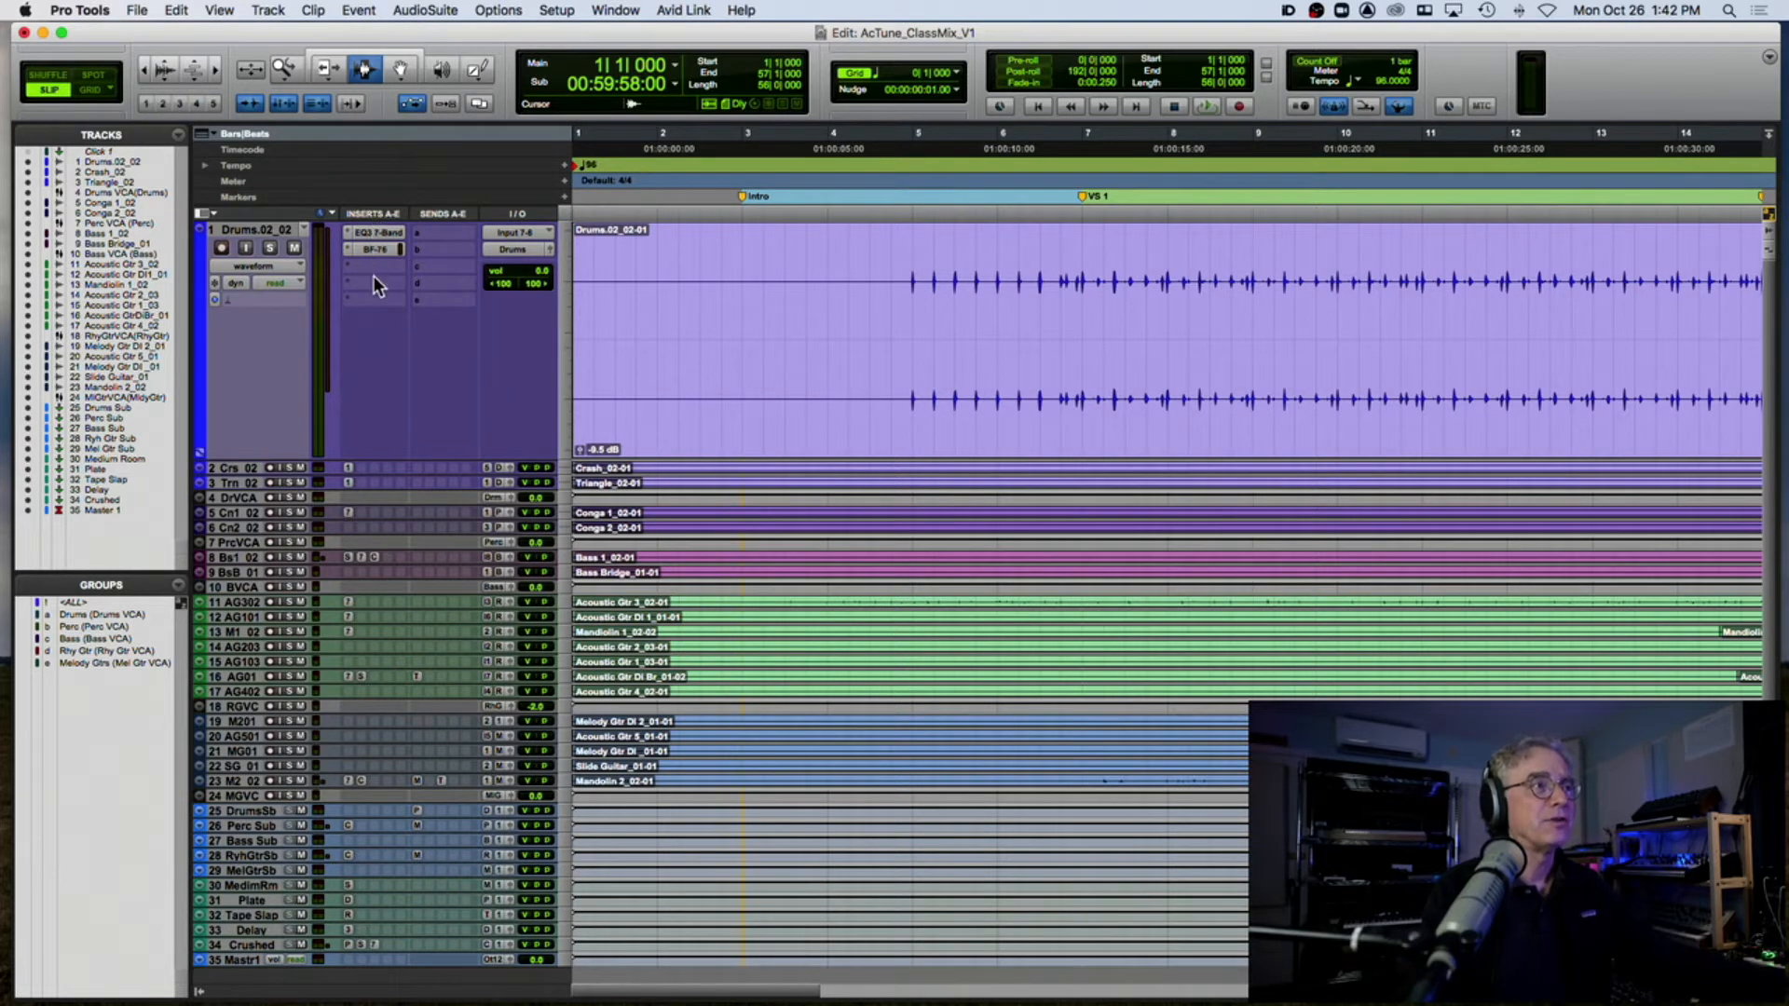
# Step: Open the Mix window, reposition it over the Edit window to view the channel strips, and minimize it
pyautogui.doubleClick(855, 320)
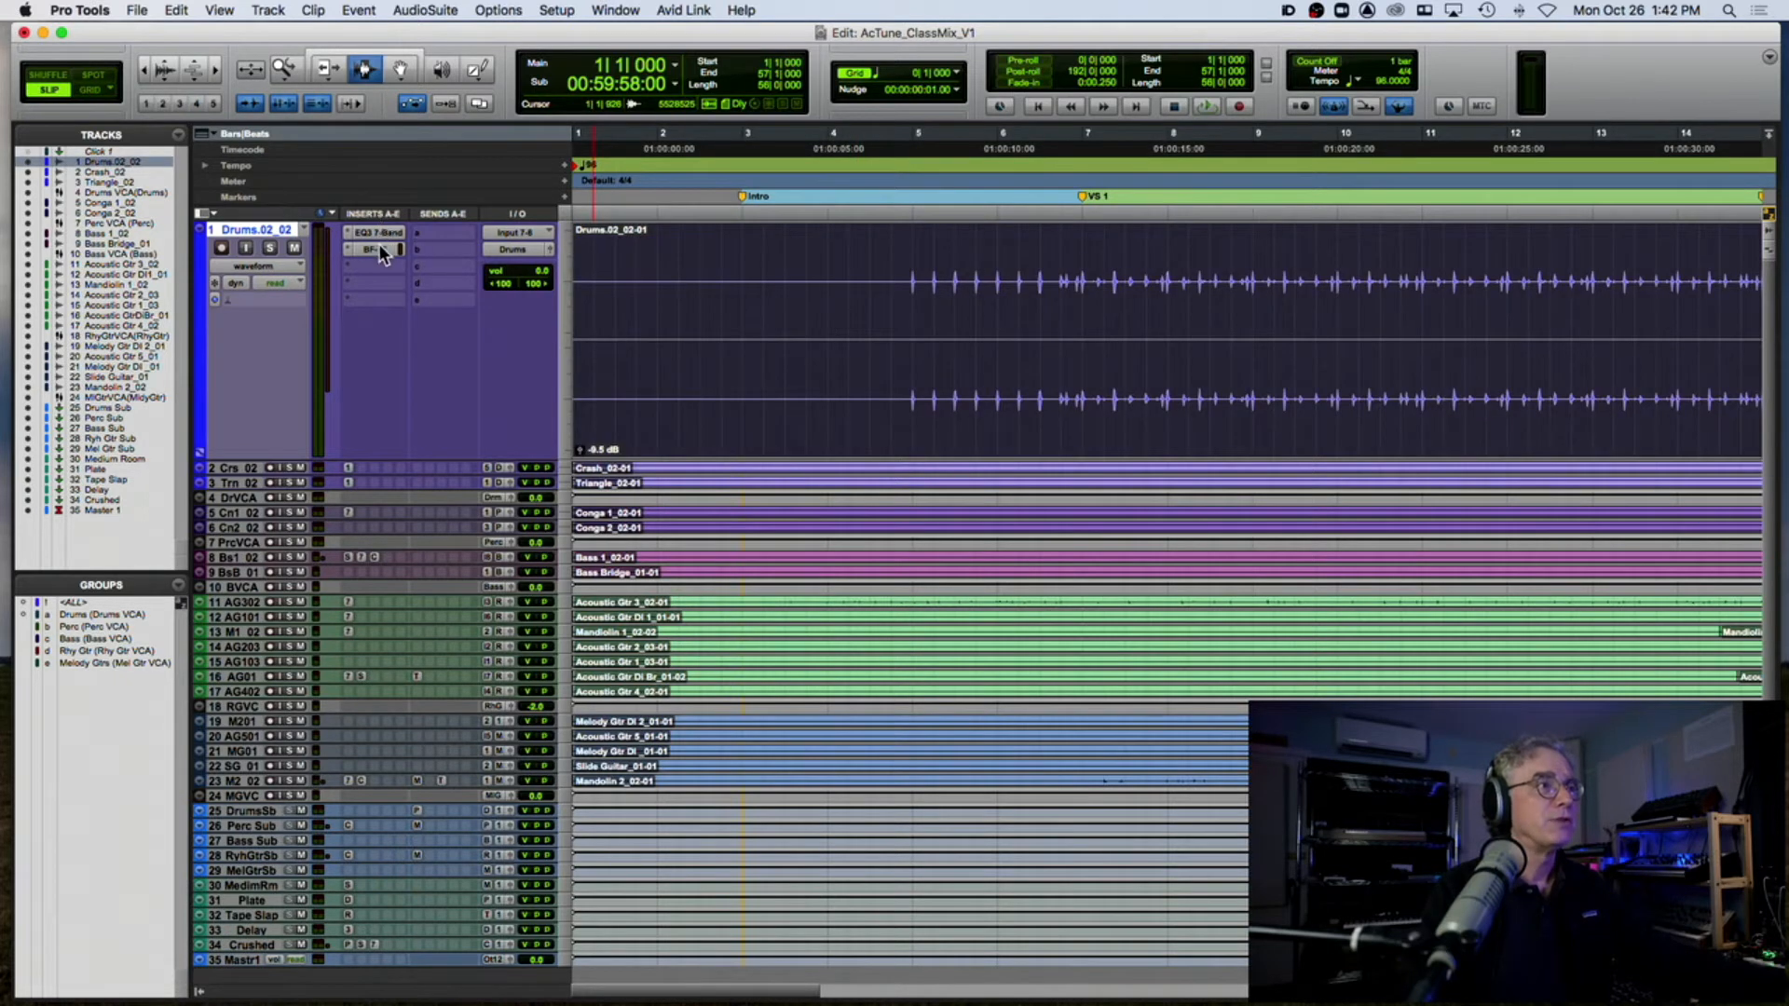
pyautogui.click(615, 10)
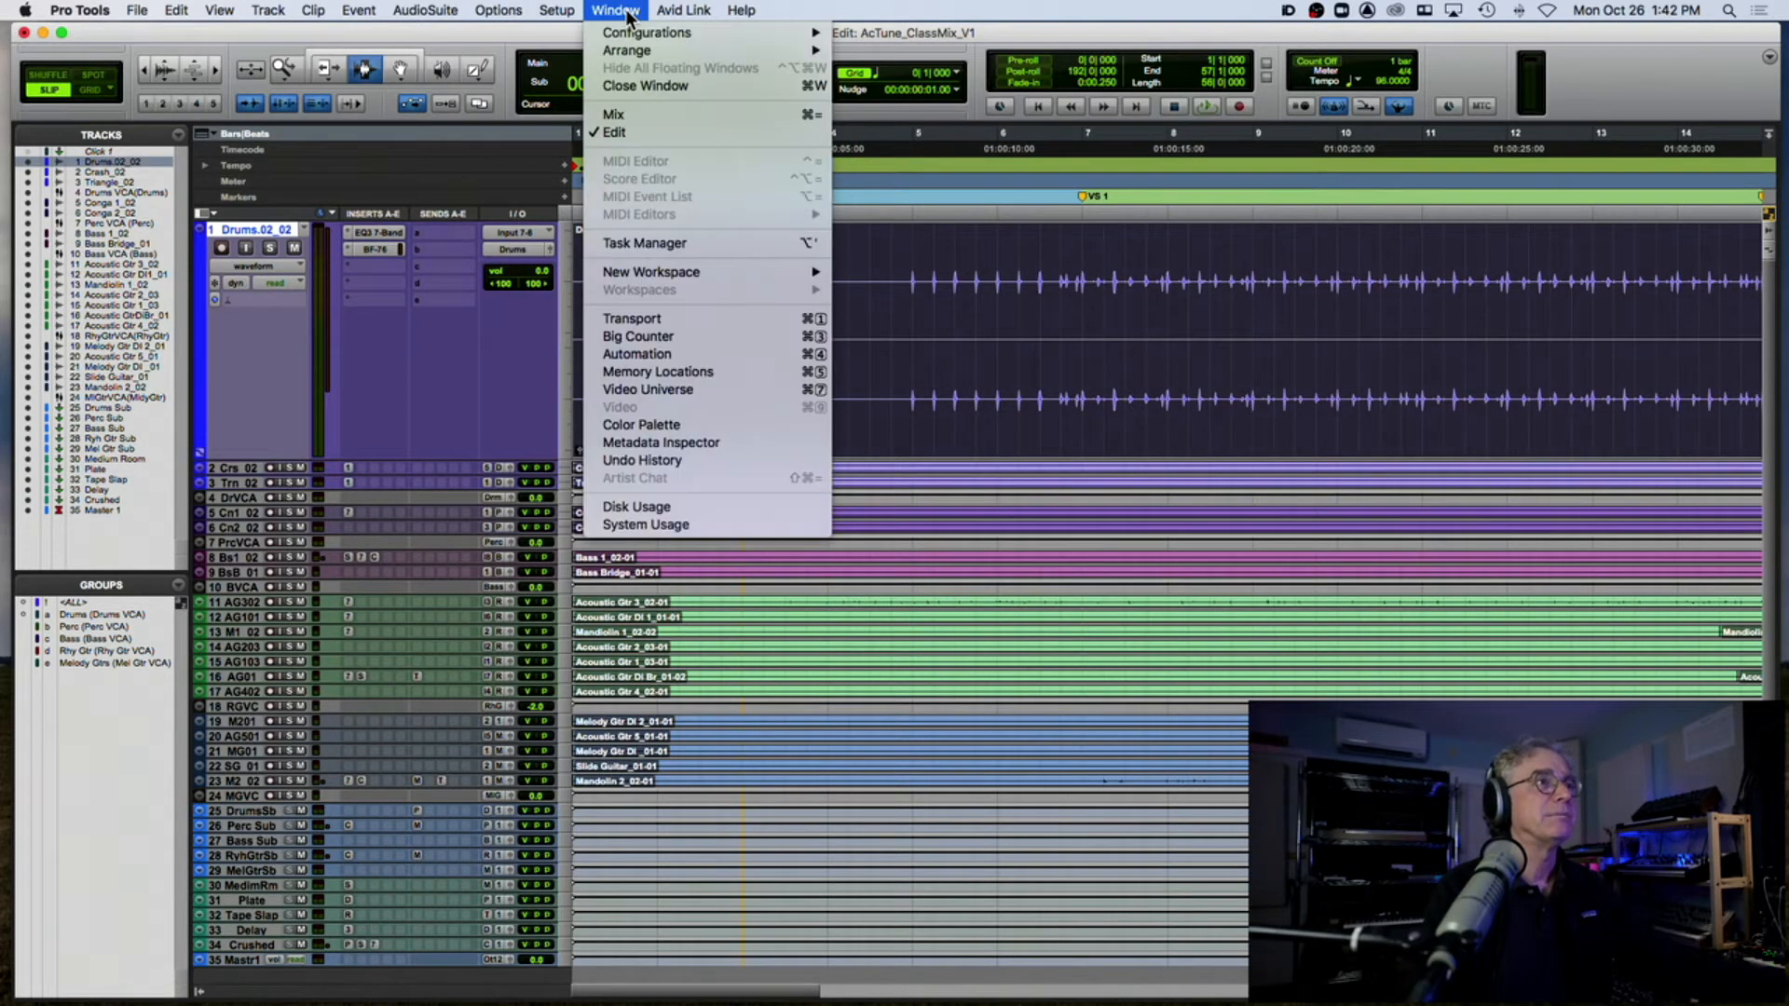
pyautogui.click(634, 110)
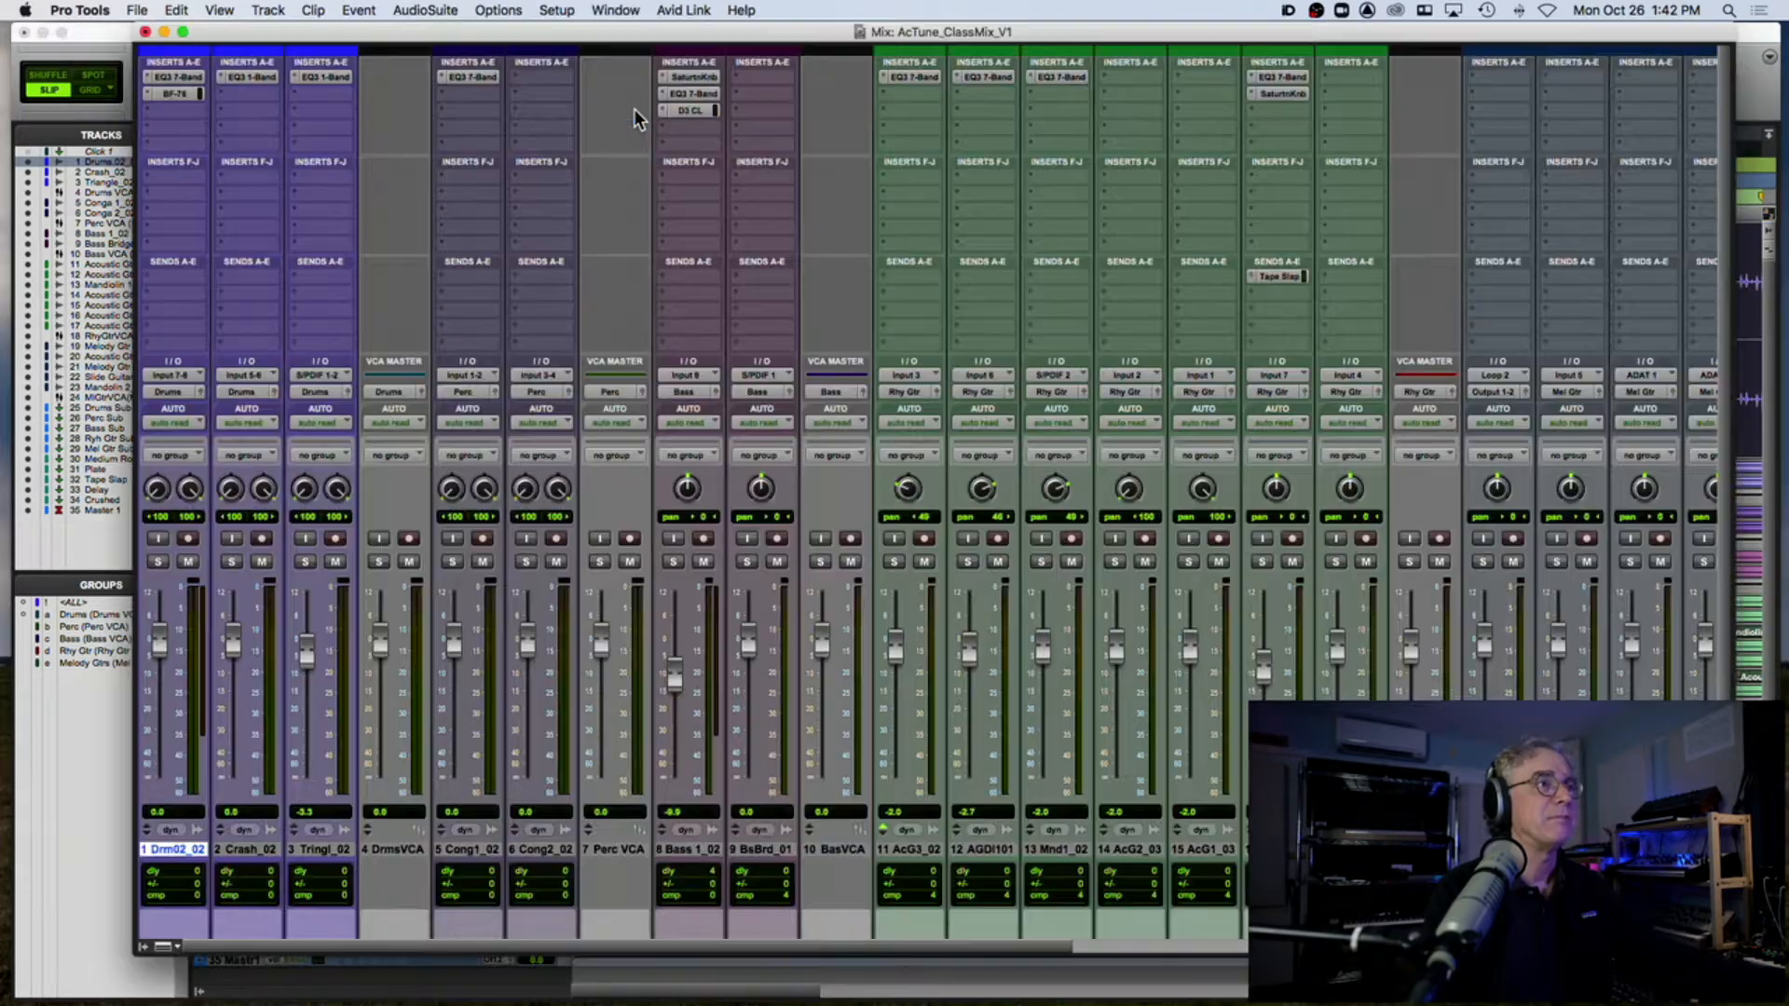
pyautogui.moveTo(613, 40); pyautogui.dragTo(987, 371)
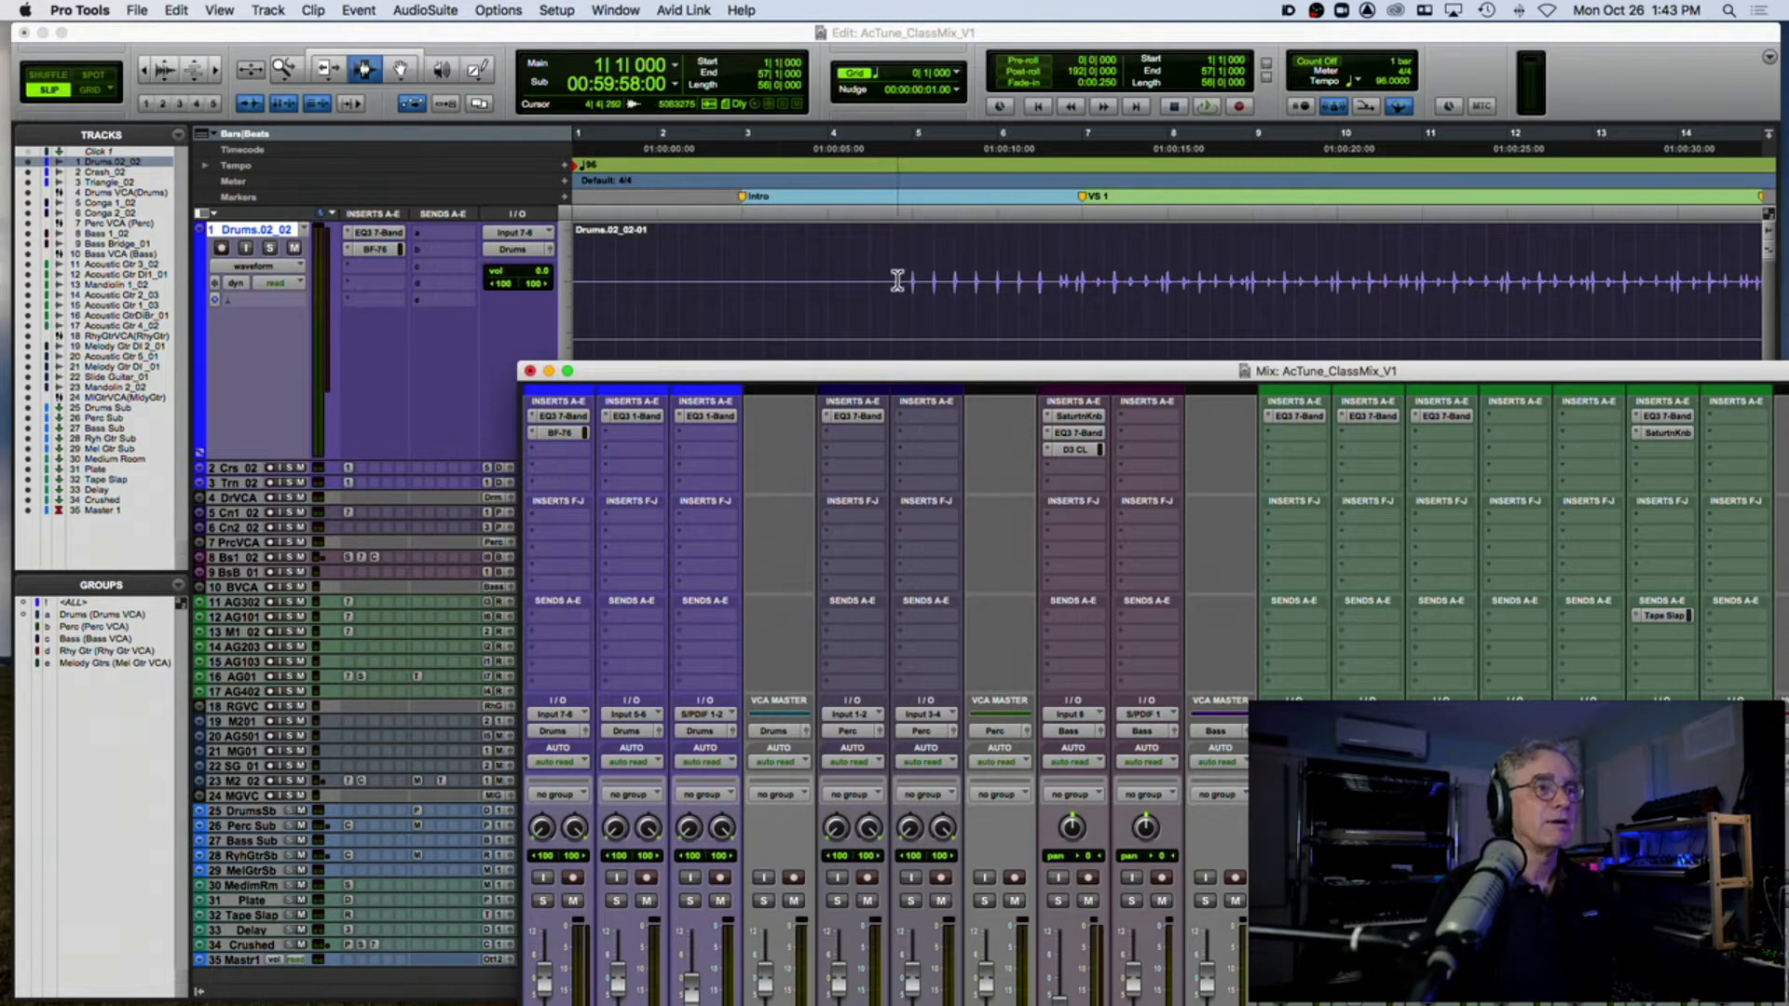
pyautogui.moveTo(798, 372); pyautogui.dragTo(650, 100)
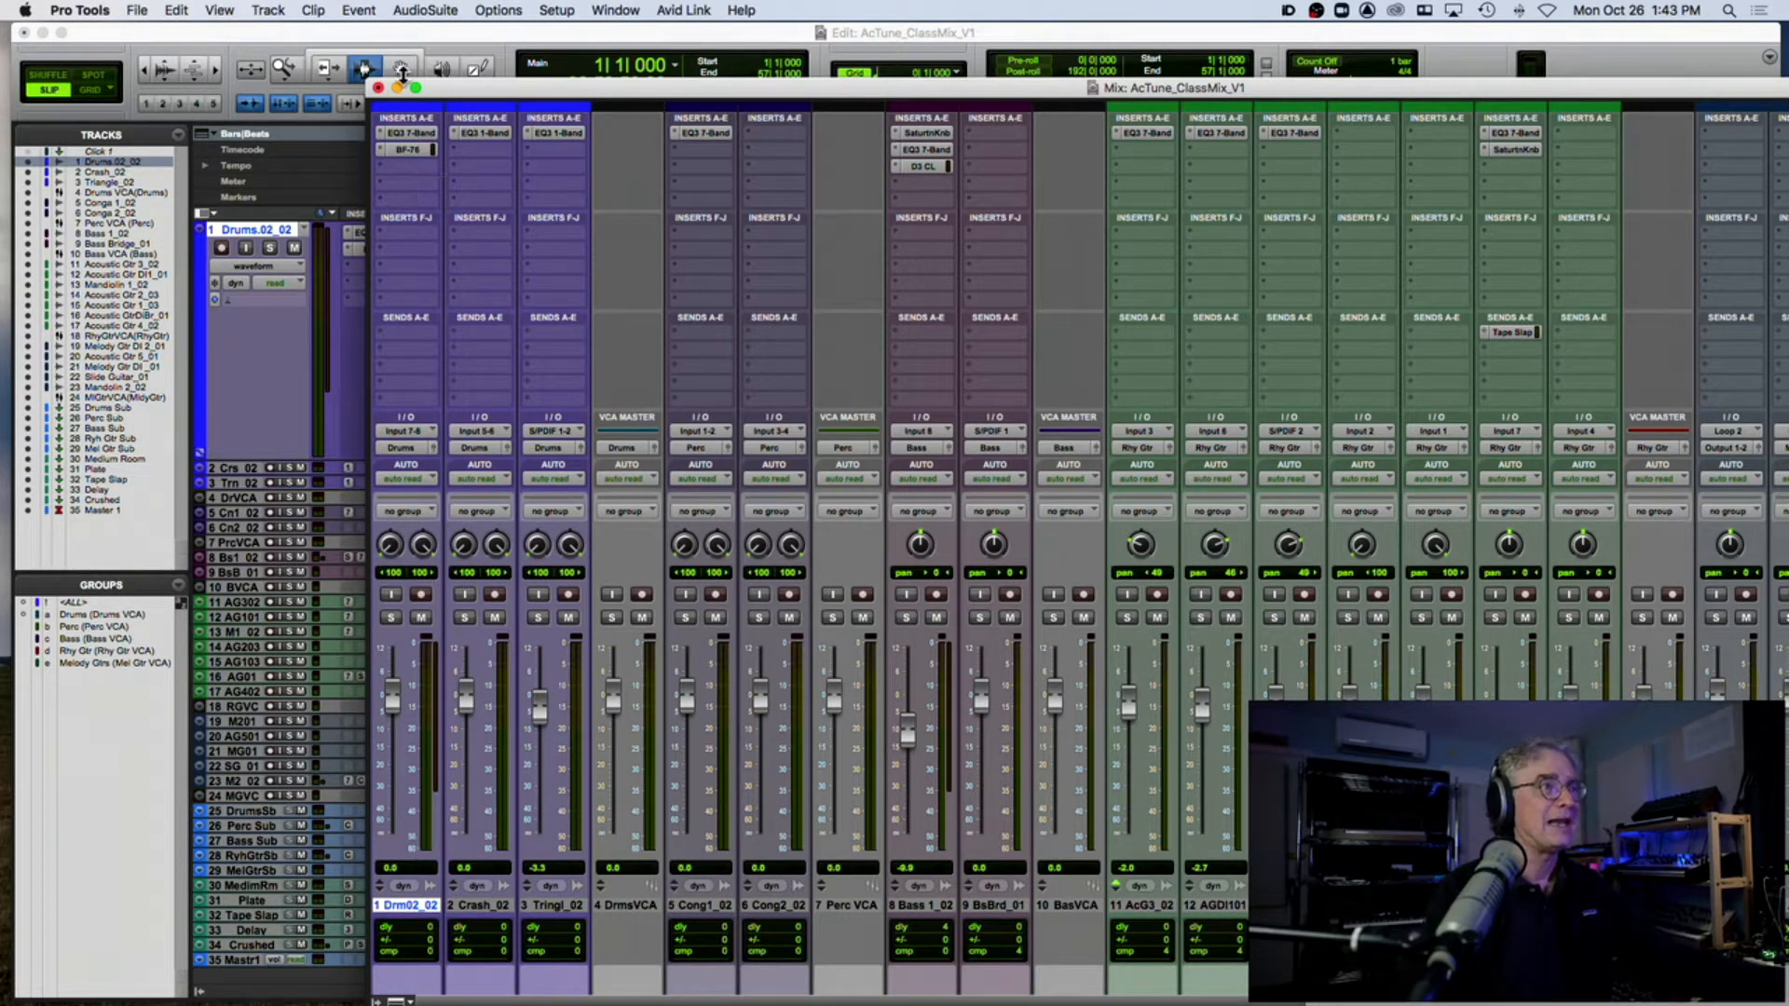
pyautogui.moveTo(447, 86); pyautogui.dragTo(423, 59)
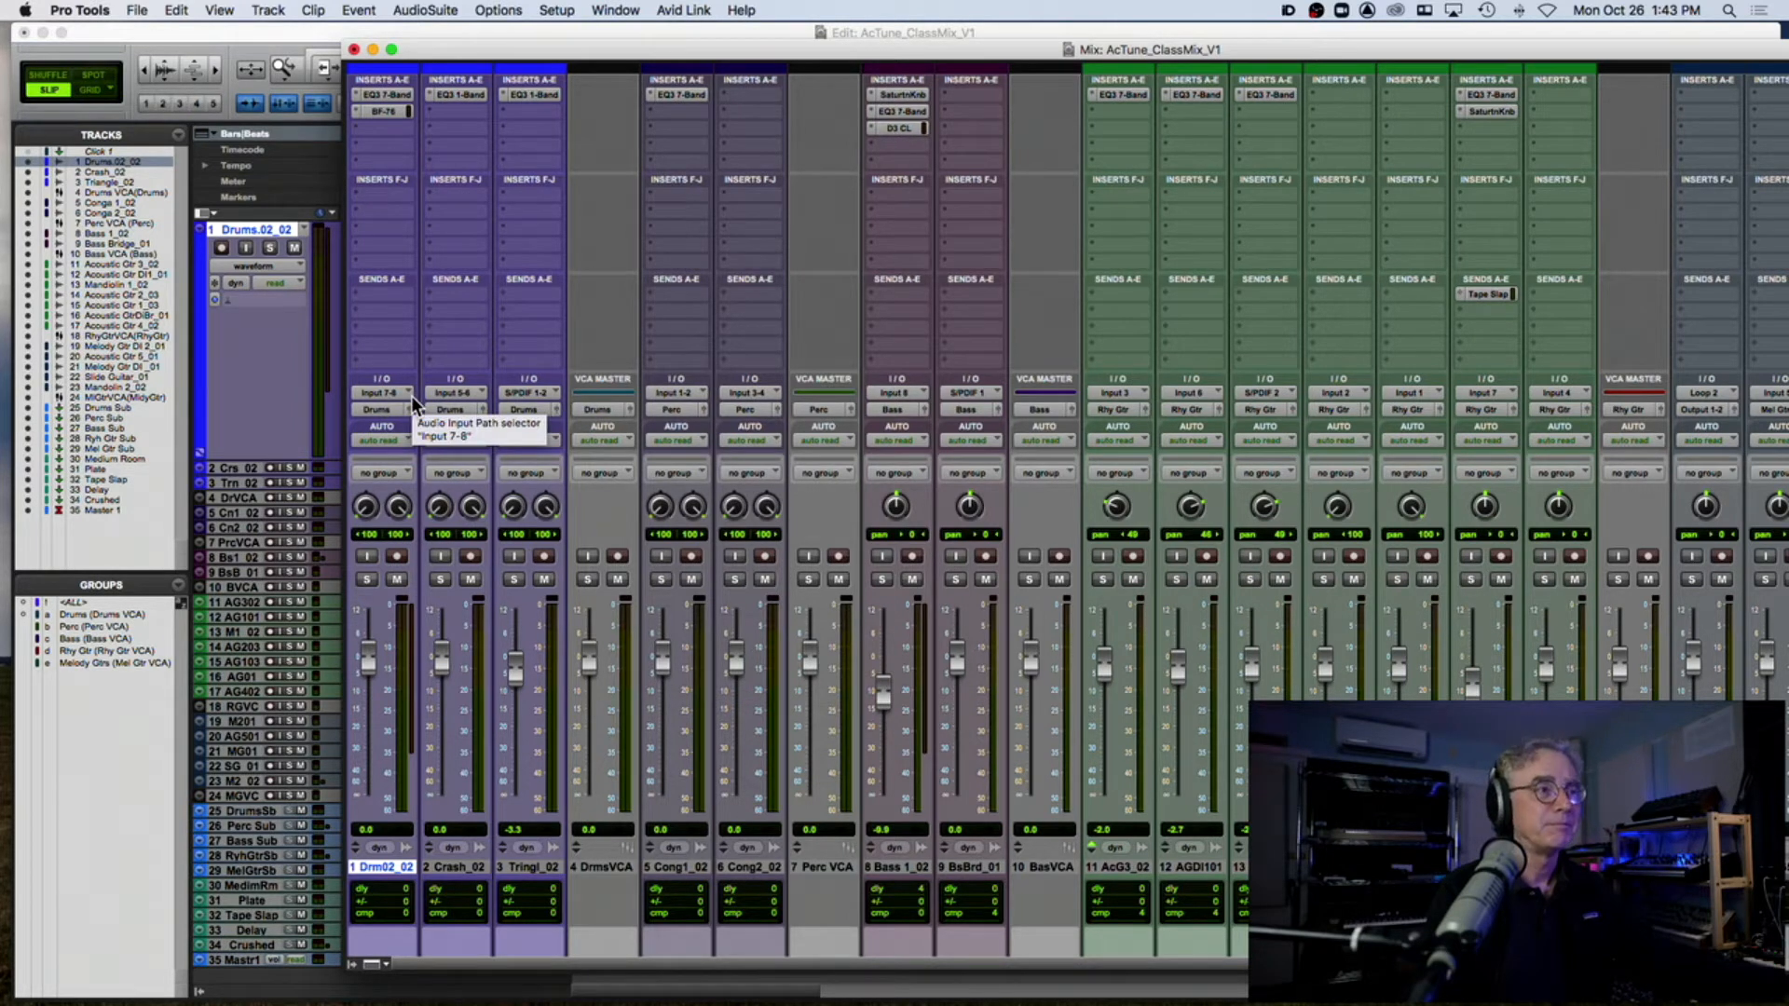
pyautogui.click(372, 48)
pyautogui.click(668, 350)
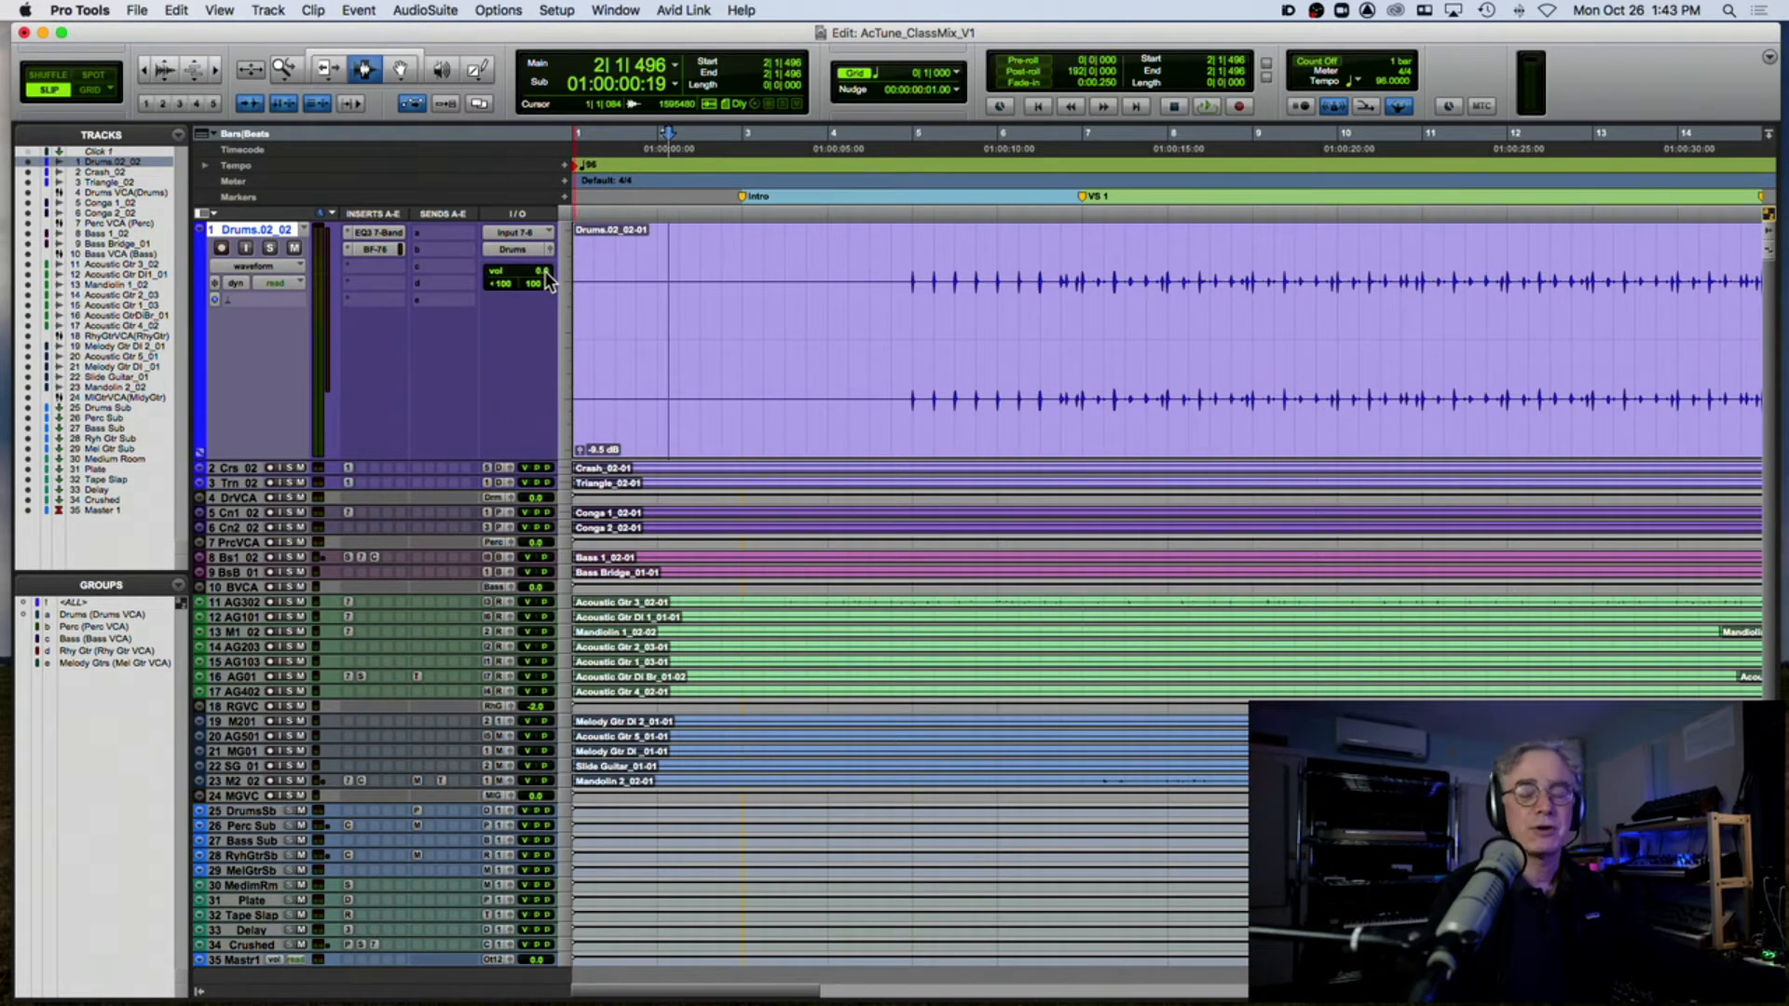
# Step: Reset the drums clip gain, solo the Drums.02_02 track, and raise the clip gain to +5.6 dB
pyautogui.keyDown('alt'); pyautogui.click(579, 450); pyautogui.keyUp('alt')
pyautogui.moveTo(579, 450); pyautogui.dragTo(579, 448)
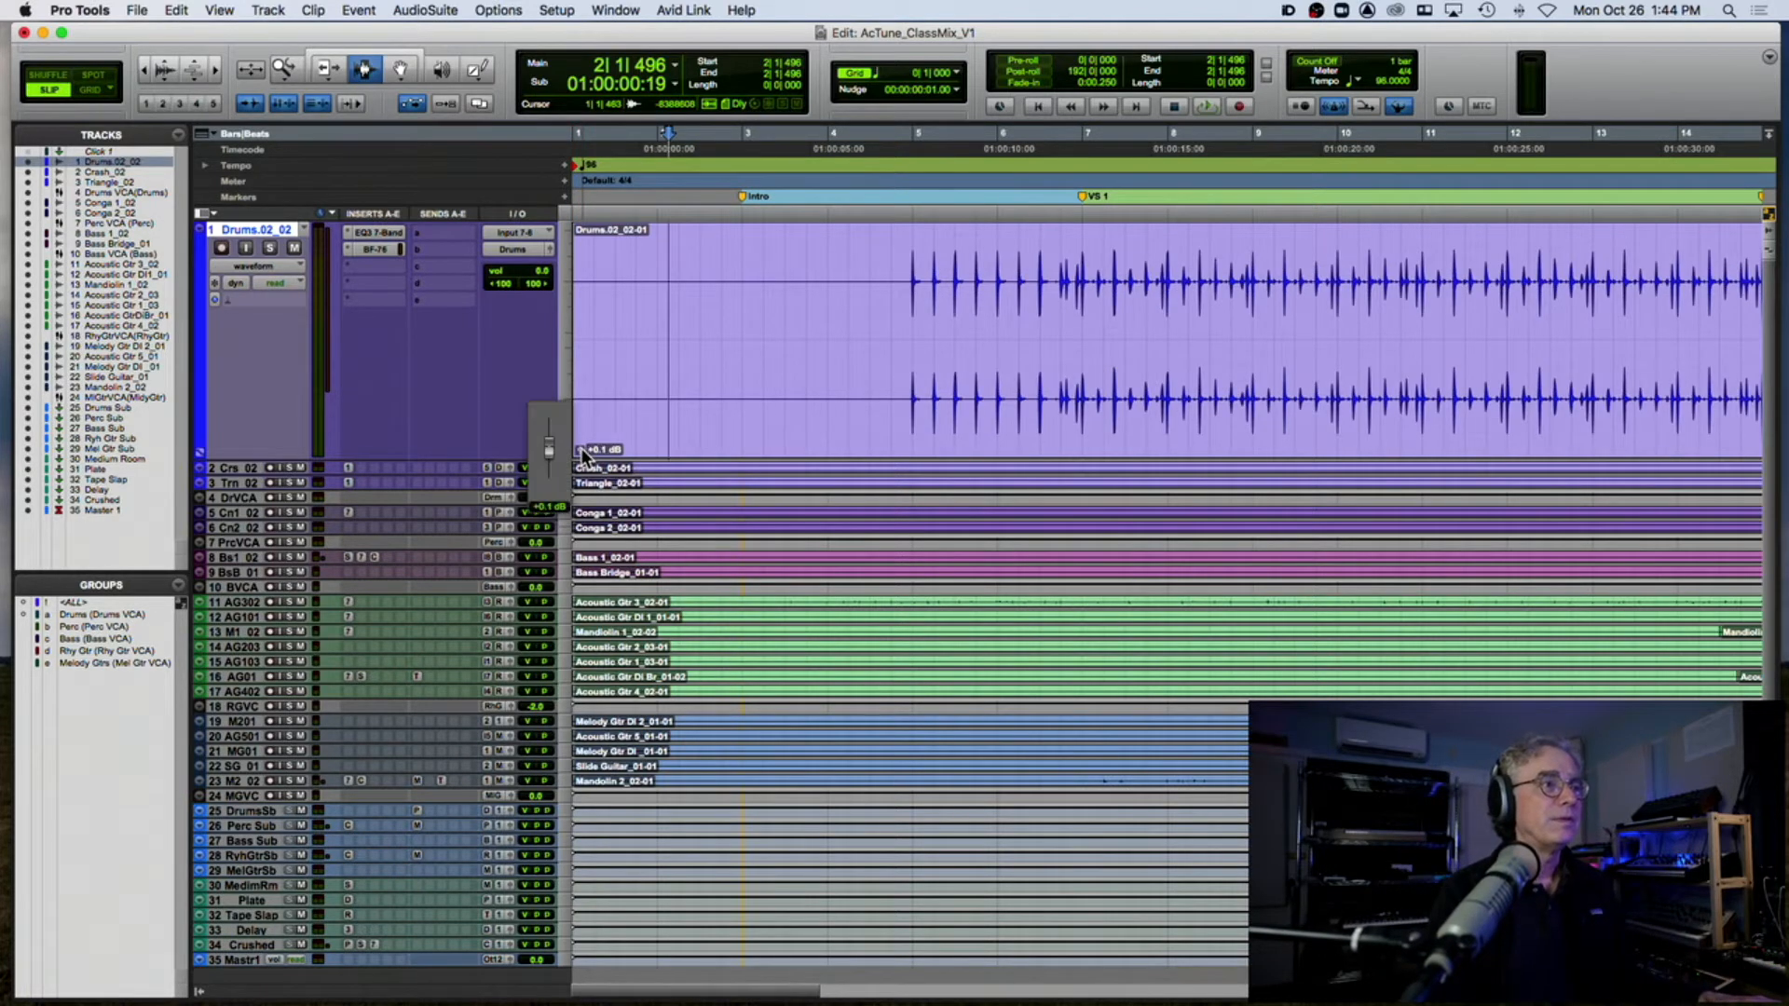
pyautogui.click(270, 247)
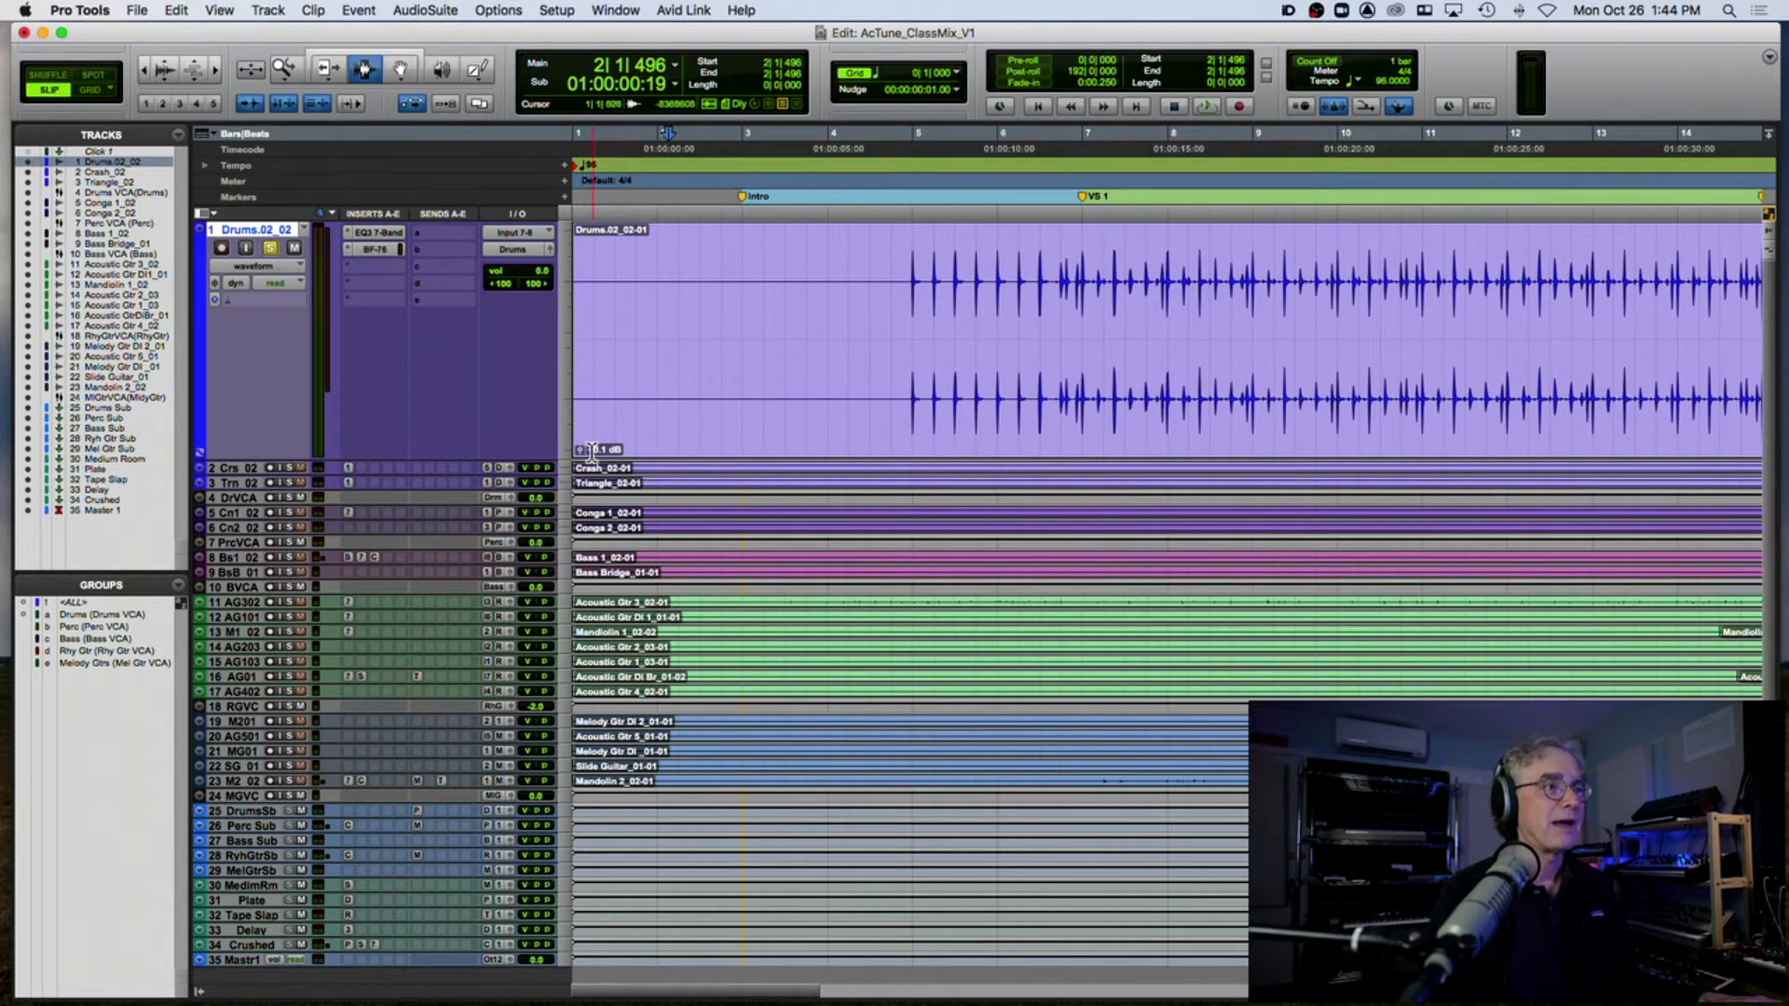
pyautogui.moveTo(579, 447); pyautogui.dragTo(579, 438)
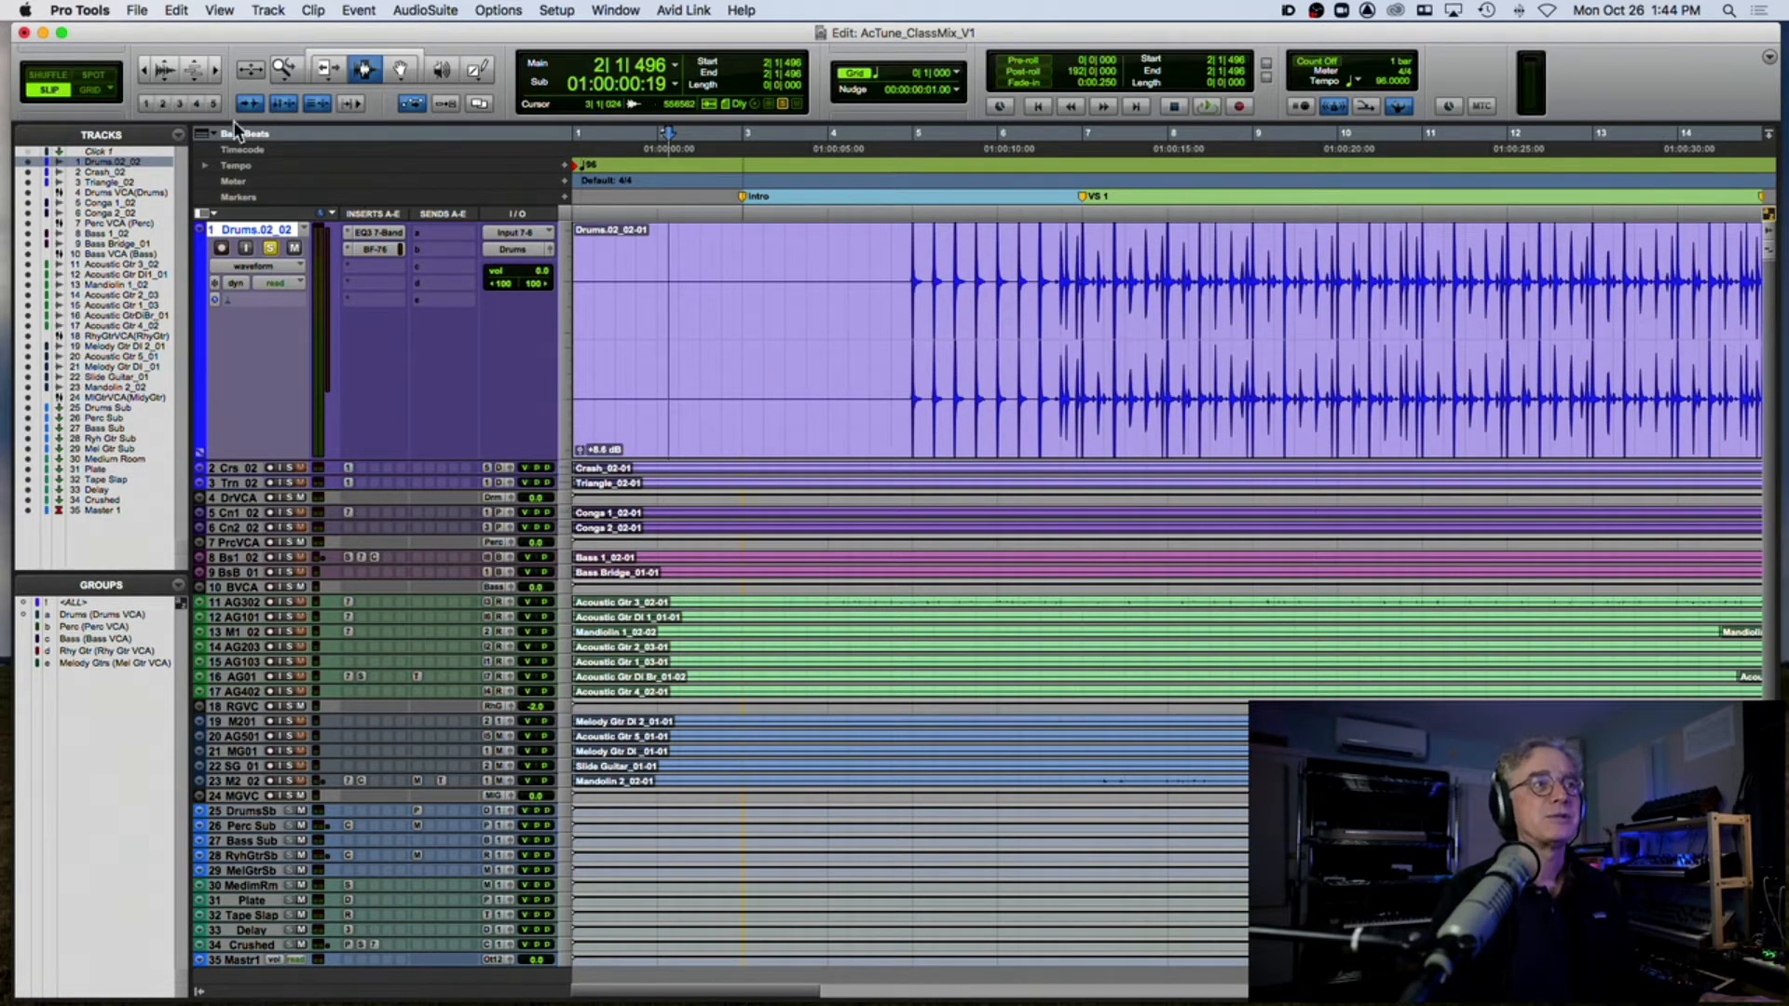
# Step: Play the soloed drums from bar 7 while raising the clip gain to +9.5 dB, and stop playback
pyautogui.click(170, 82)
pyautogui.click(1096, 357)
pyautogui.press('space')
pyautogui.click(579, 450)
pyautogui.moveTo(579, 449); pyautogui.dragTo(578, 444)
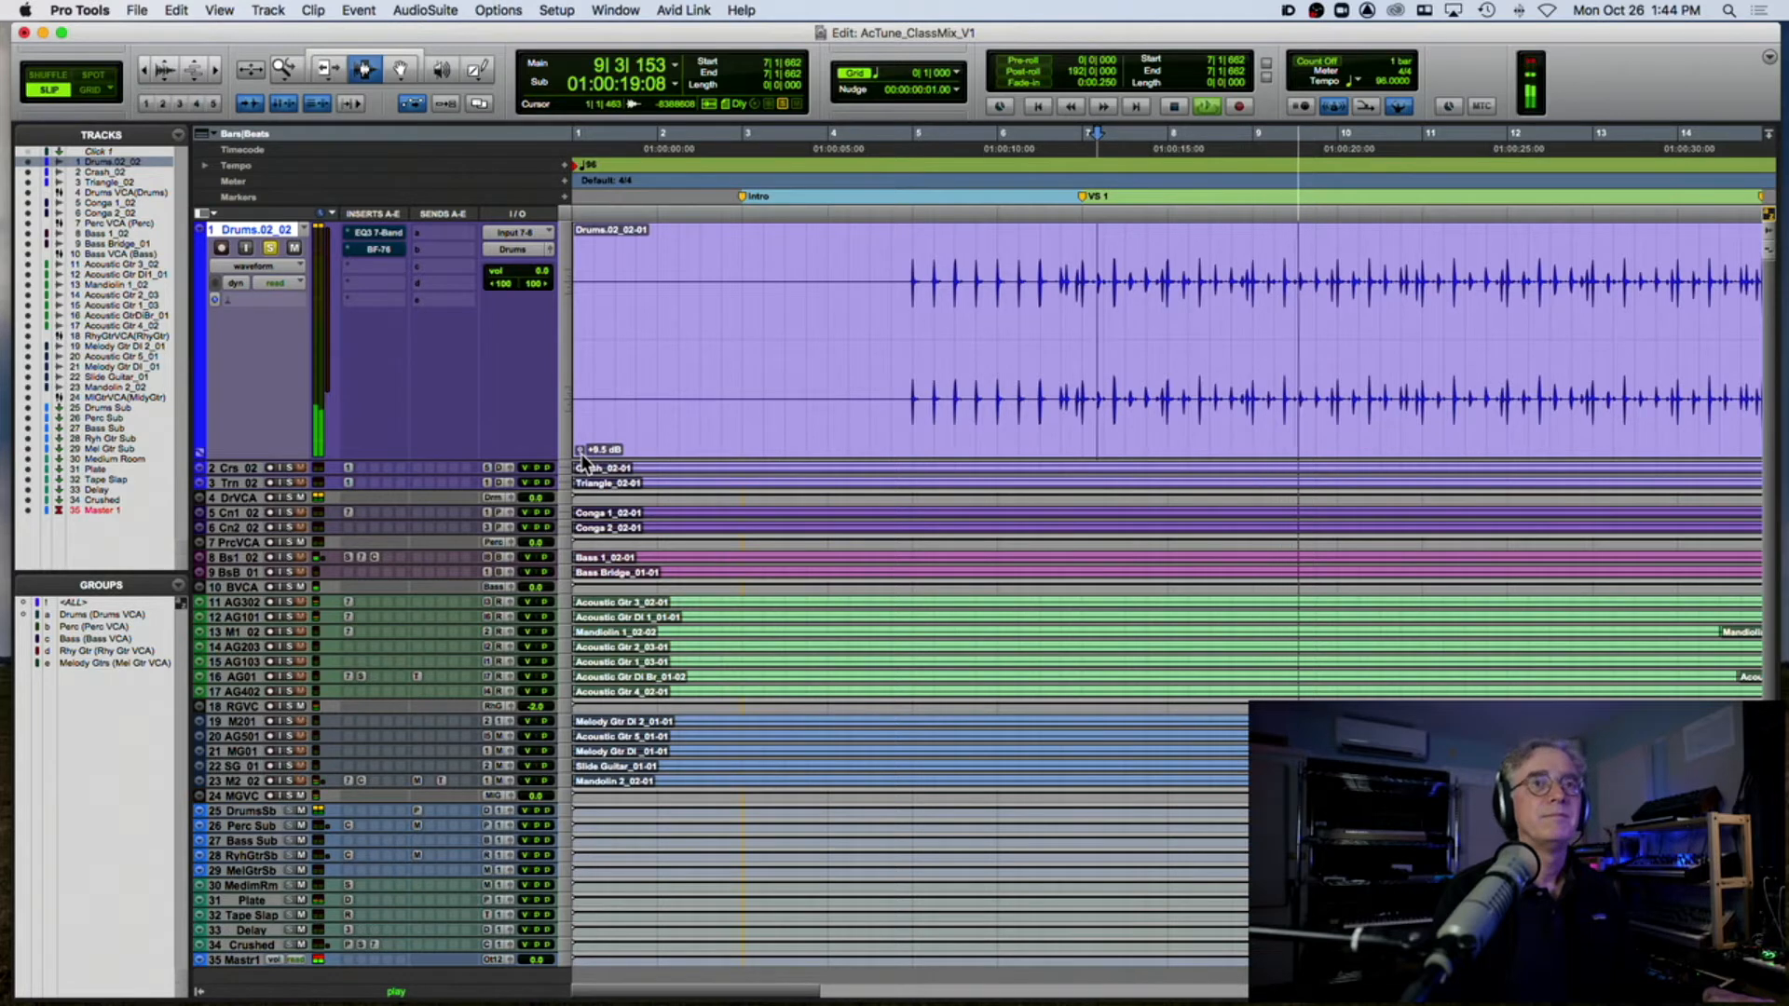
pyautogui.press('space')
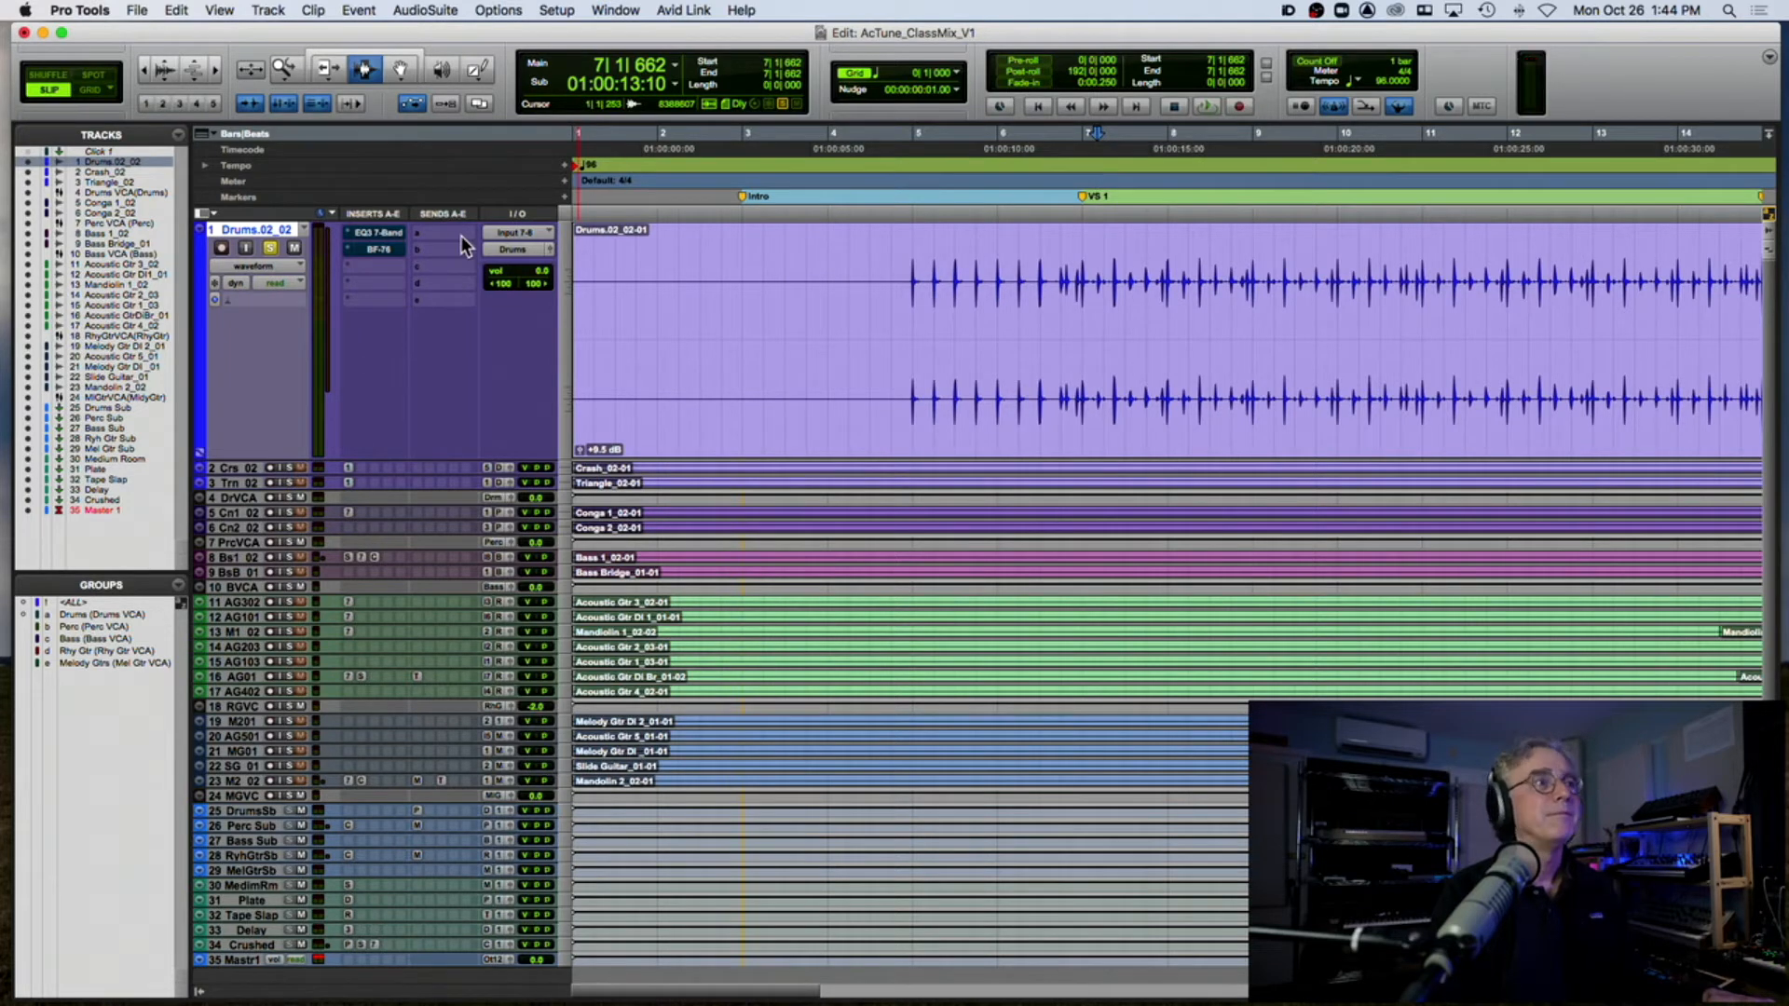
# Step: Lower the drums track volume, play the section to check the level meter, and reset the volume to 0.0 dB
pyautogui.moveTo(526, 270); pyautogui.dragTo(529, 283)
pyautogui.press('space')
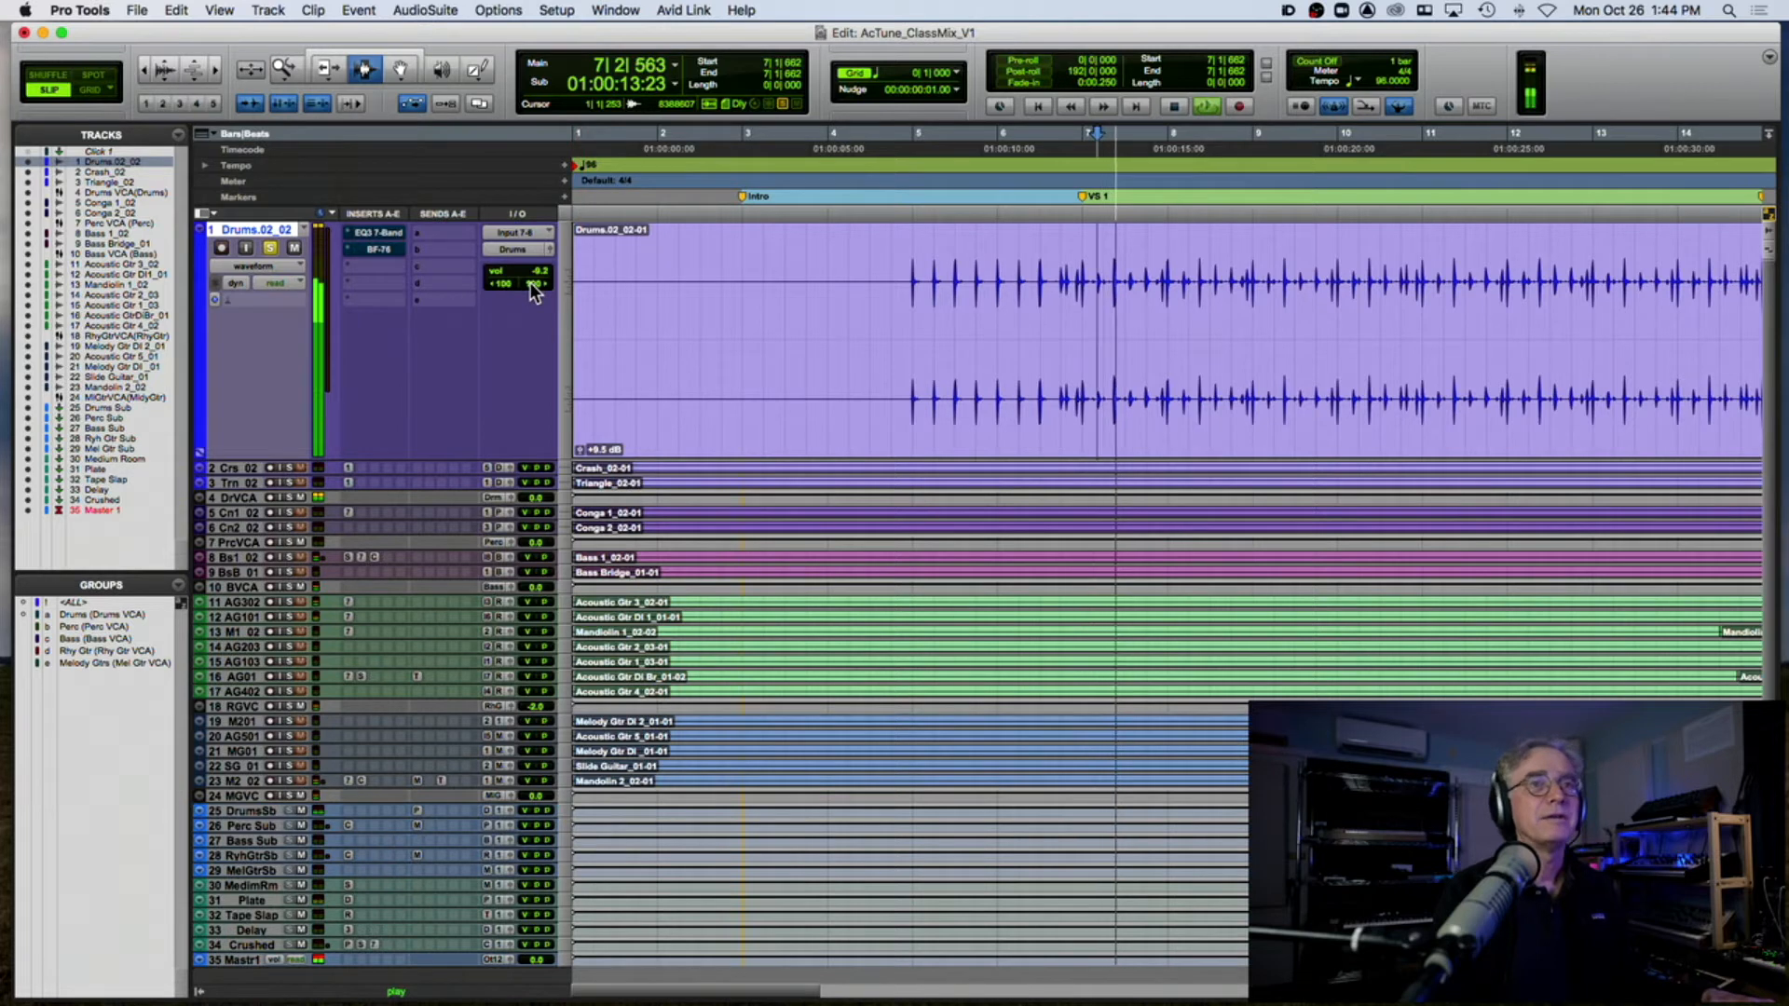
pyautogui.press('space')
pyautogui.keyDown('alt'); pyautogui.click(525, 272); pyautogui.keyUp('alt')
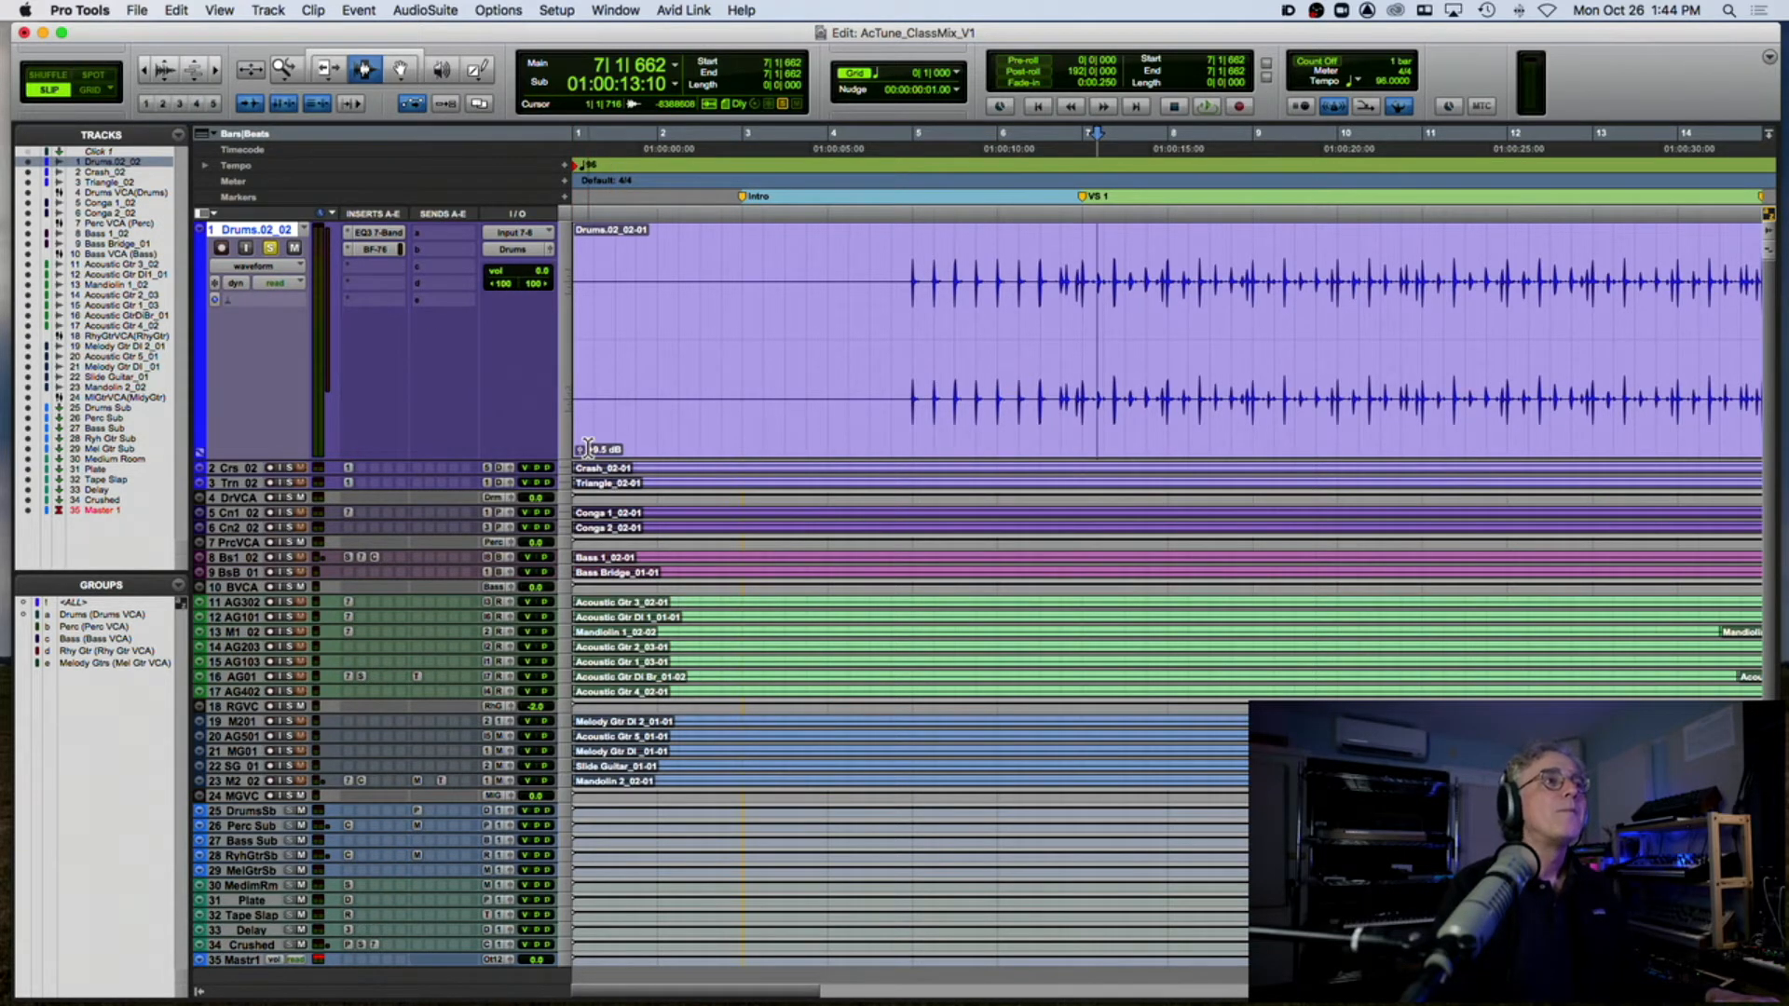
# Step: Pull the drums clip gain down to -27.0 dB, play the track, and bring the gain back up to -10.3 dB
pyautogui.moveTo(578, 448); pyautogui.dragTo(593, 484)
pyautogui.press('space')
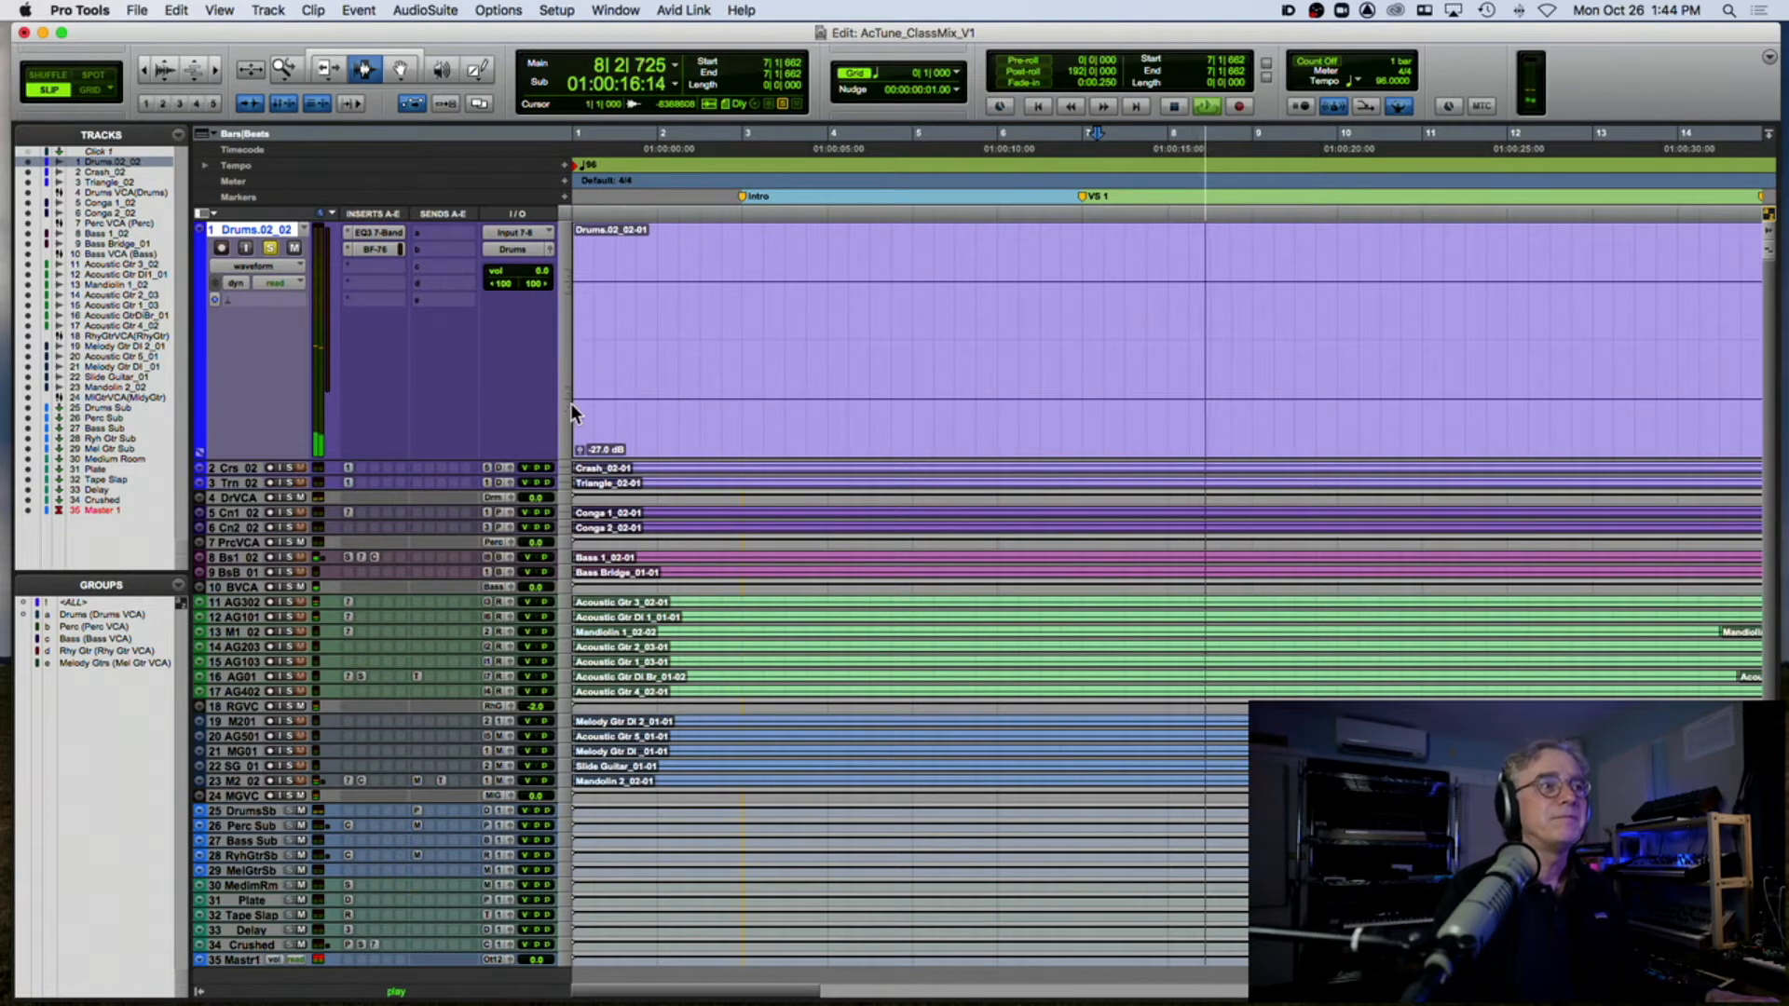
pyautogui.moveTo(578, 449); pyautogui.dragTo(579, 434)
# Step: Set the drums clip gain to -8.5 dB with the EQ3 7-Band and BF-76 inserts bypassed, and reactivate both inserts
pyautogui.keyDown('super'); pyautogui.click(386, 234); pyautogui.keyUp('super')
pyautogui.keyDown('super'); pyautogui.click(378, 248); pyautogui.keyUp('super')
pyautogui.press('space')
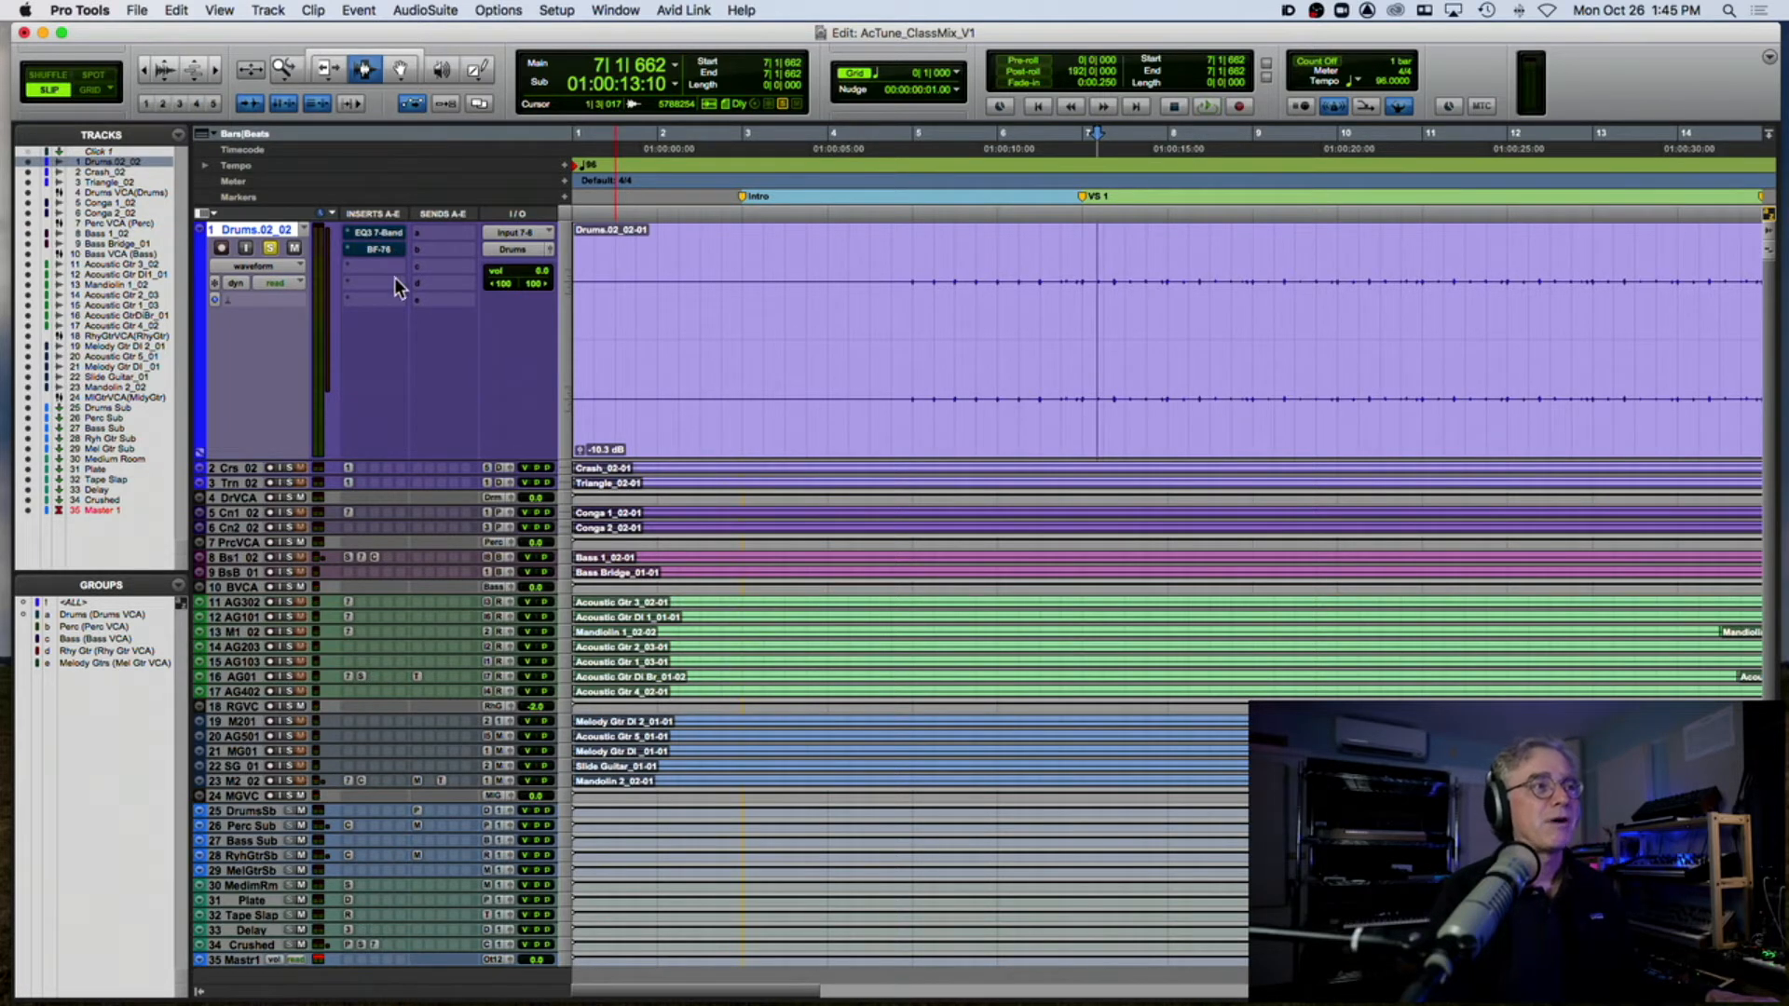
pyautogui.moveTo(579, 451); pyautogui.dragTo(579, 447)
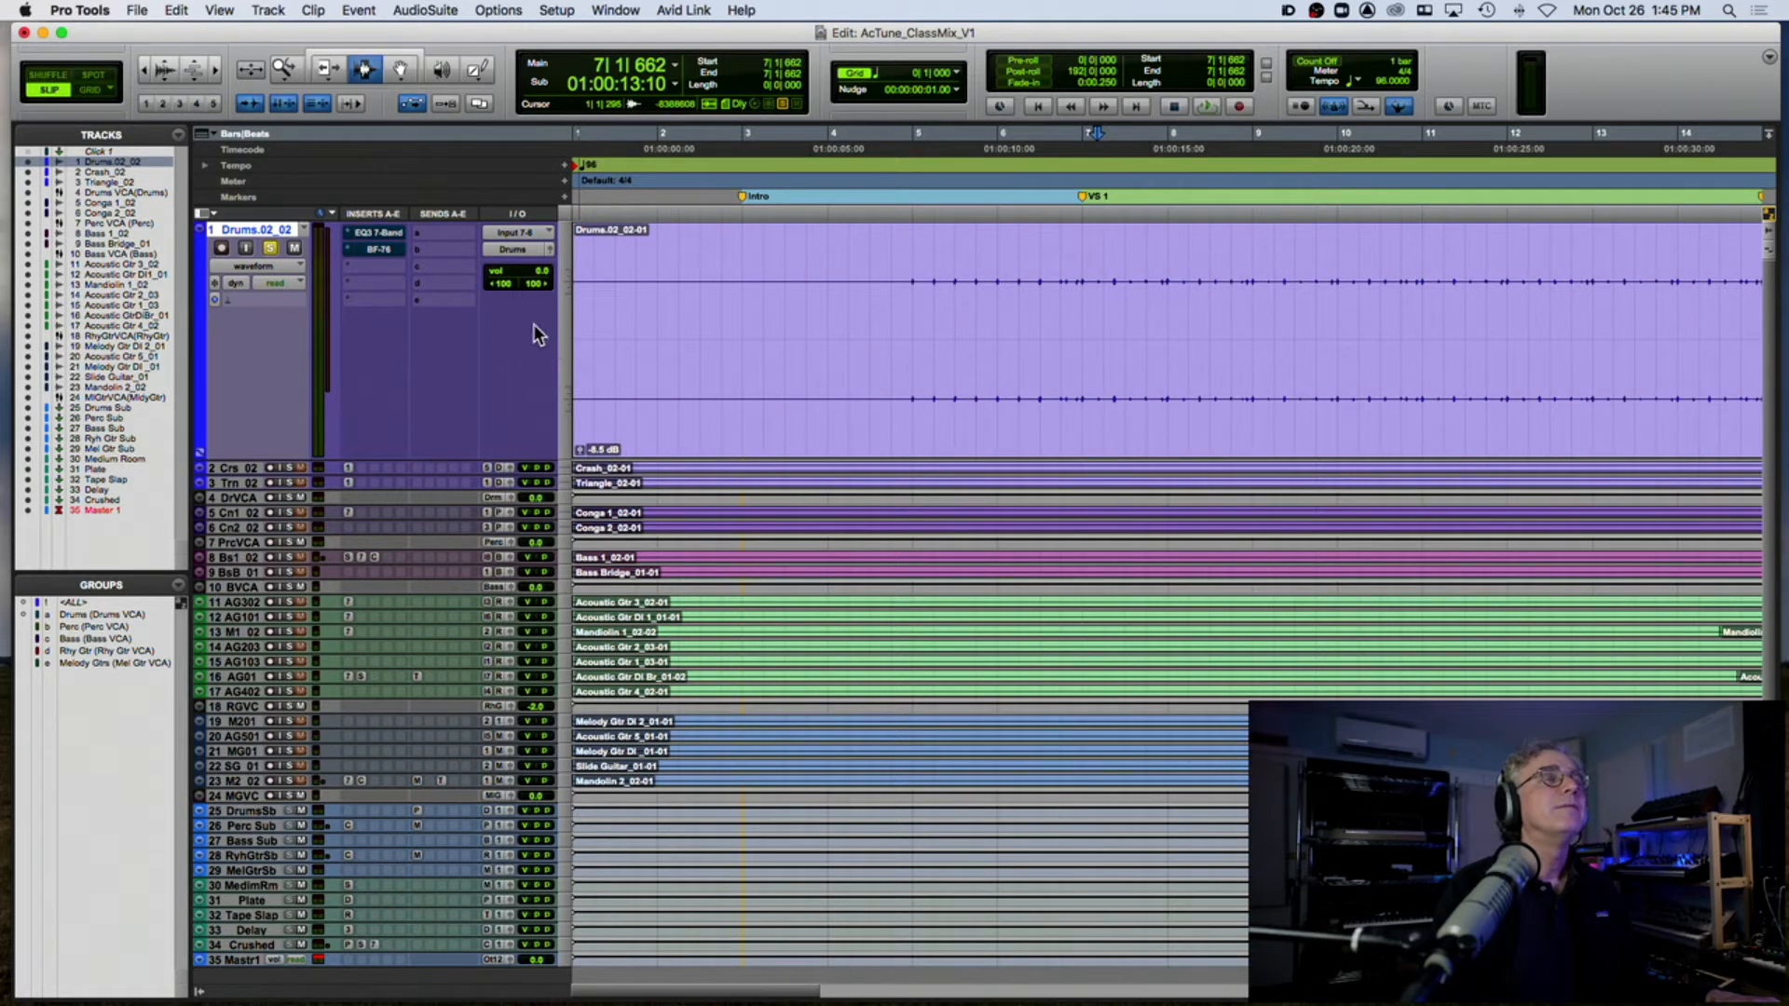
pyautogui.keyDown('super'); pyautogui.click(384, 234); pyautogui.keyUp('super')
pyautogui.keyDown('super'); pyautogui.click(376, 250); pyautogui.keyUp('super')
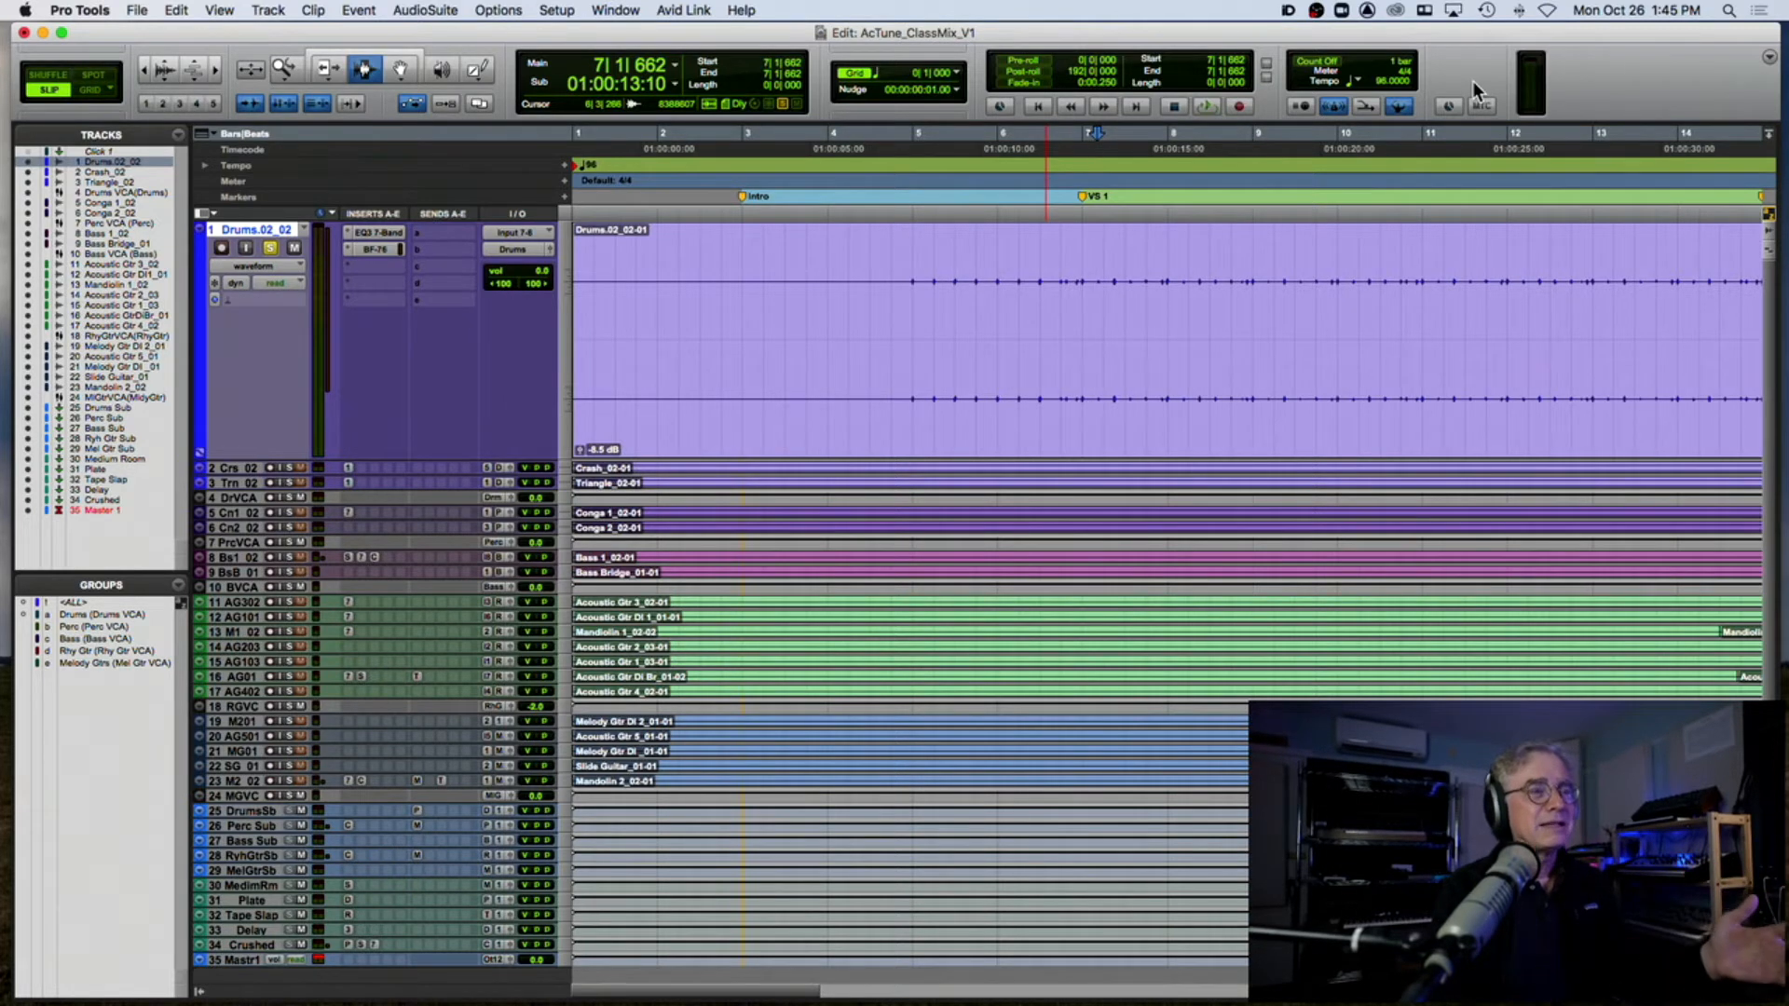
# Step: Play the drums from just before bar 5 with the BF-76 limiter open to watch its meter, and open the EQ3 7-Band
pyautogui.click(893, 321)
pyautogui.click(901, 310)
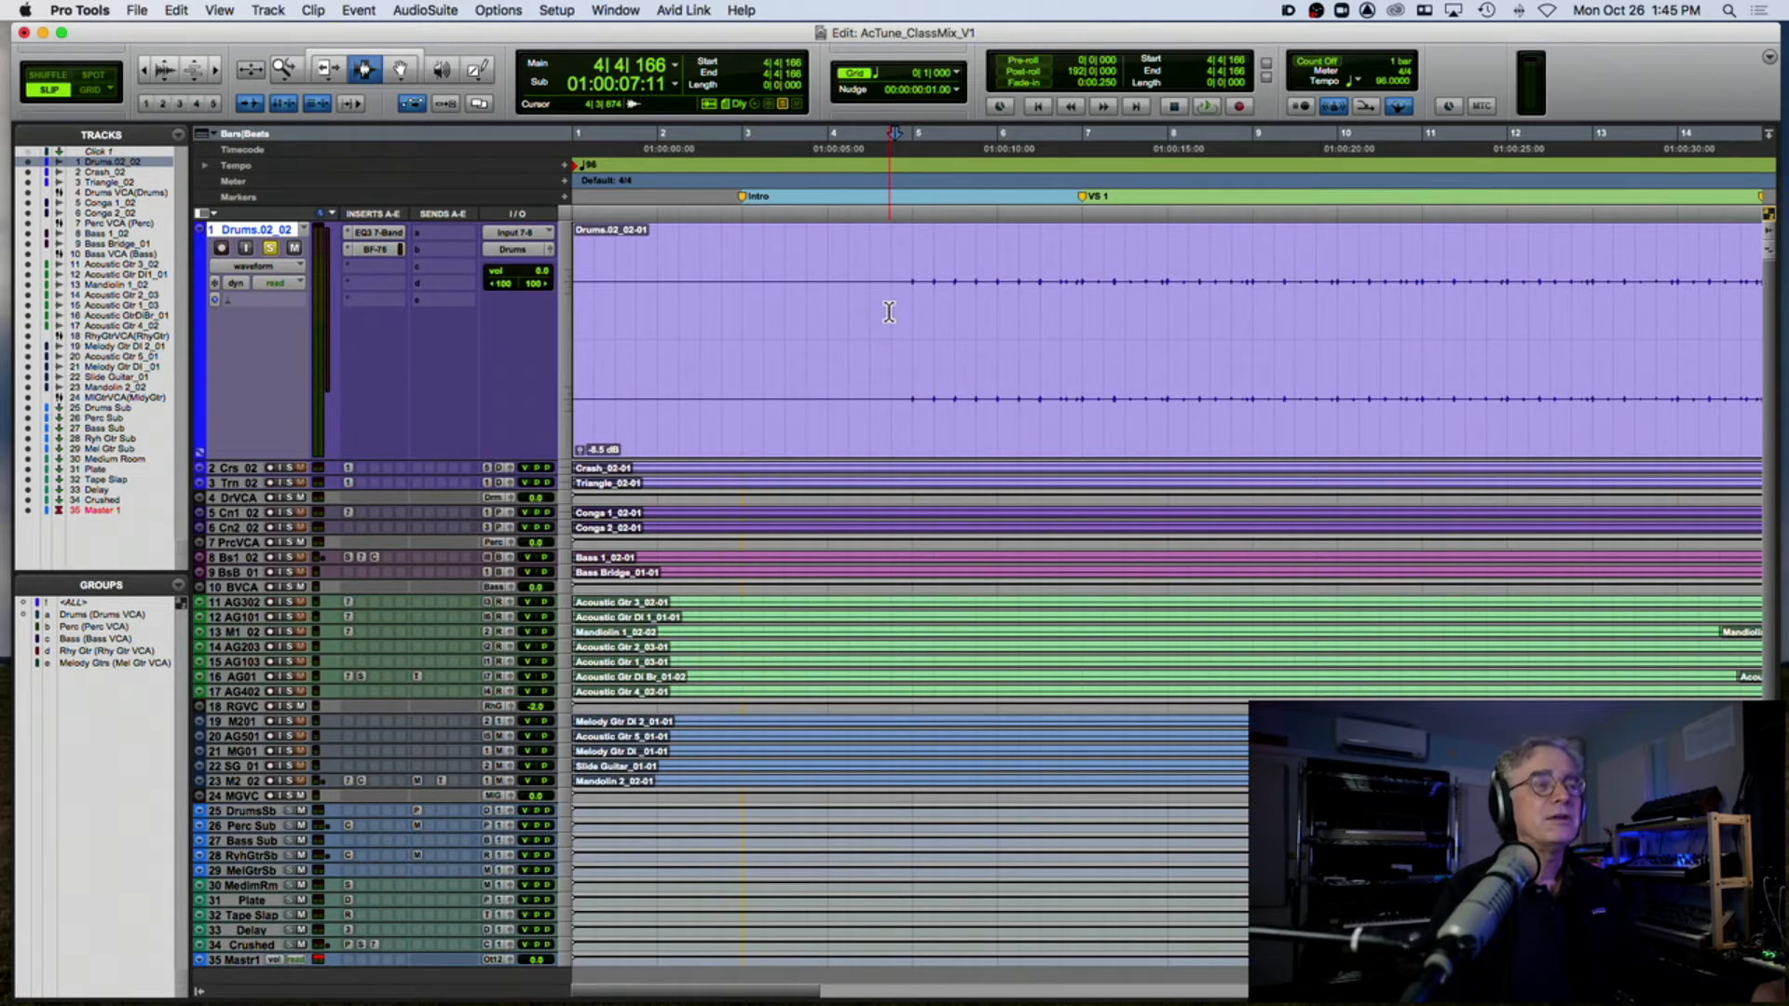
pyautogui.press('space')
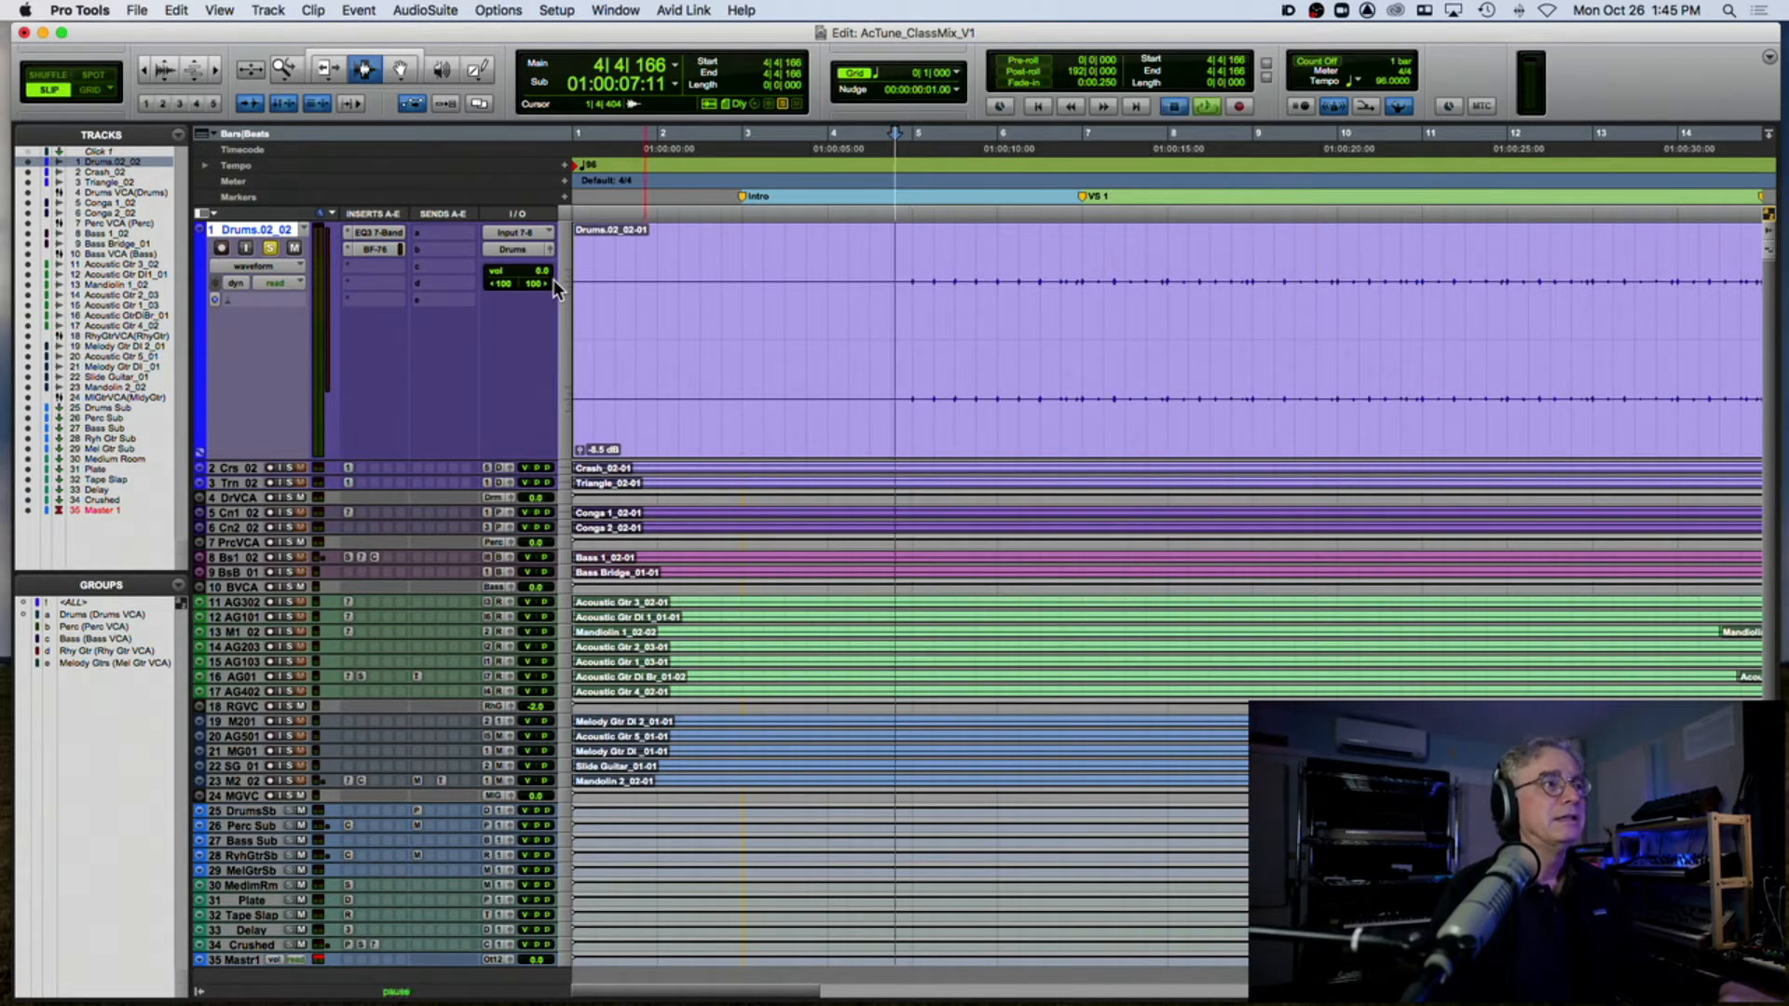
pyautogui.click(376, 248)
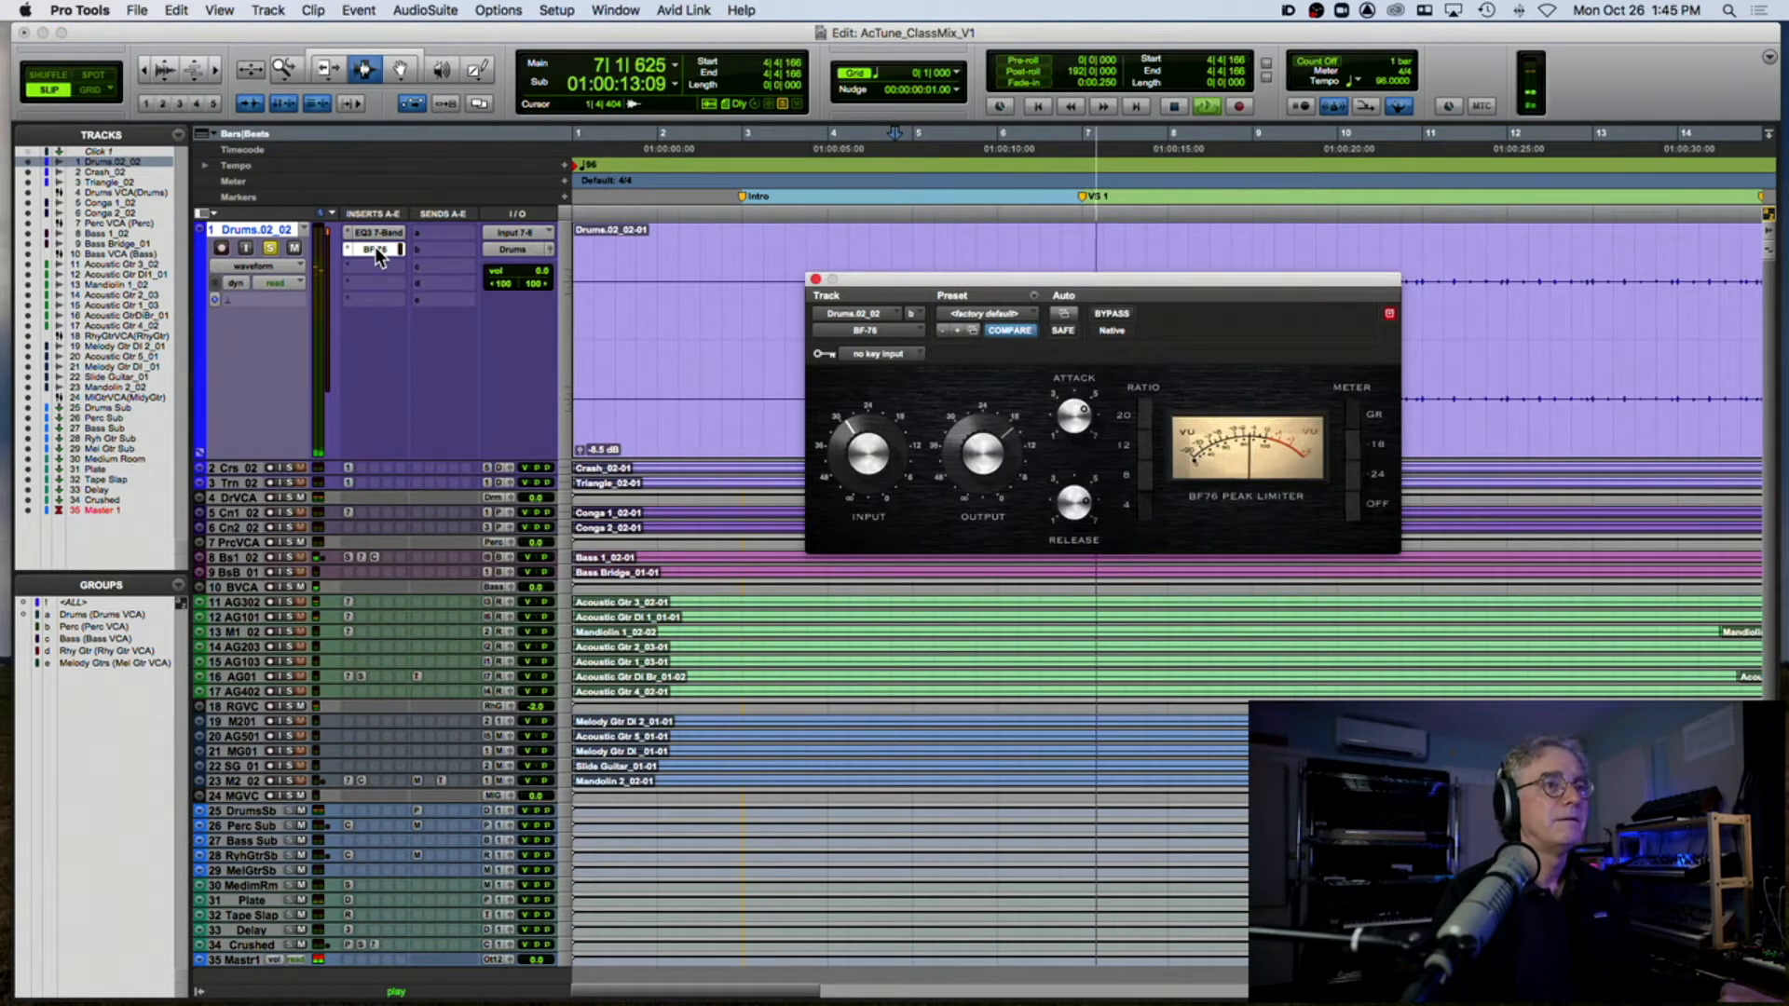
pyautogui.press('space')
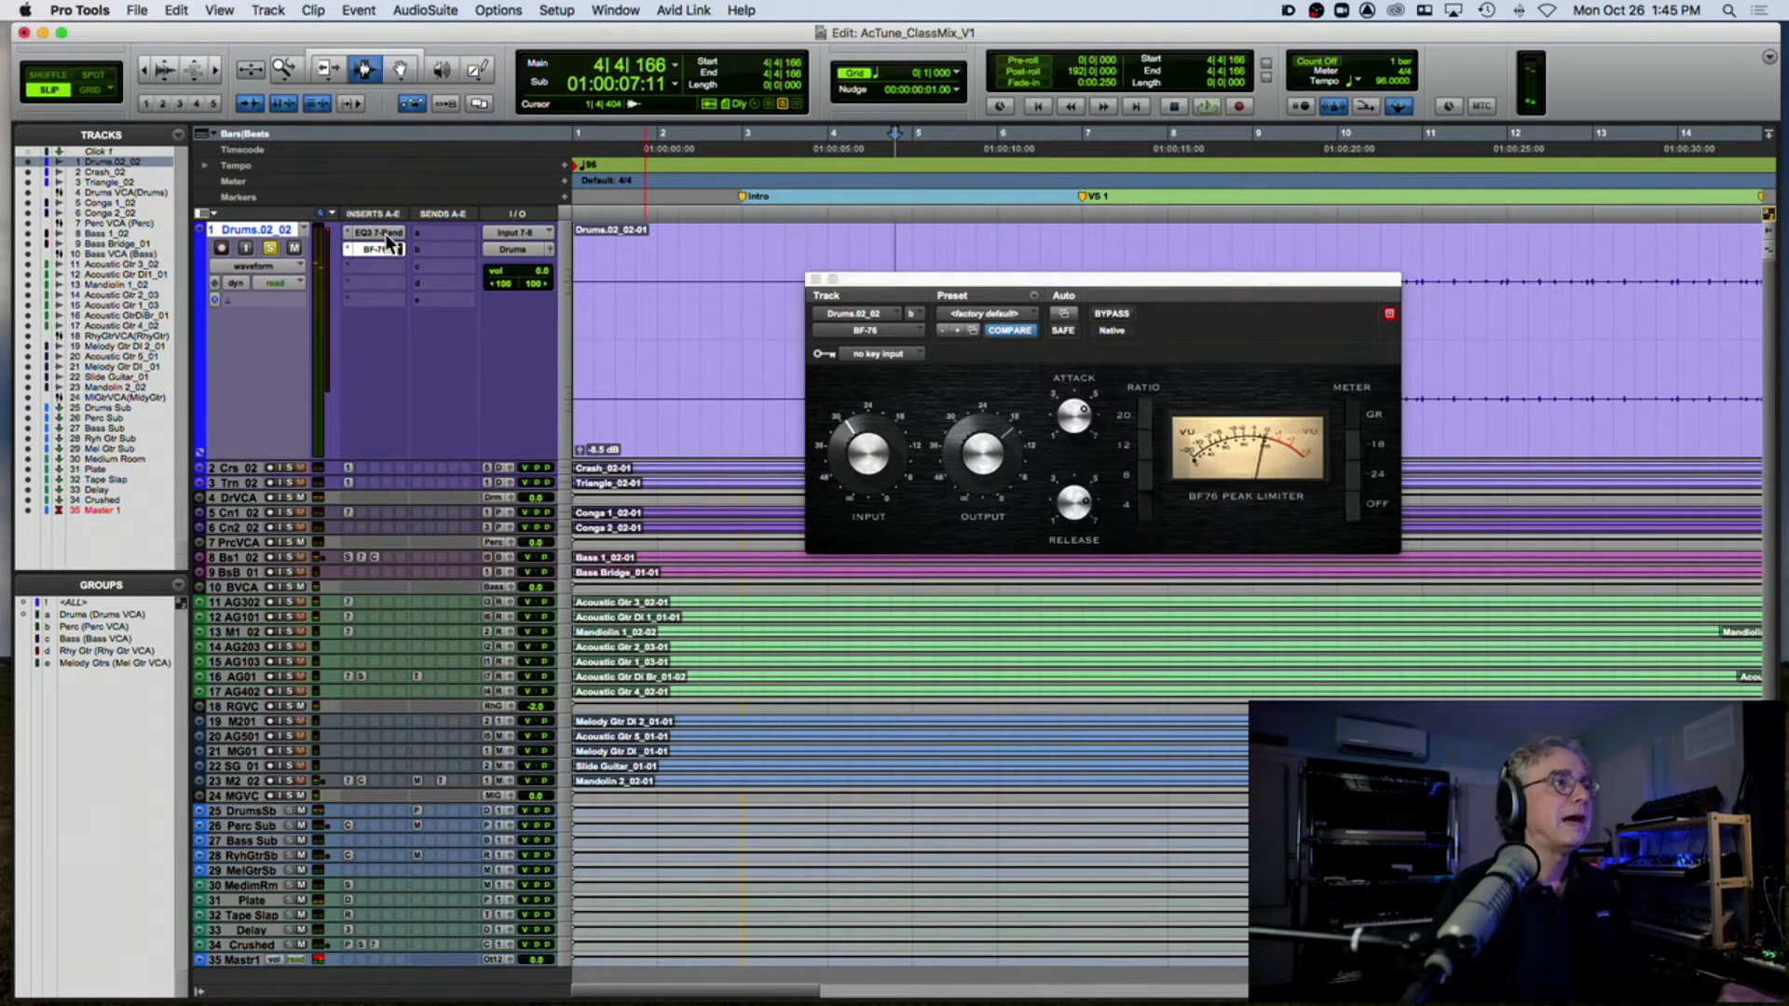
pyautogui.click(377, 232)
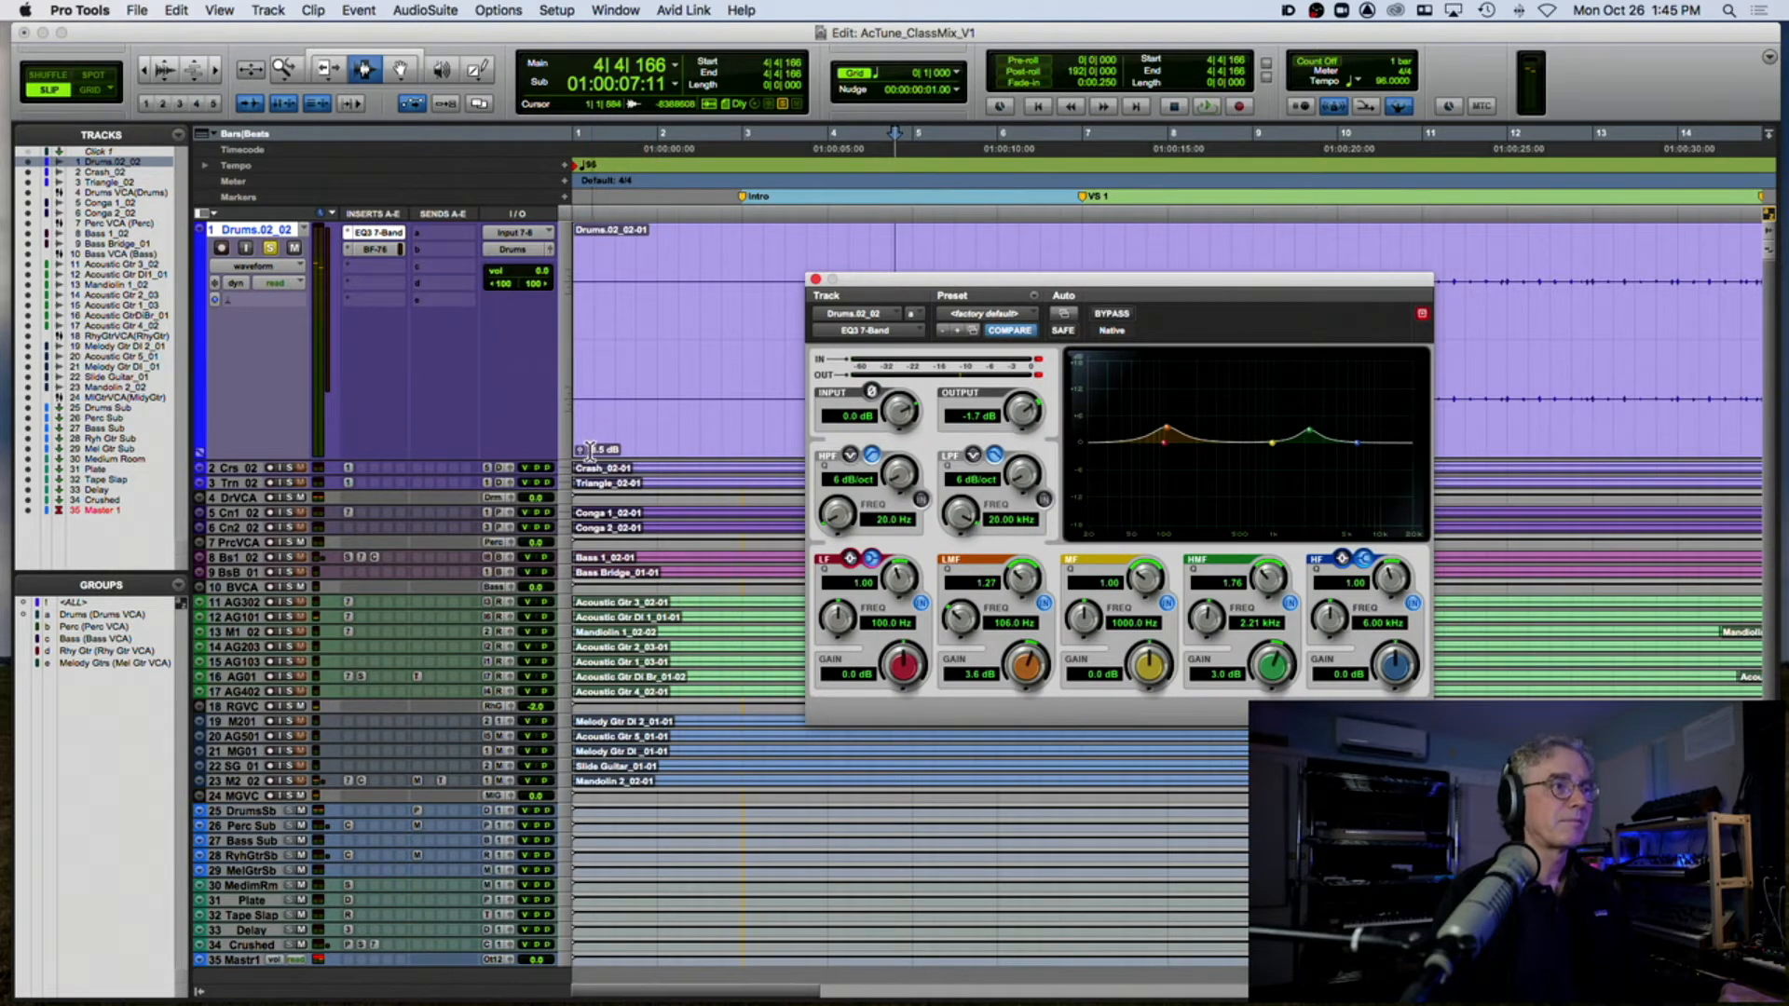
# Step: Overload the EQ3 7-Band input by raising the drums clip gain to +26.1 dB, and play with the track volume lowered to about -25 dB
pyautogui.moveTo(586, 456); pyautogui.dragTo(583, 412)
pyautogui.moveTo(512, 273); pyautogui.dragTo(511, 300)
pyautogui.press('space')
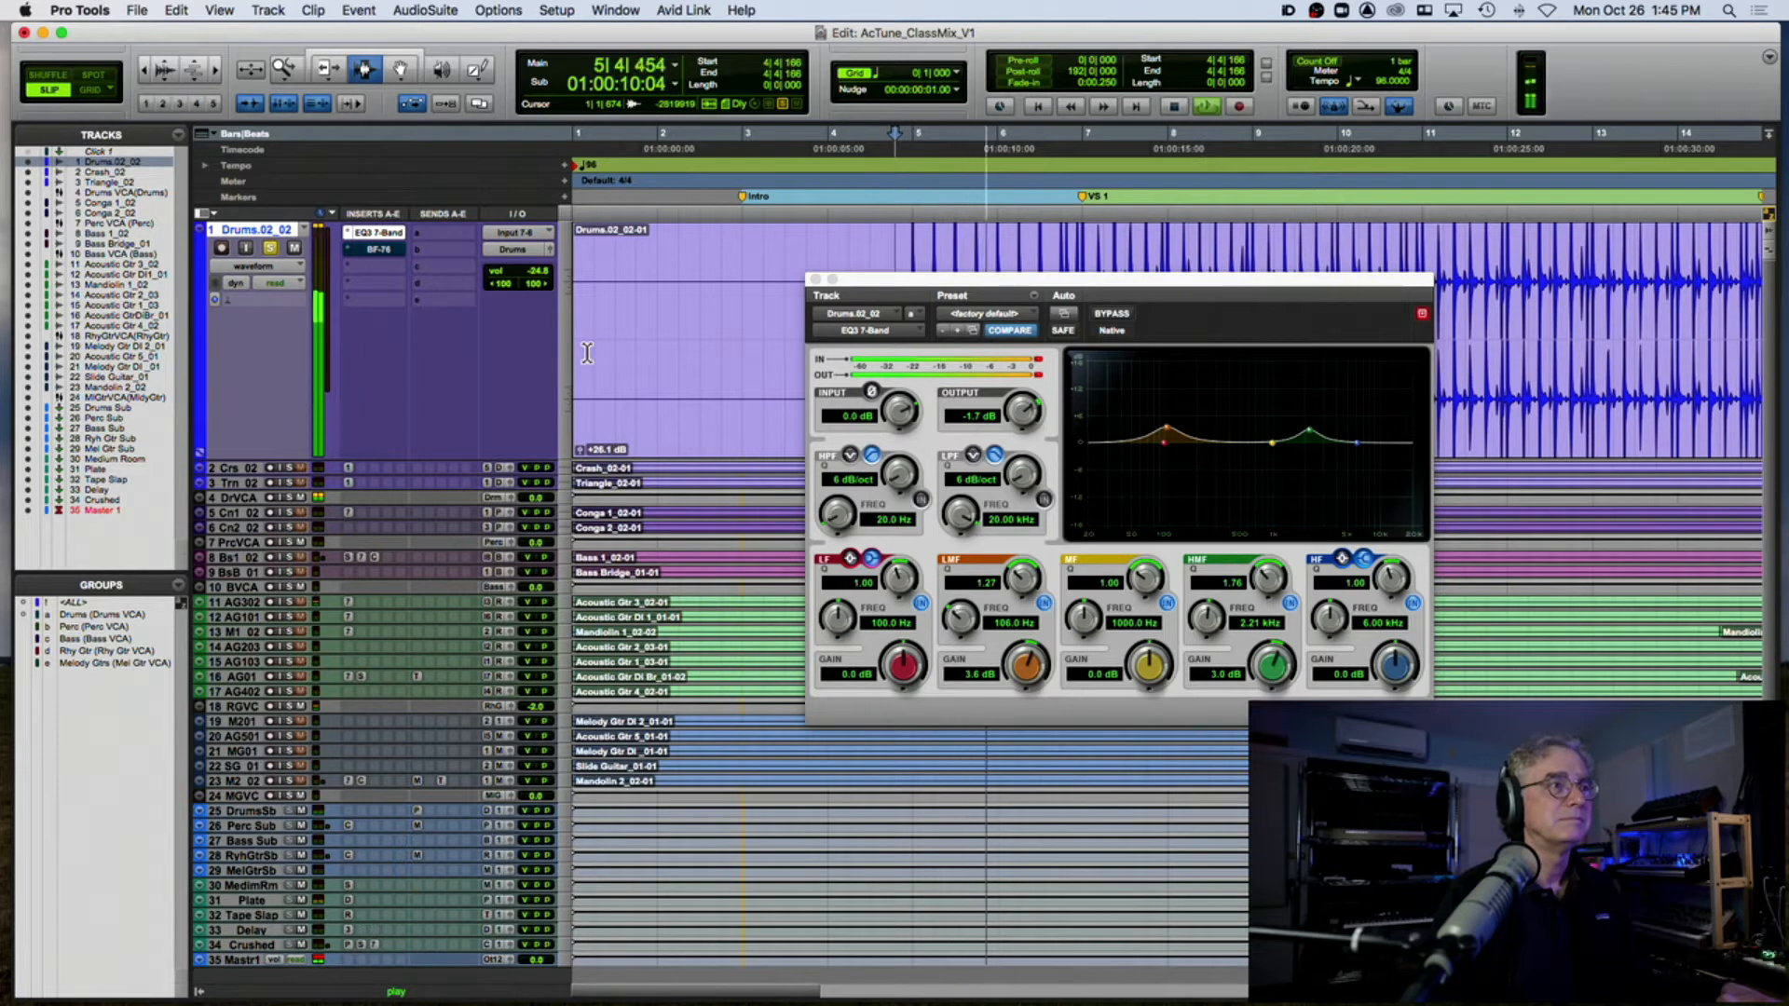
pyautogui.press('space')
# Step: Lower the drums track volume to about -33 dB and replay the section, clearing the EQ3's clip indicator to check for input clipping
pyautogui.moveTo(509, 280); pyautogui.dragTo(518, 286)
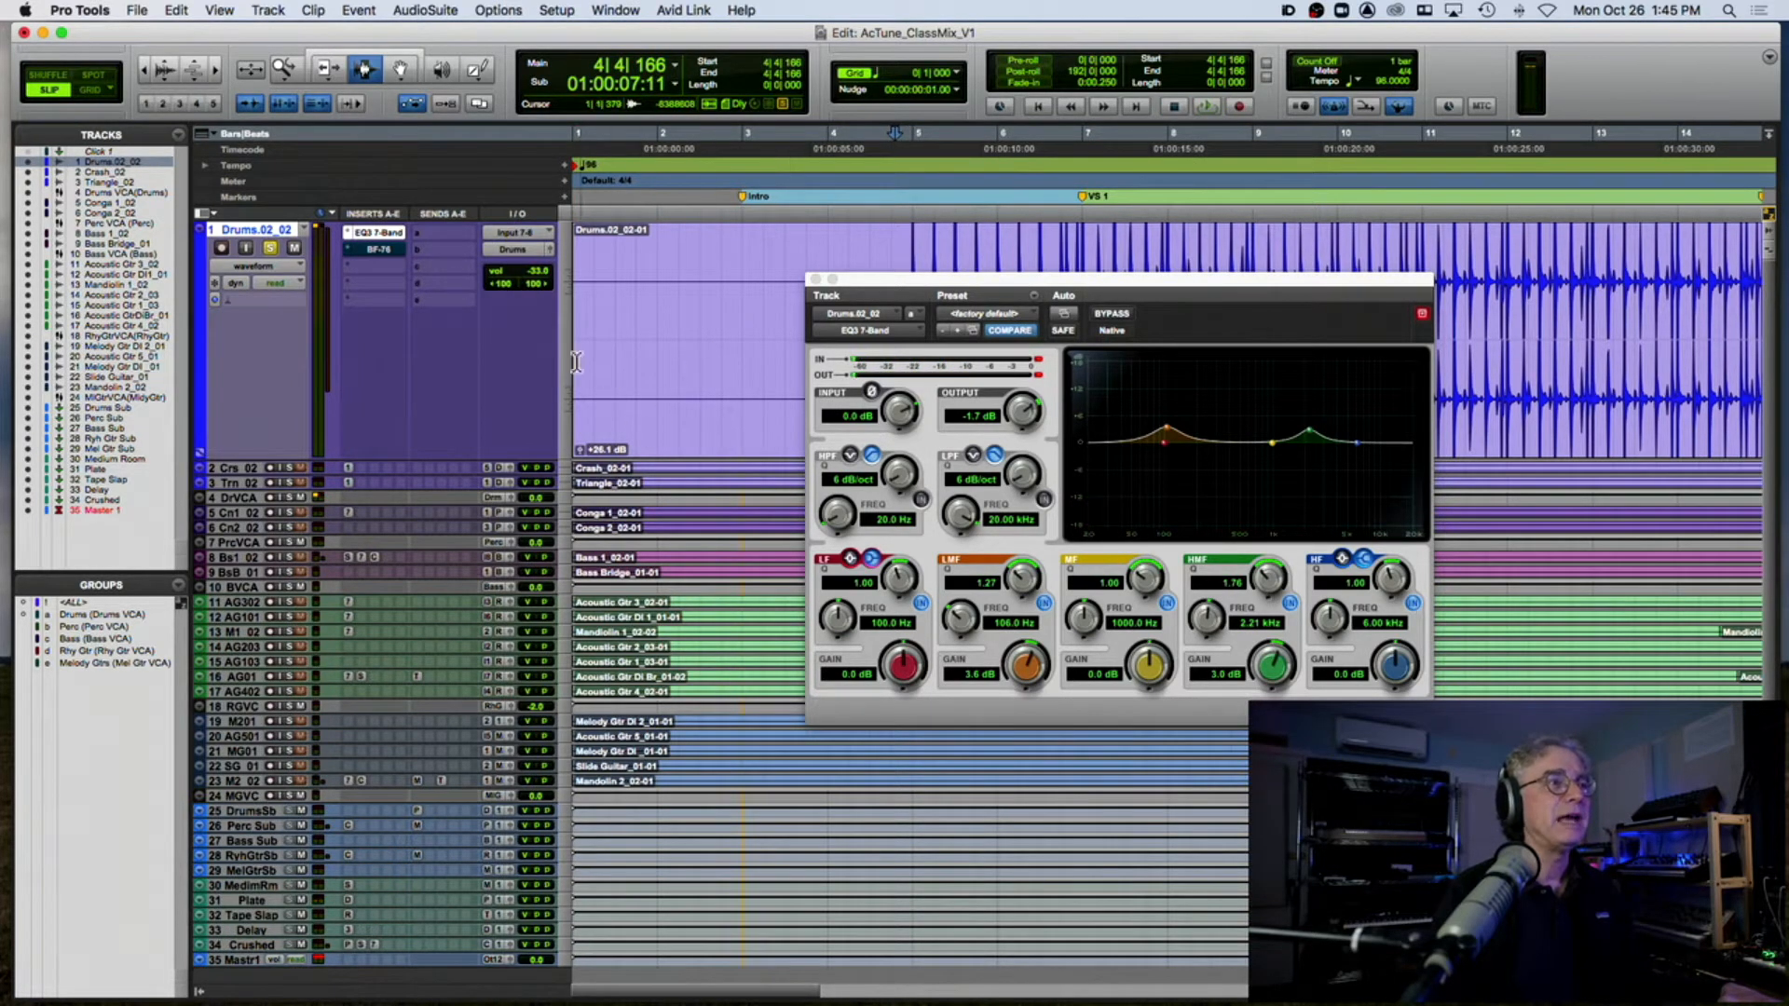
pyautogui.press('space')
pyautogui.press('space')
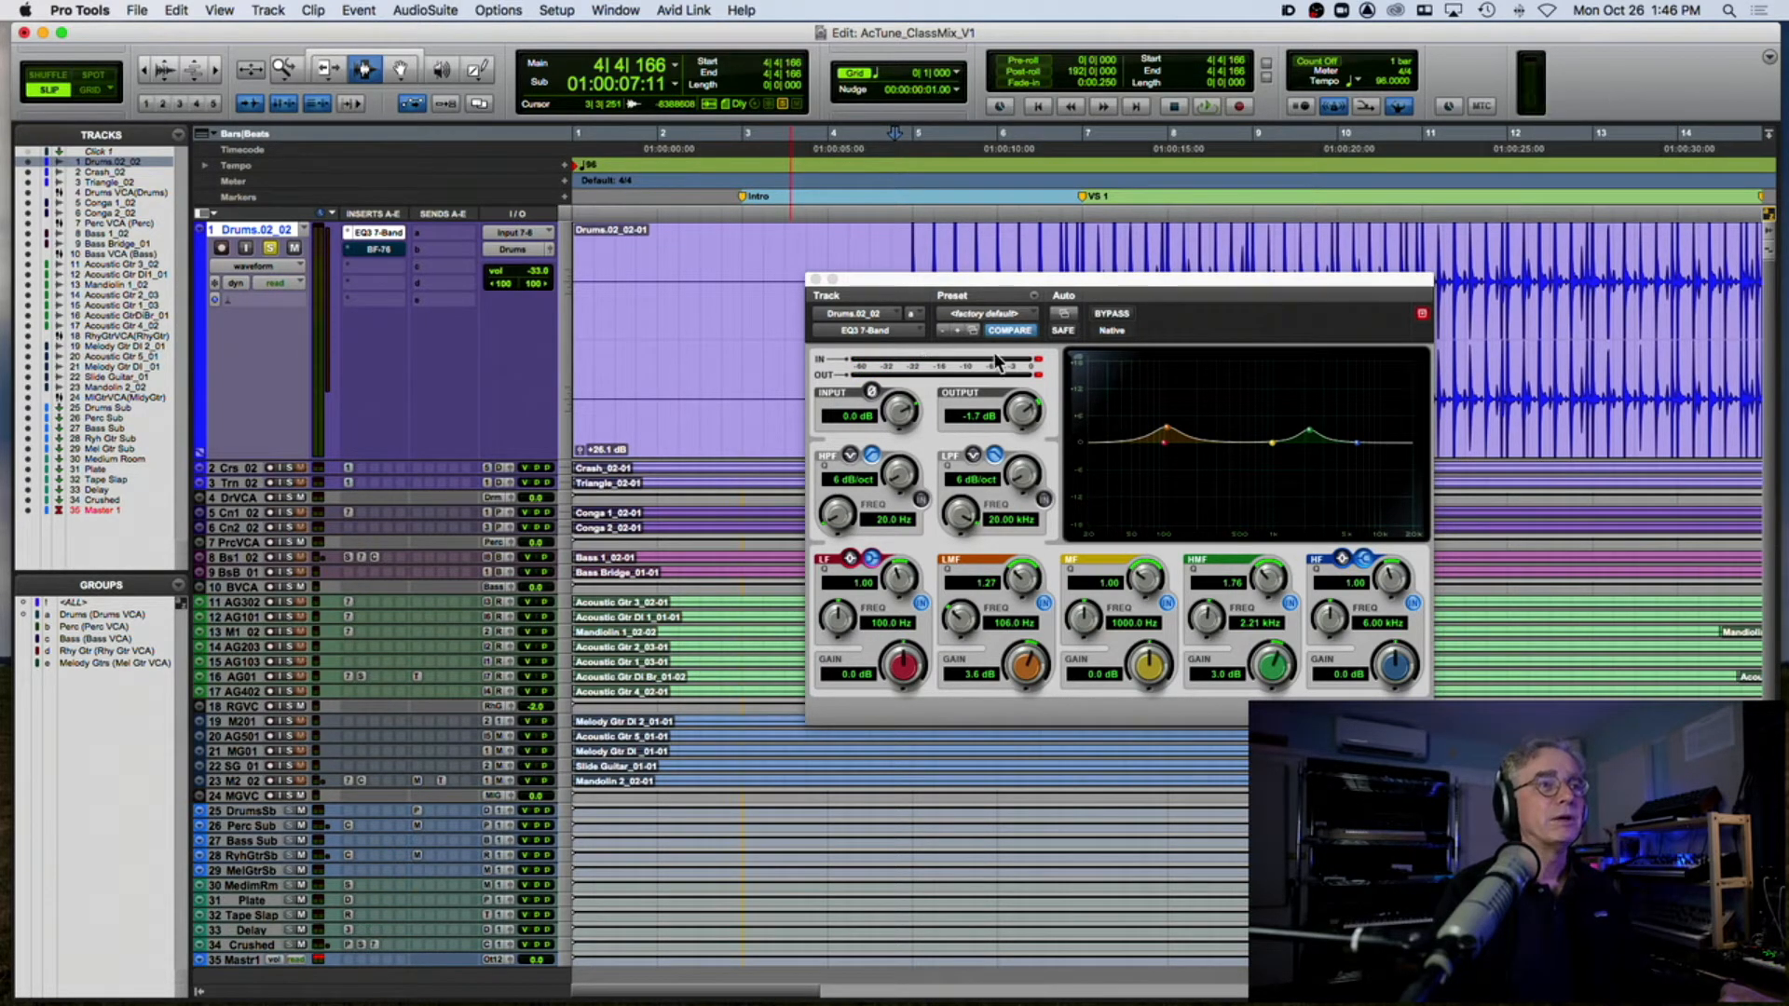
pyautogui.click(1038, 361)
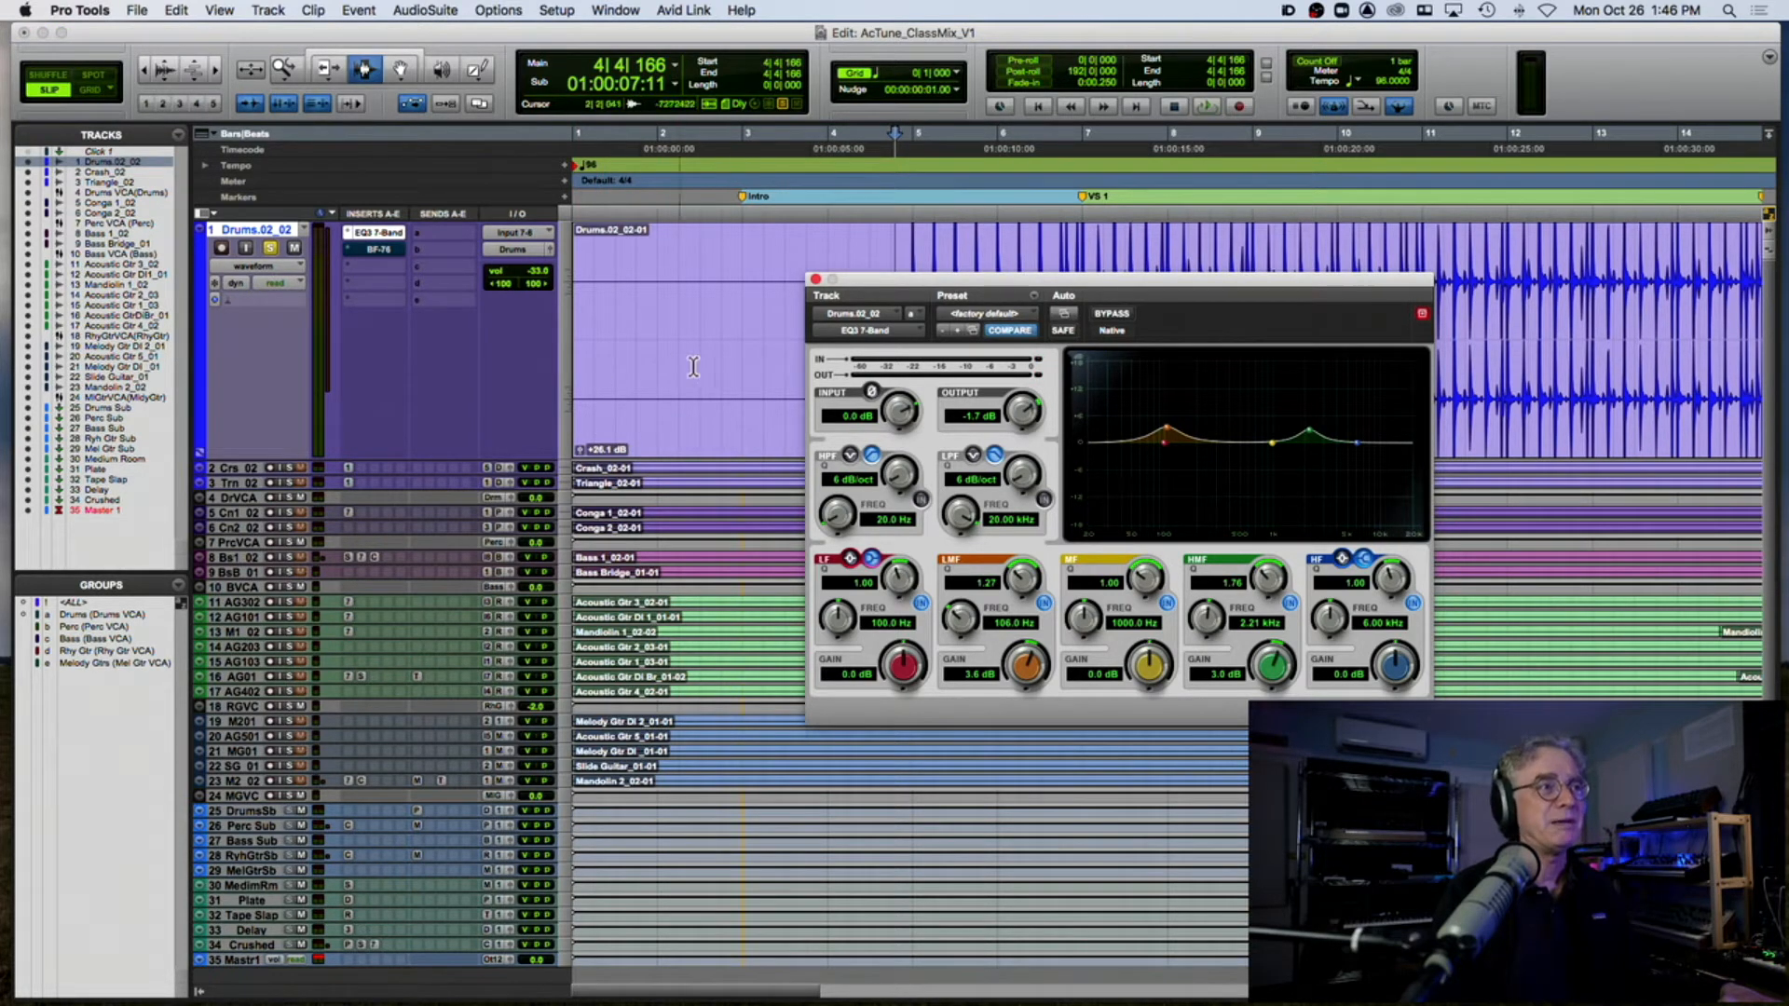
pyautogui.press('space')
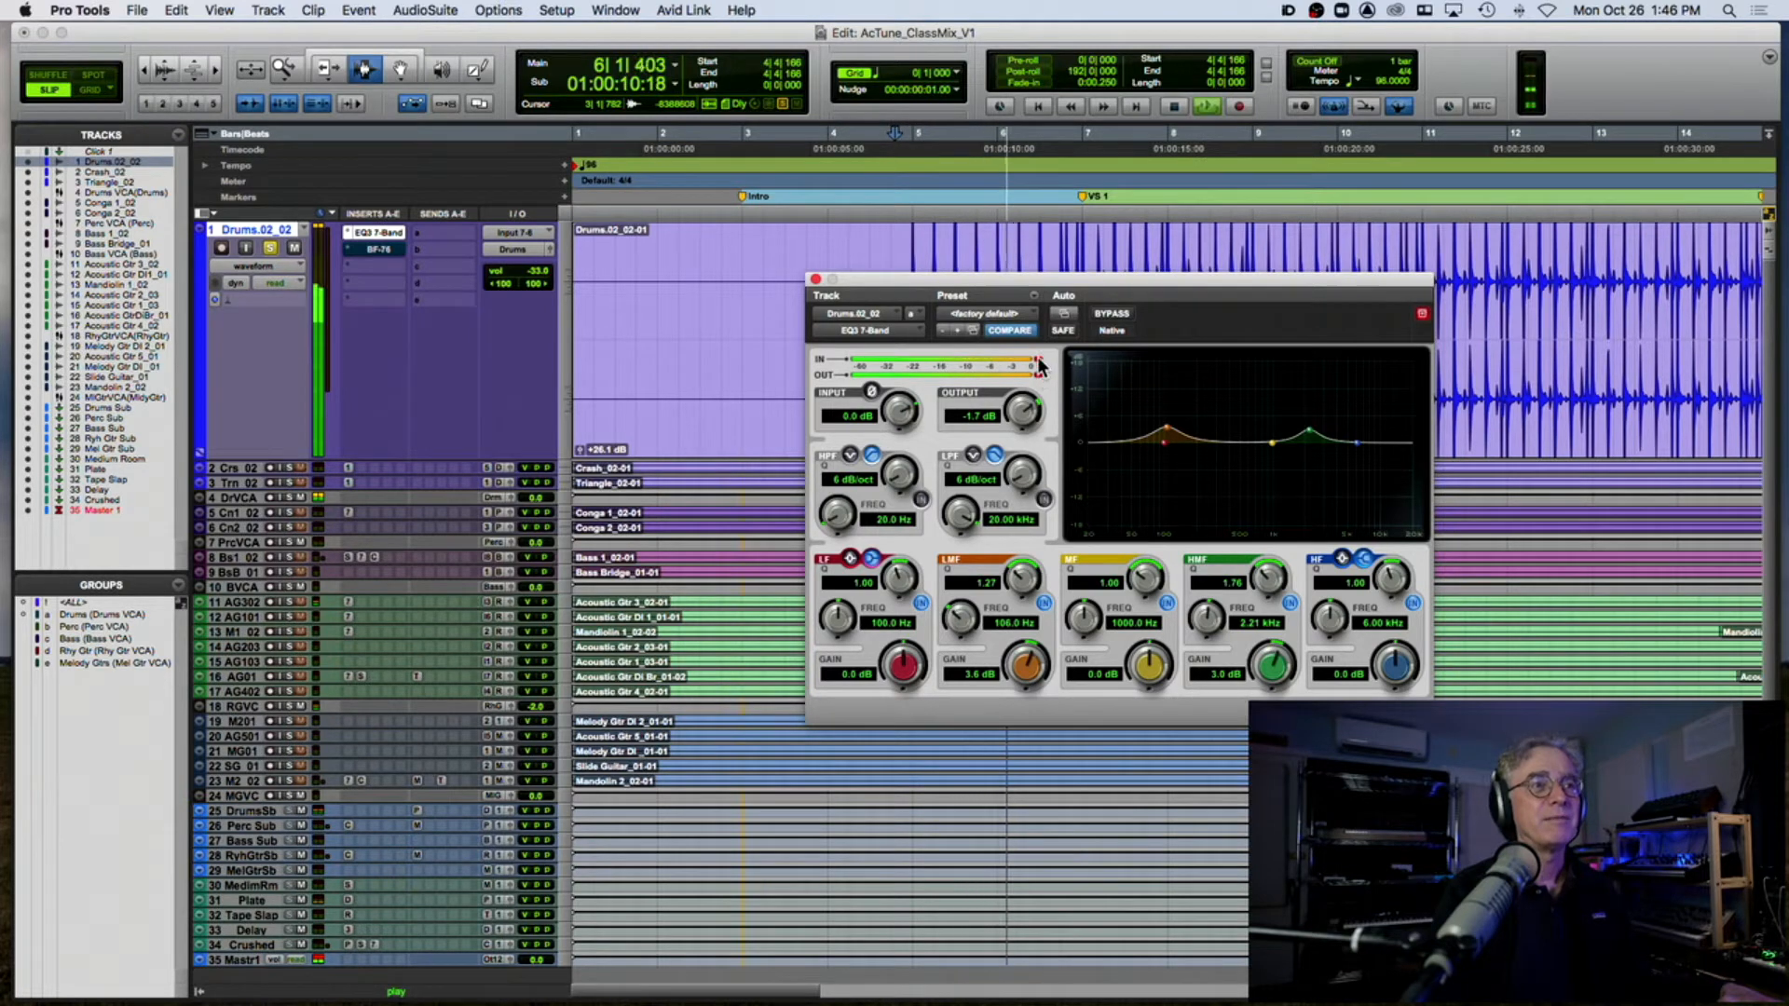
pyautogui.press('space')
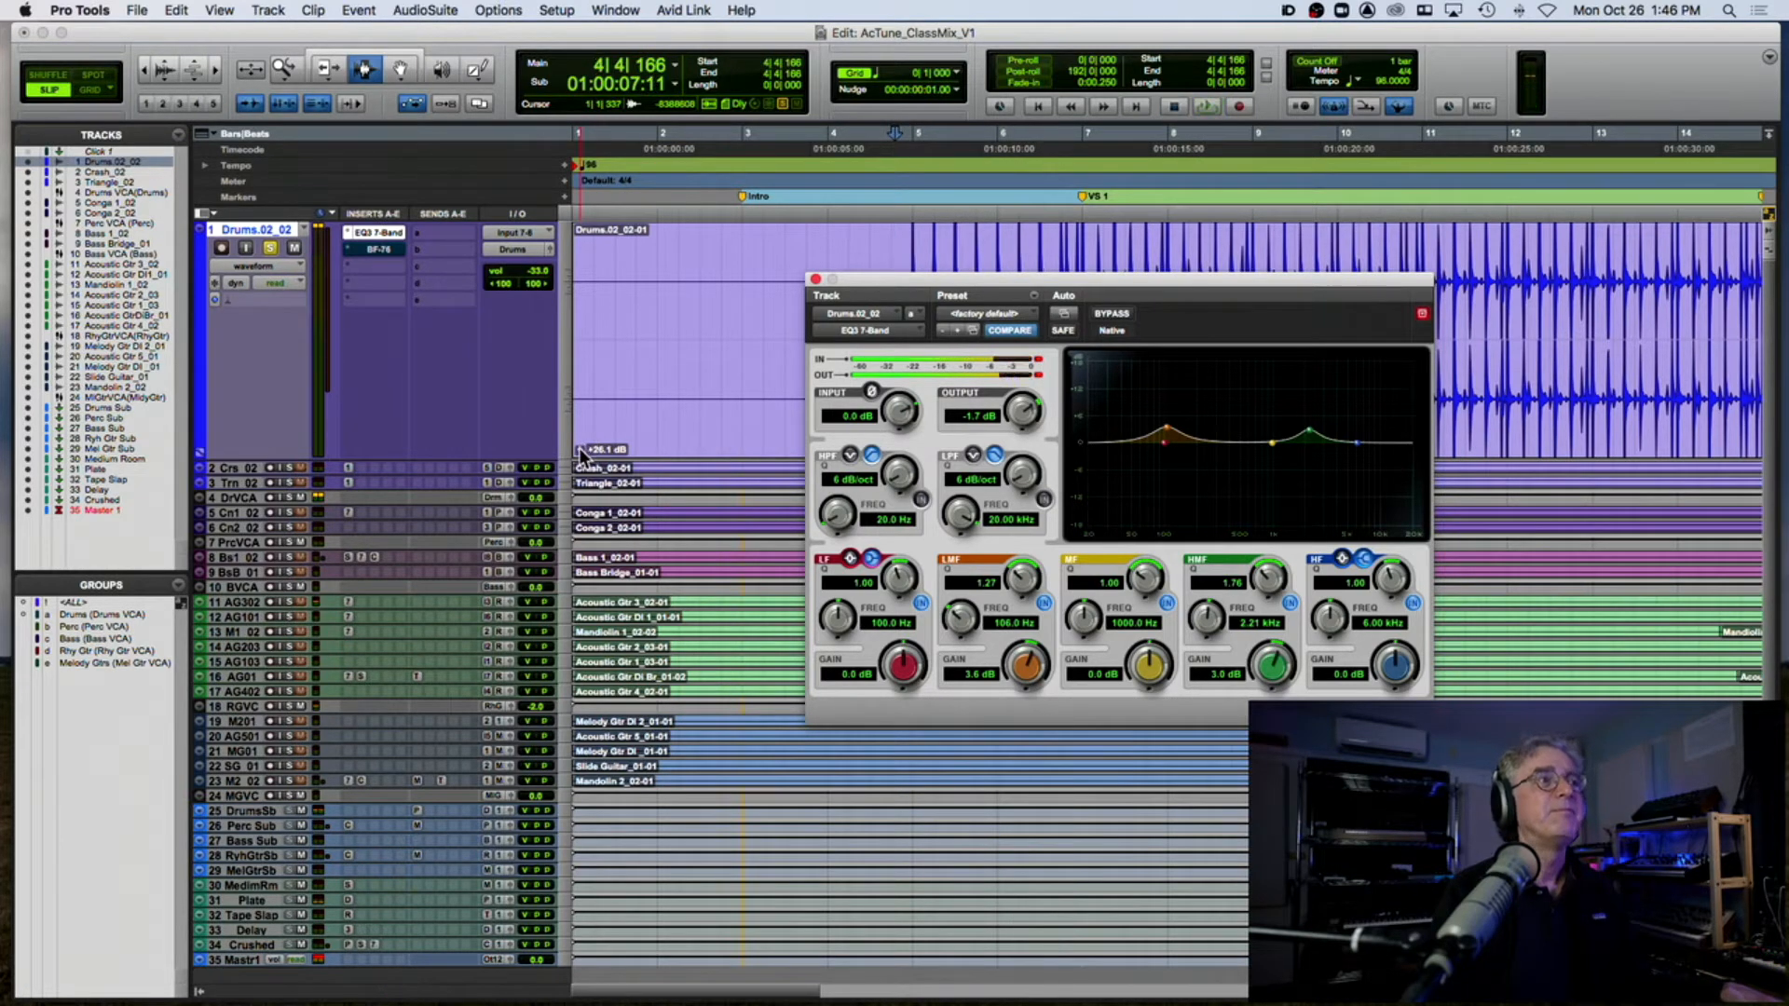
# Step: Bring the drums clip gain down to -8.5 dB during playback and reset the track volume to 0.0 dB
pyautogui.keyDown('alt'); pyautogui.click(578, 448); pyautogui.keyUp('alt')
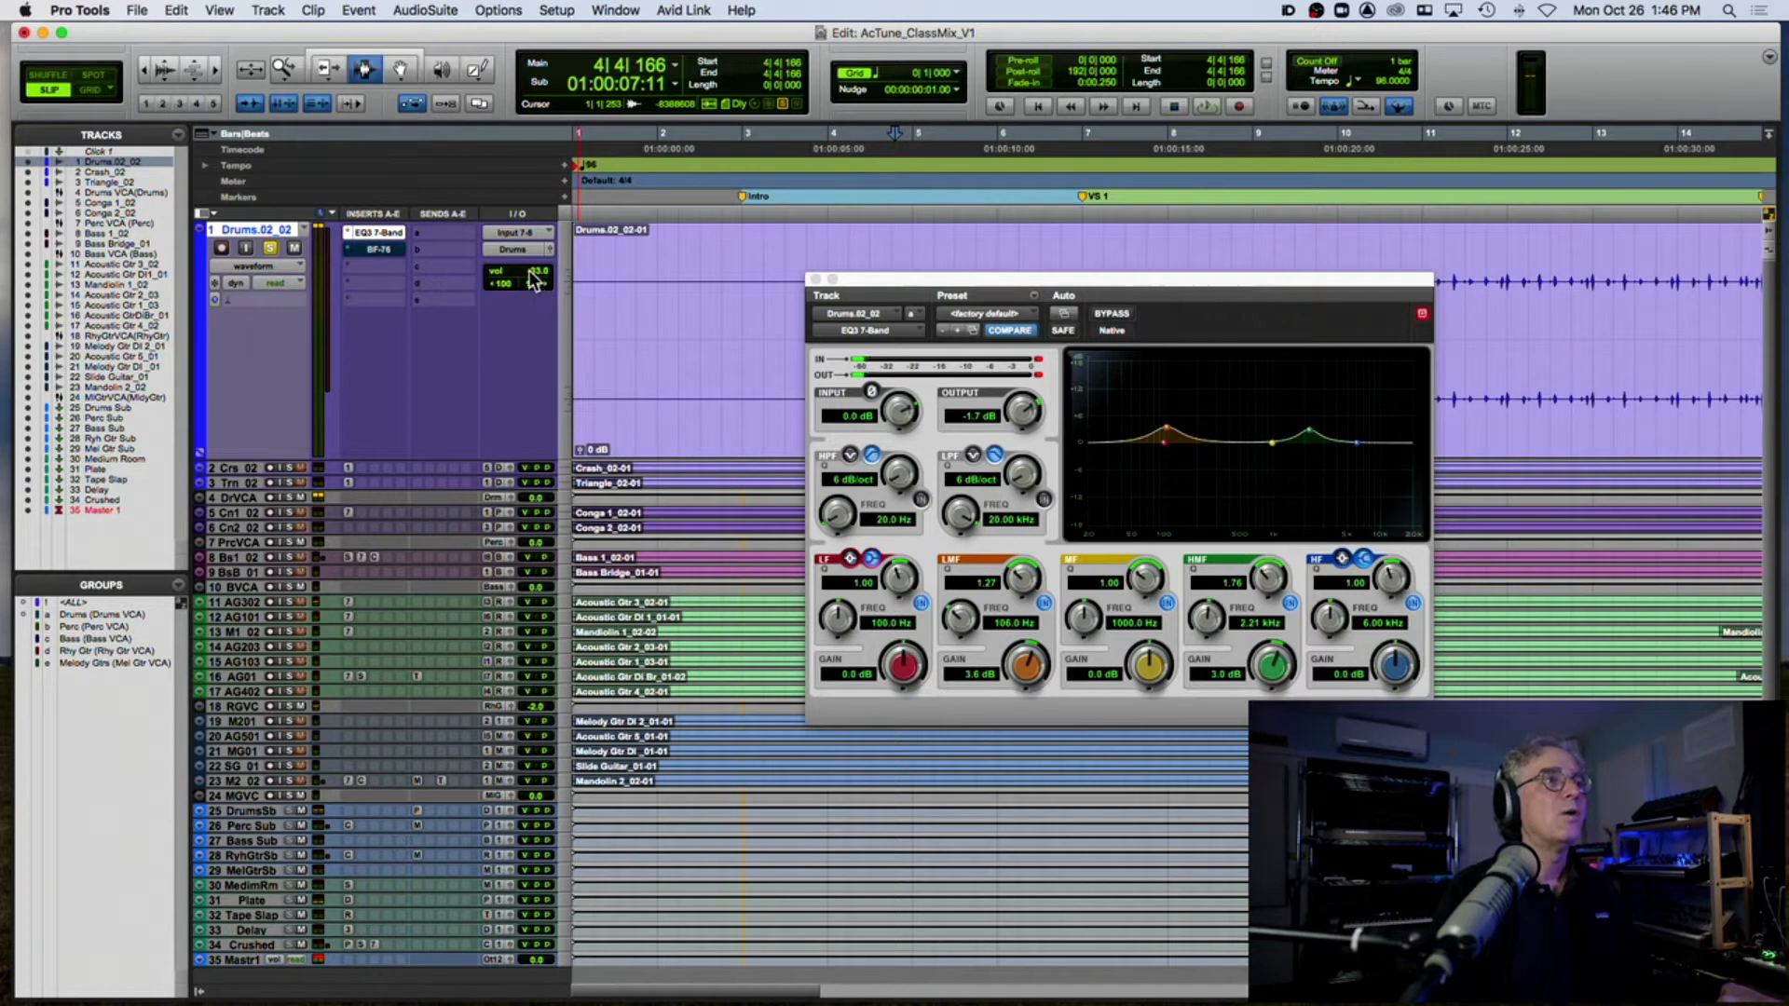
pyautogui.moveTo(578, 449); pyautogui.dragTo(578, 455)
pyautogui.press('space')
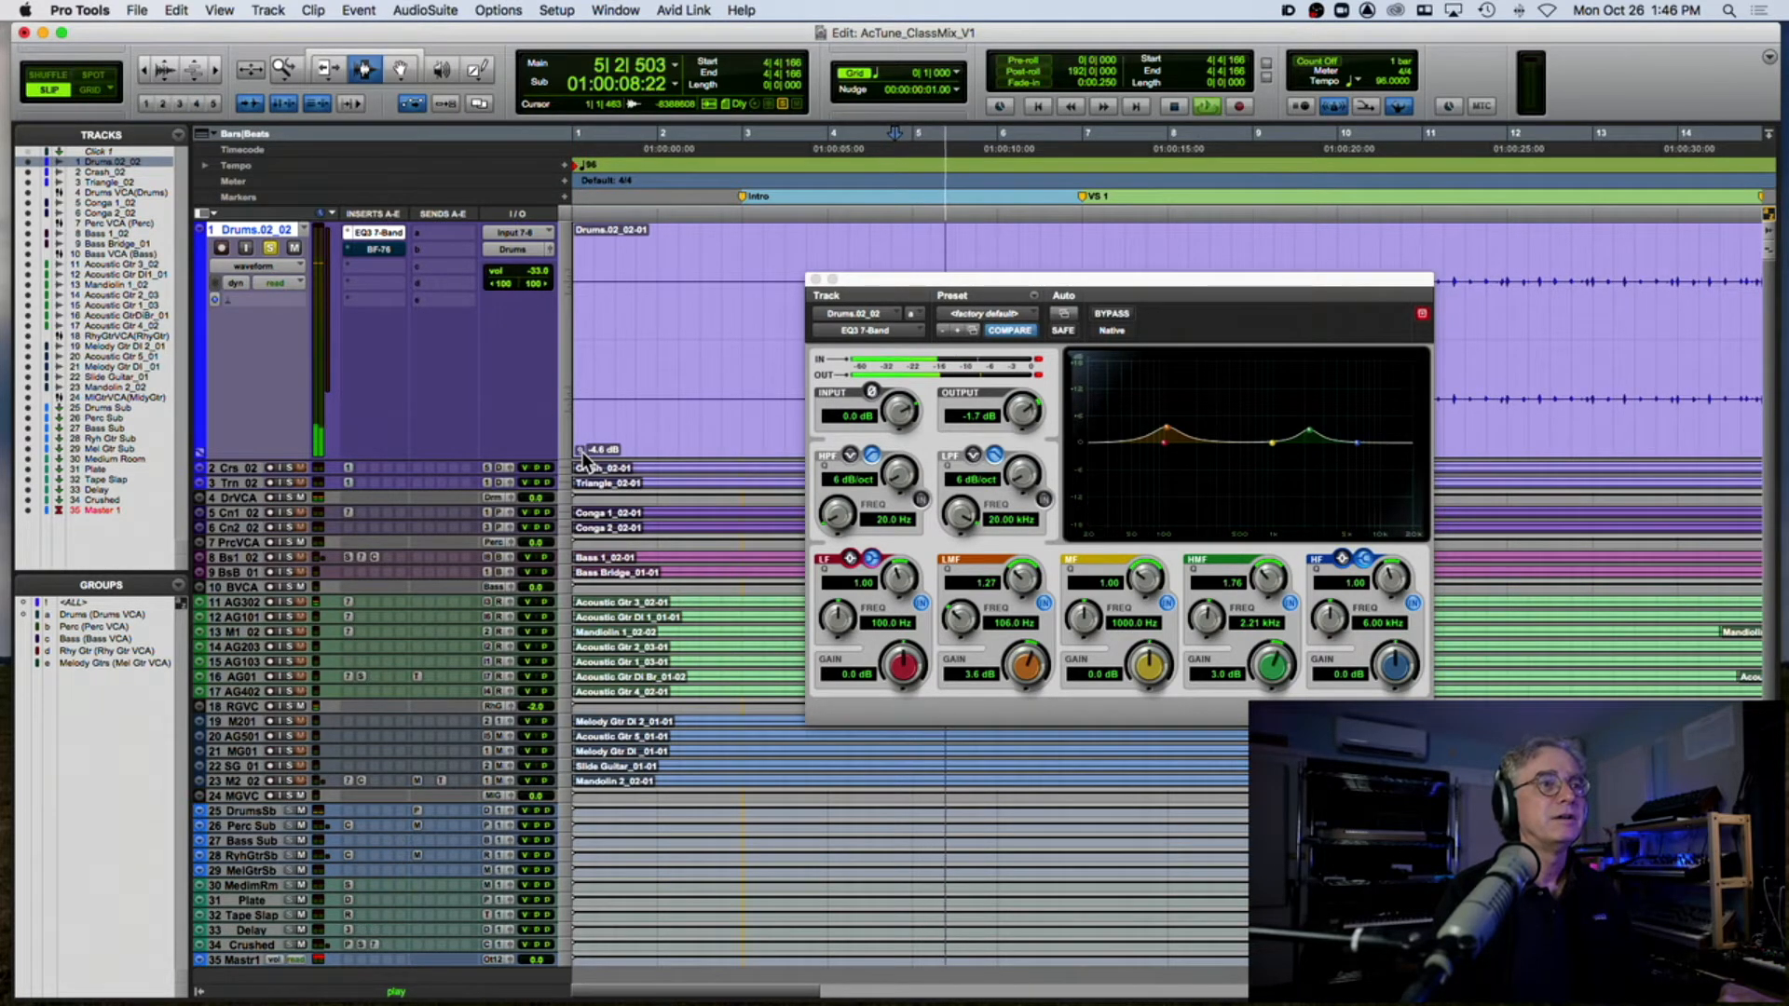
pyautogui.moveTo(579, 449); pyautogui.dragTo(579, 450)
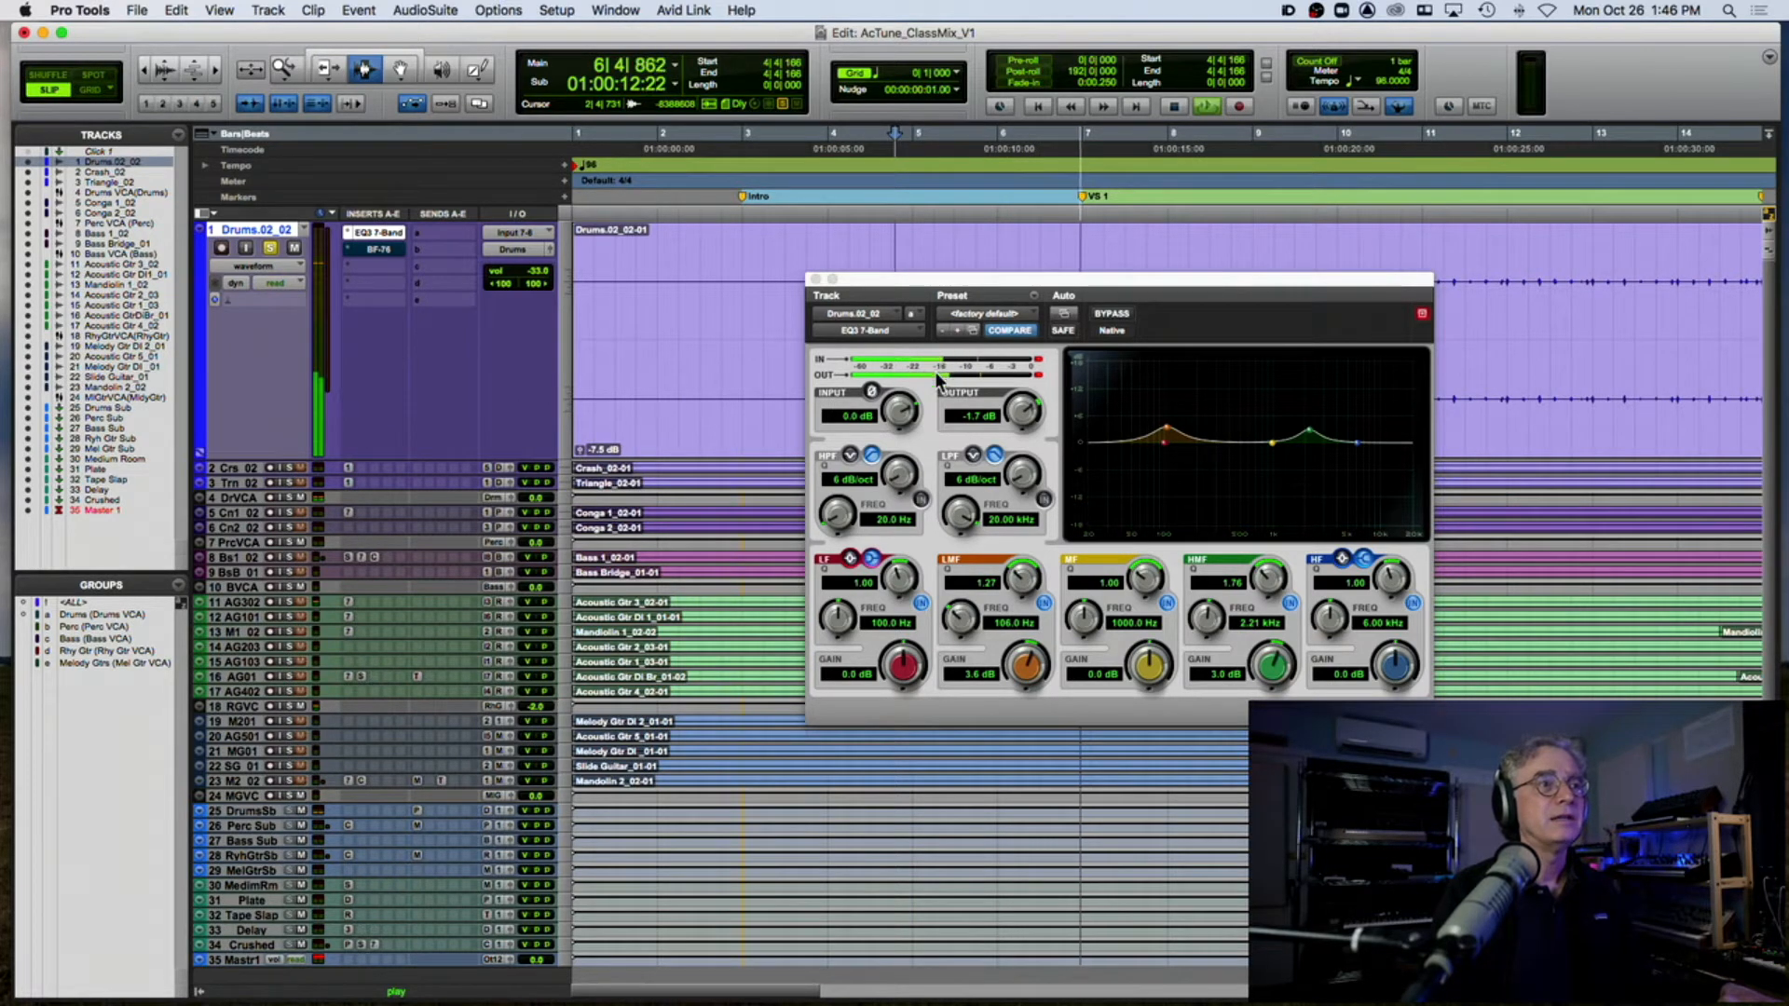
pyautogui.keyDown('alt'); pyautogui.click(540, 272); pyautogui.keyUp('alt')
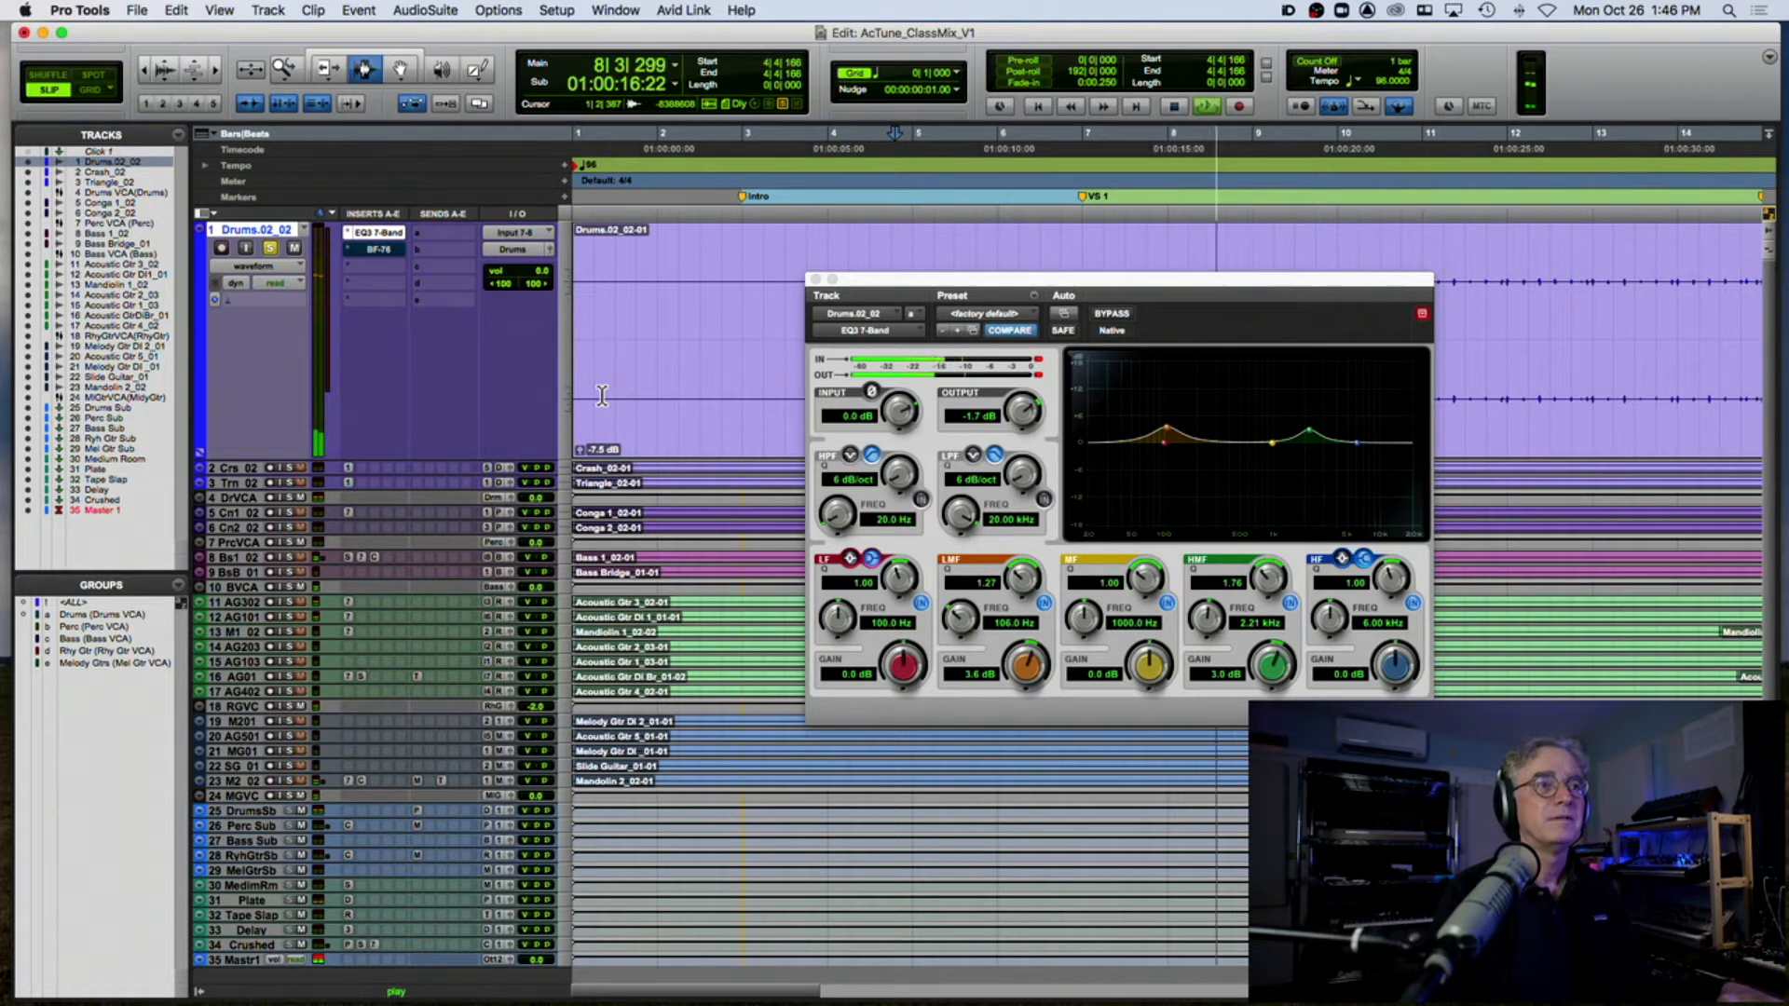
pyautogui.moveTo(580, 453); pyautogui.dragTo(580, 460)
pyautogui.press('space')
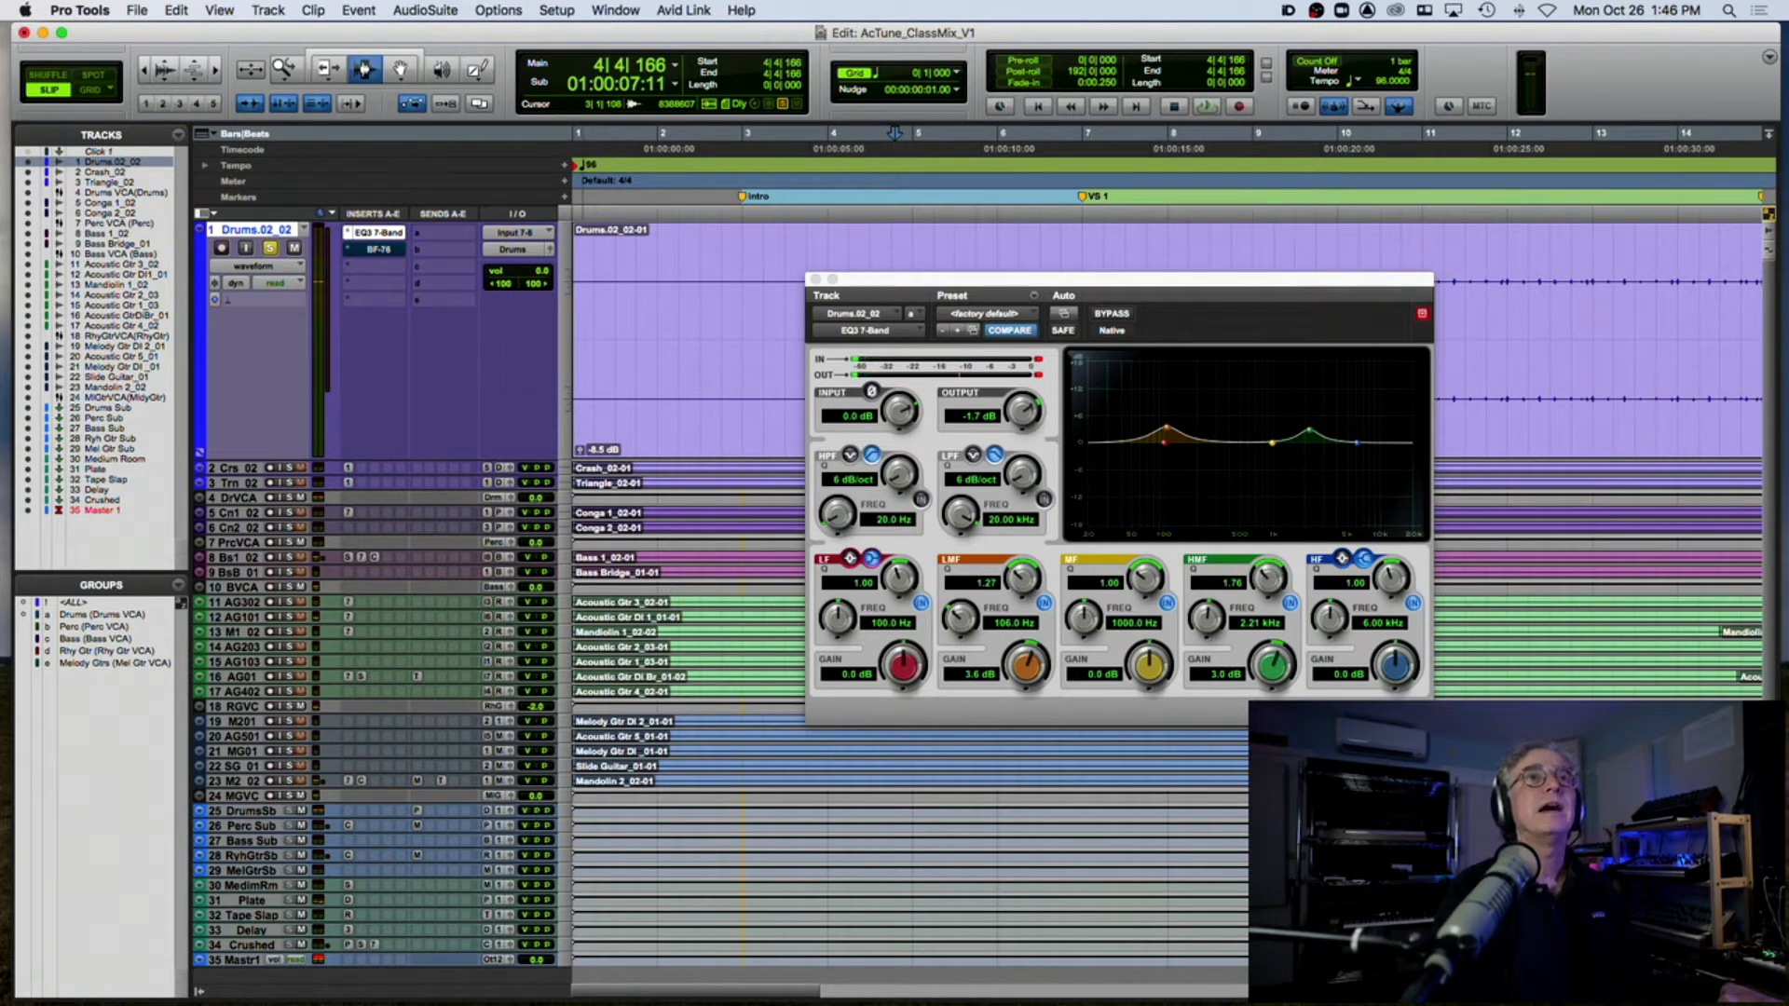
# Step: Close the EQ3 7-Band, unsolo the drums track, and play the full mix from bar 8 to check the output level
pyautogui.press('super+equal')
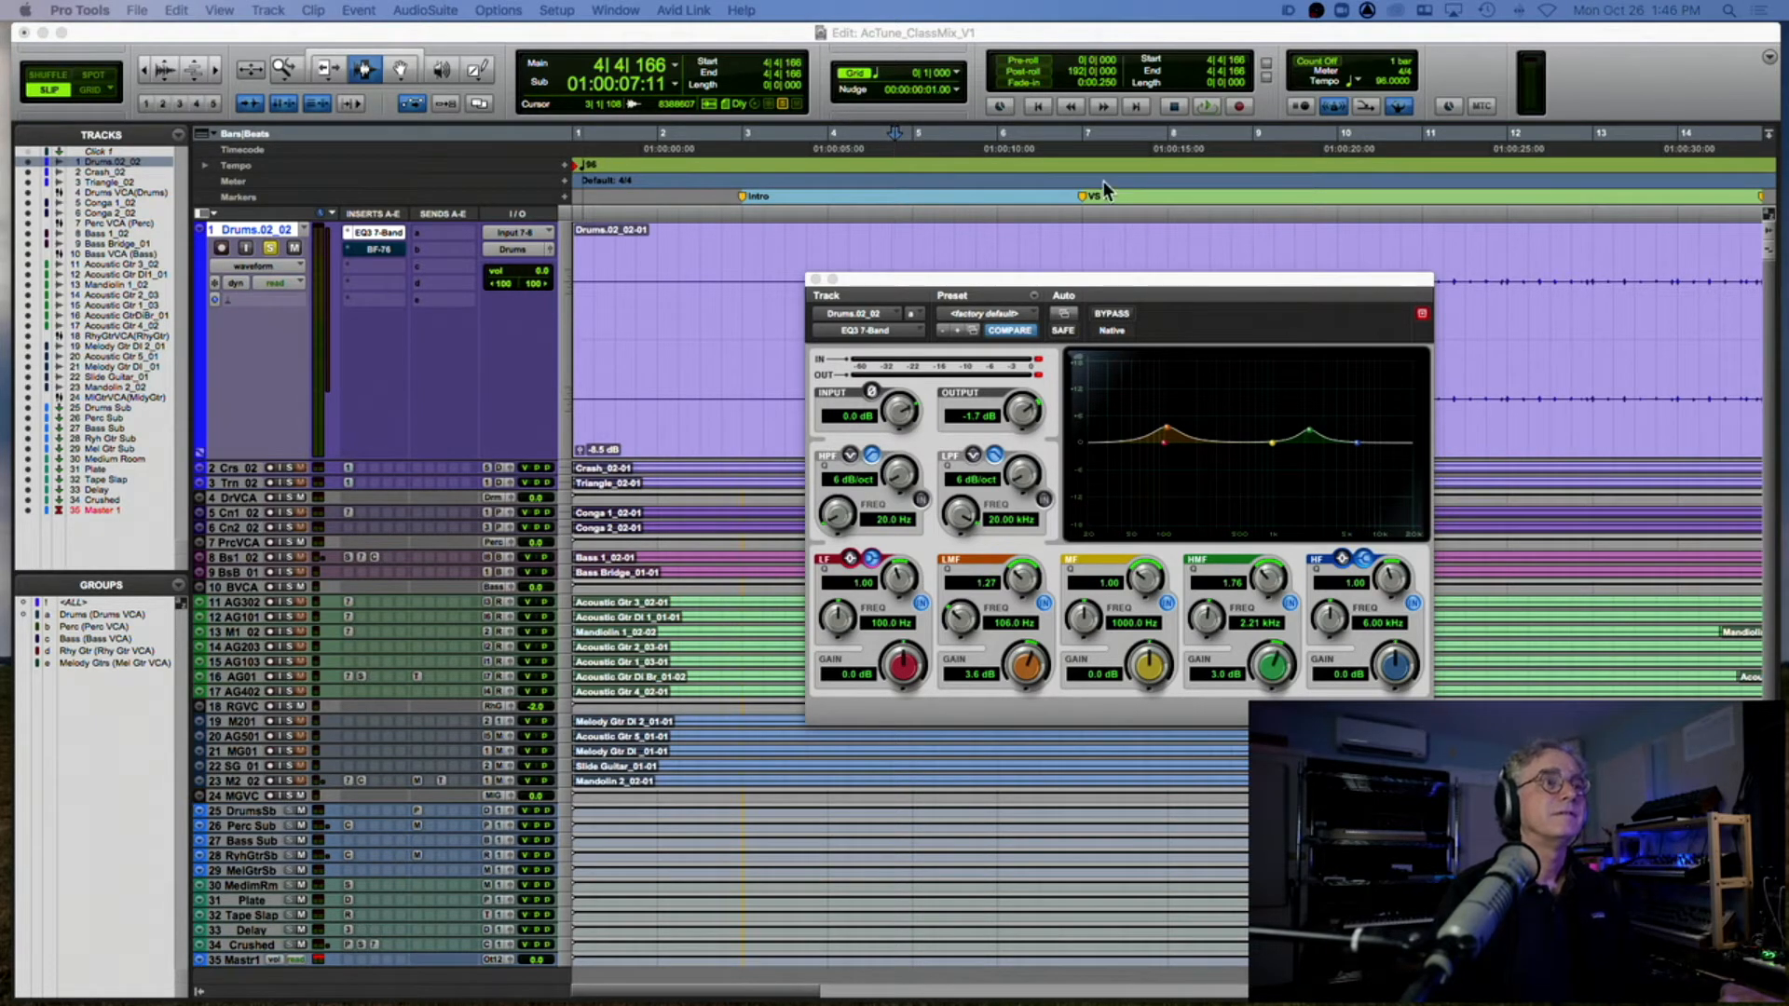
pyautogui.click(816, 279)
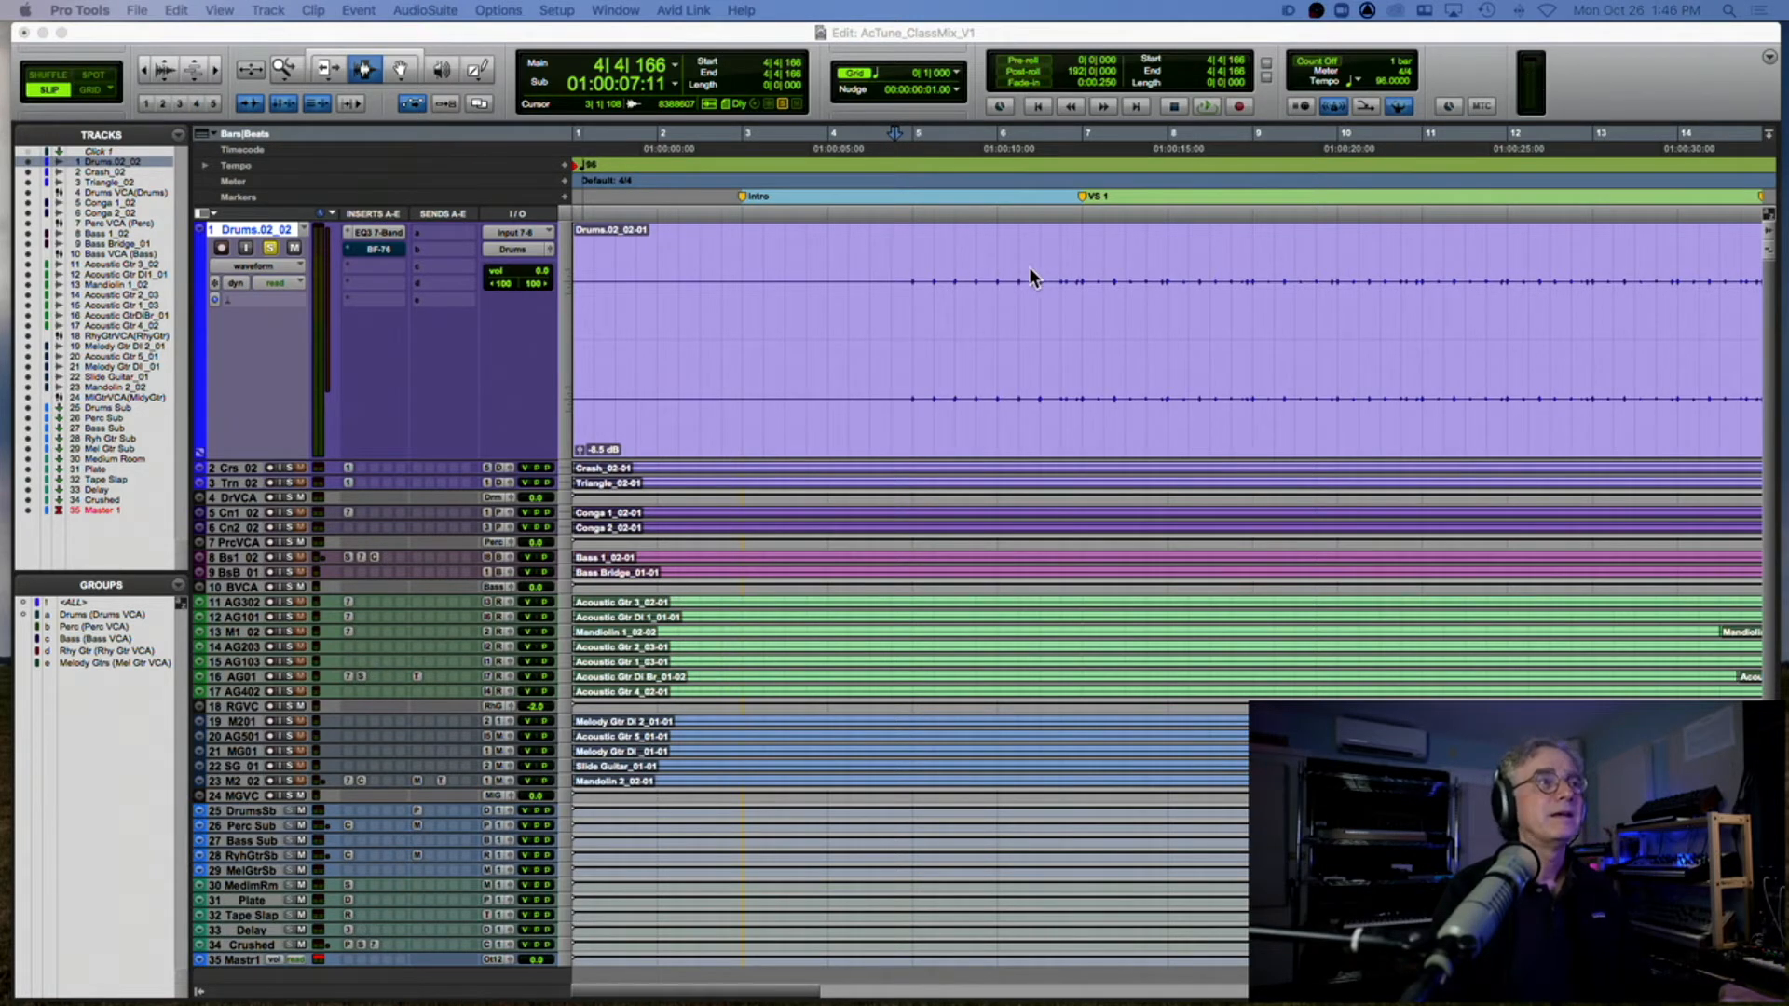
pyautogui.click(270, 248)
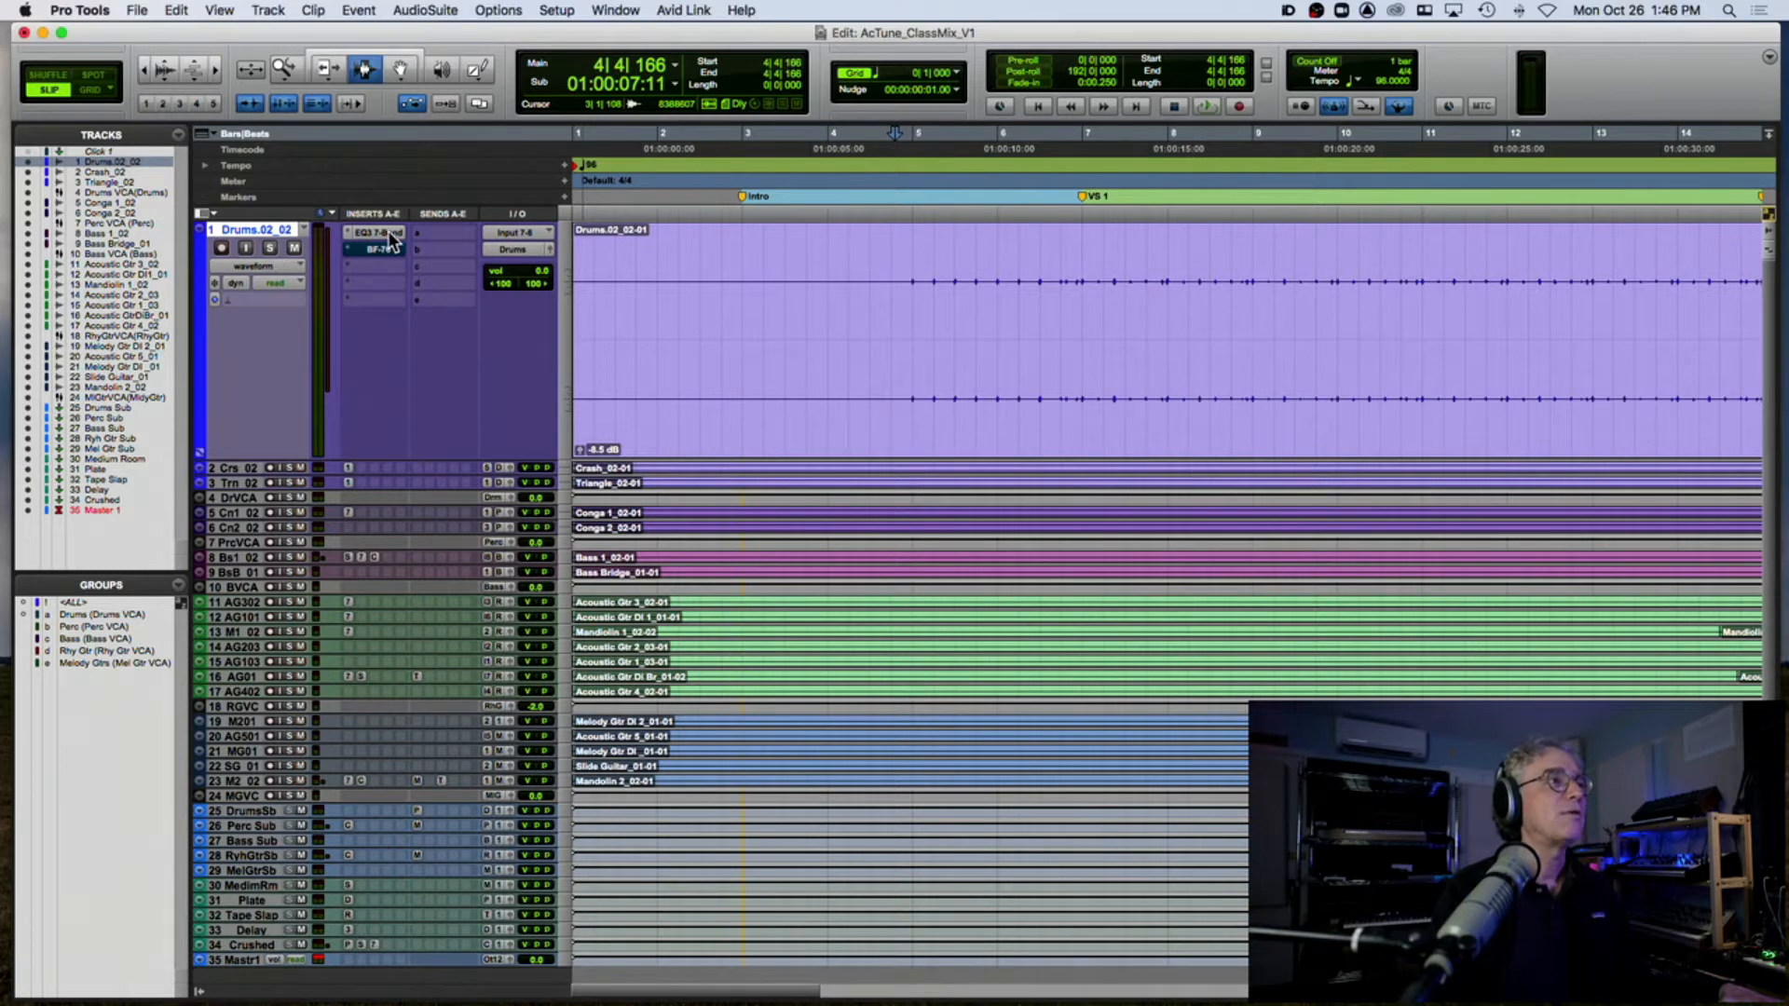
pyautogui.click(1222, 339)
pyautogui.press('space')
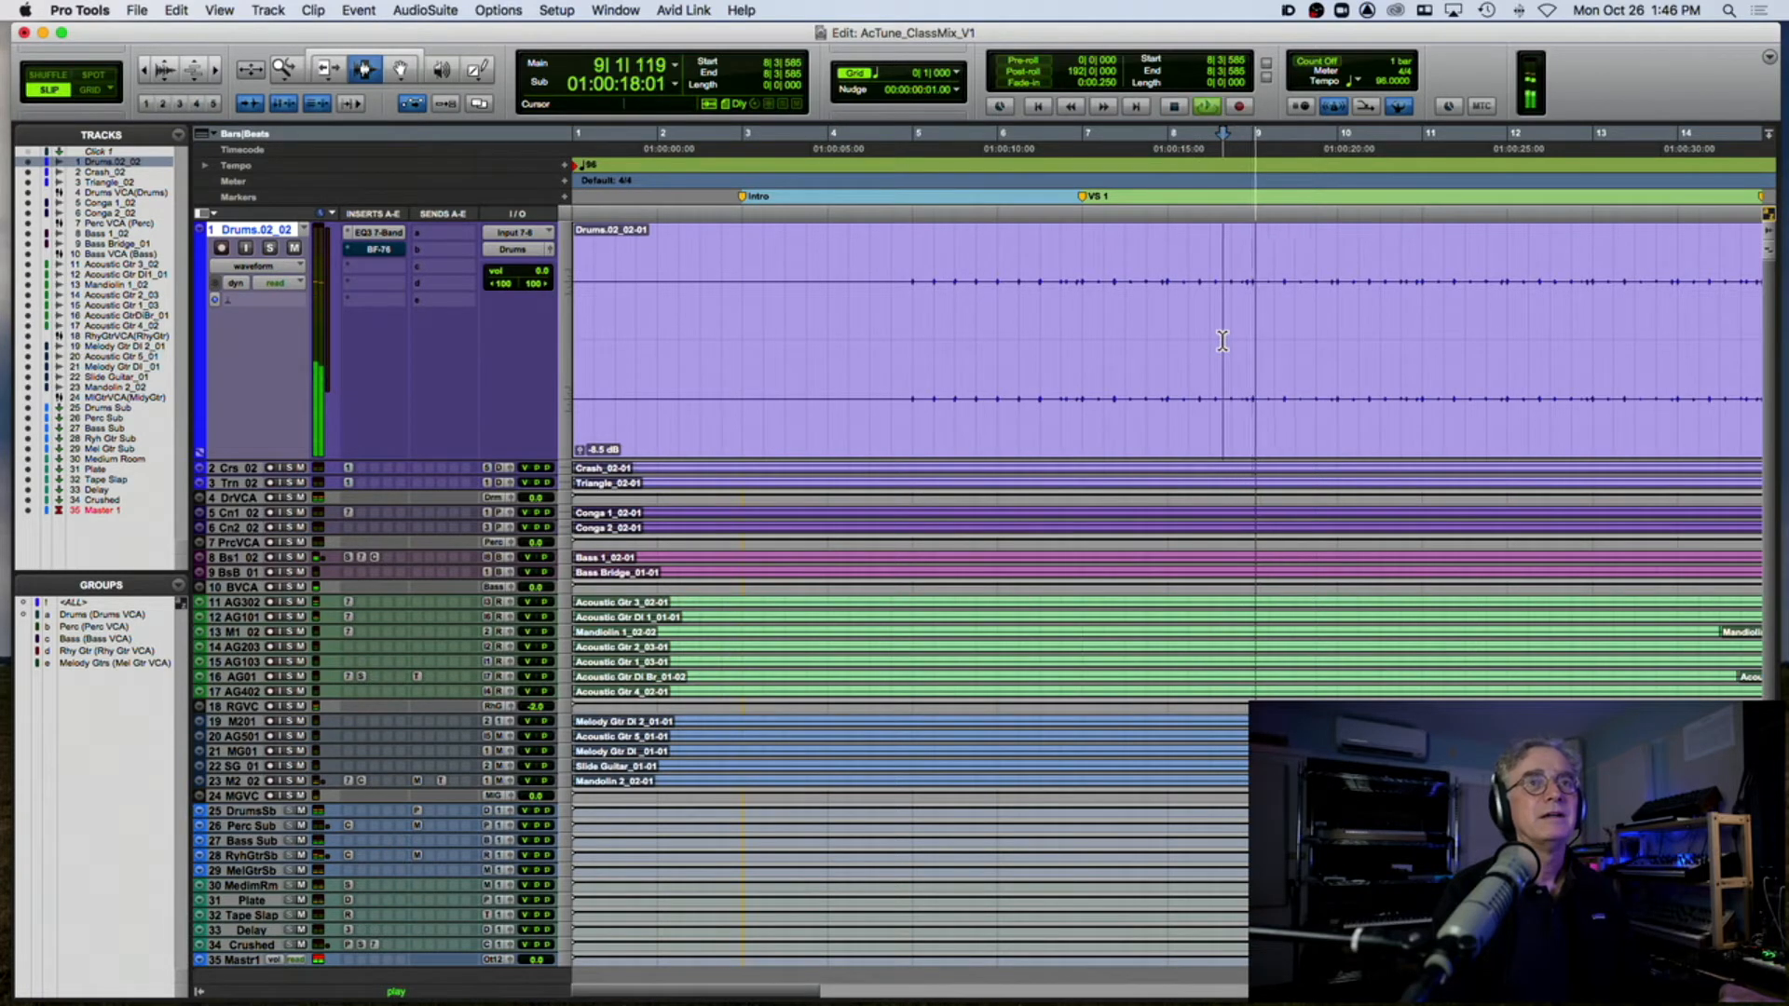
pyautogui.press('space')
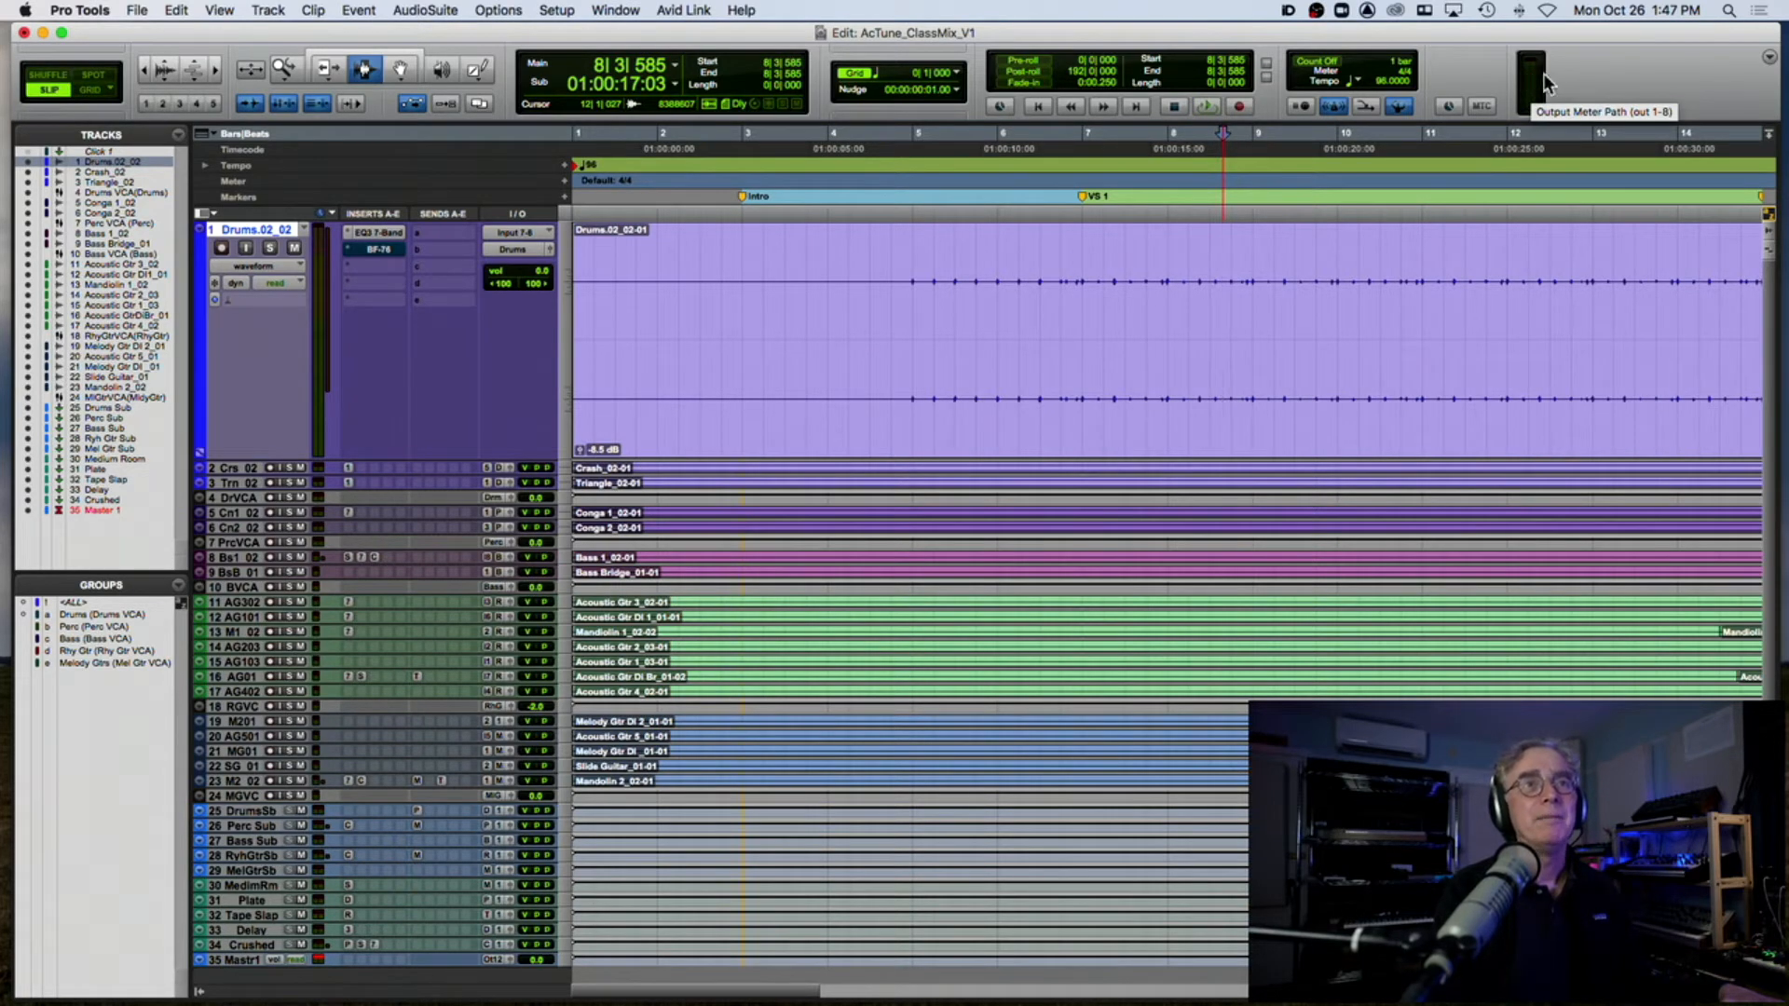
# Step: Insert the multichannel PAZ- Meters (stereo) plug-in on the Master 1 track
pyautogui.scroll(-2, 317, 902)
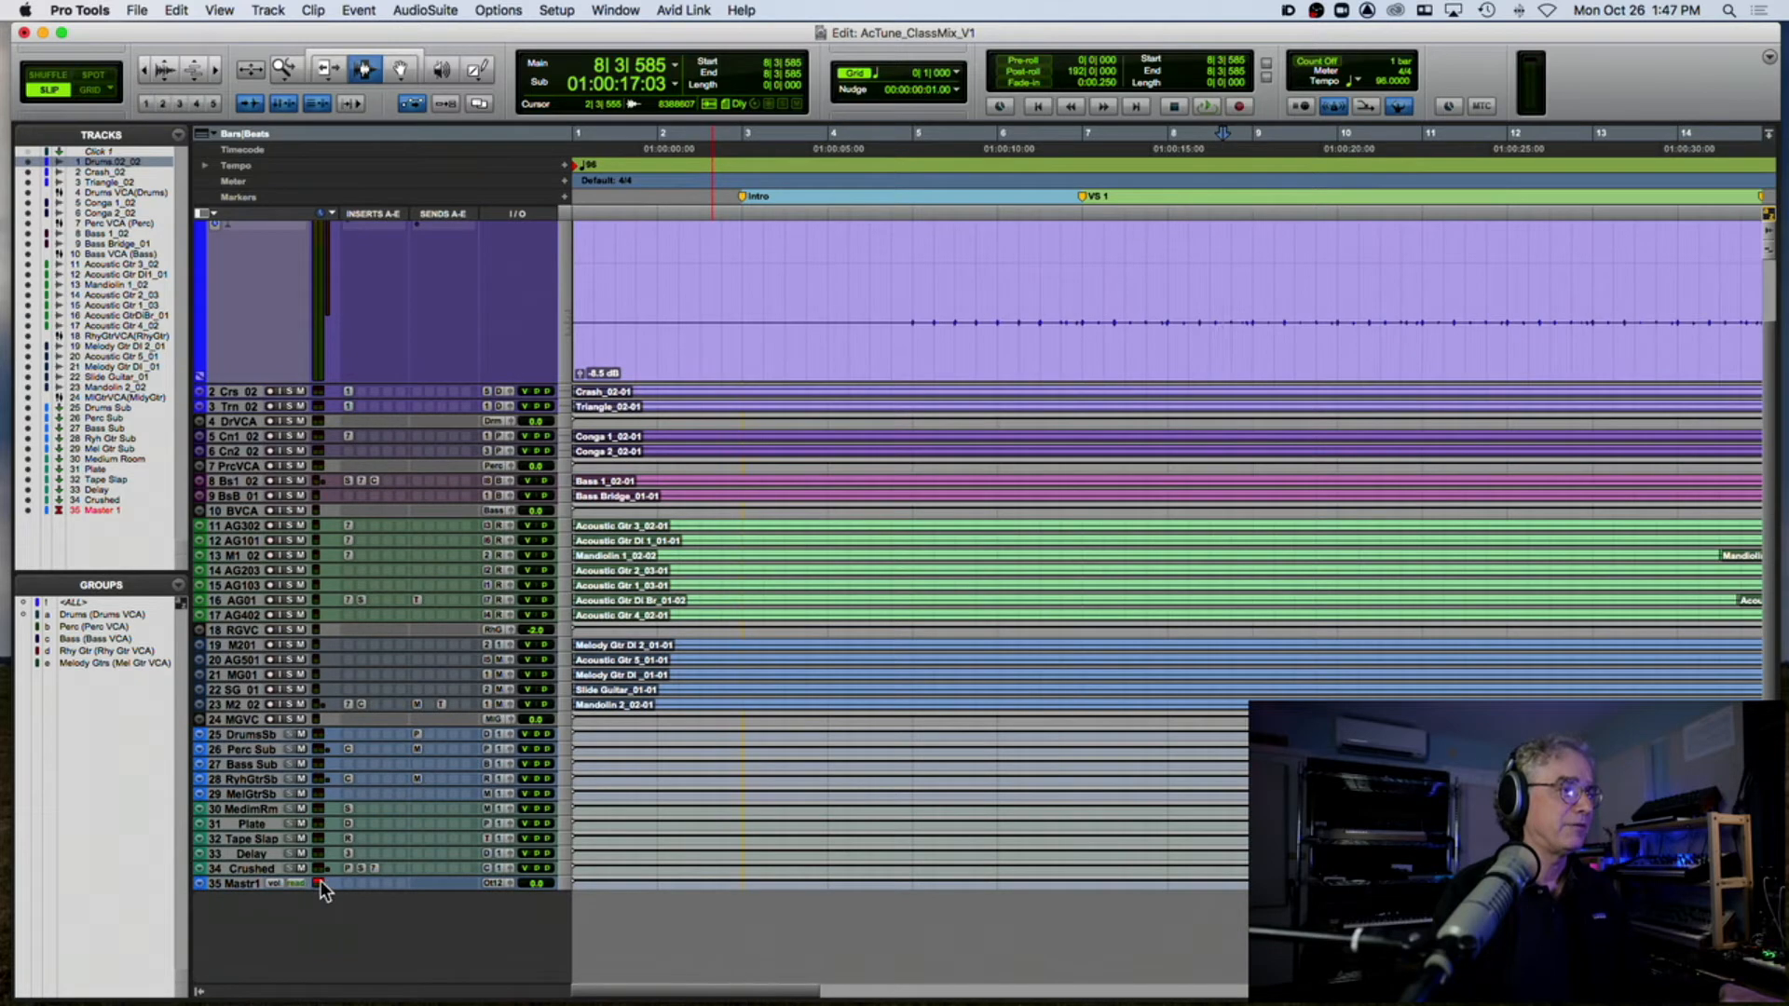
pyautogui.click(349, 881)
pyautogui.moveTo(350, 881)
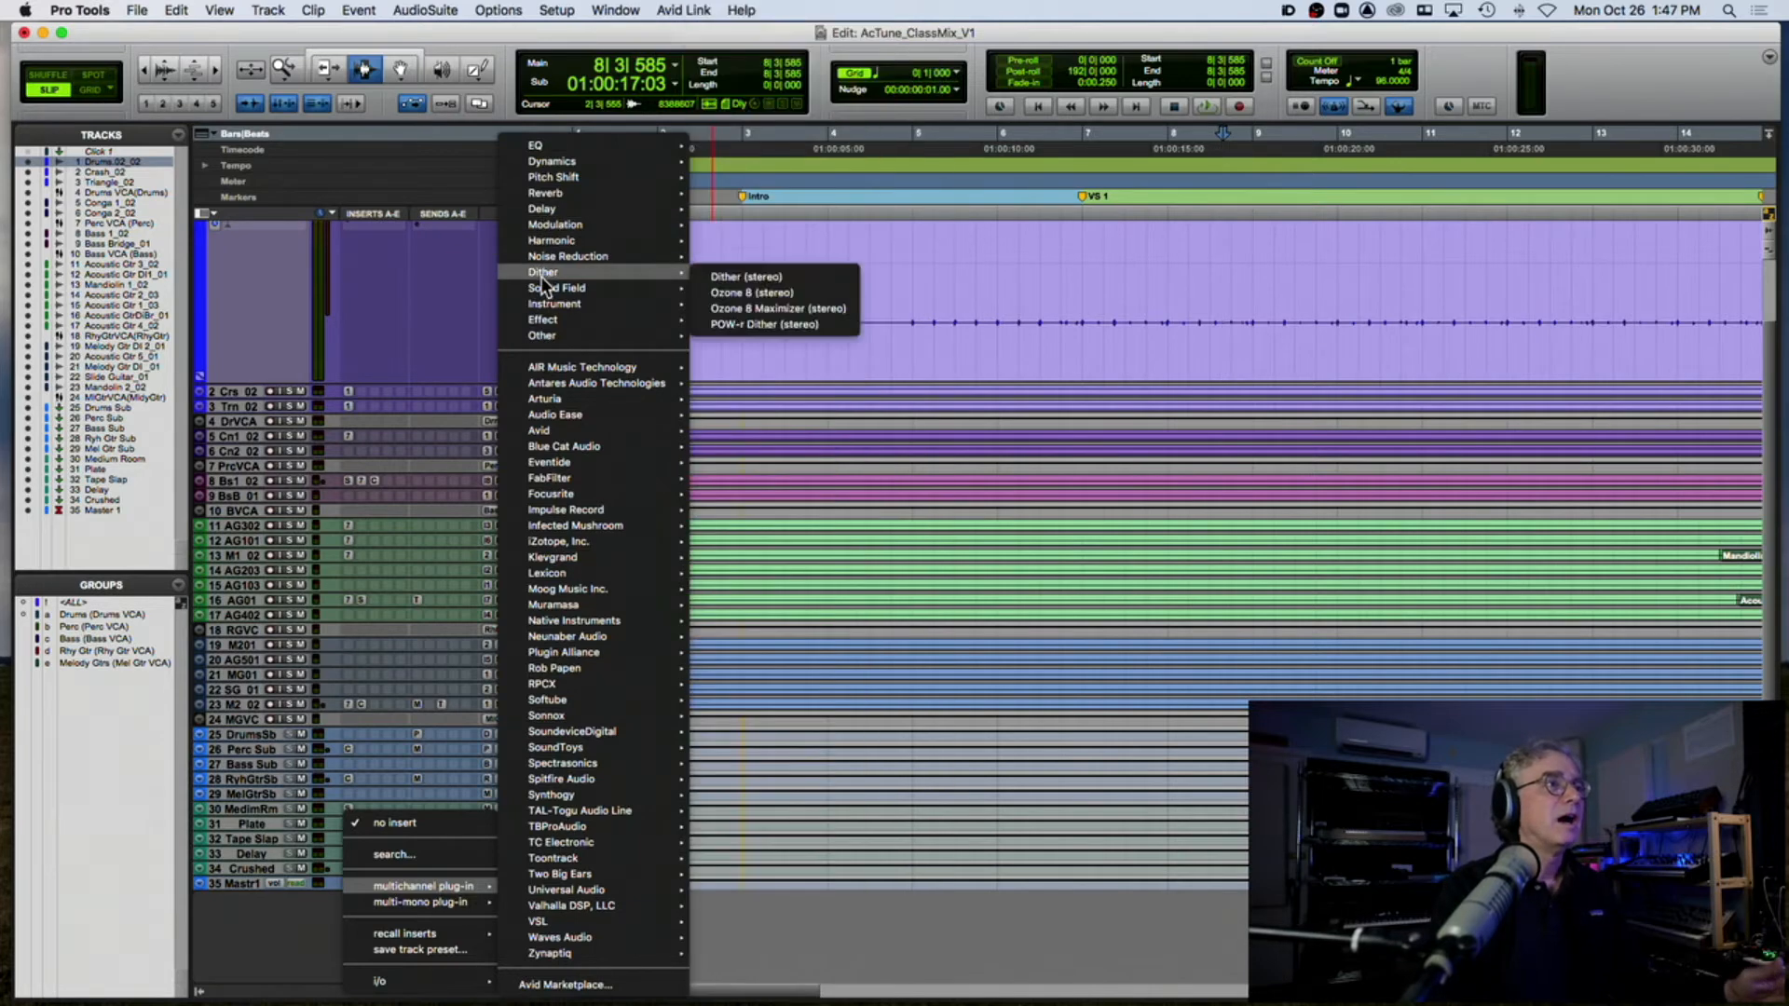
pyautogui.moveTo(545, 289)
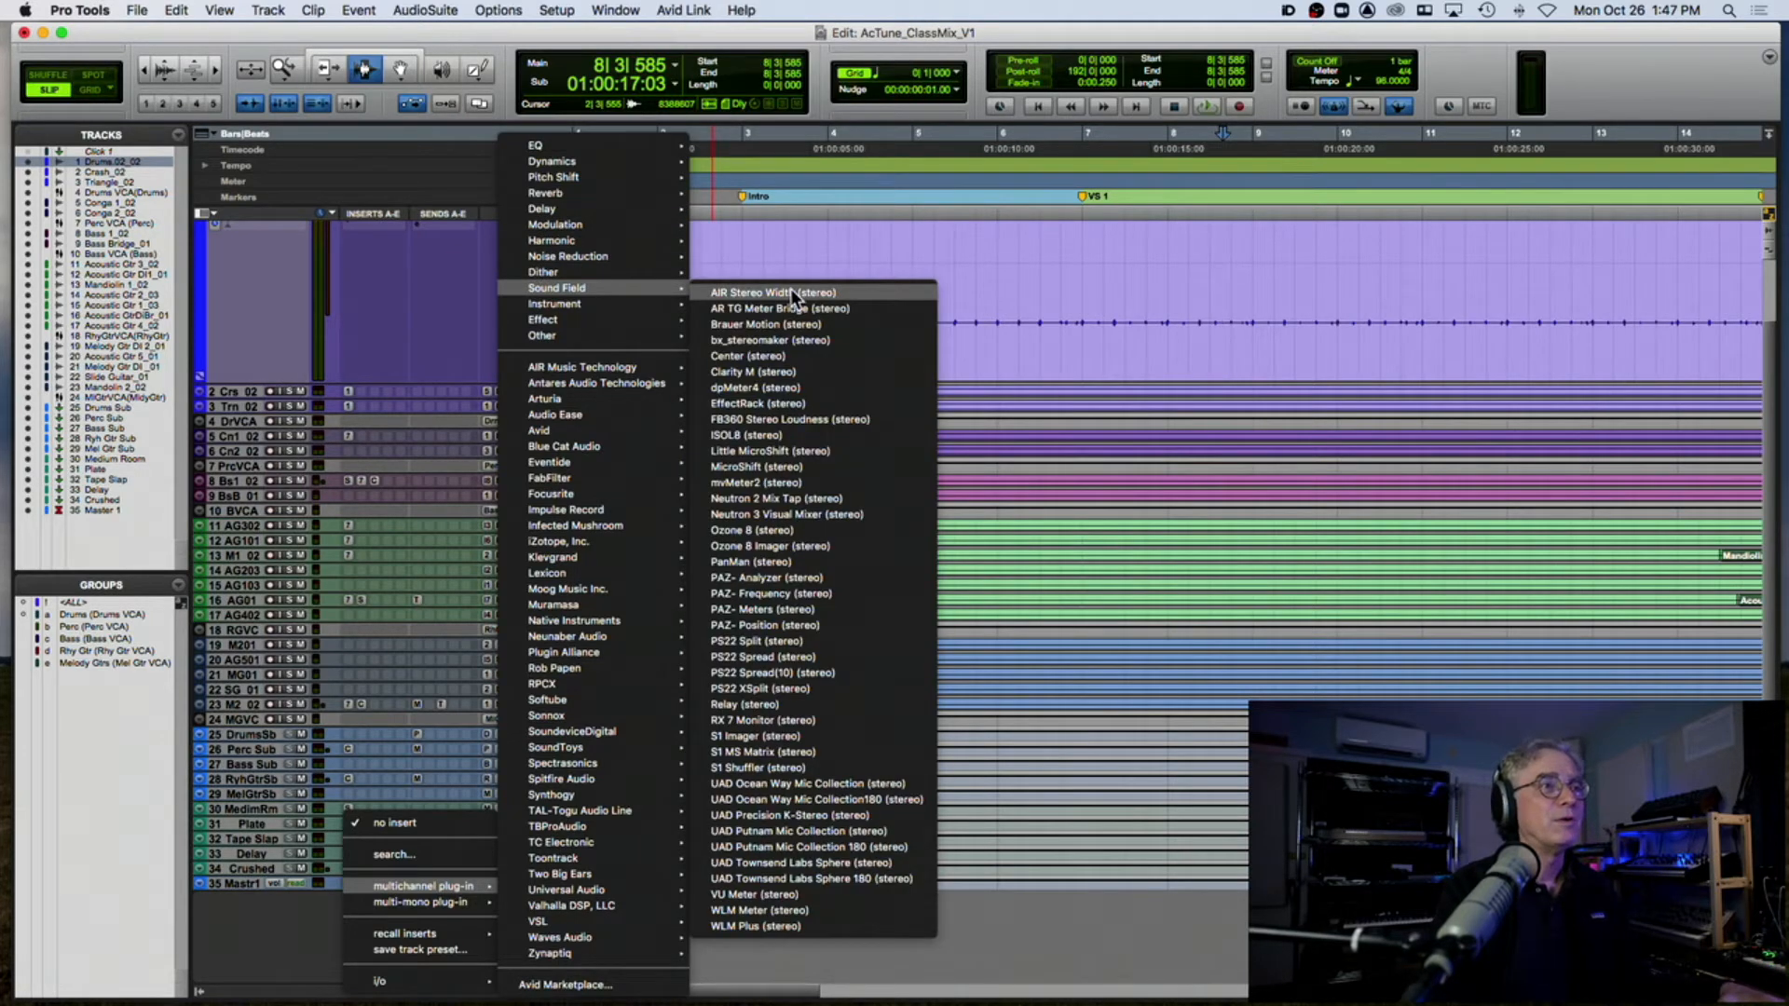
pyautogui.click(807, 611)
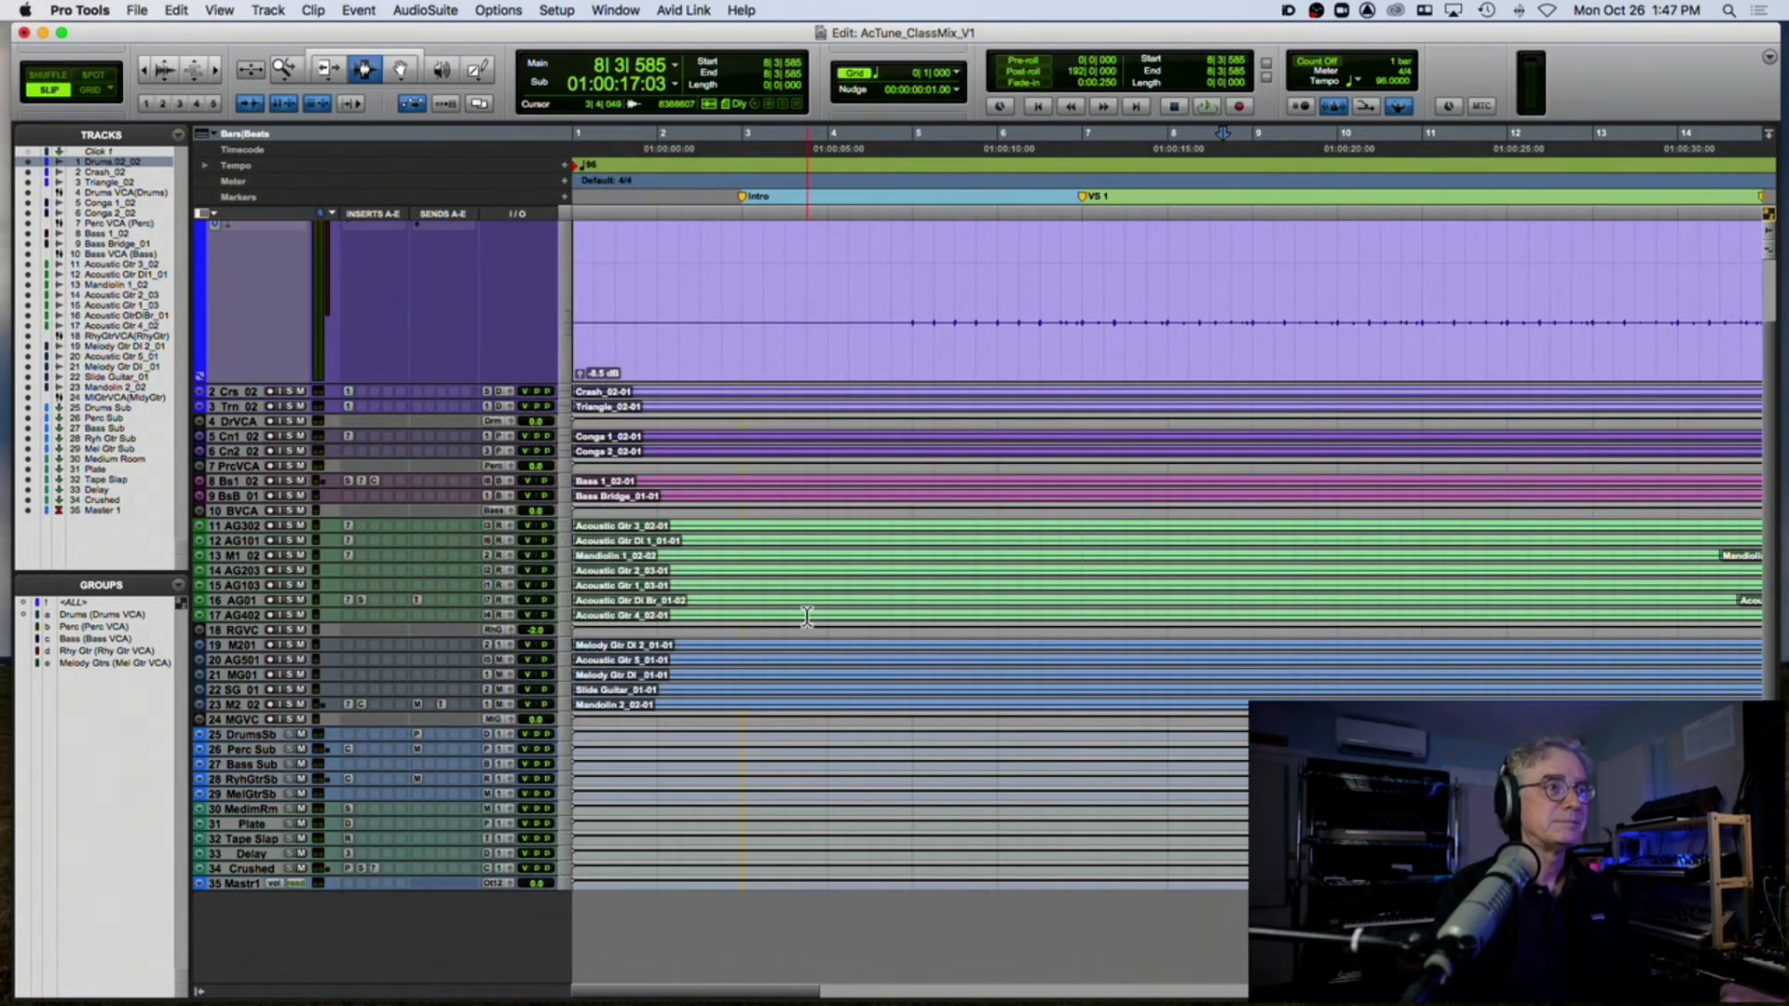
# Step: Play the mix from bar 8 twice to watch the master's peak levels on the PAZ Meters
pyautogui.press('space')
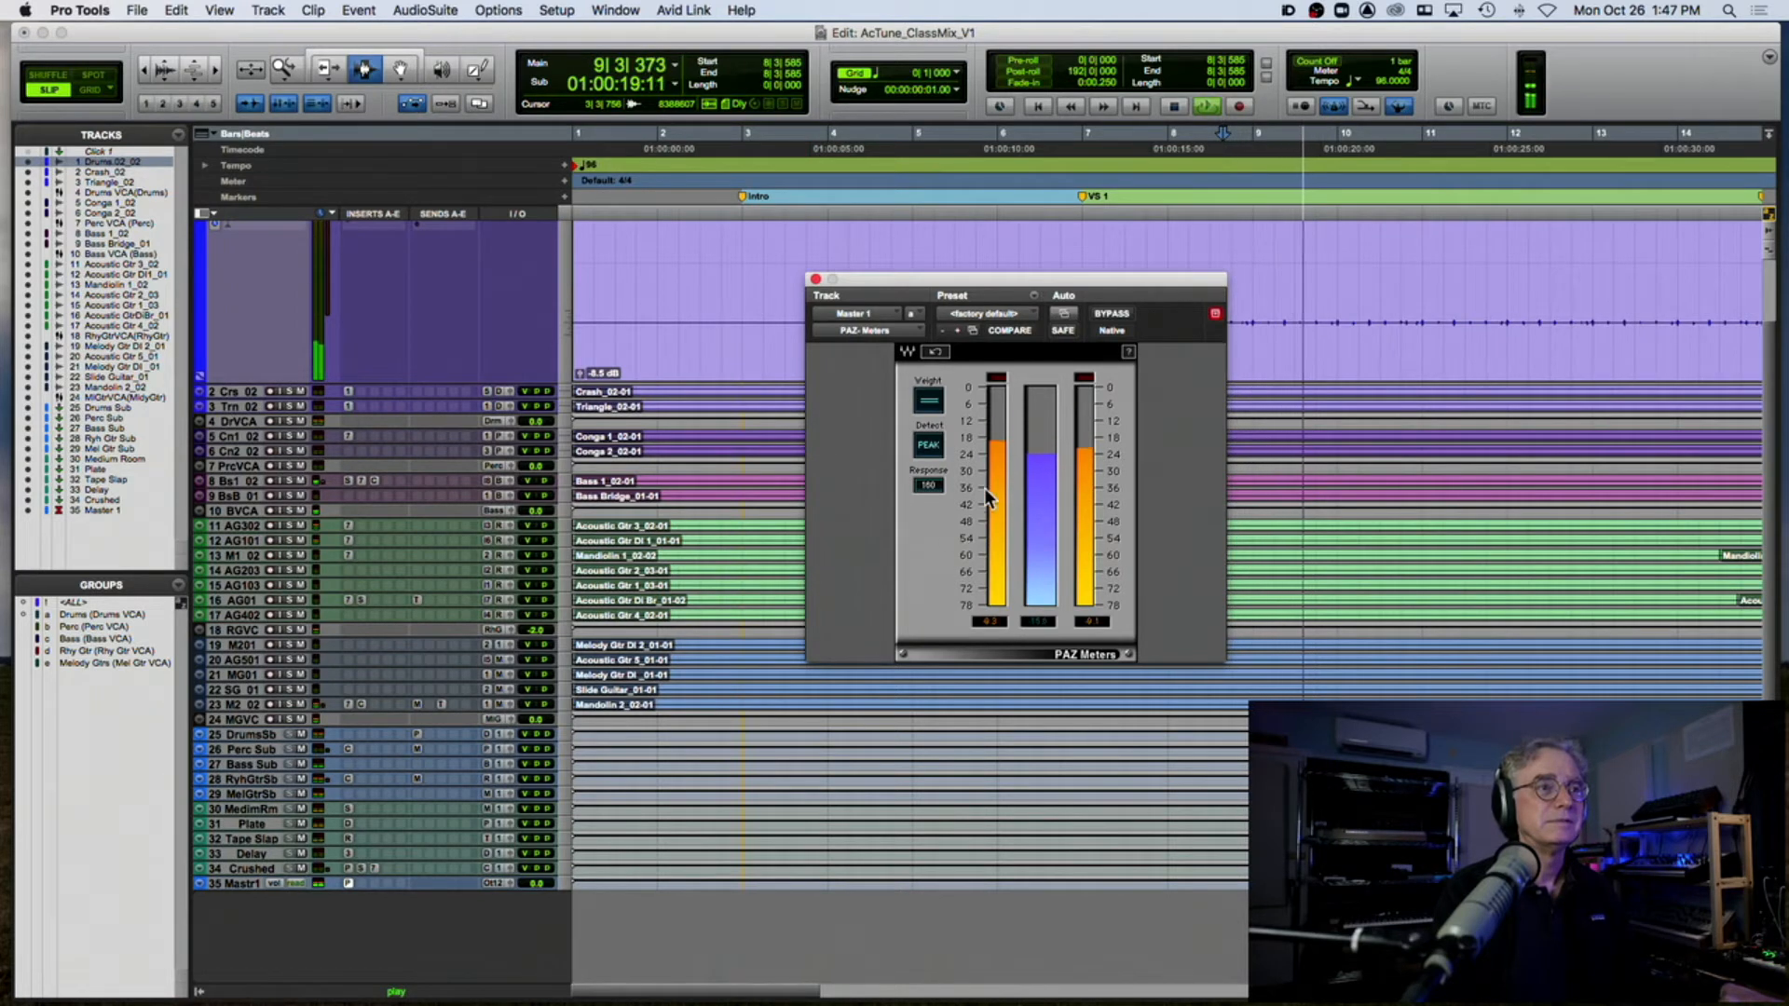
pyautogui.press('space')
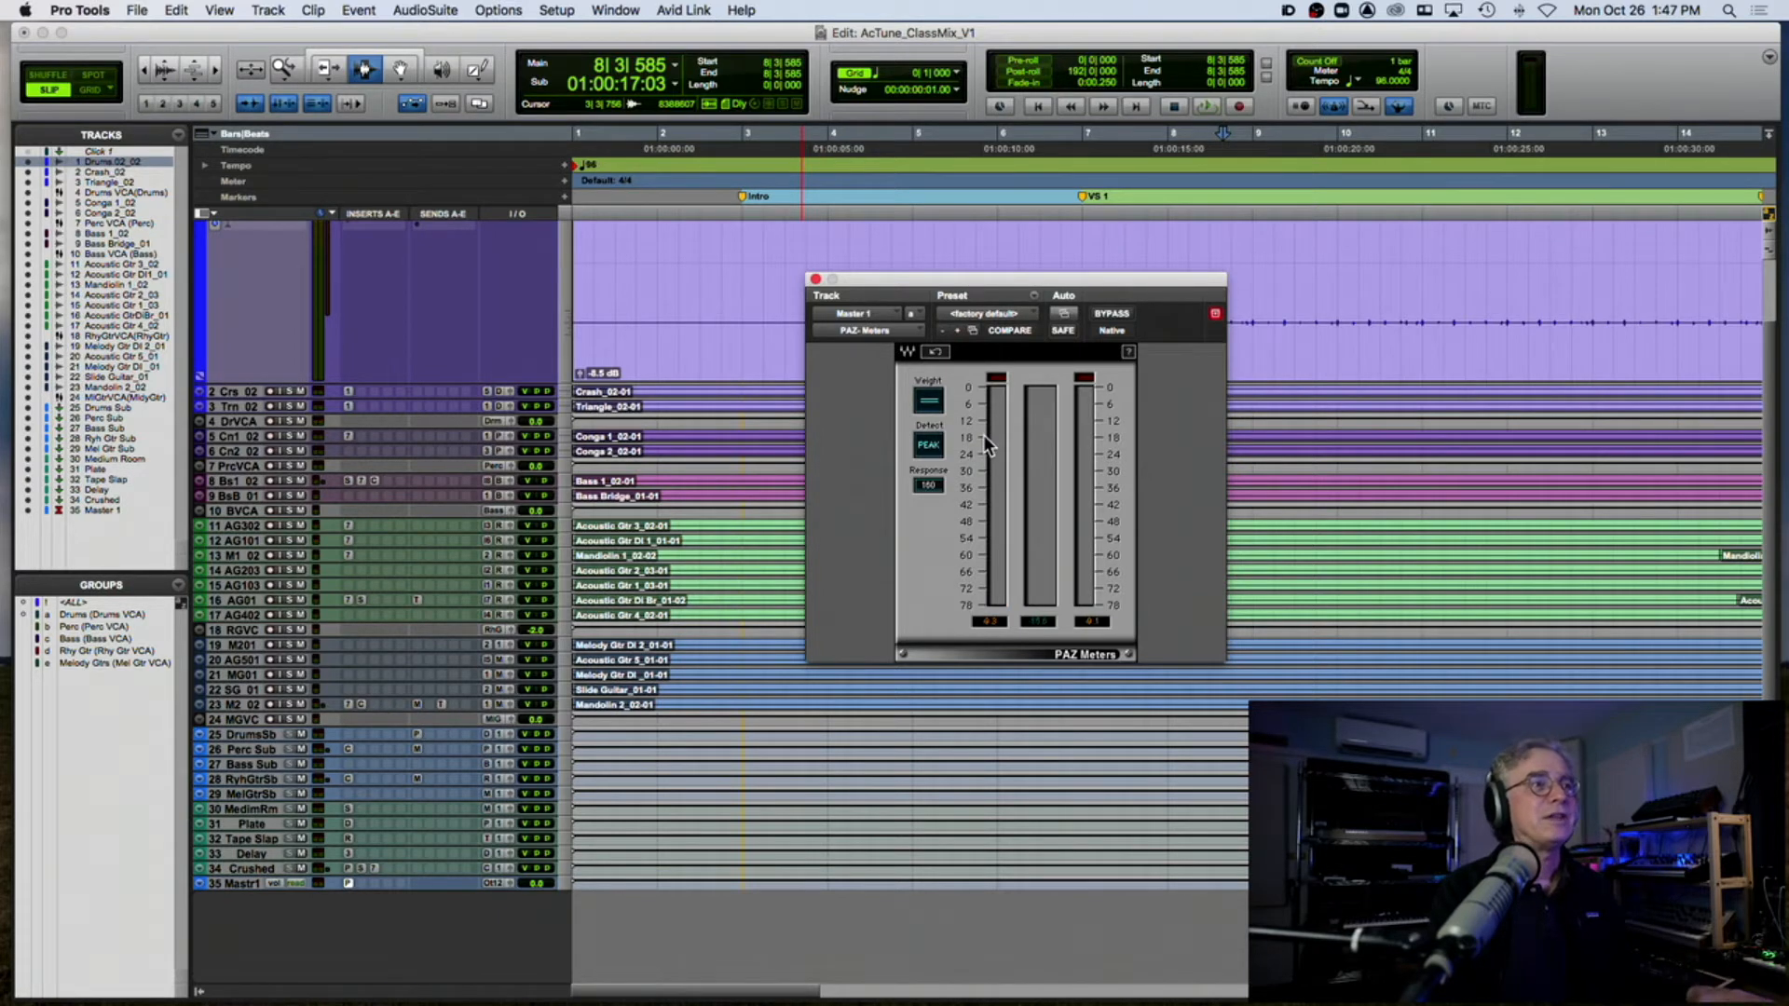
pyautogui.press('space')
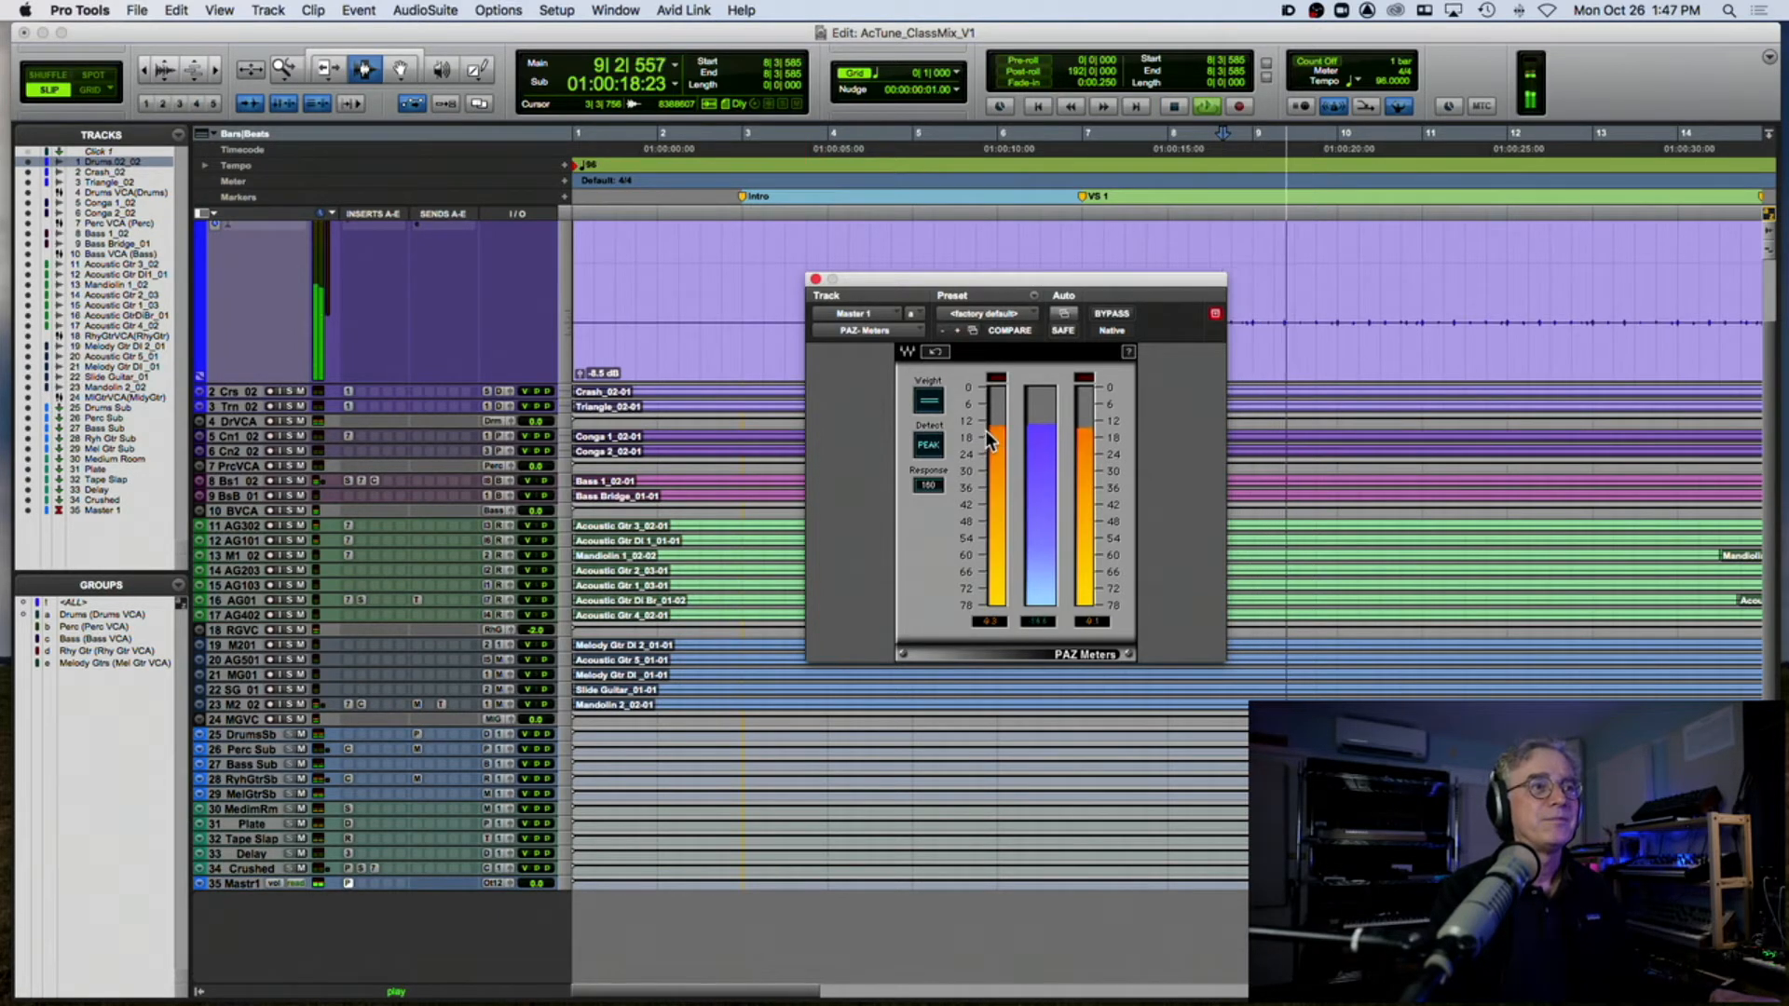
pyautogui.press('space')
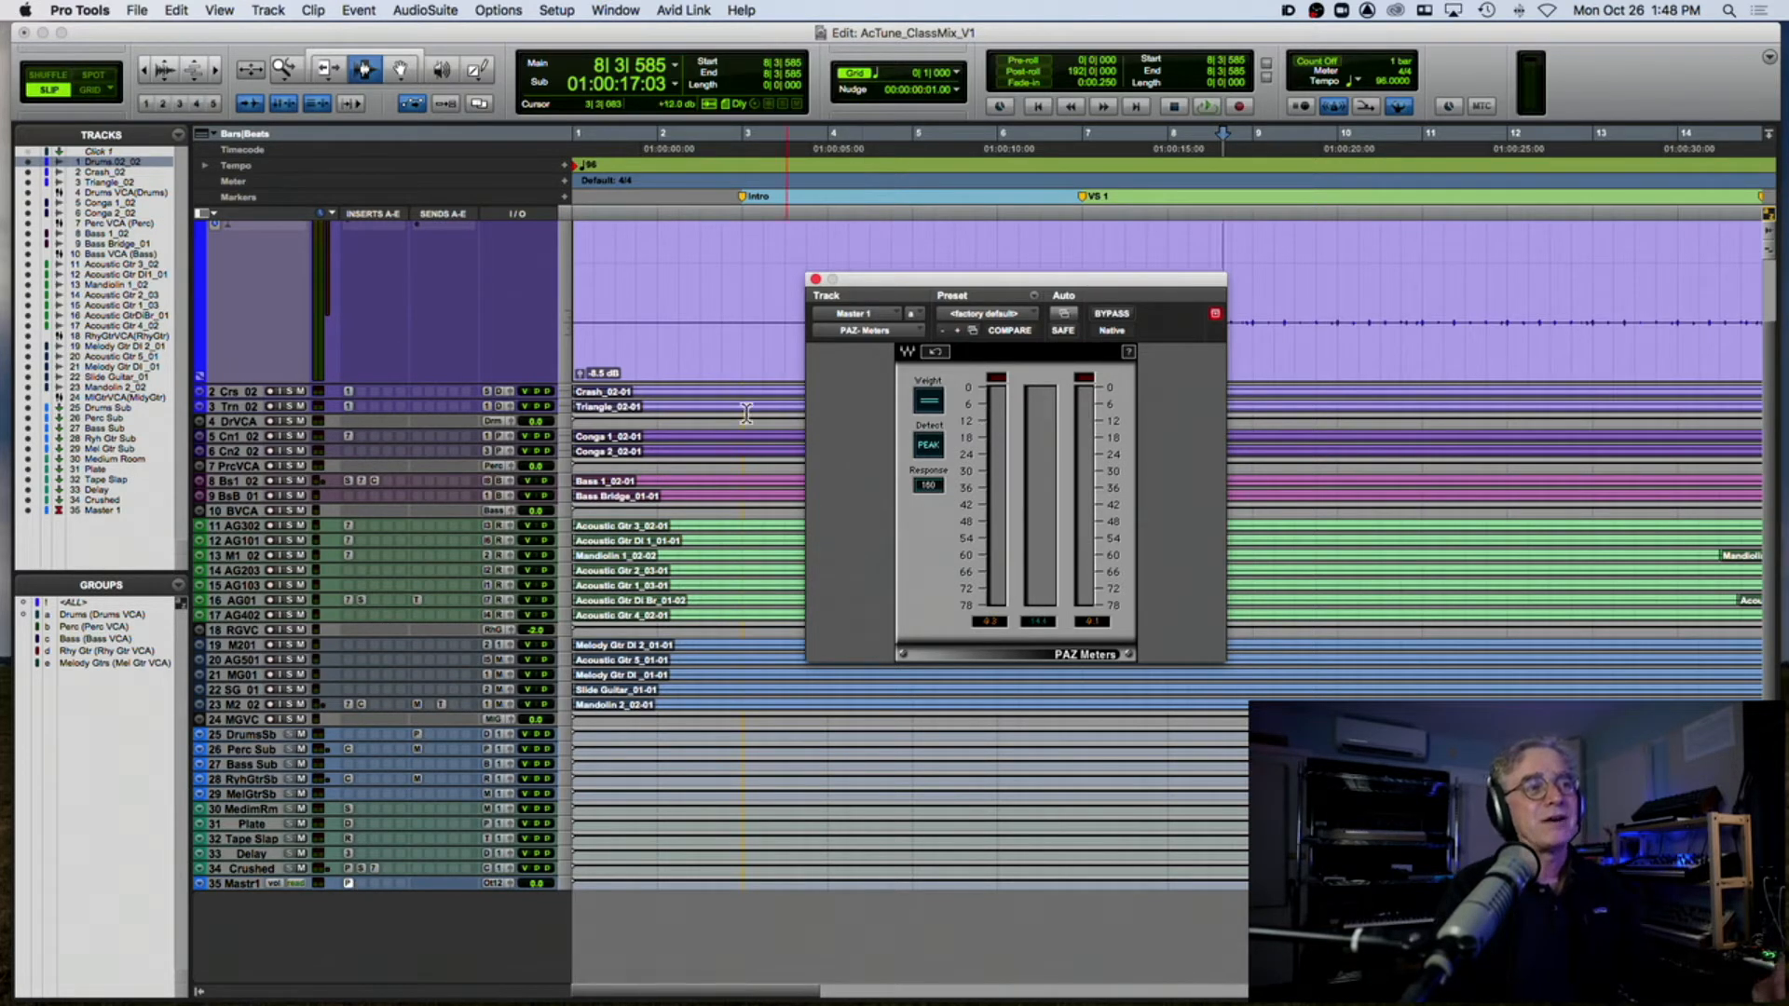
# Step: Move the PAZ Meters to the second insert slot on the Master 1 track, freeing the first slot
pyautogui.click(816, 281)
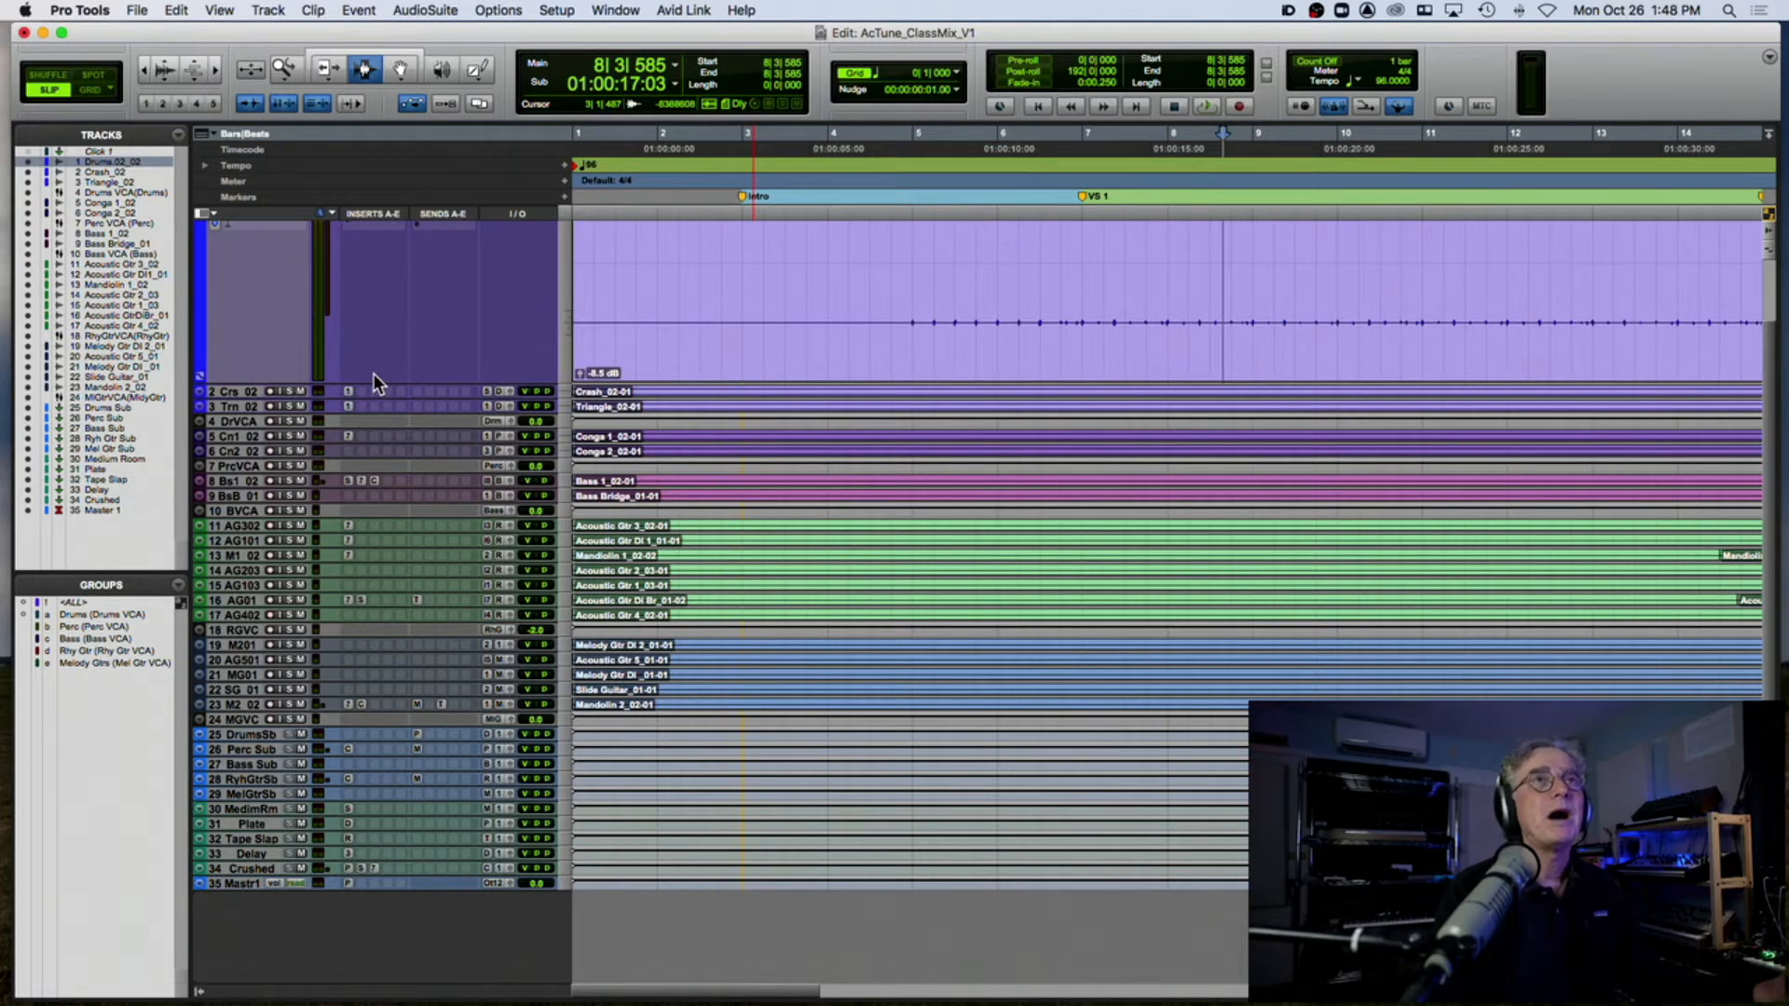
pyautogui.click(354, 882)
pyautogui.click(357, 880)
pyautogui.click(651, 751)
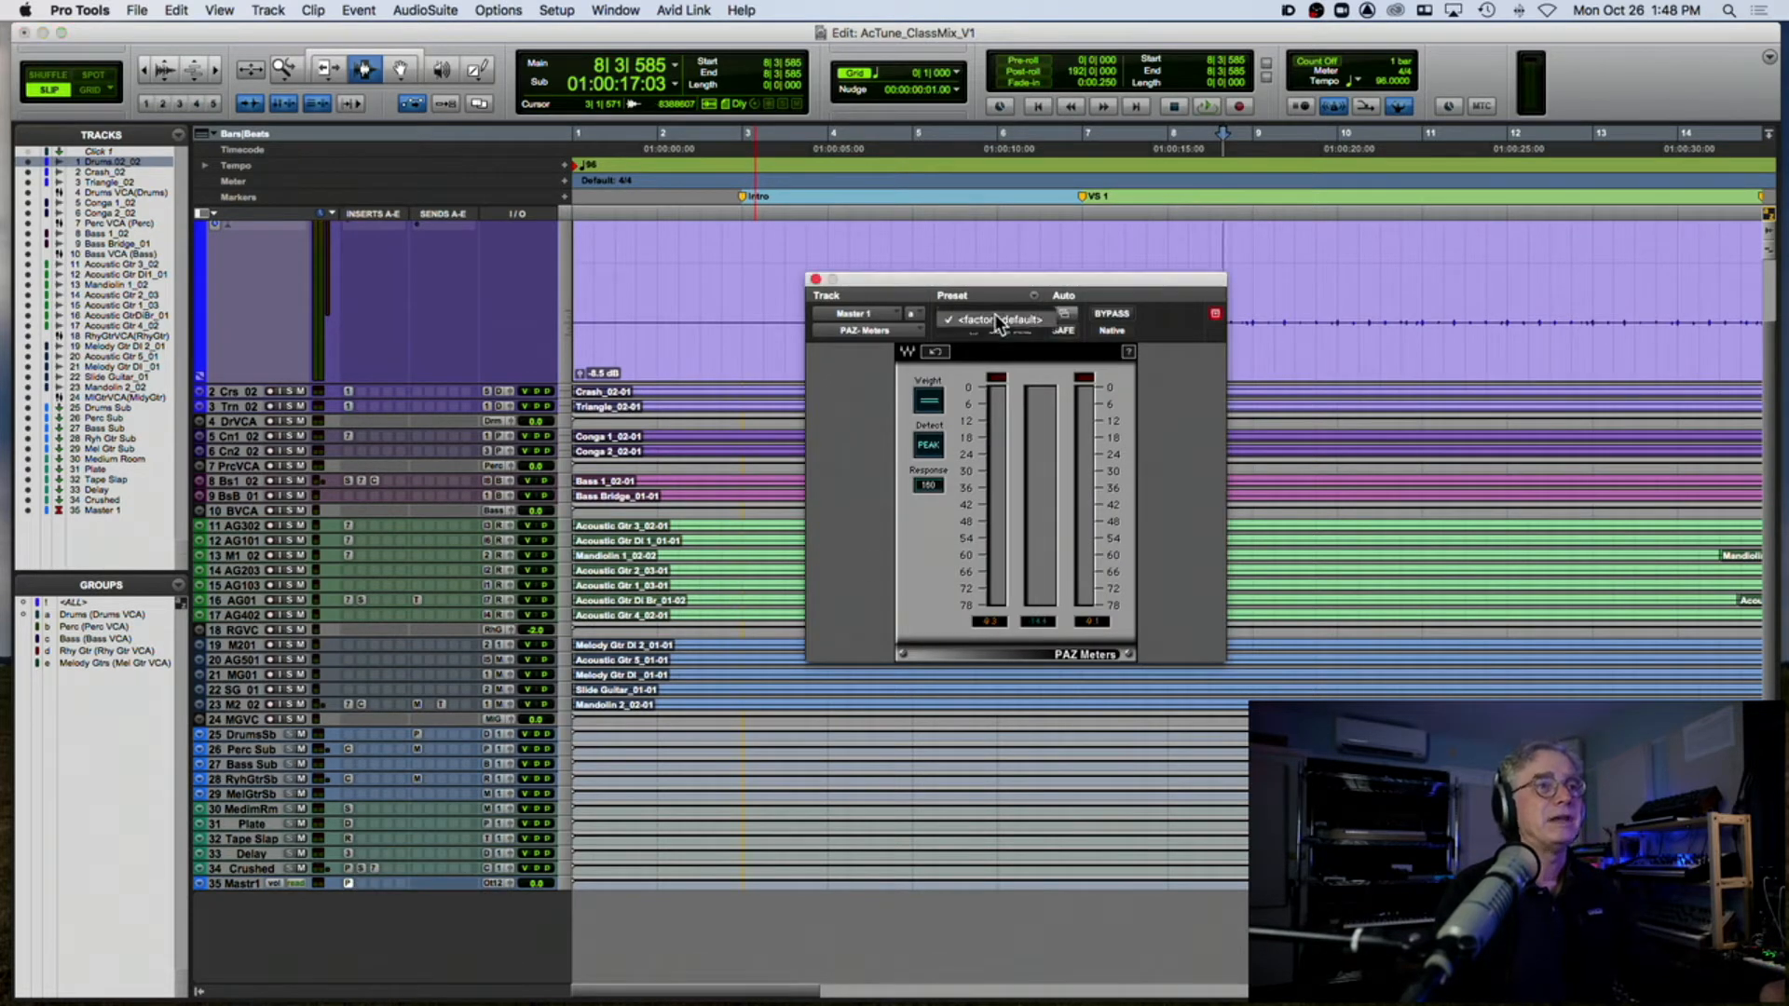
pyautogui.click(862, 328)
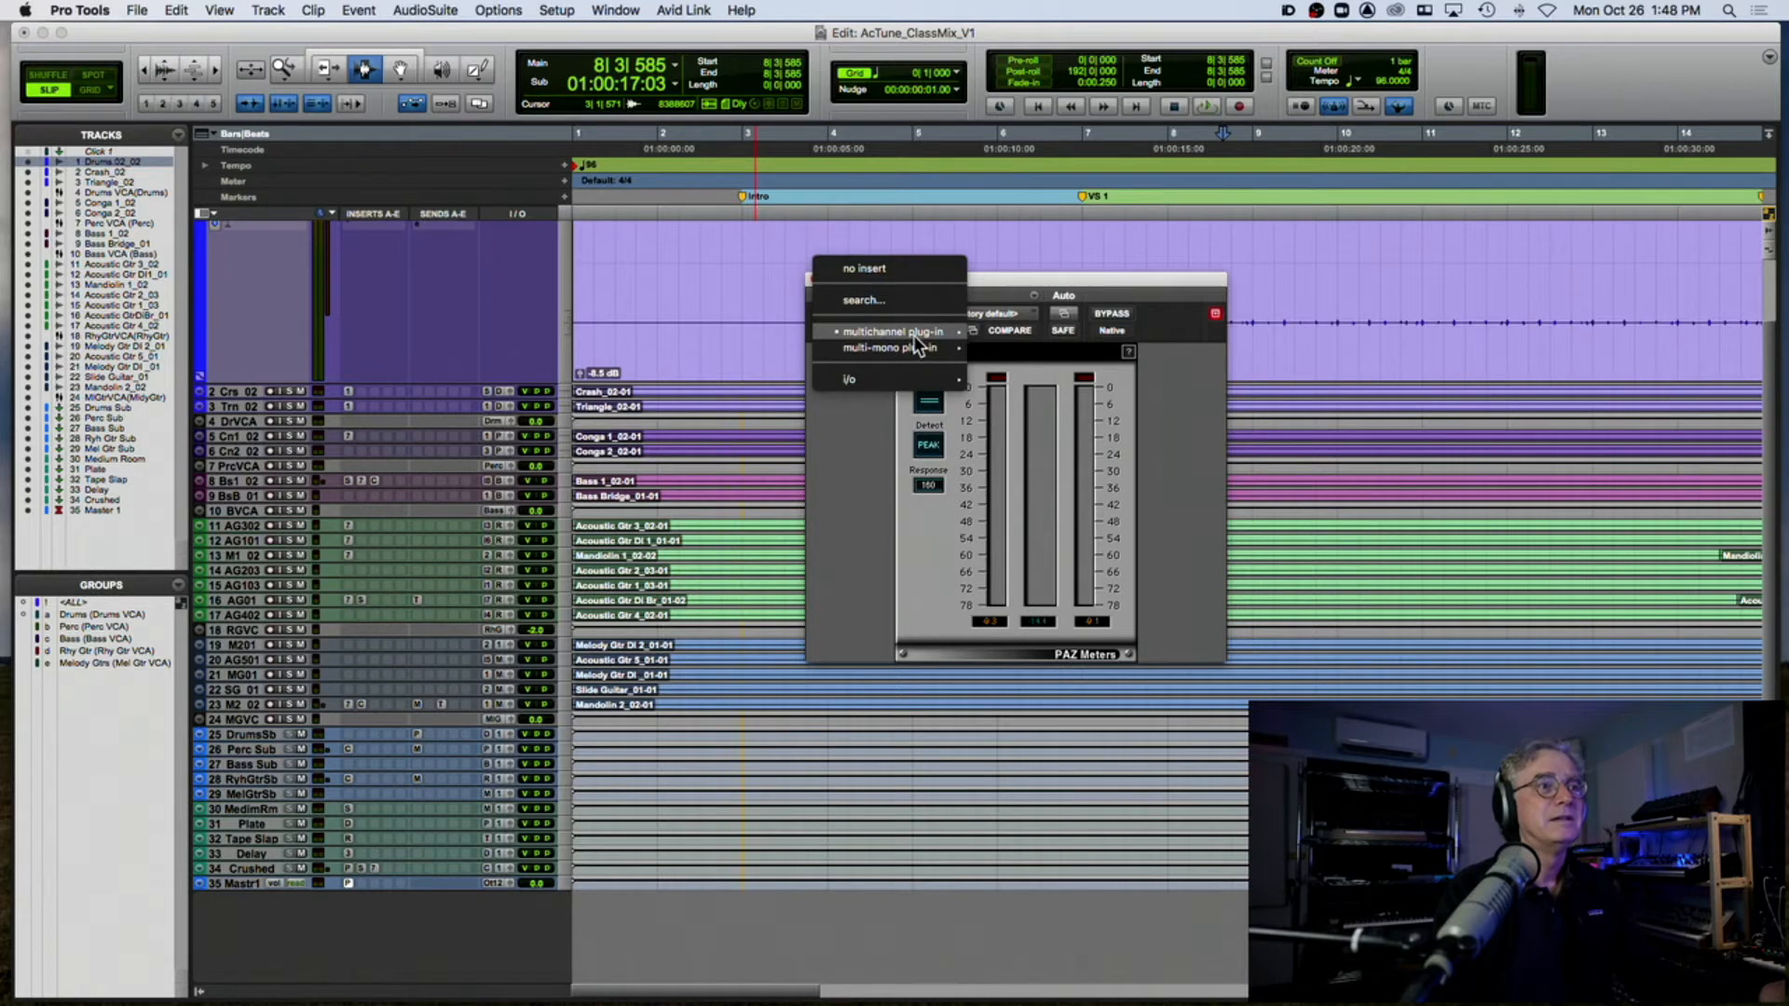
pyautogui.click(287, 875)
pyautogui.click(357, 882)
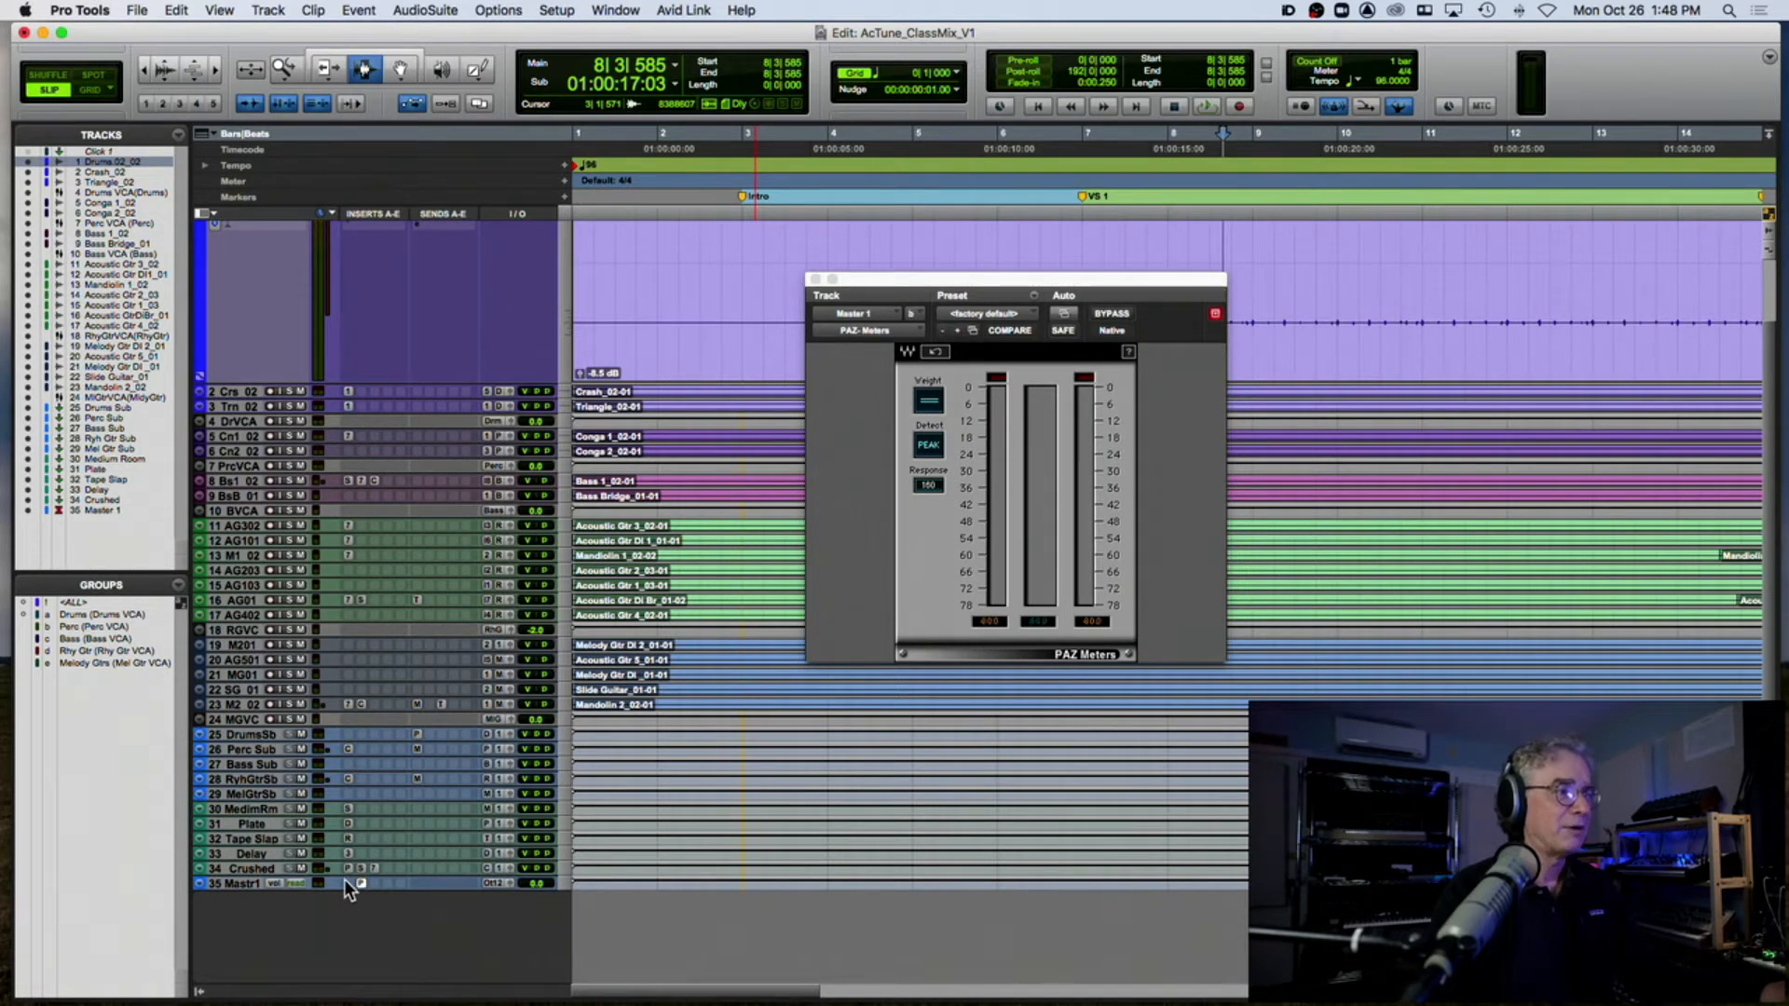
# Step: Insert the multichannel L3-LL Ultra (stereo) limiter in the first insert slot of the Master 1 track
pyautogui.click(343, 879)
pyautogui.moveTo(479, 883)
pyautogui.moveTo(574, 302)
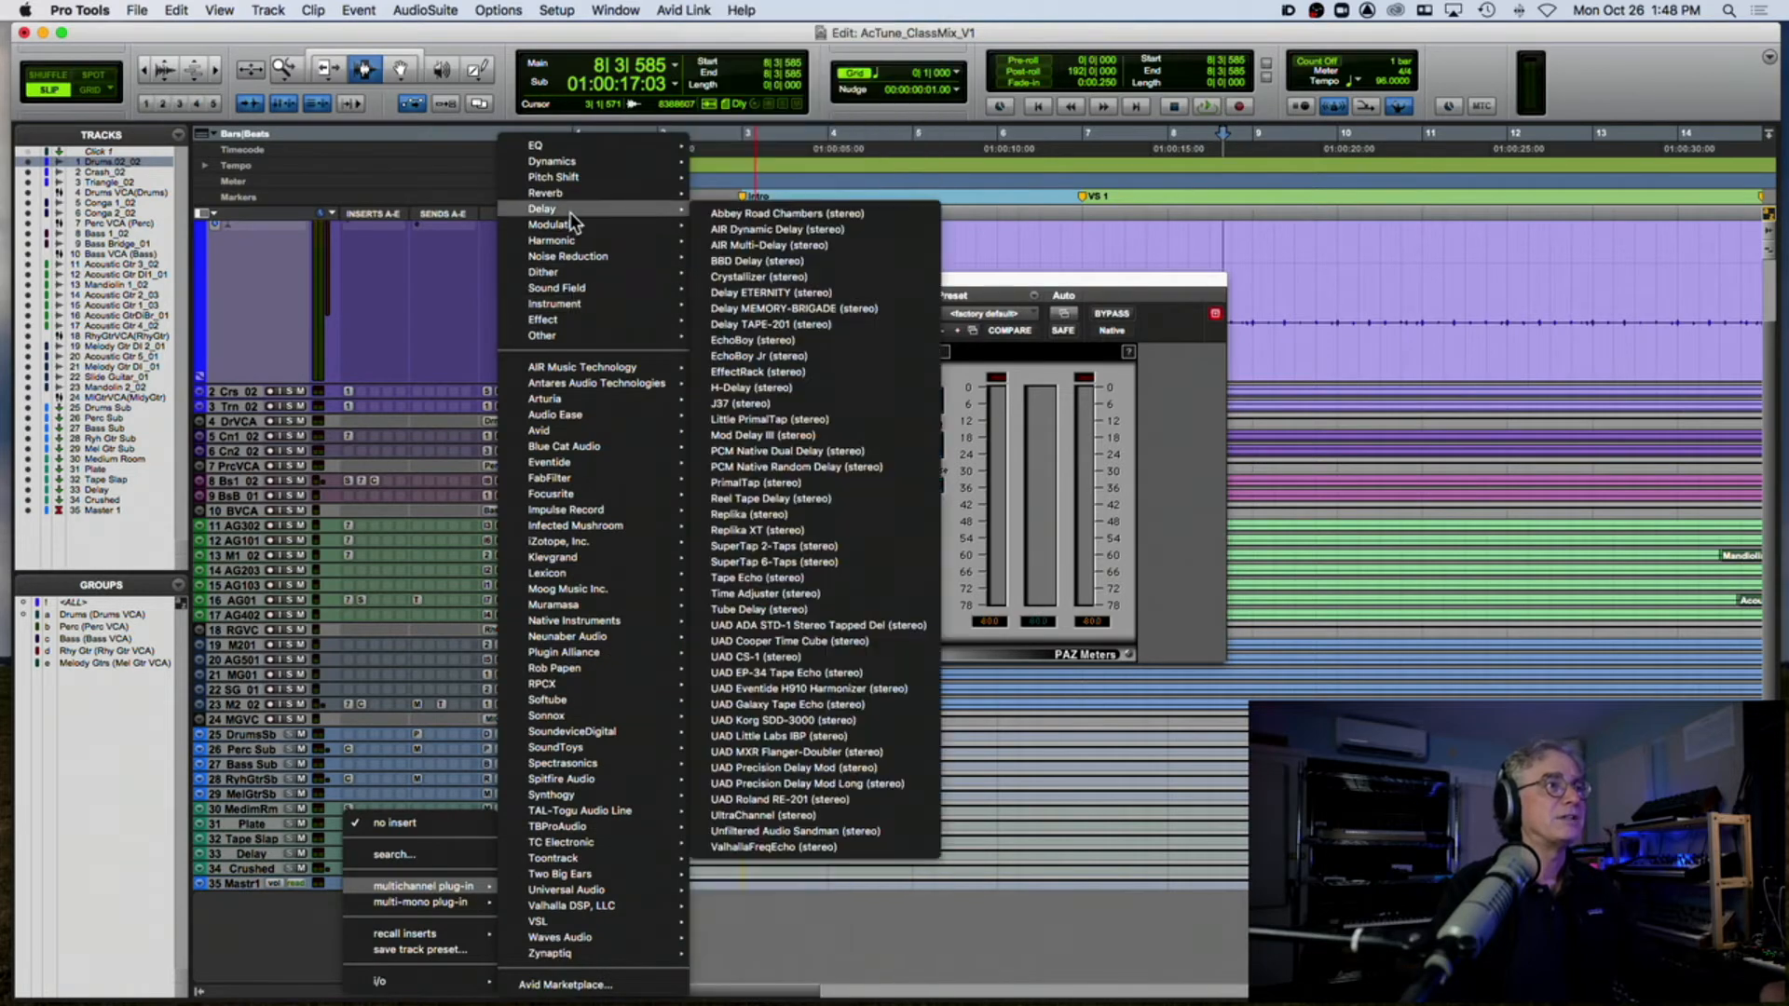
pyautogui.moveTo(572, 164)
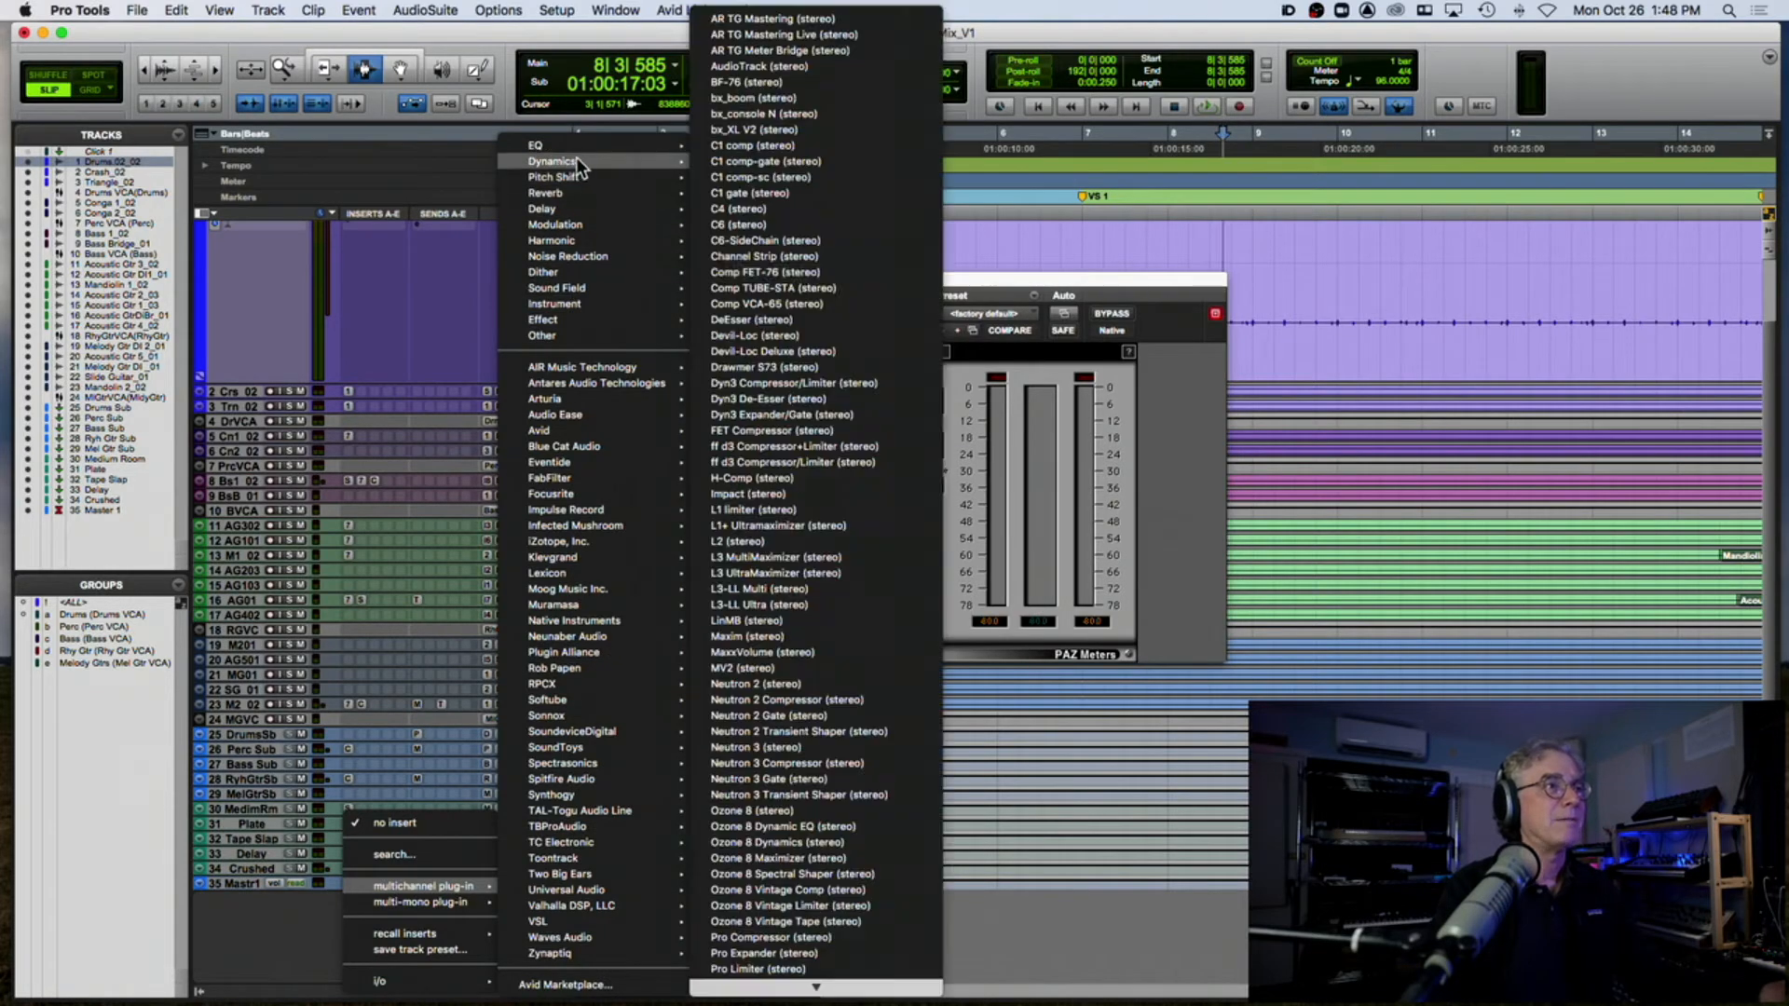
pyautogui.click(792, 604)
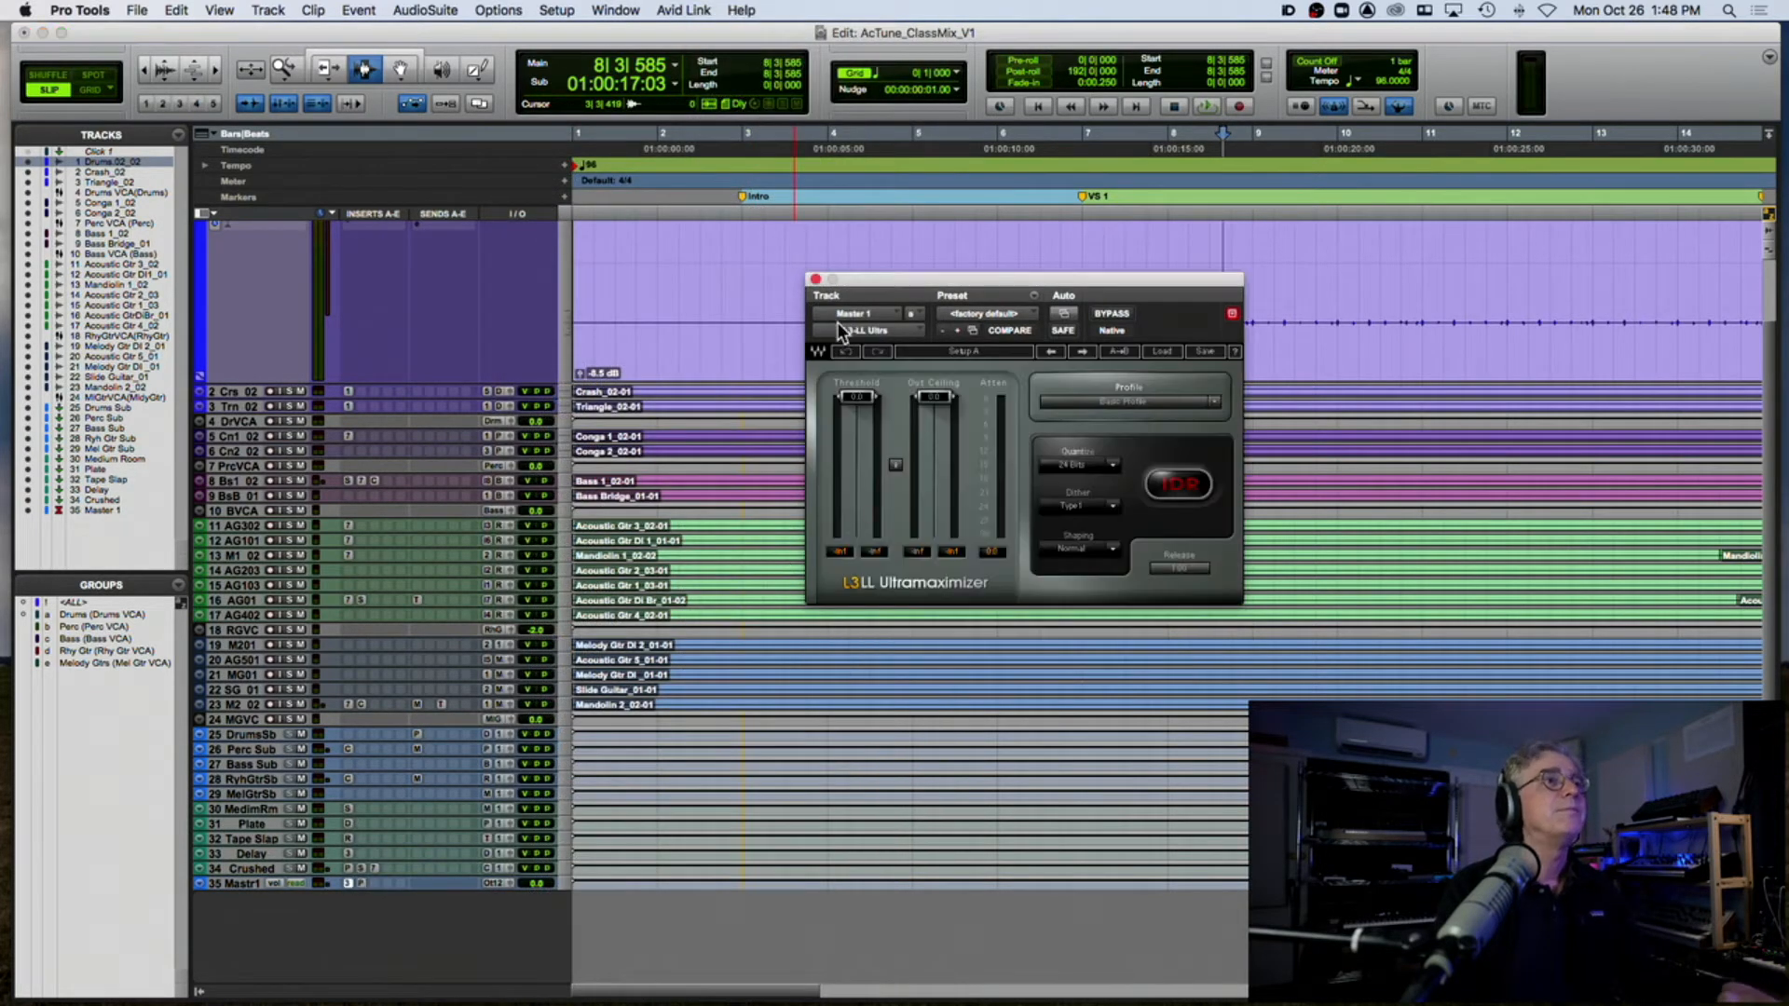
# Step: Lower the L3-LL Ultra threshold to about -11 dB and play the mix with the PAZ Meters open
pyautogui.moveTo(850, 392); pyautogui.dragTo(853, 449)
pyautogui.press('space')
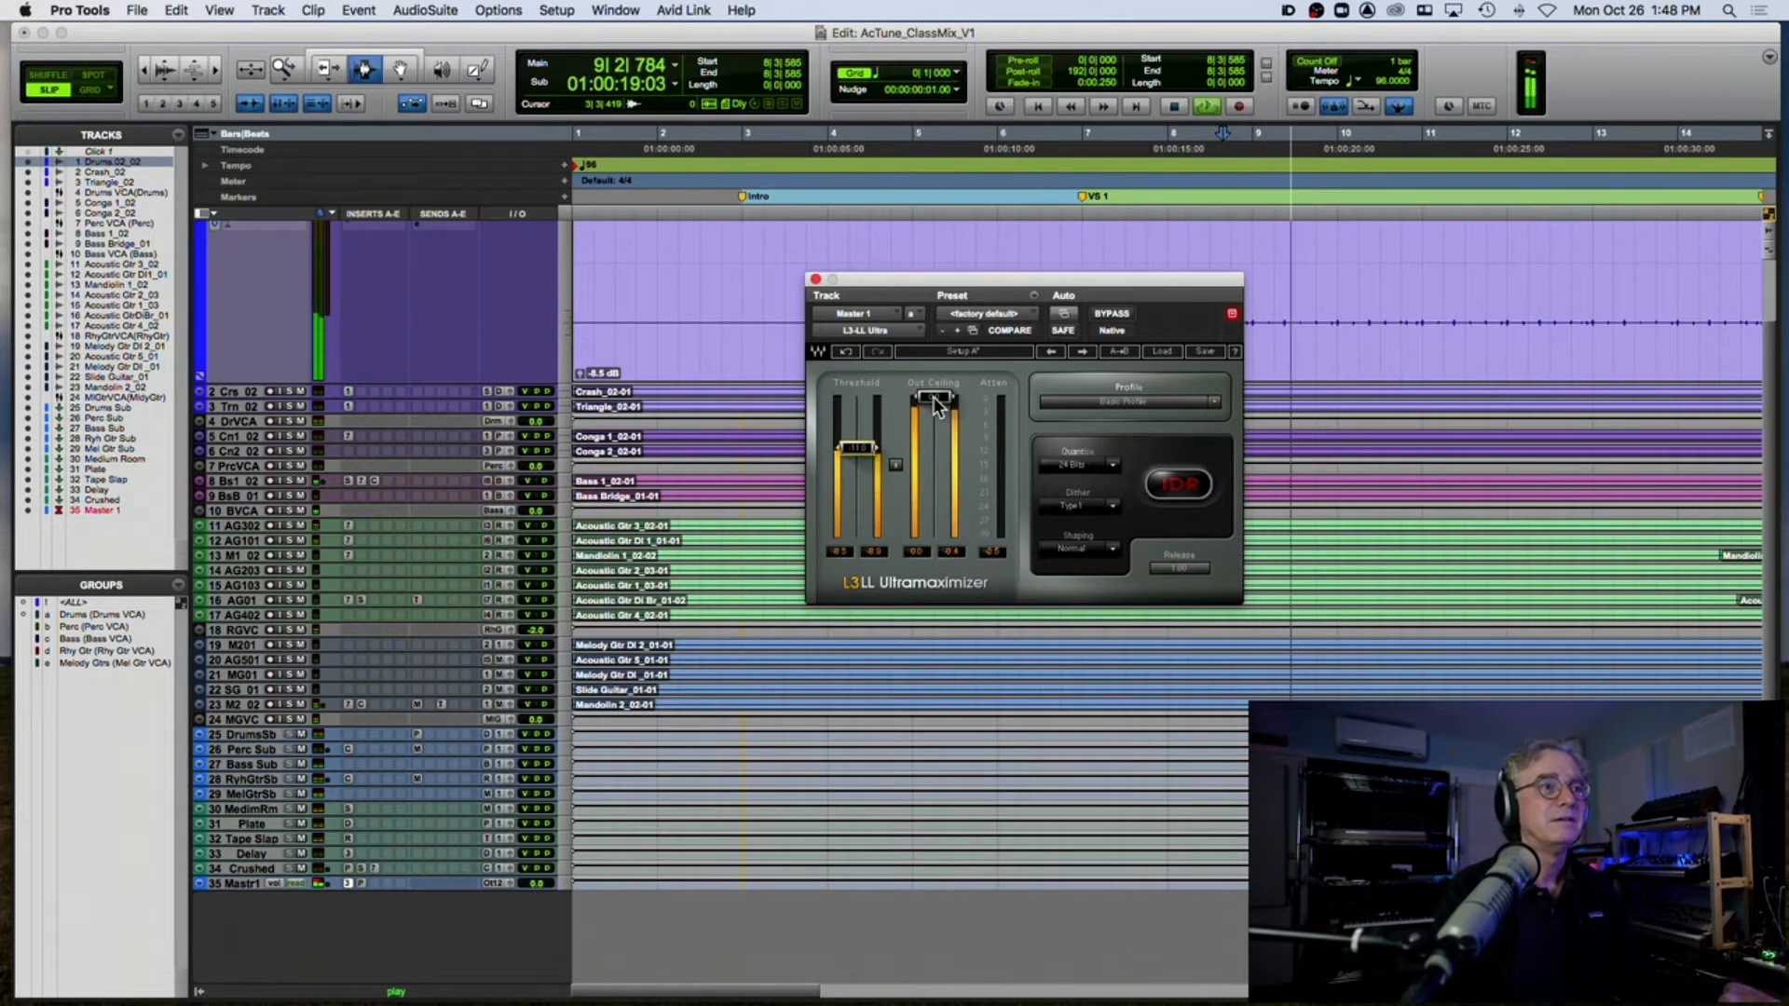
pyautogui.click(382, 878)
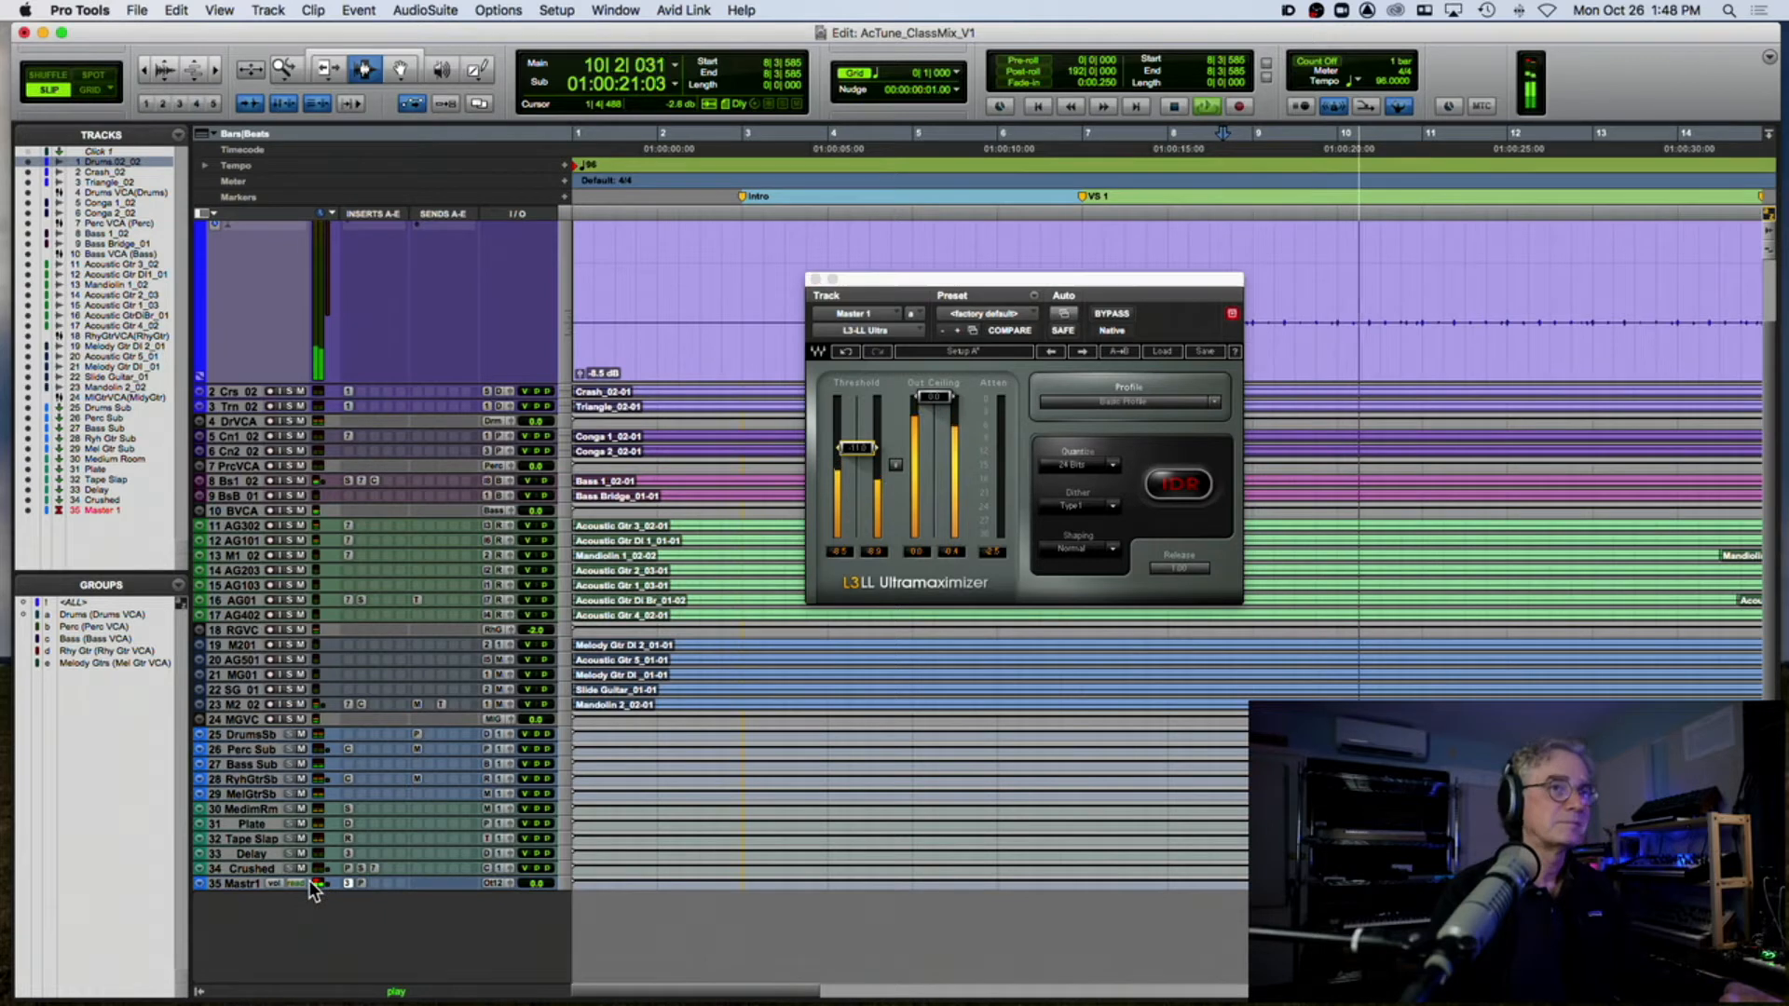
pyautogui.click(362, 882)
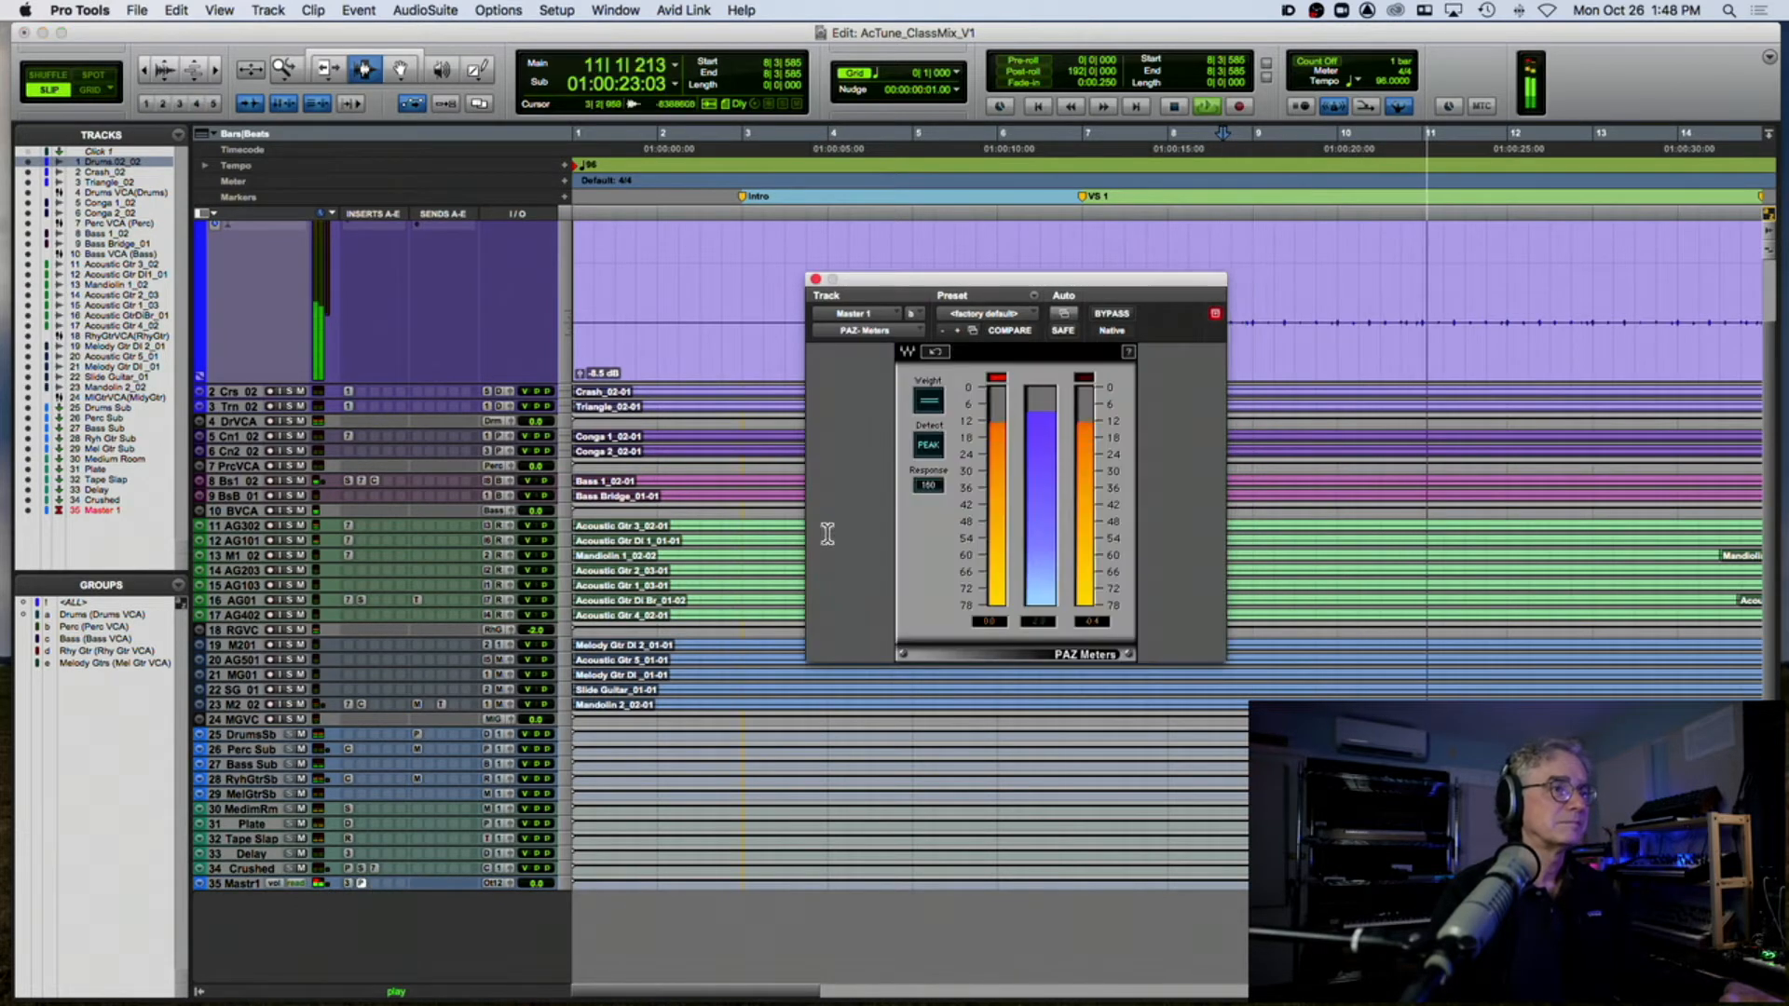
# Step: Reposition the PAZ Meters window, untarget it so it stays open alongside other plug-ins, and stop playback
pyautogui.moveTo(952, 277); pyautogui.dragTo(1028, 257)
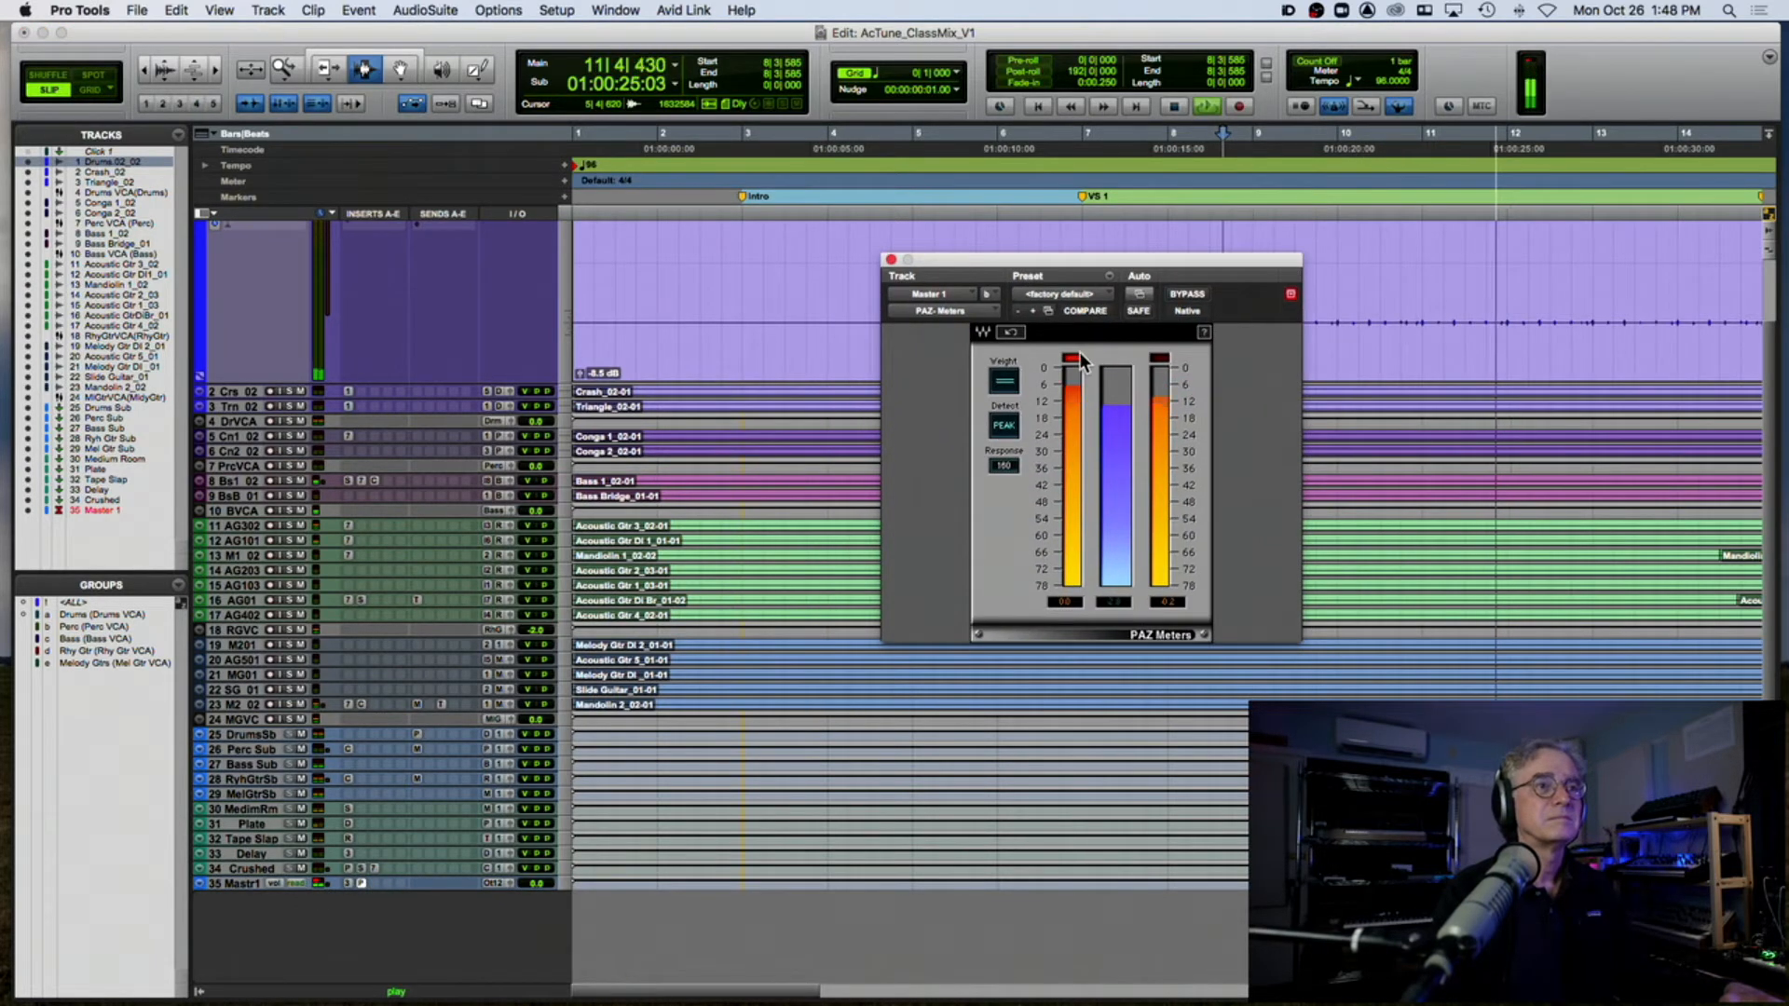
pyautogui.click(1205, 332)
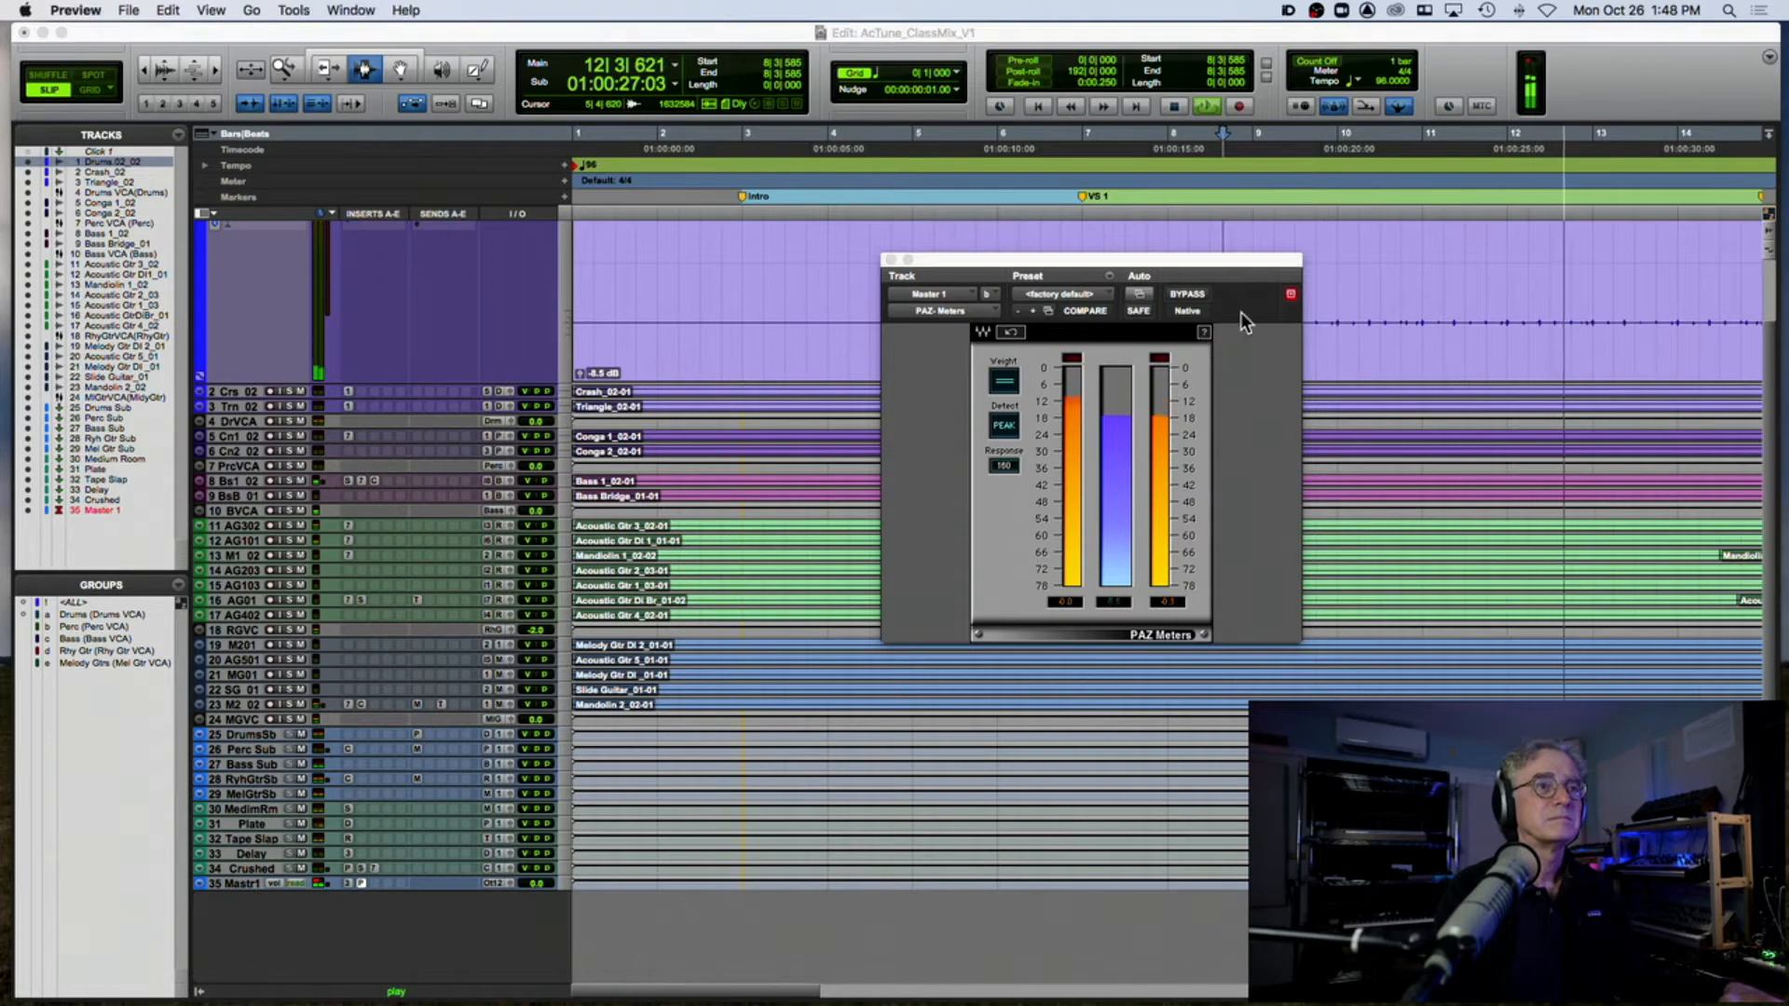
pyautogui.click(1290, 295)
pyautogui.press('space')
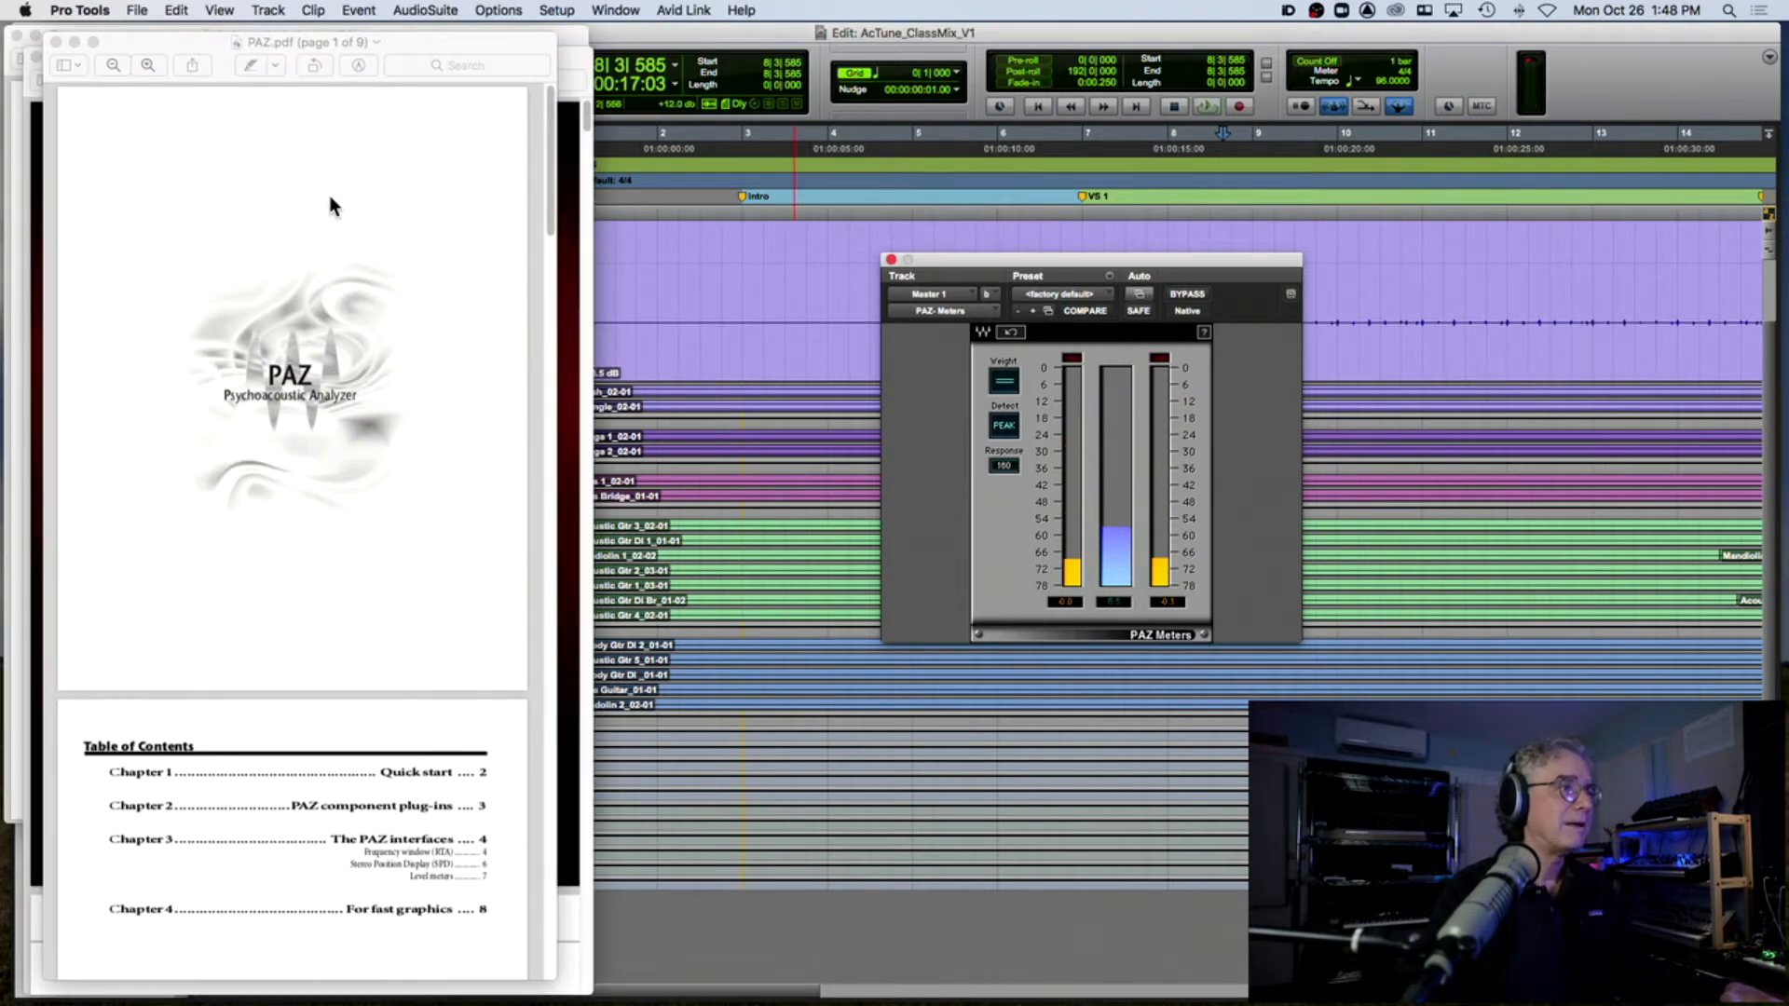
# Step: Close the PAZ manual and the other open PDF documents, and return to the Pro Tools Edit window
pyautogui.press('super+equal')
pyautogui.click(307, 164)
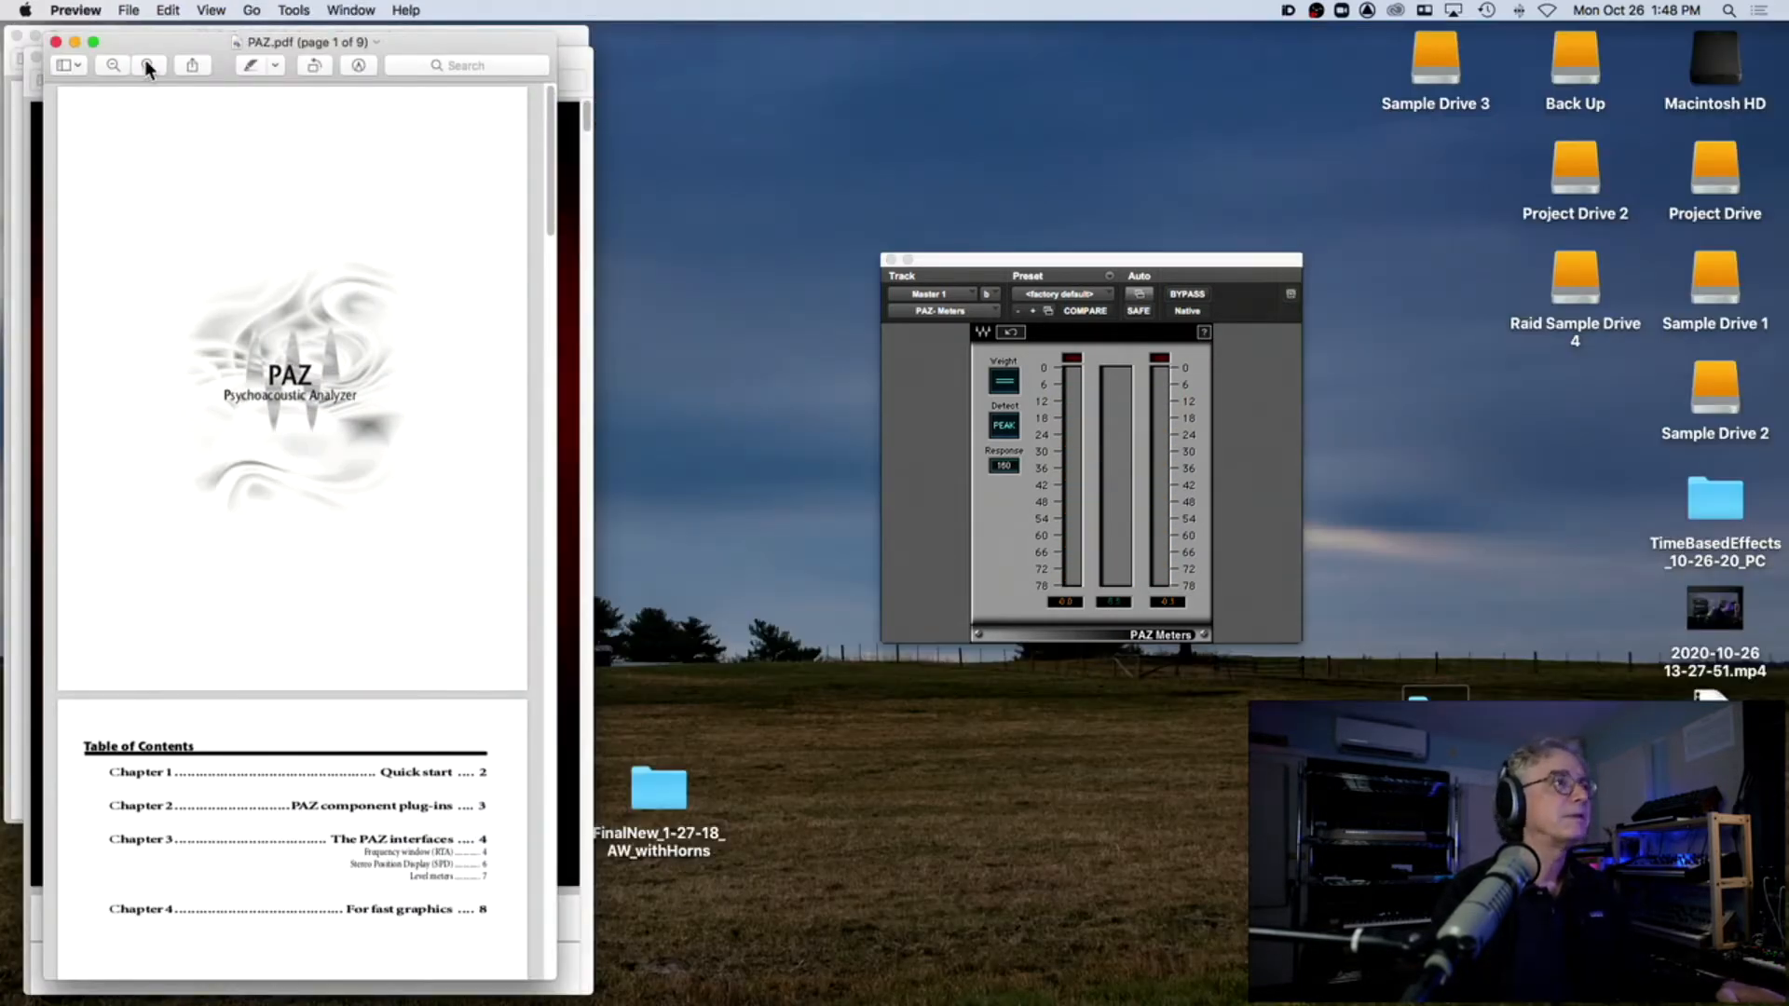
pyautogui.click(57, 42)
pyautogui.press('super+w')
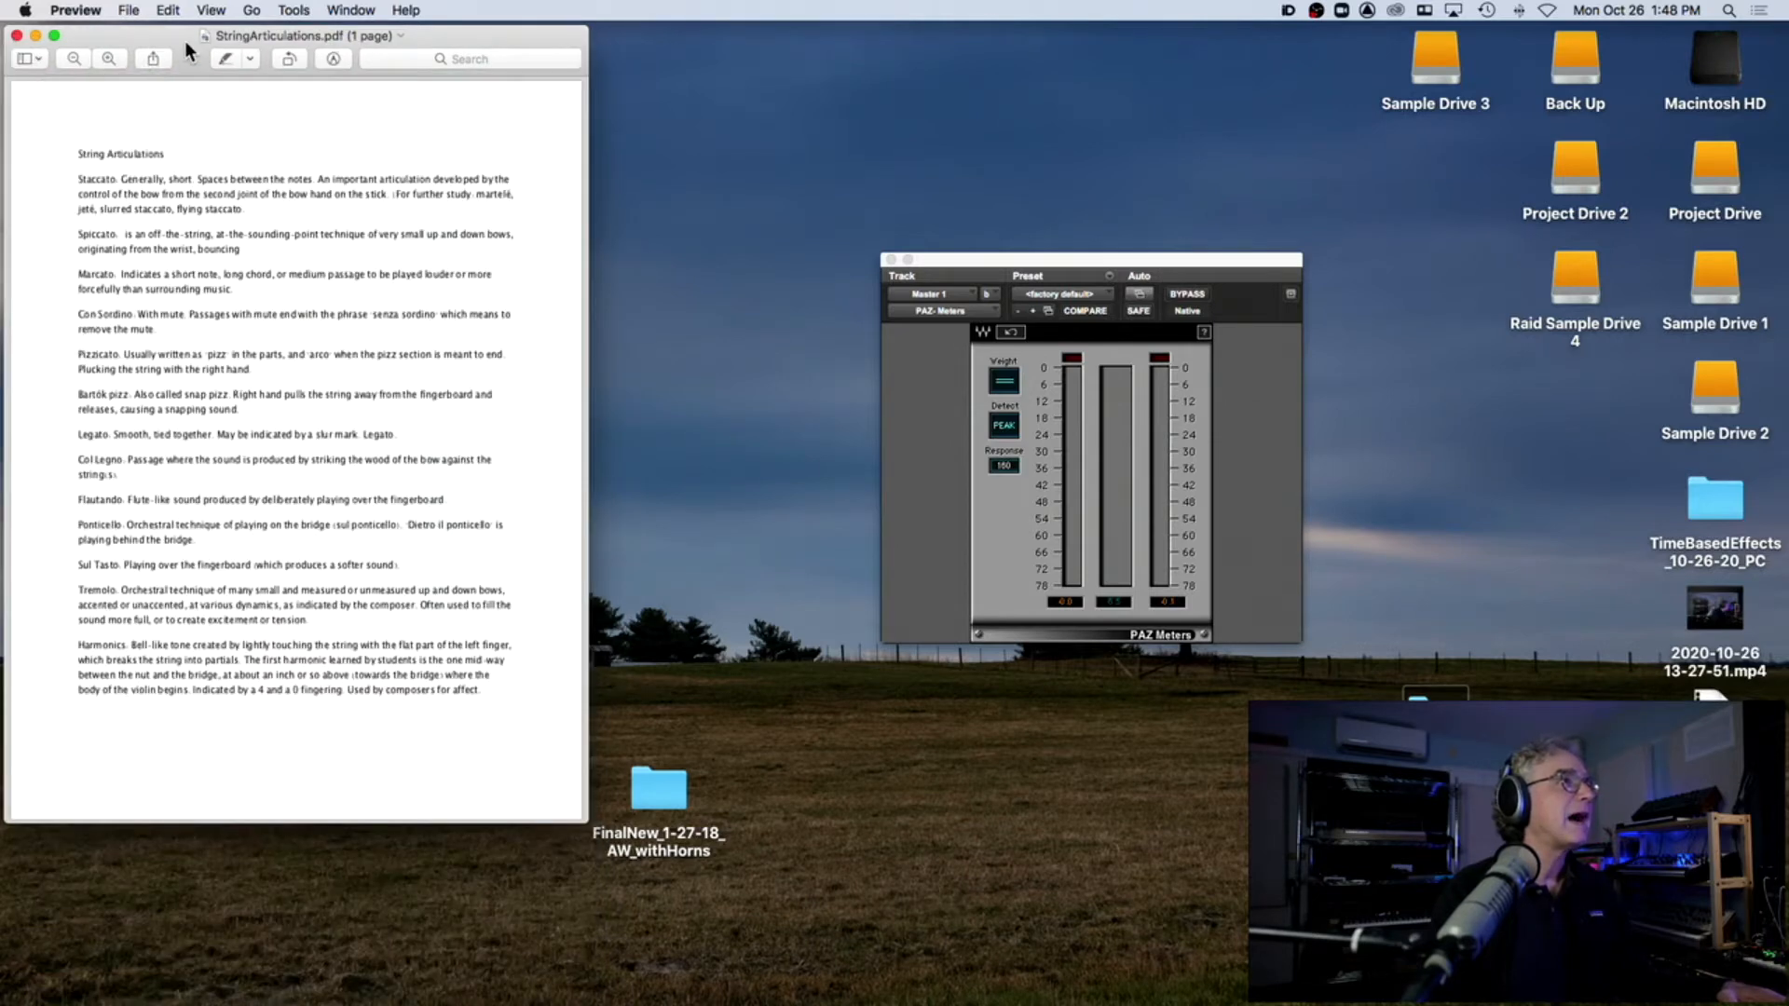
pyautogui.press('super+w')
pyautogui.moveTo(1016, 1003)
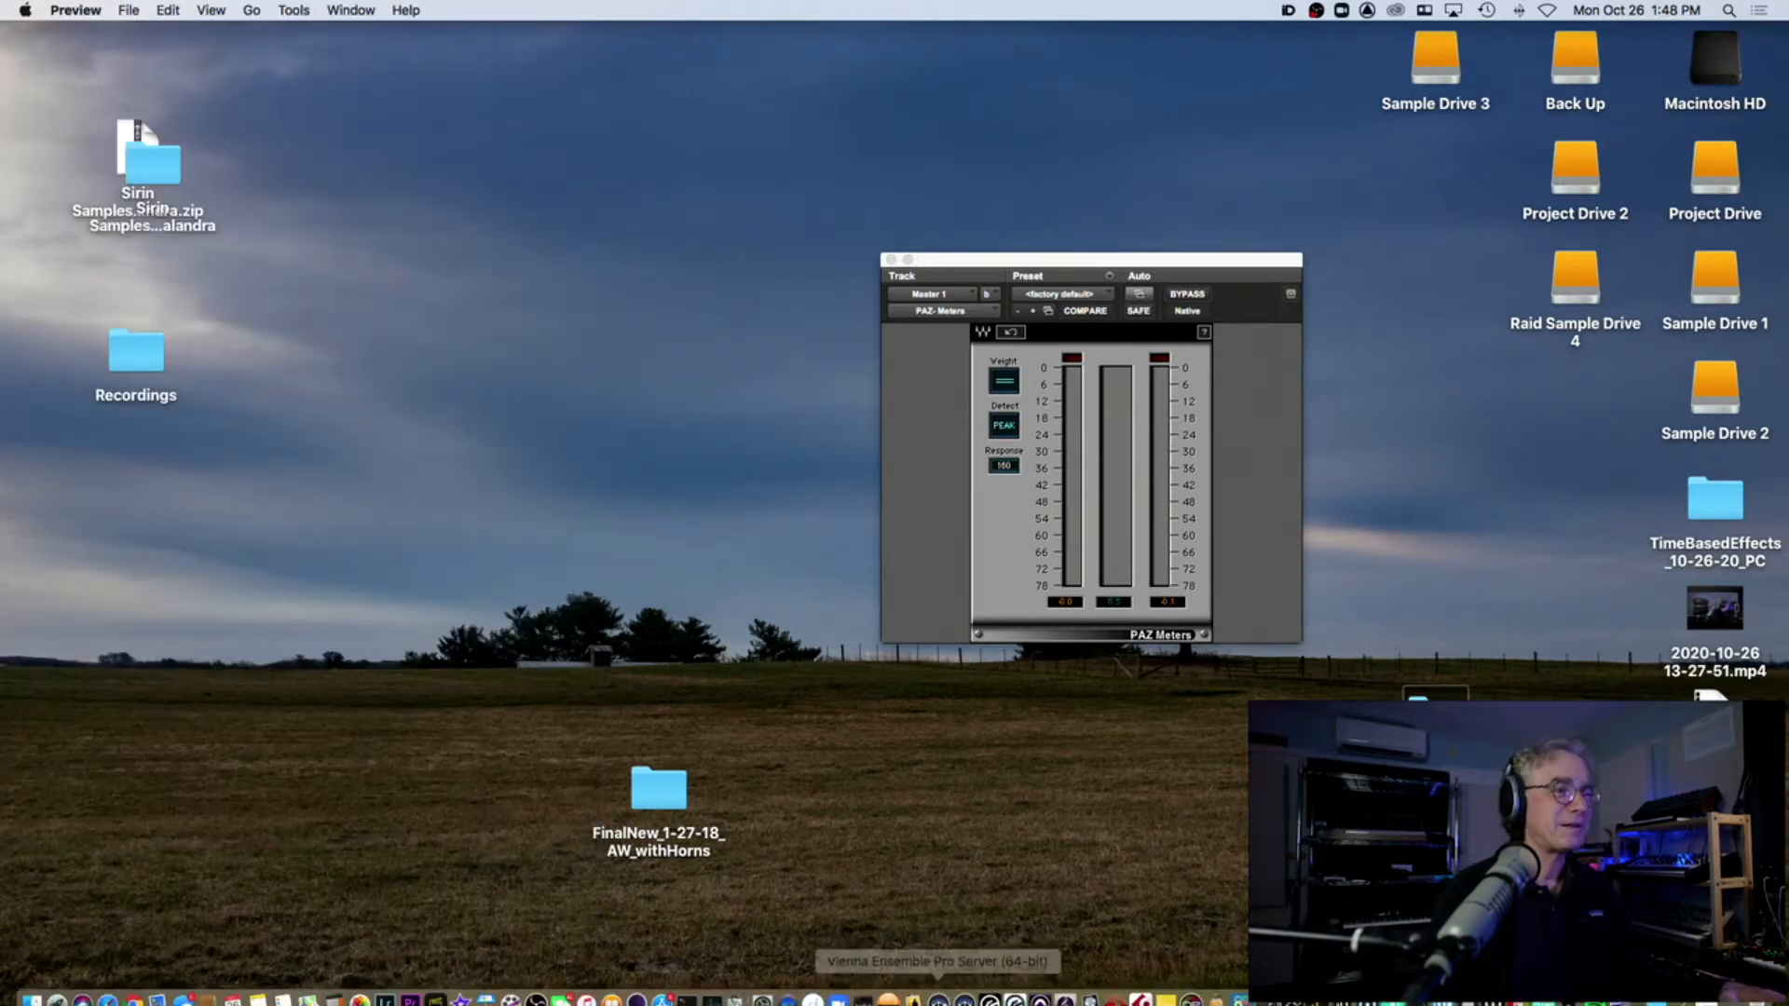
pyautogui.click(1040, 987)
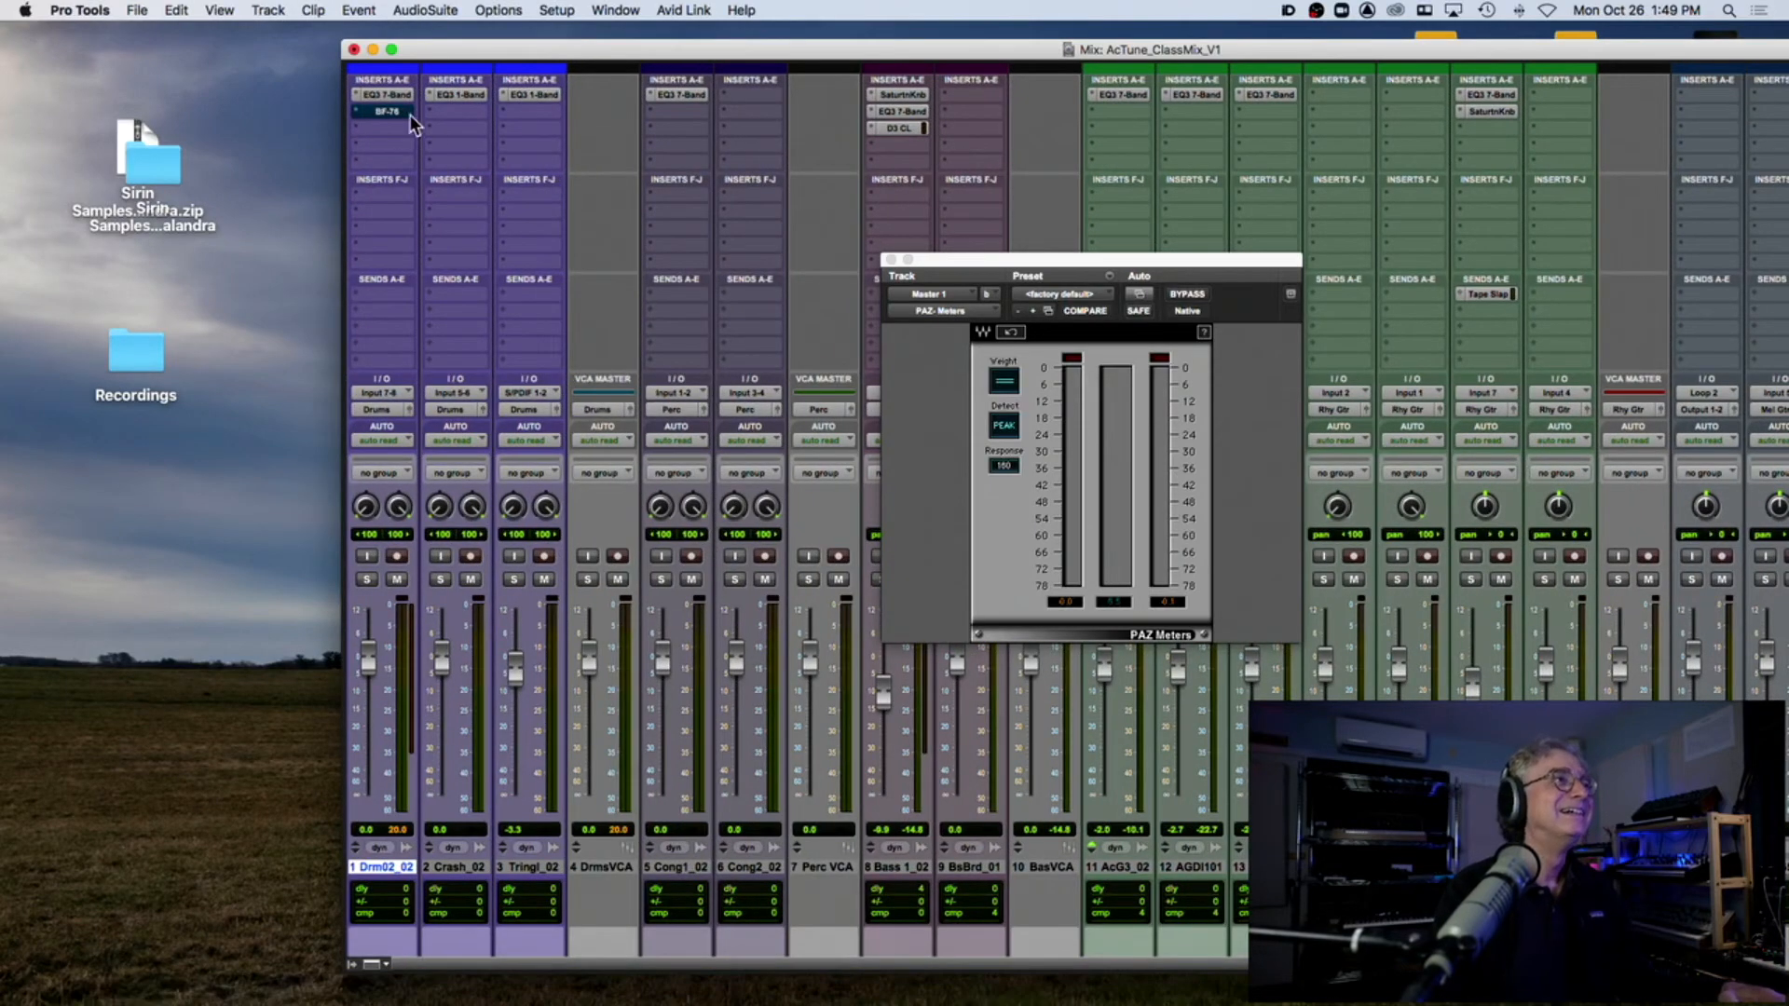
pyautogui.press('super+equal')
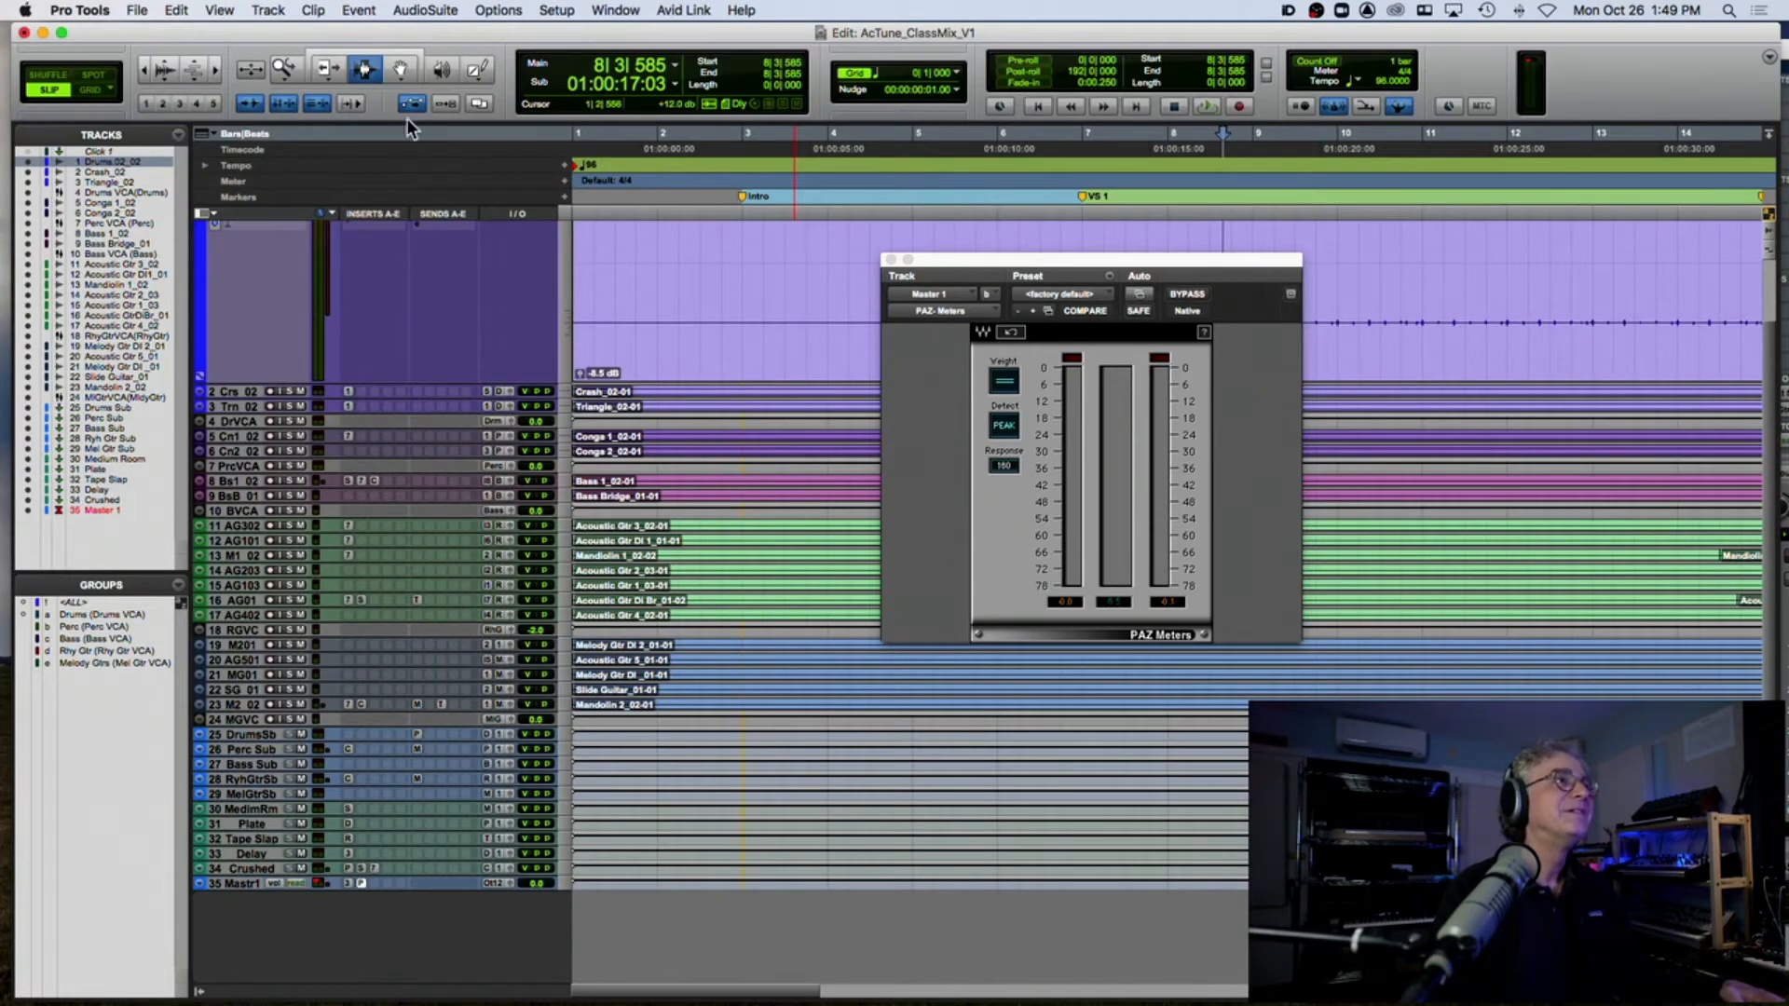
# Step: Open the master track's L3-LL Ultra beside the PAZ Meters and untarget its window so both stay visible
pyautogui.click(348, 883)
pyautogui.moveTo(1129, 261); pyautogui.dragTo(546, 260)
pyautogui.click(721, 292)
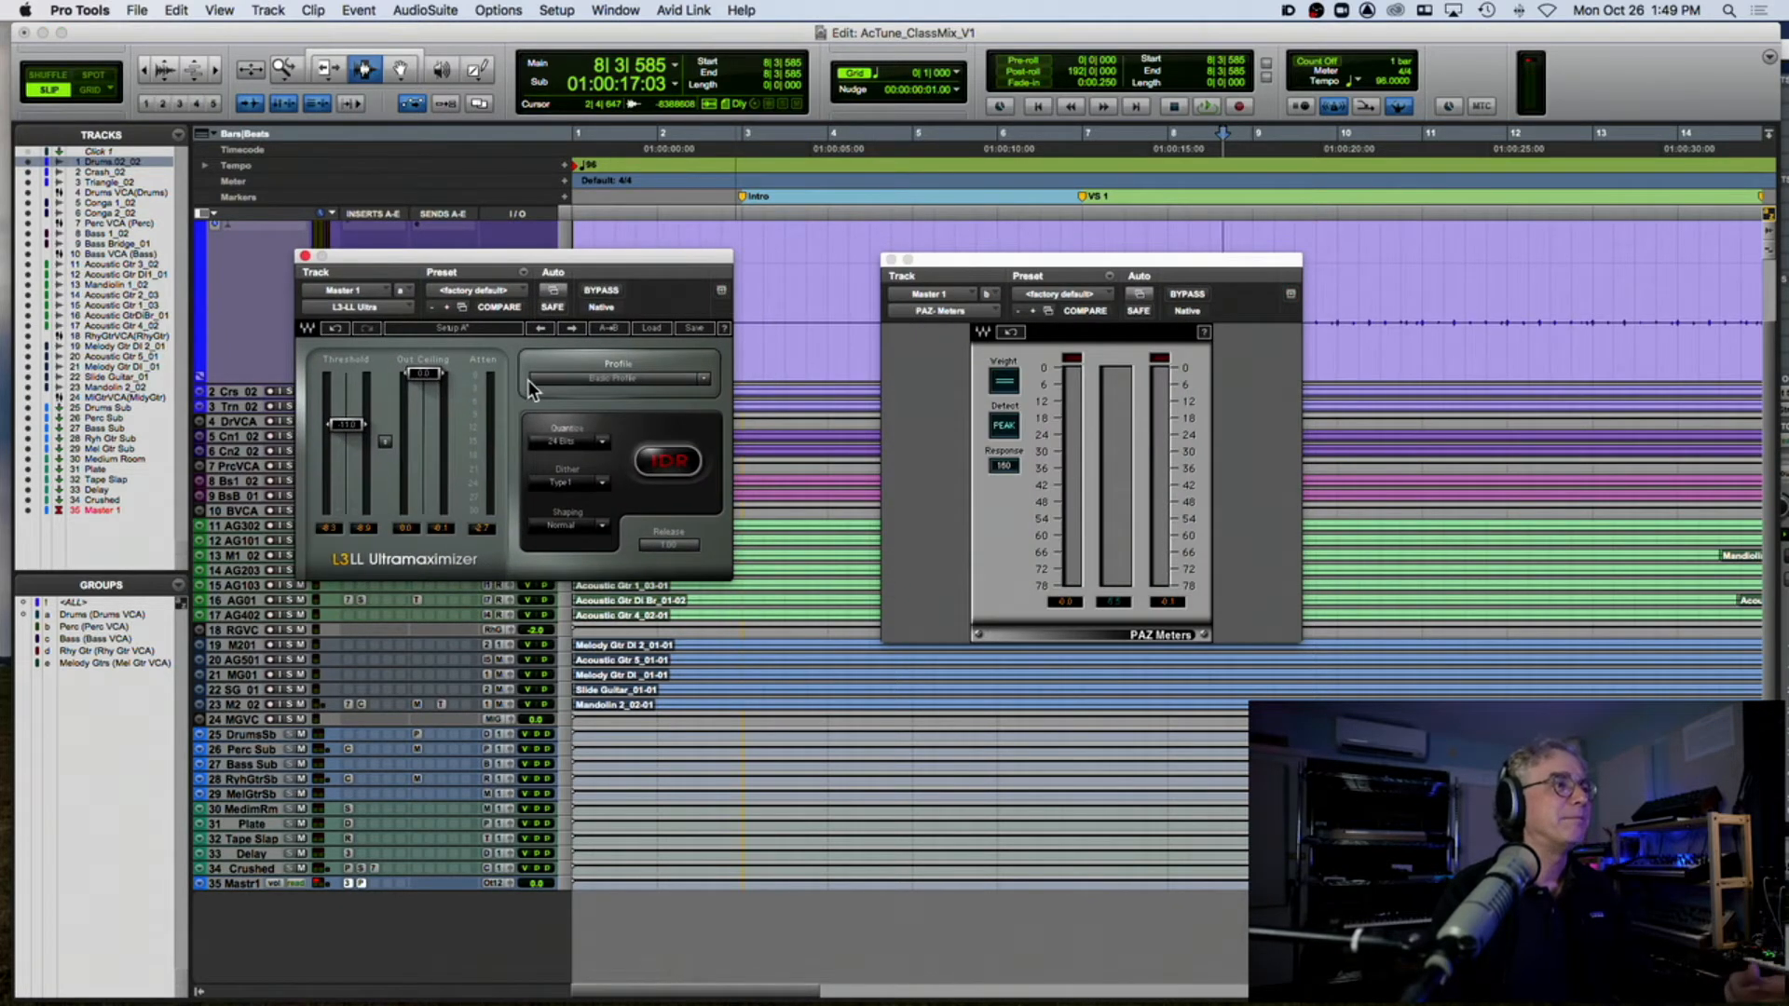
# Step: Play the mix, raise the L3-LL Ultra threshold to about -7.7 dB, and bypass the limiter to compare levels
pyautogui.press('space')
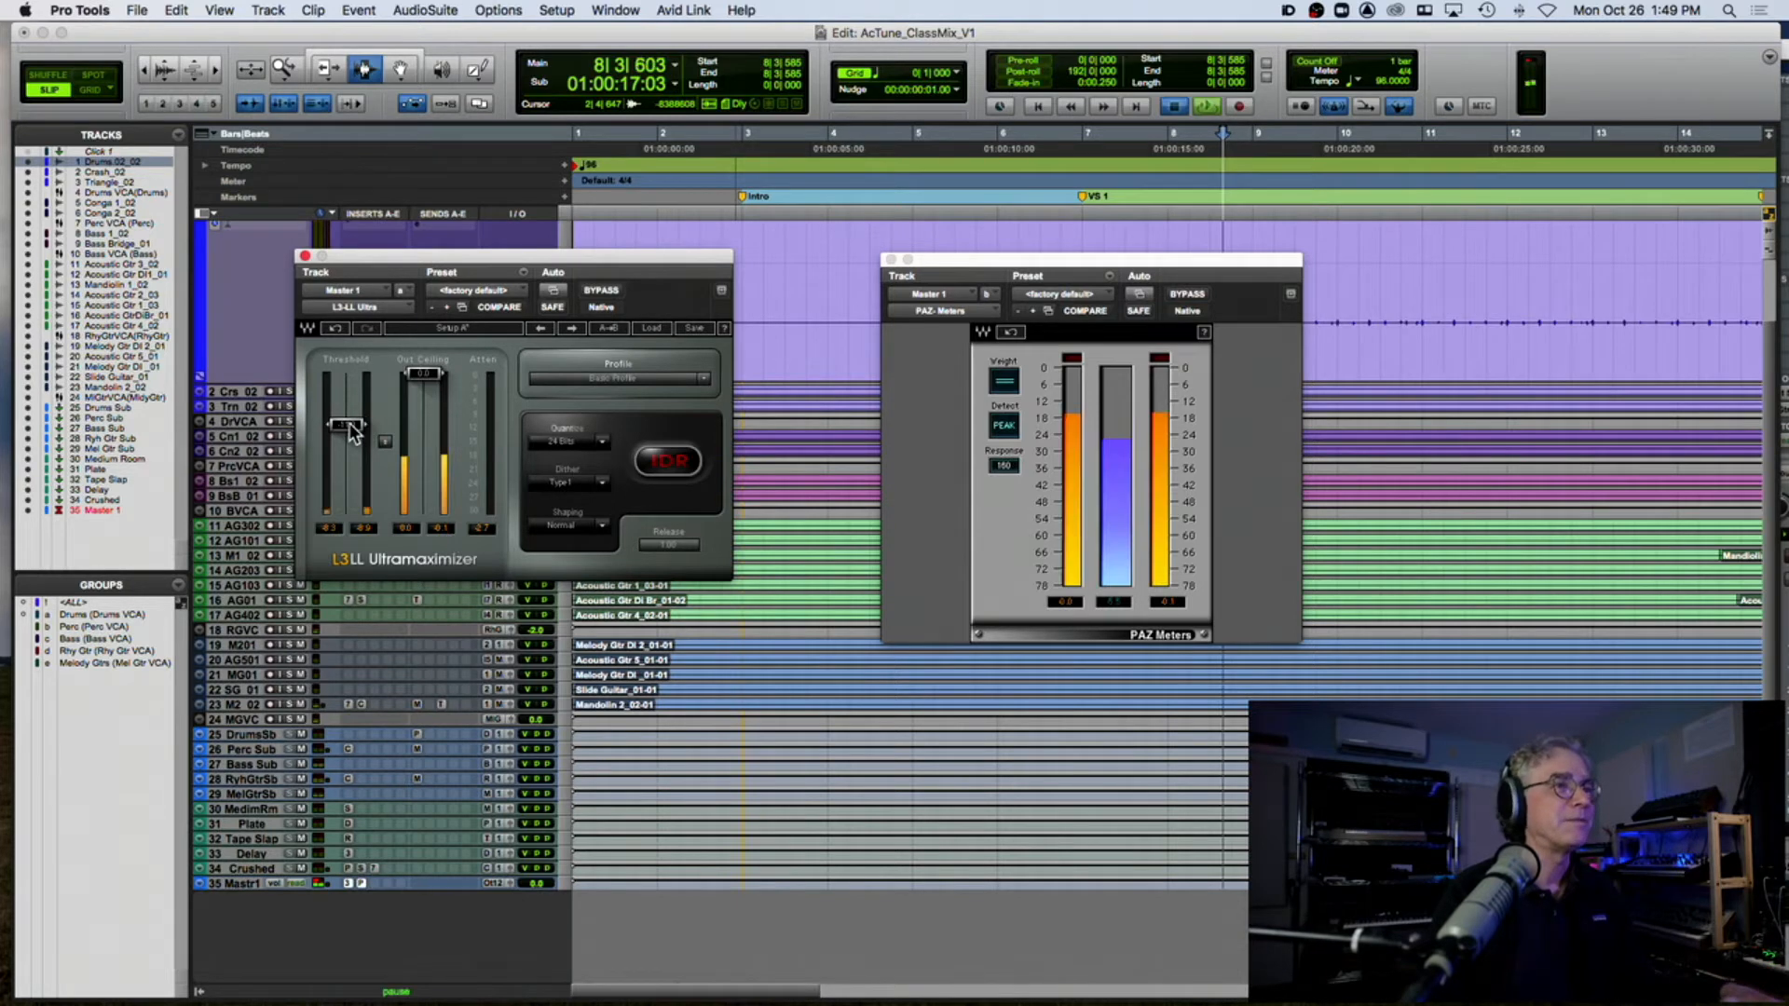
pyautogui.moveTo(348, 425); pyautogui.dragTo(347, 410)
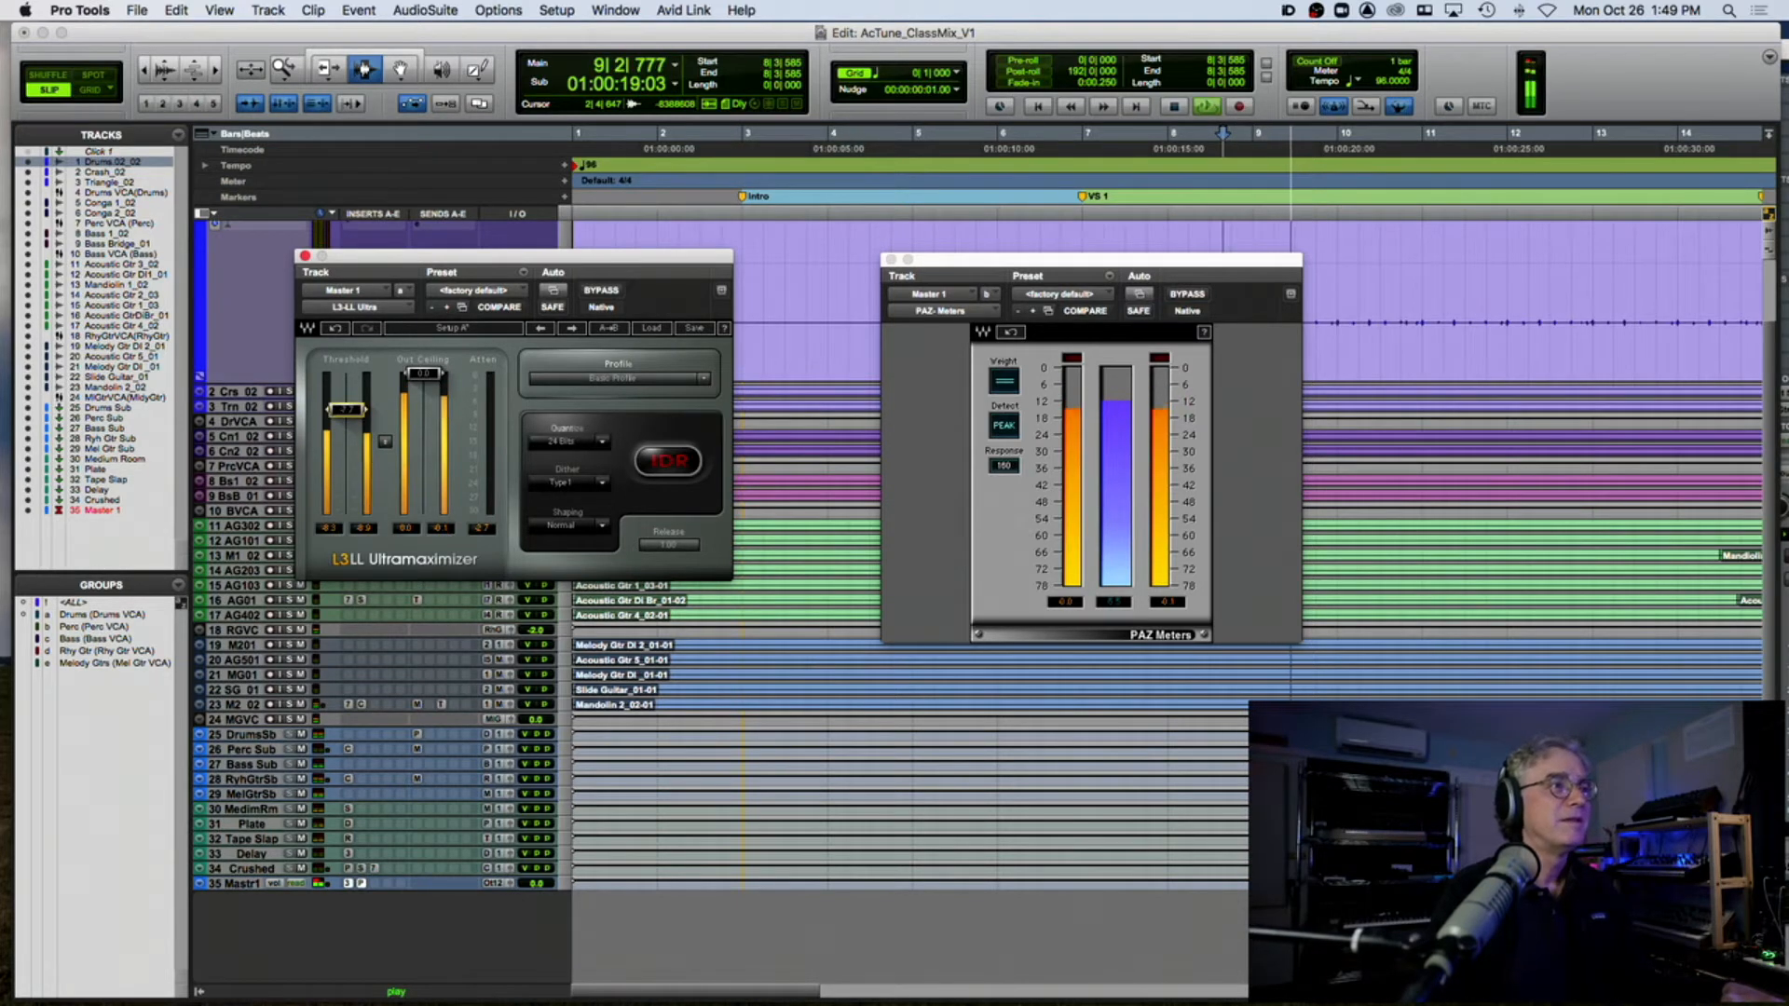
pyautogui.click(604, 290)
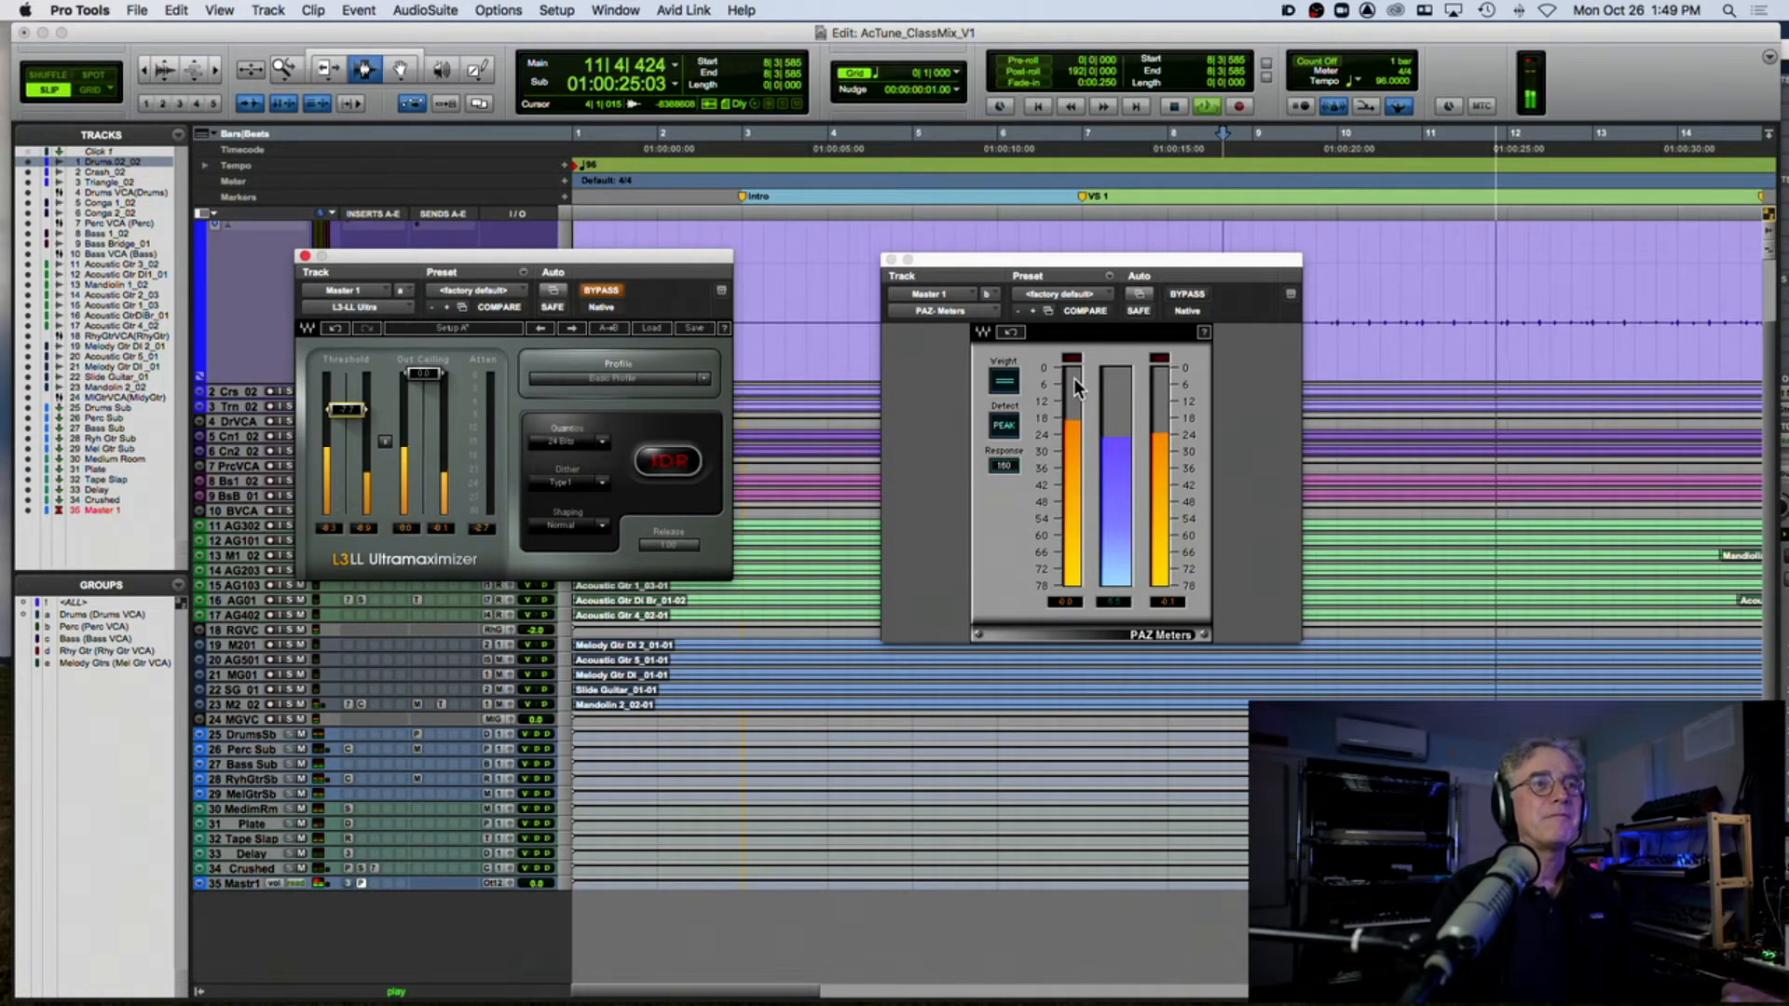
# Step: Restart playback, take the L3-LL Ultra out of bypass to compare the level on the PAZ Meters, and stop
pyautogui.press('space')
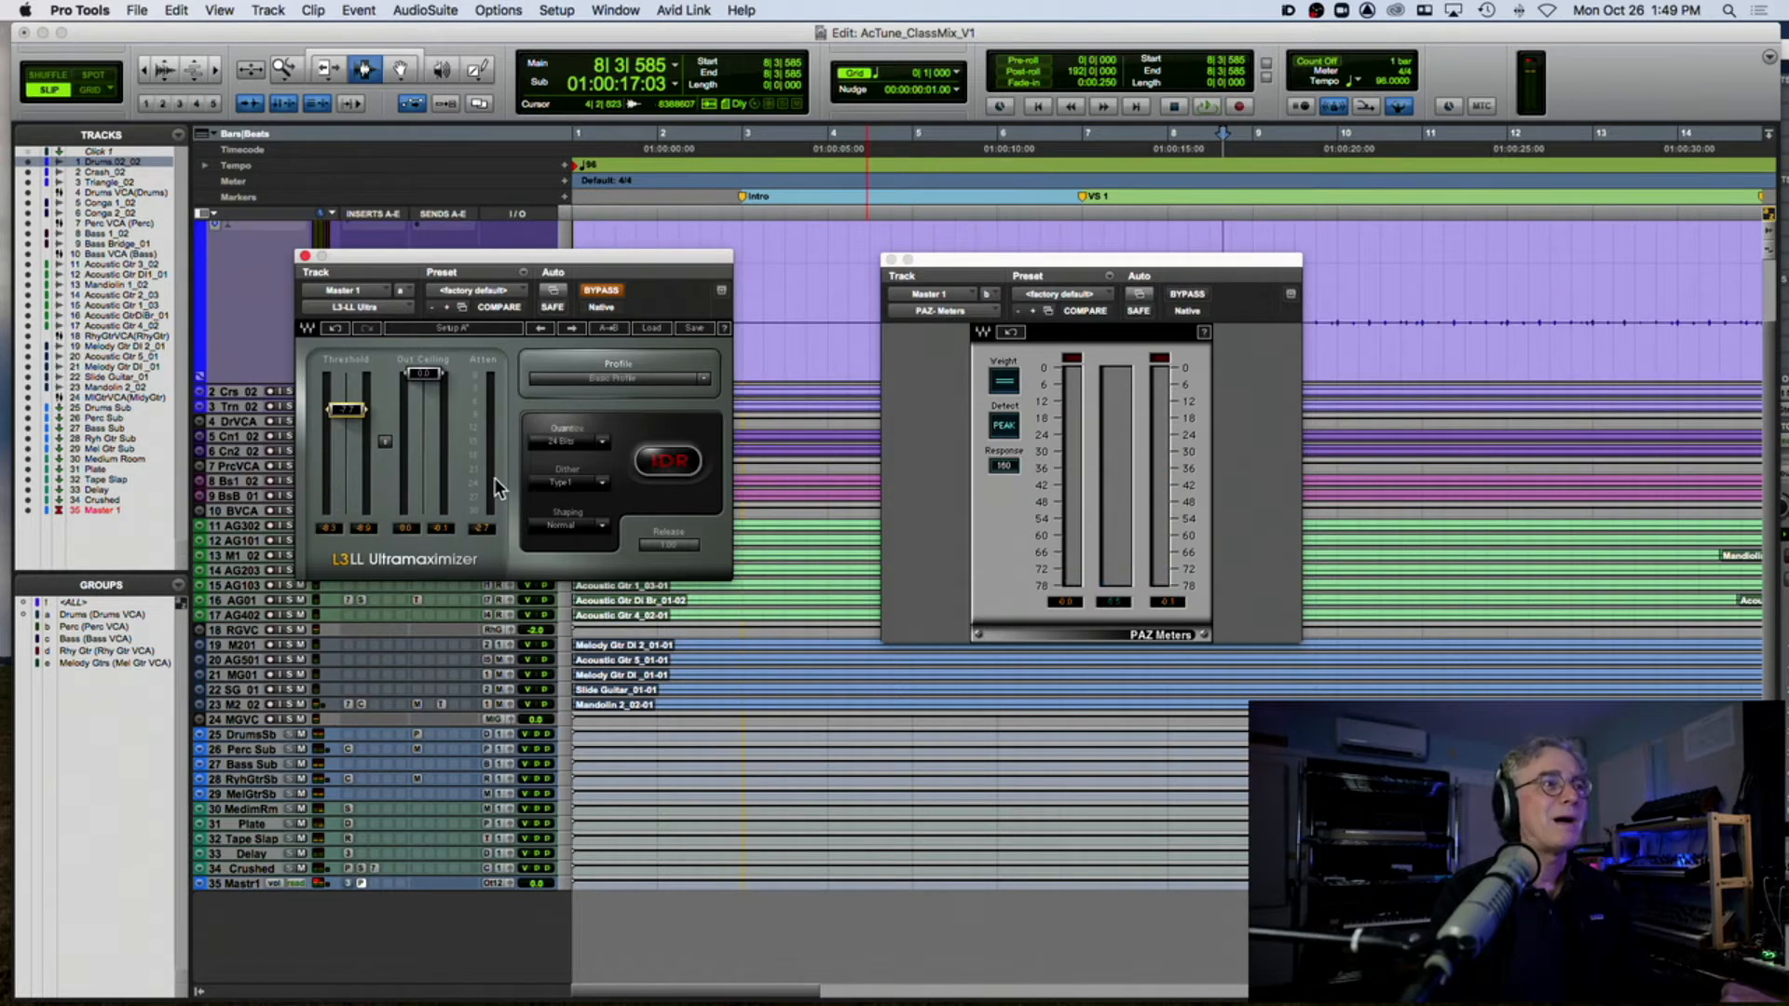
pyautogui.press('space')
pyautogui.click(598, 291)
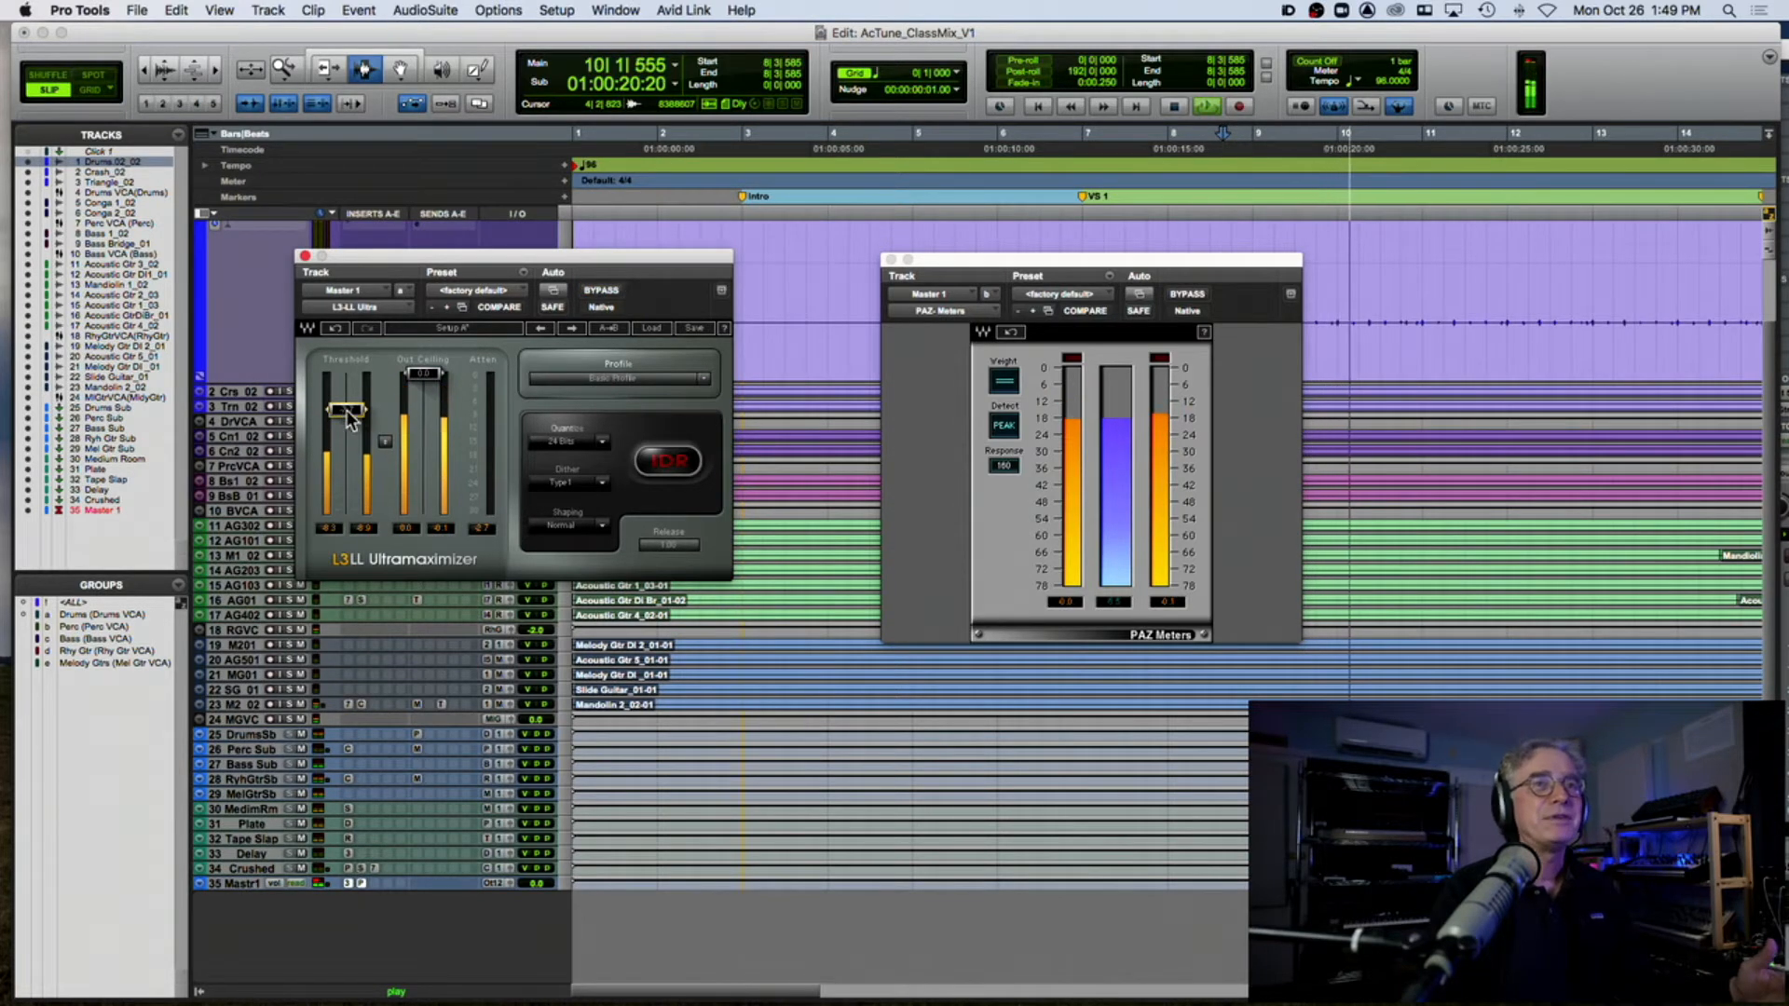
pyautogui.click(1532, 37)
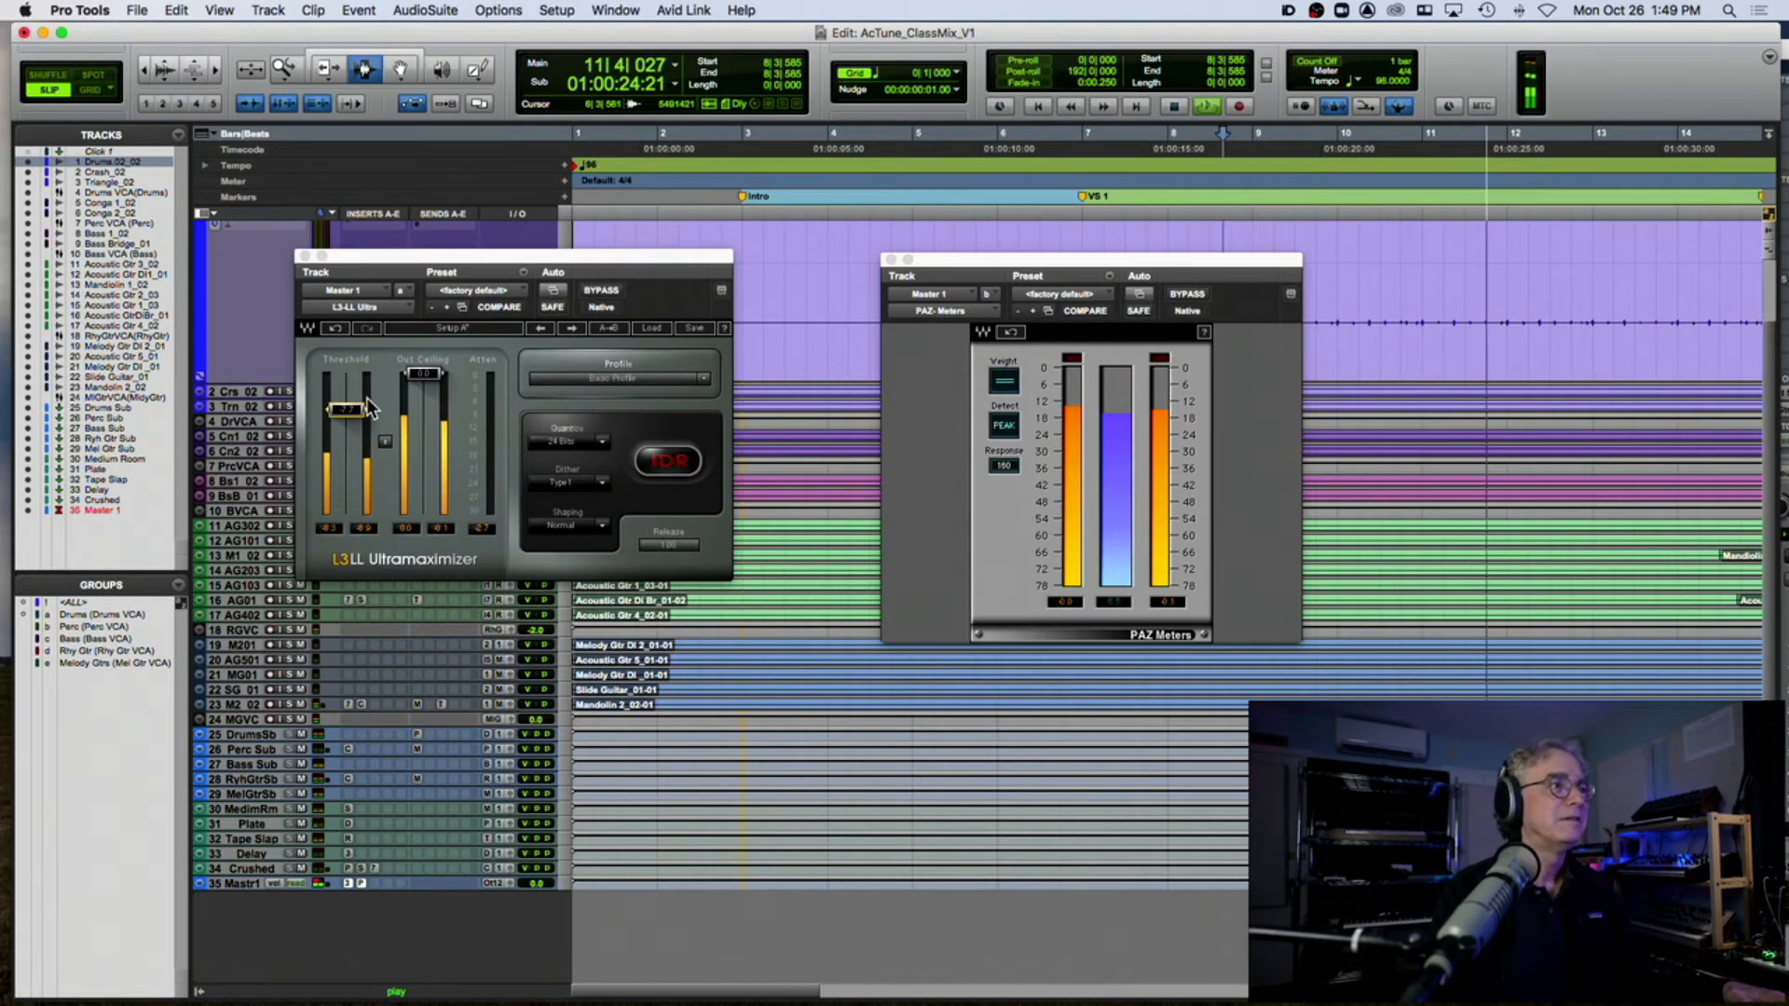
pyautogui.press('space')
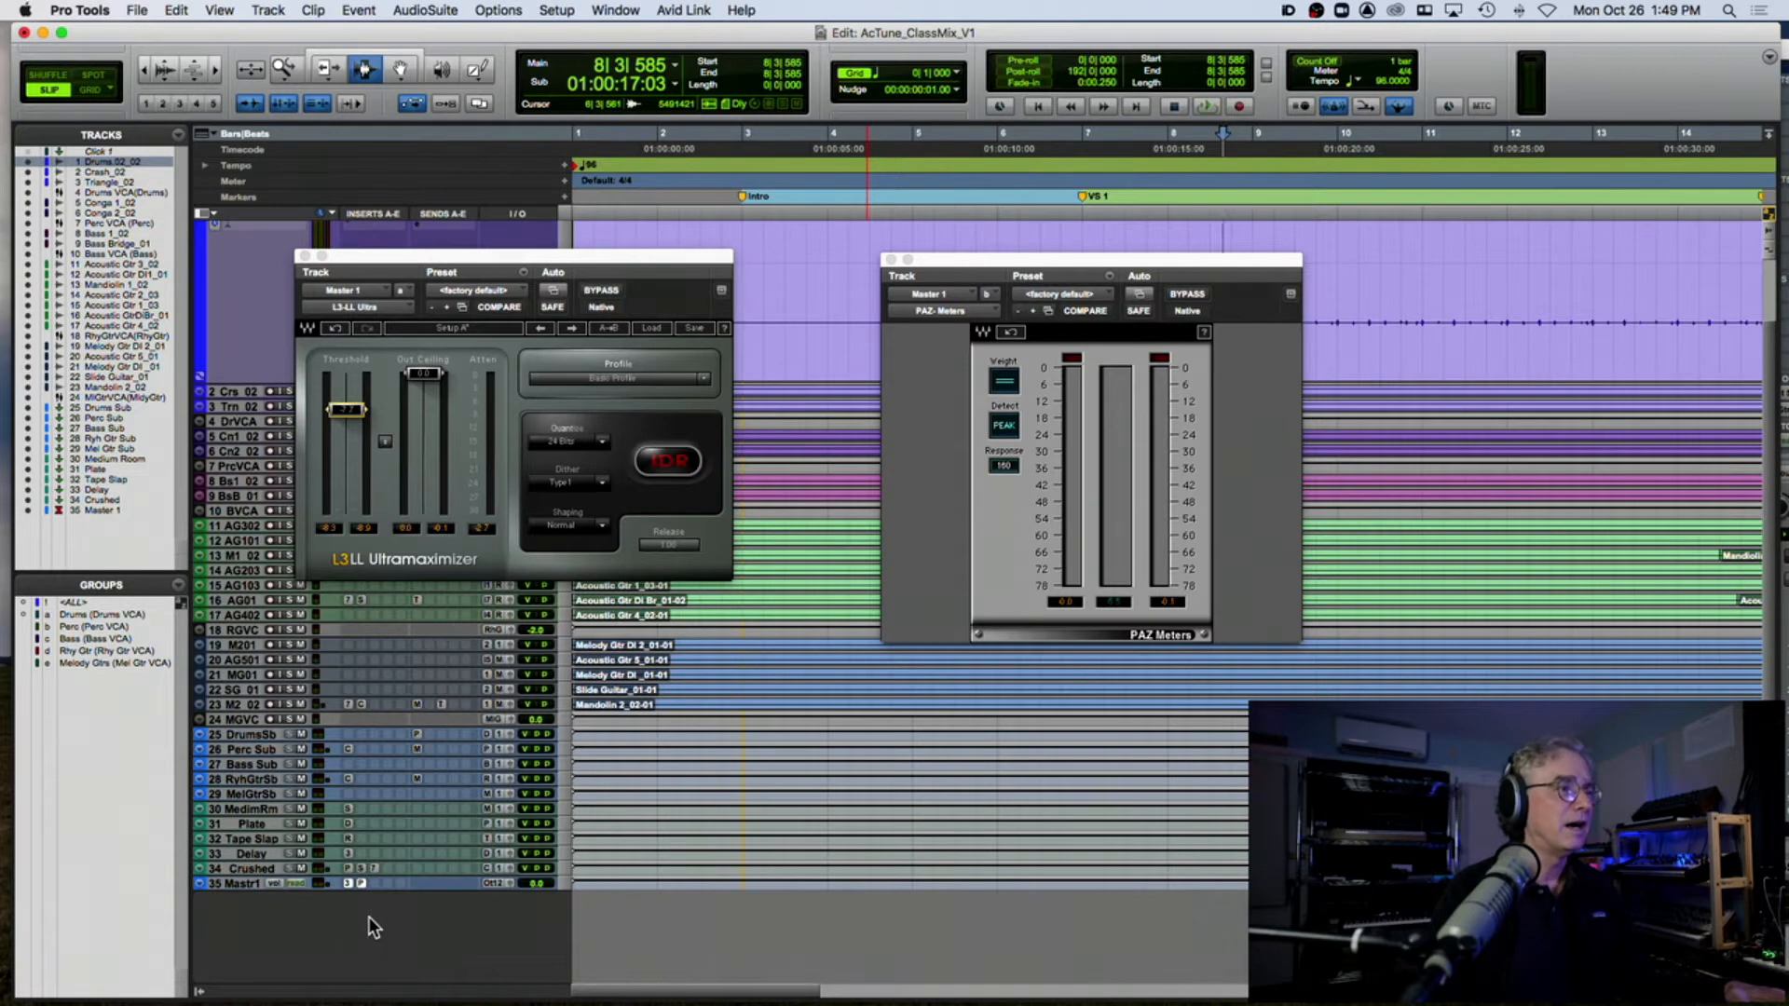
# Step: Enlarge the master track, move its L3-LL Ultra and PAZ Meters to the lowest insert slots, and insert a stereo UAD Pultec EQP-1A in the first
pyautogui.moveTo(332, 912); pyautogui.dragTo(345, 963)
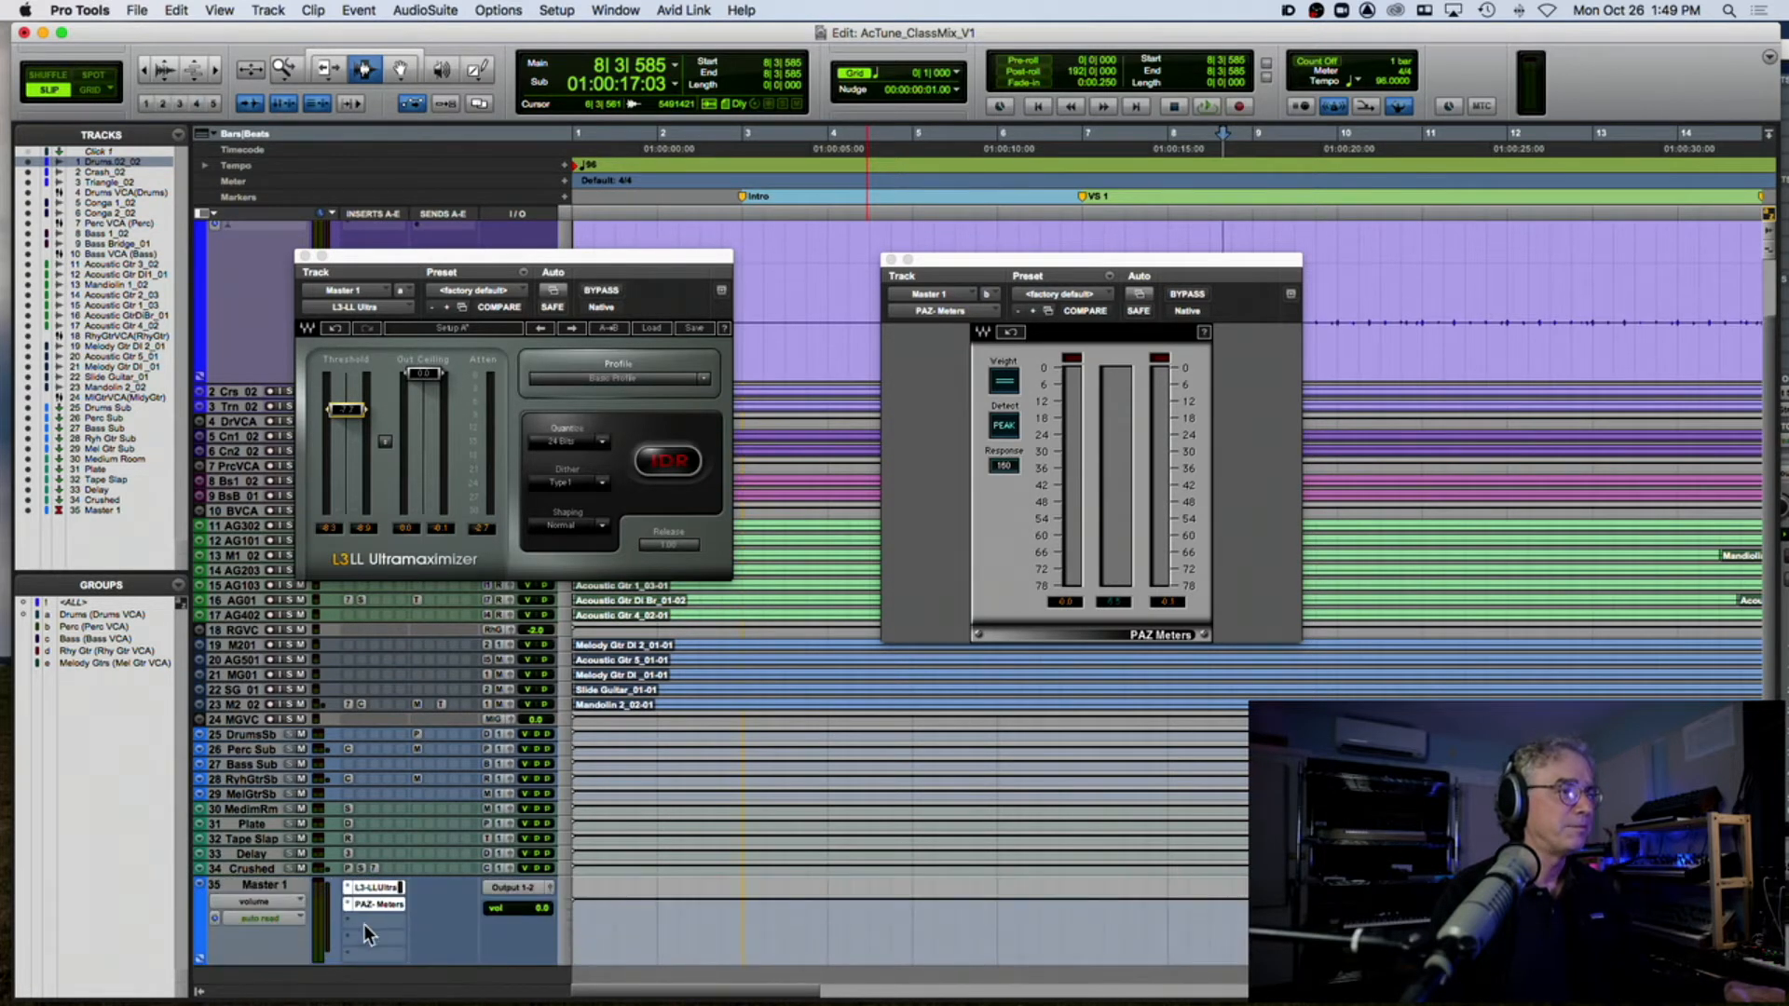
pyautogui.moveTo(377, 902); pyautogui.dragTo(377, 954)
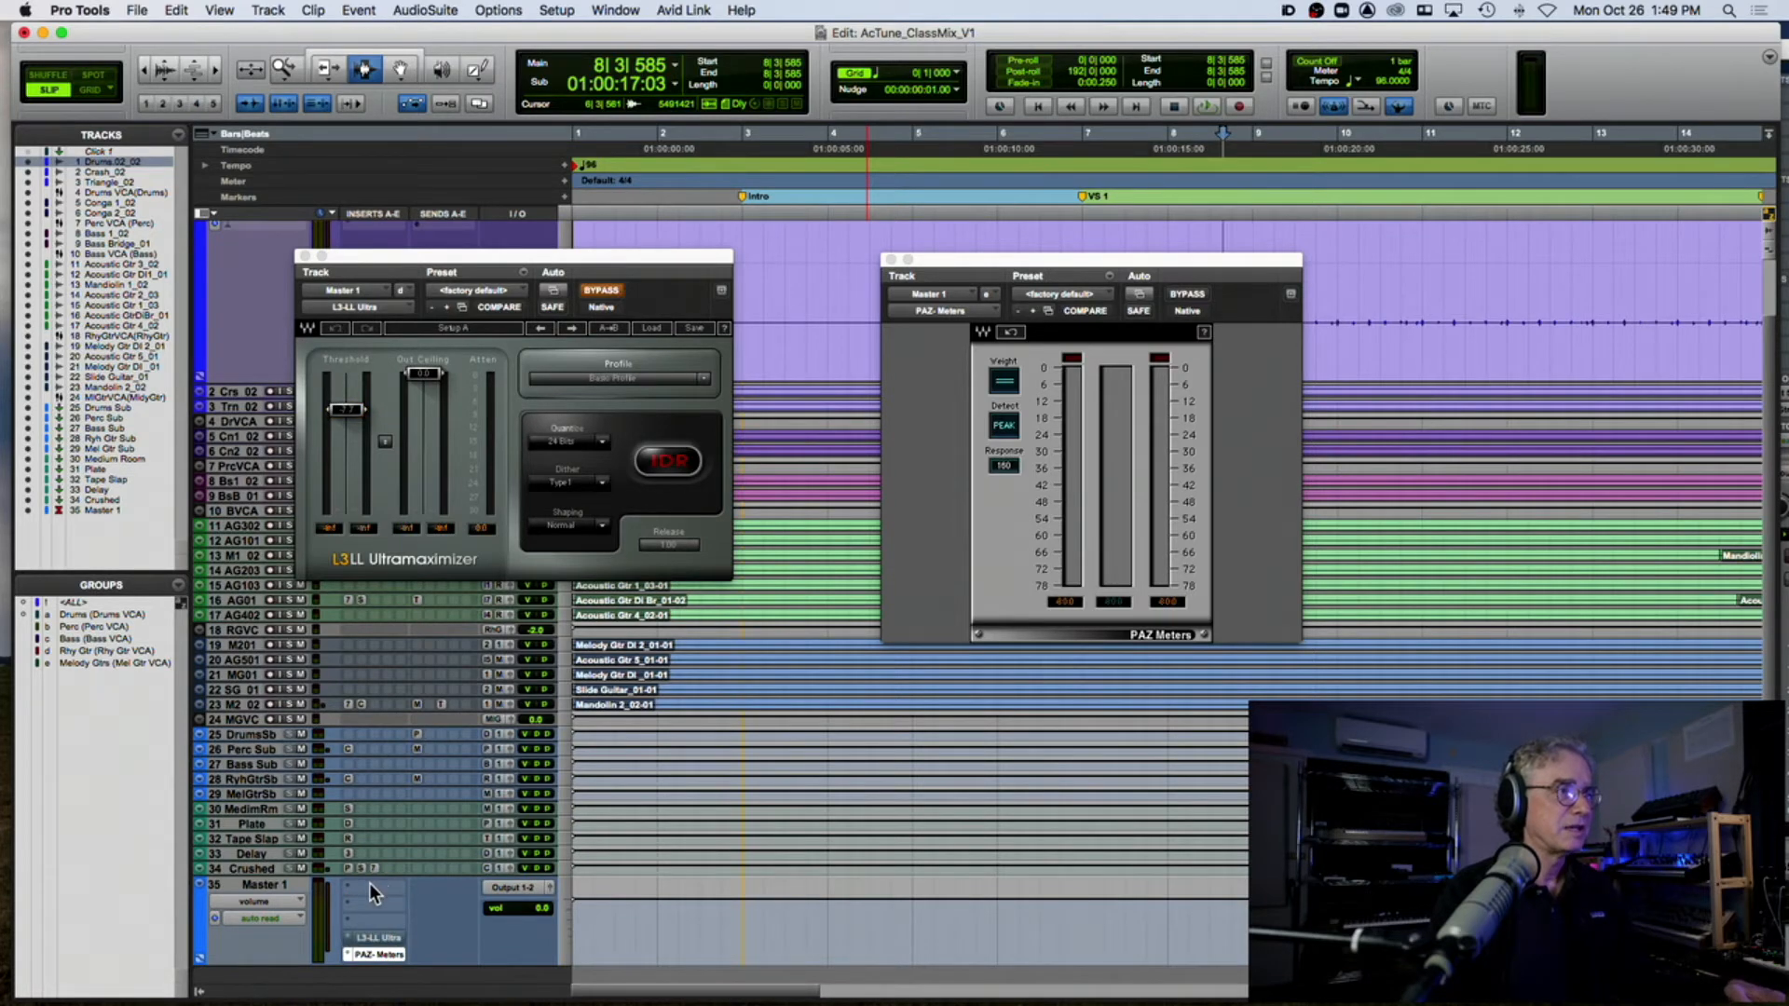
pyautogui.click(369, 881)
pyautogui.moveTo(434, 888)
pyautogui.moveTo(597, 160)
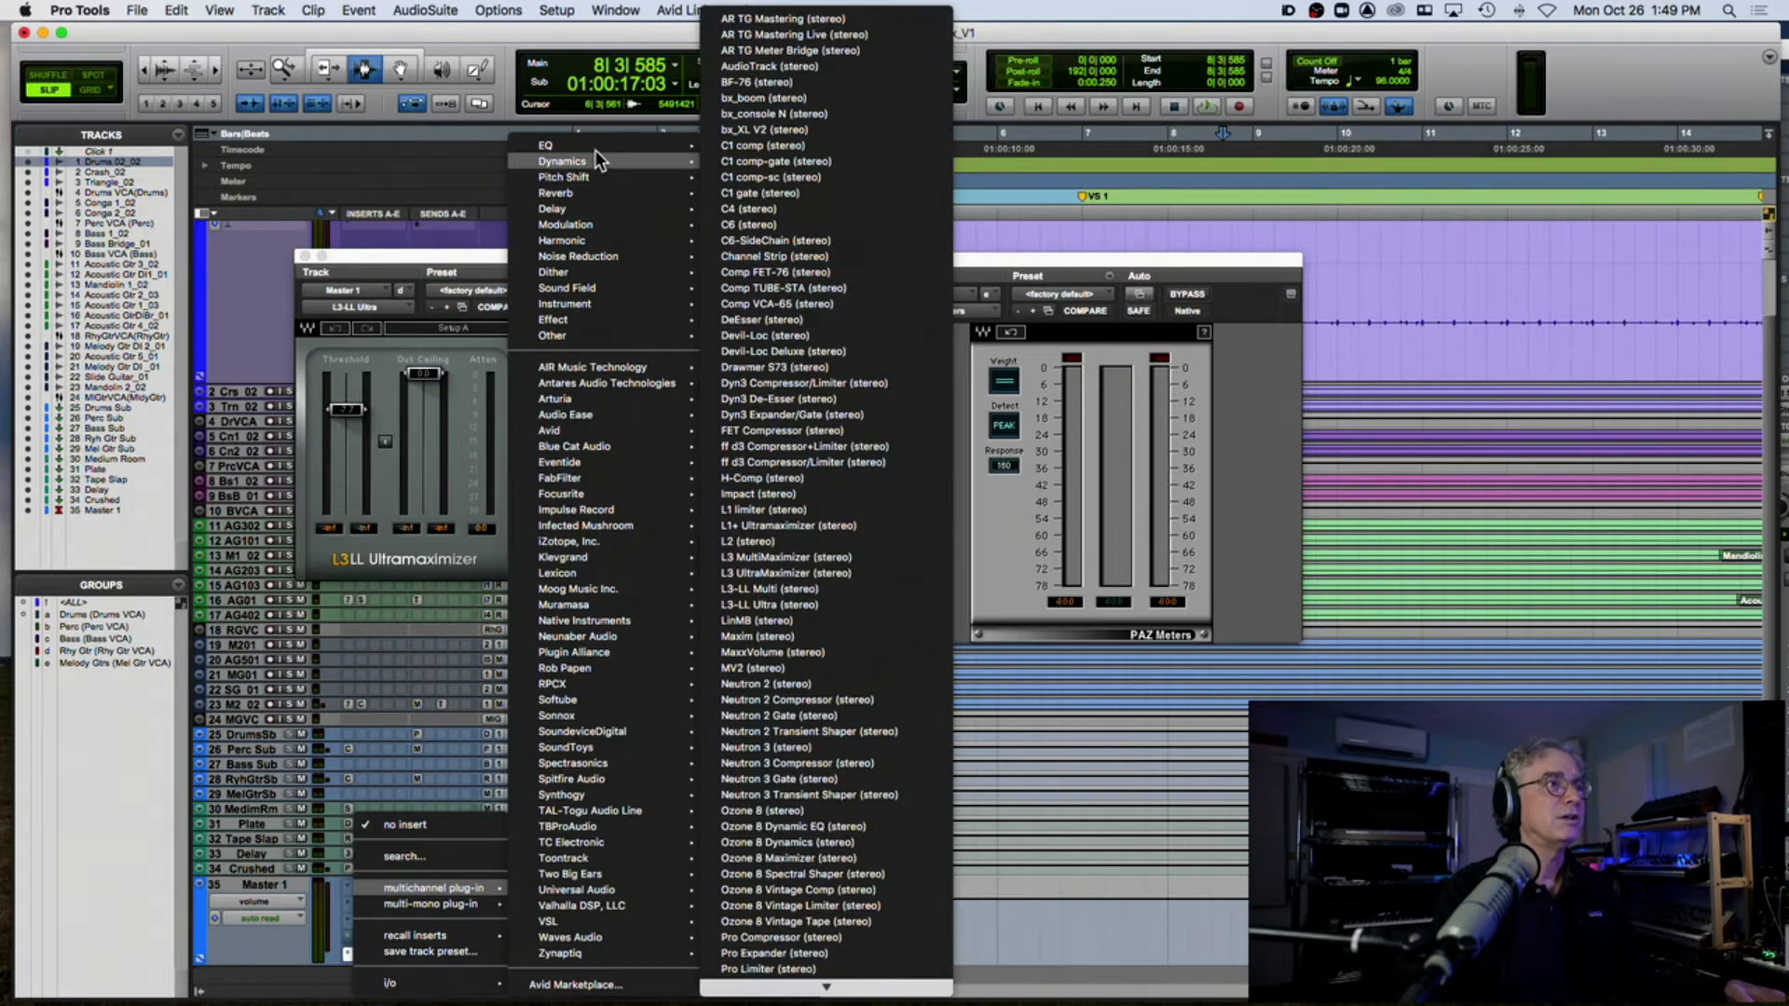
pyautogui.moveTo(797, 989)
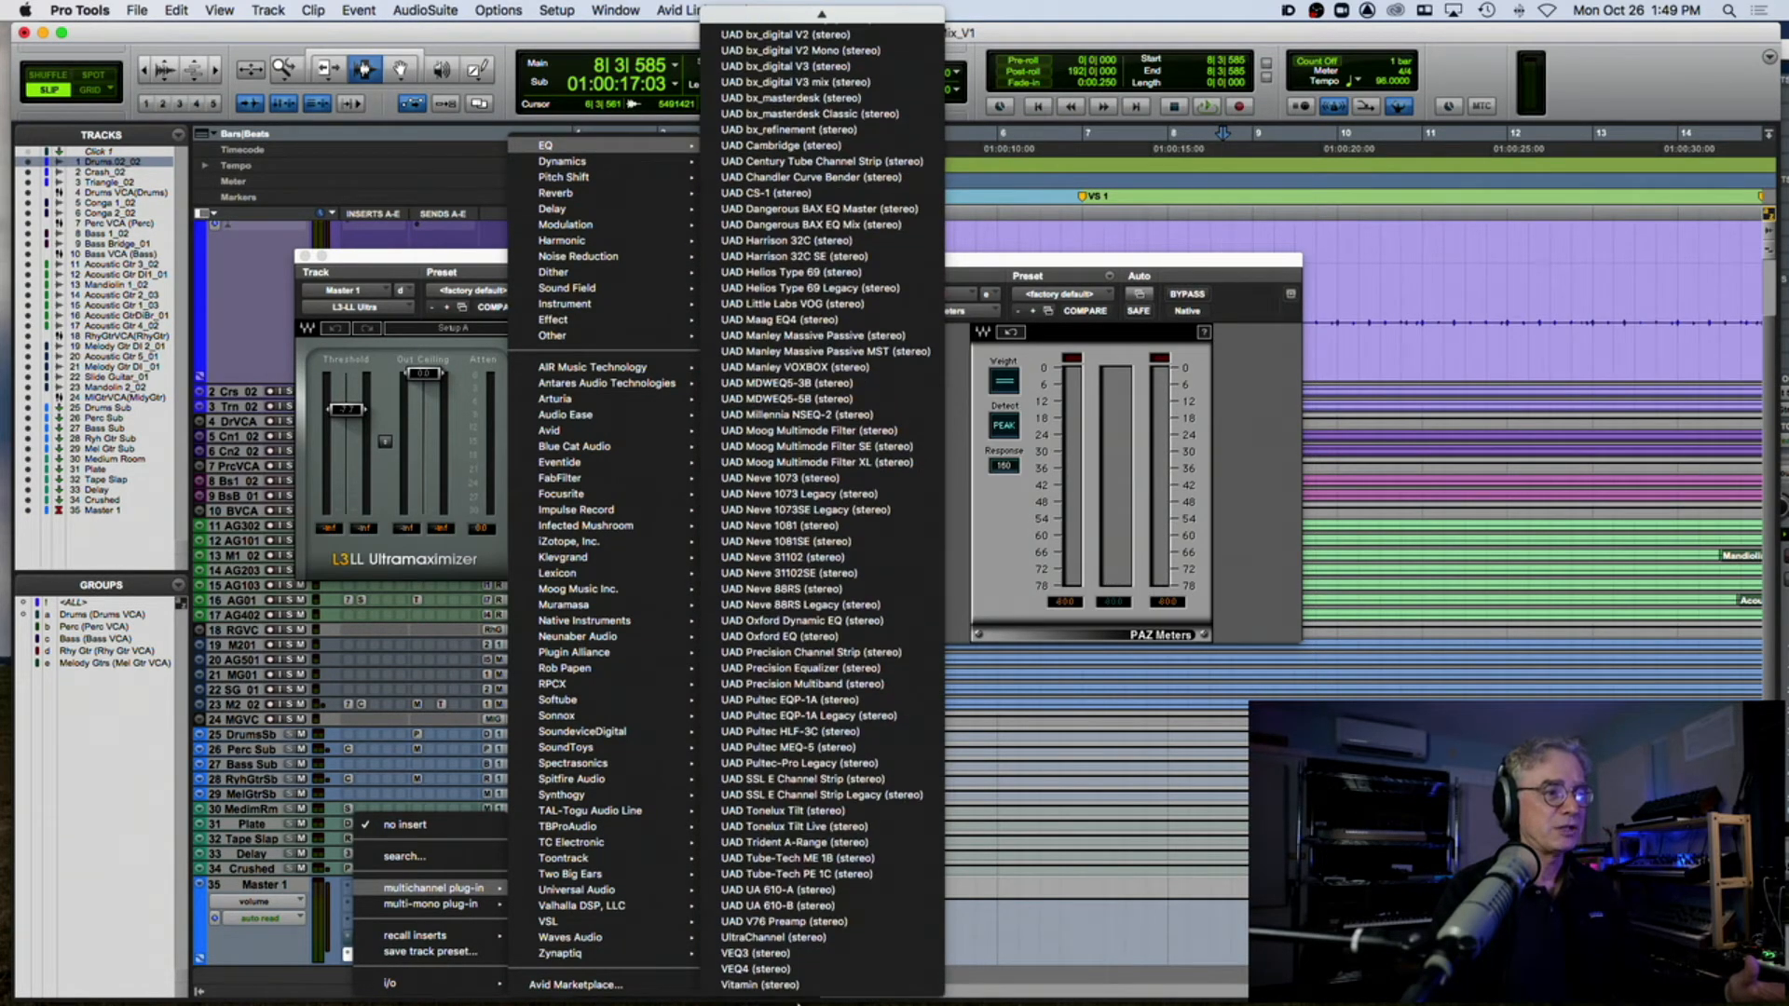
pyautogui.click(803, 702)
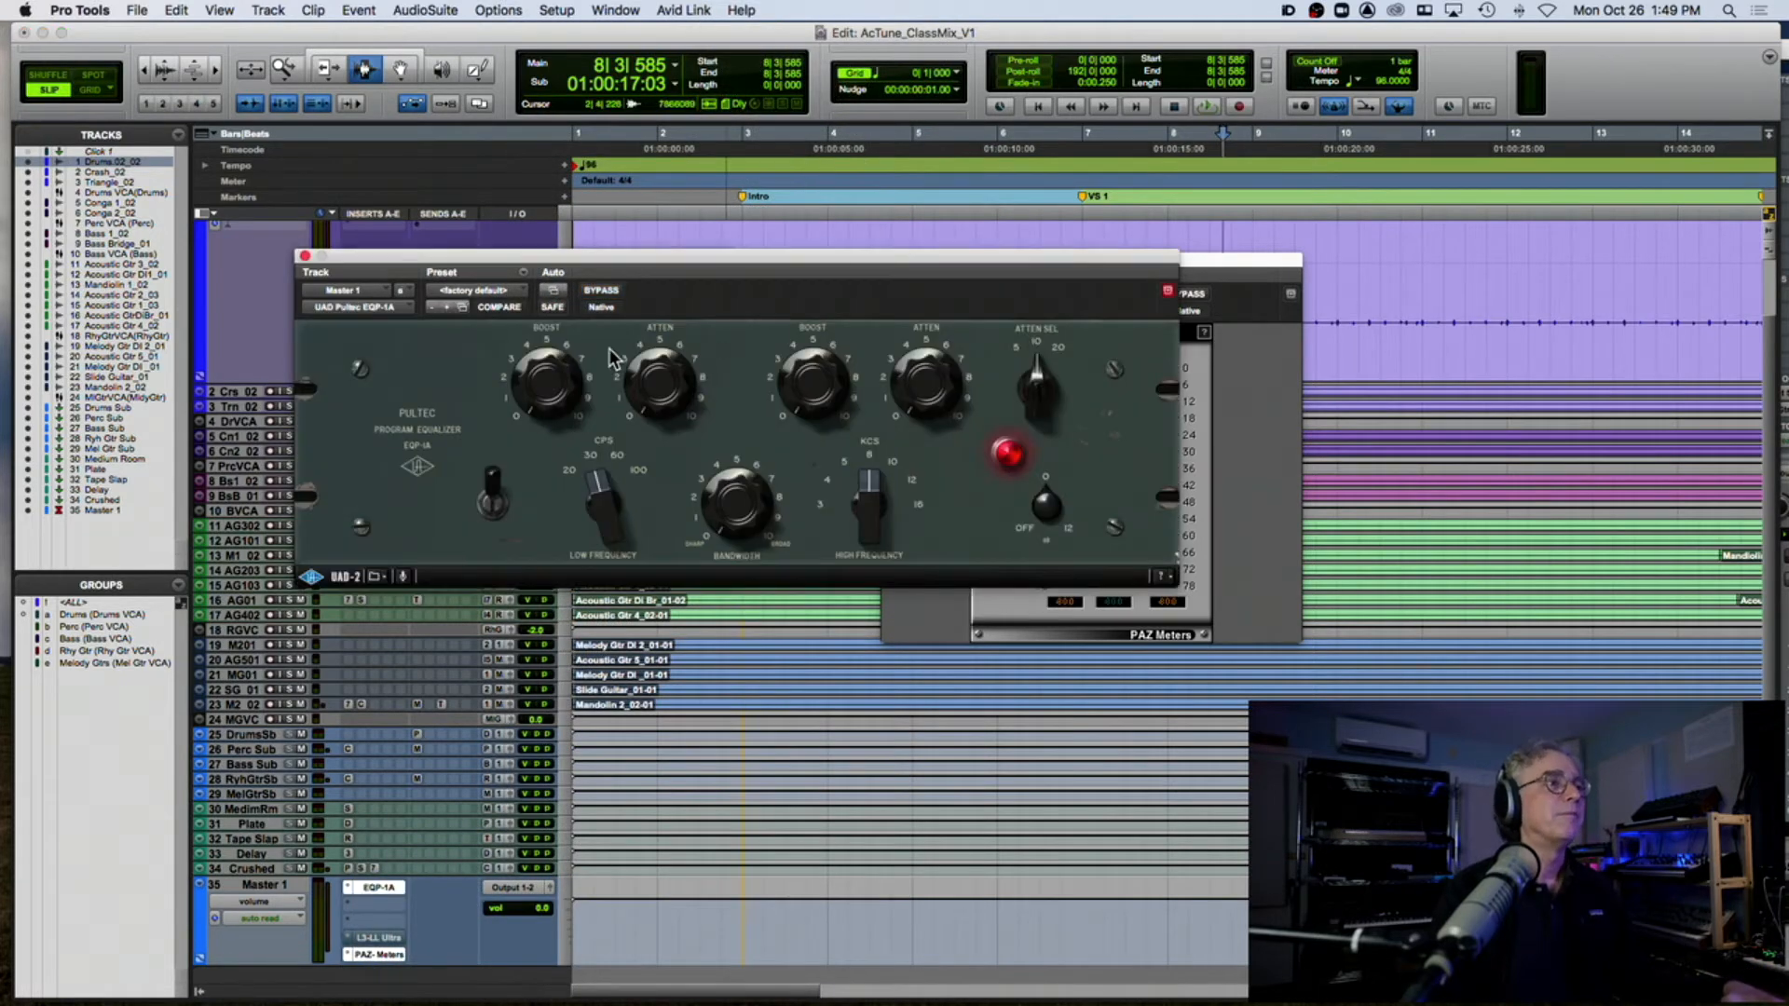
# Step: Play the mix, raise the Pultec's low-frequency boost, and set its high frequency to 10 KCS
pyautogui.press('space')
pyautogui.moveTo(565, 385); pyautogui.dragTo(555, 357)
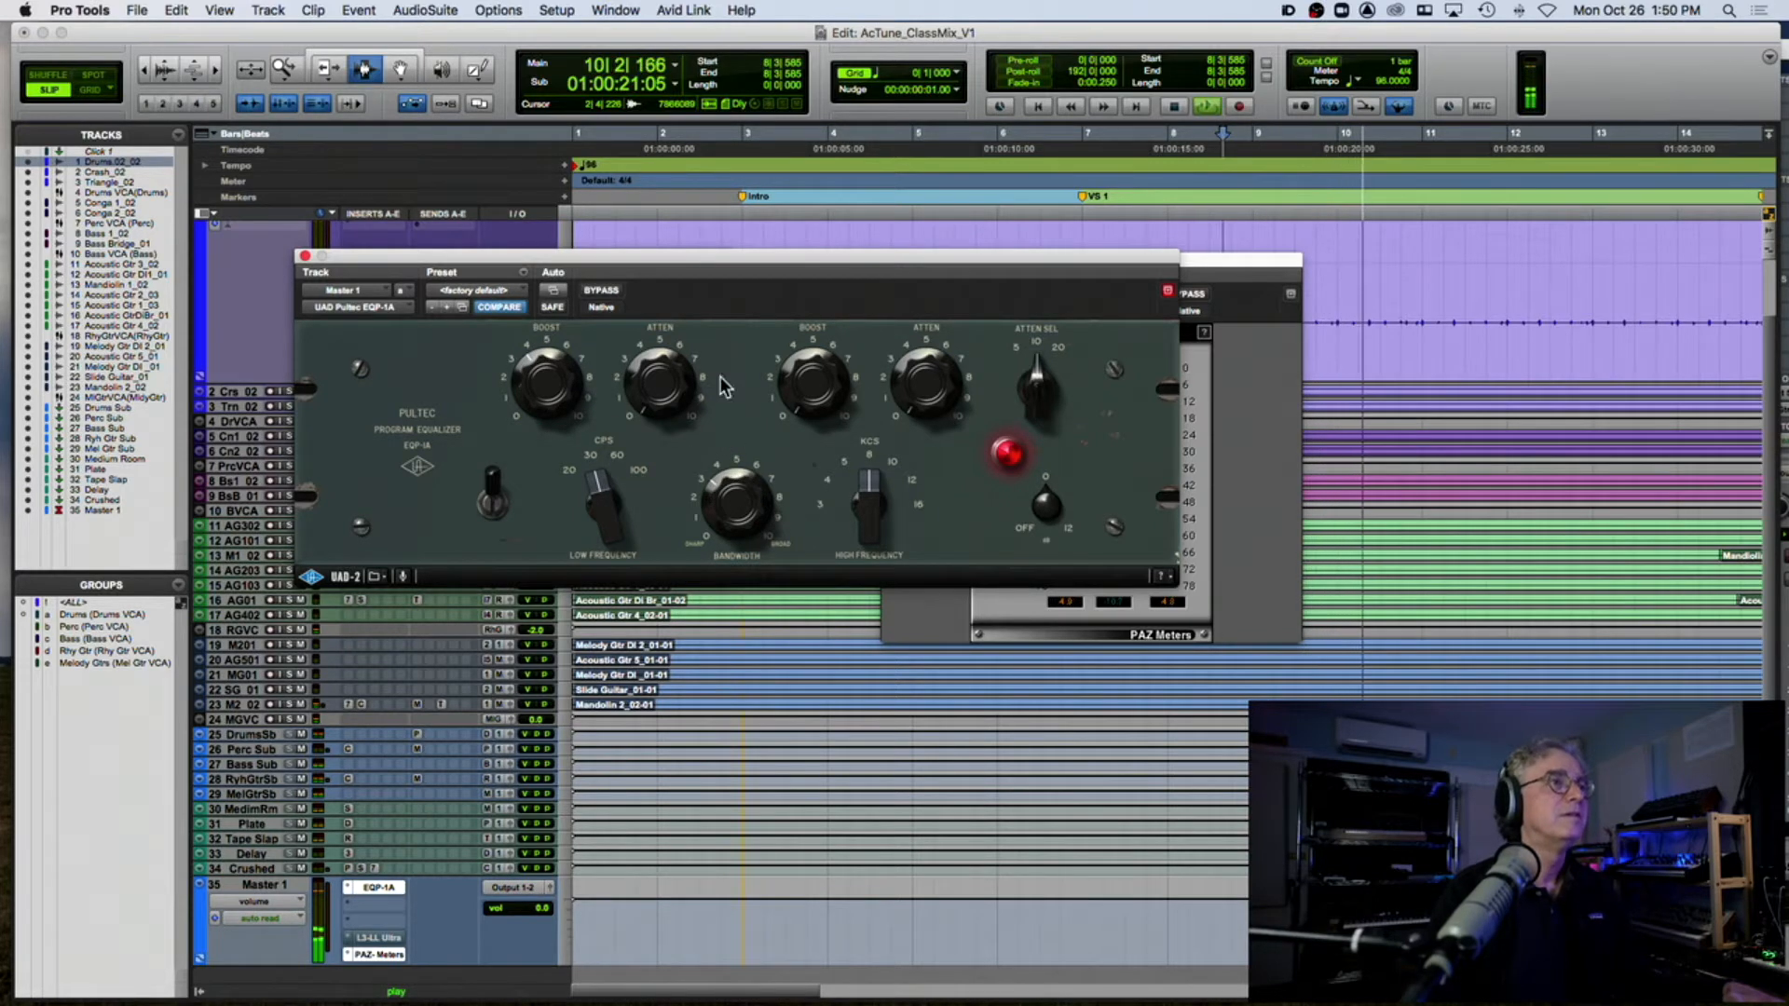
pyautogui.click(870, 475)
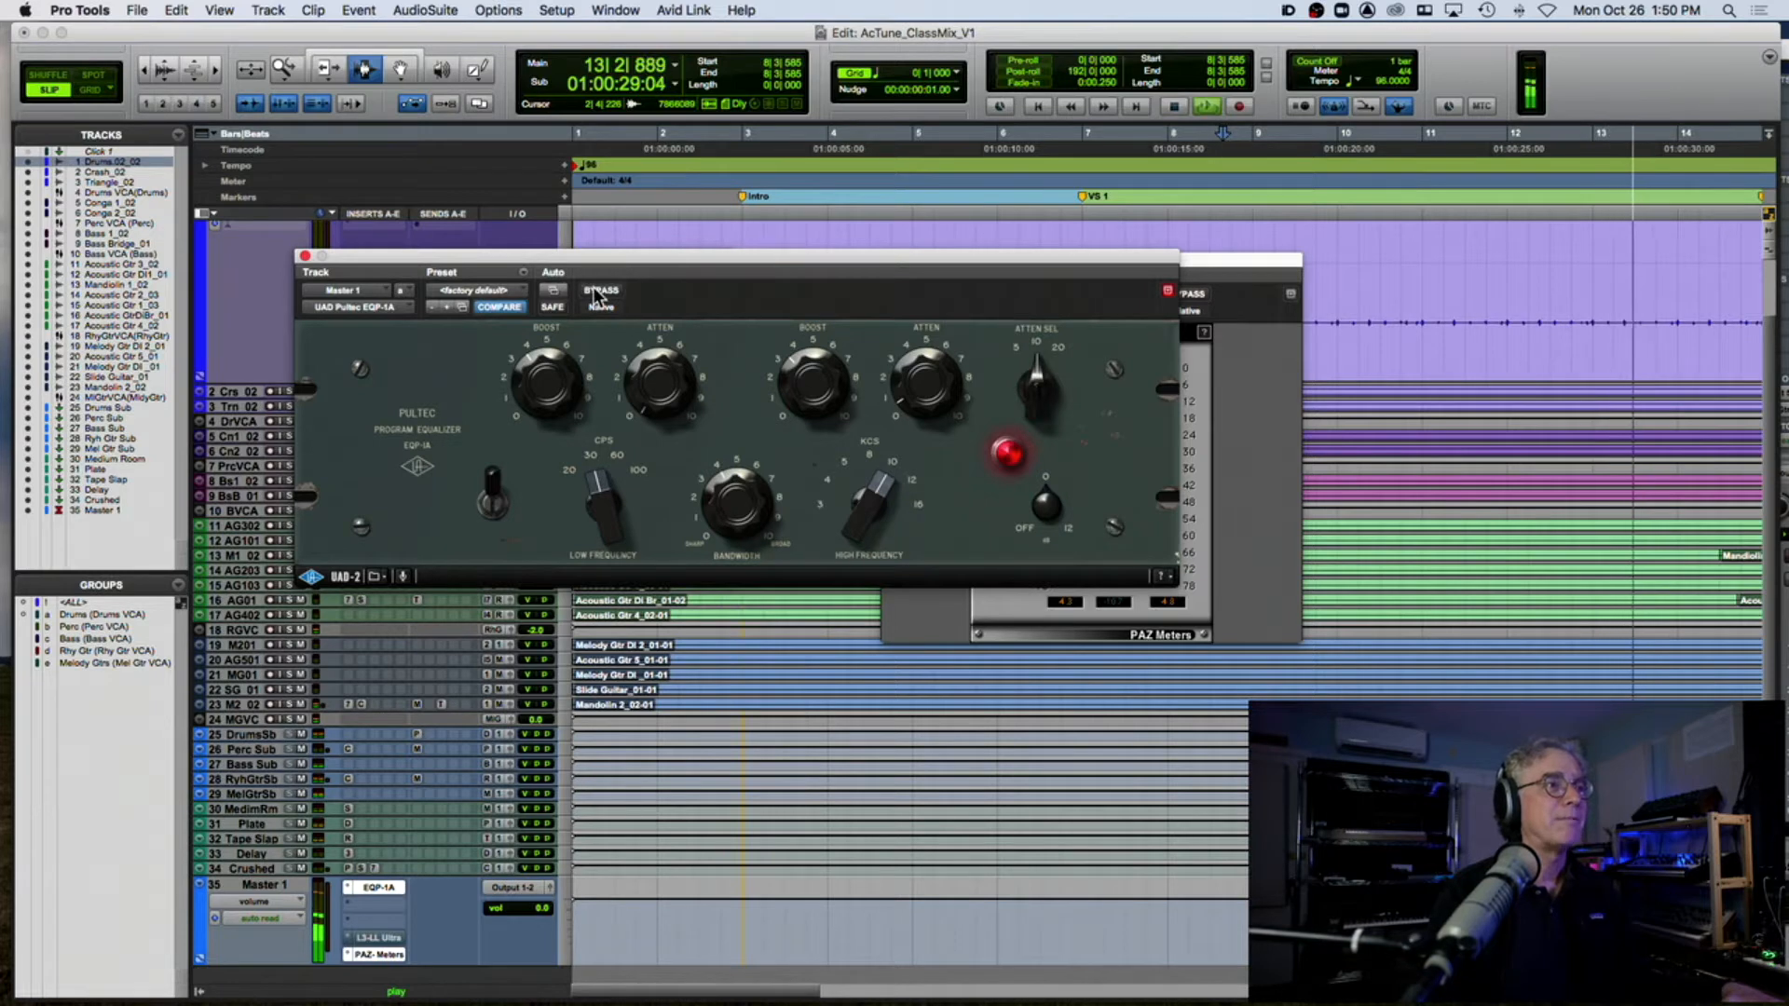
# Step: Replay the section, compare the Pultec bypassed and active, and audition its low-frequency selector at 60 and 30 CPS
pyautogui.press('space')
pyautogui.press('space')
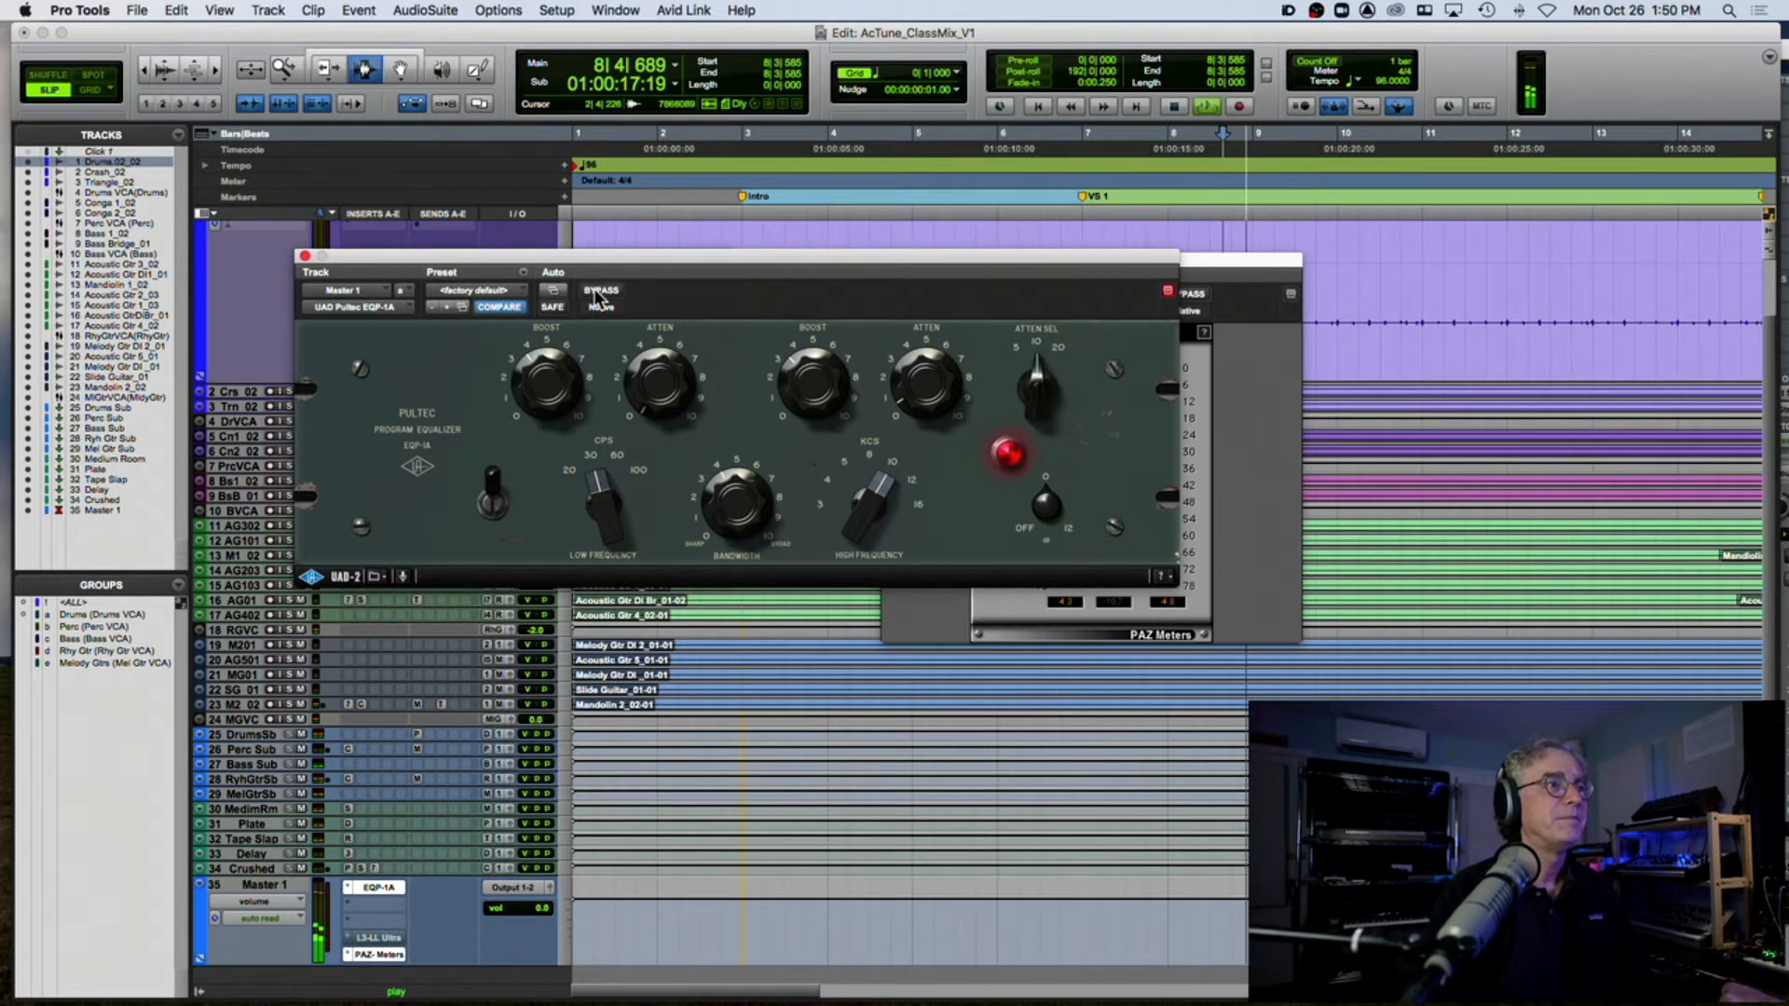
pyautogui.click(597, 294)
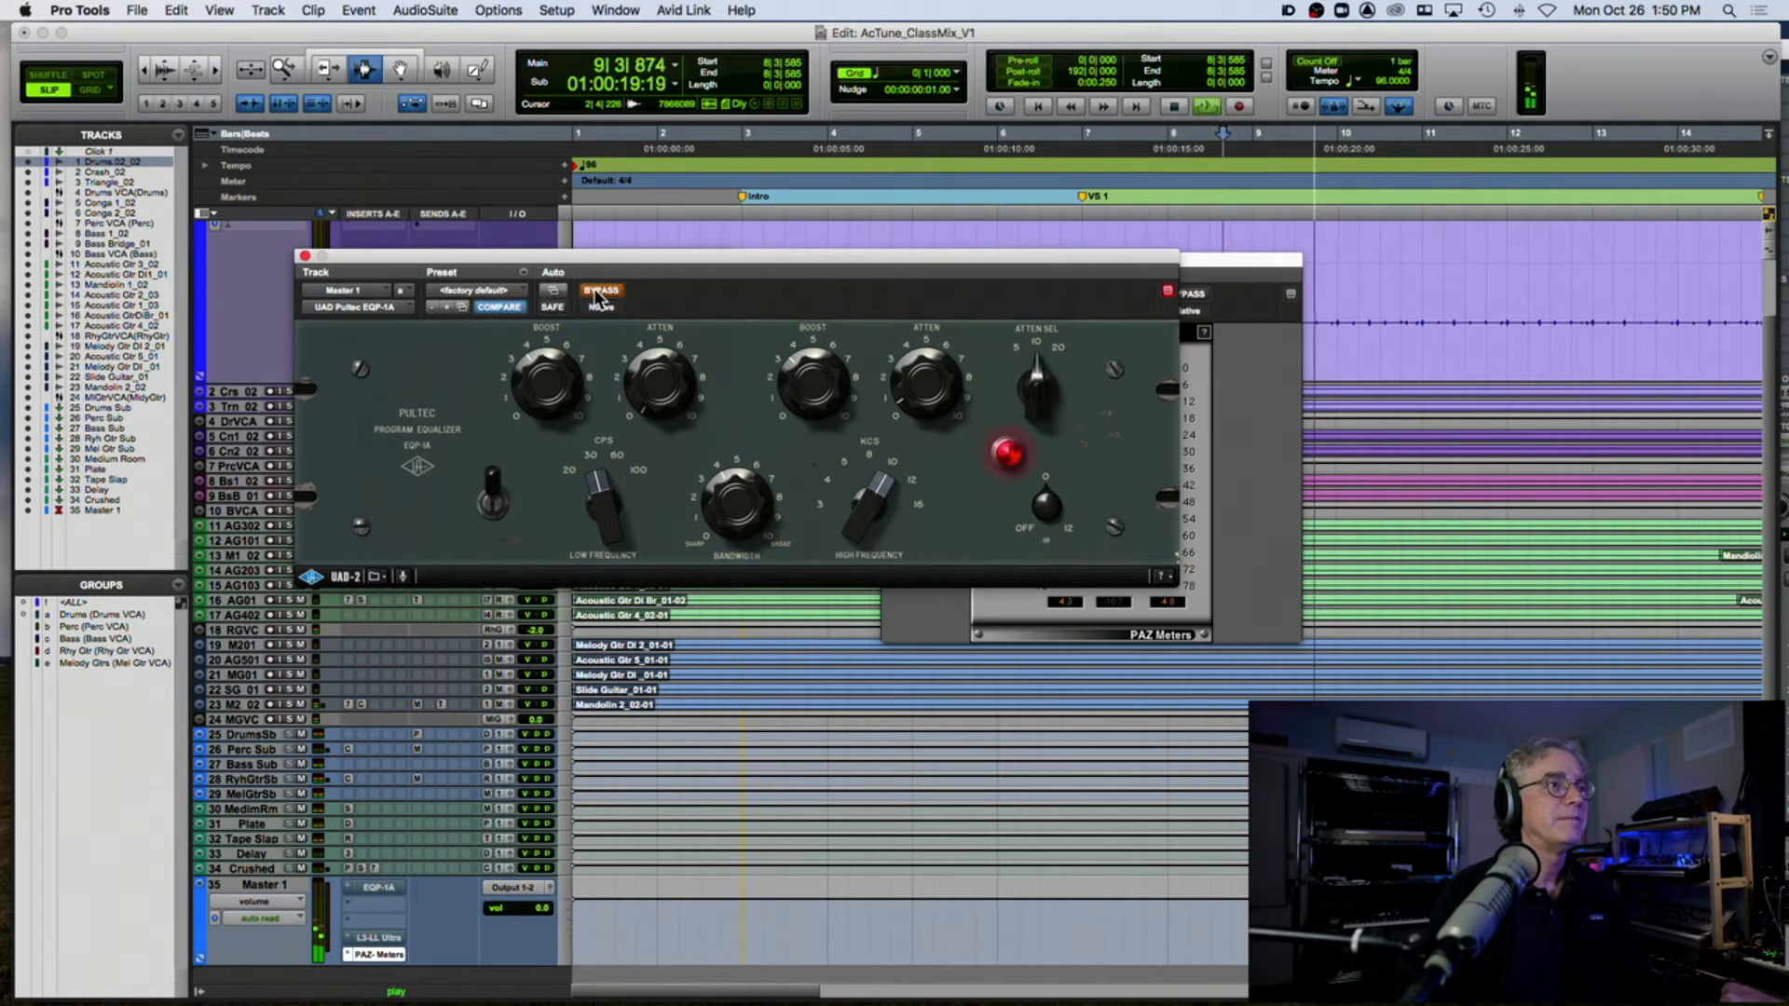
pyautogui.click(598, 294)
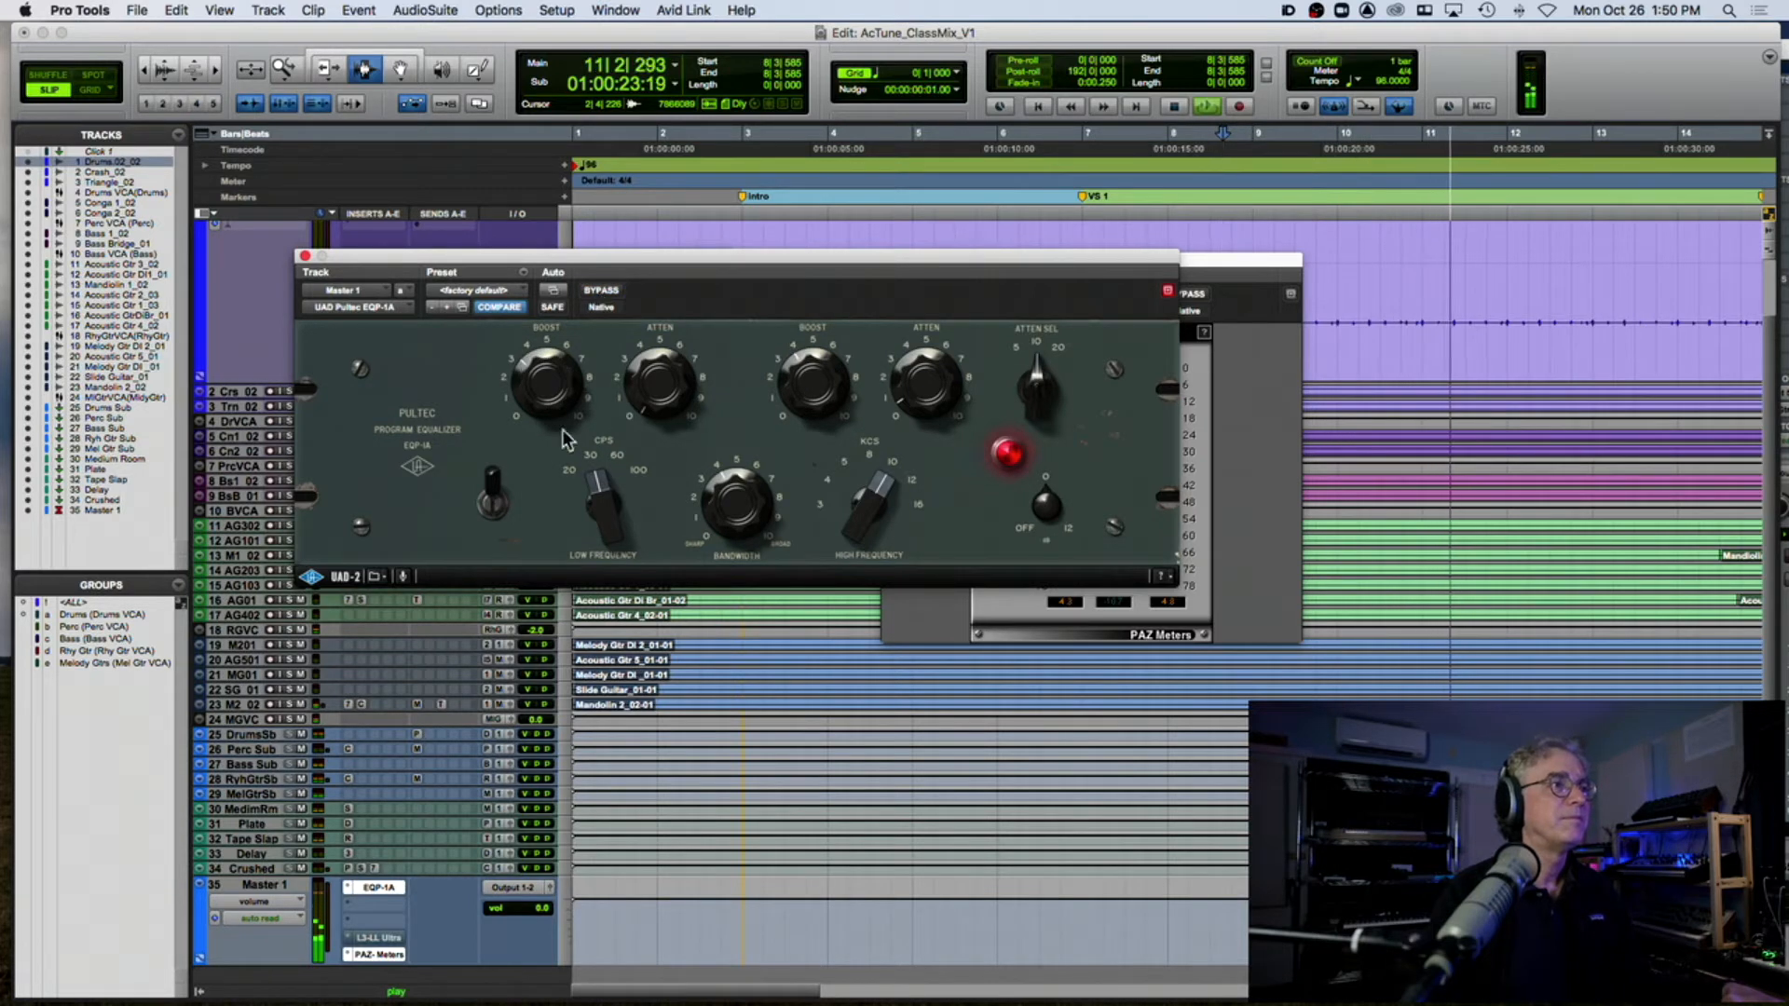
pyautogui.click(615, 451)
pyautogui.click(586, 445)
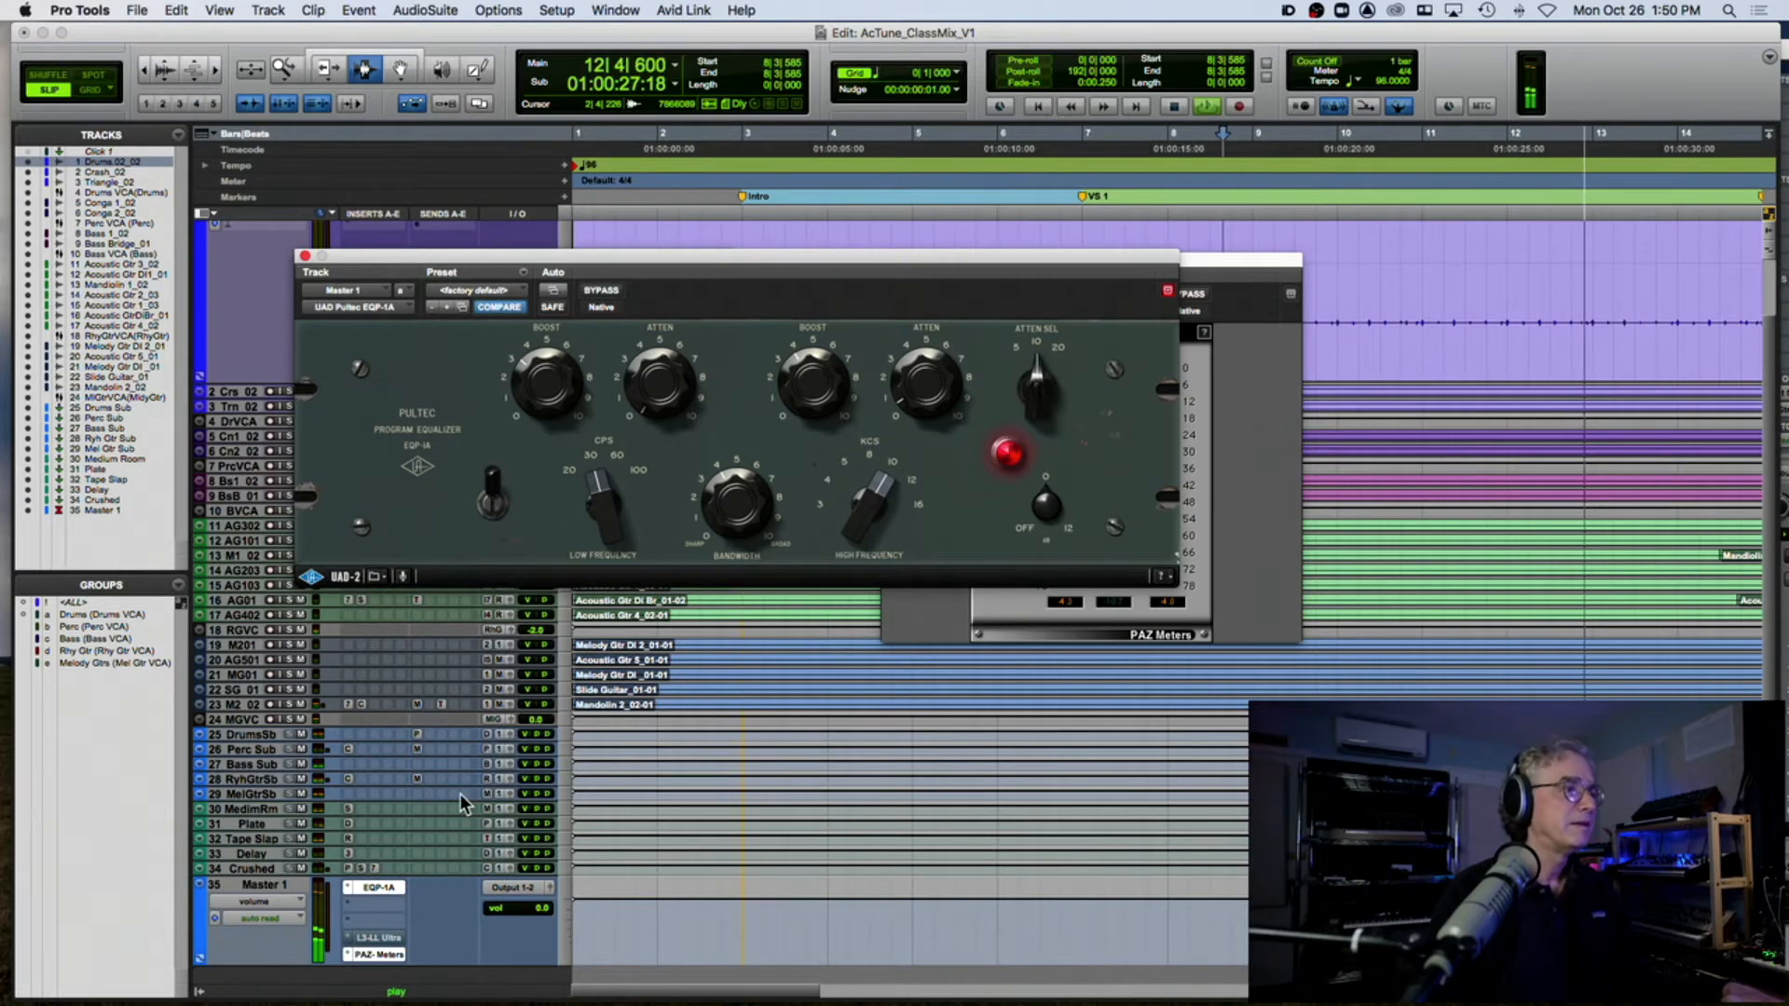
pyautogui.press('space')
# Step: Reactivate and open the master's L3-LL Ultra, raise its threshold during playback, and check the level on the PAZ Meters
pyautogui.scroll(-3, 378, 937)
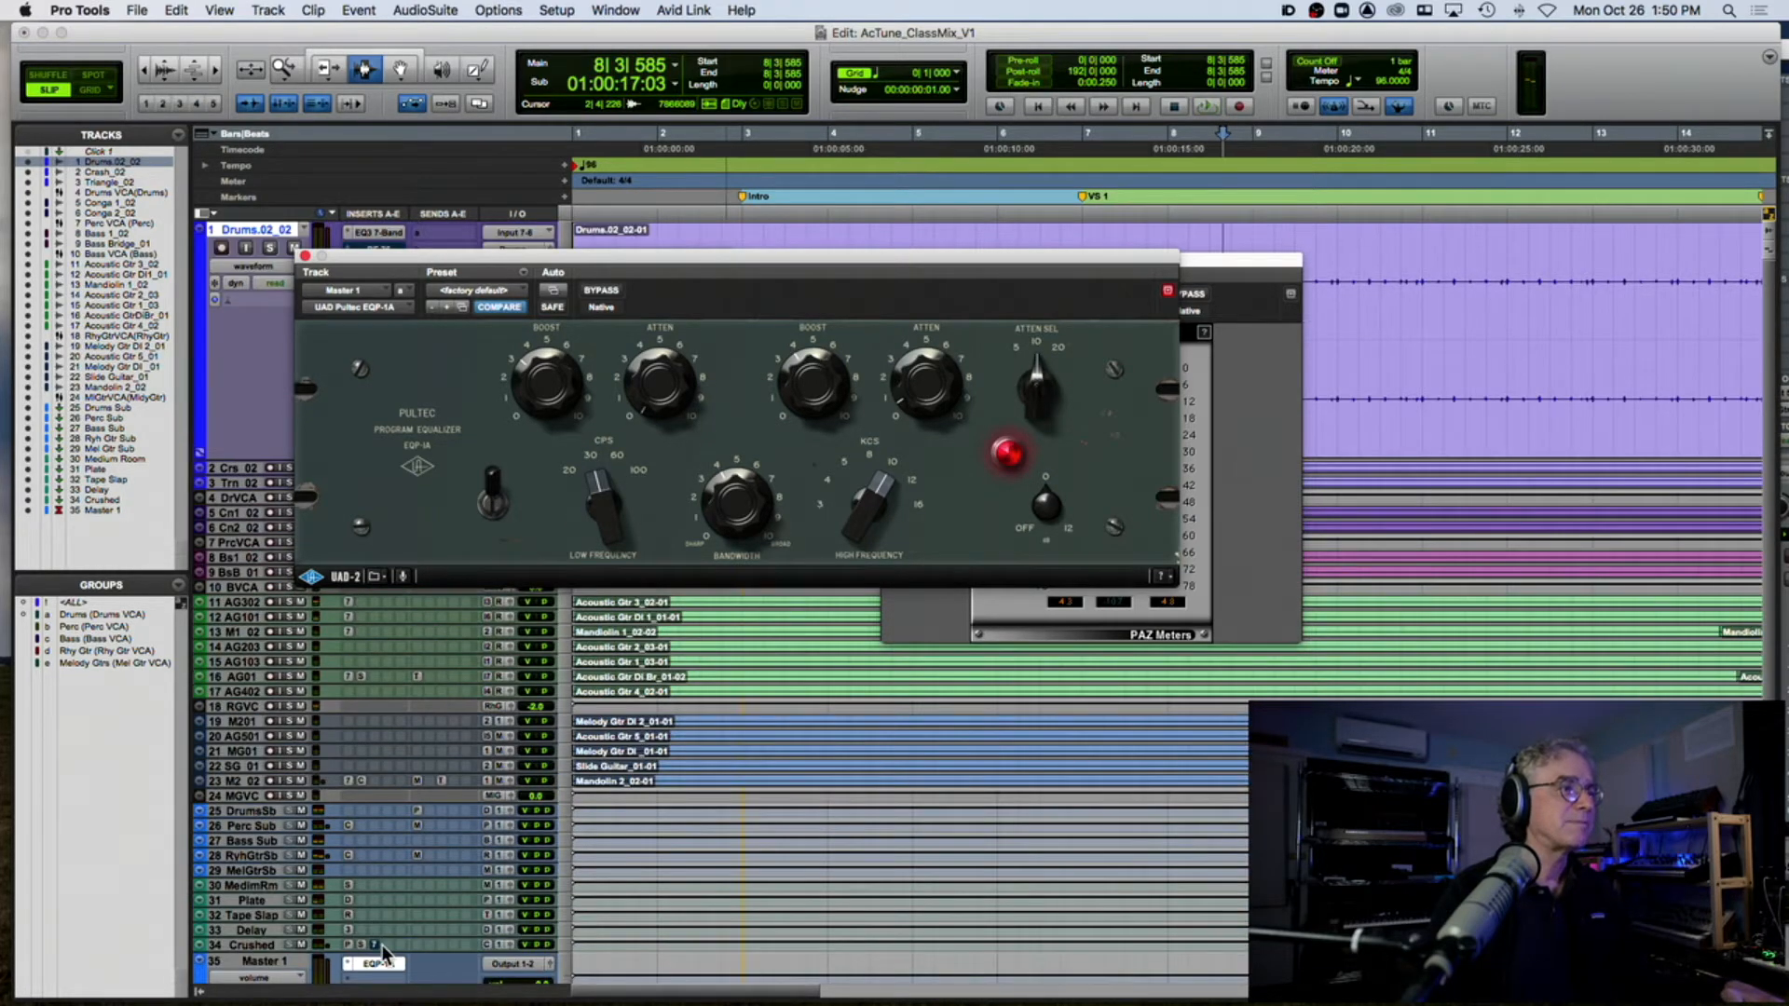
pyautogui.keyDown('ctrl'); pyautogui.keyDown('super'); pyautogui.click(403, 862); pyautogui.keyUp('super'); pyautogui.keyUp('ctrl')
pyautogui.press('space')
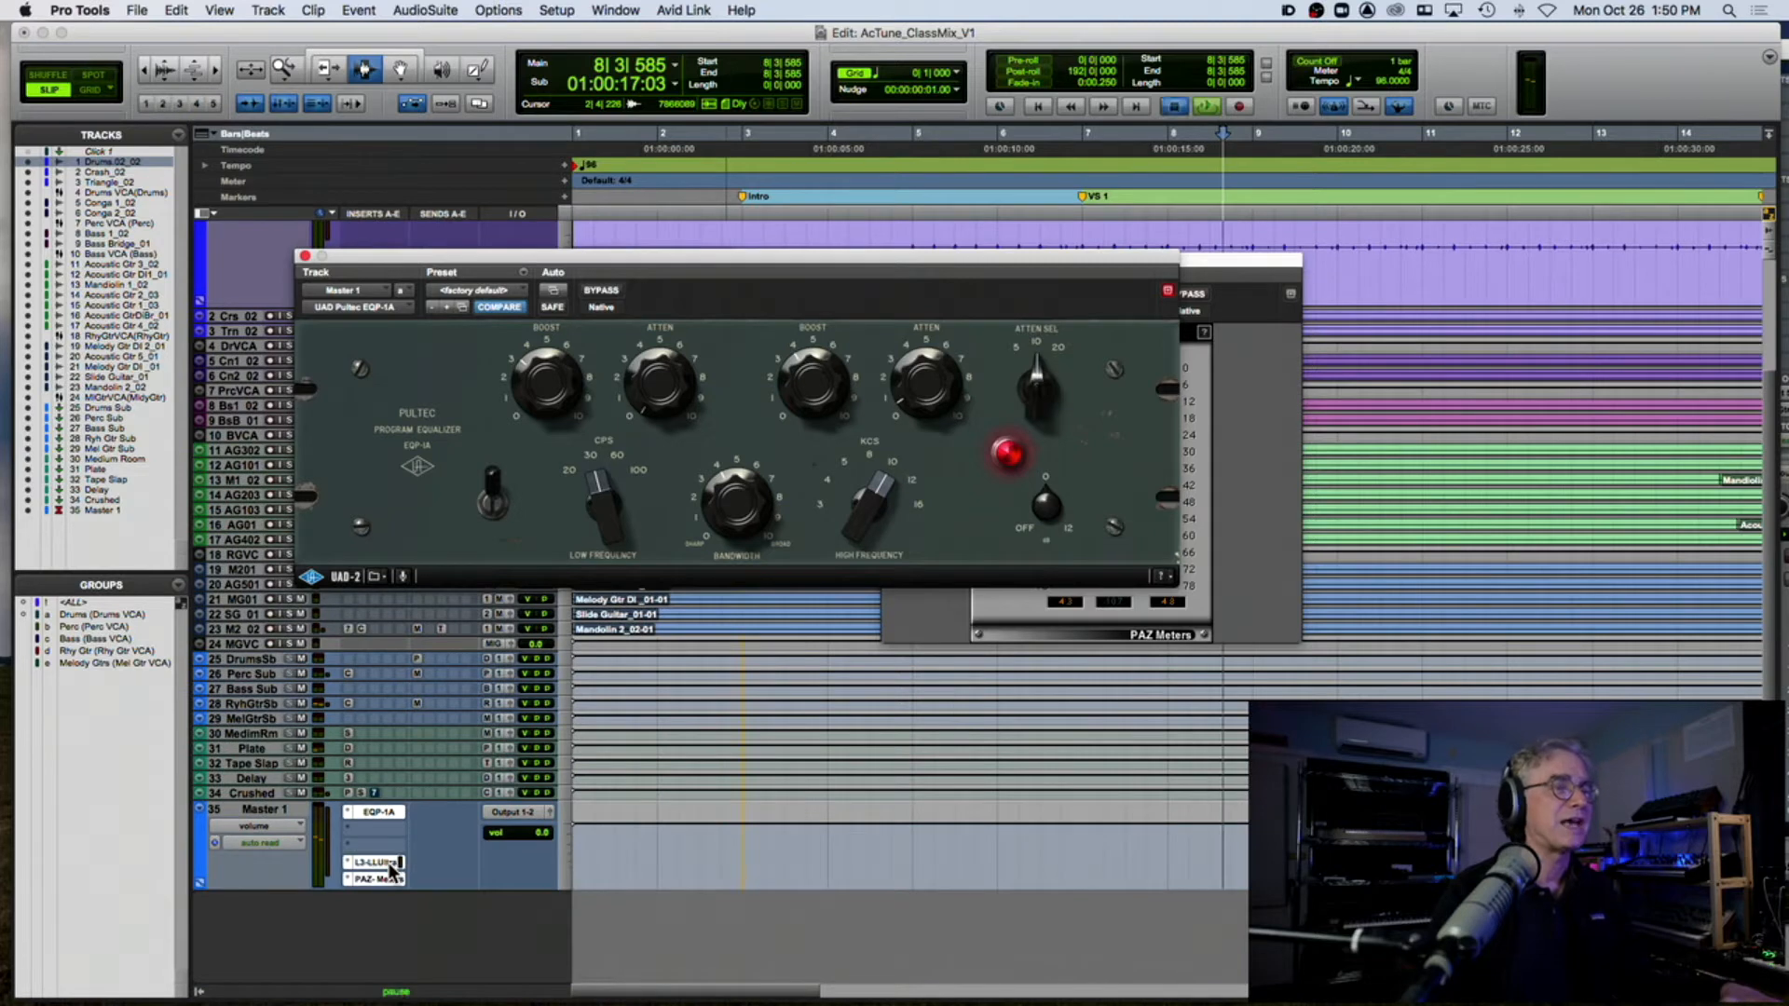
pyautogui.click(378, 862)
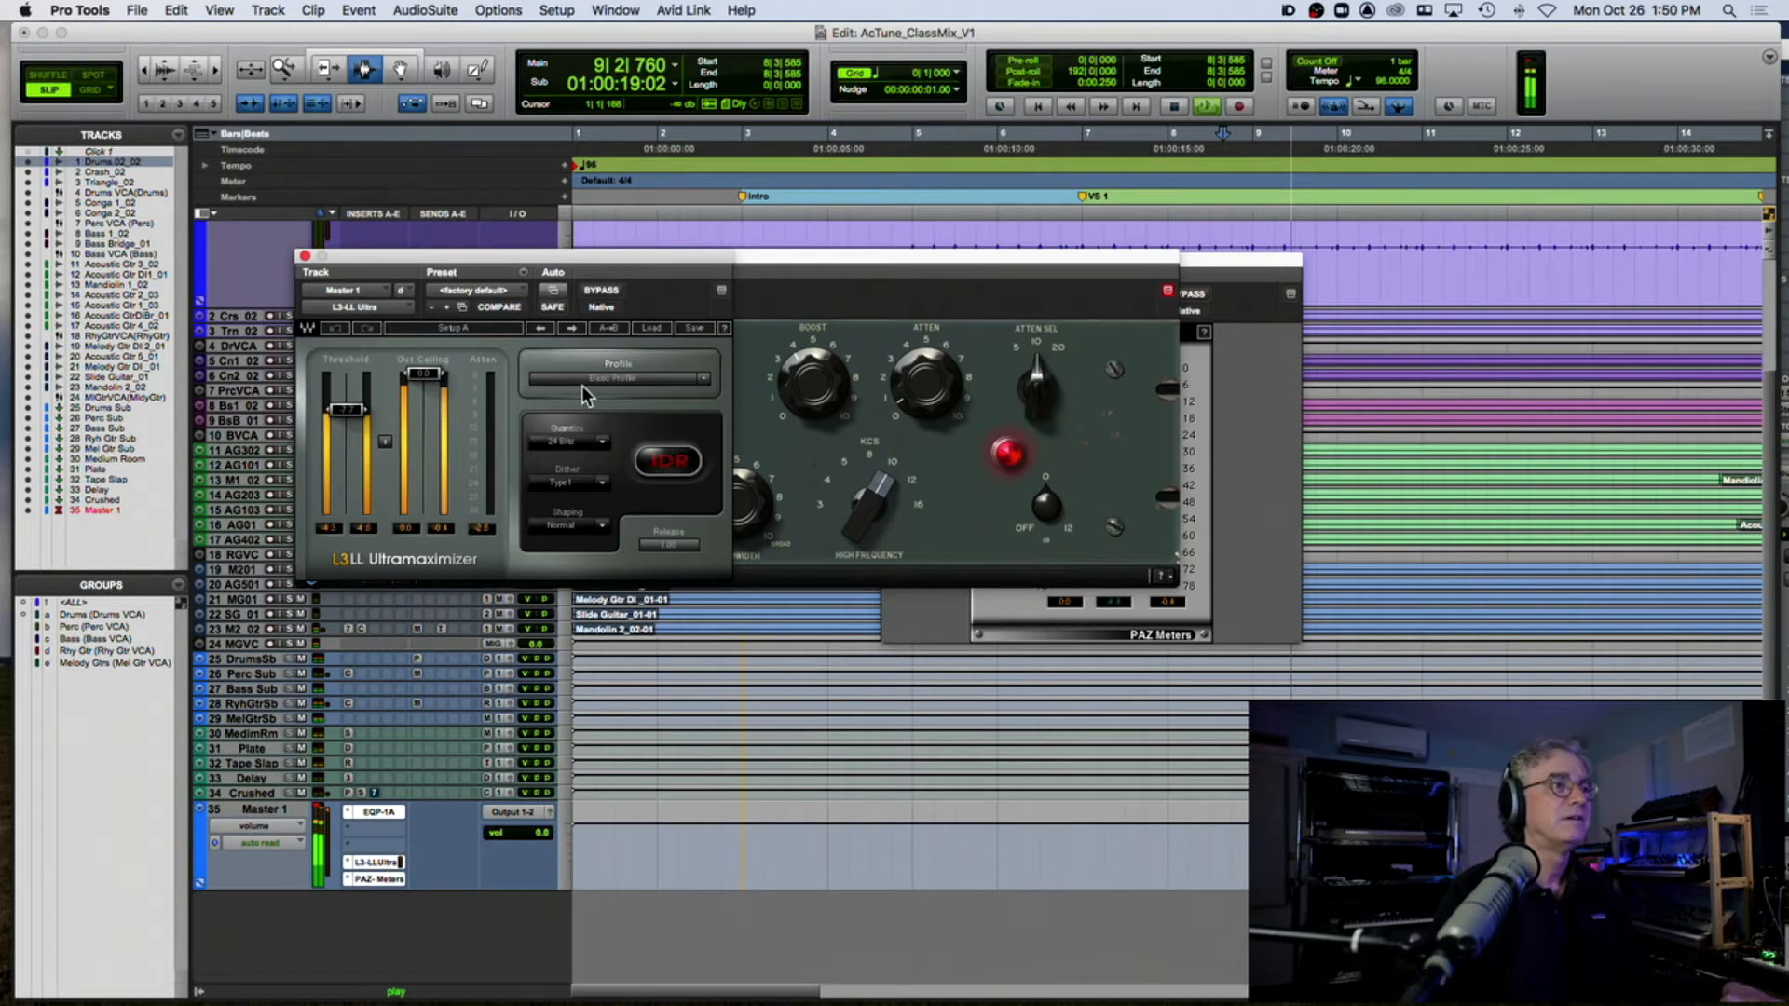
pyautogui.moveTo(347, 410); pyautogui.dragTo(353, 393)
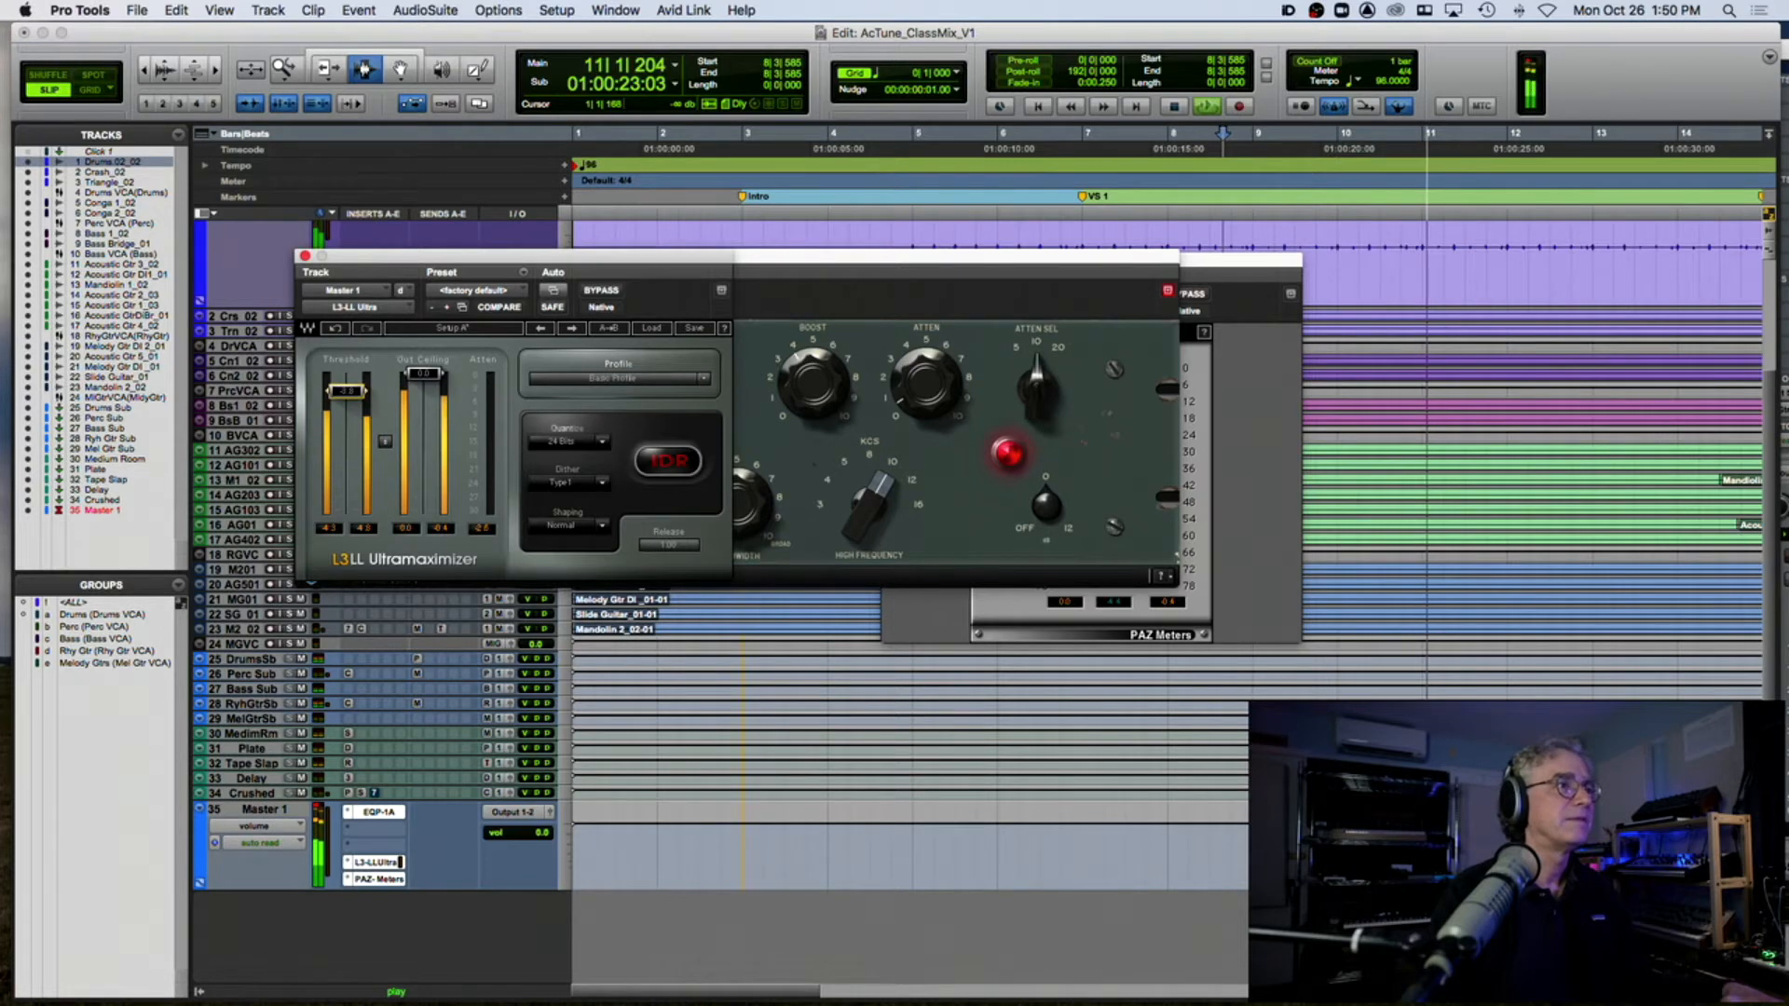
pyautogui.click(1212, 258)
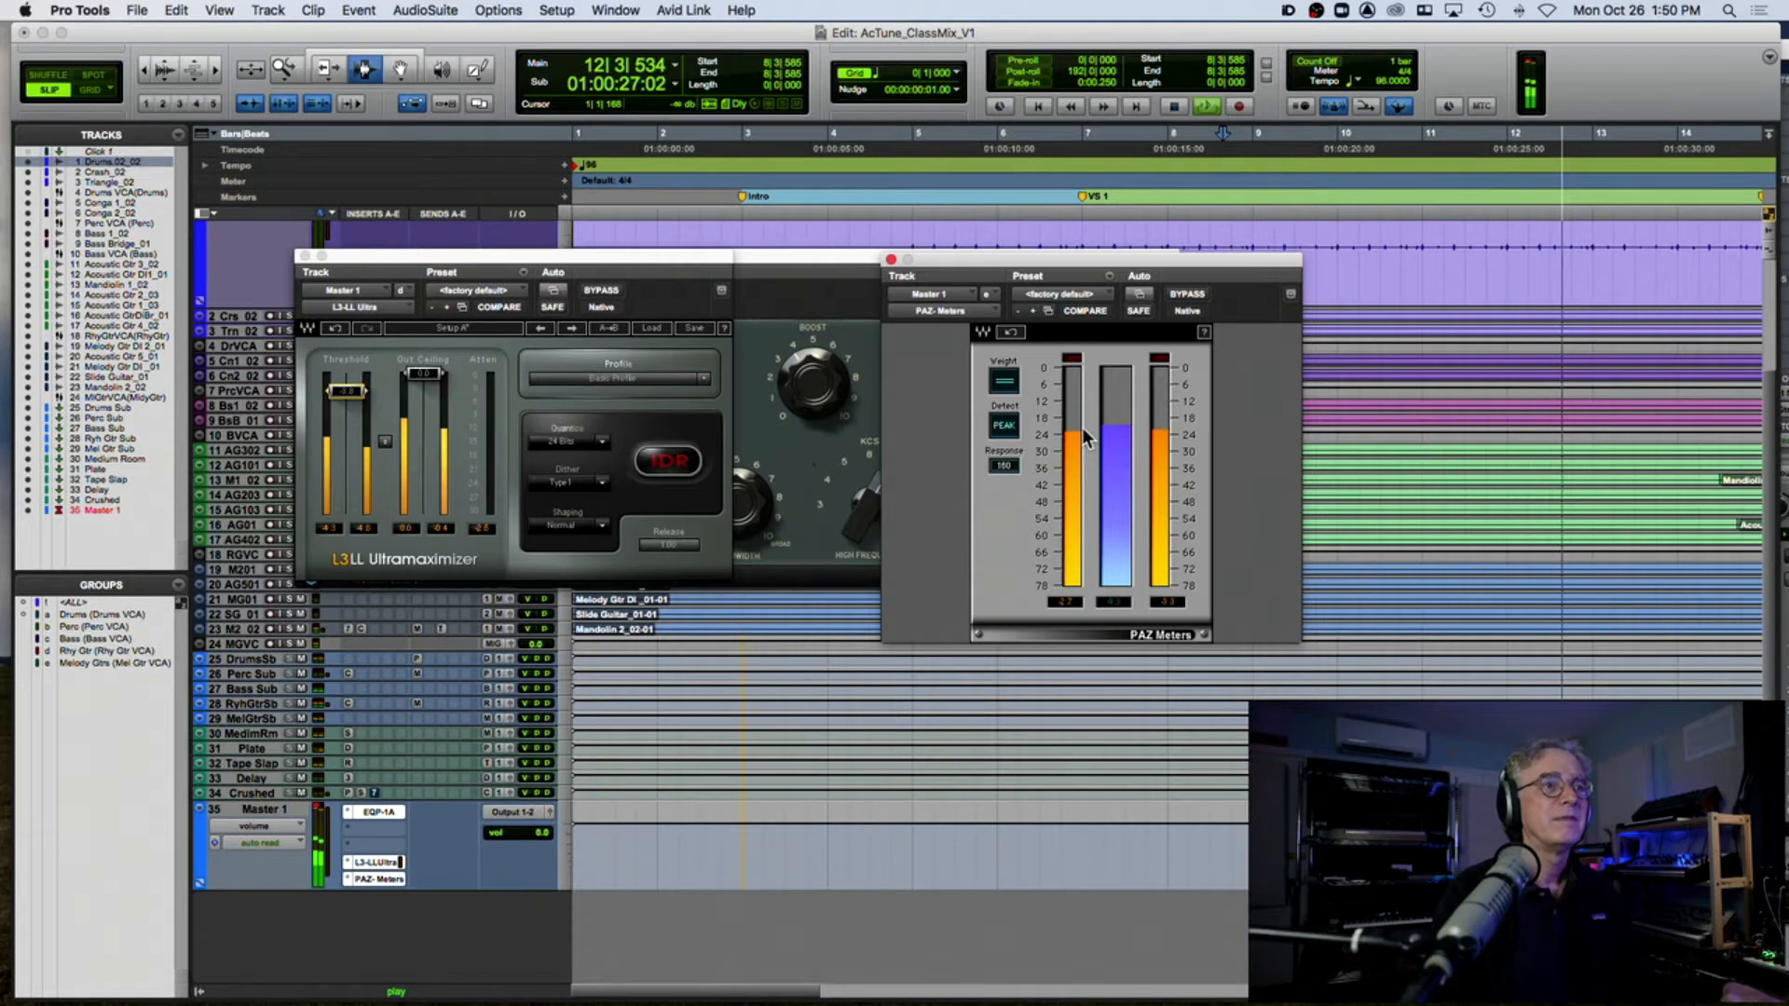
pyautogui.press('space')
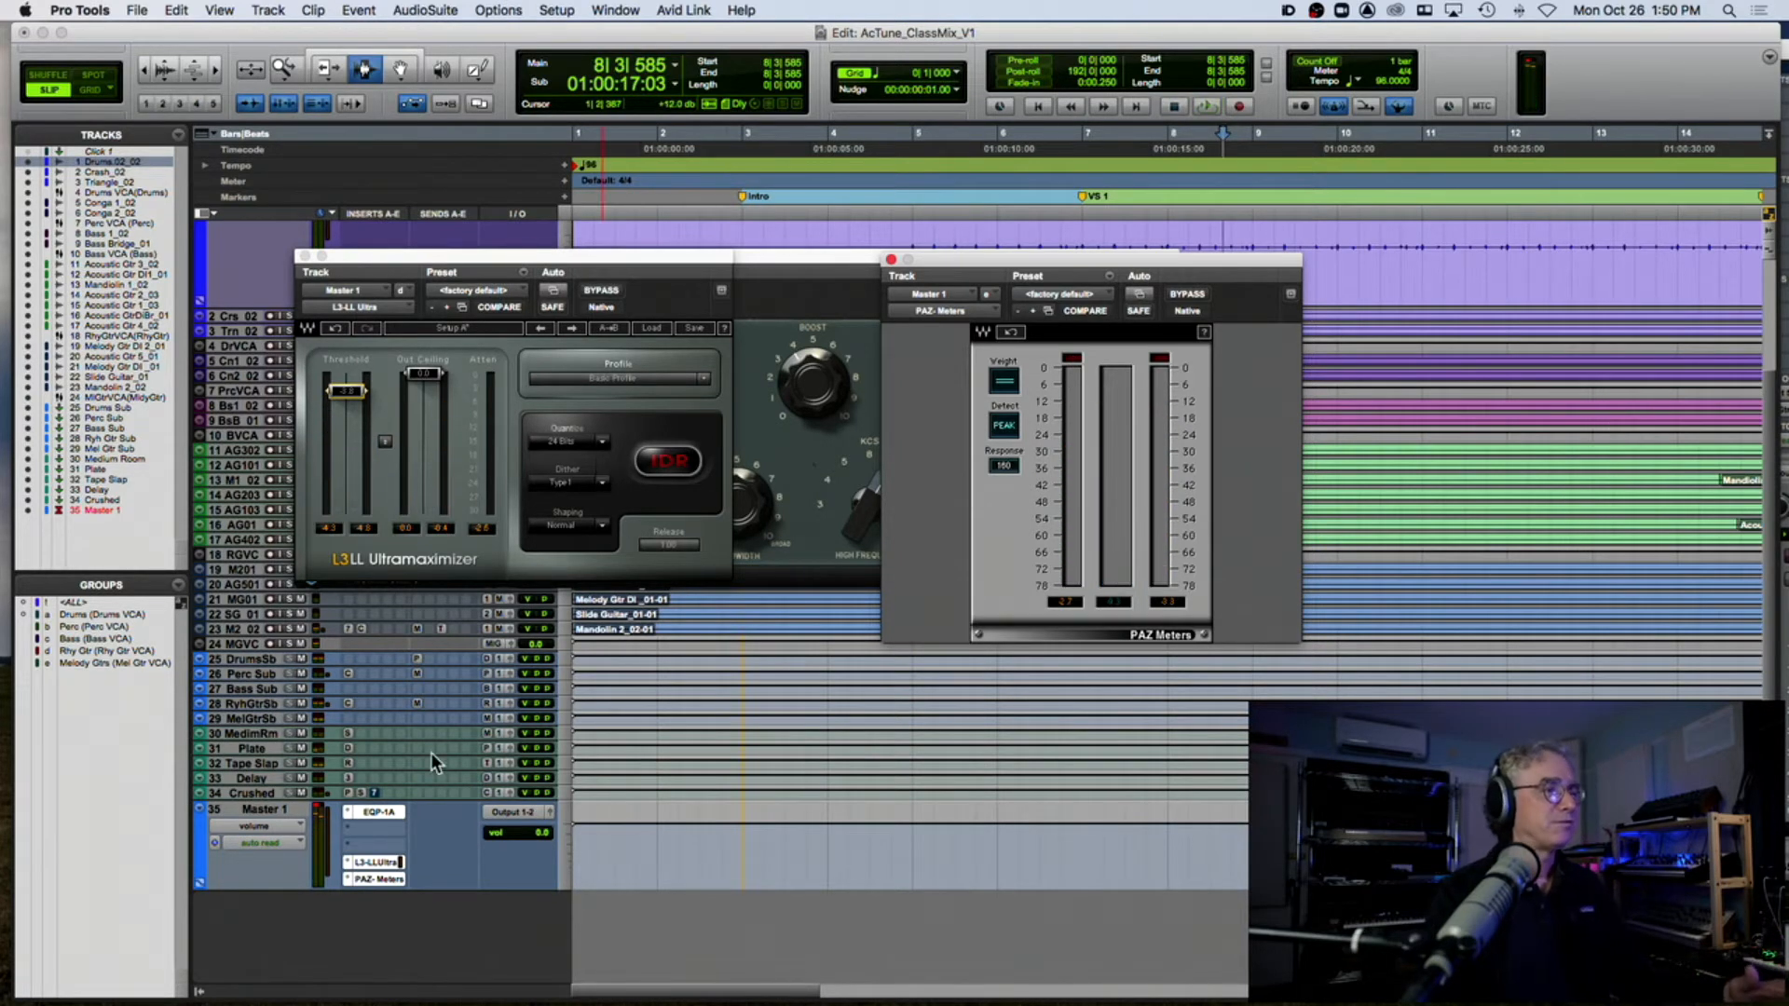
# Step: Clear the master track's clip indicator, bypass both its EQP-1A and L3-LL Ultra, and play the mix to compare levels
pyautogui.click(317, 808)
pyautogui.click(379, 813)
pyautogui.keyDown('super'); pyautogui.click(375, 863); pyautogui.keyUp('super')
pyautogui.press('space')
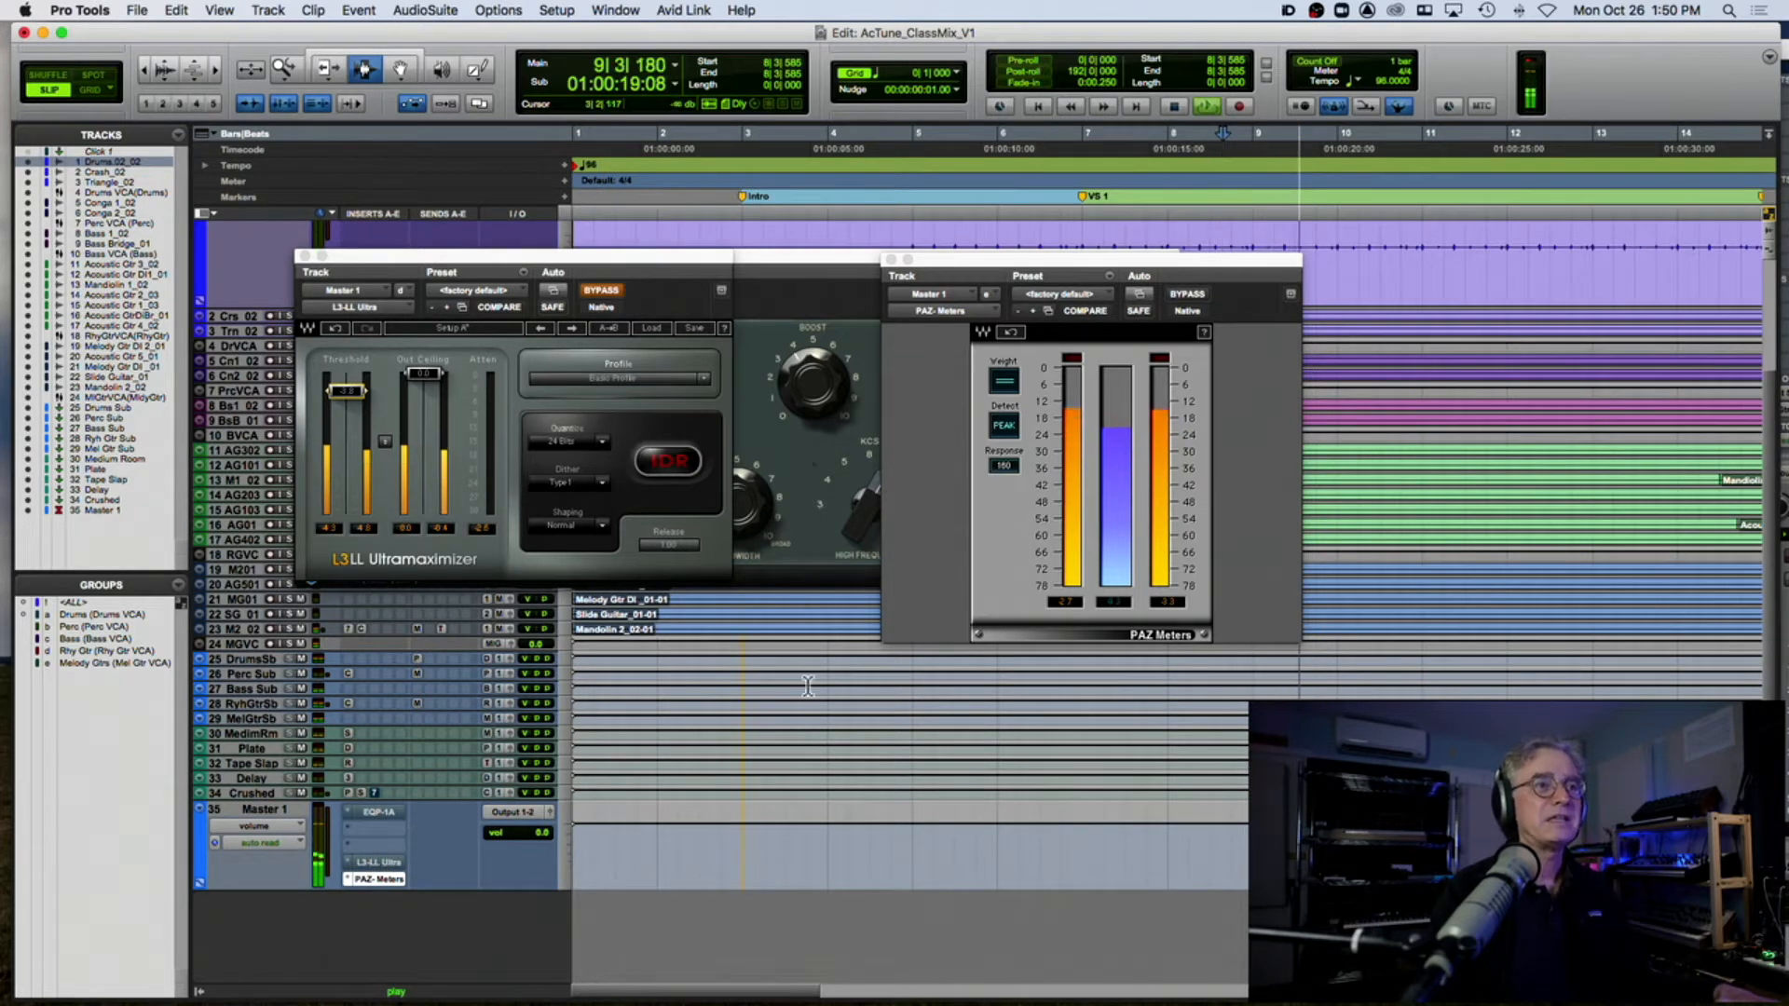
pyautogui.press('space')
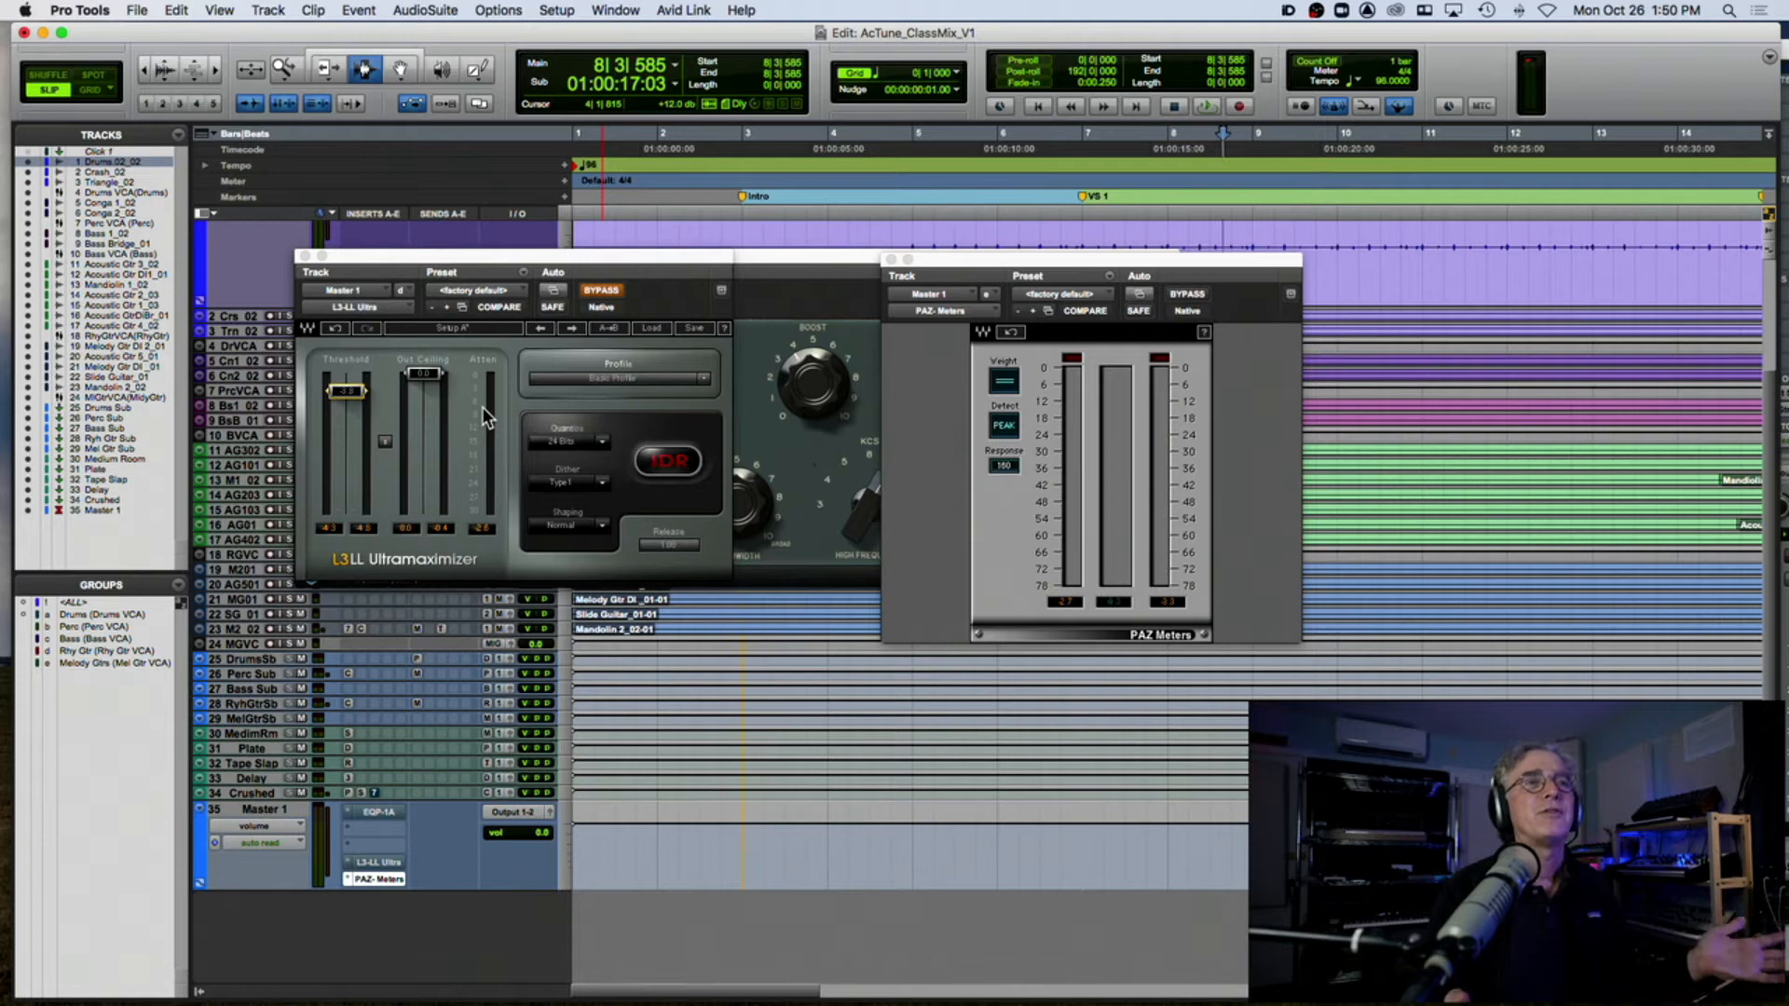
# Step: Close the L3-LL Ultra, Pultec EQP-1A, and PAZ Meters windows
pyautogui.click(304, 256)
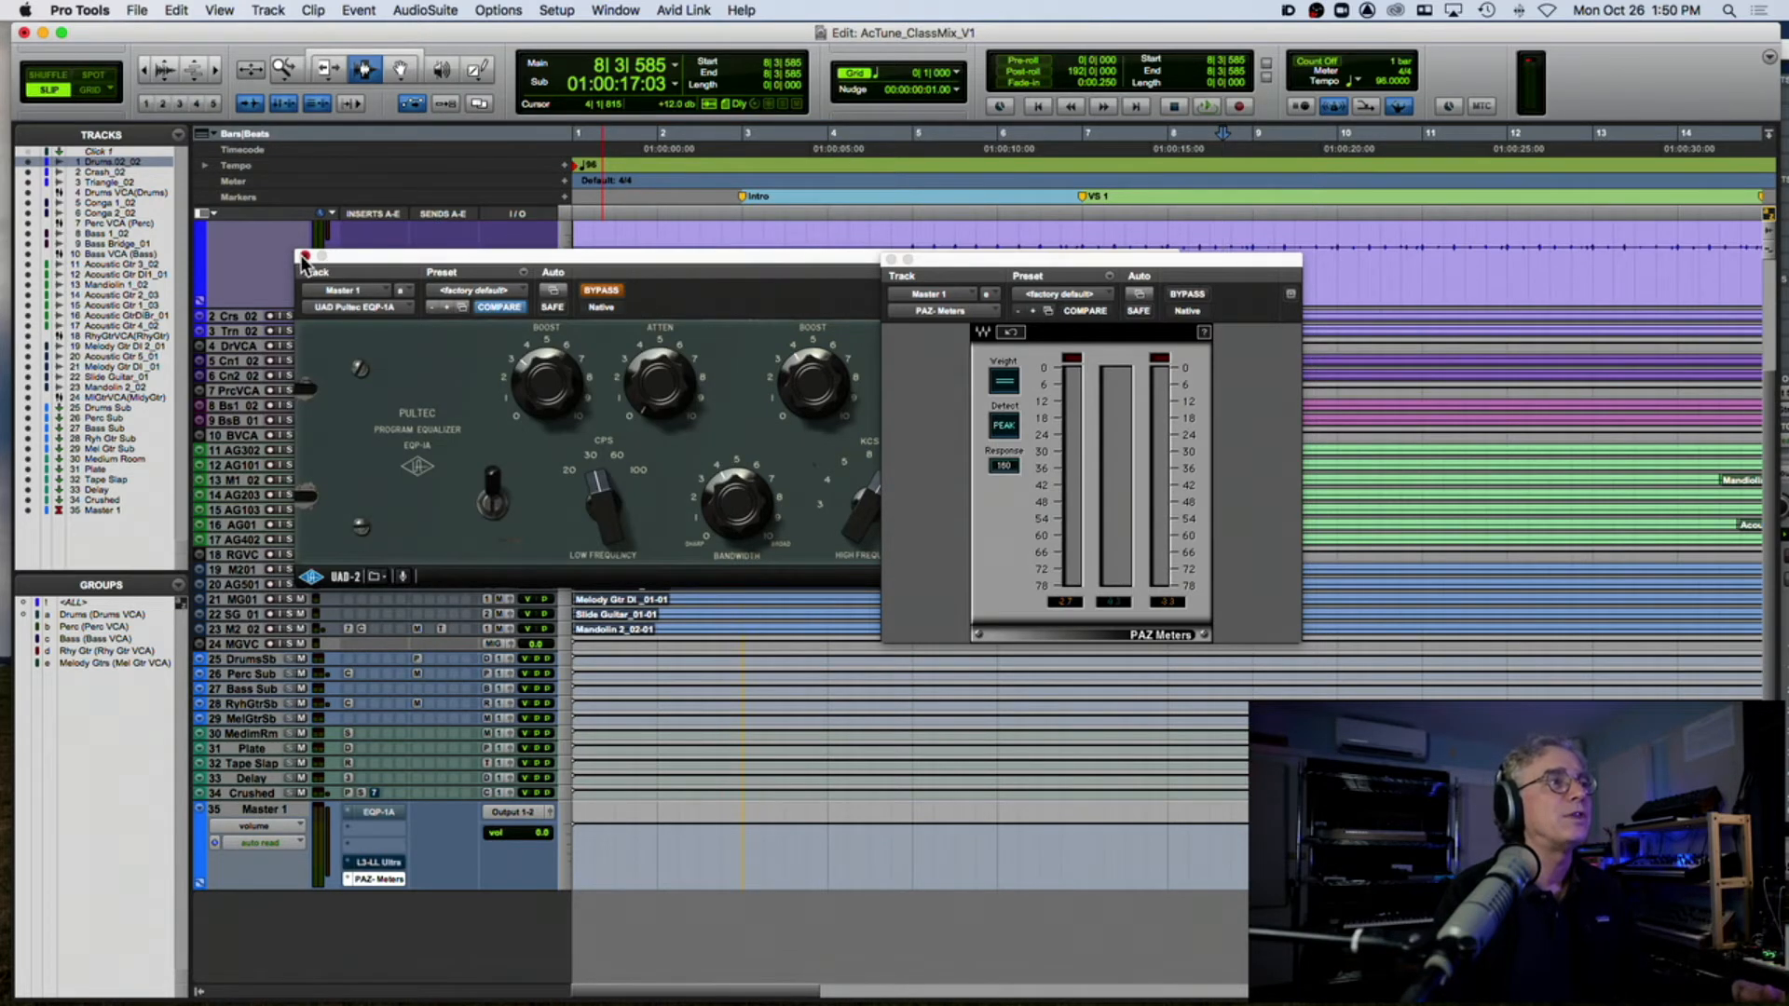
pyautogui.click(304, 255)
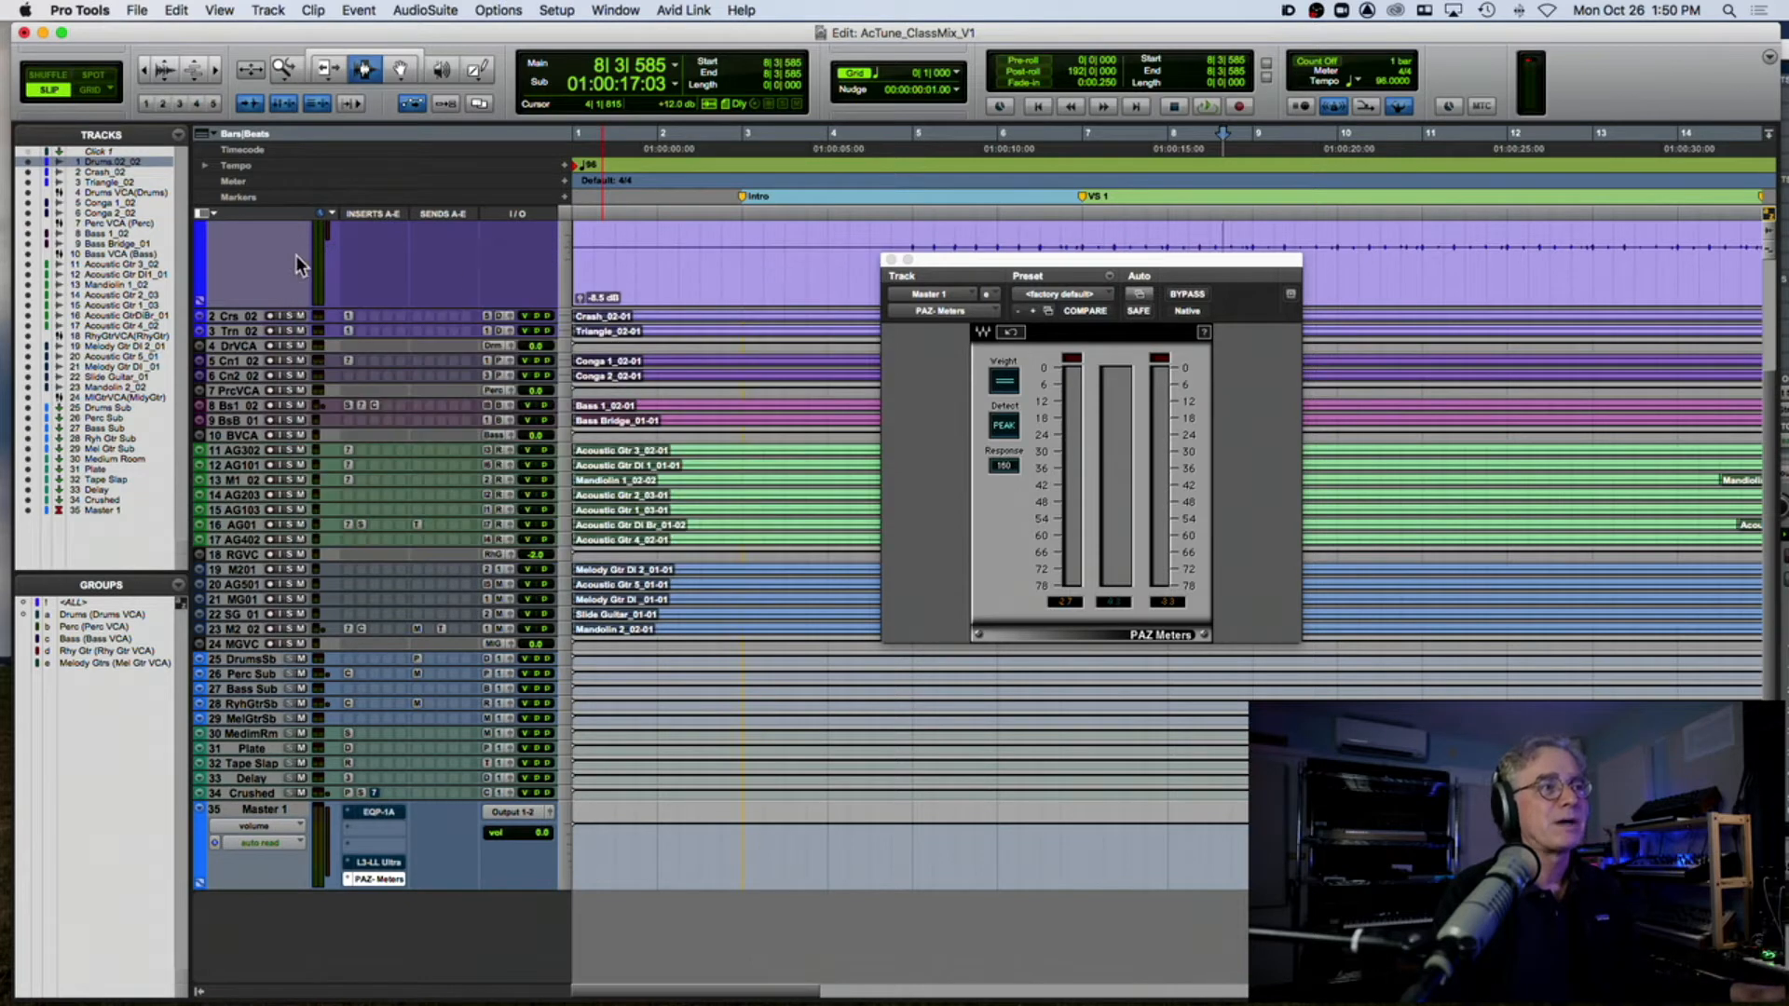
pyautogui.click(889, 263)
# Step: Enlarge the Drums.02_02 track, switch to Grid mode, and separate bars 12 to 15 into their own clip
pyautogui.click(815, 272)
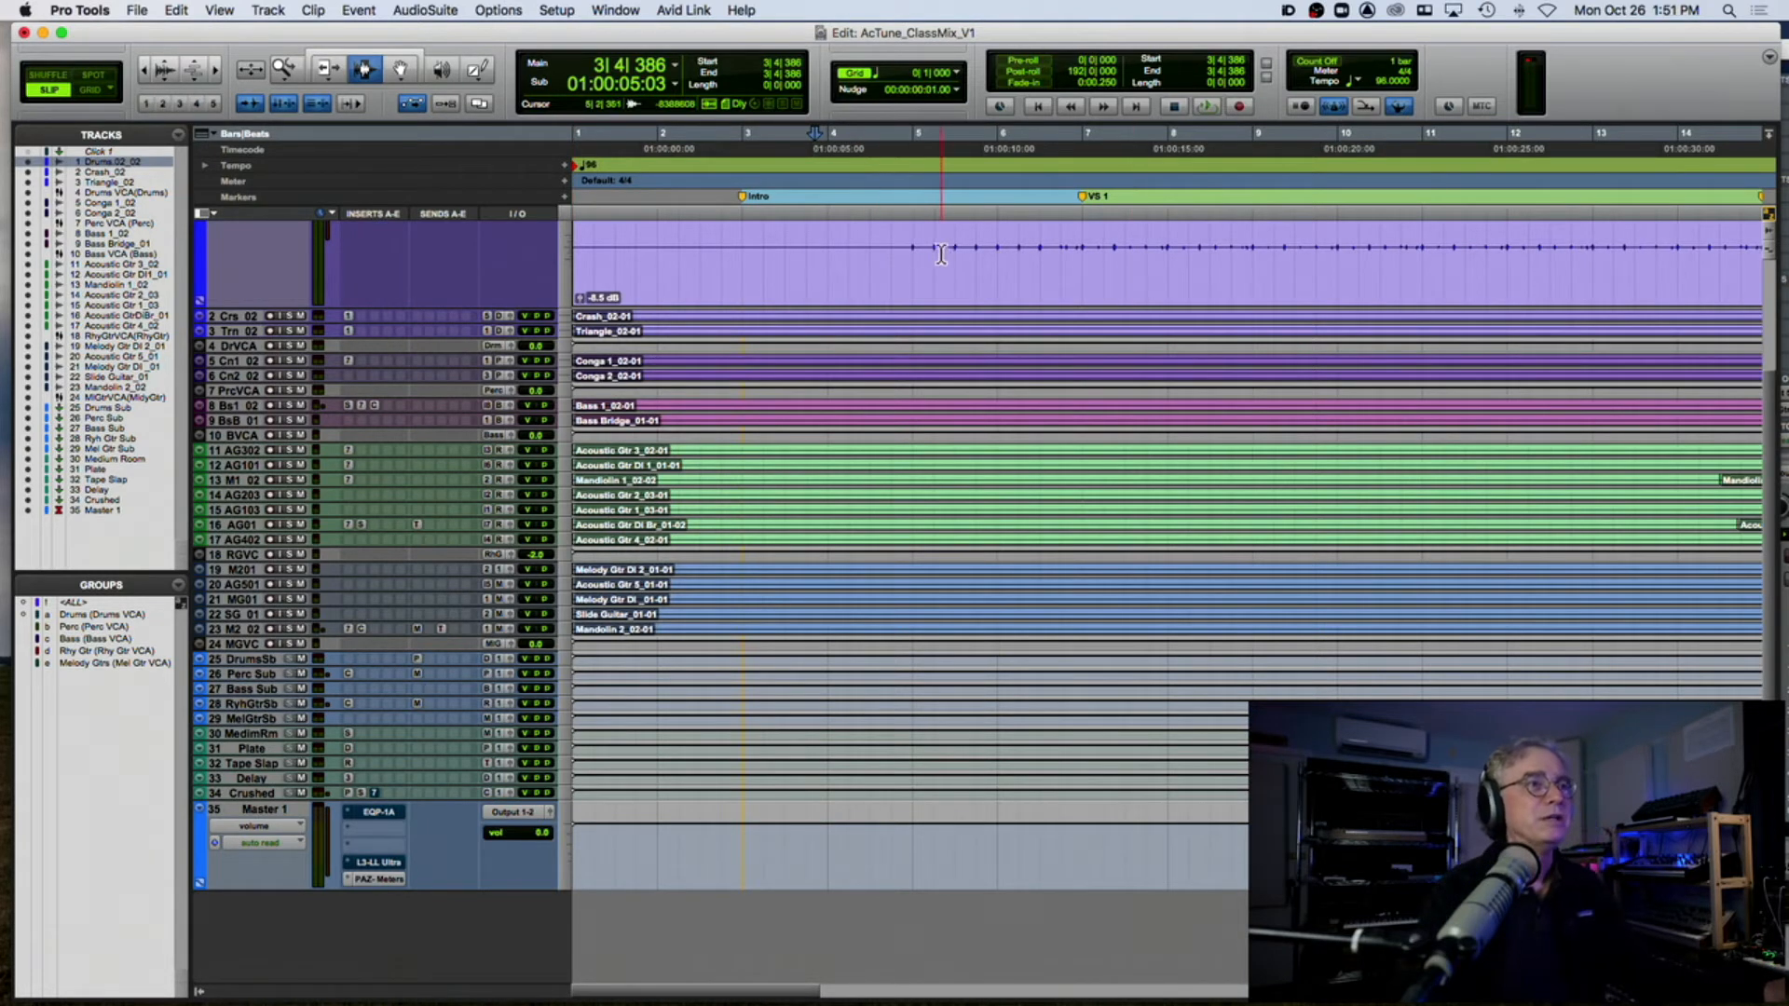
pyautogui.moveTo(432, 308); pyautogui.dragTo(431, 573)
pyautogui.hscroll(5, 1178, 372)
pyautogui.moveTo(1156, 344); pyautogui.dragTo(1257, 346)
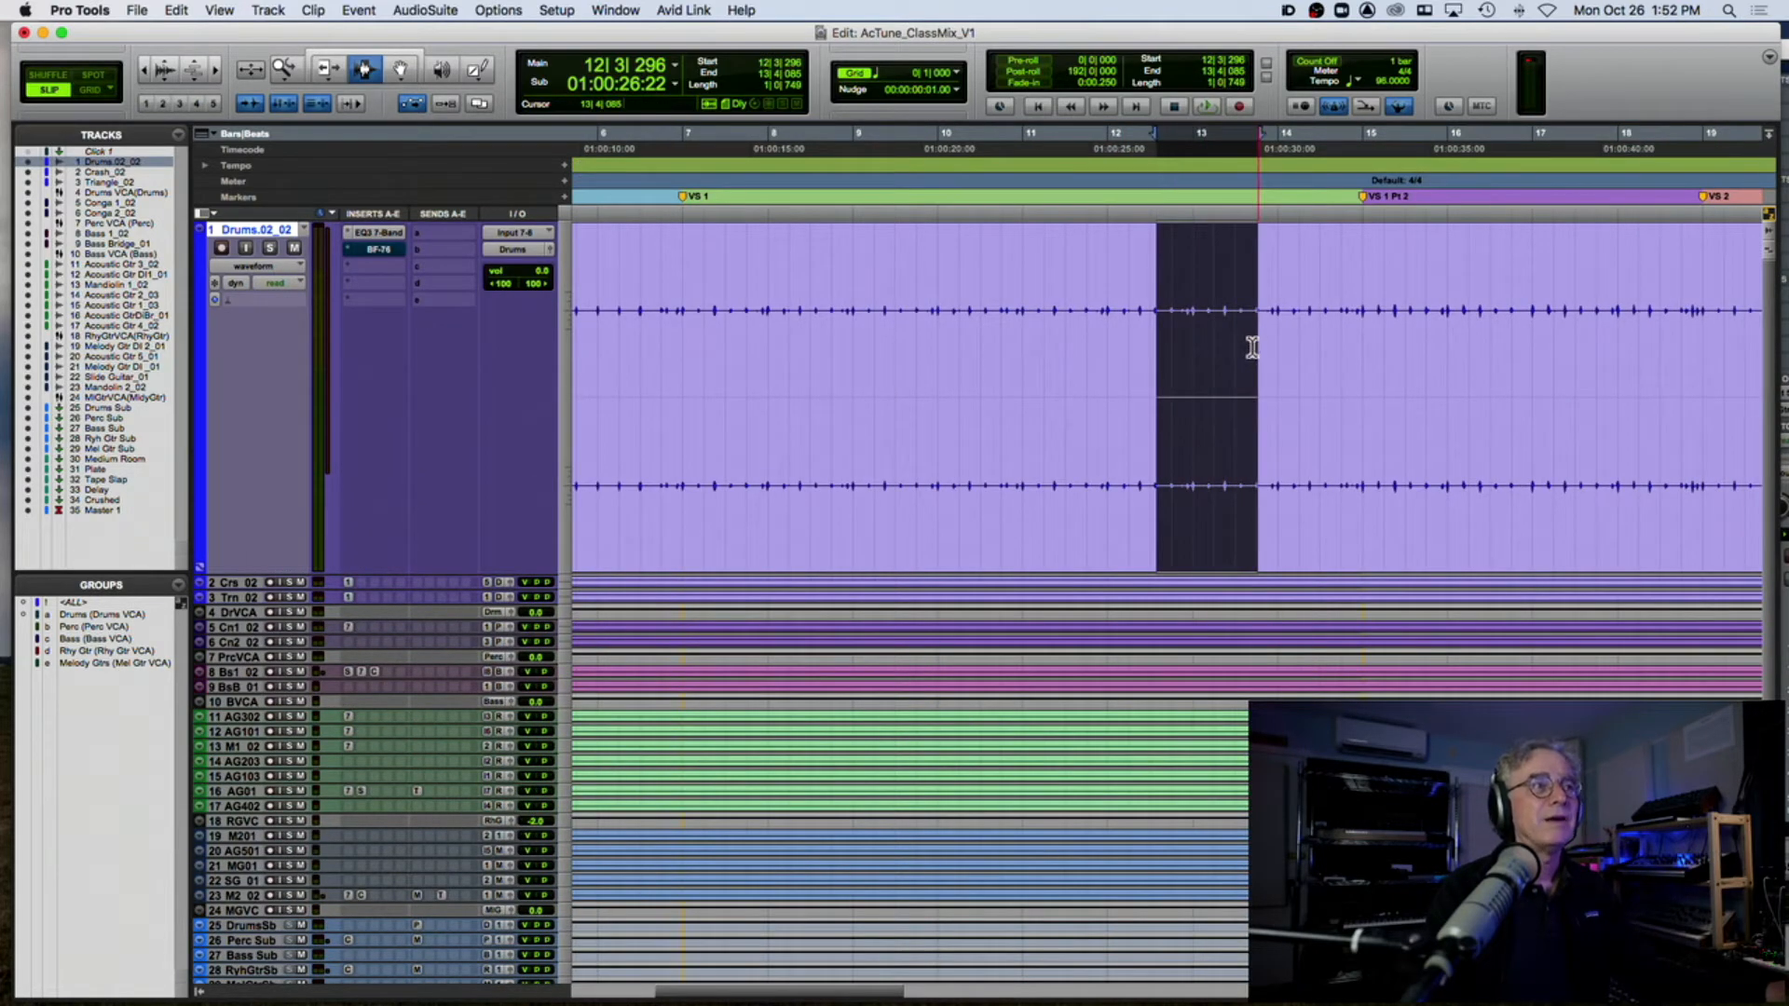
pyautogui.click(90, 90)
pyautogui.click(1153, 350)
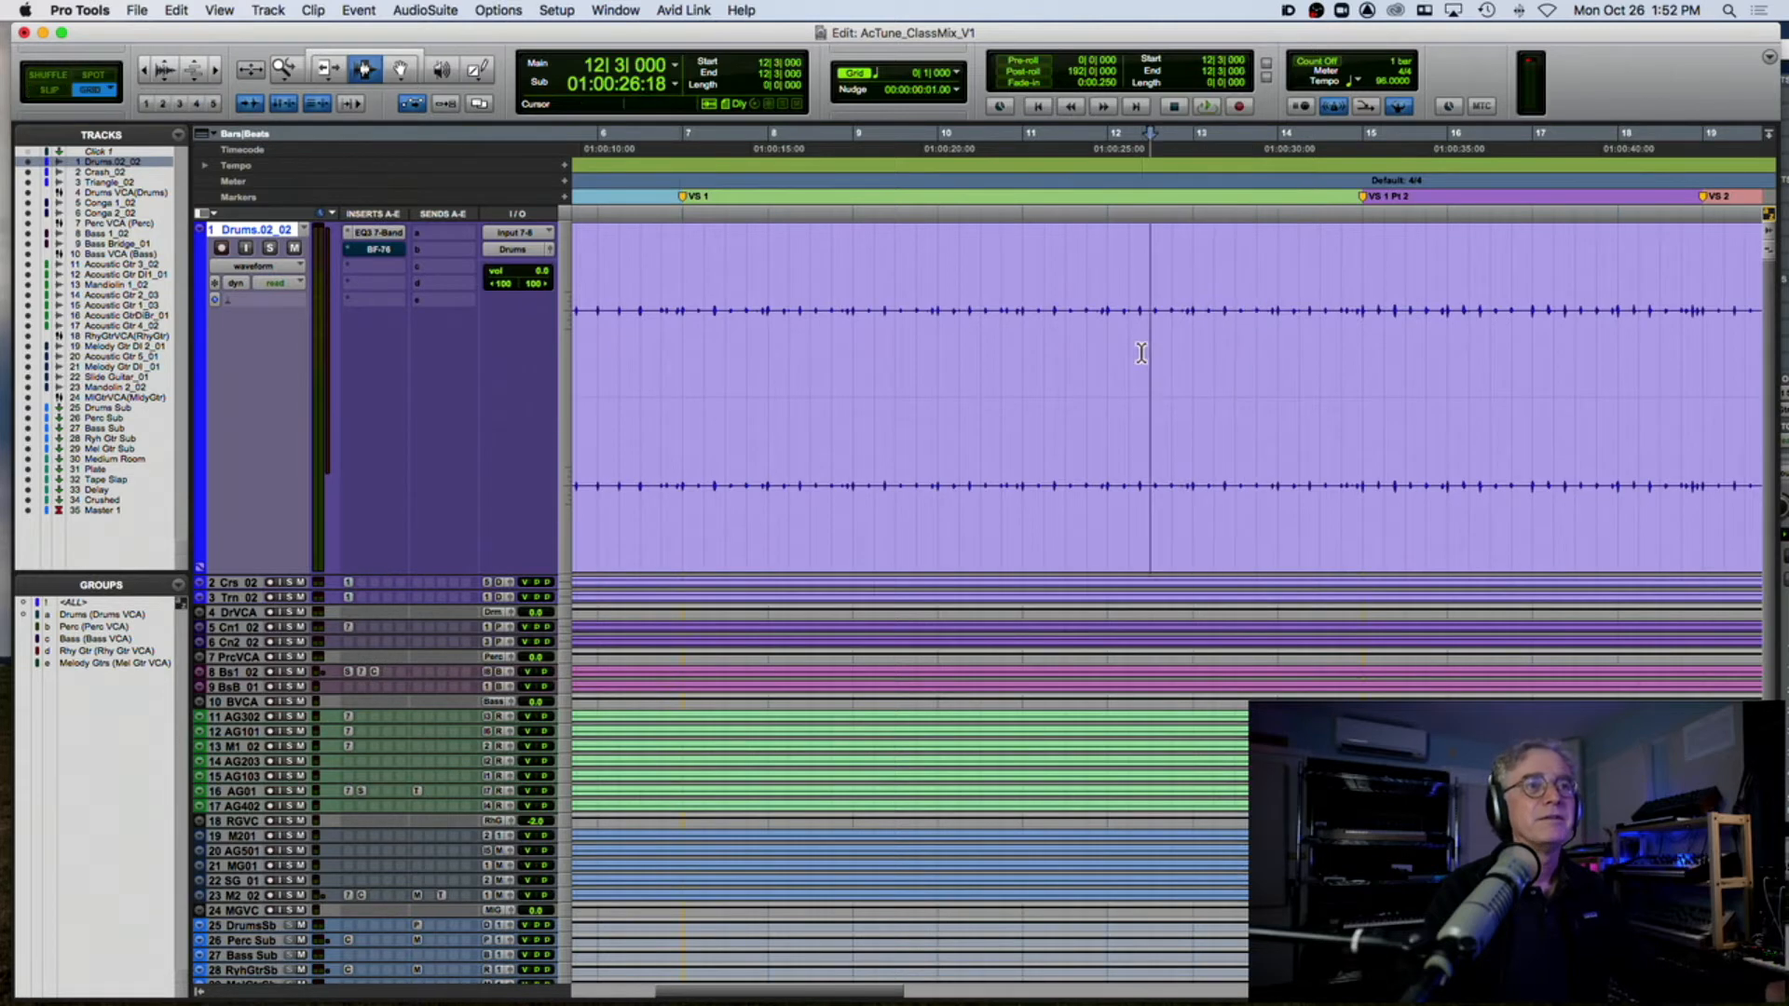
pyautogui.click(1108, 338)
pyautogui.moveTo(1126, 337); pyautogui.dragTo(1358, 351)
pyautogui.press('super+e')
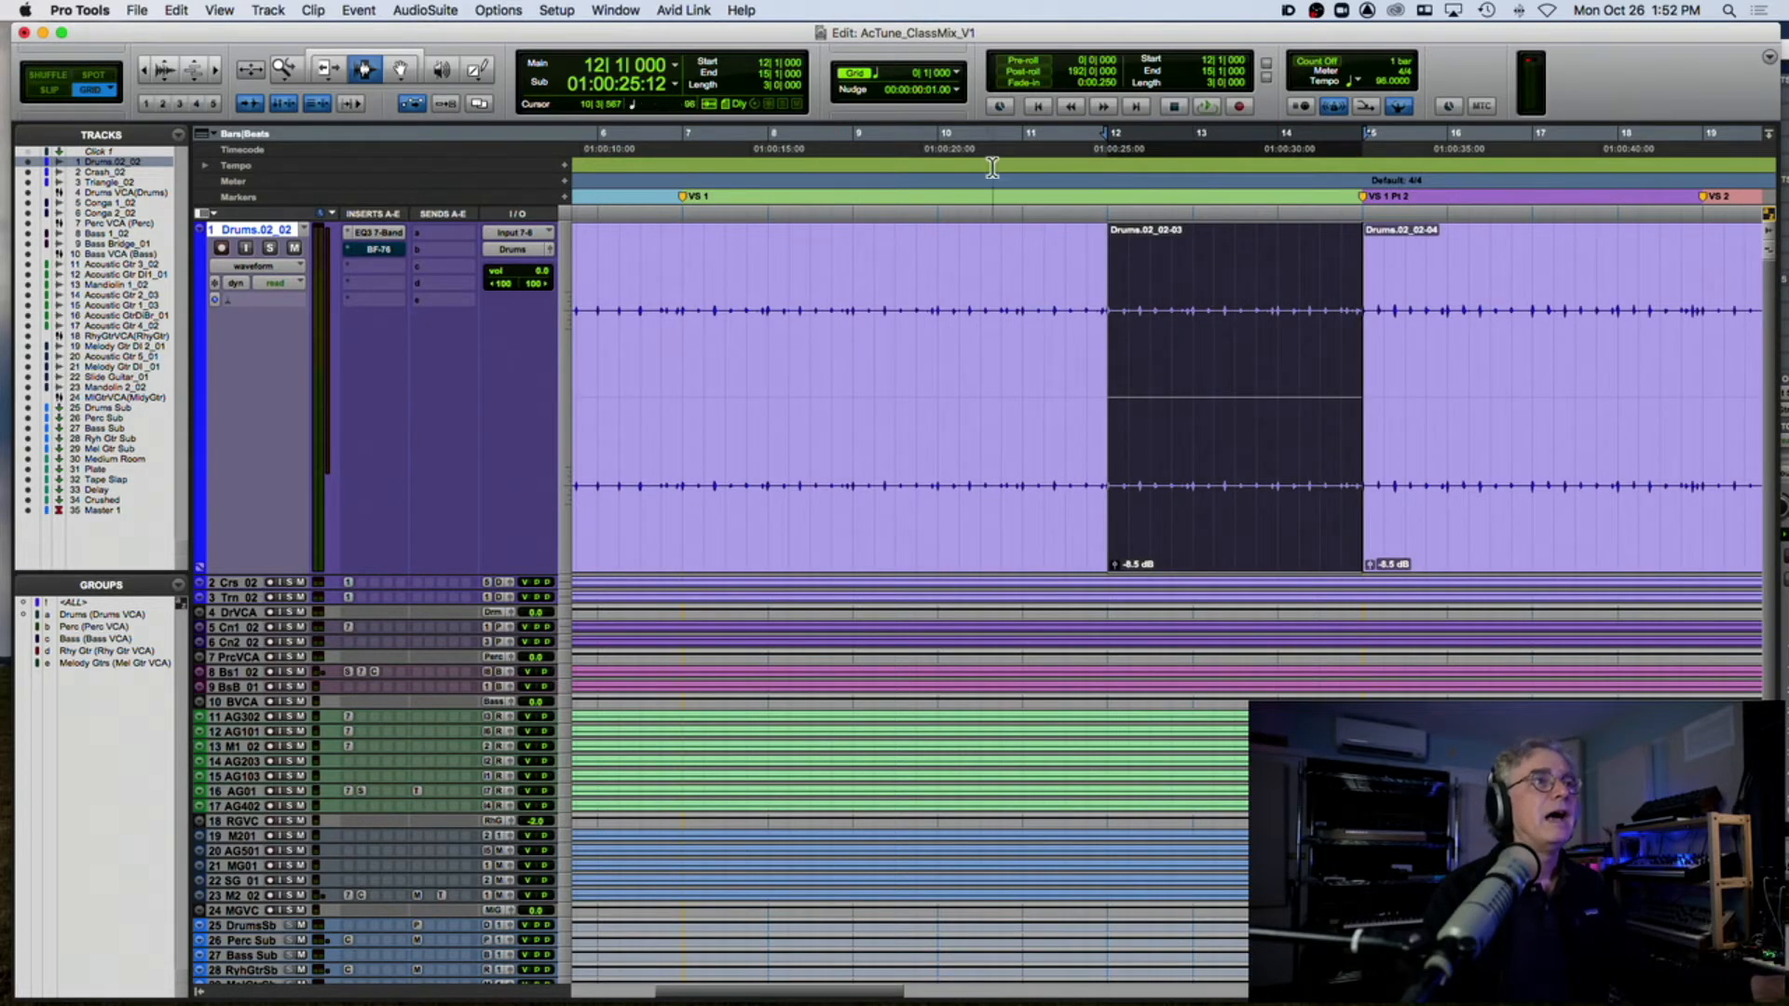
# Step: Show the Clip Effects view in the Edit window for the separated drum clip
pyautogui.click(1770, 61)
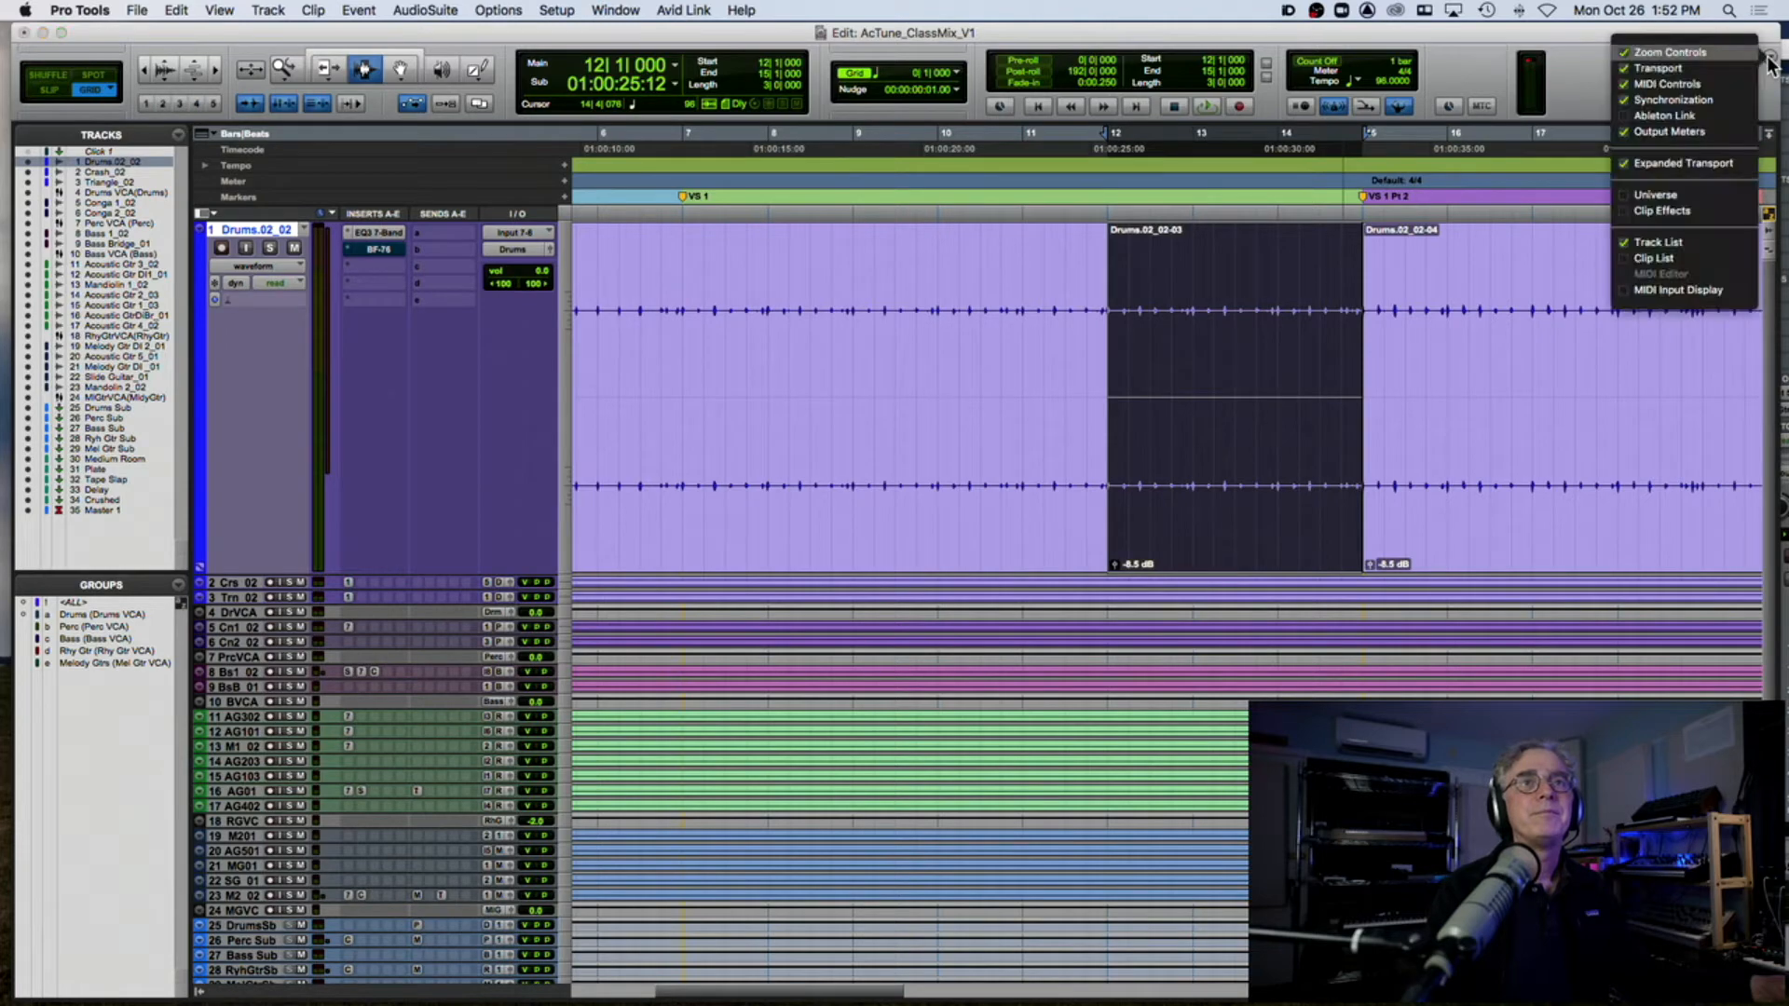
pyautogui.click(1627, 214)
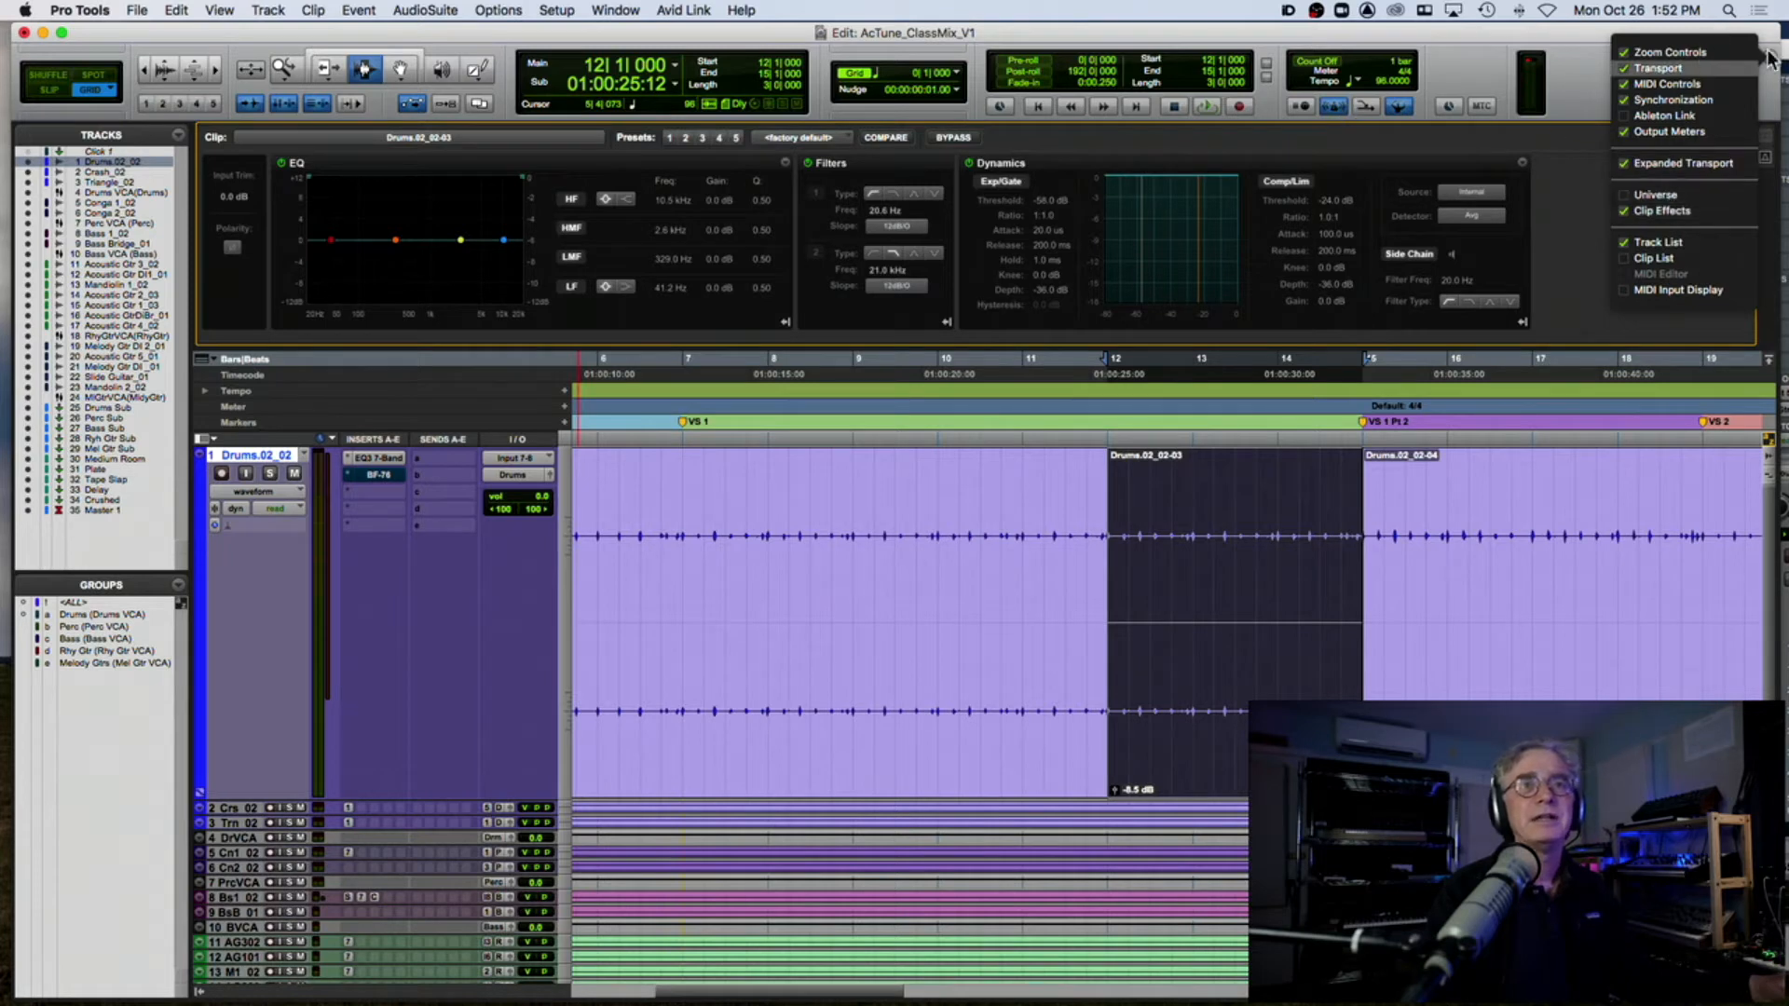
pyautogui.click(1575, 156)
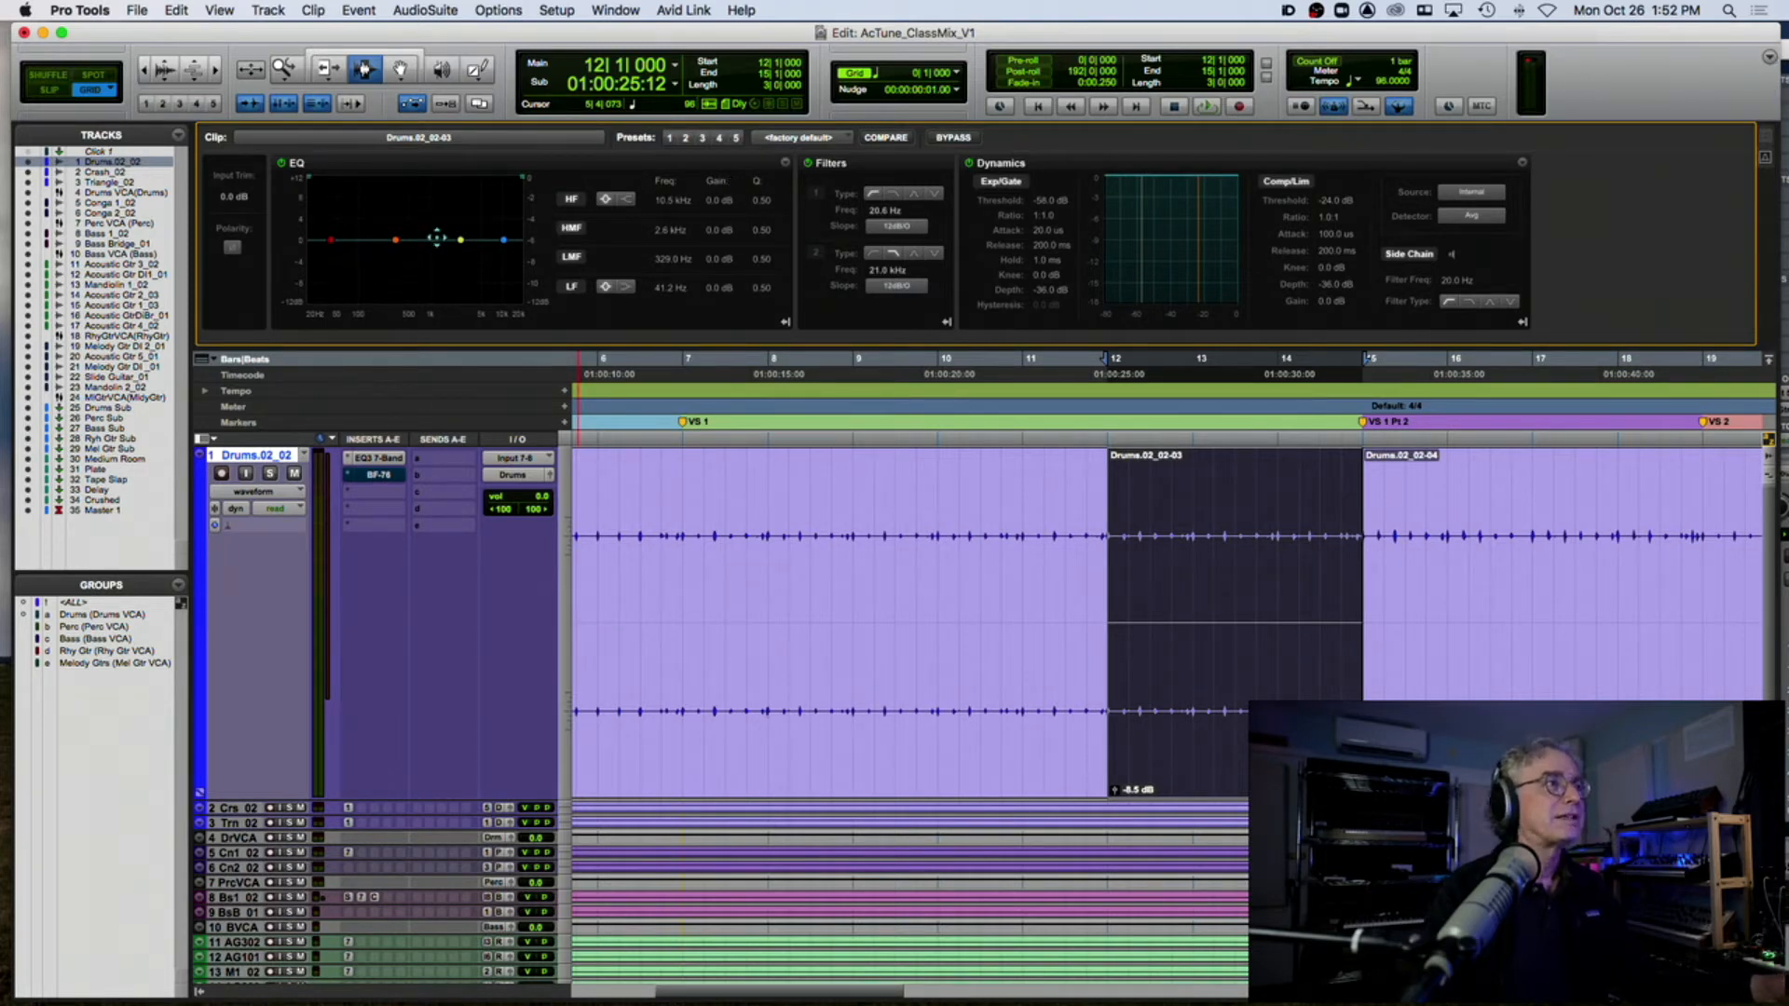
# Step: Solo the Drums.02_02 track and play the separated clip before applying any clip EQ
pyautogui.press('space')
pyautogui.press('space')
pyautogui.click(271, 476)
pyautogui.press('space')
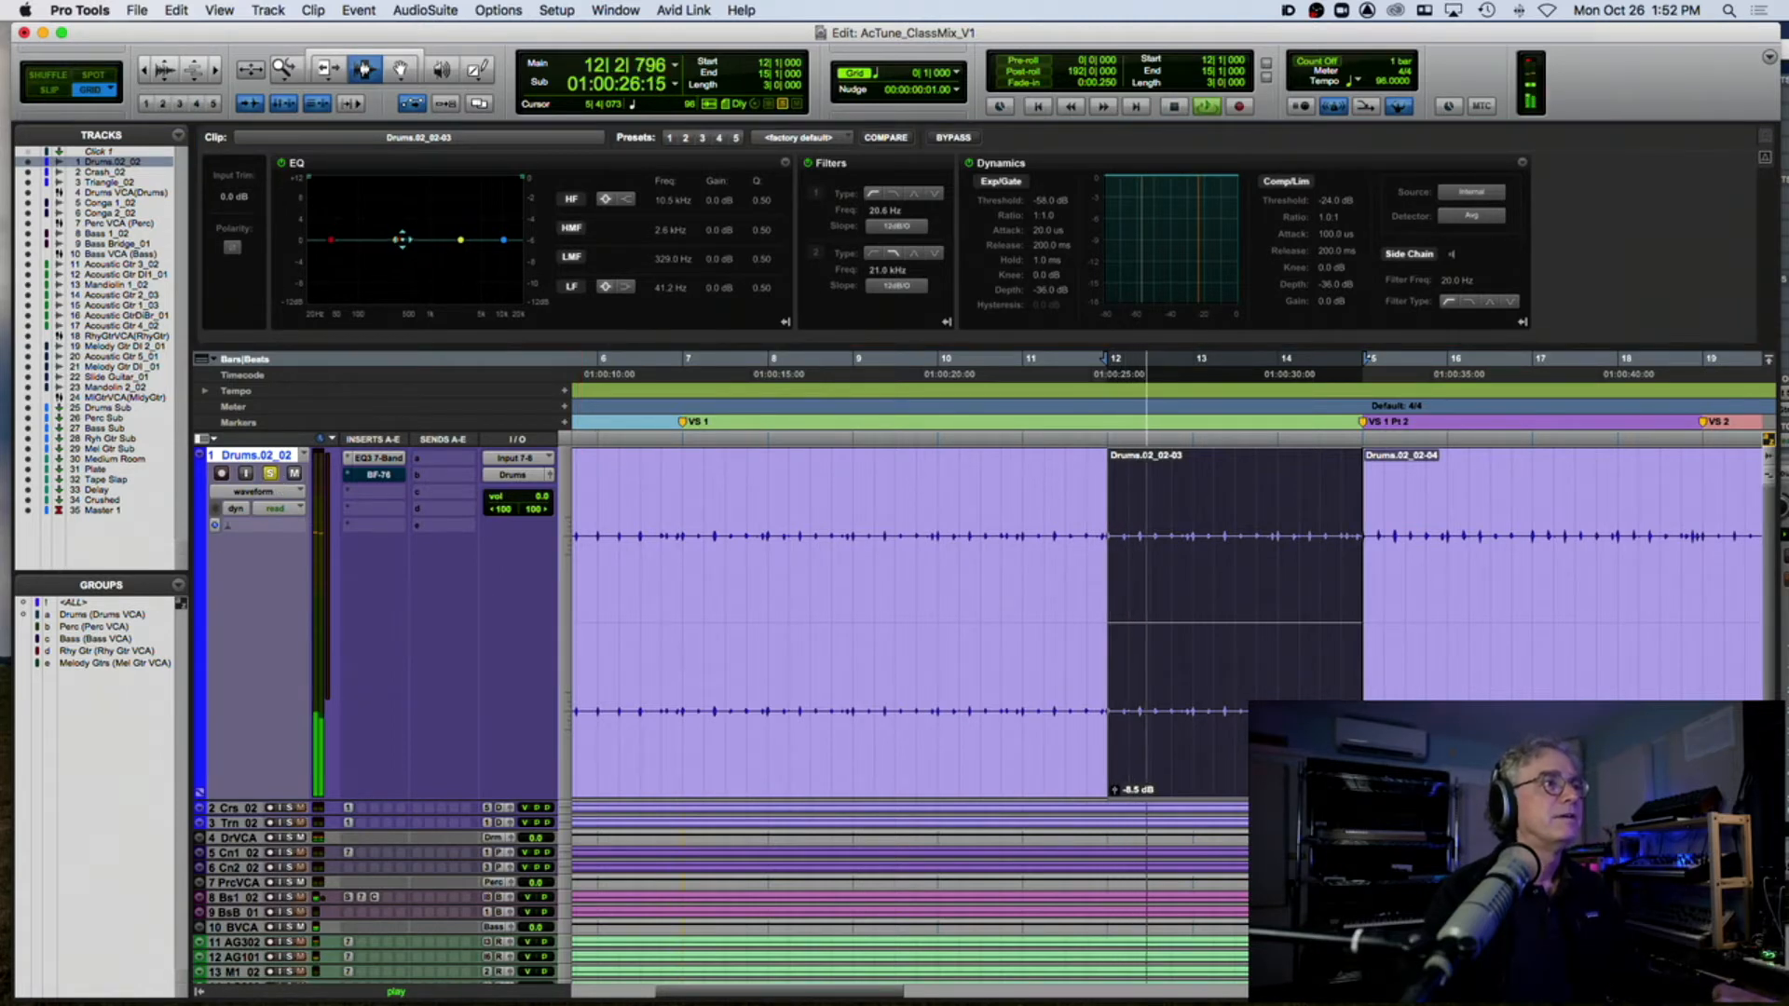
pyautogui.press('space')
# Step: Boost the drum clip's LMF EQ band by about 4.9 dB near 216 Hz while auditioning the clip
pyautogui.moveTo(393, 243); pyautogui.dragTo(388, 234)
pyautogui.press('space')
pyautogui.moveTo(381, 218); pyautogui.dragTo(381, 214)
pyautogui.press('space')
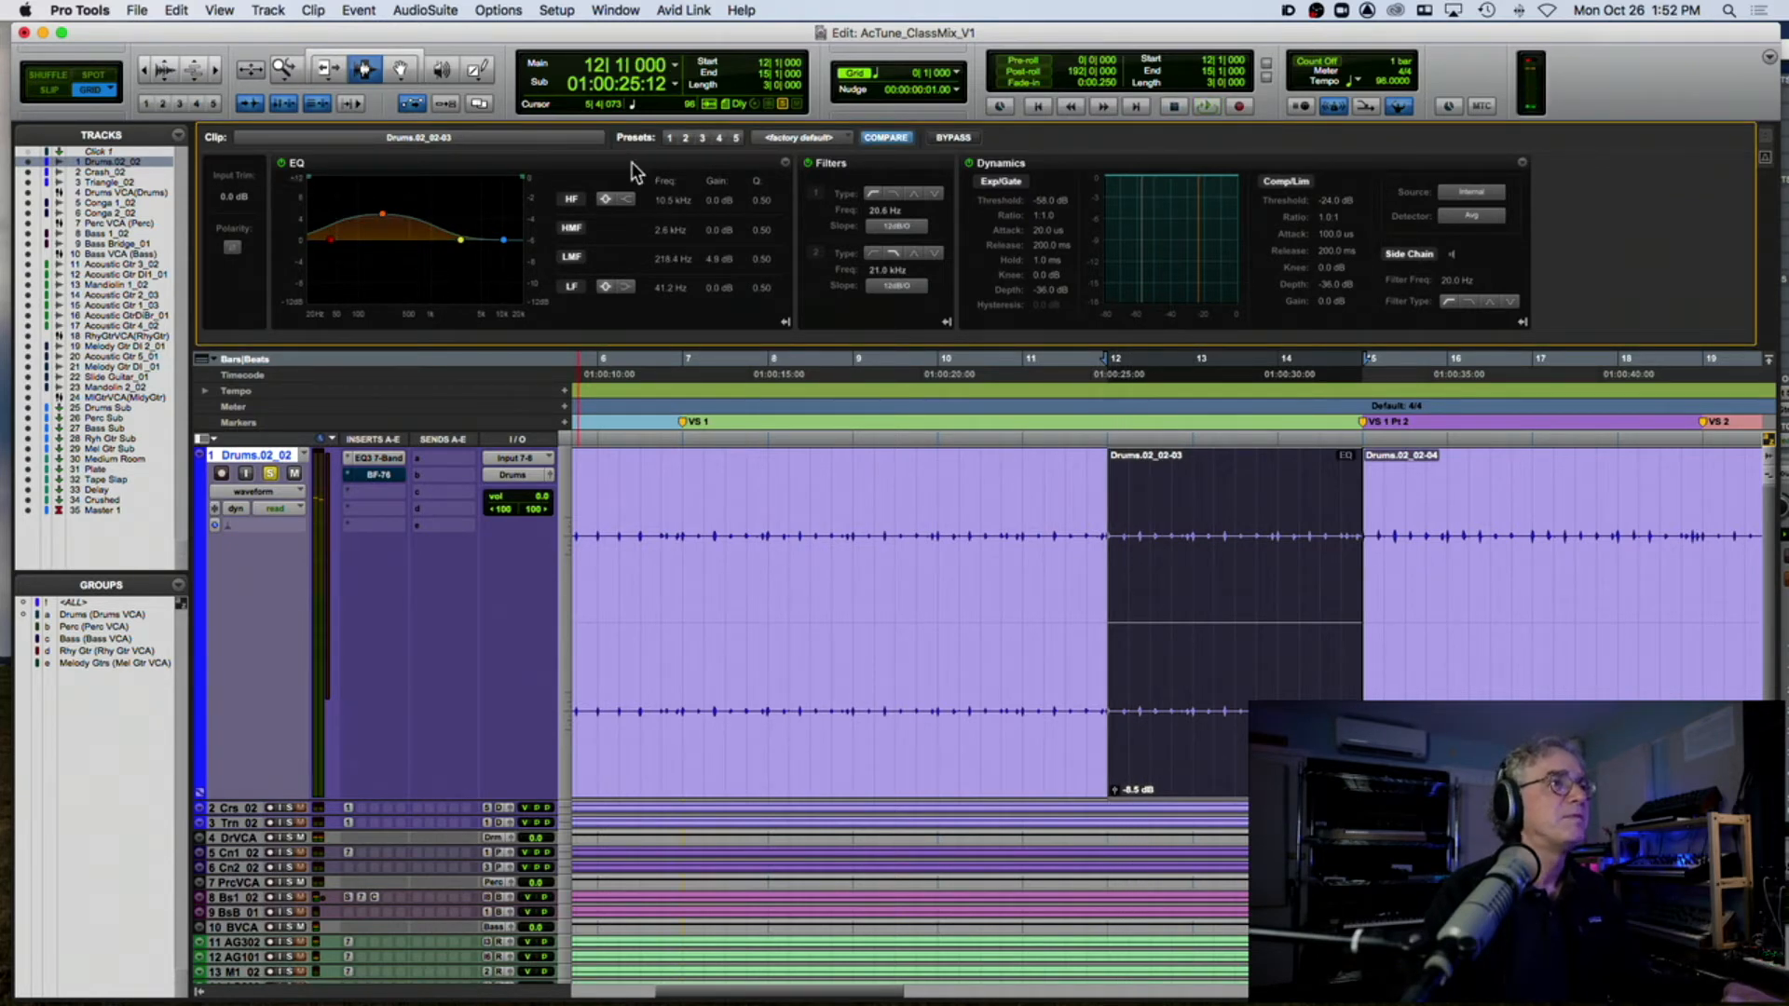
# Step: Replay the drum clip, boost its LMF EQ band further at about 163 Hz, and audition the change
pyautogui.press('space')
pyautogui.press('space')
pyautogui.moveTo(381, 214); pyautogui.dragTo(374, 192)
pyautogui.press('space')
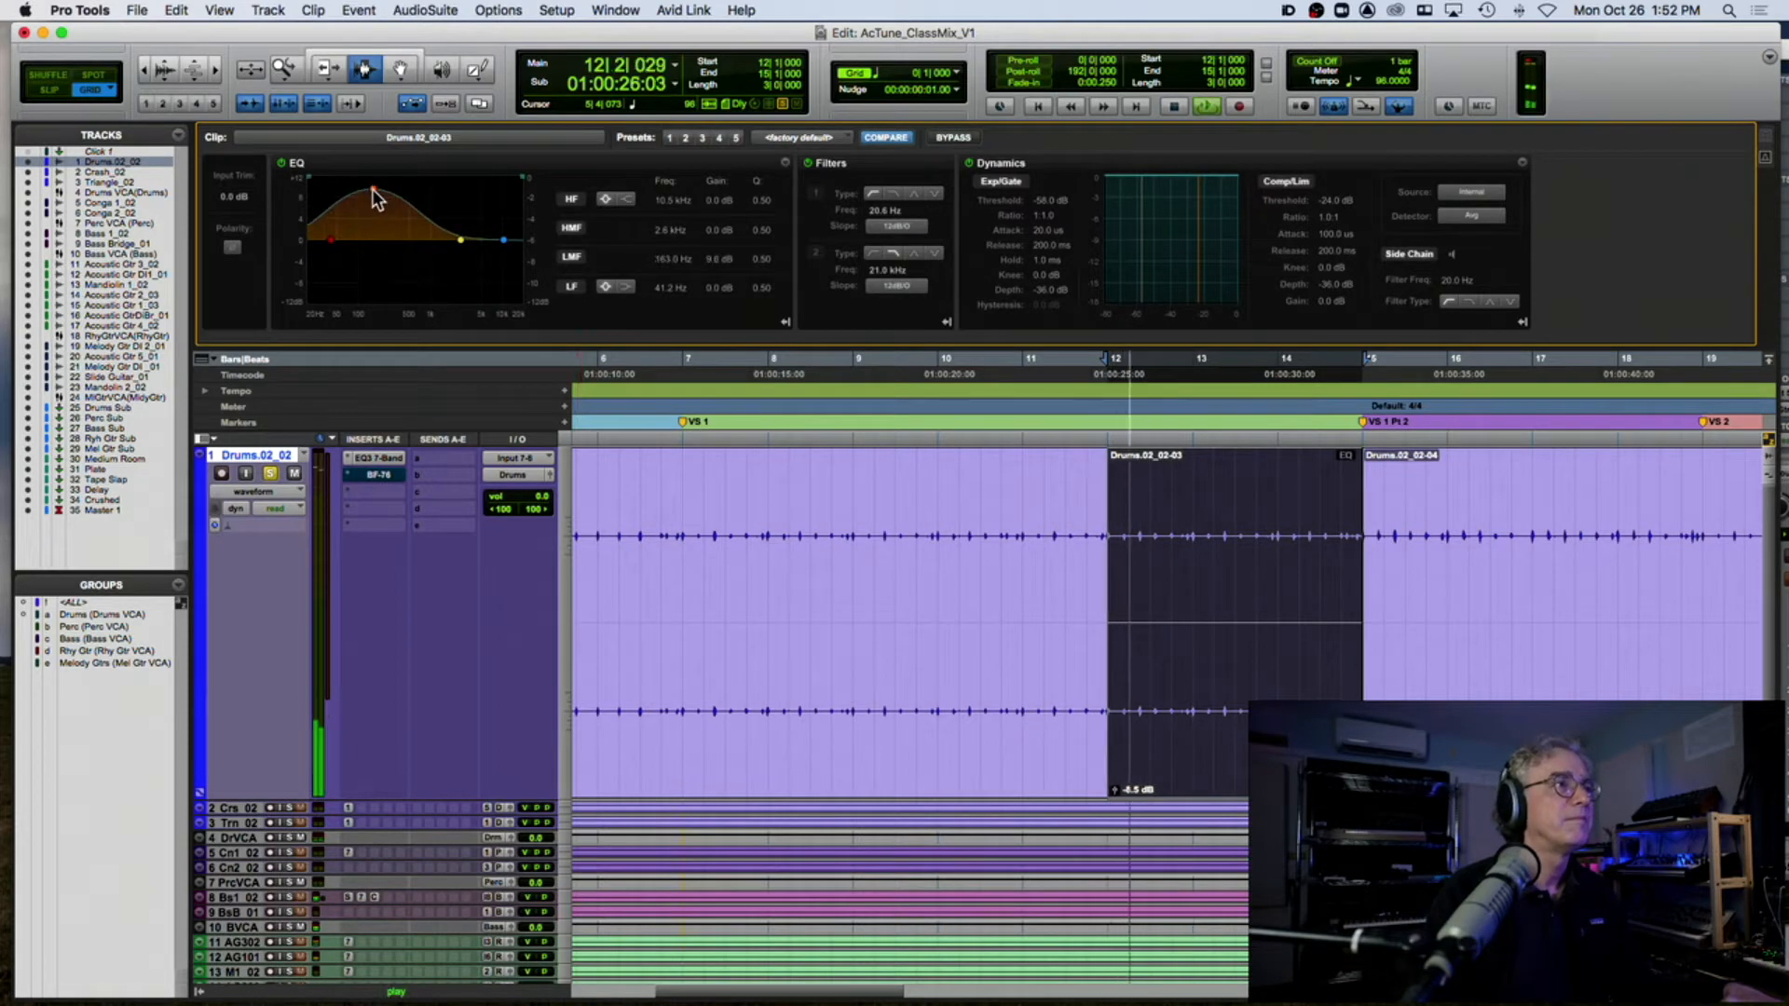
# Step: Stop the audition and toggle the Exp/Gate and Comp/Lim sections in the drum clip's Dynamics effects
pyautogui.press('space')
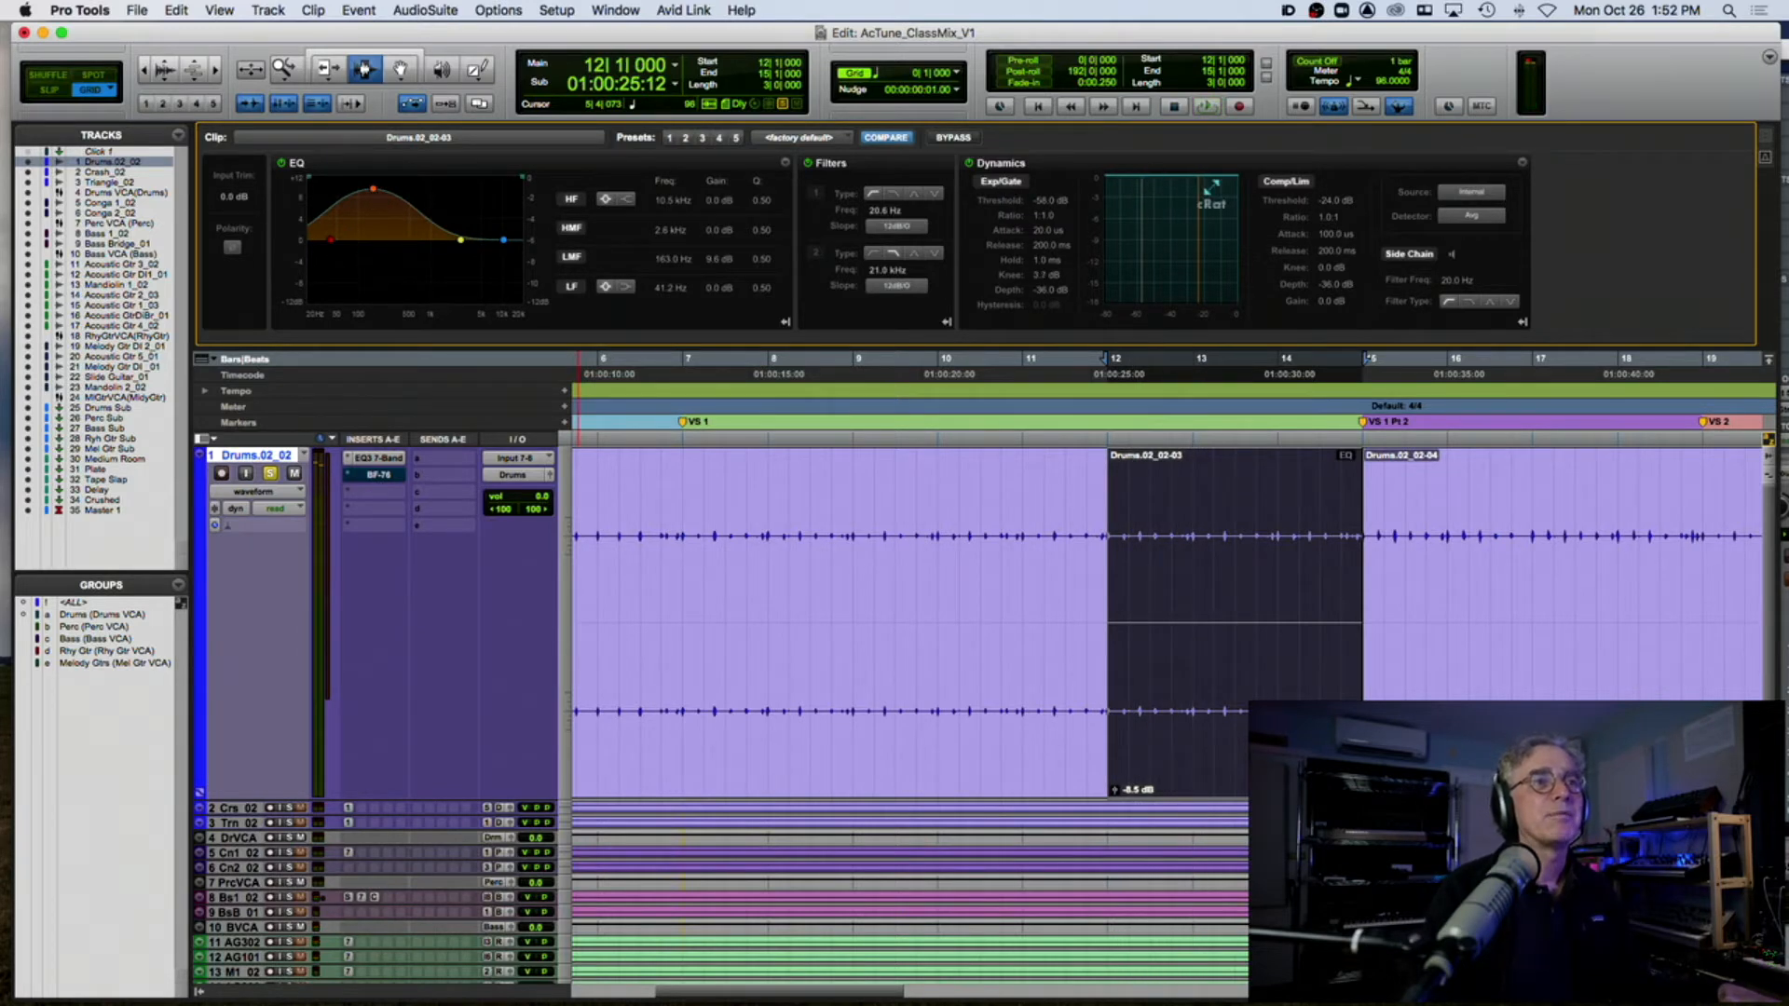
pyautogui.click(993, 181)
pyautogui.click(995, 179)
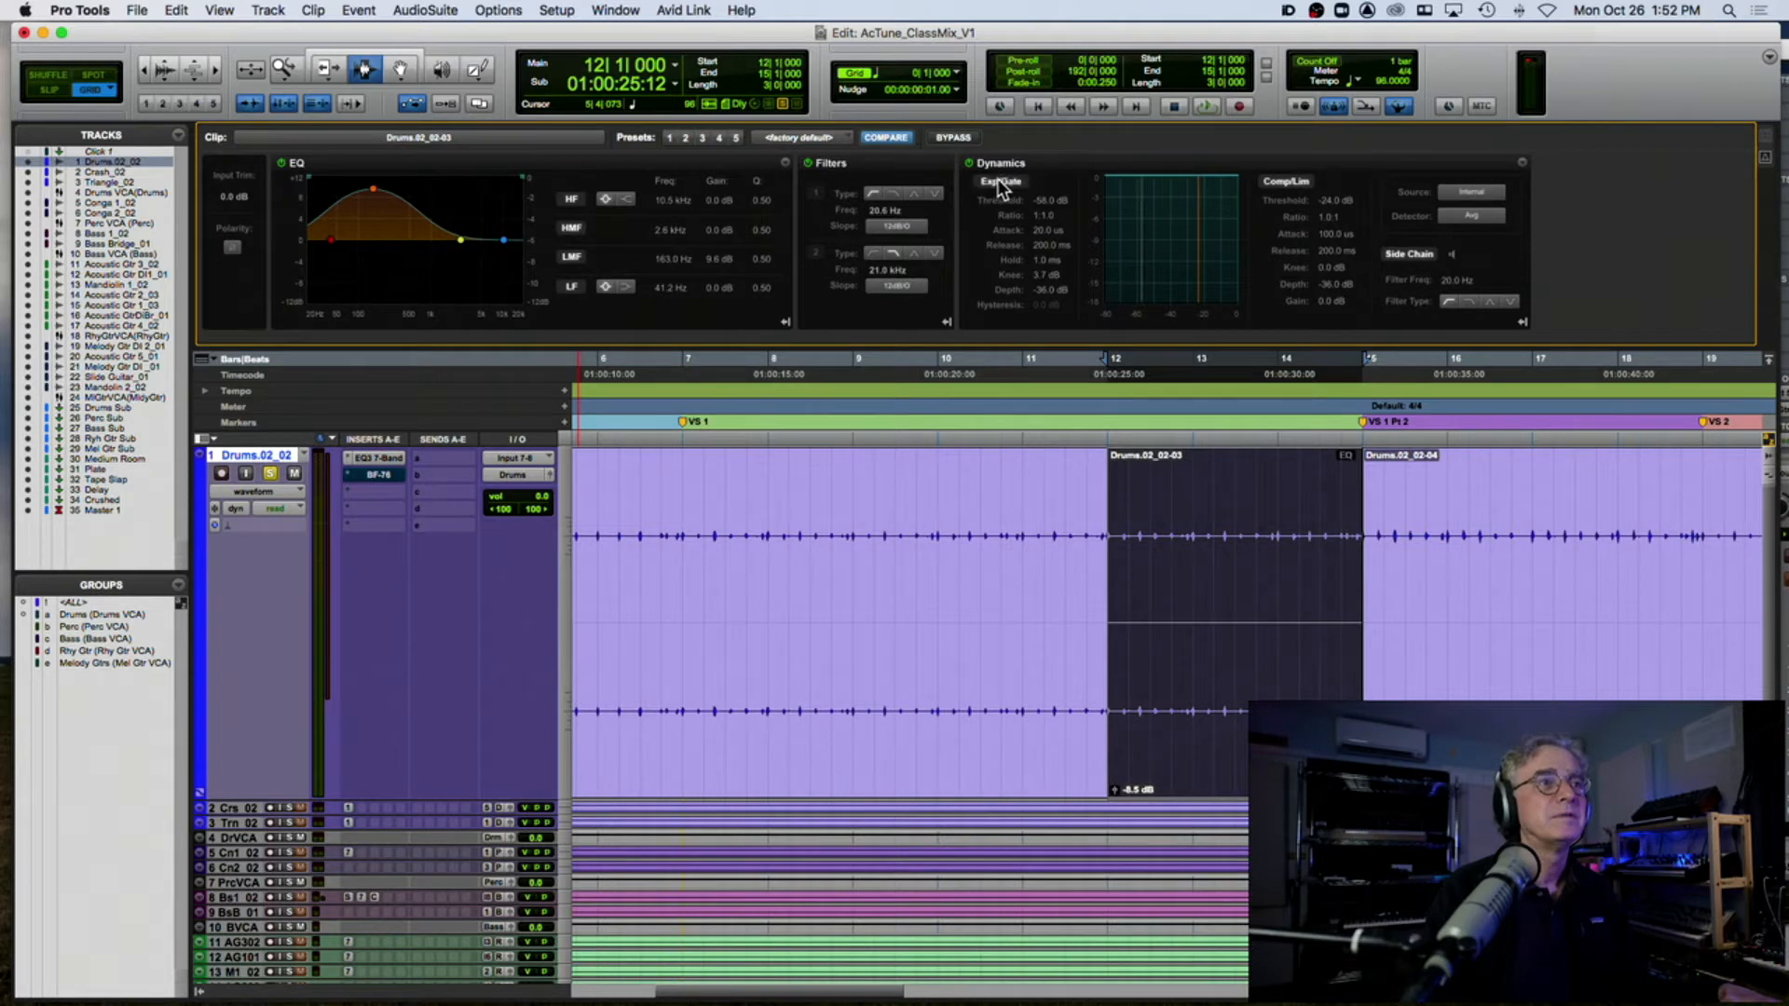
pyautogui.click(1283, 184)
pyautogui.click(1284, 183)
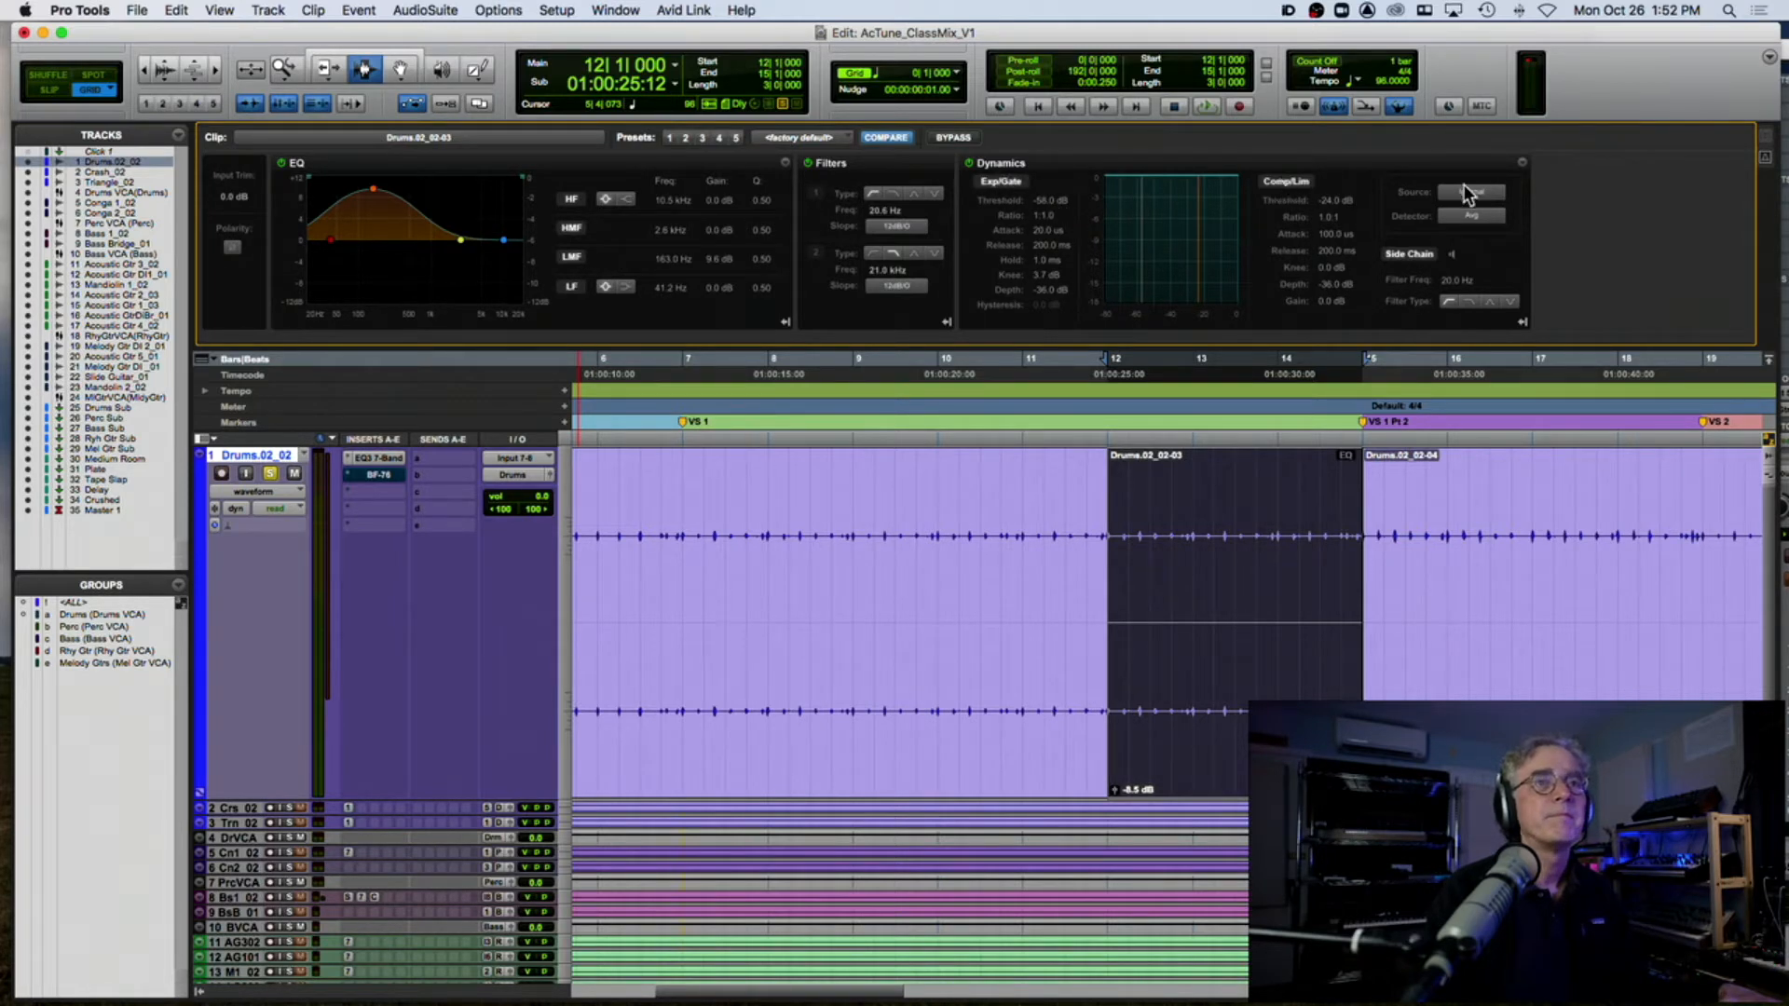
# Step: Set the clip's Exp/Gate threshold to -59.3 dB and audition the drum clip before and after the change
pyautogui.press('space')
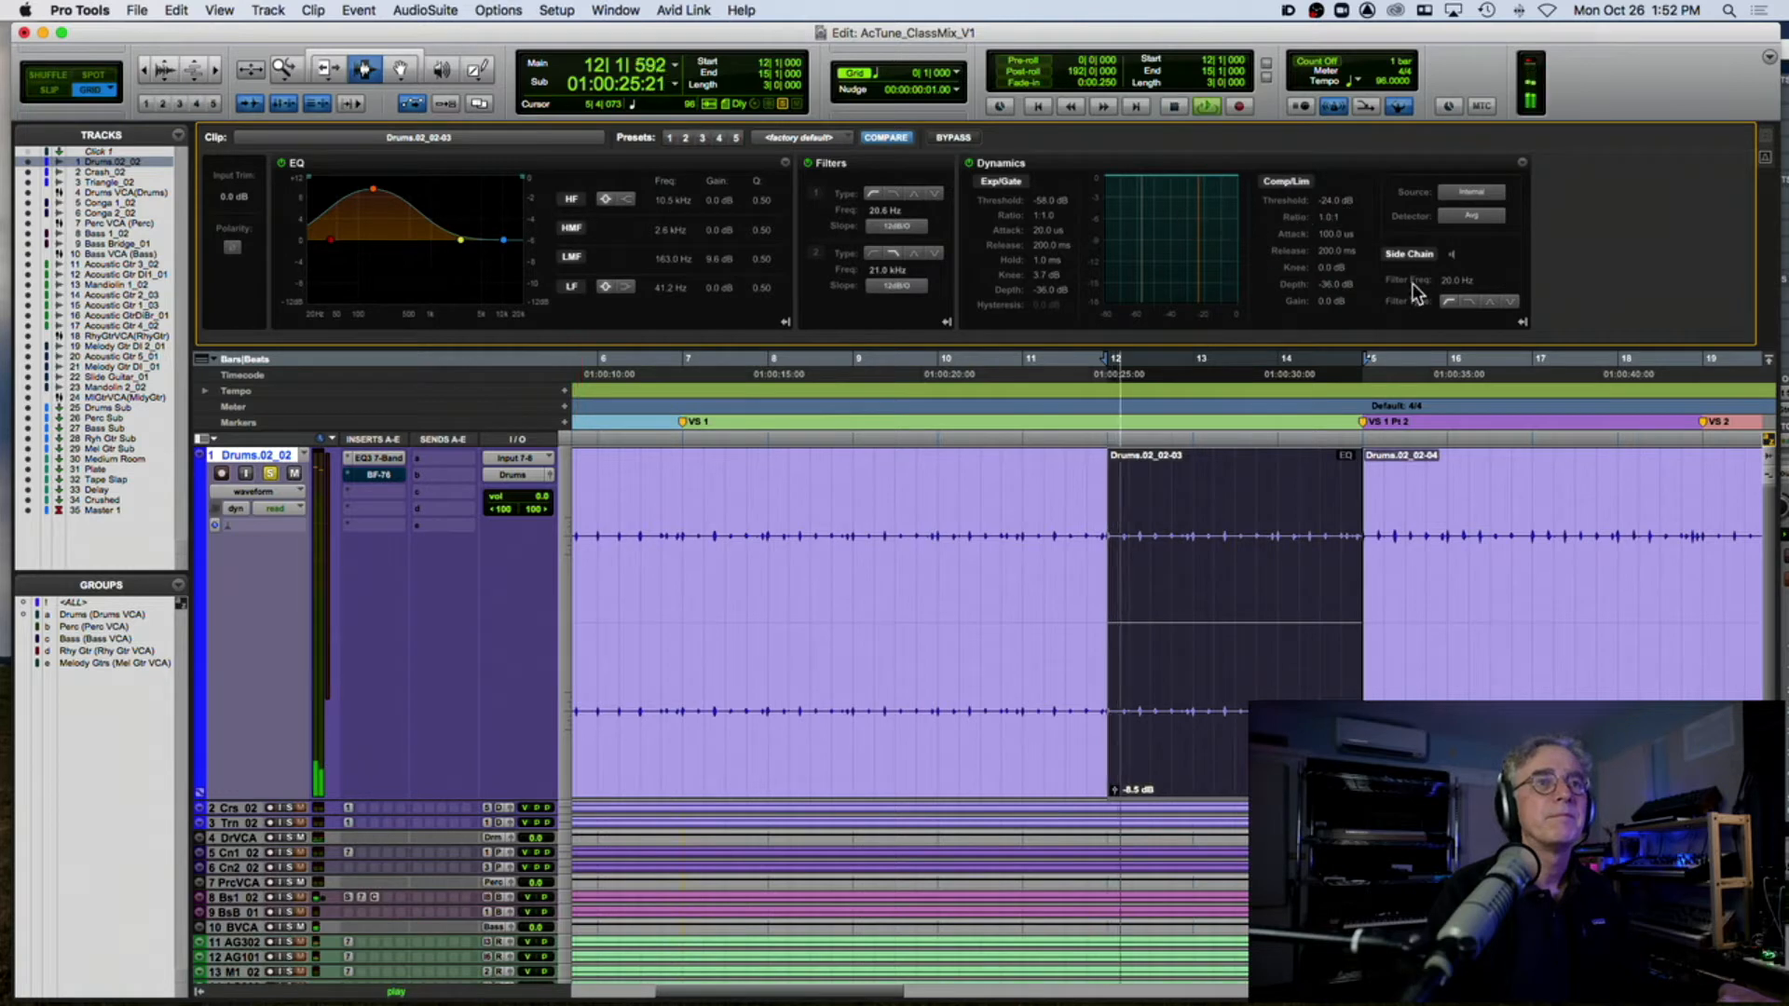
pyautogui.press('space')
pyautogui.moveTo(1053, 199); pyautogui.dragTo(1070, 237)
pyautogui.press('space')
pyautogui.press('space')
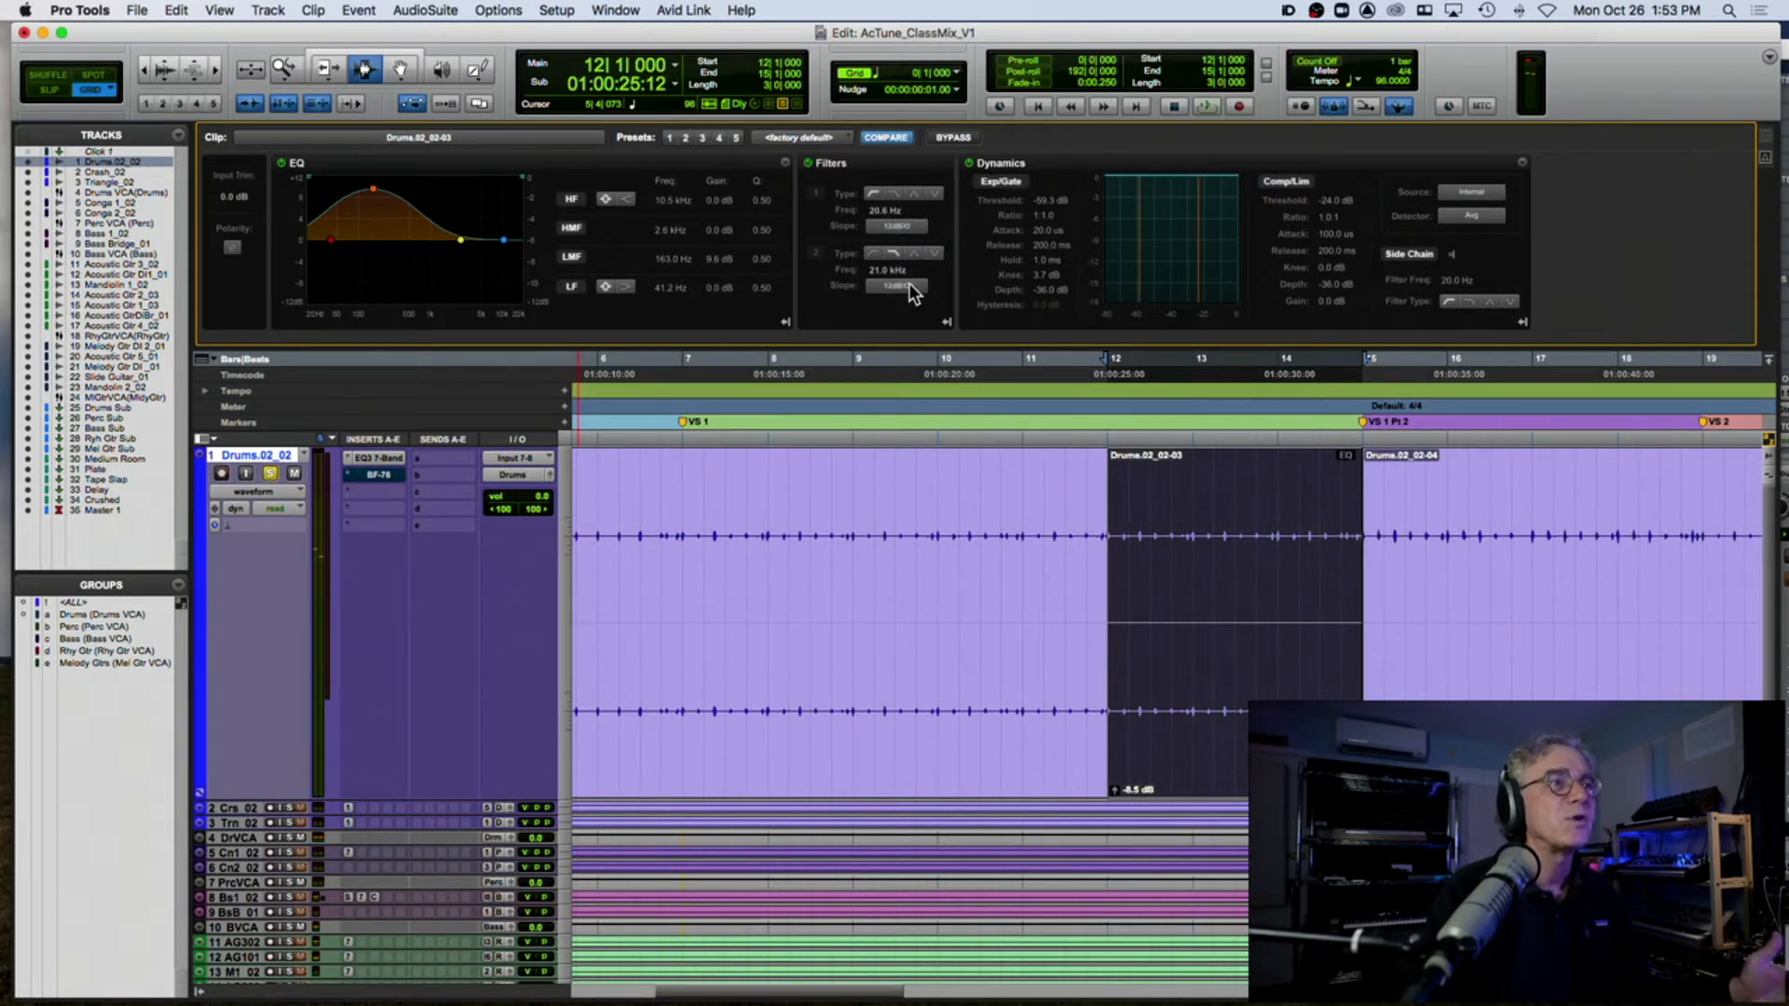
pyautogui.press('space')
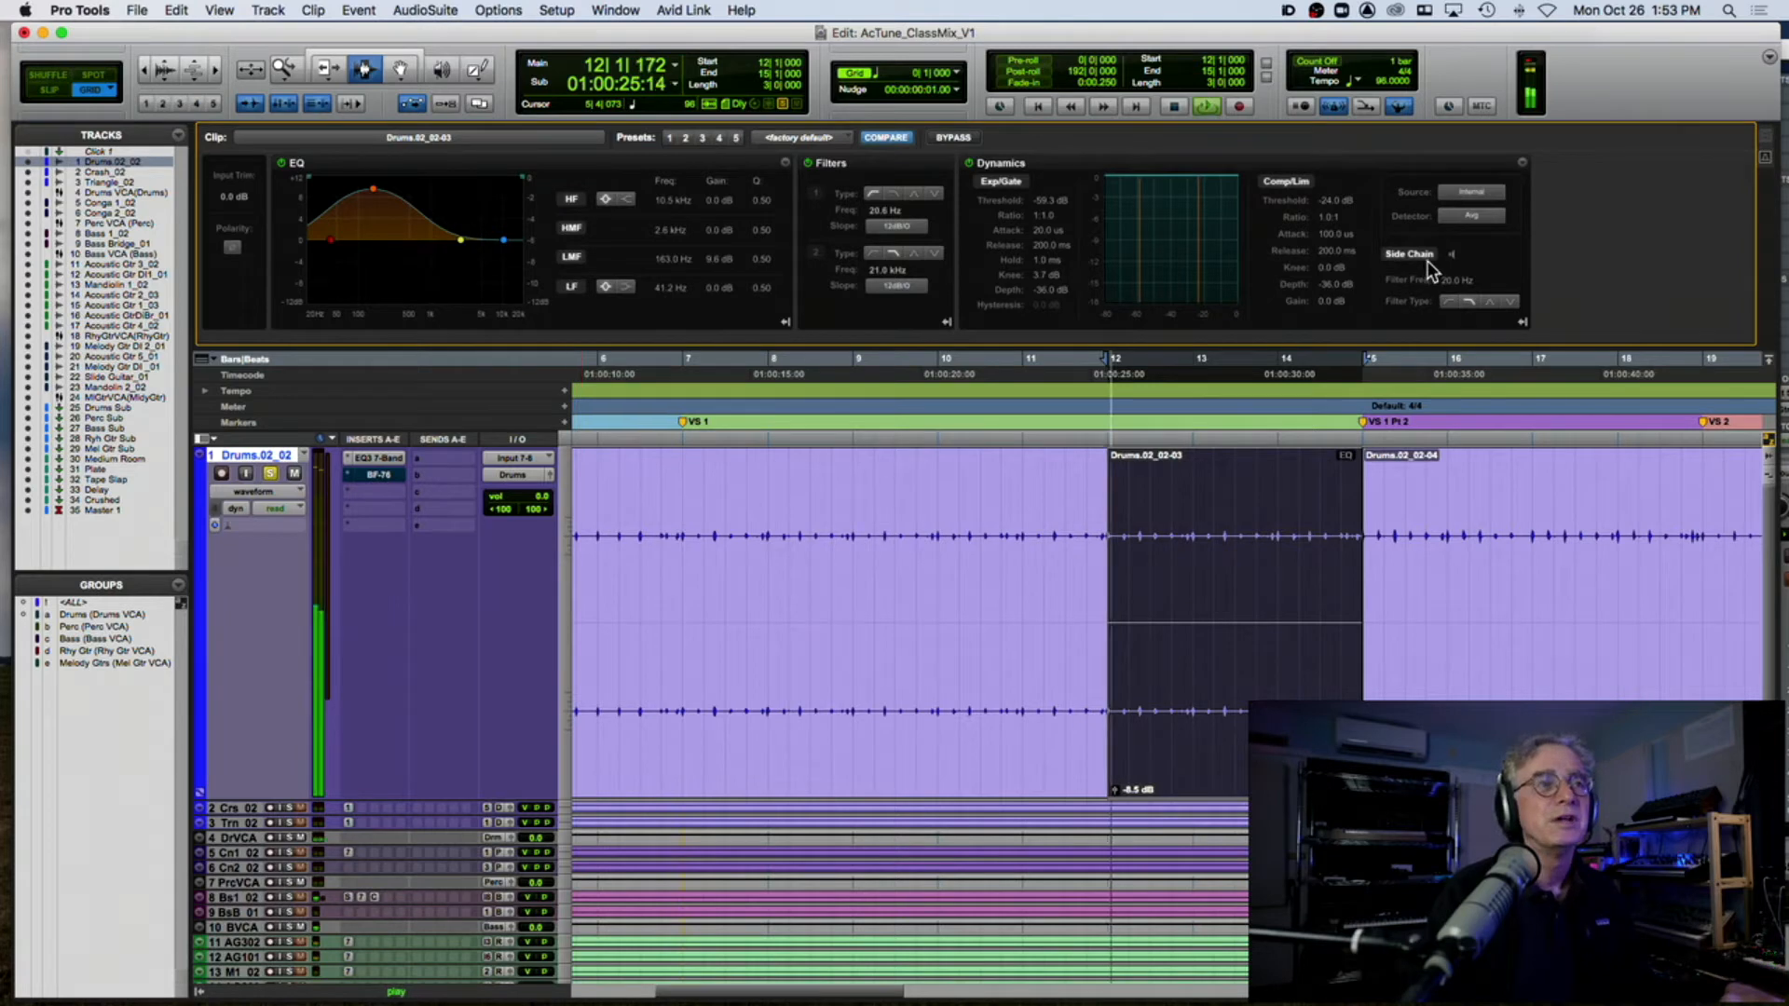
pyautogui.press('space')
# Step: Flatten the drum clip's LMF EQ band to 0.0 dB and hide the Clip Effects view
pyautogui.moveTo(373, 191); pyautogui.dragTo(383, 247)
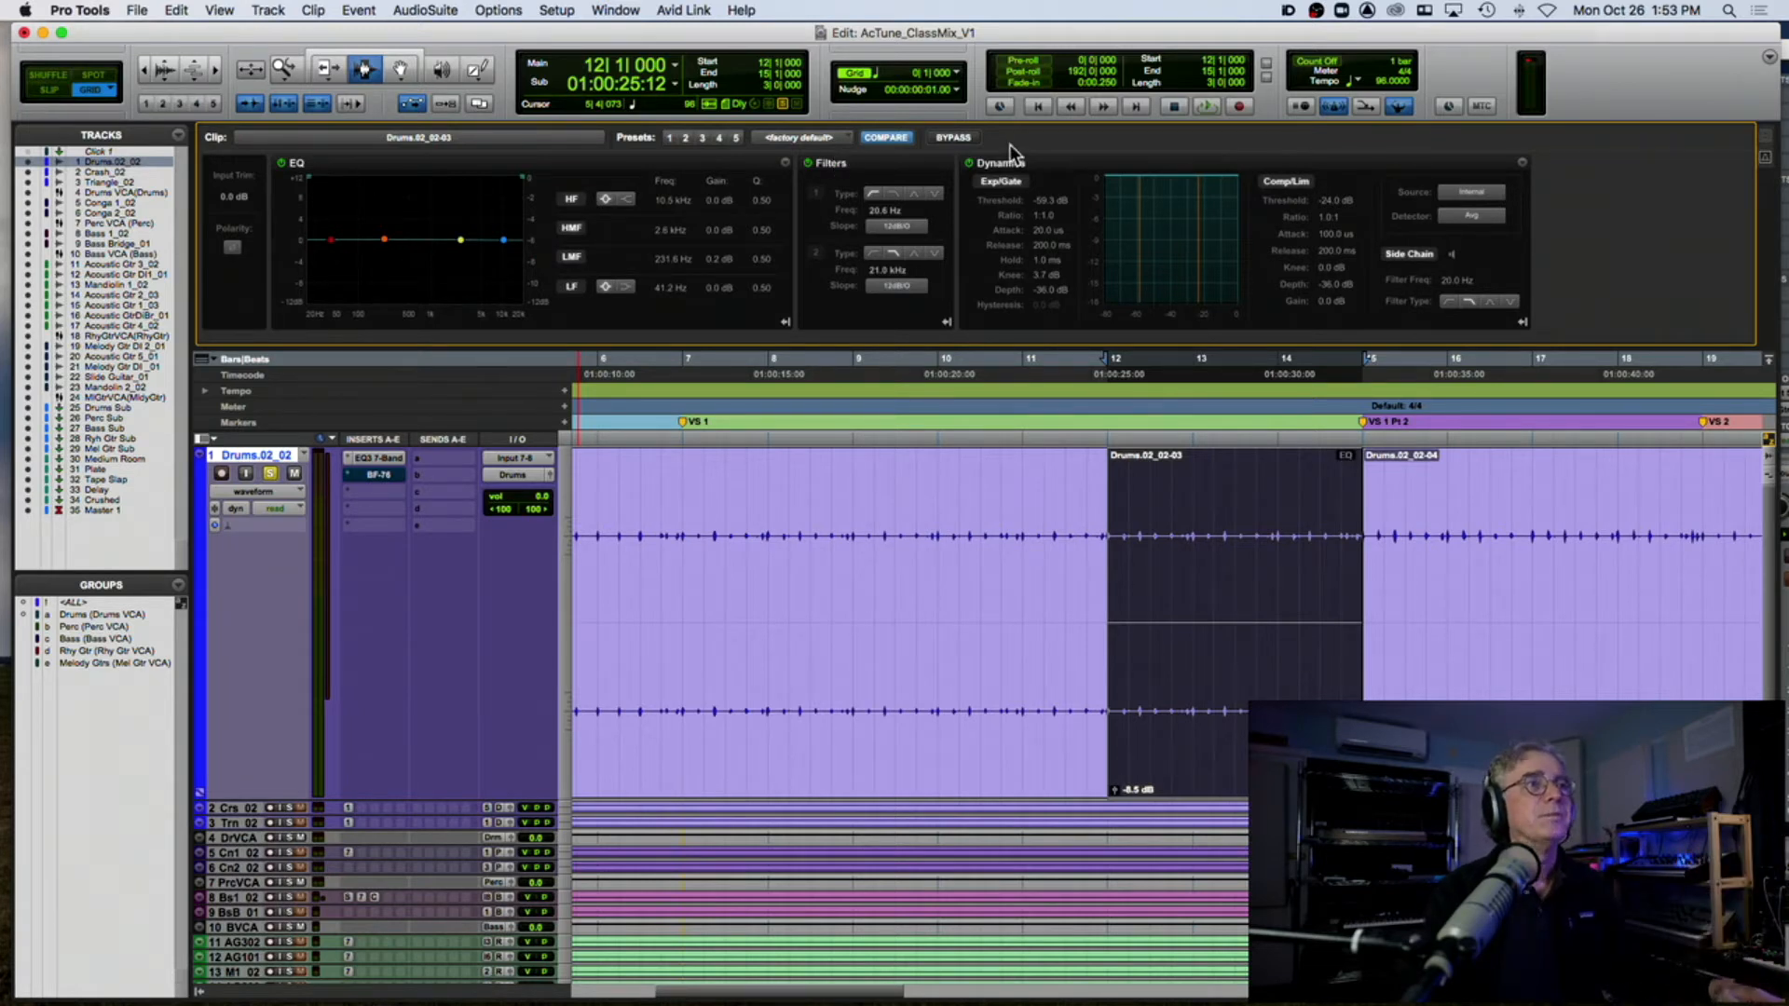
pyautogui.click(1768, 58)
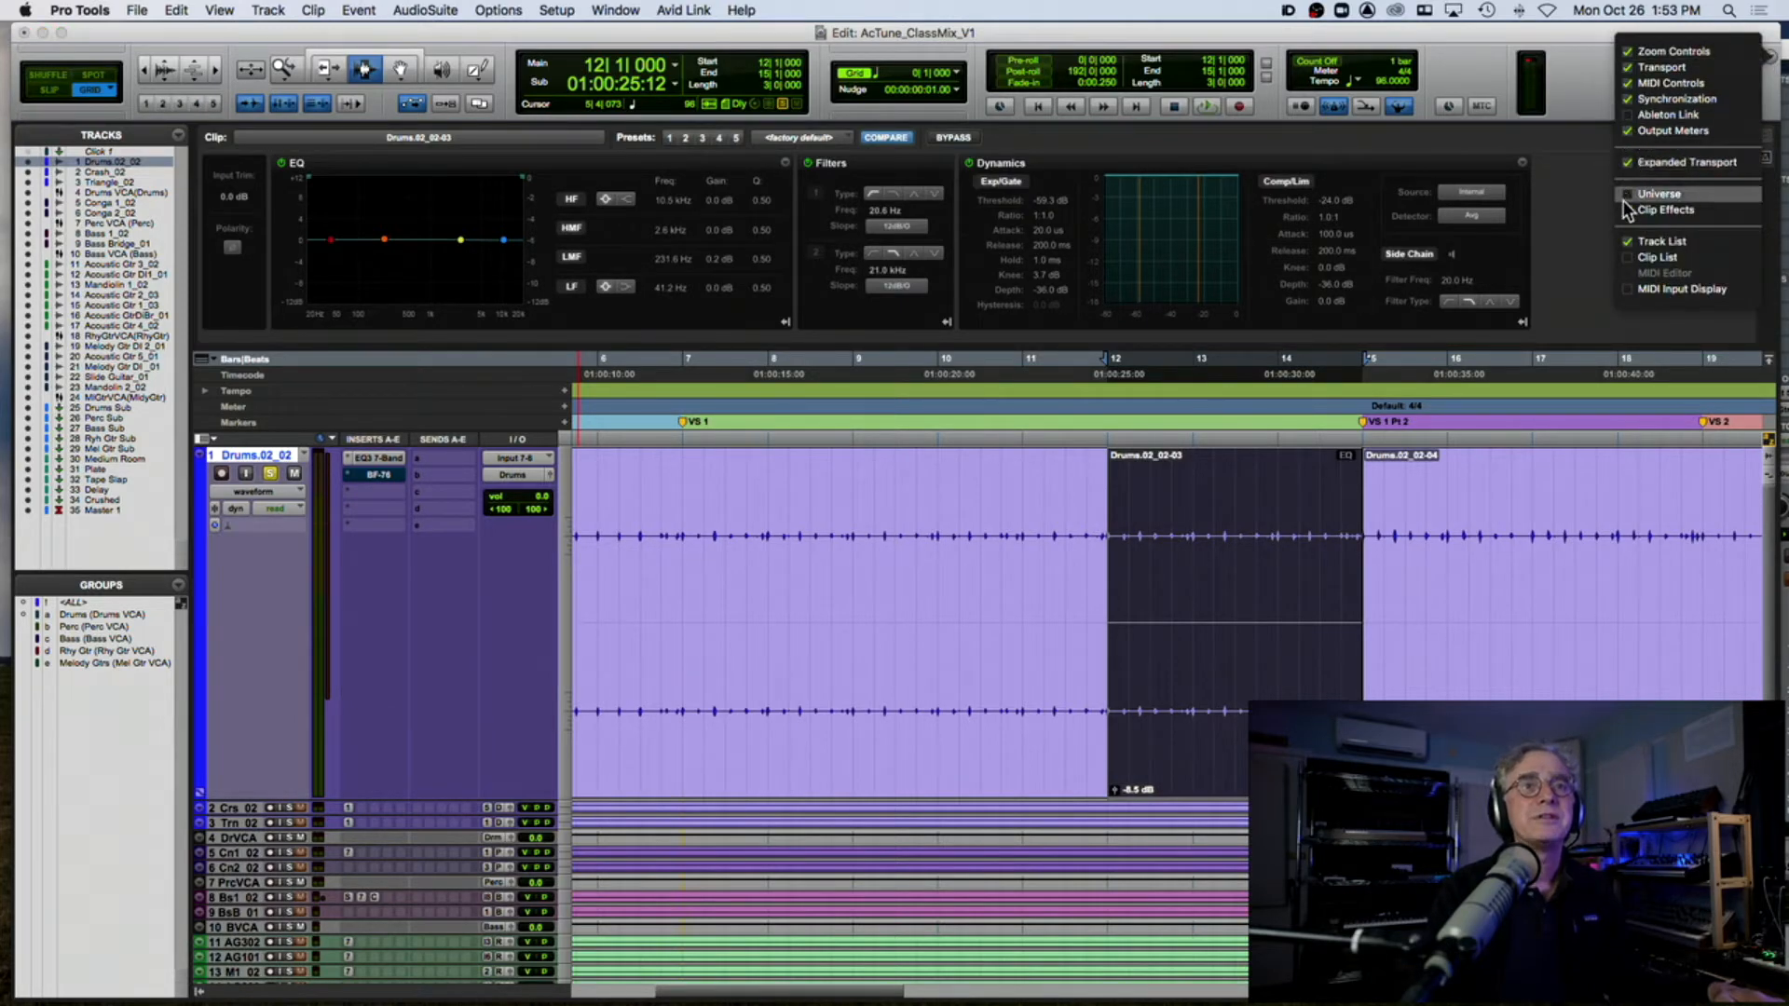
pyautogui.click(1648, 210)
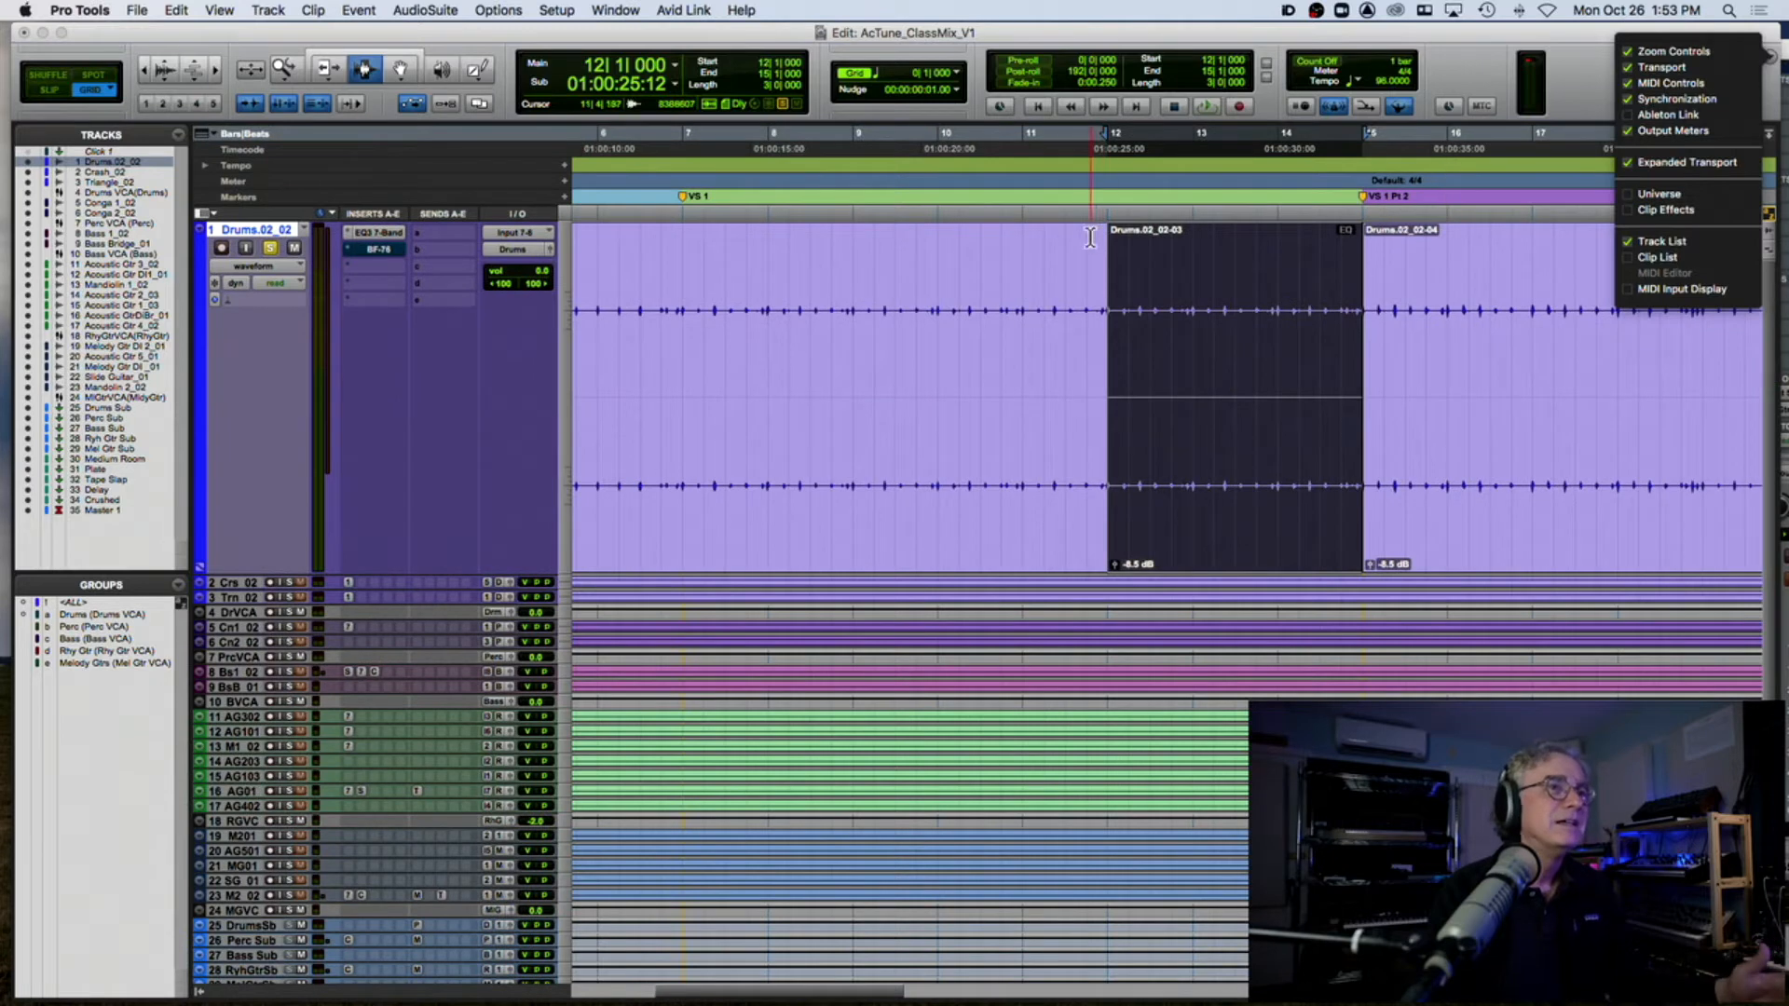
# Step: Select the end of the separated drum clip and zoom in on its EQ badge just before bar 15
pyautogui.click(1197, 263)
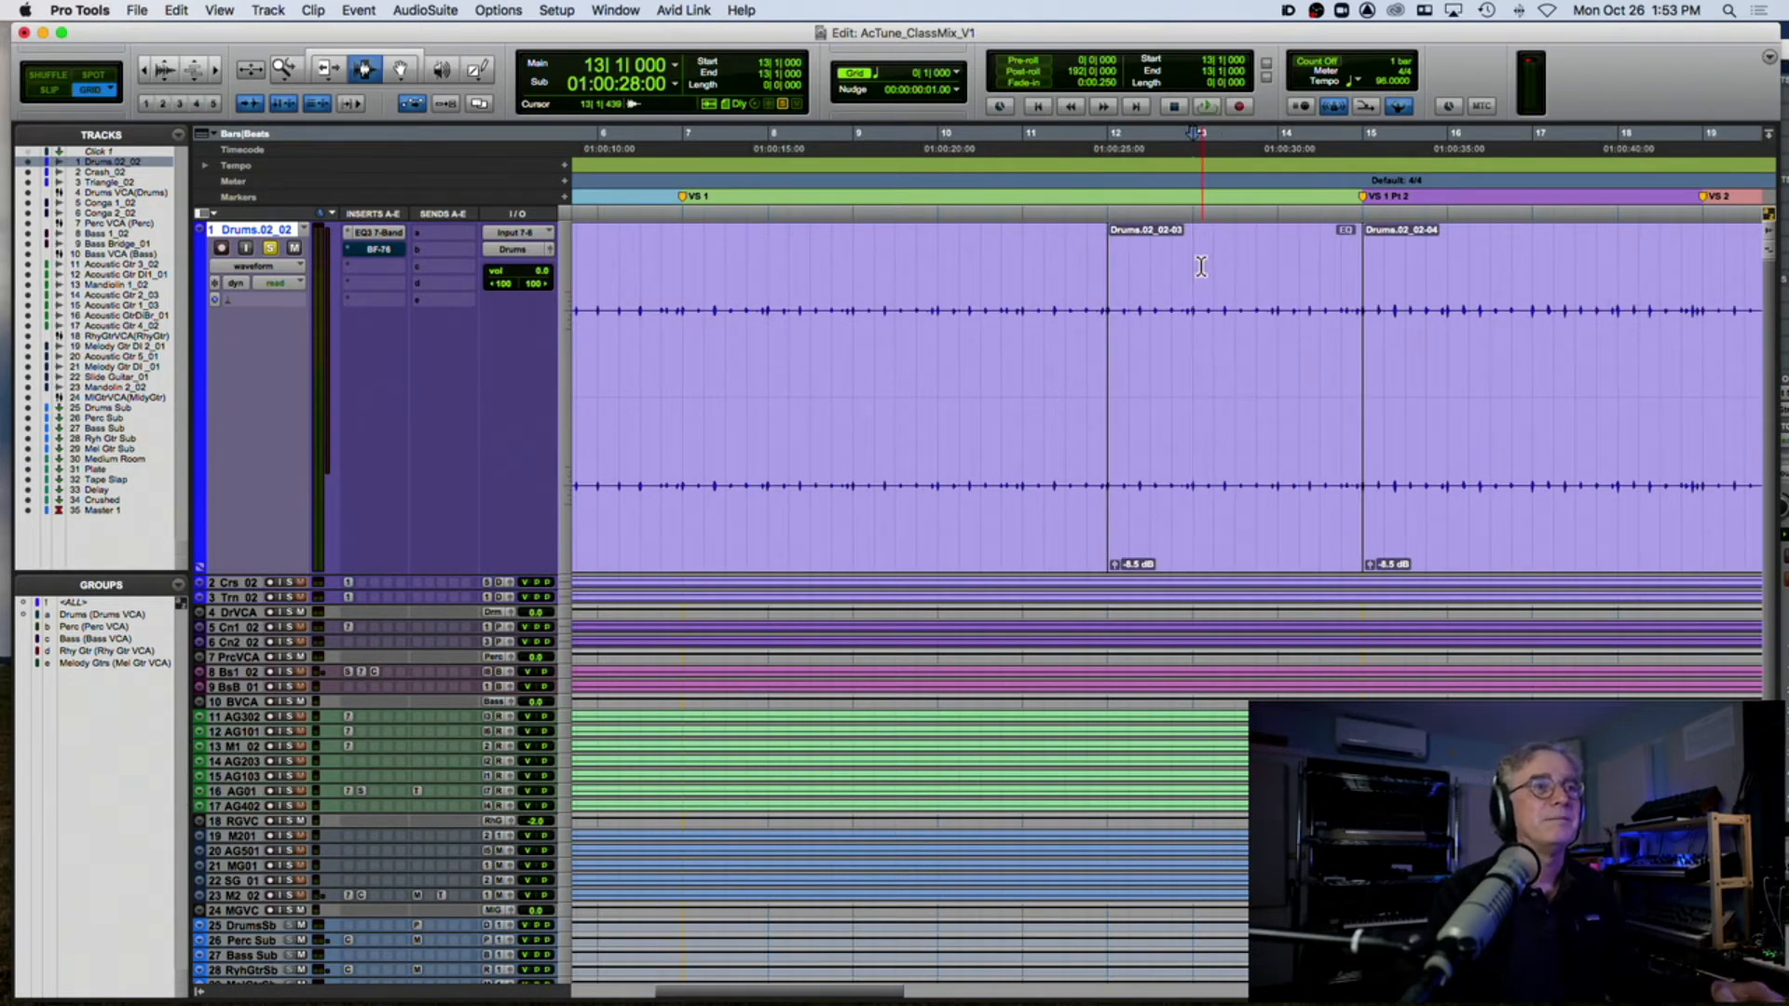
pyautogui.moveTo(1319, 244); pyautogui.dragTo(1355, 245)
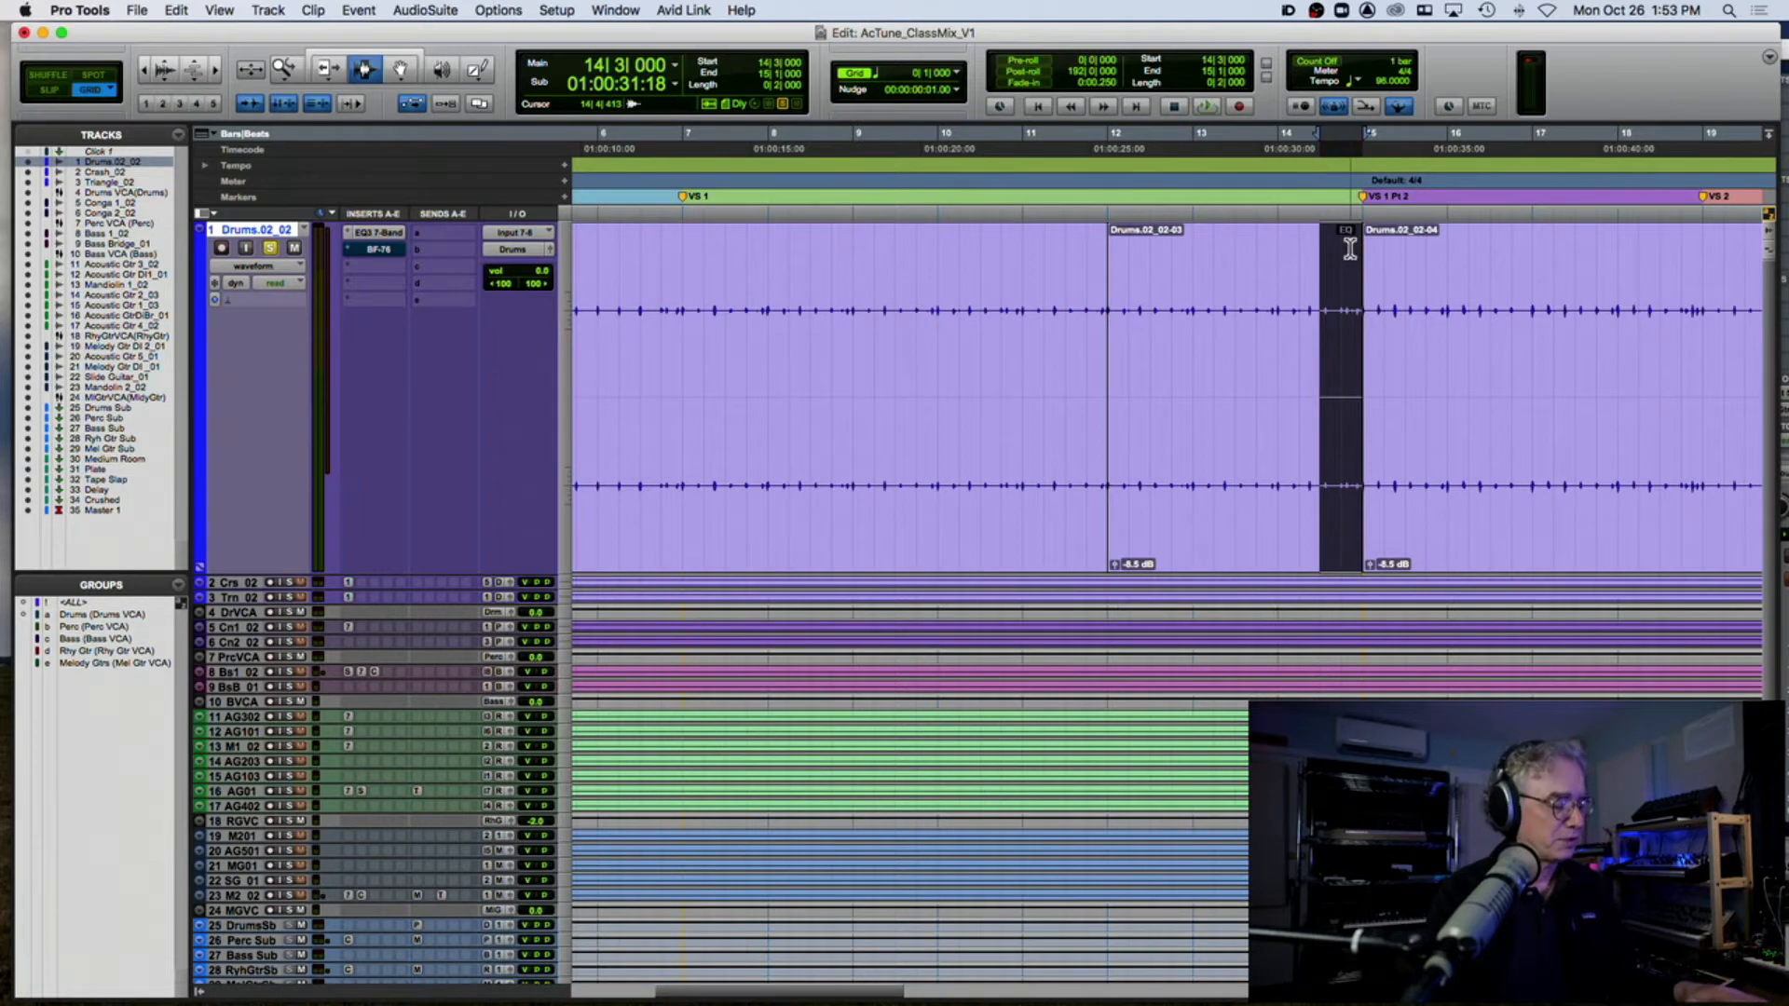
pyautogui.press('t')
pyautogui.press('t')
pyautogui.press('t')
pyautogui.press('t')
pyautogui.click(1280, 270)
pyautogui.hscroll(5, 1278, 268)
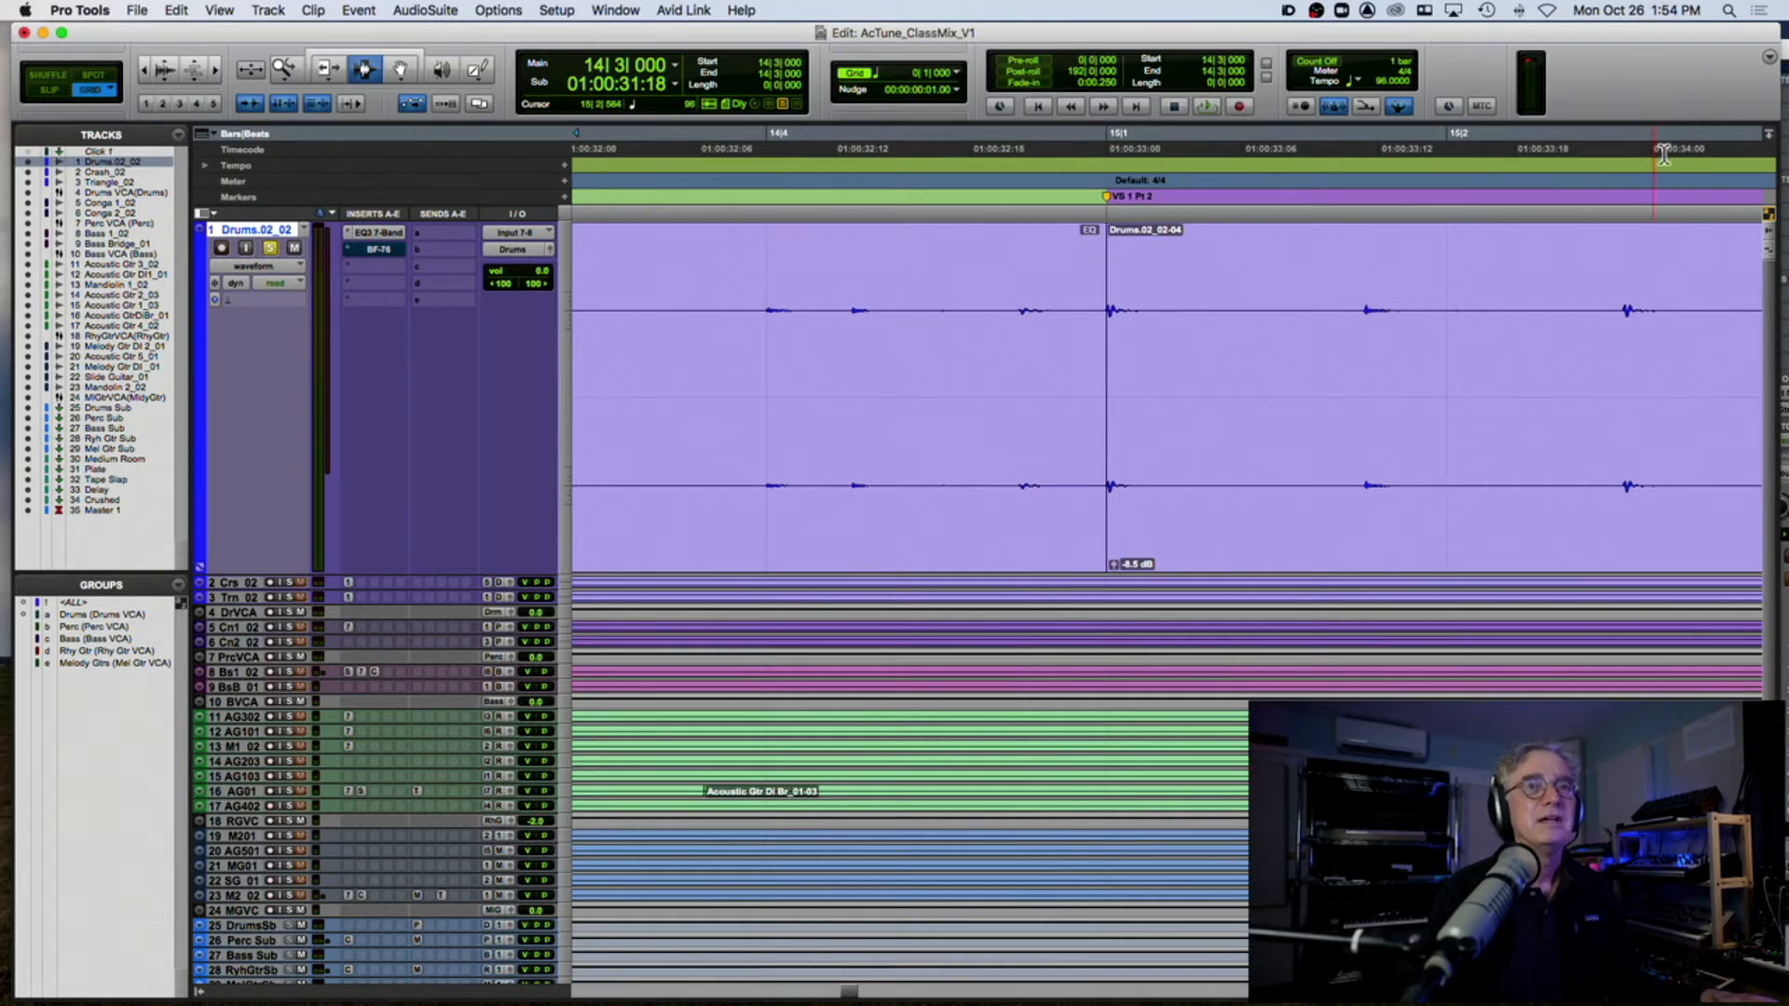
# Step: Show the Clip Effects view again, select the Drums.02_02-03 clip, and turn off its clip EQ
pyautogui.click(1769, 57)
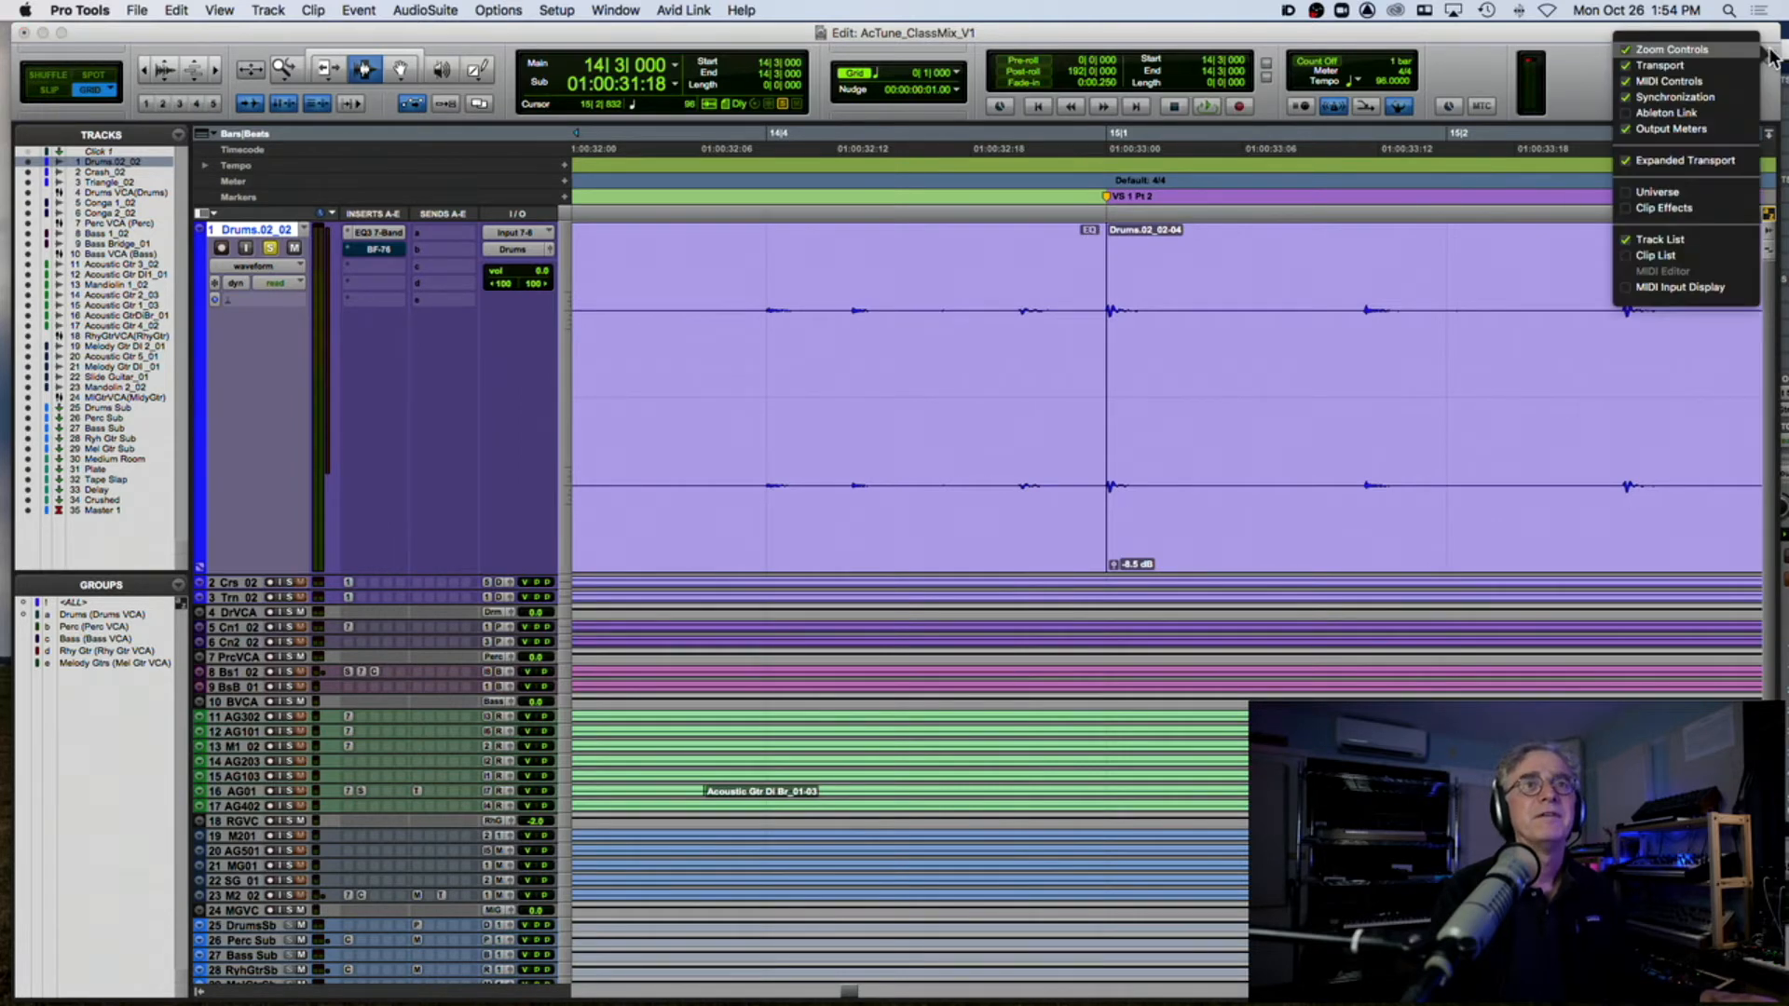
pyautogui.click(1623, 209)
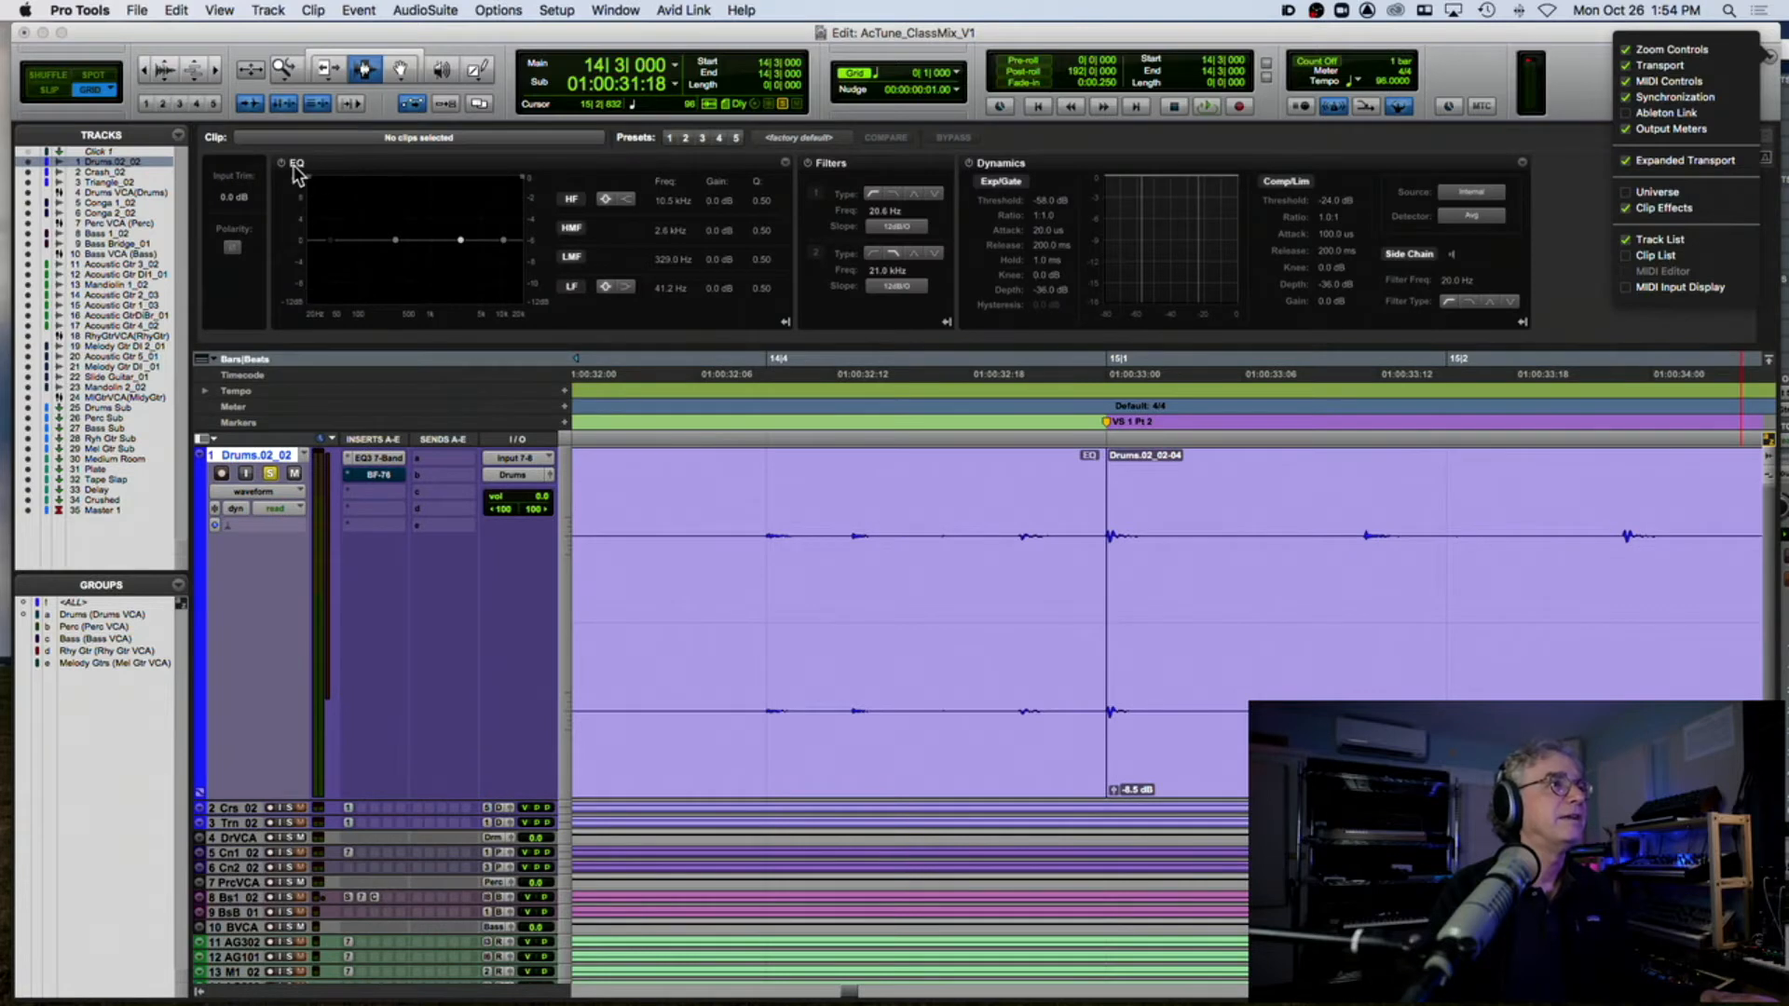
pyautogui.click(1027, 545)
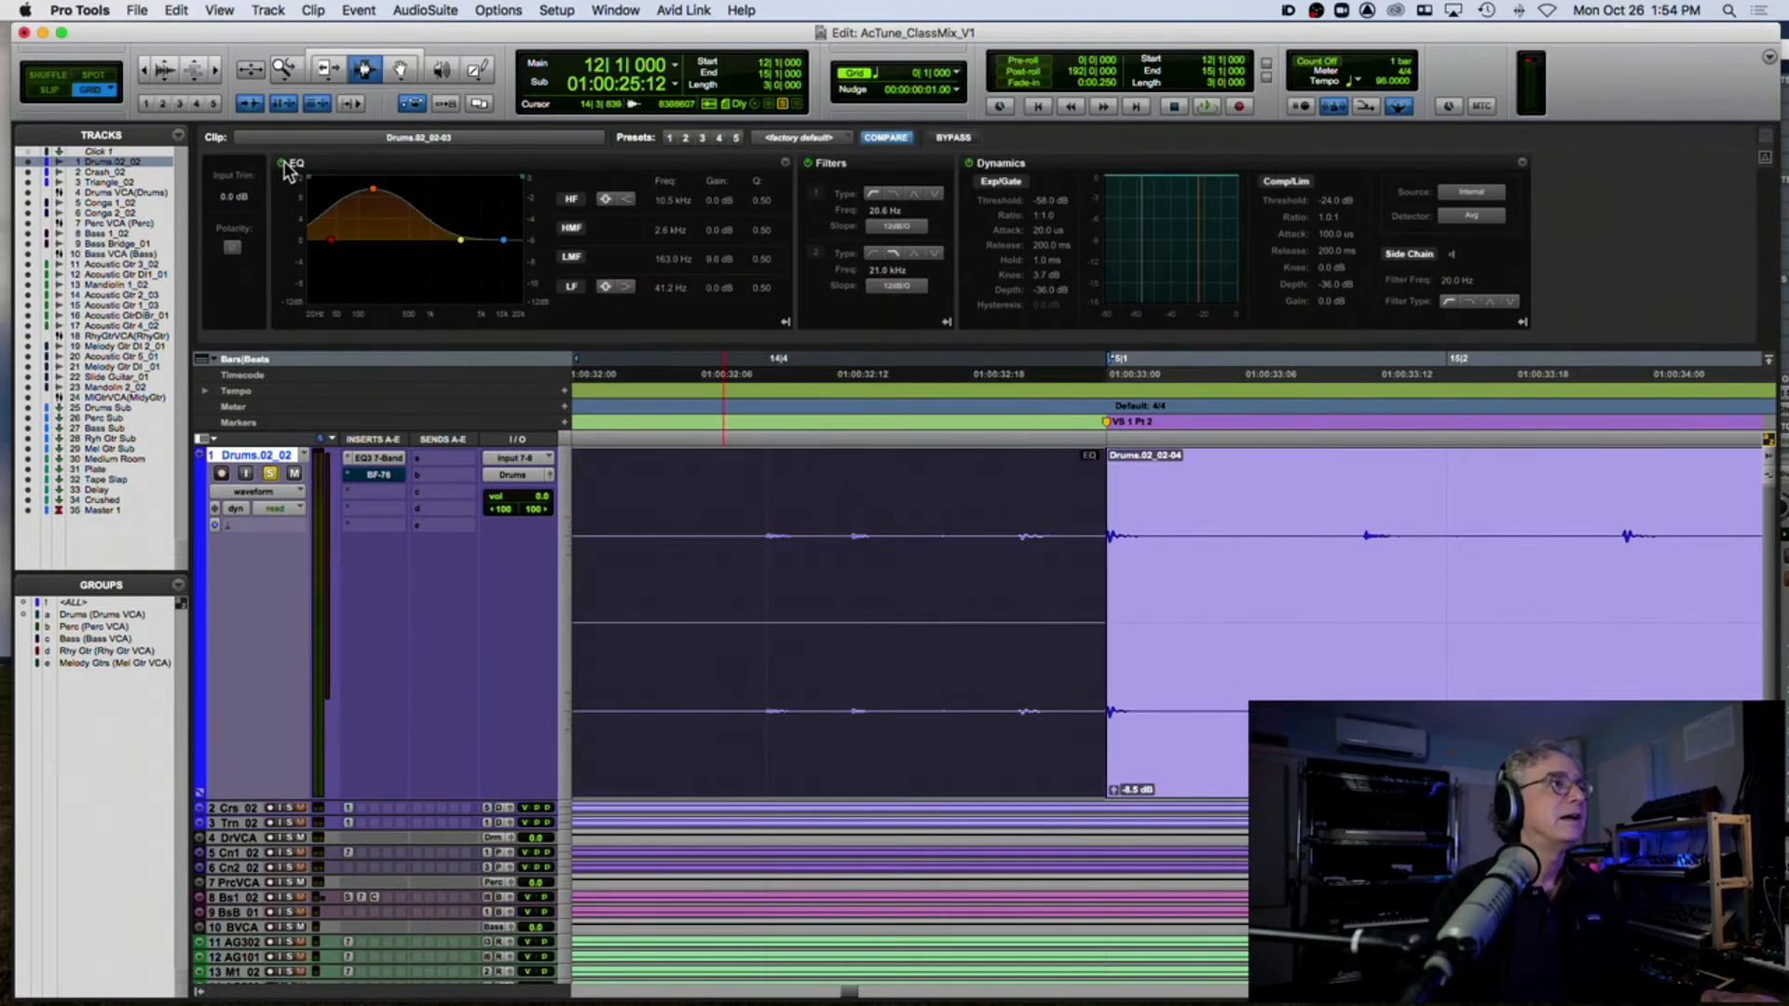
pyautogui.click(1085, 471)
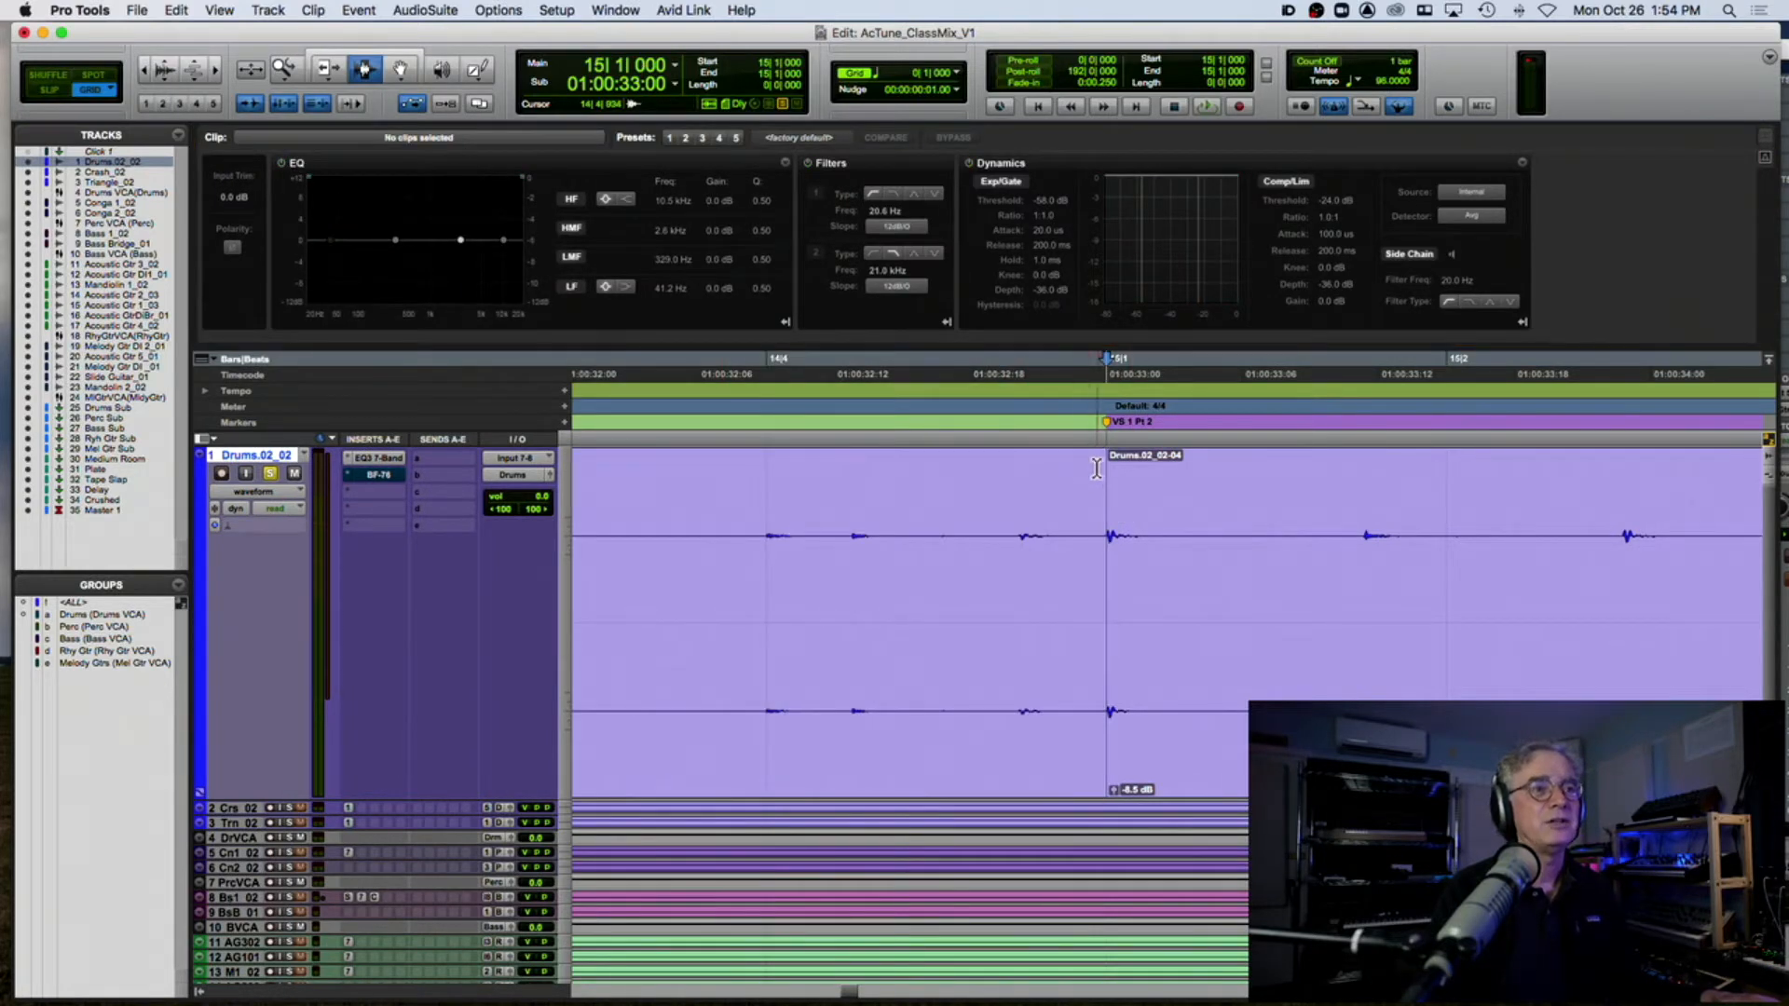
# Step: Hide the Clip Effects view in the Edit window
pyautogui.click(1769, 59)
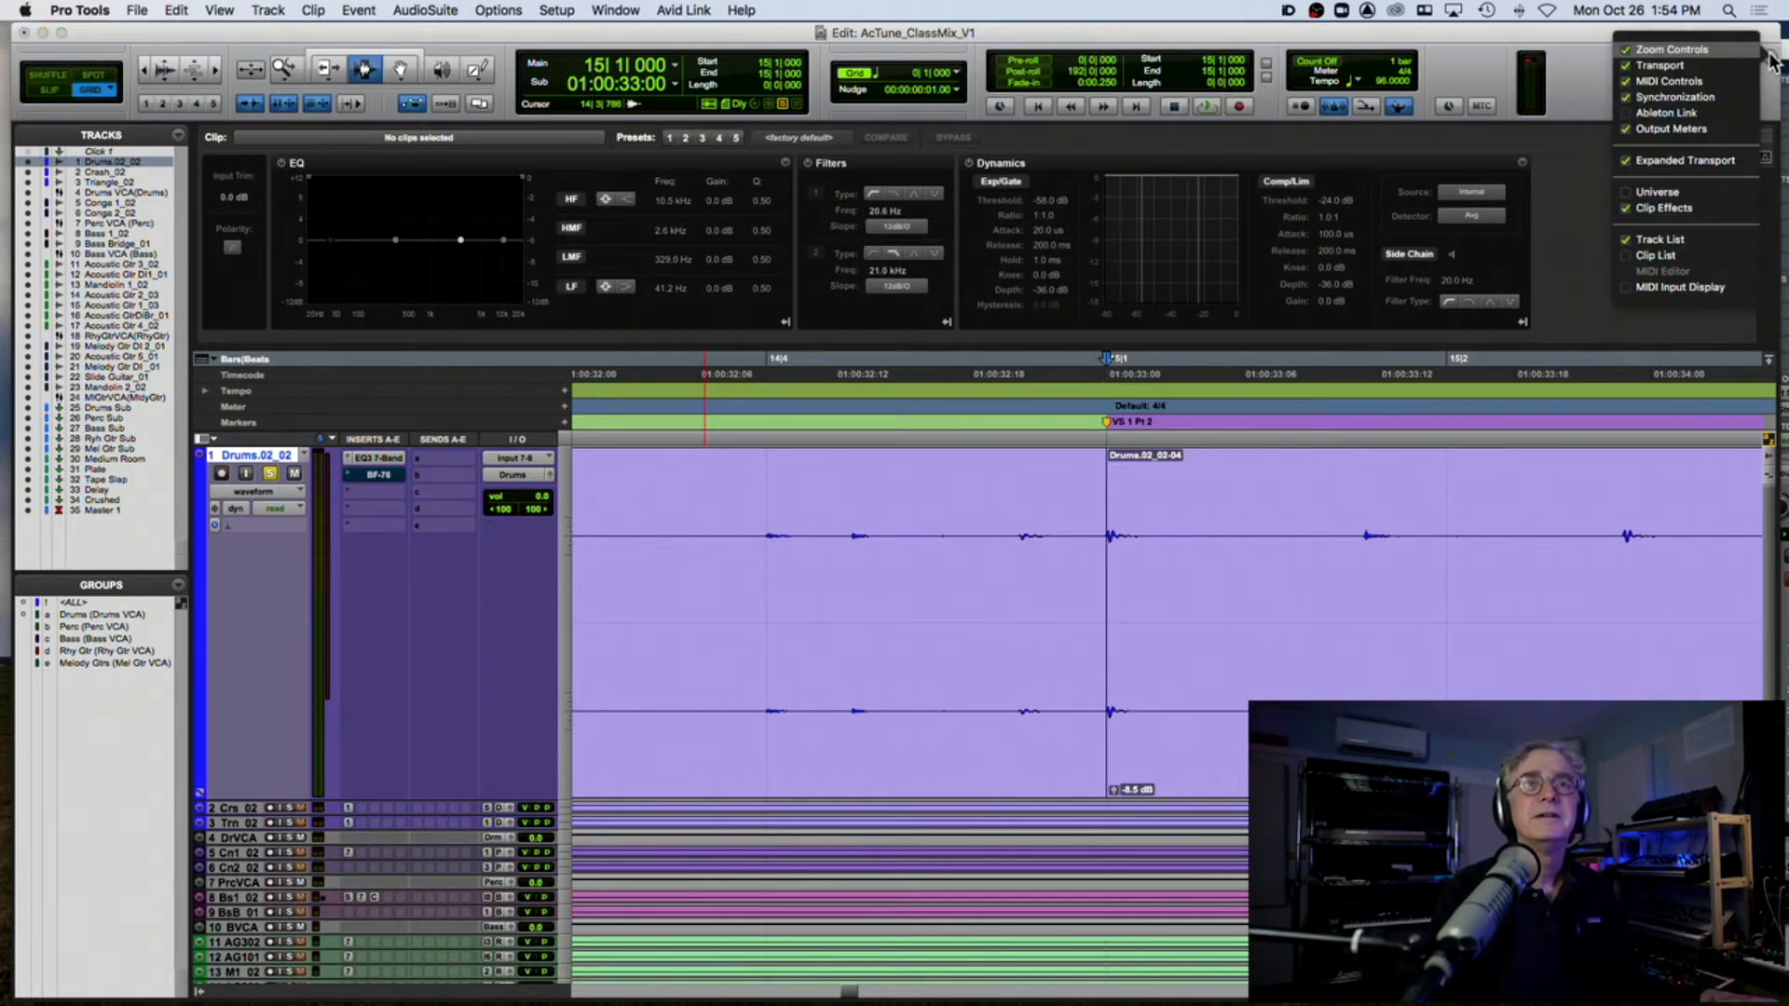
pyautogui.click(1639, 207)
pyautogui.click(1597, 58)
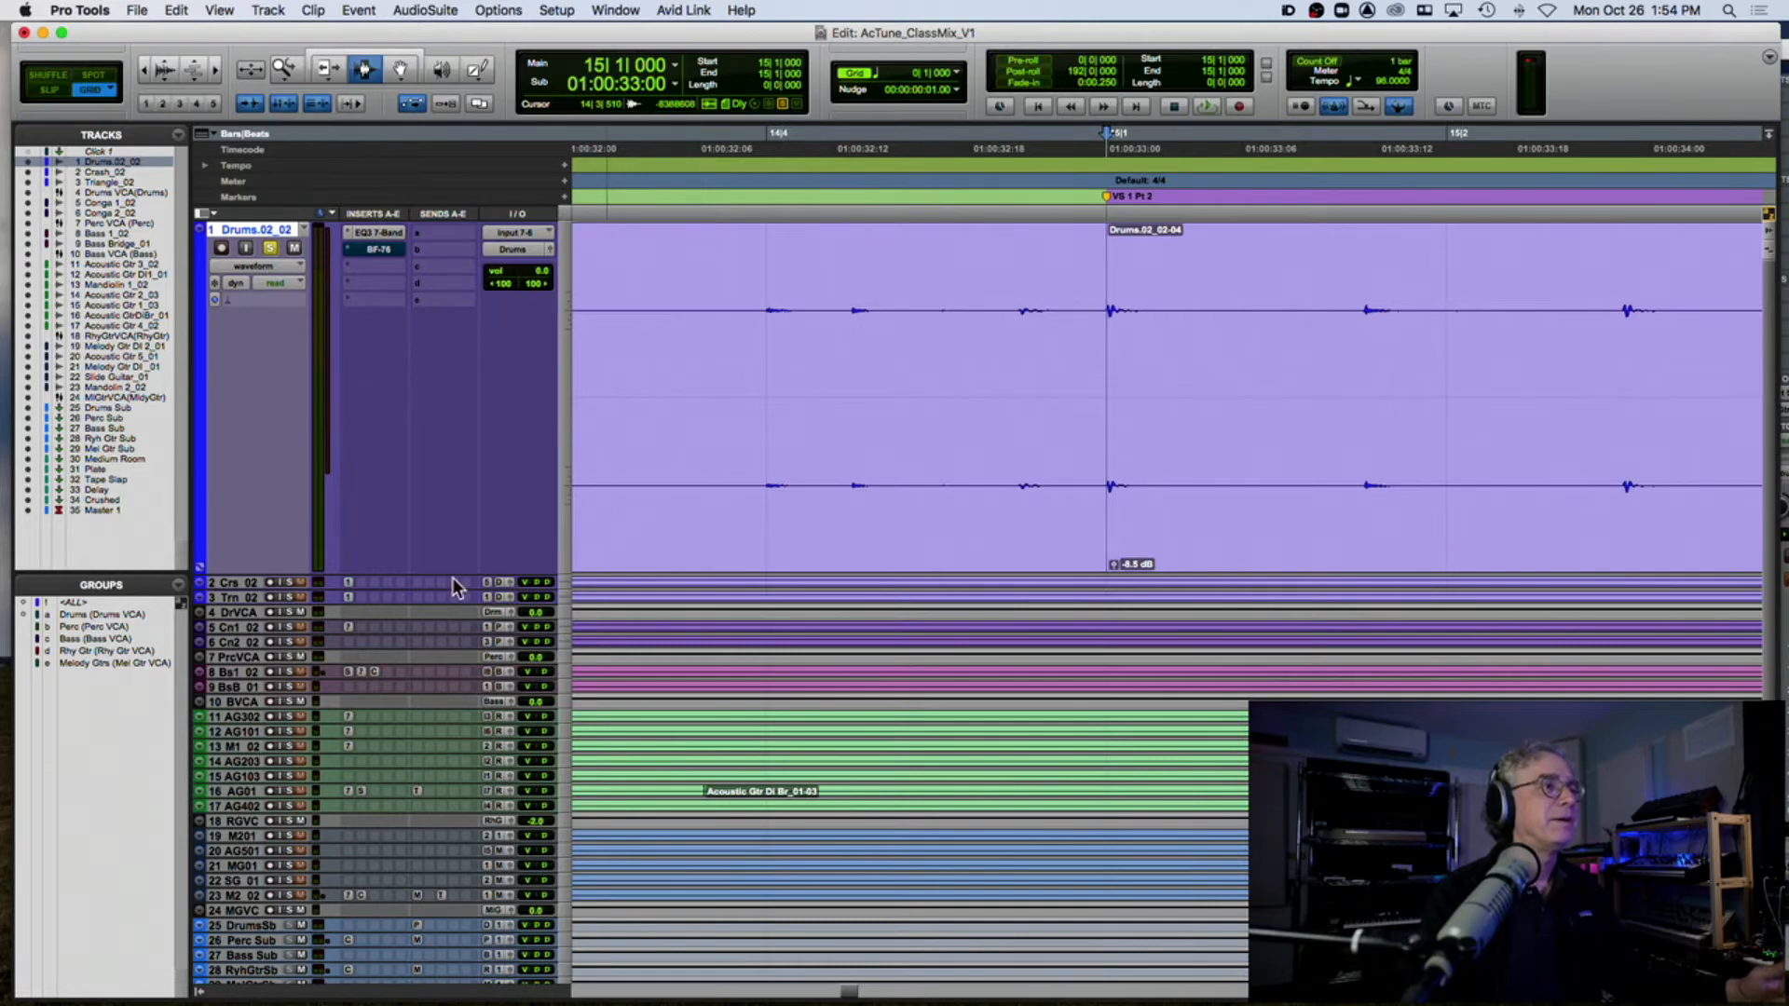
# Step: Reduce the Drums.02_02 track's height so all tracks down to Master 1 fit, and deselect the track
pyautogui.moveTo(379, 571); pyautogui.dragTo(425, 293)
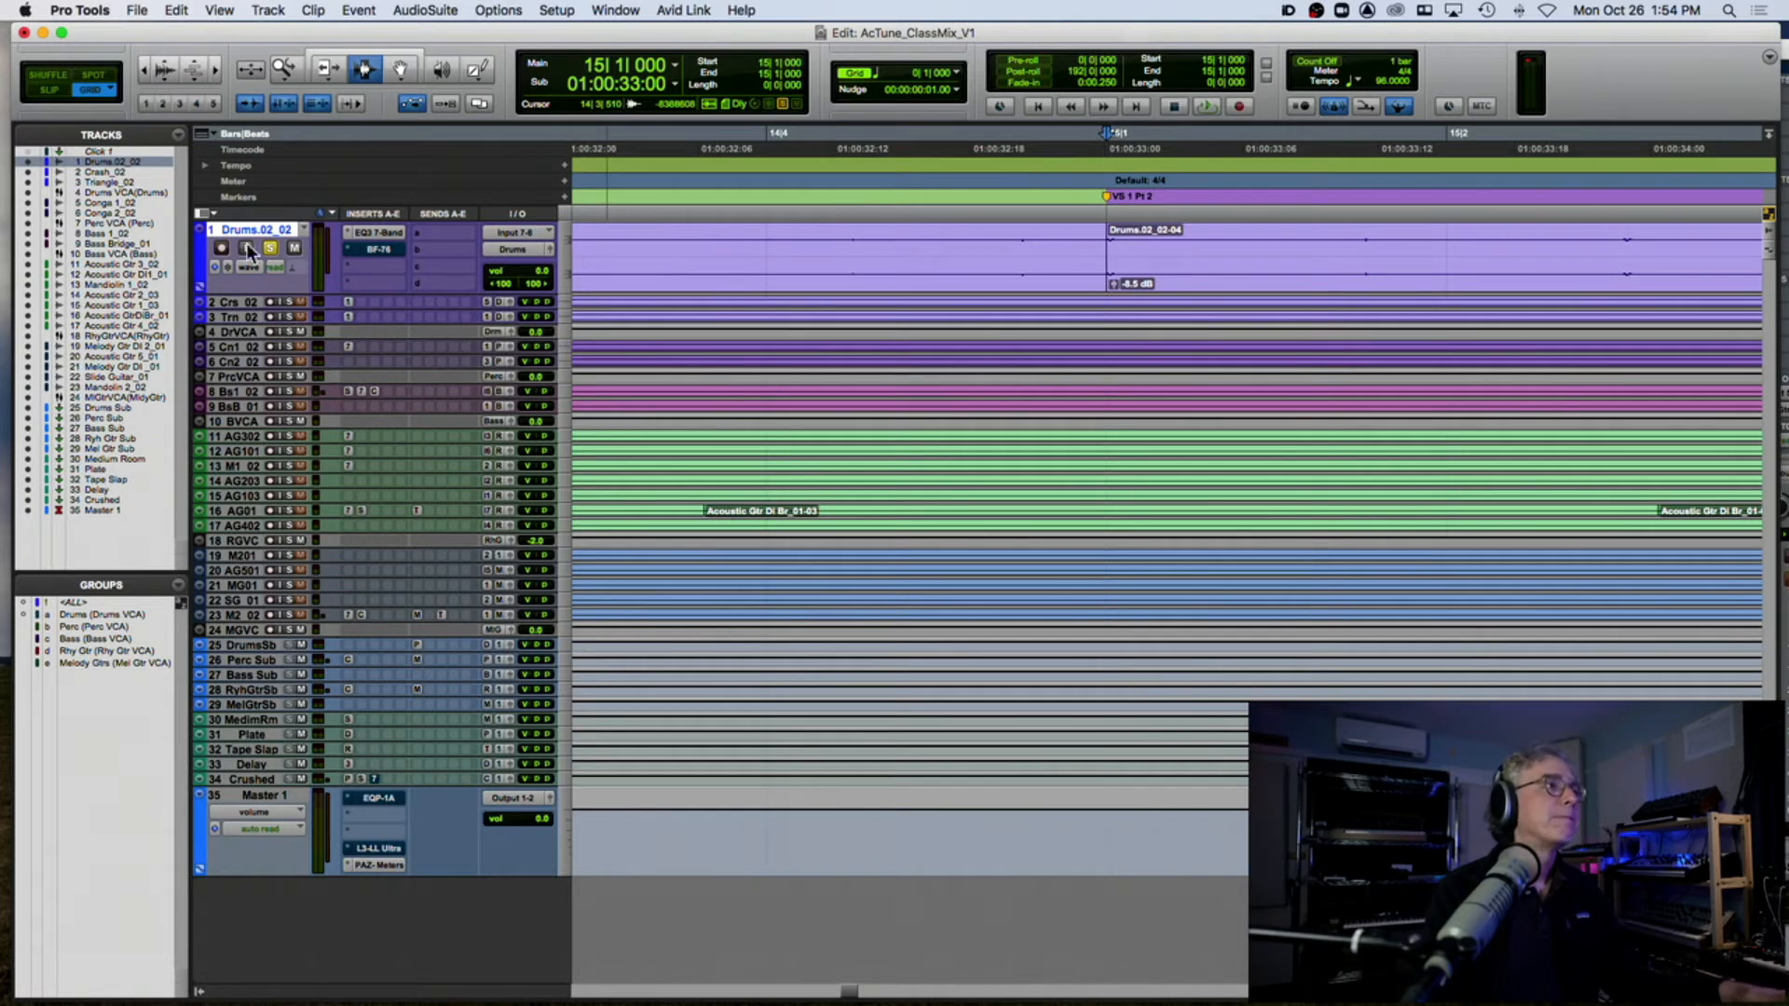
pyautogui.moveTo(259, 292); pyautogui.dragTo(248, 252)
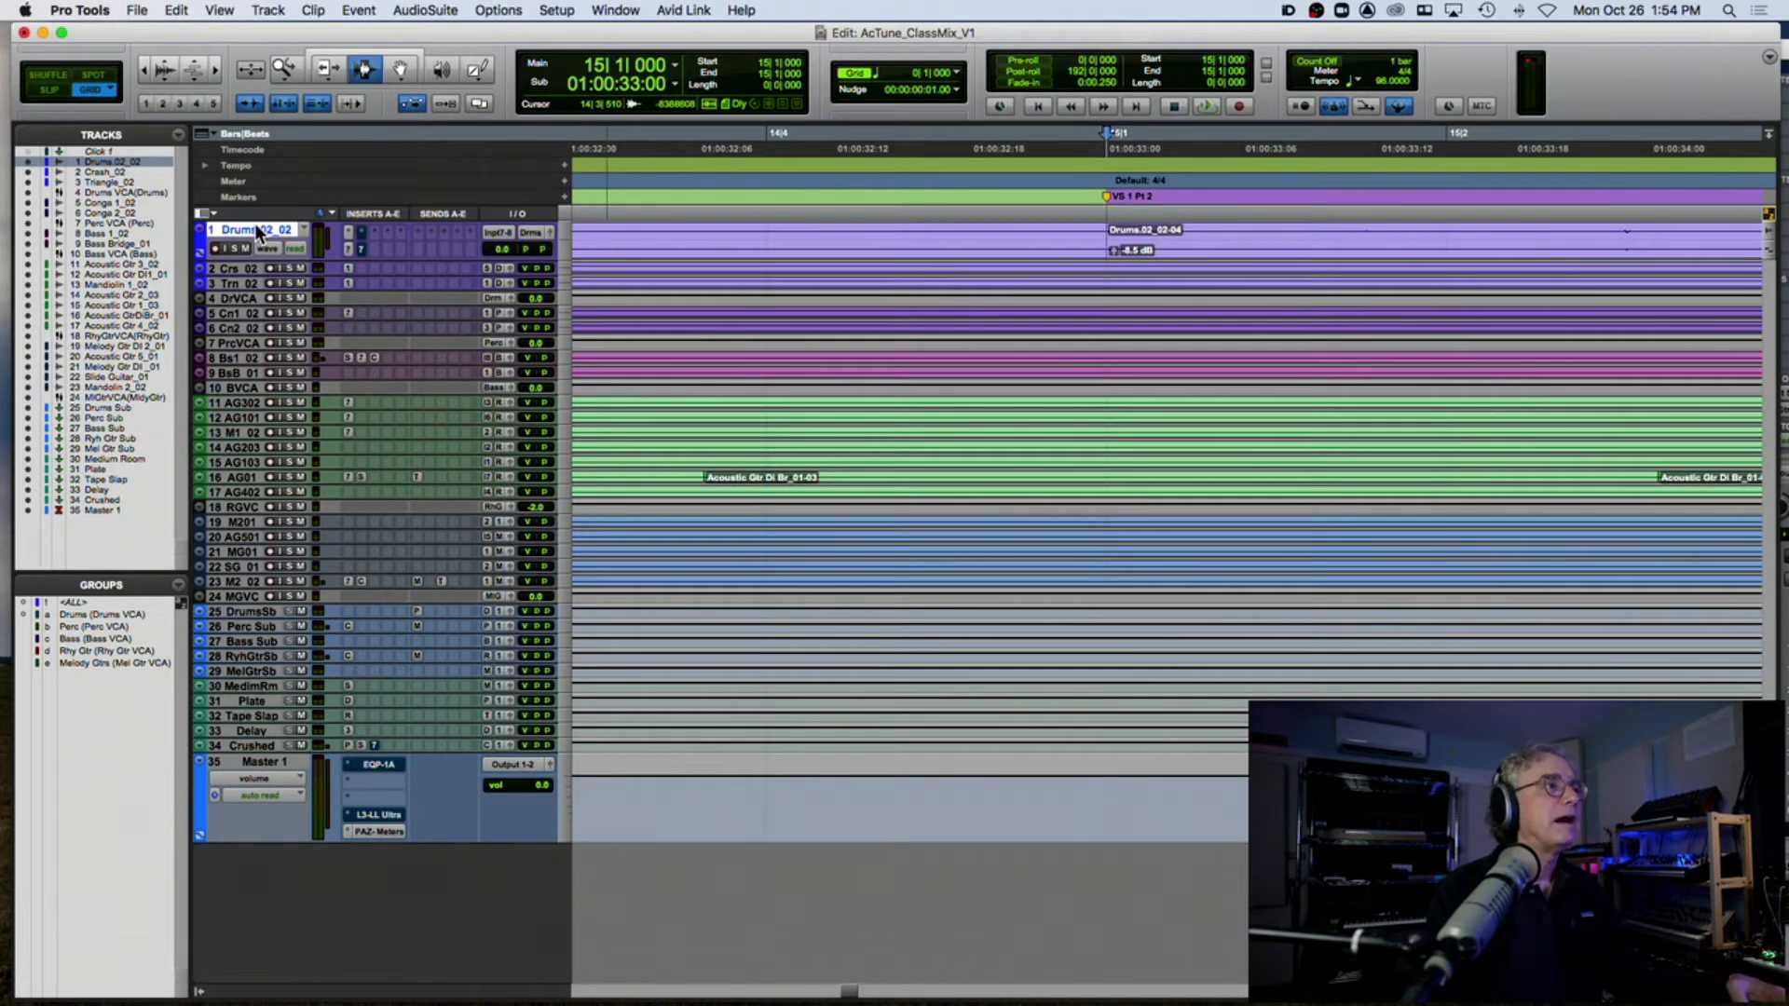
pyautogui.click(254, 225)
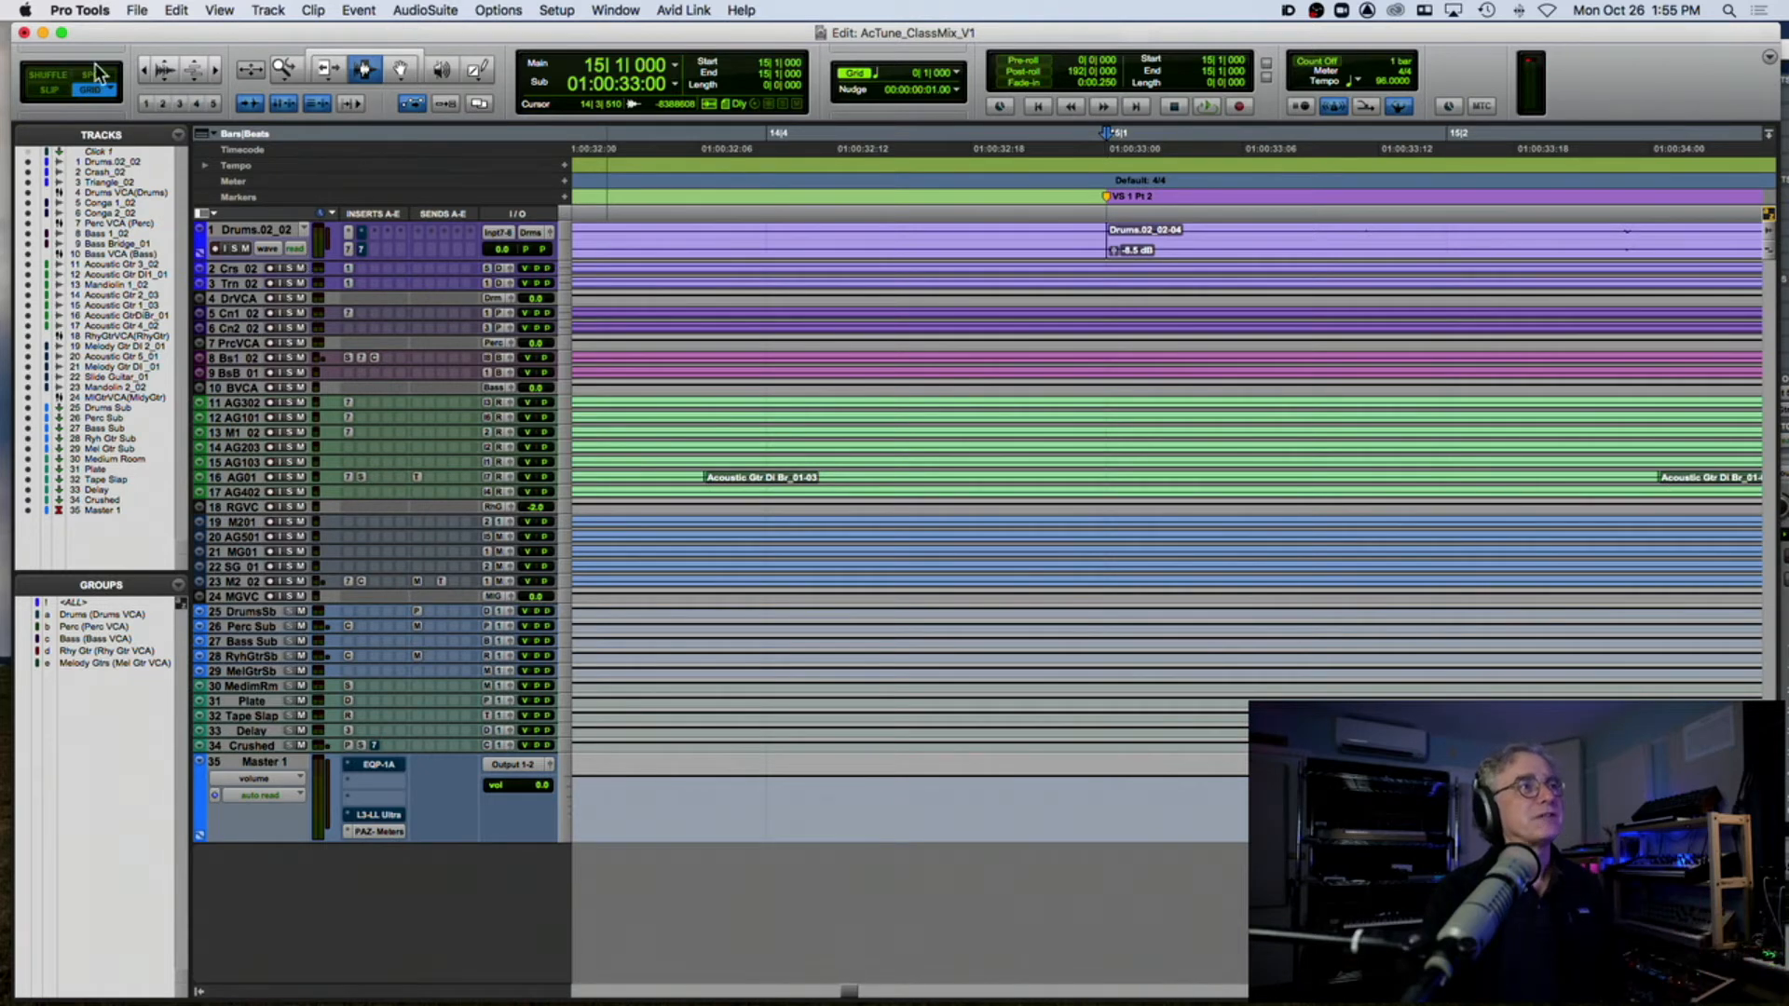
pyautogui.click(361, 11)
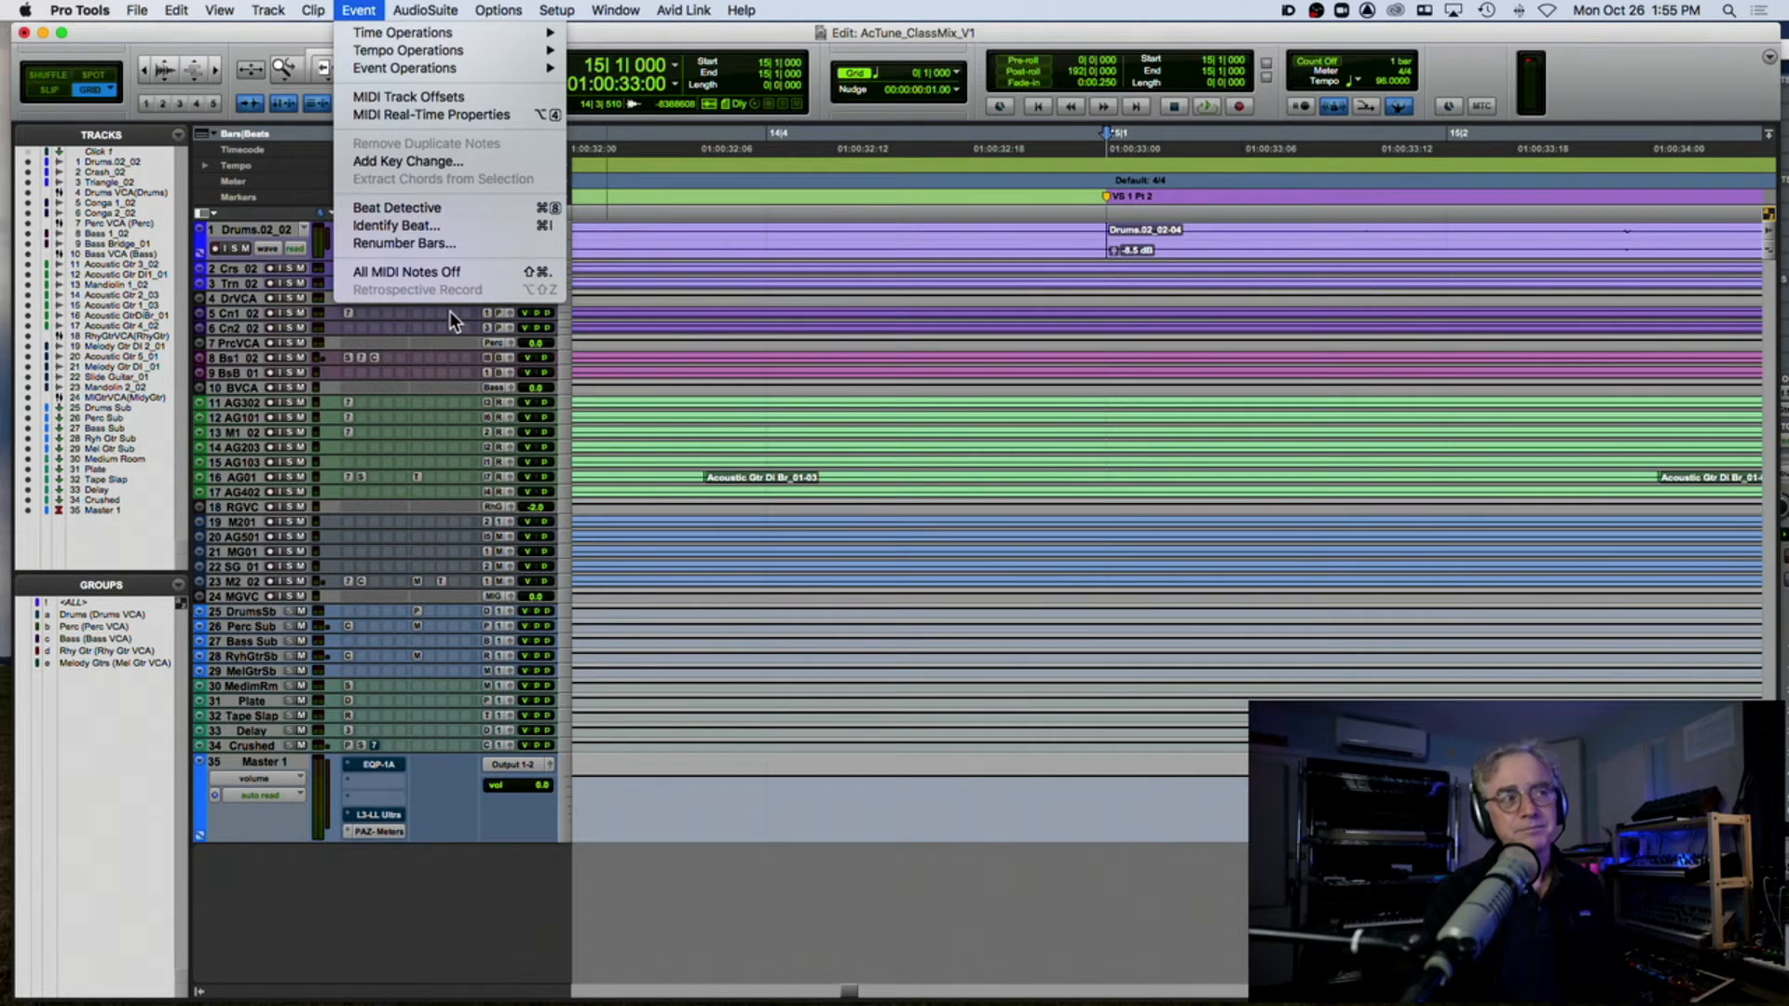
pyautogui.click(480, 348)
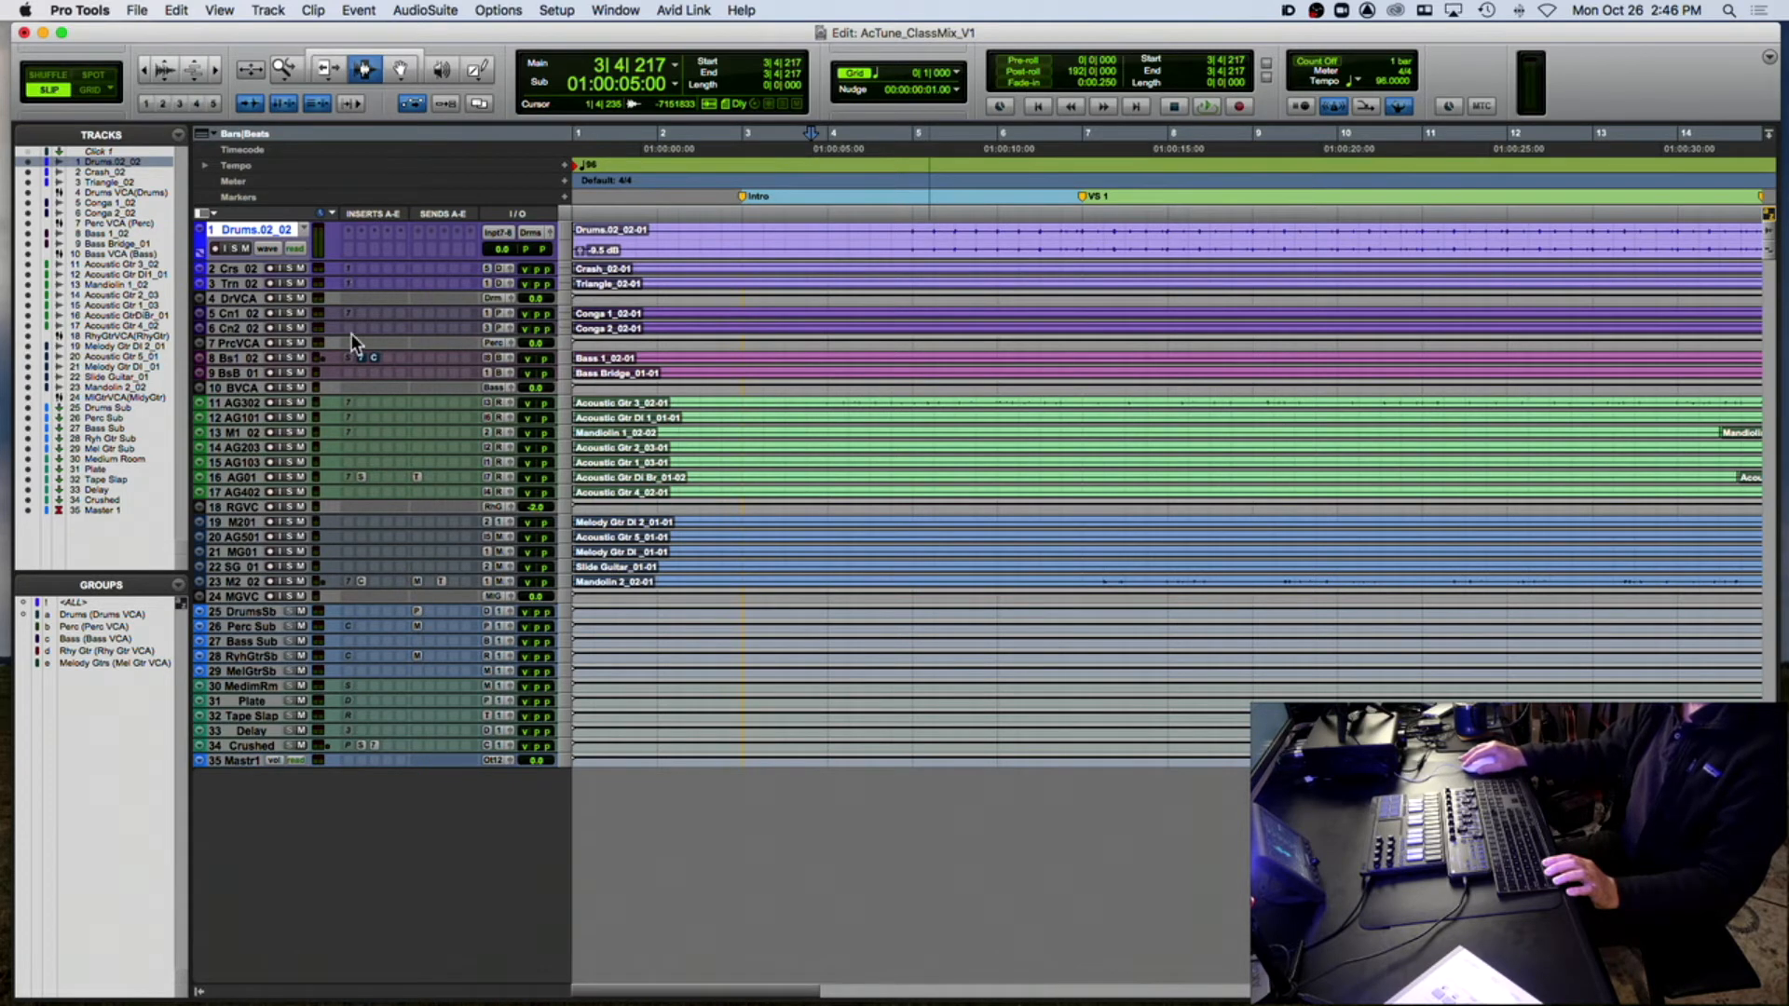
# Step: Make the slot C inserts inactive on all tracks and play the session from the middle of bar 2
pyautogui.keyDown('ctrl'); pyautogui.keyDown('alt'); pyautogui.keyDown('super'); pyautogui.click(373, 744); pyautogui.keyUp('super'); pyautogui.keyUp('alt'); pyautogui.keyUp('ctrl')
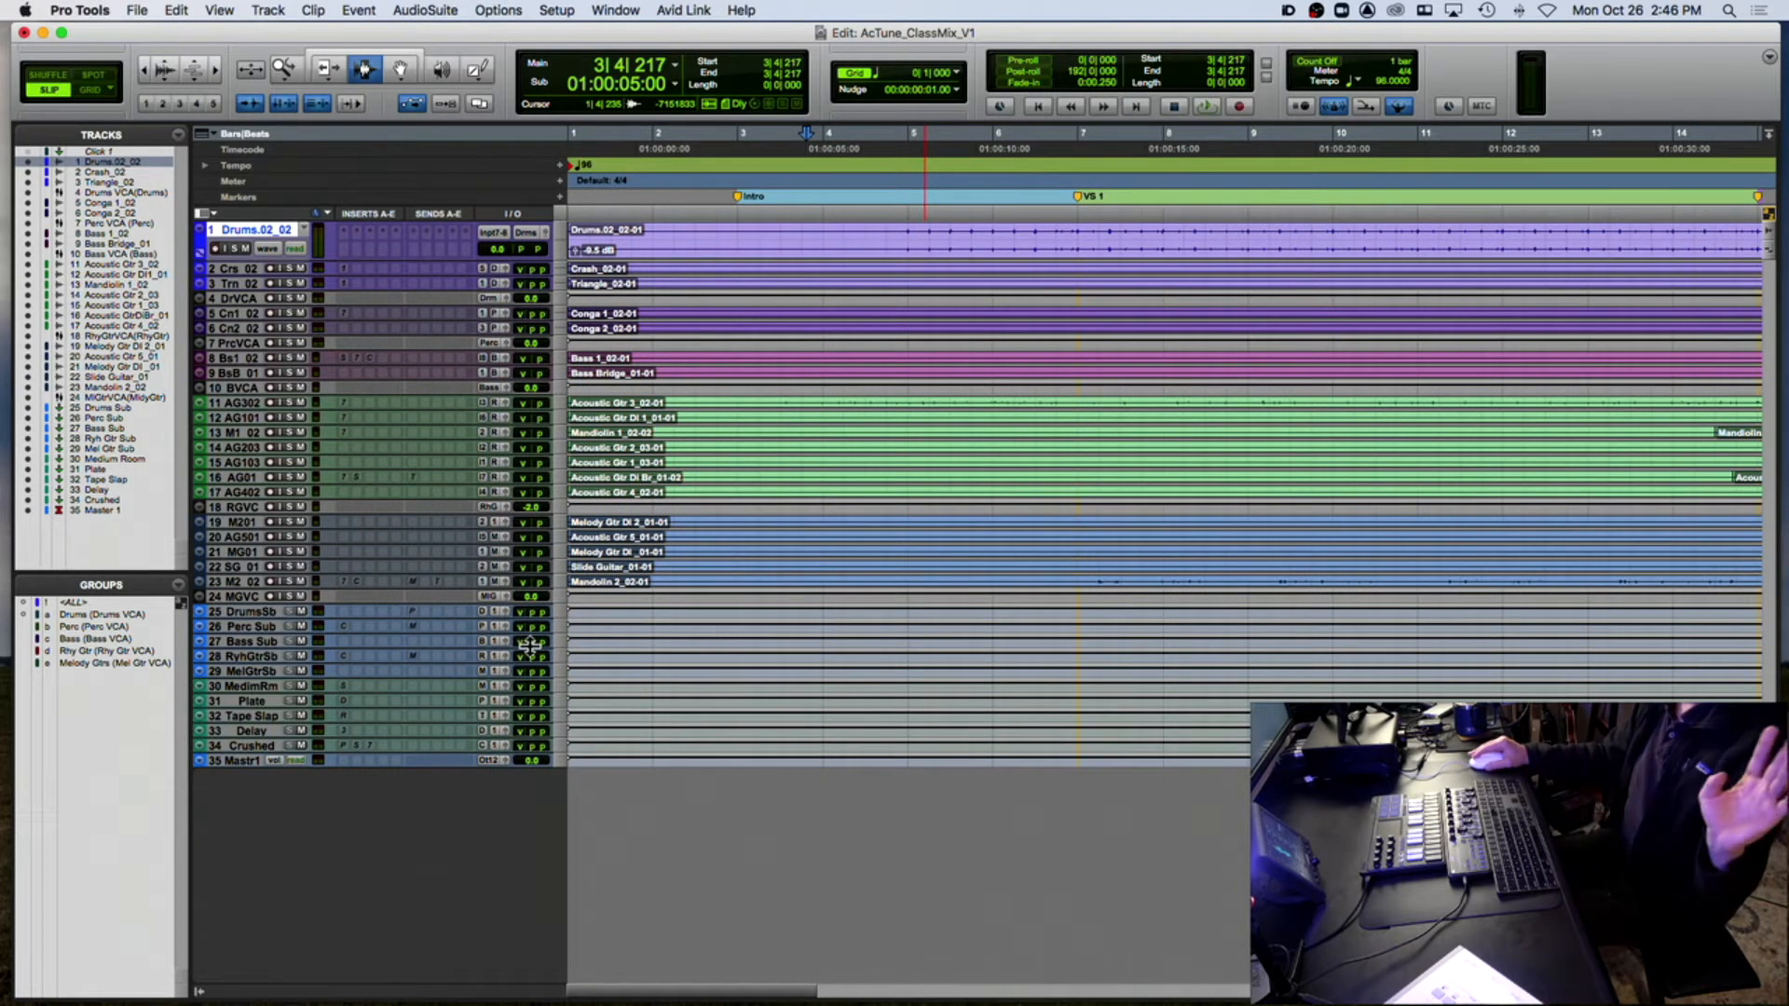
pyautogui.click(697, 238)
pyautogui.press('space')
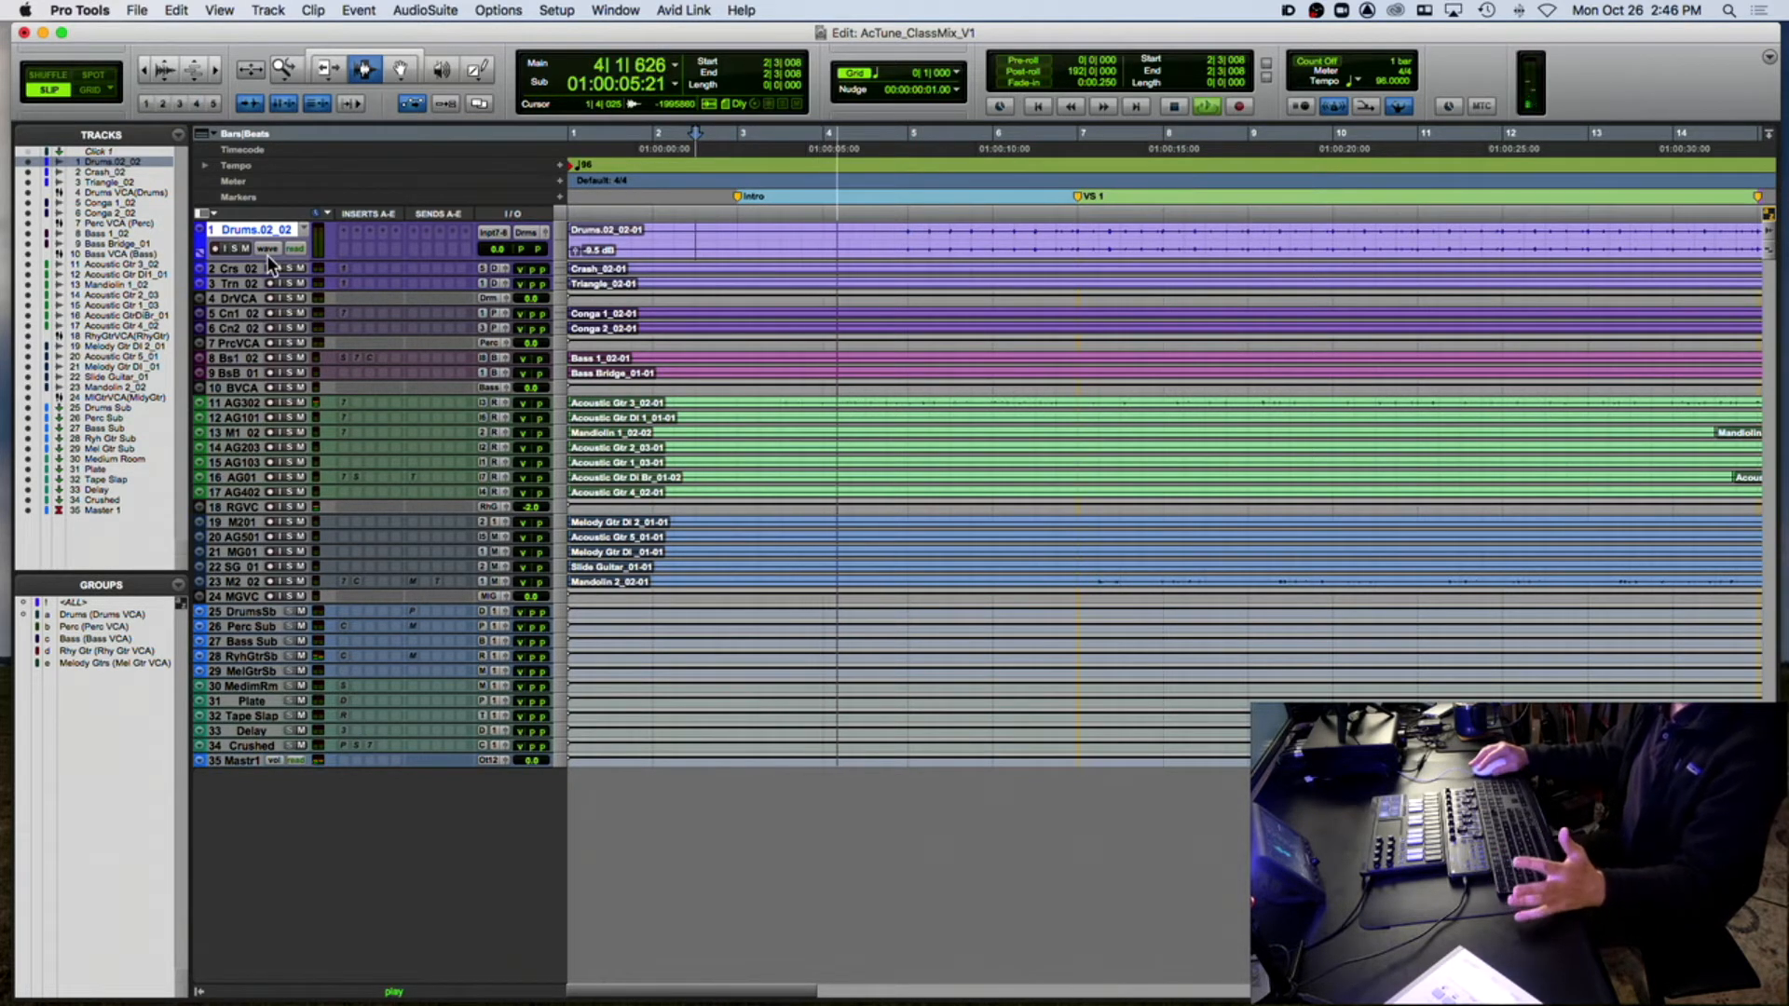
pyautogui.press('space')
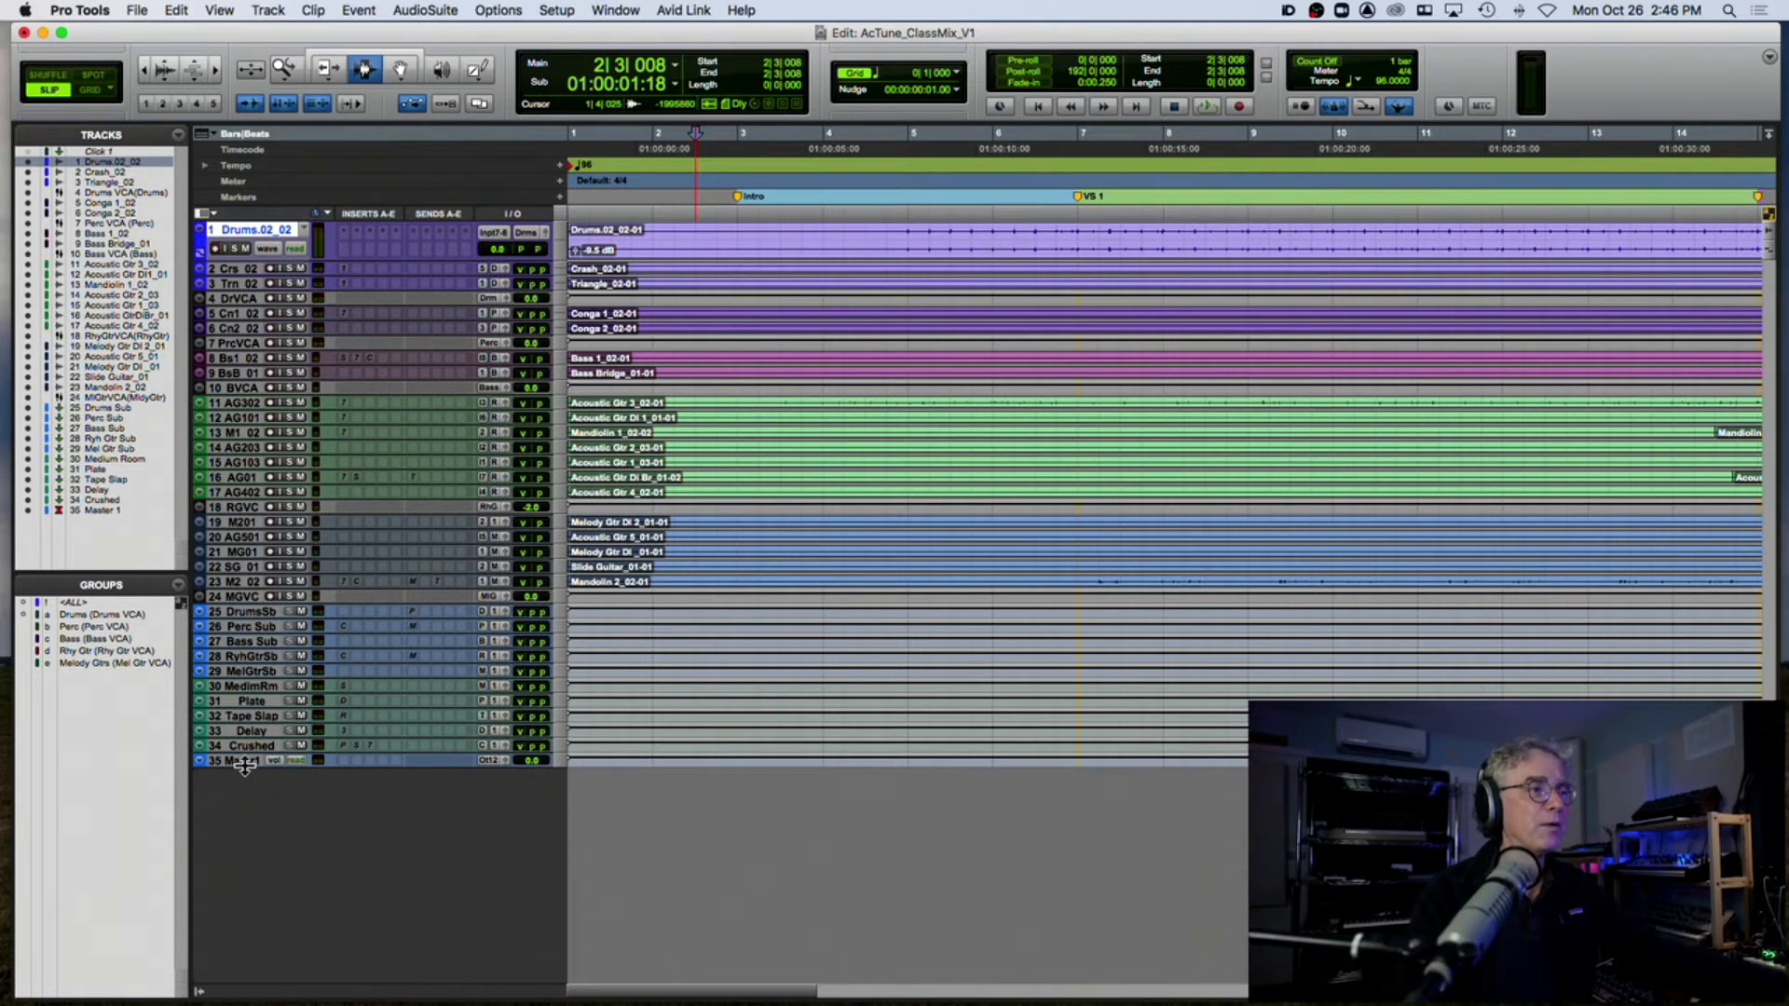
# Step: Enlarge the Master 1 track and play the mix from bar 2 and from bar 4 while watching its meter
pyautogui.moveTo(243, 762); pyautogui.dragTo(279, 950)
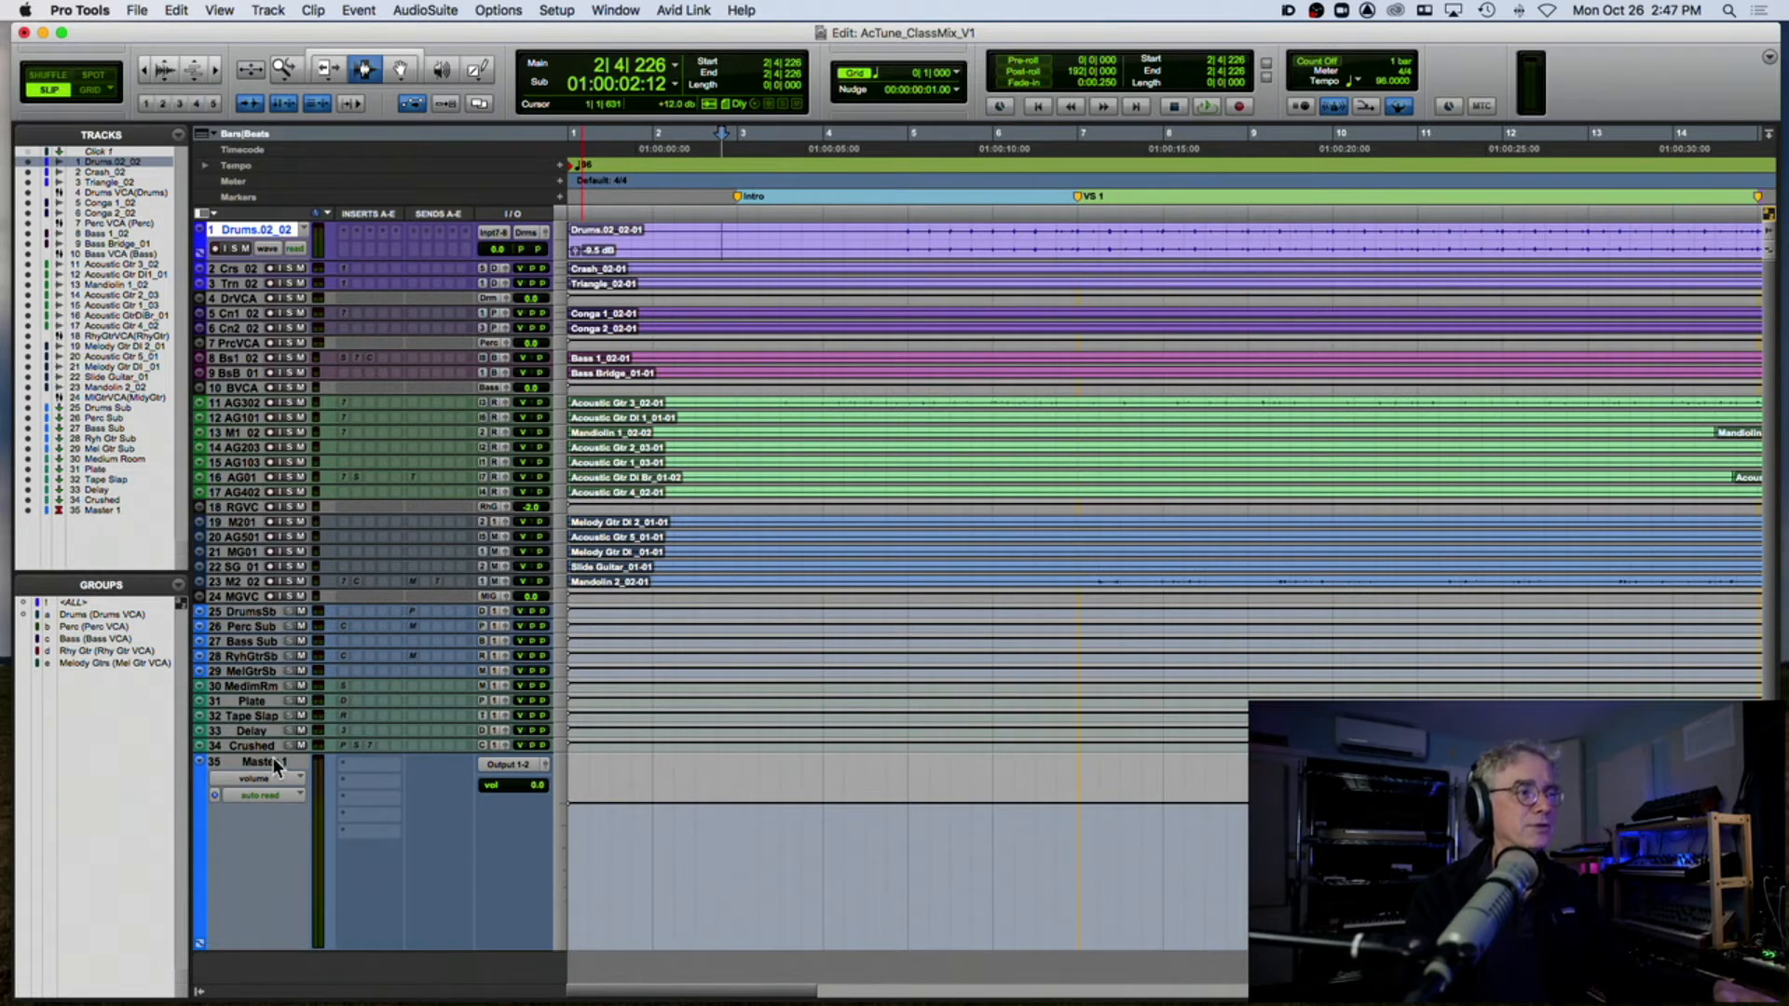
pyautogui.press('space')
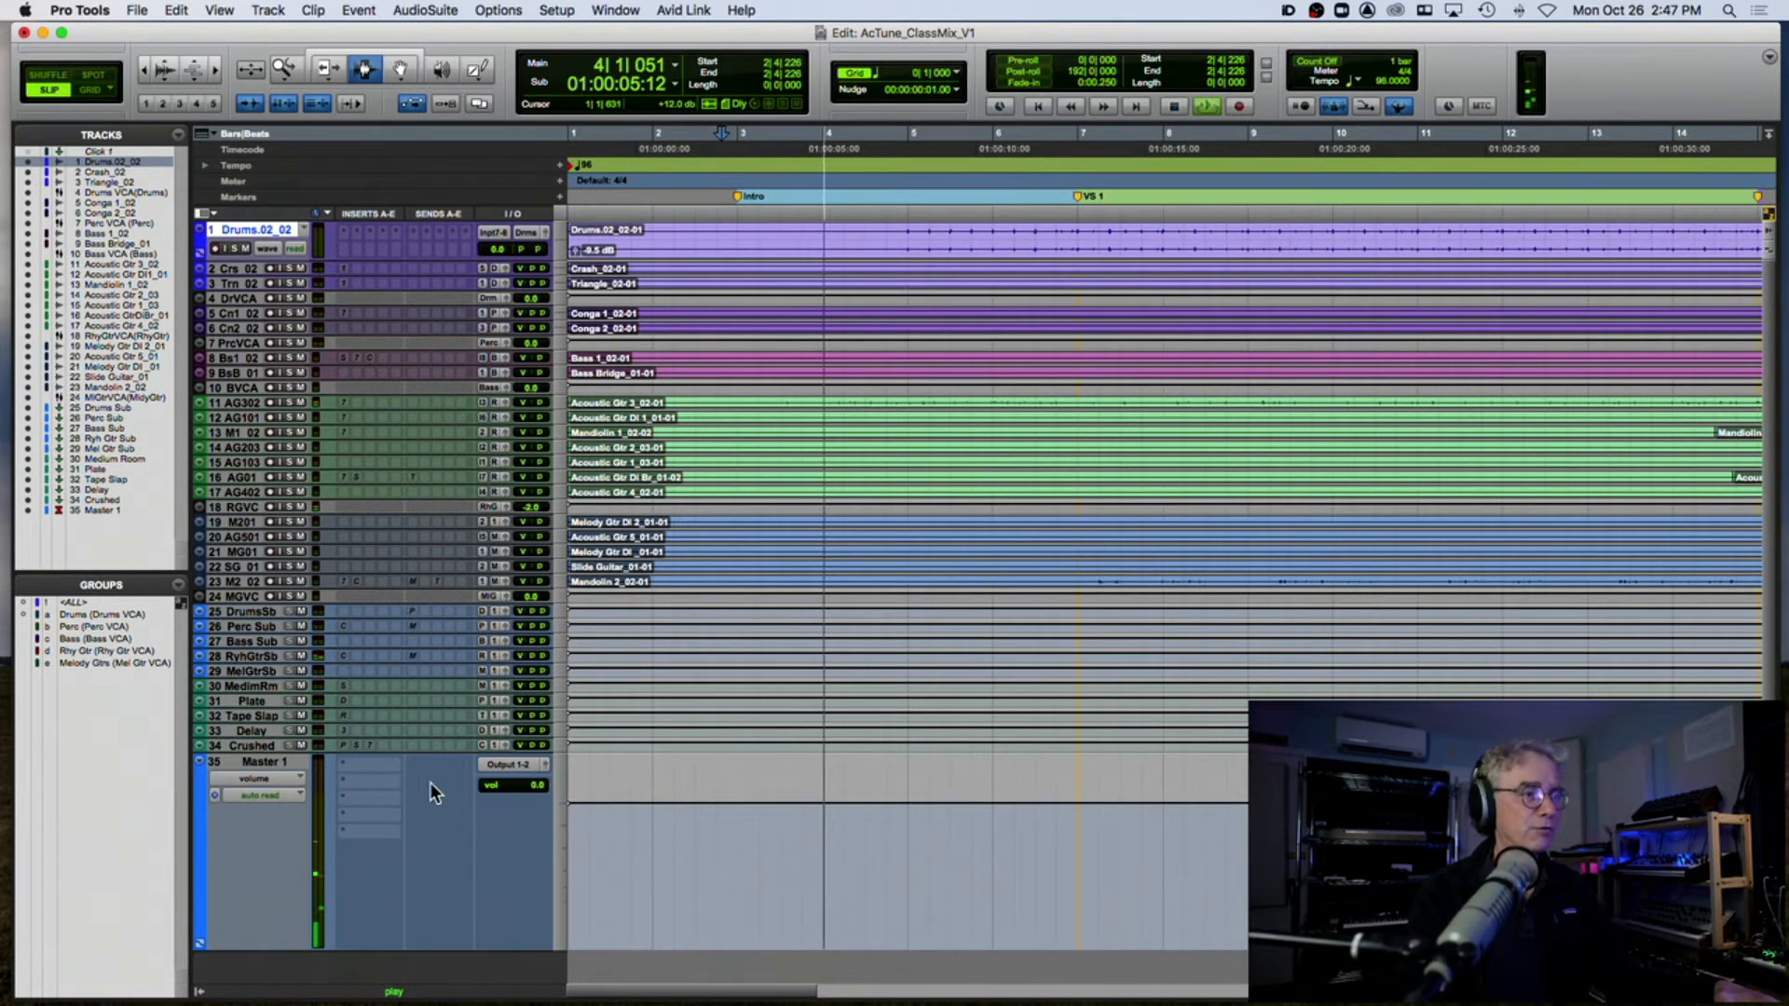
pyautogui.press('space')
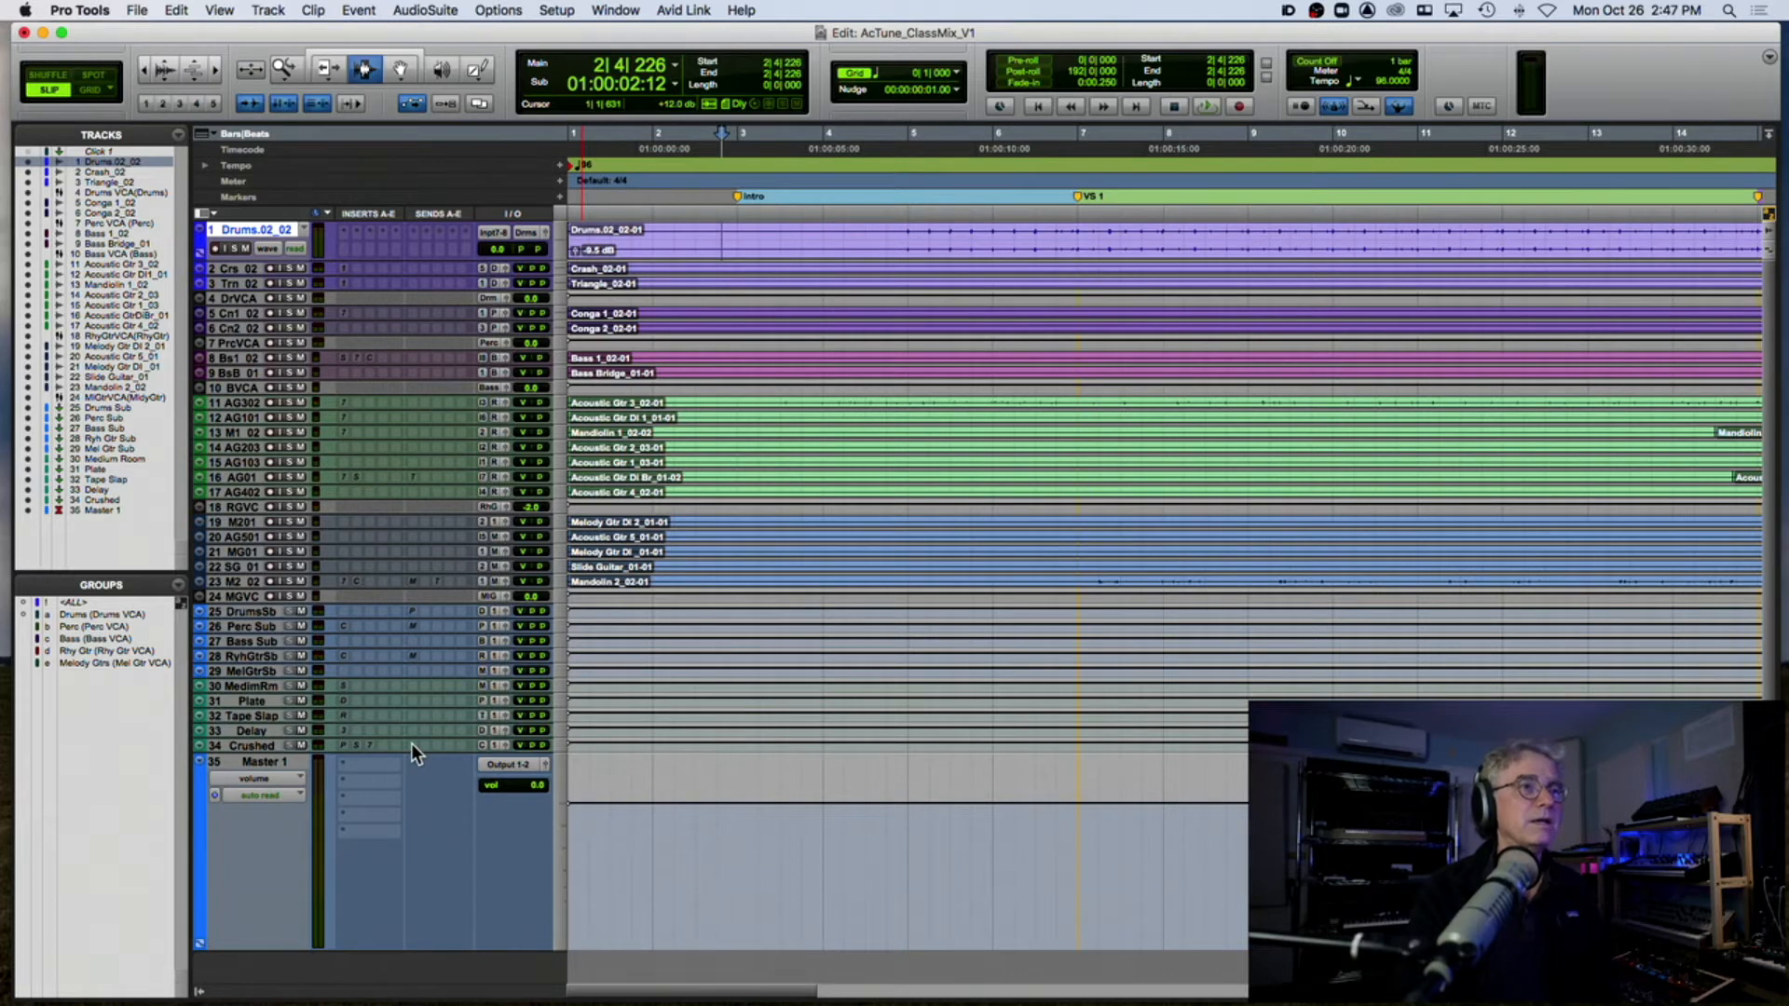
pyautogui.click(882, 246)
pyautogui.press('space')
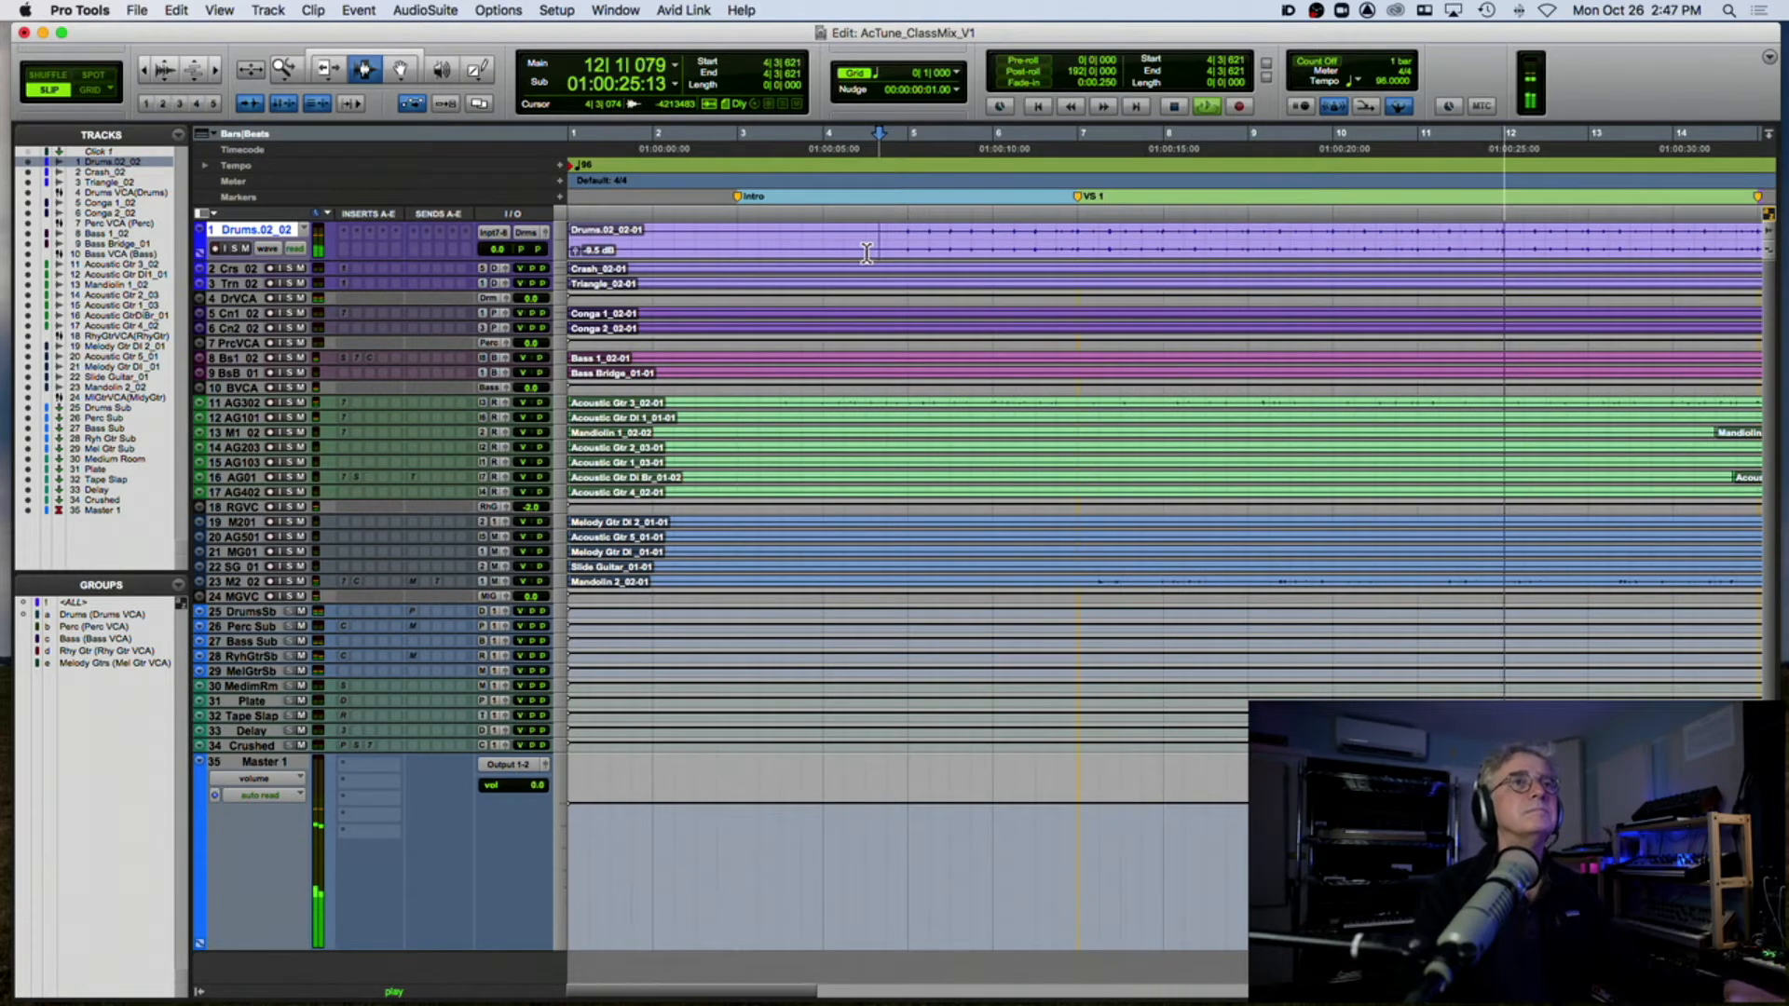
pyautogui.press('space')
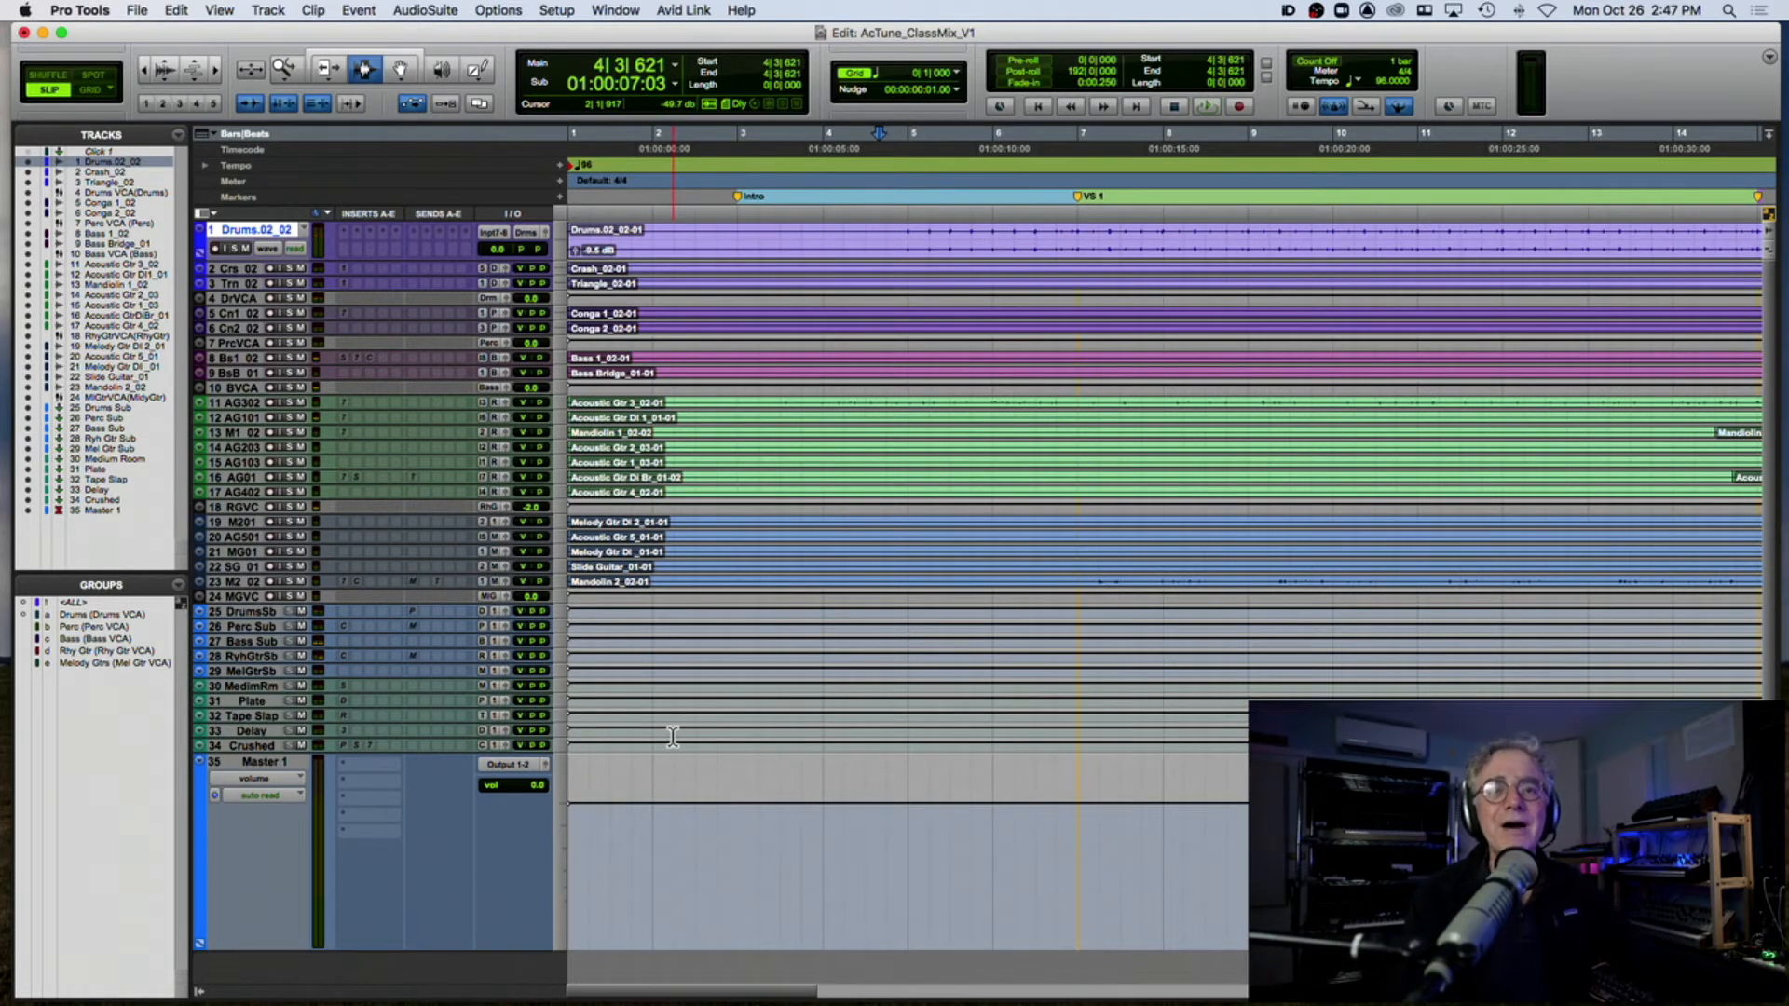
# Step: Insert the stereo EQ3 7-Band multichannel plug-in in the first insert slot of the Master 1 track
pyautogui.click(375, 765)
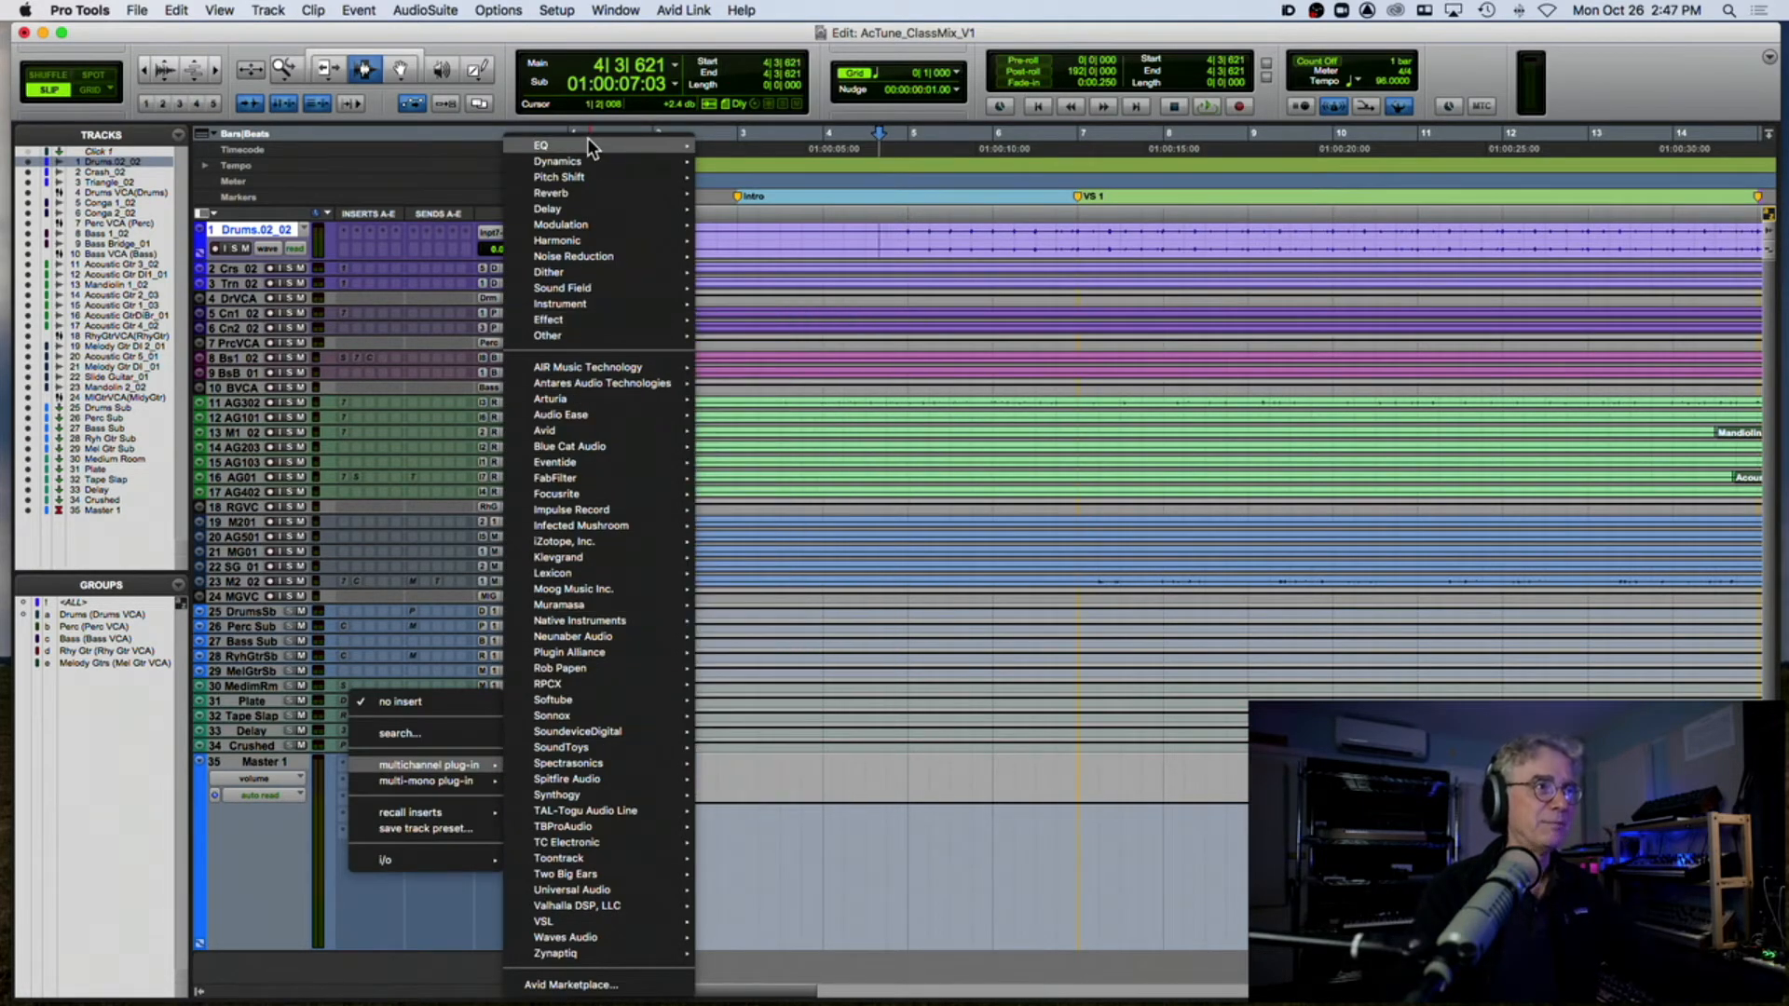
pyautogui.moveTo(587, 146)
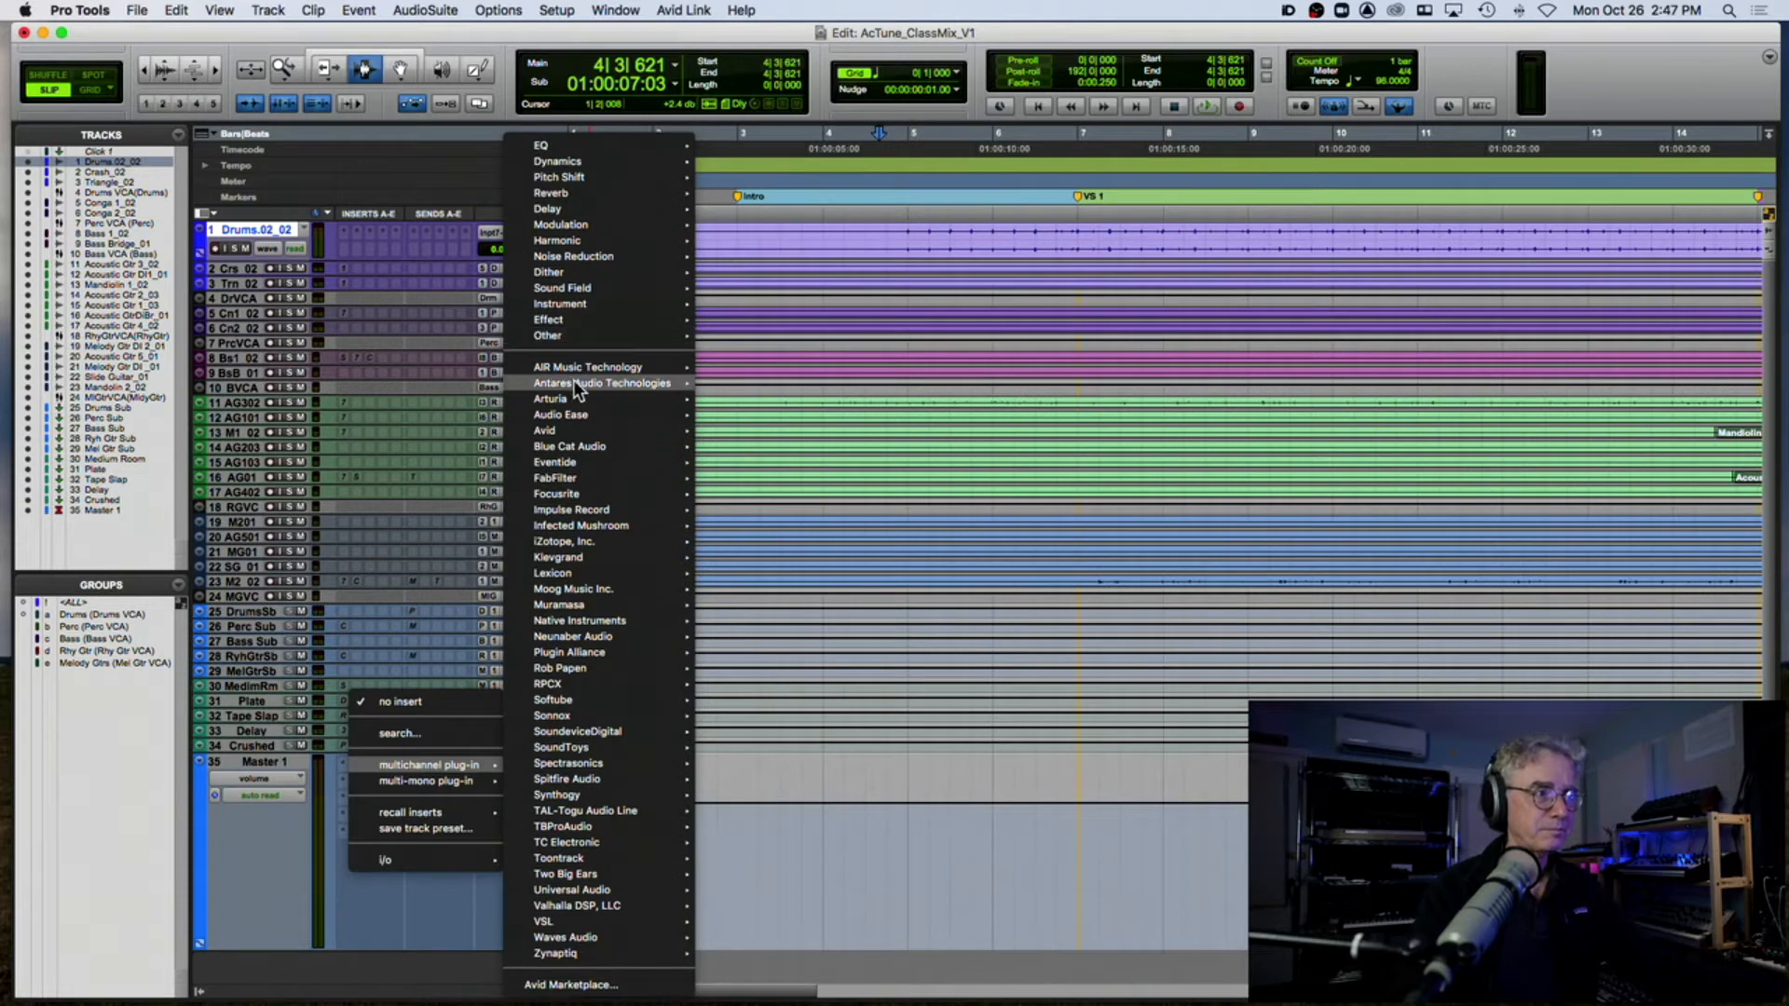
pyautogui.moveTo(575, 432)
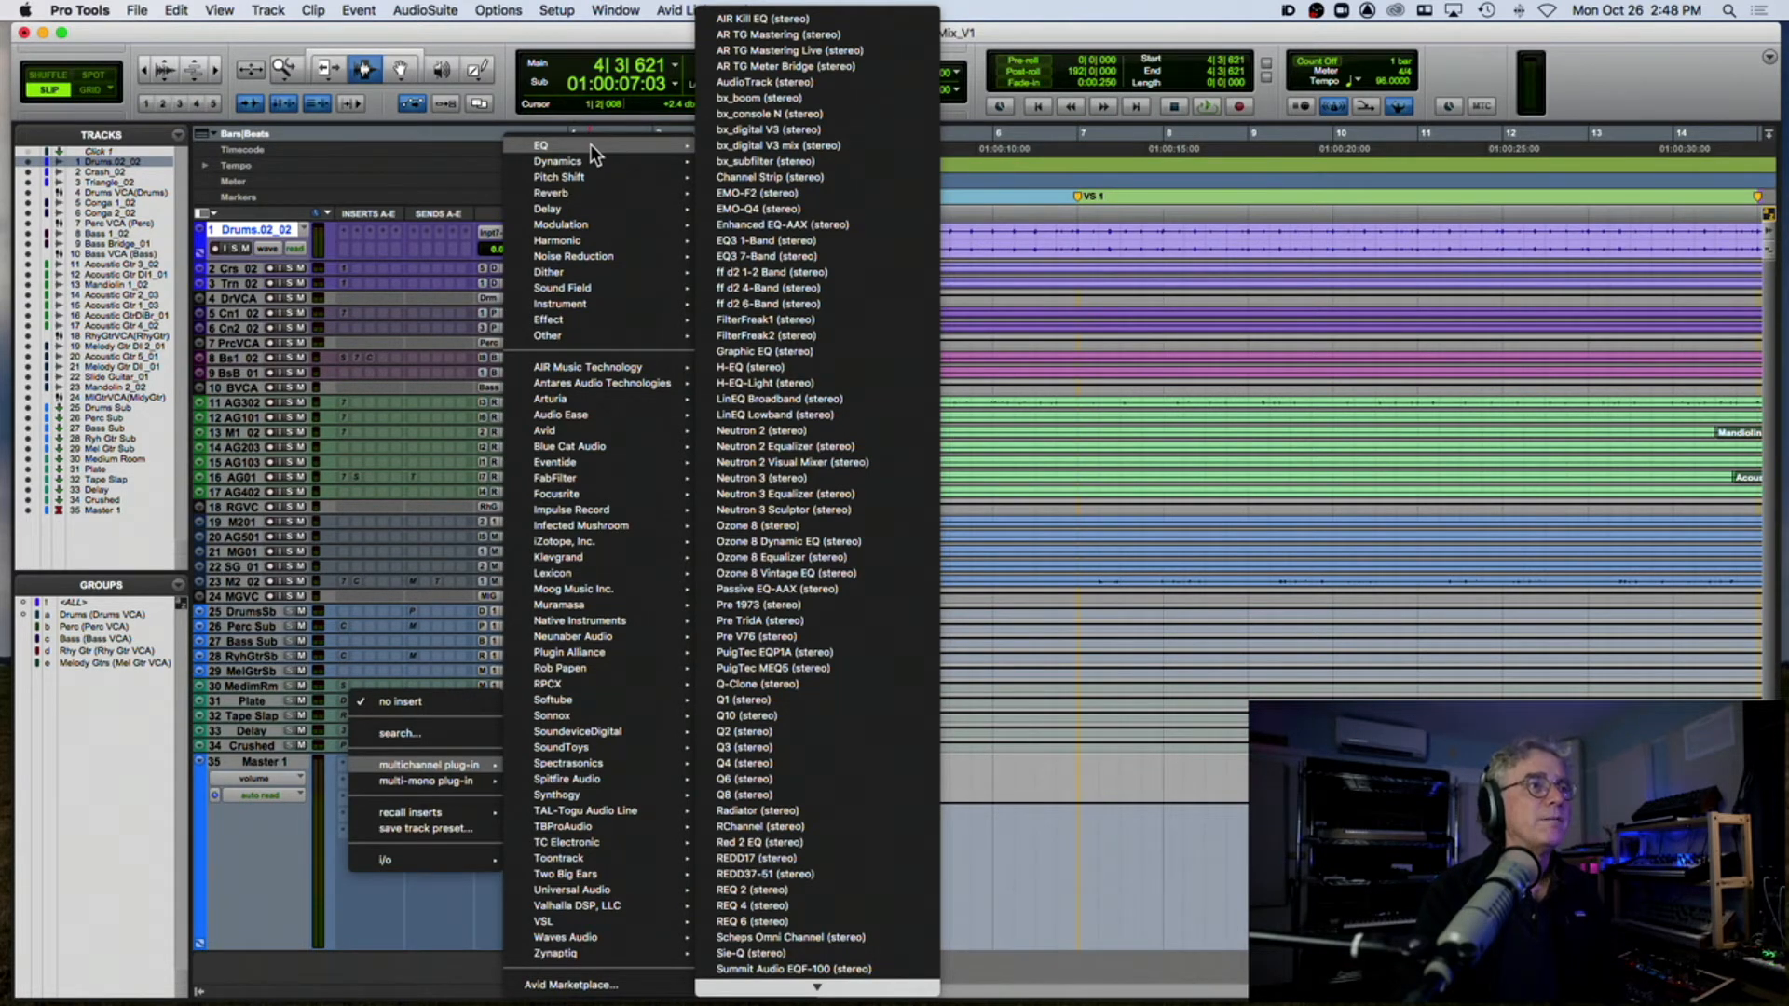
pyautogui.click(757, 253)
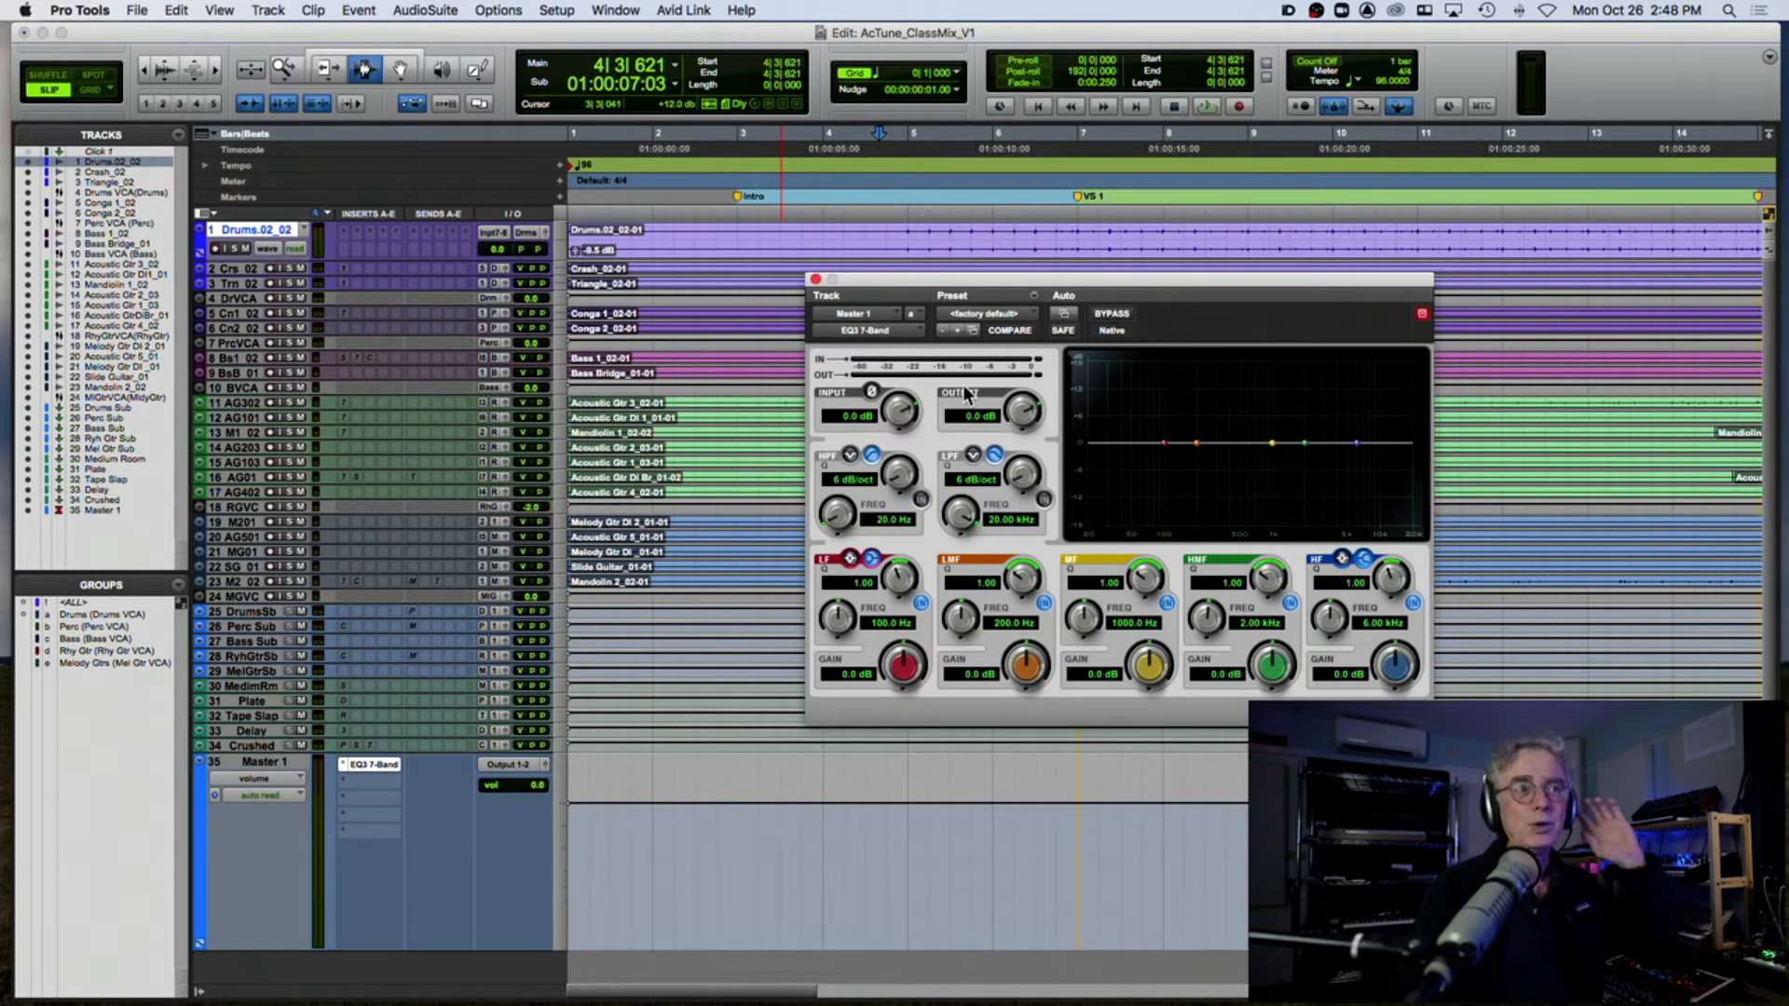
# Step: Play the mix from bar 4 and from bar 10 through the Master 1 EQ, and deselect all tracks
pyautogui.press('space')
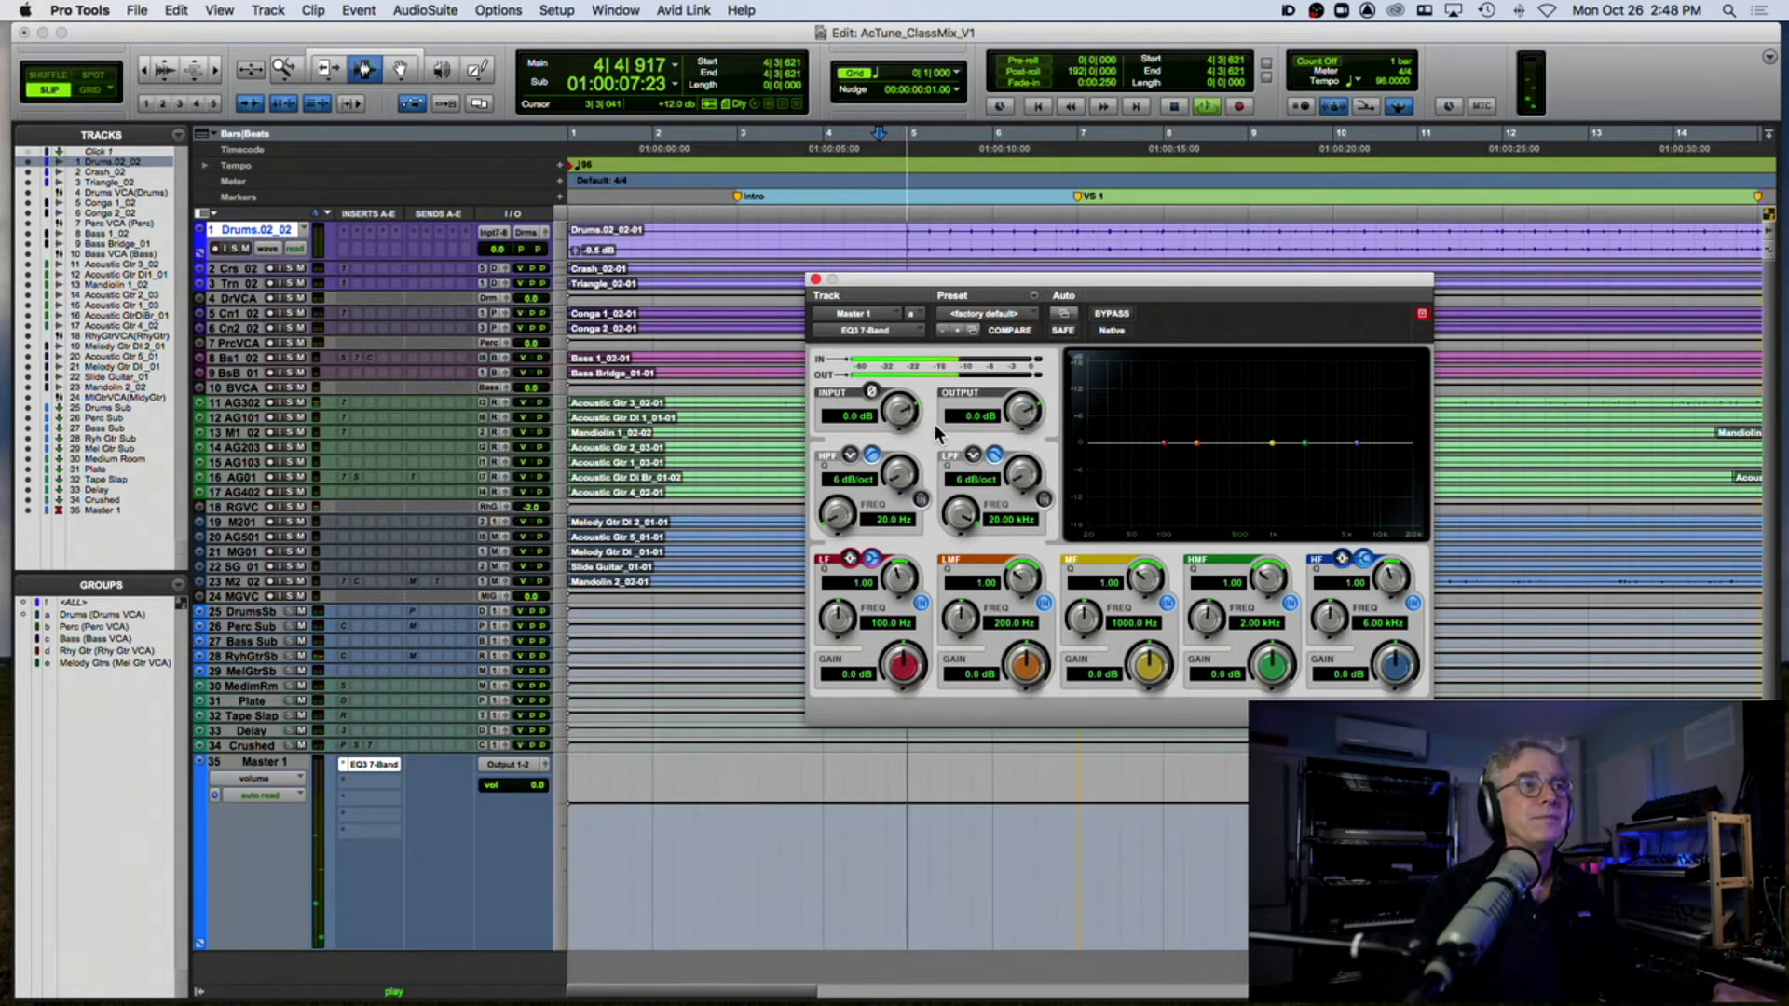
pyautogui.click(1360, 213)
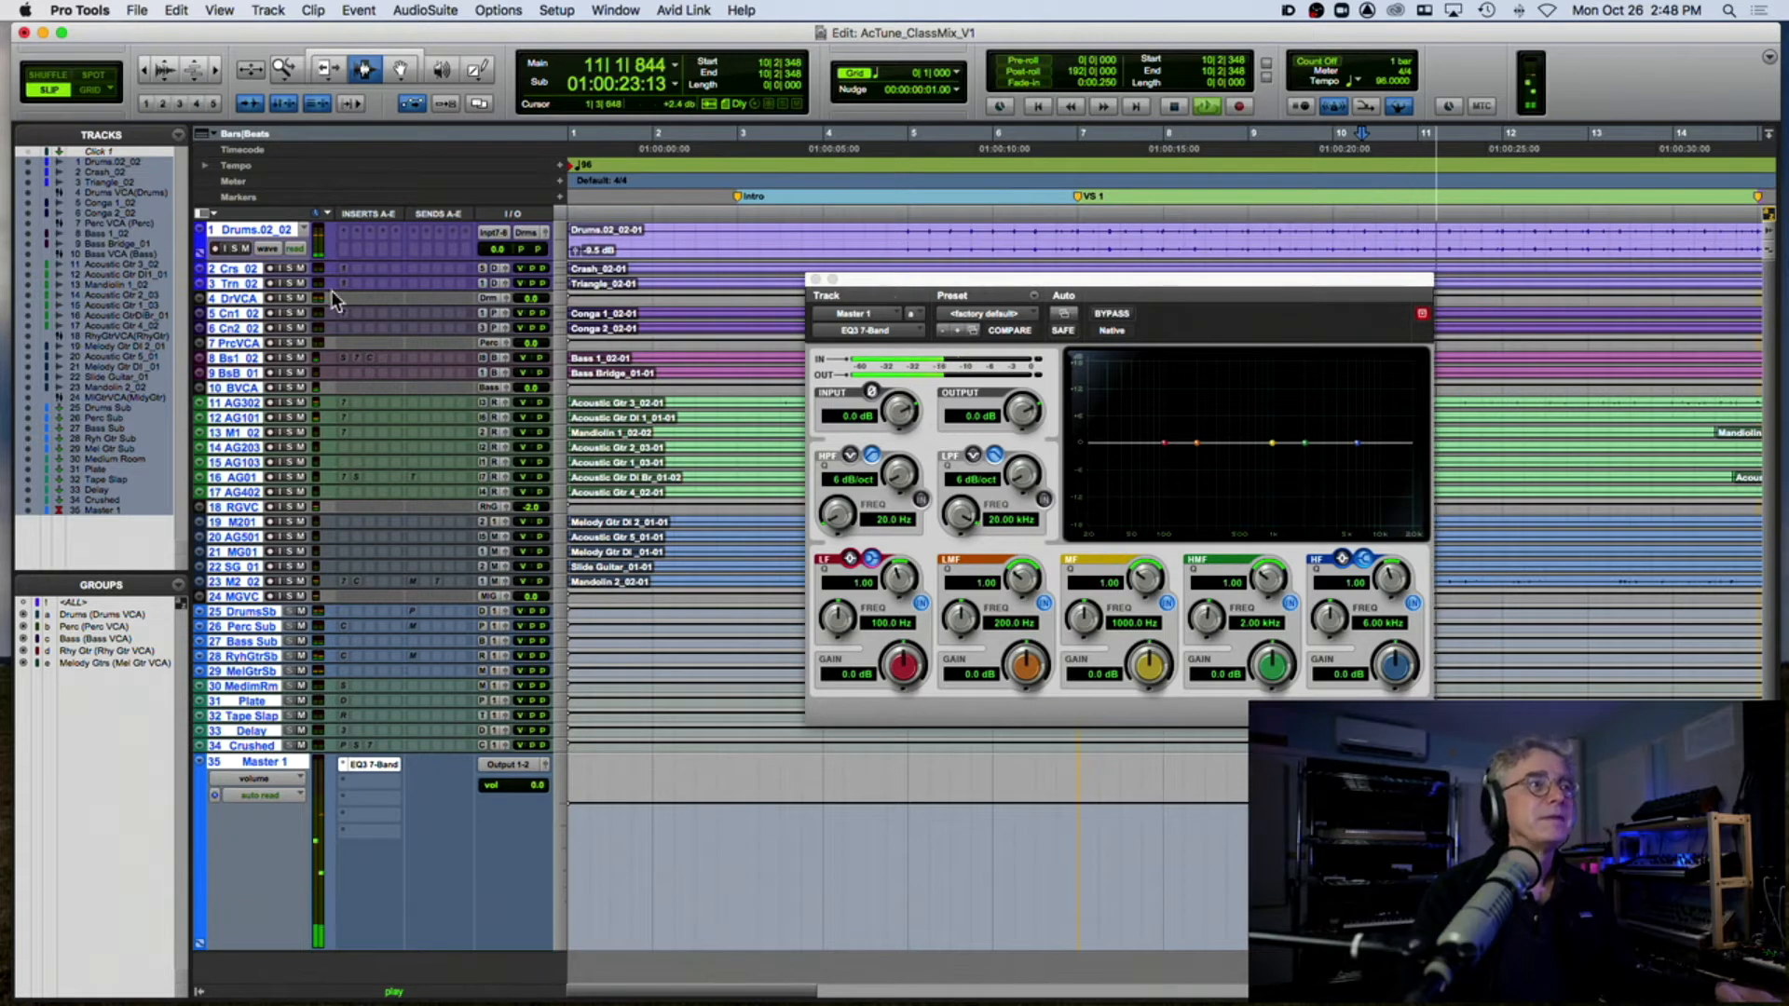
pyautogui.keyDown('alt'); pyautogui.click(245, 271); pyautogui.keyUp('alt')
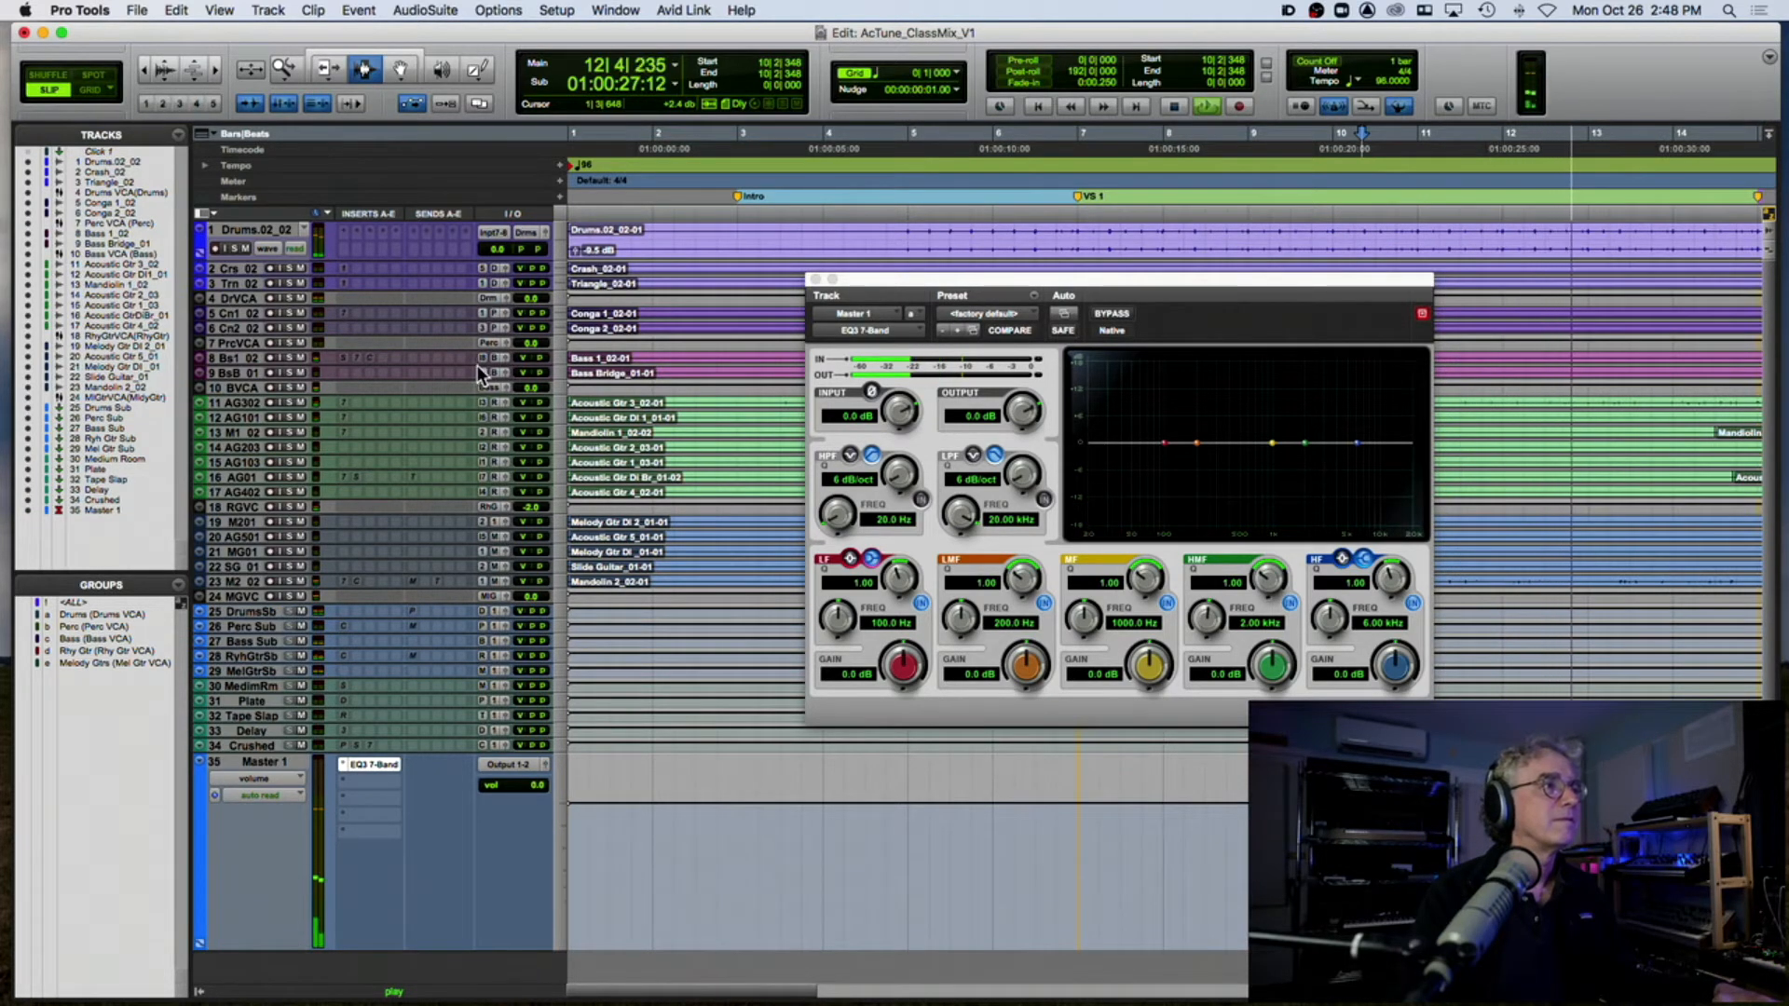
# Step: Toggle solo on the Bass 1_02 track during playback, stop, and close the EQ3 7-Band window
pyautogui.click(289, 356)
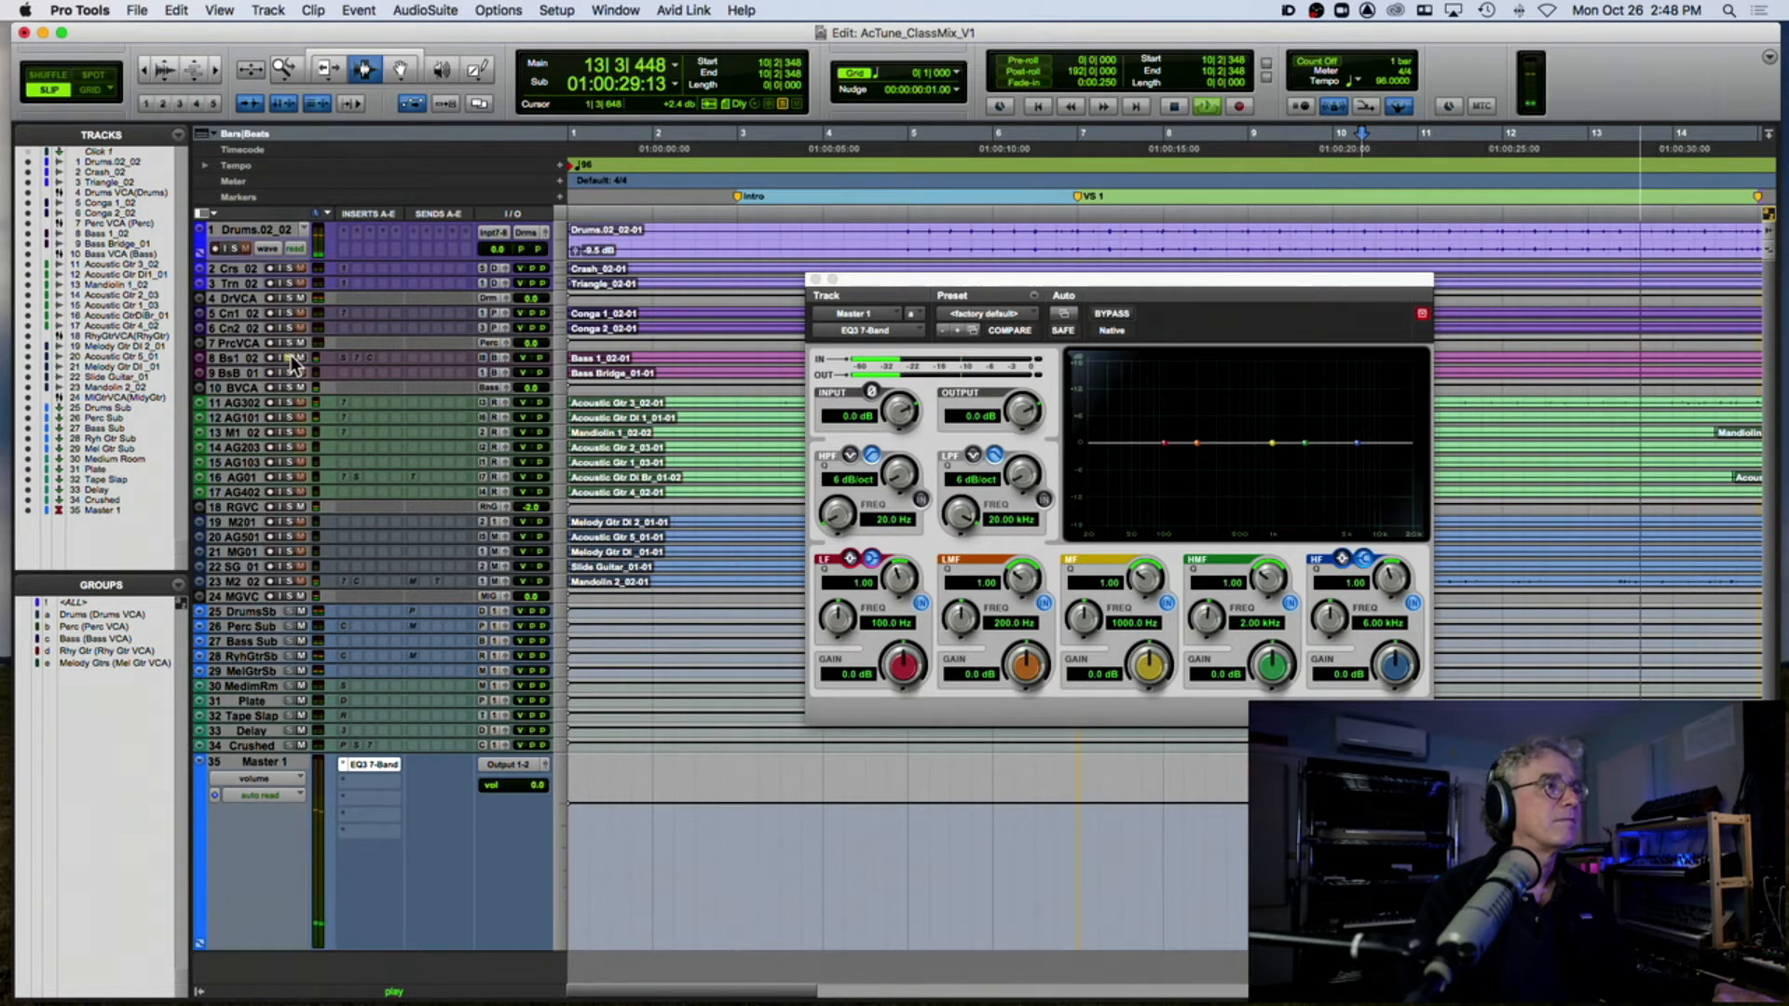
pyautogui.click(288, 357)
pyautogui.press('space')
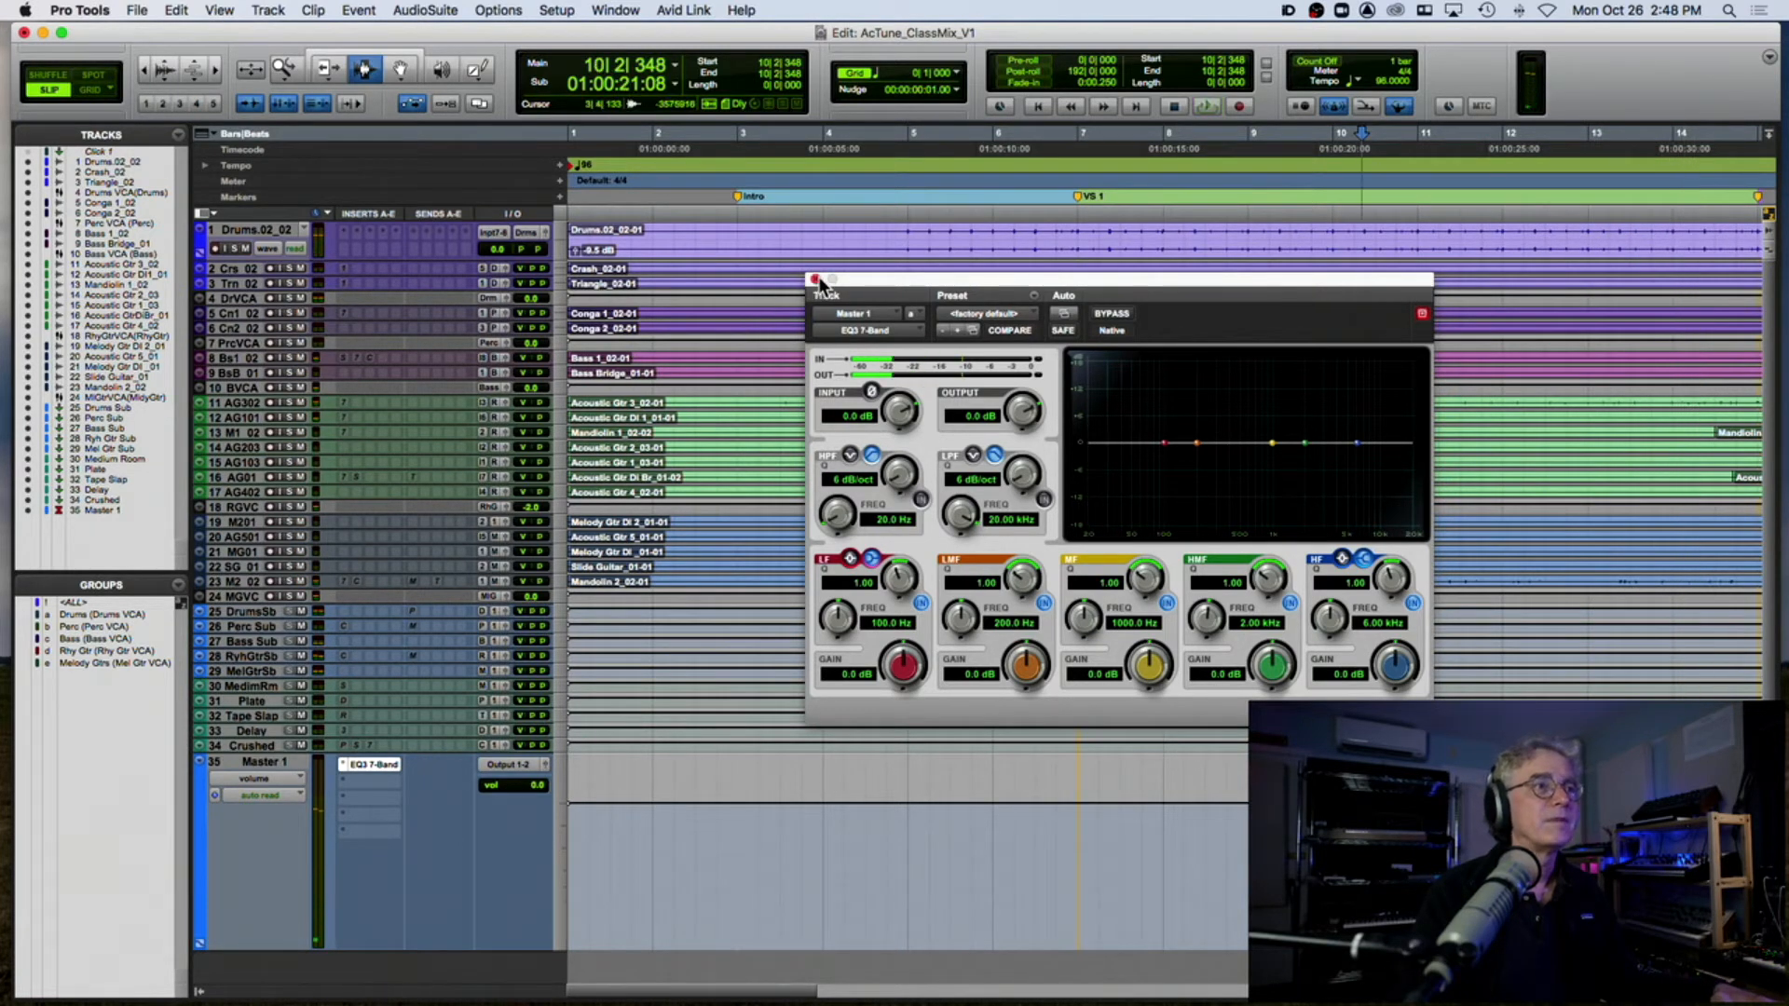
pyautogui.click(815, 278)
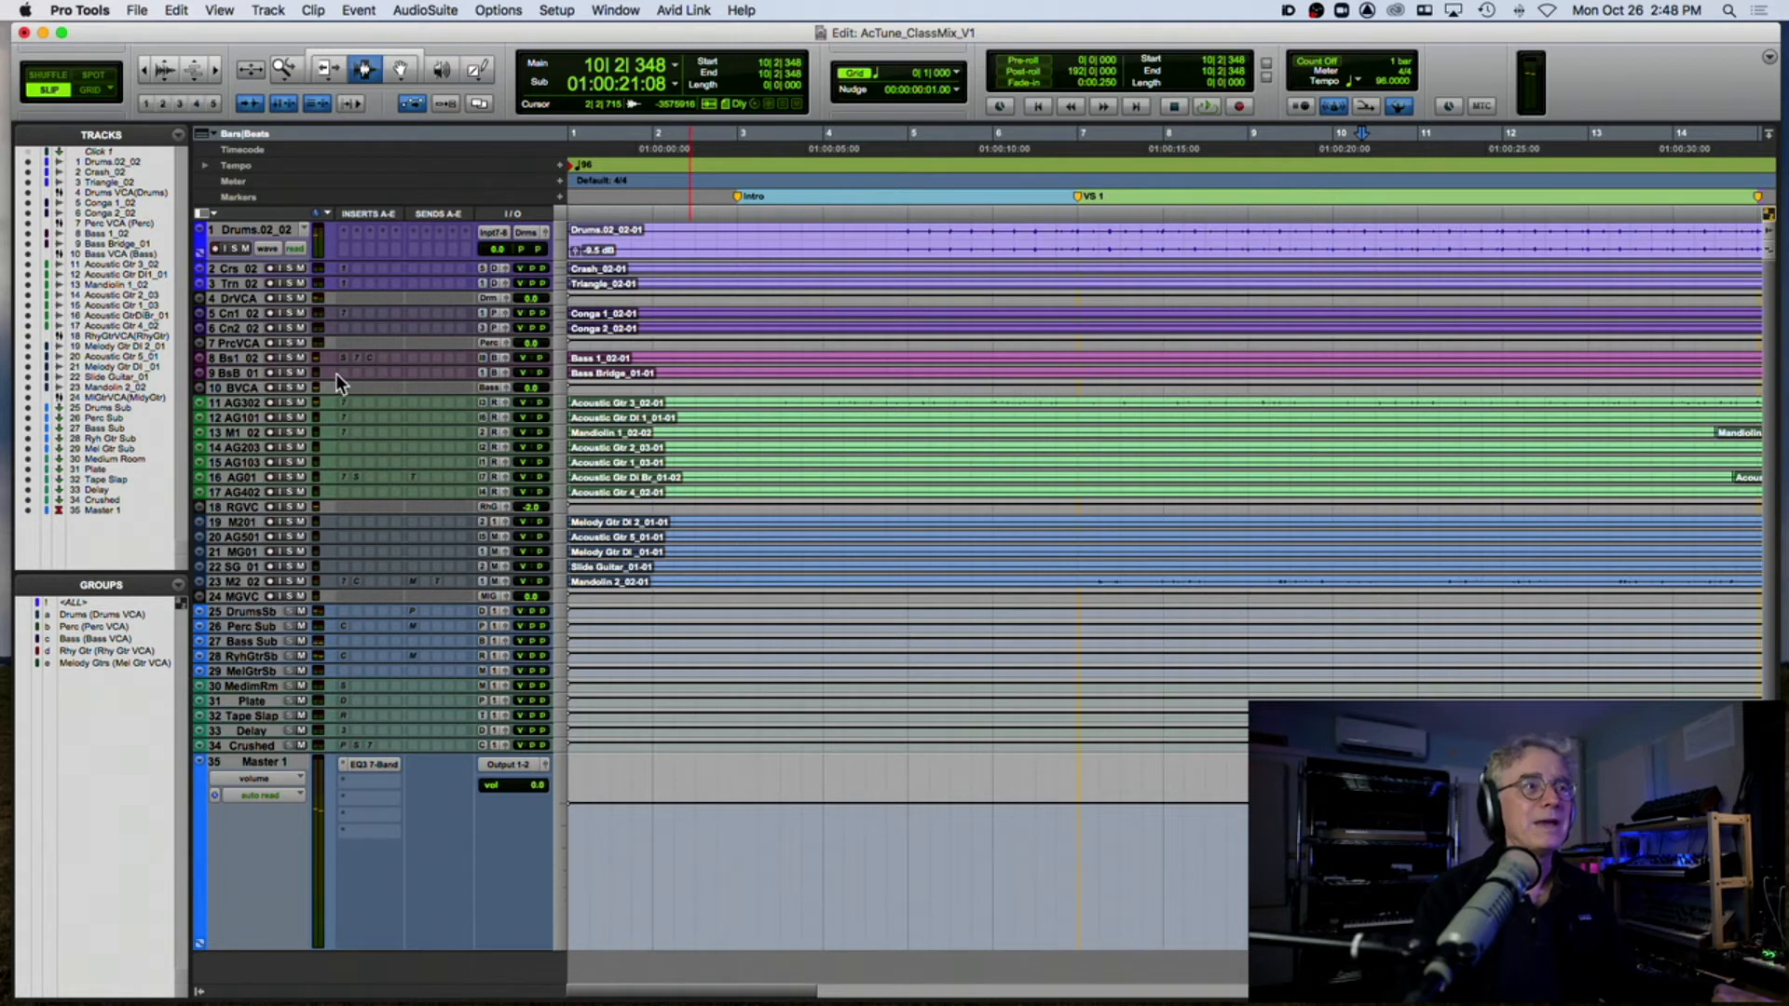
# Step: Enlarge the Bass 1_02 track, set its volume to -2.7 dB, and play it briefly
pyautogui.click(245, 360)
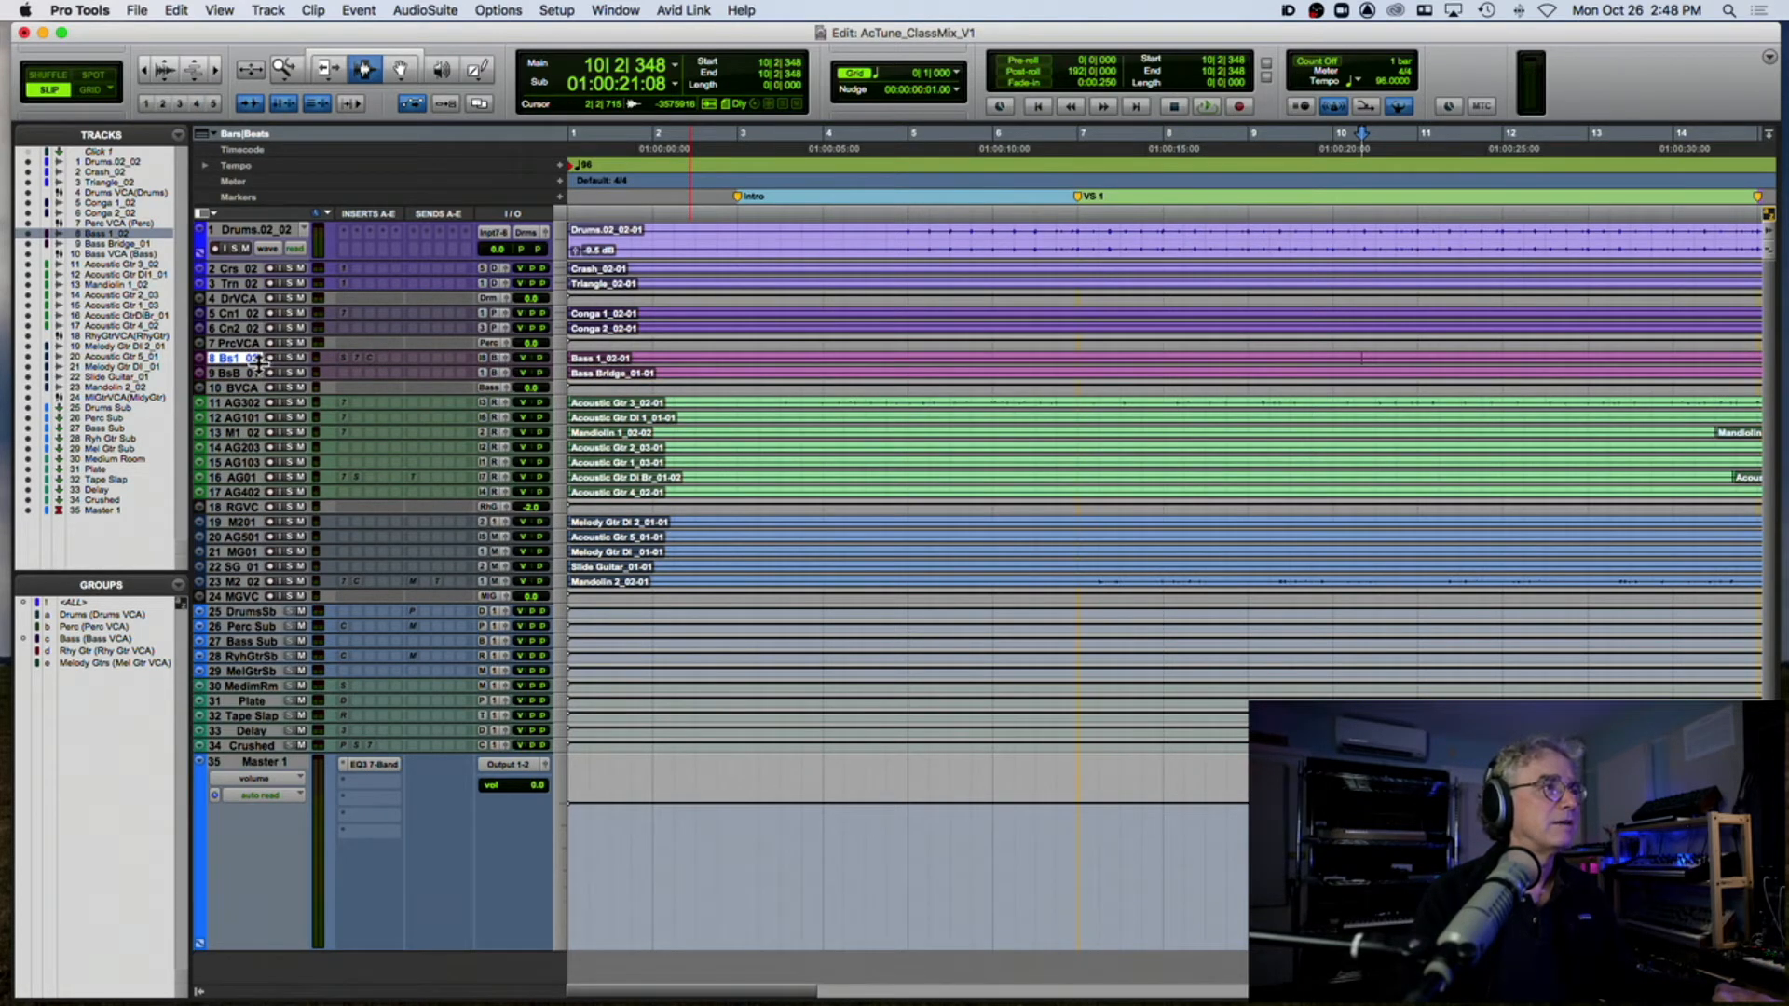
pyautogui.moveTo(257, 377); pyautogui.dragTo(258, 568)
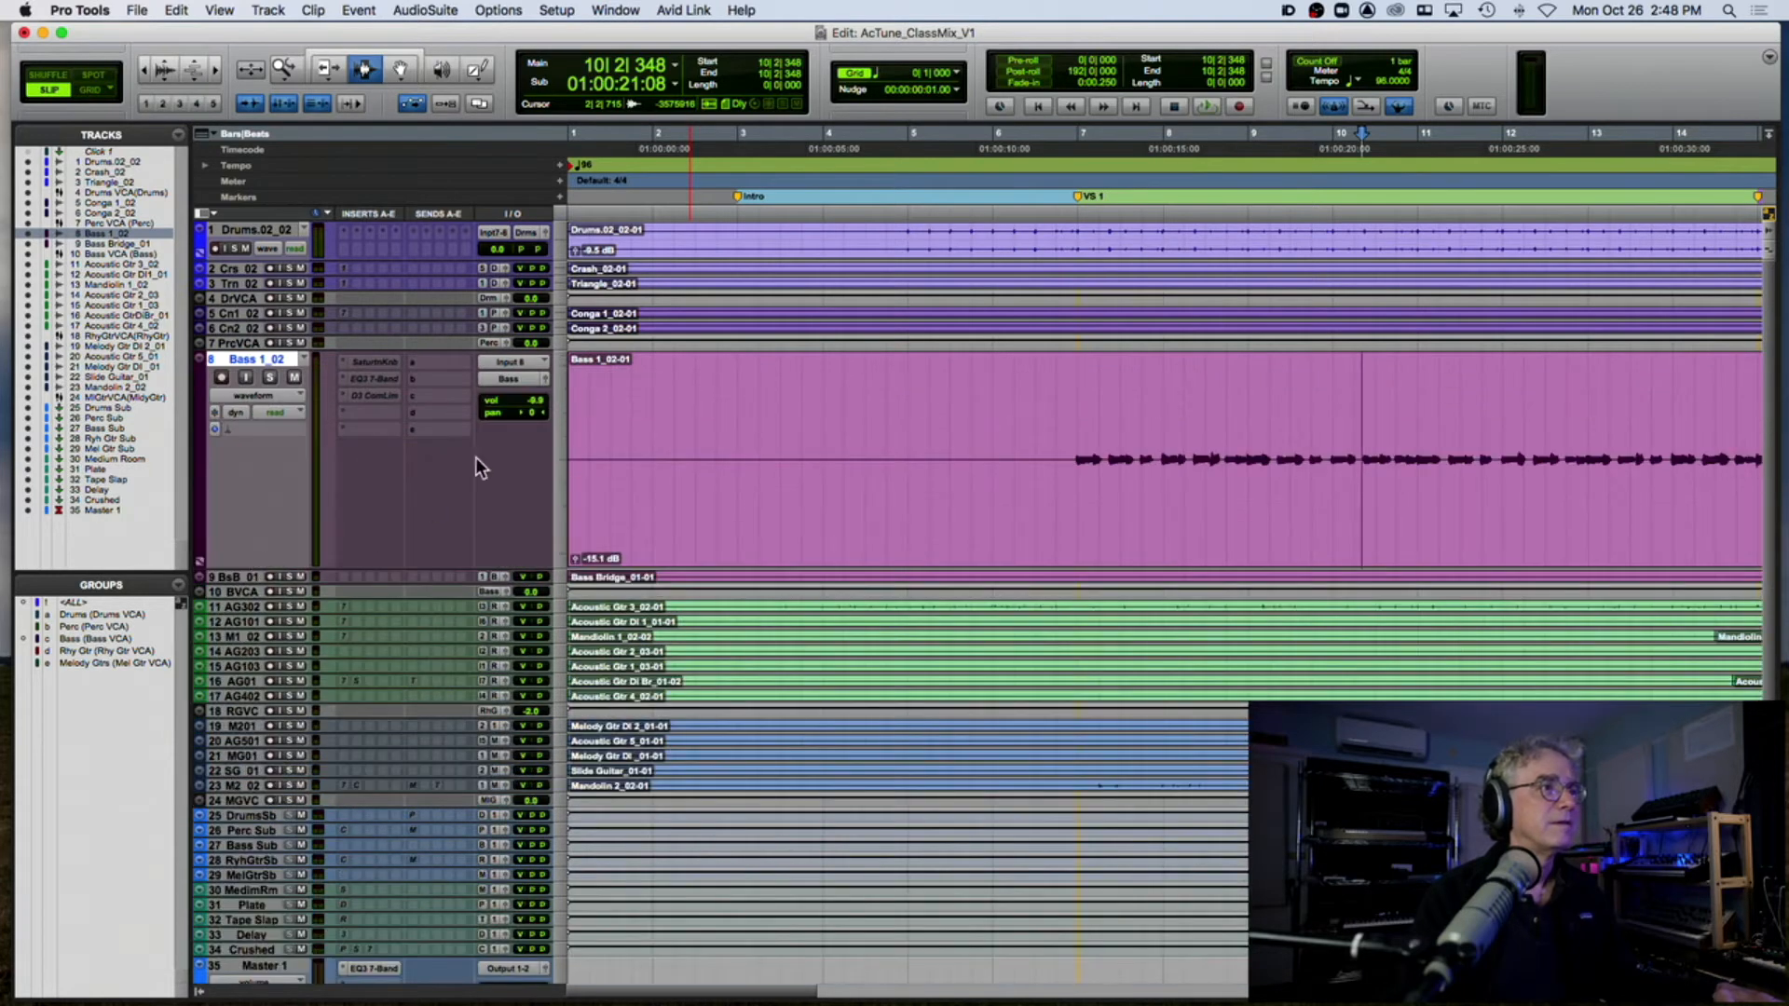
pyautogui.moveTo(526, 389); pyautogui.dragTo(527, 388)
pyautogui.press('space')
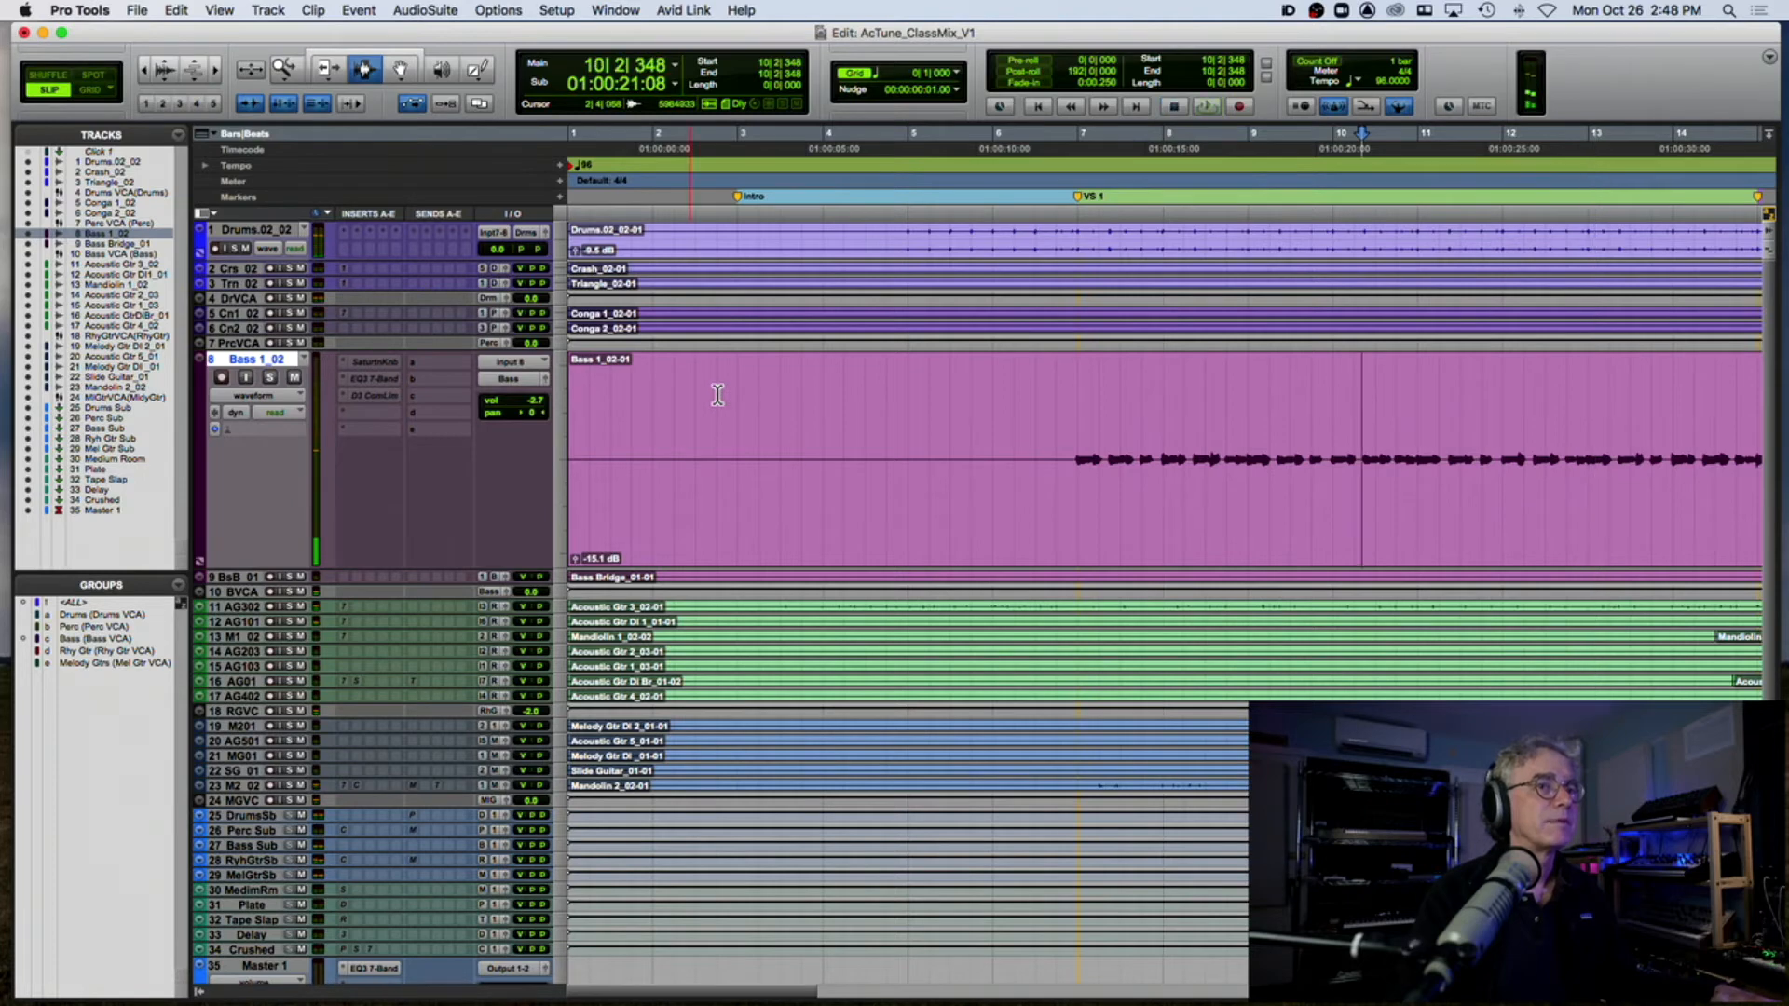
pyautogui.press('space')
# Step: Boost the low-frequency band of the Master 1 EQ by 3.2 dB at about 106 Hz and compare it with the EQ bypassed
pyautogui.scroll(-5, 718, 395)
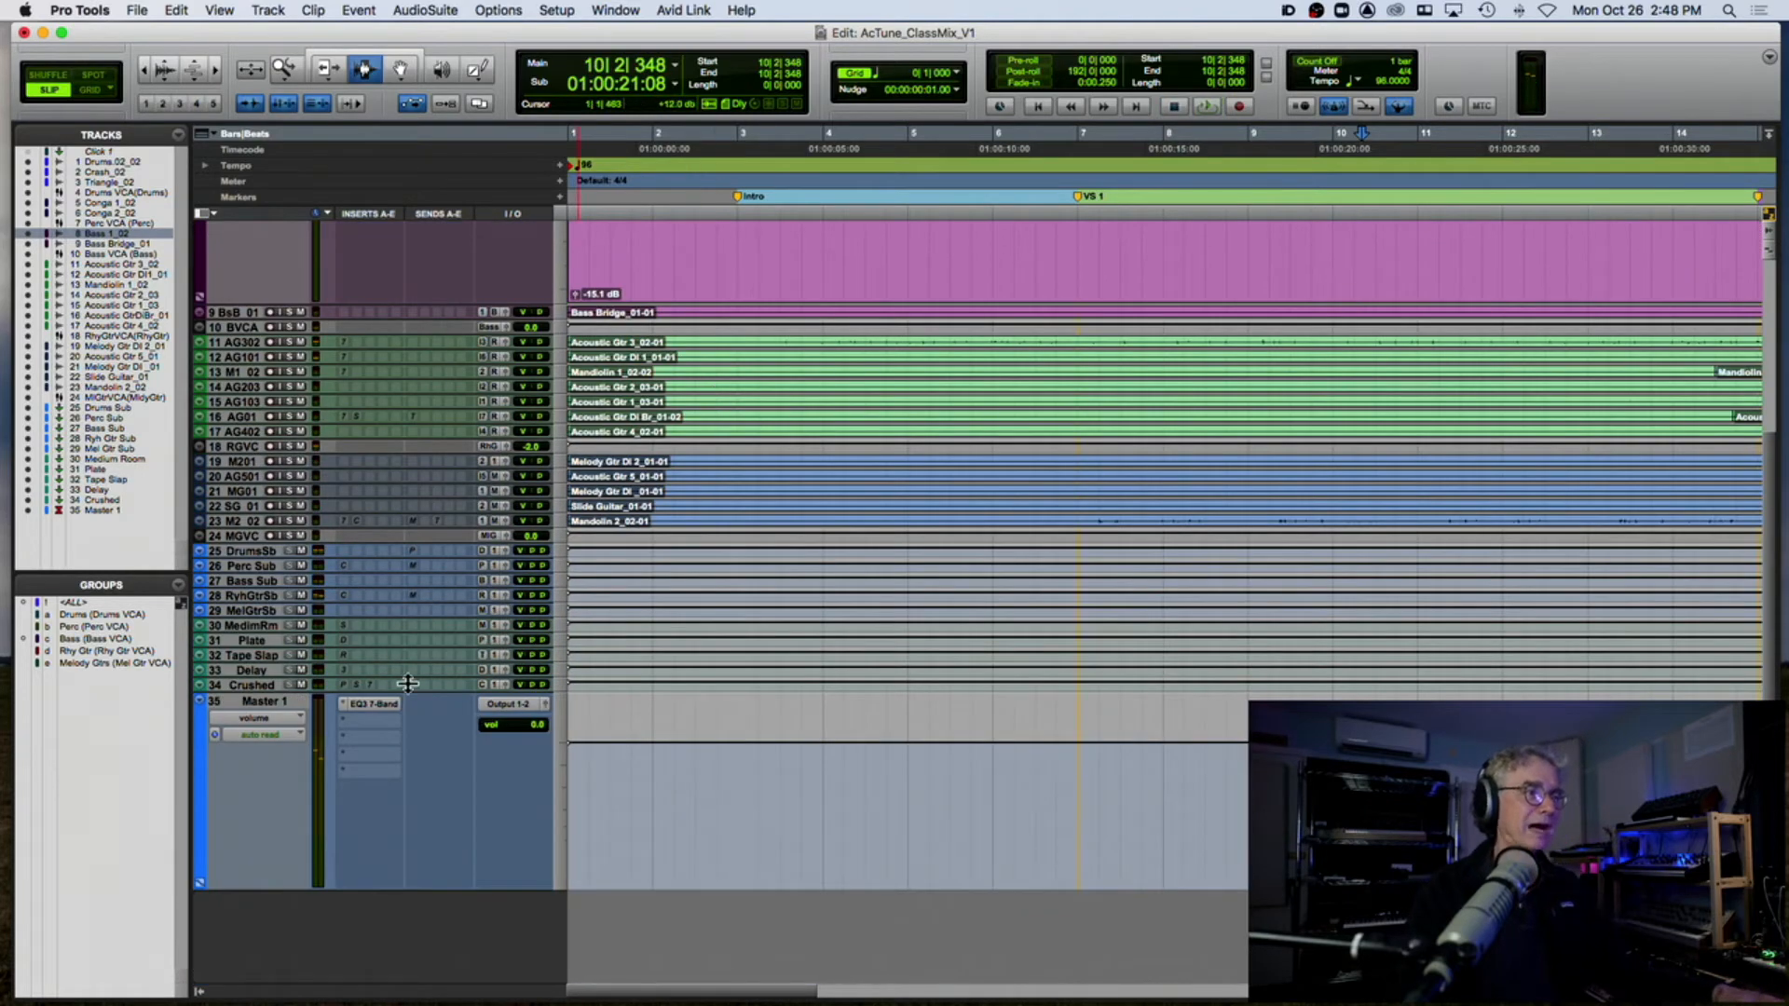
pyautogui.click(370, 708)
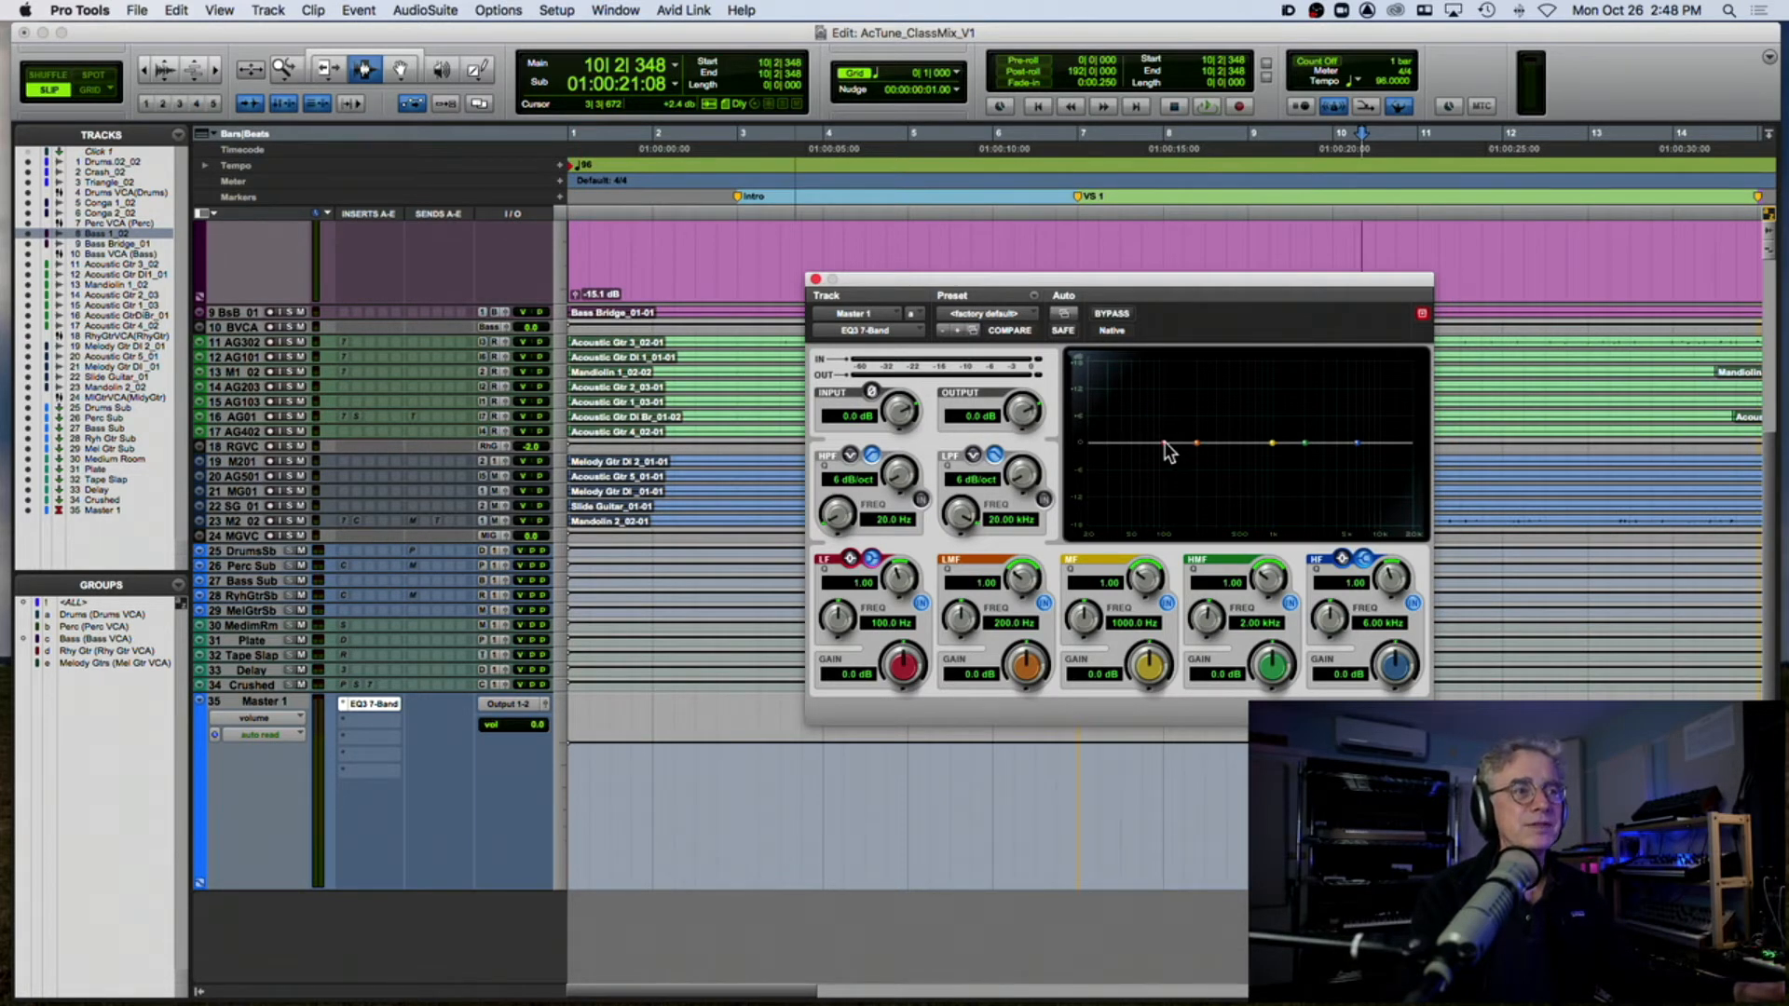
pyautogui.press('space')
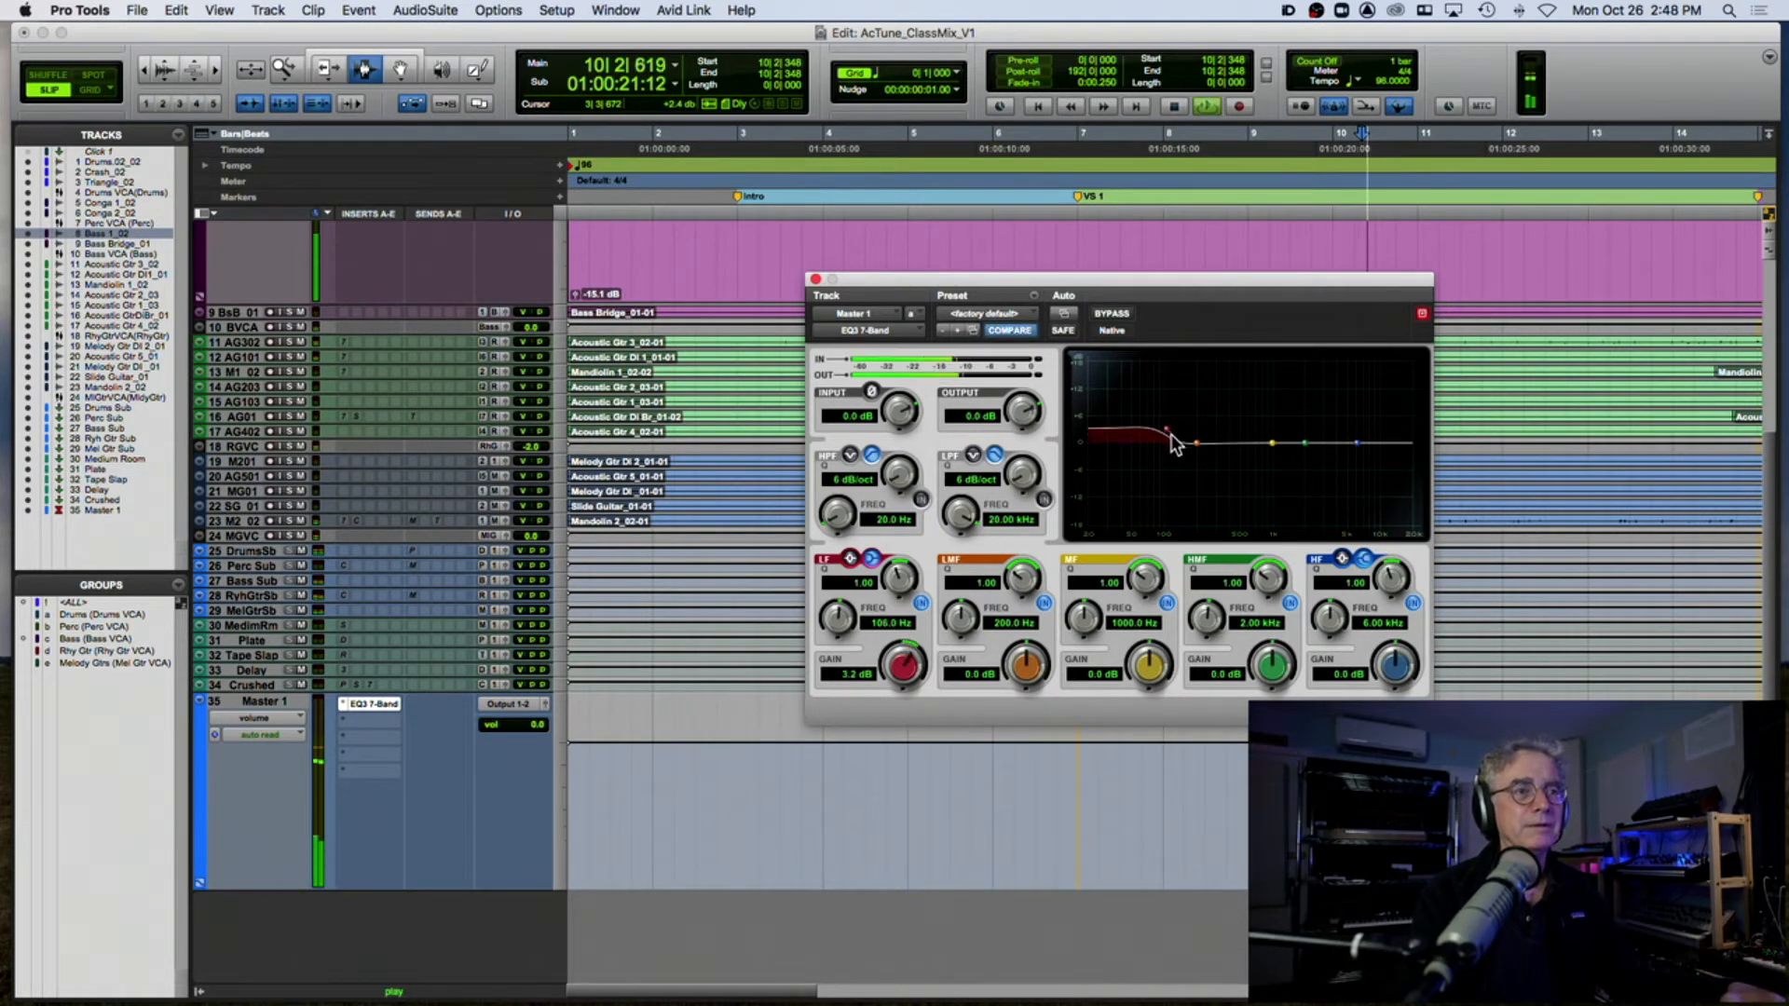
pyautogui.click(1112, 315)
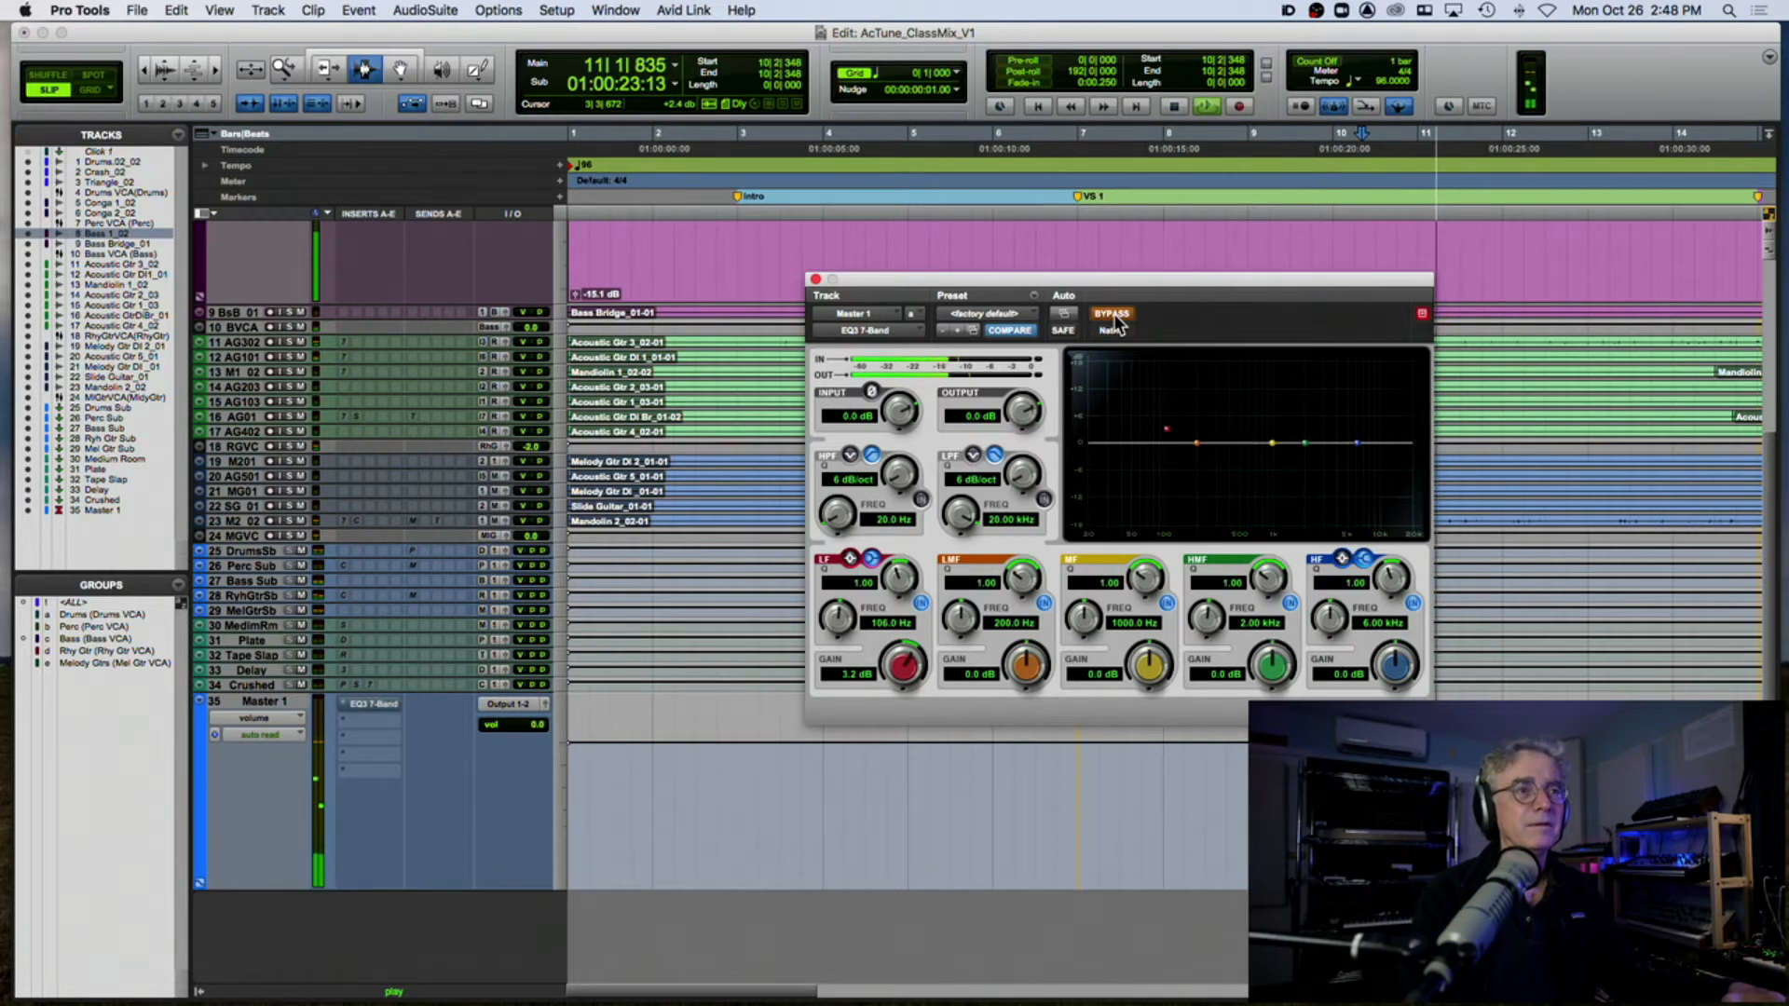
pyautogui.click(1114, 317)
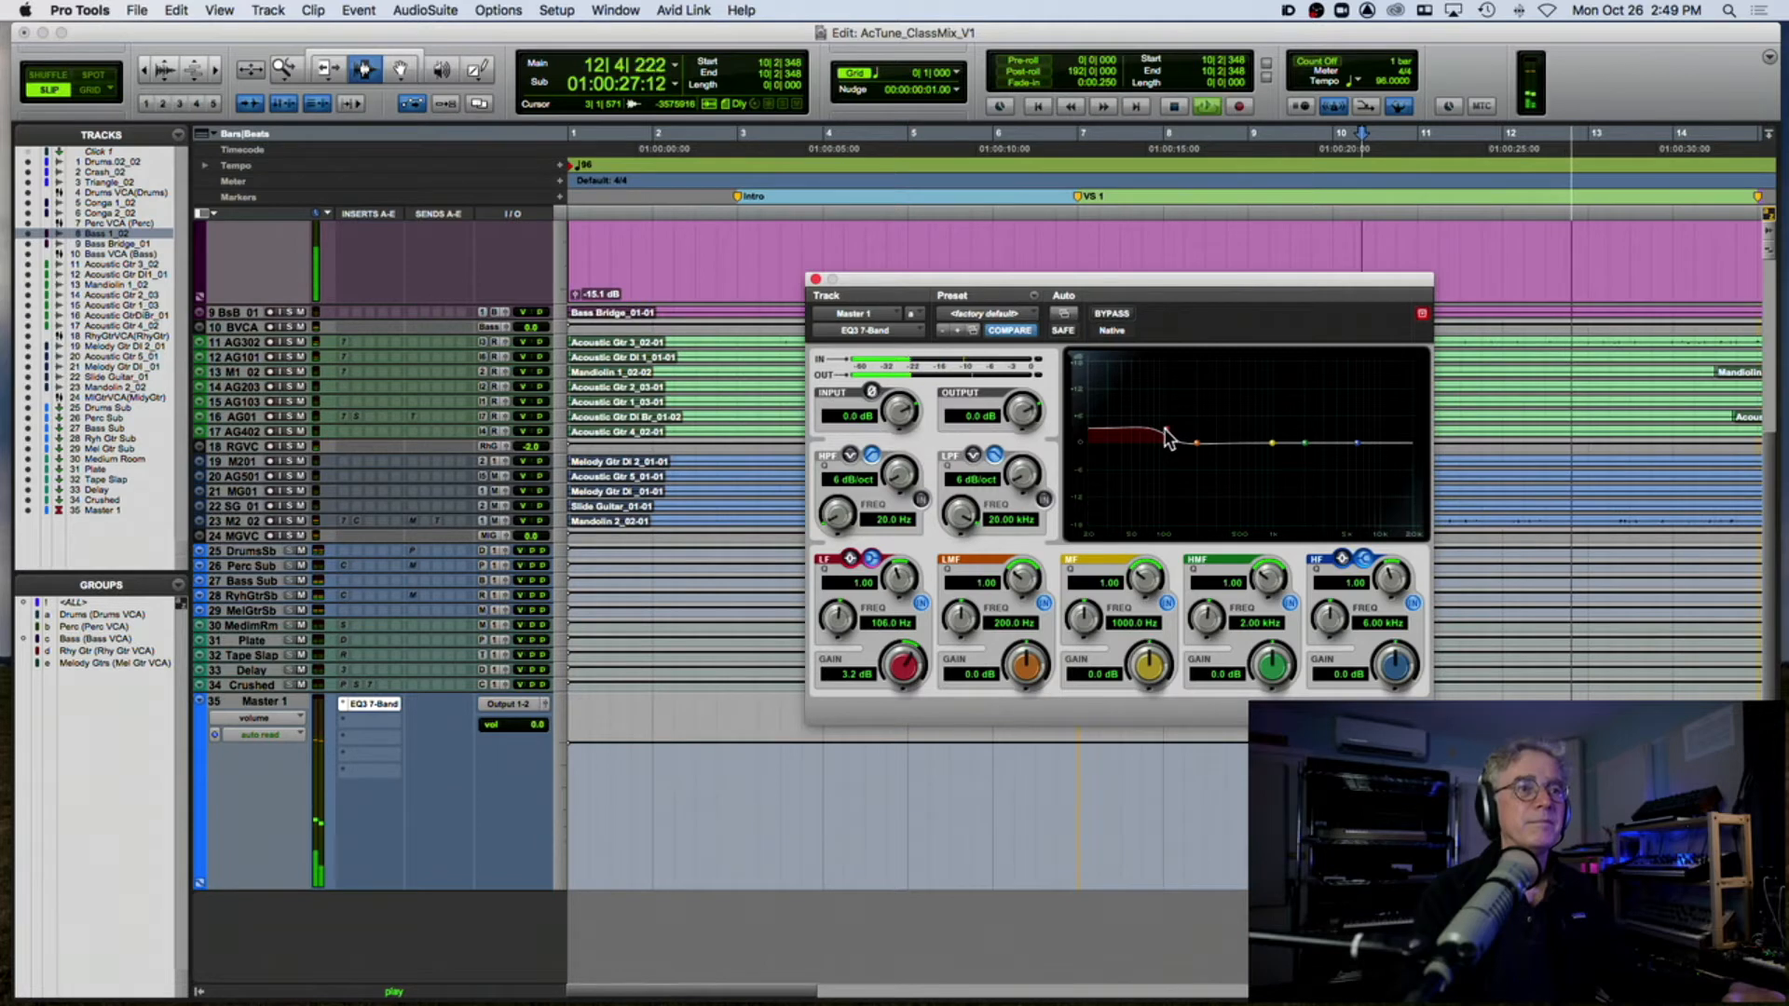
# Step: Boost the EQ's low-mid band by 2.4 dB at 225.3 Hz and bypass the EQ for comparison
pyautogui.moveTo(1202, 434); pyautogui.dragTo(1194, 431)
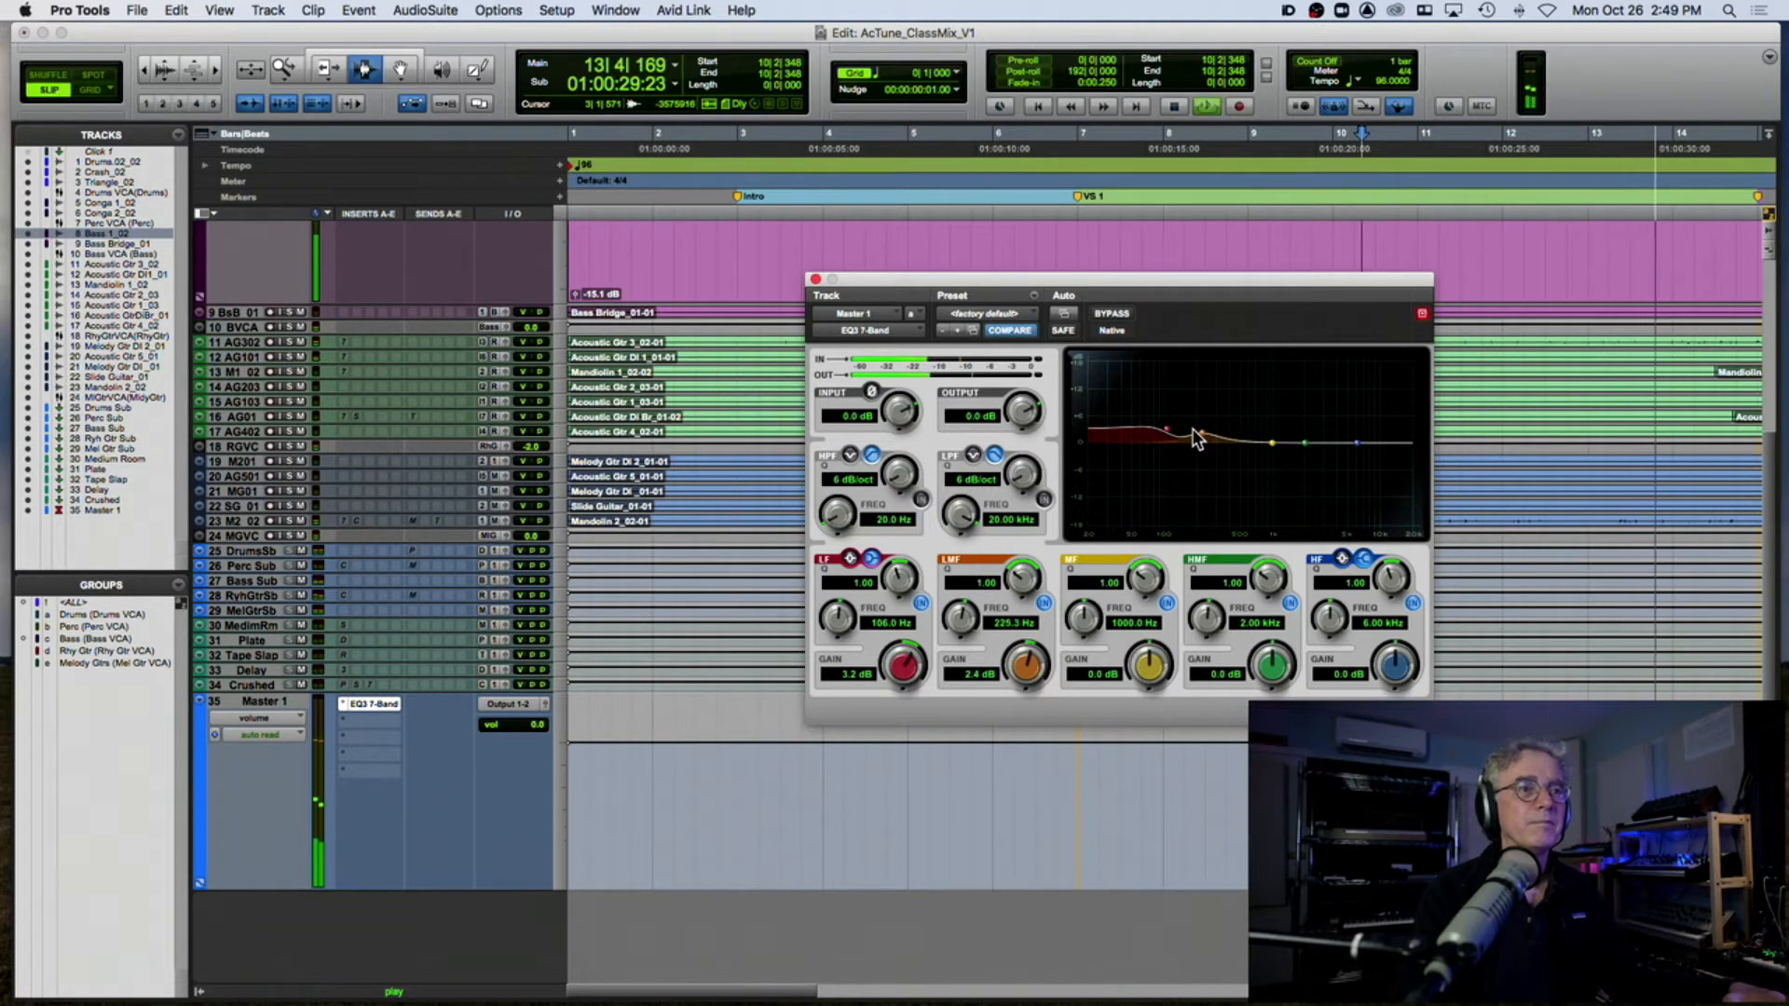
pyautogui.click(1114, 317)
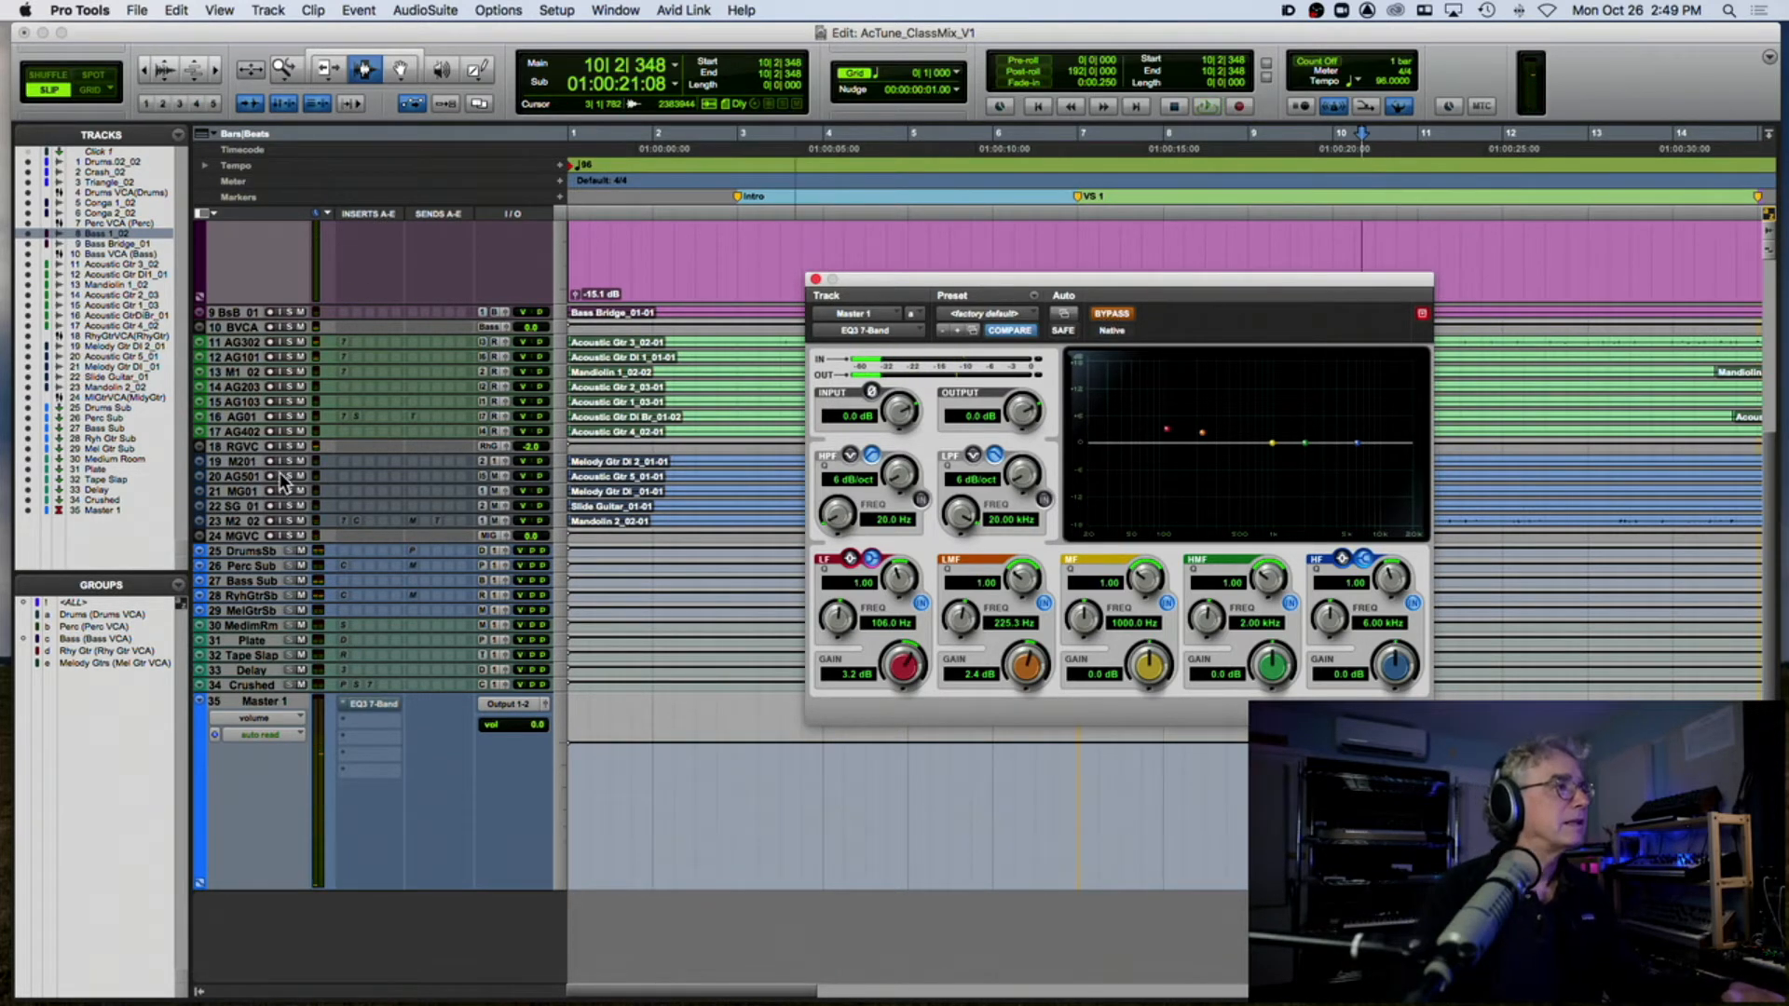
# Step: Mute the melody guitars through their VCA master and play the mix from bar 10 with the EQ bypassed
pyautogui.click(300, 535)
pyautogui.press('space')
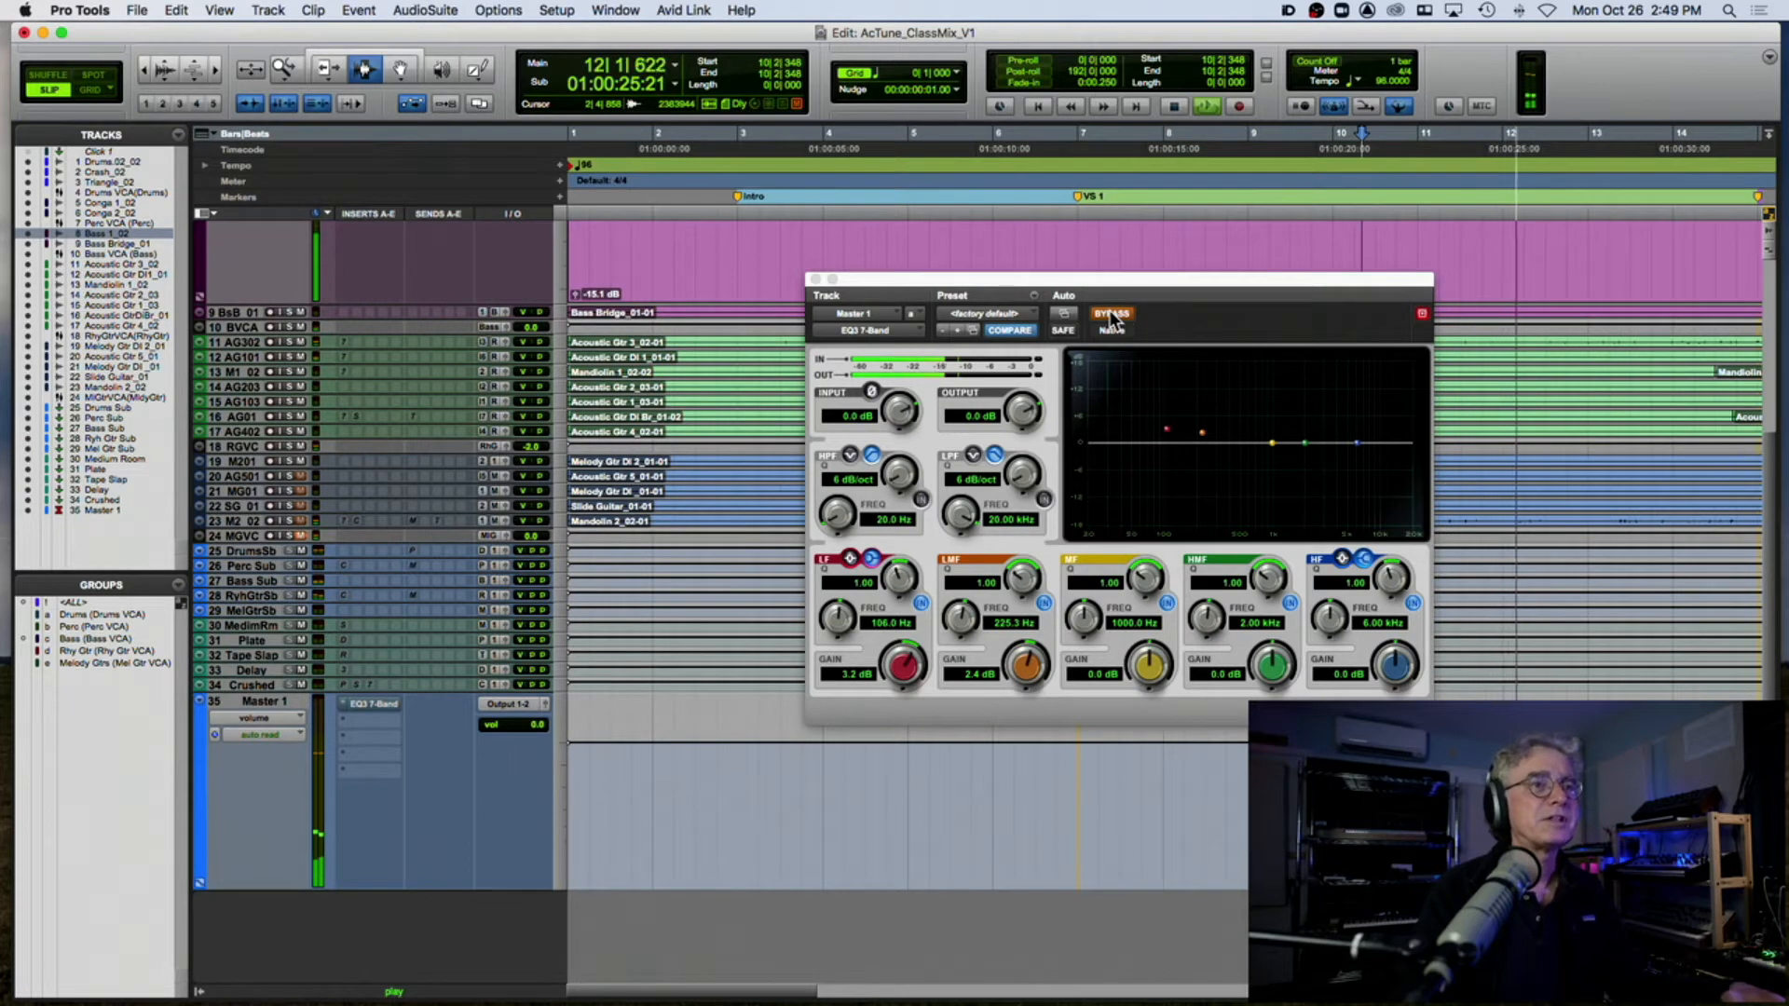
pyautogui.press('space')
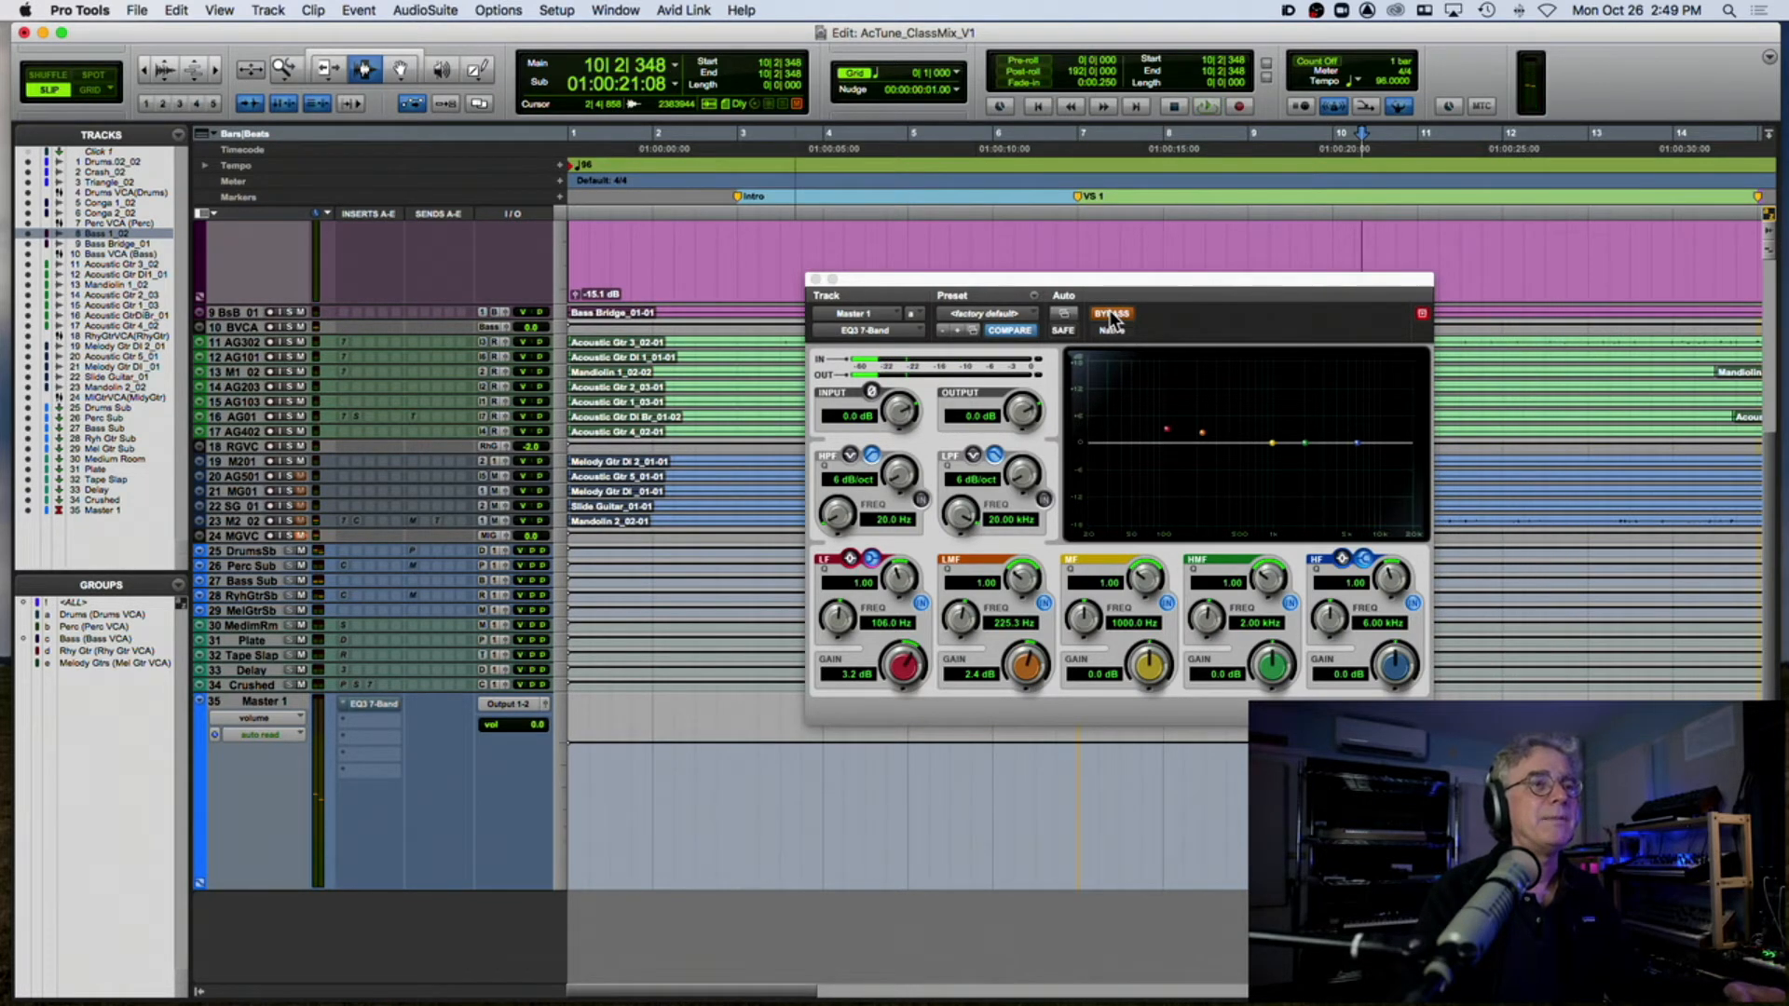
pyautogui.press('space')
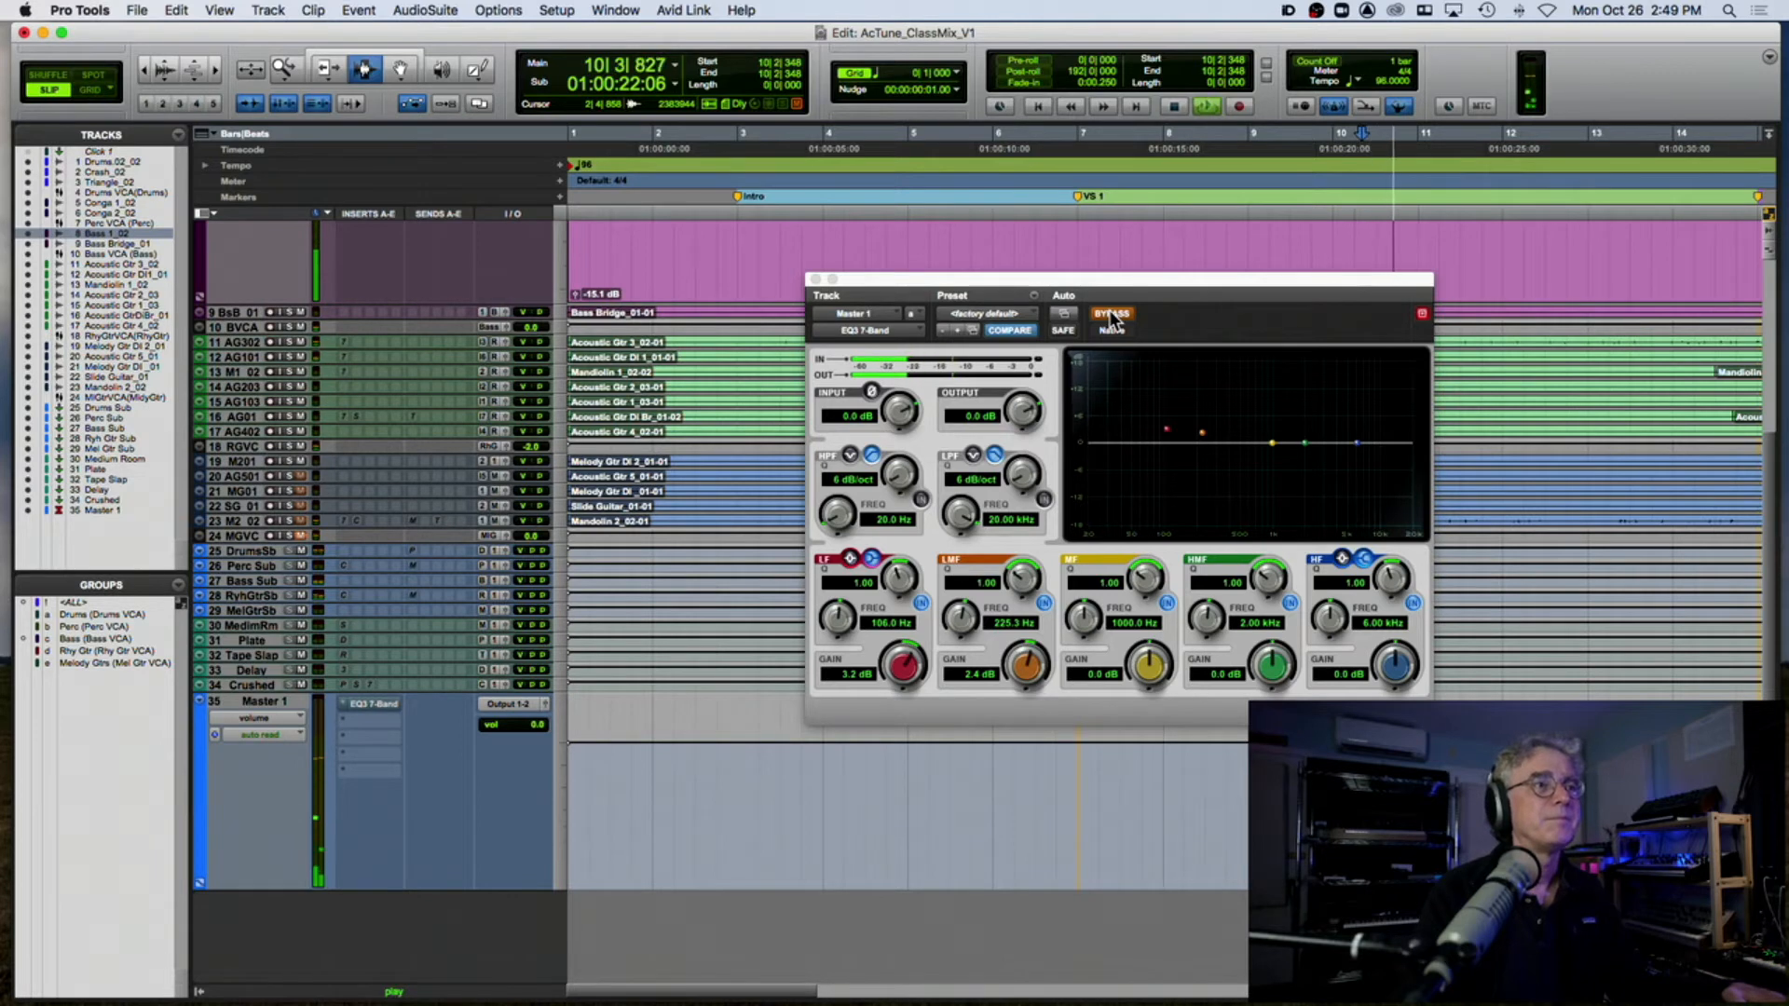
# Step: Reactivate the EQ and set its low-mid band to 0.1 dB at 234.4 Hz during playback
pyautogui.click(1112, 315)
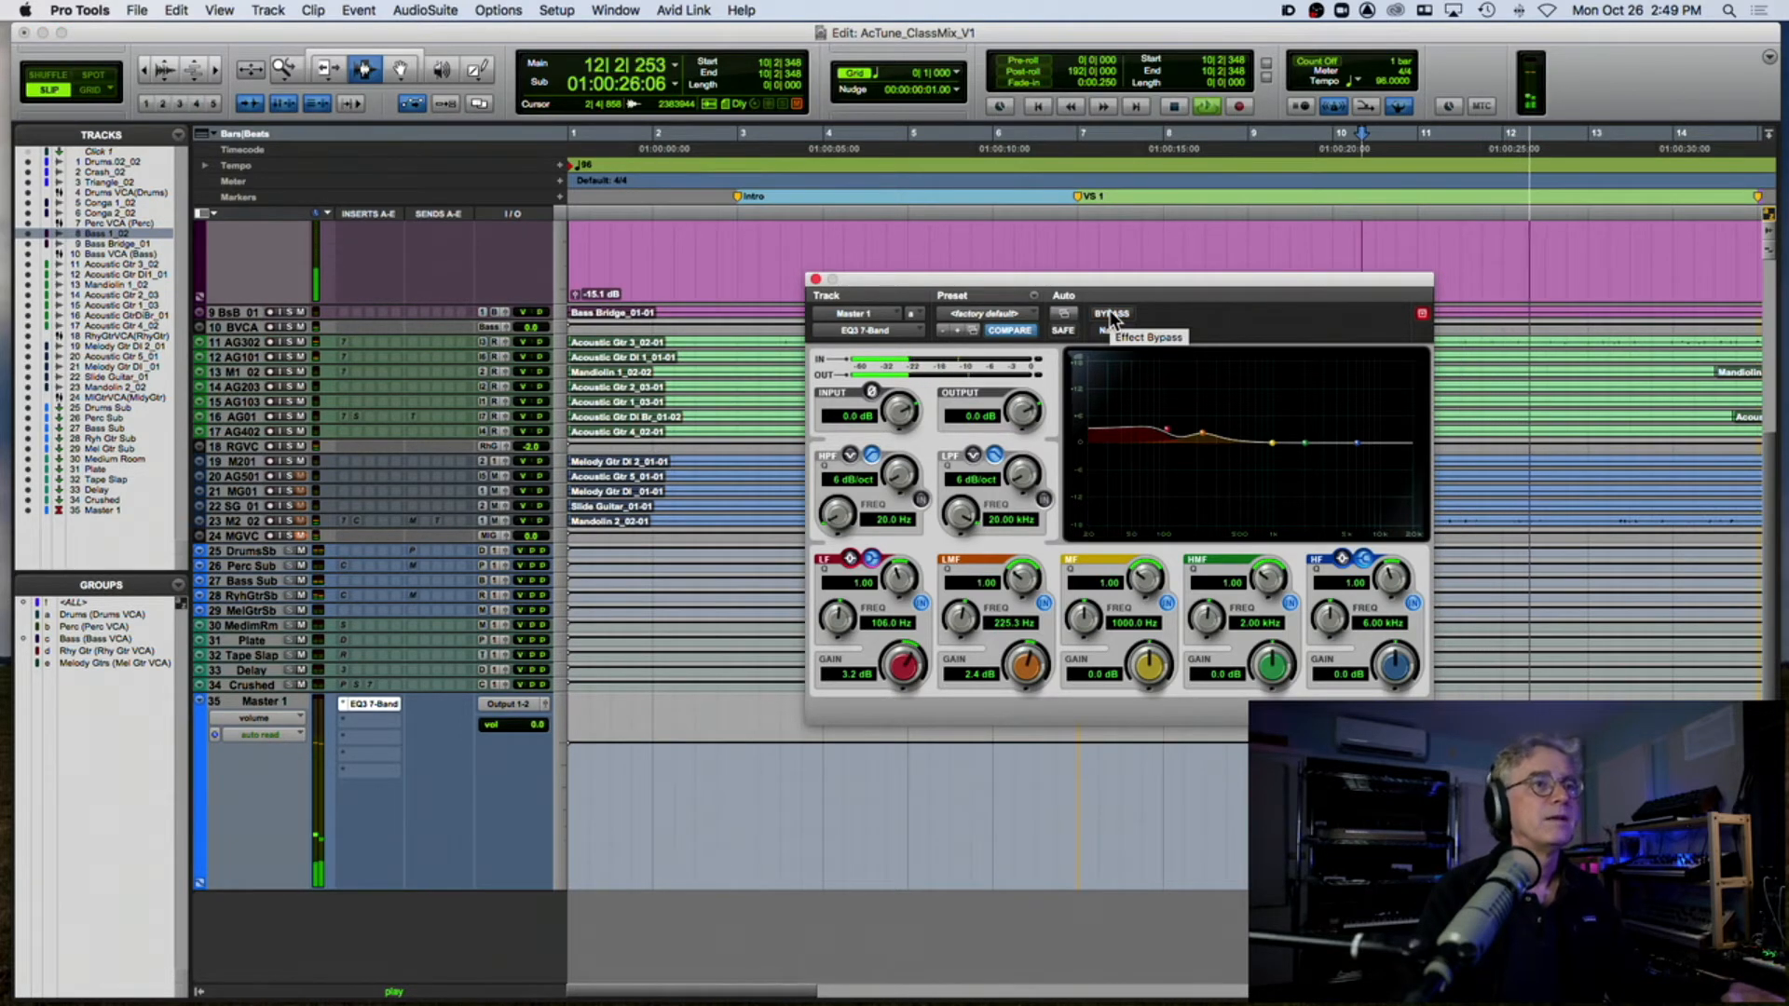
pyautogui.press('space')
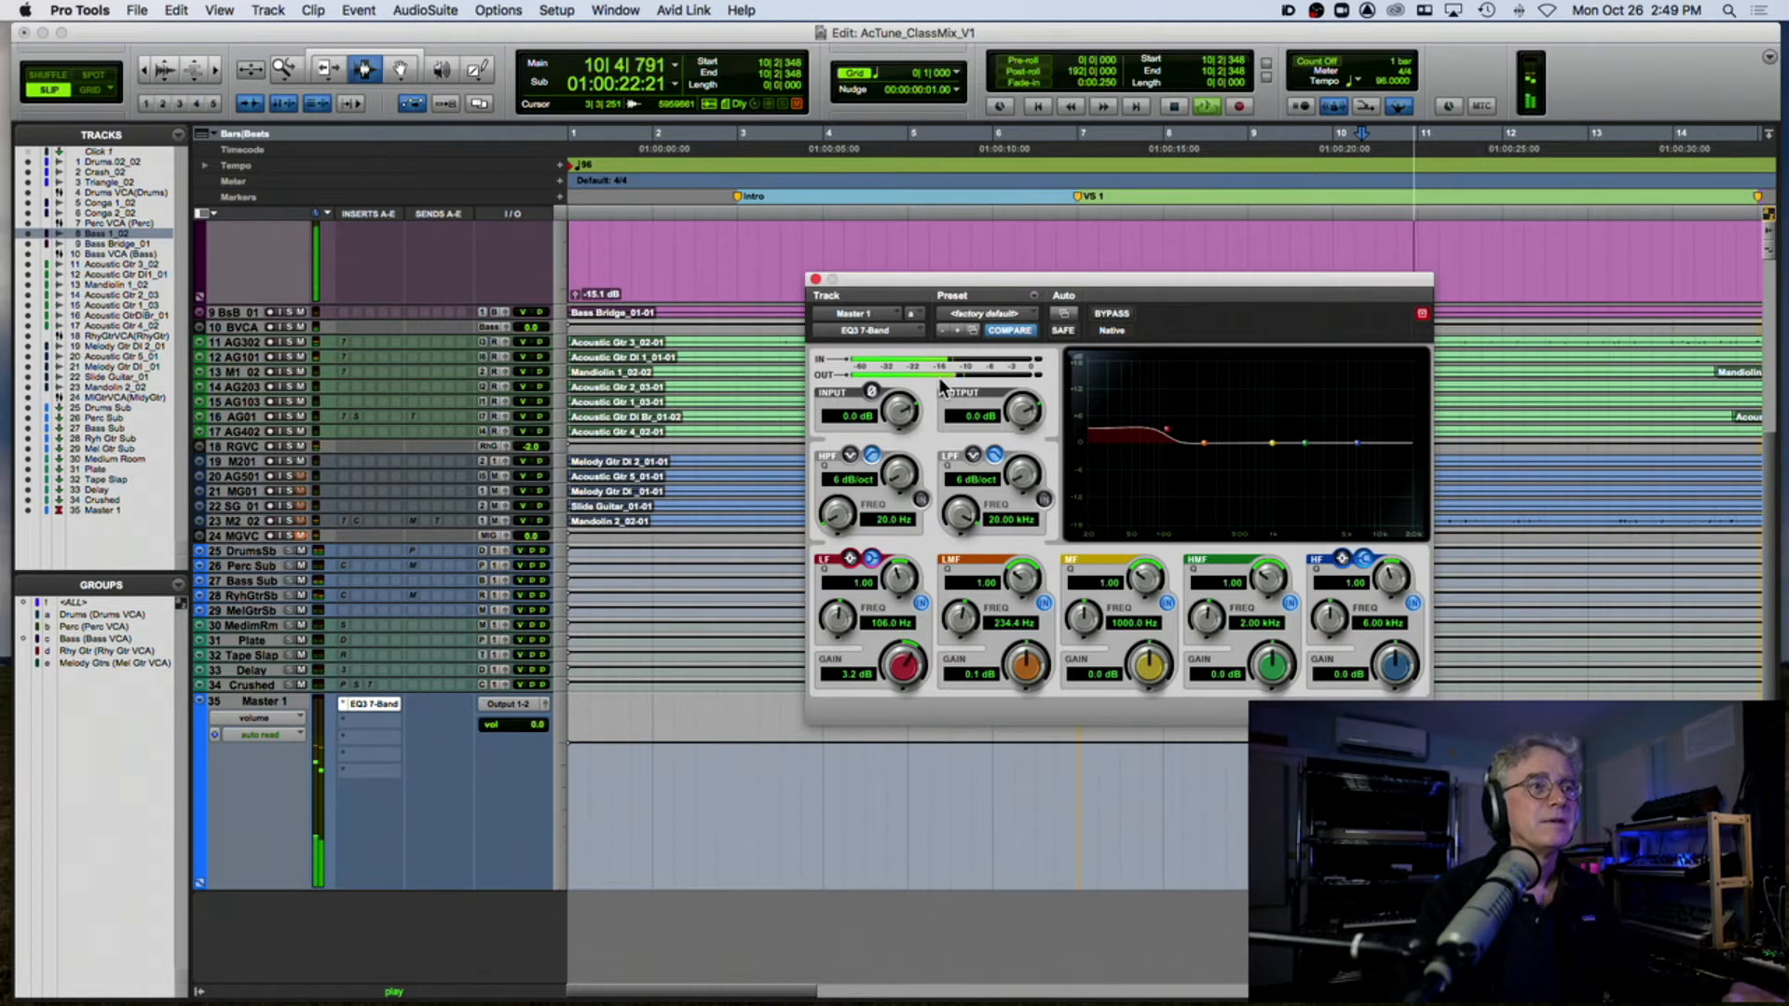
pyautogui.press('space')
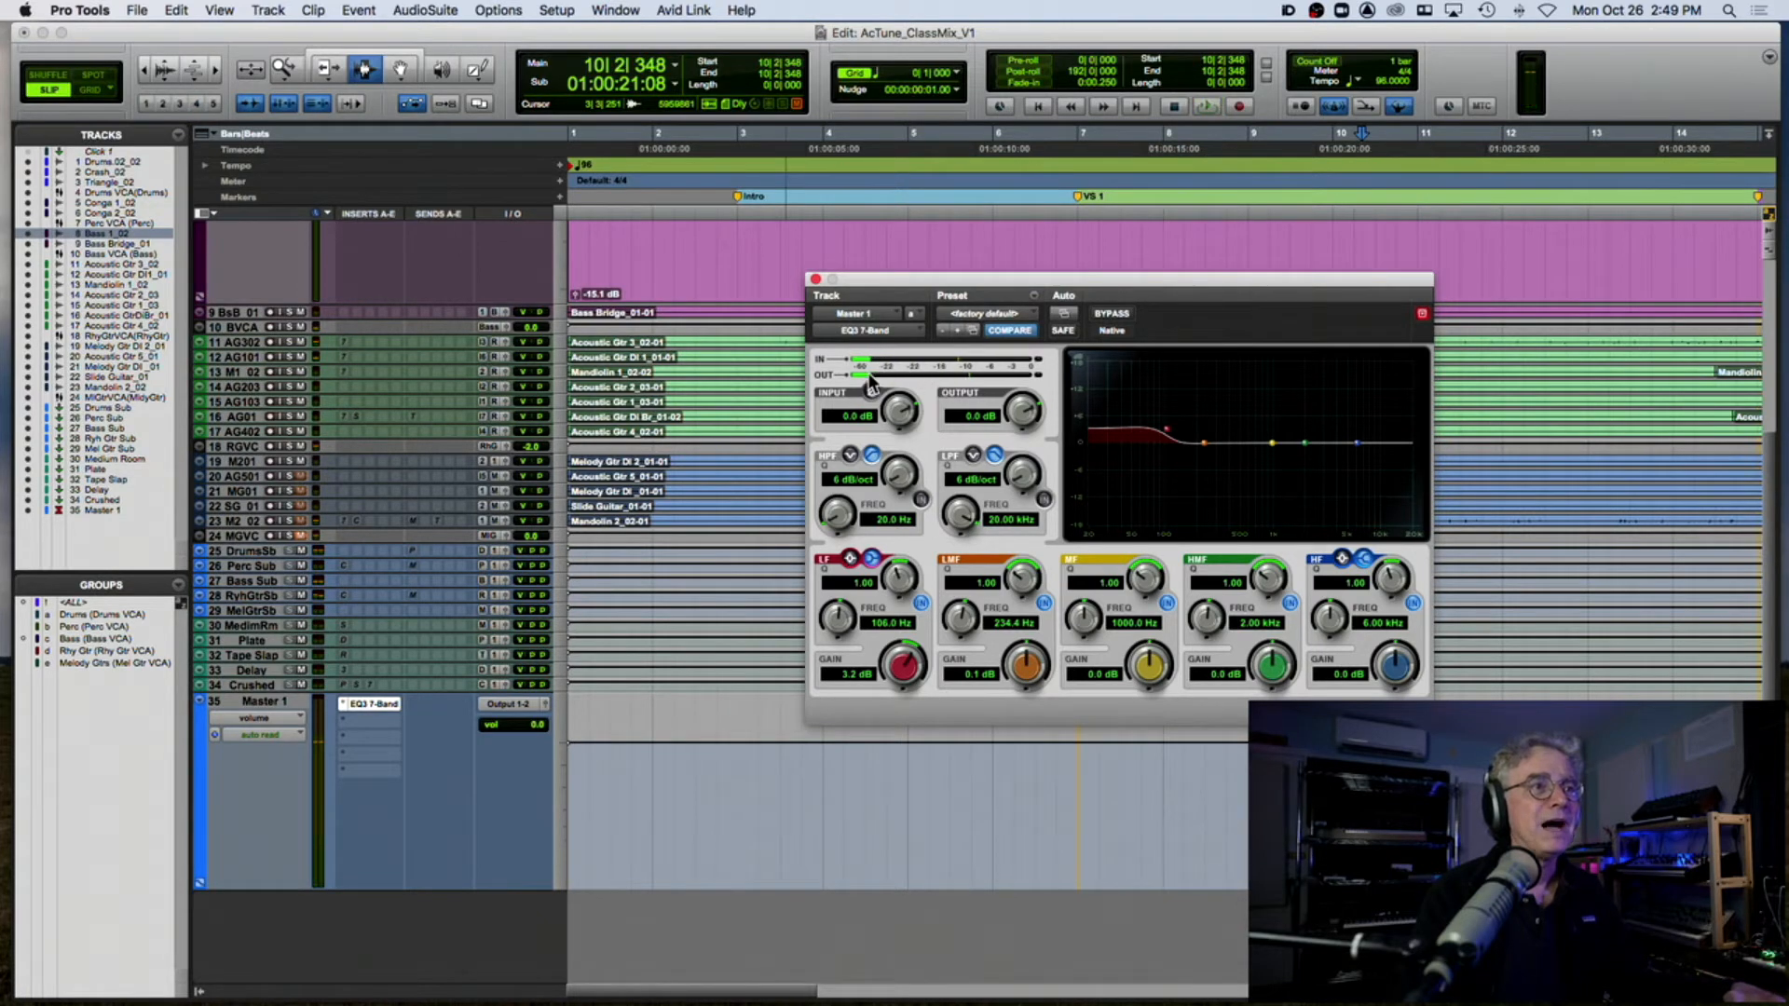
# Step: Set the Master 1 EQ's output level to -1.6 dB while playing the mix to match the input level
pyautogui.press('space')
pyautogui.press('space')
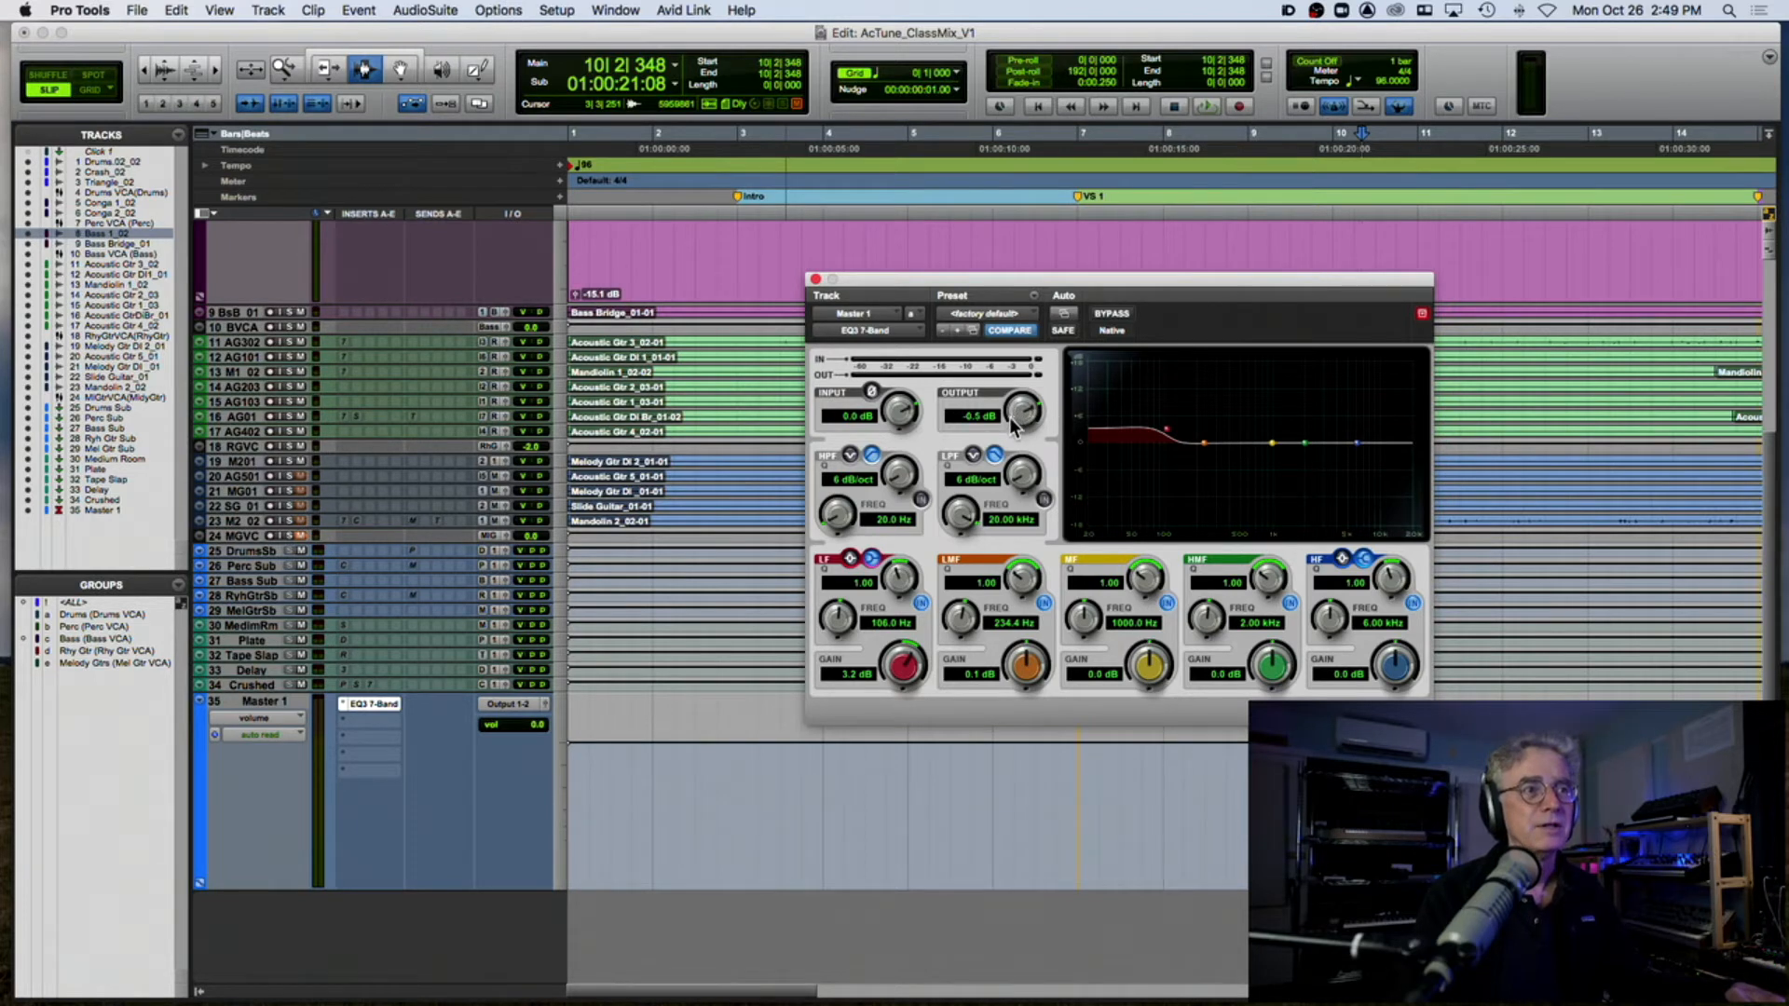
pyautogui.moveTo(1008, 423); pyautogui.dragTo(1004, 434)
pyautogui.press('space')
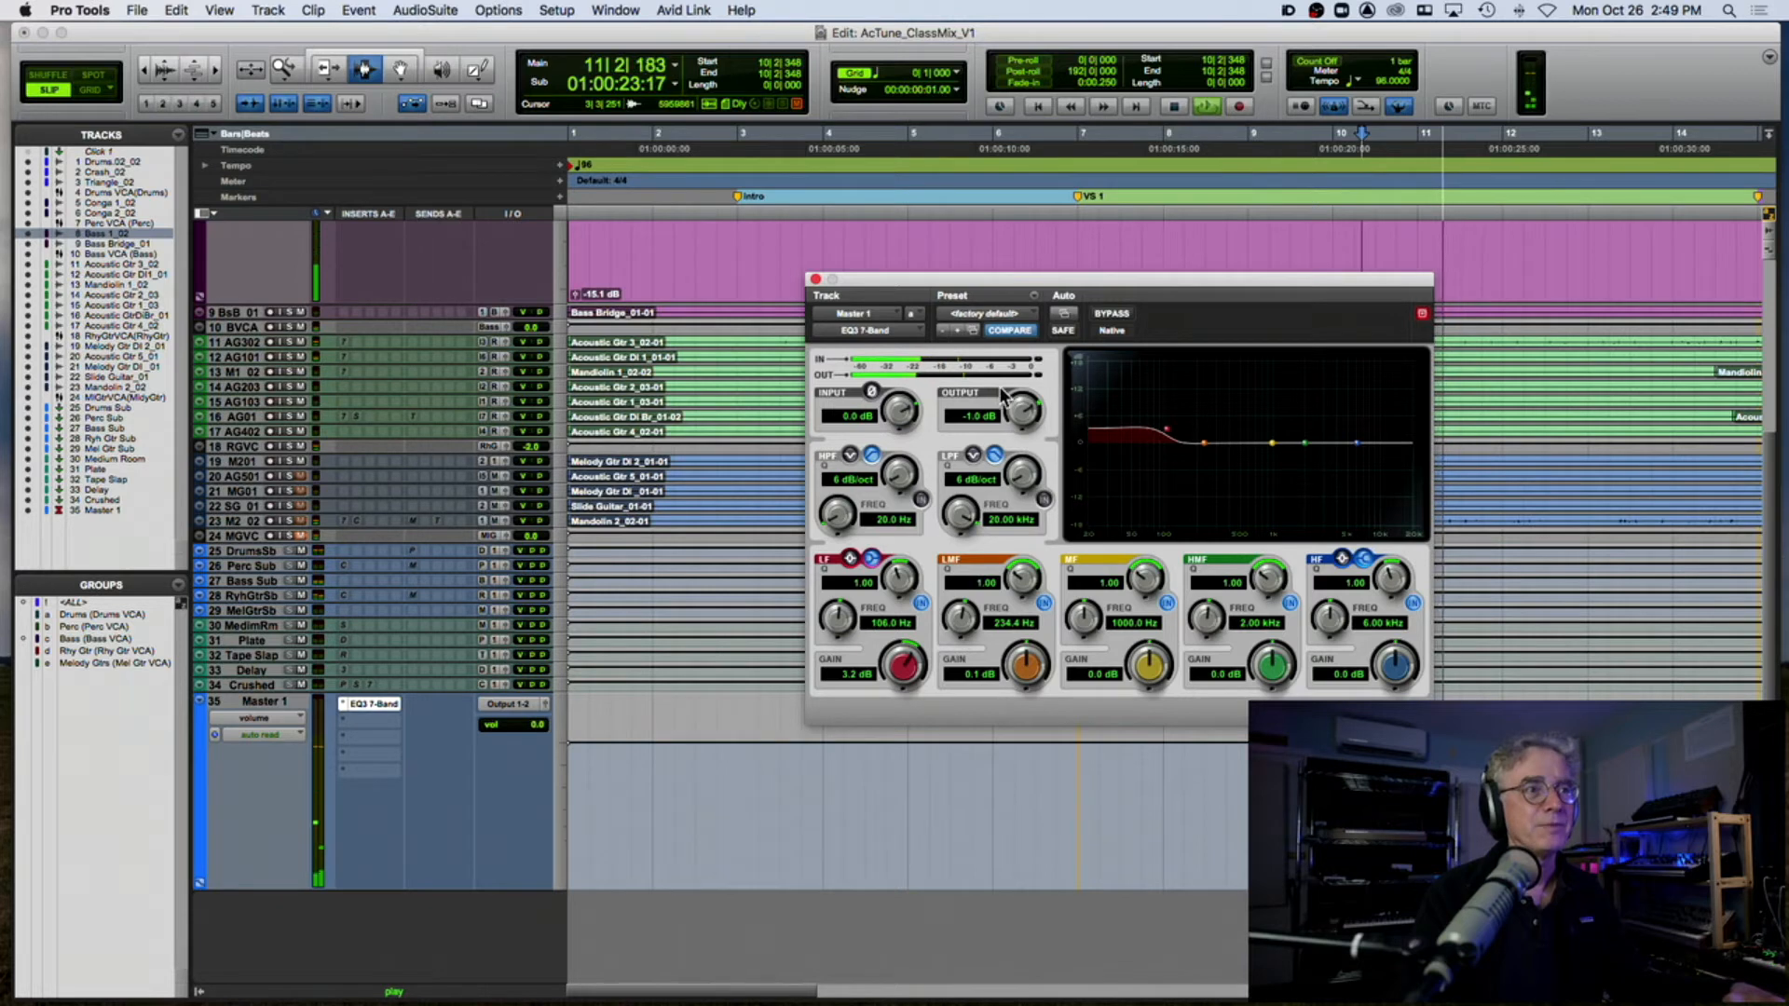
pyautogui.moveTo(1009, 410); pyautogui.dragTo(1022, 403)
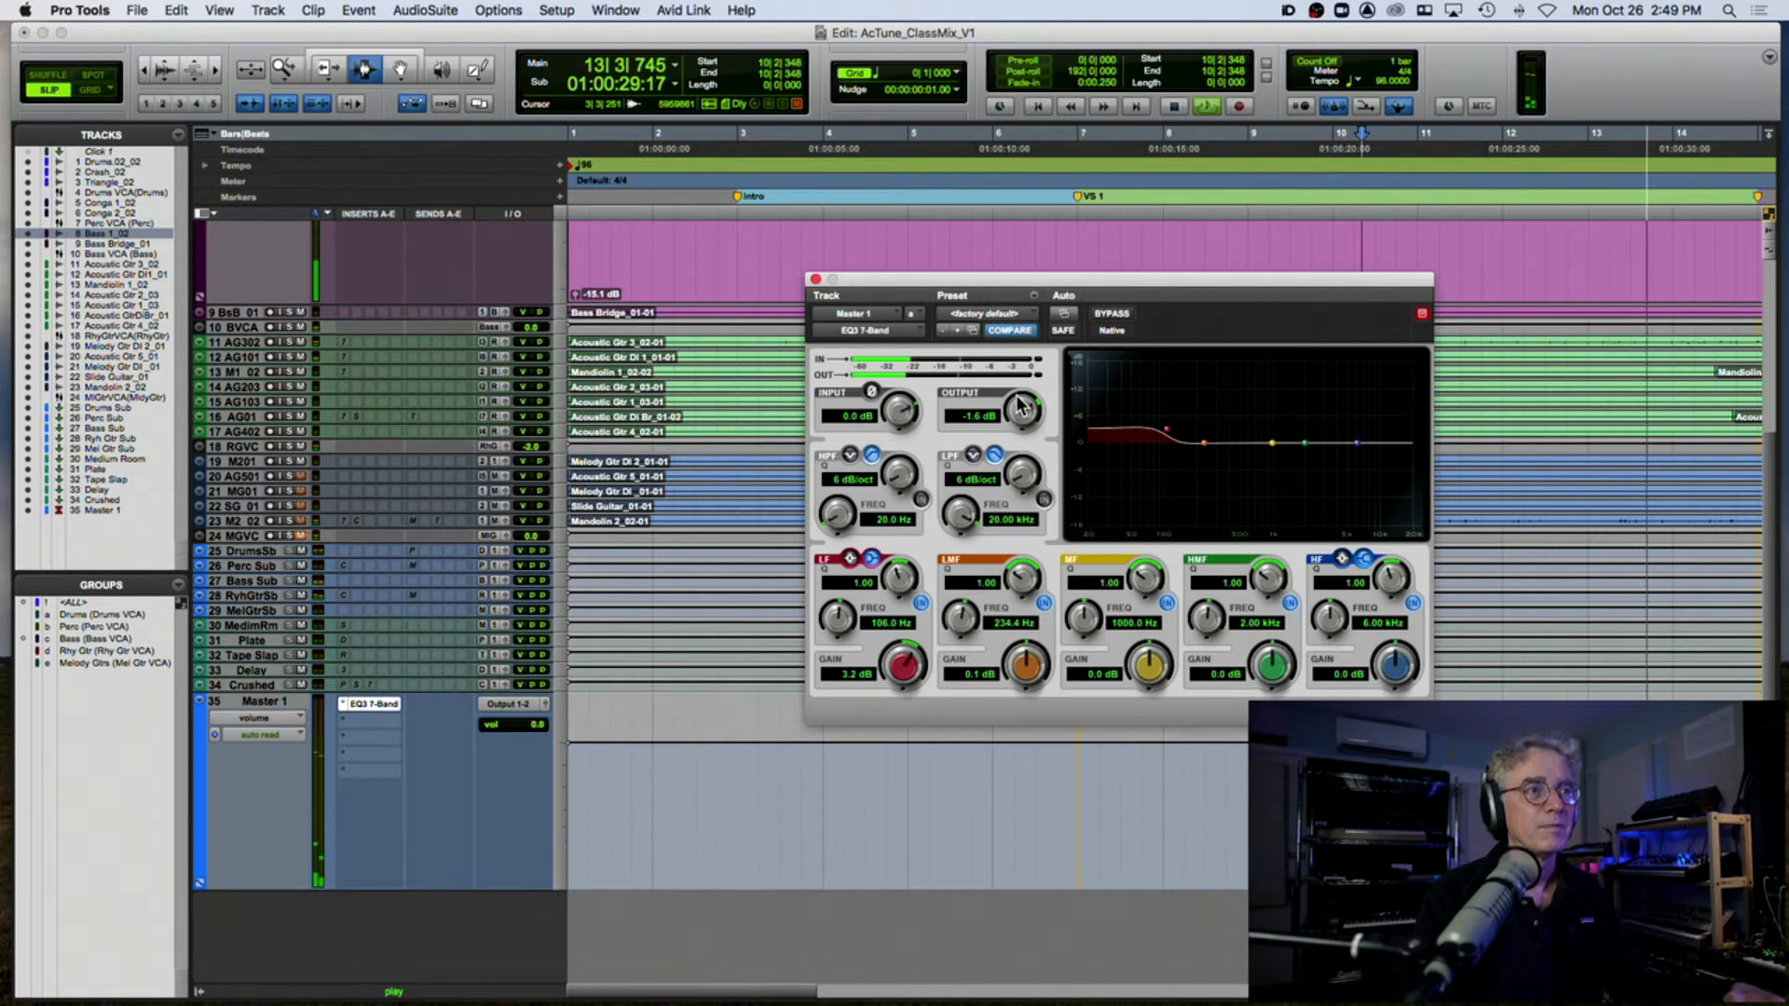
# Step: Compare the mix with the Master 1 EQ bypassed and active, and return the view to the session start
pyautogui.click(1112, 318)
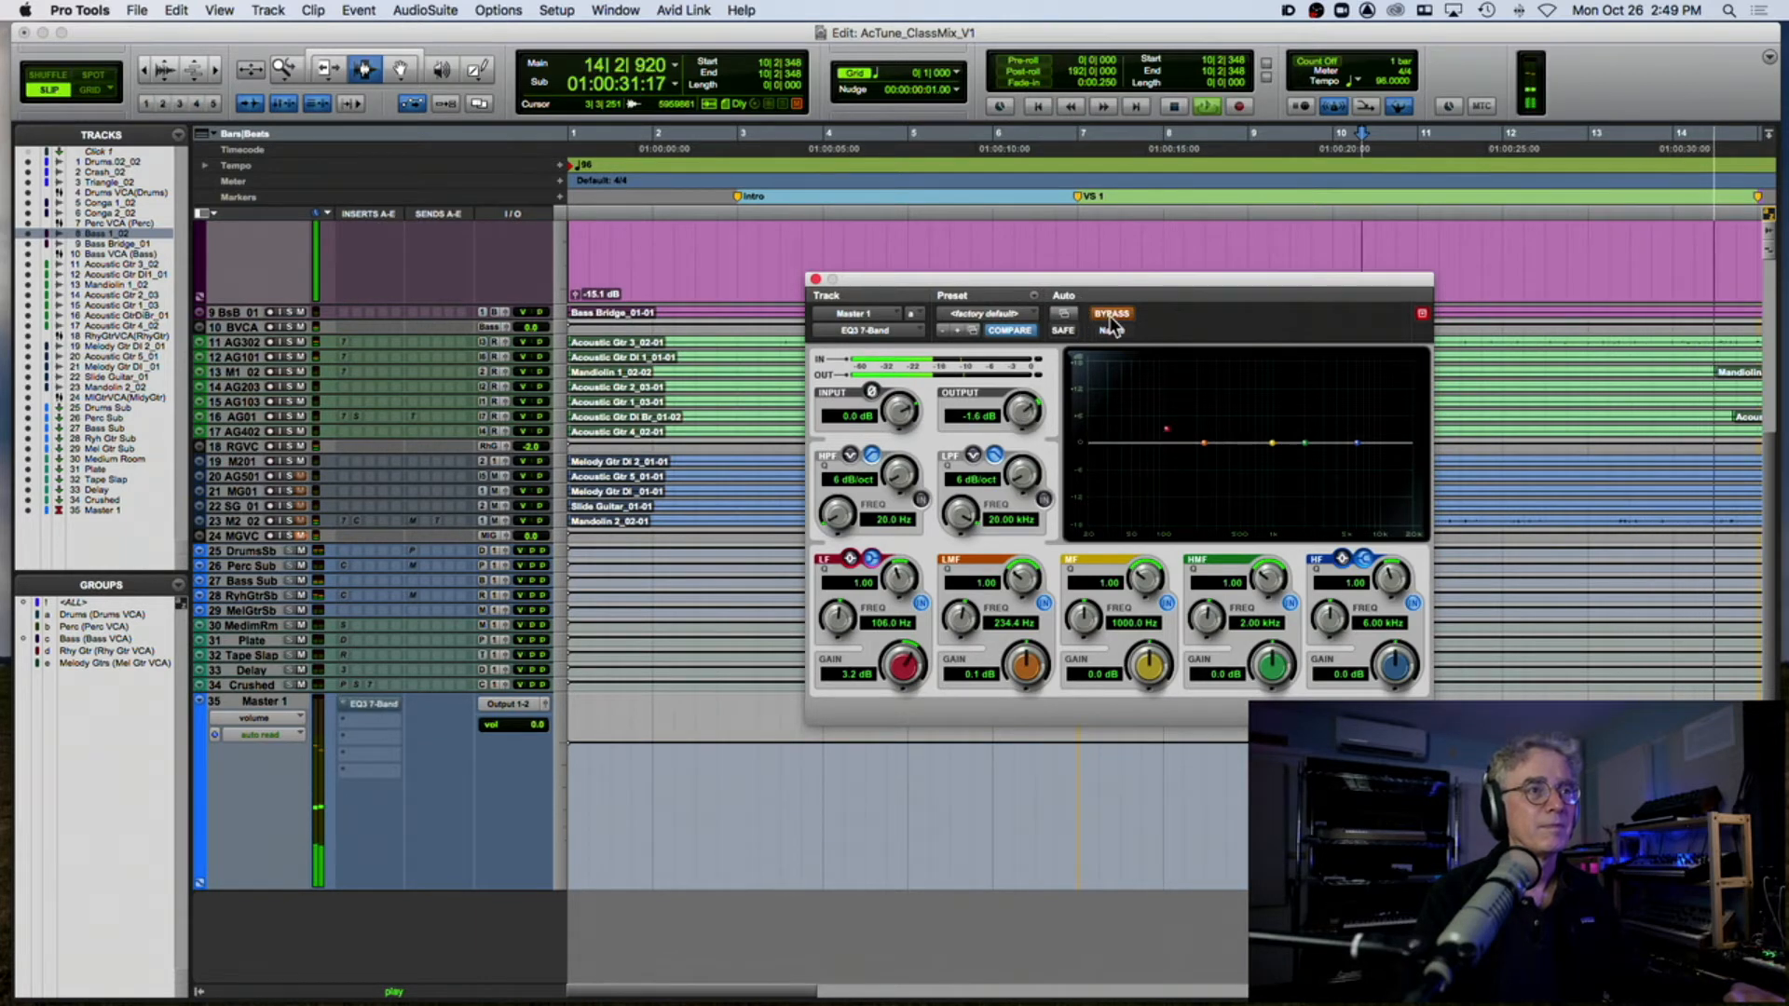
pyautogui.click(1114, 318)
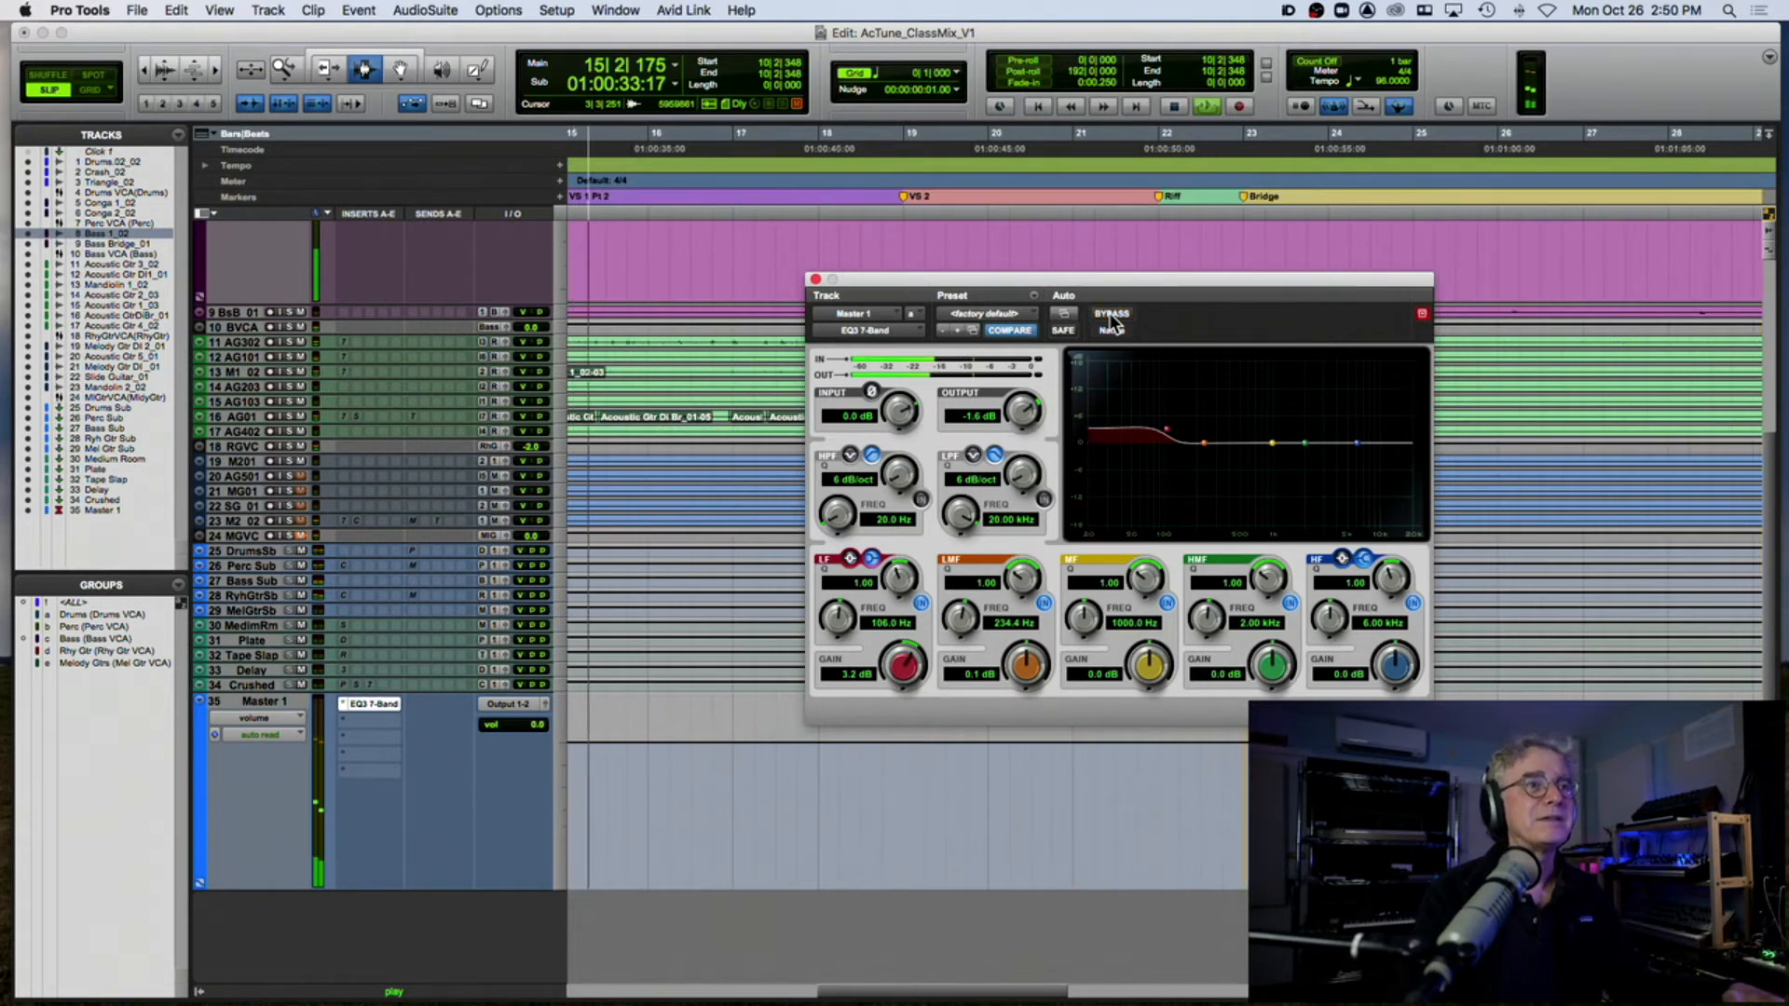
pyautogui.press('space')
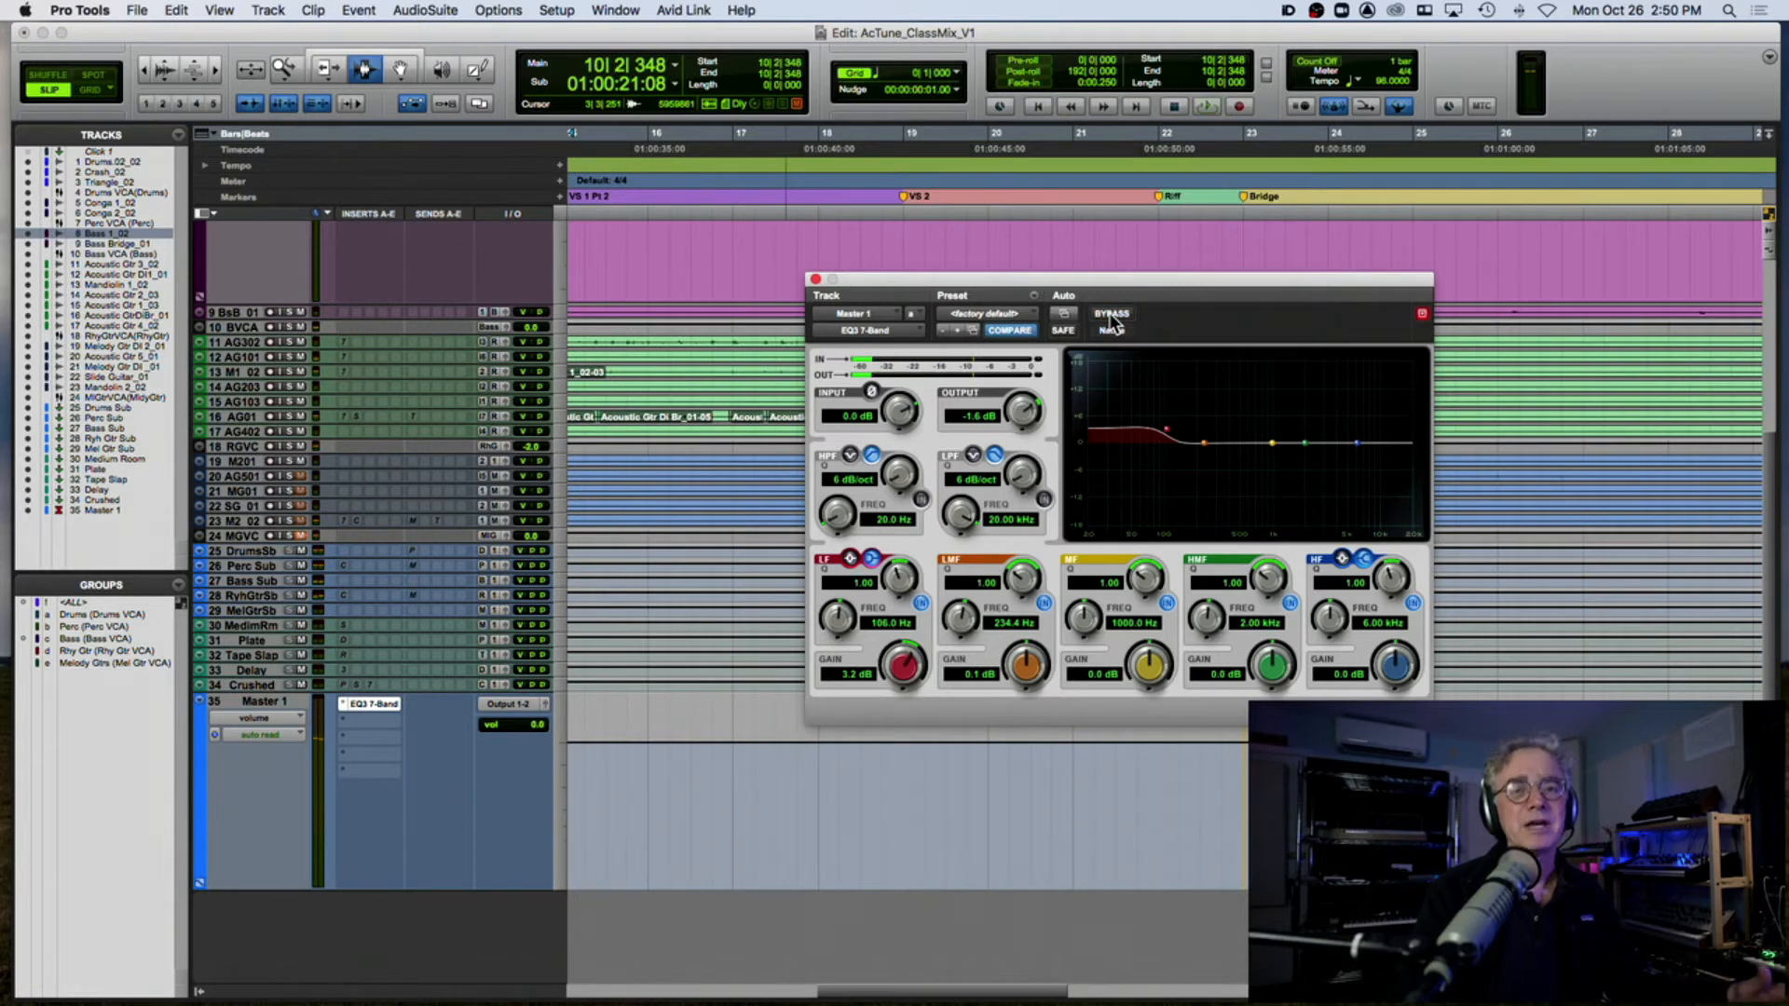
pyautogui.click(1112, 317)
pyautogui.press('Home')
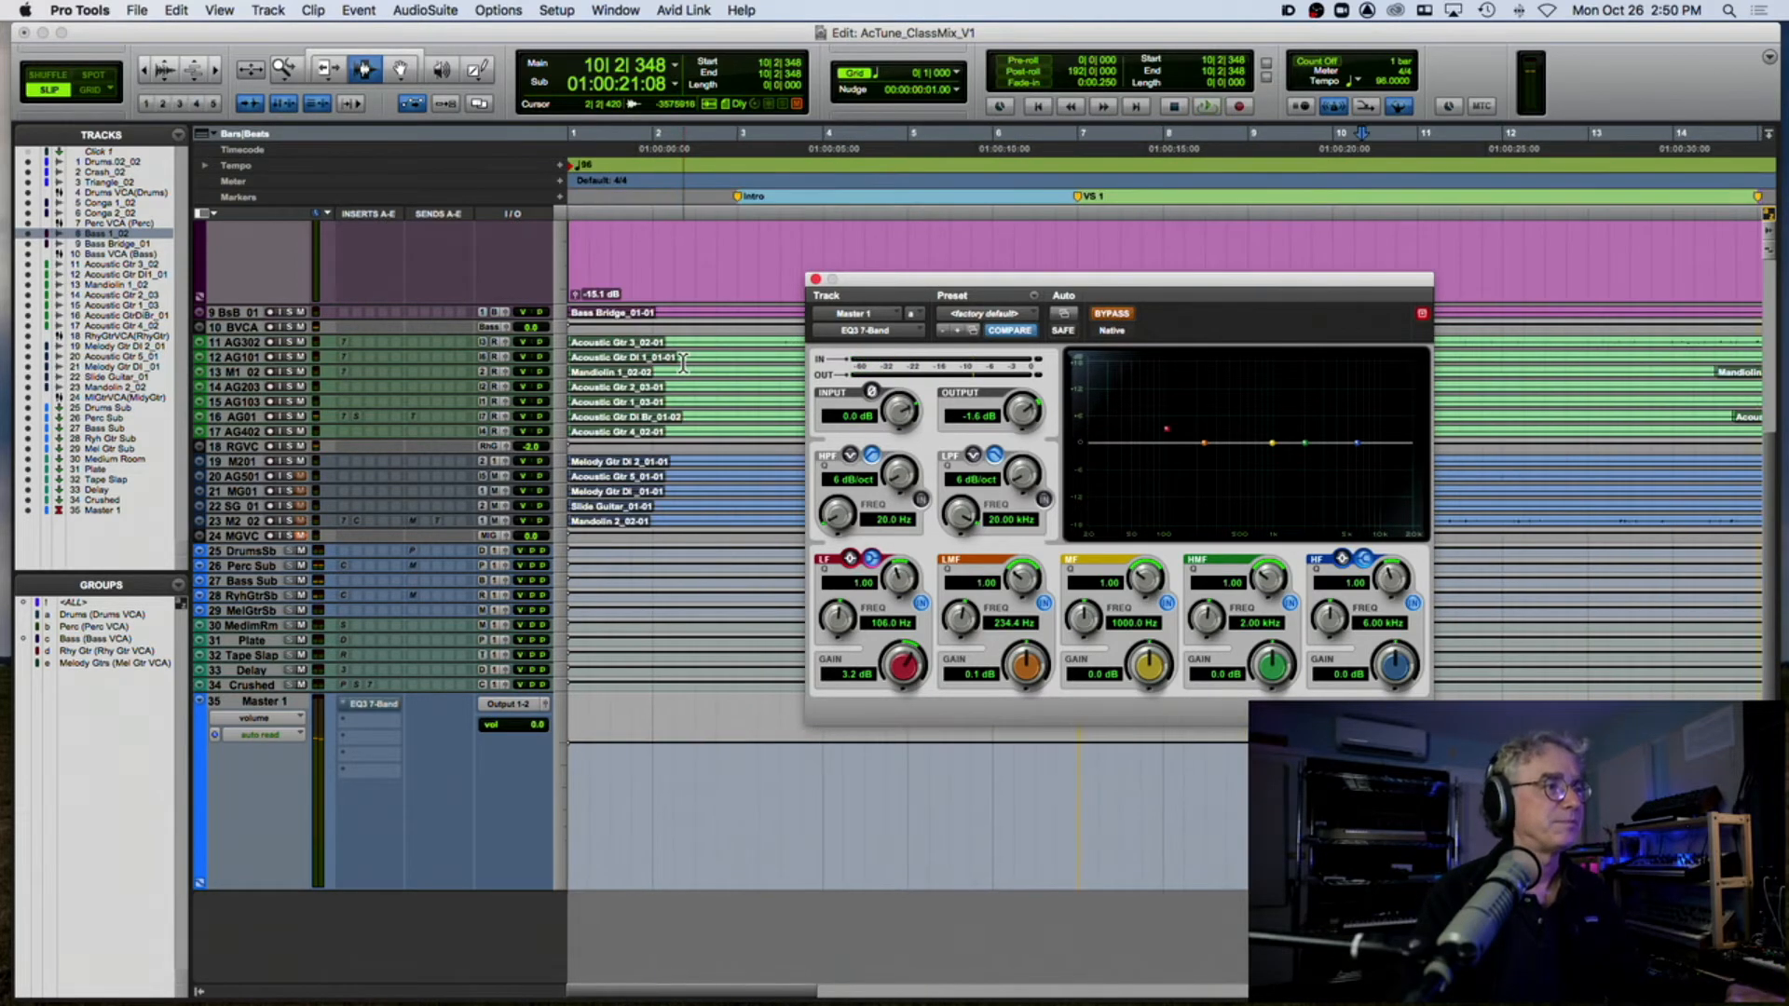
pyautogui.click(1105, 317)
# Step: Boost the EQ's high-frequency band by 1.7 dB at 5.19 kHz during playback and compare it with the EQ bypassed
pyautogui.press('space')
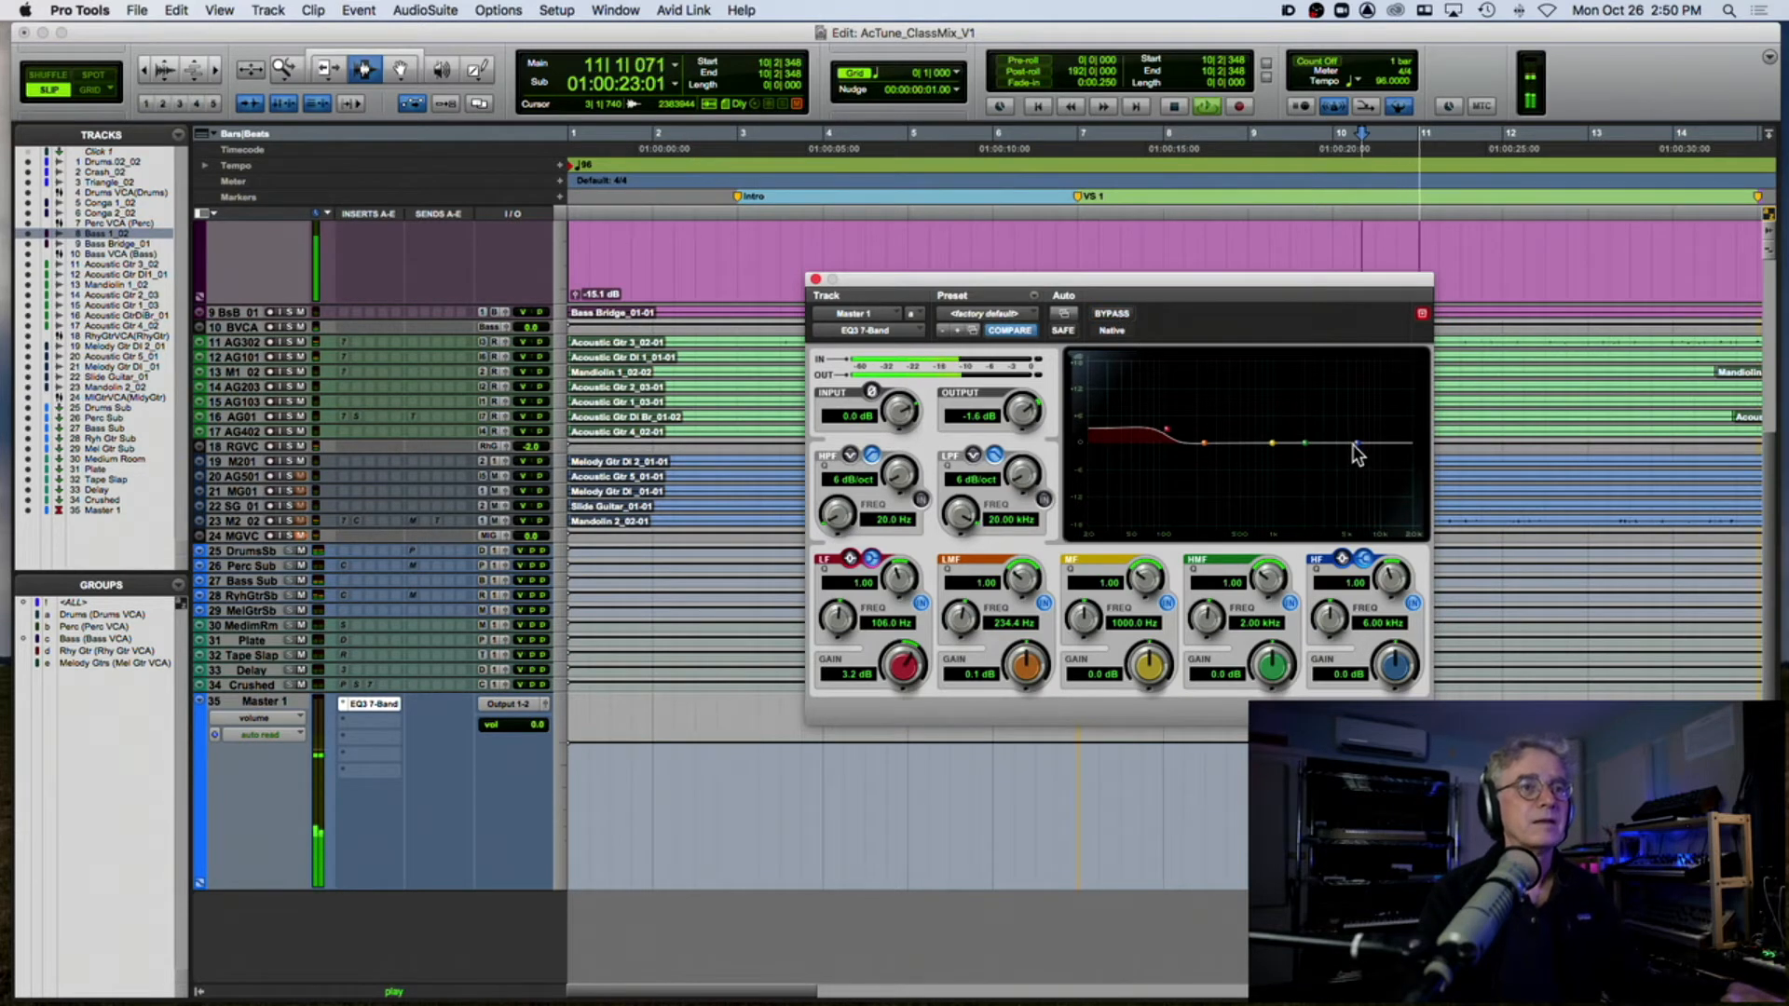
pyautogui.moveTo(1356, 443)
pyautogui.mouseDown()
pyautogui.moveTo(1315, 424)
pyautogui.moveTo(1346, 438)
pyautogui.mouseUp()
pyautogui.press('space')
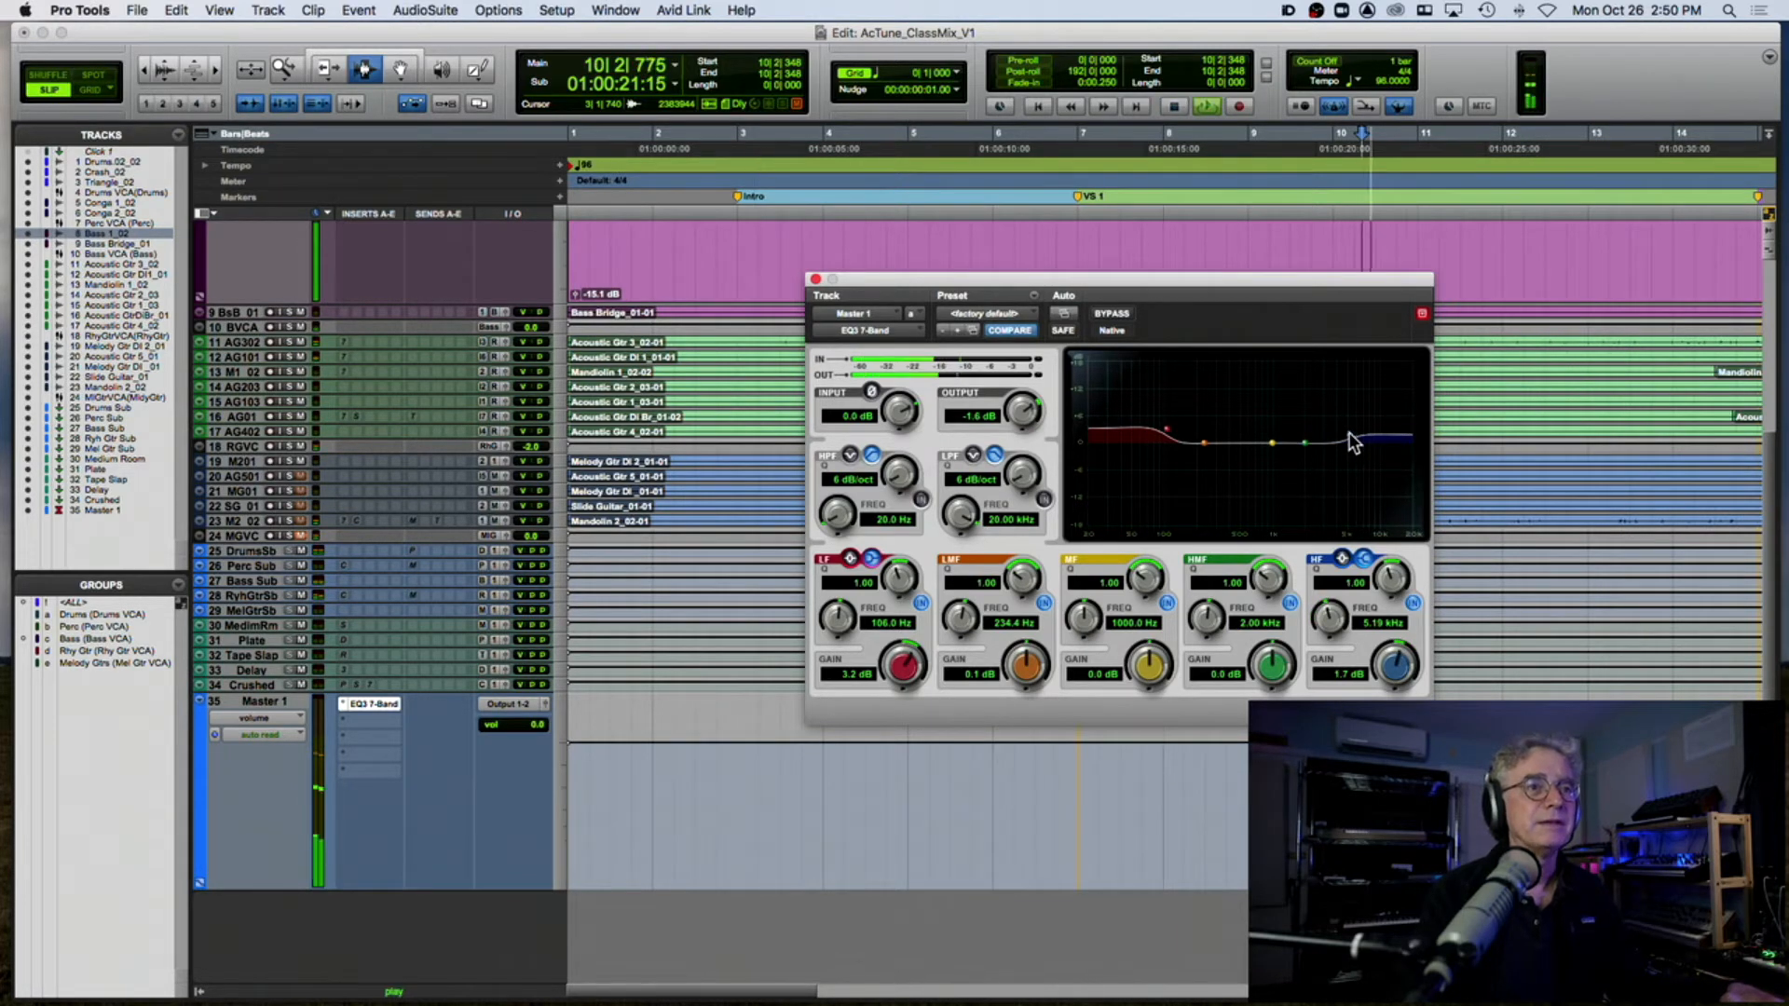
pyautogui.click(1111, 314)
pyautogui.click(1111, 314)
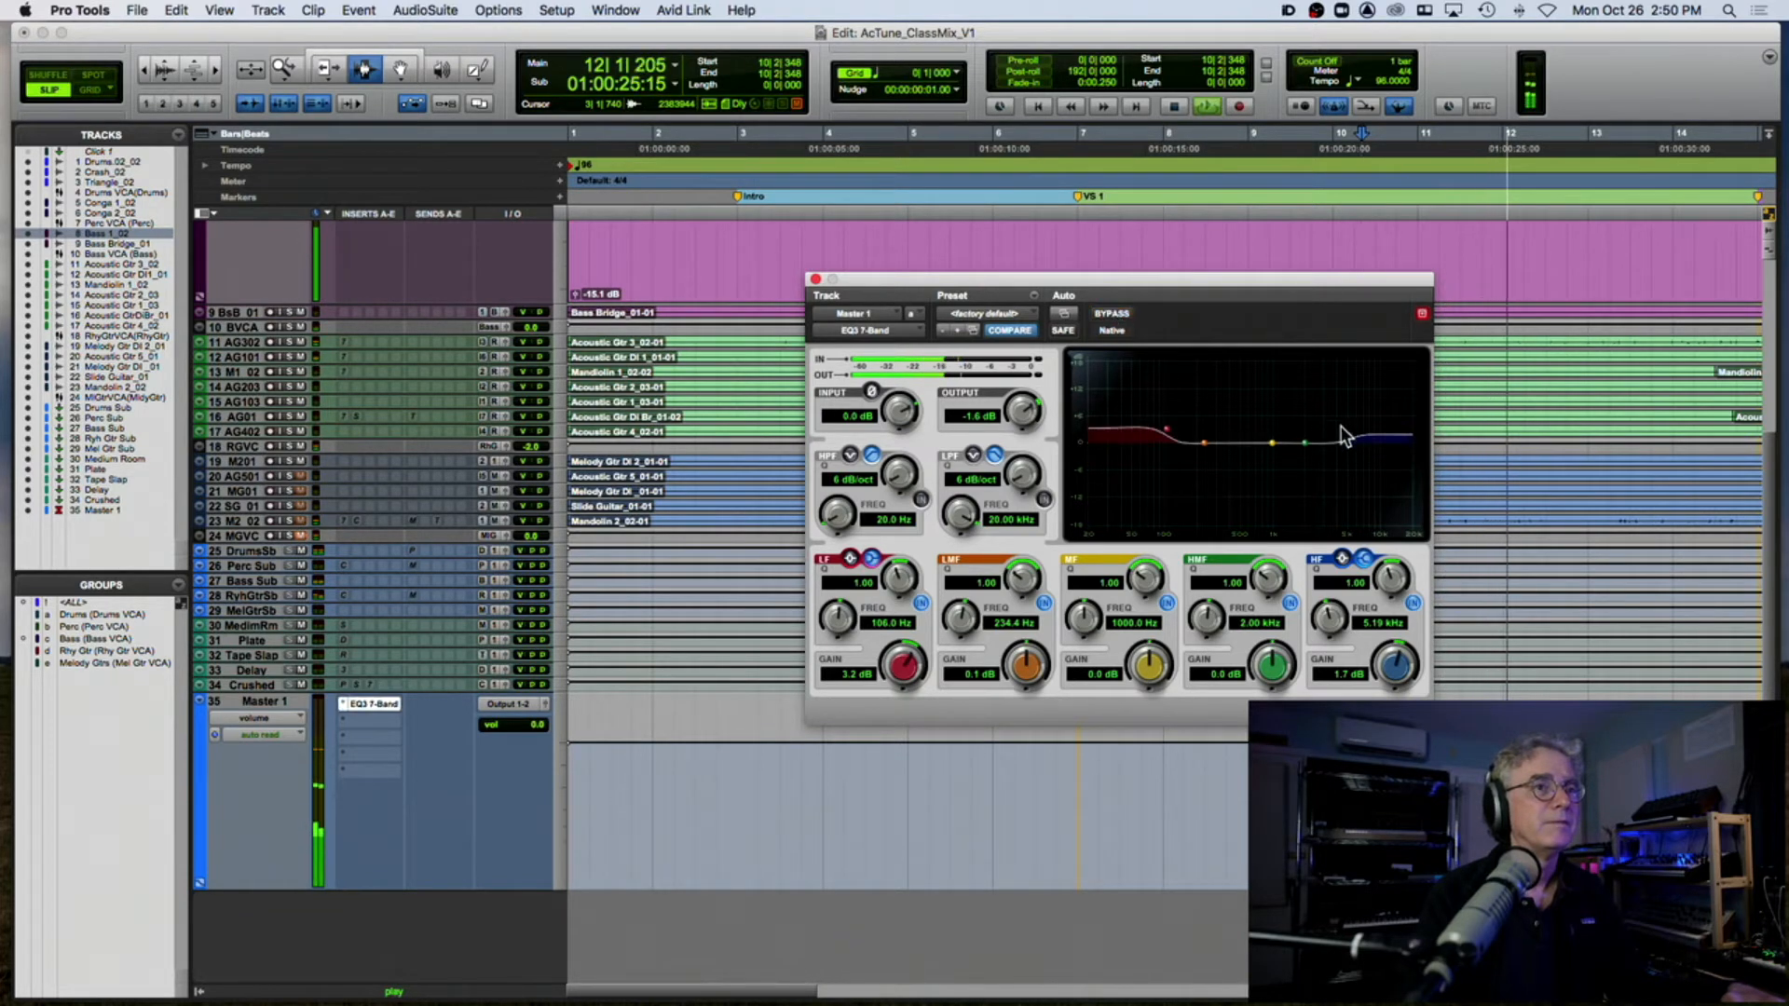
# Step: Set the EQ's mid band to 0.1 dB at 835.1 Hz, switch off the low, mid and high bands, and replay the mix from bar 10
pyautogui.moveTo(1276, 447)
pyautogui.mouseDown()
pyautogui.moveTo(1259, 452)
pyautogui.moveTo(1260, 426)
pyautogui.moveTo(1266, 451)
pyautogui.mouseUp()
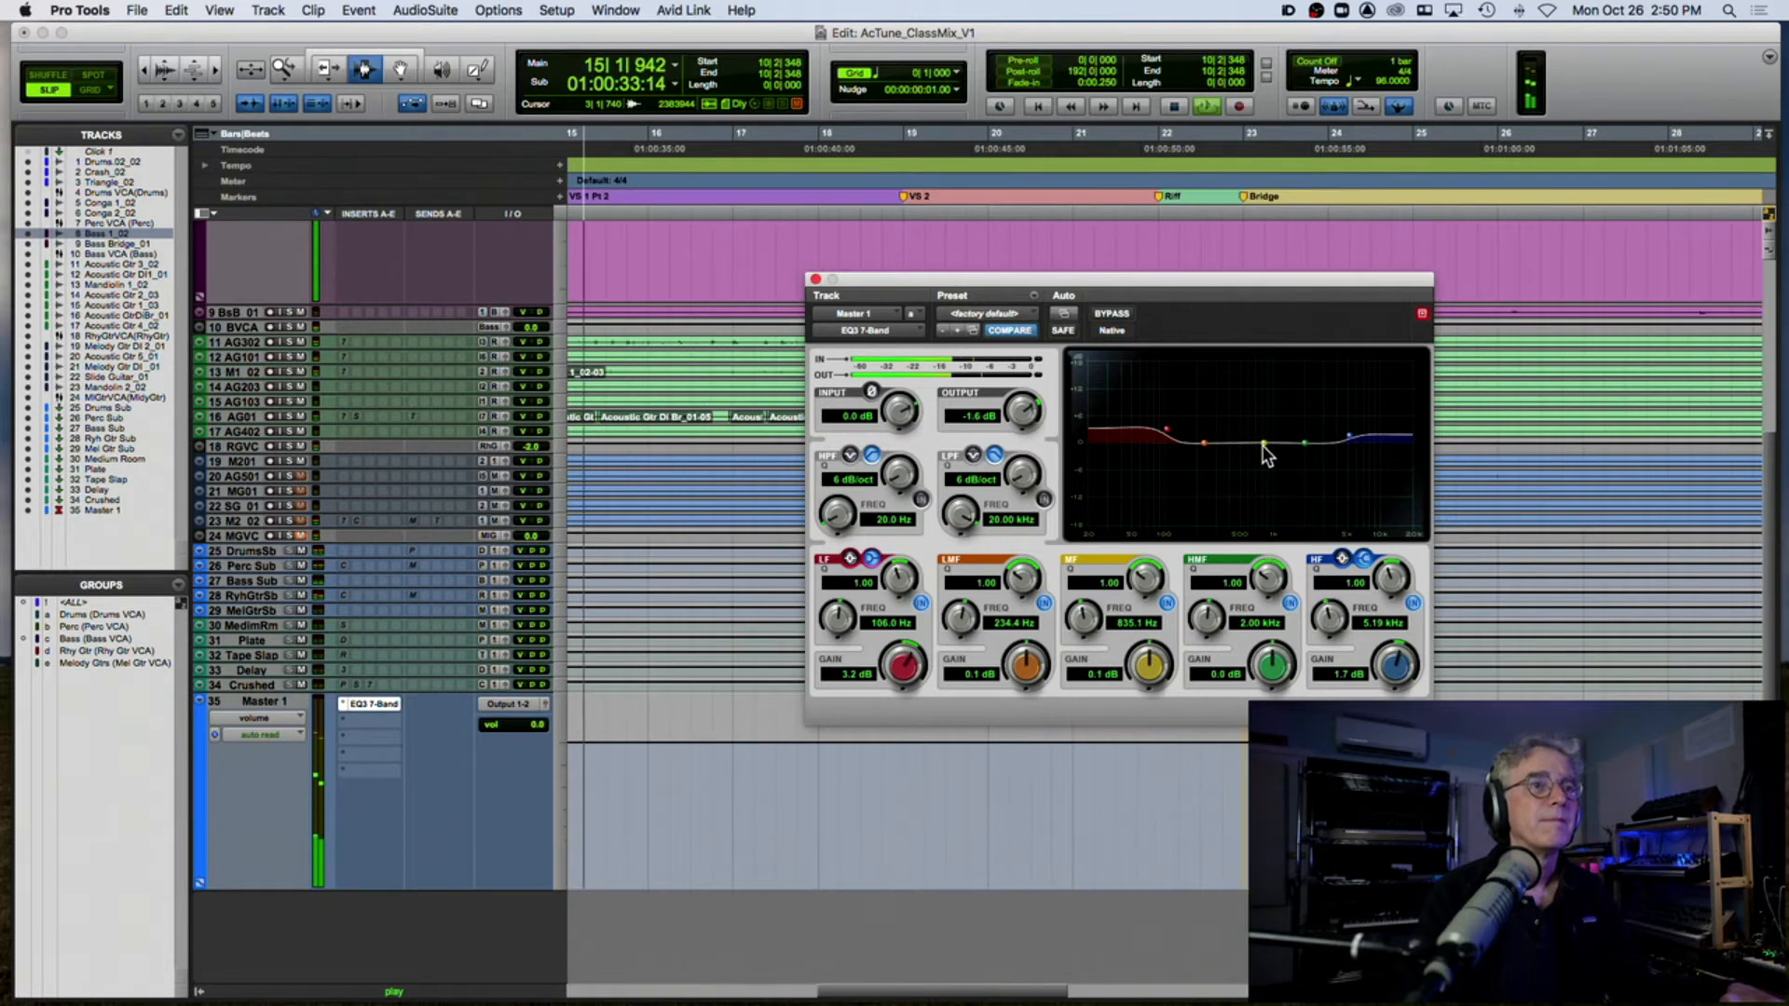
pyautogui.press('space')
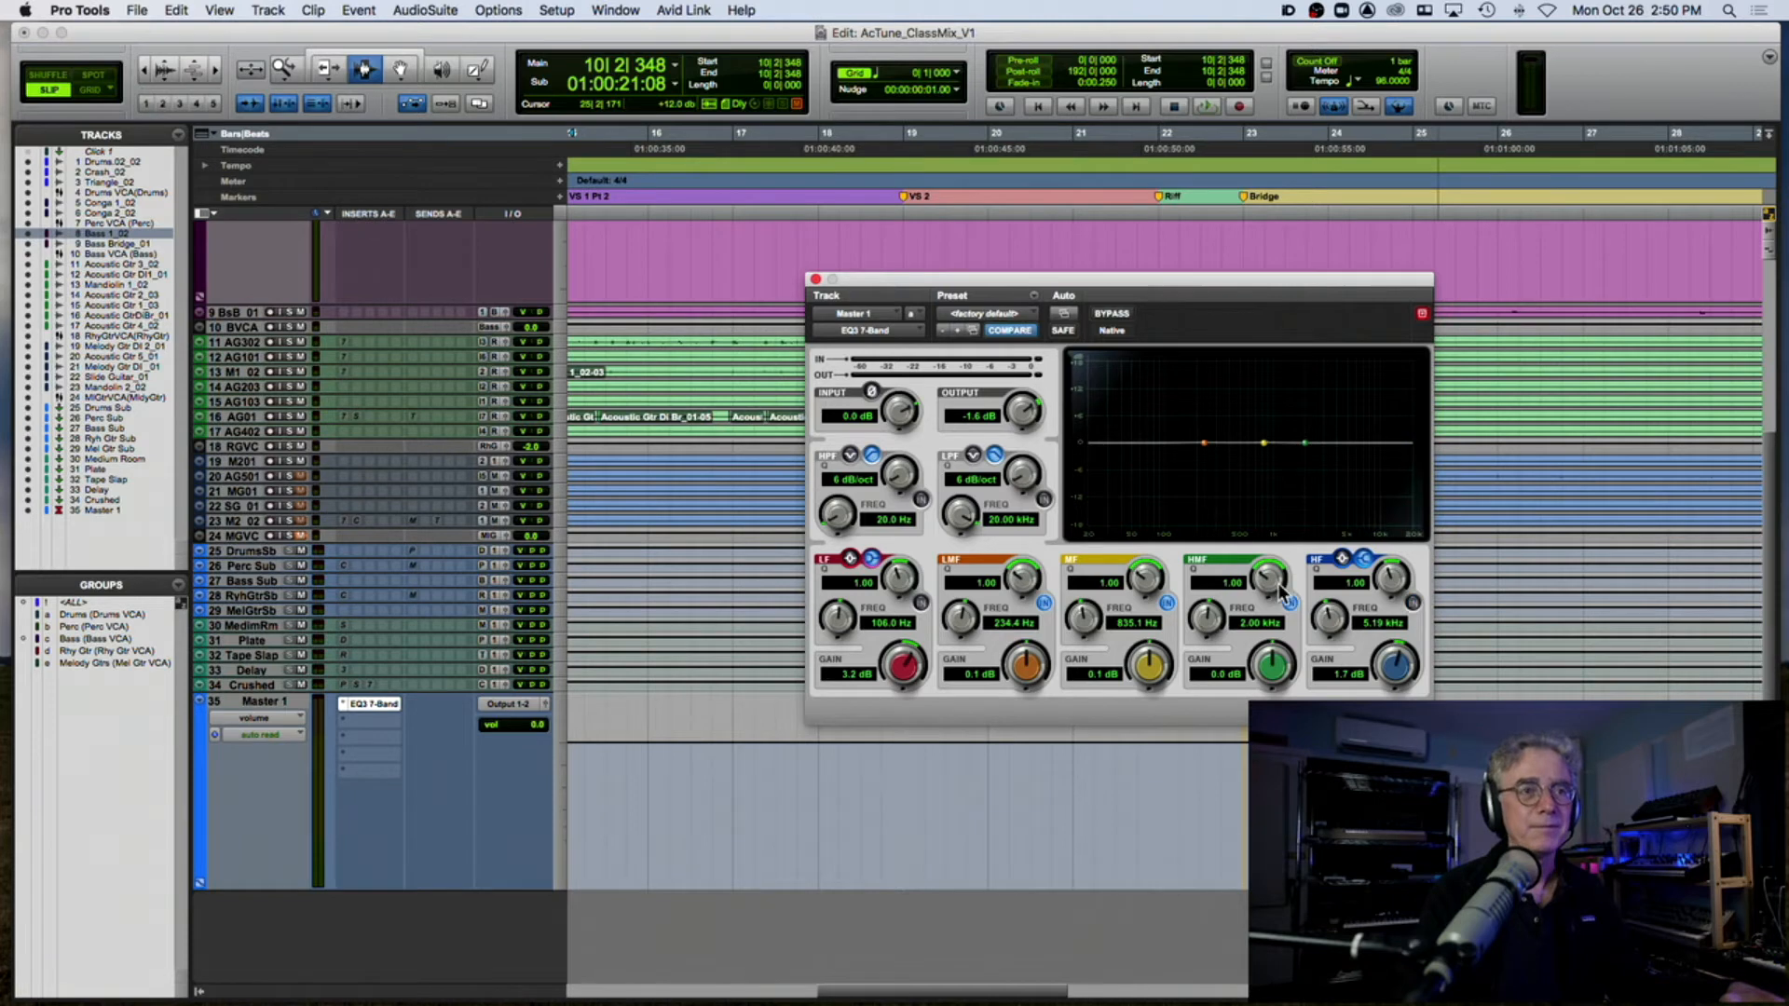
pyautogui.press('space')
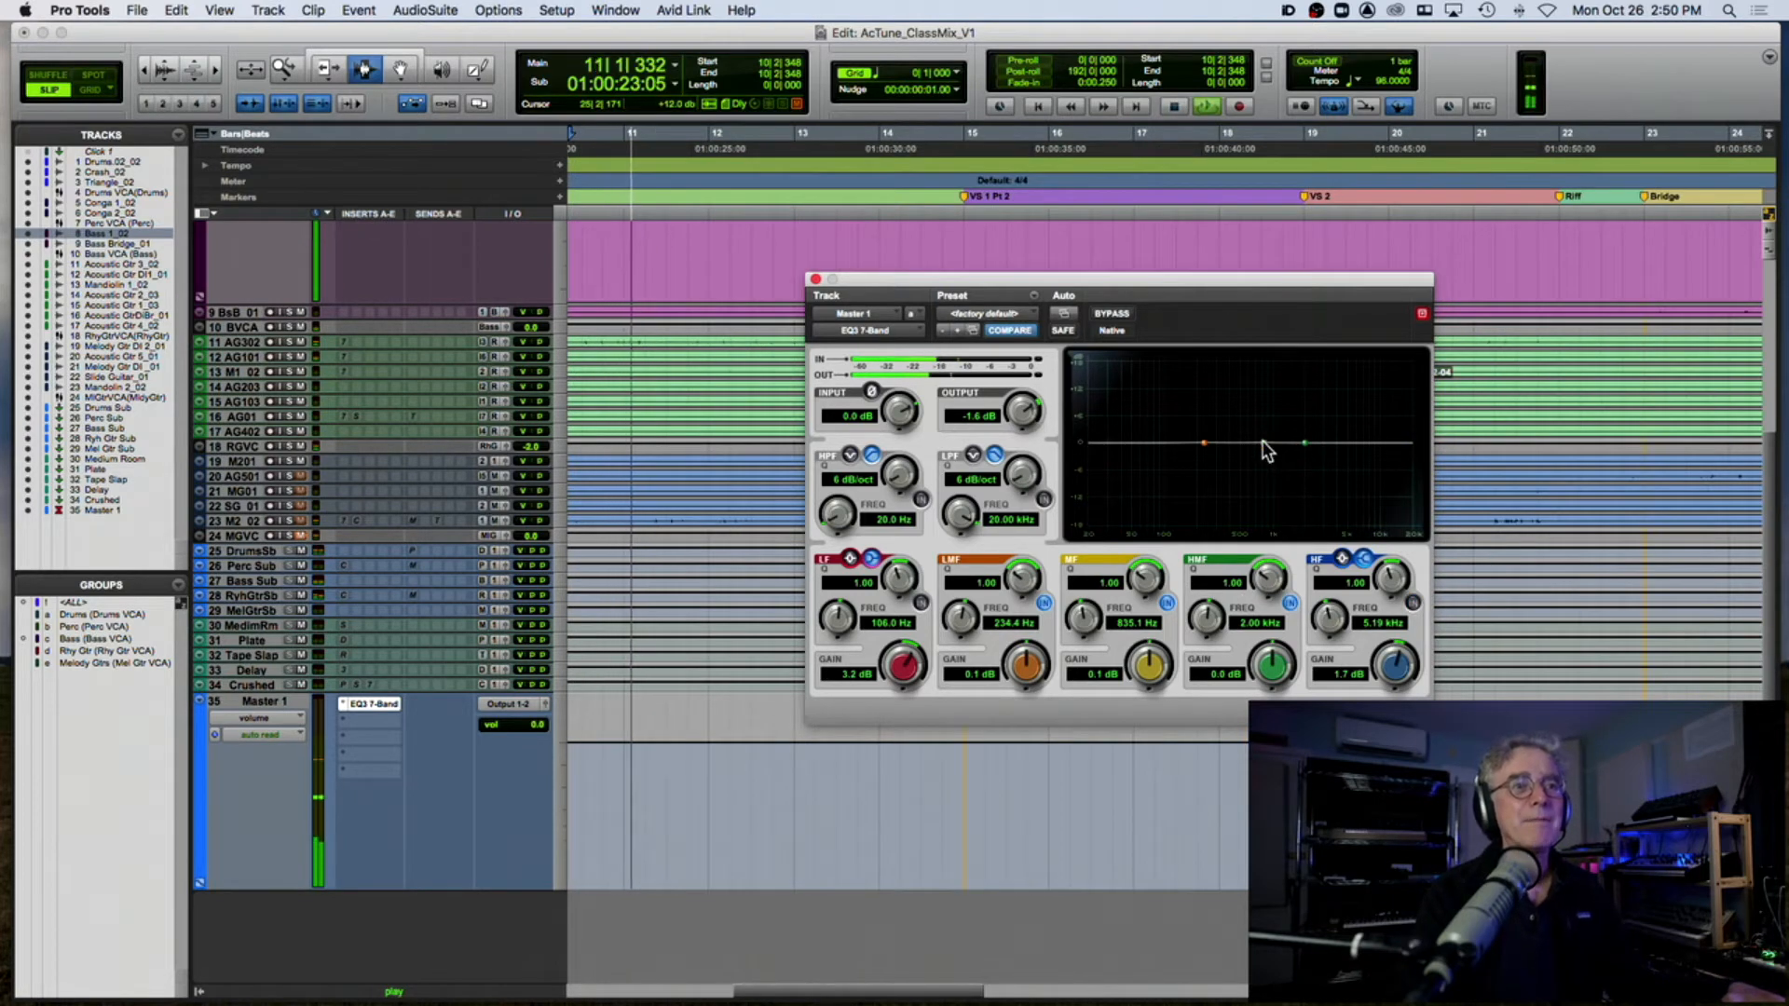
# Step: Boost the EQ's mid band by 16.6 dB at 8.00 kHz with a Q of 4.62 during playback
pyautogui.moveTo(1262, 441); pyautogui.dragTo(1370, 417)
pyautogui.press('space')
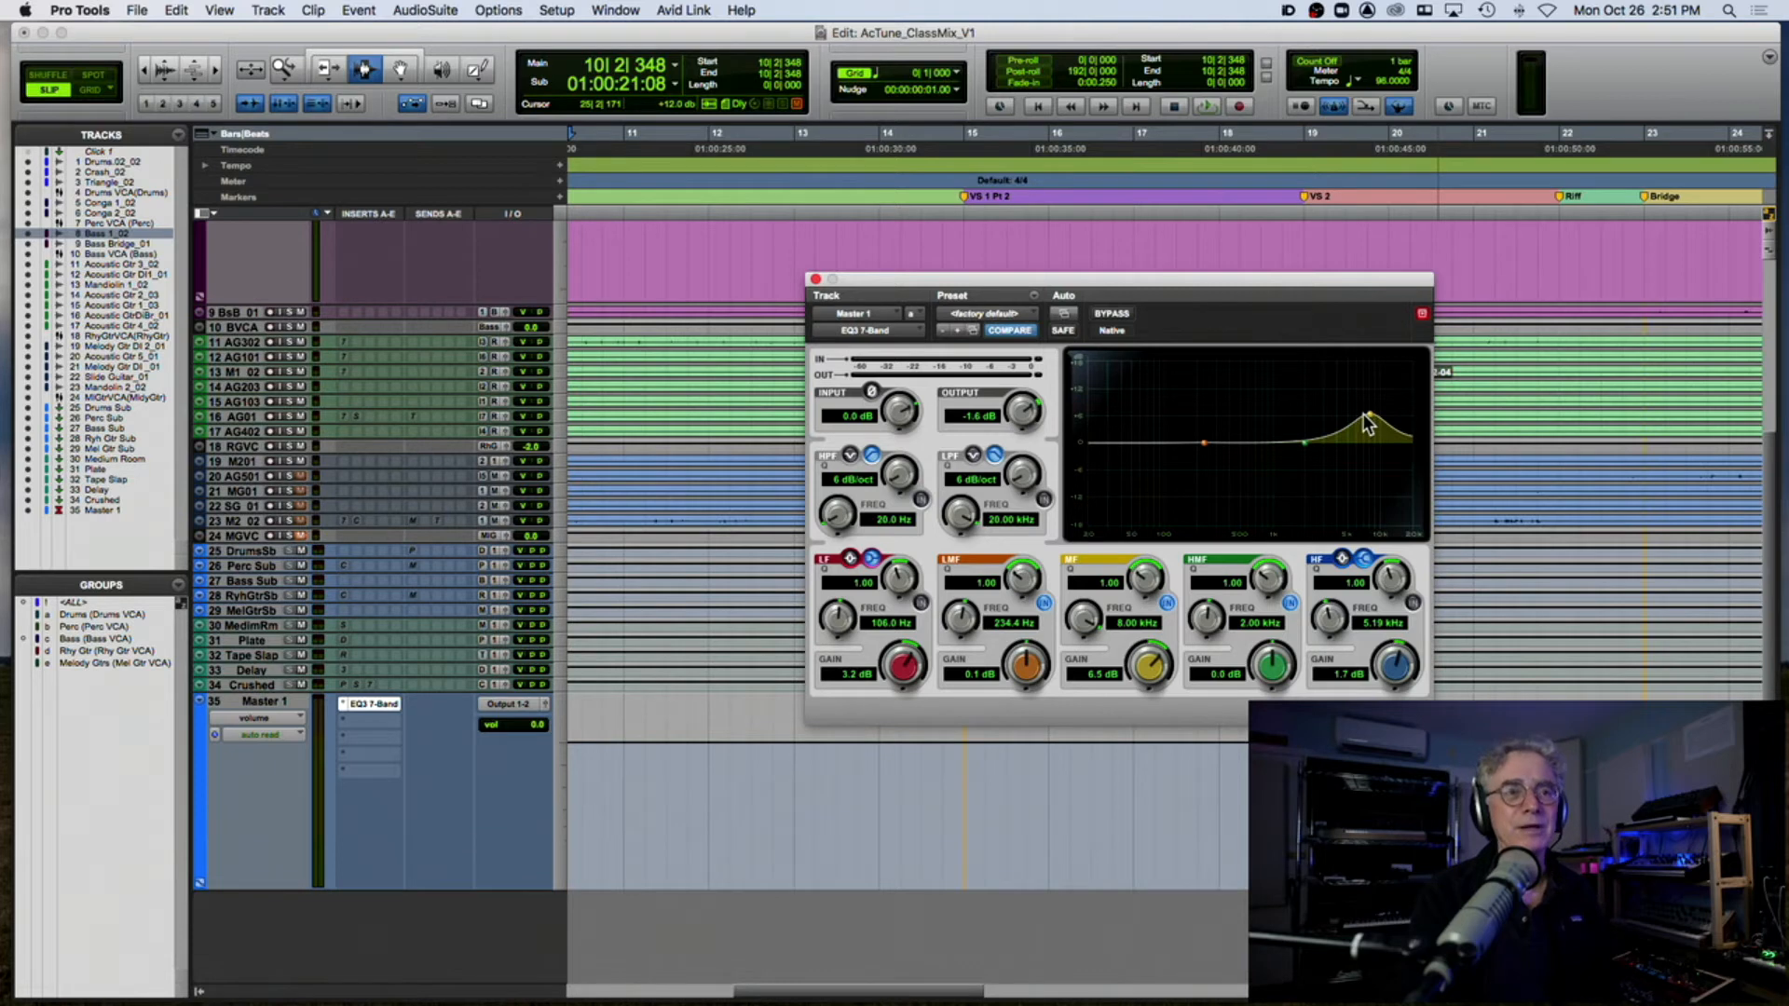
pyautogui.press('space')
pyautogui.moveTo(1368, 411); pyautogui.dragTo(1372, 397)
pyautogui.moveTo(1148, 583); pyautogui.dragTo(1156, 539)
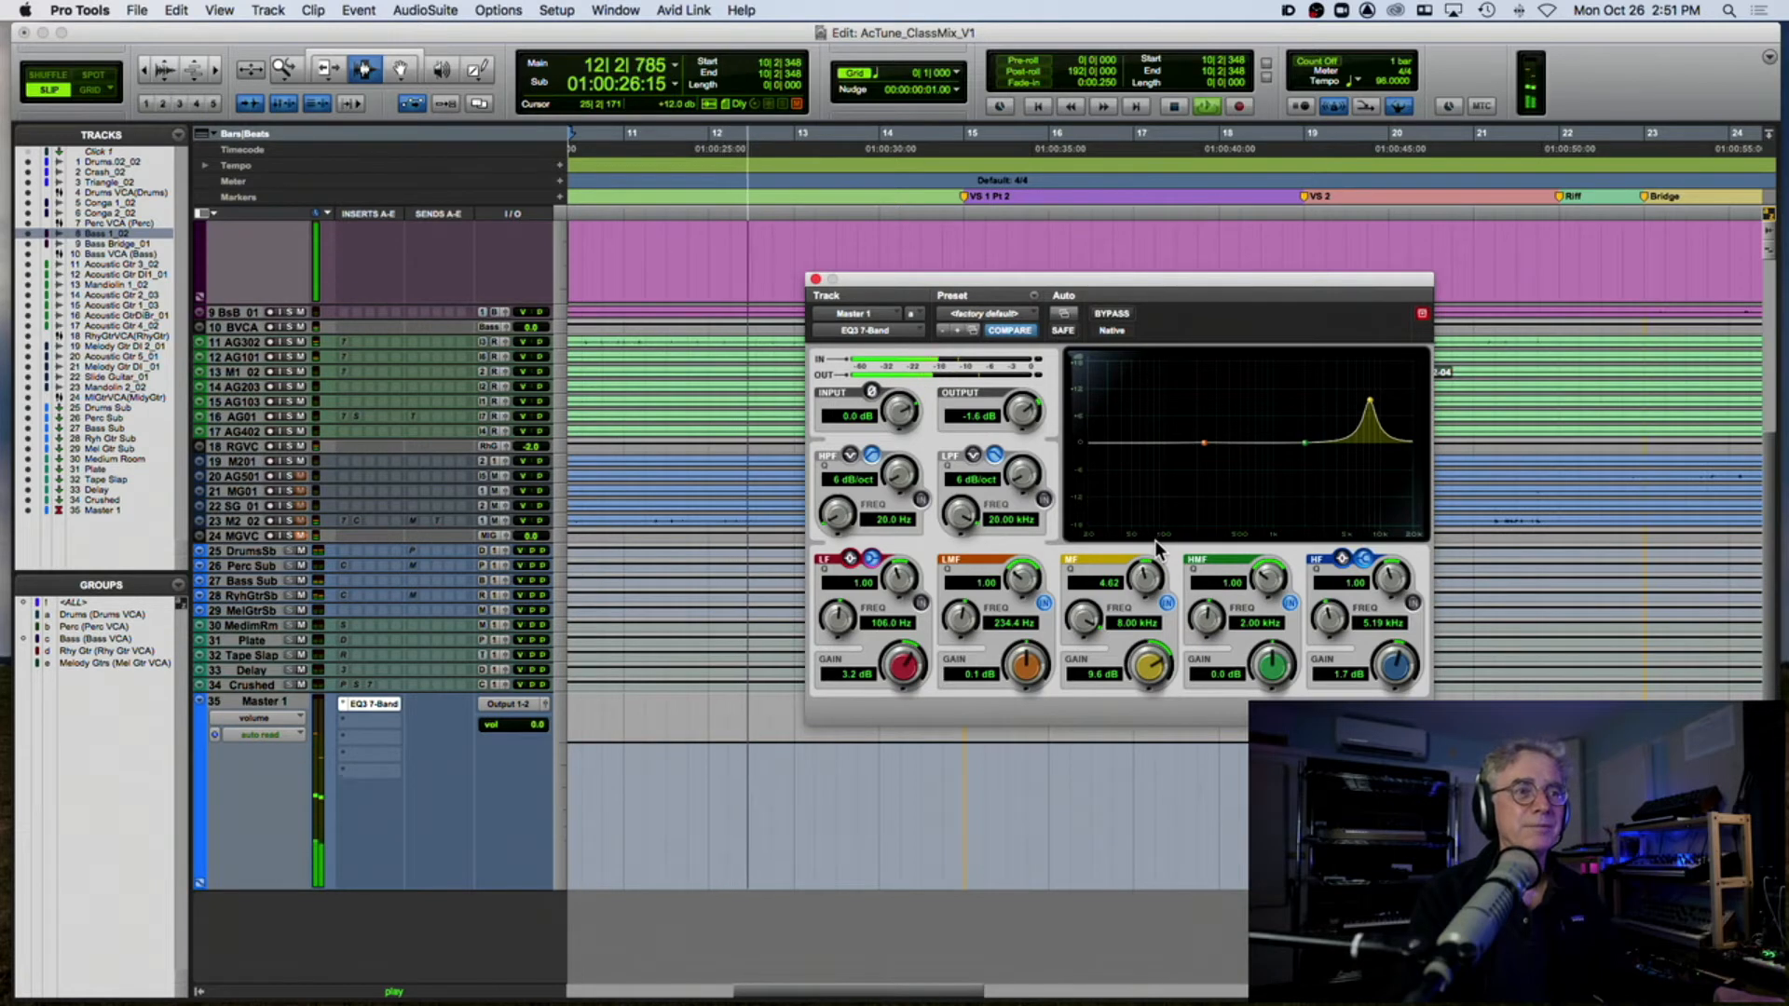
pyautogui.moveTo(1369, 400); pyautogui.dragTo(1371, 370)
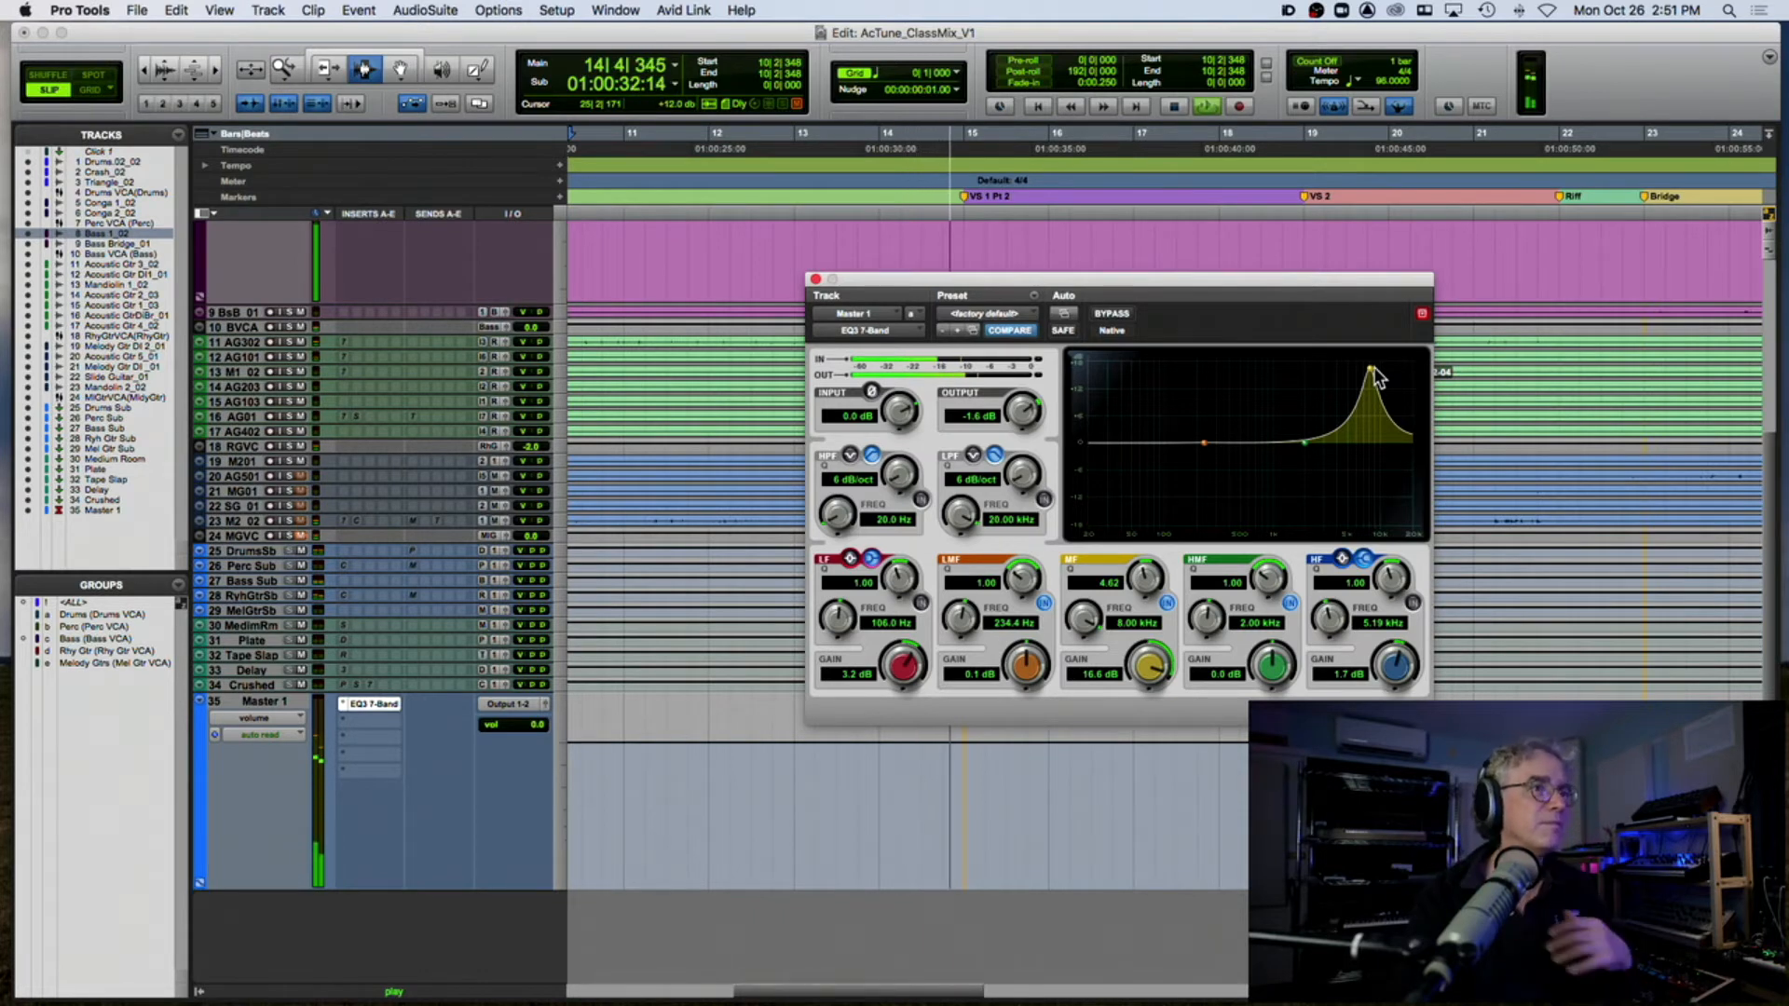
# Step: Sweep the boosted mid band down to about 2.17 kHz and then to 125 Hz while replaying the mix
pyautogui.moveTo(1373, 370); pyautogui.dragTo(1309, 377)
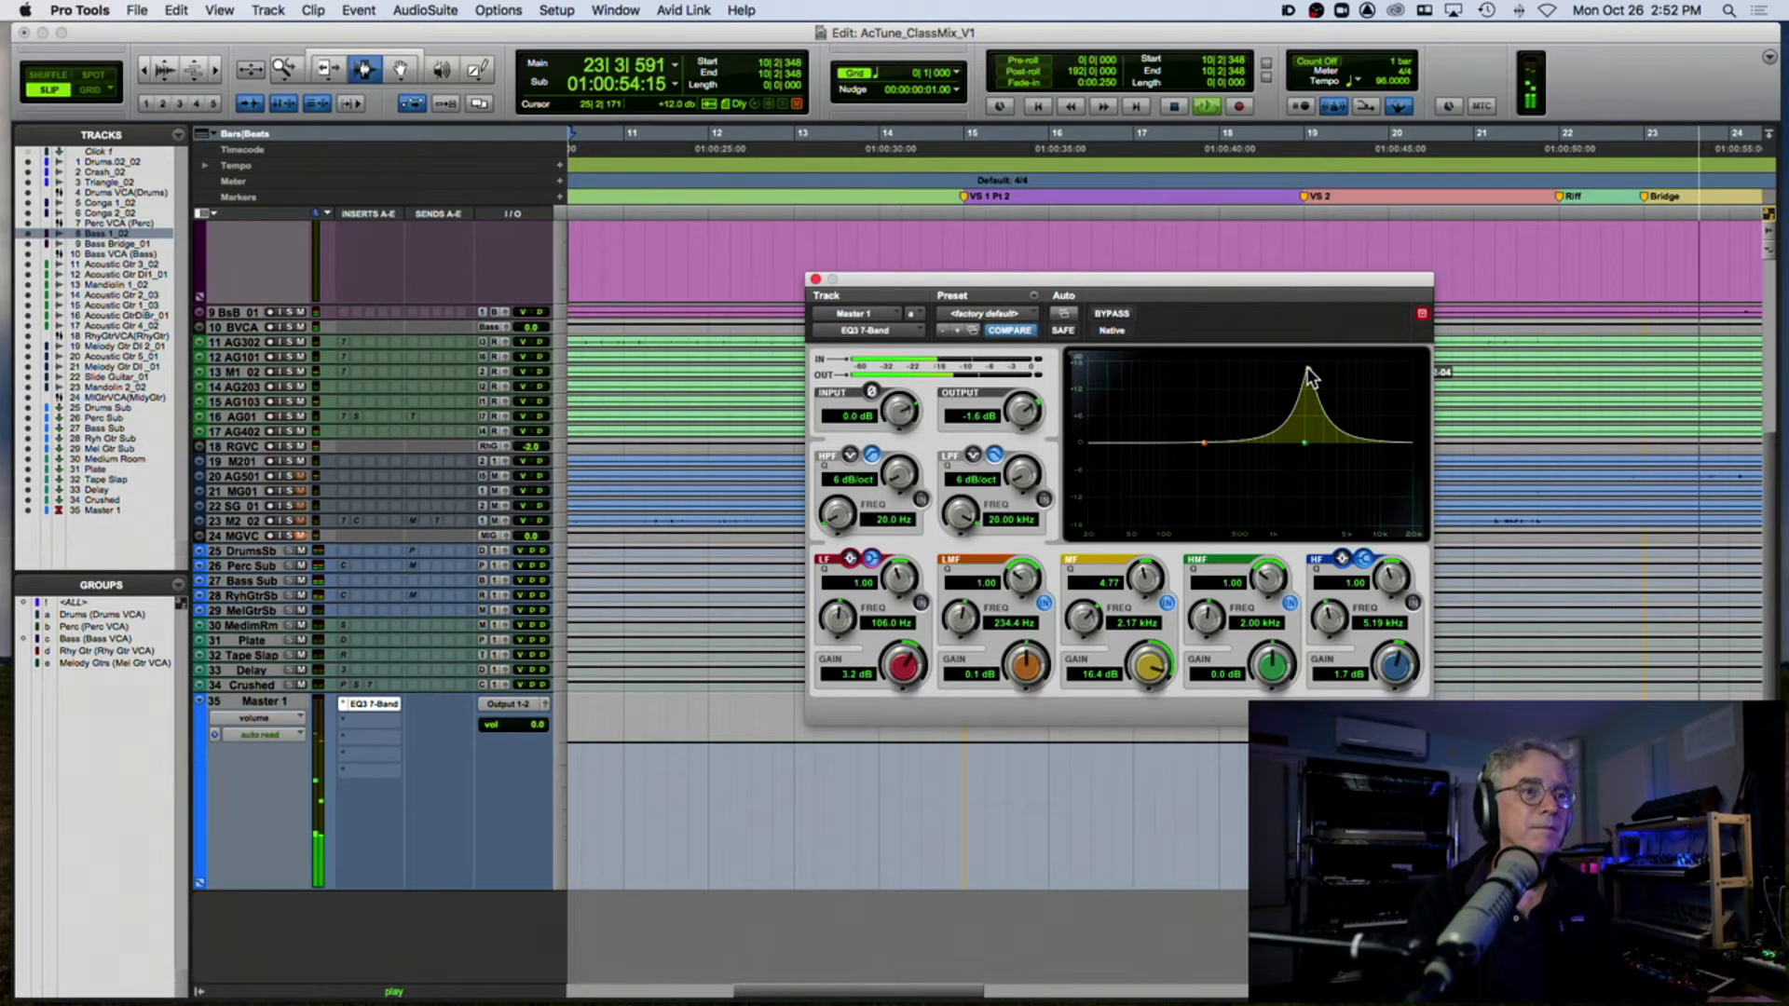
pyautogui.moveTo(1308, 378)
pyautogui.mouseDown()
pyautogui.moveTo(1285, 382)
pyautogui.moveTo(1309, 380)
pyautogui.mouseUp()
pyautogui.press('space')
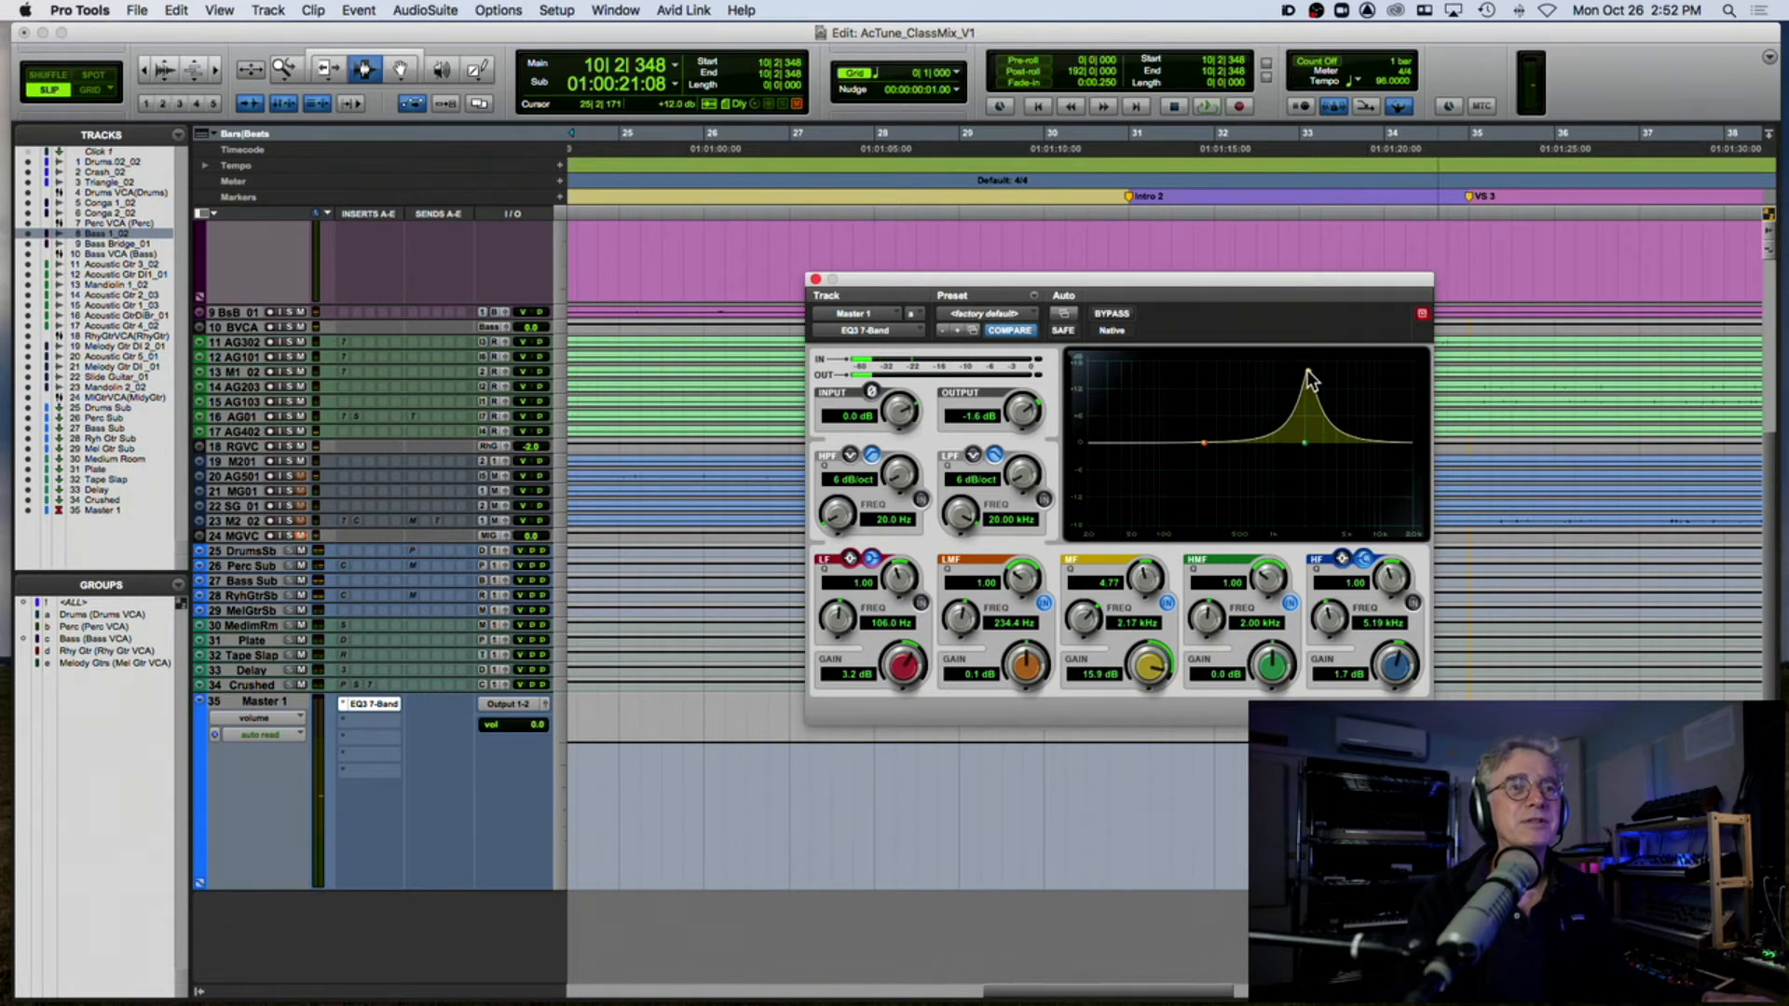
pyautogui.press('space')
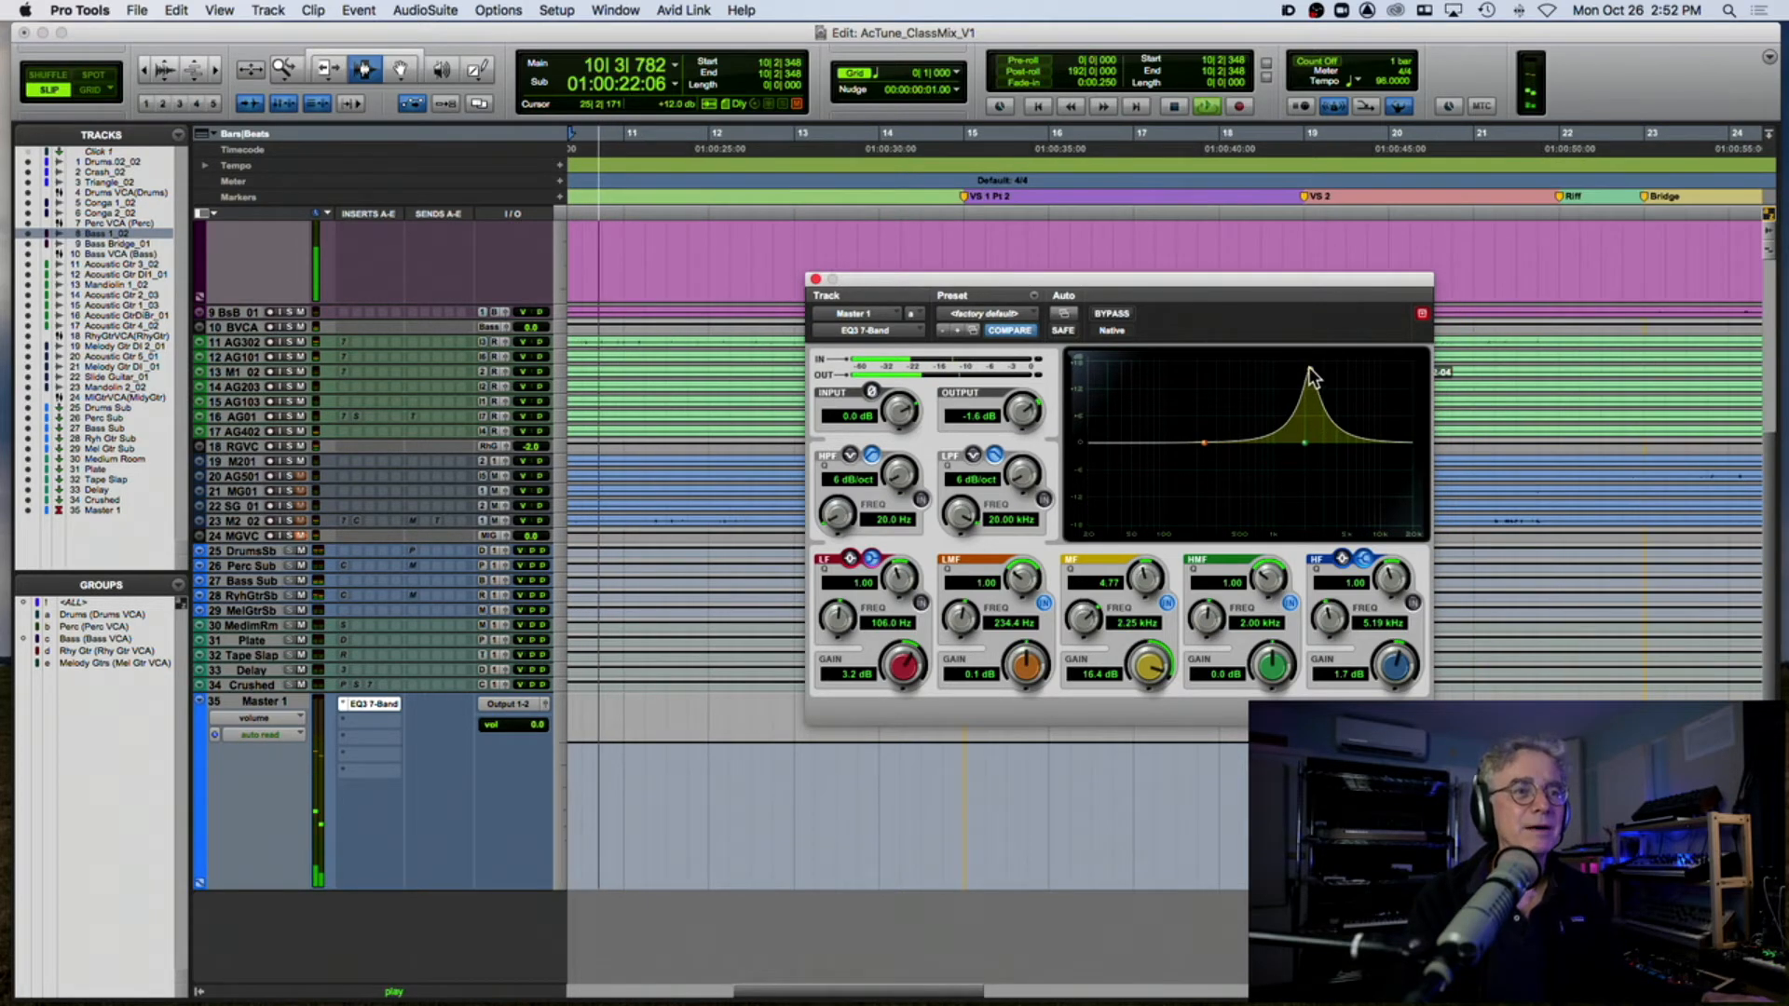
pyautogui.moveTo(1312, 378); pyautogui.dragTo(1174, 377)
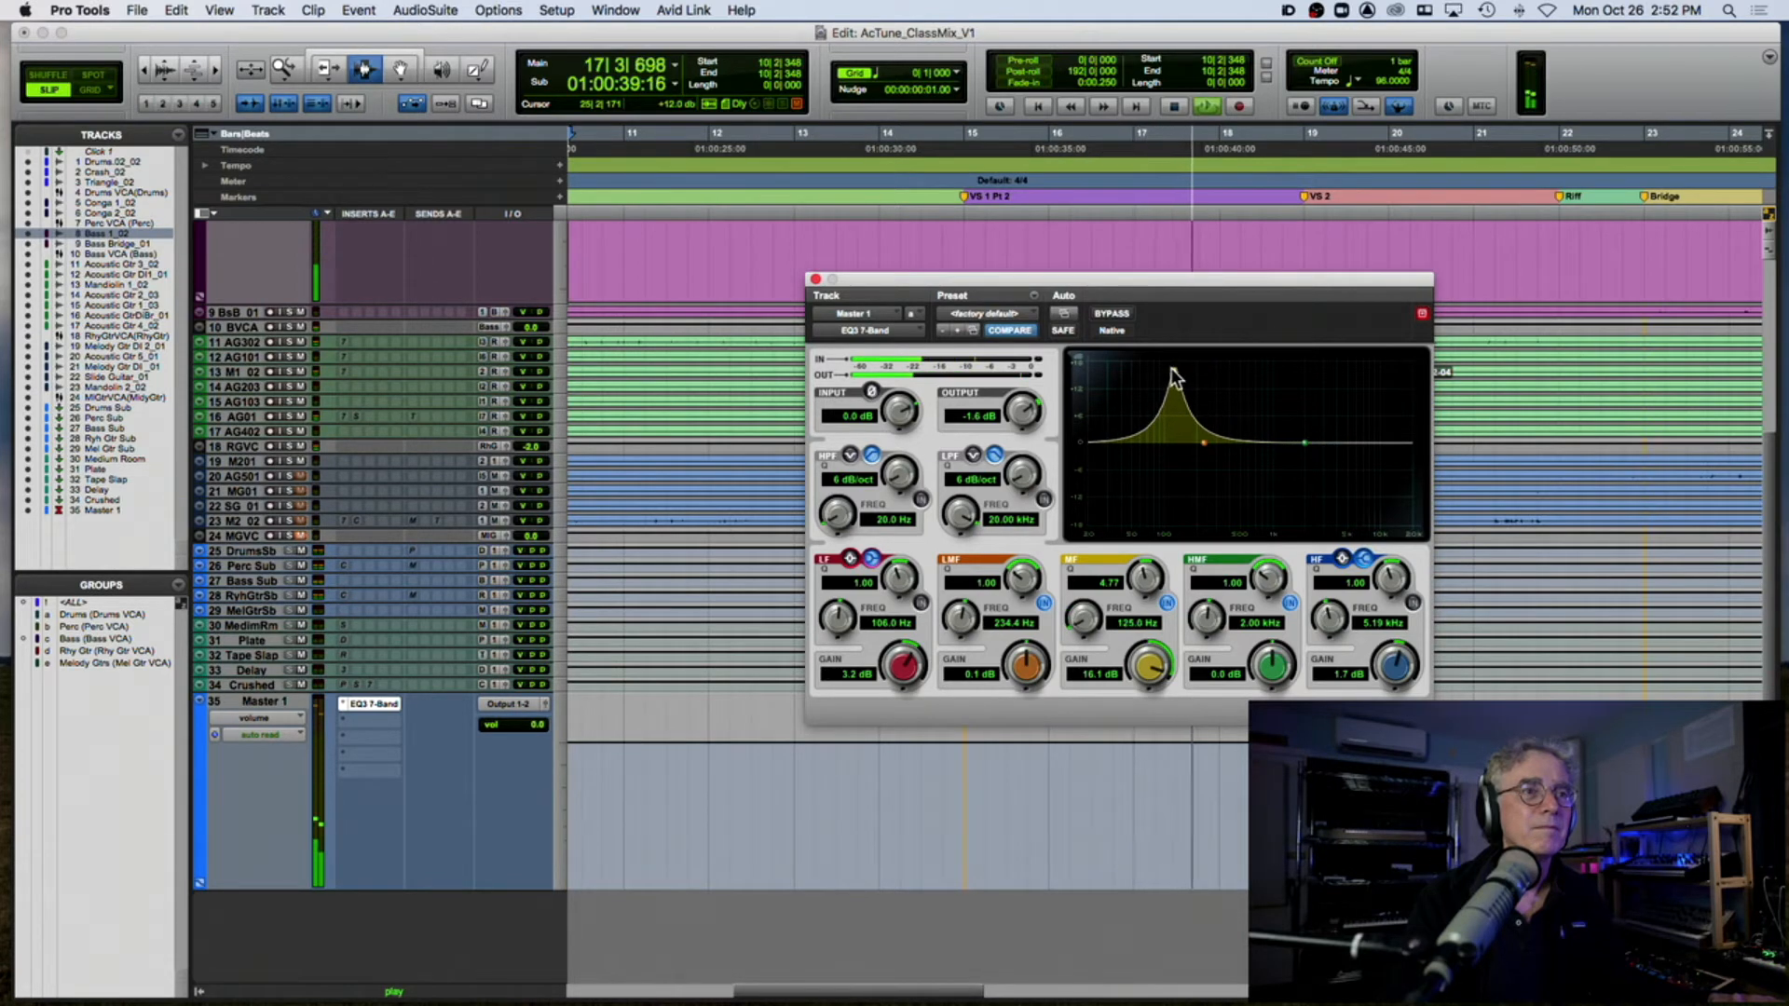
# Step: Reset the EQ's mid band to 0.0 dB gain, 1000 Hz and a Q of 1.00
pyautogui.moveTo(1170, 377); pyautogui.dragTo(1258, 451)
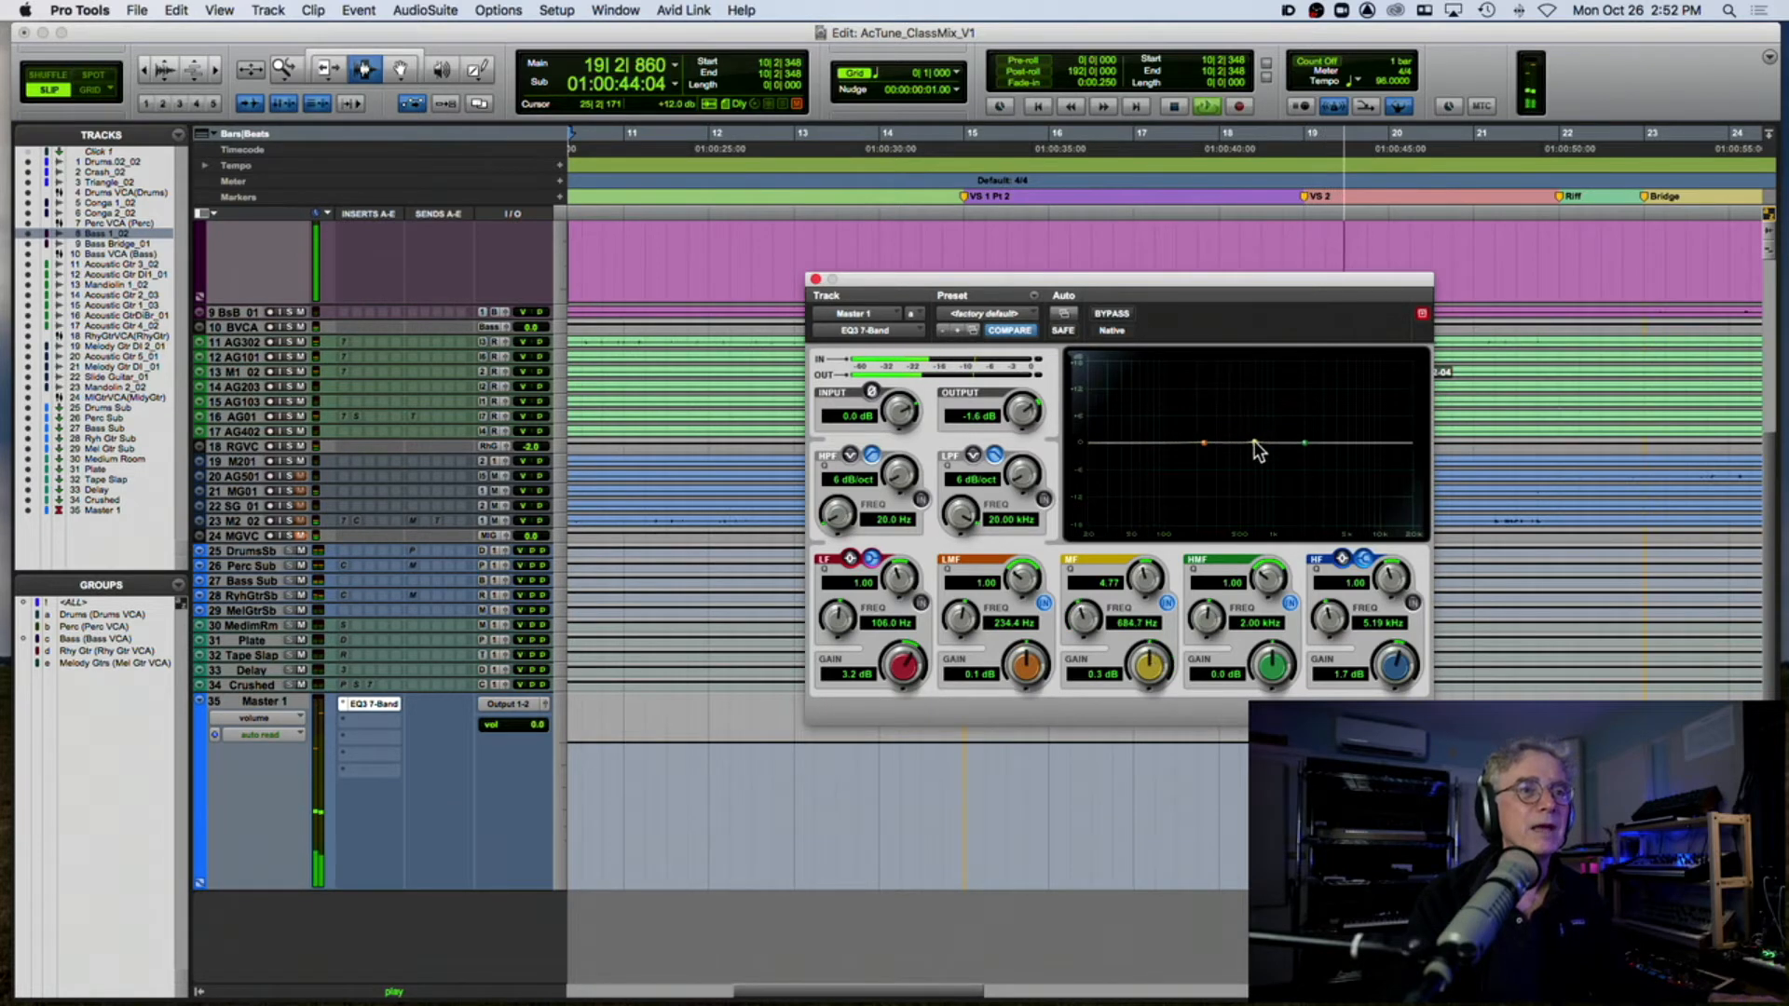
pyautogui.keyDown('alt'); pyautogui.click(1149, 578); pyautogui.keyUp('alt')
pyautogui.keyDown('alt'); pyautogui.click(1121, 622); pyautogui.keyUp('alt')
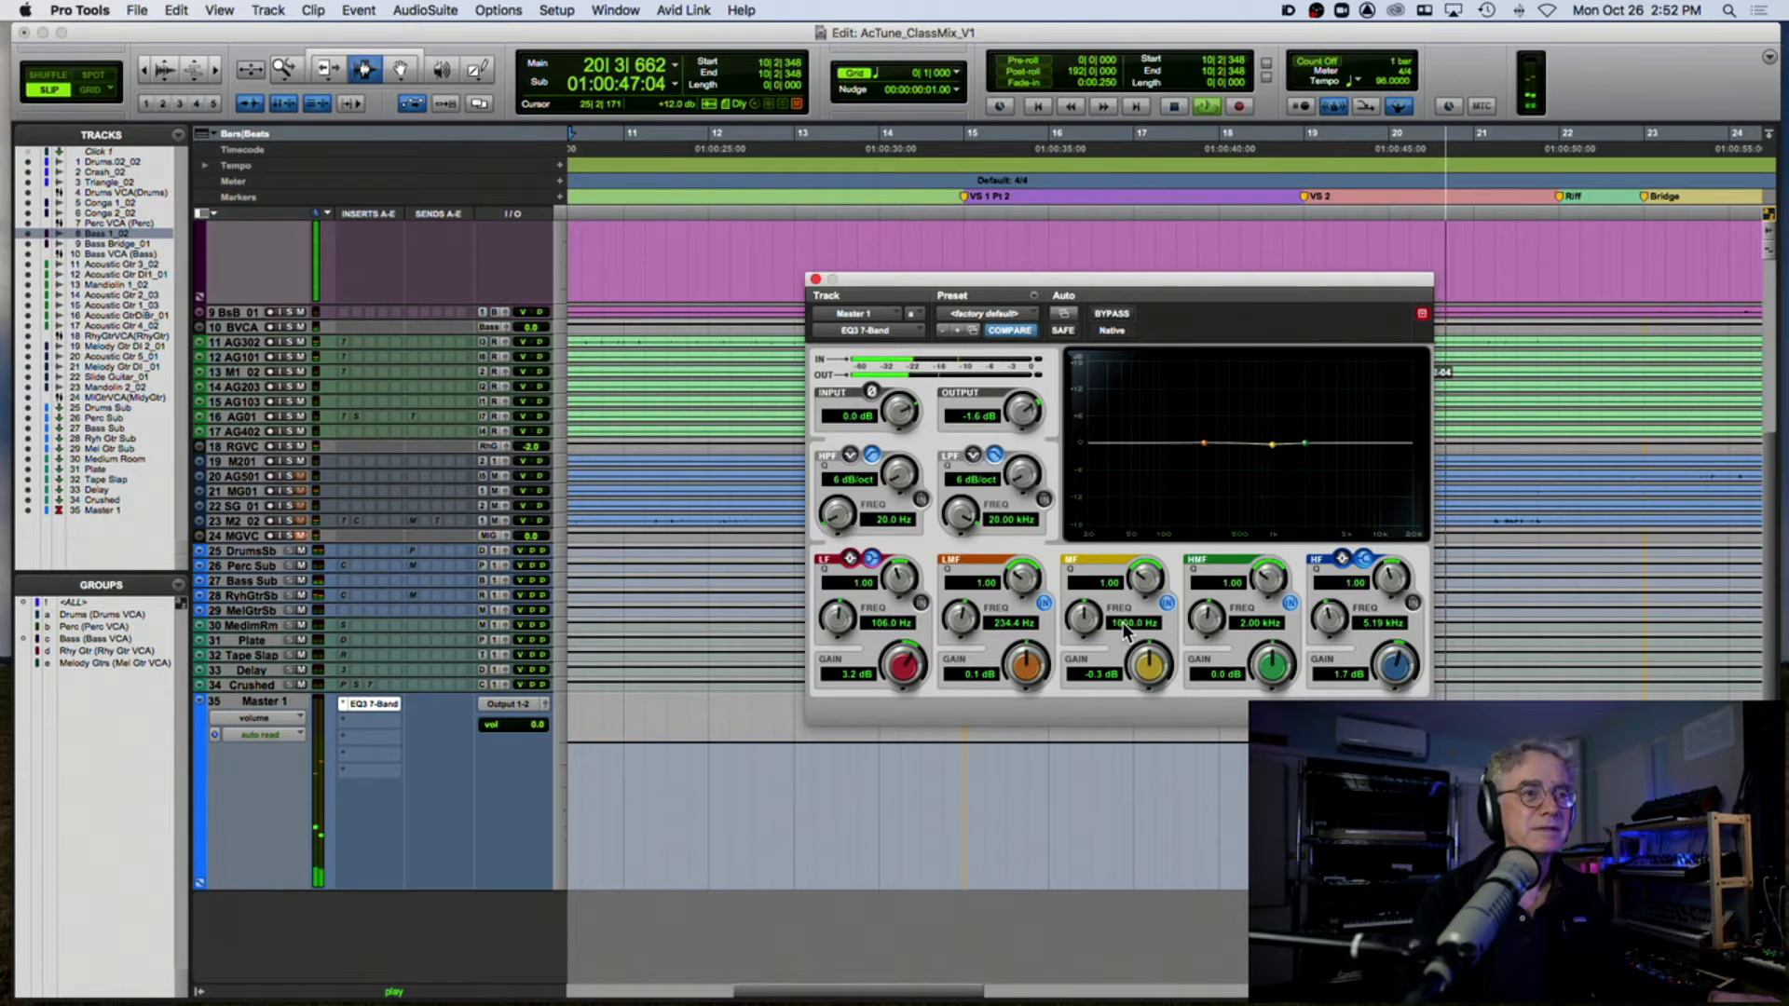
pyautogui.keyDown('alt'); pyautogui.click(1149, 664); pyautogui.keyUp('alt')
# Step: Switch the EQ's low and high bands back on and replay the mix from bar 10
pyautogui.press('space')
pyautogui.click(922, 603)
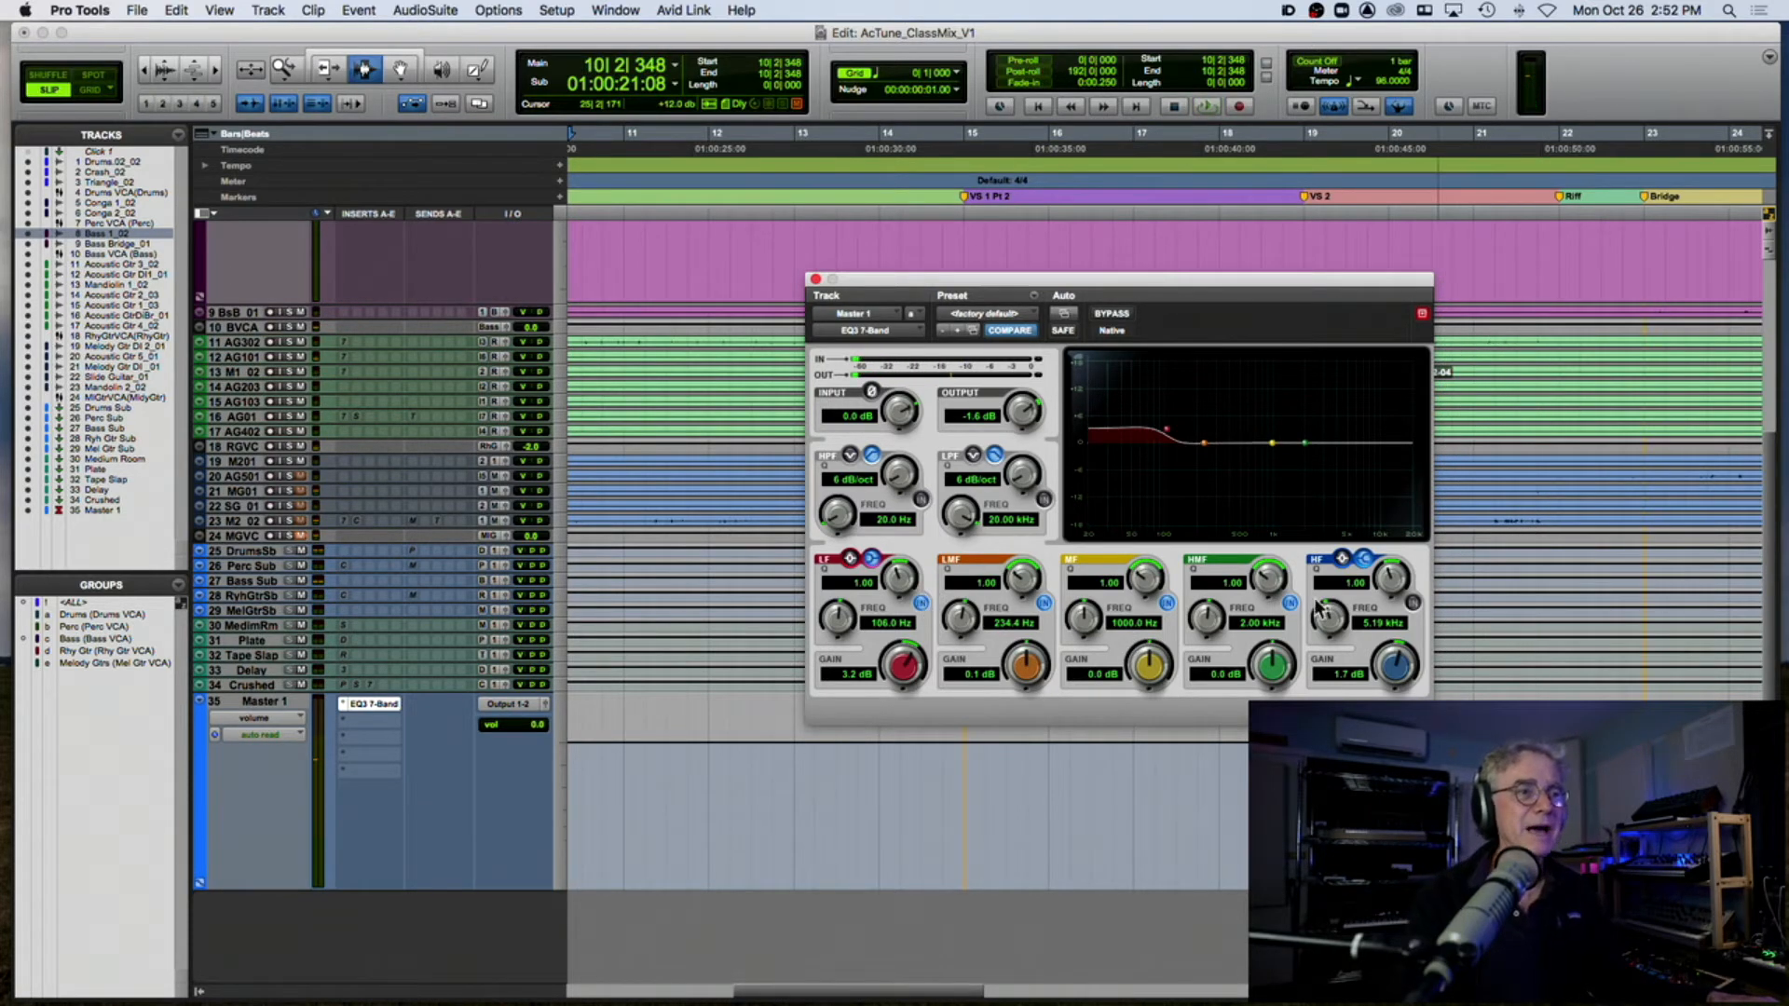
pyautogui.click(1413, 602)
pyautogui.press('space')
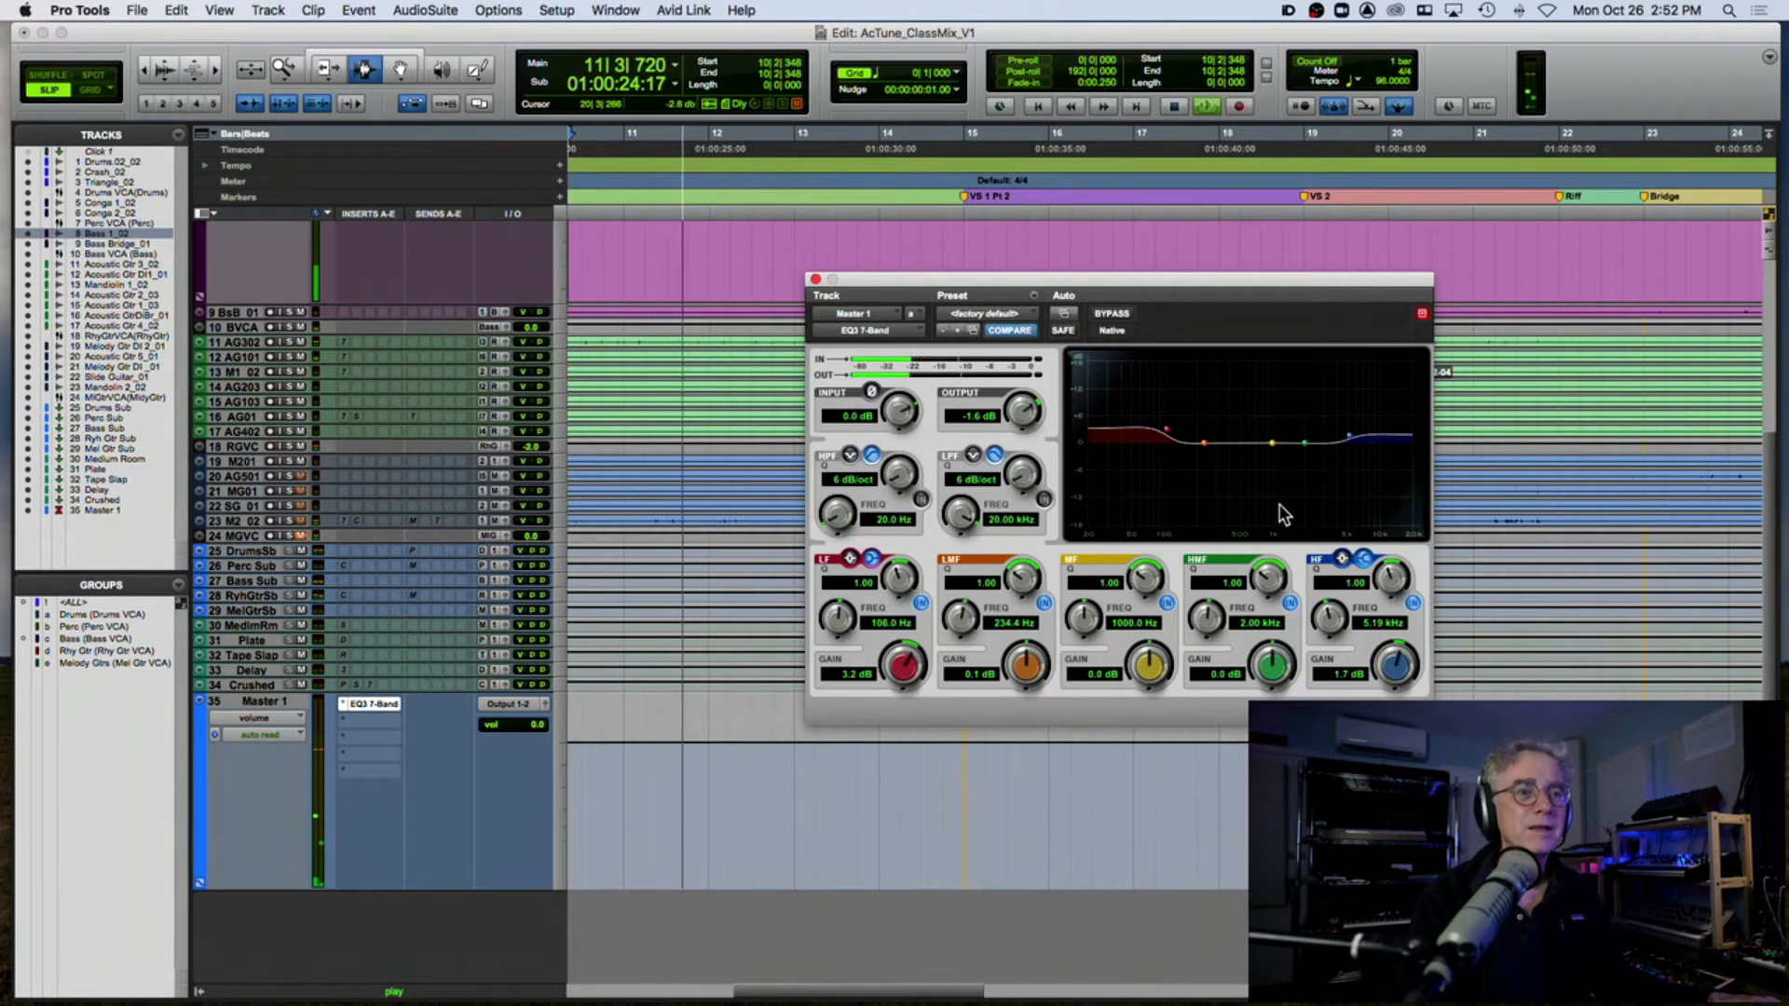
# Step: Boost the EQ's high-mid band by 3.2 dB at 2.83 kHz and set the high band to 1.5 dB at 5.84 kHz
pyautogui.press('space')
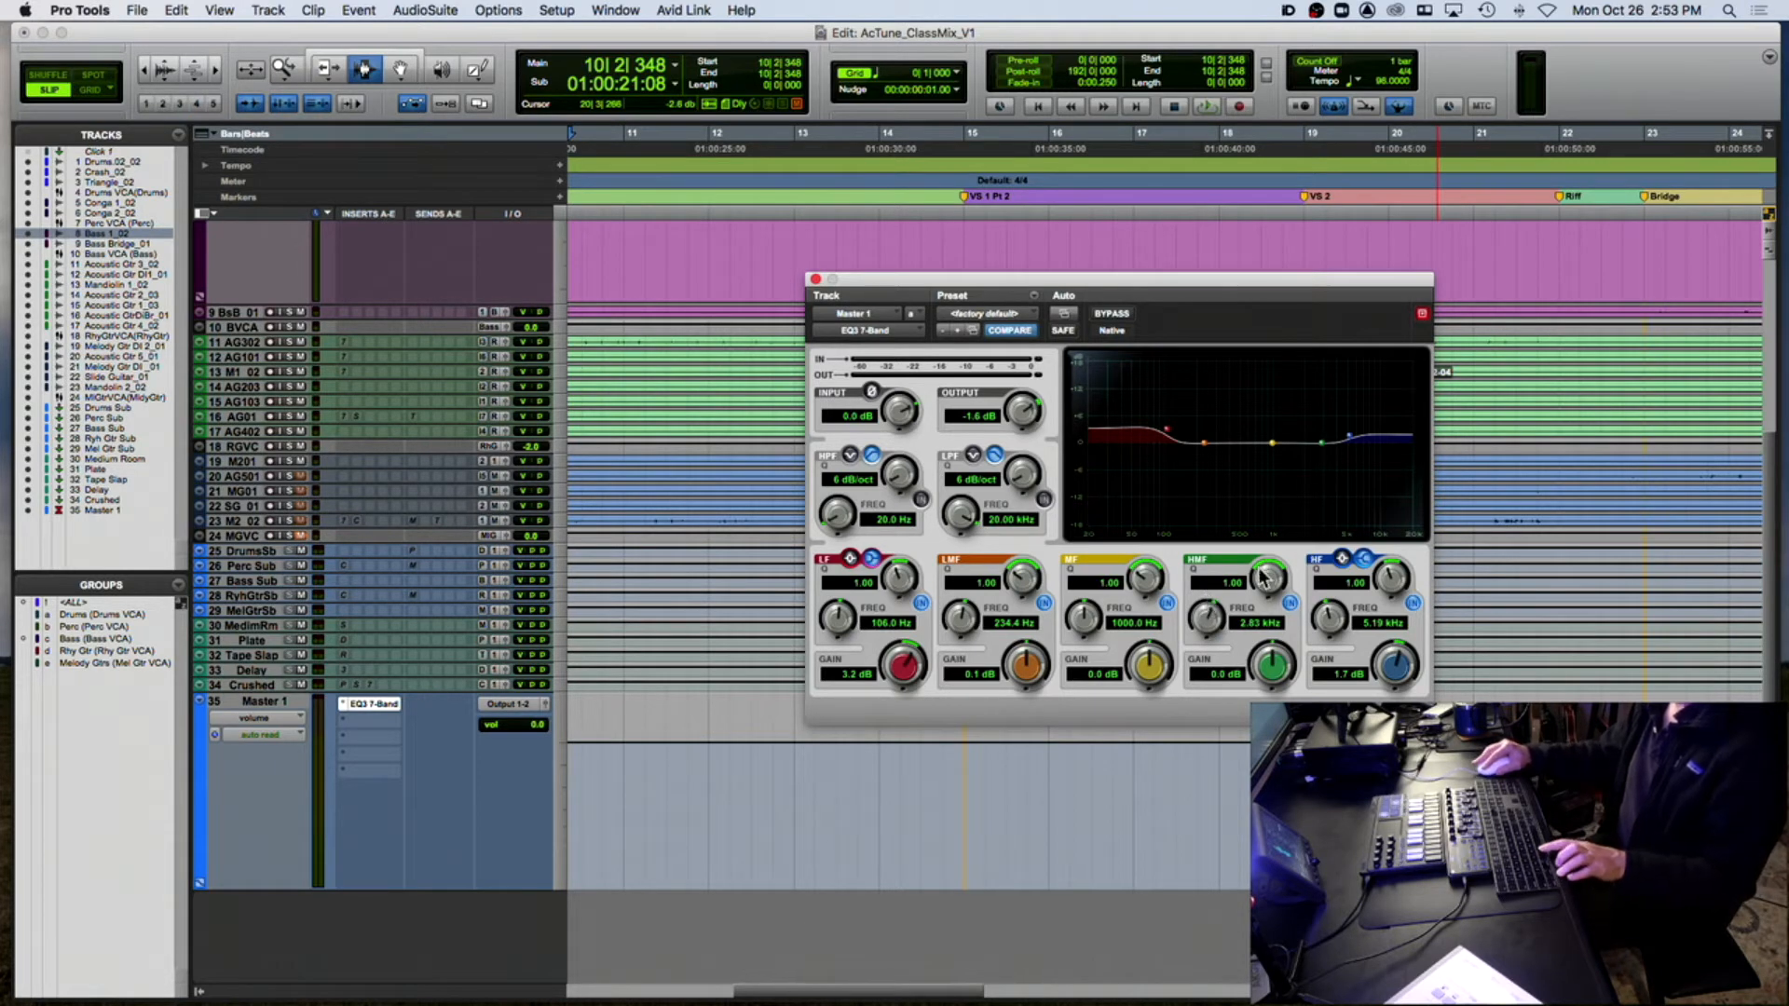
pyautogui.press('space')
pyautogui.moveTo(1349, 435); pyautogui.dragTo(1353, 434)
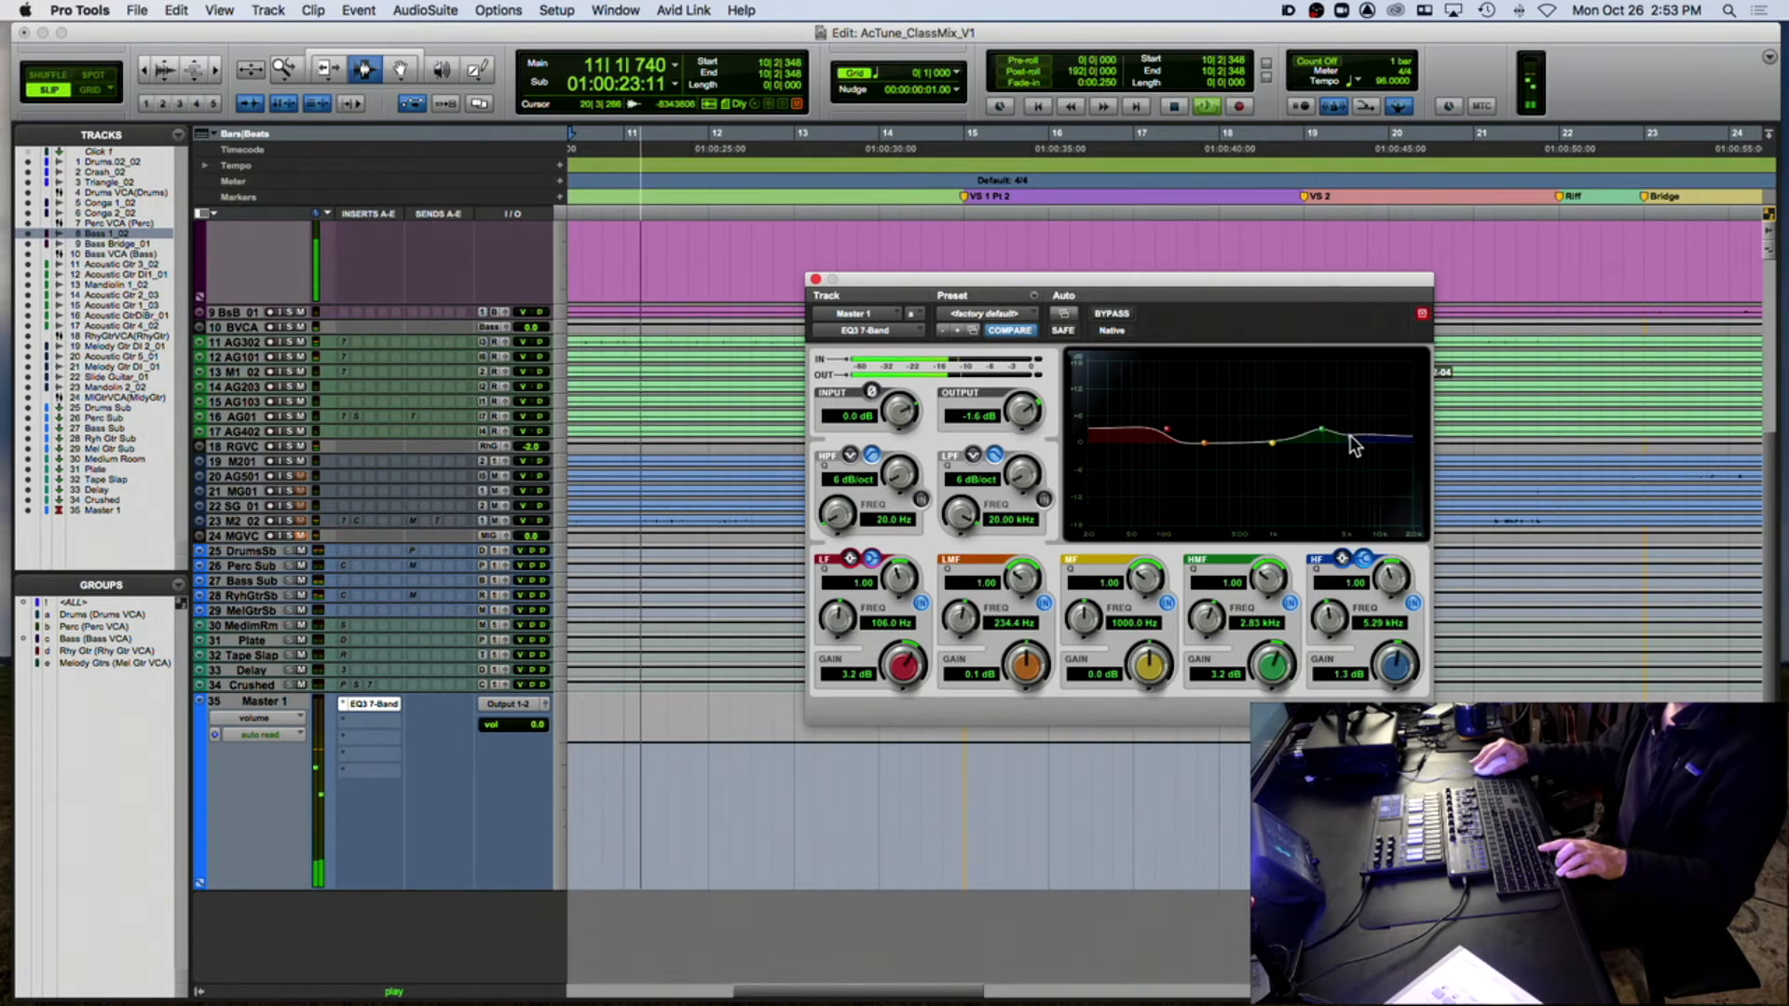
# Step: Compare the mix with the Master 1 EQ bypassed and active, replaying from bar 10 and leaving the EQ active
pyautogui.click(1115, 315)
pyautogui.click(1114, 315)
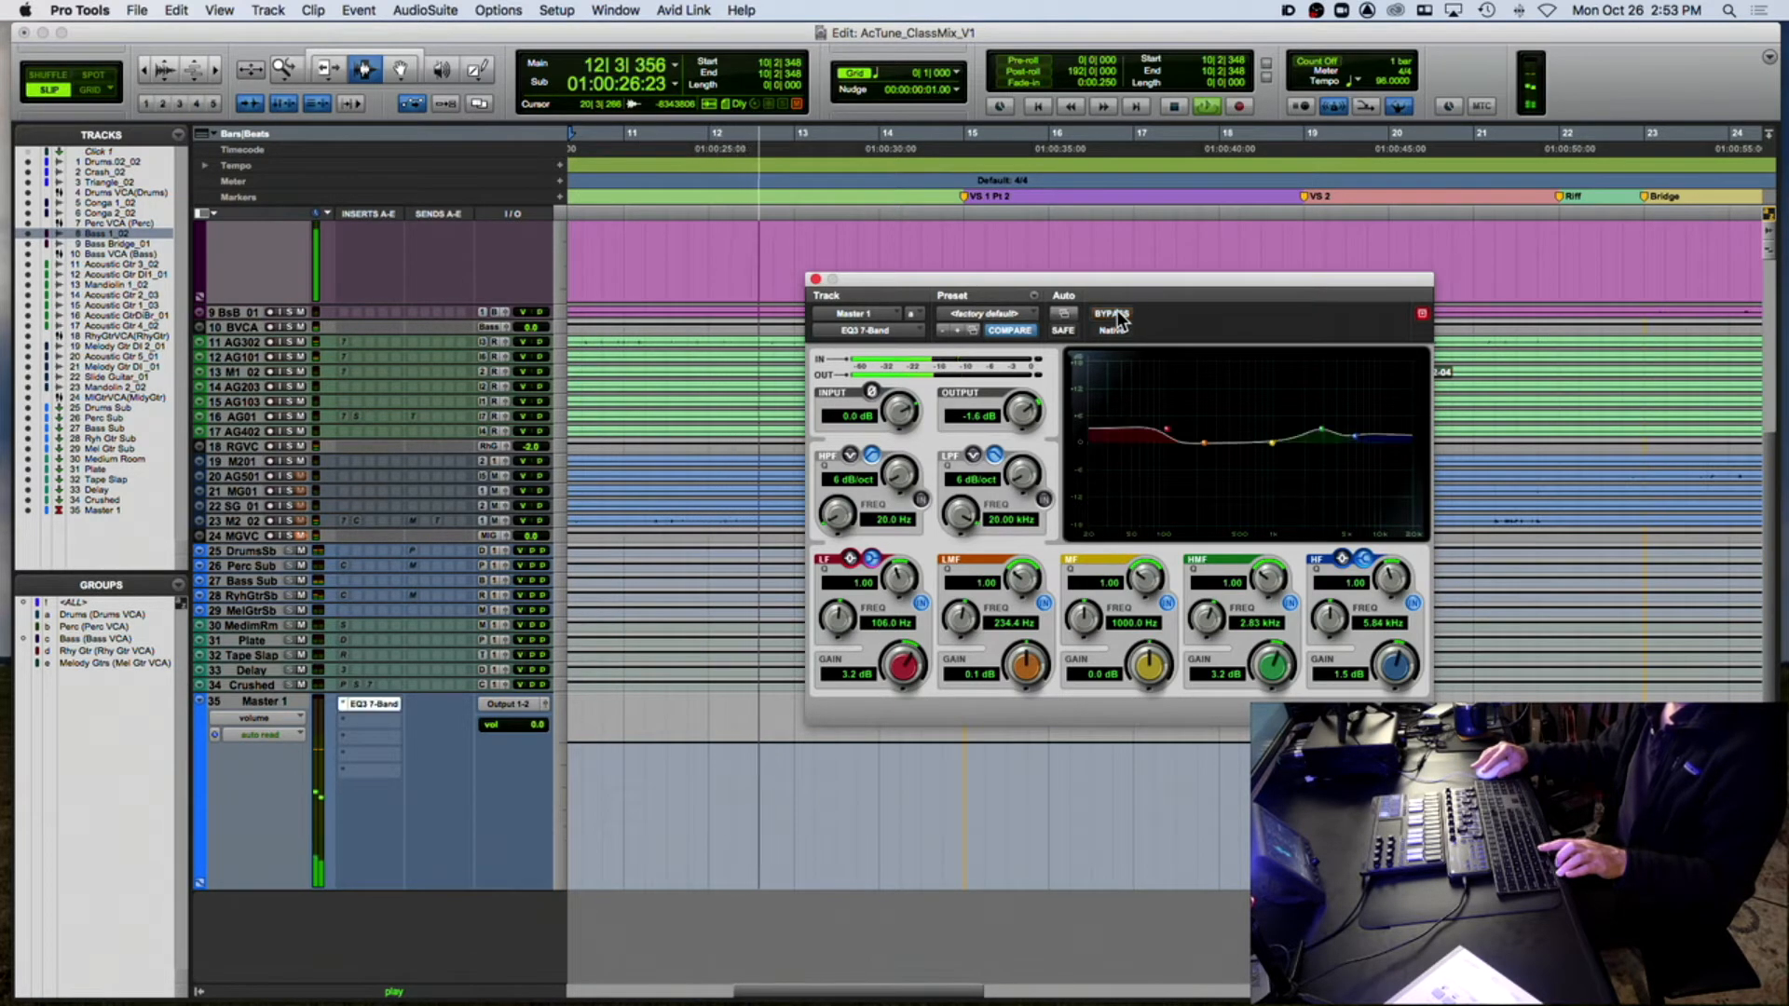
pyautogui.click(1114, 315)
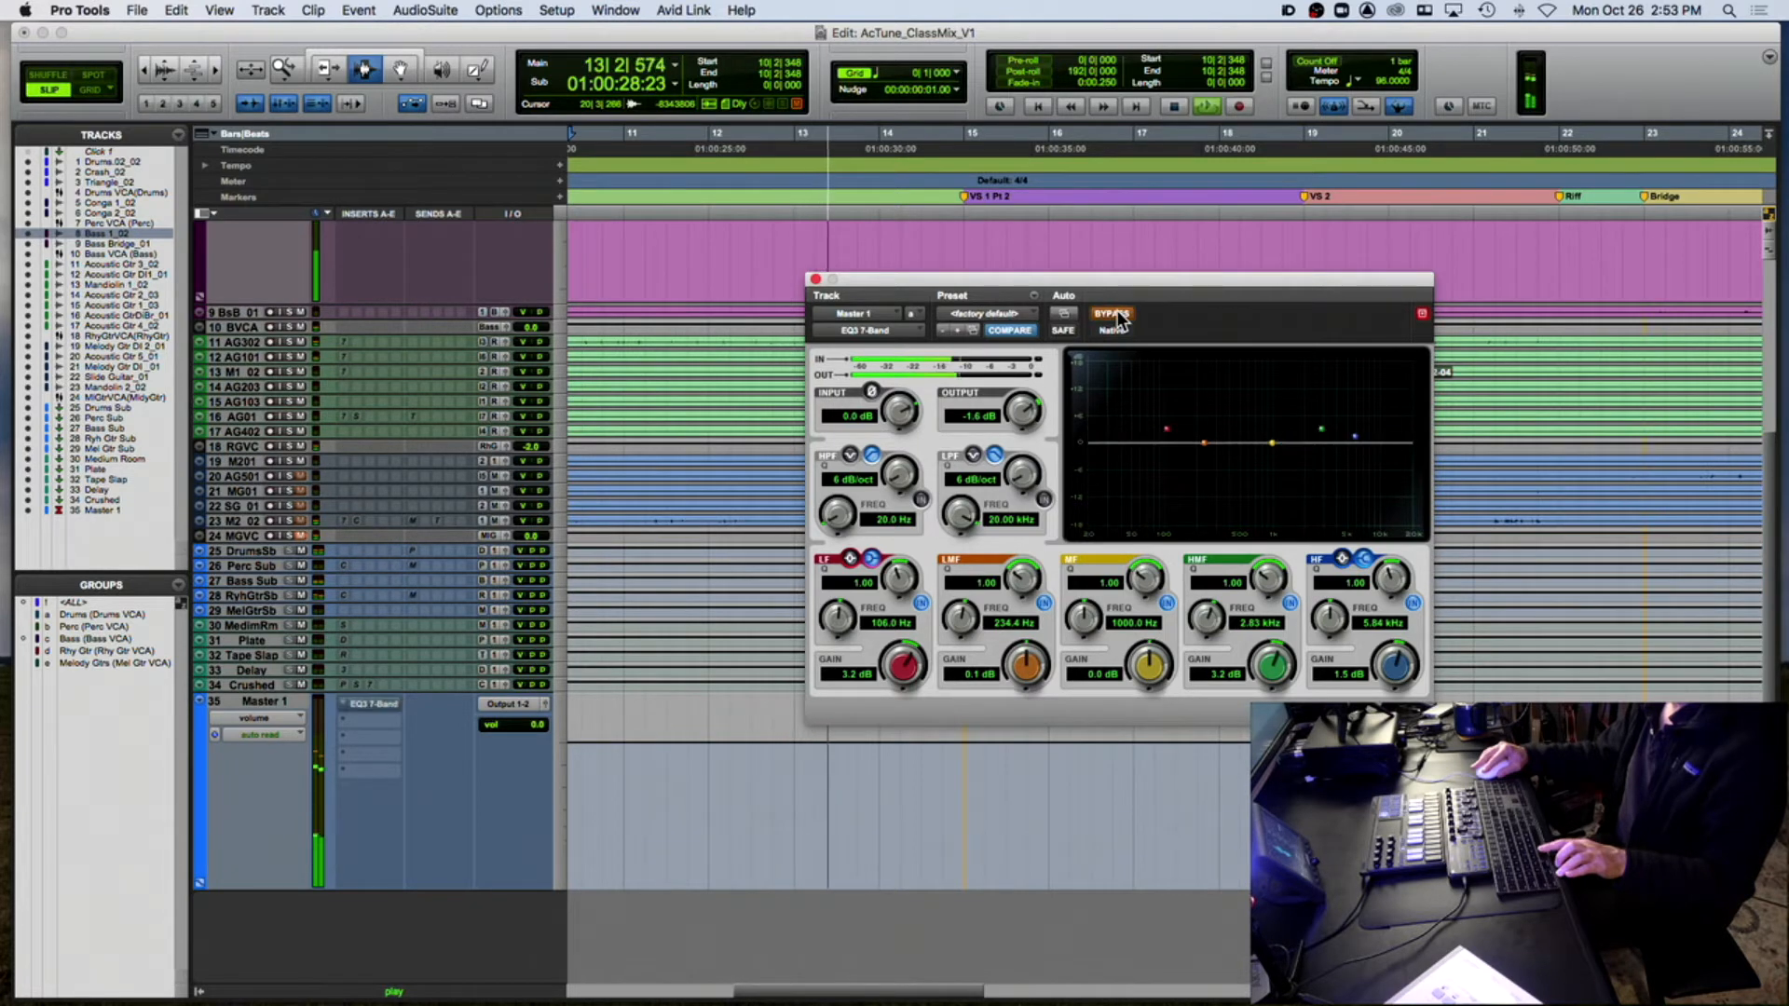
pyautogui.press('space')
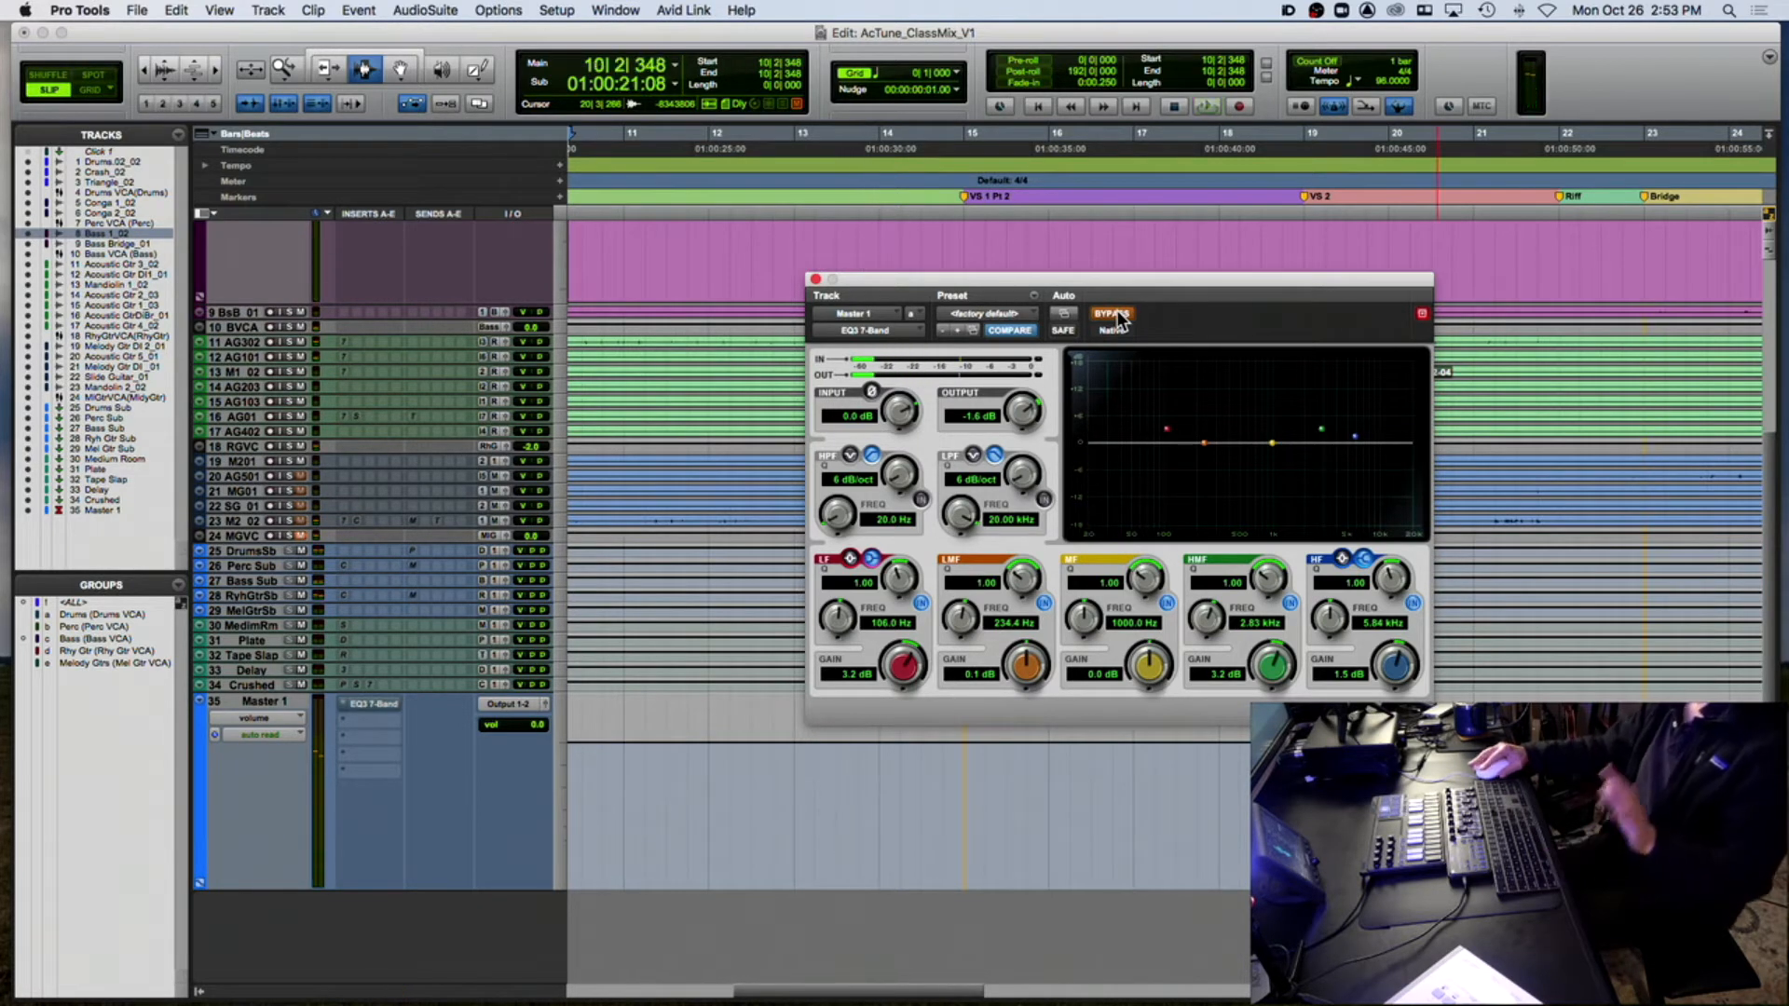
pyautogui.press('space')
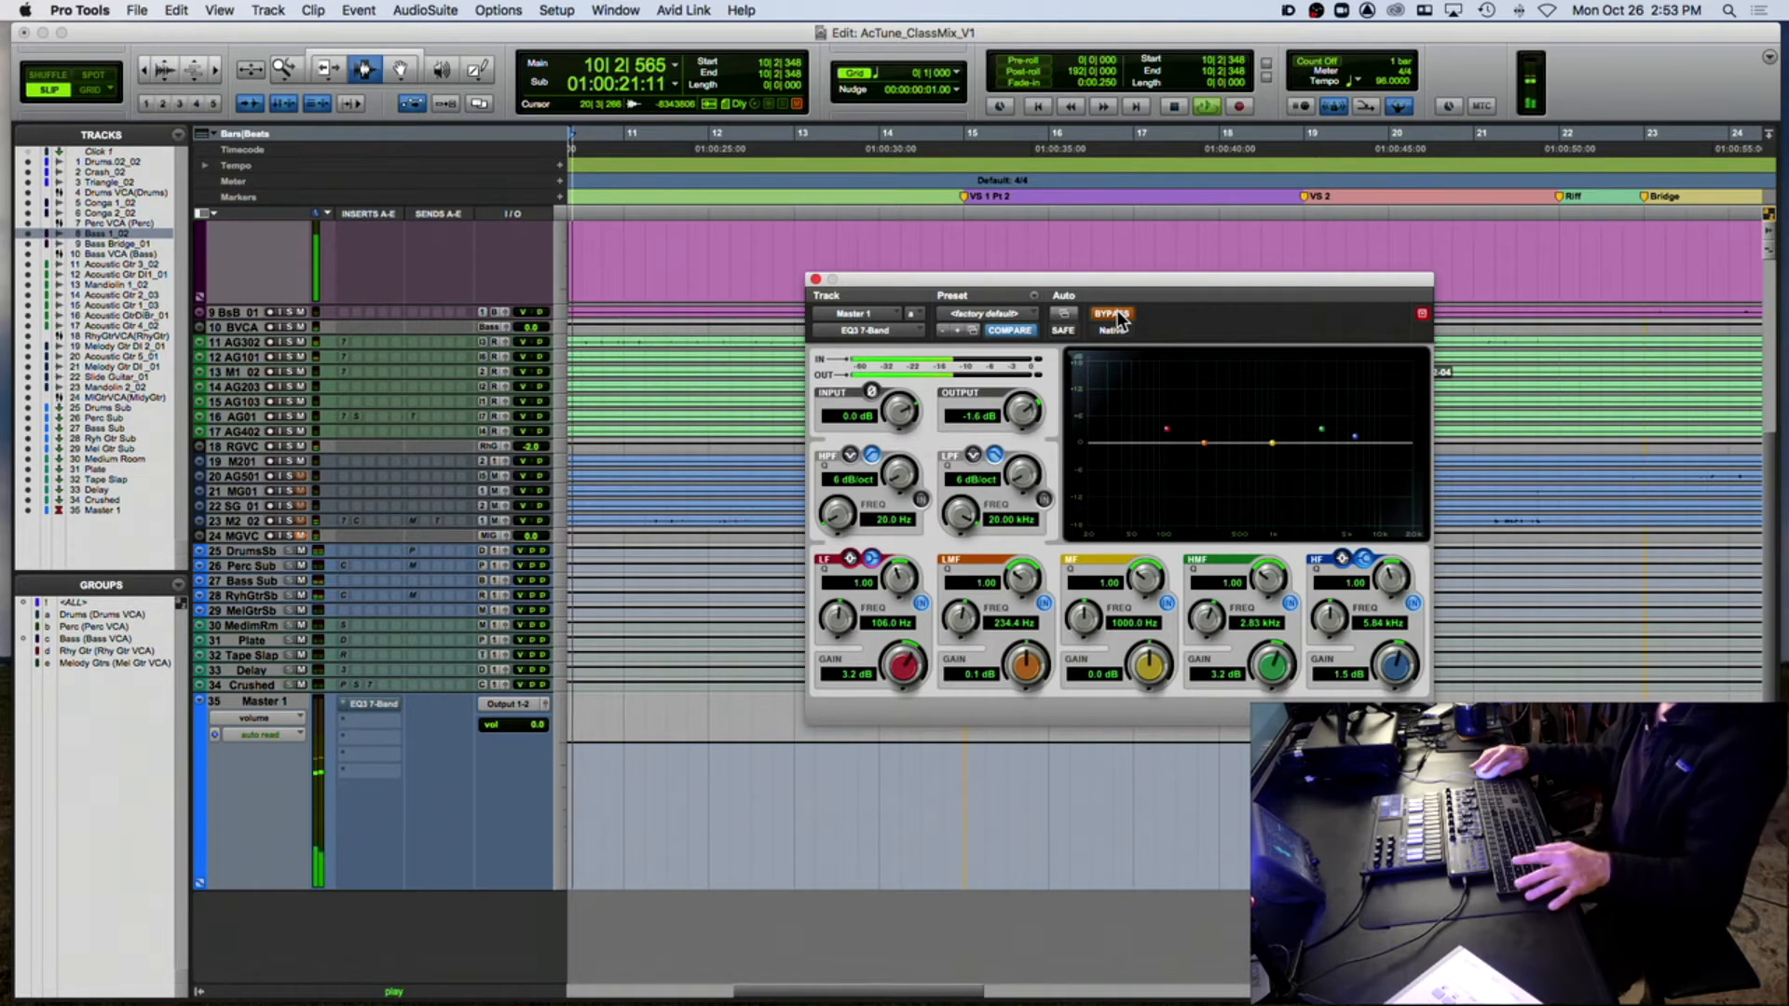
pyautogui.click(1115, 315)
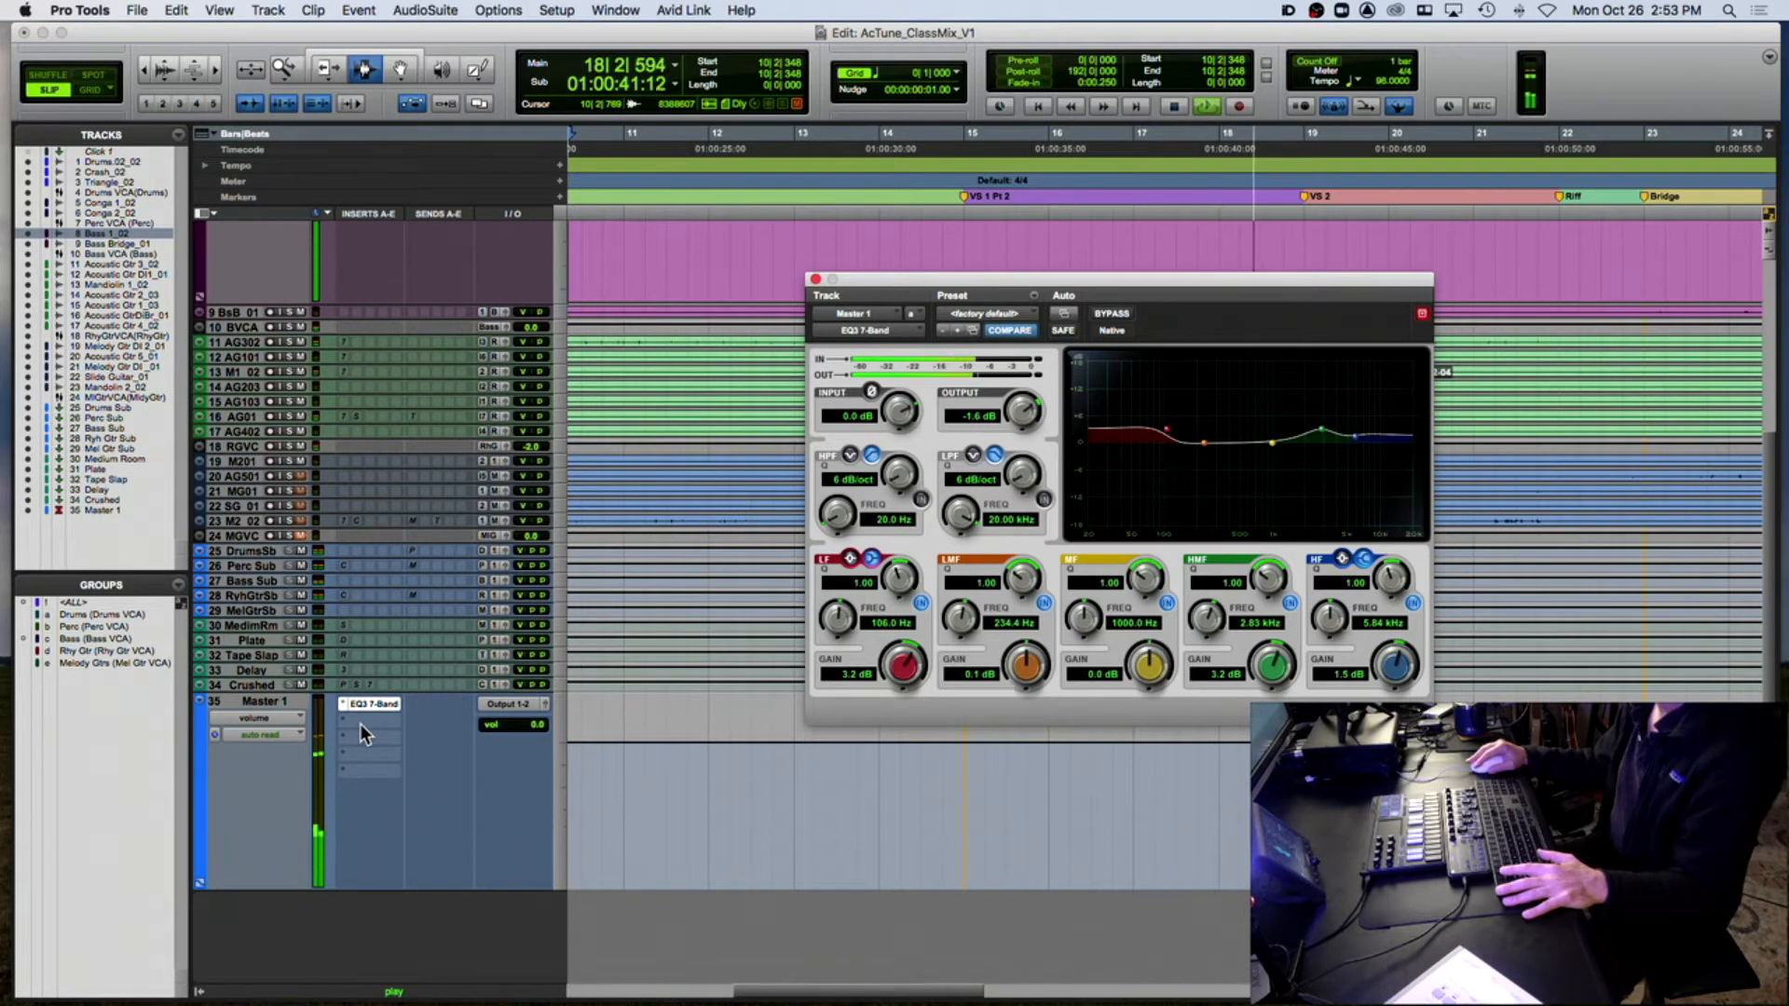
pyautogui.press('space')
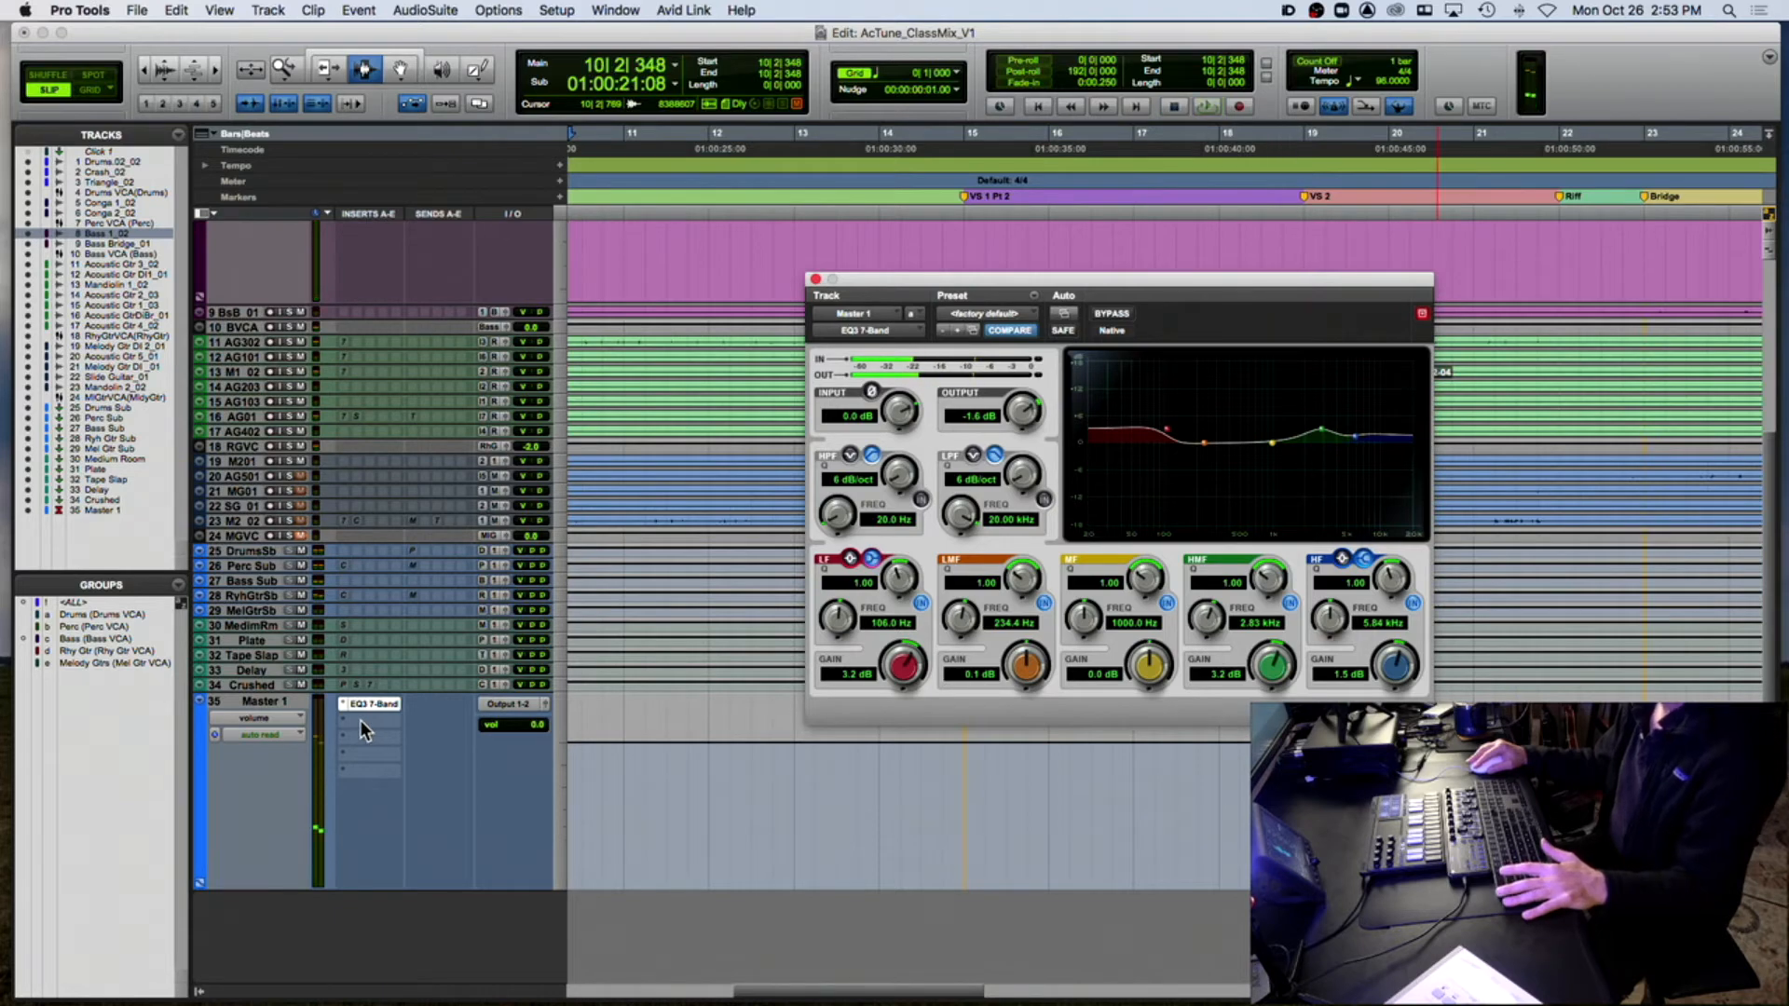
# Step: Insert the stereo AIR TubeDrive as a multichannel plug-in in Master 1's second insert slot
pyautogui.click(360, 719)
pyautogui.moveTo(429, 721)
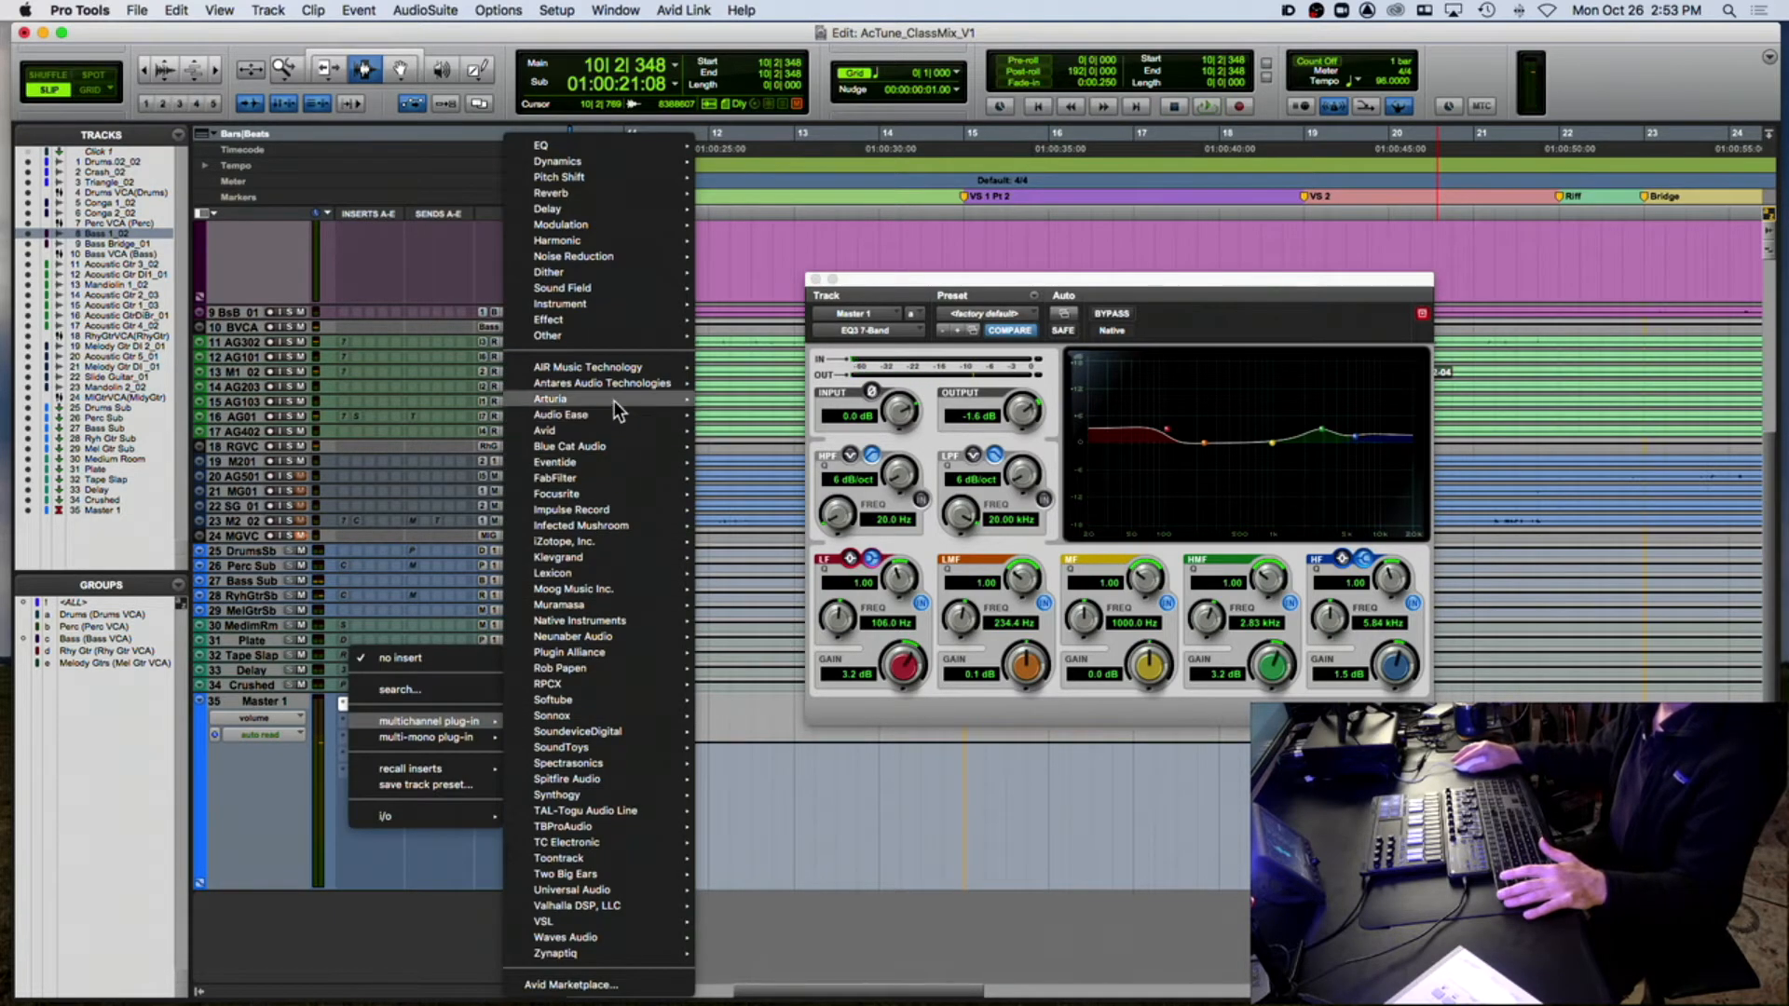
pyautogui.moveTo(617, 365)
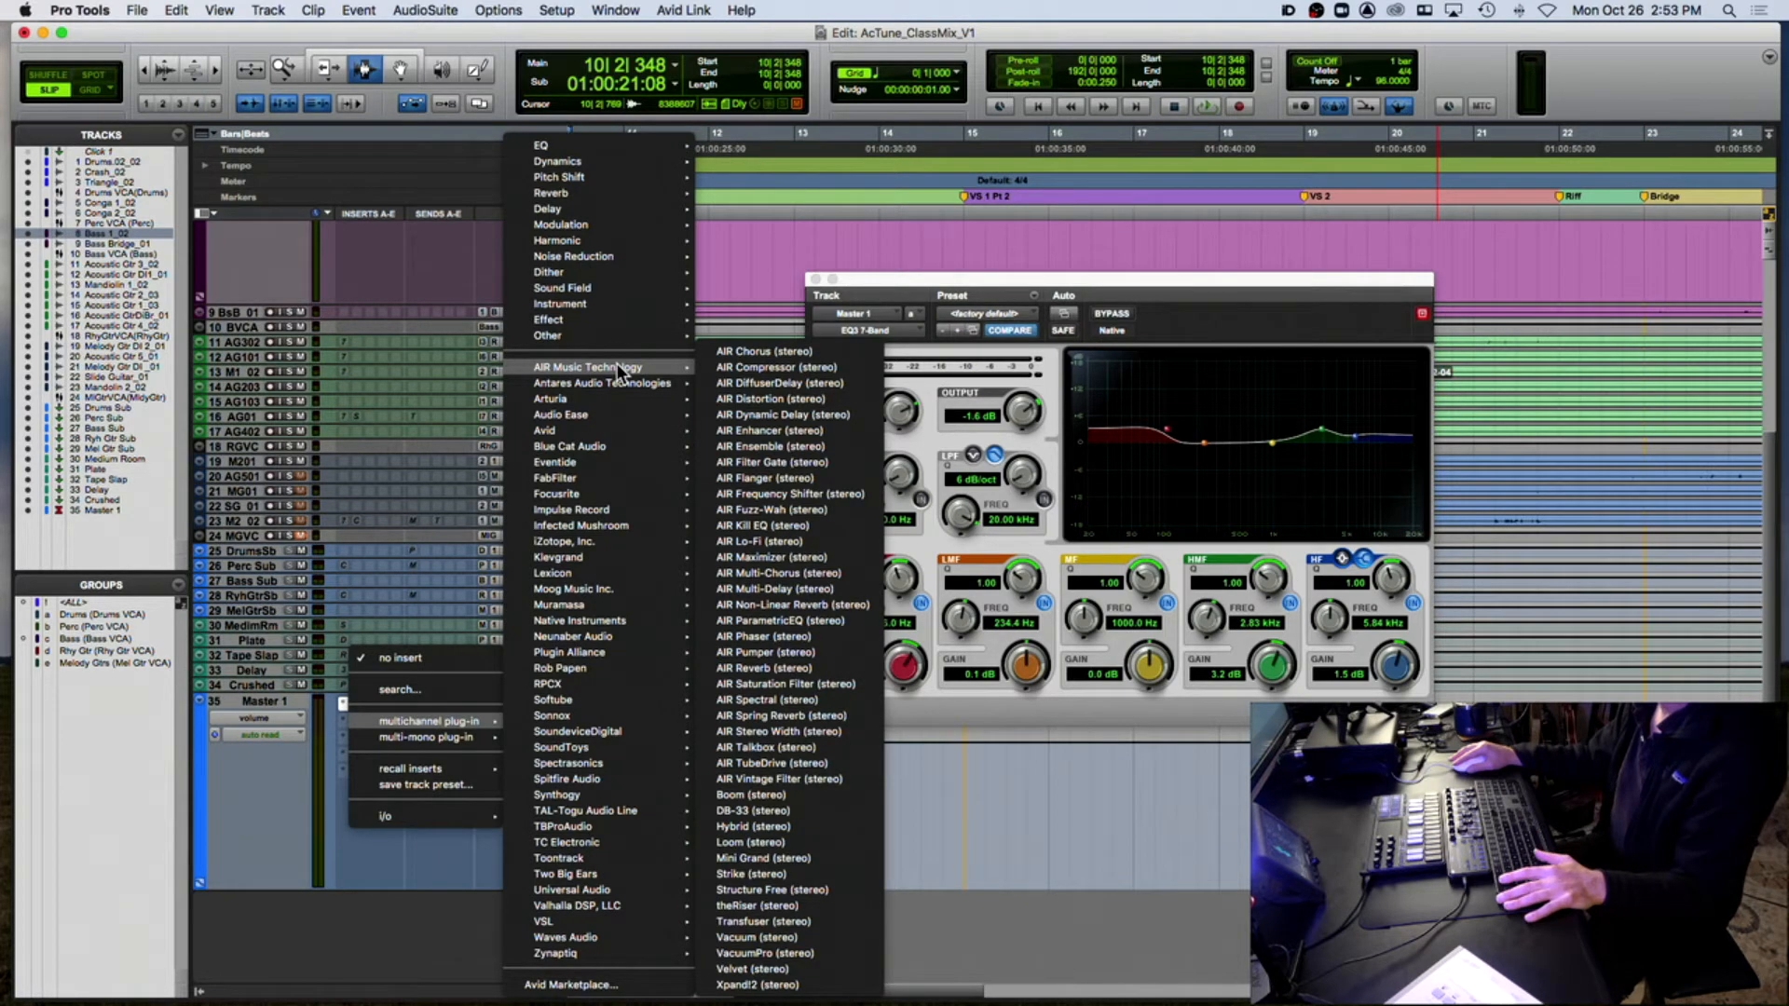
pyautogui.click(775, 762)
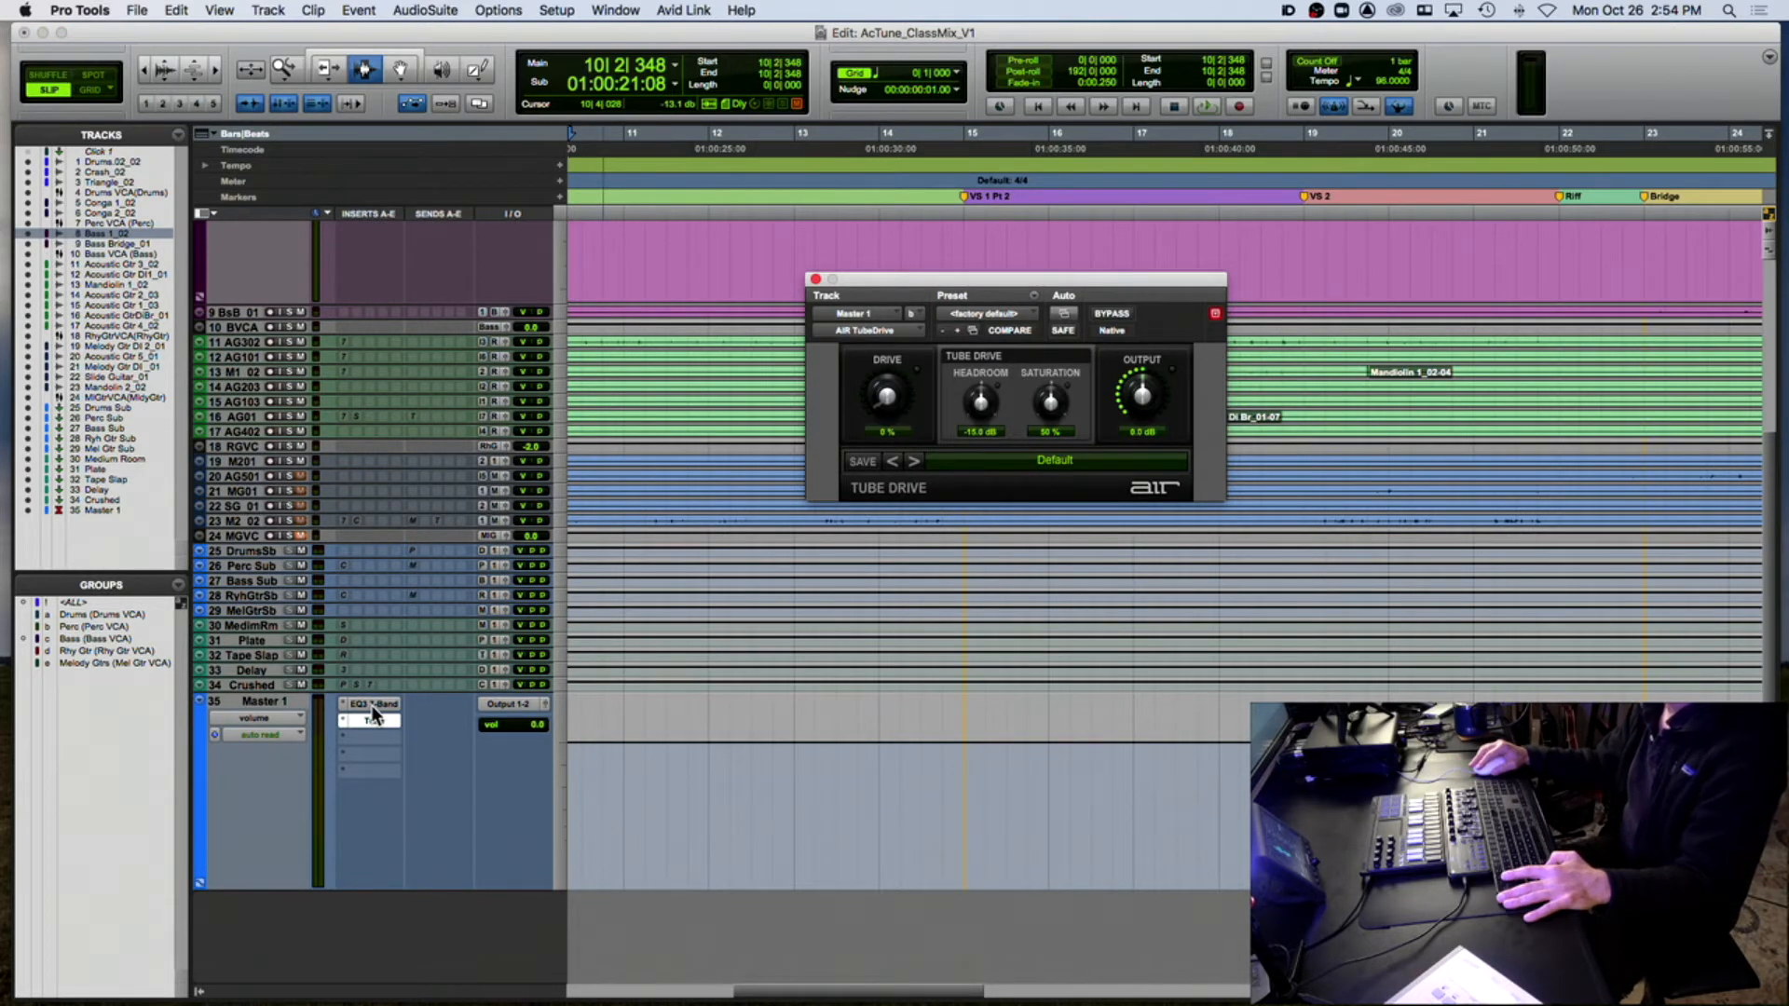
# Step: Try the TubeDrive at 19% drive with -11.9 dB headroom and increased saturation, listening to the mix
pyautogui.press('space')
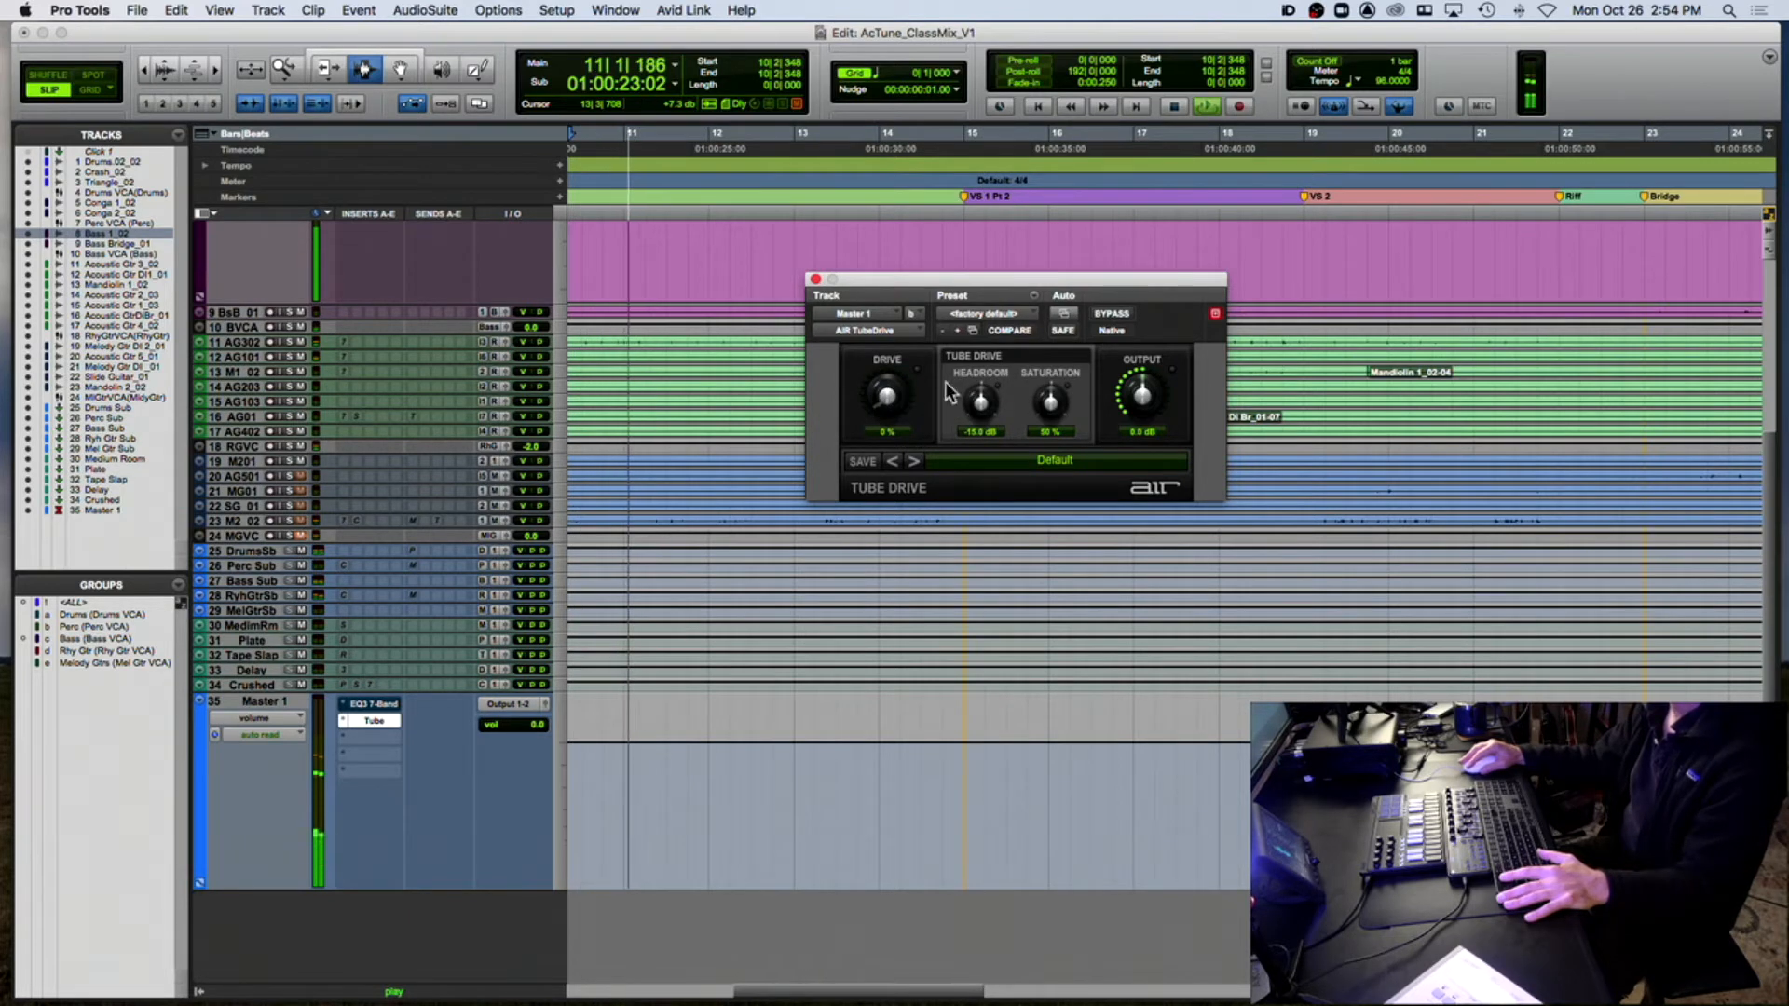
pyautogui.moveTo(902, 386); pyautogui.dragTo(887, 358)
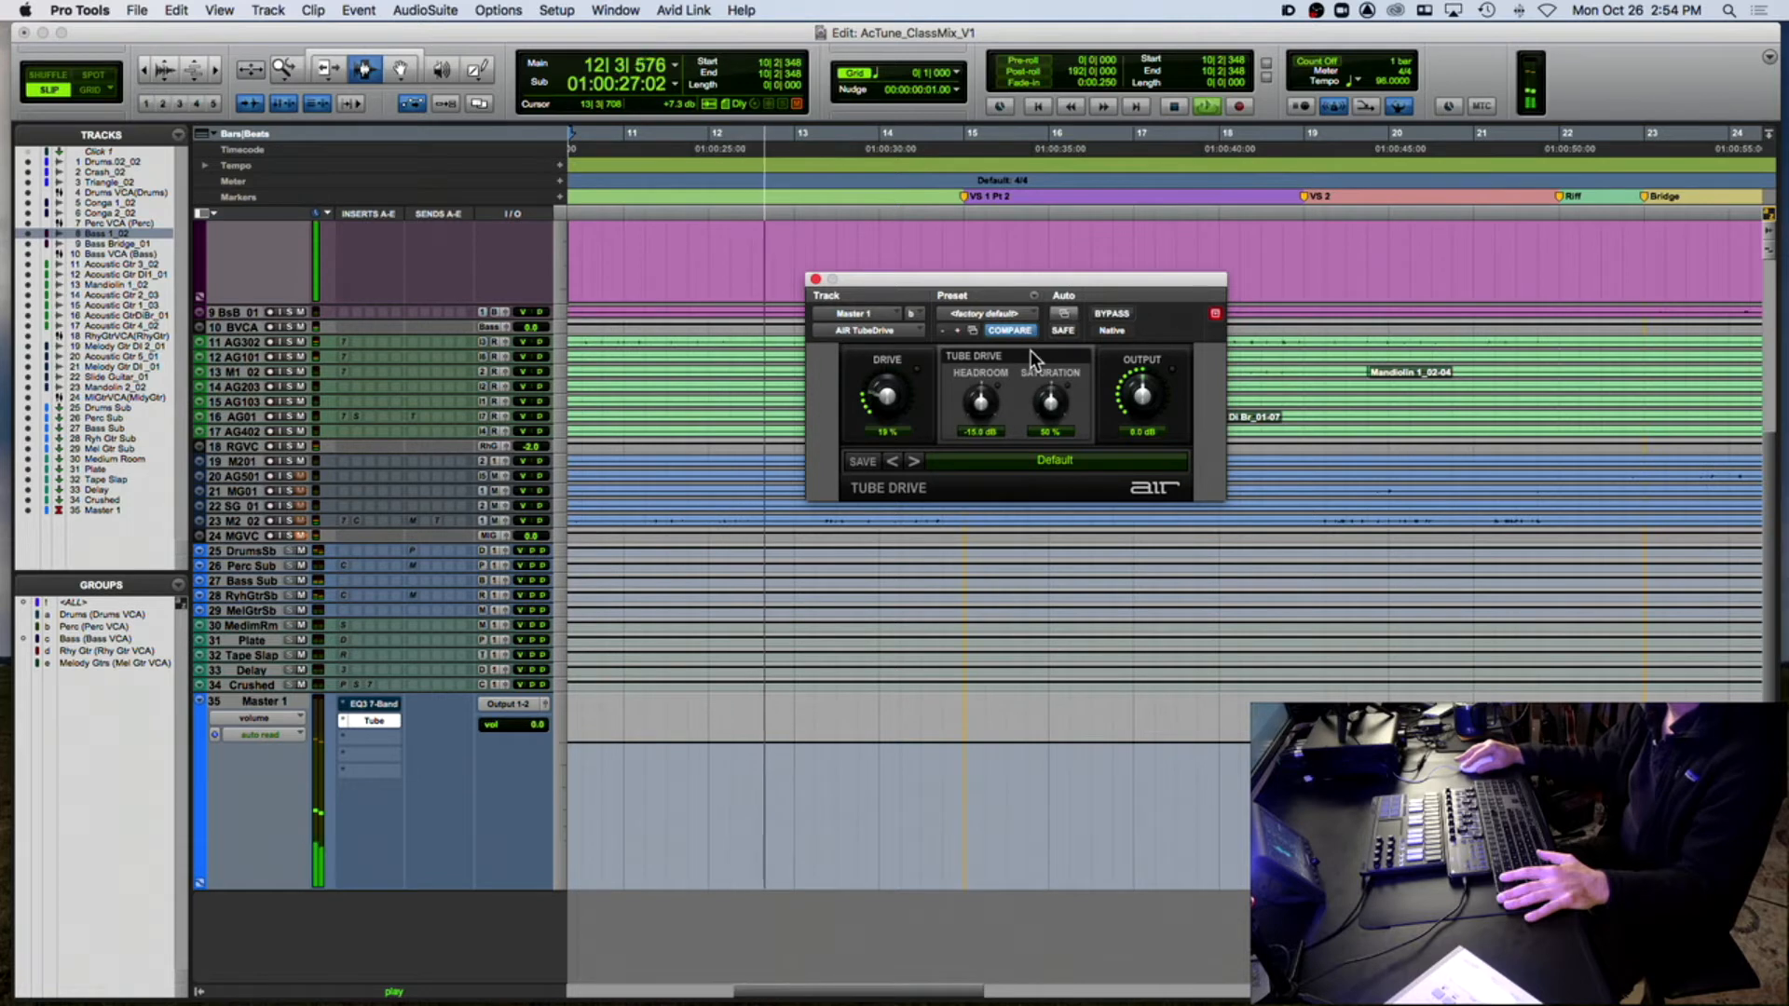
pyautogui.moveTo(979, 396); pyautogui.dragTo(981, 380)
pyautogui.press('space')
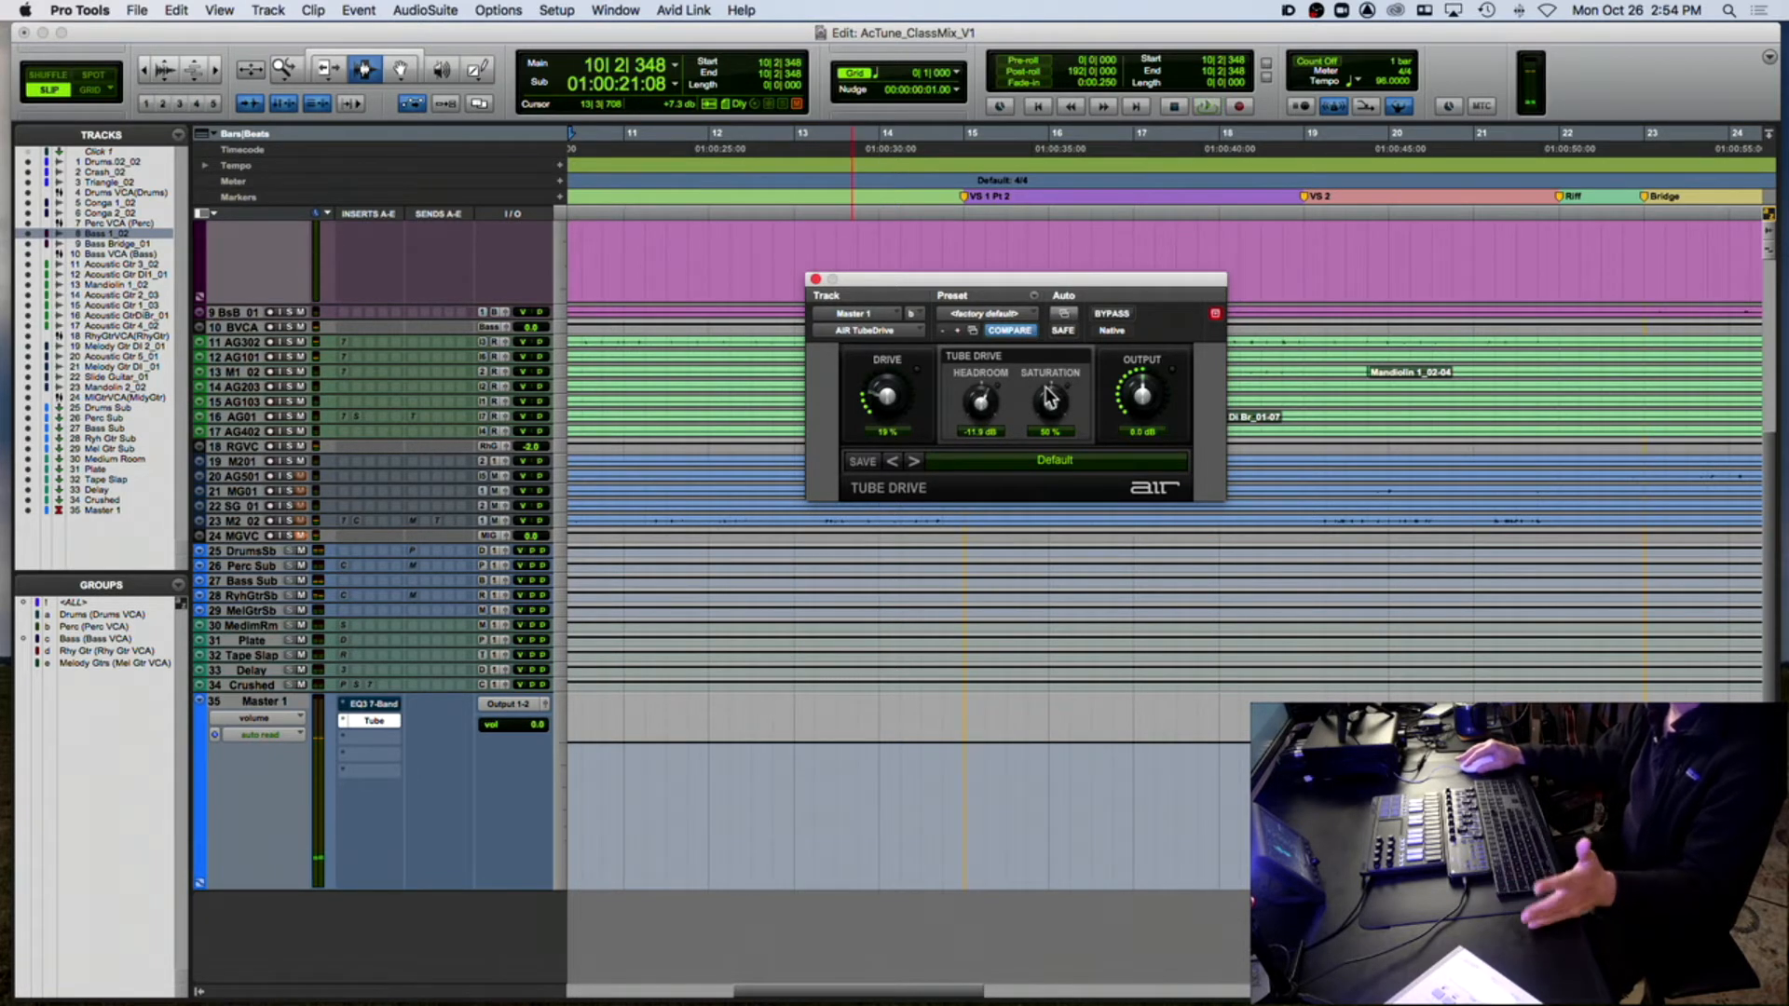
pyautogui.moveTo(1048, 392); pyautogui.dragTo(1049, 382)
pyautogui.press('space')
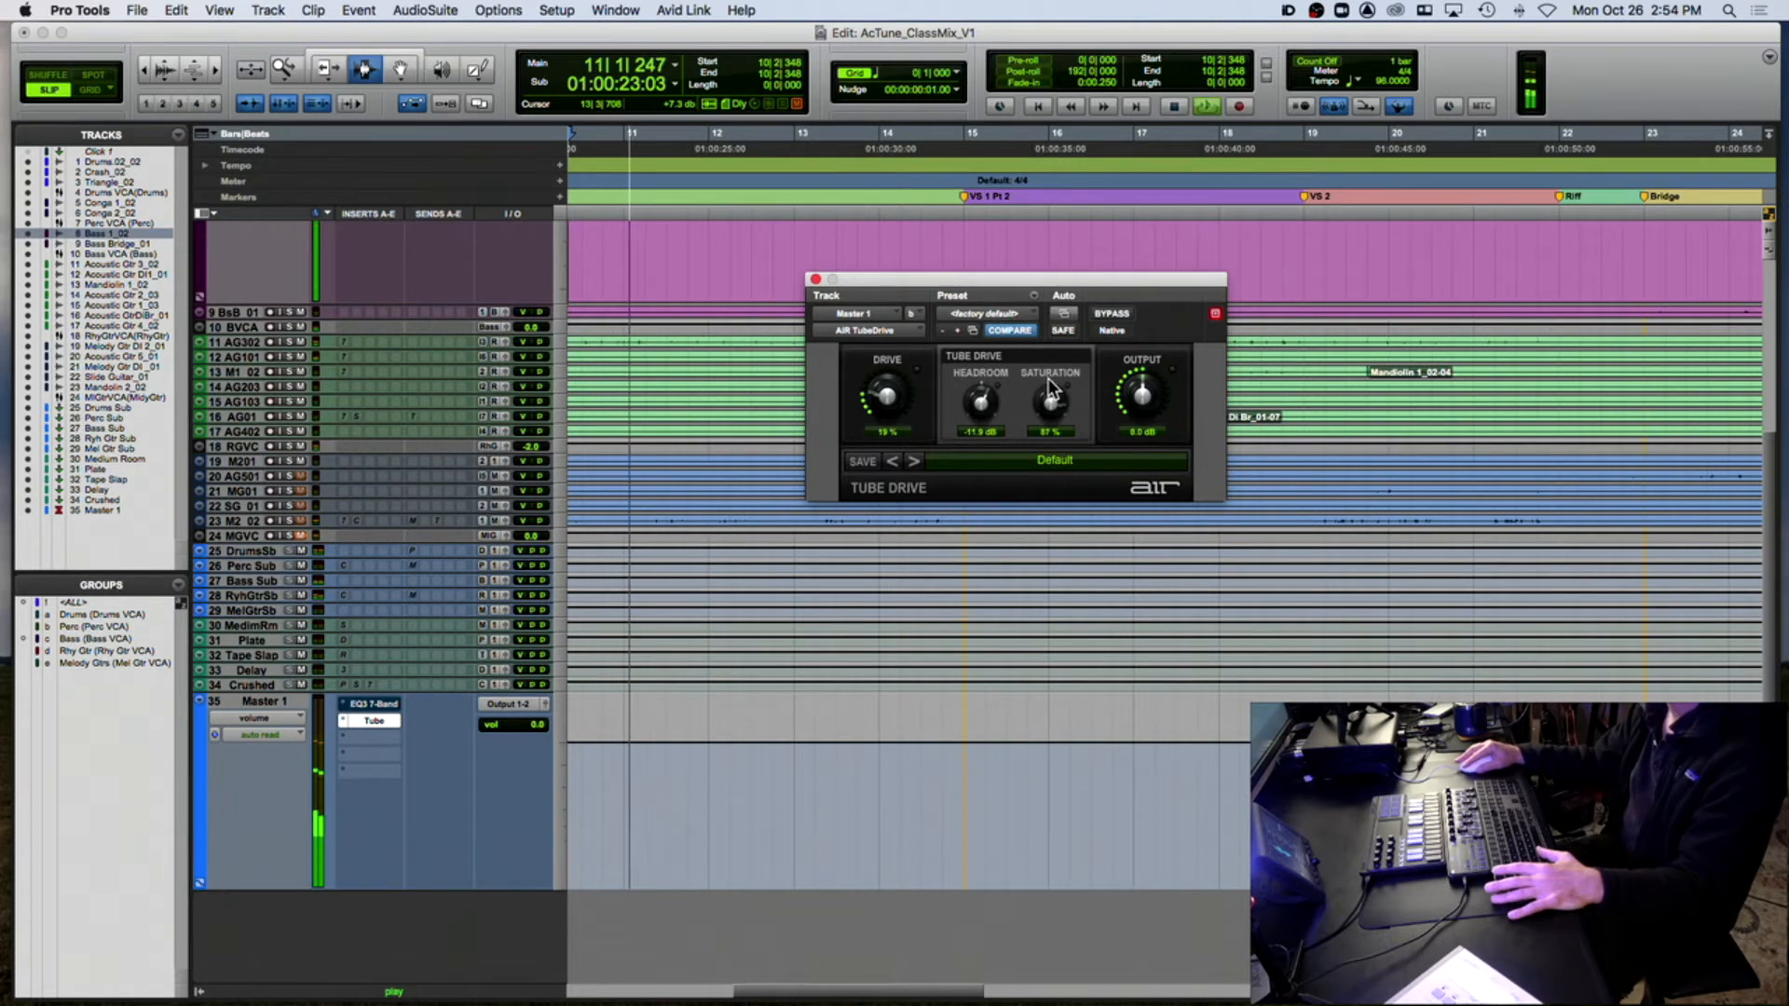
pyautogui.press('space')
# Step: Load the TubeDrive's 07 Clean Amp preset and compare the mix with the plug-in bypassed and active
pyautogui.click(993, 459)
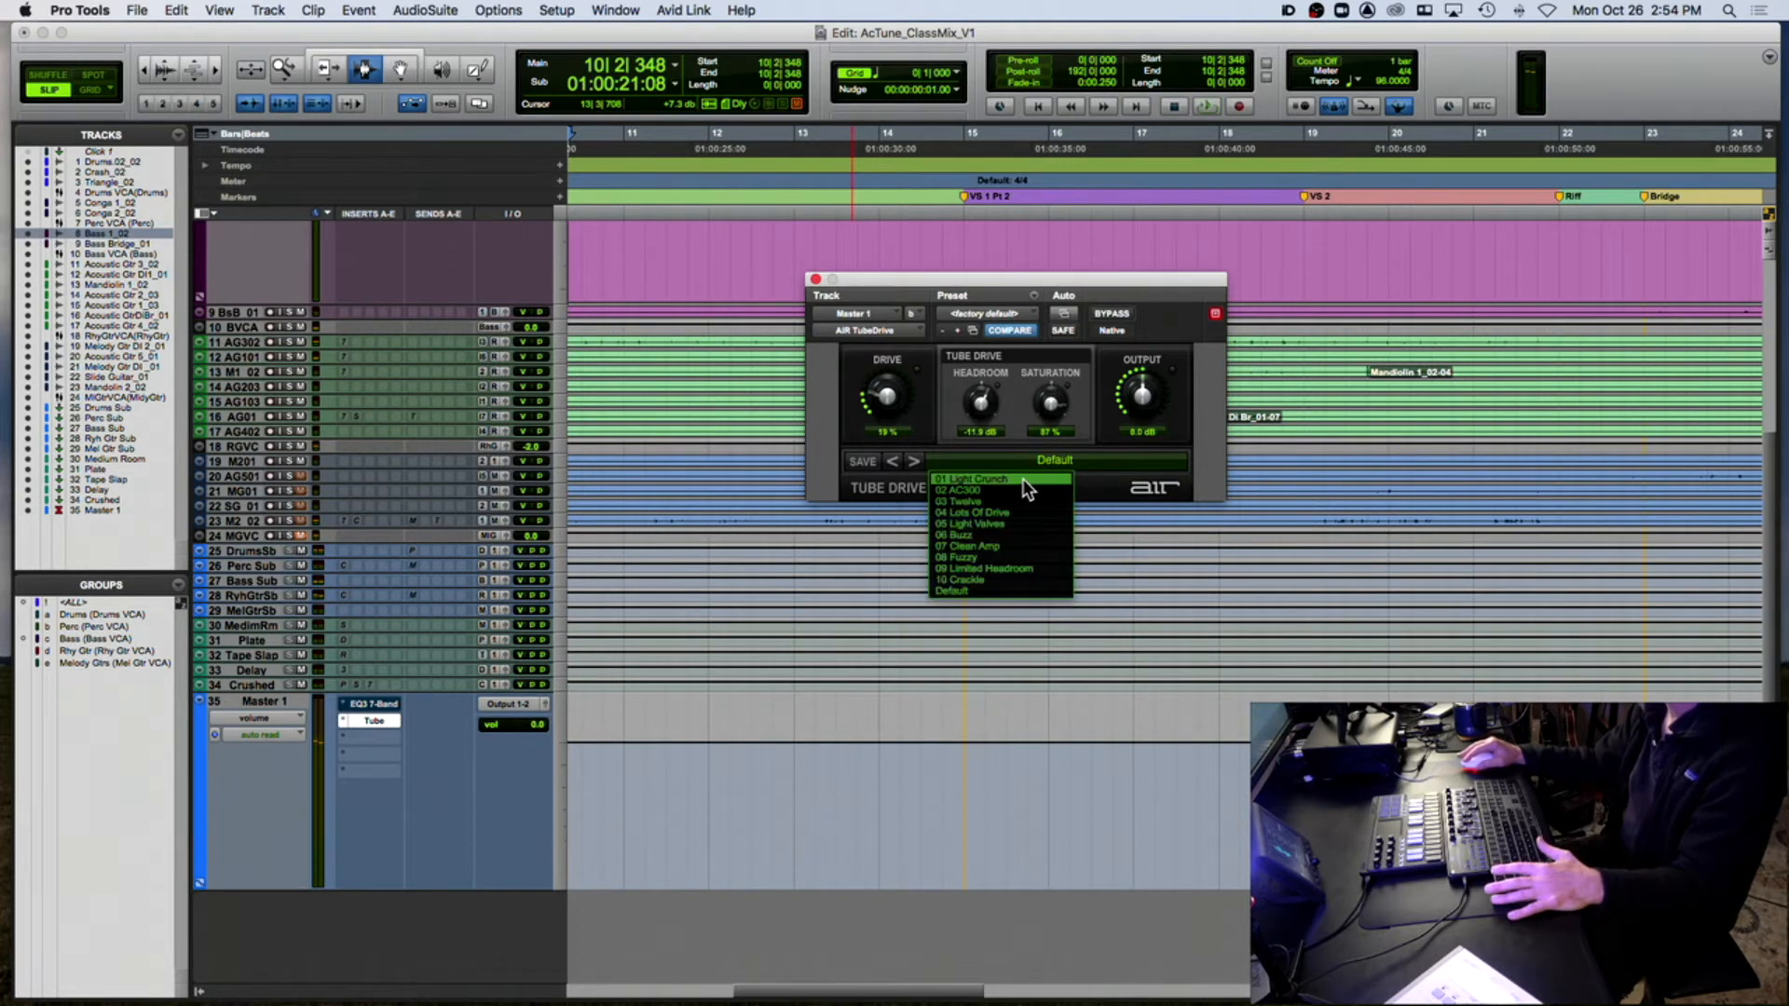
pyautogui.click(992, 545)
pyautogui.press('space')
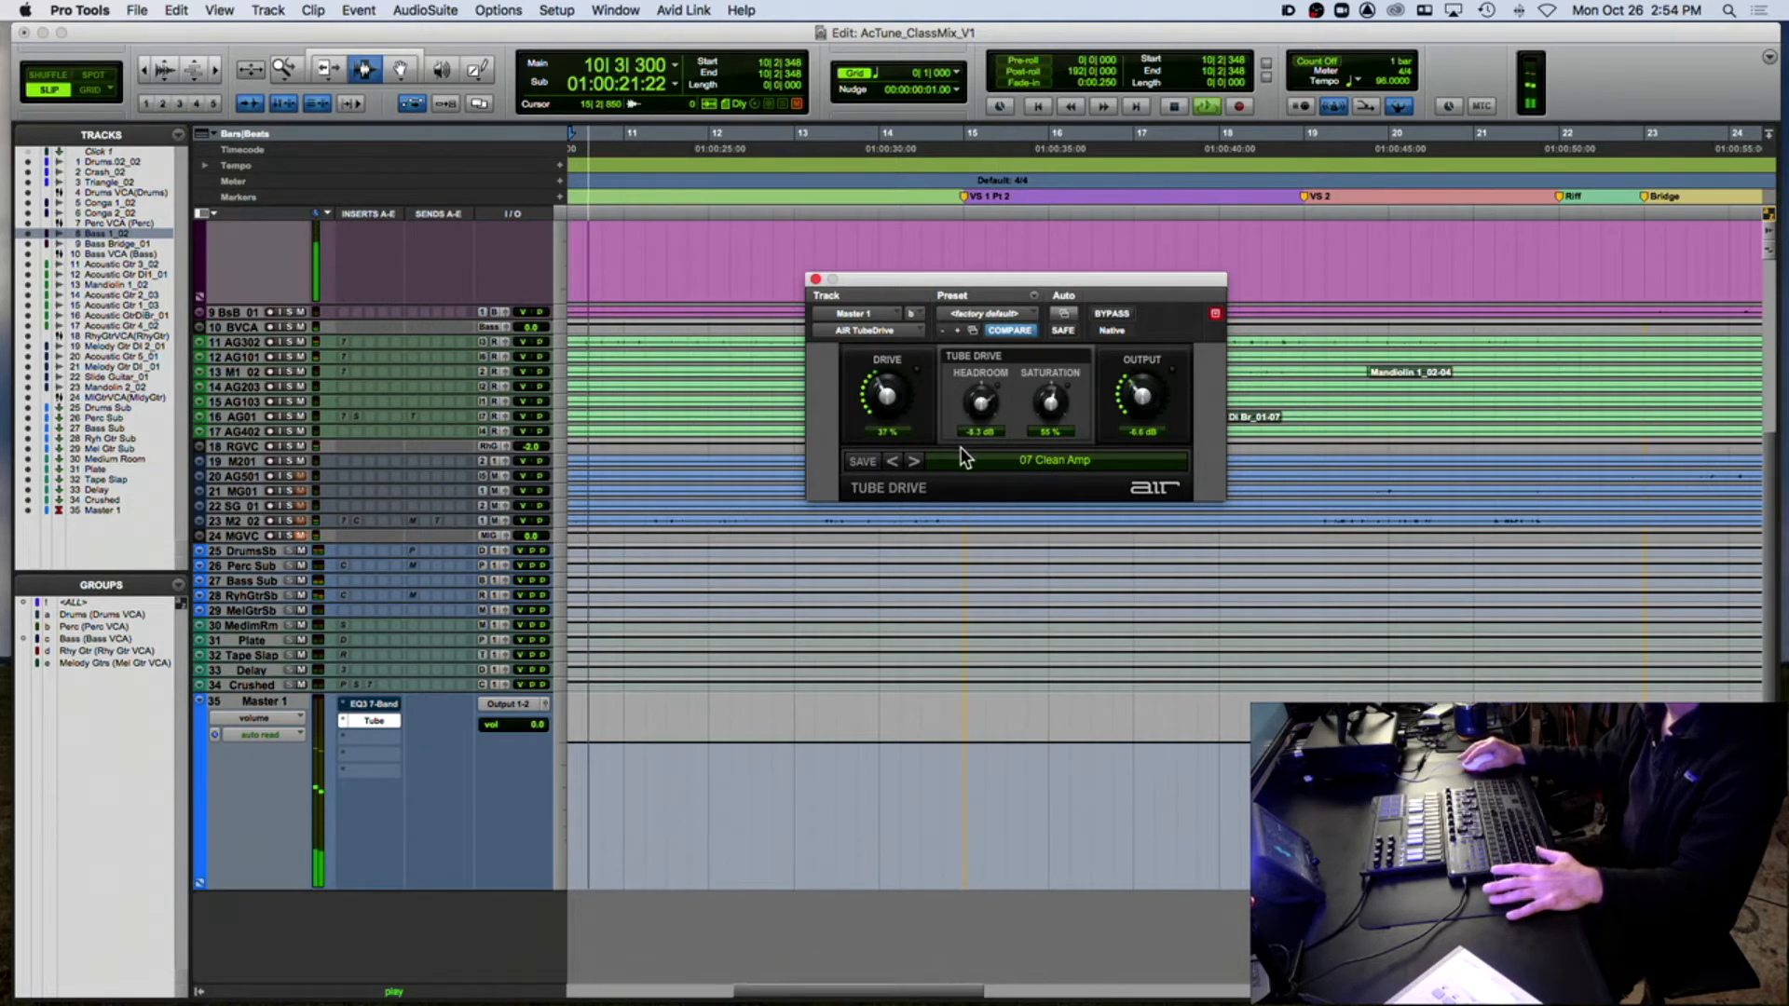
pyautogui.click(1111, 314)
pyautogui.click(1114, 314)
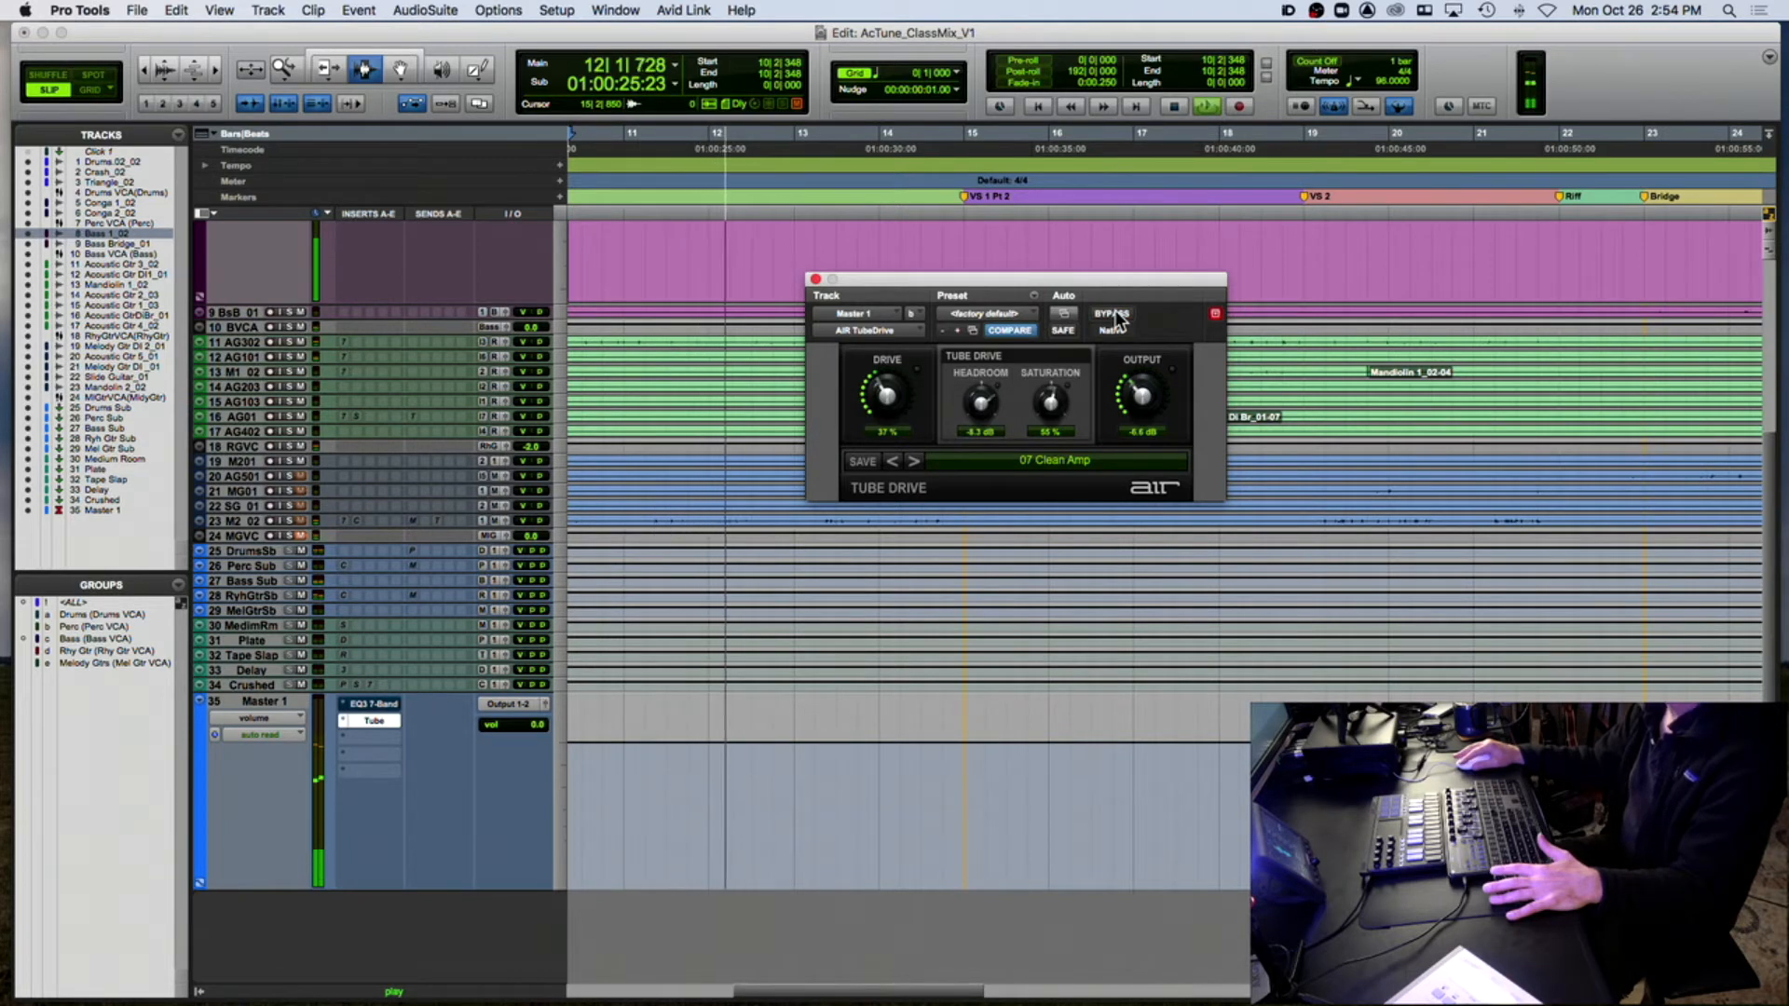
pyautogui.press('space')
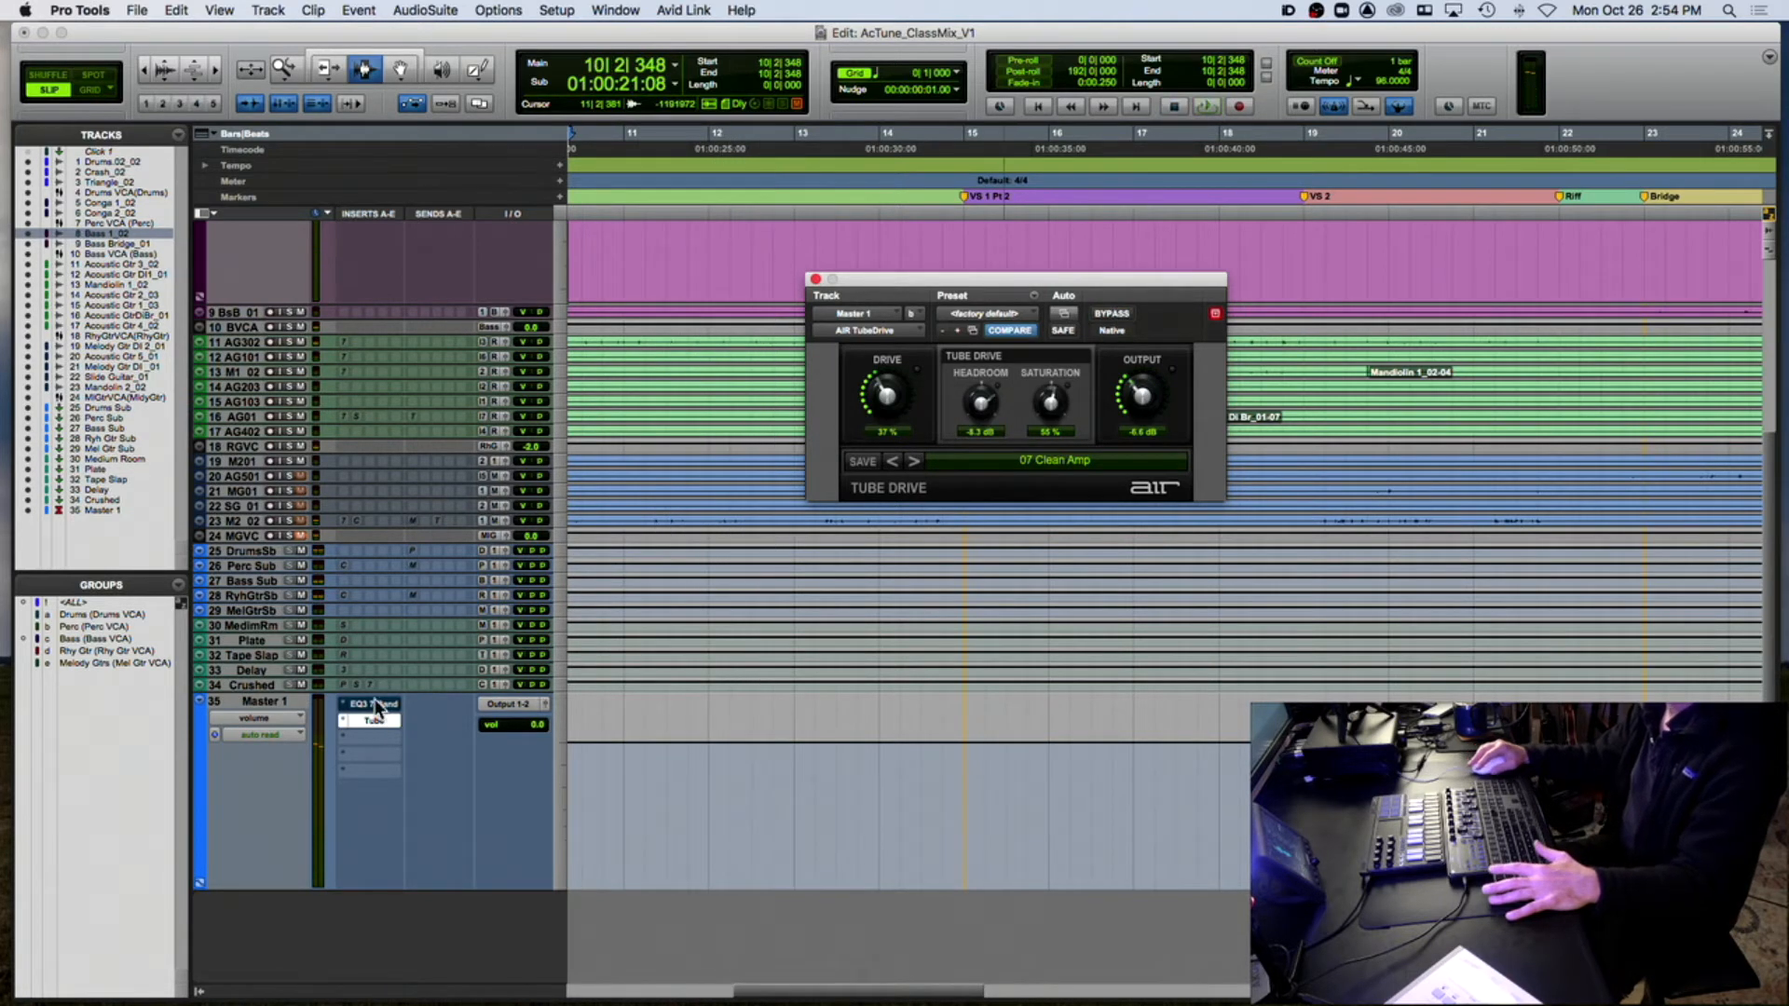
# Step: Move the Master 1 EQ after the TubeDrive in the insert chain and compare playback with the TubeDrive bypassed and active
pyautogui.moveTo(371, 703); pyautogui.dragTo(371, 729)
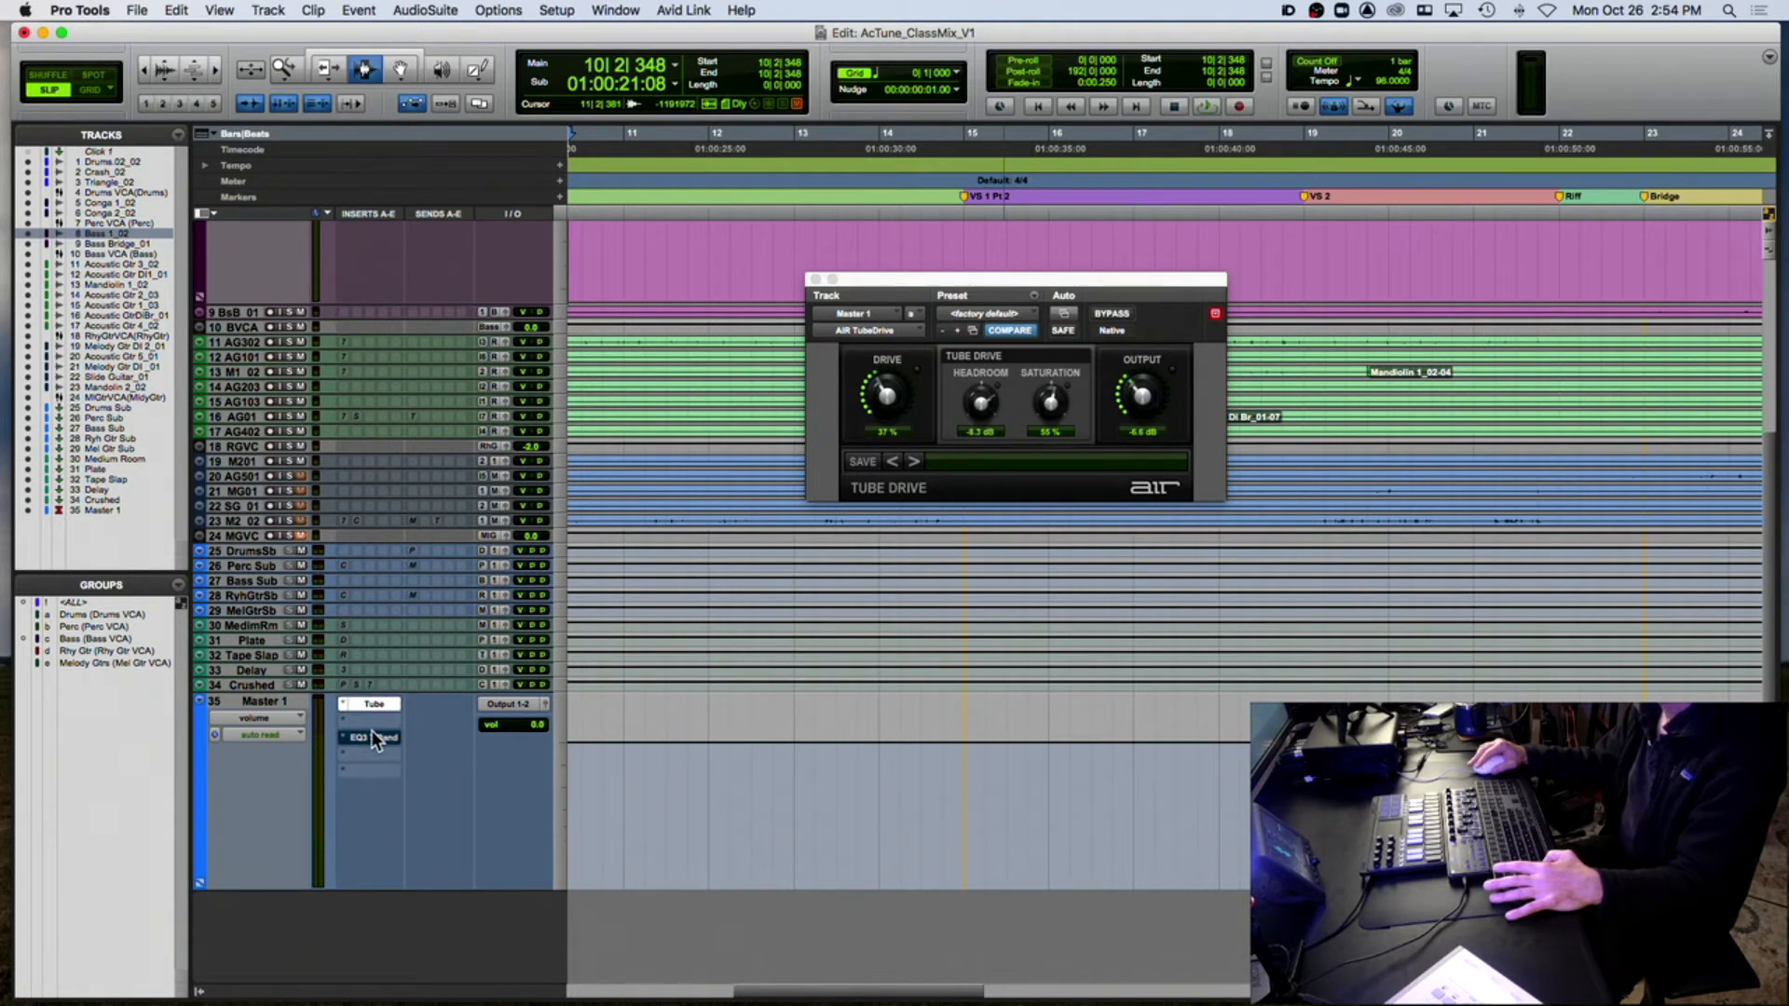
pyautogui.press('space')
pyautogui.keyDown('super'); pyautogui.click(373, 720); pyautogui.keyUp('super')
pyautogui.keyDown('super'); pyautogui.click(375, 705); pyautogui.keyUp('super')
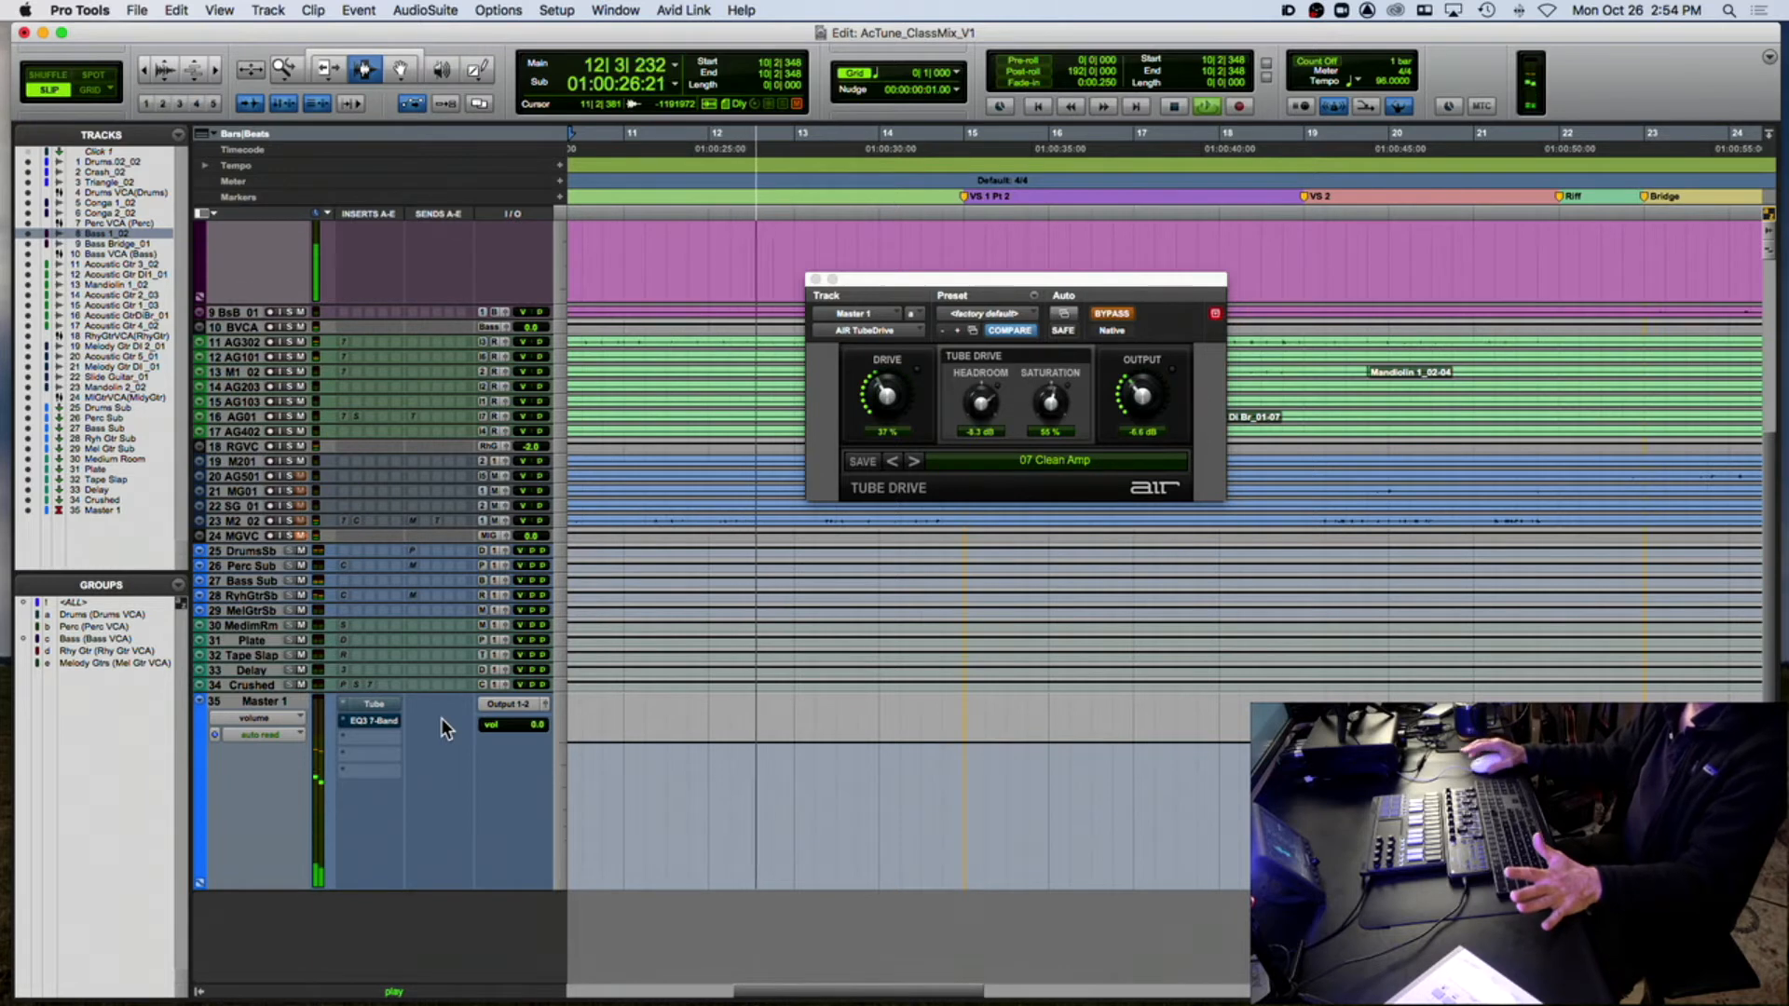
pyautogui.keyDown('super'); pyautogui.click(380, 706); pyautogui.keyUp('super')
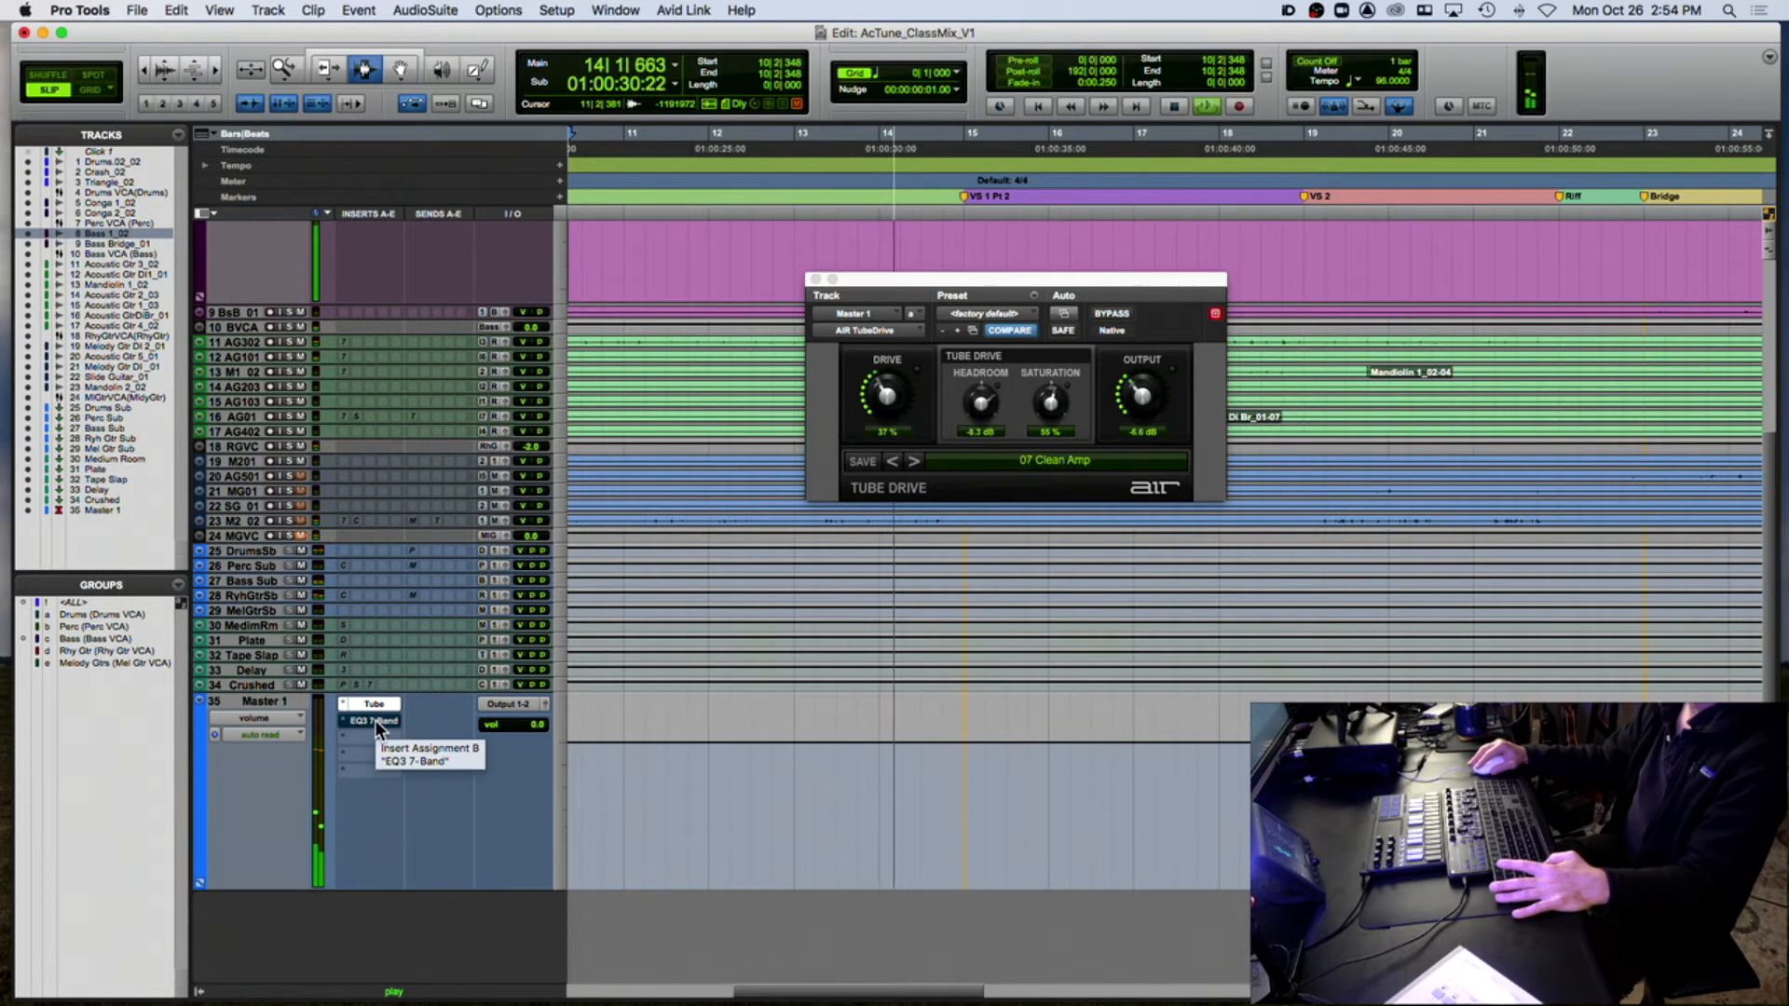
# Step: Try the TubeDrive at 100% drive with varying headroom while playing the mix
pyautogui.press('space')
pyautogui.moveTo(881, 400); pyautogui.dragTo(908, 294)
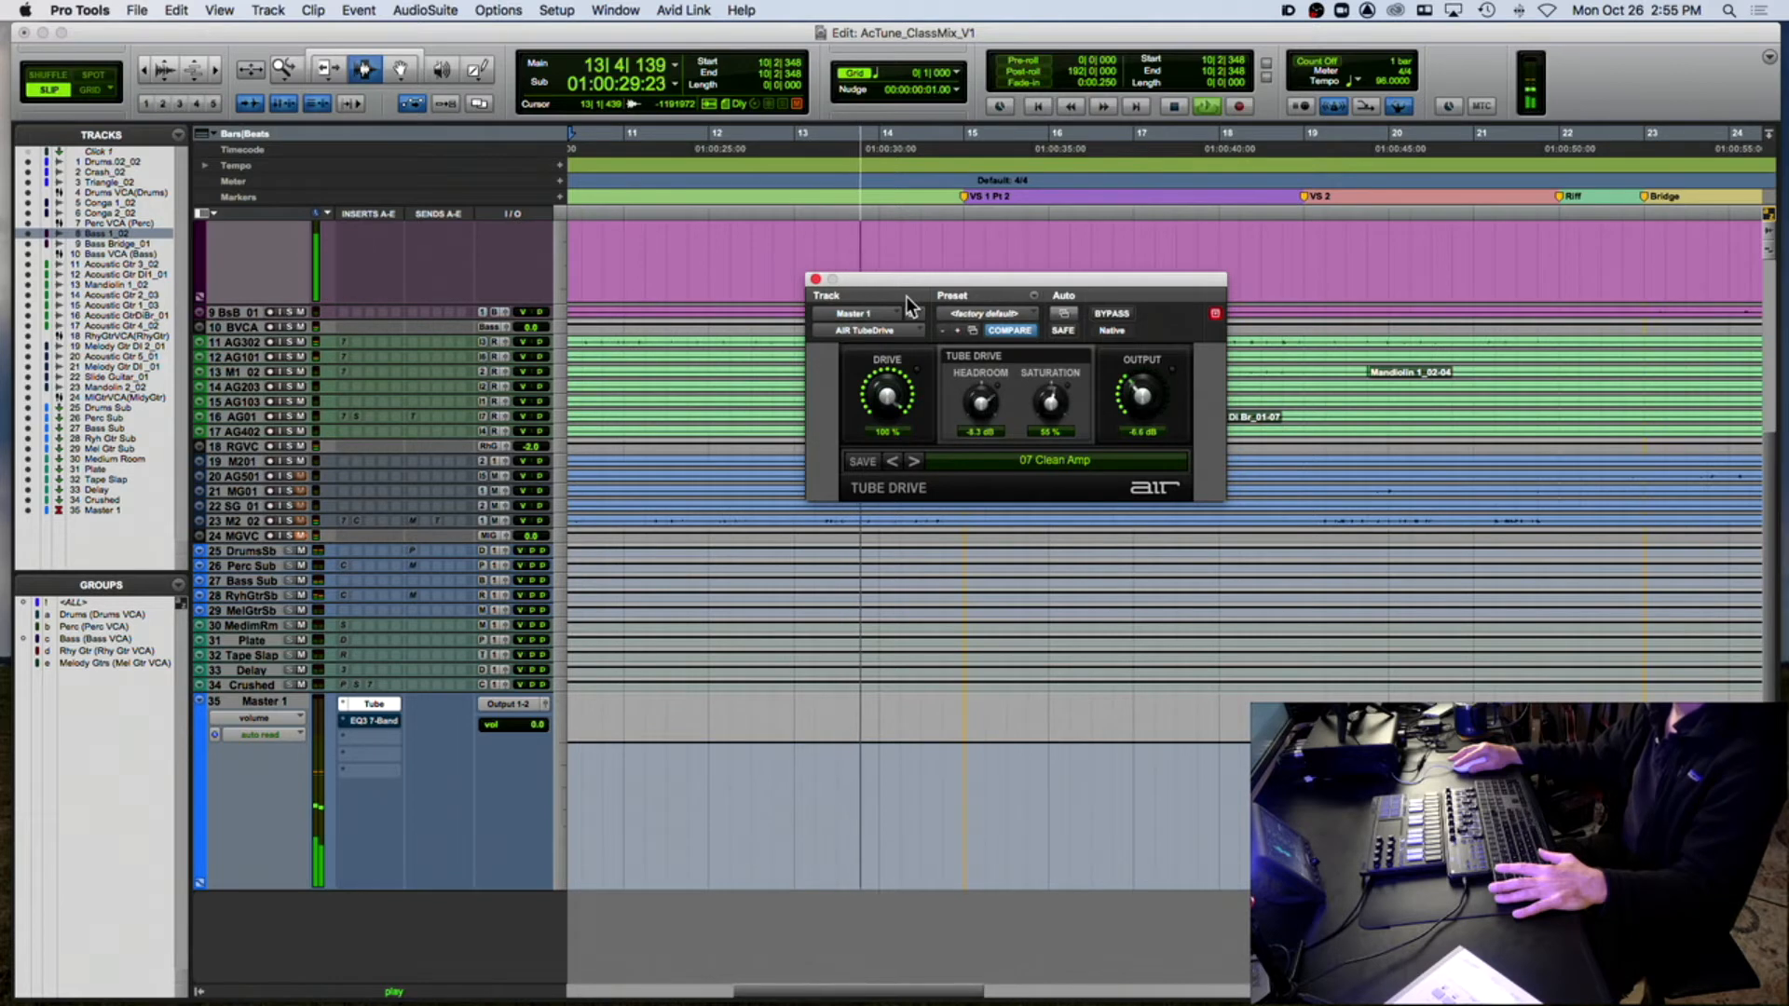
pyautogui.press('space')
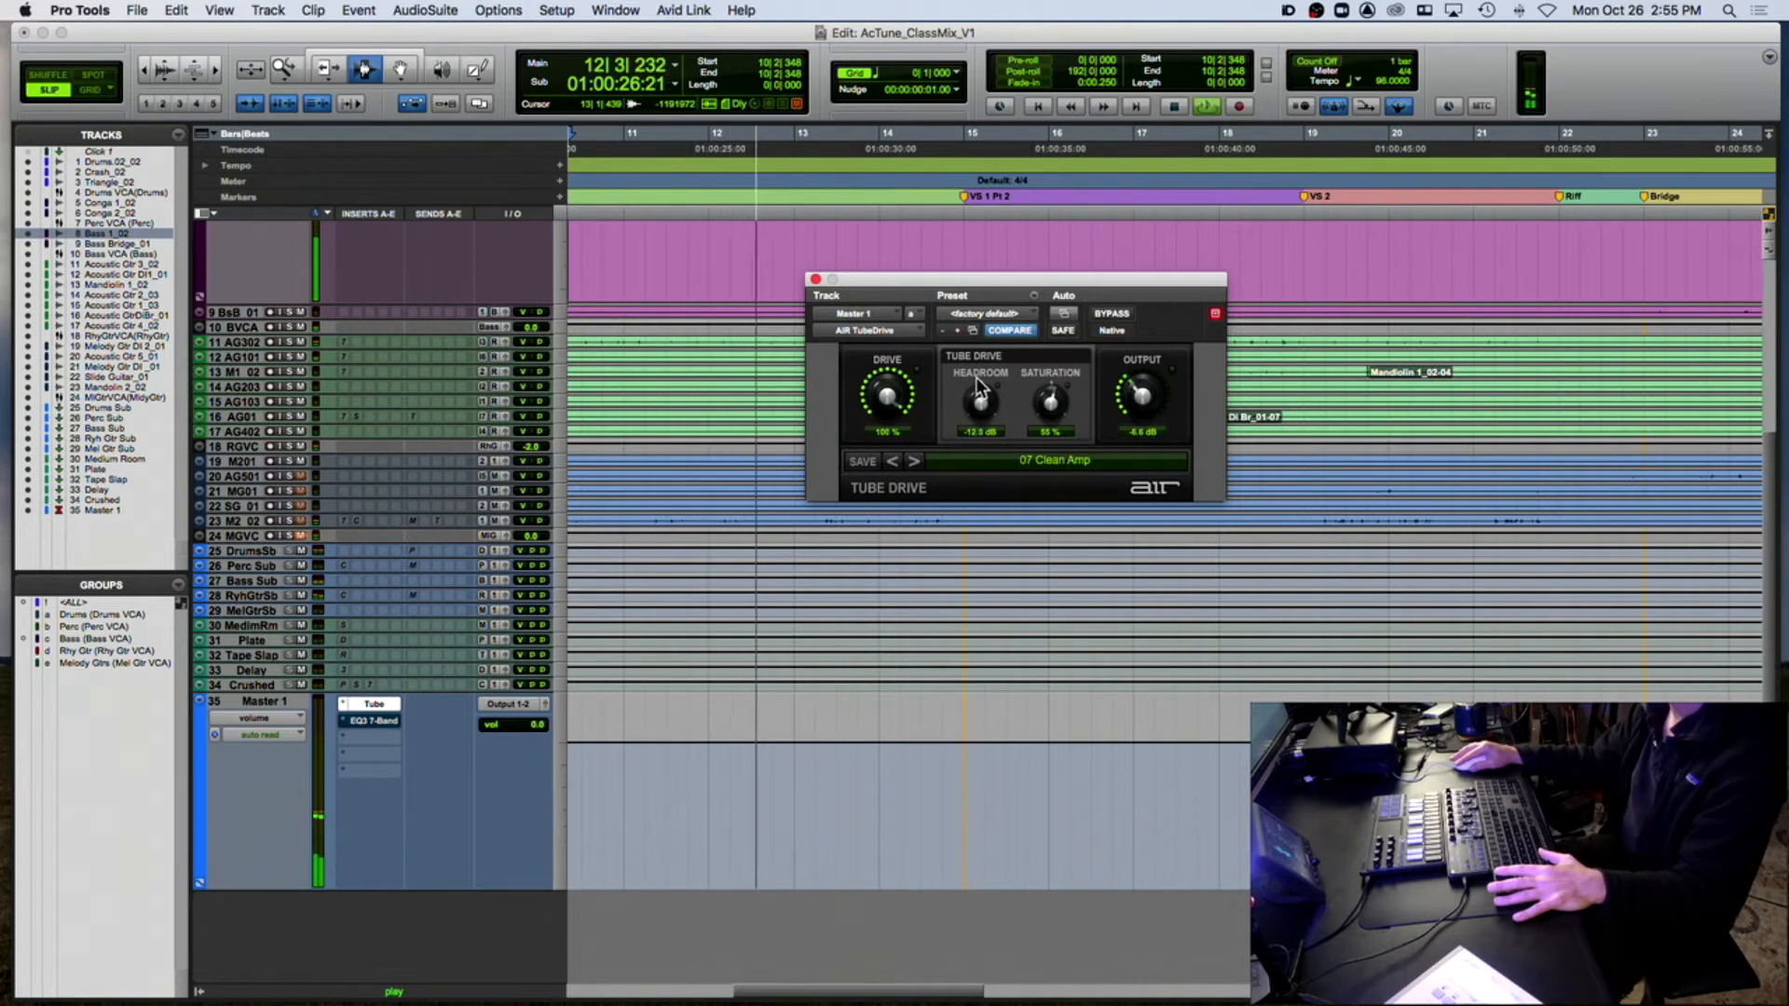
pyautogui.moveTo(980, 373); pyautogui.dragTo(980, 359)
pyautogui.press('space')
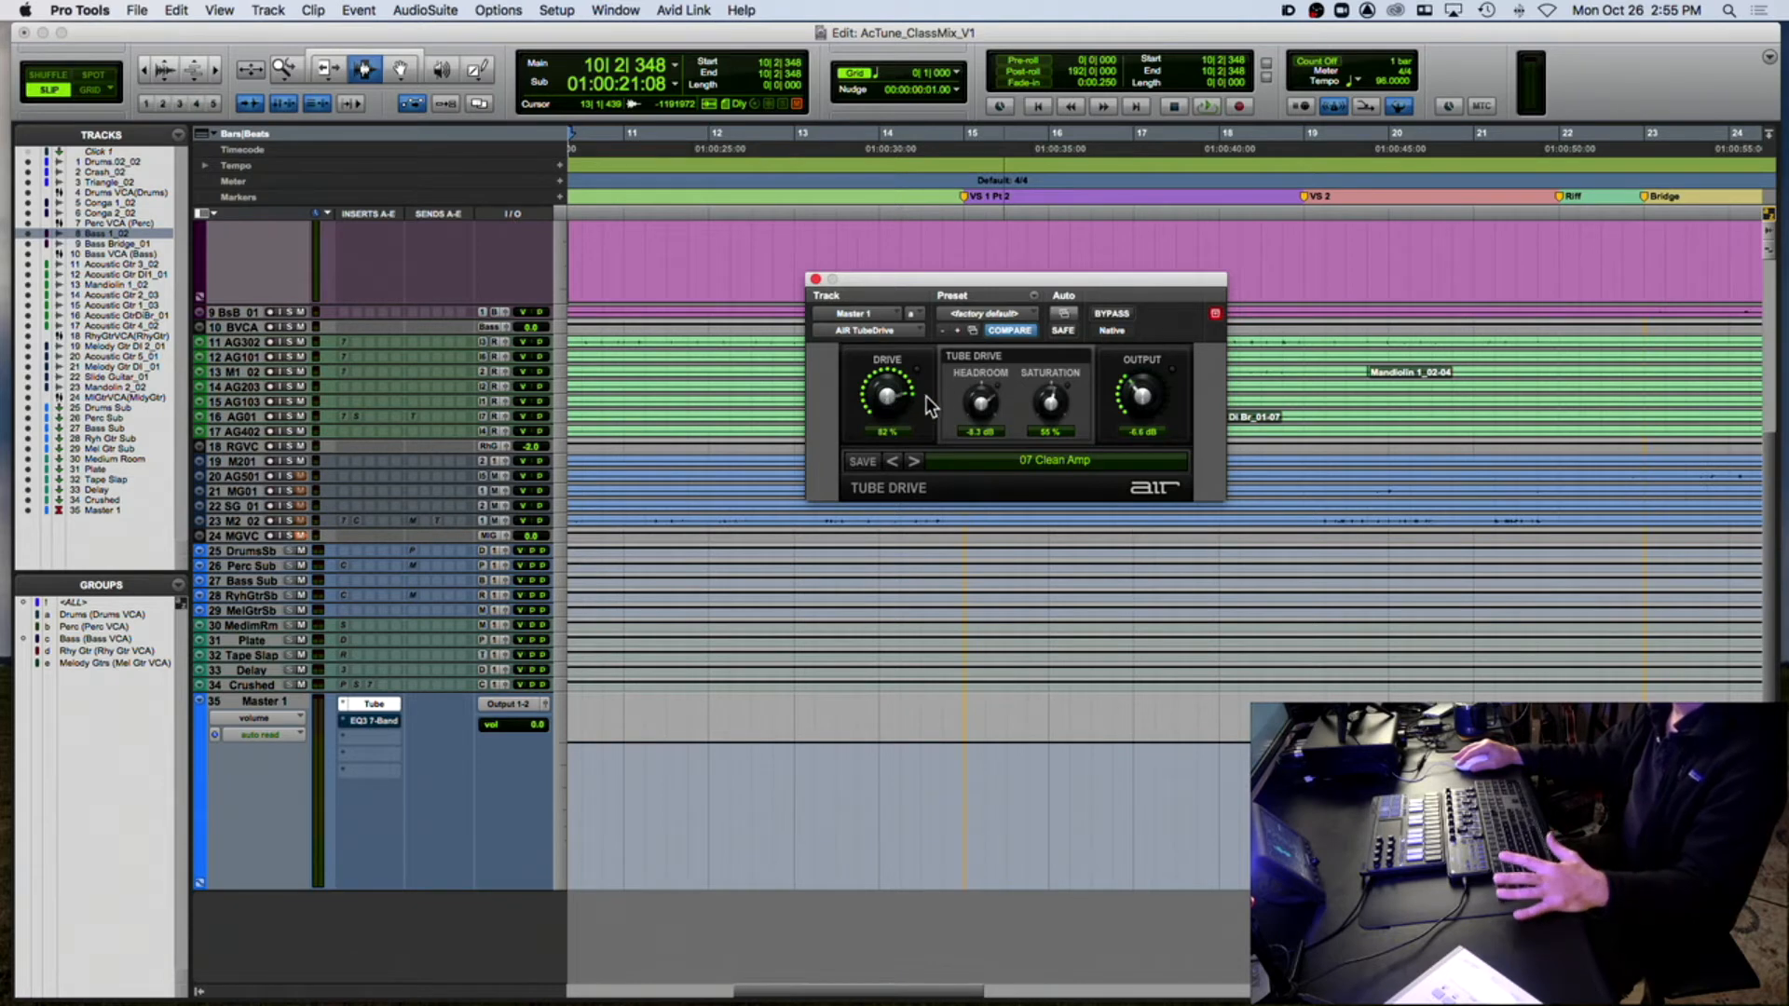
# Step: Set the TubeDrive to about 84% drive with -8.7 dB headroom while listening to the mix
pyautogui.moveTo(985, 406); pyautogui.dragTo(957, 463)
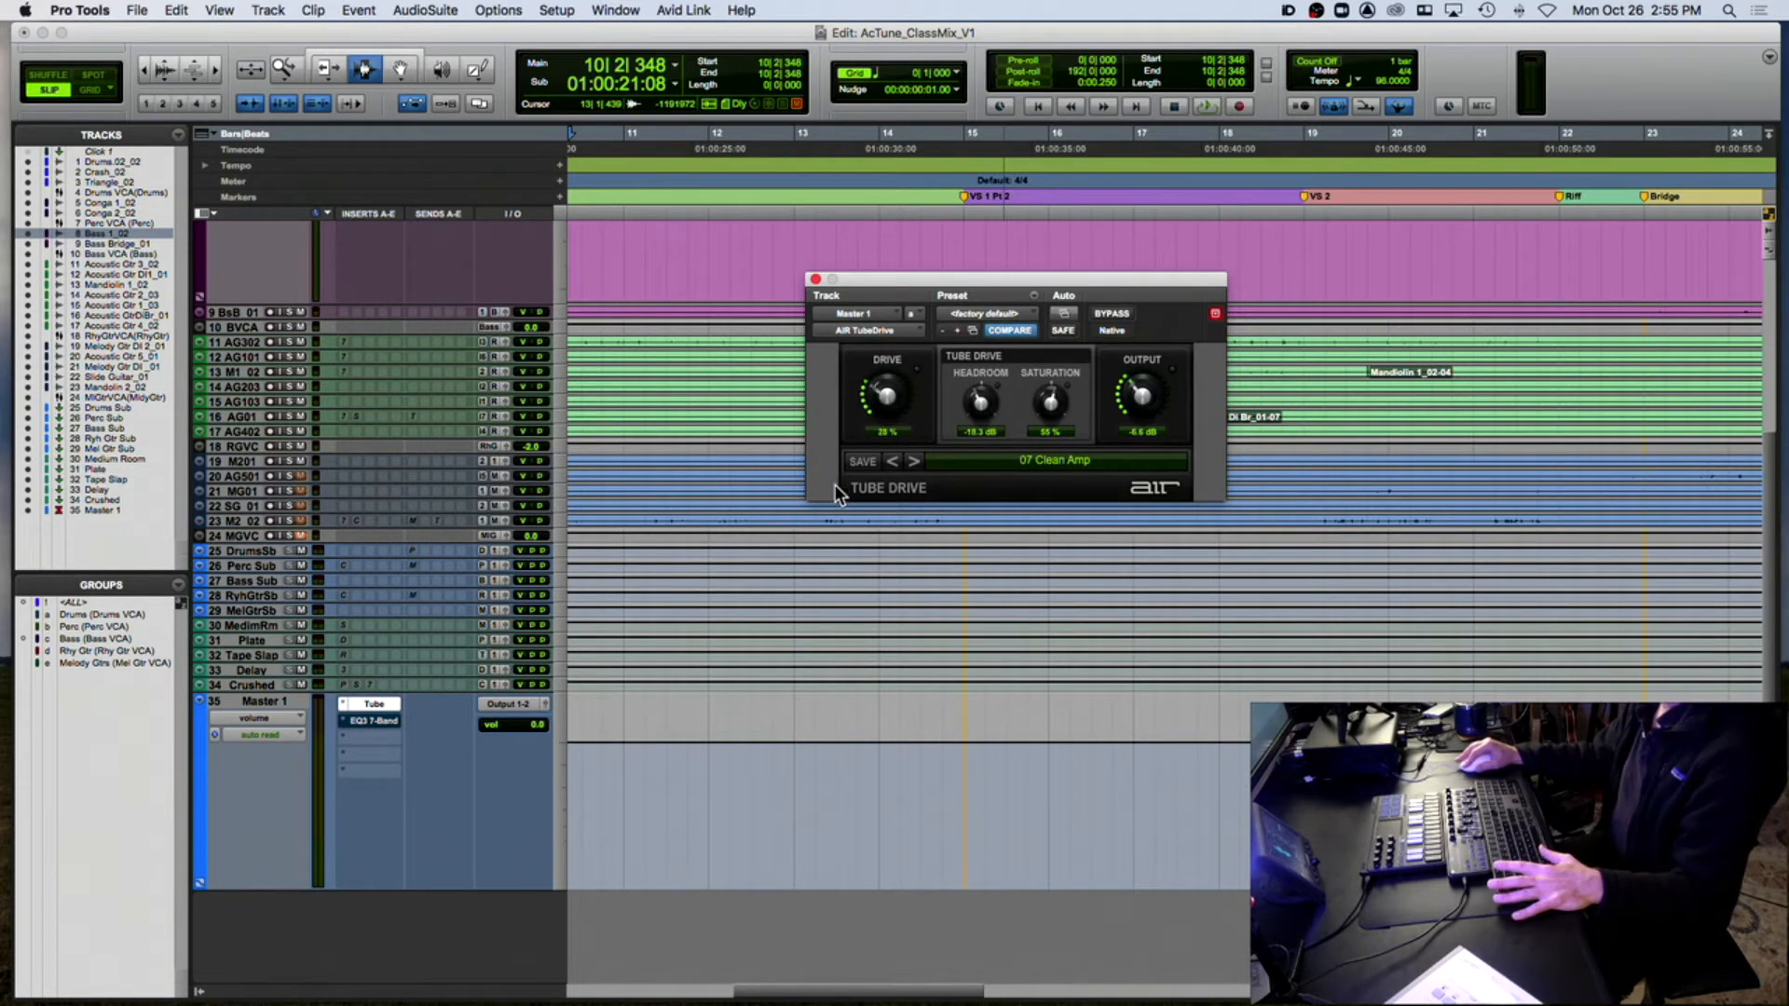
pyautogui.moveTo(861, 434); pyautogui.dragTo(913, 261)
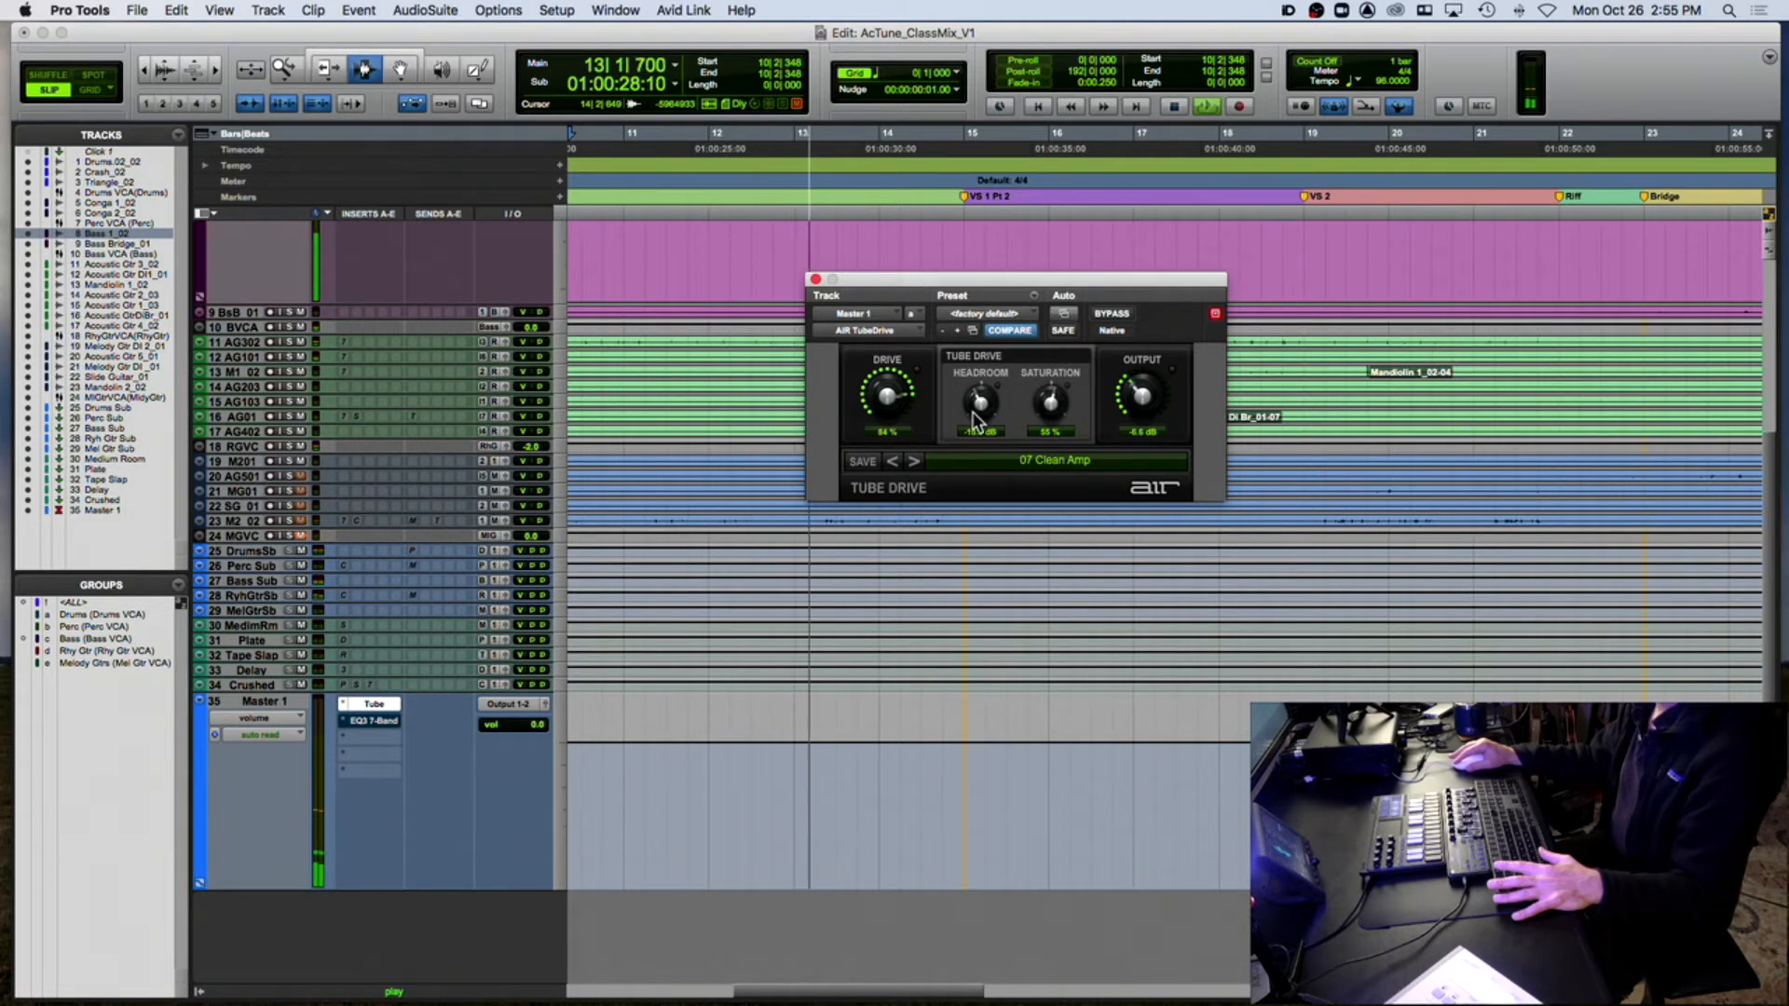
pyautogui.moveTo(981, 403); pyautogui.dragTo(992, 369)
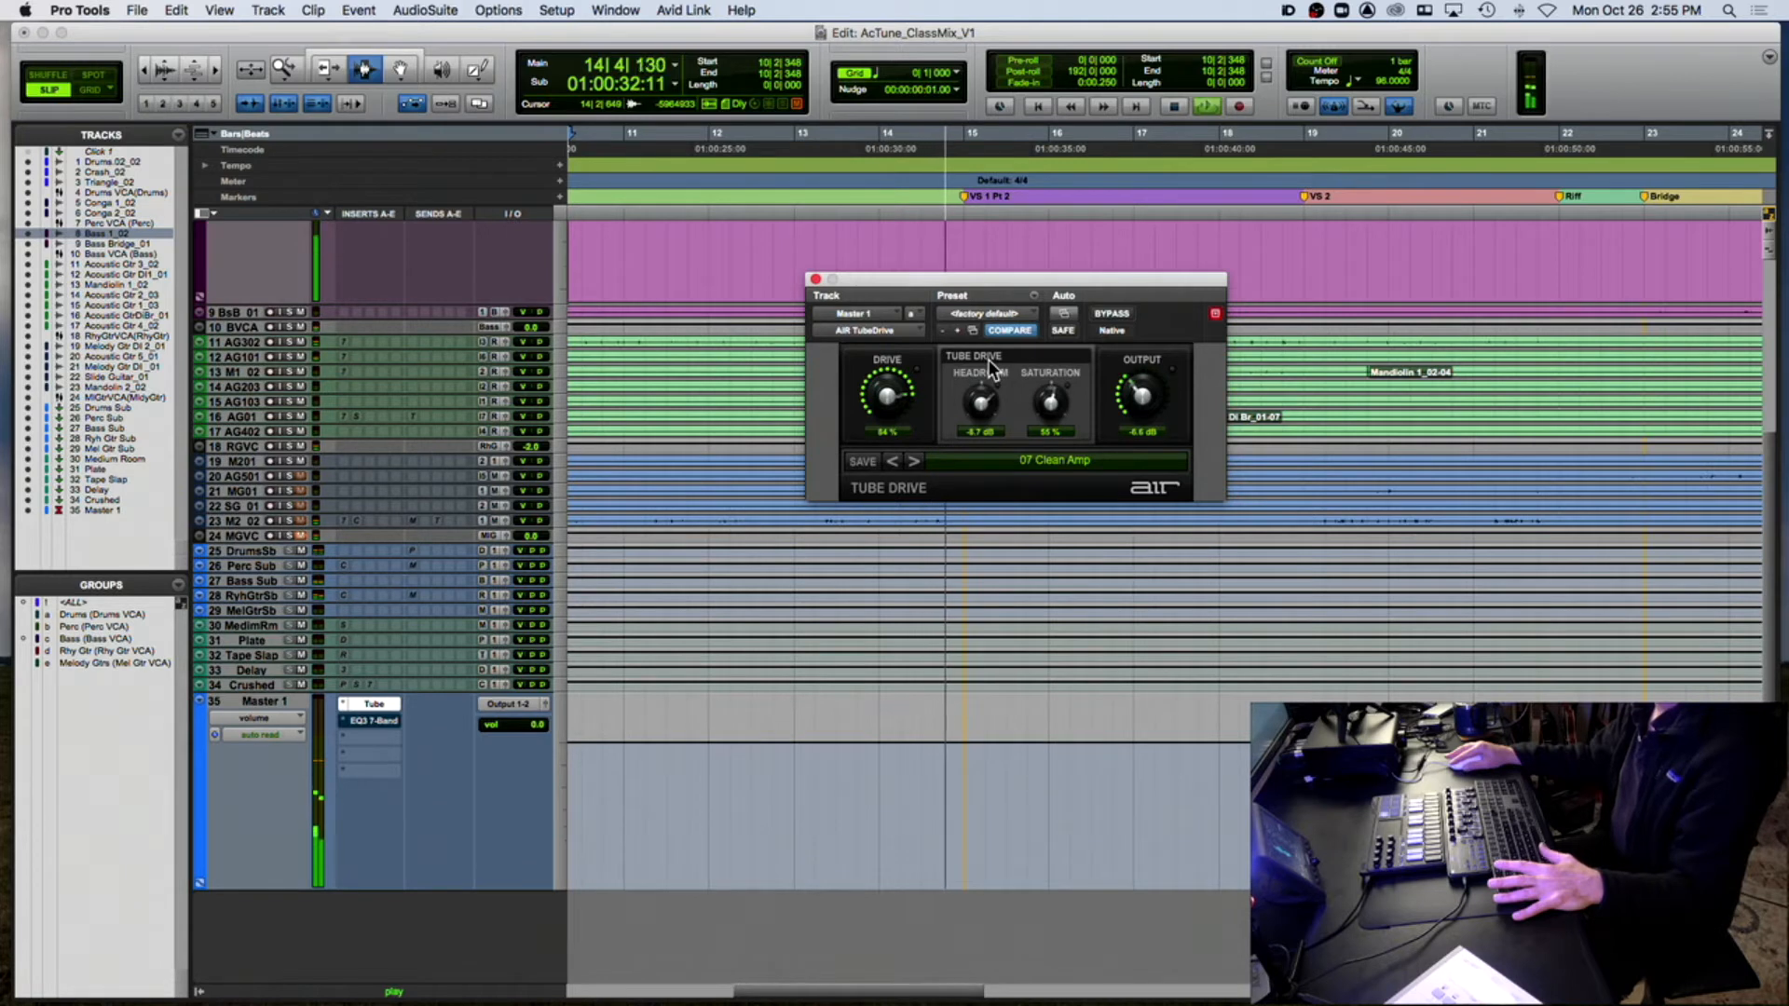
pyautogui.press('space')
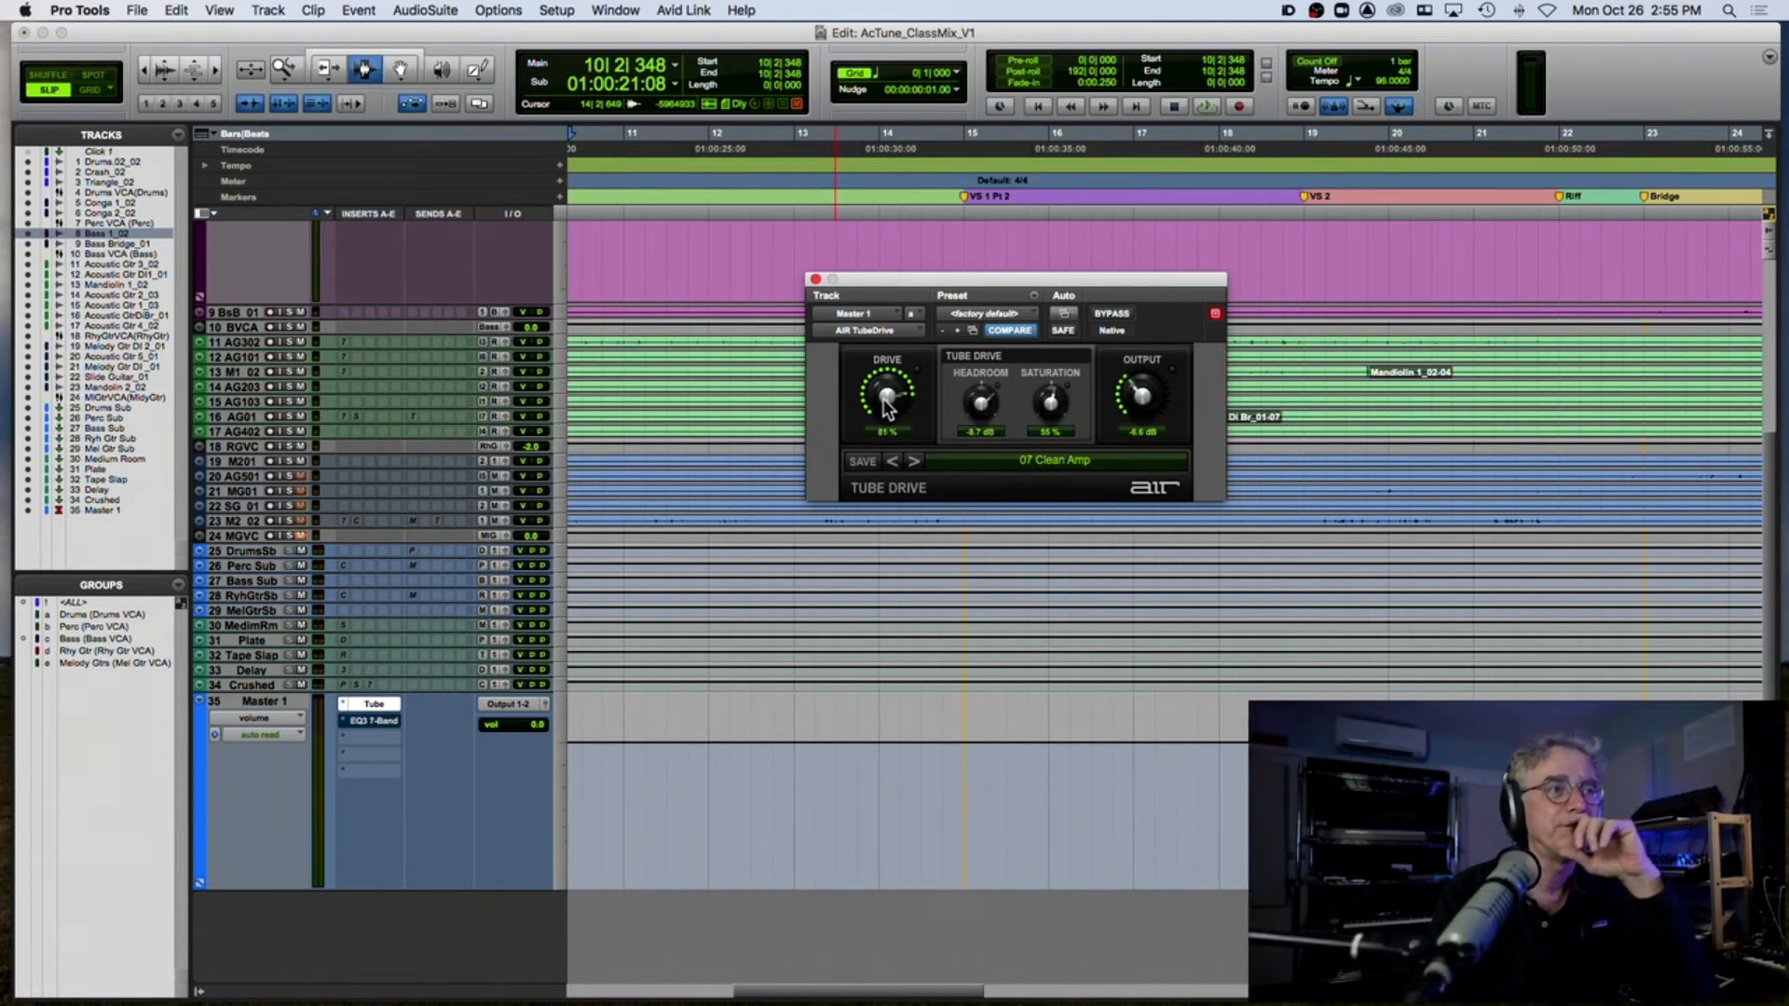
# Step: Insert the stereo Blue Cat's FreqAnalyst 2 in Master 1's fifth insert slot and place its window beside a kept-open TubeDrive window
pyautogui.click(367, 772)
pyautogui.click(1272, 283)
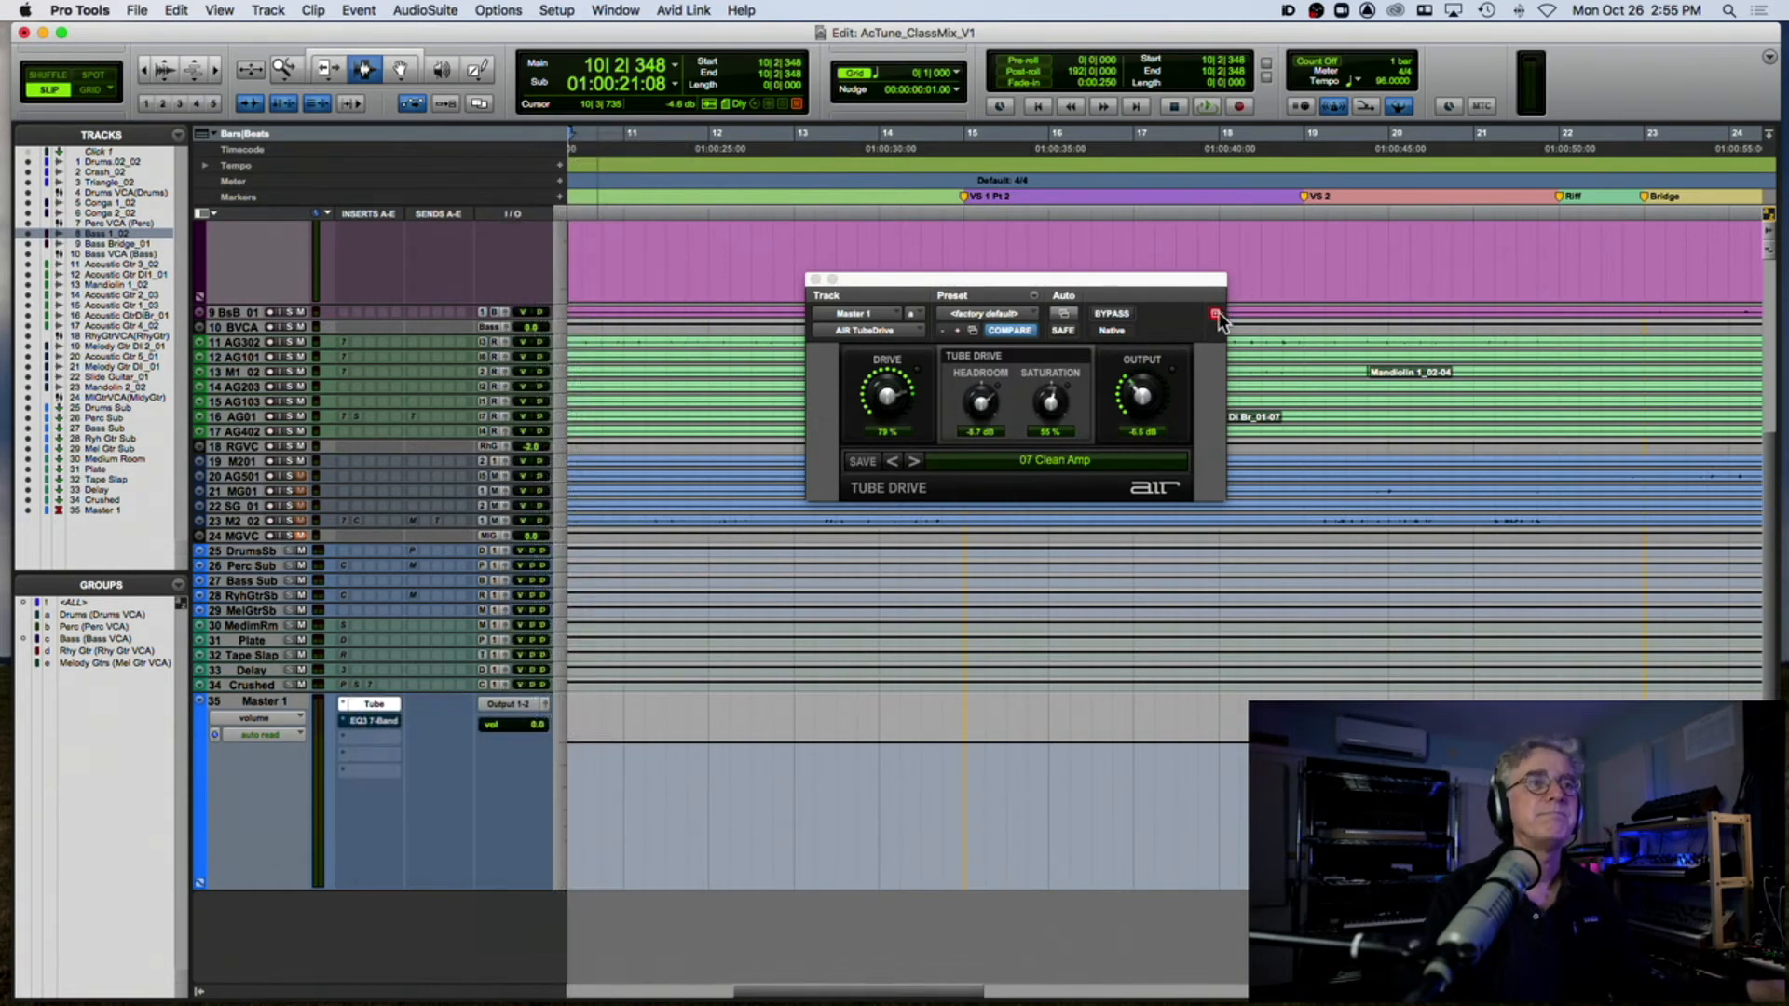
pyautogui.click(1216, 315)
pyautogui.click(365, 770)
pyautogui.moveTo(410, 771)
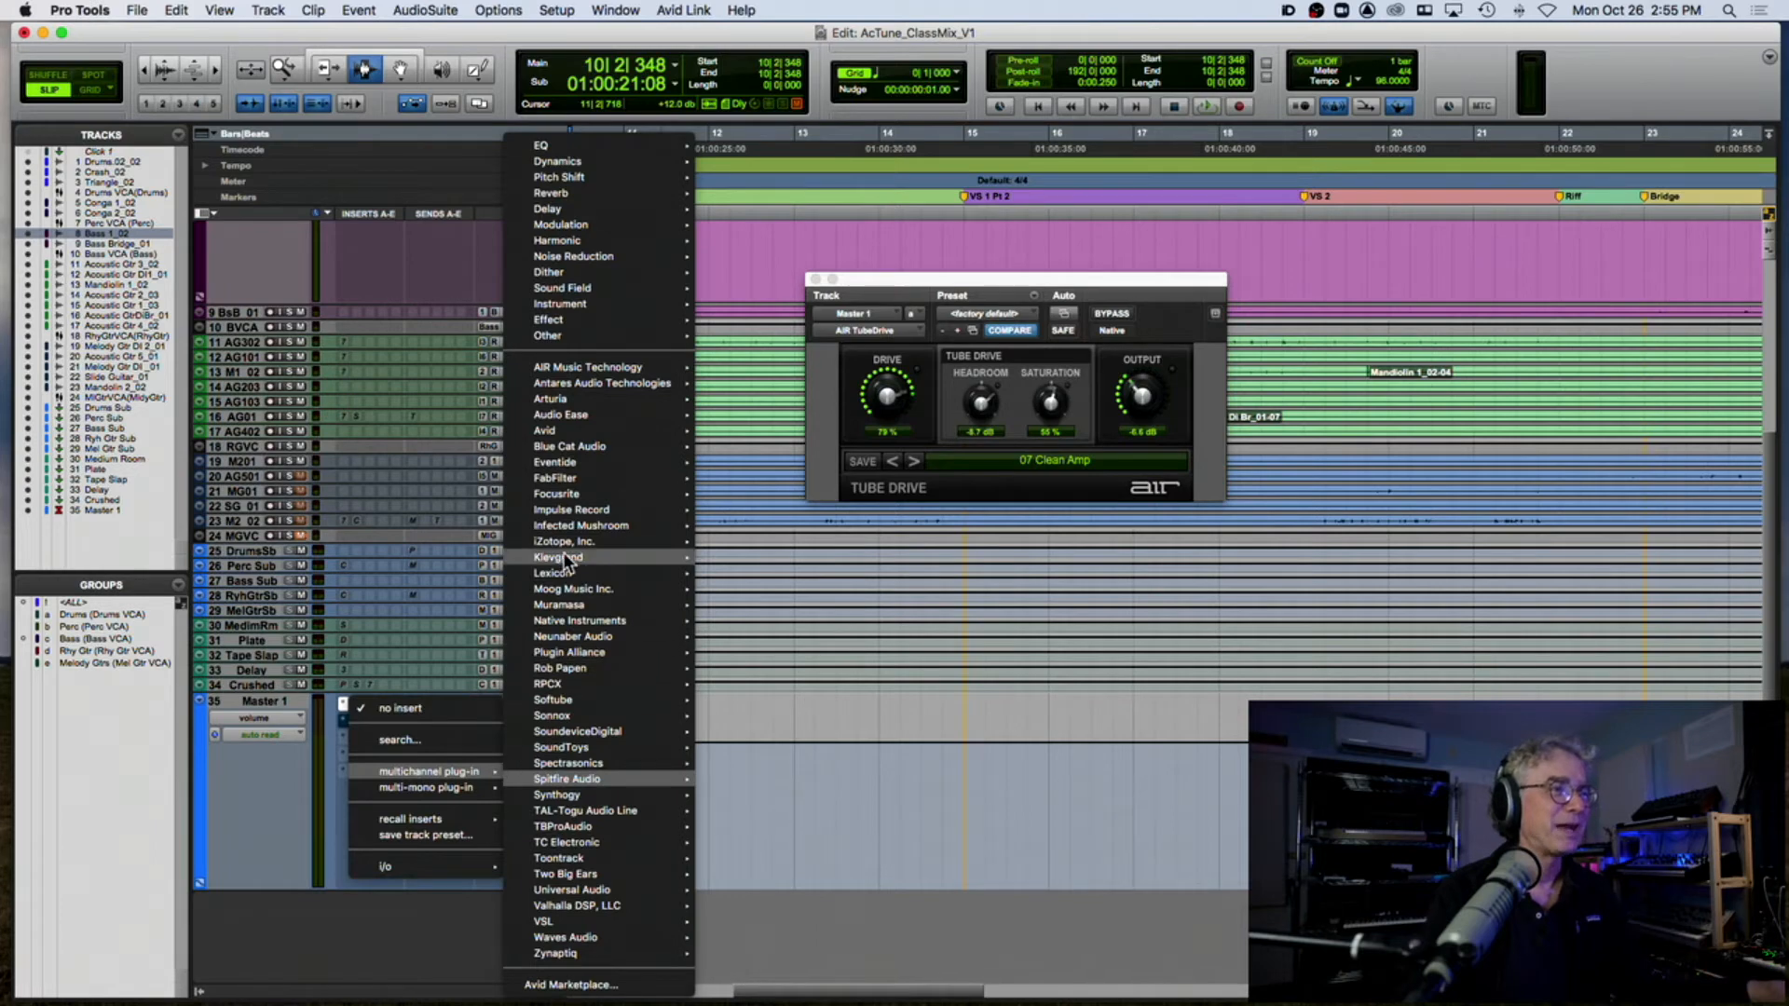
pyautogui.moveTo(648, 444)
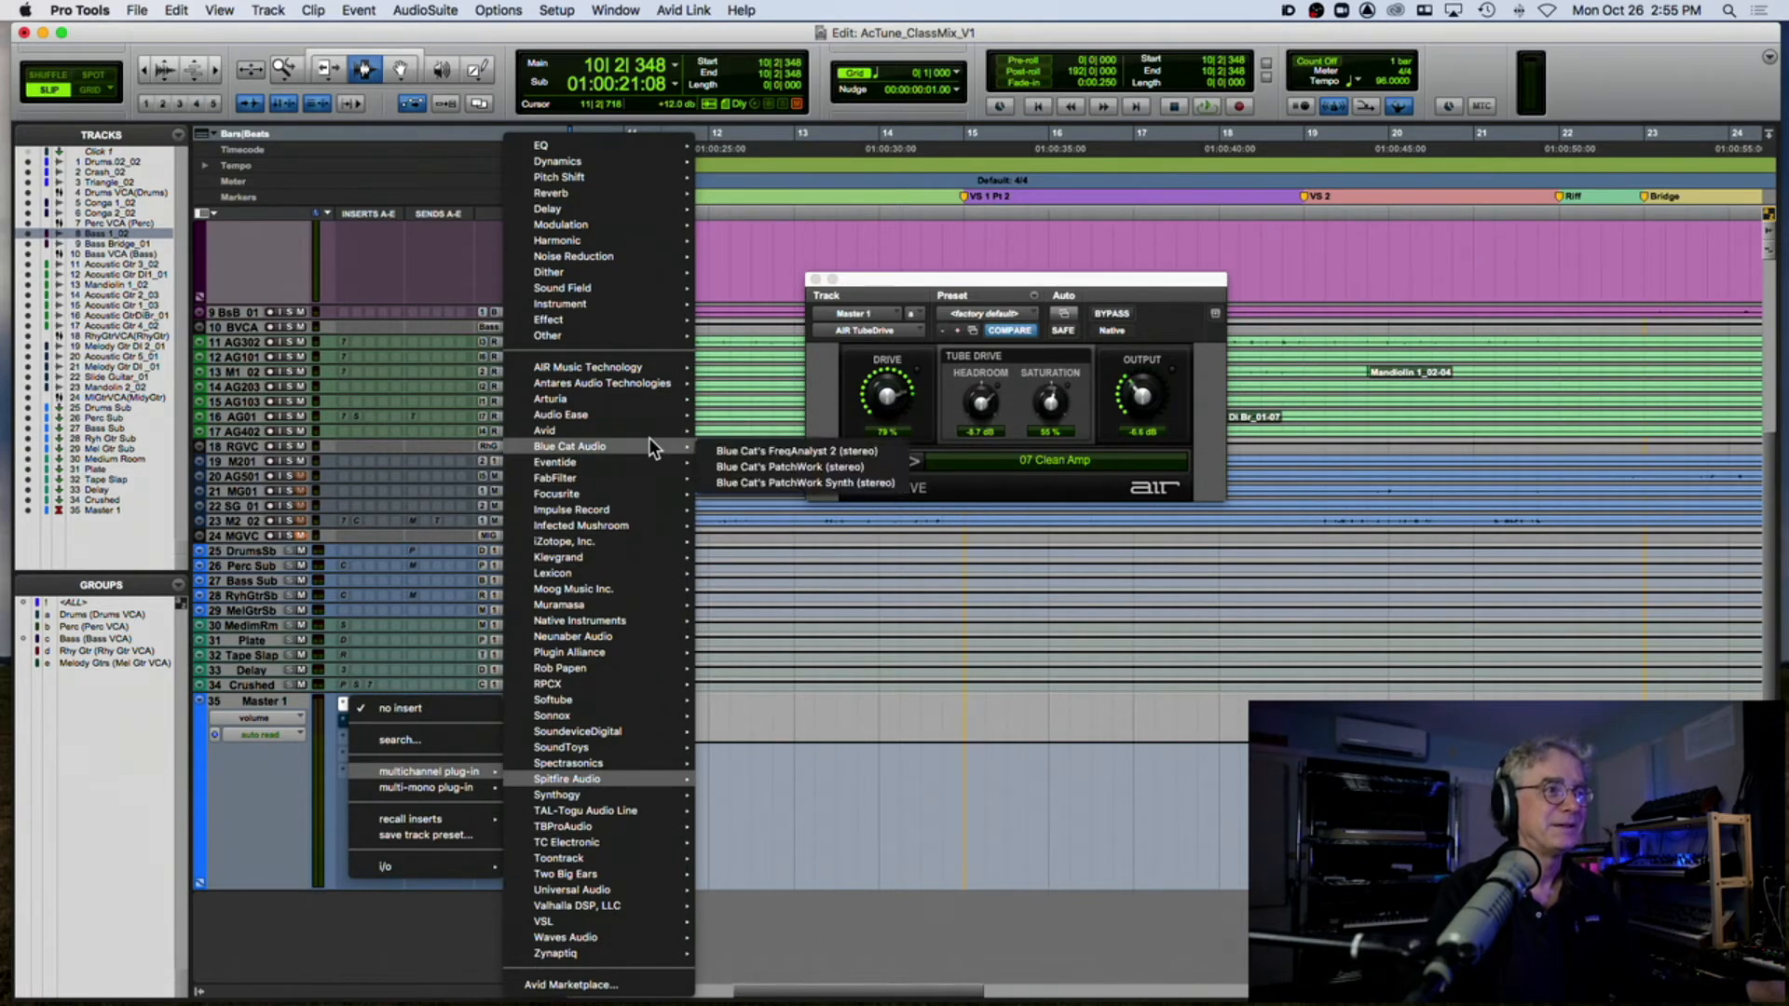
pyautogui.click(779, 447)
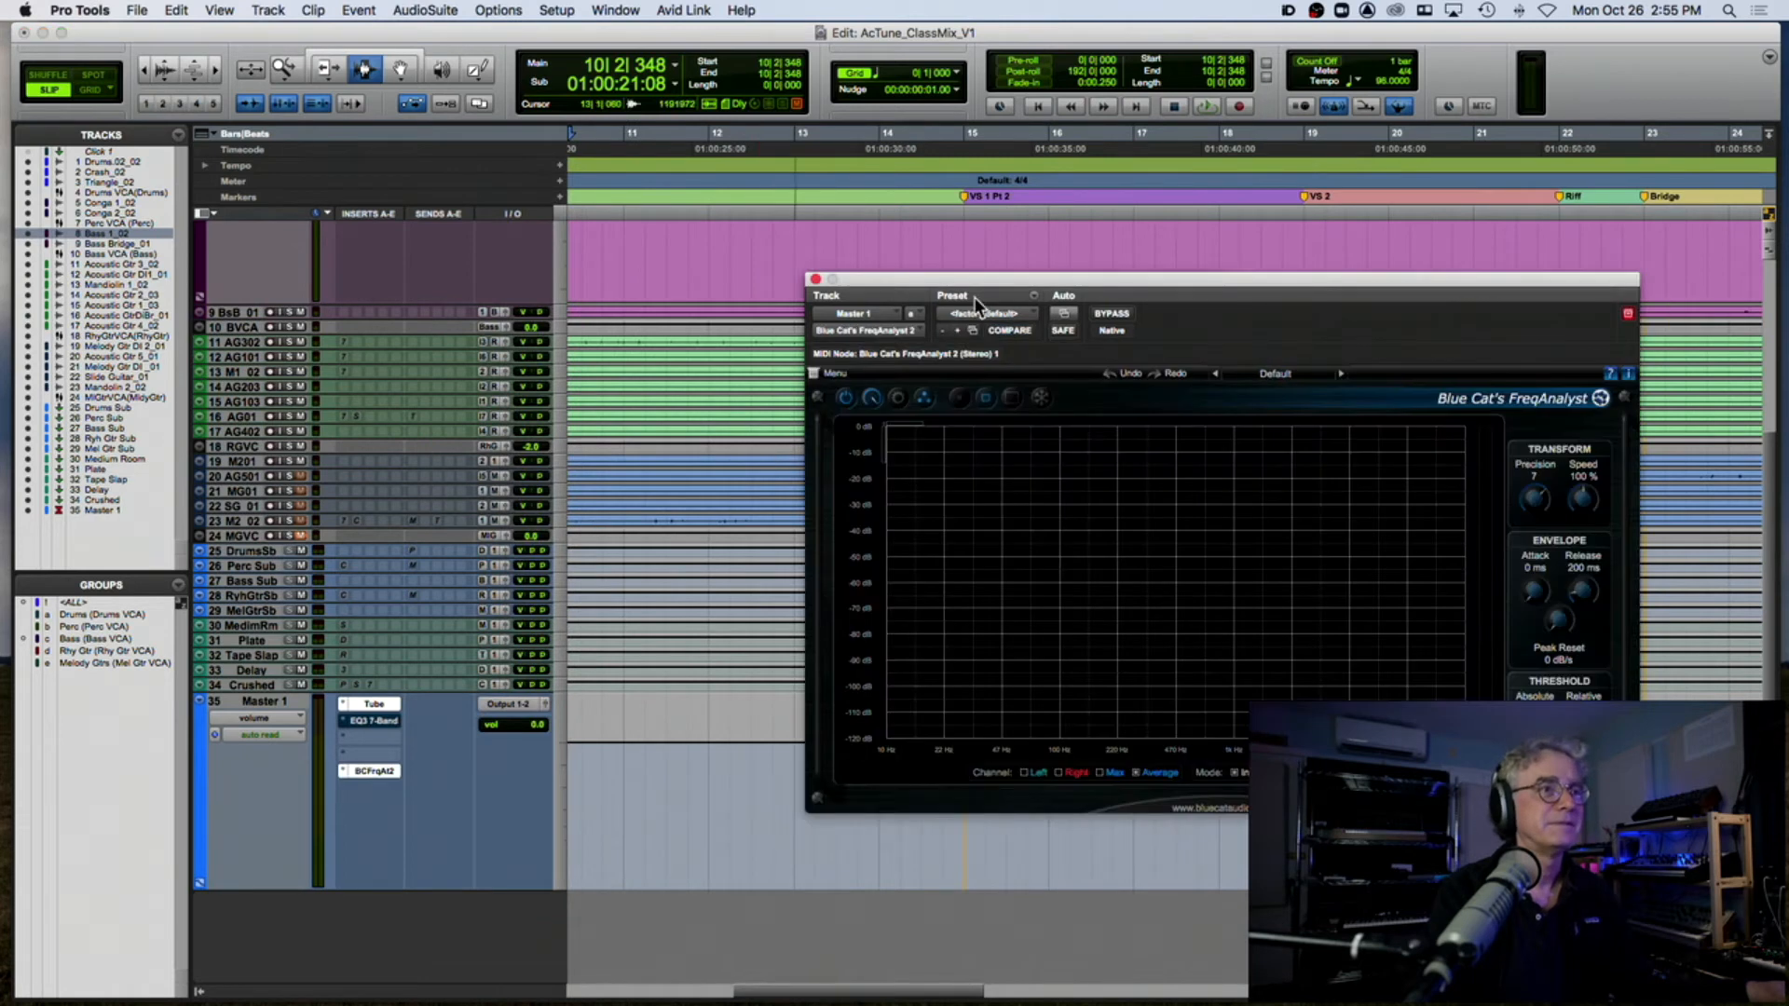
pyautogui.moveTo(977, 277); pyautogui.dragTo(268, 278)
pyautogui.moveTo(947, 276); pyautogui.dragTo(1343, 261)
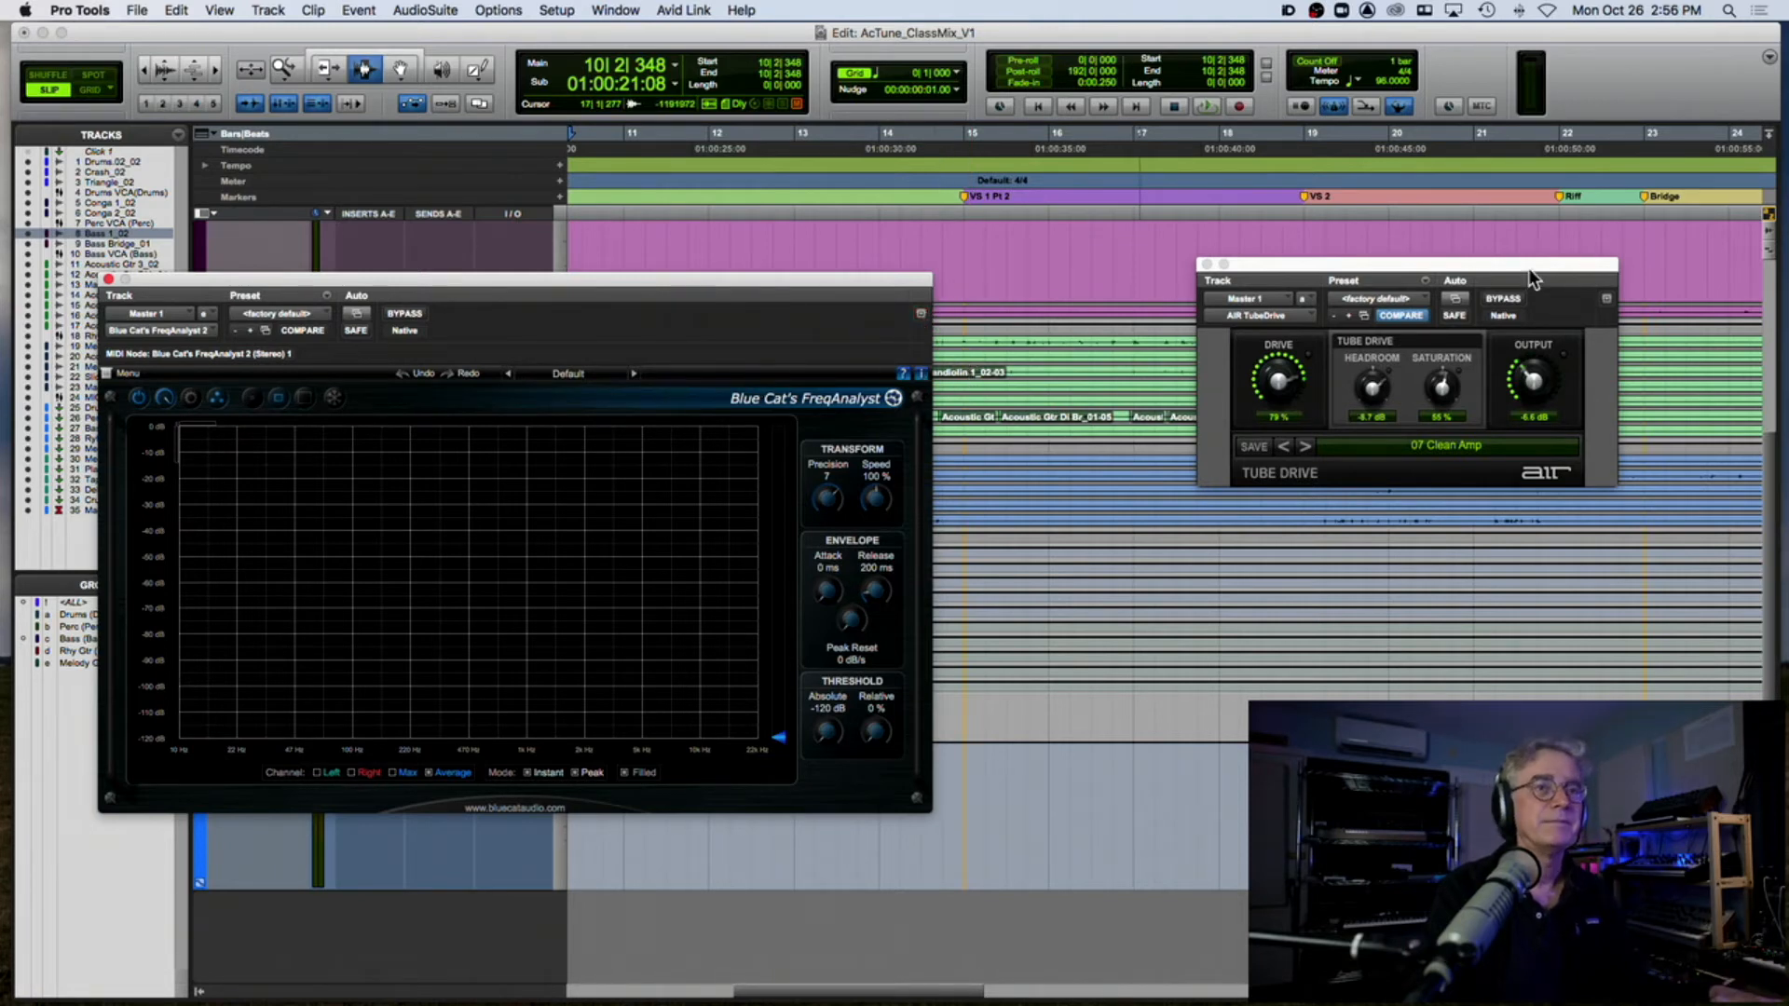
# Step: Compare the mix spectrum with the TubeDrive bypassed and active, lowering its output to match levels, and close the analyzer window
pyautogui.click(1502, 299)
pyautogui.press('space')
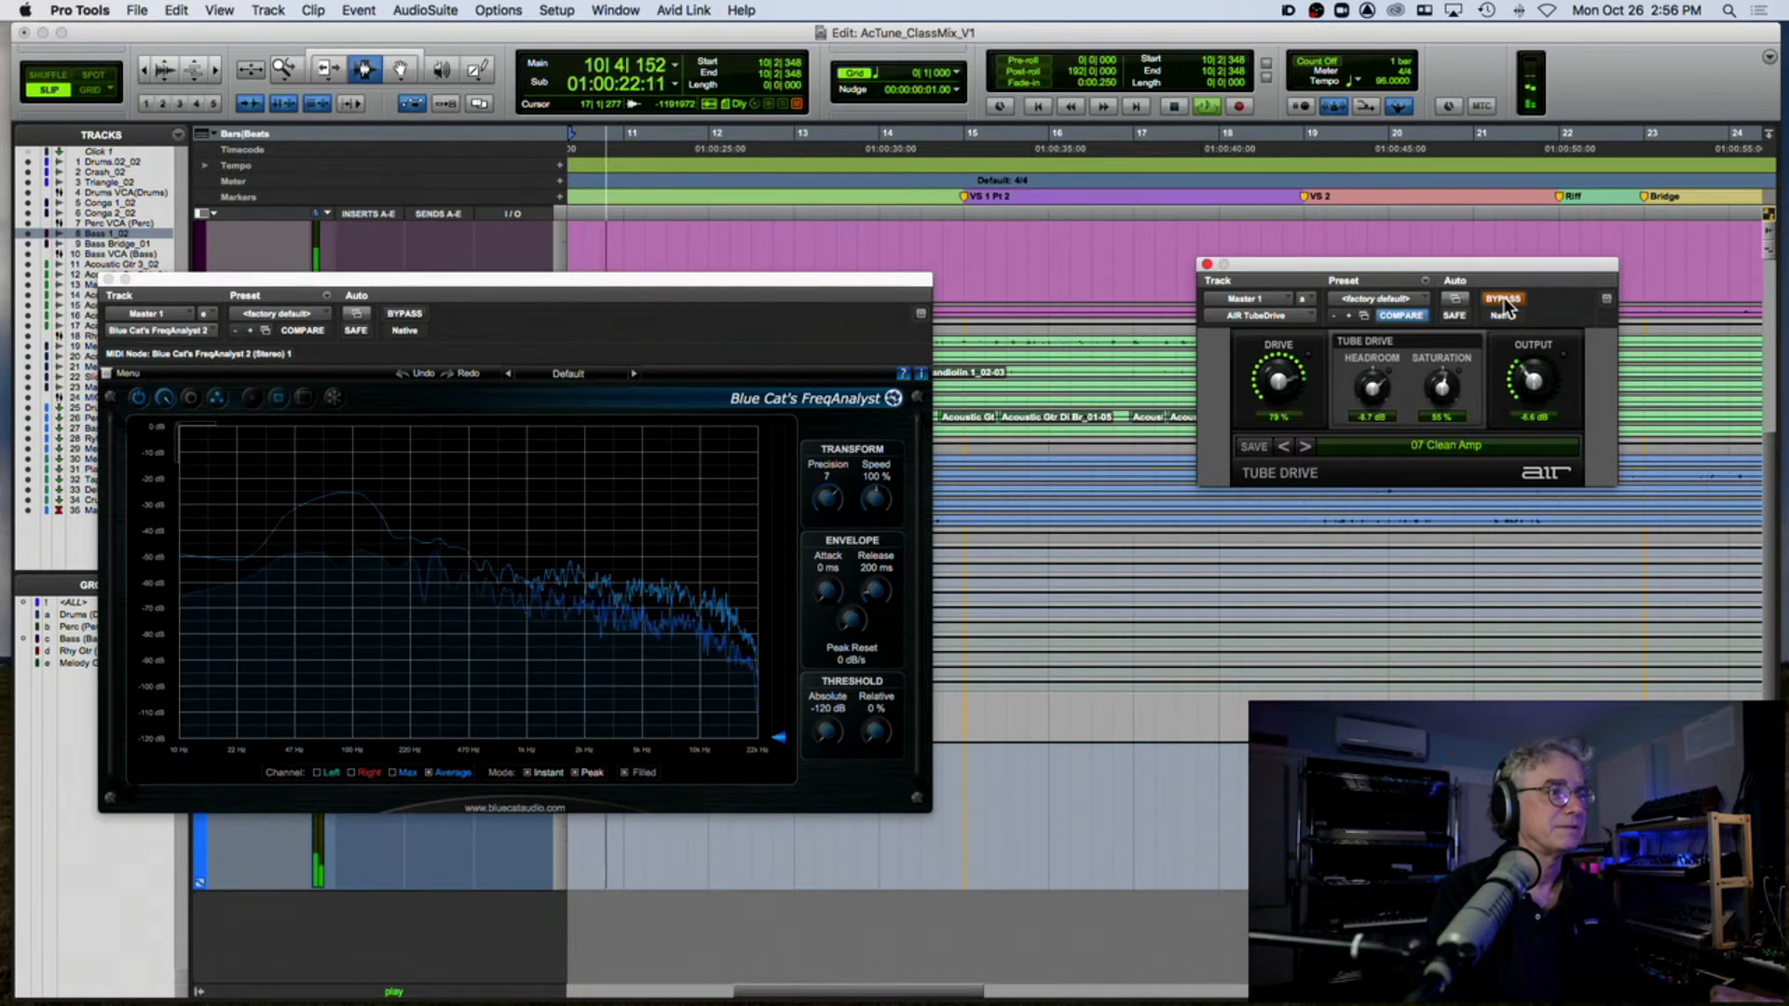
pyautogui.click(1502, 299)
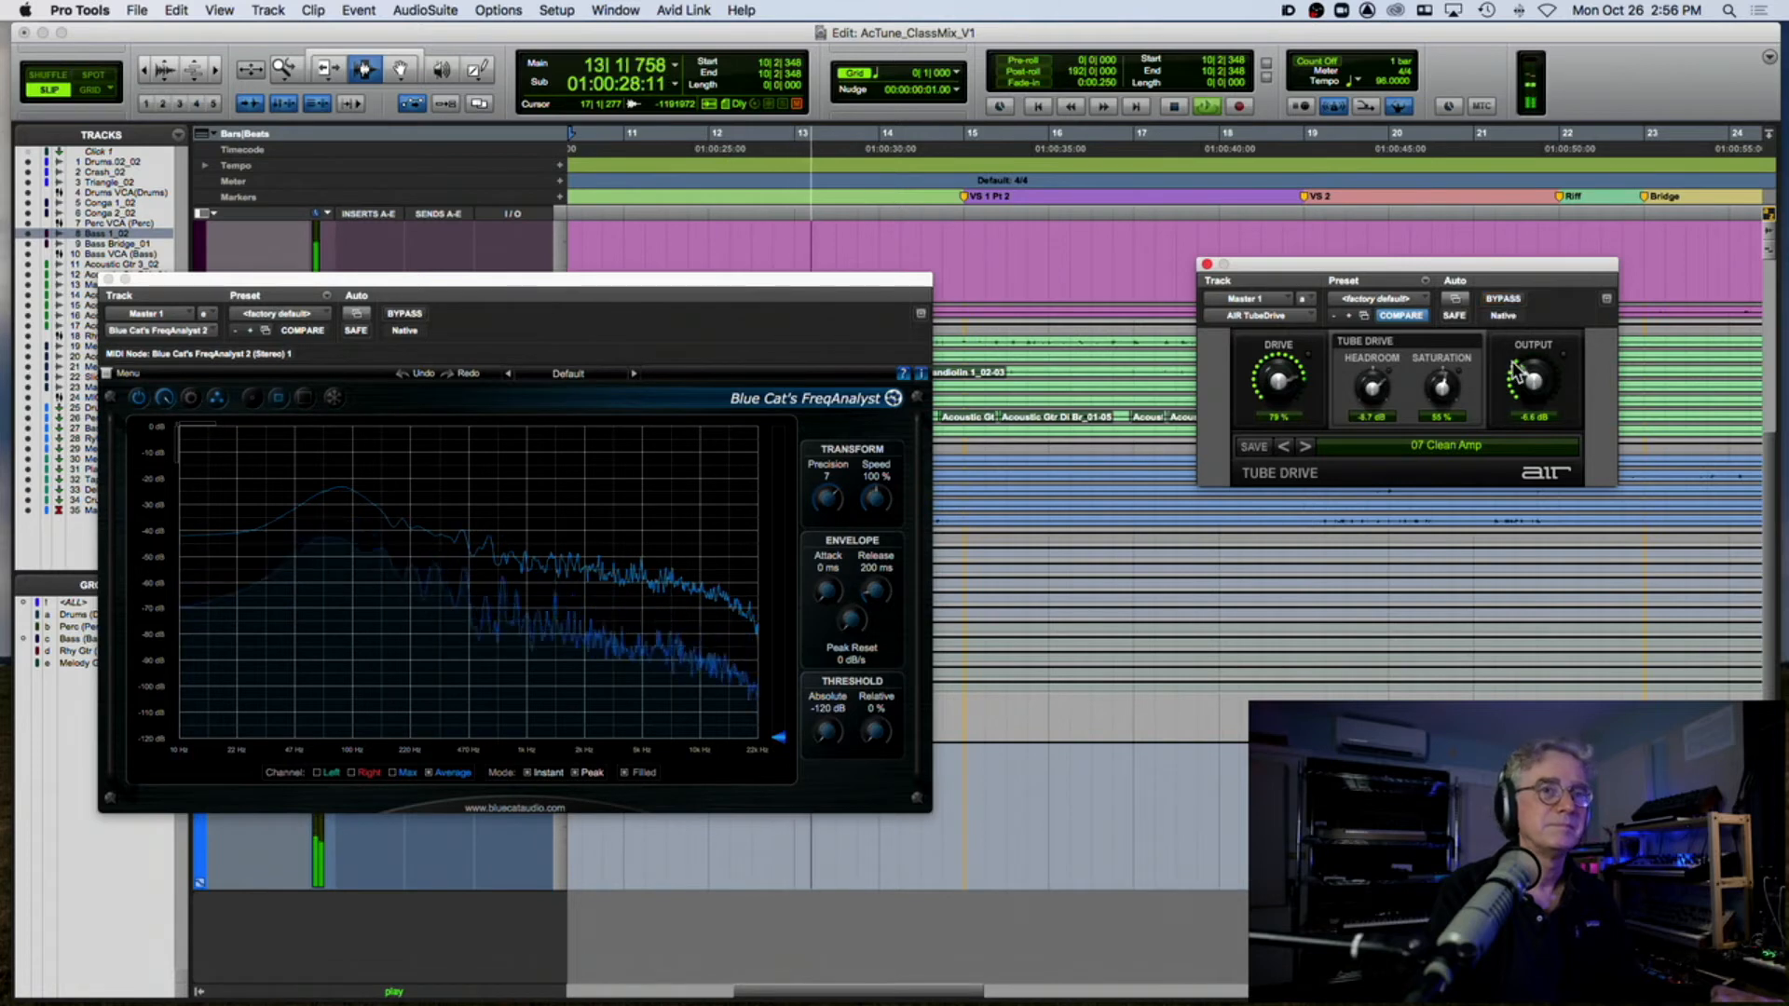
pyautogui.click(1503, 299)
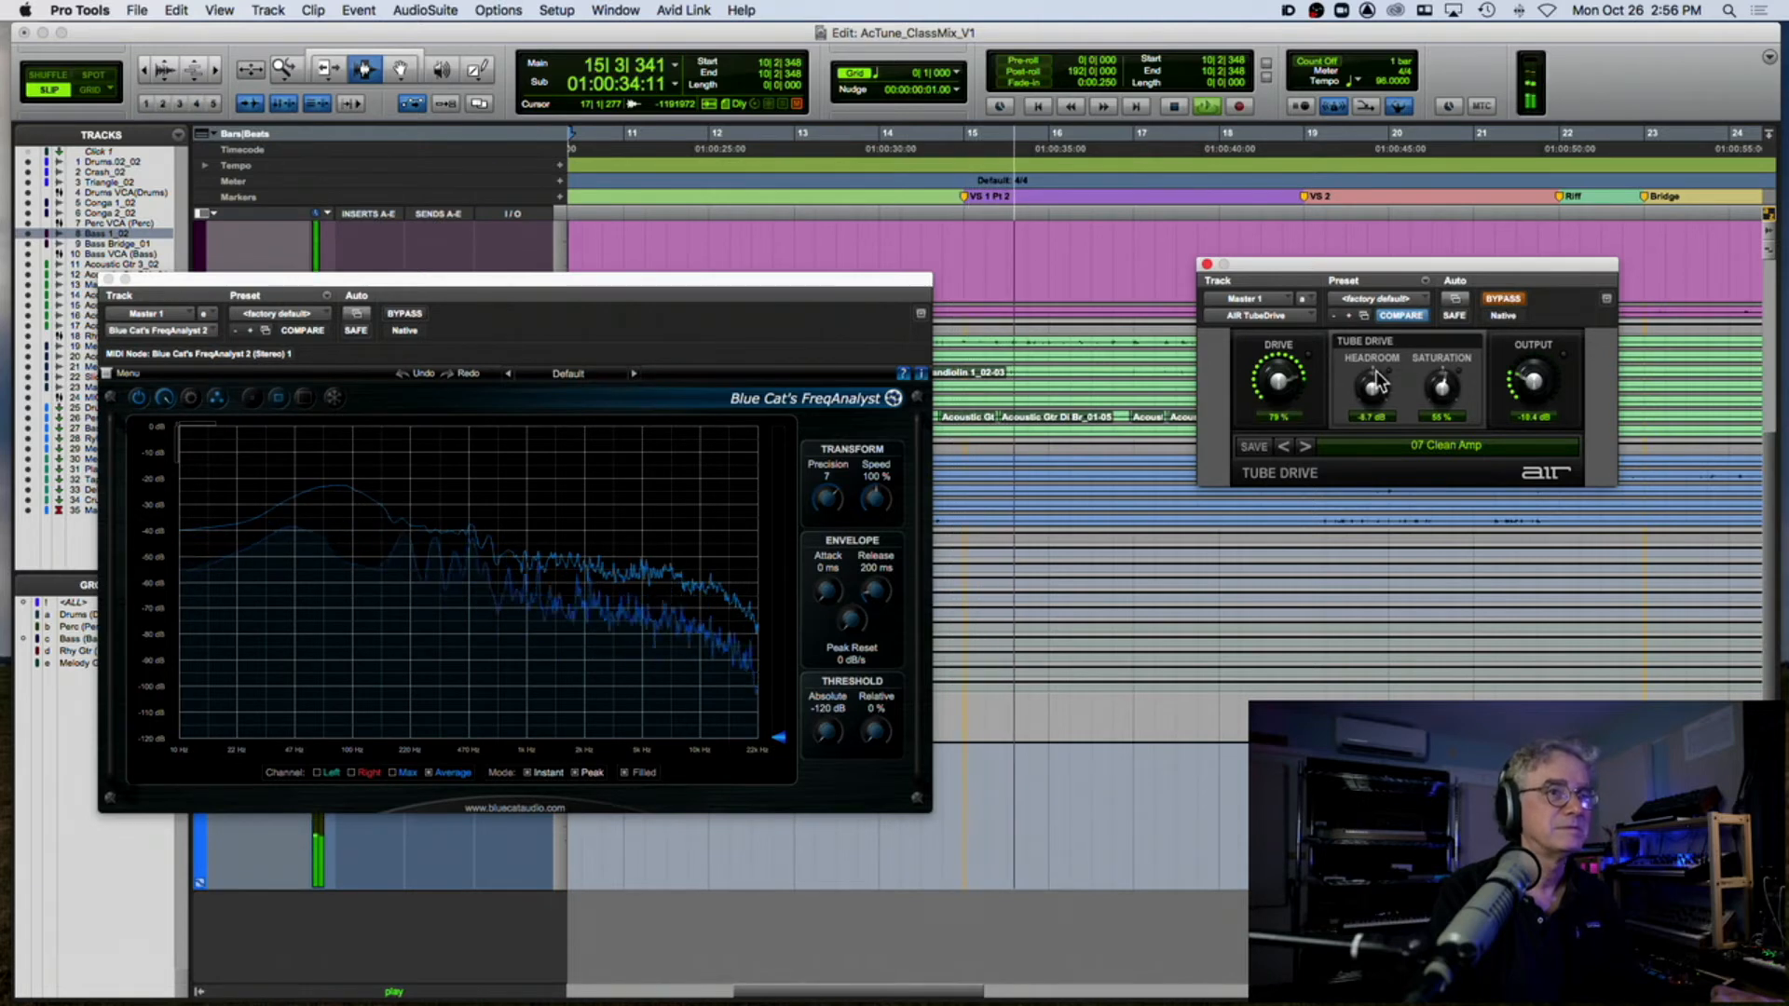
pyautogui.click(1503, 300)
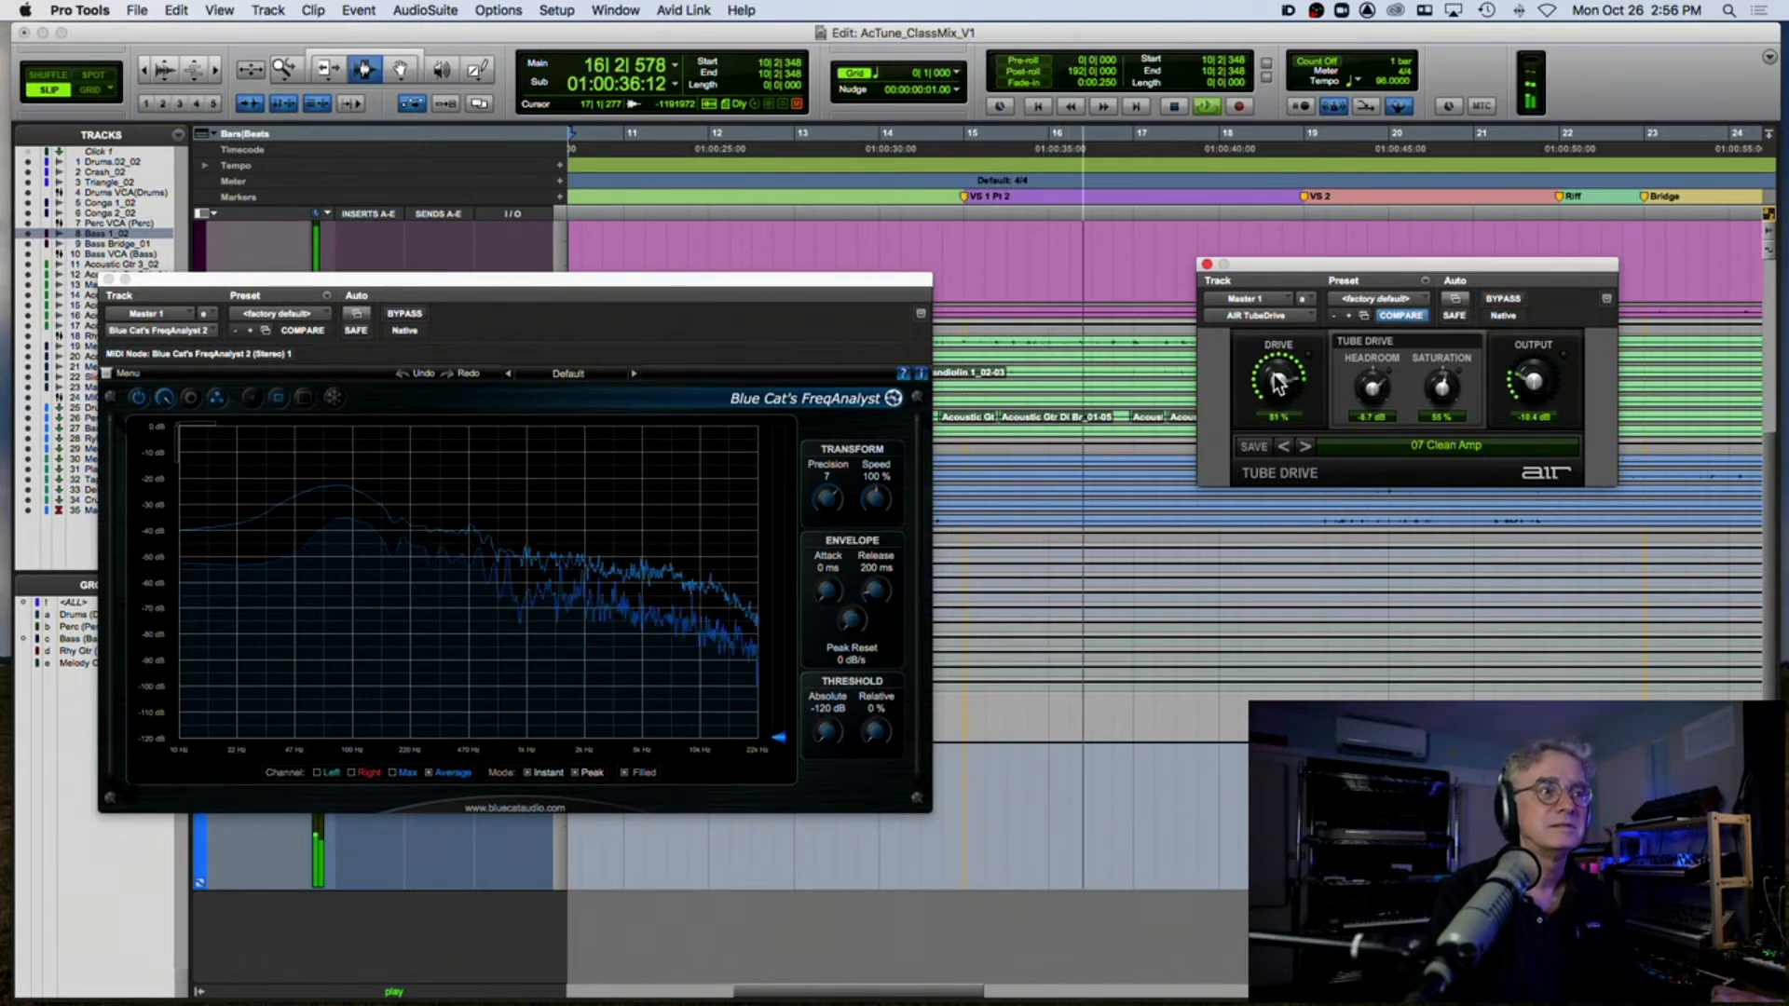
pyautogui.moveTo(1274, 378); pyautogui.dragTo(1273, 374)
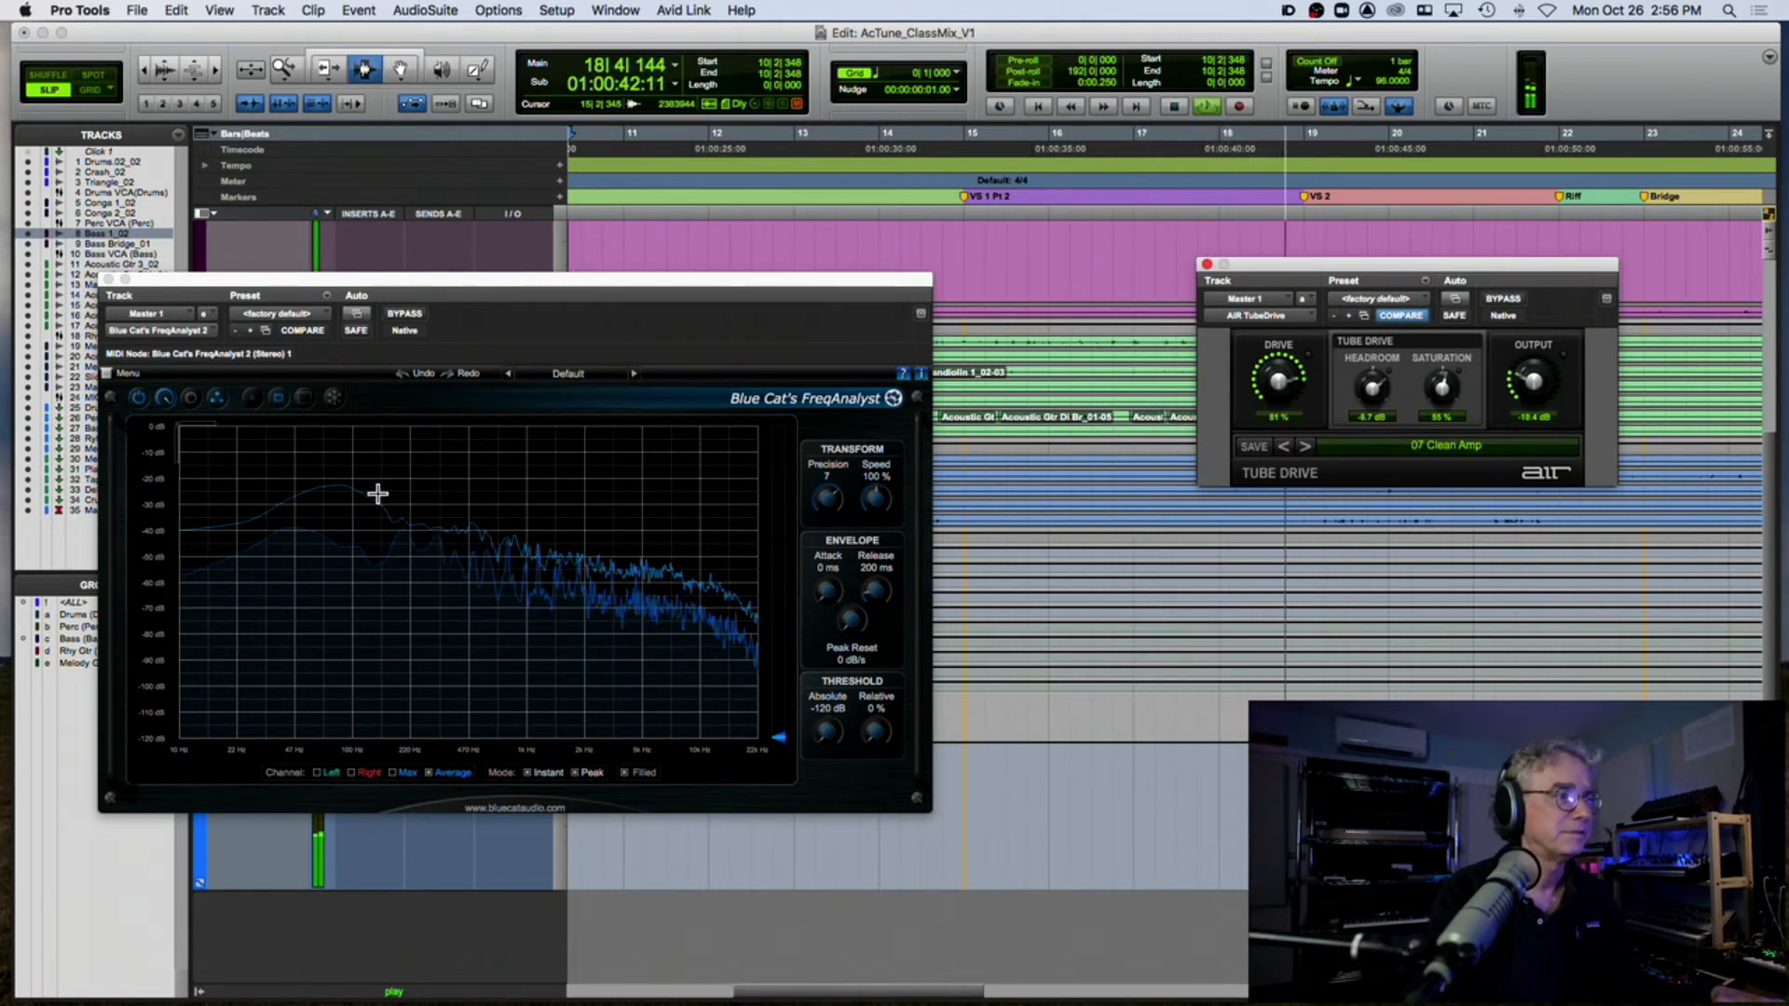
pyautogui.click(108, 280)
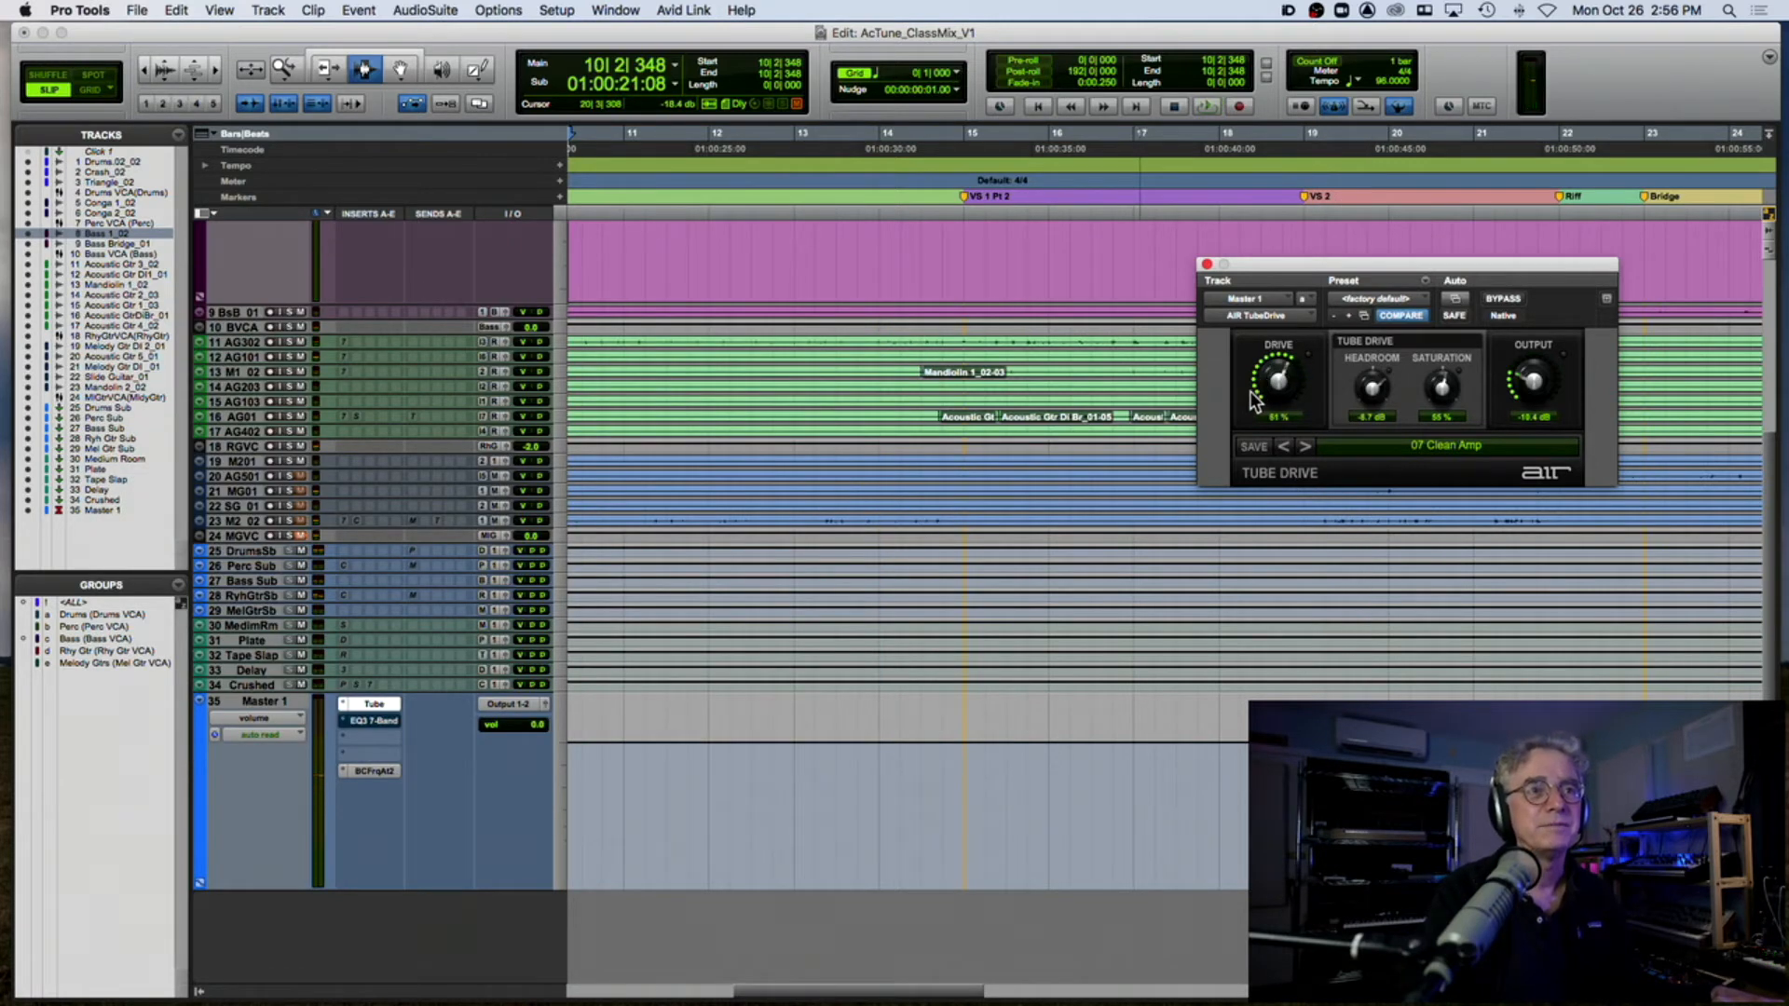
# Step: Play the mix with the TubeDrive at 56% drive and insert the stereo BF-76 compressor in Master 1's third insert slot
pyautogui.press('space')
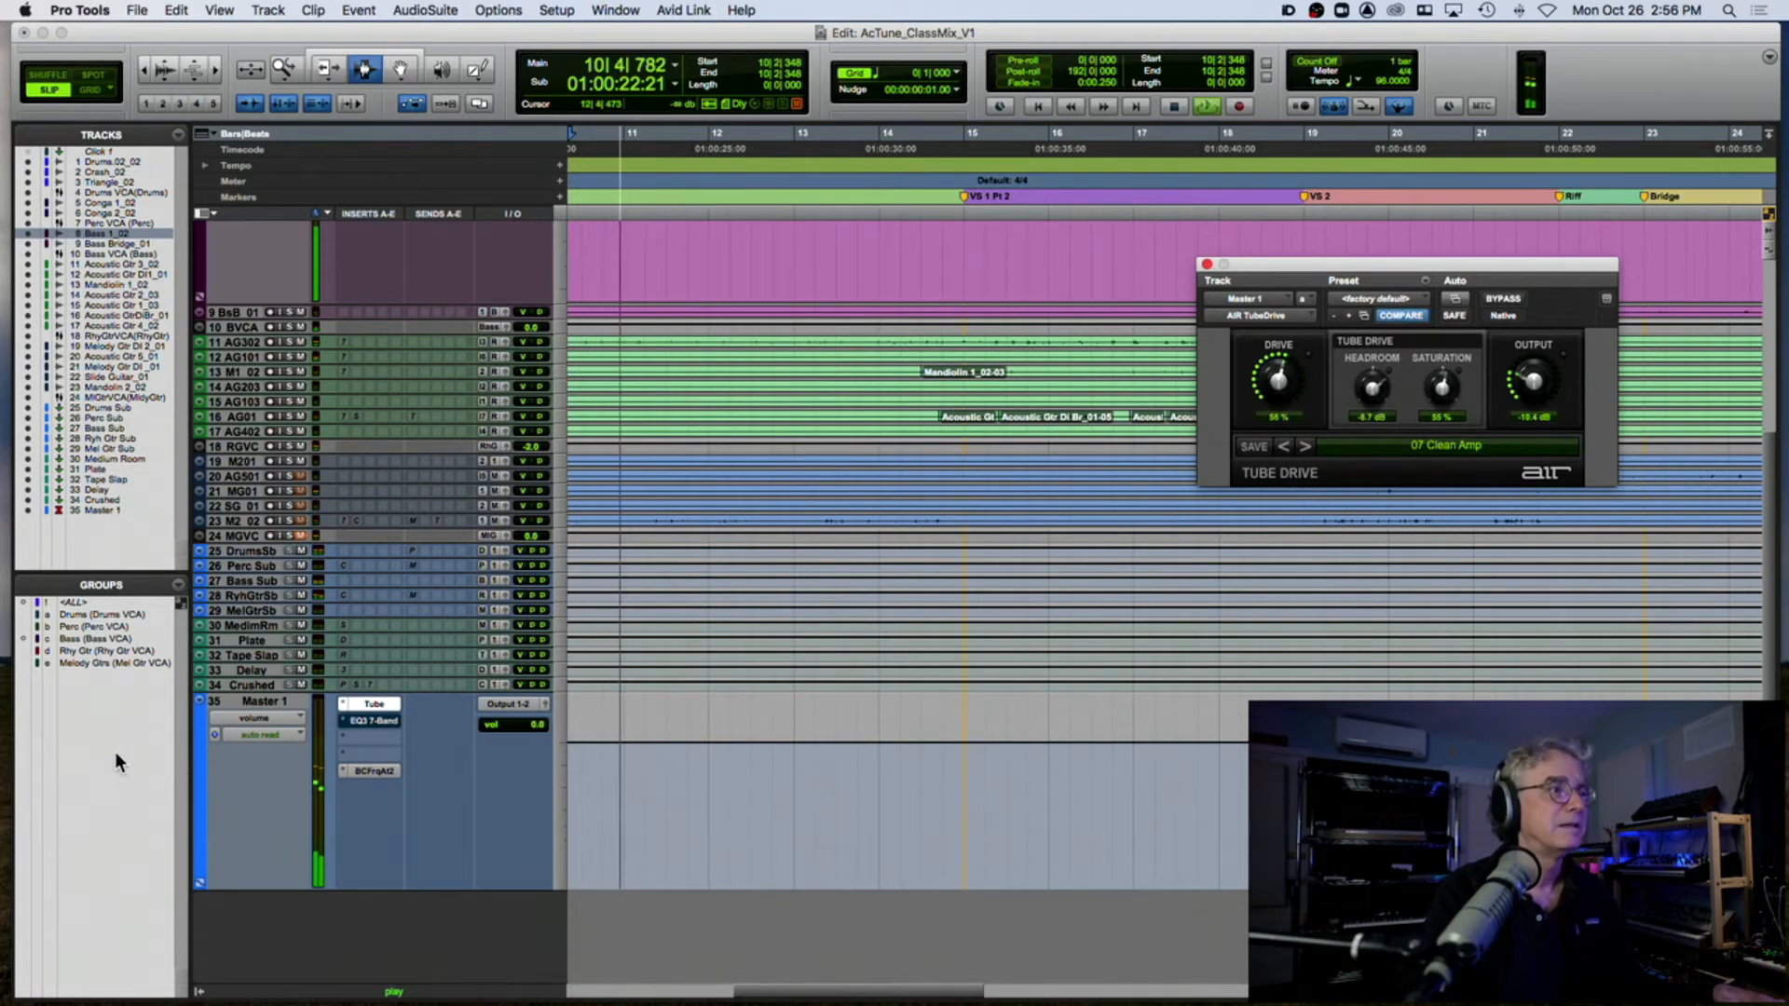
pyautogui.click(369, 737)
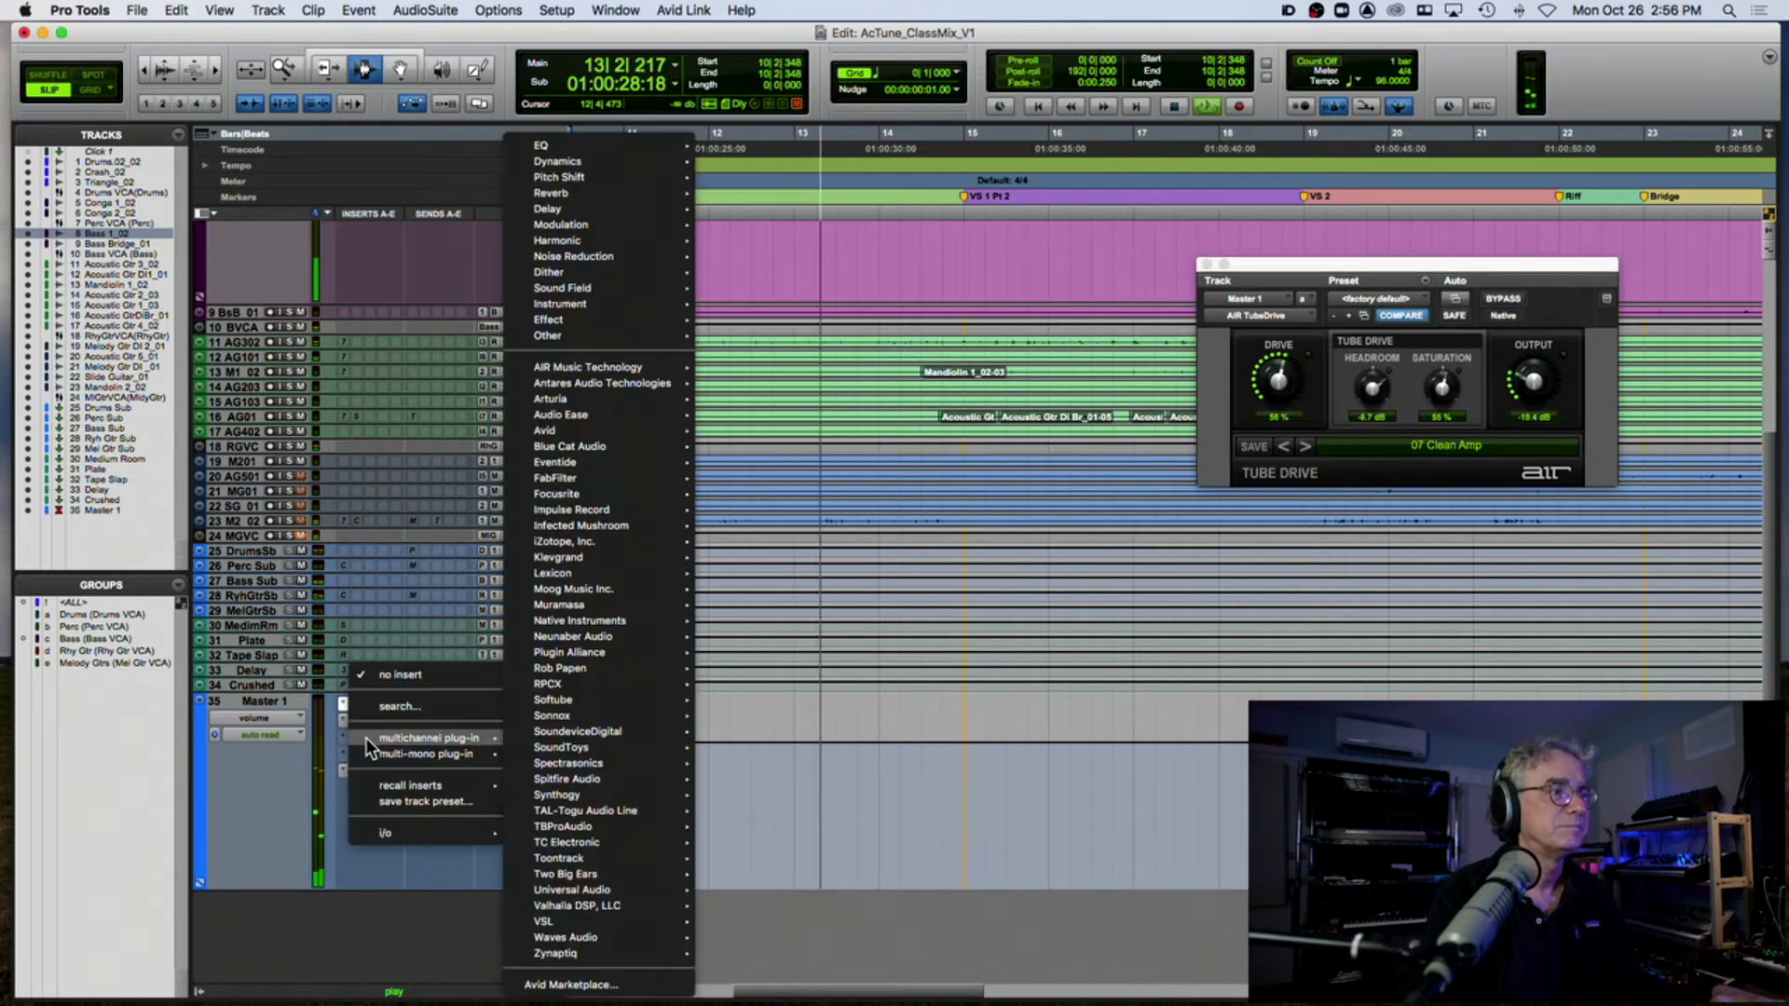
pyautogui.moveTo(611, 175)
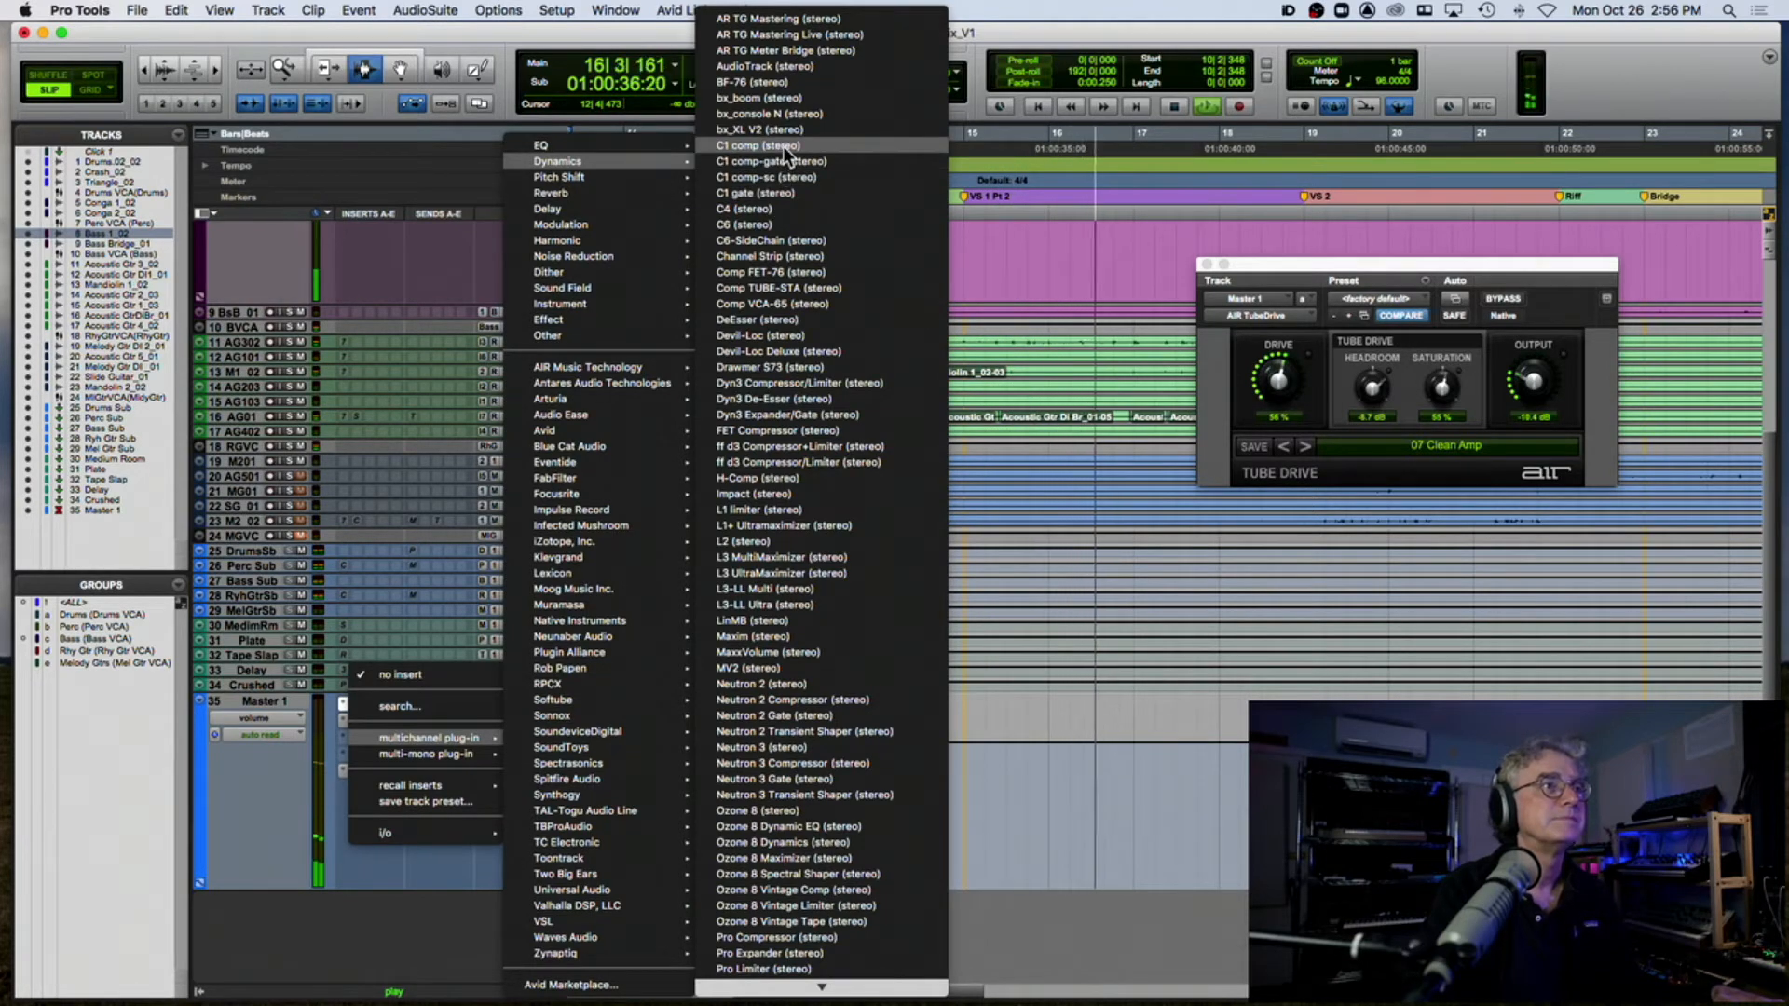
pyautogui.click(788, 81)
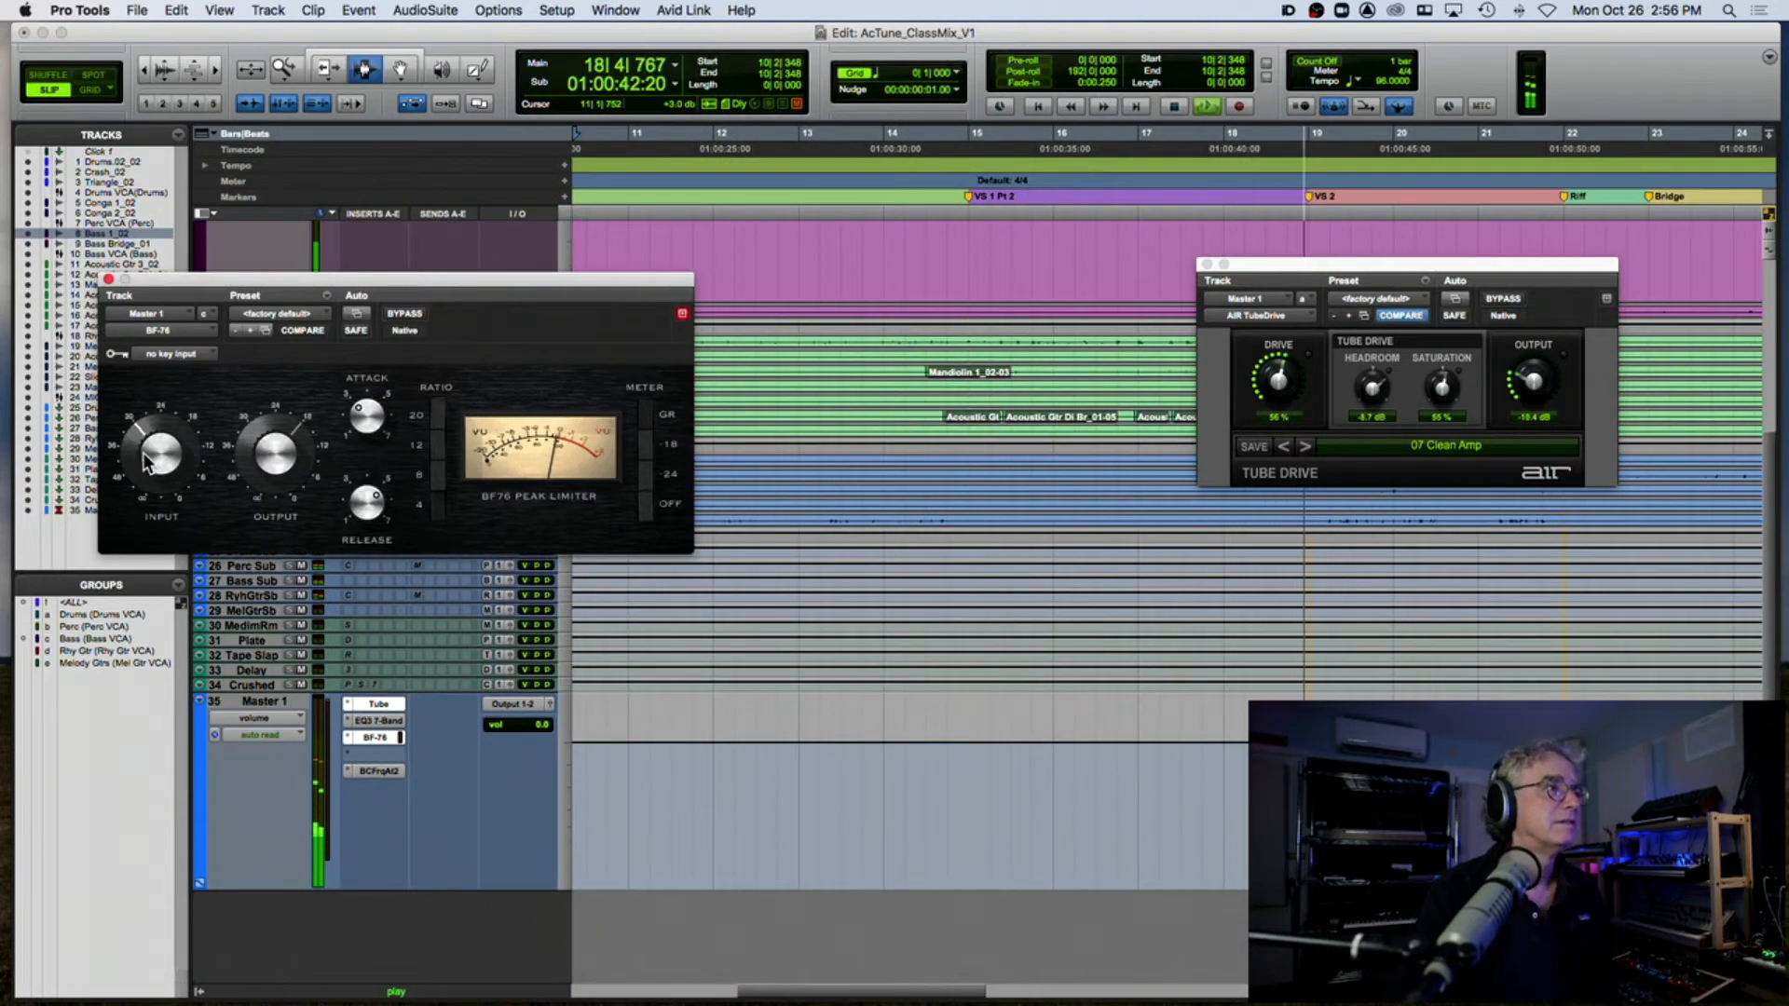
# Step: Adjust the BF-76's input, release and attack during playback, compare it bypassed and active, and close its window
pyautogui.moveTo(146, 459); pyautogui.dragTo(151, 442)
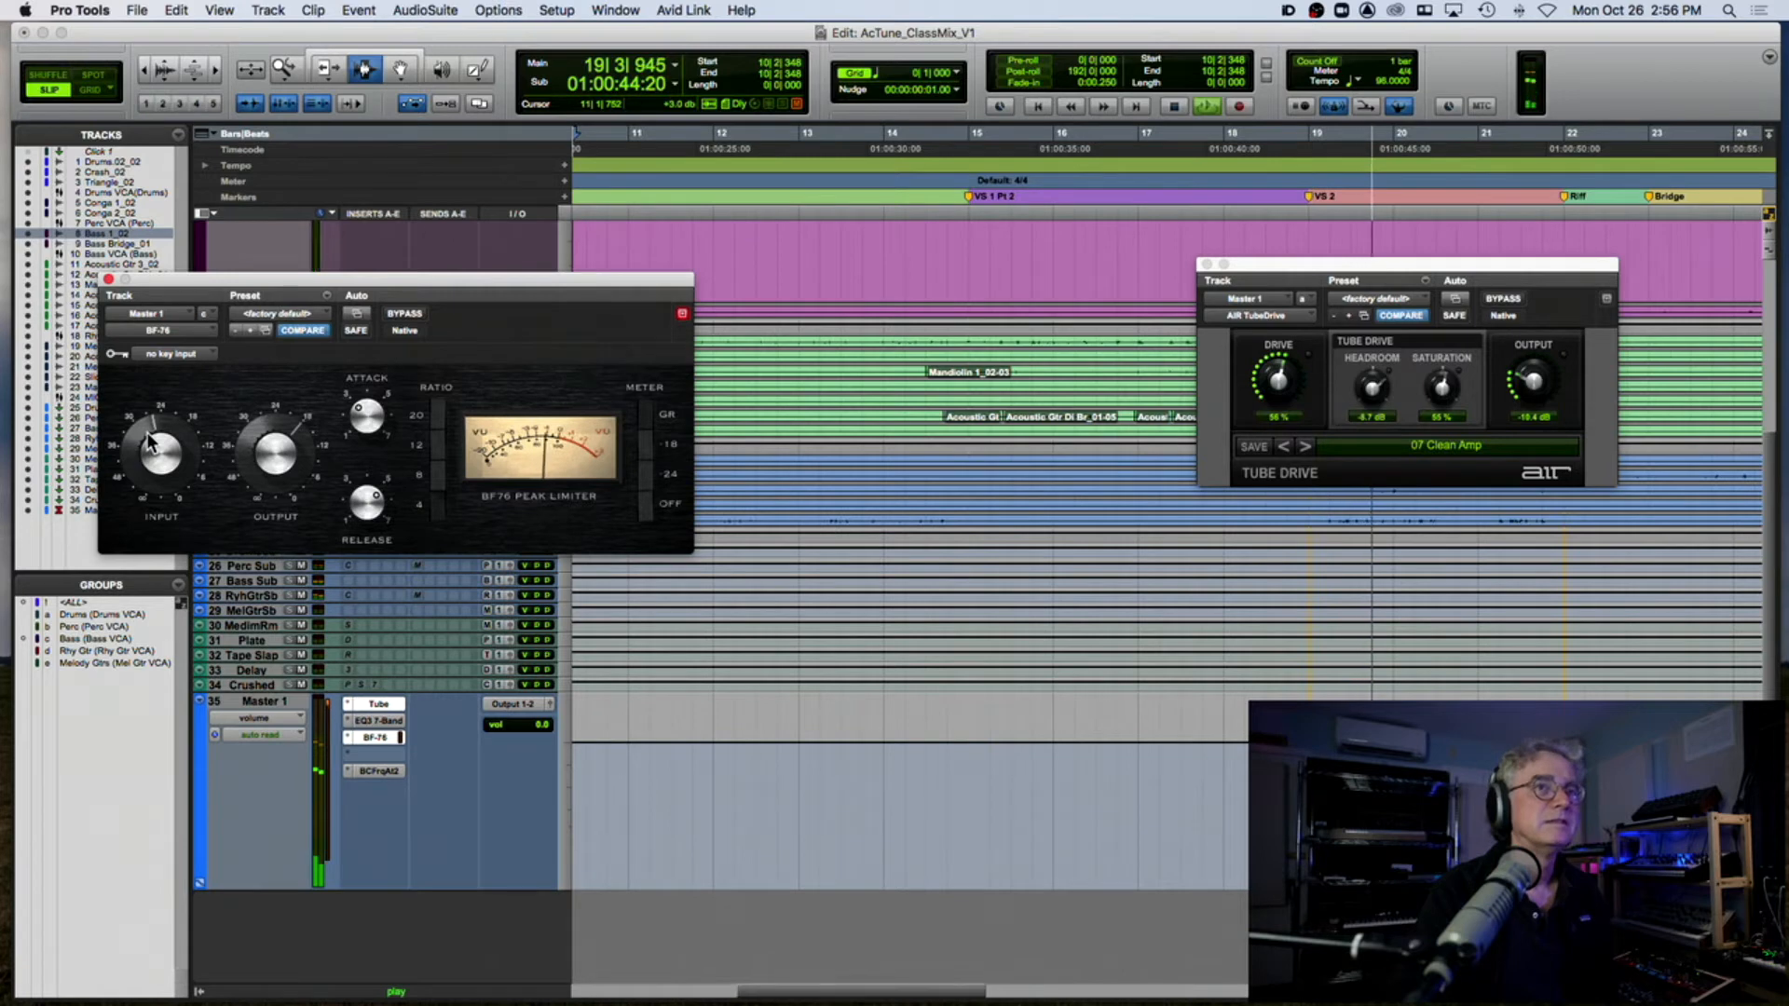
pyautogui.moveTo(360, 505); pyautogui.dragTo(370, 468)
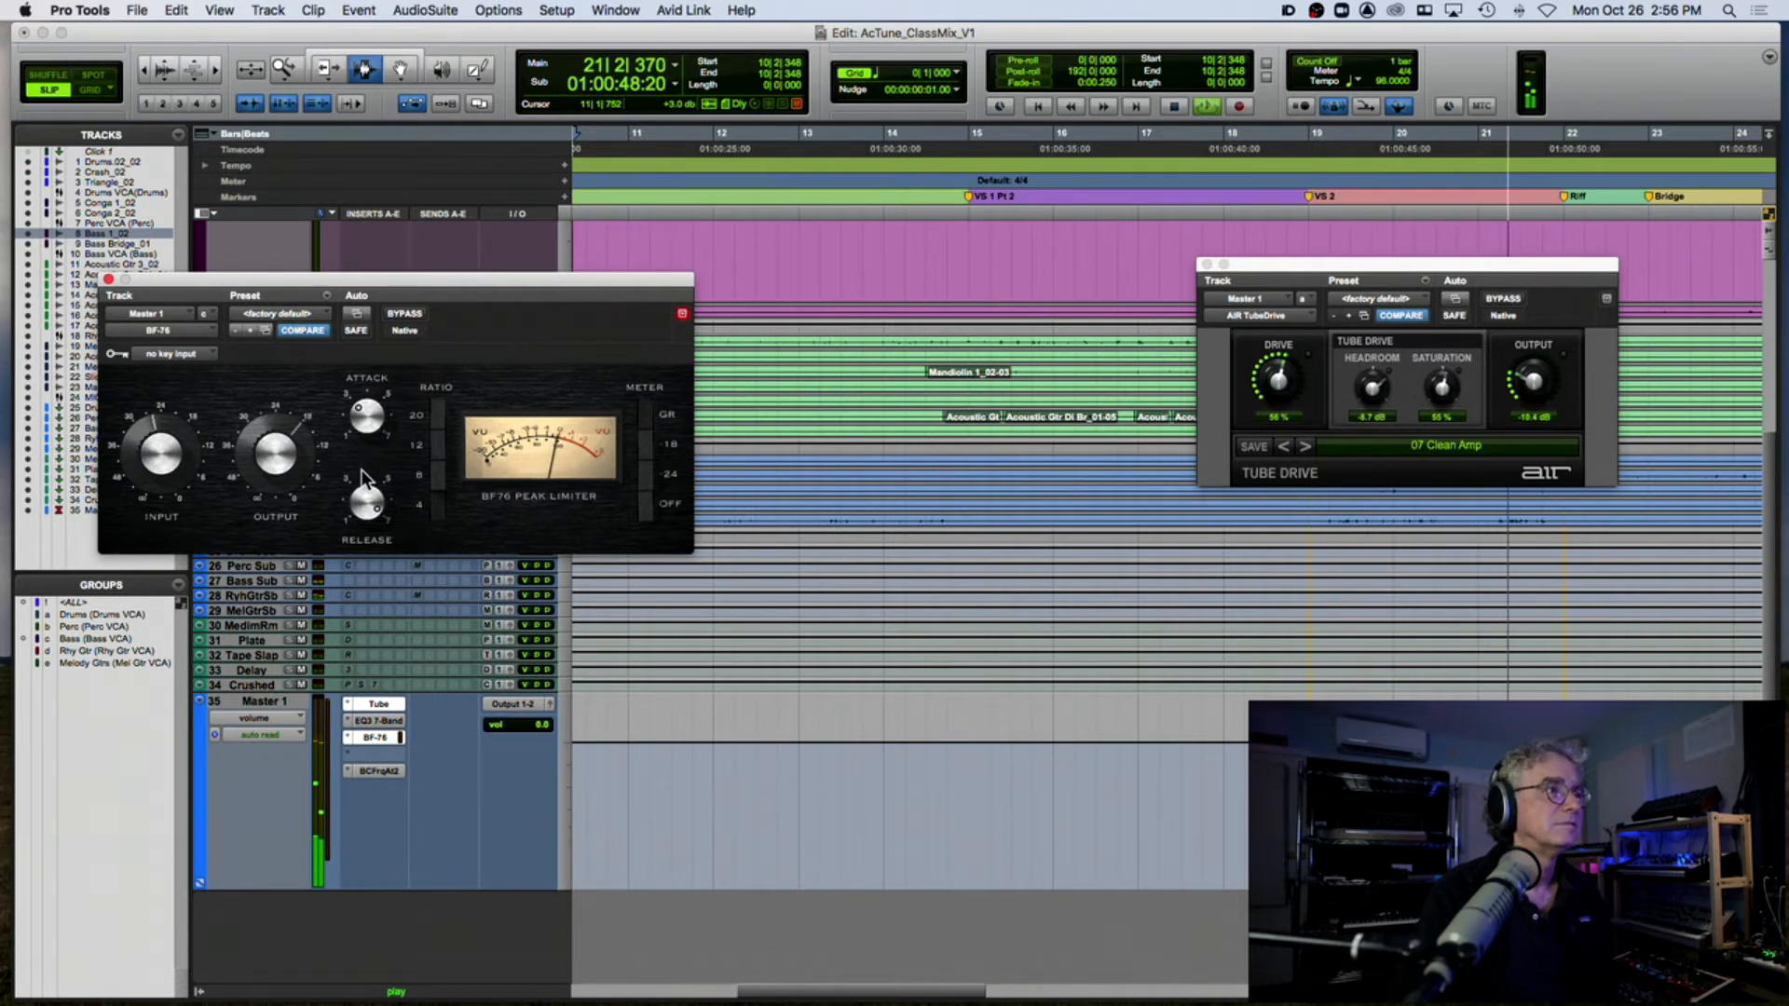
pyautogui.moveTo(349, 417); pyautogui.dragTo(358, 394)
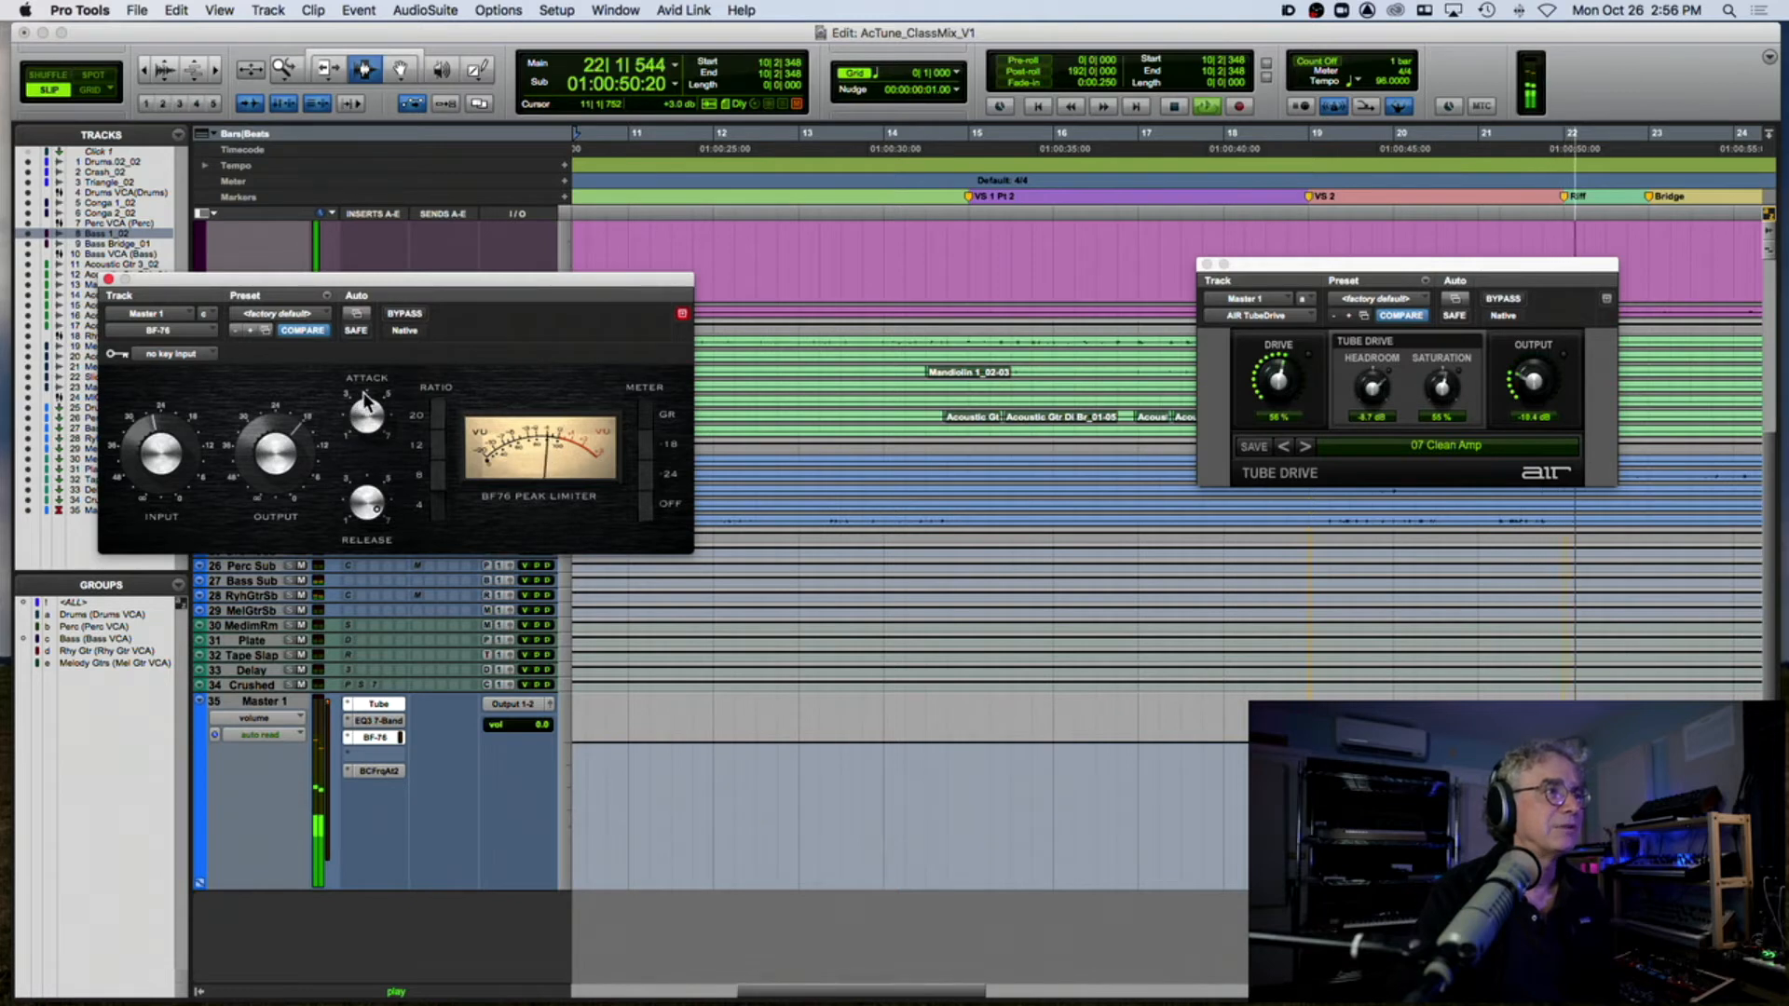
pyautogui.click(404, 314)
pyautogui.click(404, 314)
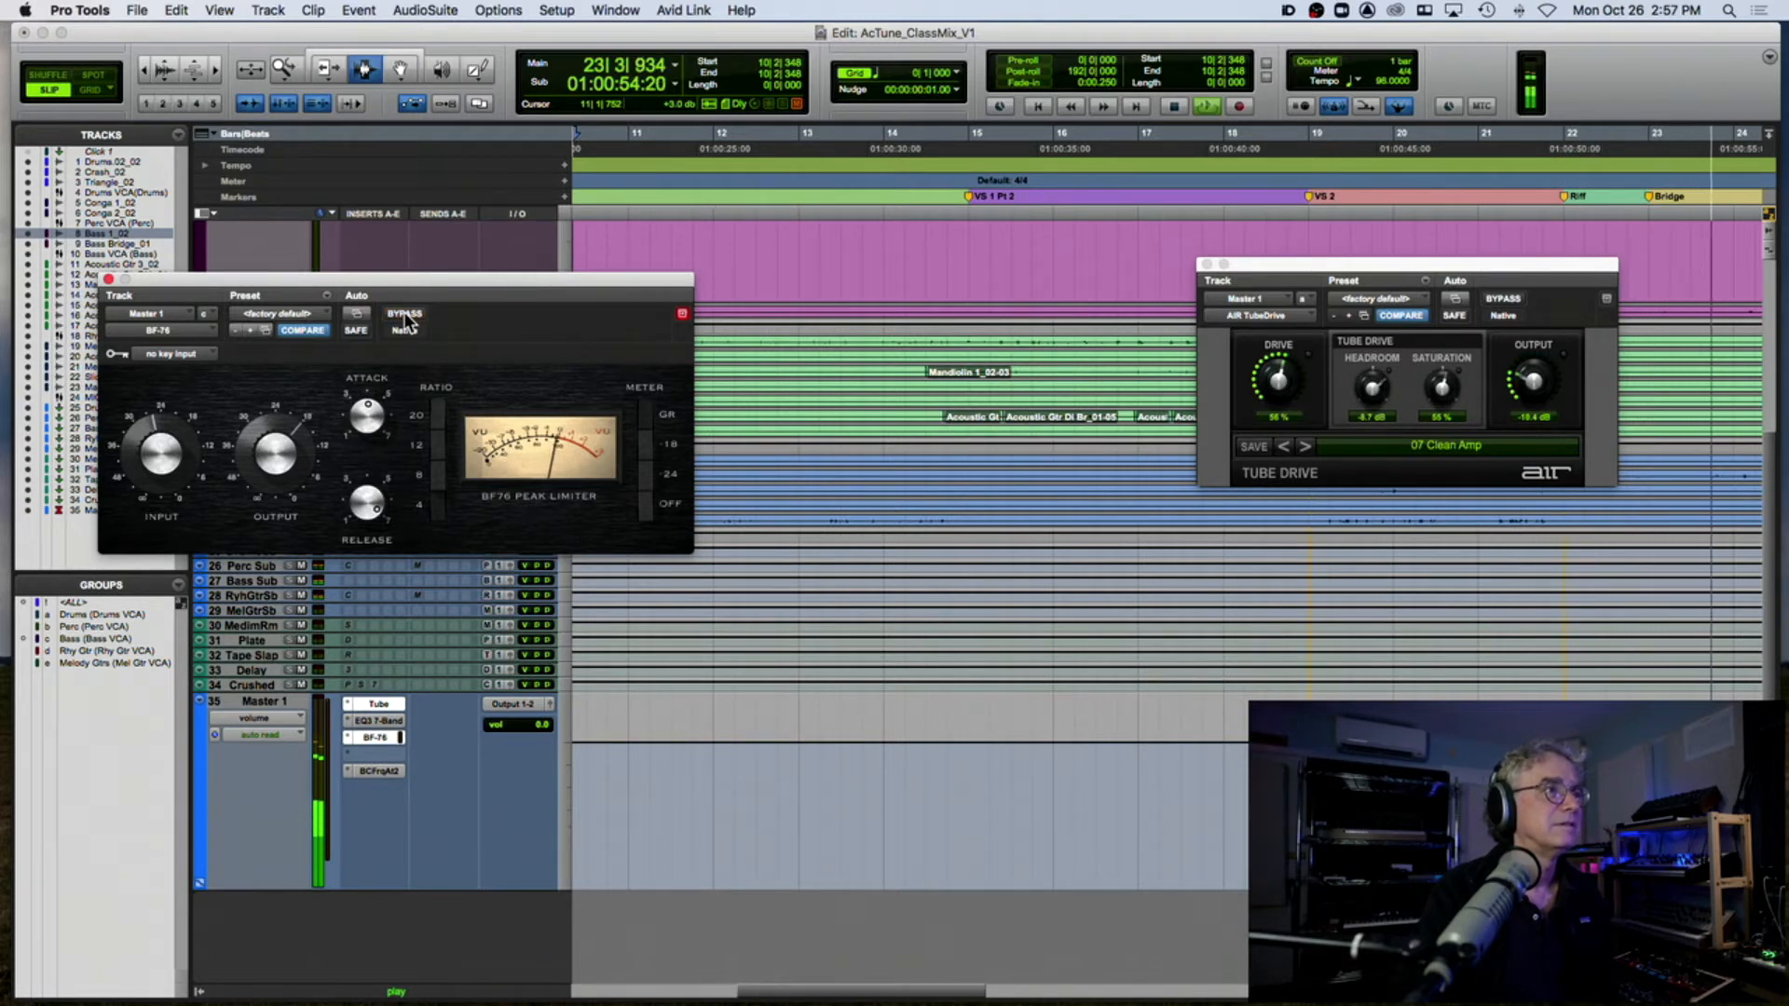
pyautogui.click(109, 278)
pyautogui.press('space')
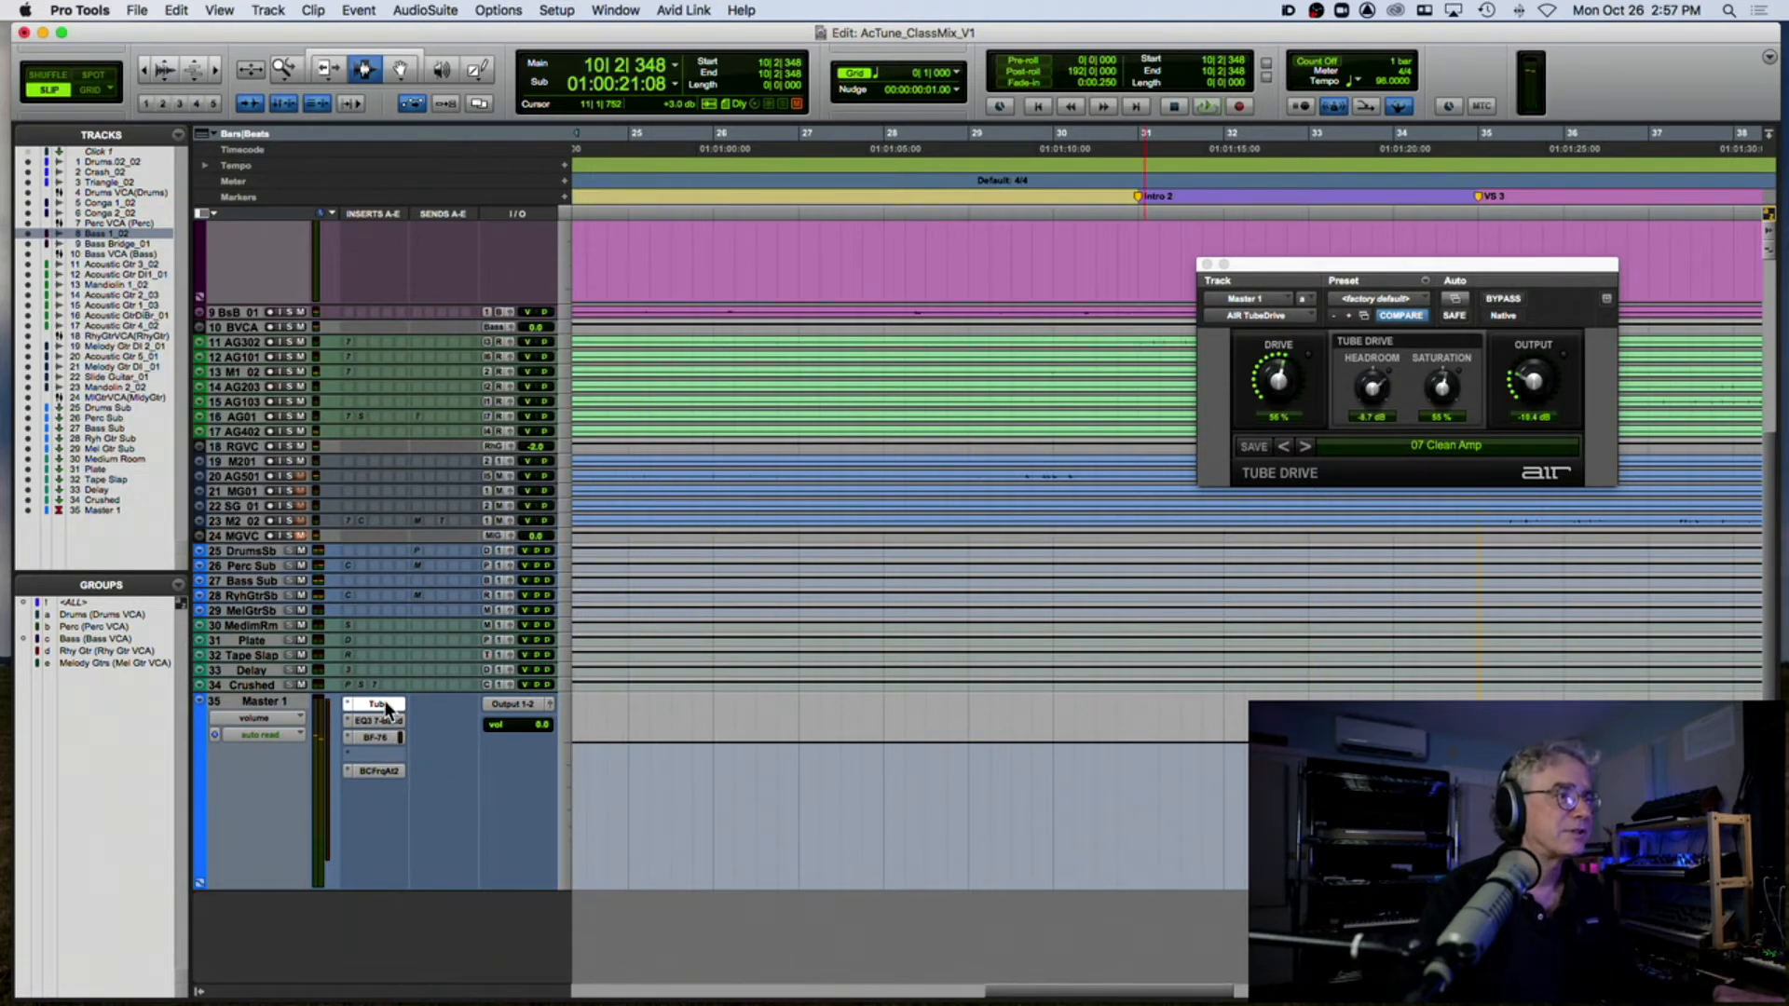
# Step: Reopen the Master 1 BF-76 and adjust its output to balance the compressed level
pyautogui.click(373, 735)
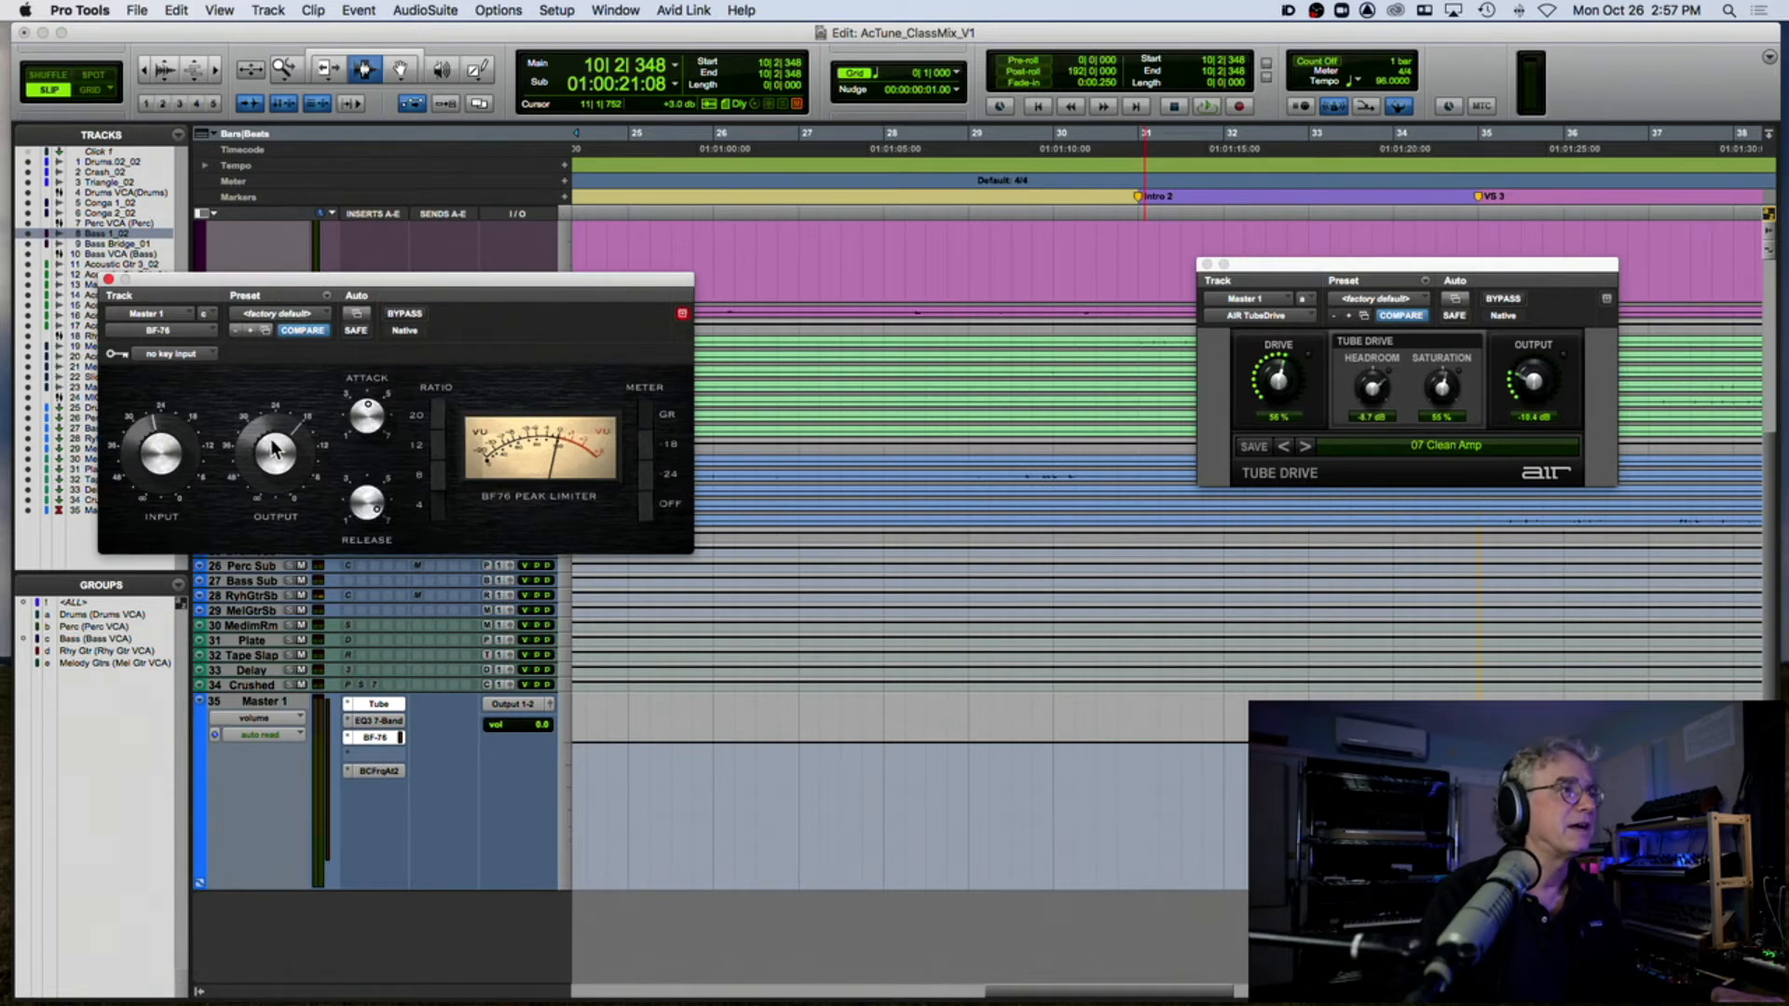
pyautogui.moveTo(264, 454); pyautogui.dragTo(276, 456)
pyautogui.press('space')
pyautogui.press('space')
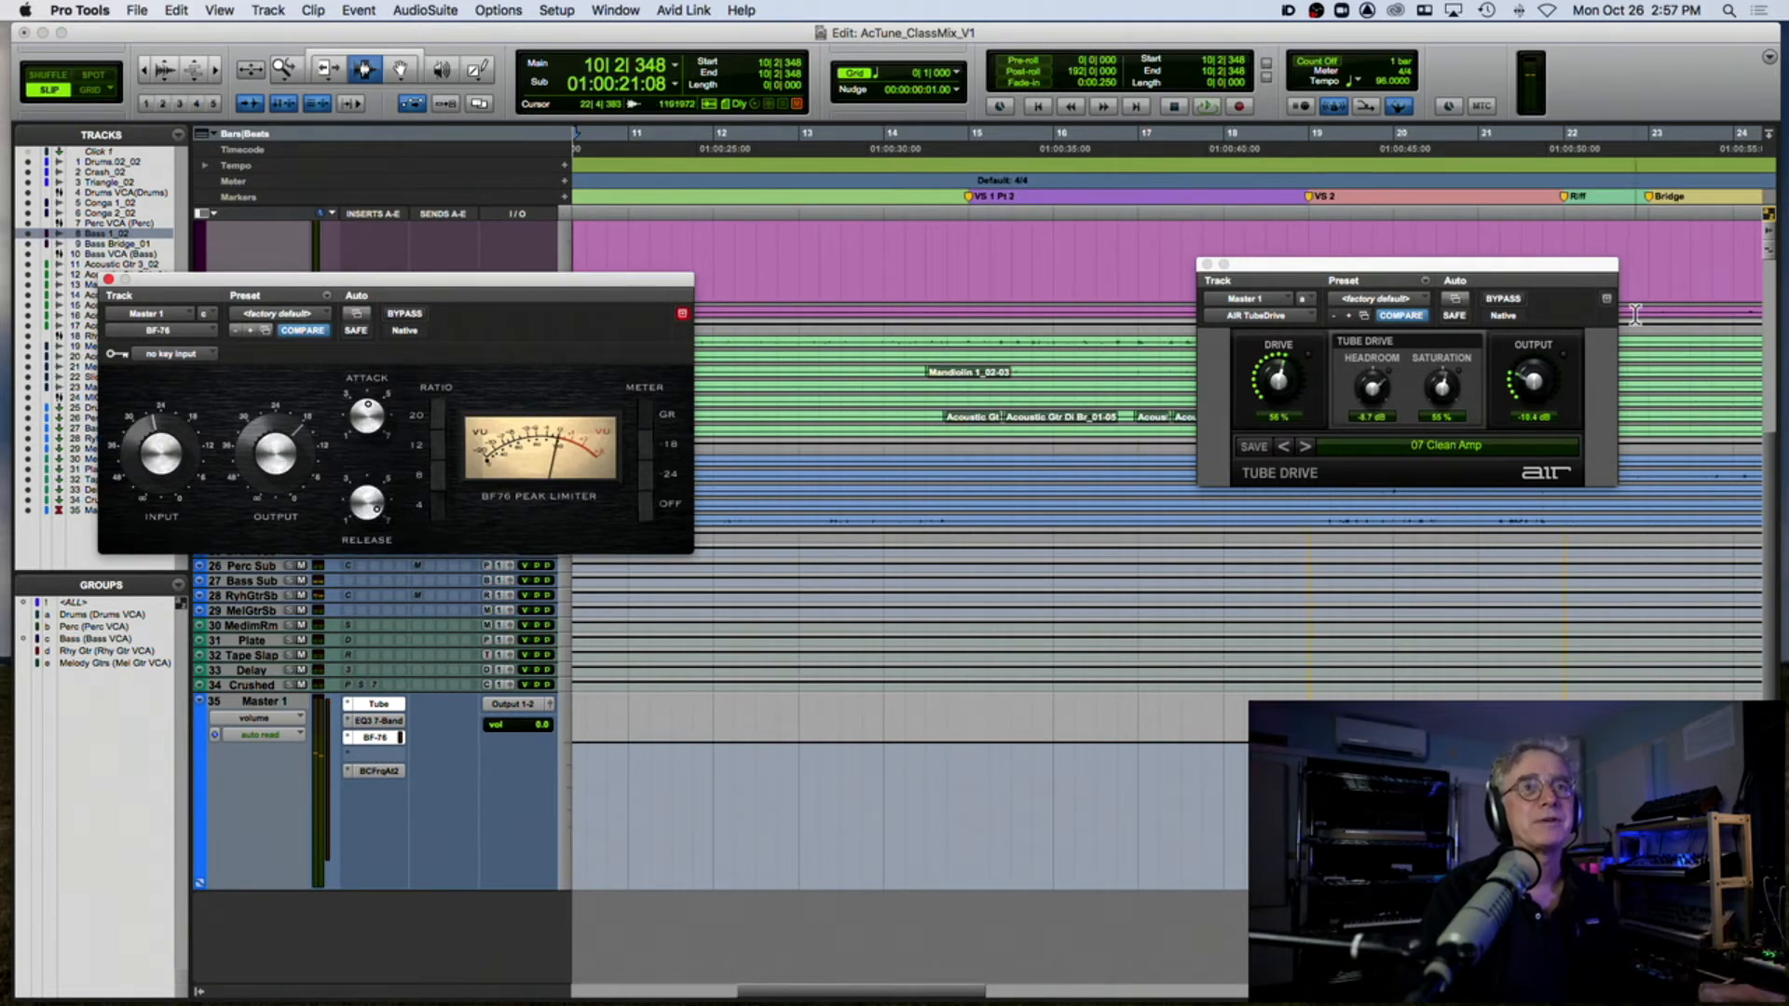
# Step: Fine-tune the BF-76's input during playback, compare the mix with it bypassed and active, and close its window
pyautogui.press('space')
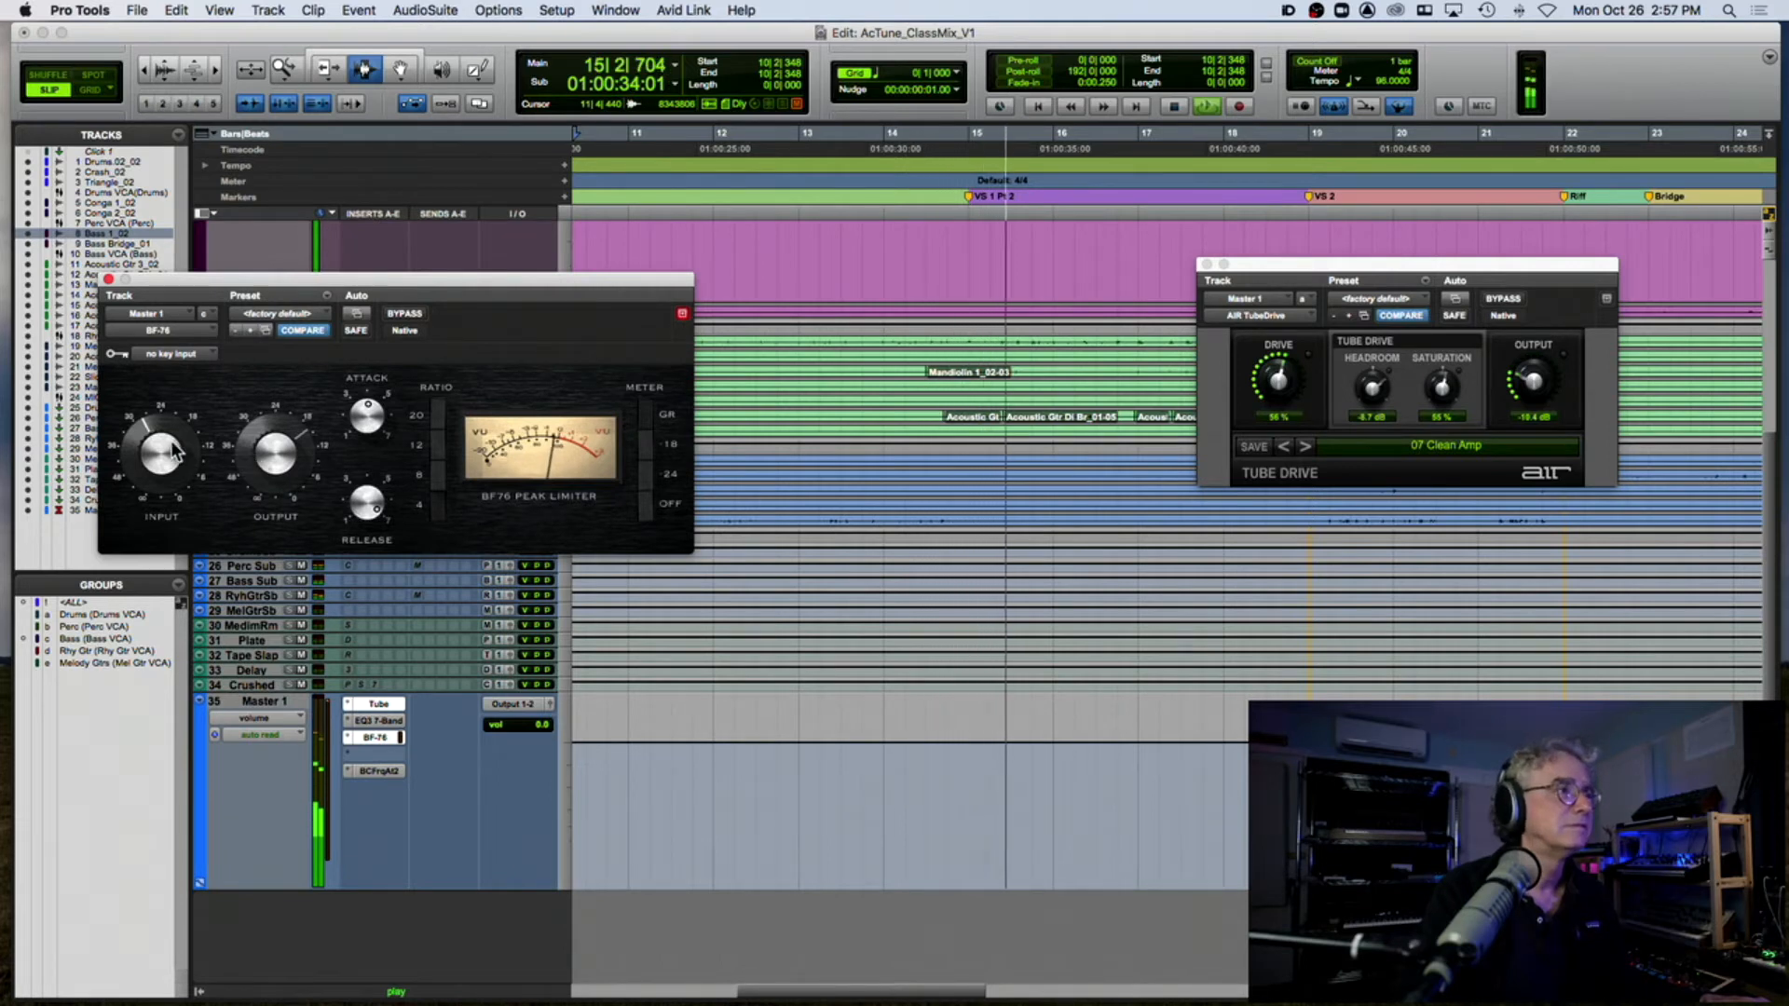
pyautogui.click(399, 315)
pyautogui.click(400, 315)
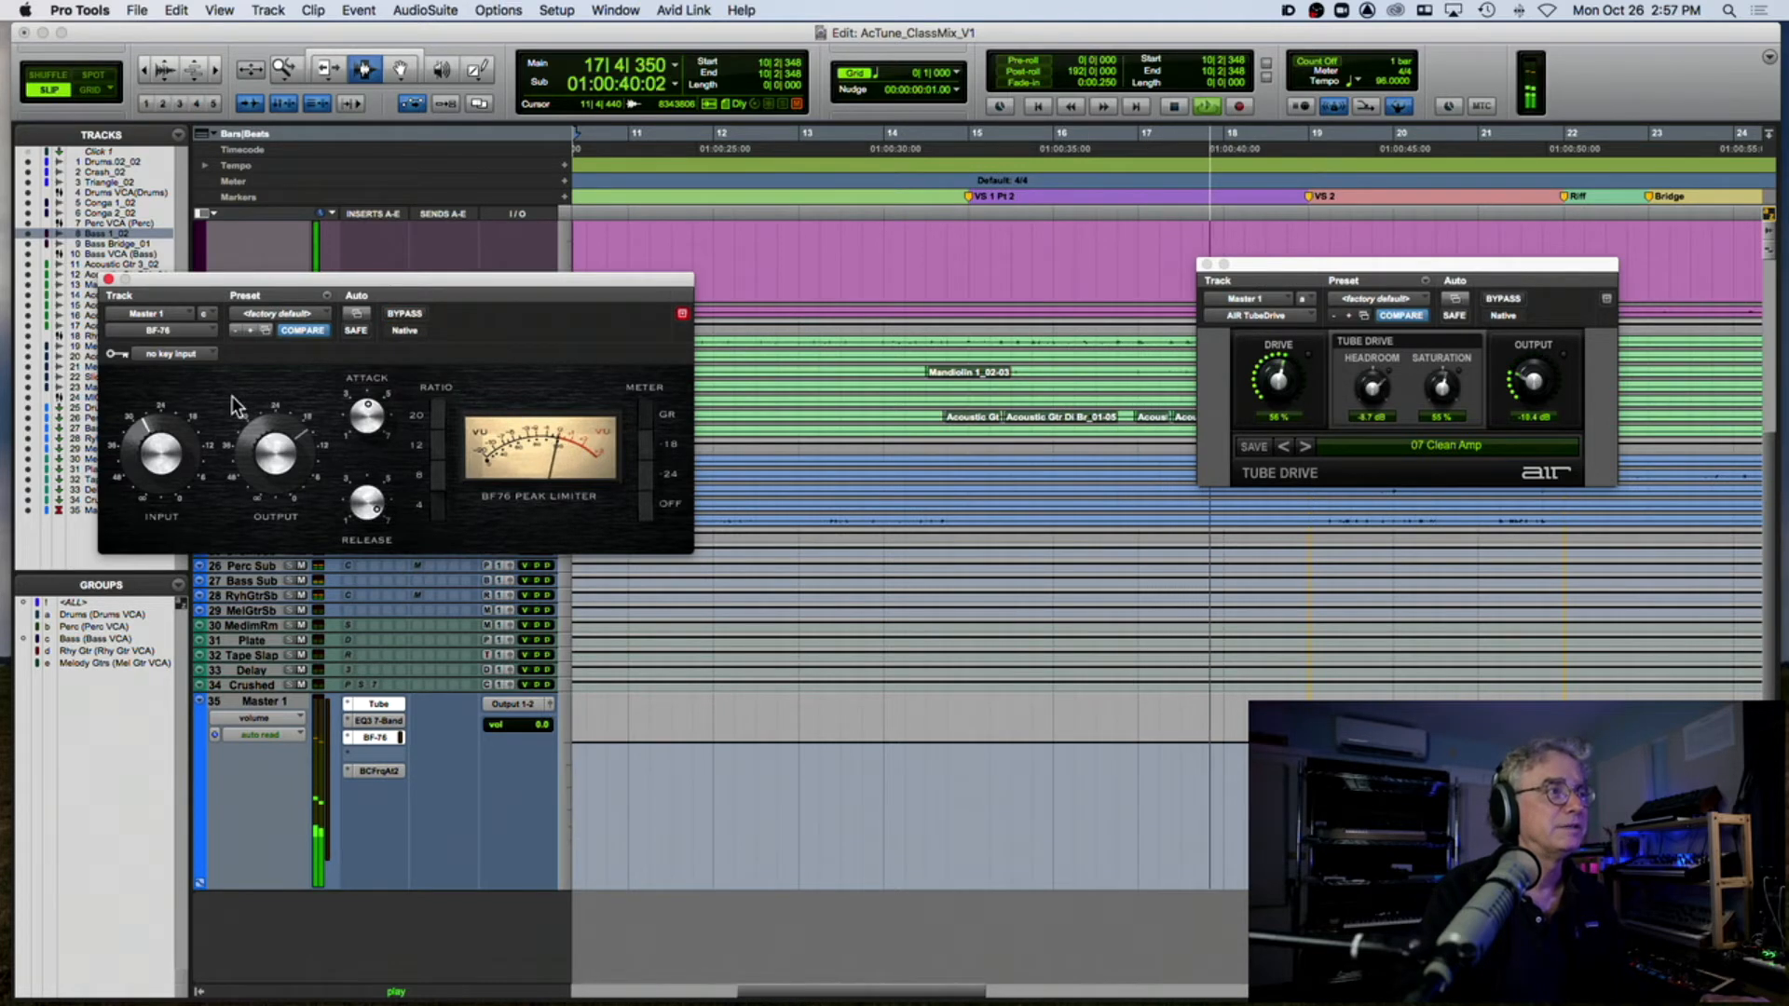
pyautogui.press('space')
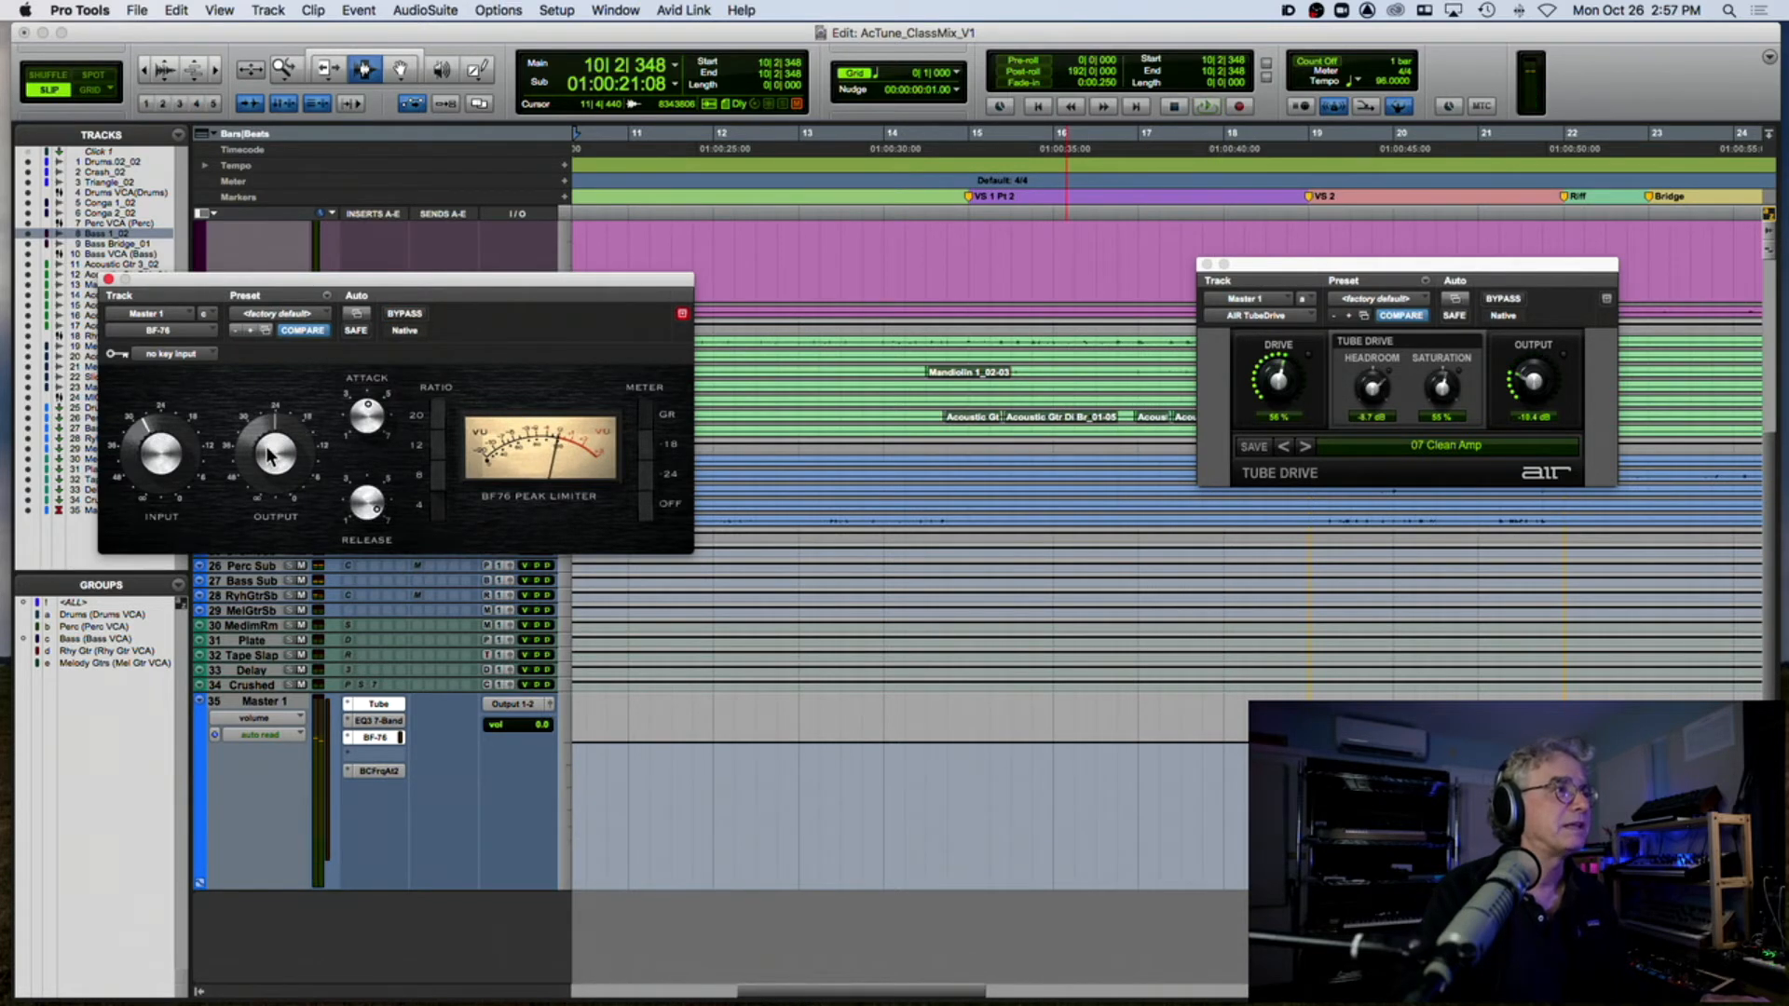
pyautogui.press('space')
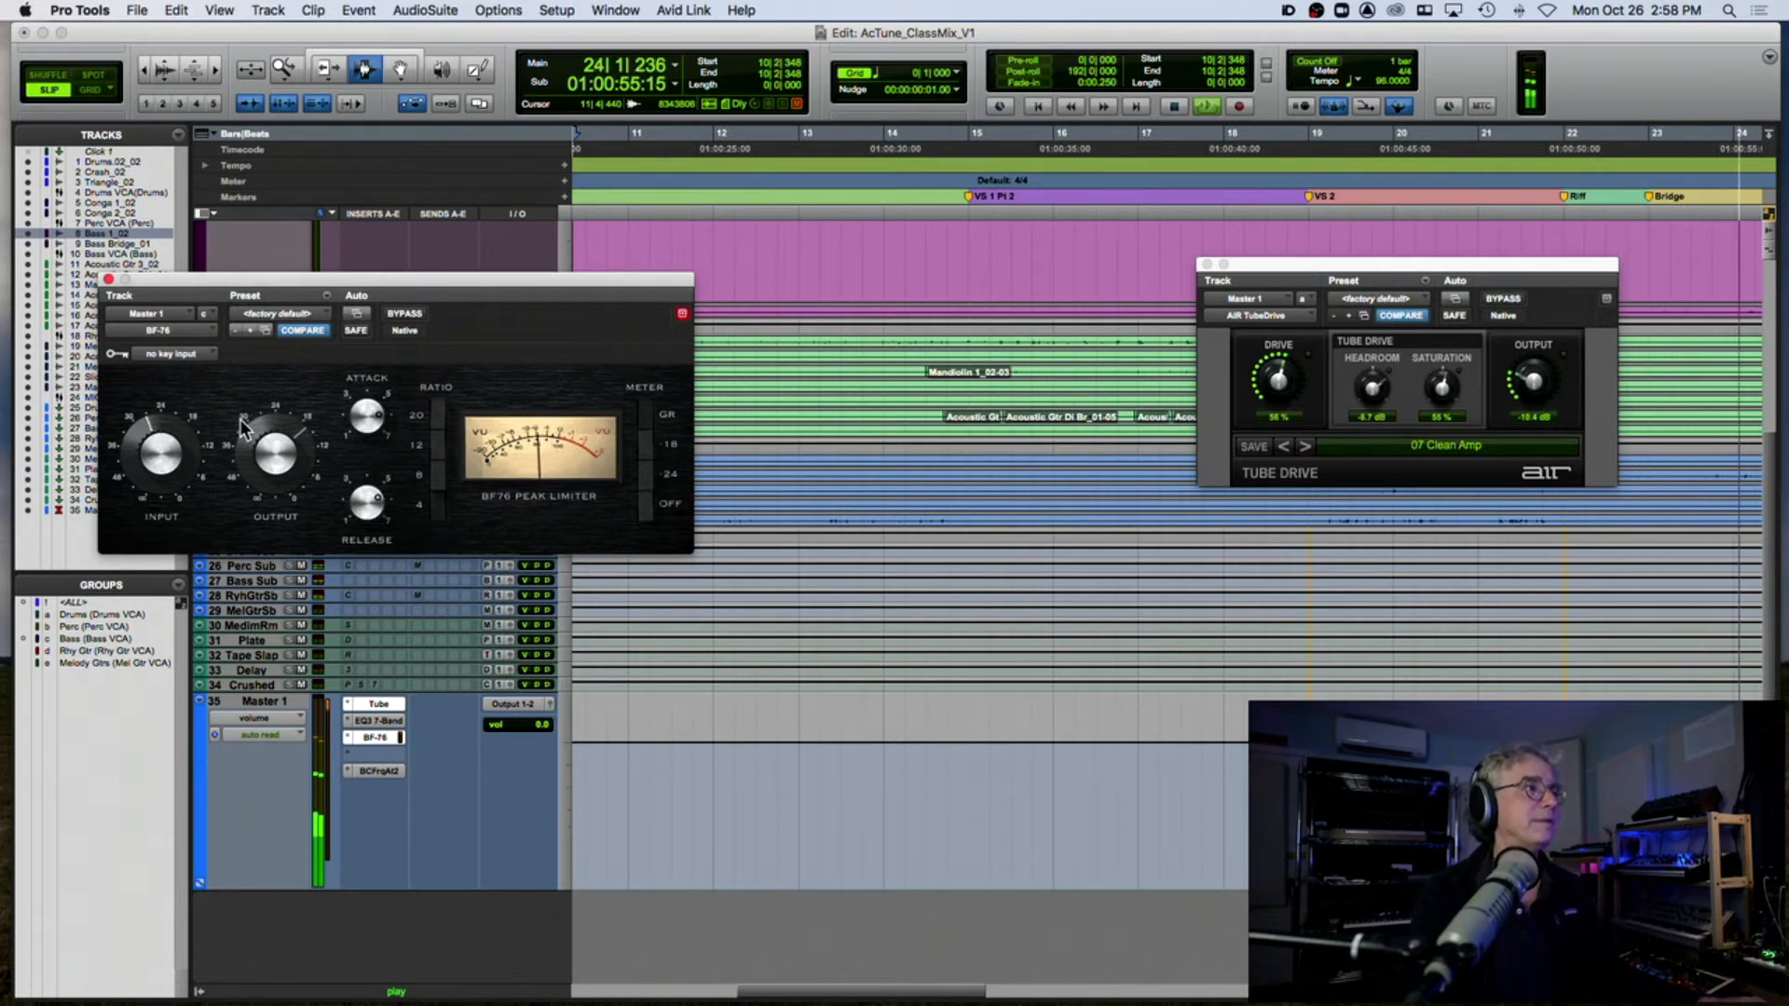
pyautogui.press('space')
pyautogui.click(108, 279)
# Step: Enlarge the BasBridge_01 track to the height of Bass 1_02 and show both bass waveforms around the Bridge marker
pyautogui.scroll(5, 710, 331)
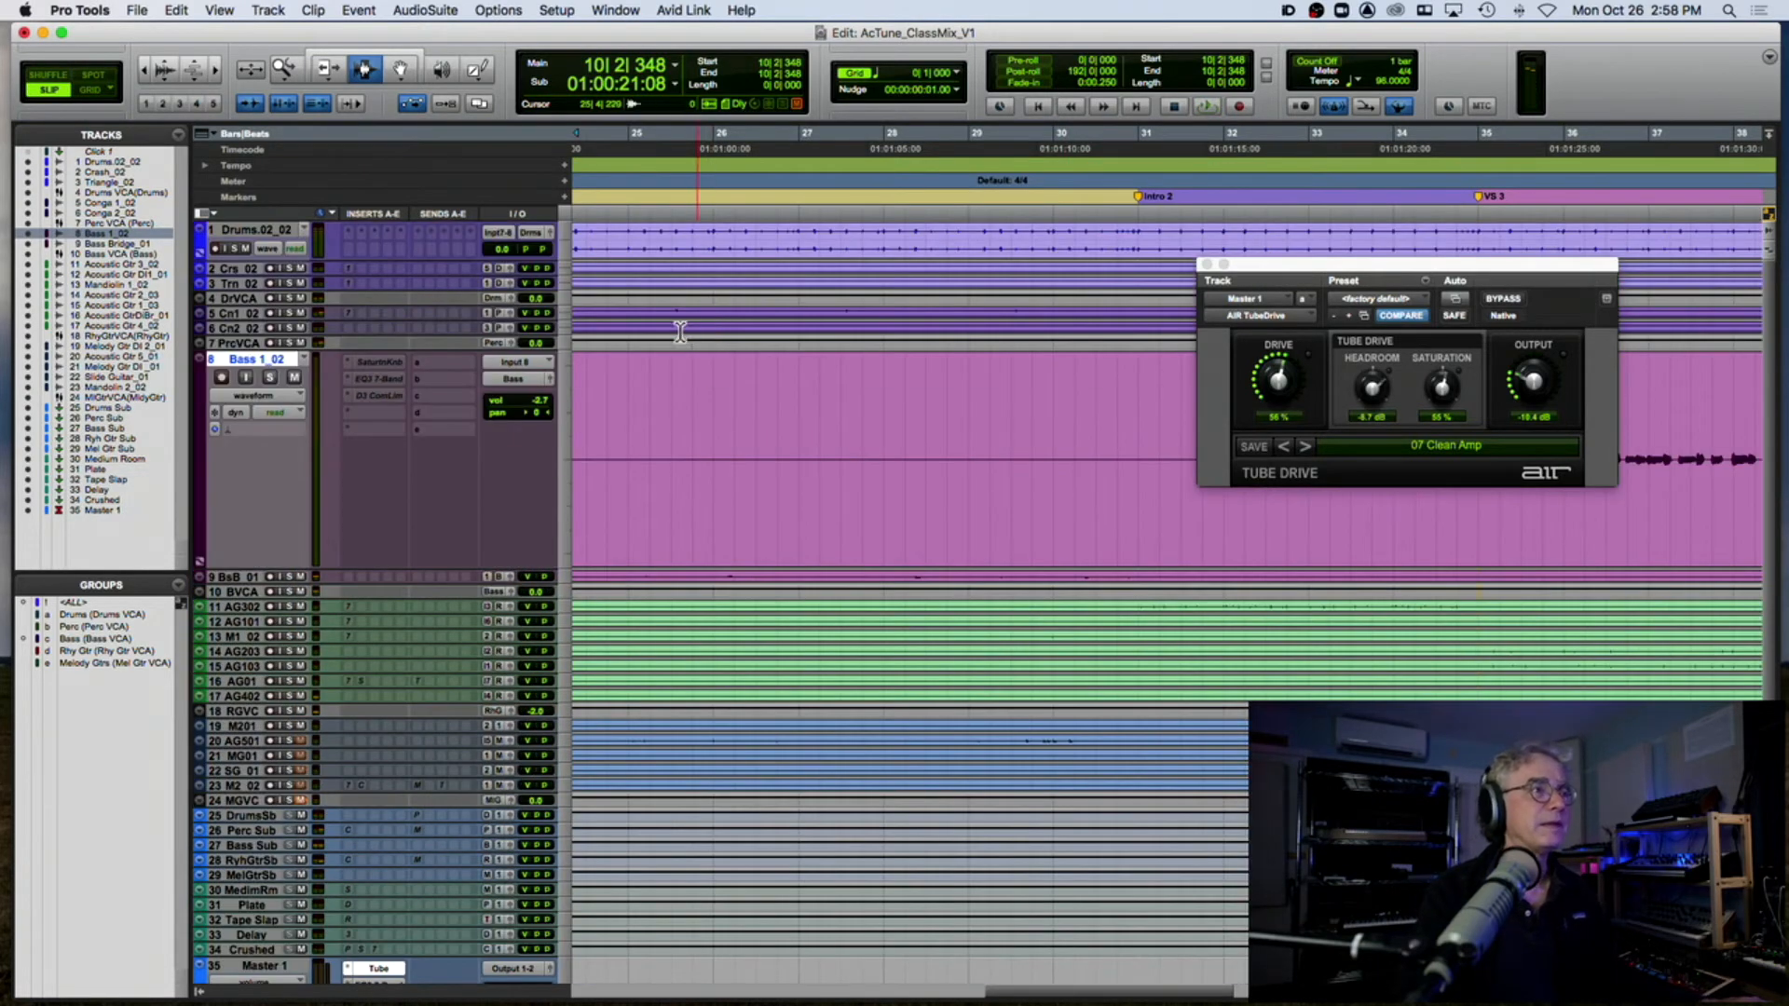
pyautogui.moveTo(243, 582); pyautogui.dragTo(243, 747)
pyautogui.hscroll(-8, 667, 649)
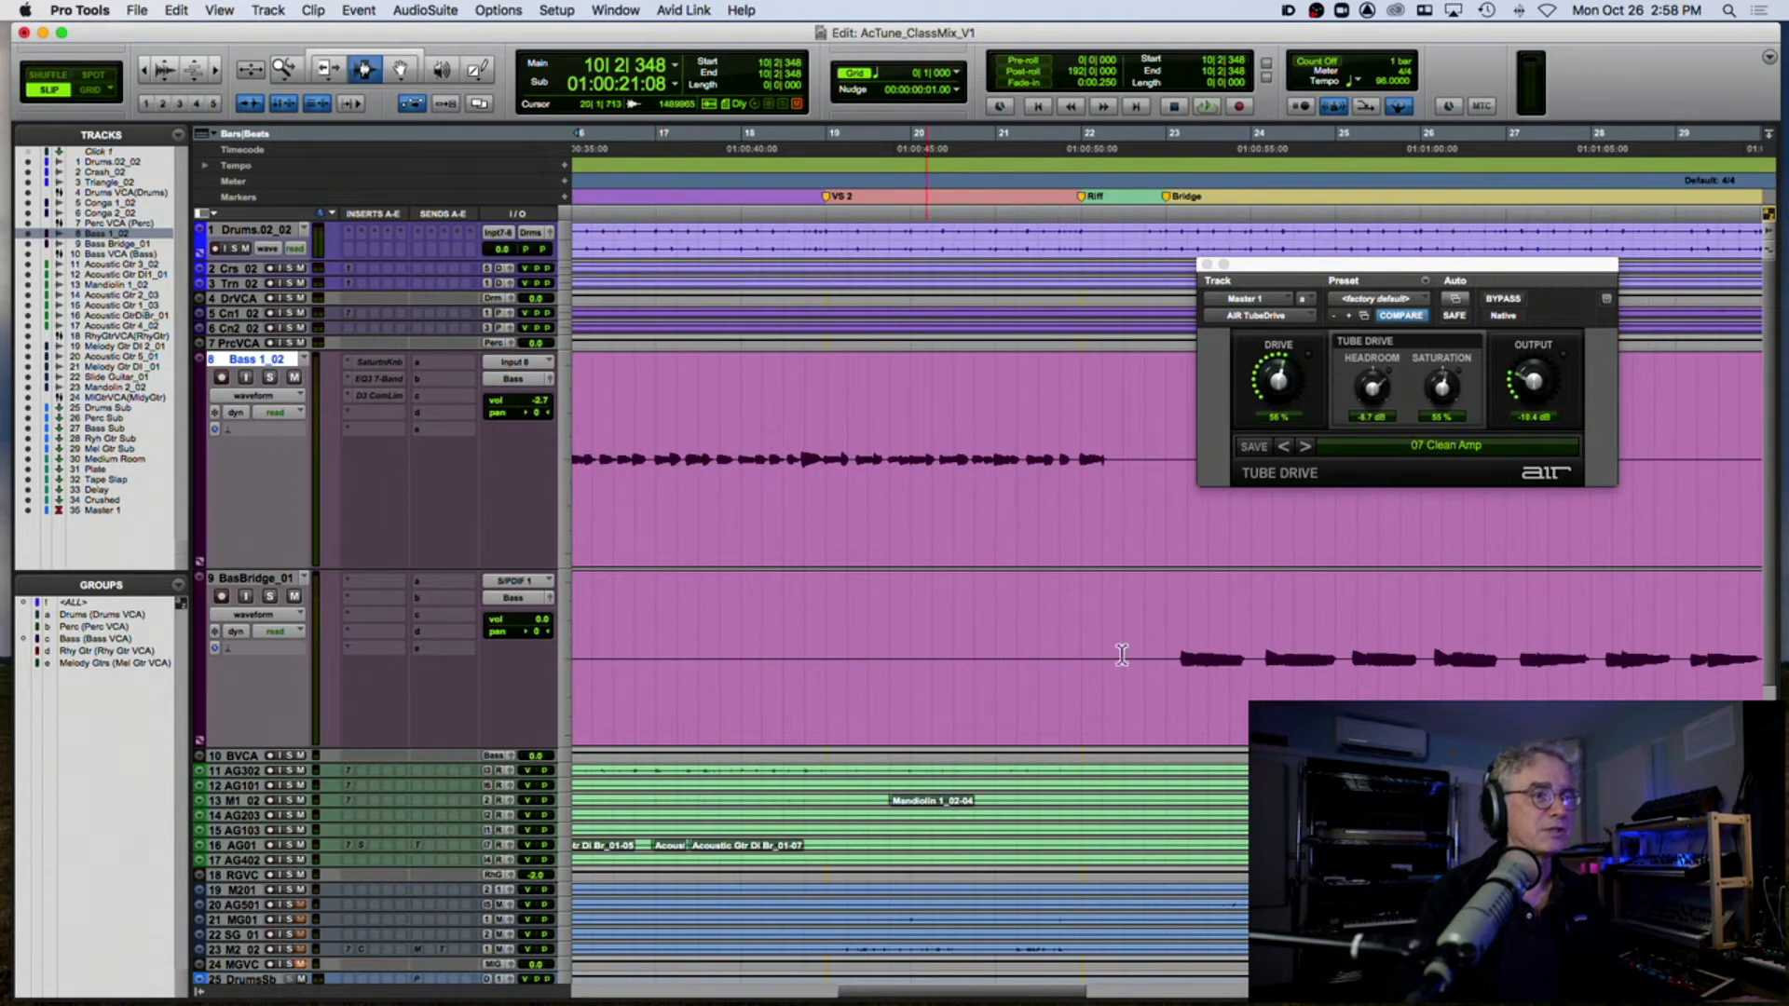
# Step: Play the mix from just after the Bridge marker and lower the BasBridge_01 track's volume to -7.9
pyautogui.click(1178, 664)
pyautogui.press('space')
pyautogui.moveTo(538, 620); pyautogui.dragTo(545, 628)
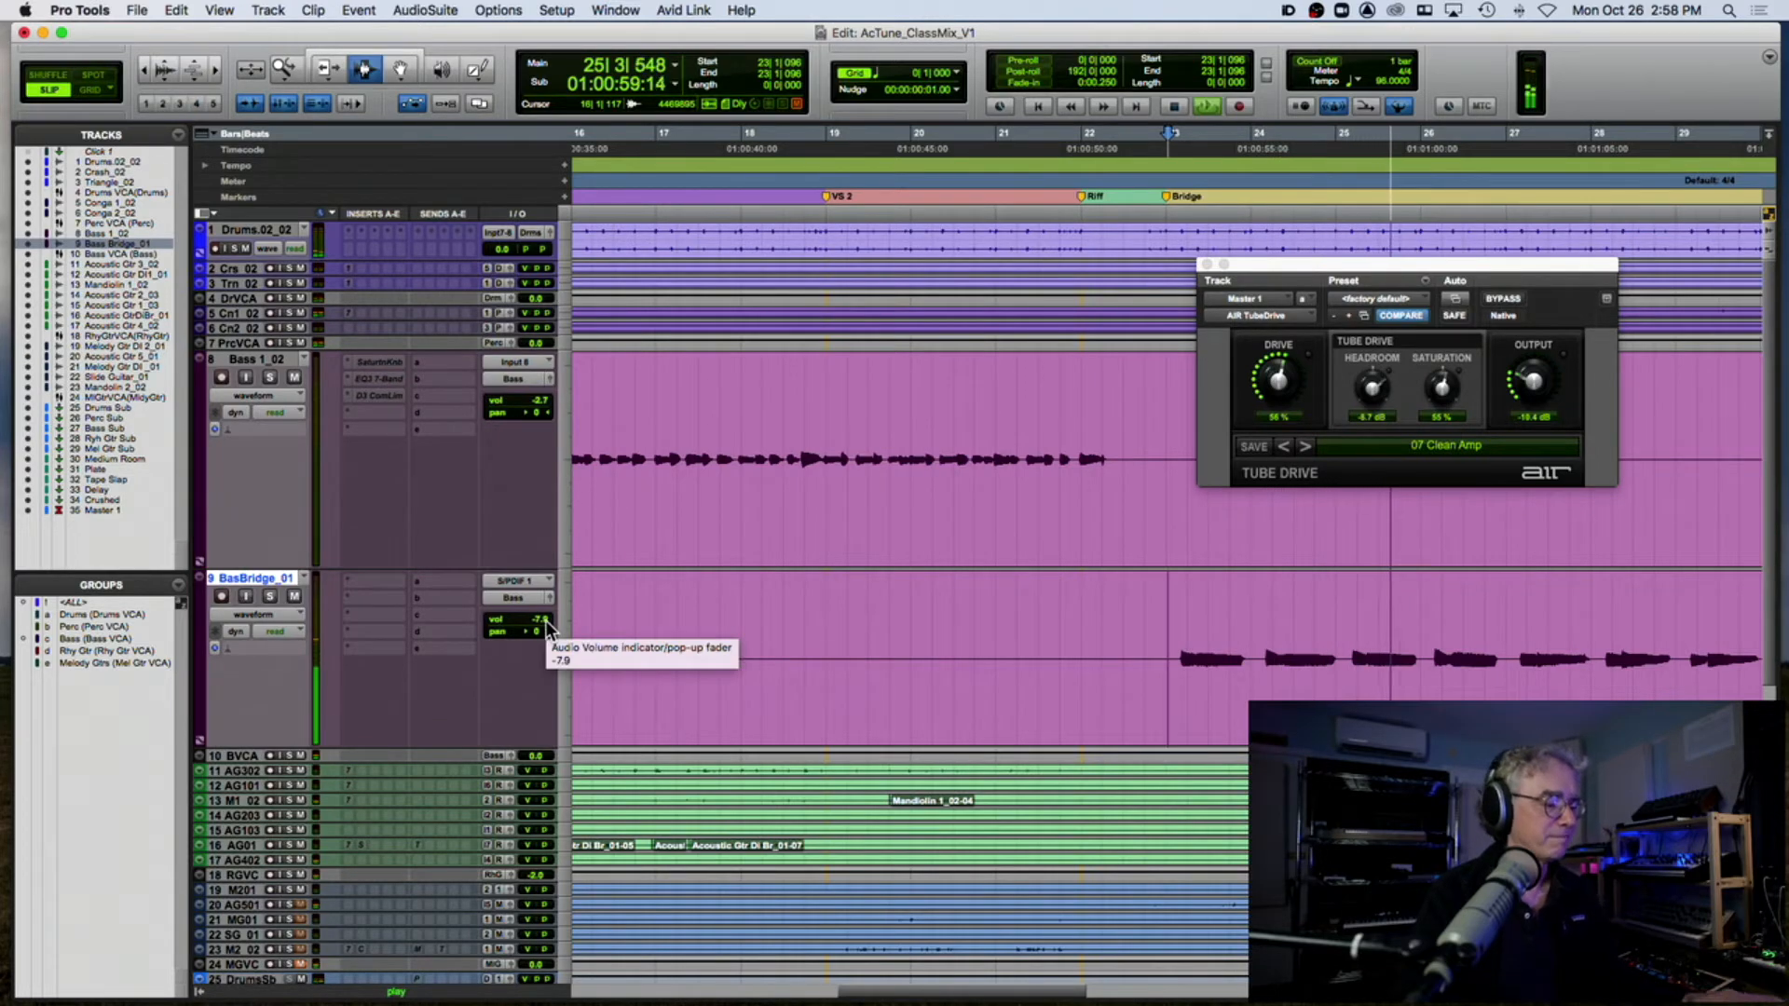
# Step: Show the whole song timeline and the lower tracks, and play the mix from the beginning of the session
pyautogui.press('super+bracketleft')
pyautogui.press('super+bracketleft')
pyautogui.scroll(-10, 987, 610)
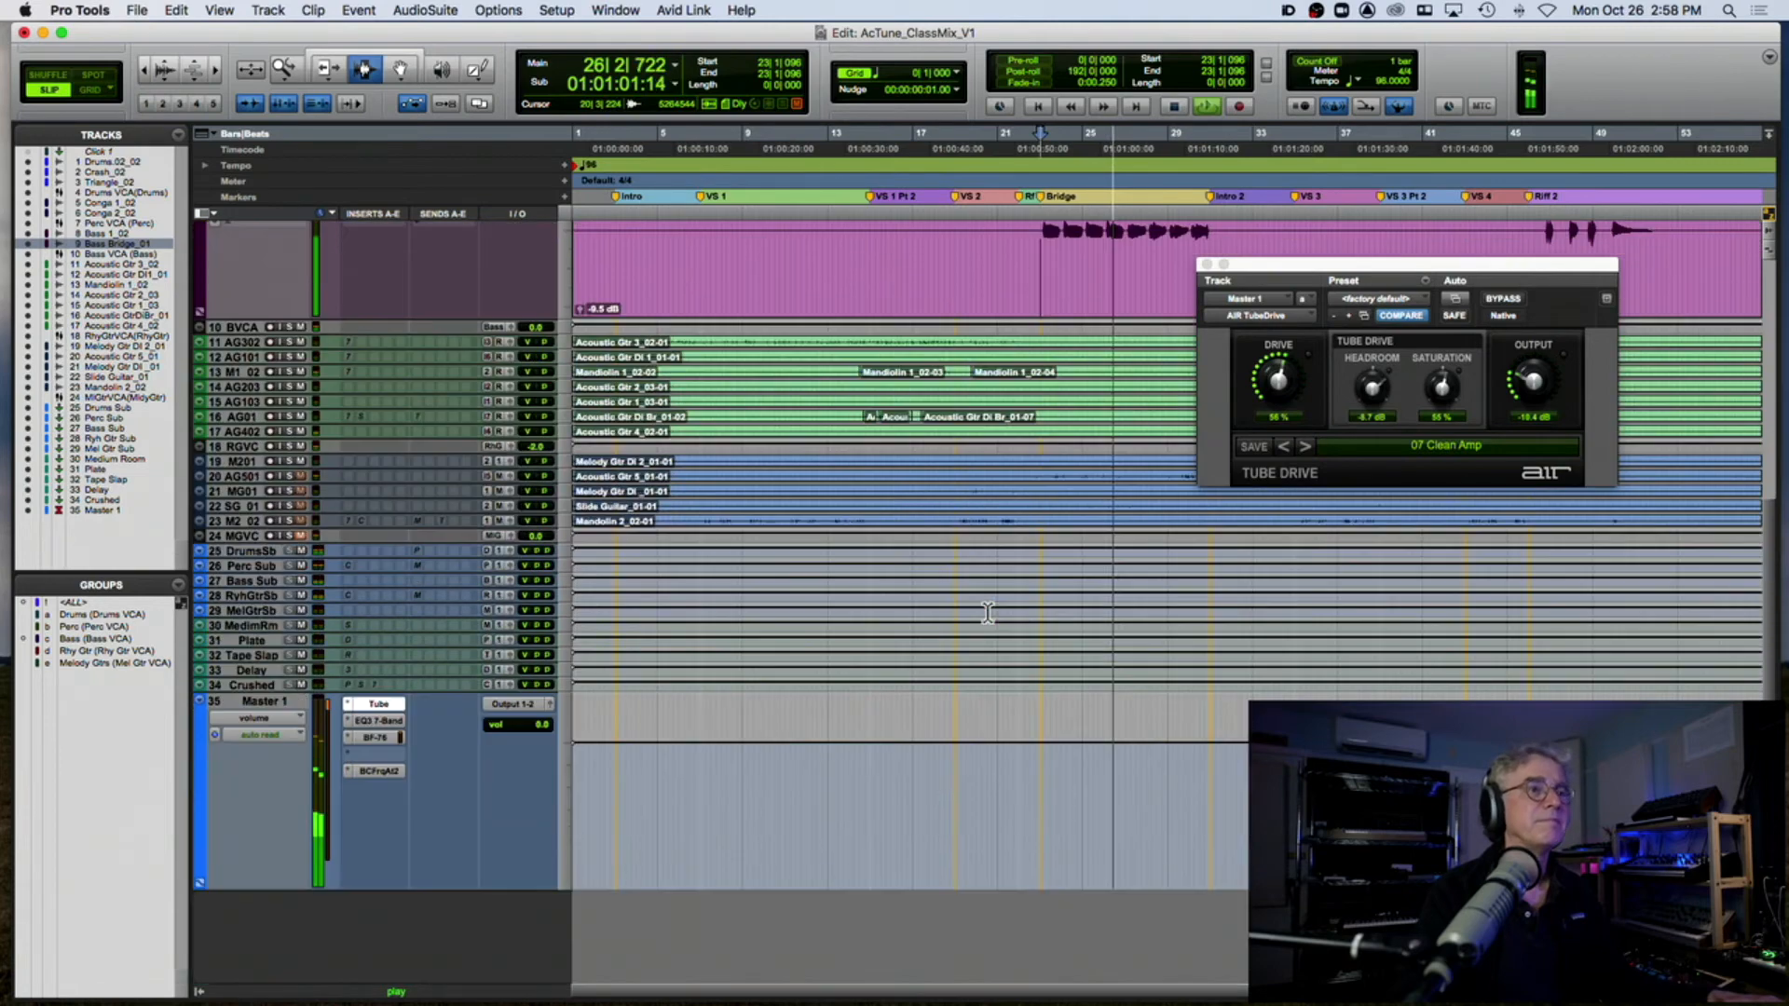
pyautogui.click(587, 254)
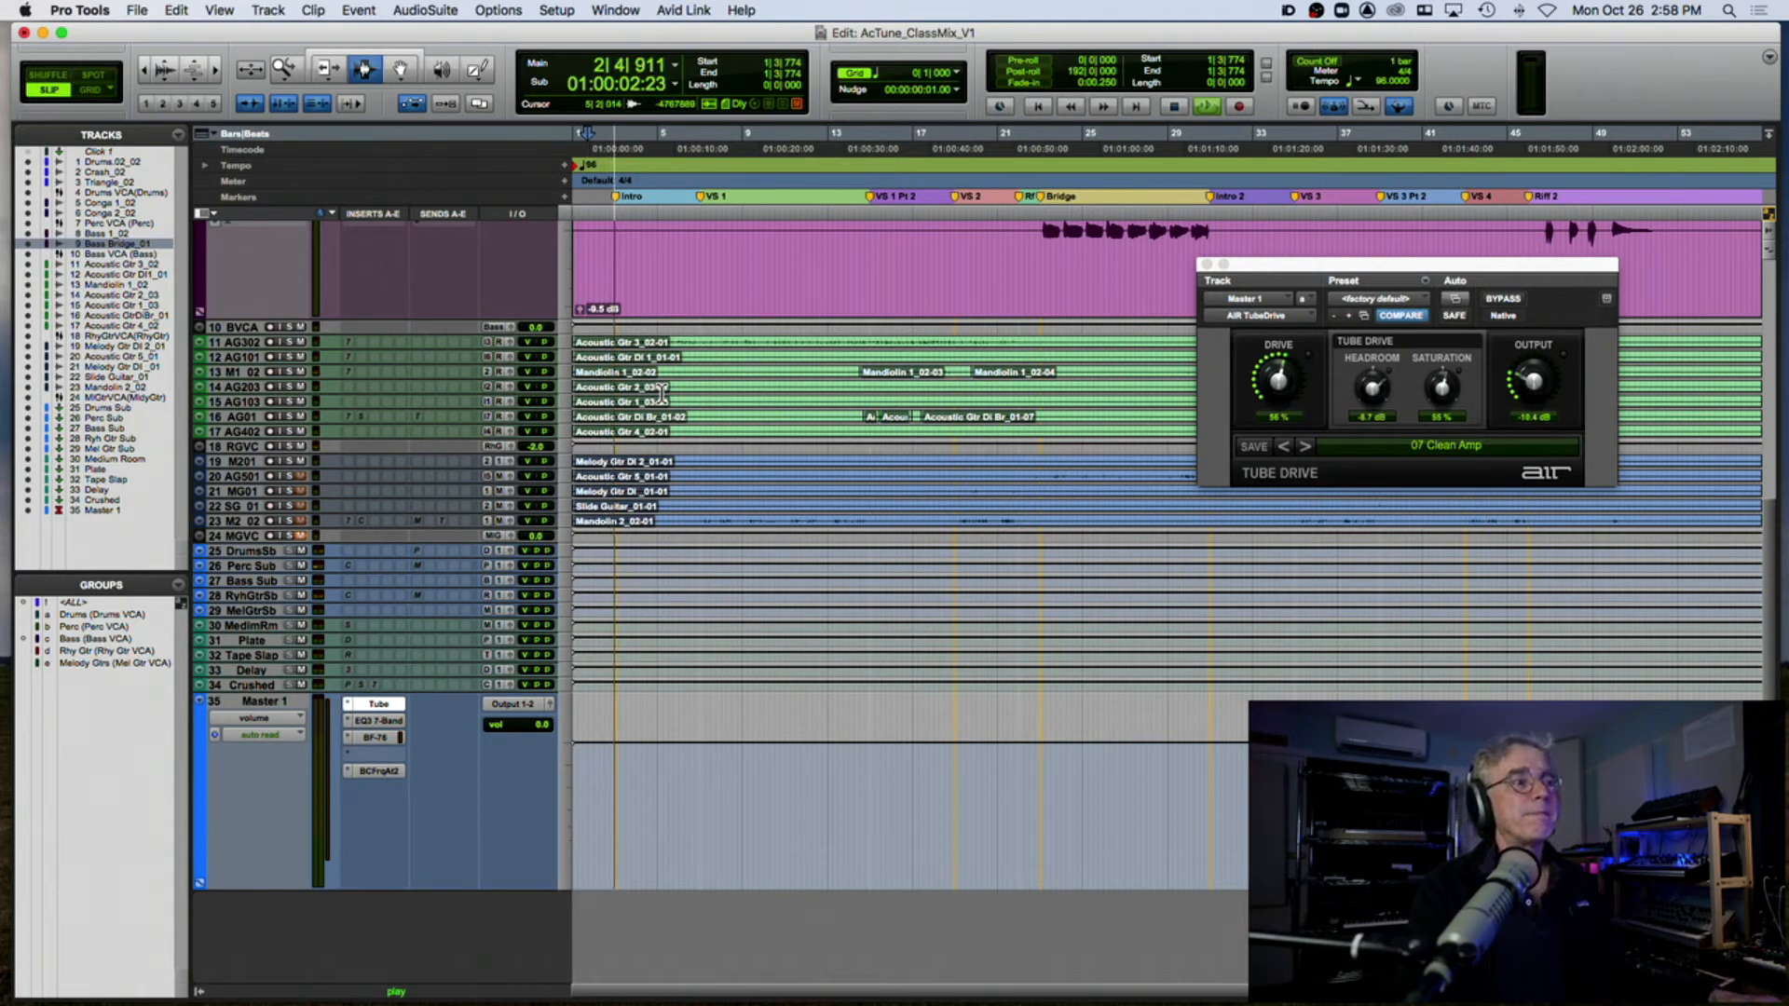
pyautogui.press('space')
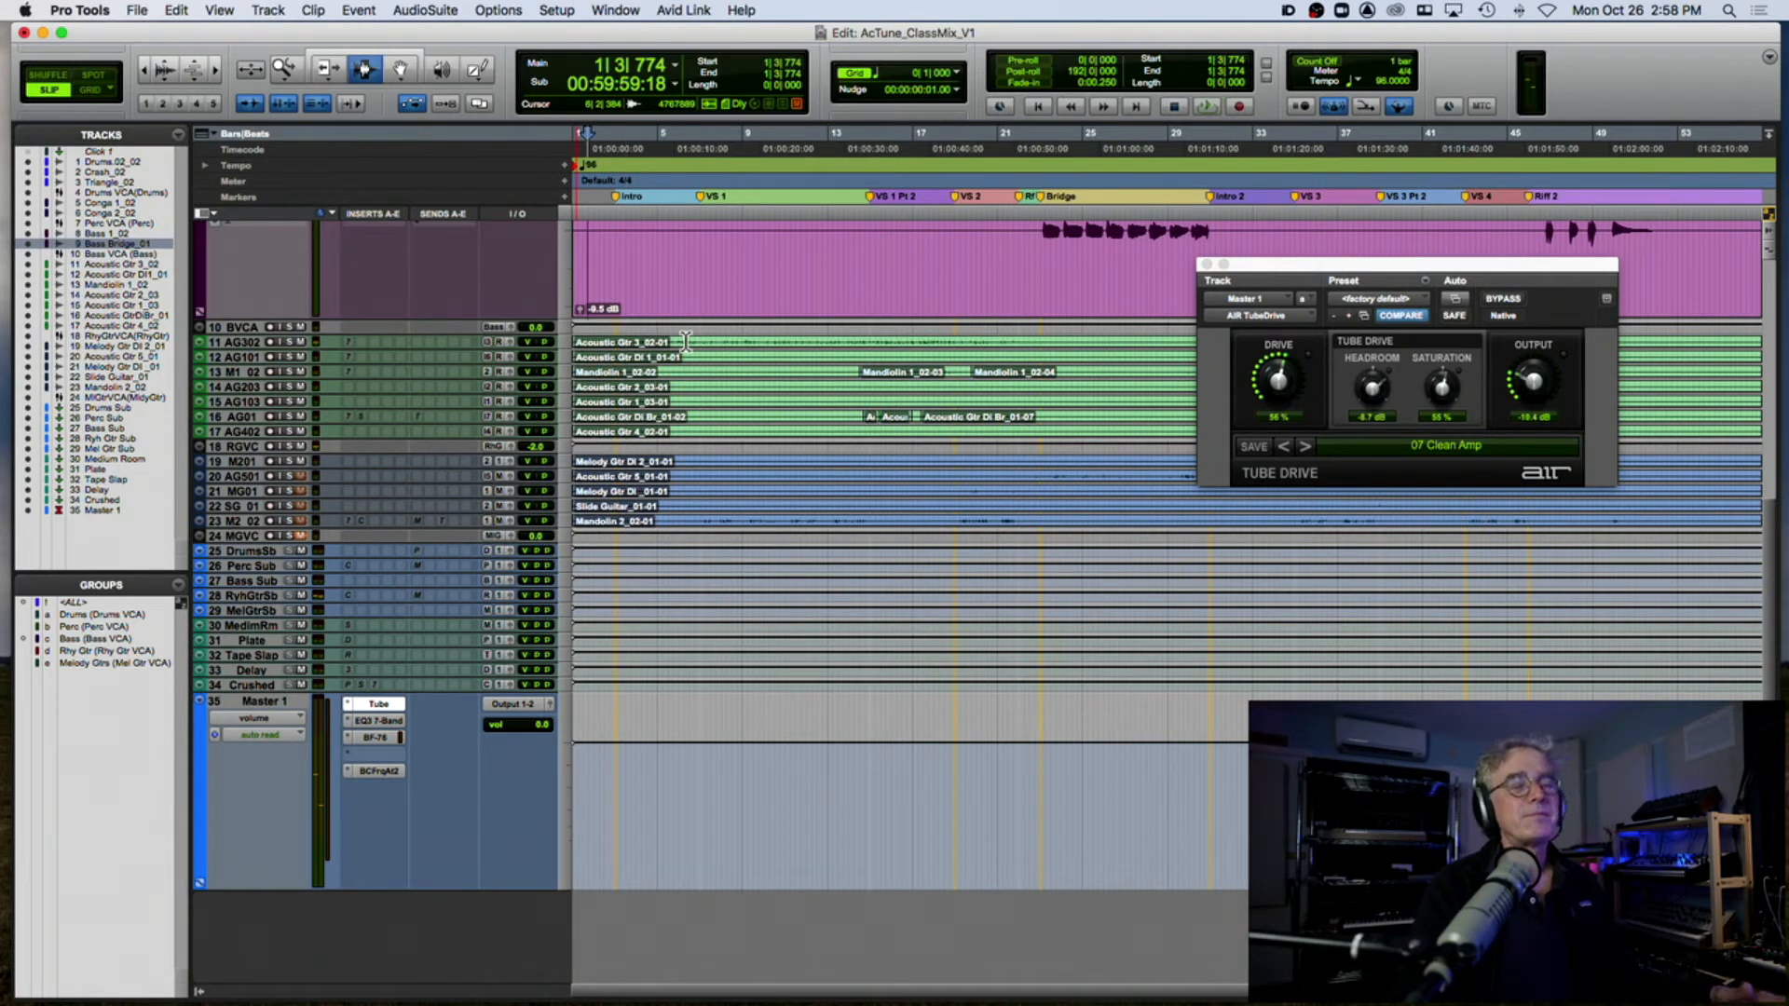
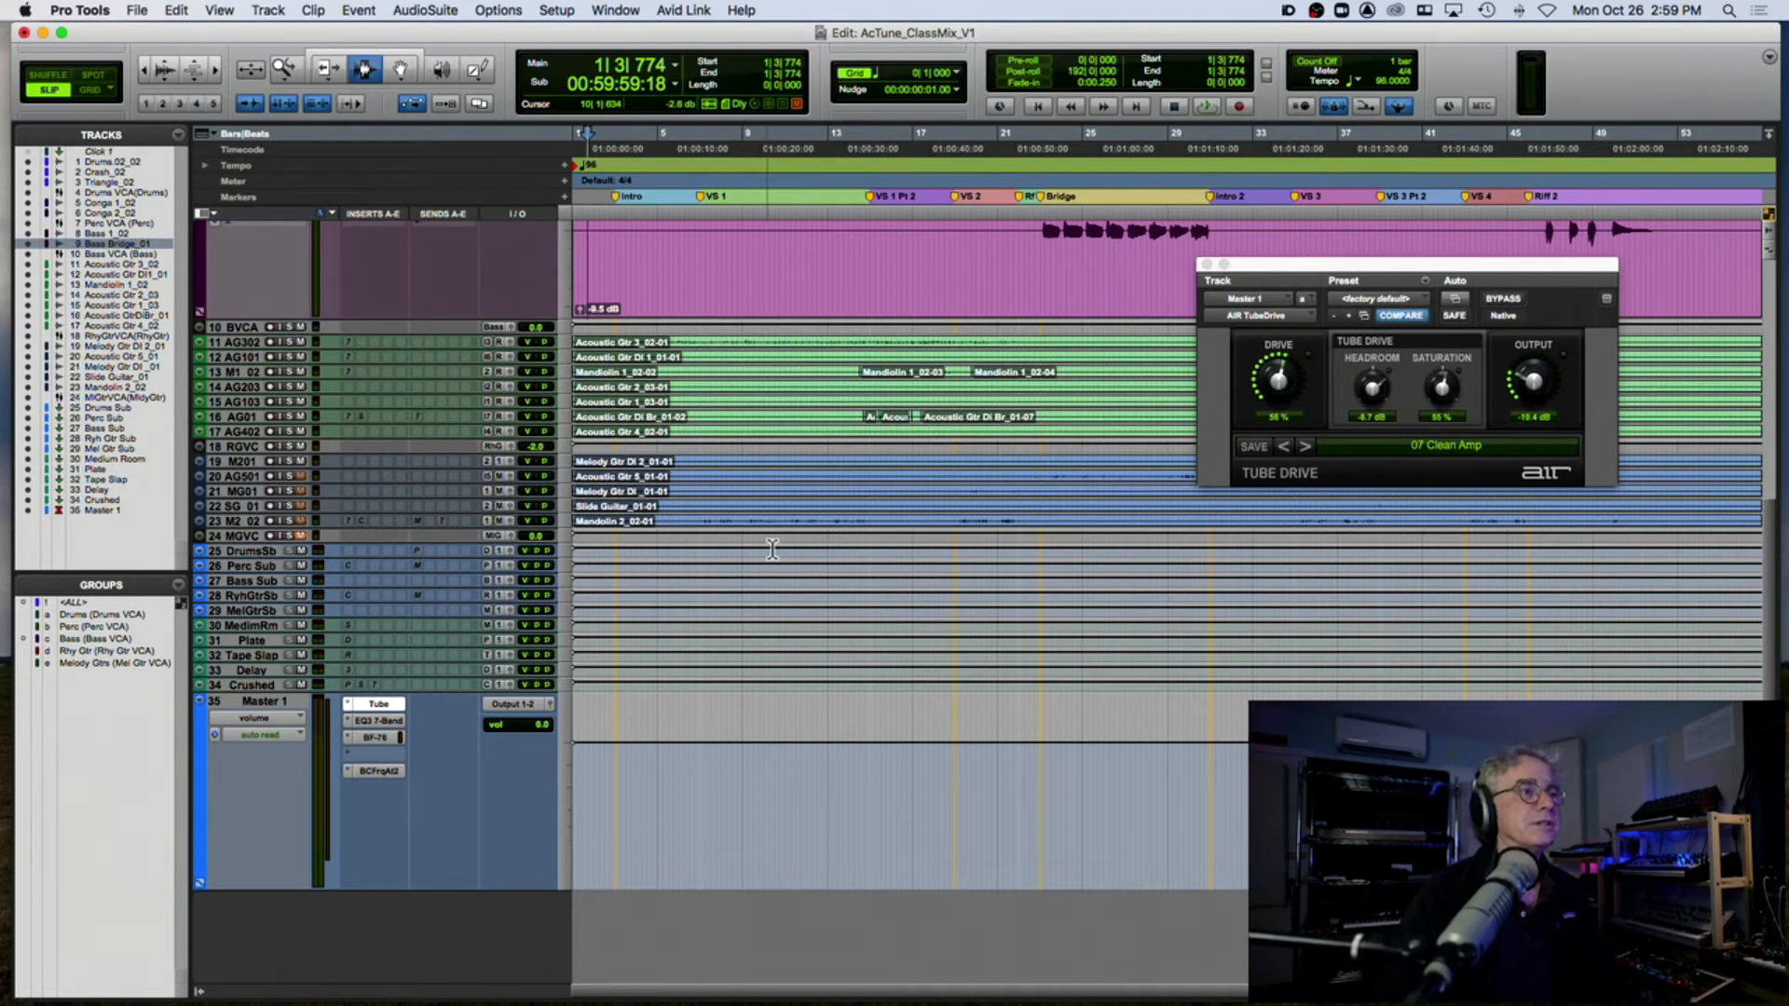
# Step: Play the mix from just before VS 1 and enlarge the Acoustic Gtr 3_02 track to show its waveform
pyautogui.scroll(5, 410, 415)
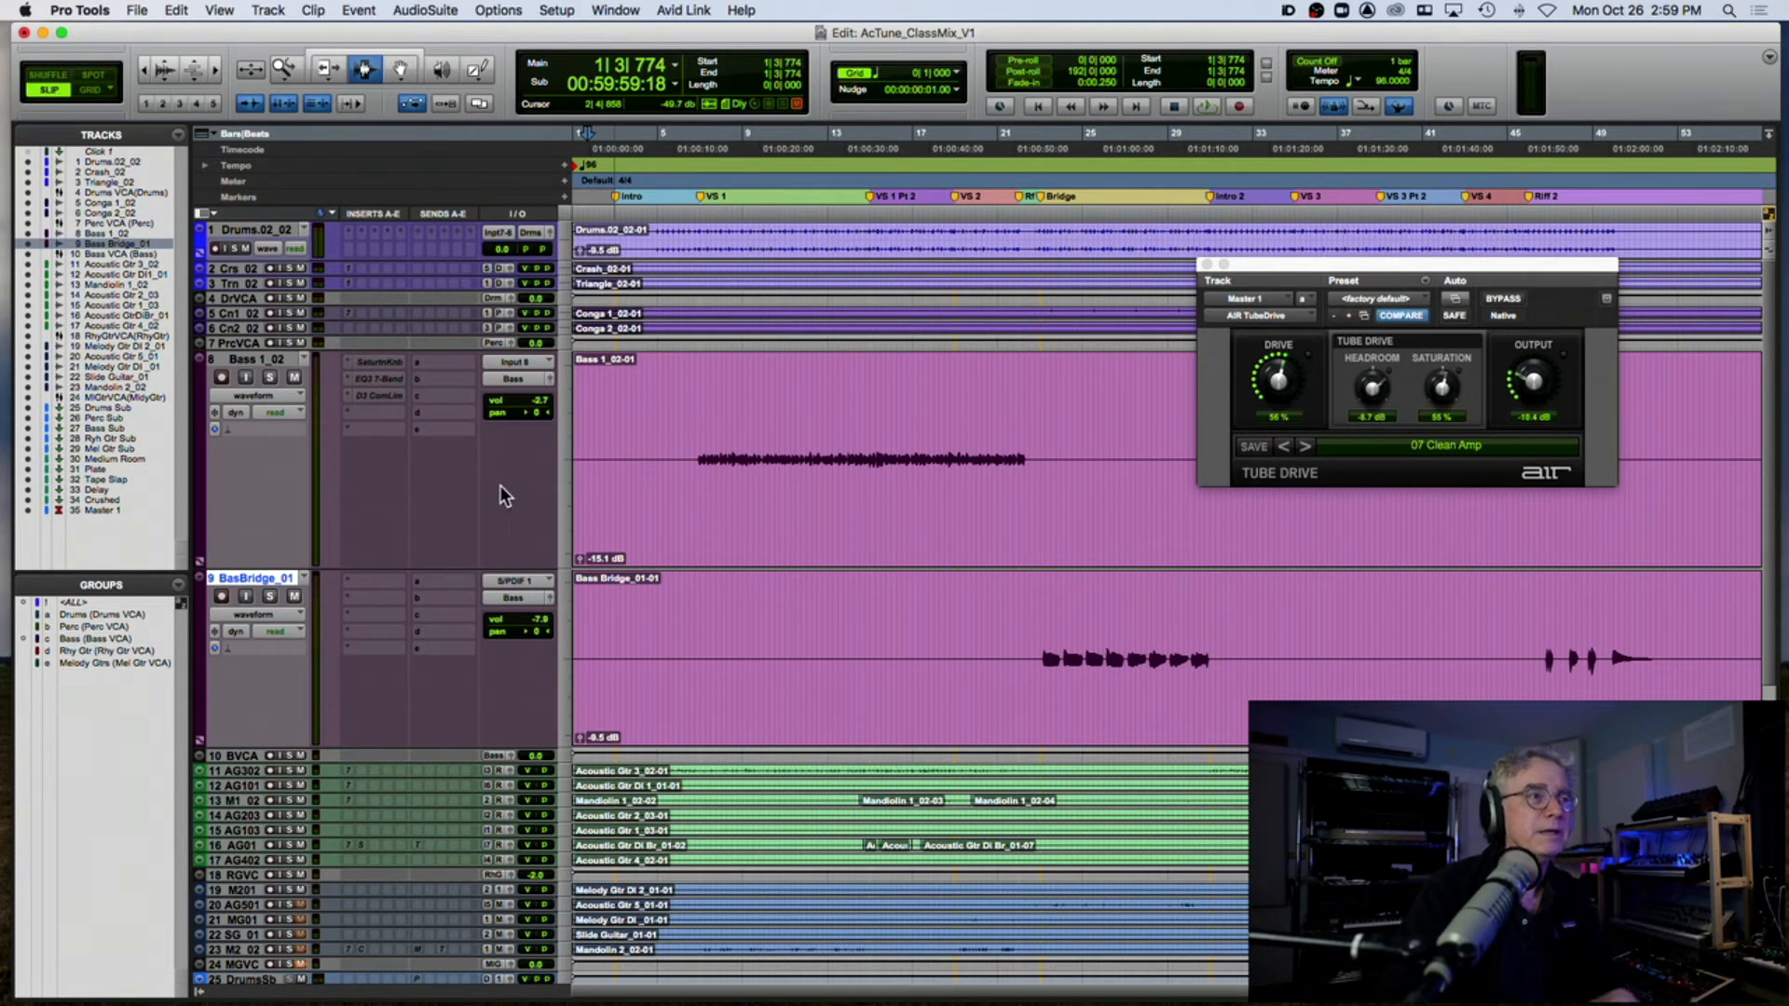
pyautogui.click(684, 439)
pyautogui.press('space')
pyautogui.scroll(-10, 641, 450)
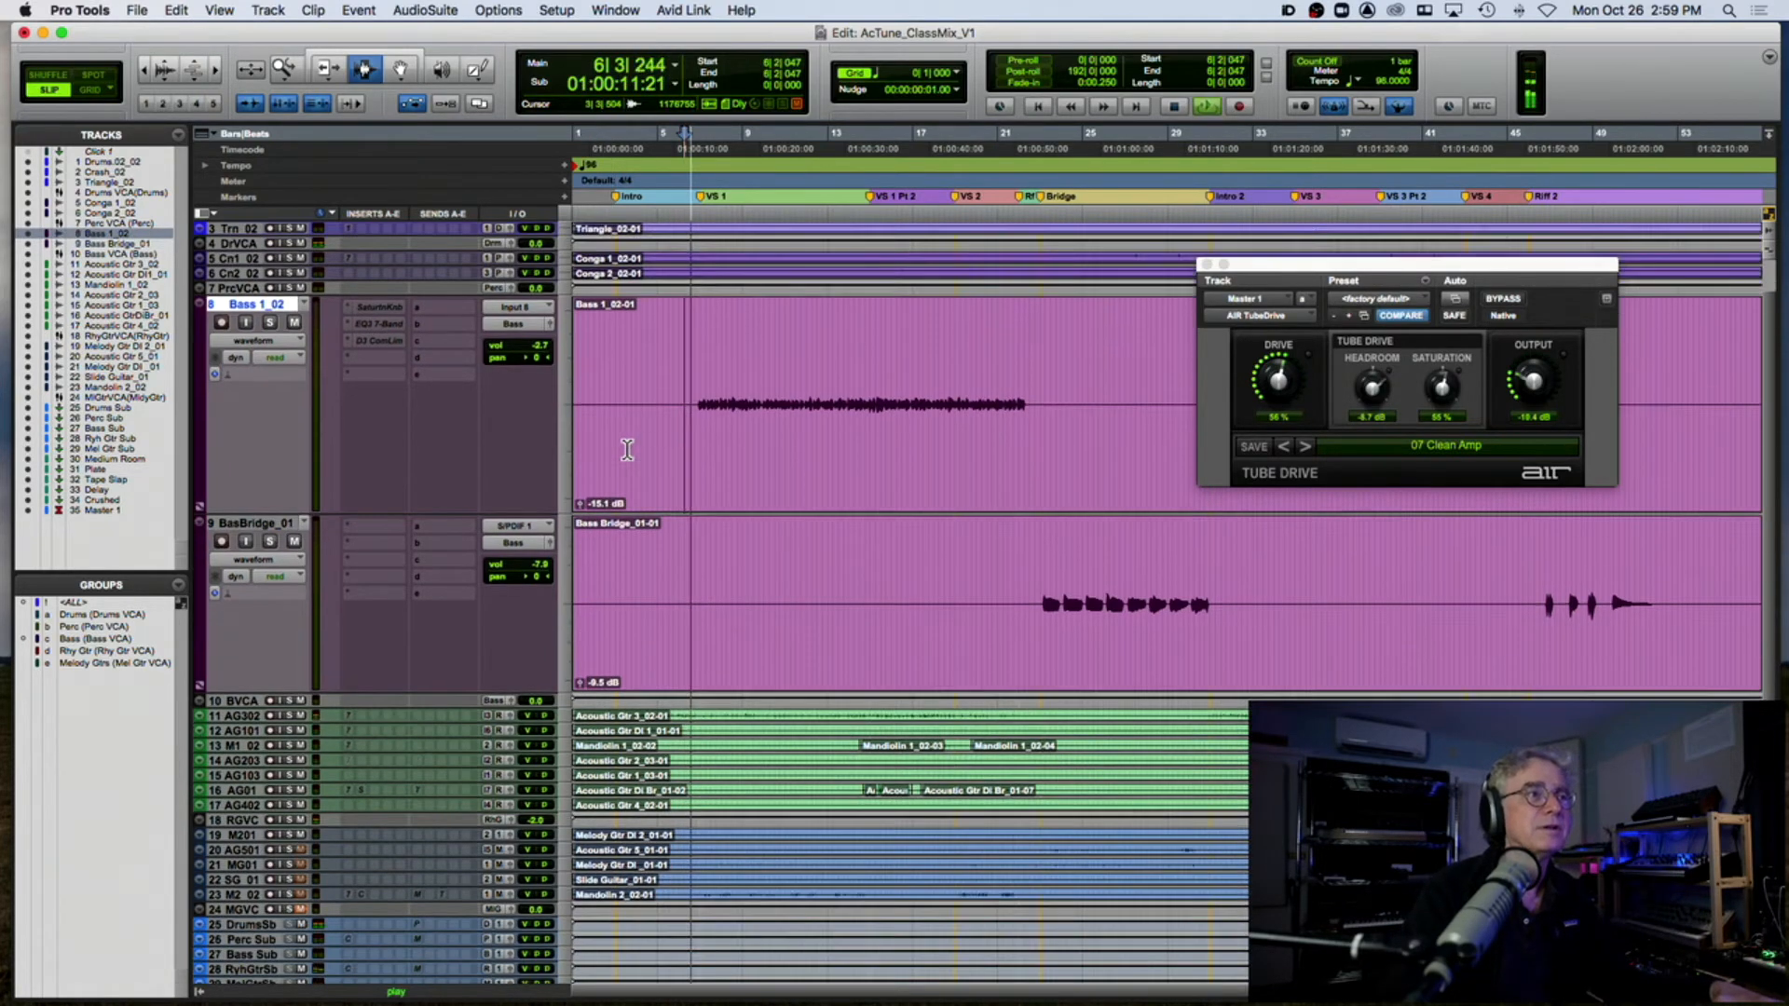
pyautogui.scroll(5, 625, 449)
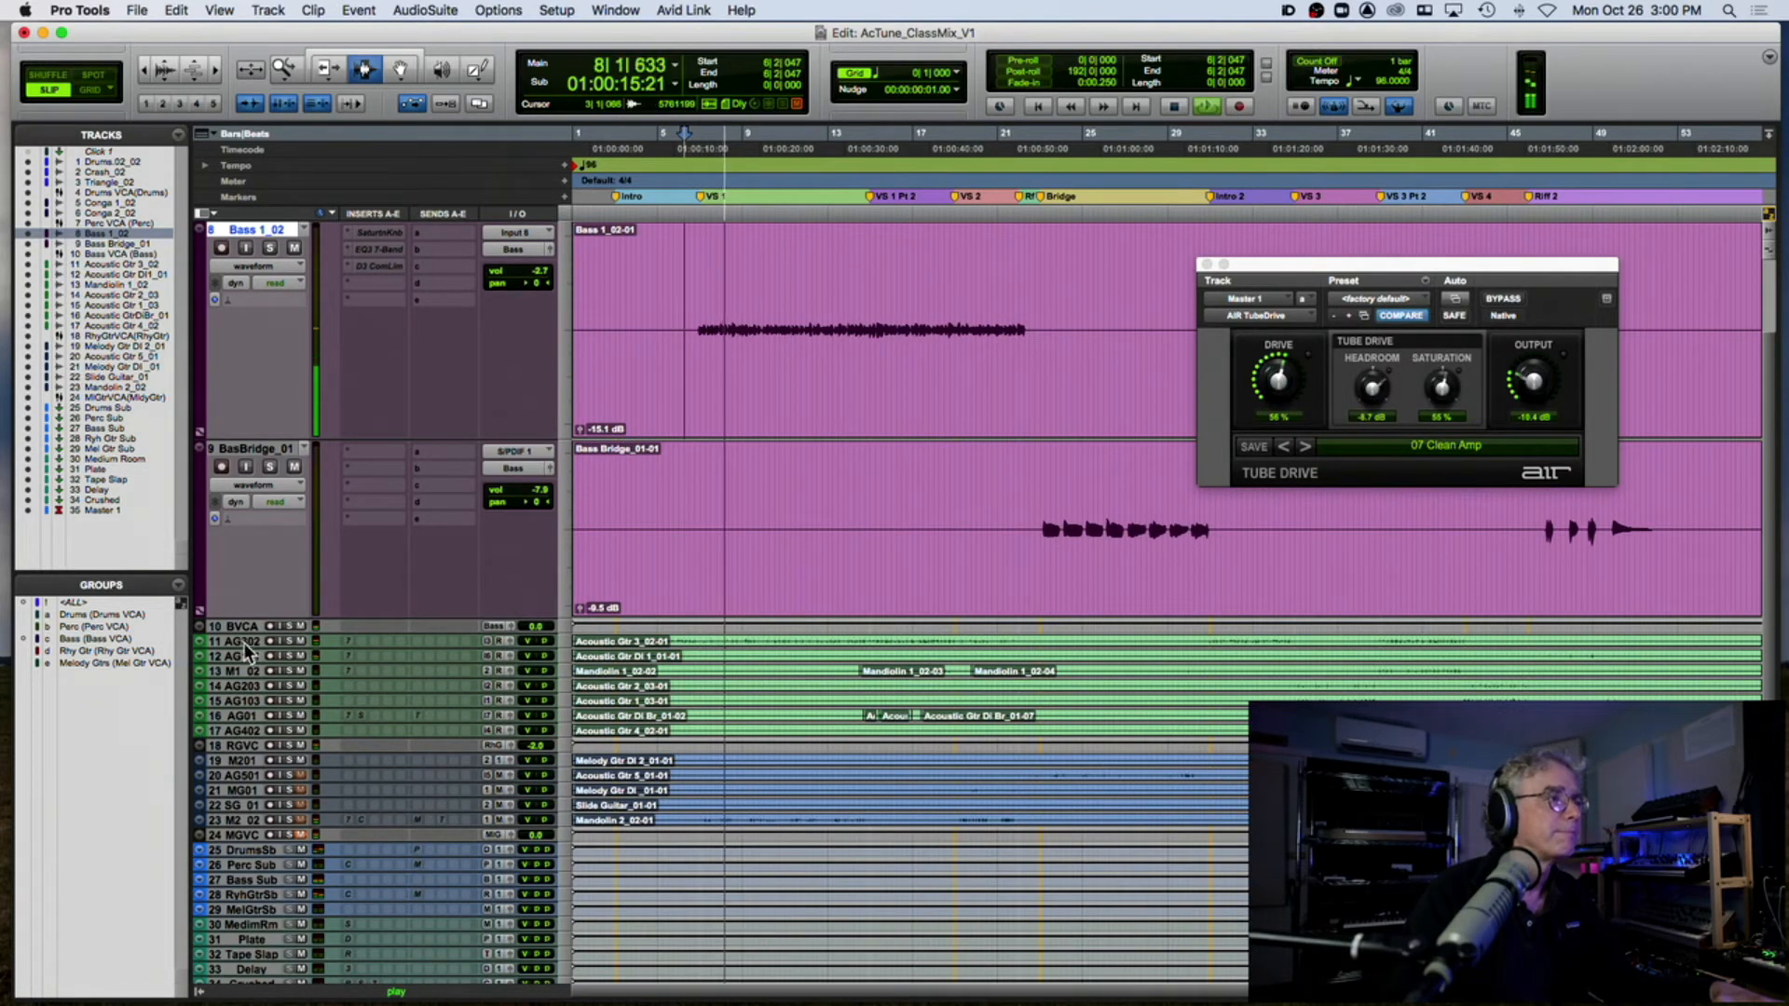
pyautogui.moveTo(245, 648); pyautogui.dragTo(243, 724)
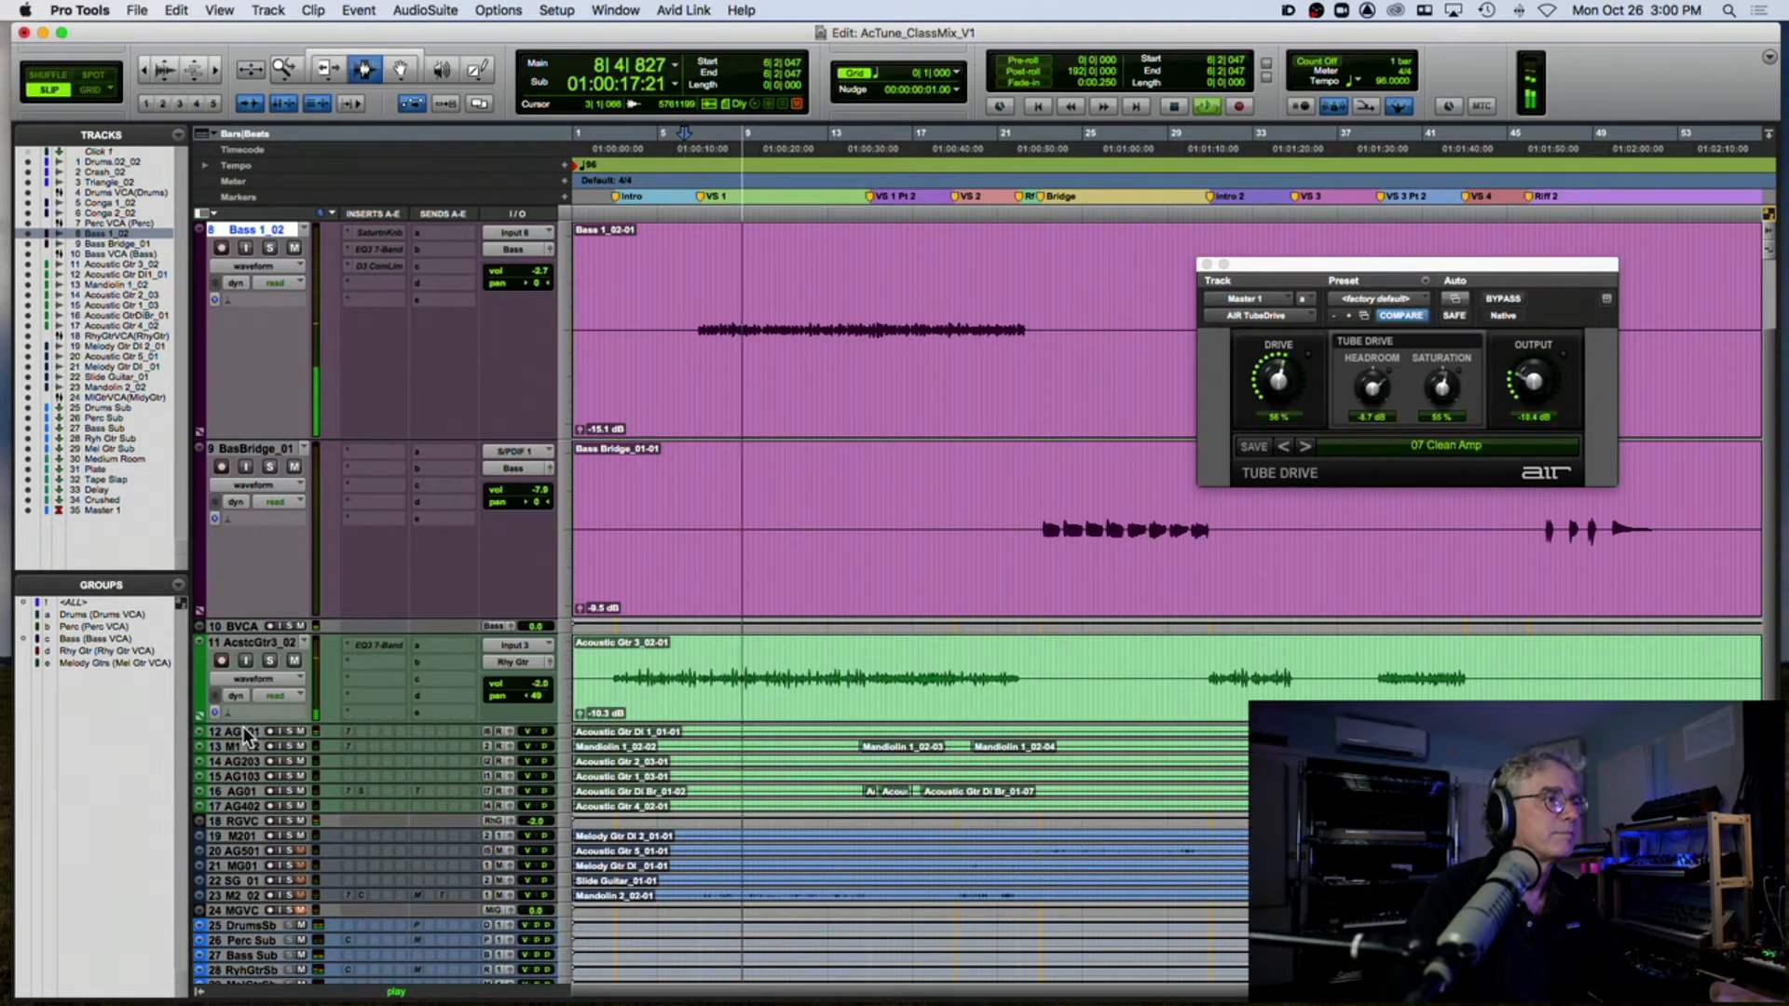
# Step: Undo a trial clip gain cut on Acoustic Gtr 3_02, set the Rhy Gtr VCA volume to -4.0 and enlarge the VCA track
pyautogui.moveTo(579, 709); pyautogui.dragTo(580, 716)
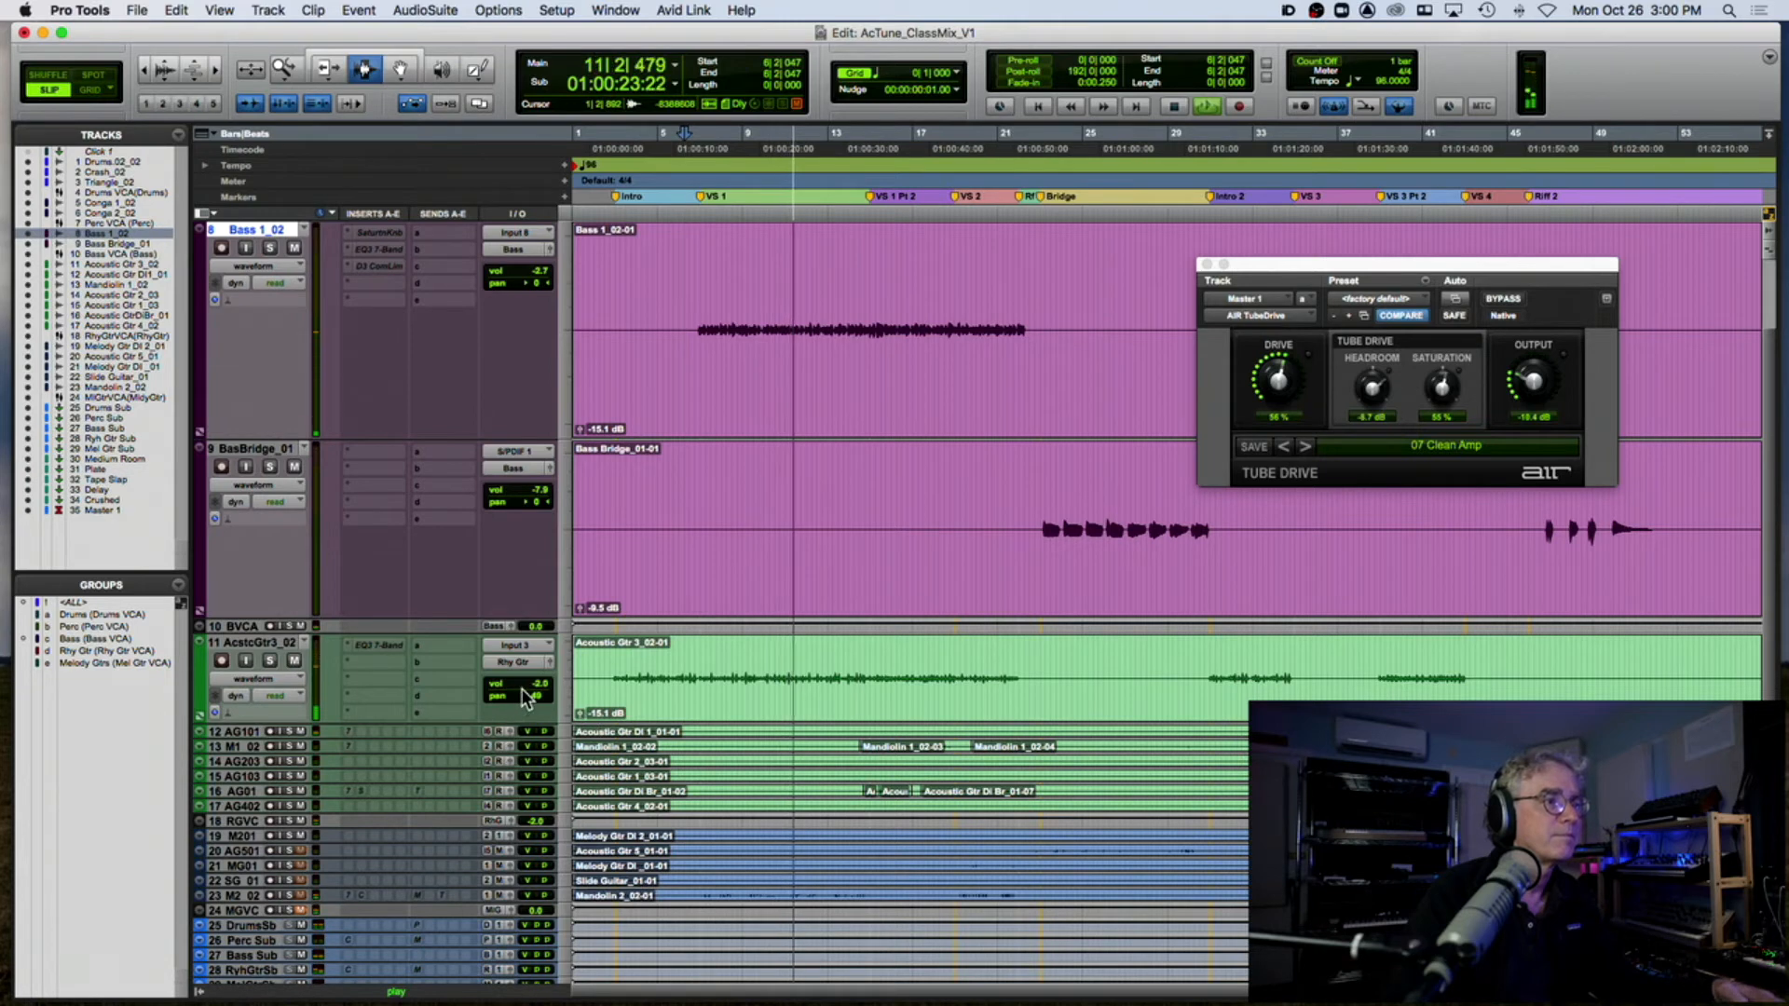
pyautogui.press('super+z')
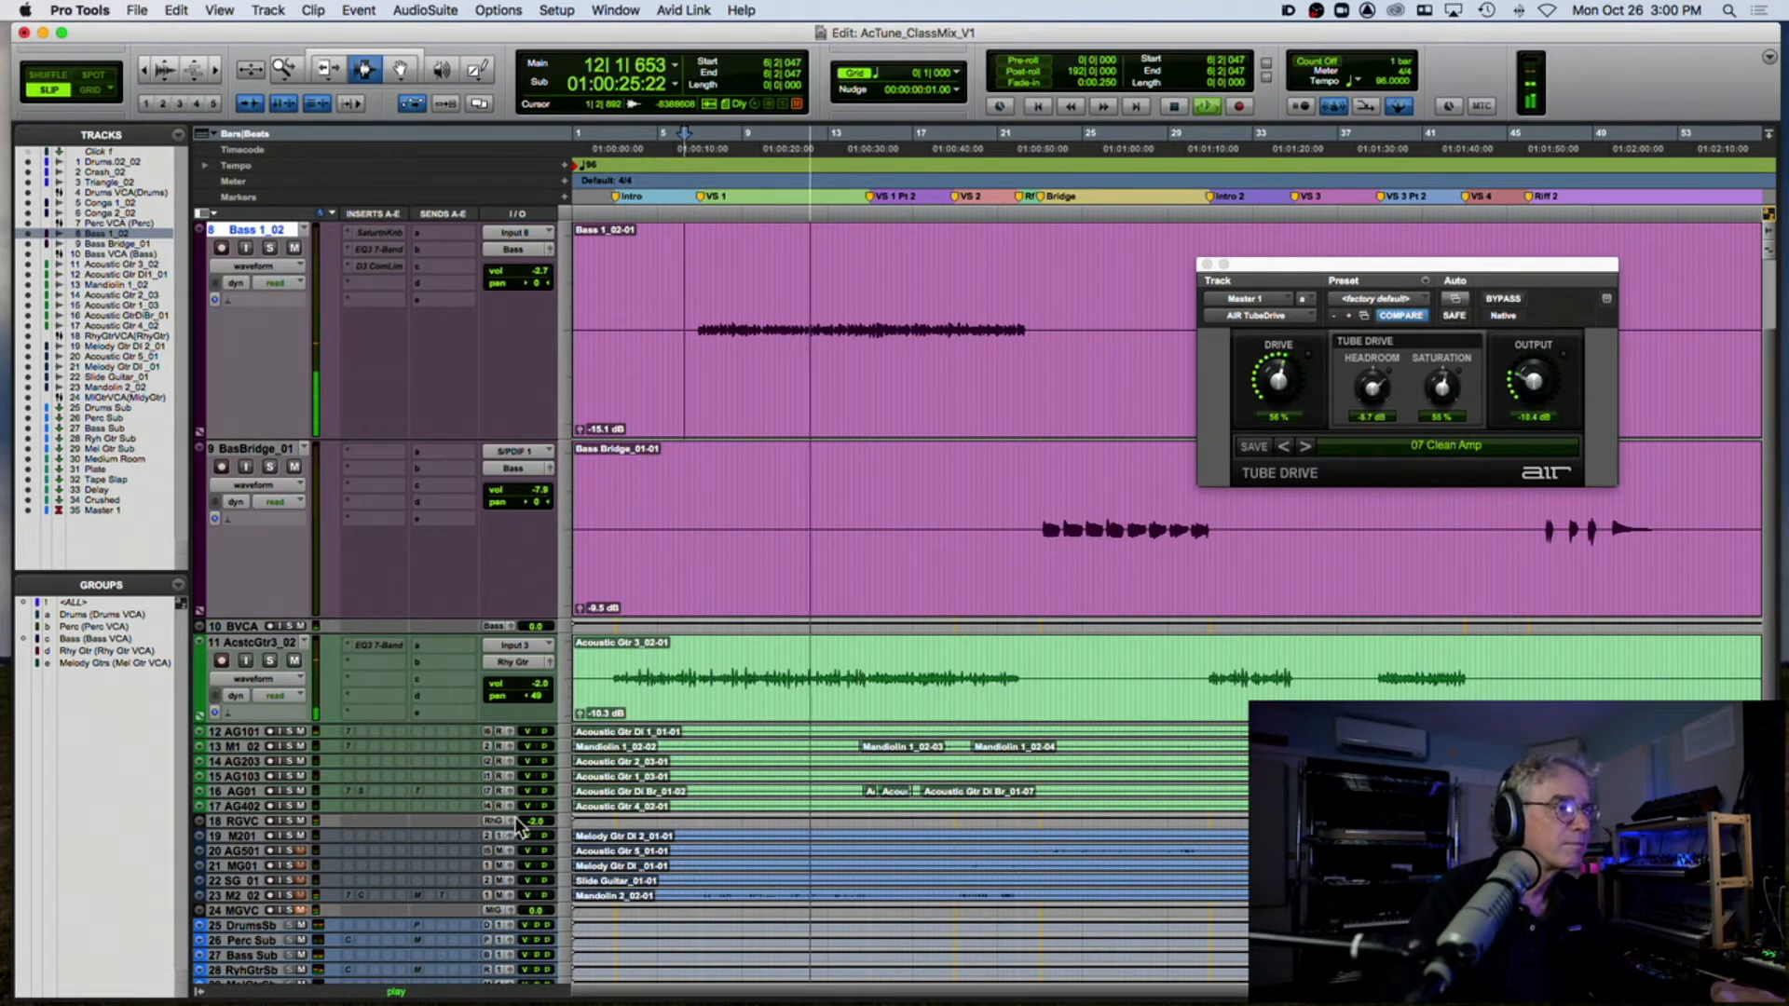
pyautogui.moveTo(533, 820); pyautogui.dragTo(533, 822)
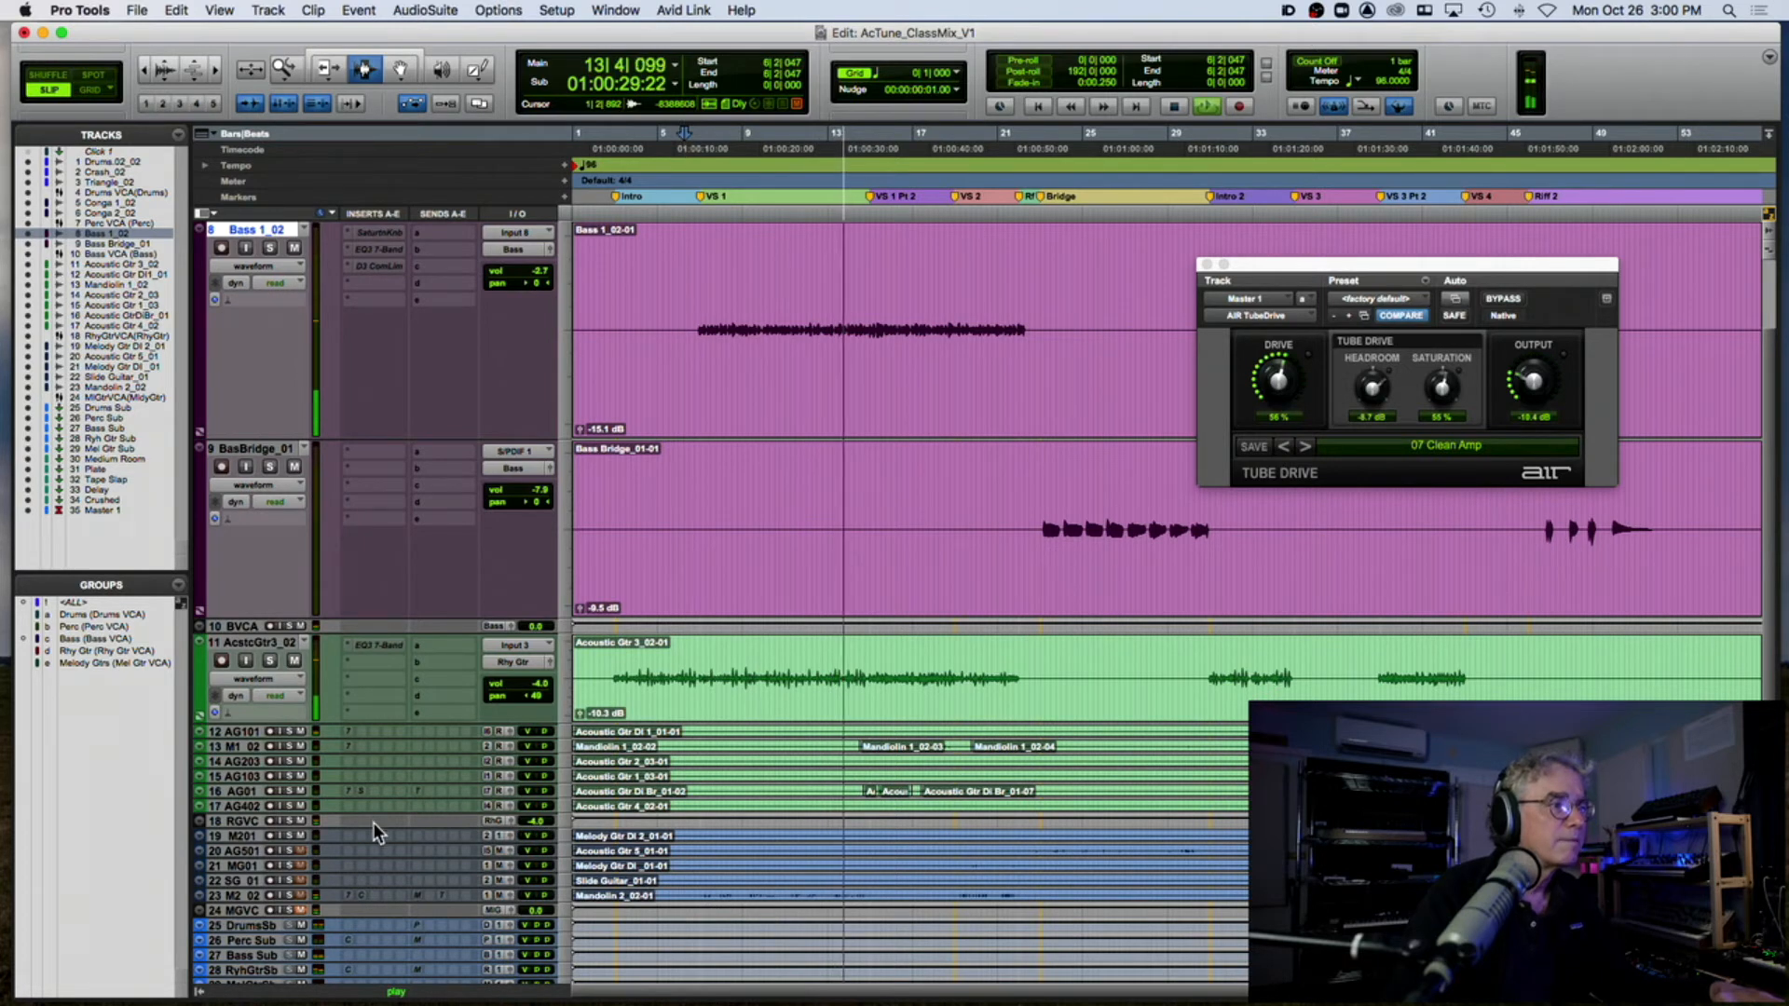
pyautogui.press('space')
pyautogui.moveTo(373, 827); pyautogui.dragTo(371, 891)
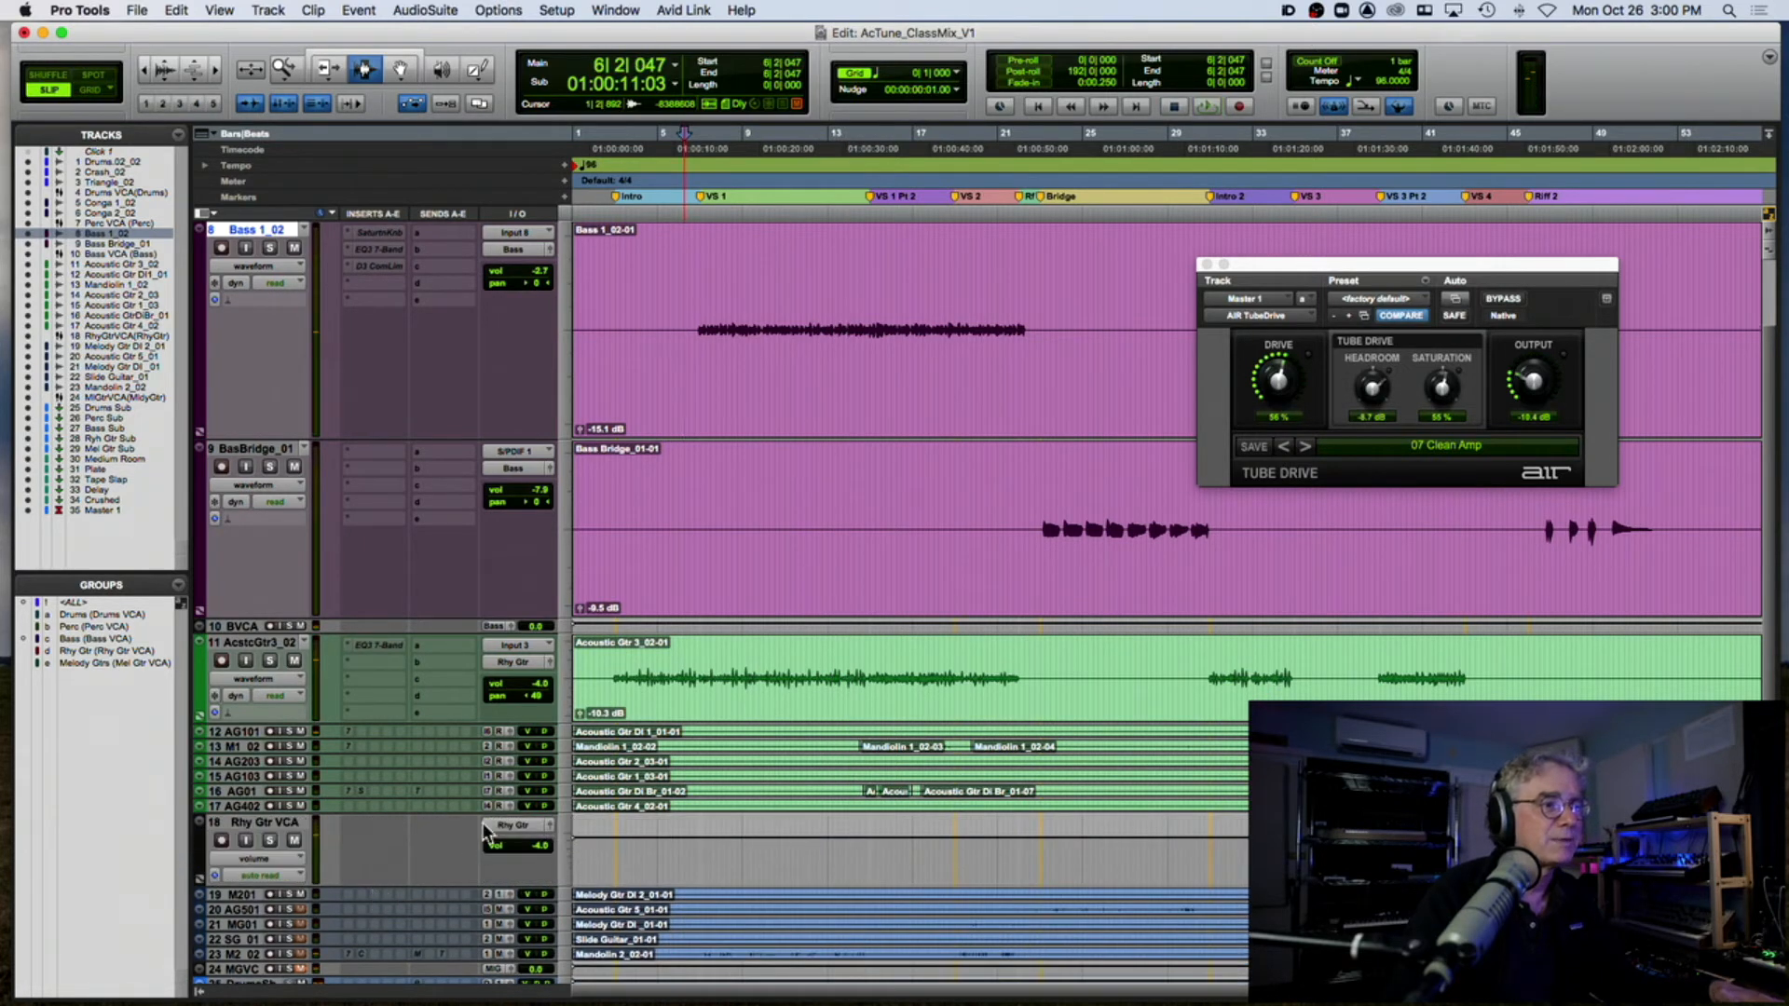
pyautogui.moveTo(533, 846); pyautogui.dragTo(533, 845)
# Step: During playback, set the Acoustic Gtr 3_02 clip gain to -11.3 dB and its pan to 65
pyautogui.press('space')
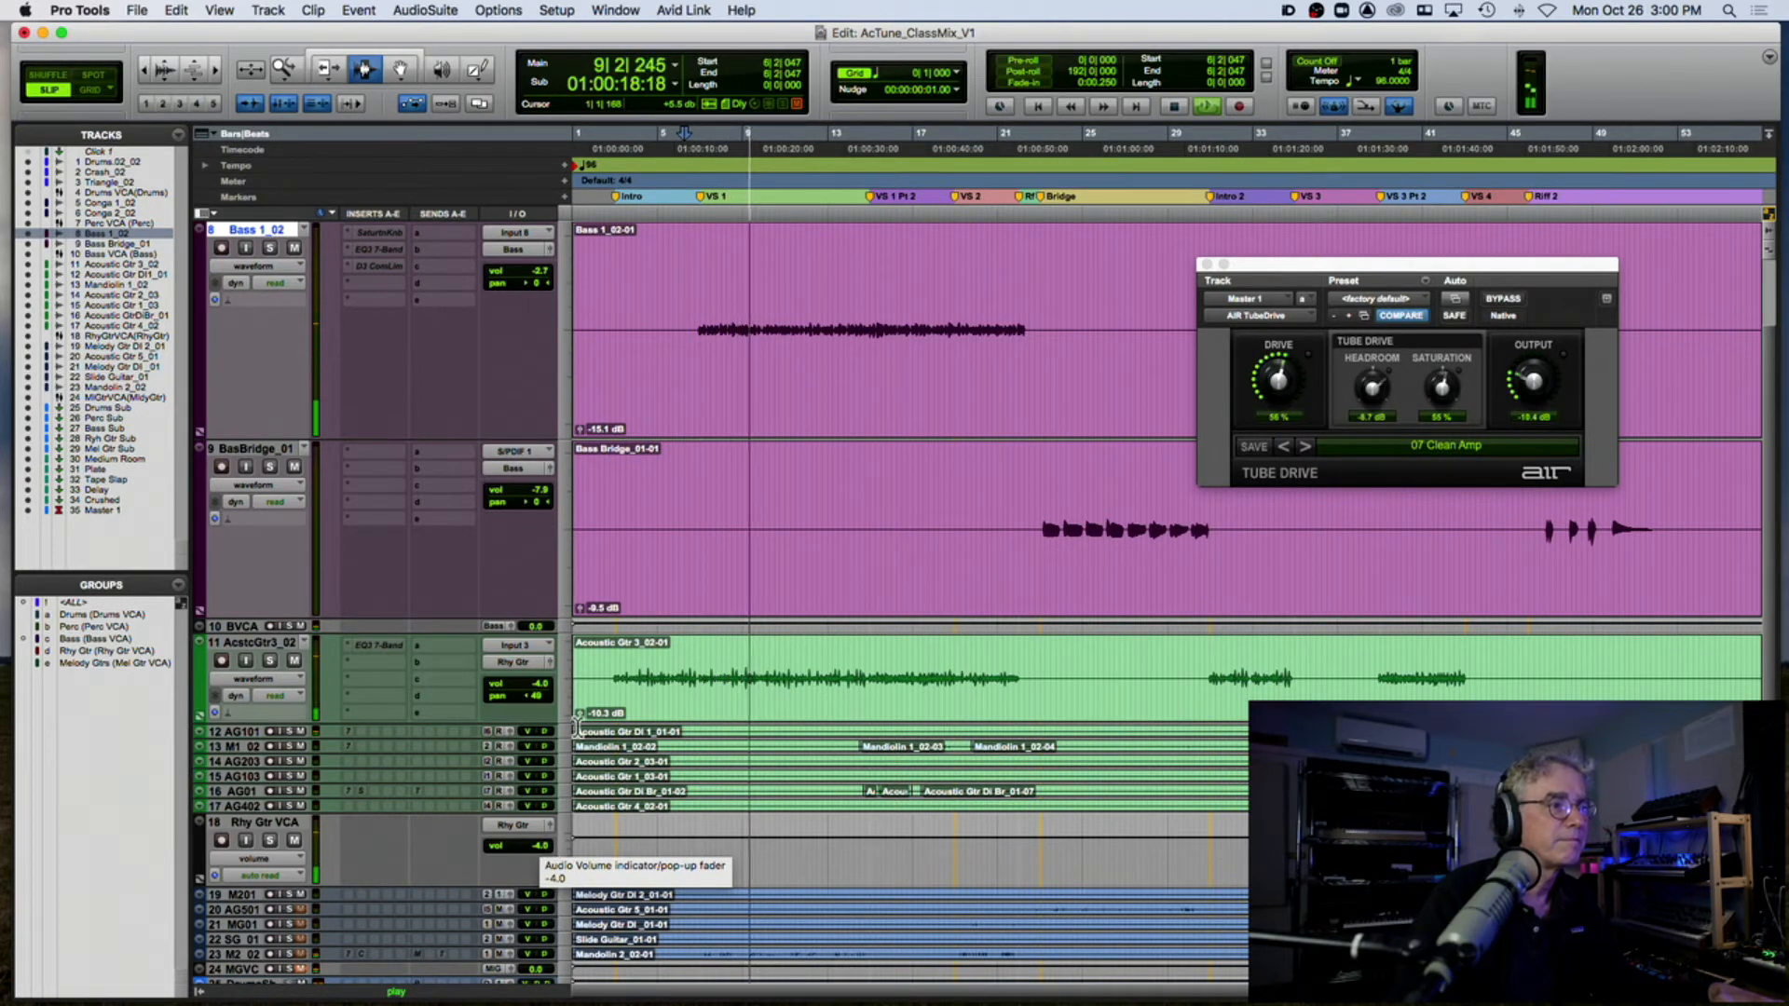
pyautogui.moveTo(579, 714); pyautogui.dragTo(528, 691)
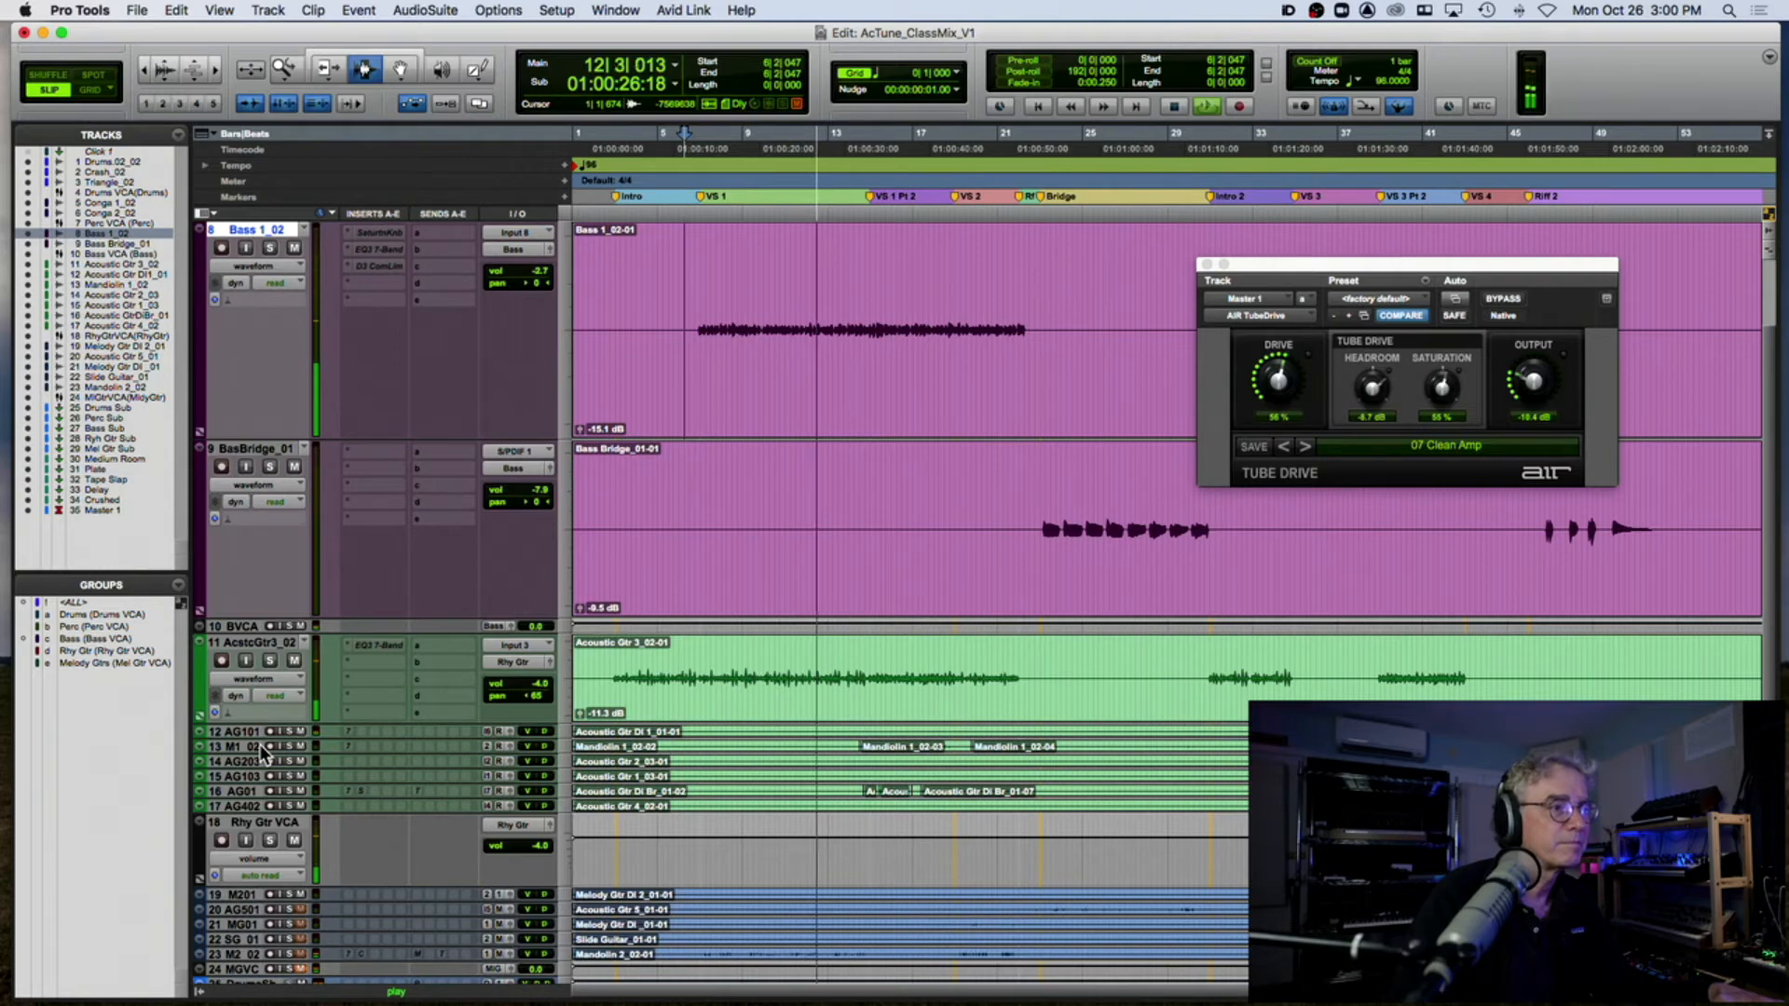
# Step: Set all tracks to the same medium height so their waveforms and controls are readable
pyautogui.press('ctrl+super+Up')
pyautogui.press('ctrl+super+Down')
pyautogui.press('ctrl+super+Down')
pyautogui.press('ctrl+super+Down')
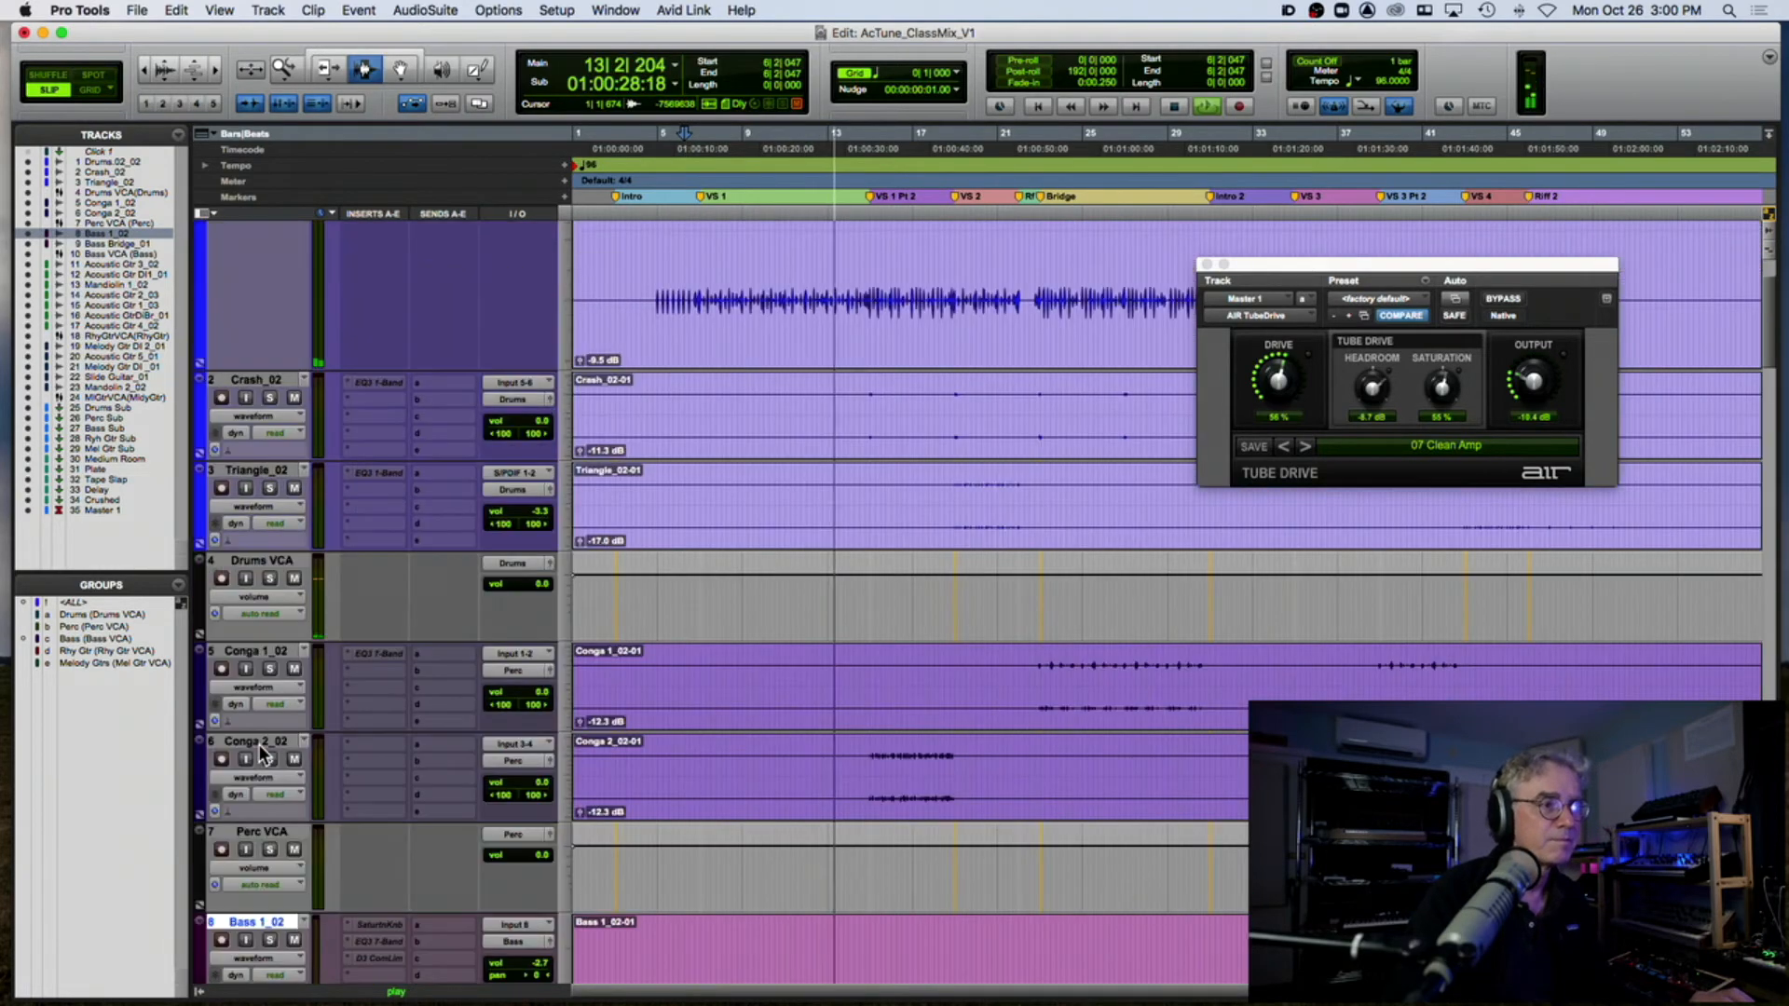
pyautogui.press('ctrl+super+Up')
pyautogui.press('ctrl+super+Up')
pyautogui.press('ctrl+super+Up')
pyautogui.press('ctrl+super+Up')
pyautogui.press('ctrl+super+Up')
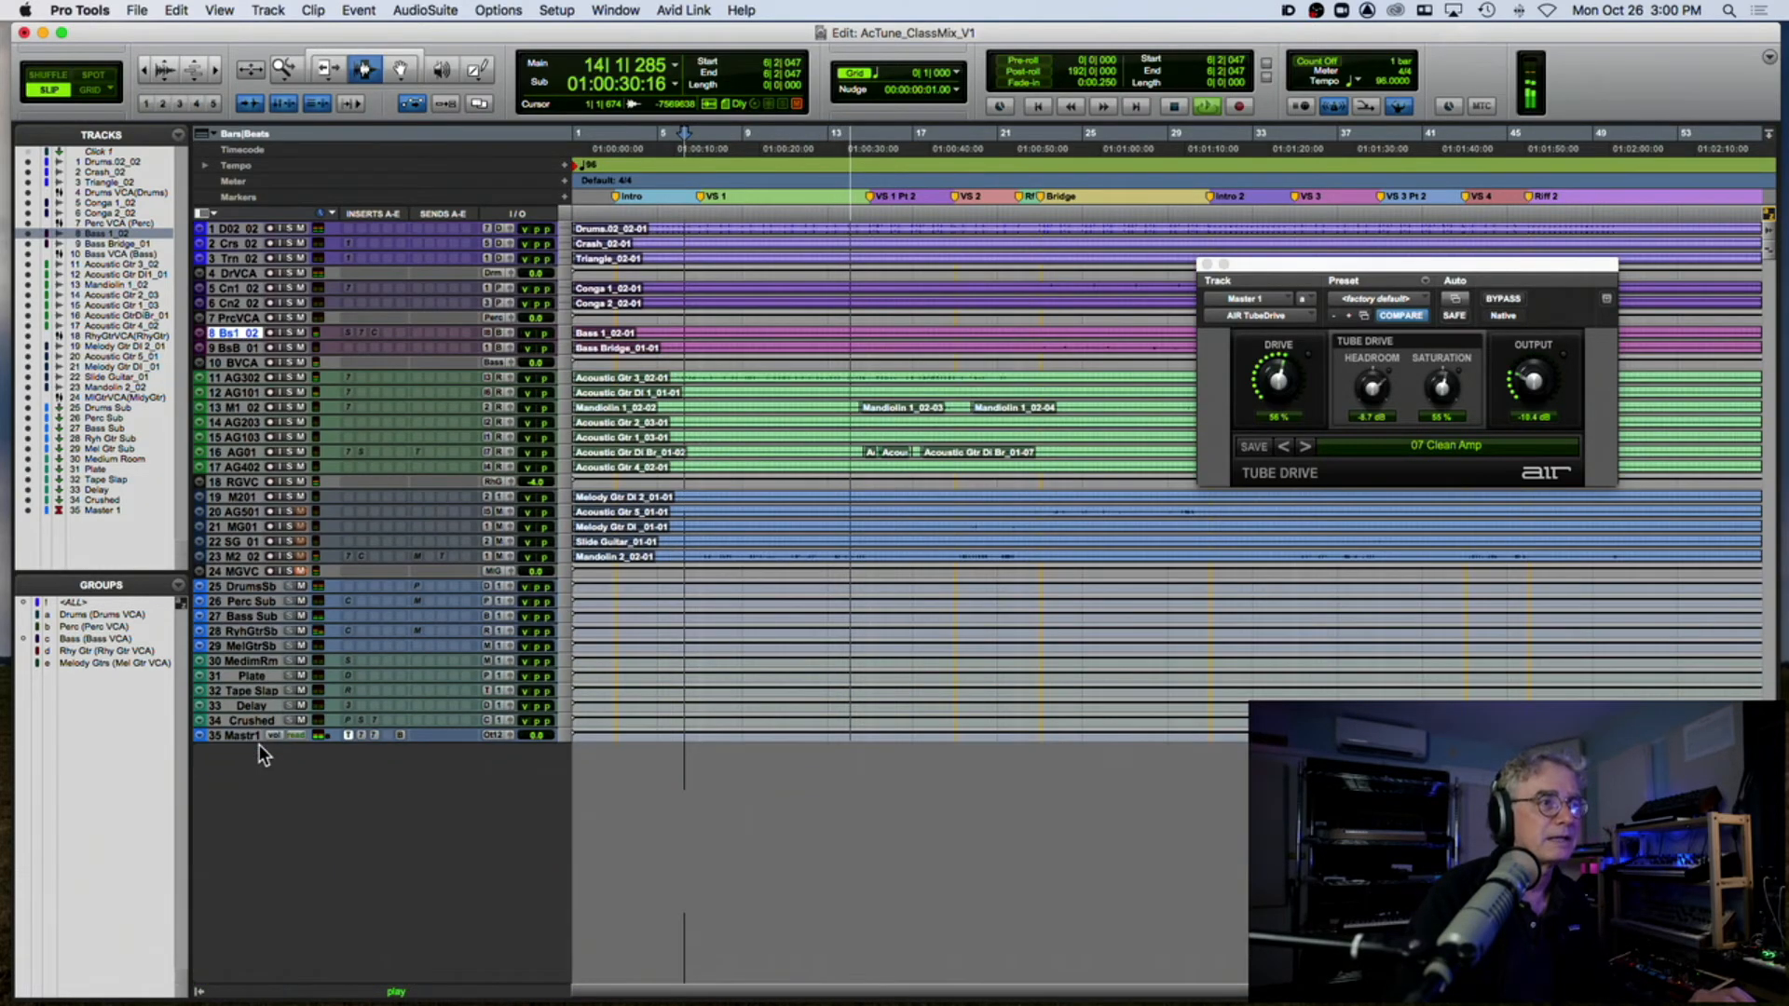
pyautogui.scroll(-5, 259, 745)
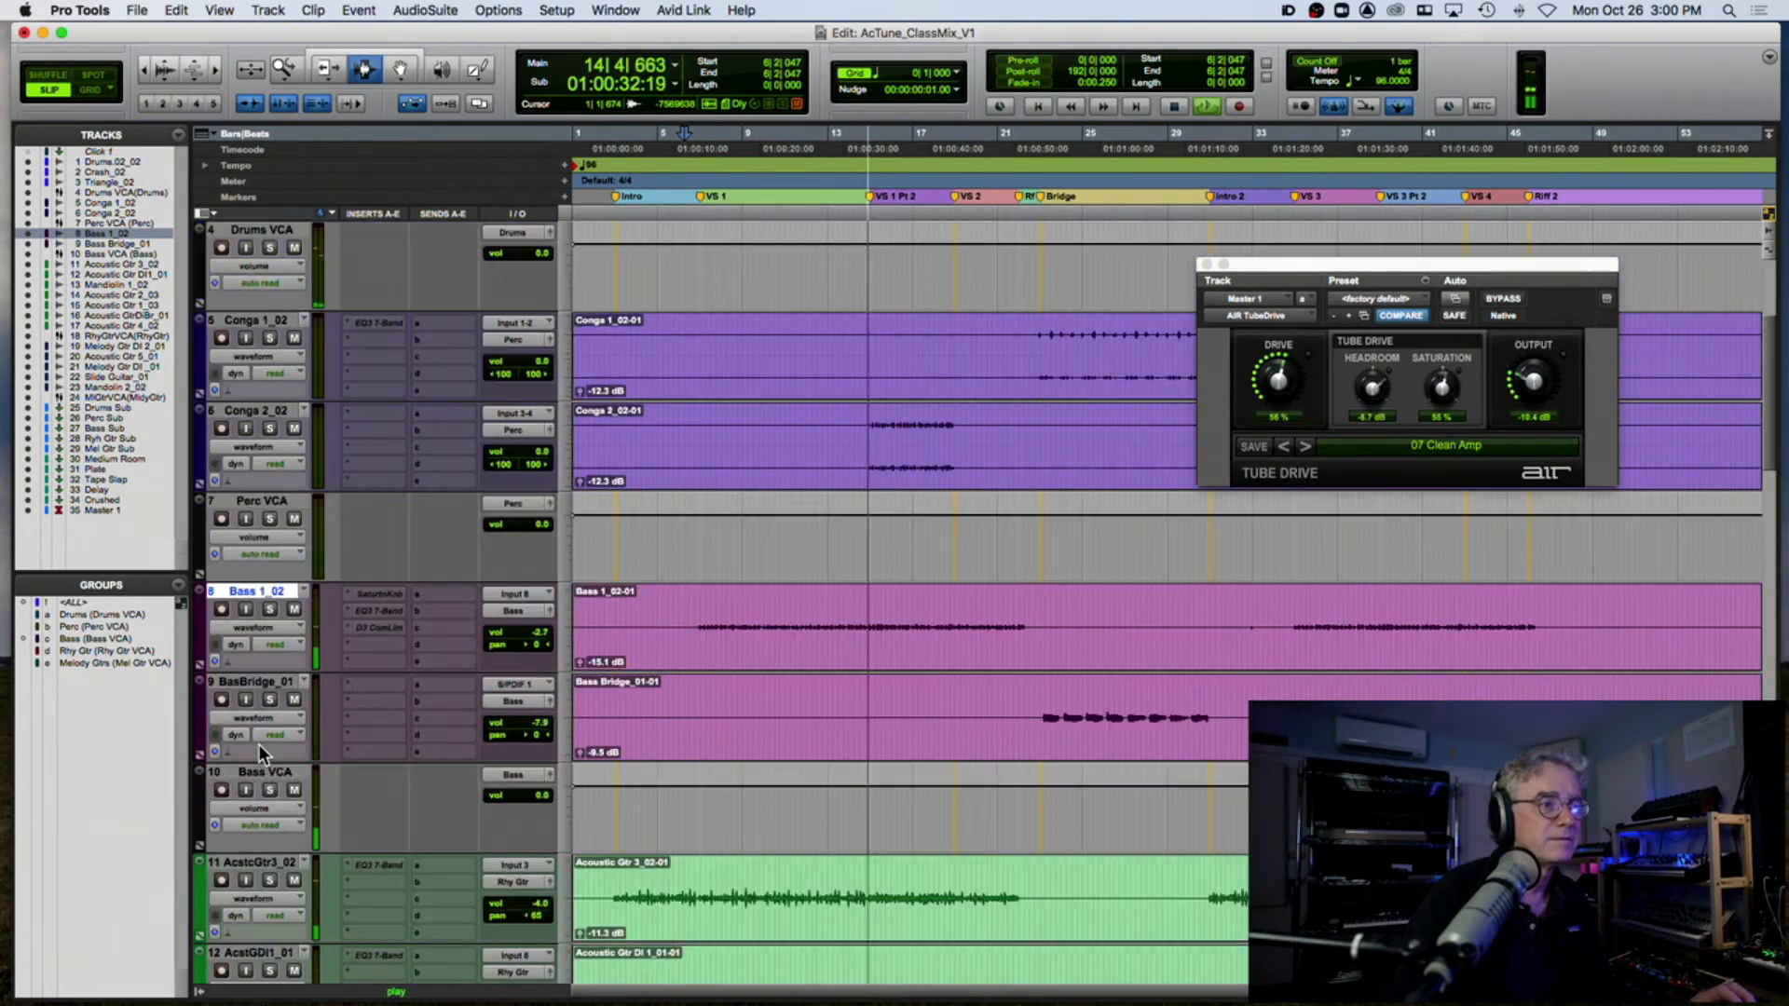
# Step: Pan the Acoustic Gtr DI1_01 track to 84, solo the Rhy Gtr VCA and play the guitars from the Intro
pyautogui.press('space')
pyautogui.moveTo(549, 736); pyautogui.dragTo(559, 738)
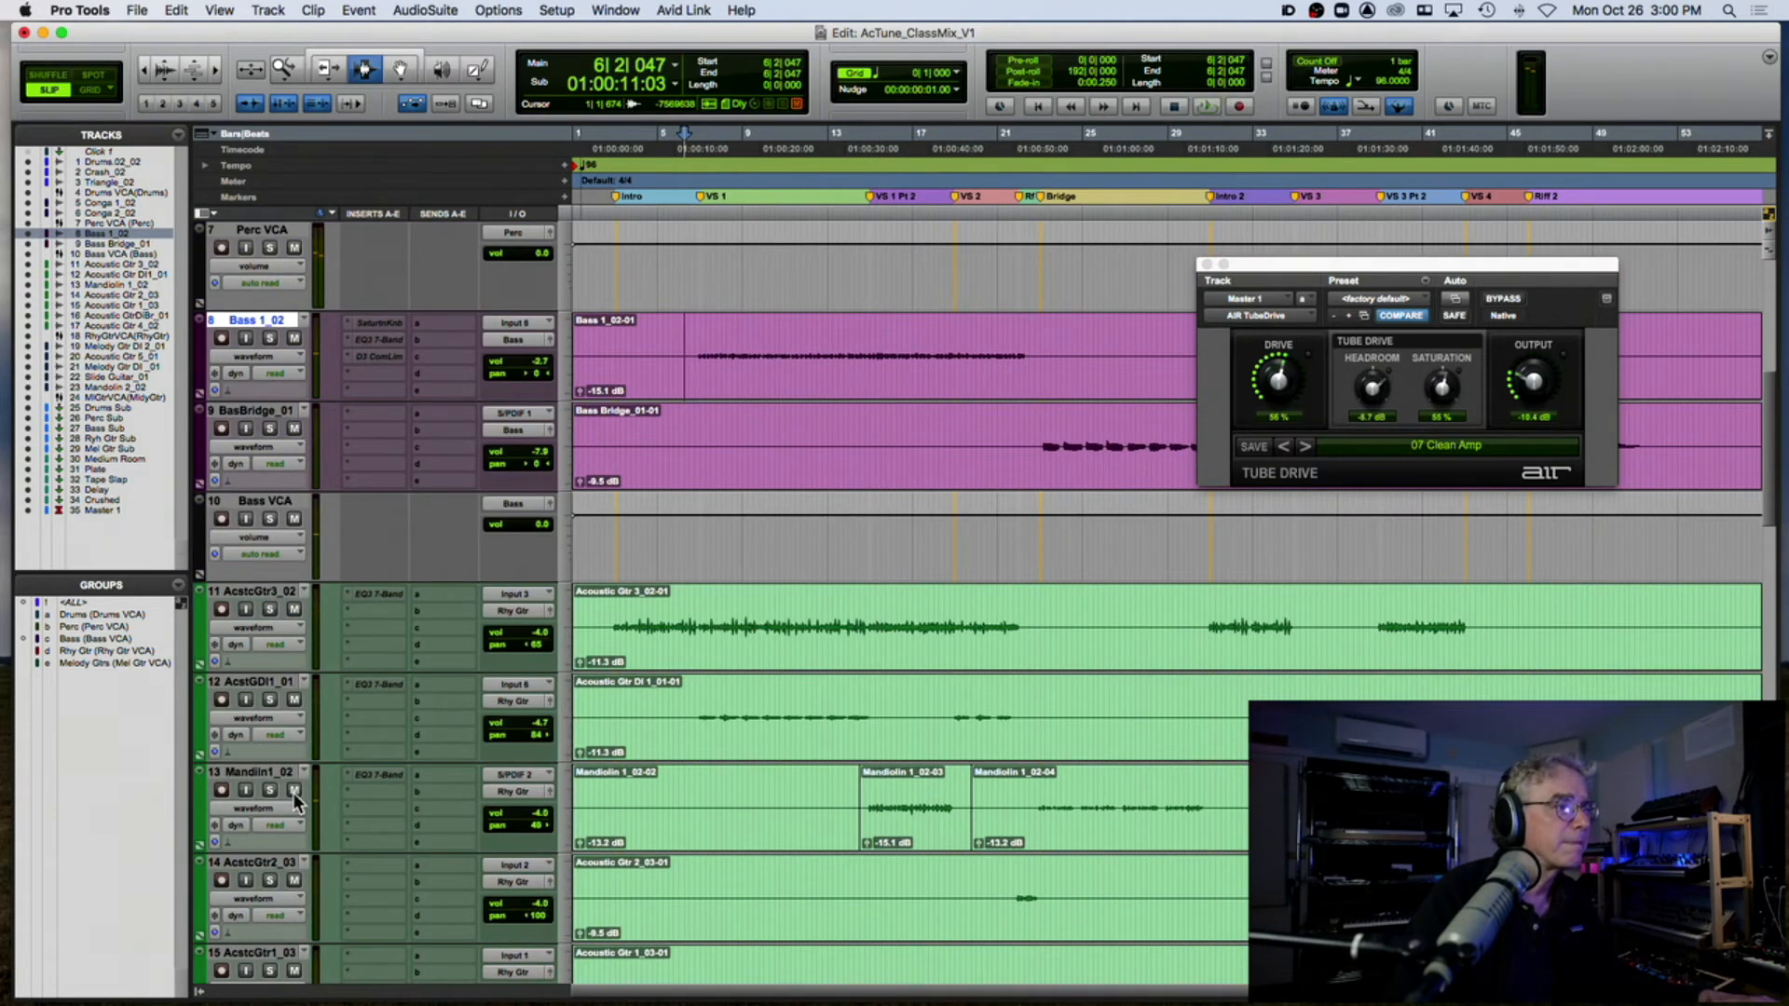
pyautogui.scroll(-3, 295, 790)
pyautogui.scroll(-1, 293, 861)
pyautogui.click(270, 880)
pyautogui.click(611, 270)
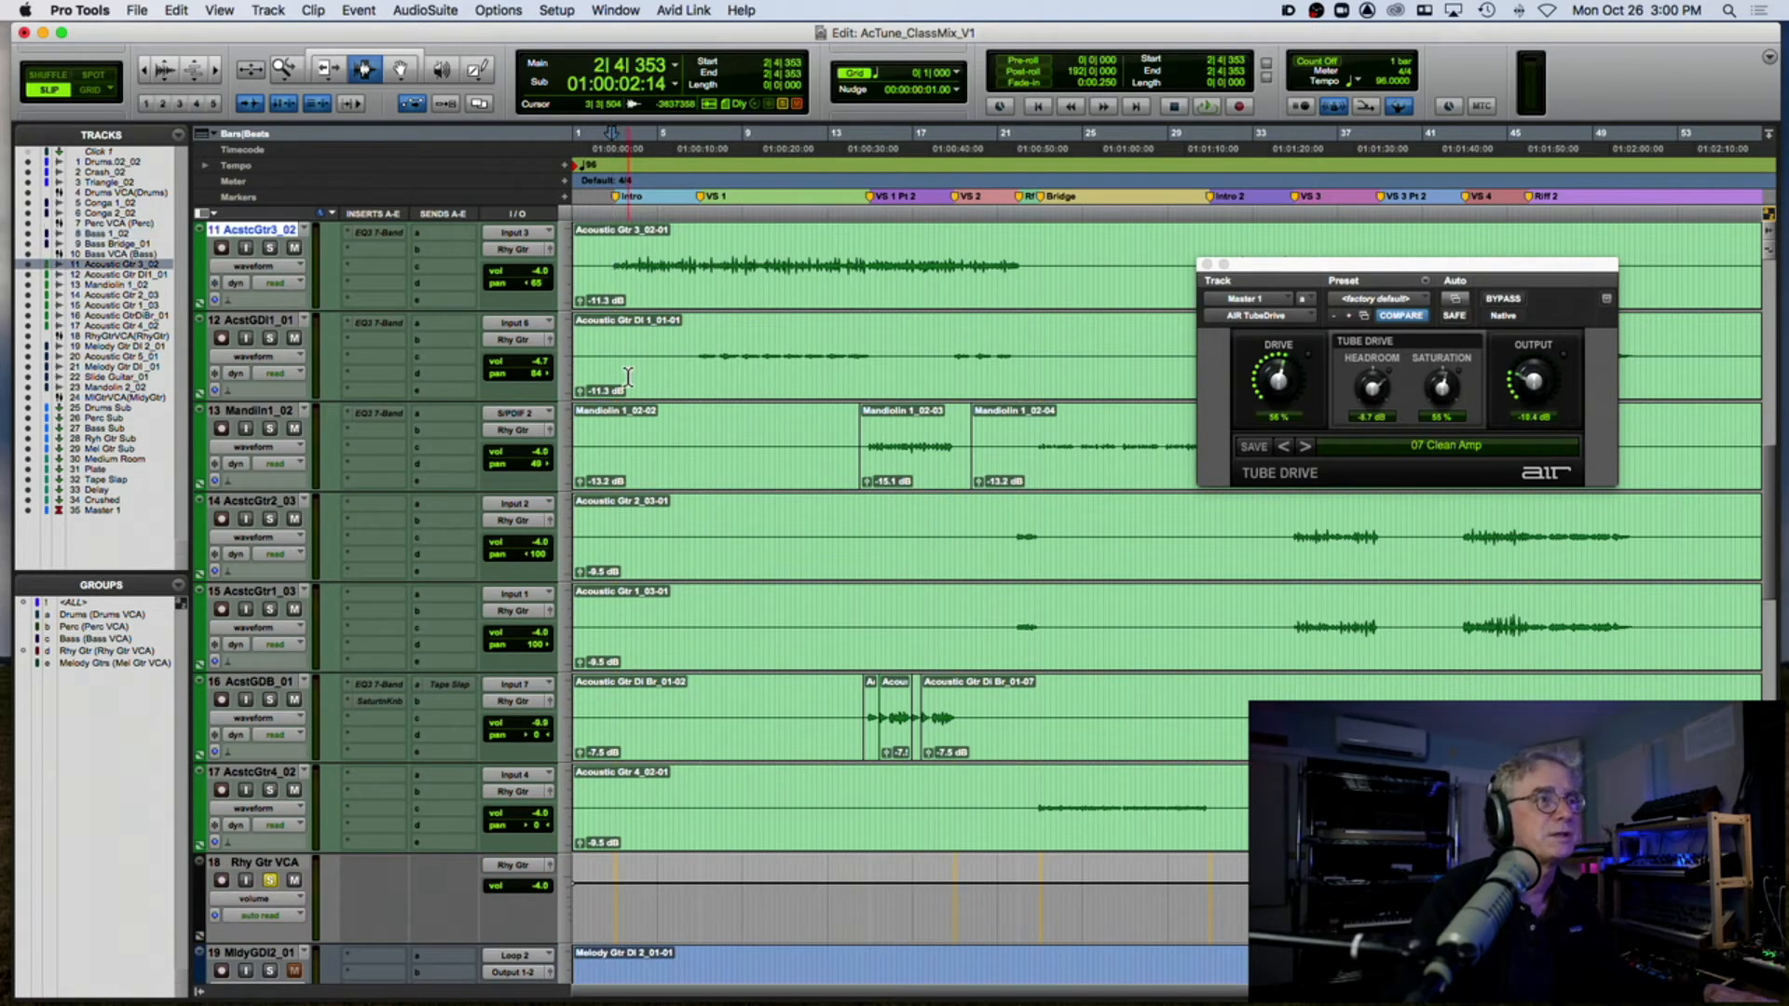
pyautogui.press('space')
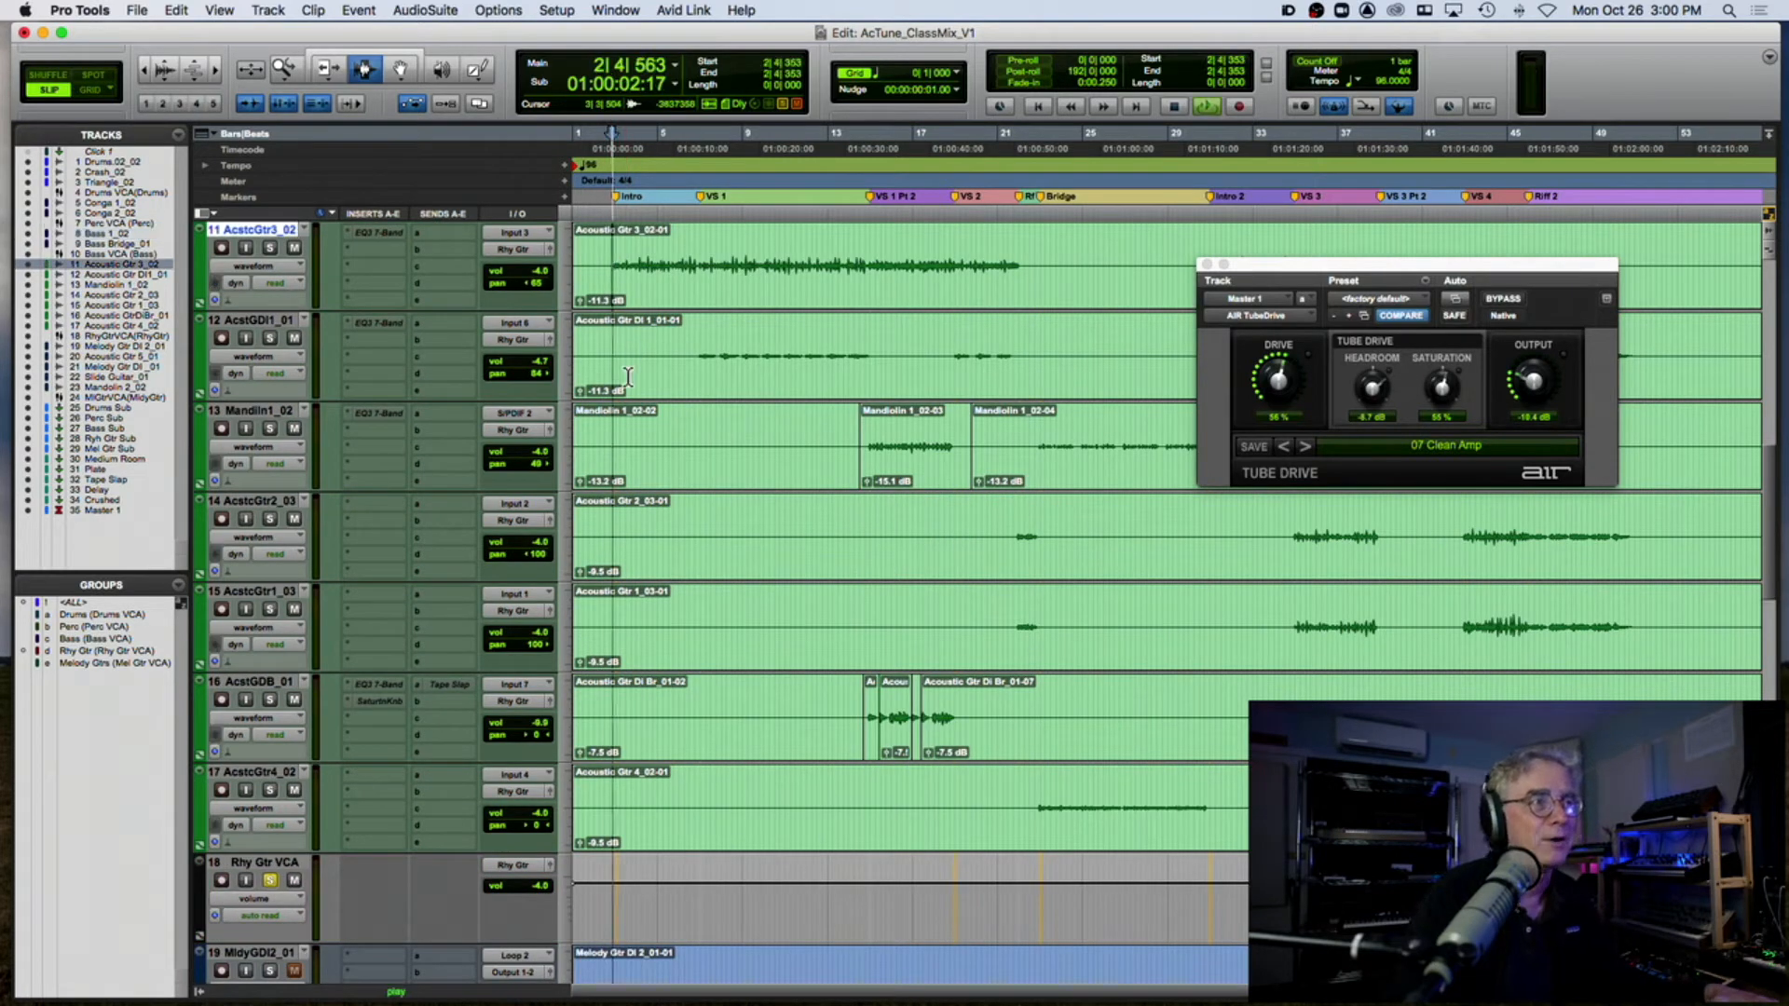
# Step: Lower the Acoustic Gtr 3_02 clip gain to -13.2 dB while playing the soloed guitars from just before VS 1
pyautogui.click(693, 358)
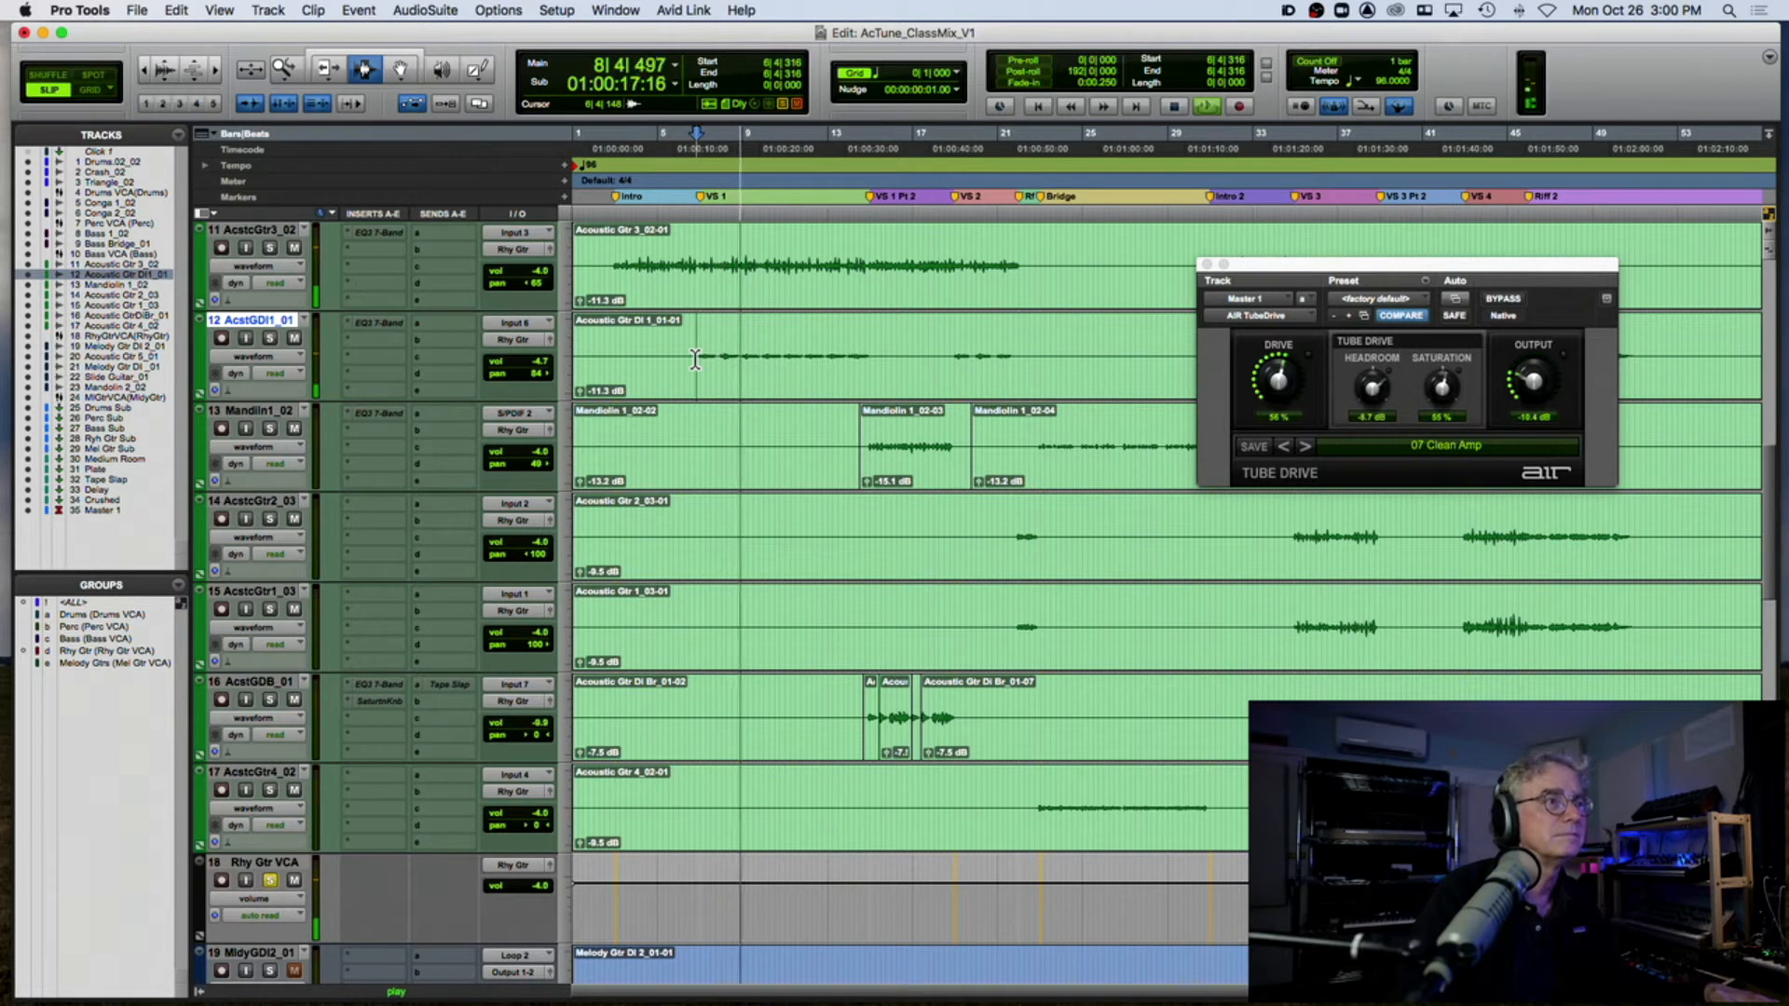
pyautogui.moveTo(578, 299); pyautogui.dragTo(578, 300)
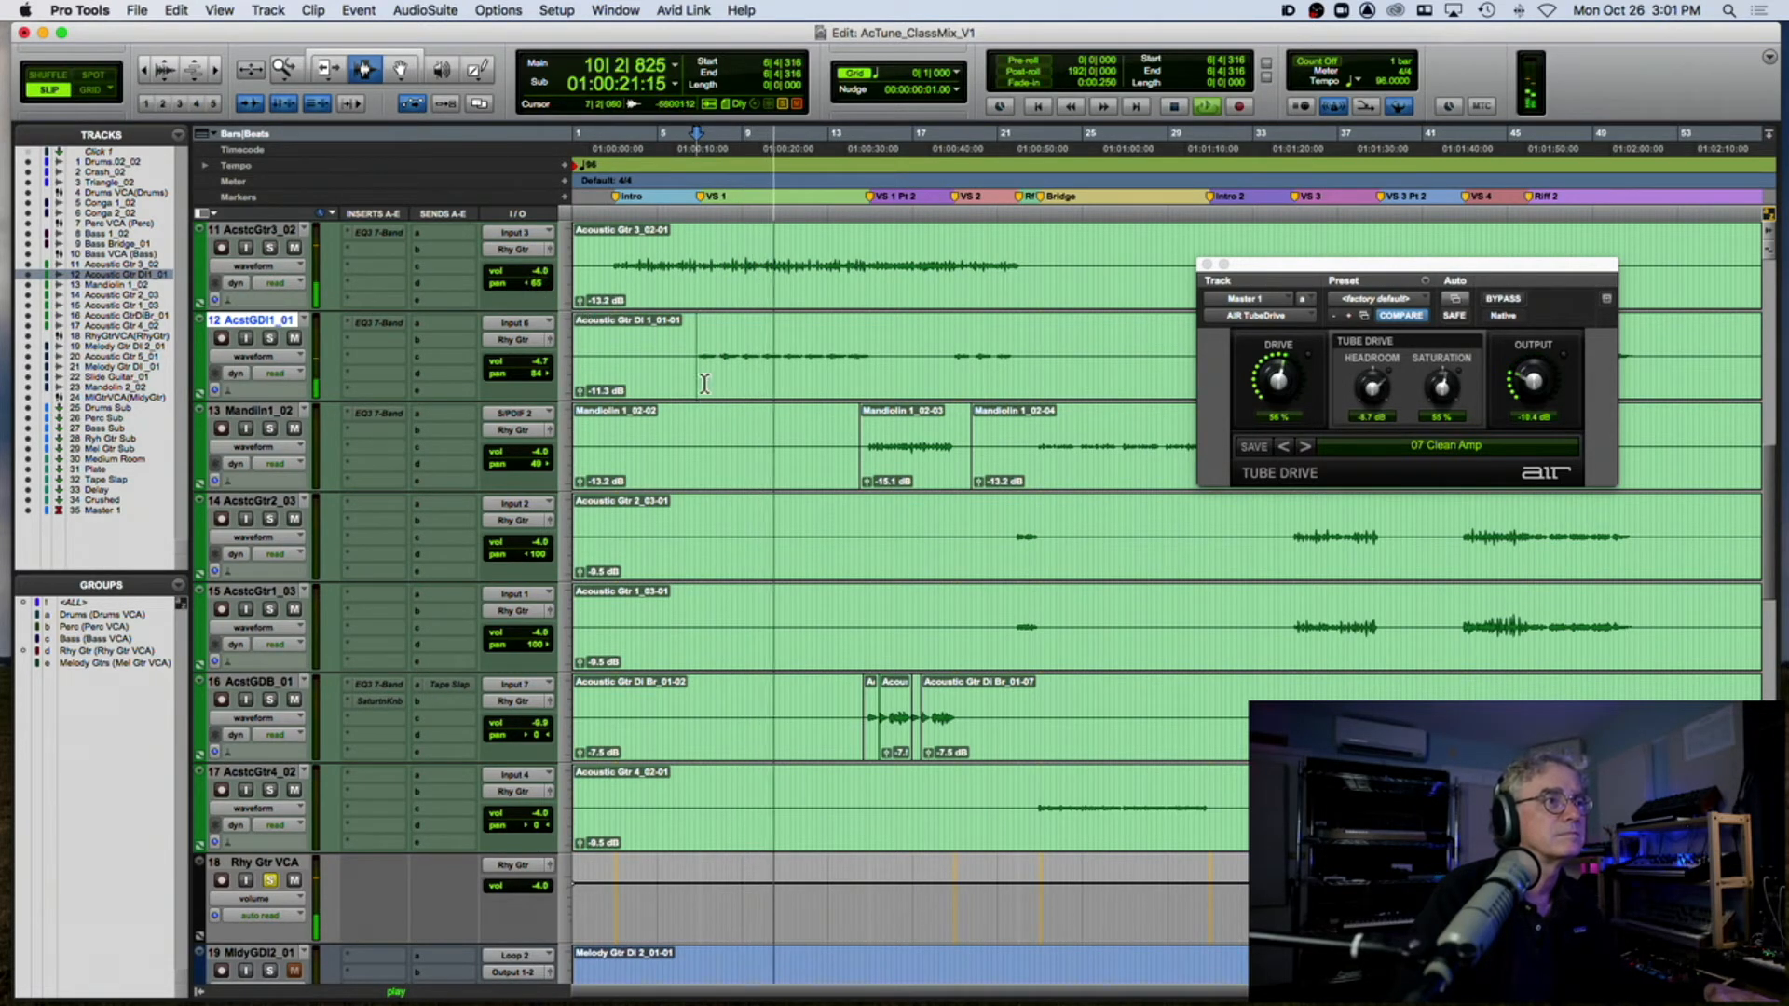
pyautogui.press('space')
pyautogui.press('space')
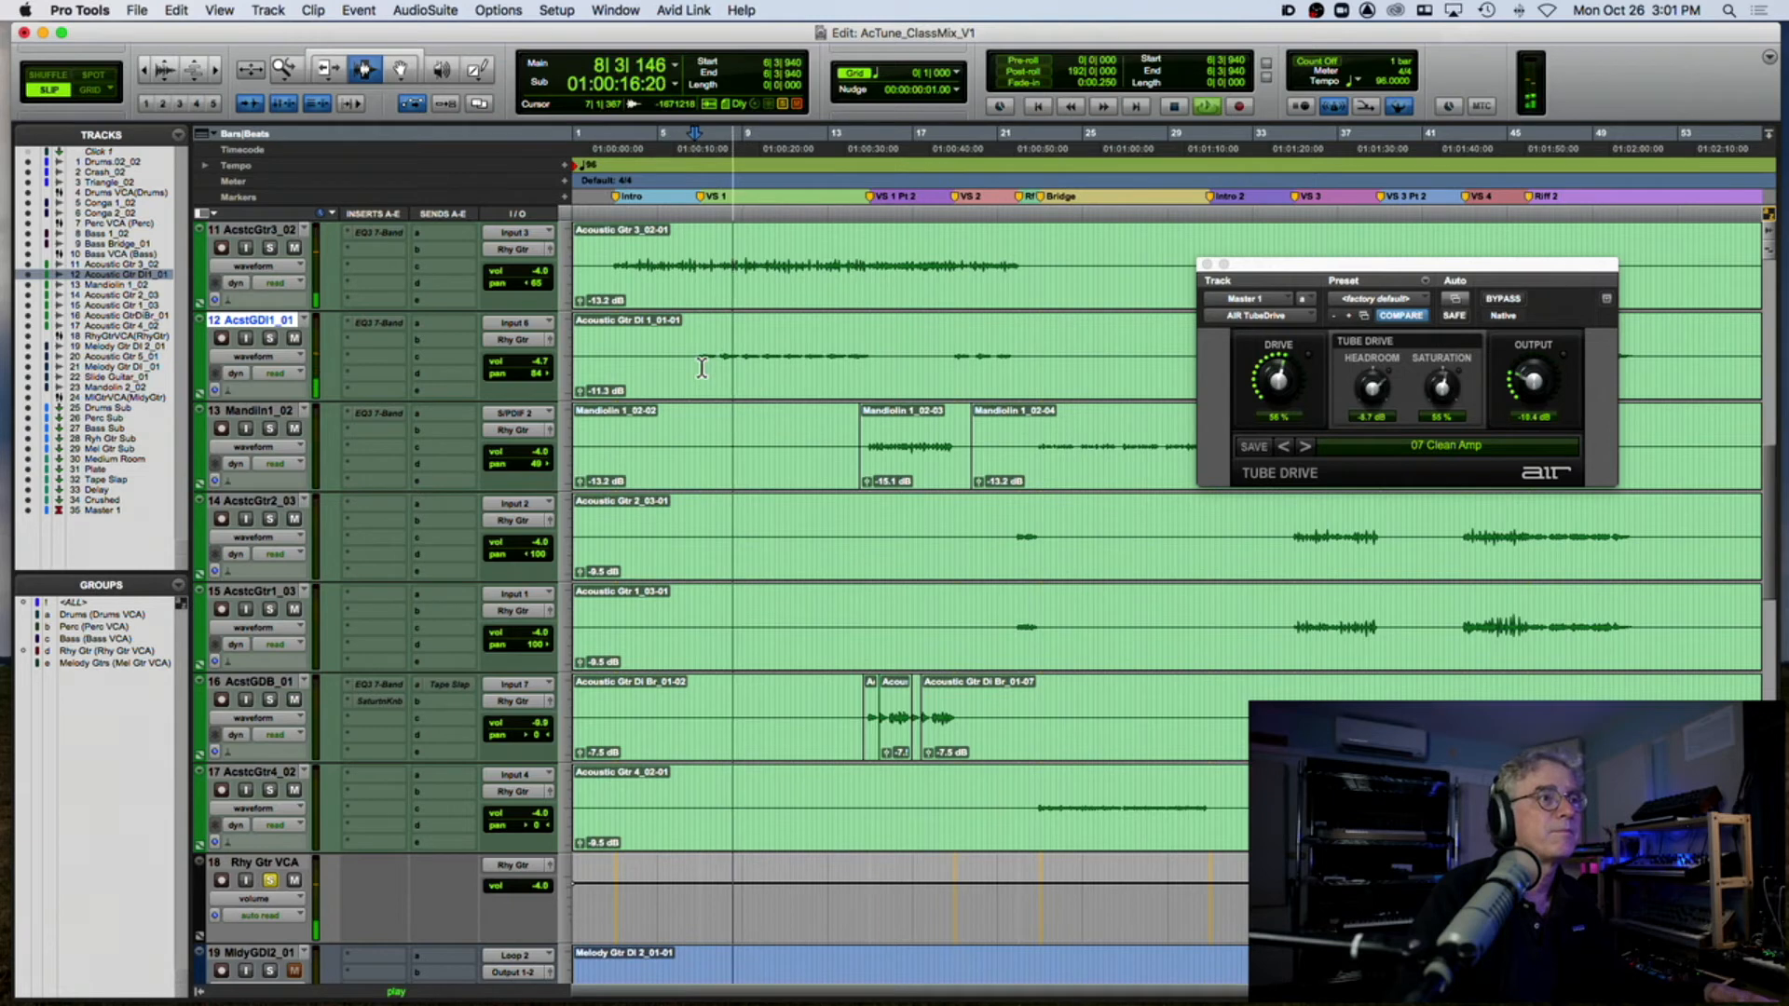
pyautogui.press('space')
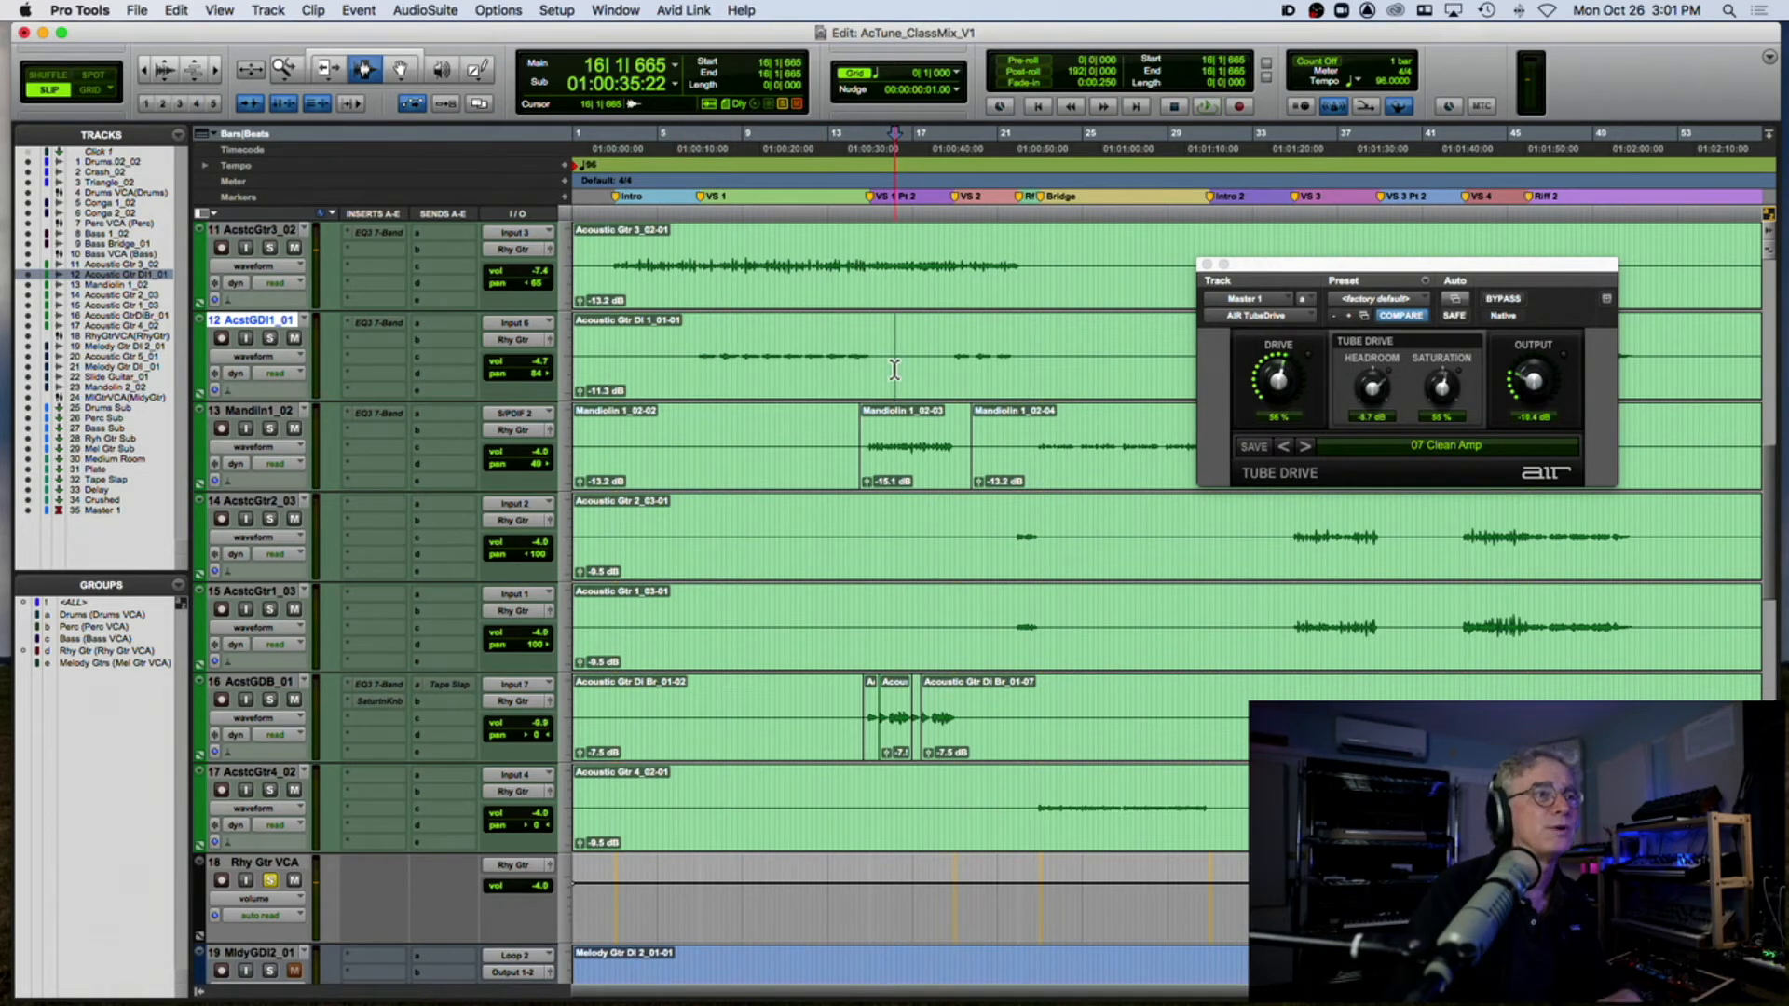
# Step: Split the Acoustic Gtr DI1_01 clip at 16|1|665 and 6|3|940, and select the section between the splits
pyautogui.press('super+e')
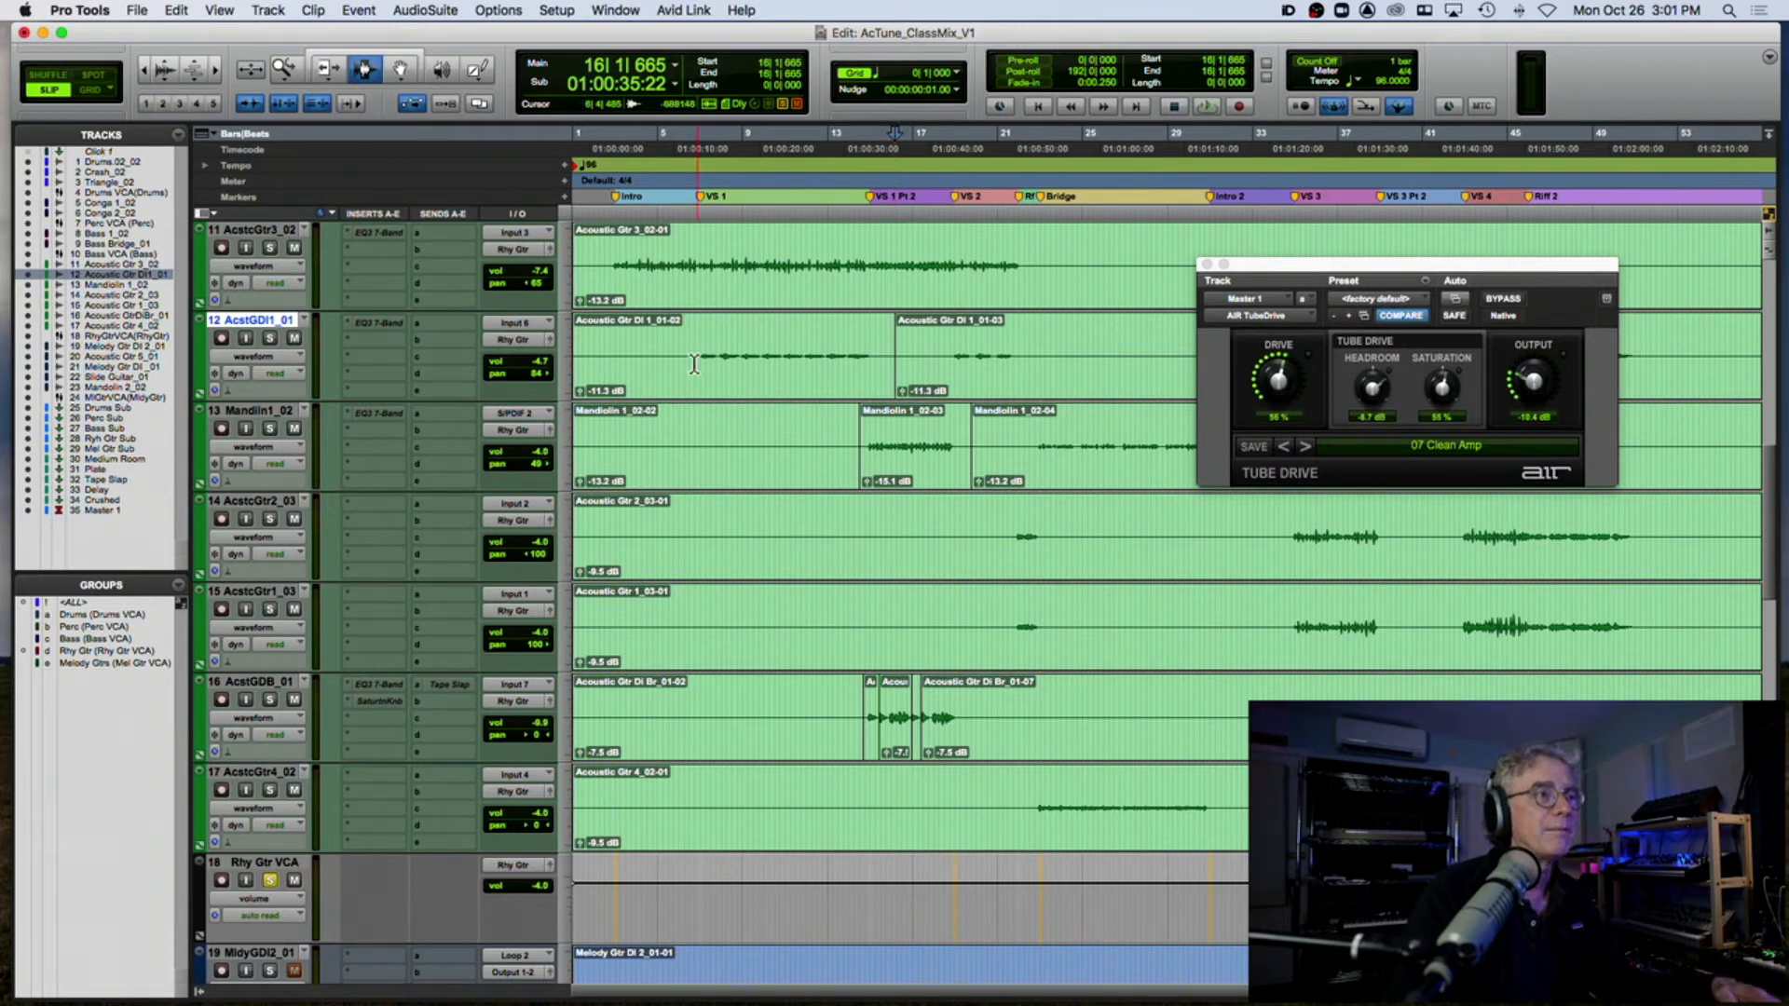
pyautogui.press('super+e')
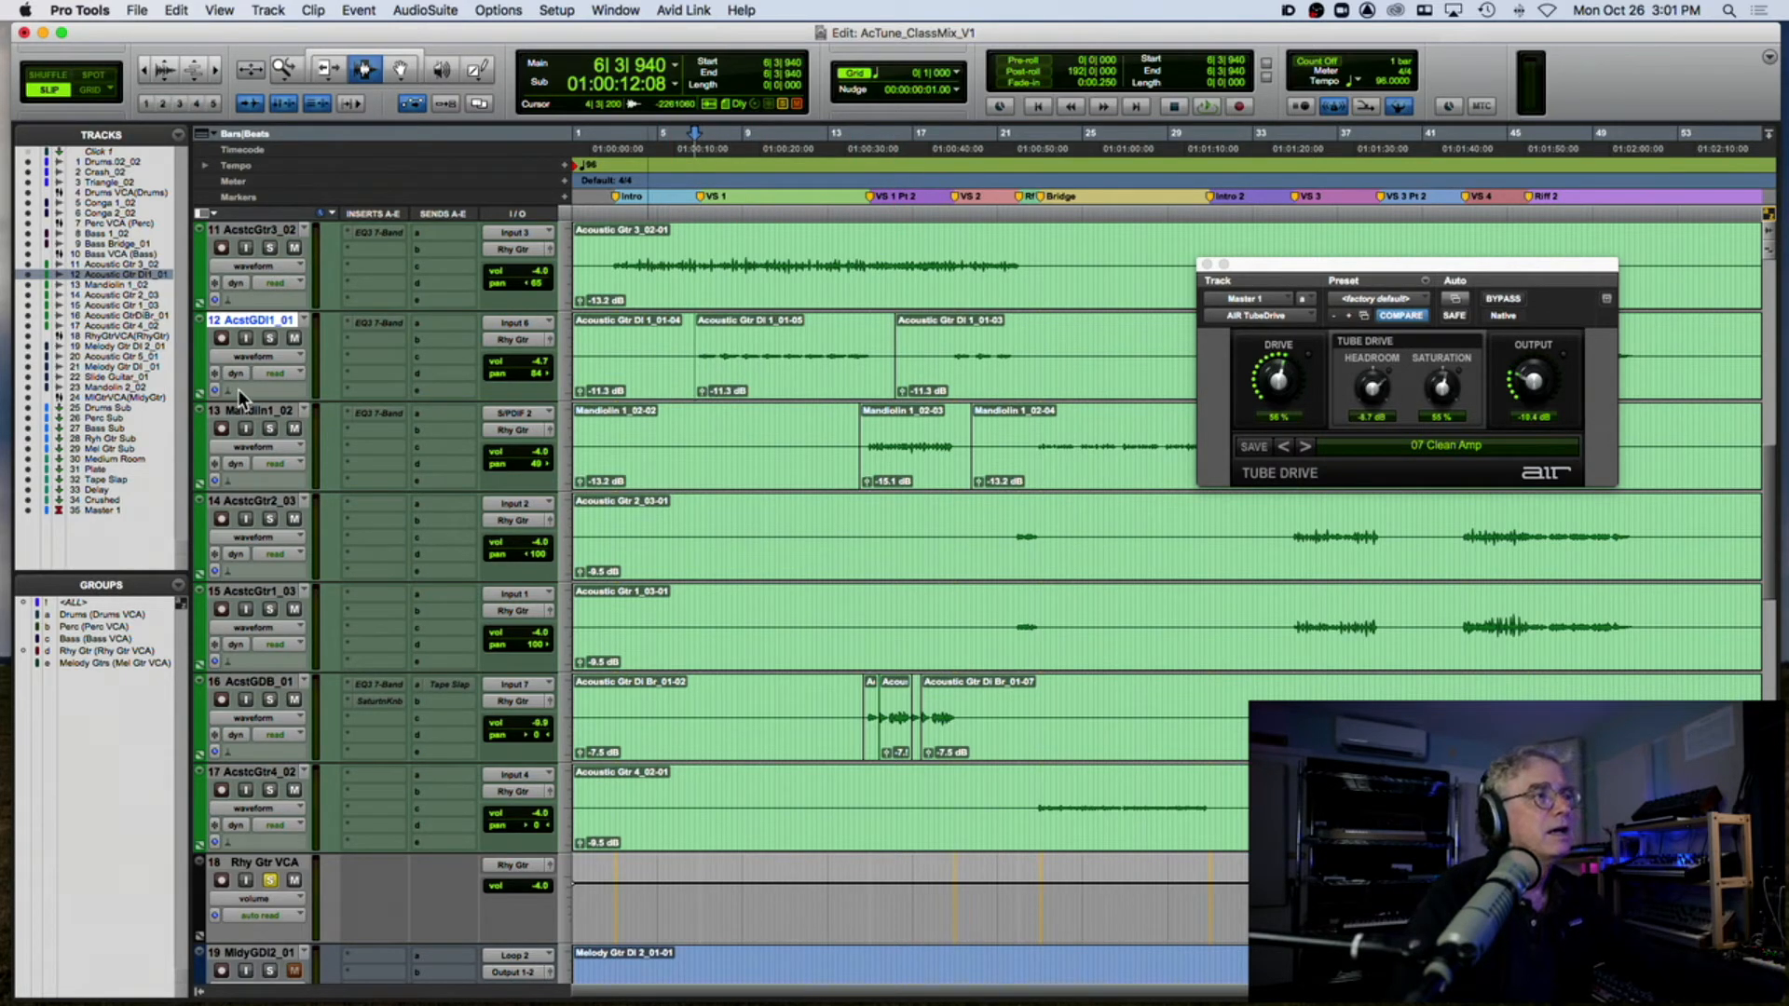
pyautogui.doubleClick(757, 372)
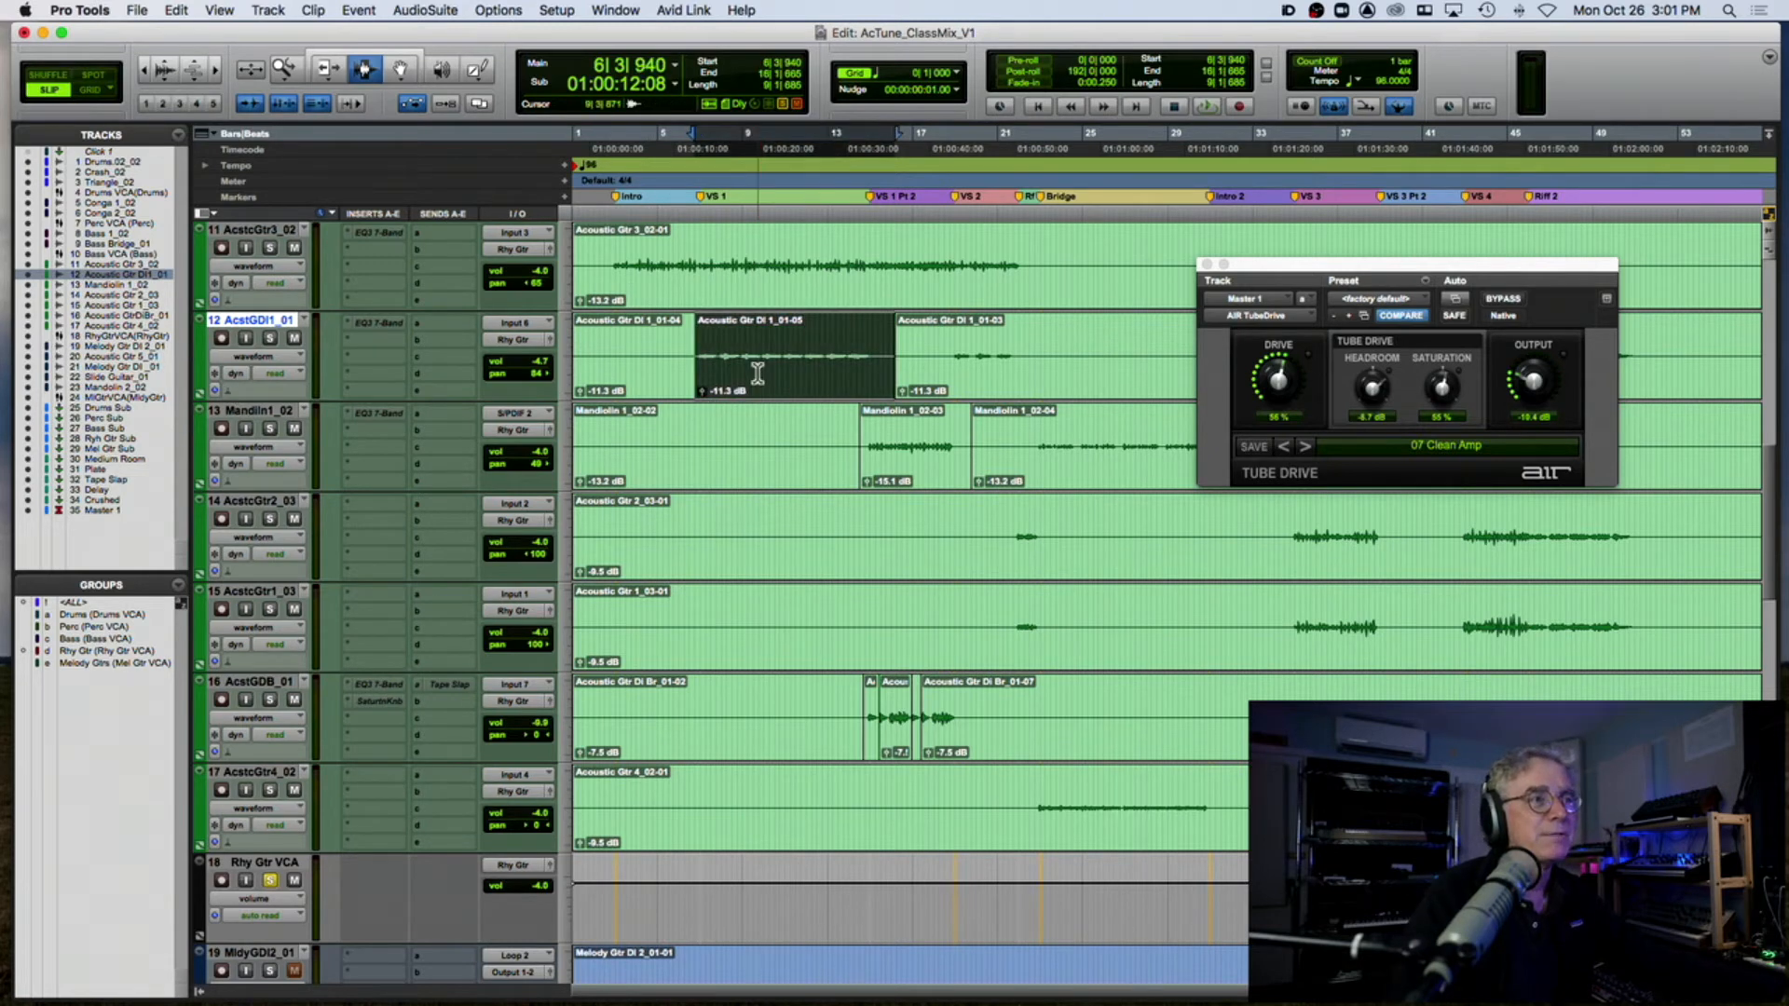
# Step: Play the selected Acoustic Gtr DI section and compare it with Acoustic Gtr 3_02 muted and unmuted
pyautogui.press('space')
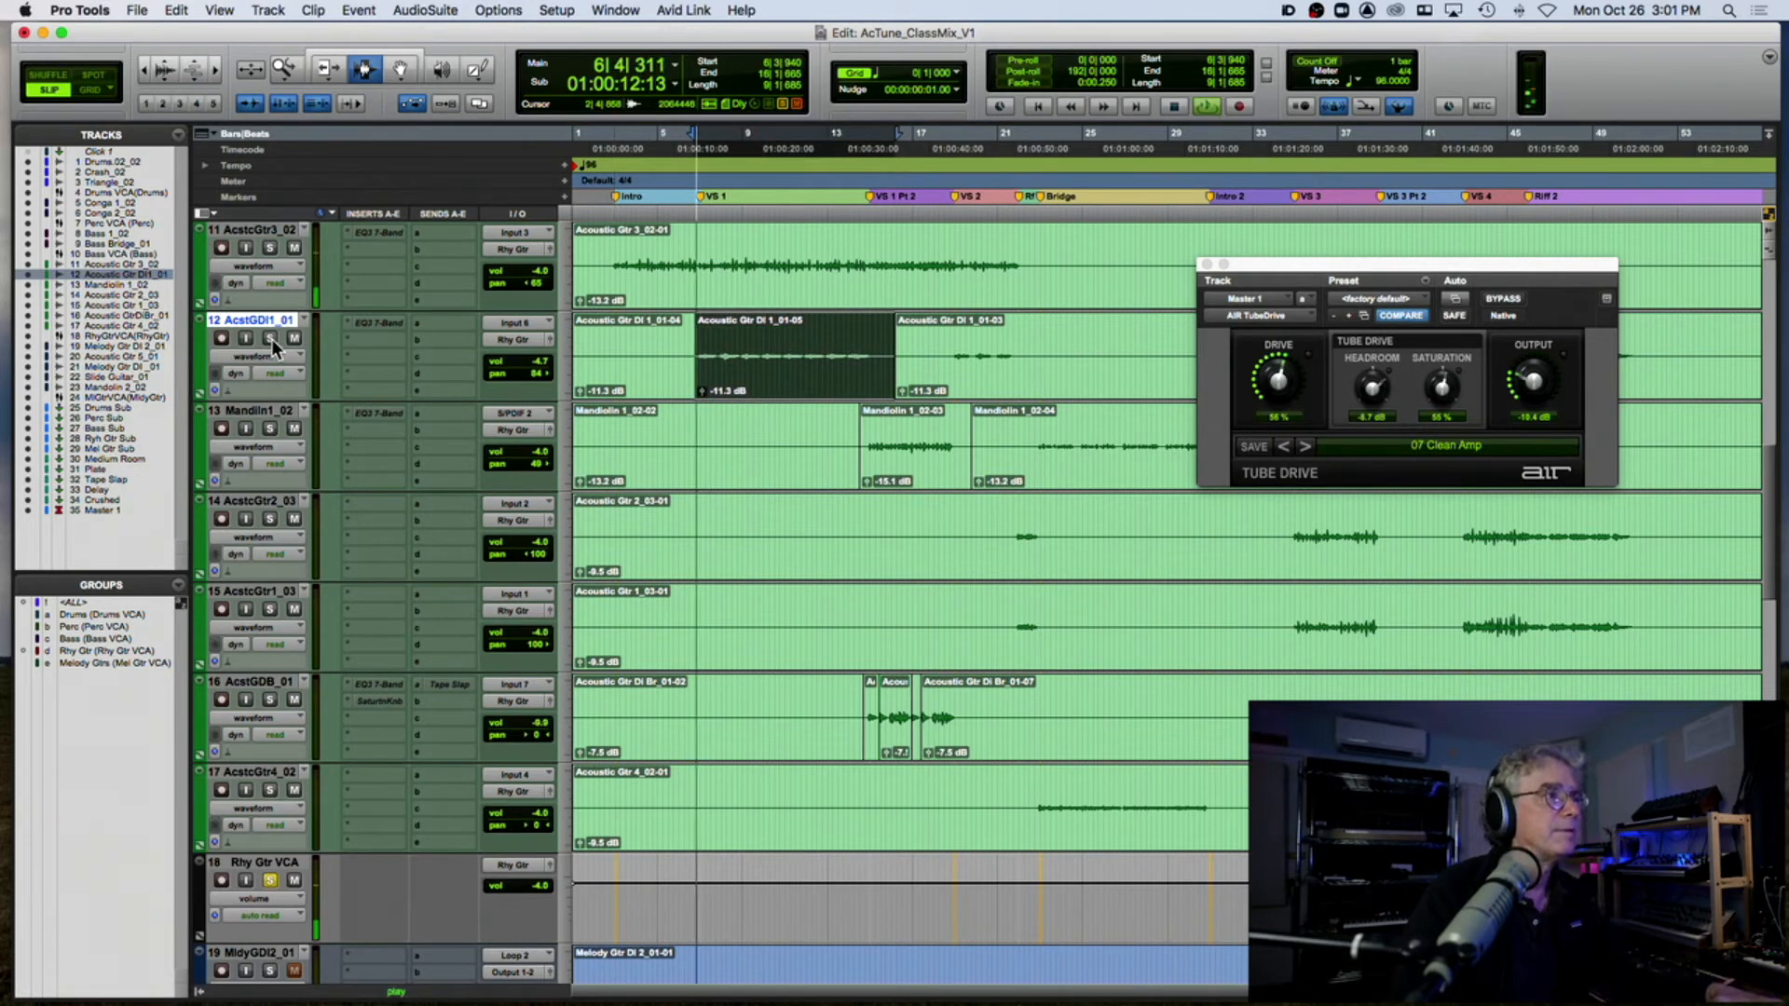
pyautogui.click(294, 247)
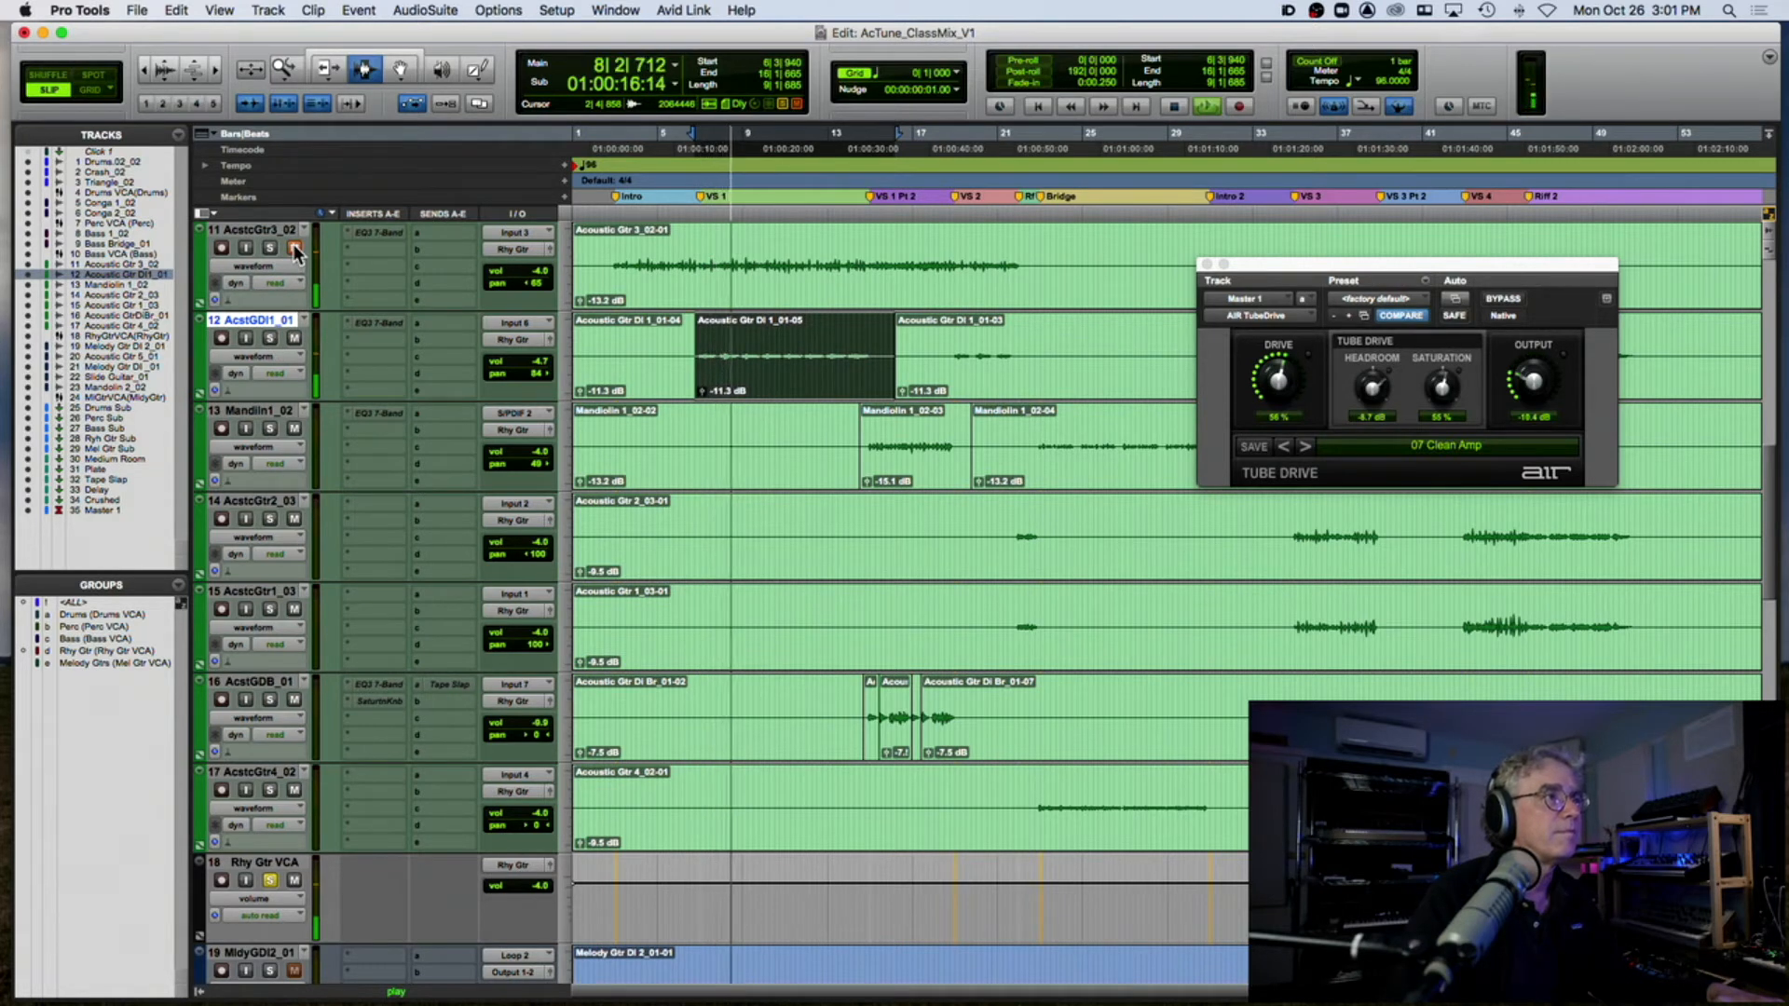
pyautogui.click(294, 248)
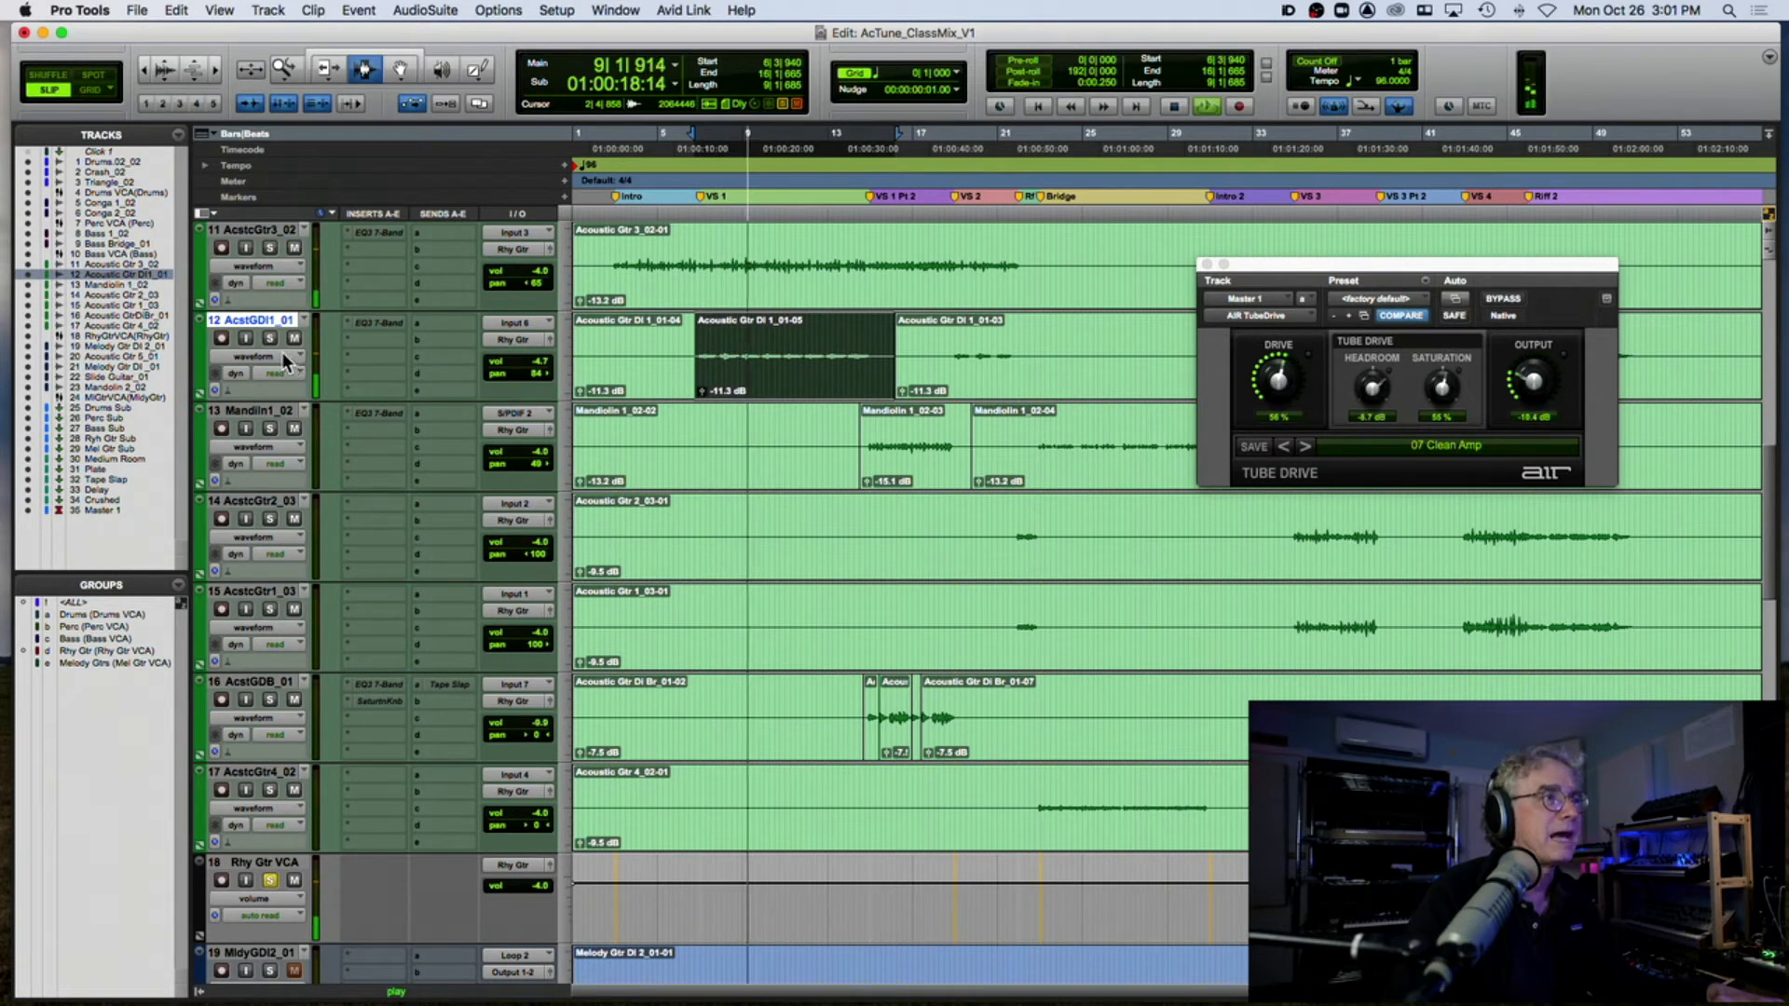
pyautogui.press('space')
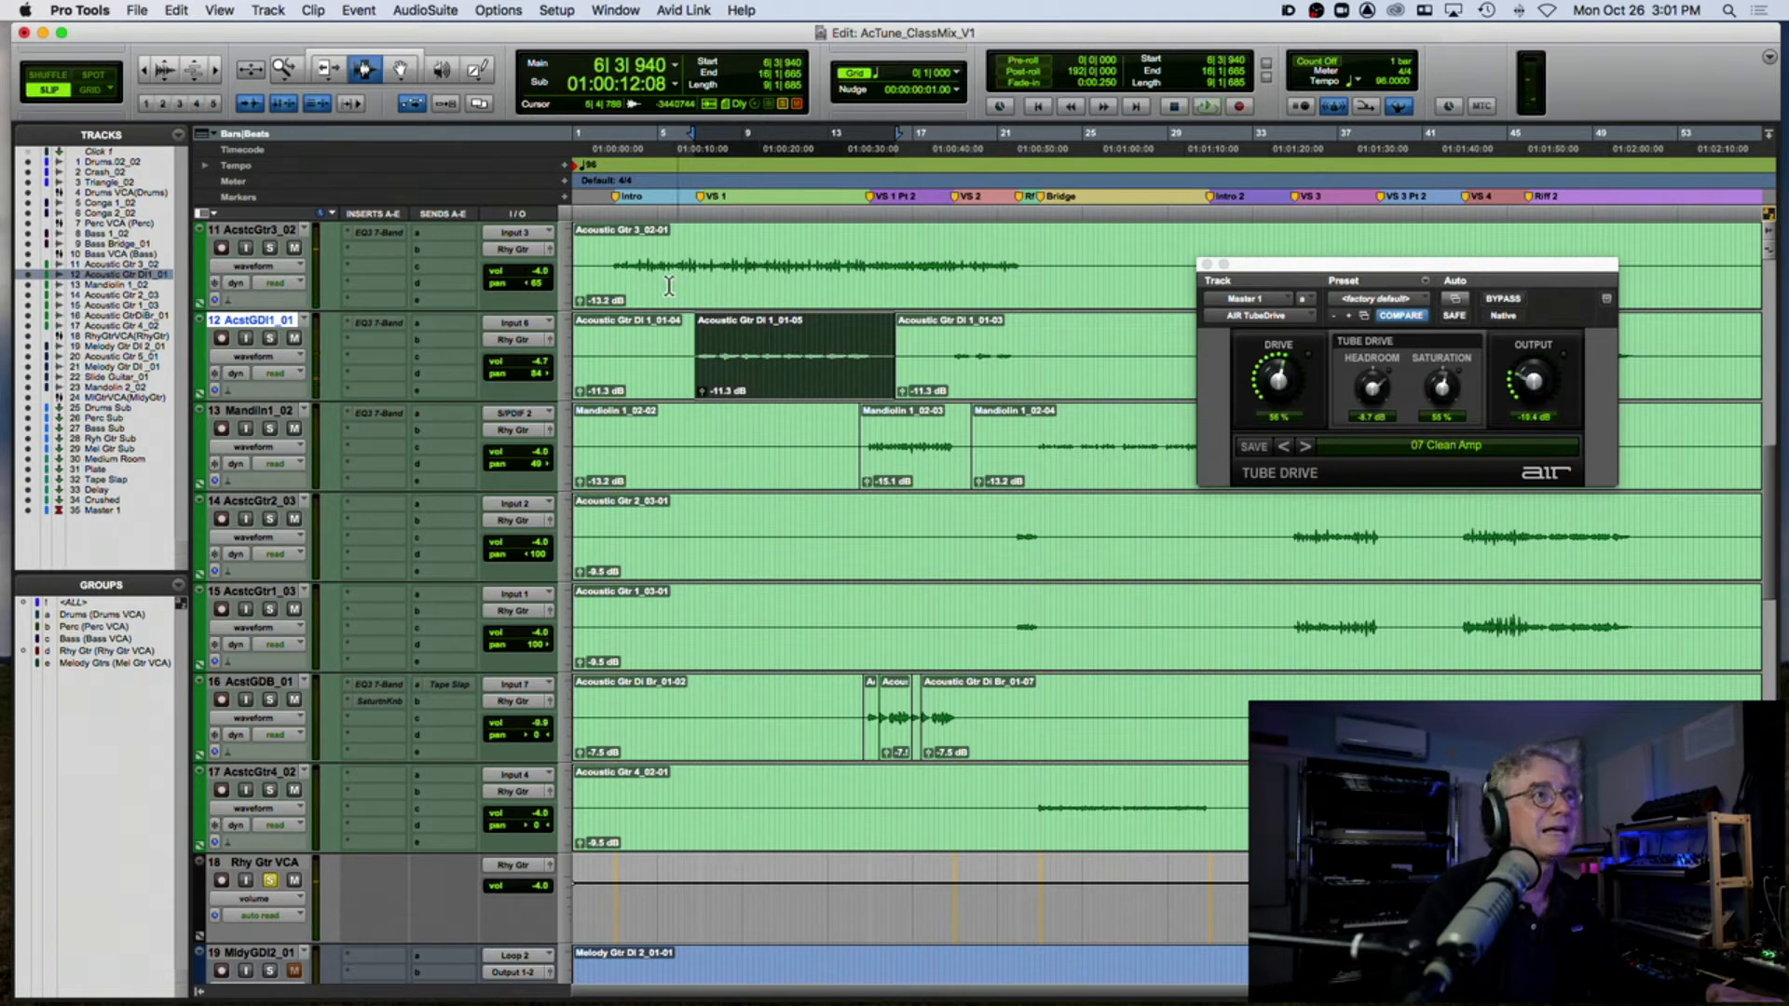
# Step: Set the Acoustic Gtr DI1_01 track's timebase to Ticks and enable Polyphonic Elastic Audio on it
pyautogui.click(217, 395)
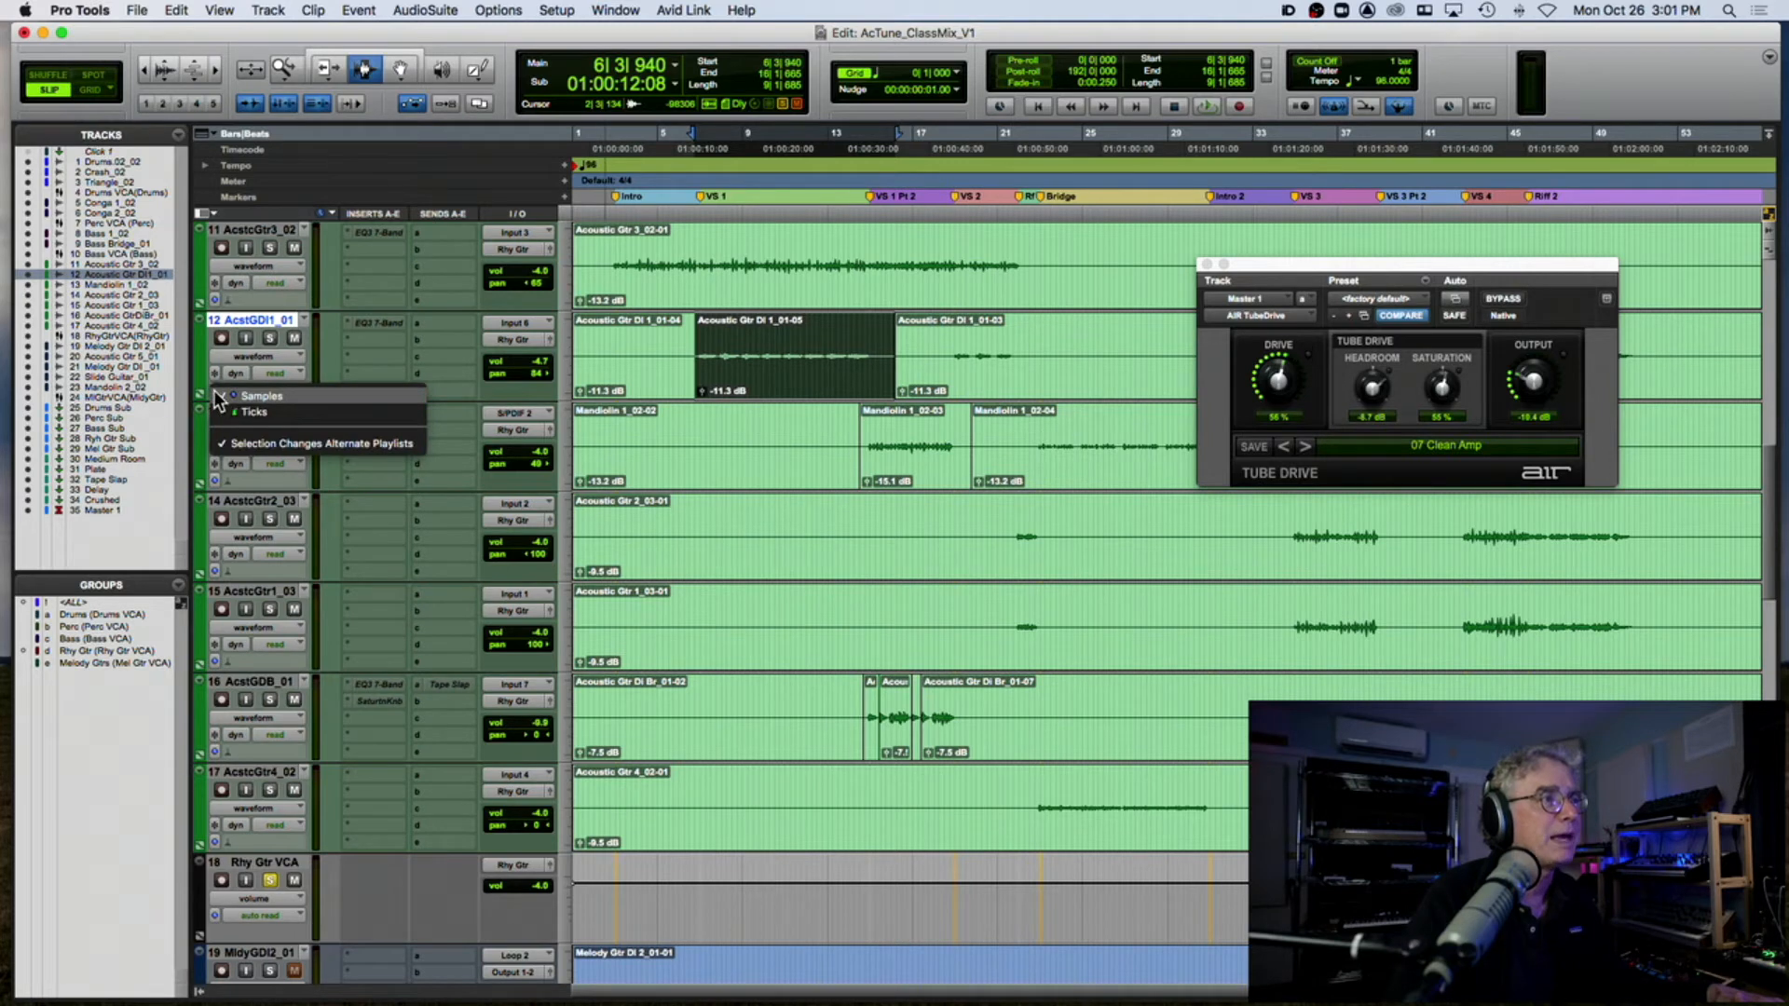
pyautogui.click(256, 413)
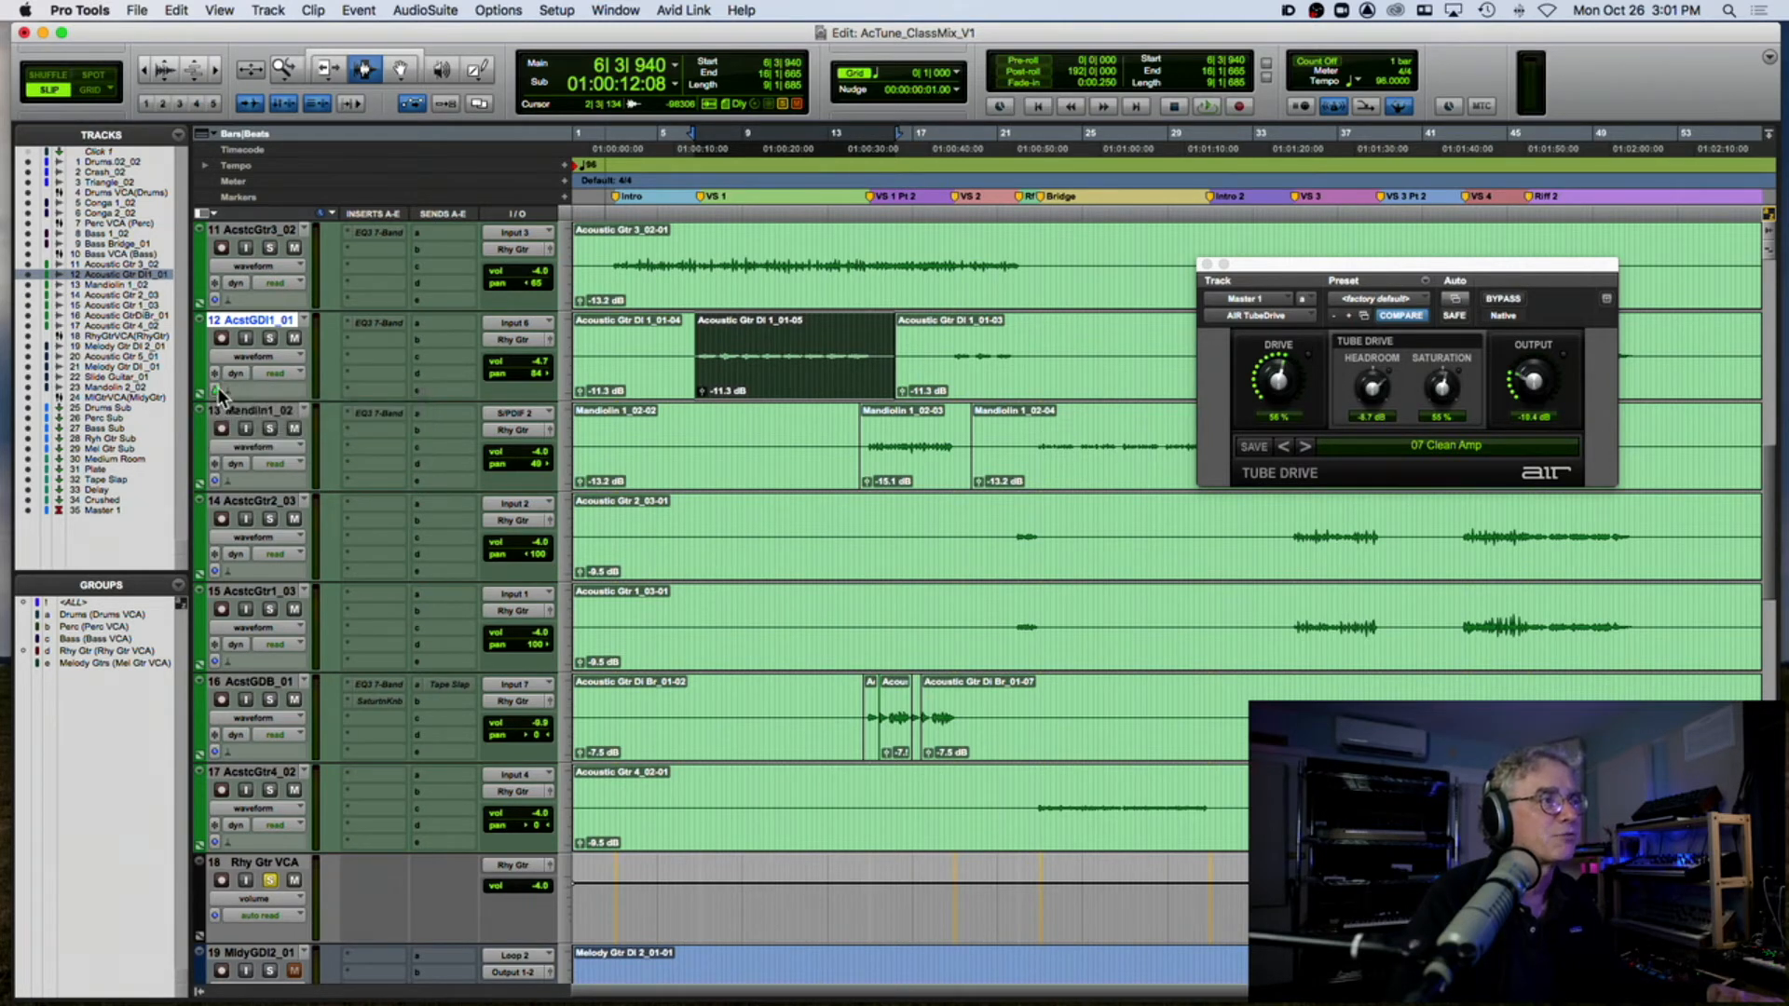
pyautogui.click(231, 398)
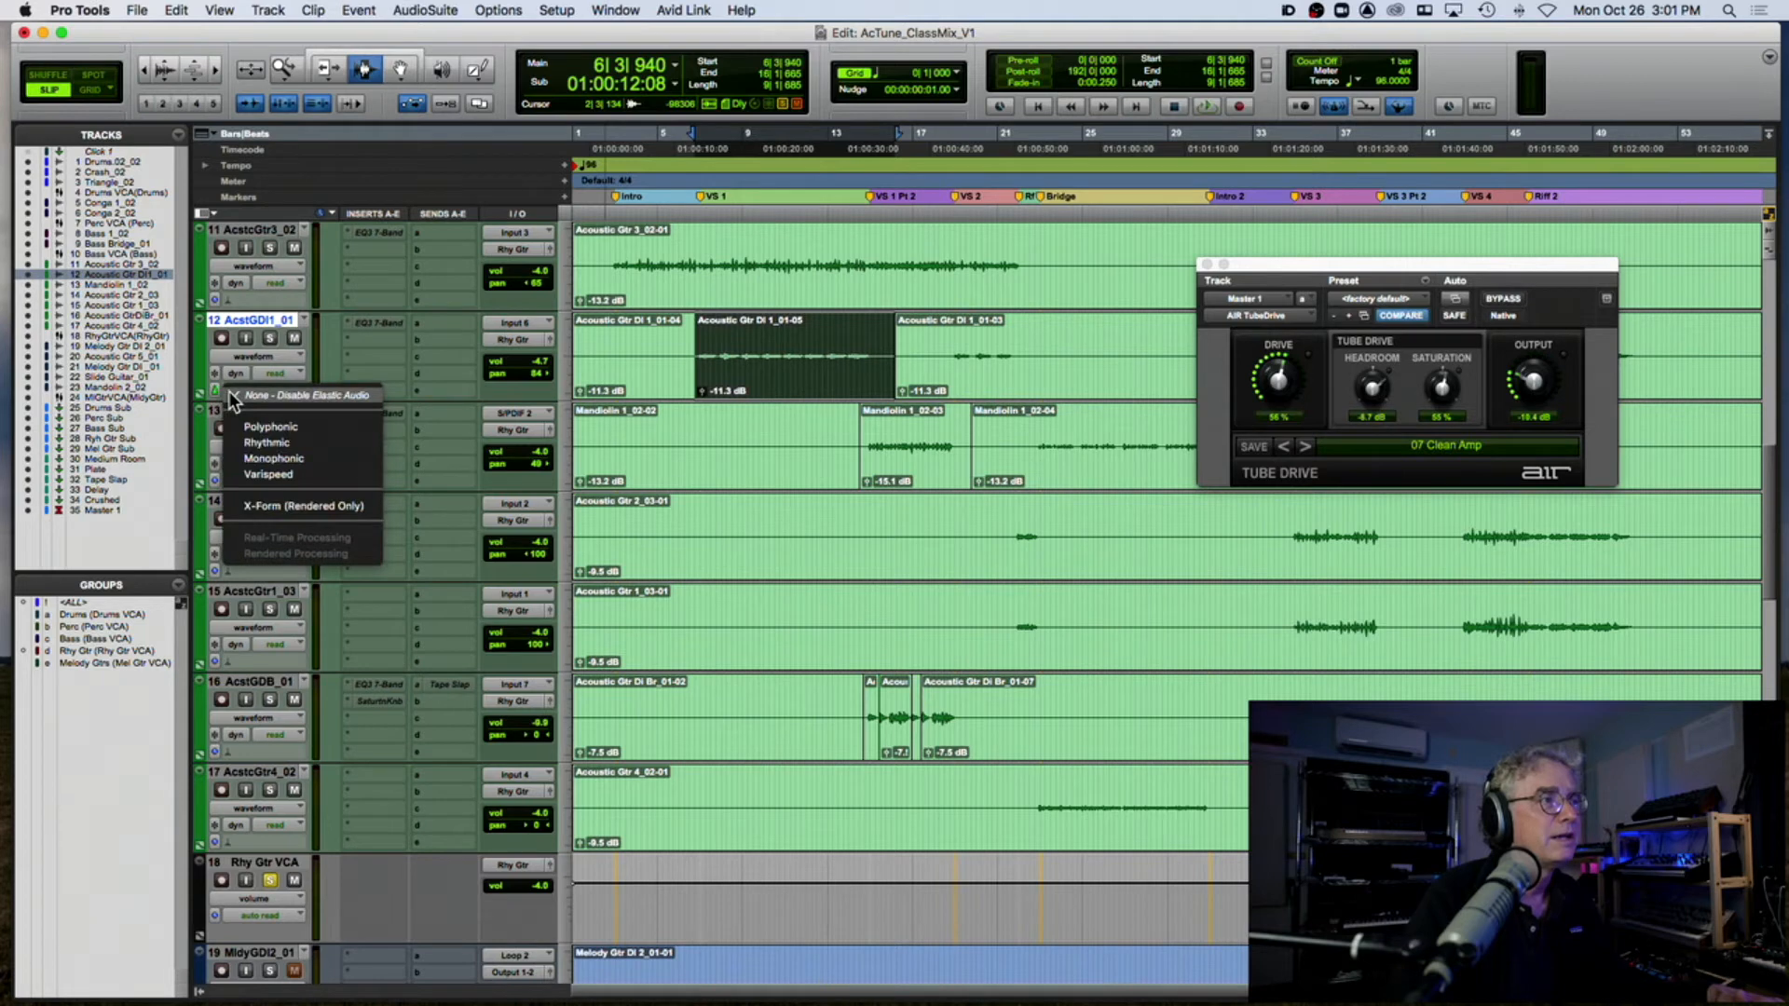
pyautogui.click(318, 421)
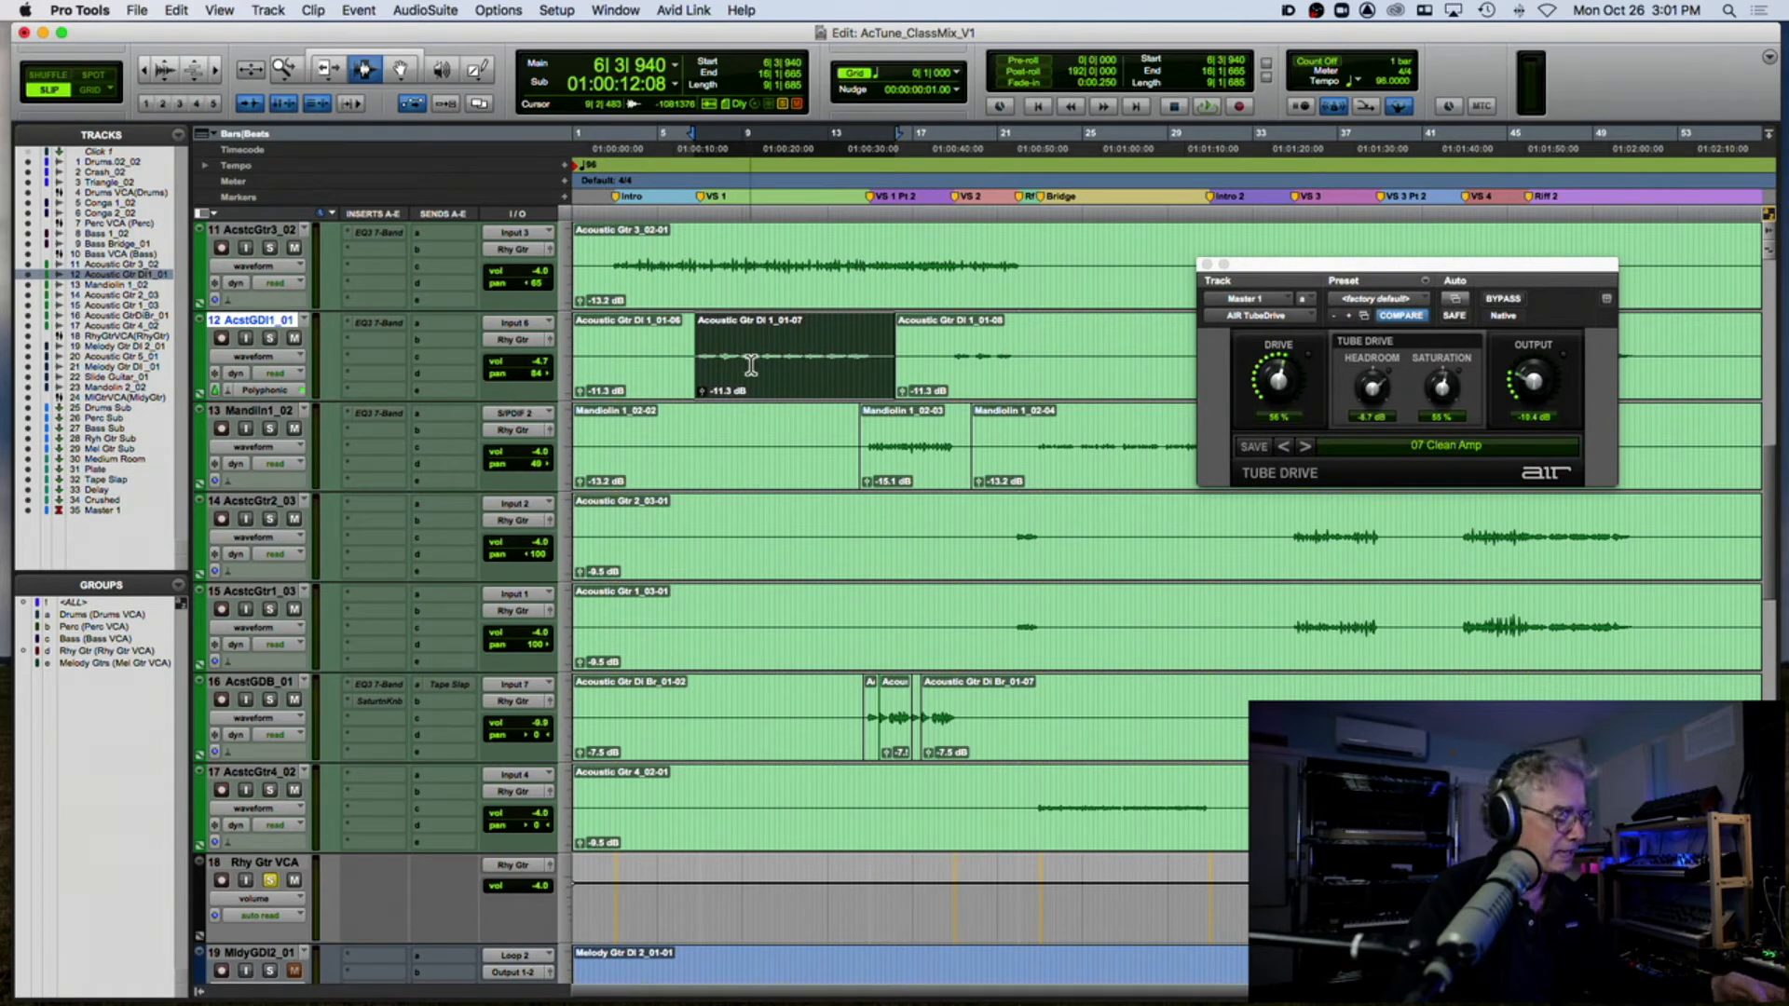
# Step: Quantize the selected Acoustic Gtr DI clip's Elastic Audio events to a 1/16 note grid at 91% strength
pyautogui.hotkey('alt', '0')
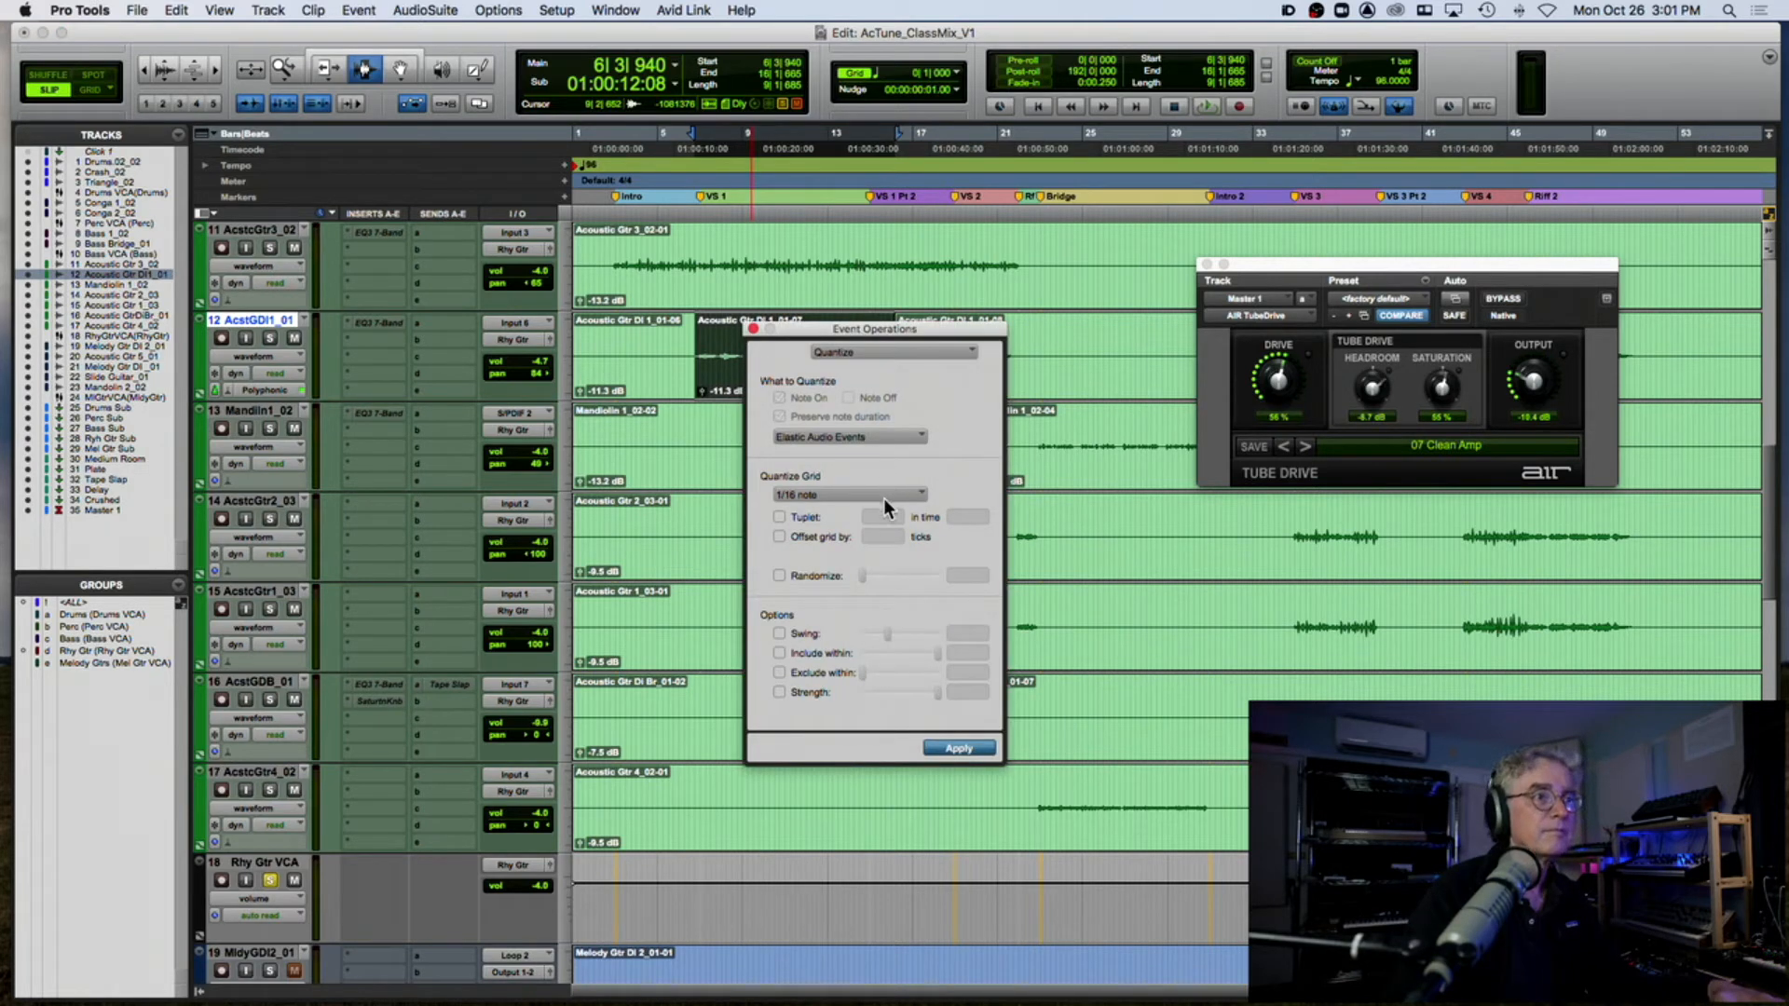
pyautogui.click(779, 691)
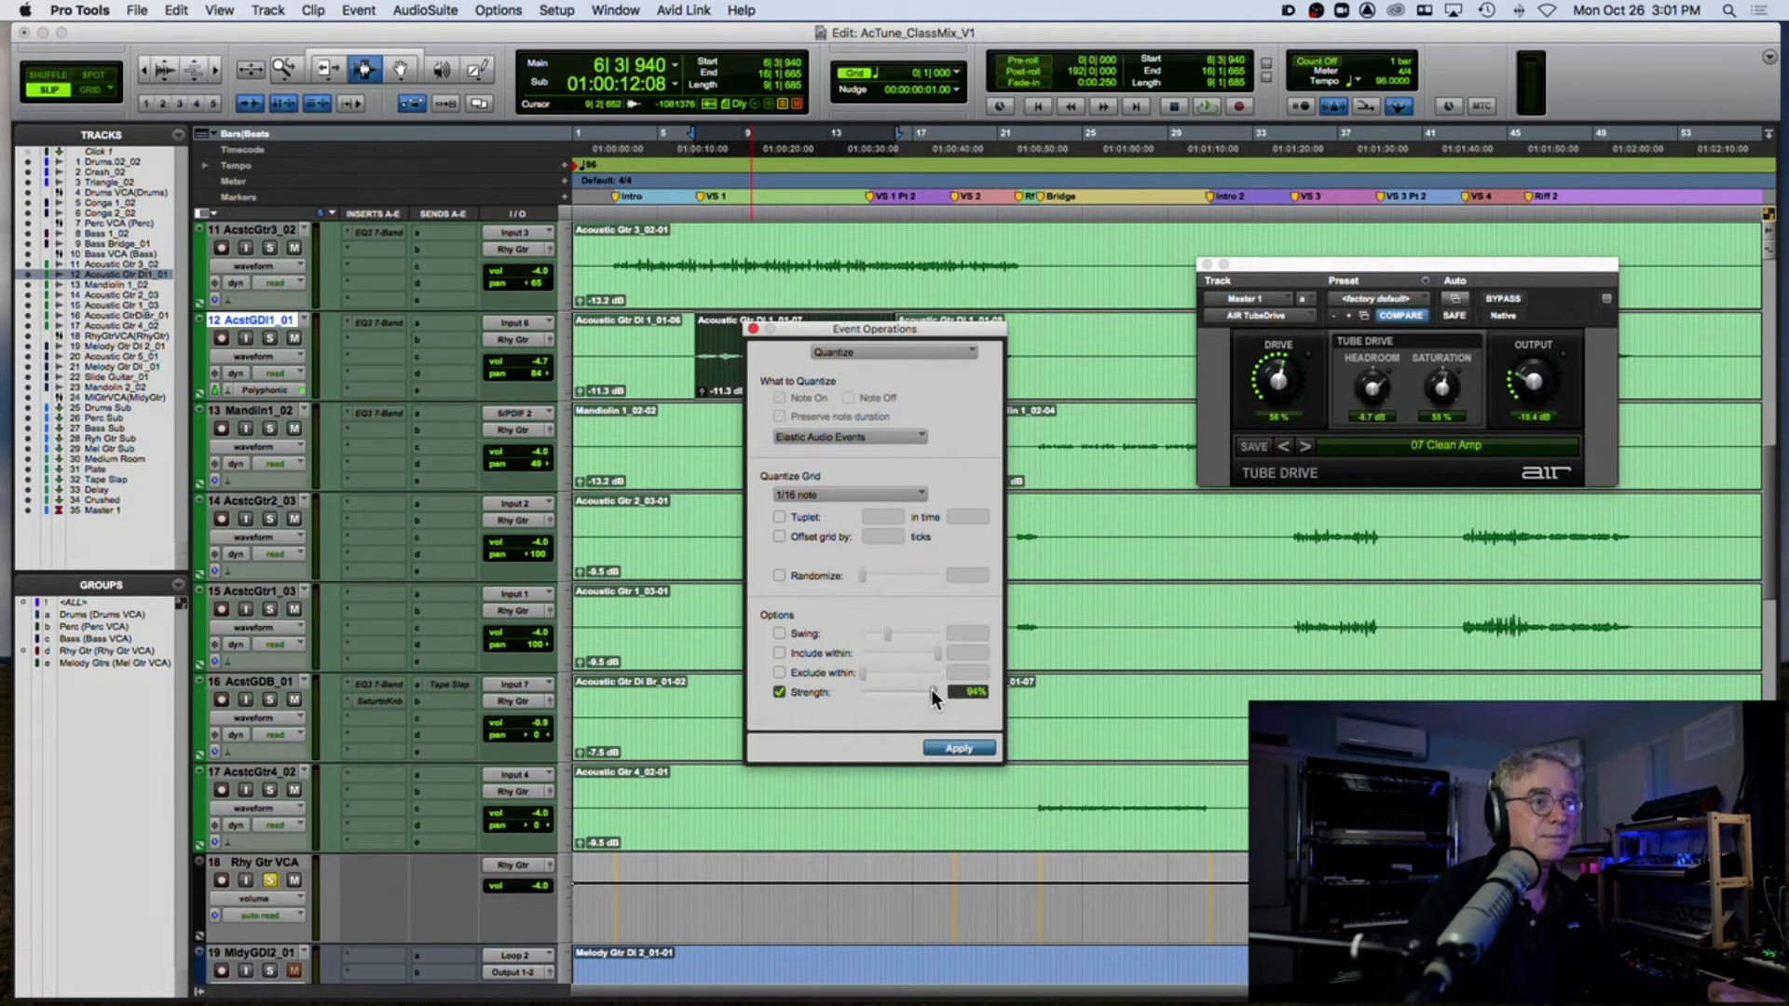
pyautogui.click(953, 748)
# Step: Play back the quantized Acoustic Gtr DI section, closing the Event Operations window
pyautogui.press('space')
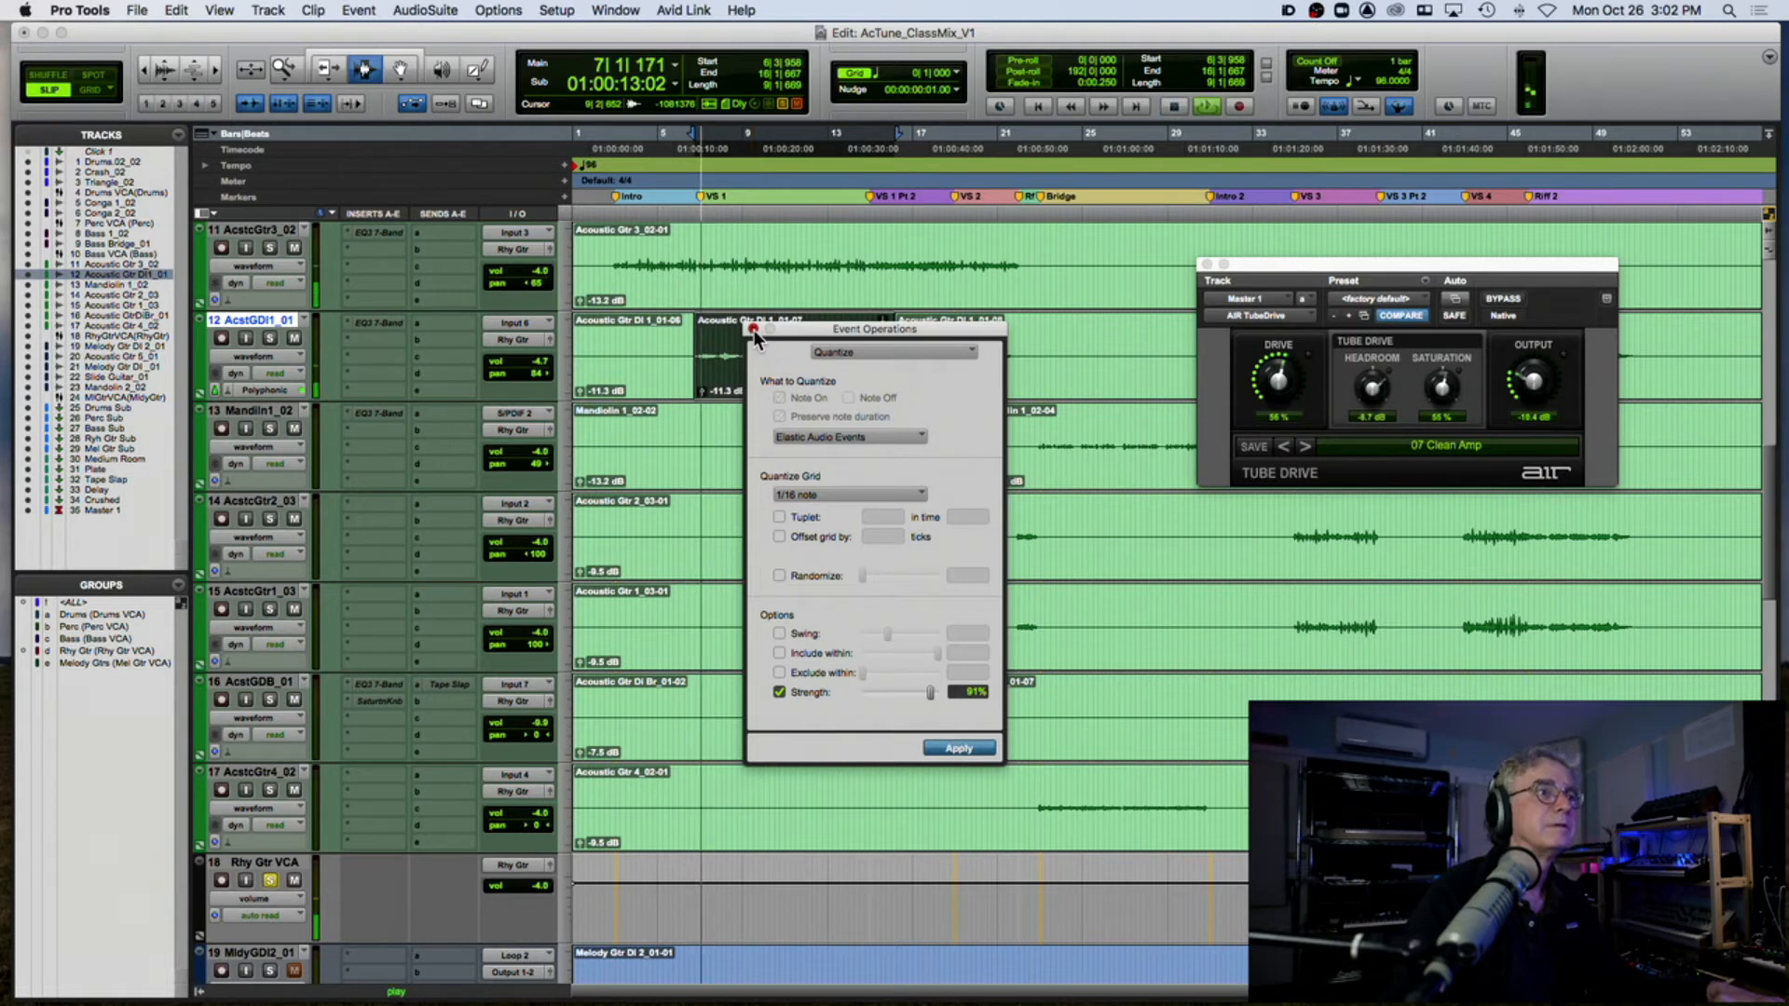
pyautogui.click(753, 330)
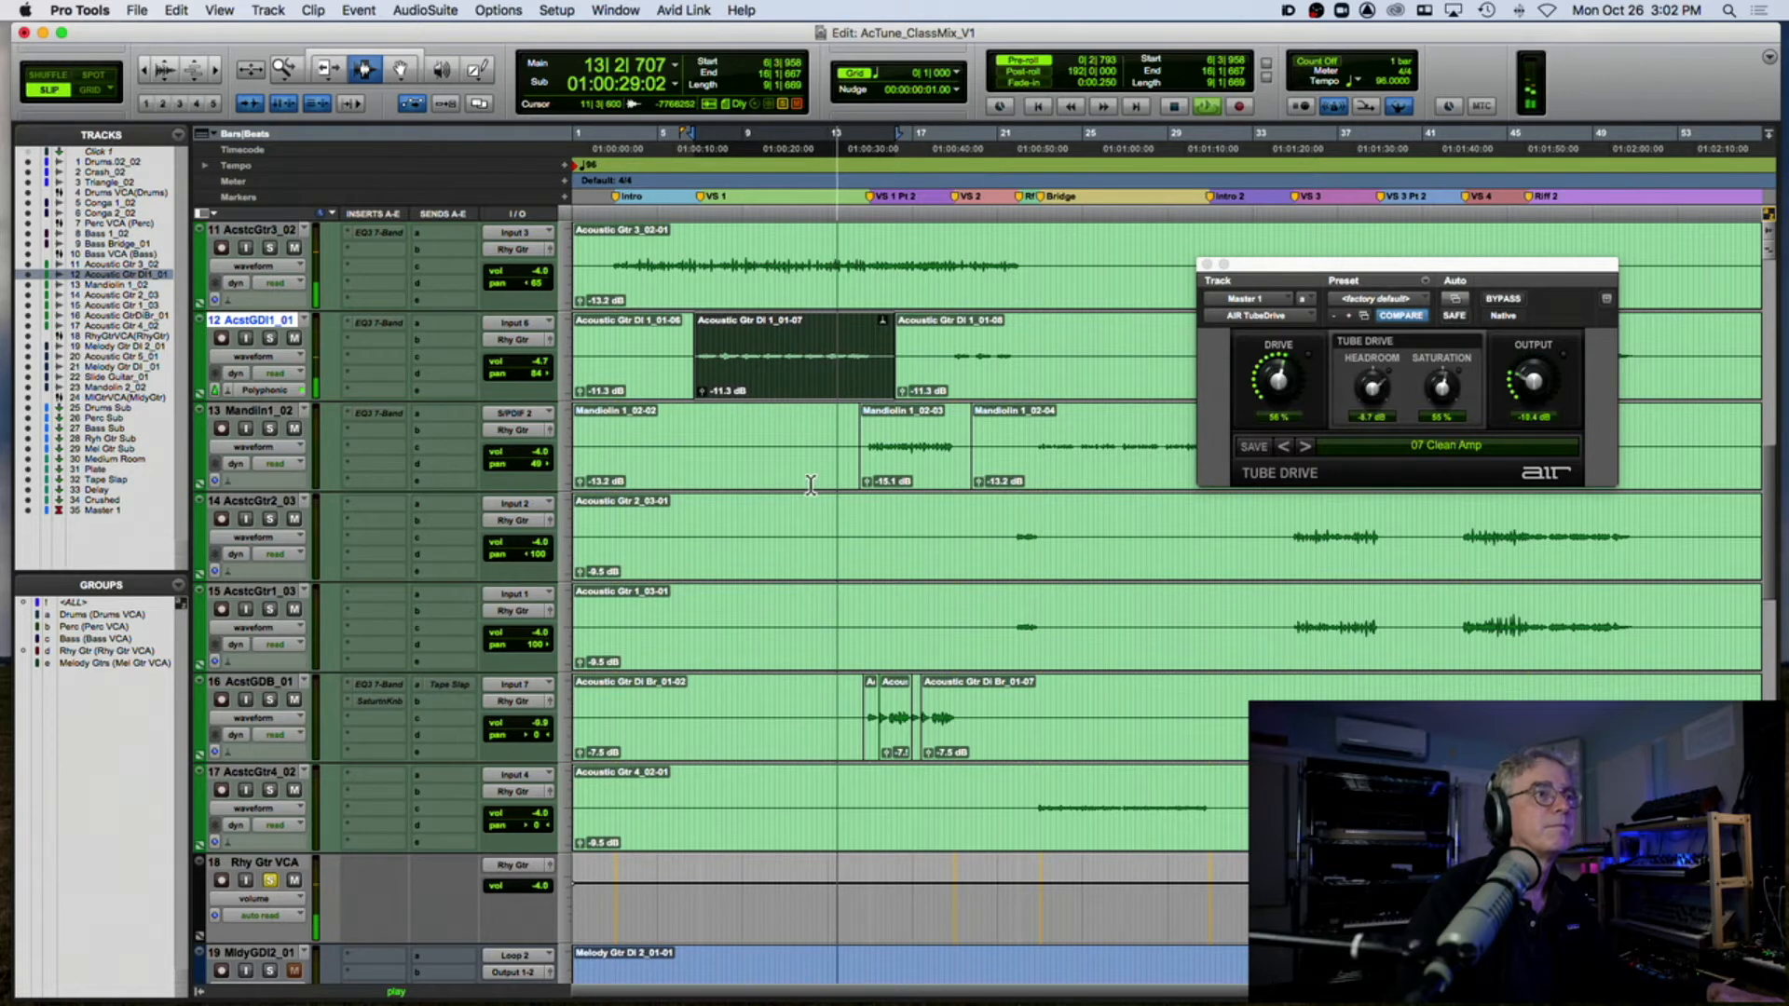
pyautogui.press('space')
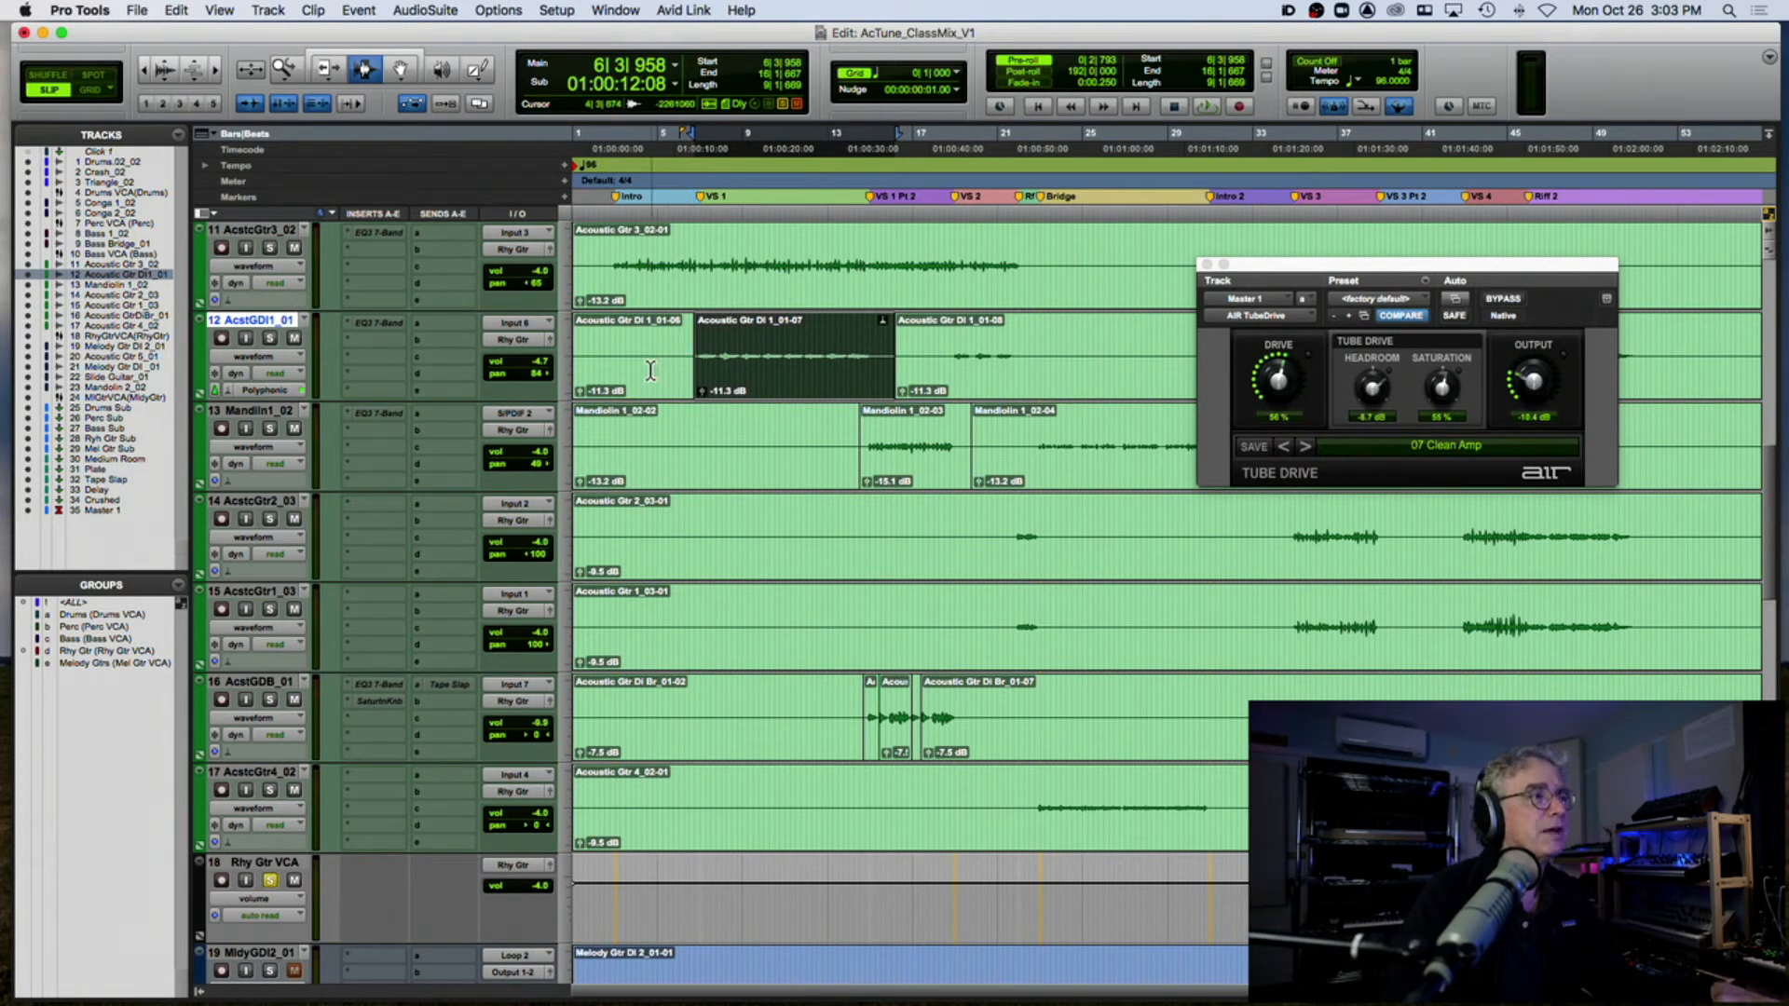
pyautogui.press('space')
pyautogui.press('space')
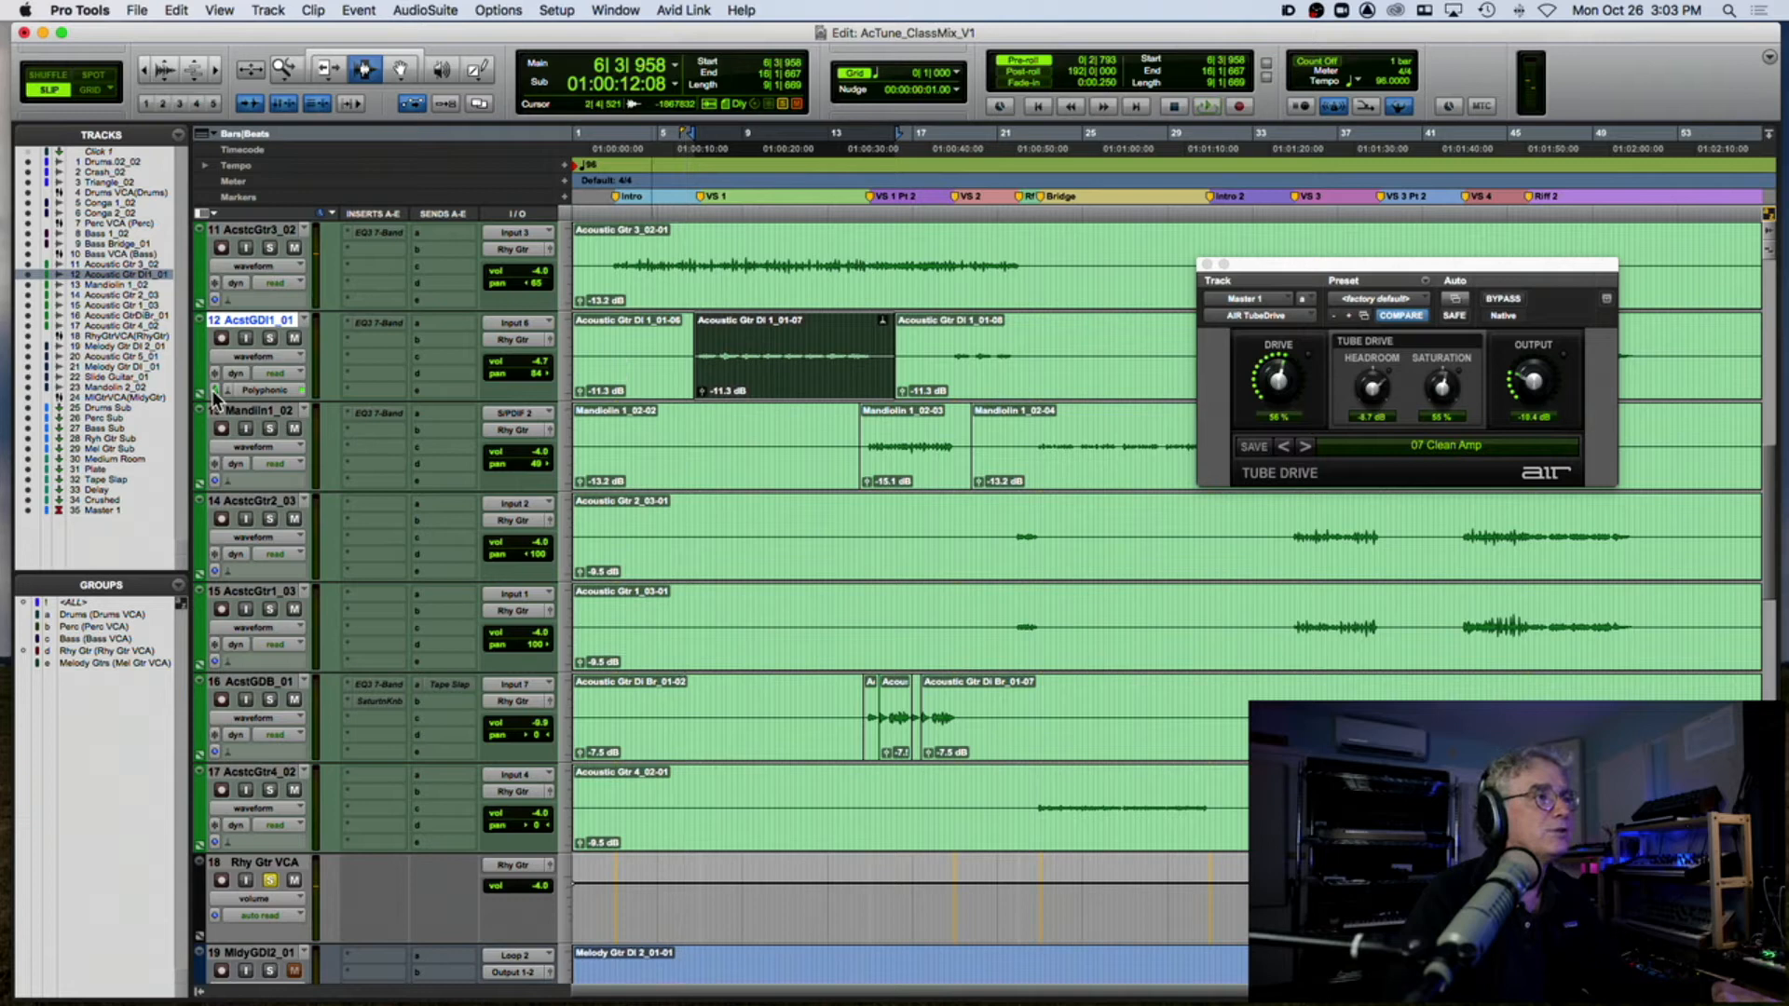
# Step: Review the Acoustic Gtr DI1_01 track's timebase choices, Elastic Audio algorithms, Polyphonic settings and the Quantize options
pyautogui.click(212, 391)
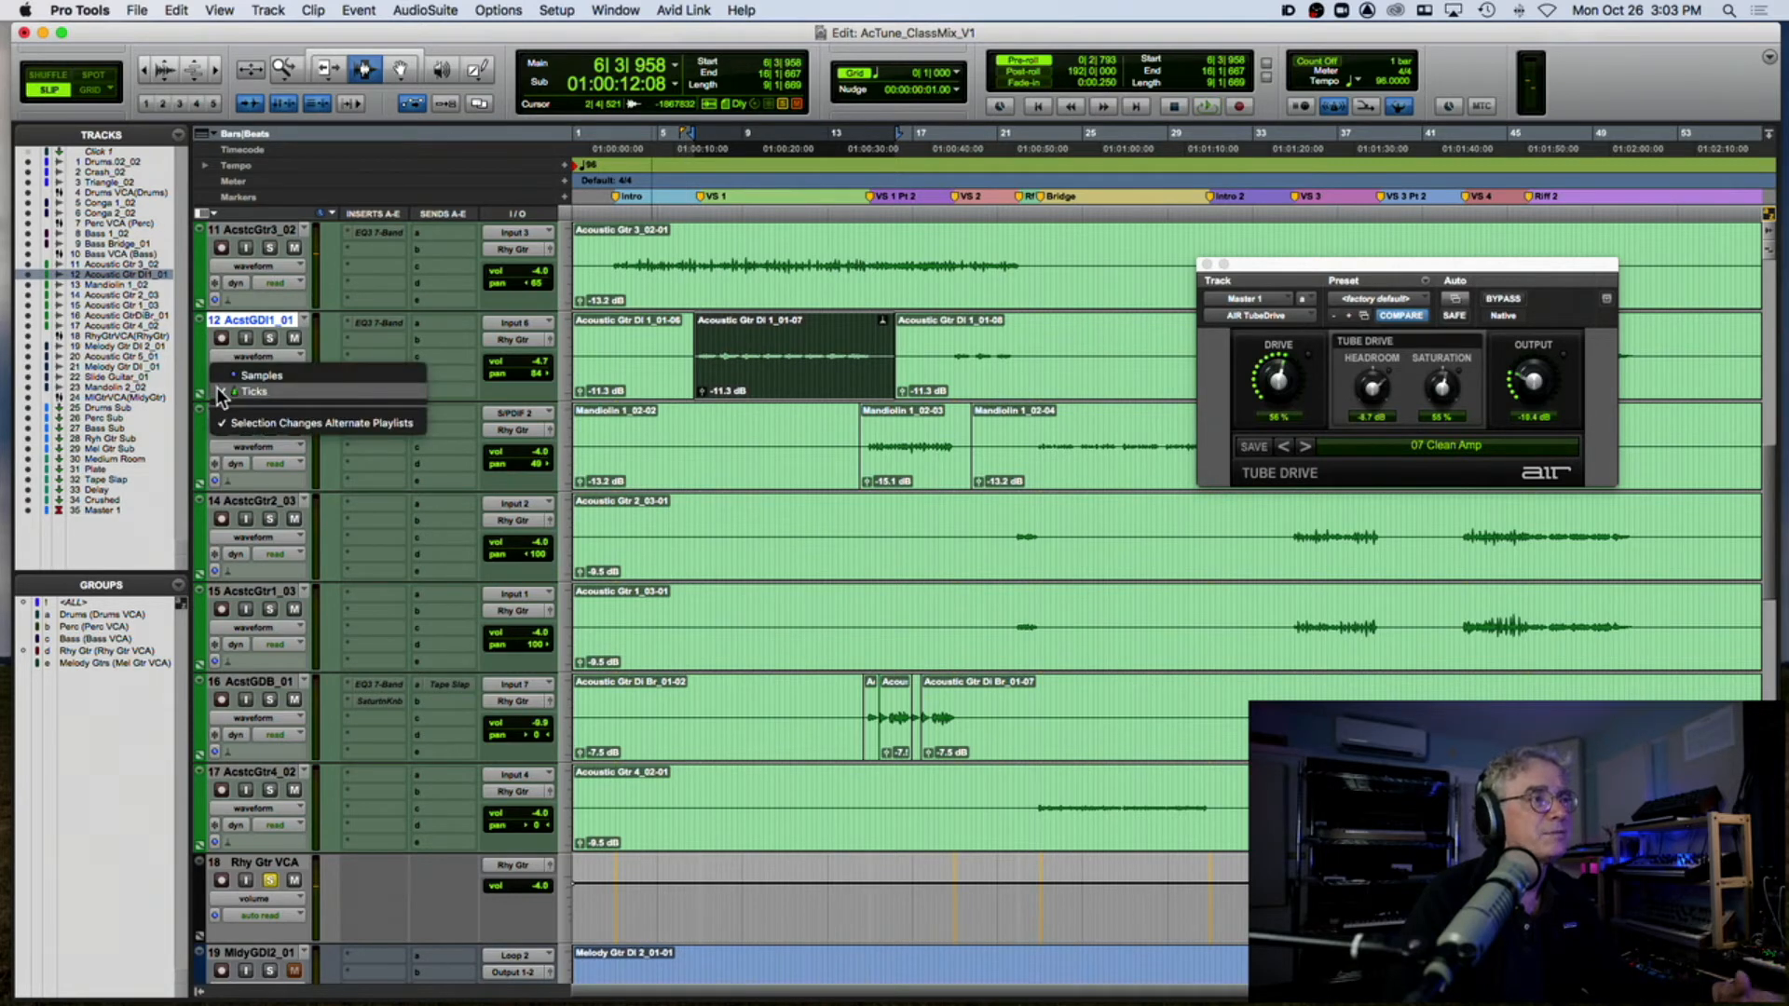
pyautogui.click(228, 393)
pyautogui.click(233, 392)
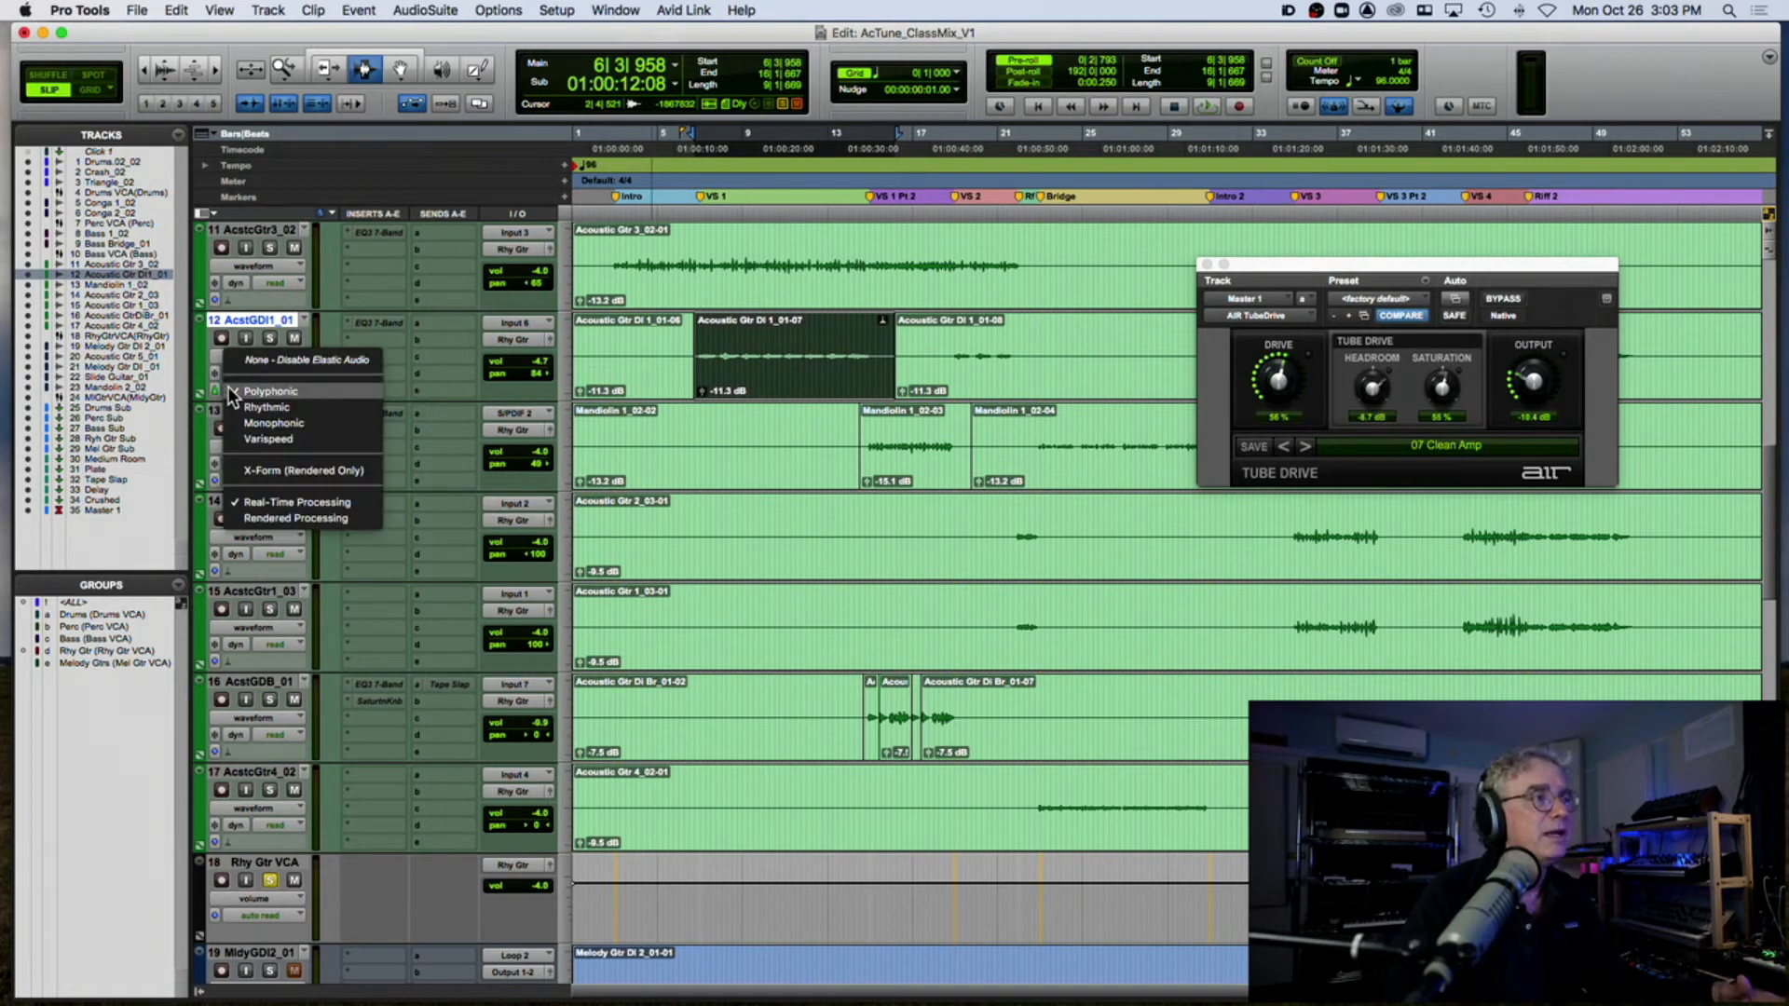
pyautogui.click(301, 395)
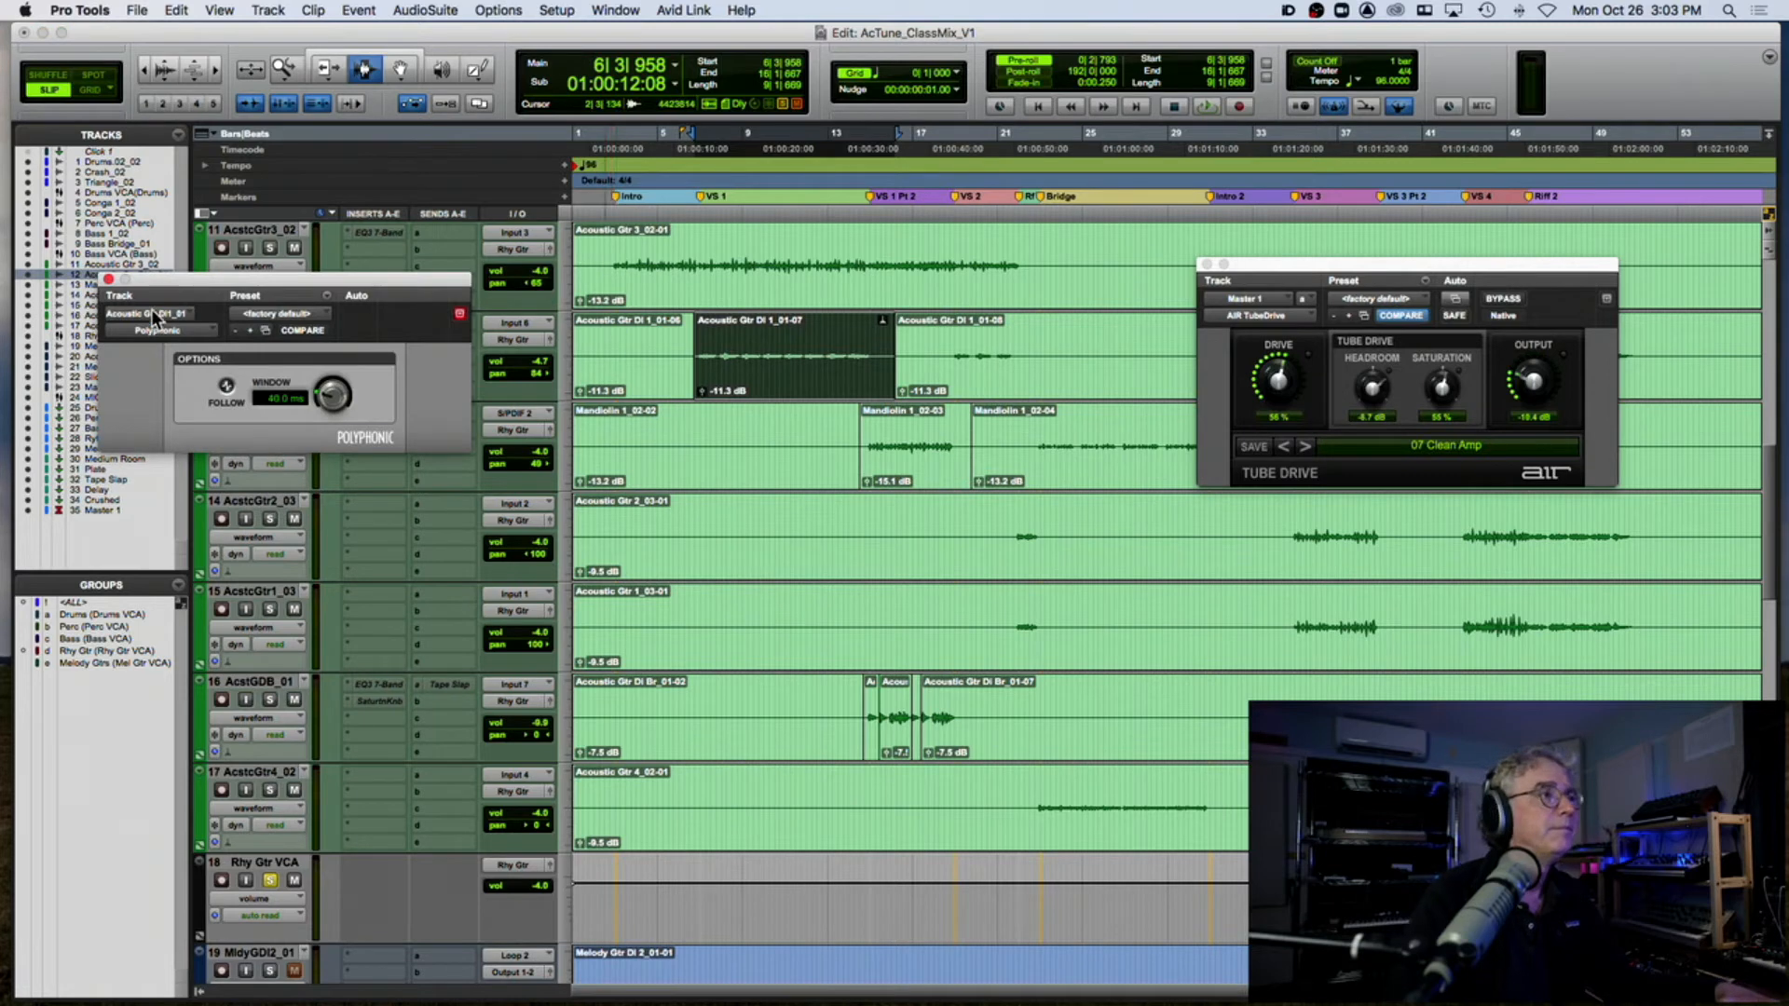
pyautogui.click(109, 280)
pyautogui.doubleClick(733, 355)
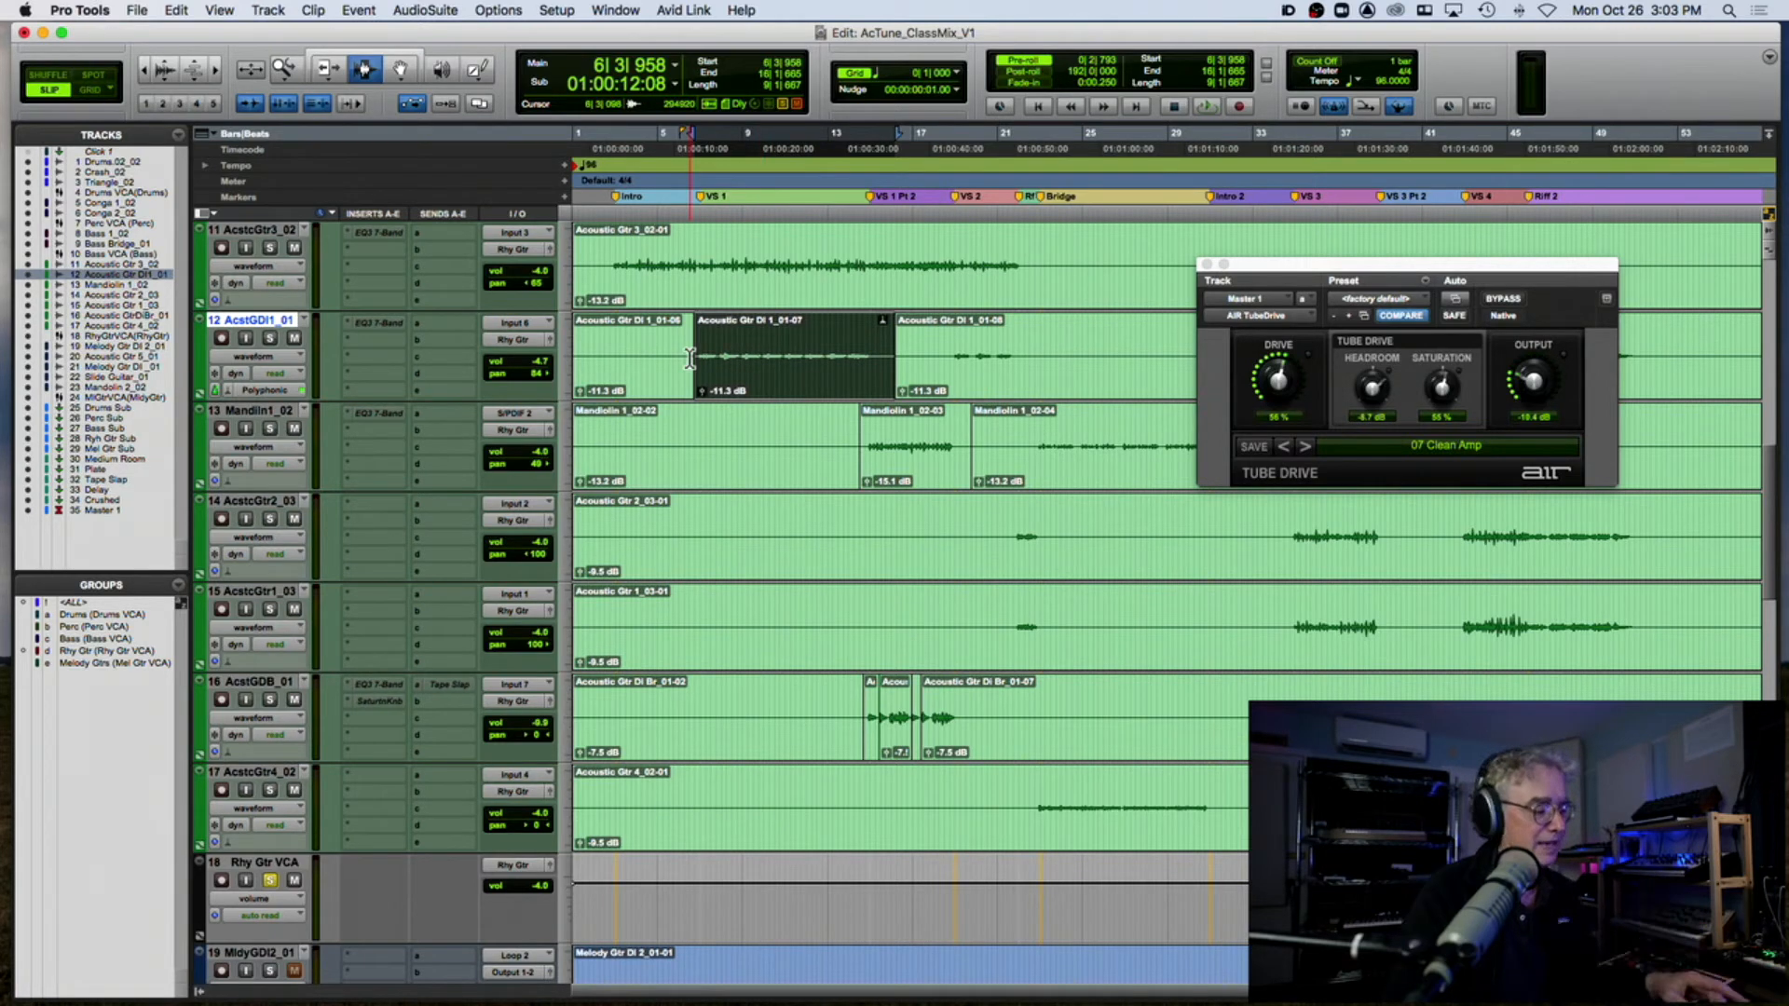
pyautogui.hotkey('alt', '0')
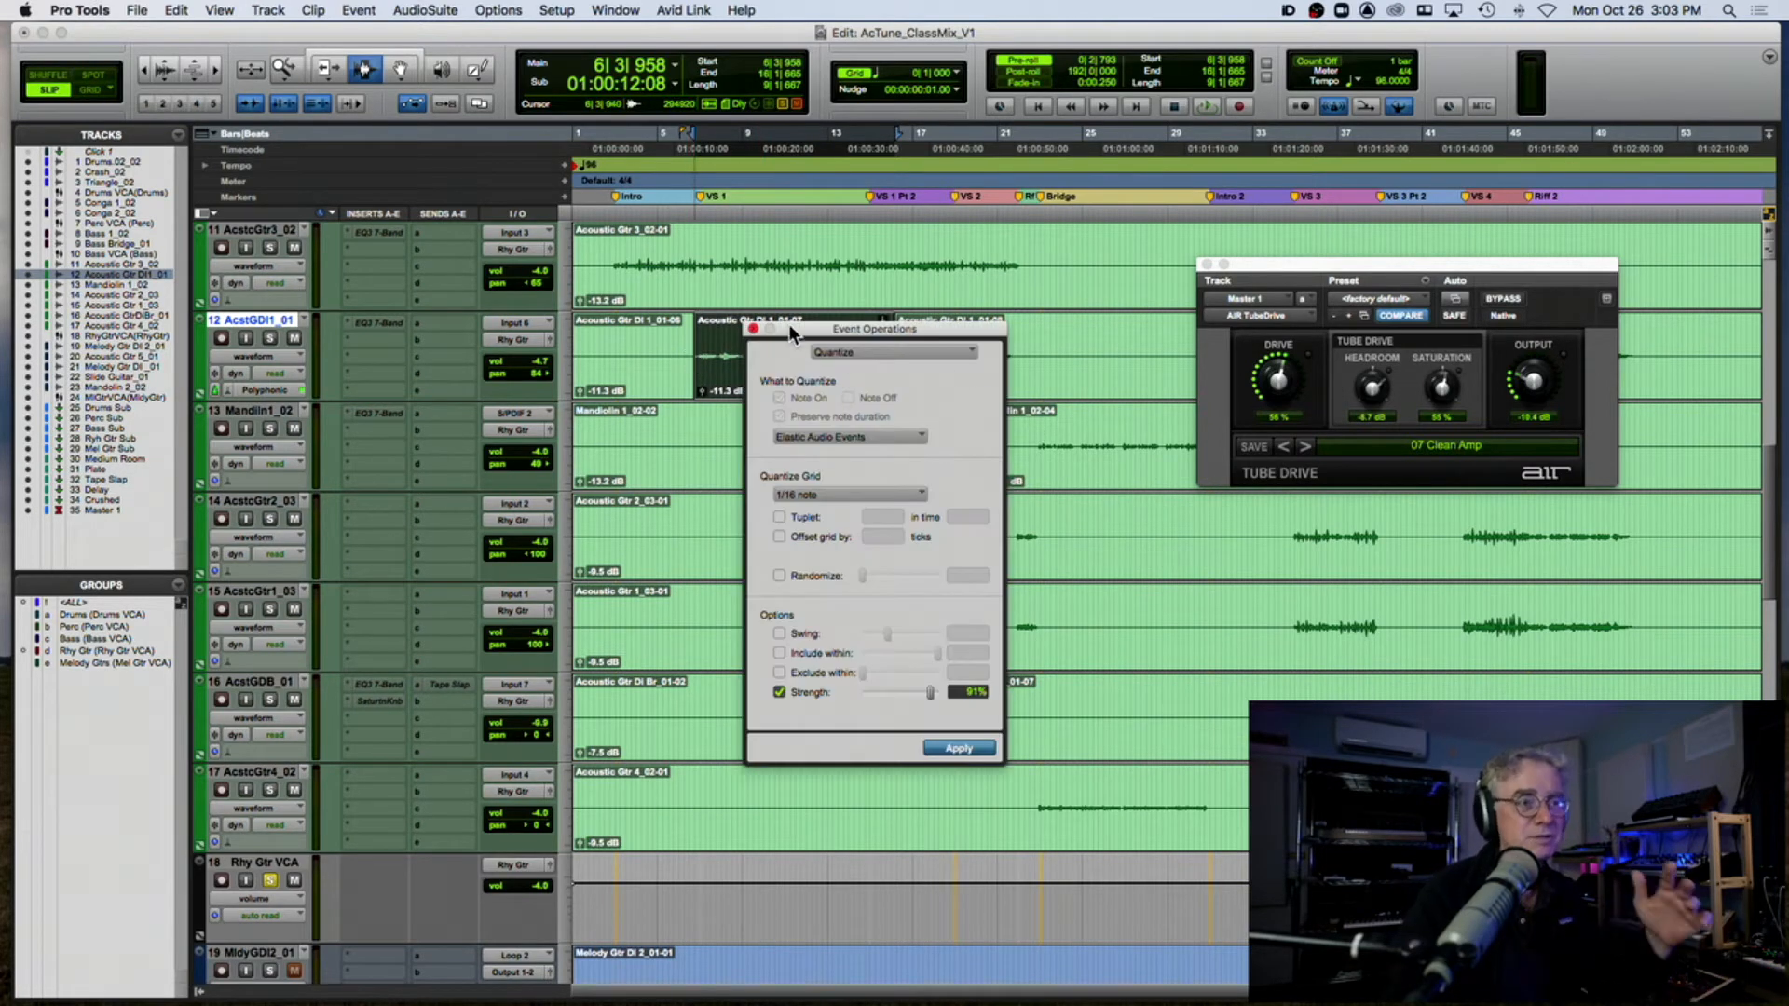
pyautogui.click(753, 329)
# Step: Play the soloed guitars from 6|3|098 and remove the D3 compressor/limiter insert from the Ryh Gtr Sub track
pyautogui.click(690, 358)
pyautogui.press('space')
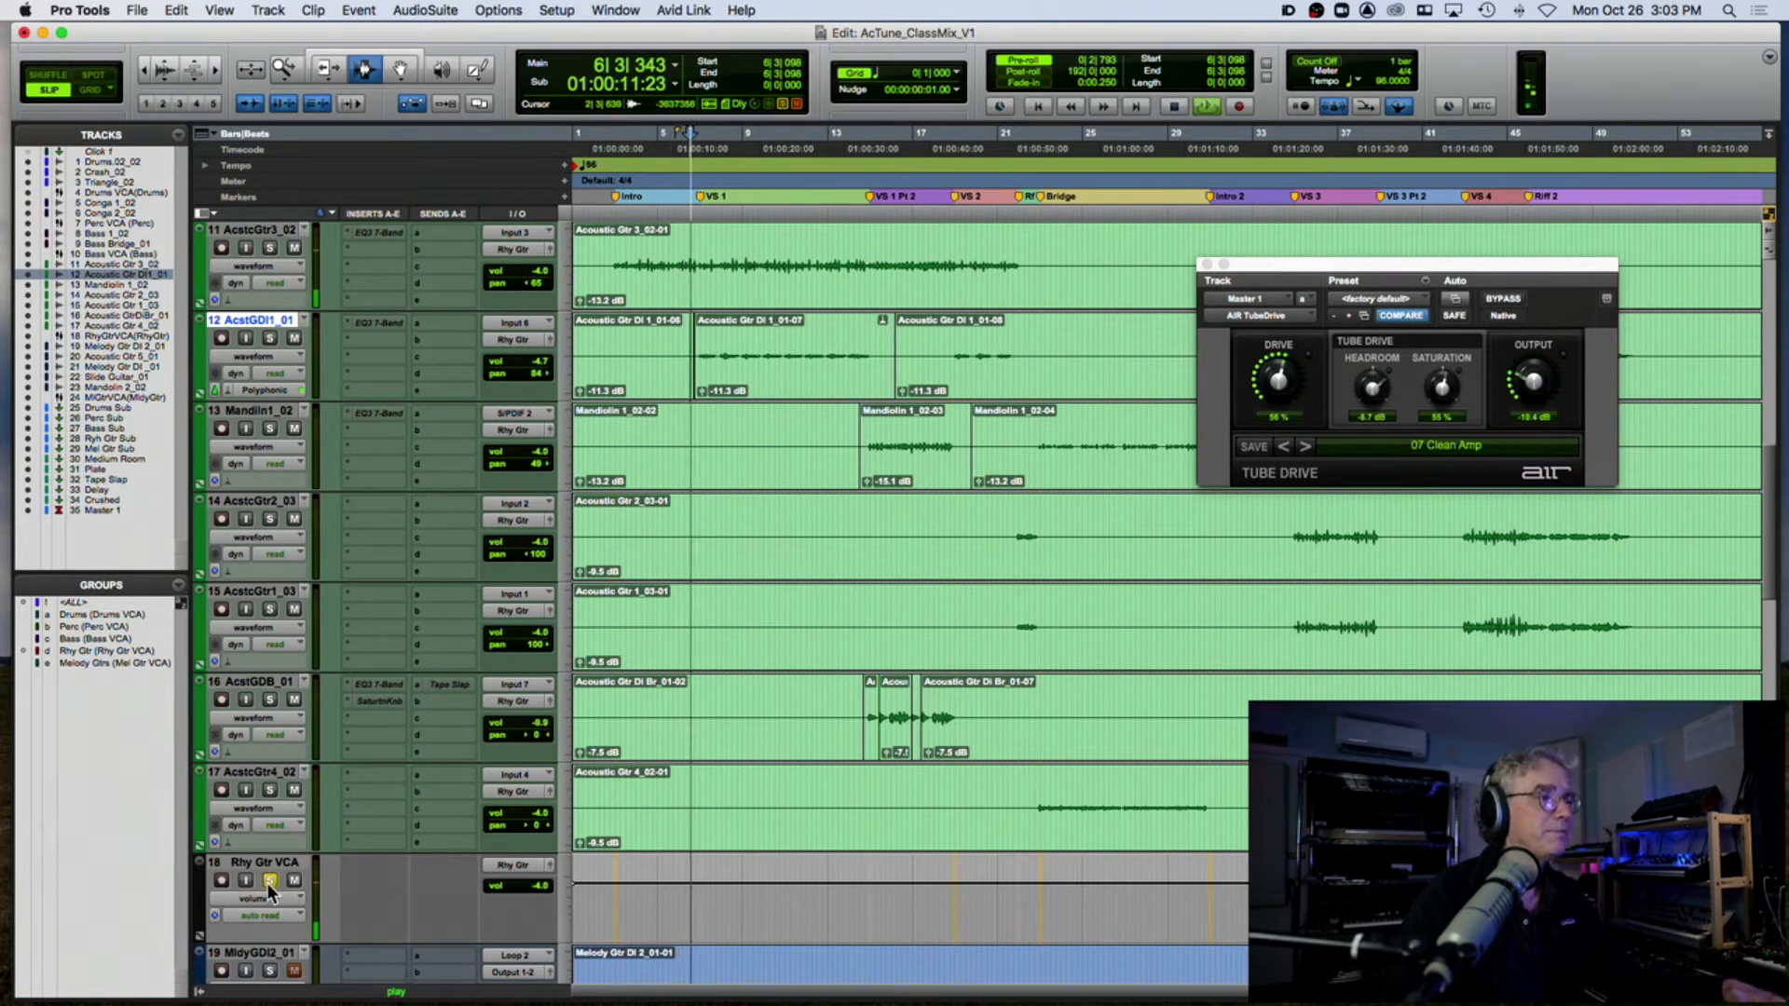
pyautogui.scroll(-2, 479, 779)
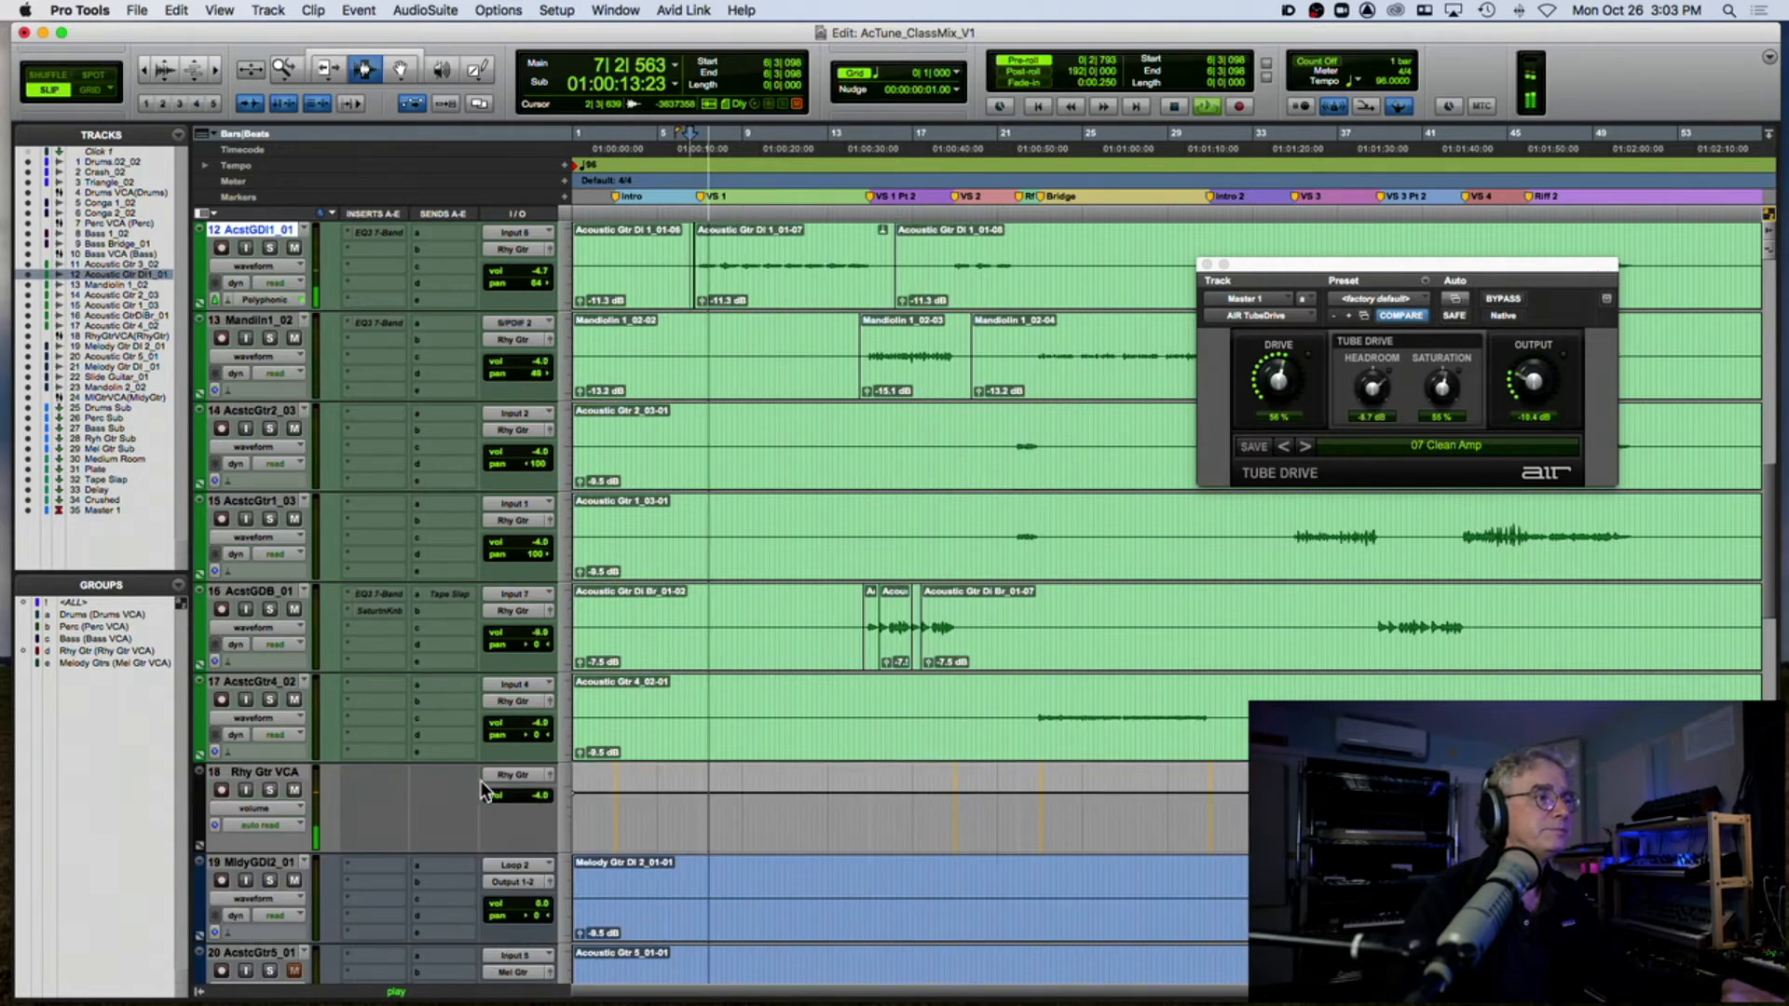
pyautogui.click(270, 700)
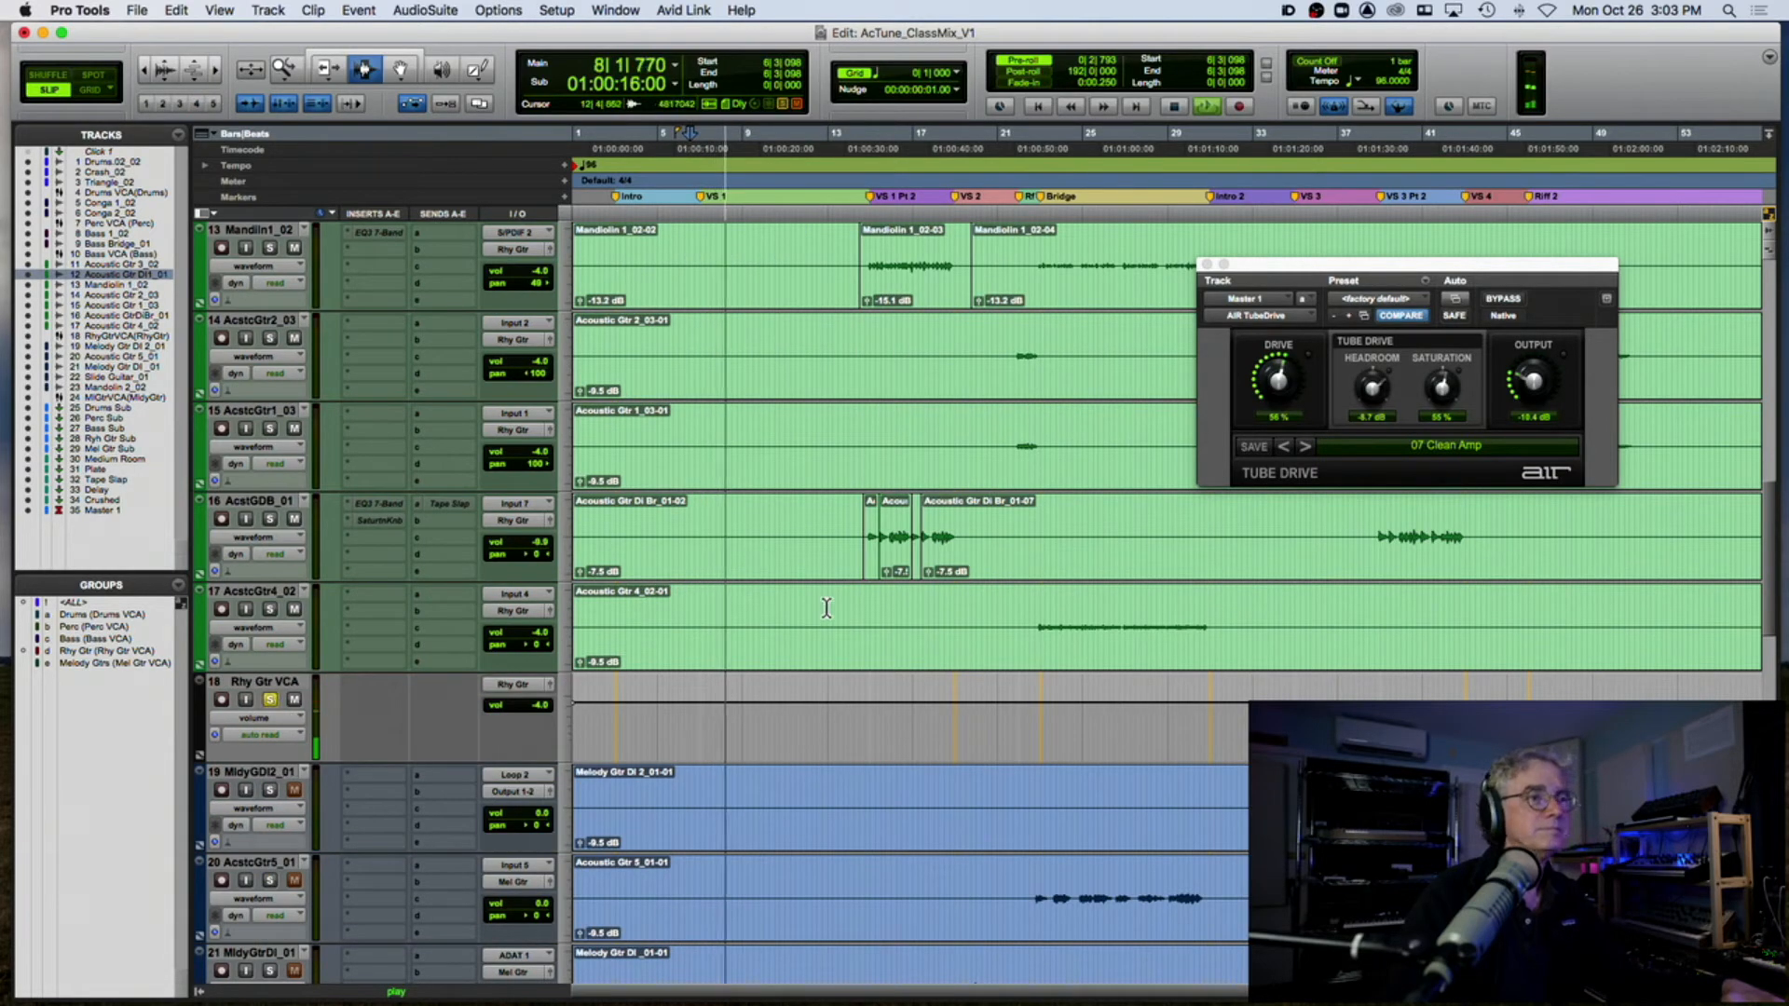
pyautogui.scroll(-4, 827, 608)
pyautogui.scroll(-7, 827, 608)
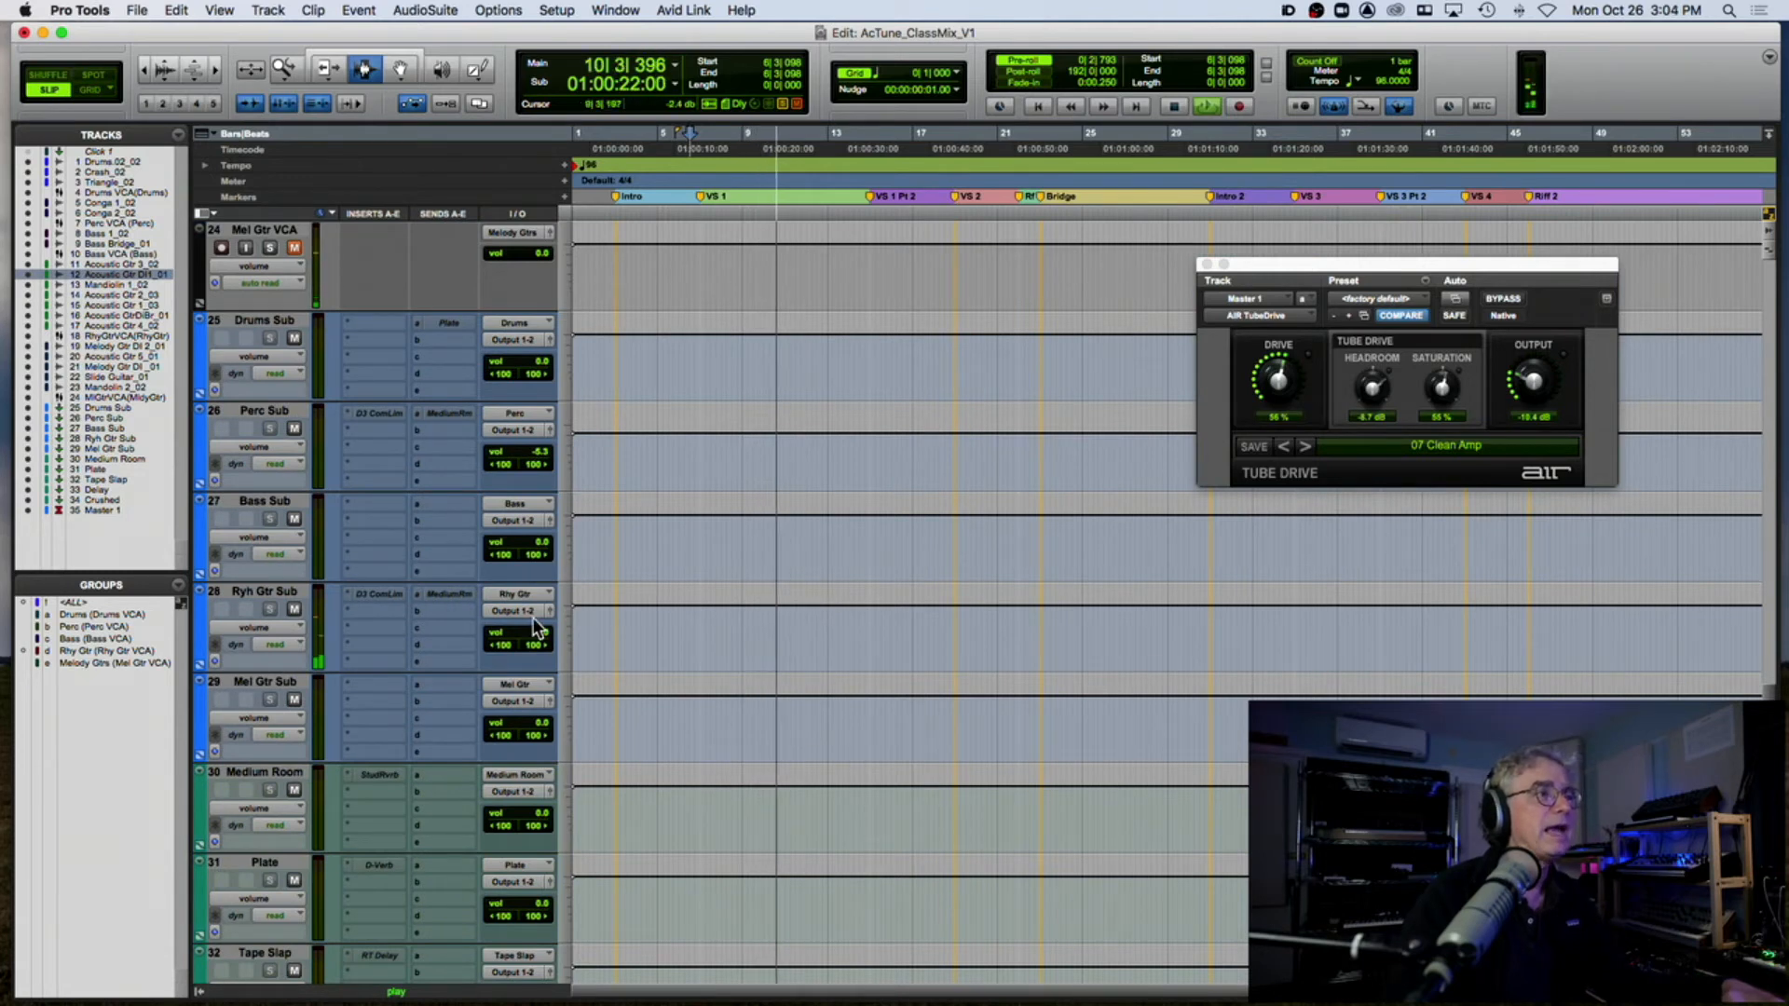
pyautogui.click(347, 591)
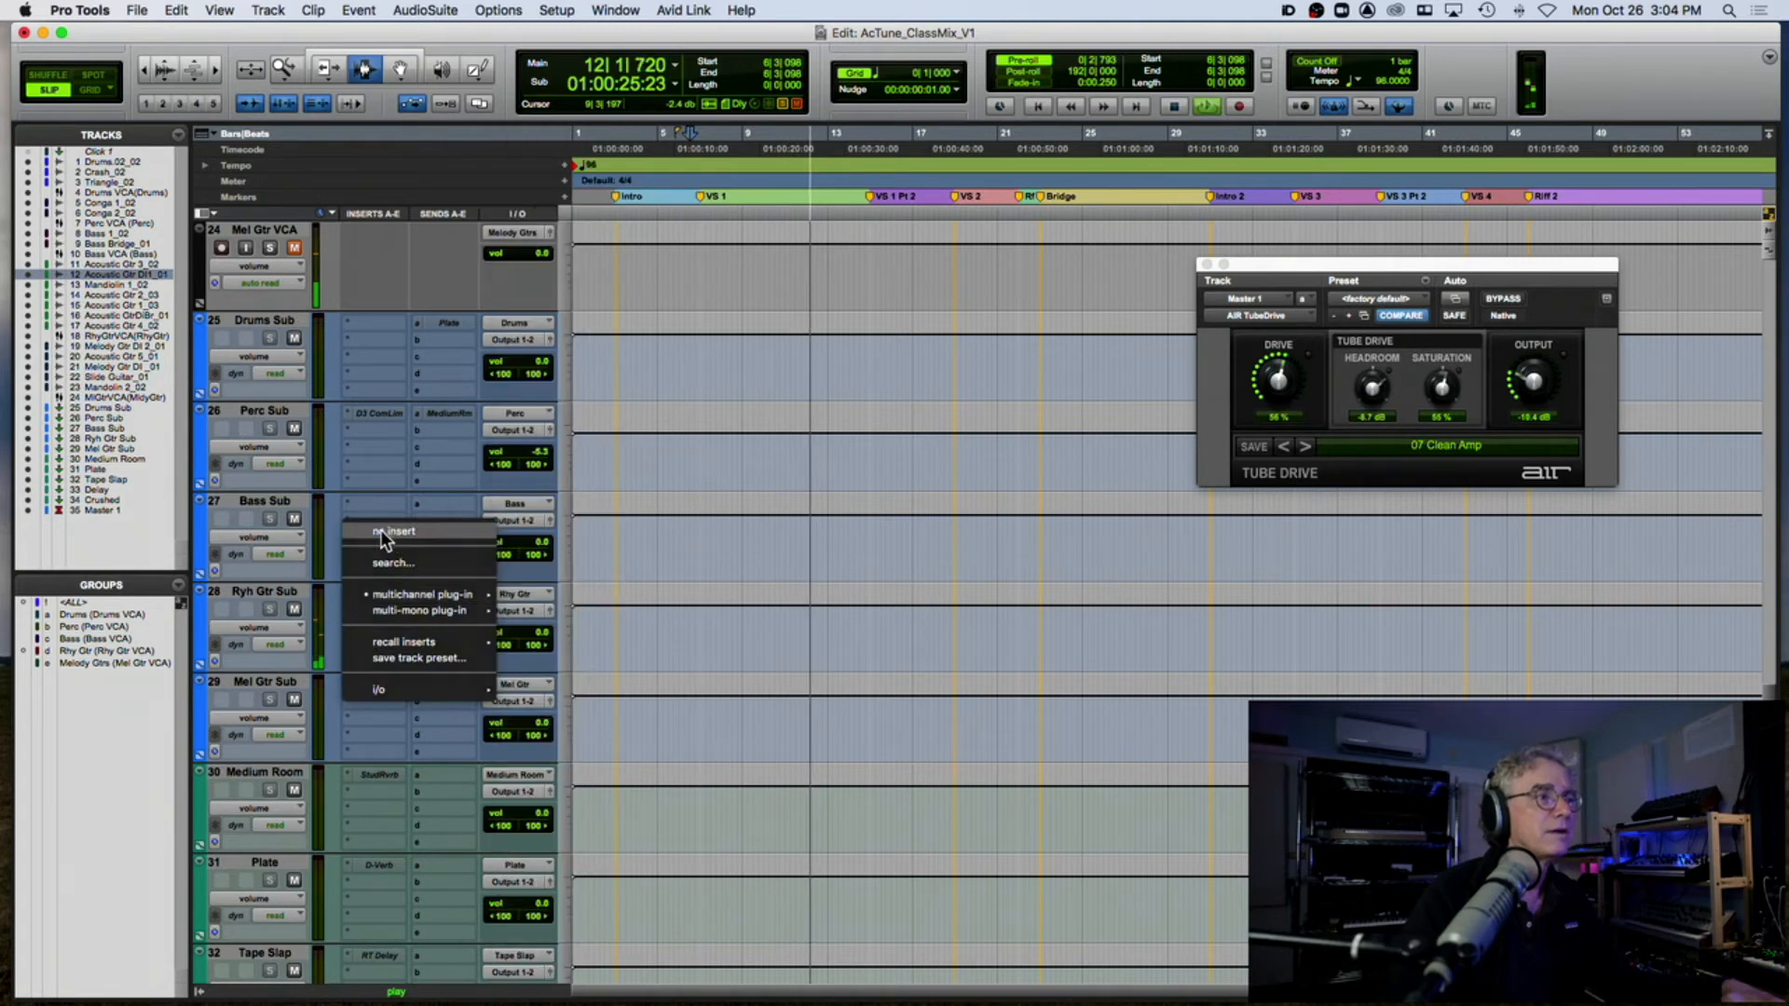
pyautogui.click(398, 539)
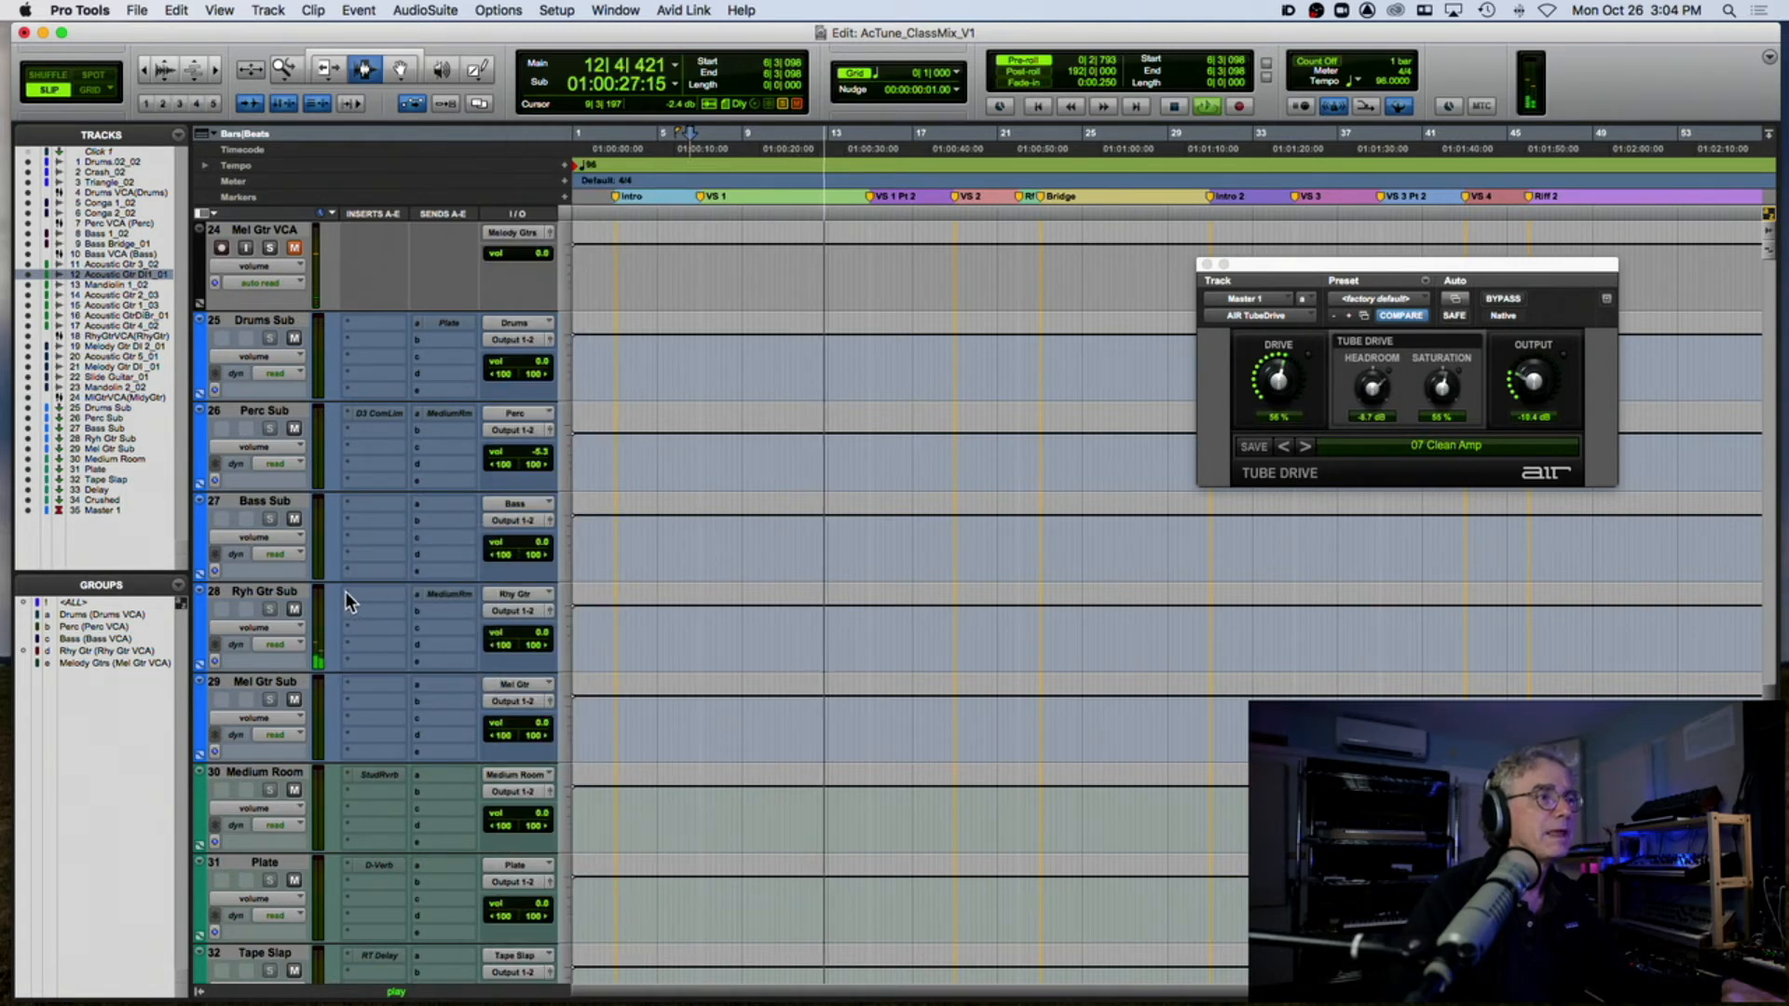
# Step: Add a multichannel EQ3 7-Band plug-in to the first insert of the Ryh Gtr Sub track
pyautogui.click(345, 591)
pyautogui.moveTo(347, 594)
pyautogui.moveTo(573, 146)
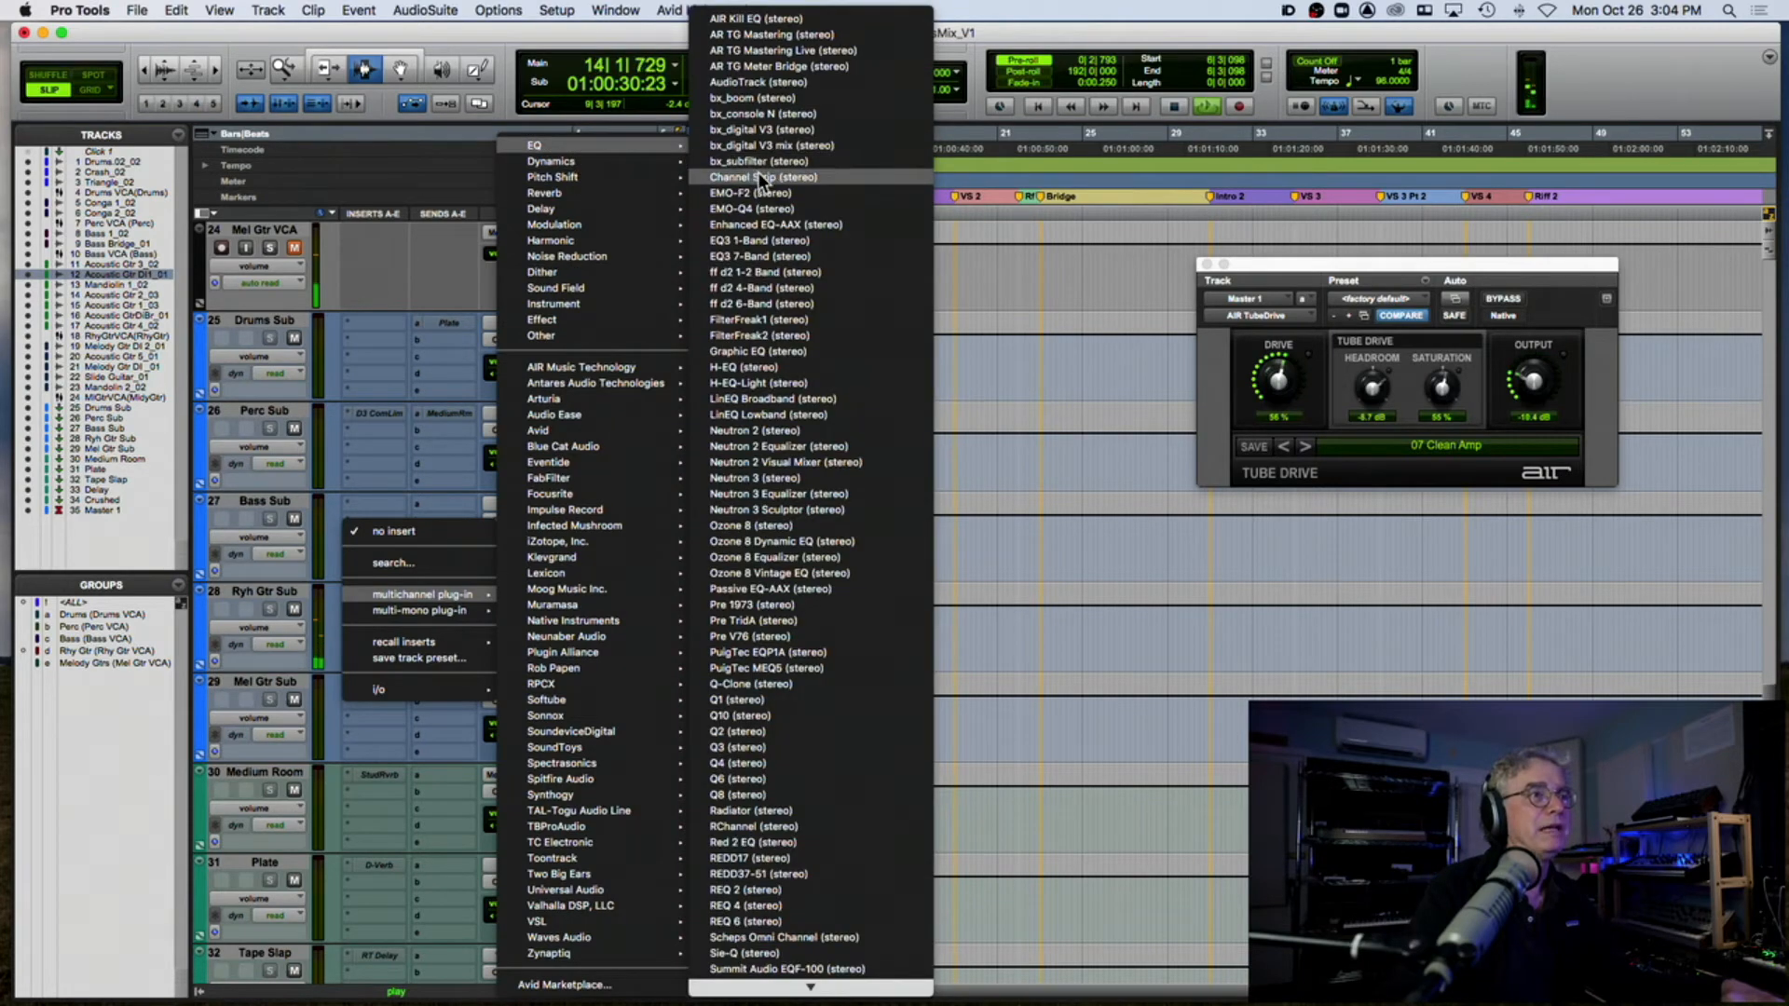
pyautogui.click(751, 259)
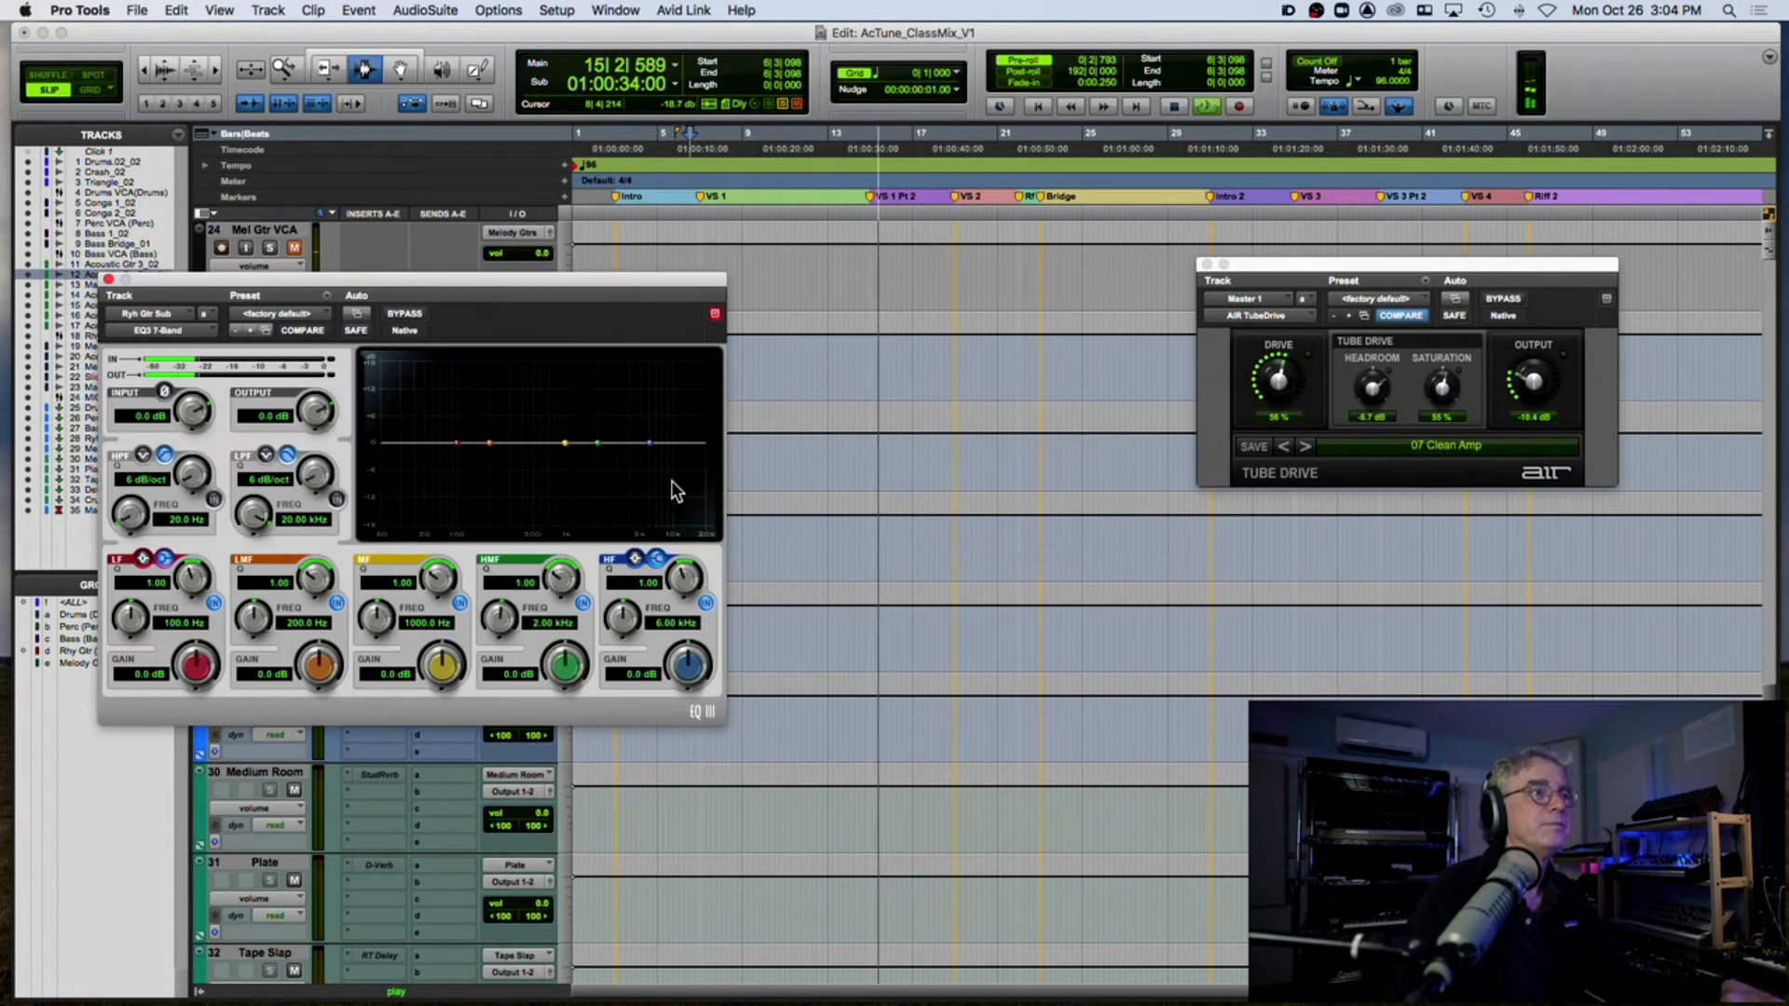
# Step: Set a 6 dB/oct high-pass filter at 68.3 Hz in the Ryh Gtr Sub EQ and compare it with bypass during playback
pyautogui.press('space')
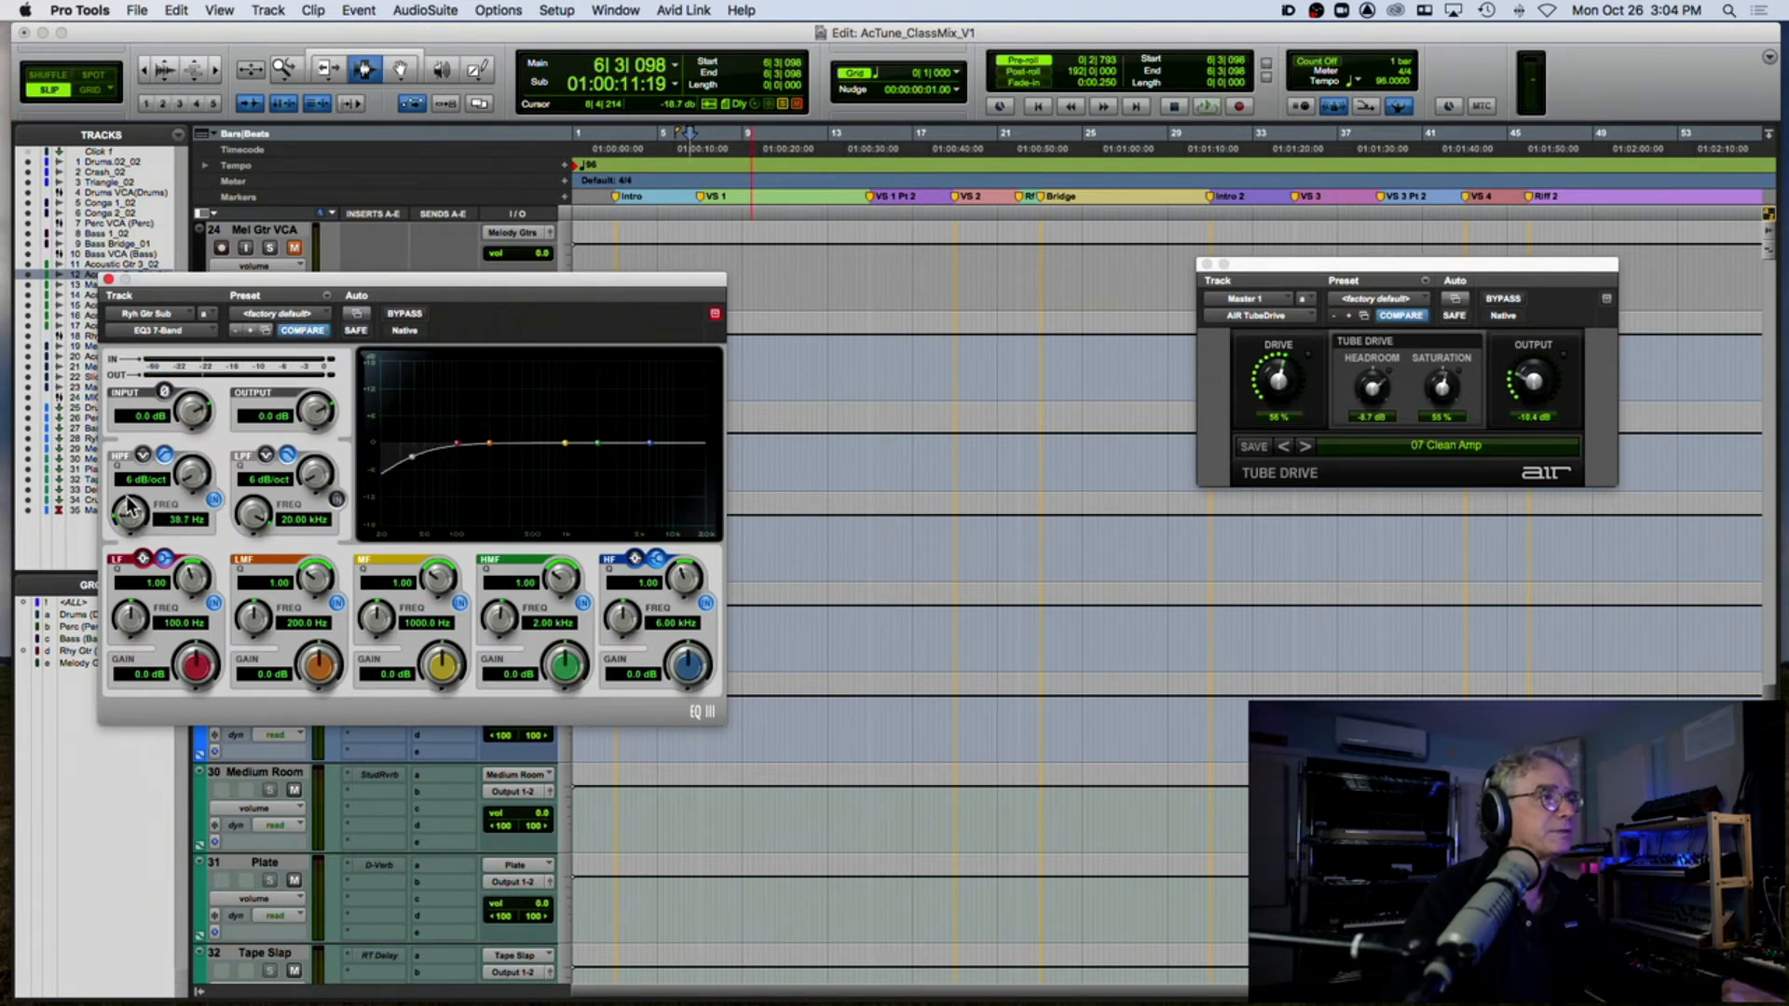
pyautogui.press('space')
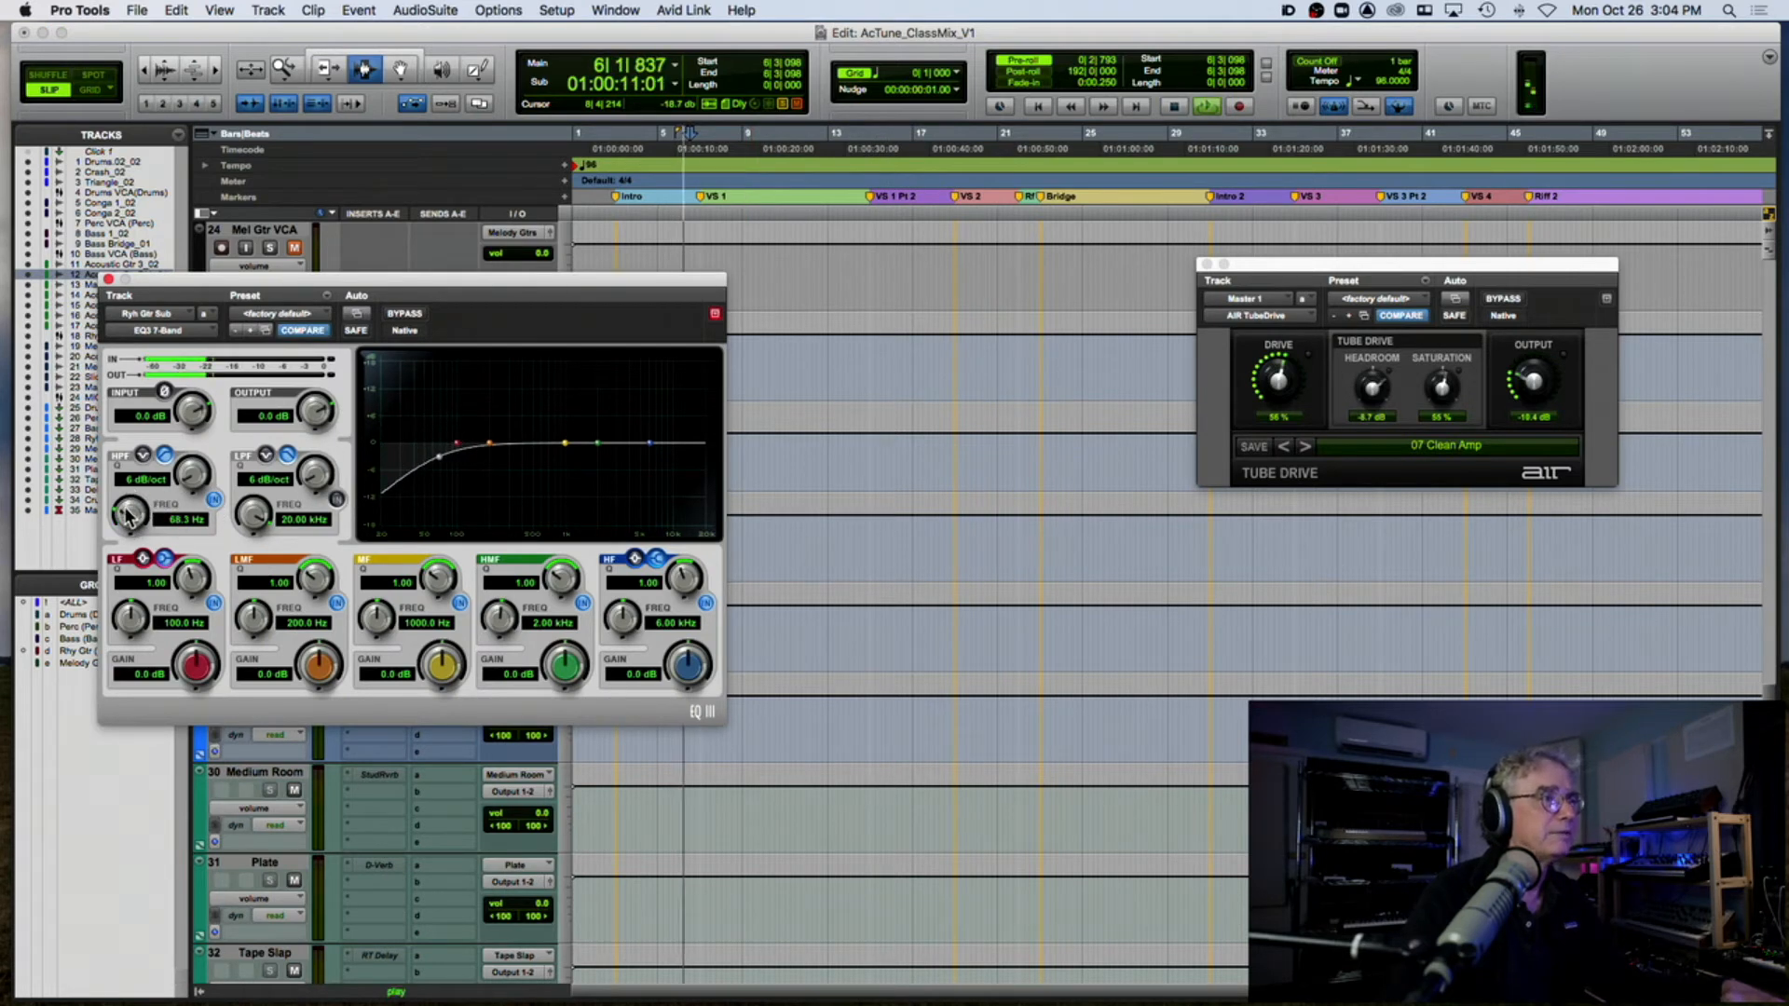
pyautogui.click(405, 315)
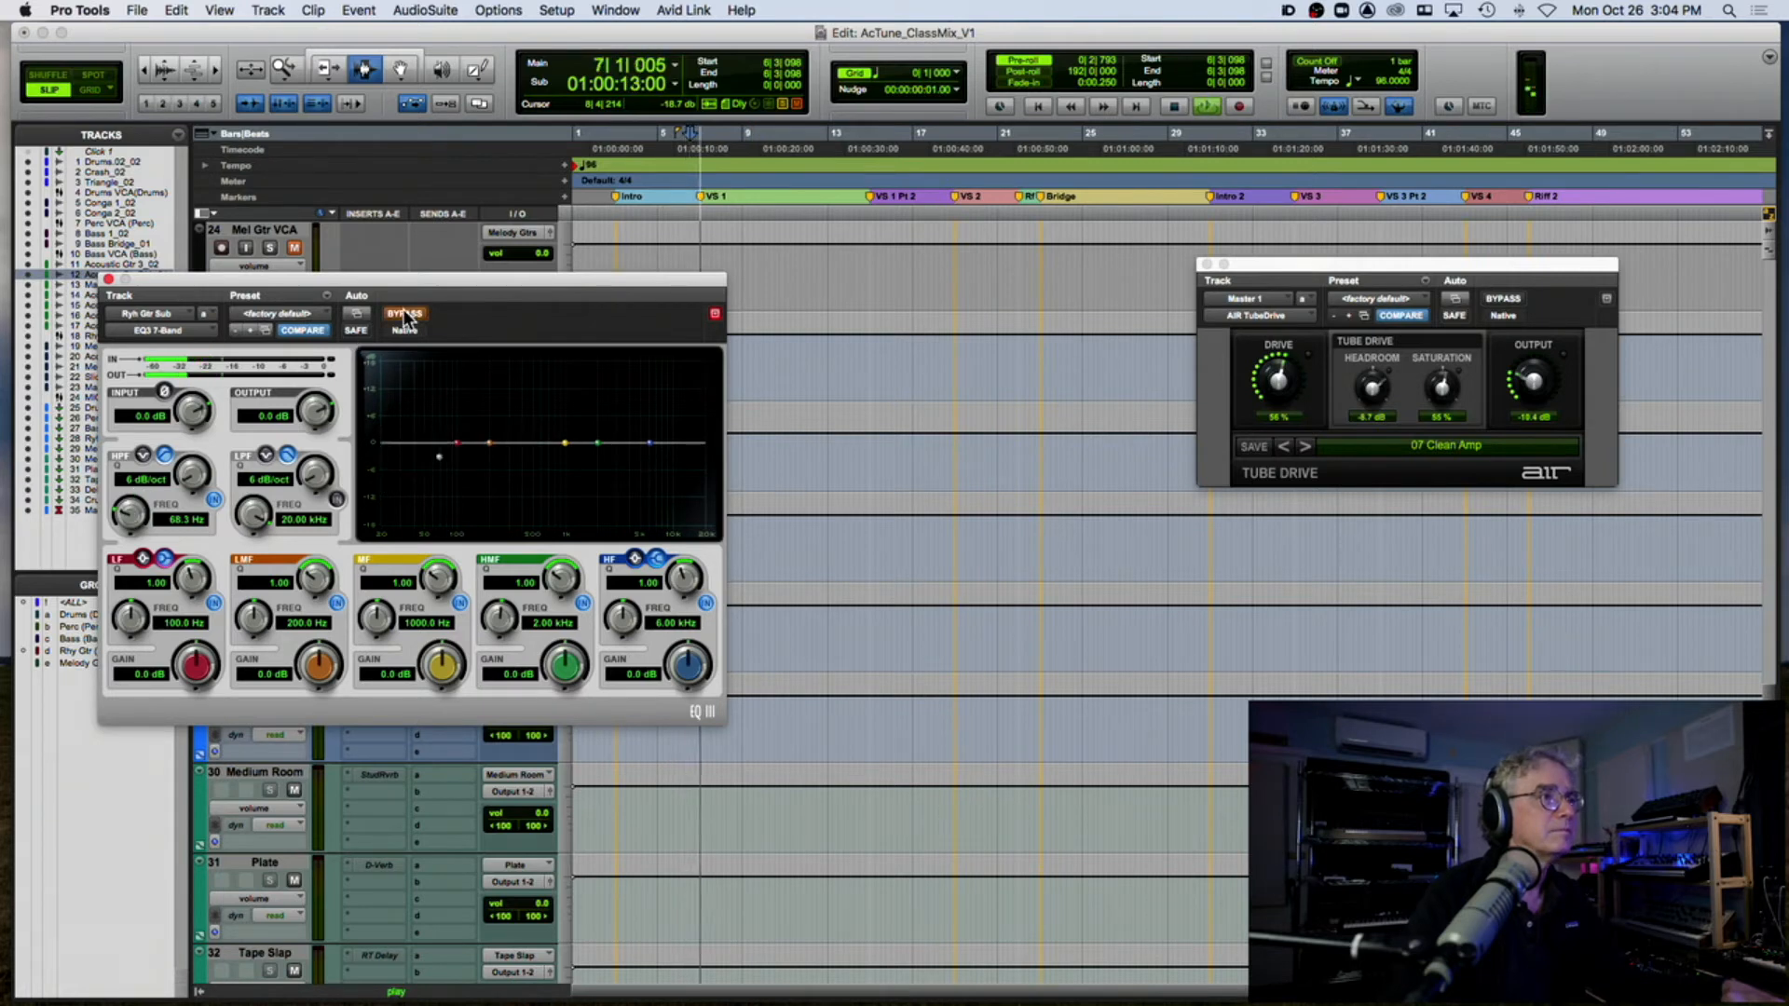
pyautogui.click(404, 315)
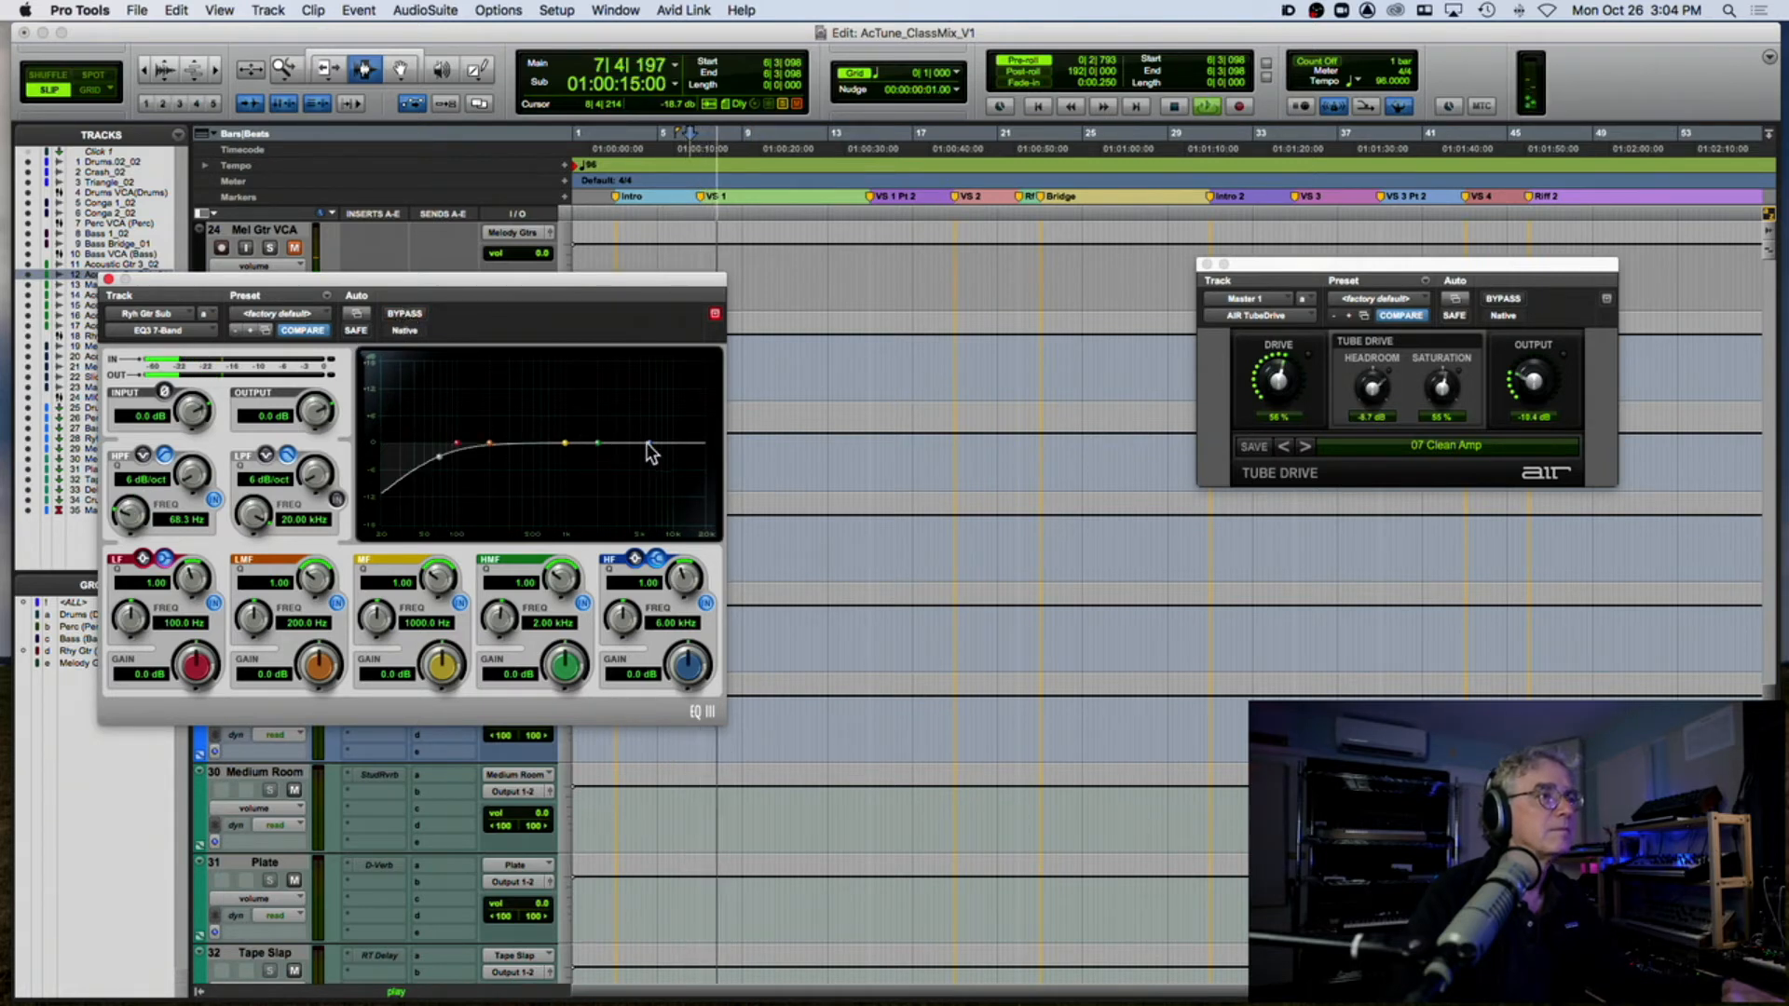
# Step: Boost the EQ's high-mid band by 2.0 dB at 3.93 kHz and compare it with bypass
pyautogui.moveTo(598, 444); pyautogui.dragTo(629, 433)
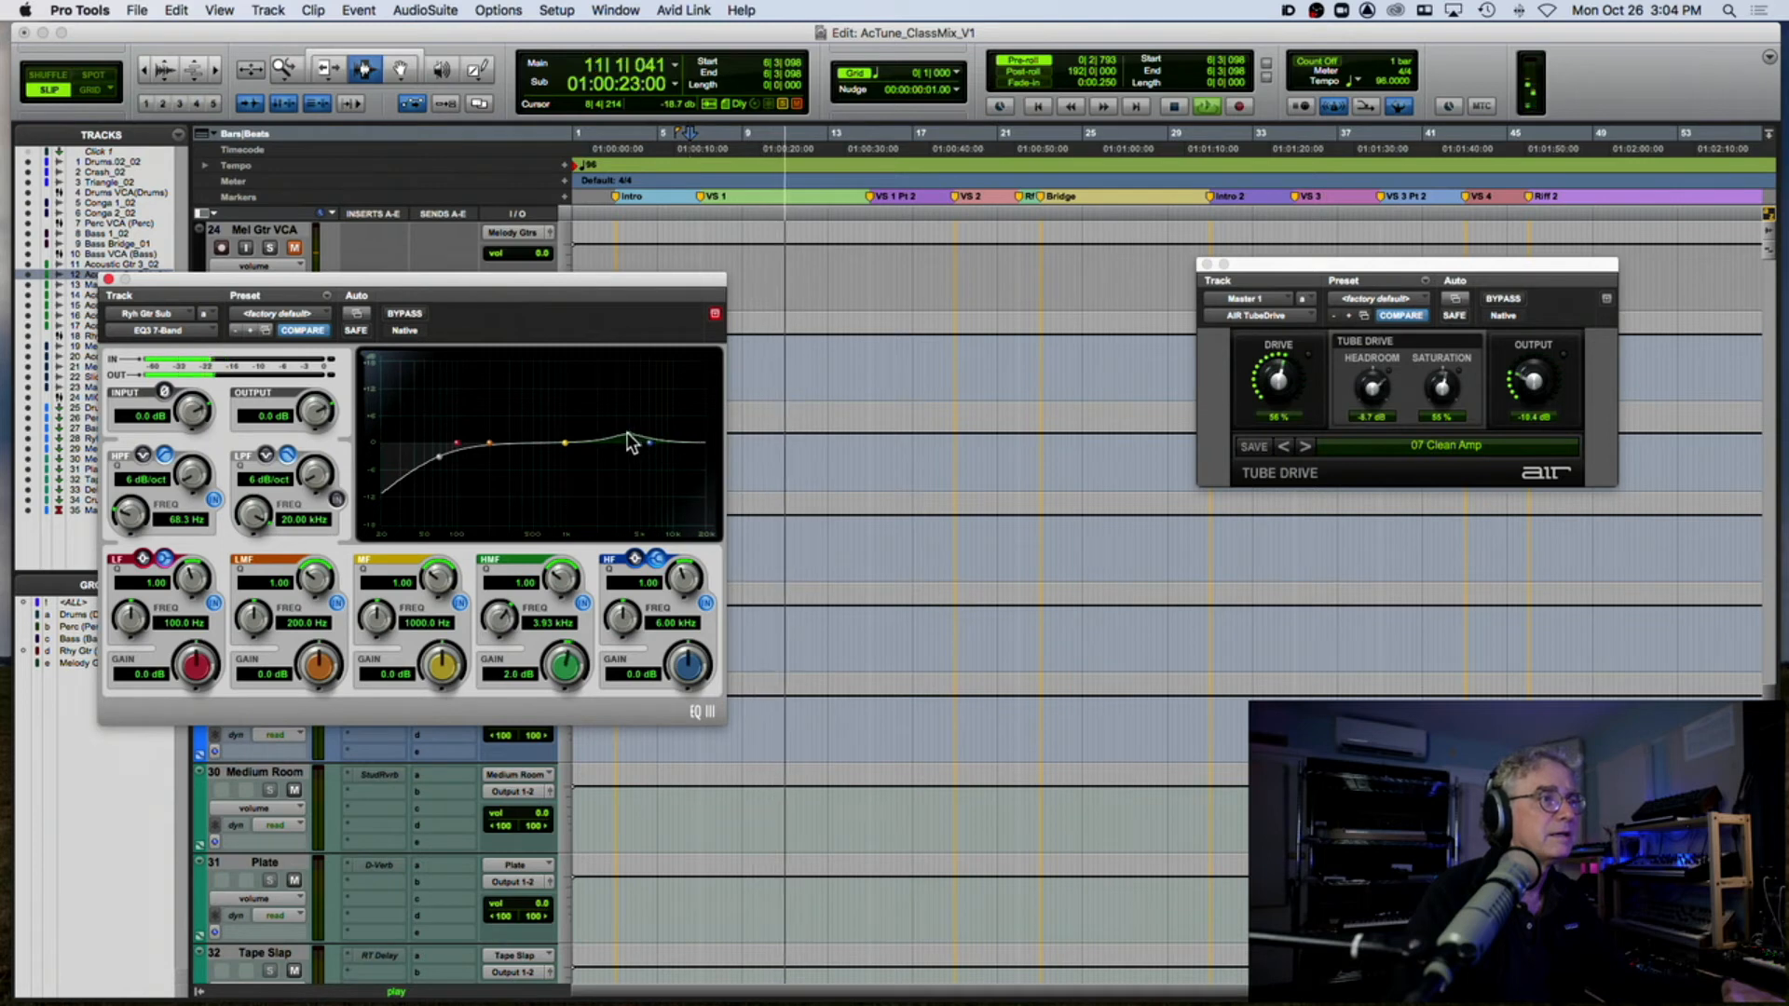
pyautogui.click(400, 314)
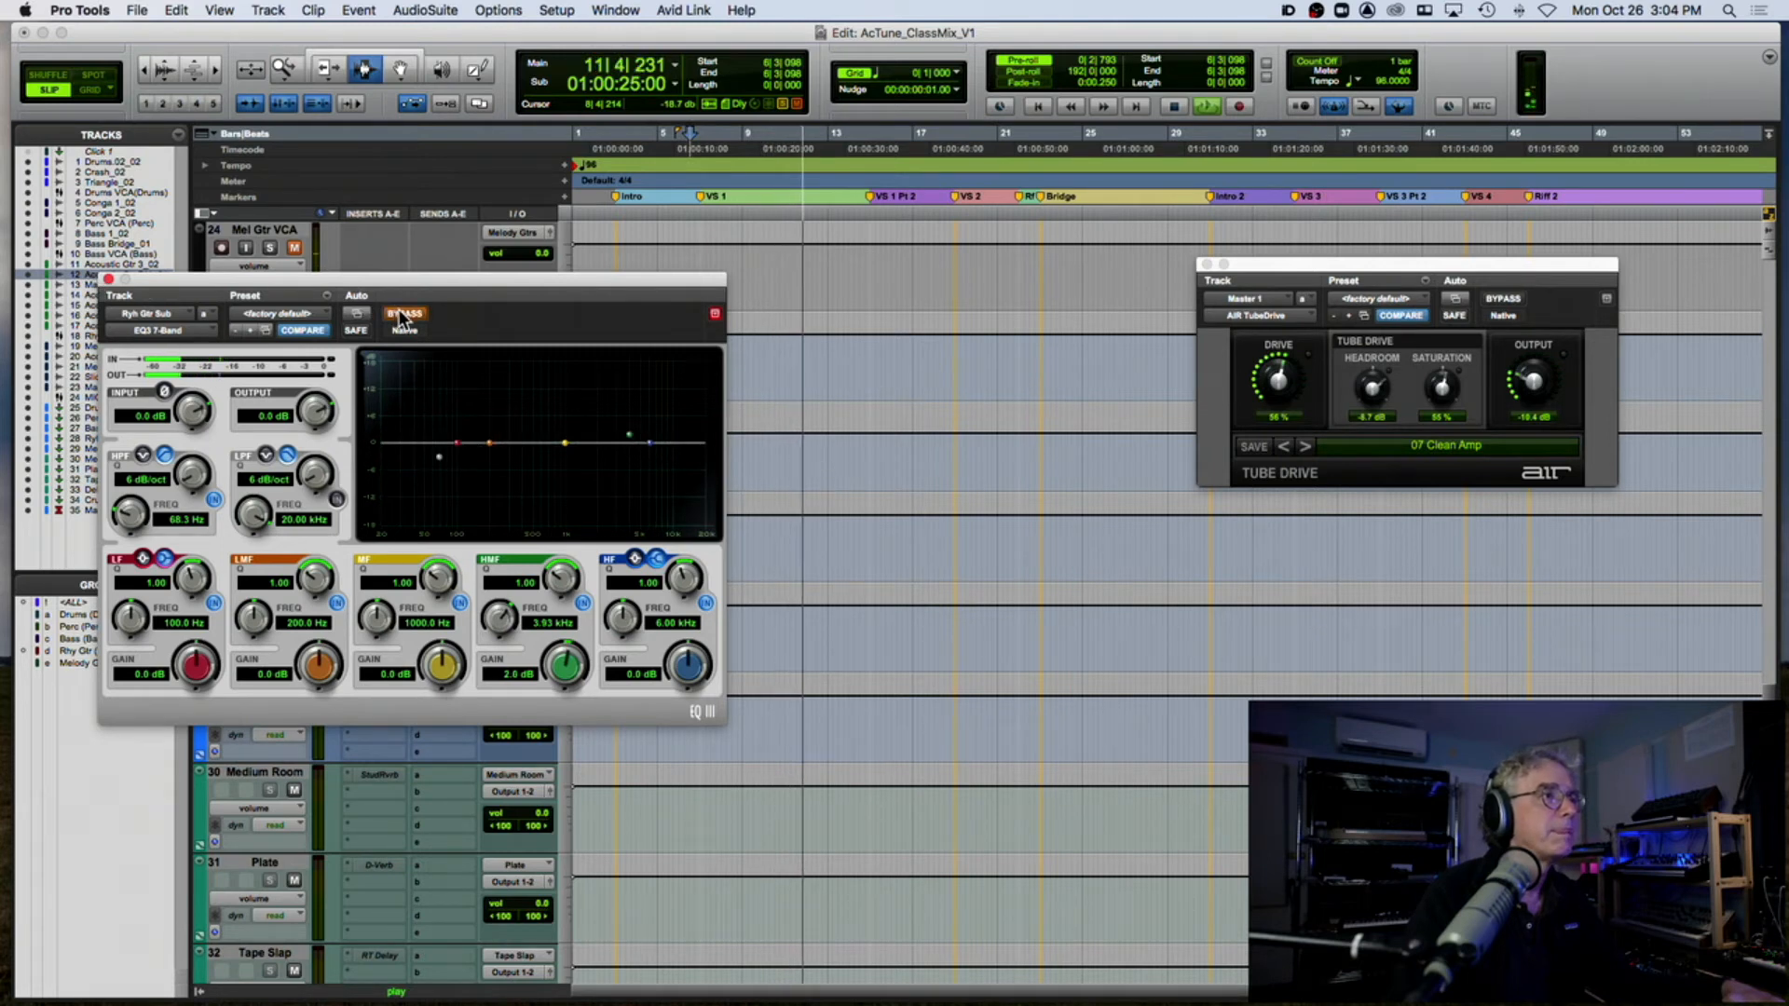
pyautogui.click(401, 314)
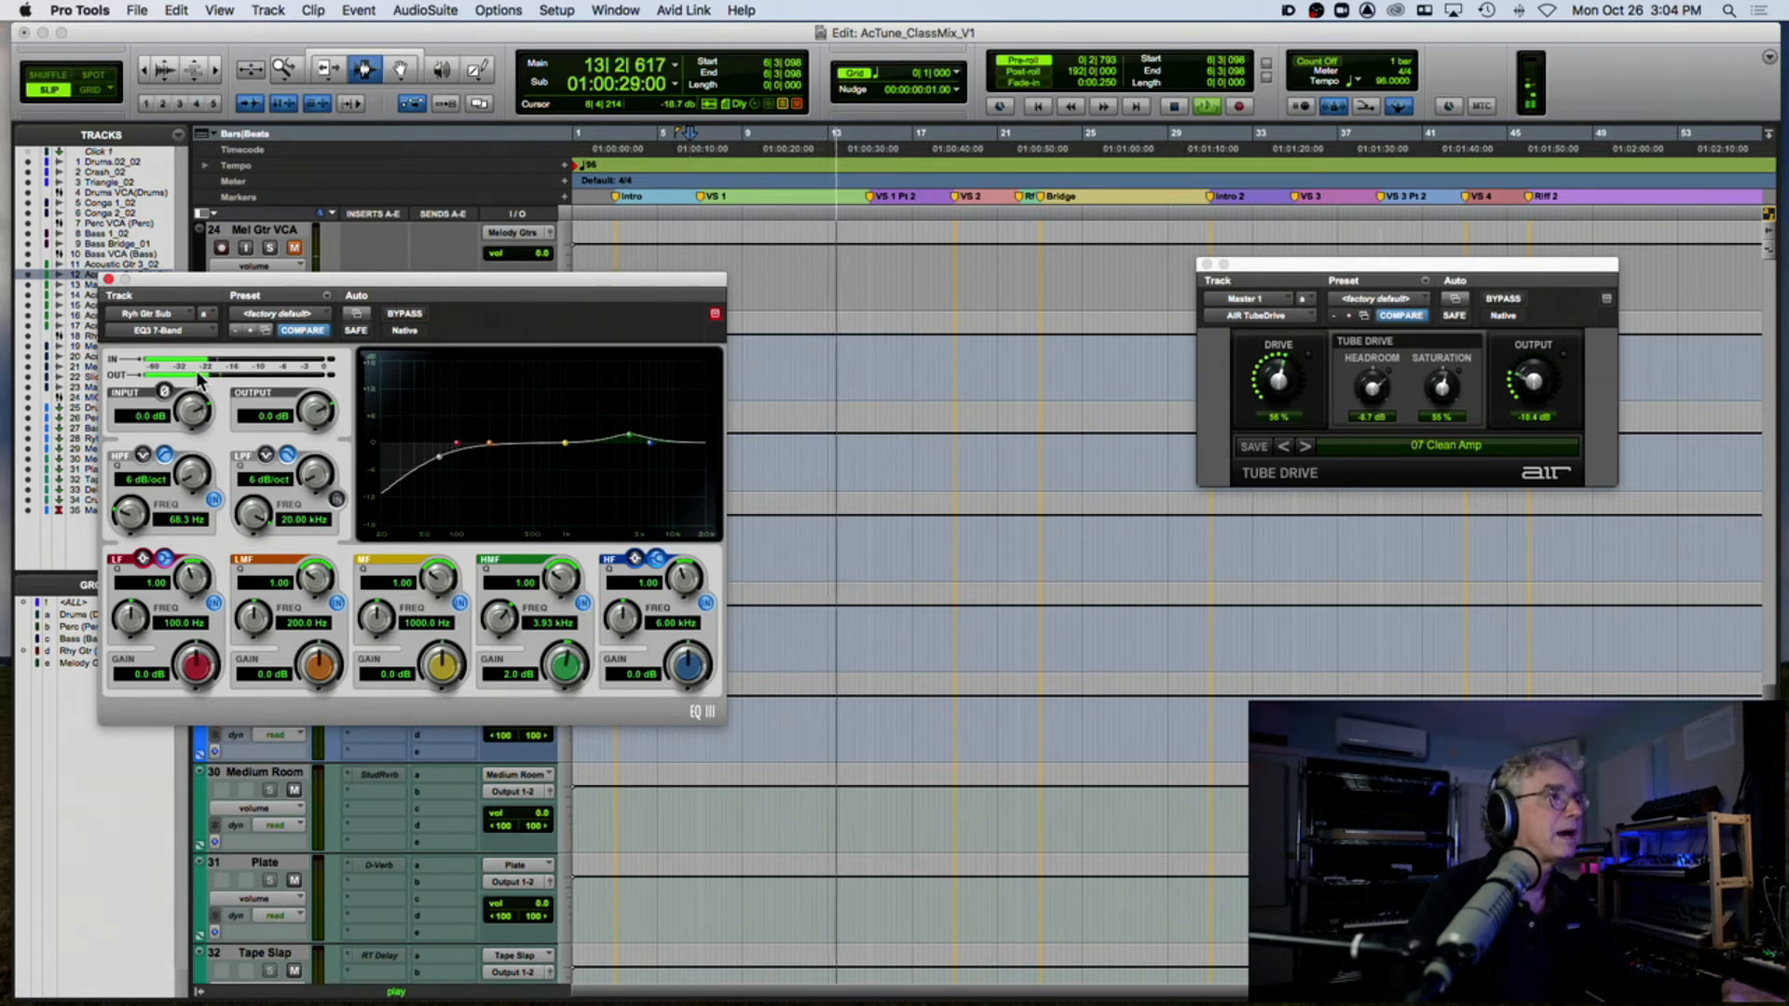
# Step: Lower the EQ's output to -0.7 dB, compare the level with bypass on and off, and stop playback
pyautogui.moveTo(310, 414); pyautogui.dragTo(302, 427)
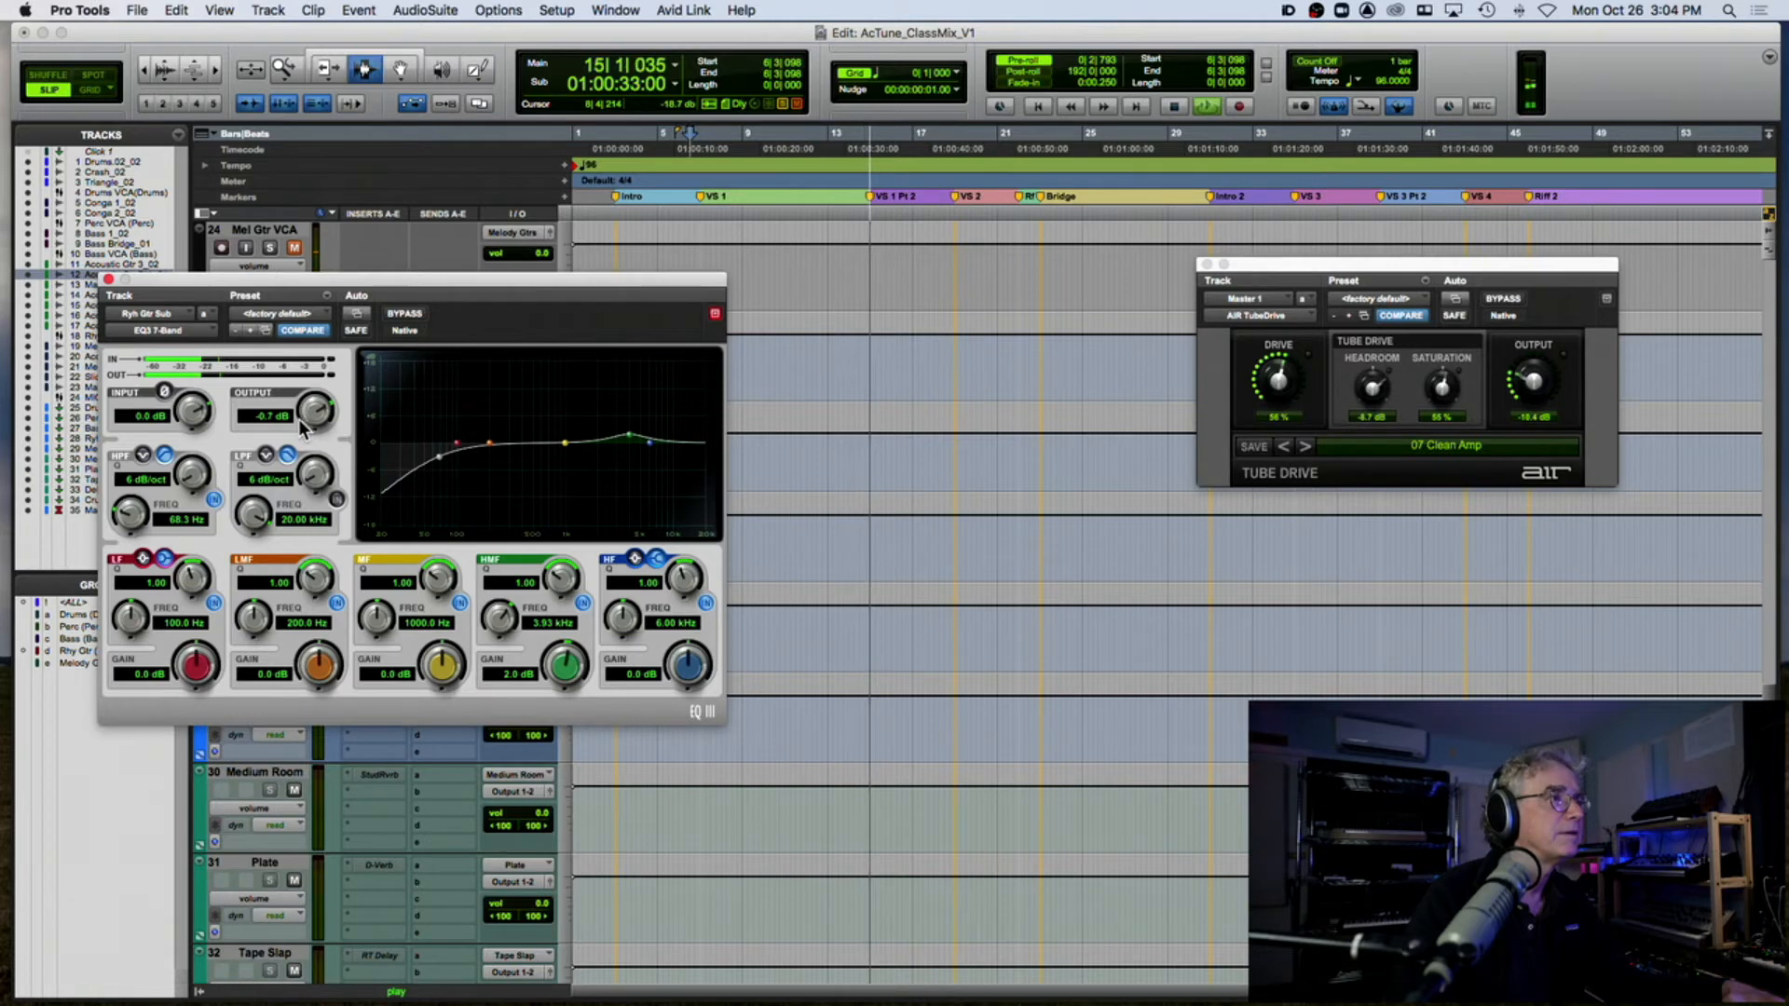
pyautogui.click(405, 314)
pyautogui.click(404, 317)
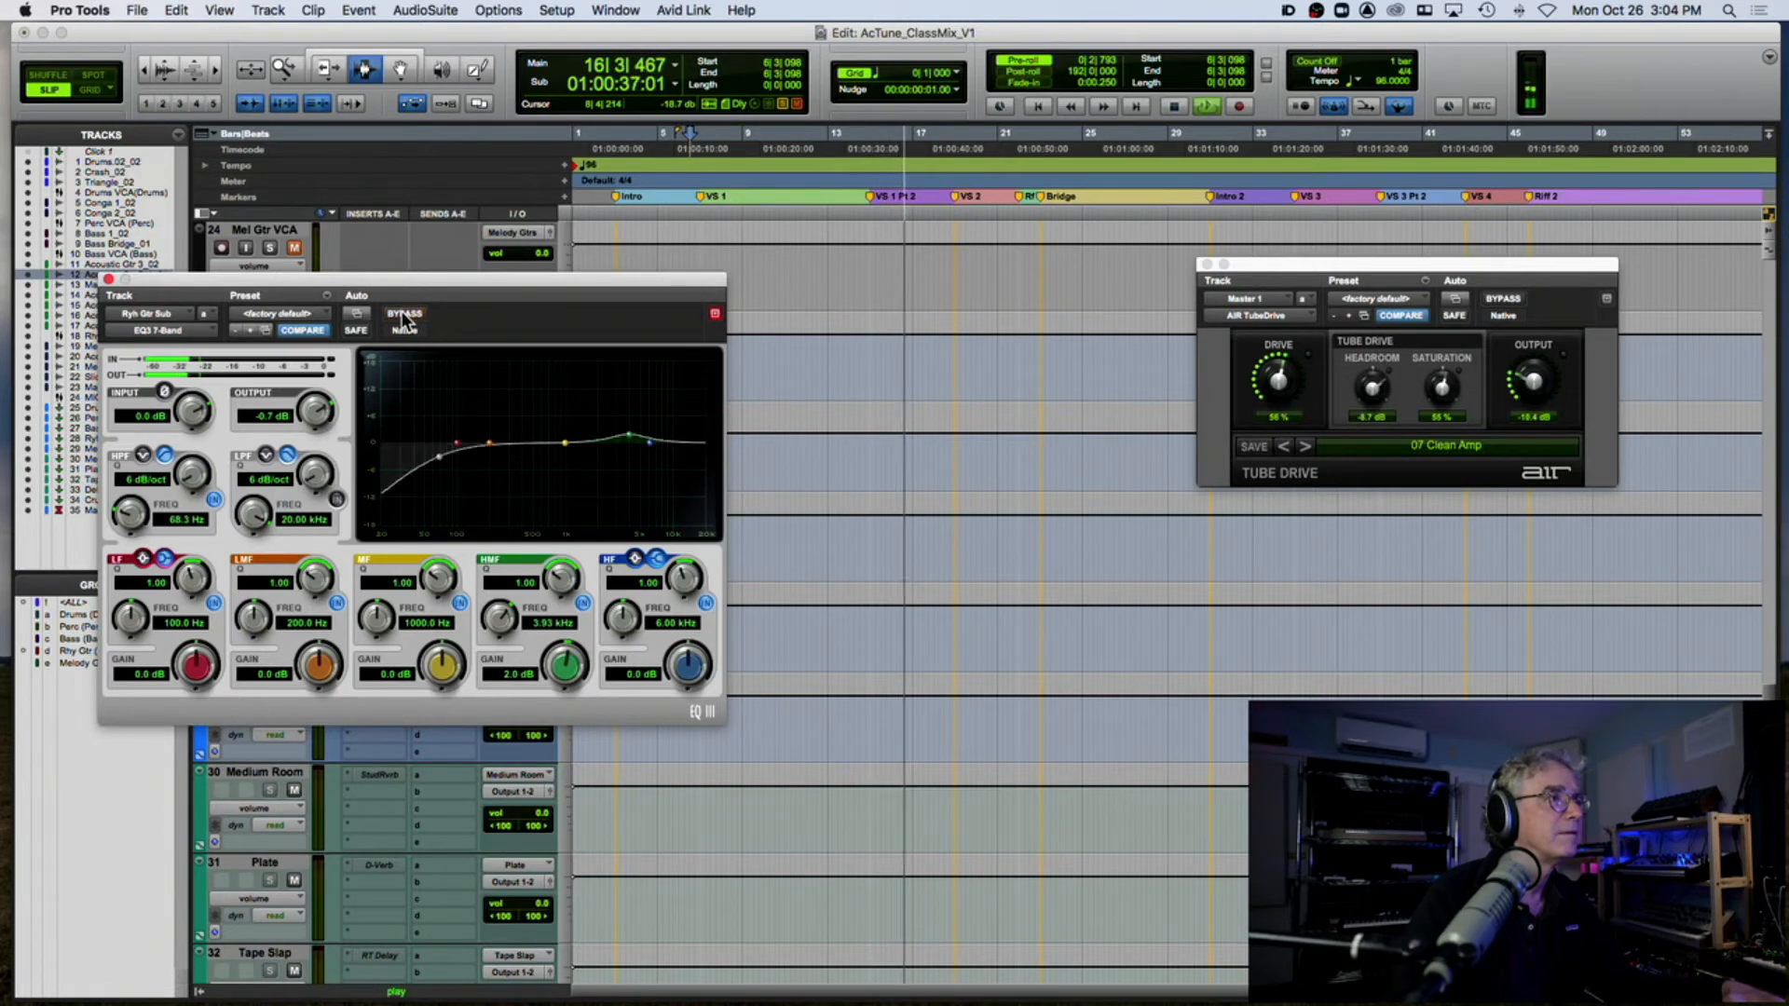
pyautogui.click(404, 317)
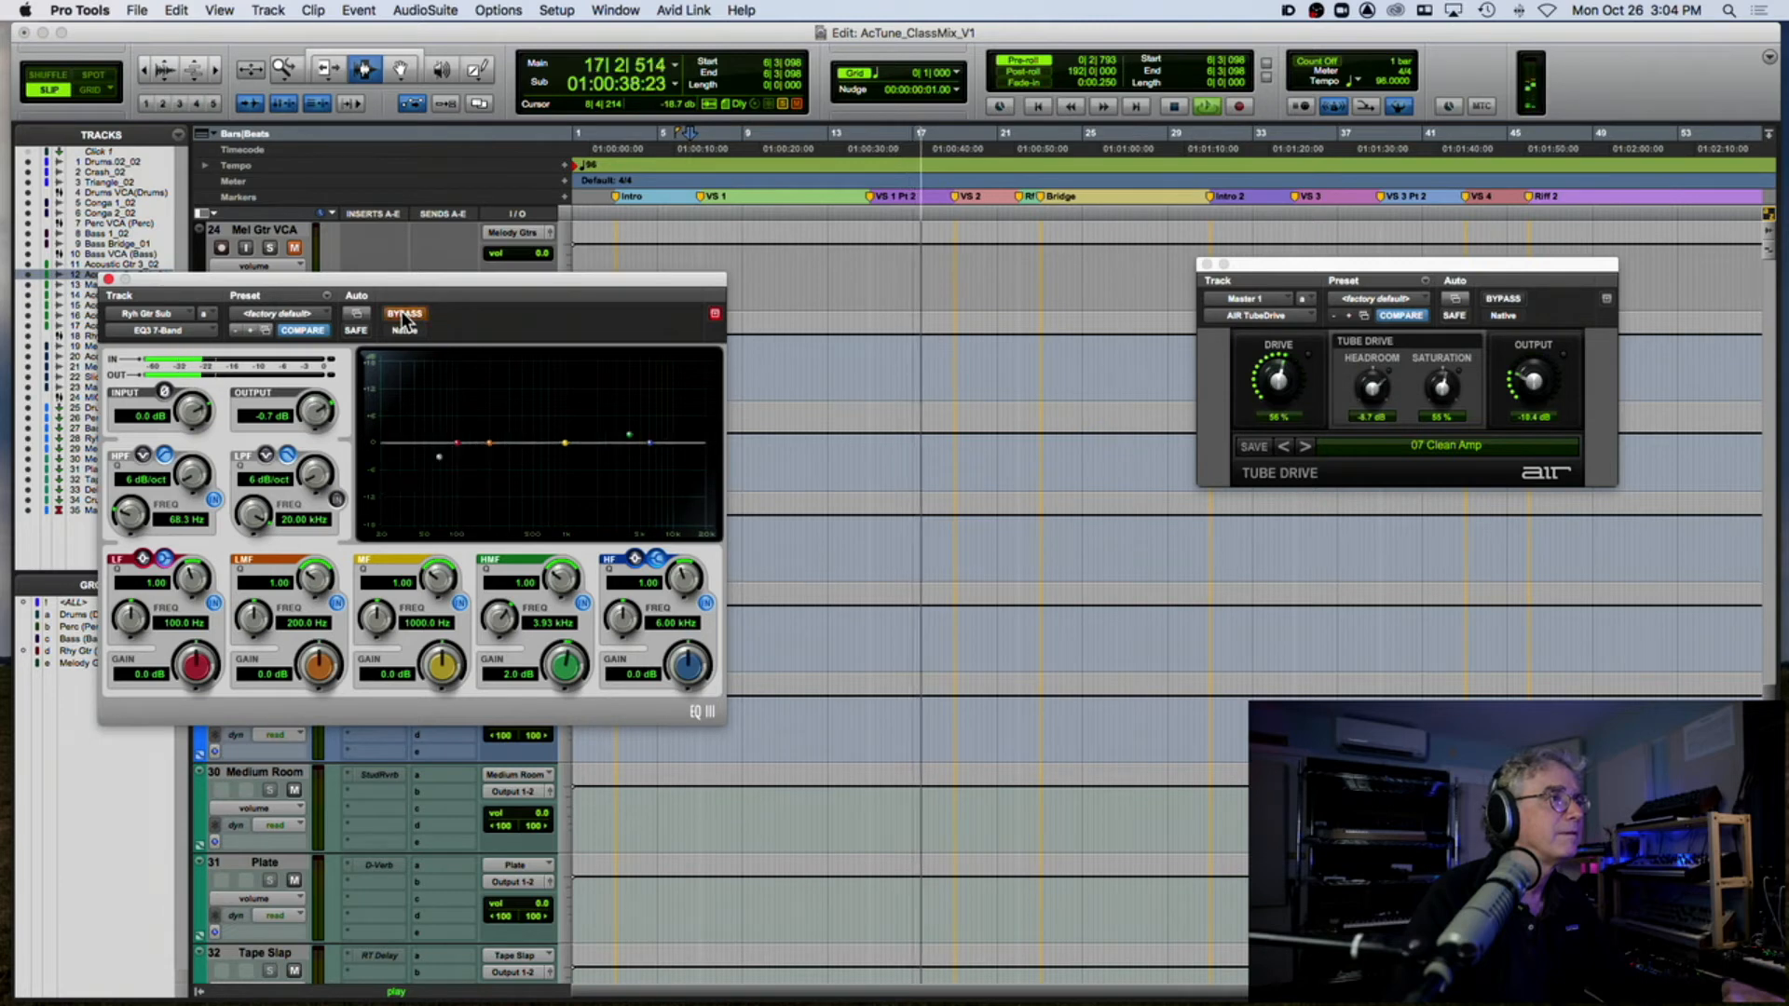
pyautogui.click(402, 317)
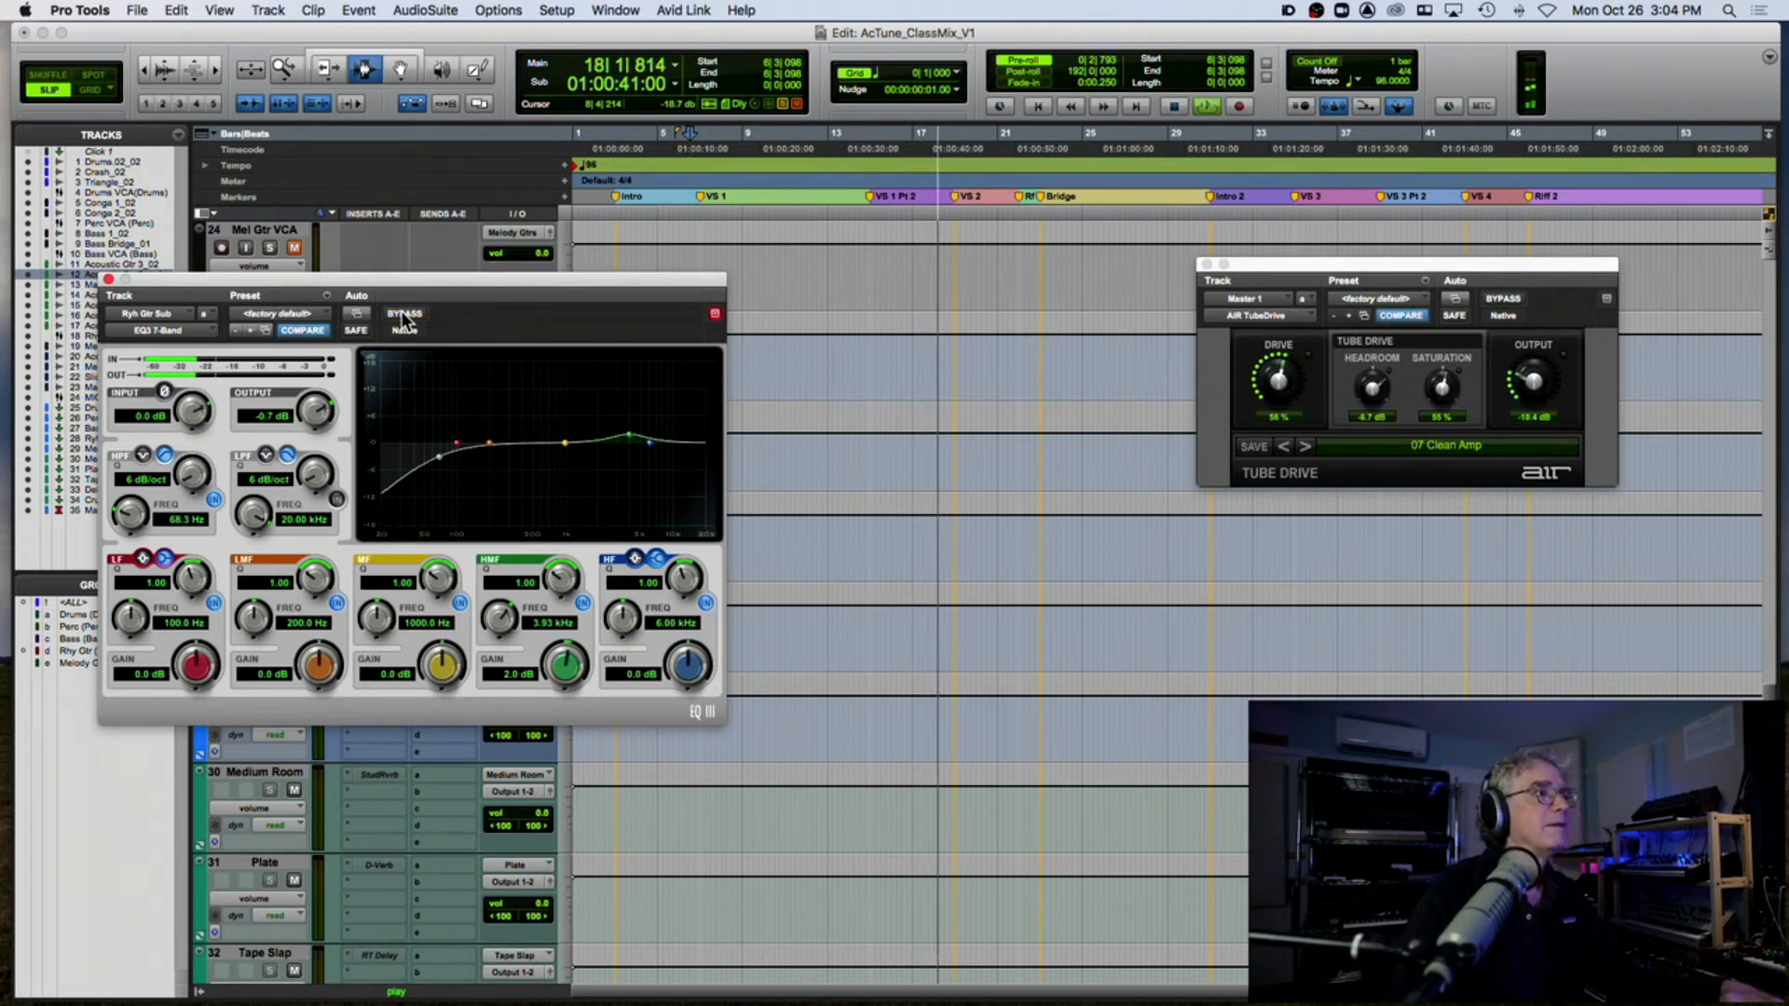
pyautogui.press('space')
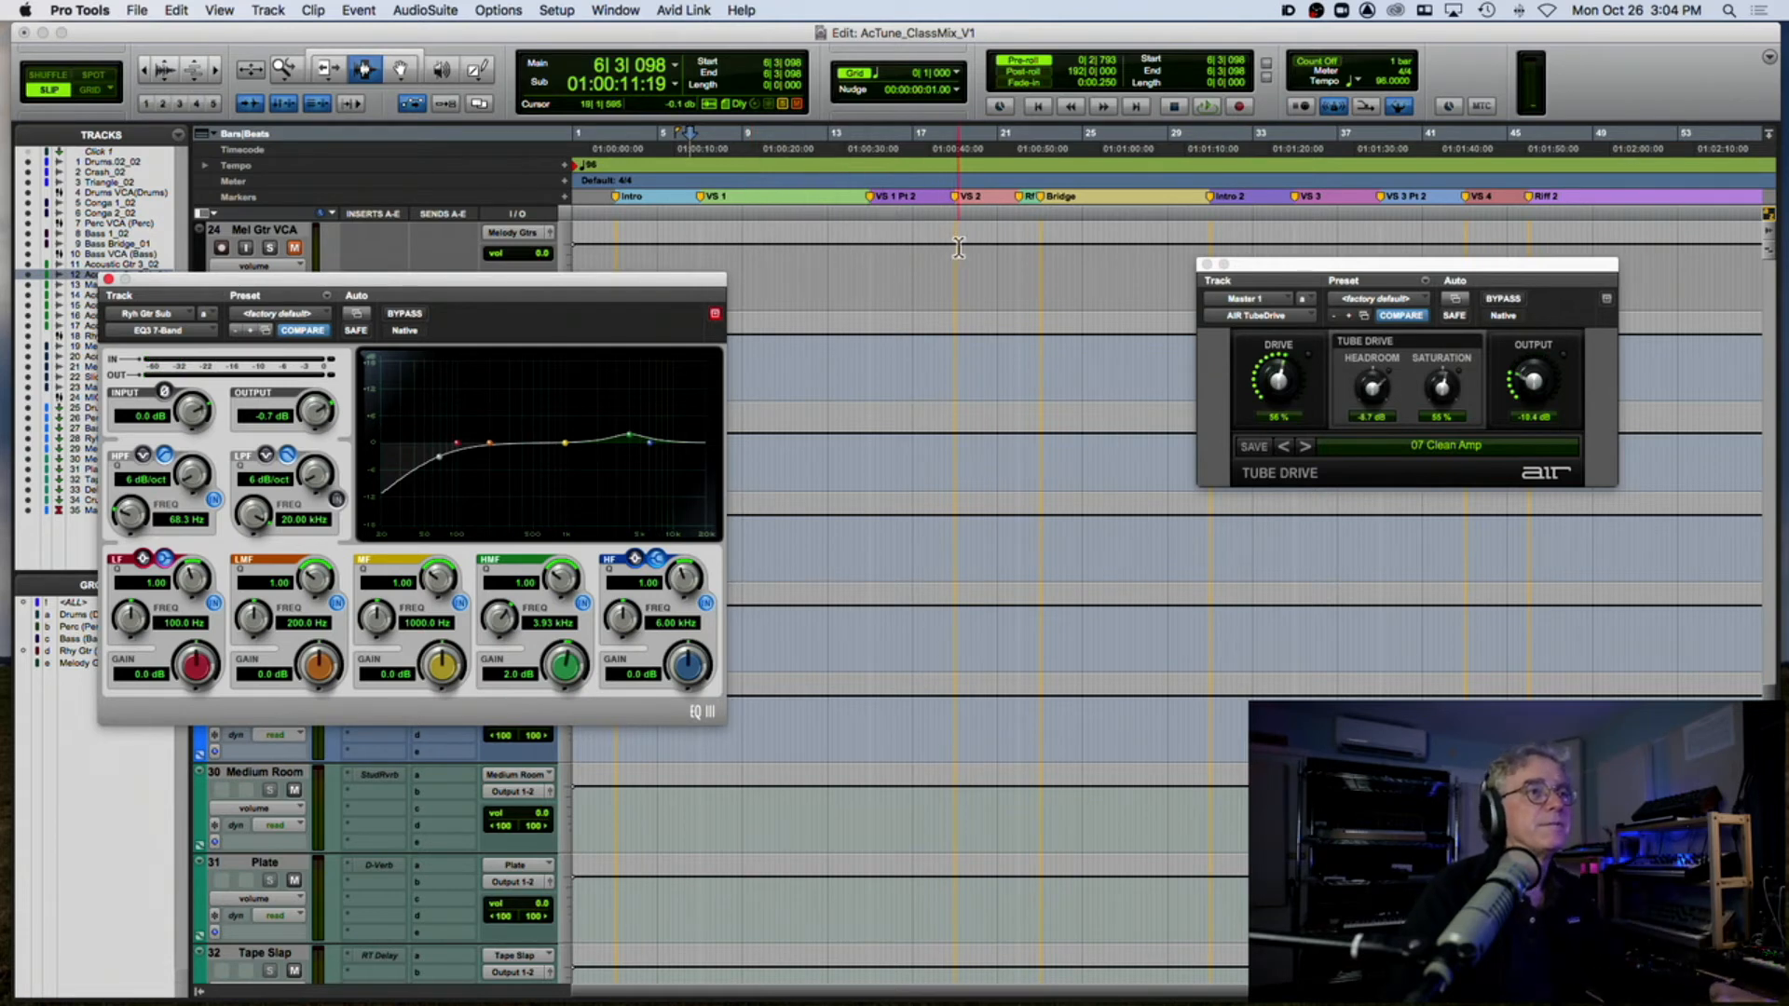
# Step: Play the song from VS 1 Pt 2, compare the Ryh Gtr Sub EQ with bypass on and off, and close the EQ window
pyautogui.click(1025, 262)
pyautogui.press('space')
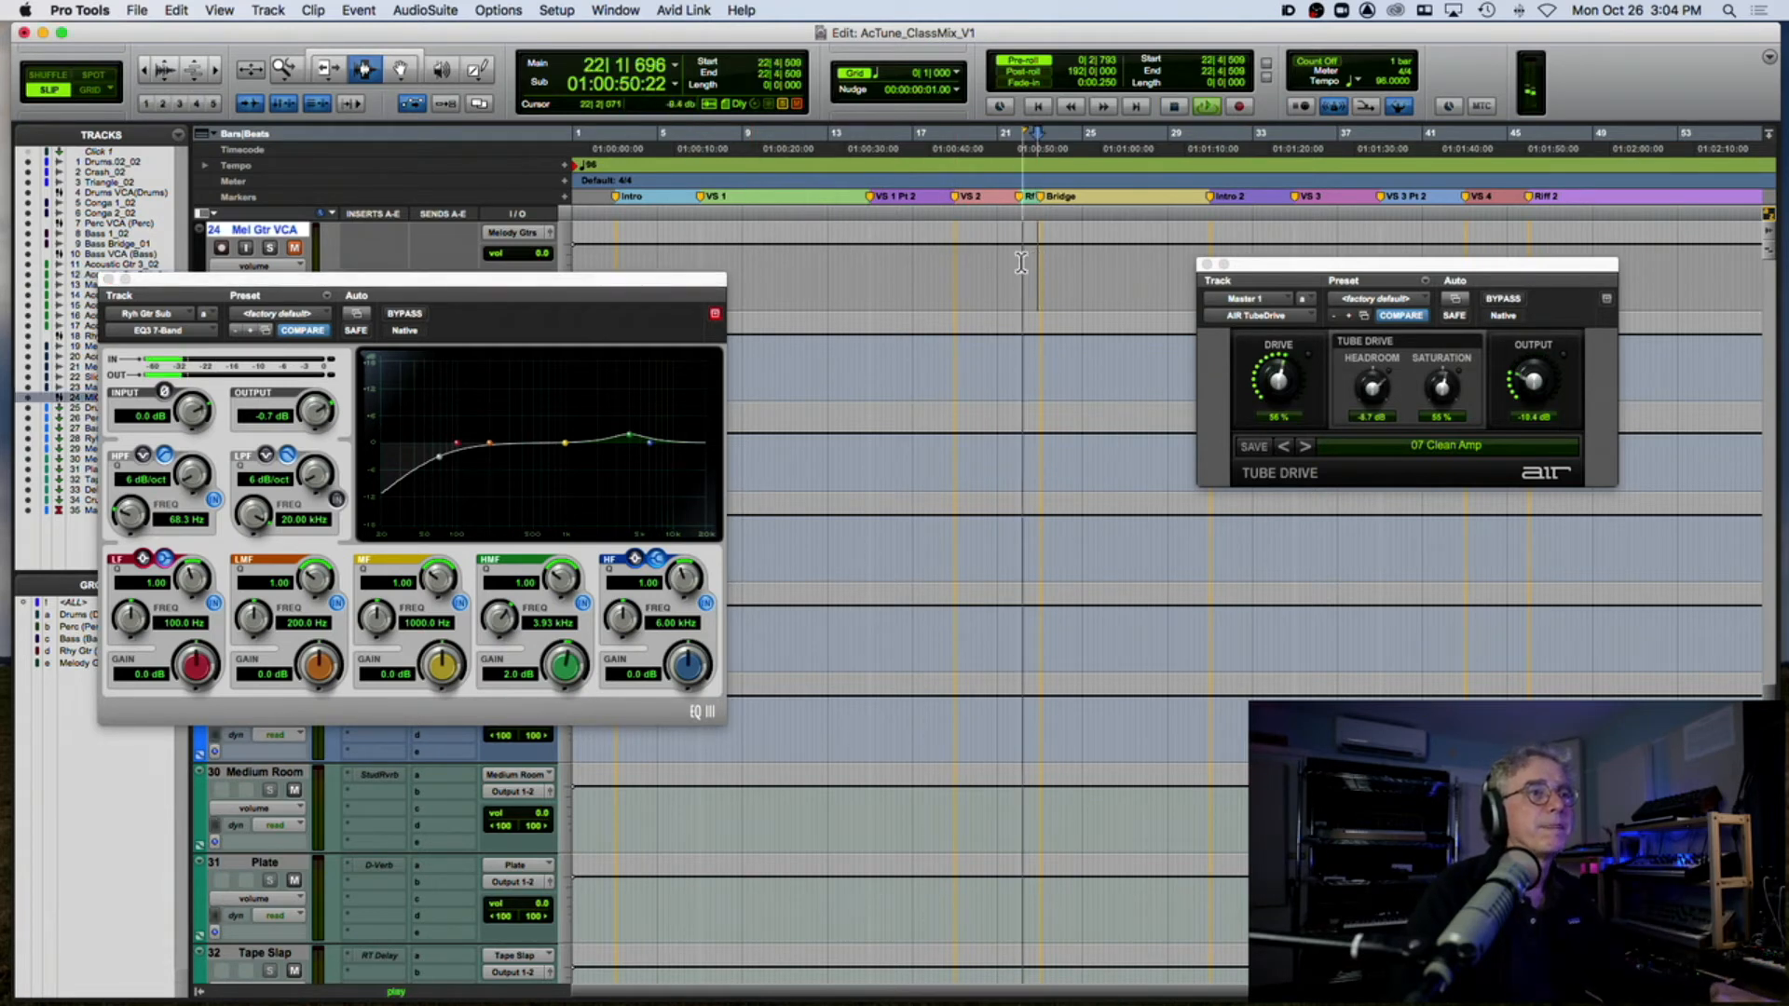
pyautogui.click(916, 269)
pyautogui.click(856, 269)
pyautogui.click(406, 314)
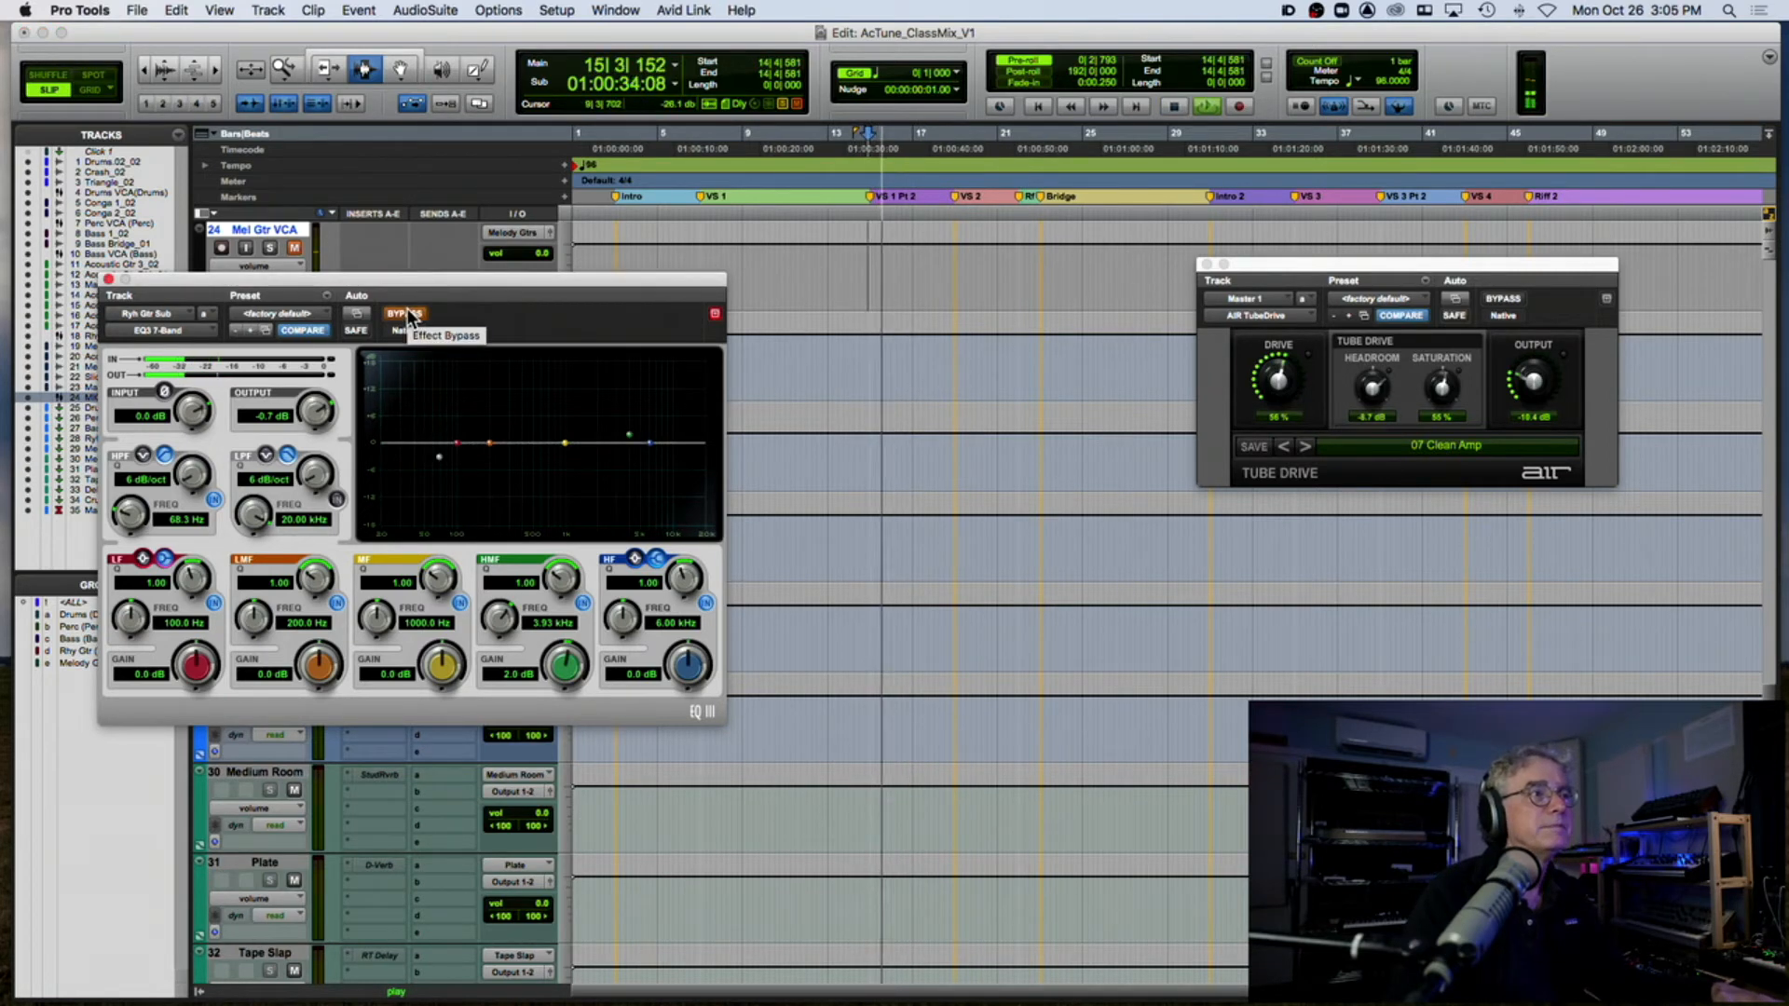
pyautogui.click(409, 317)
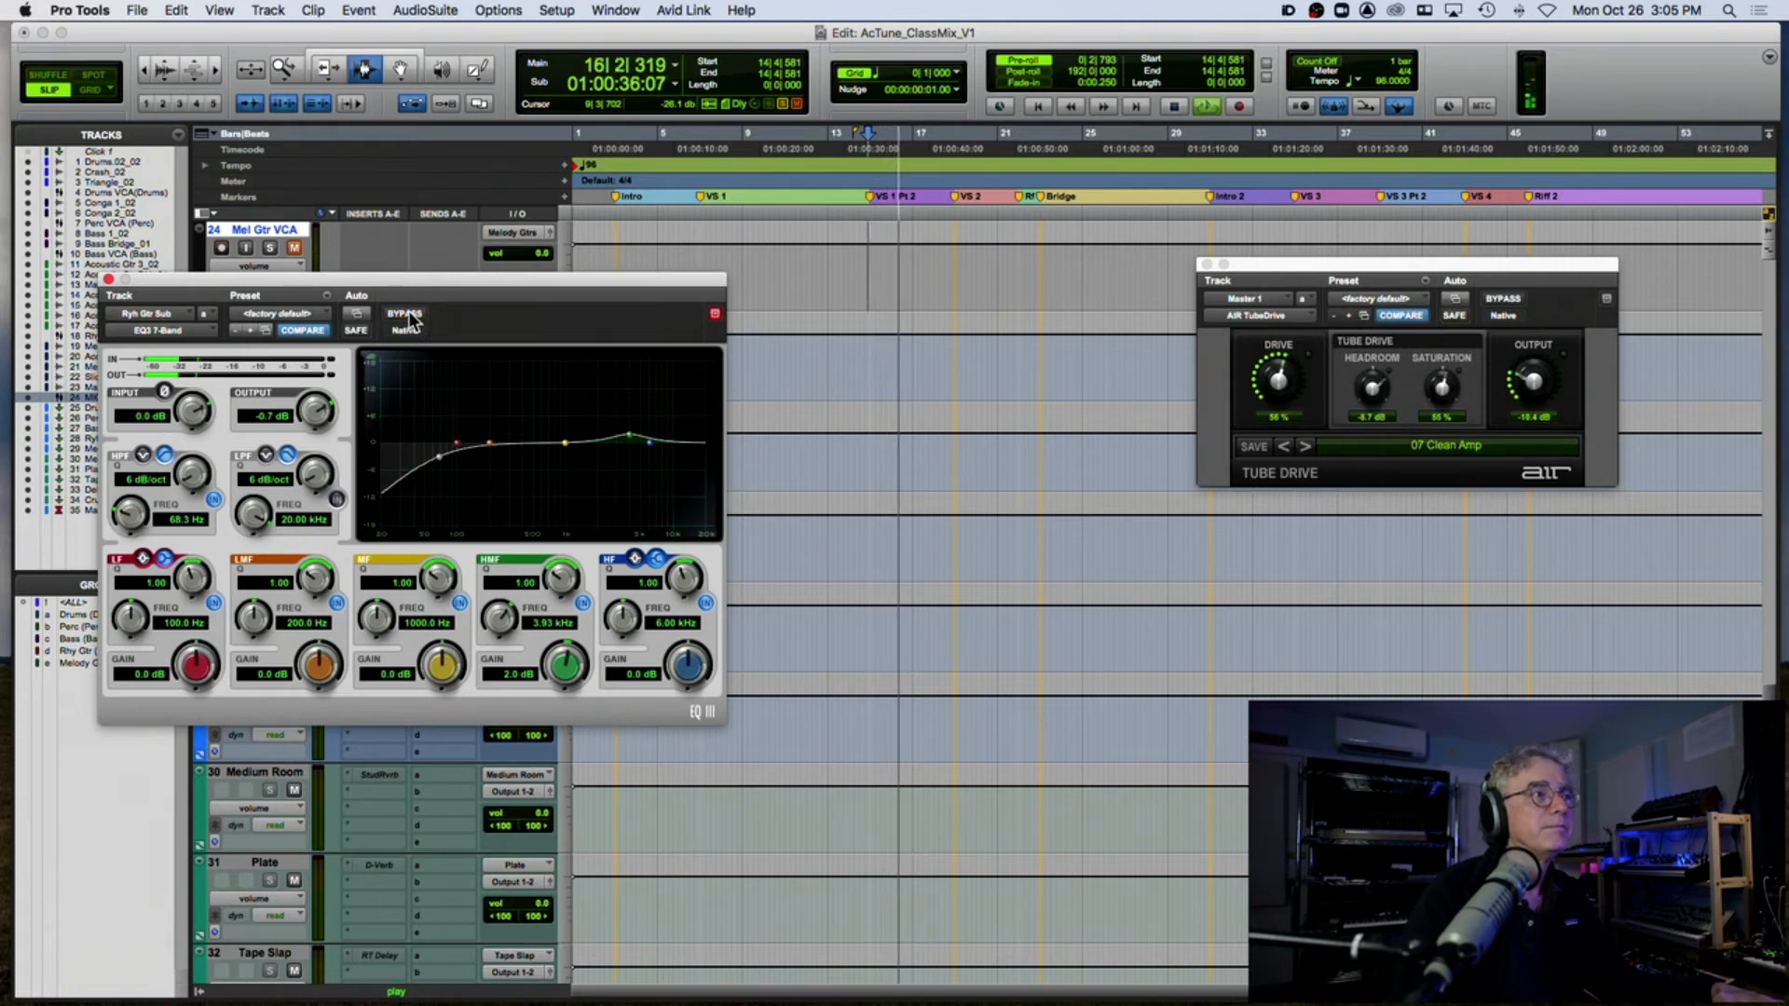
pyautogui.press('space')
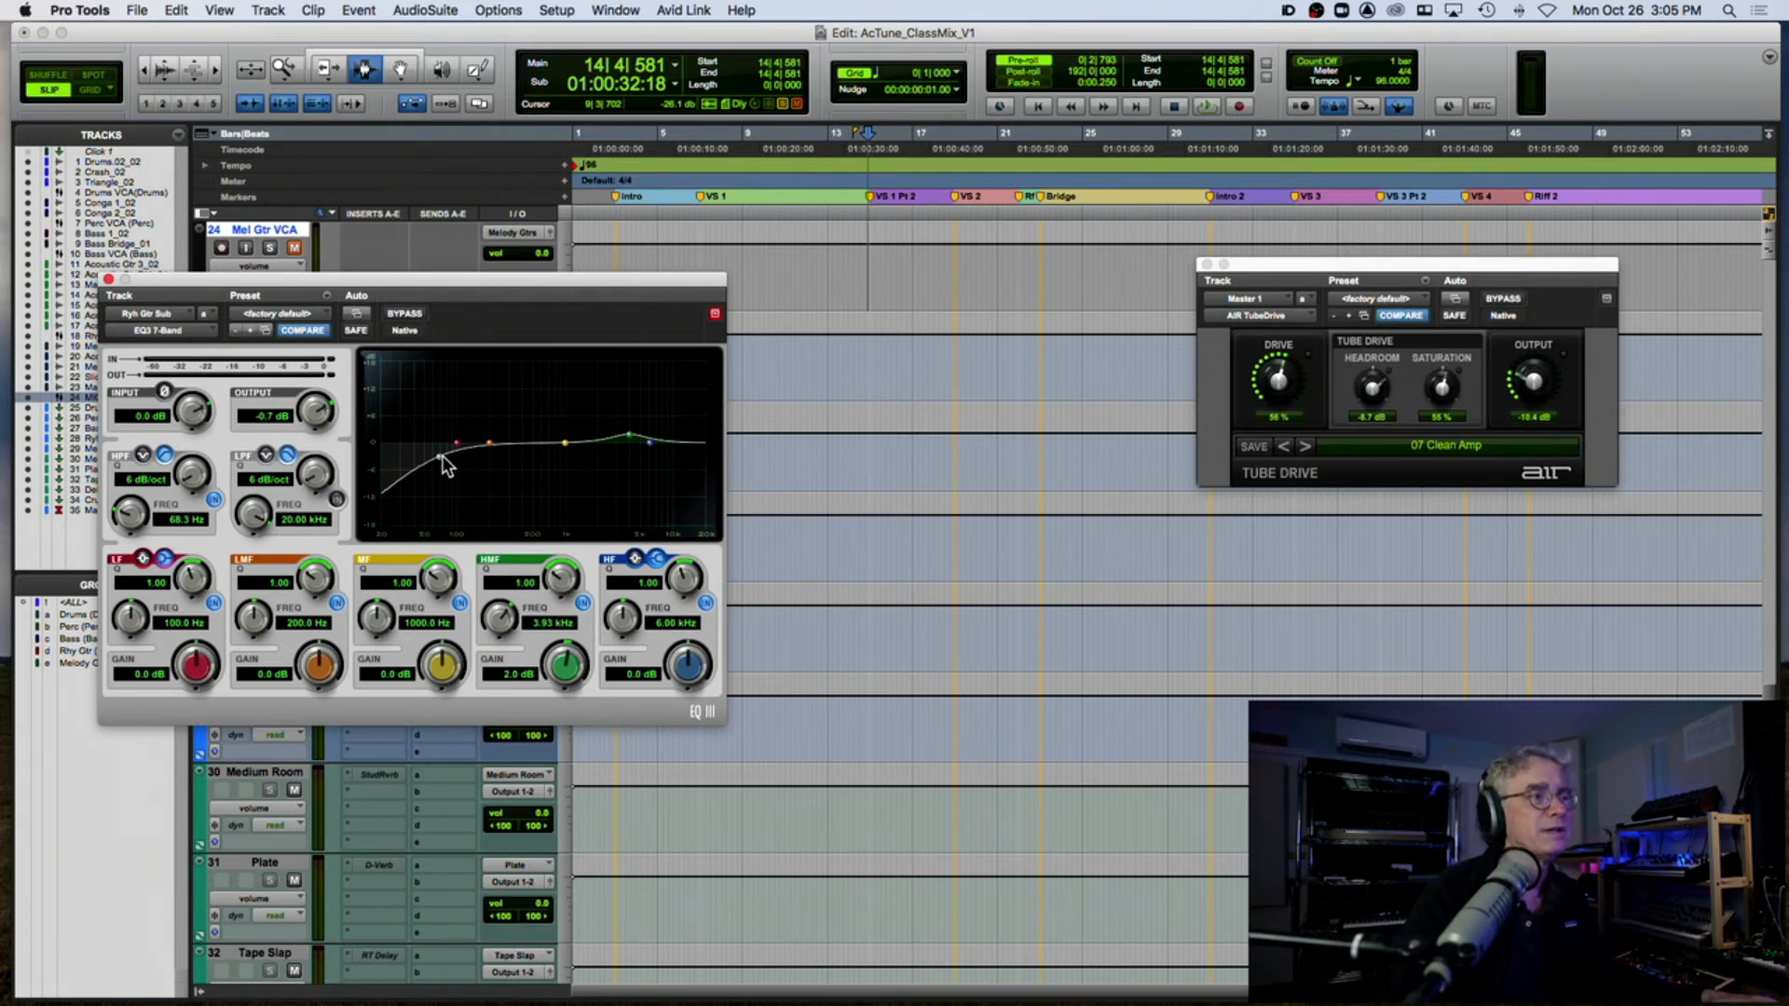
pyautogui.click(108, 278)
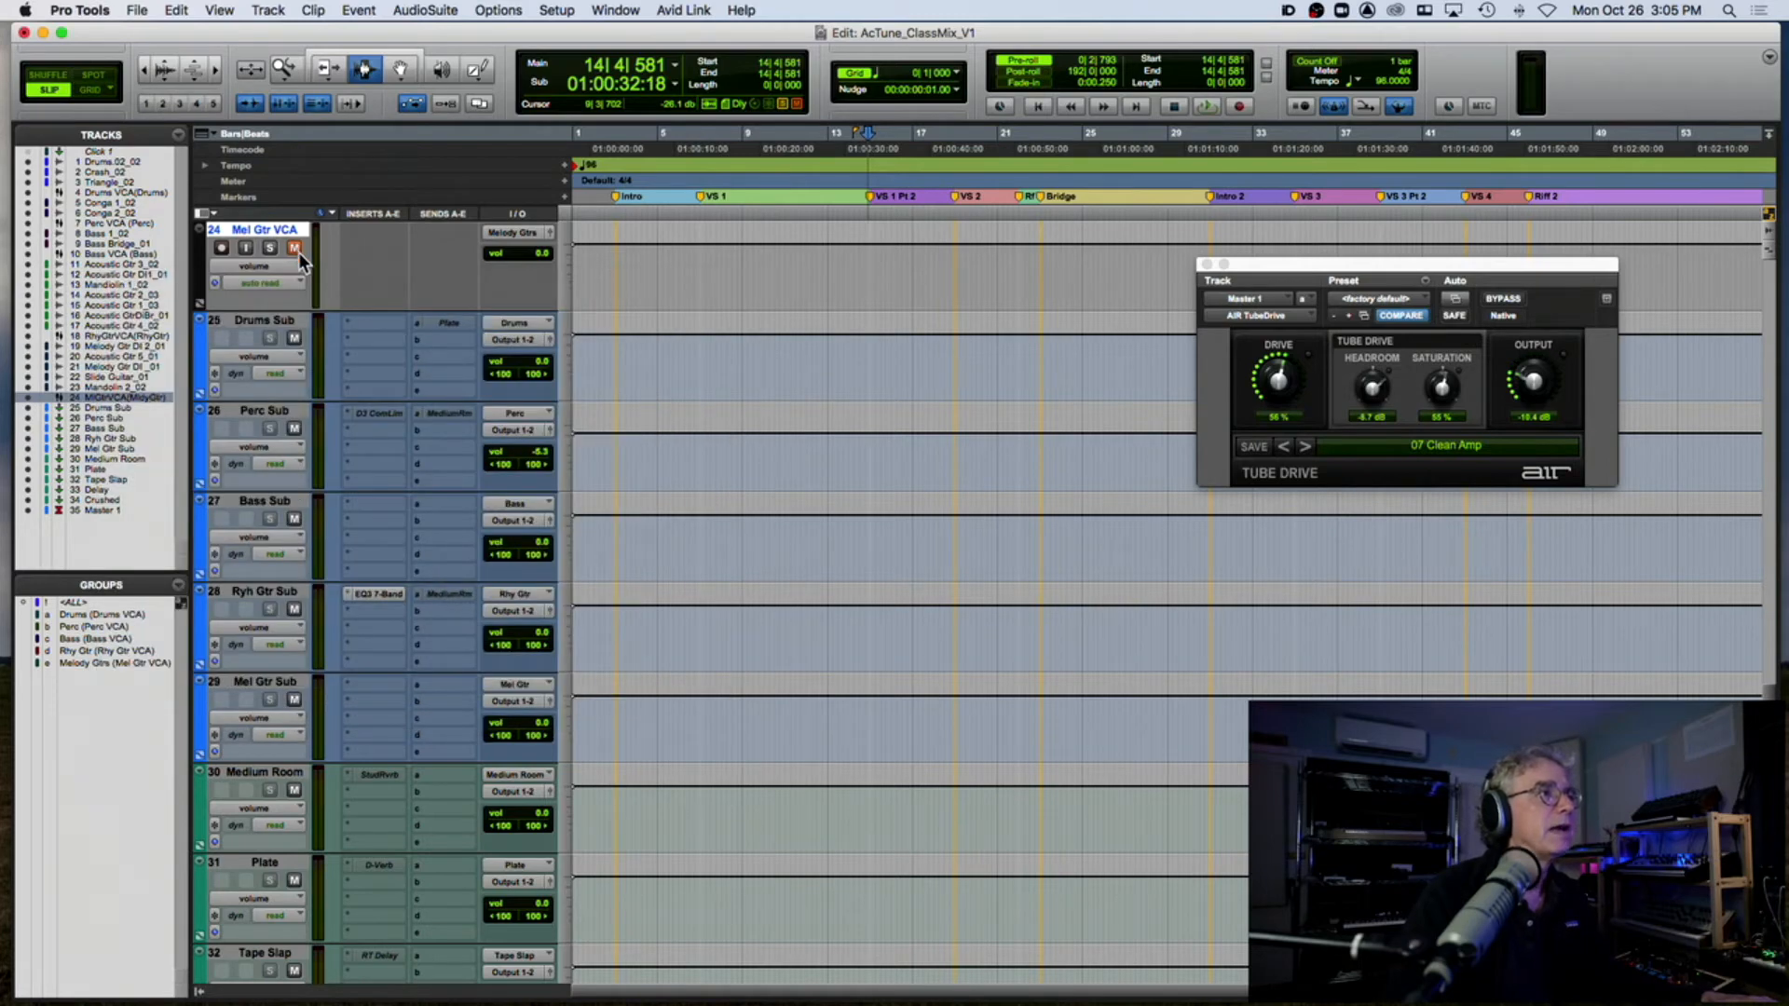
# Step: During playback, make the reverb inserts on the Medium Room and Plate tracks active
pyautogui.scroll(8, 438, 596)
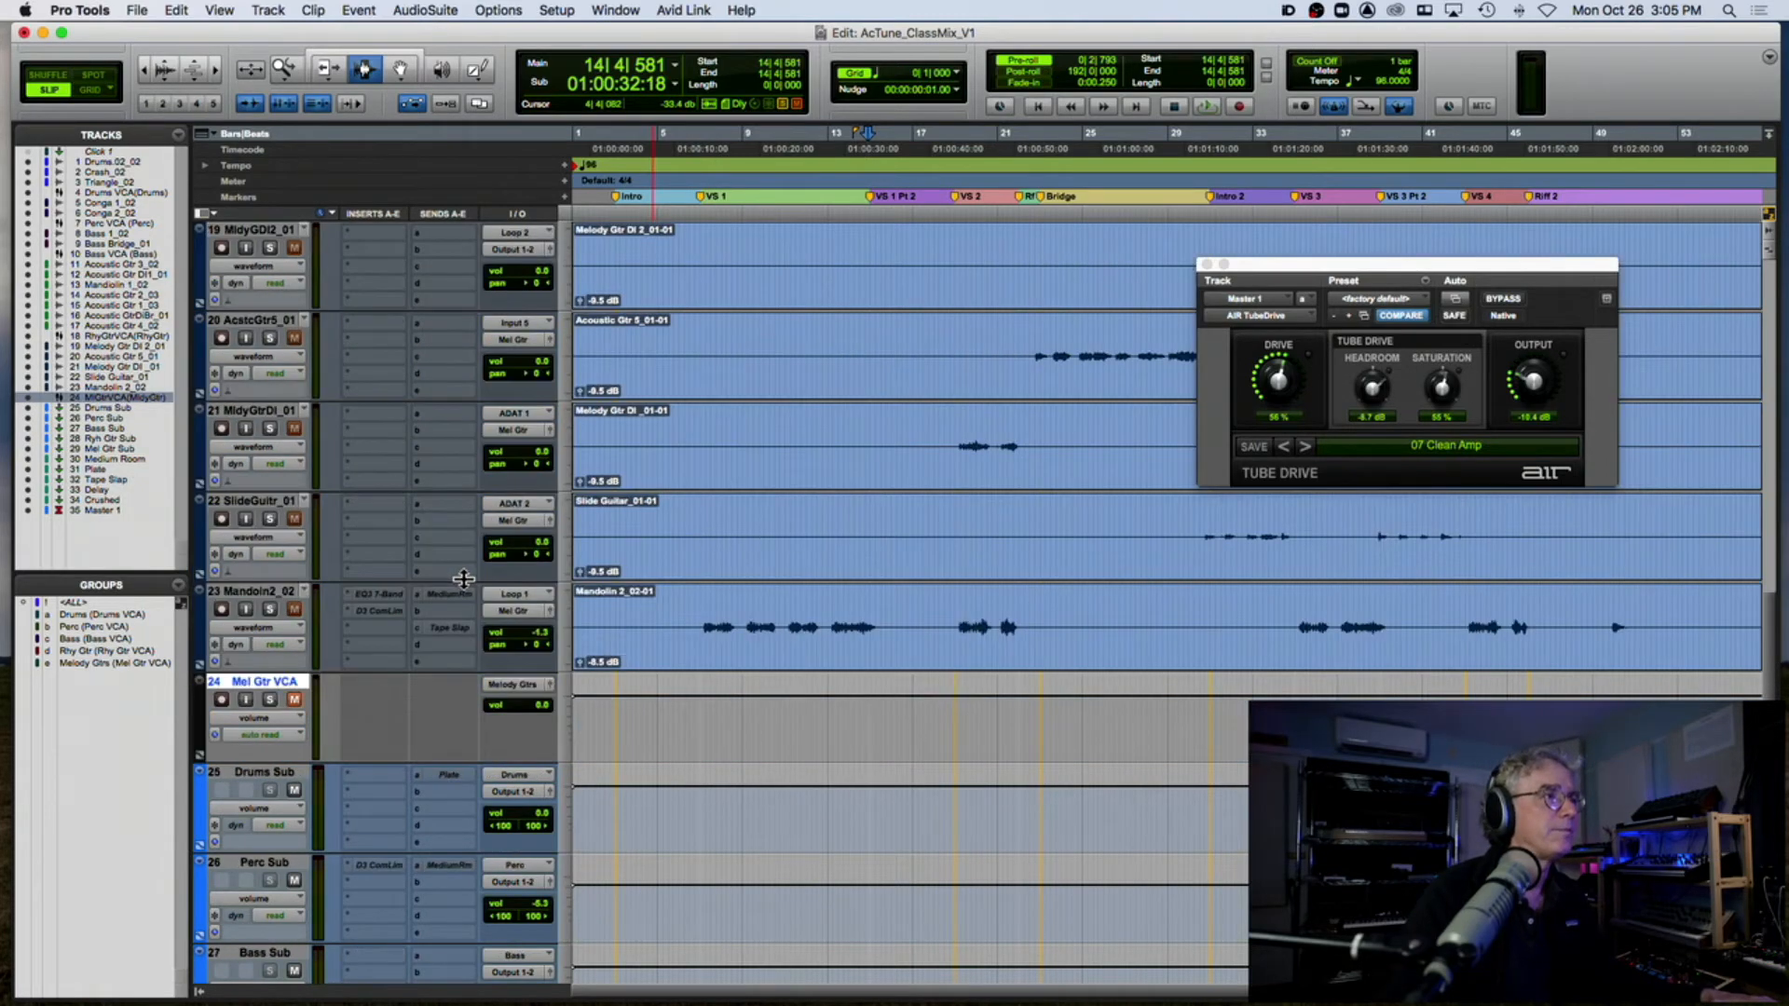
pyautogui.press('space')
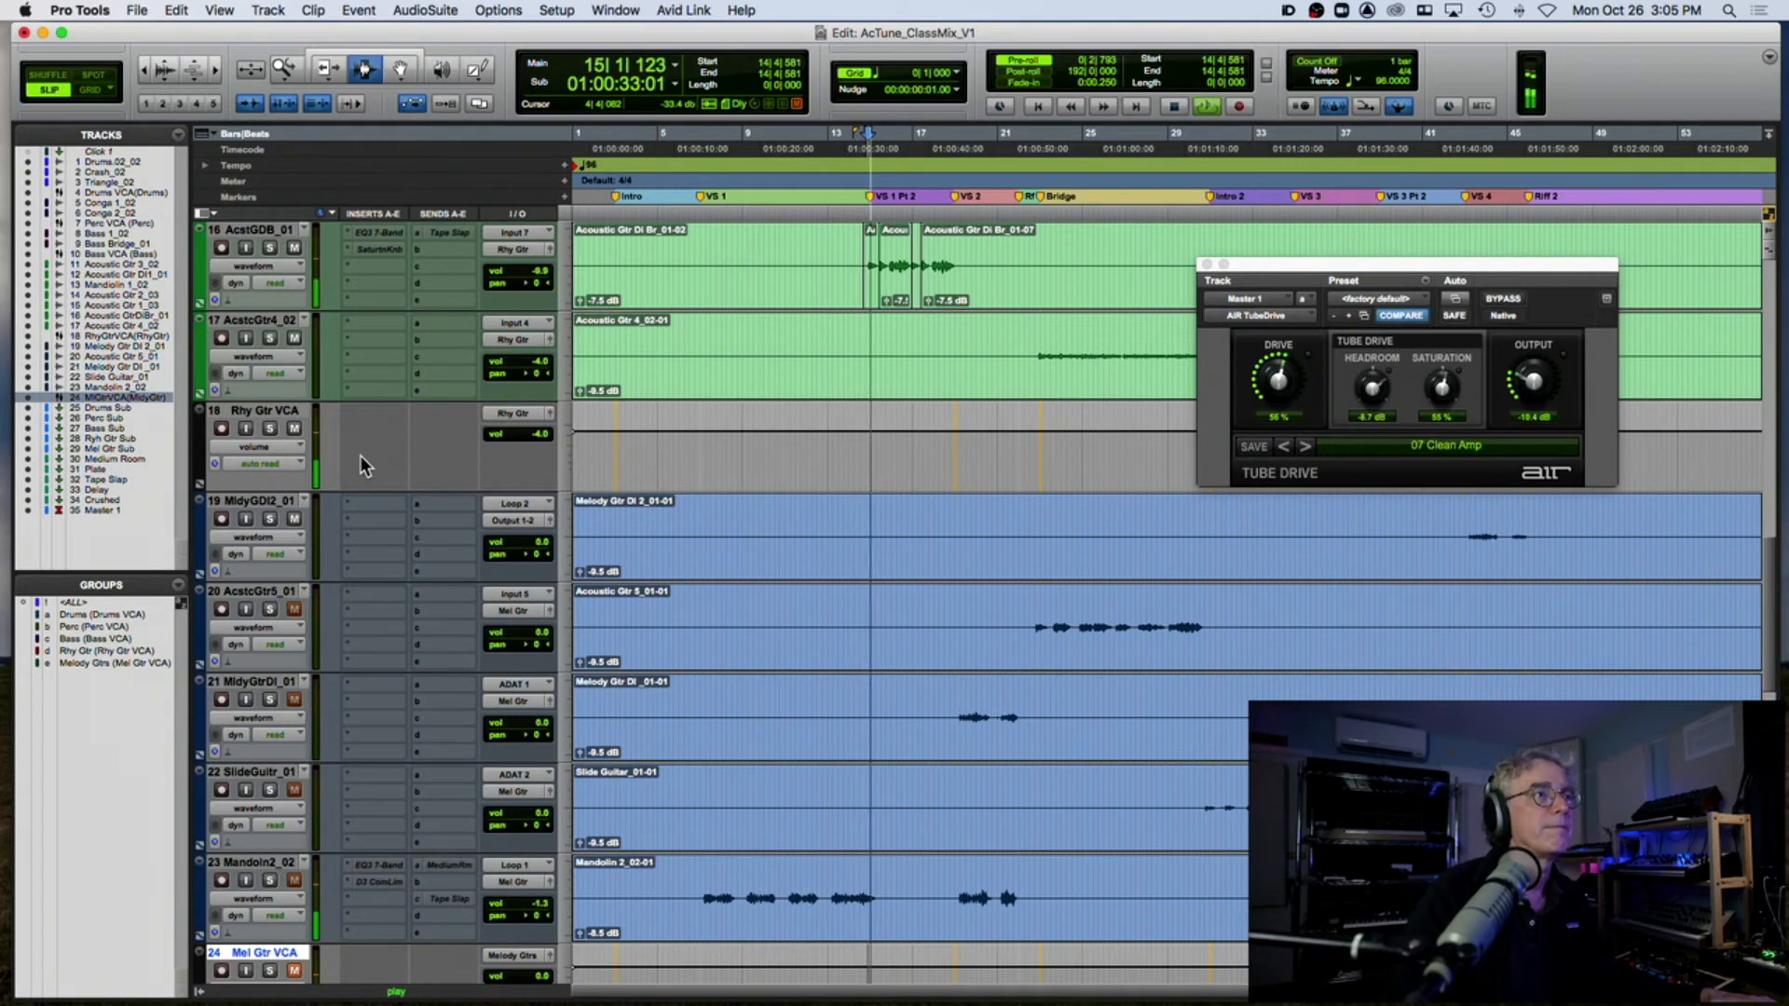
pyautogui.scroll(-11, 451, 477)
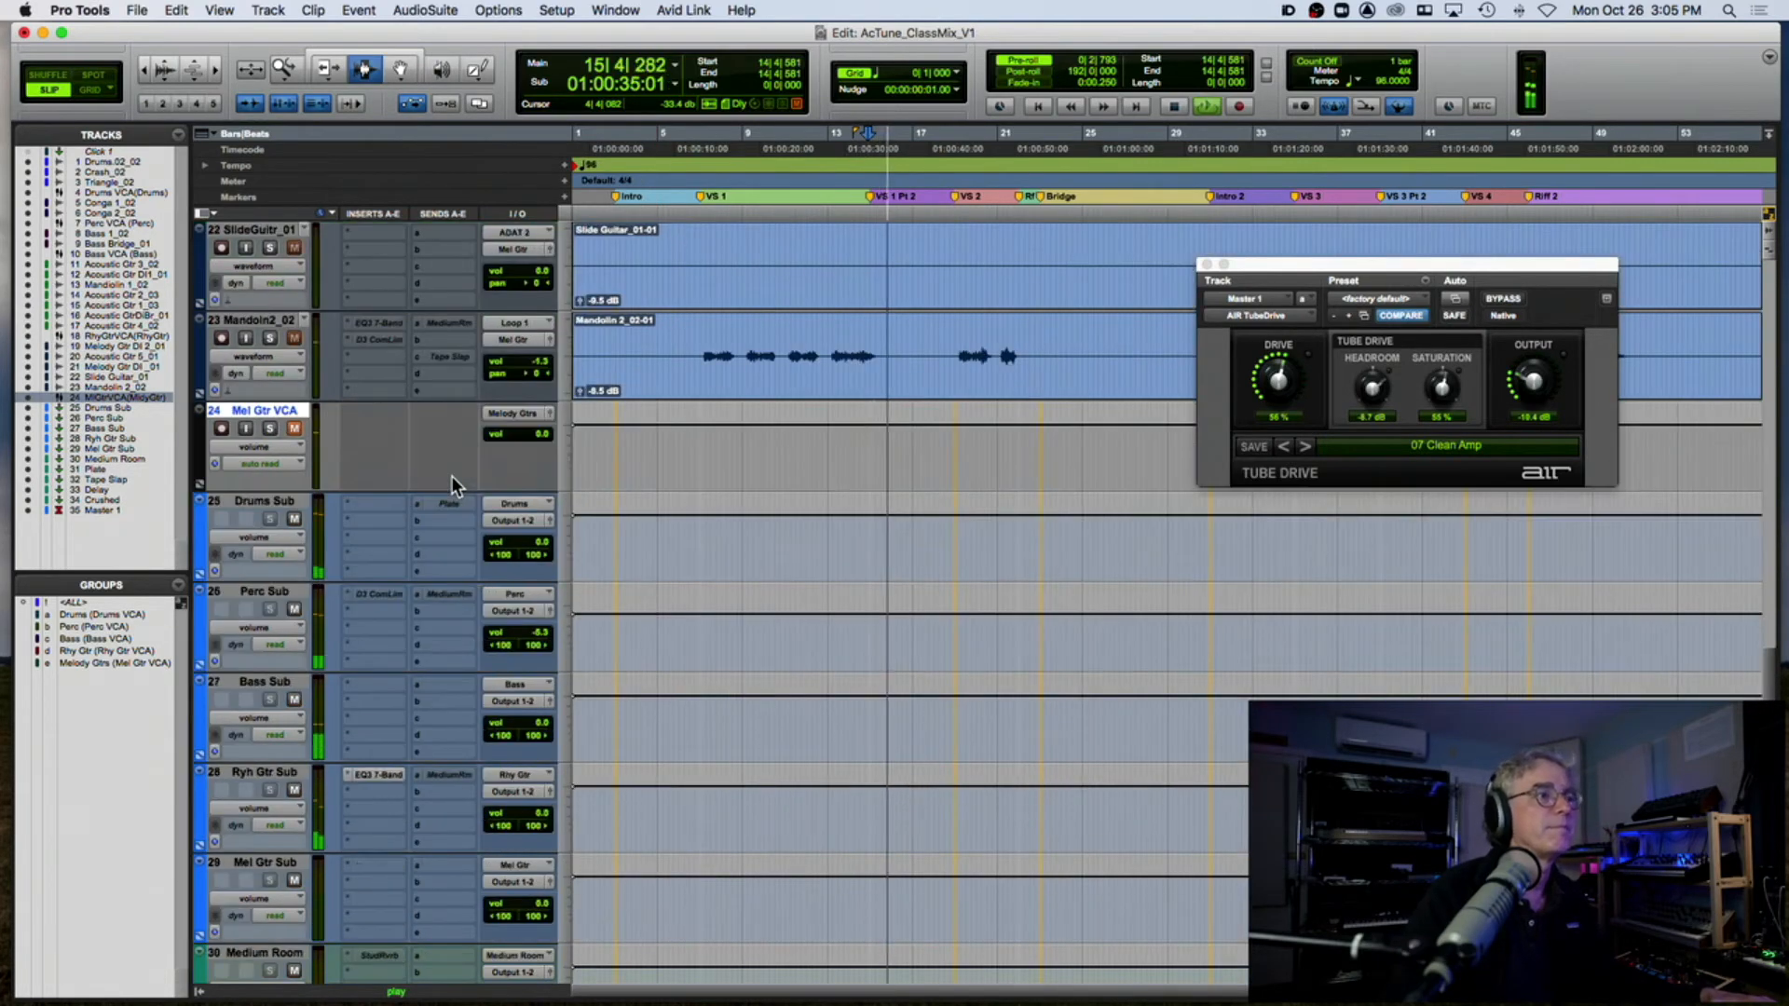
pyautogui.scroll(-3, 451, 477)
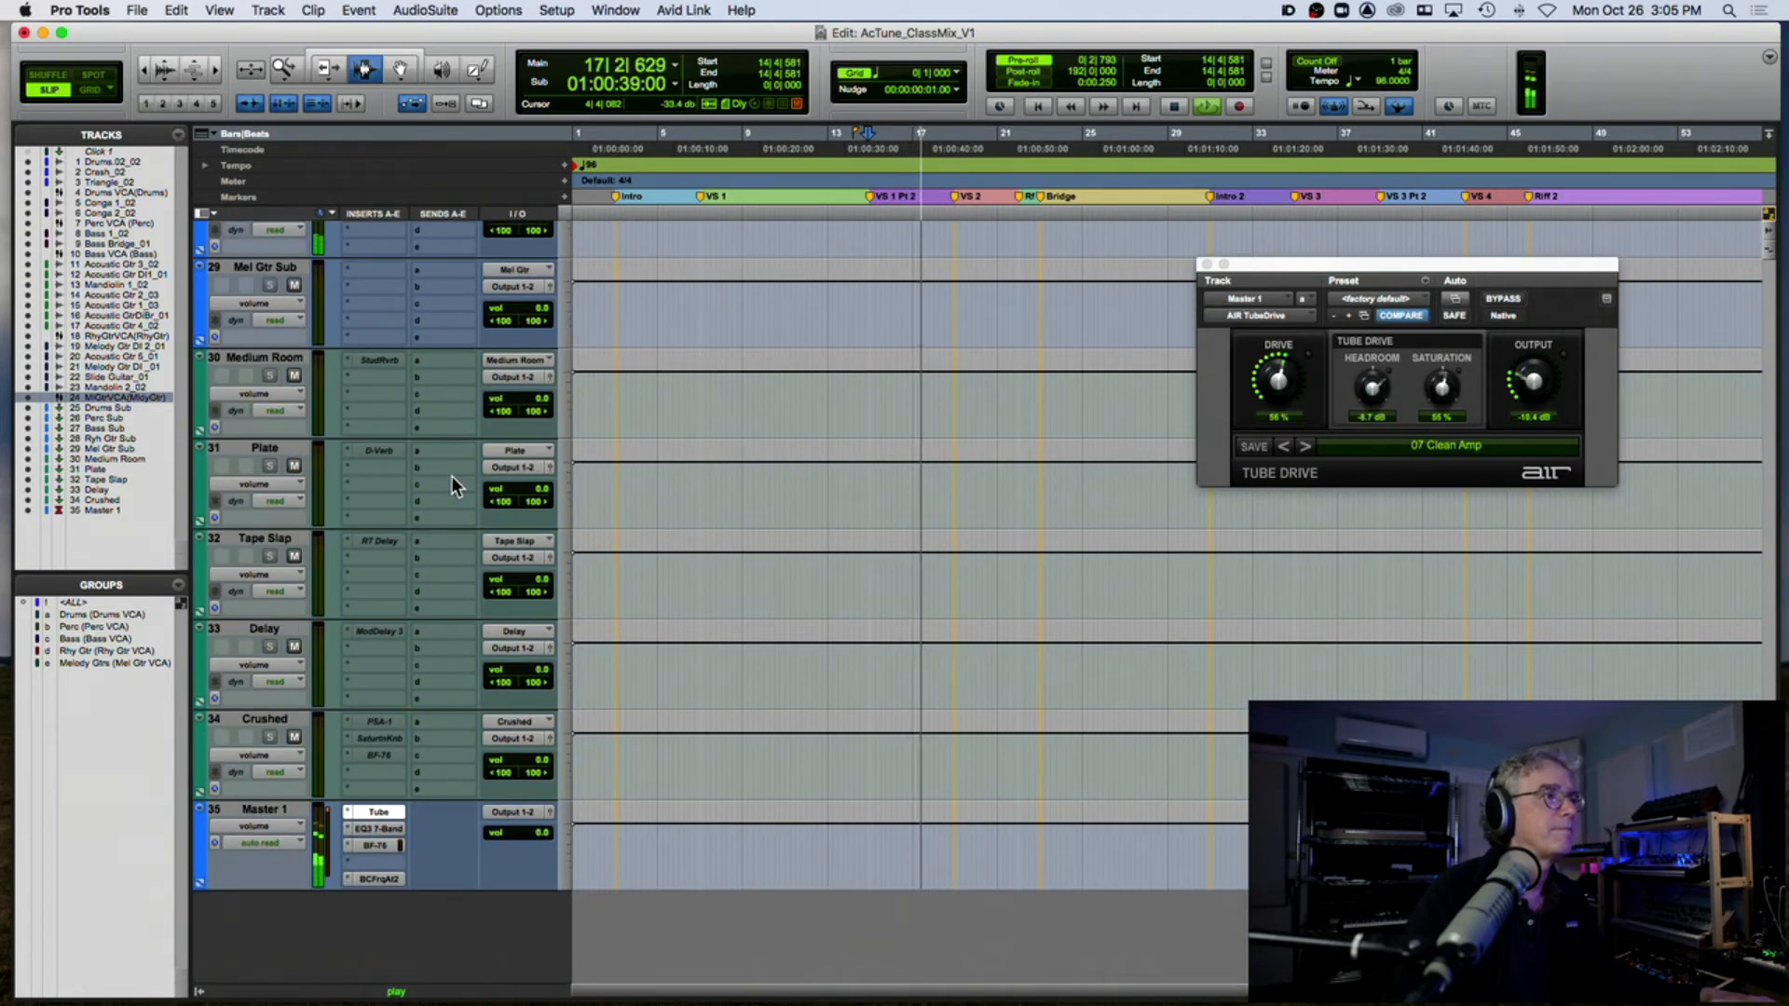
pyautogui.rightClick(366, 359)
pyautogui.click(391, 382)
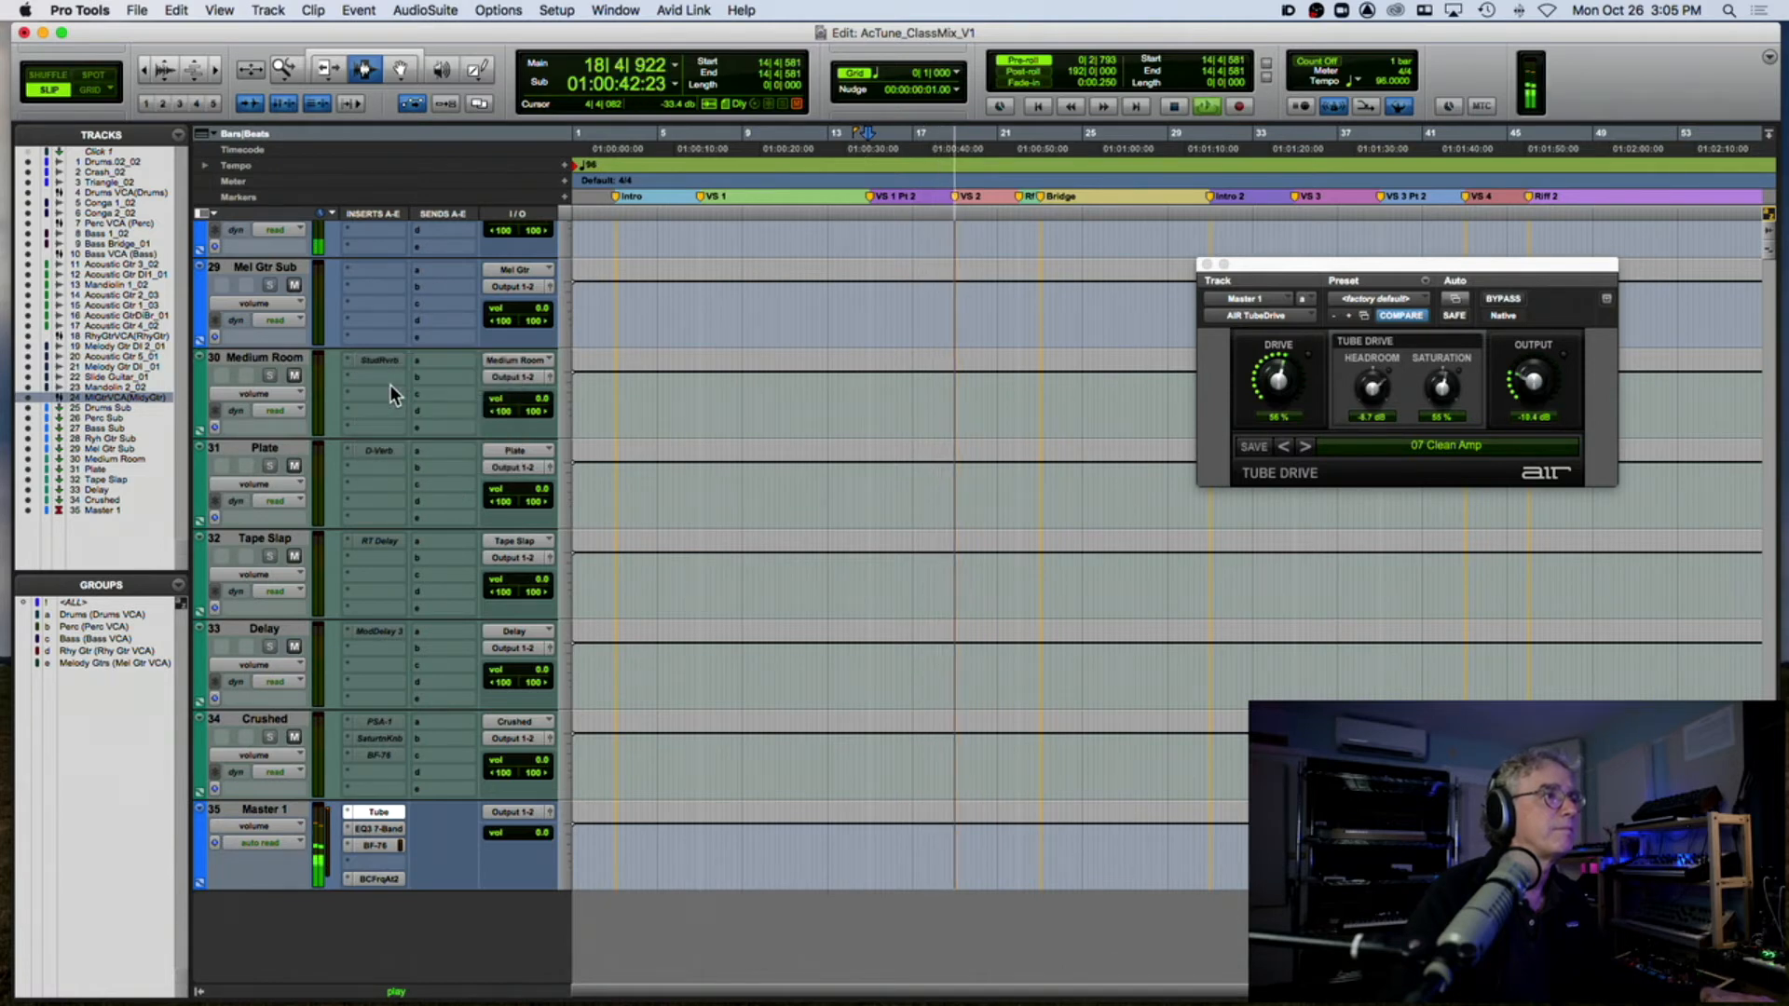
pyautogui.rightClick(373, 447)
pyautogui.click(396, 469)
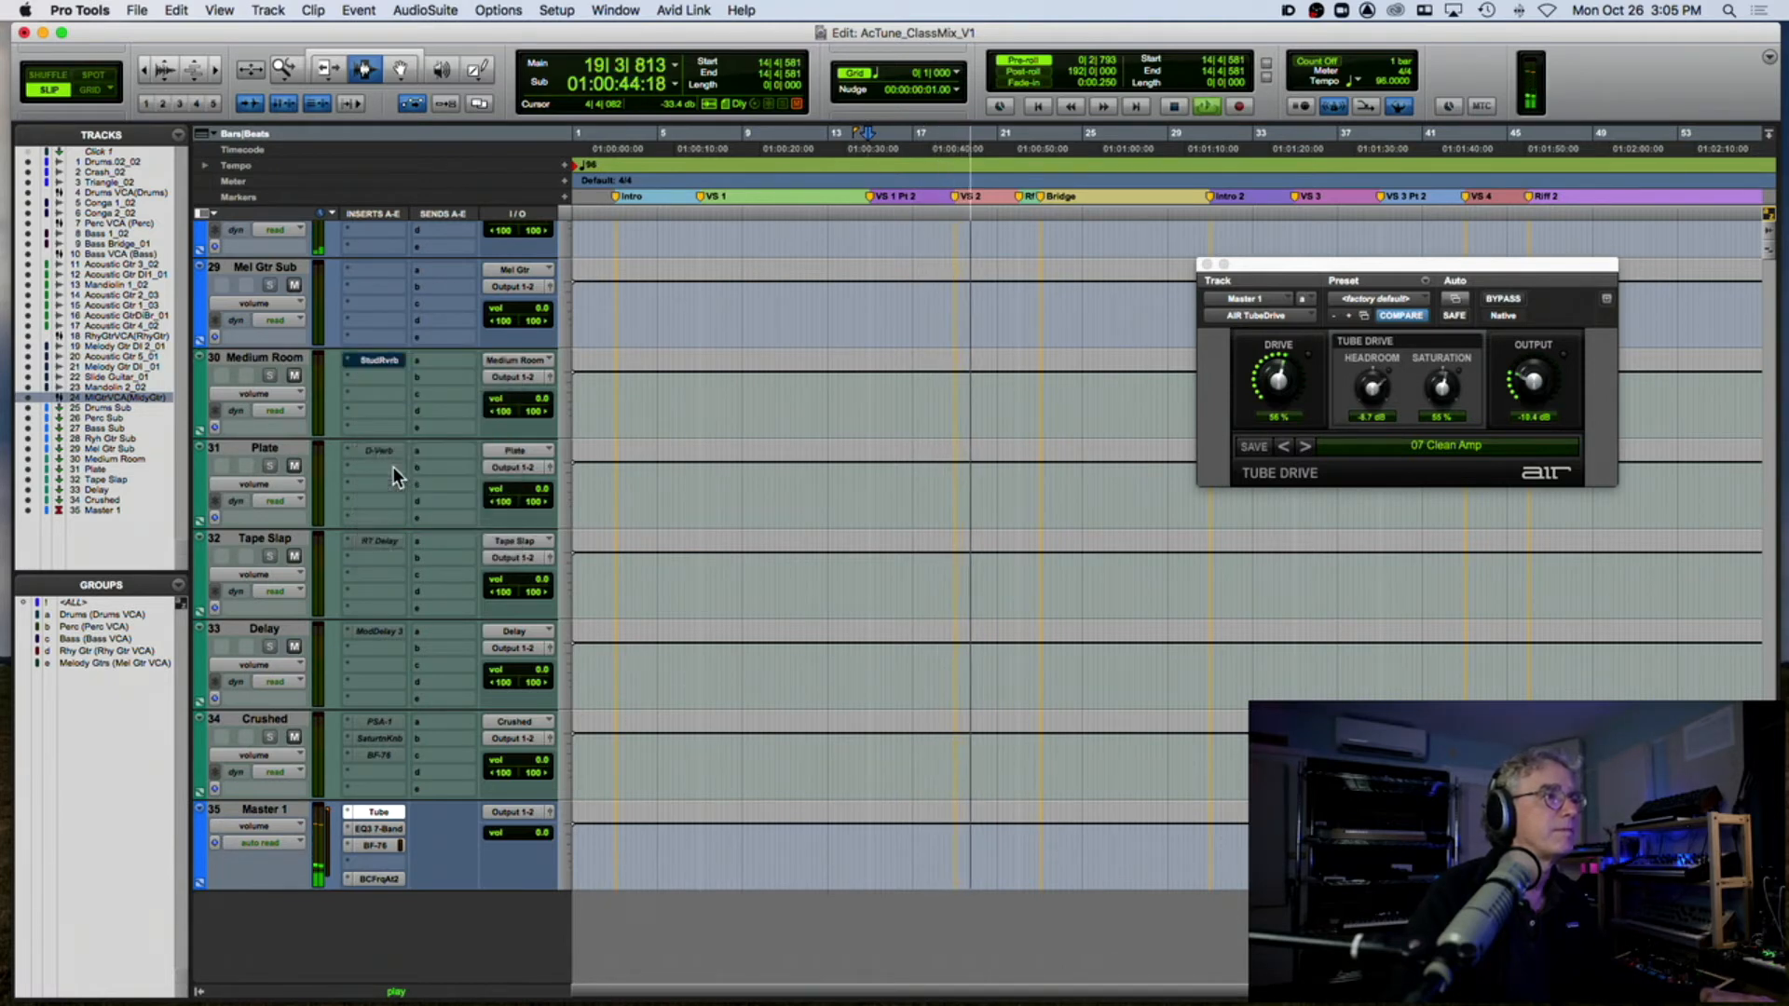
# Step: Activate the RT Delay insert on Tape Slap and the ModDelay 3 insert on Delay, and stop playback
pyautogui.rightClick(373, 536)
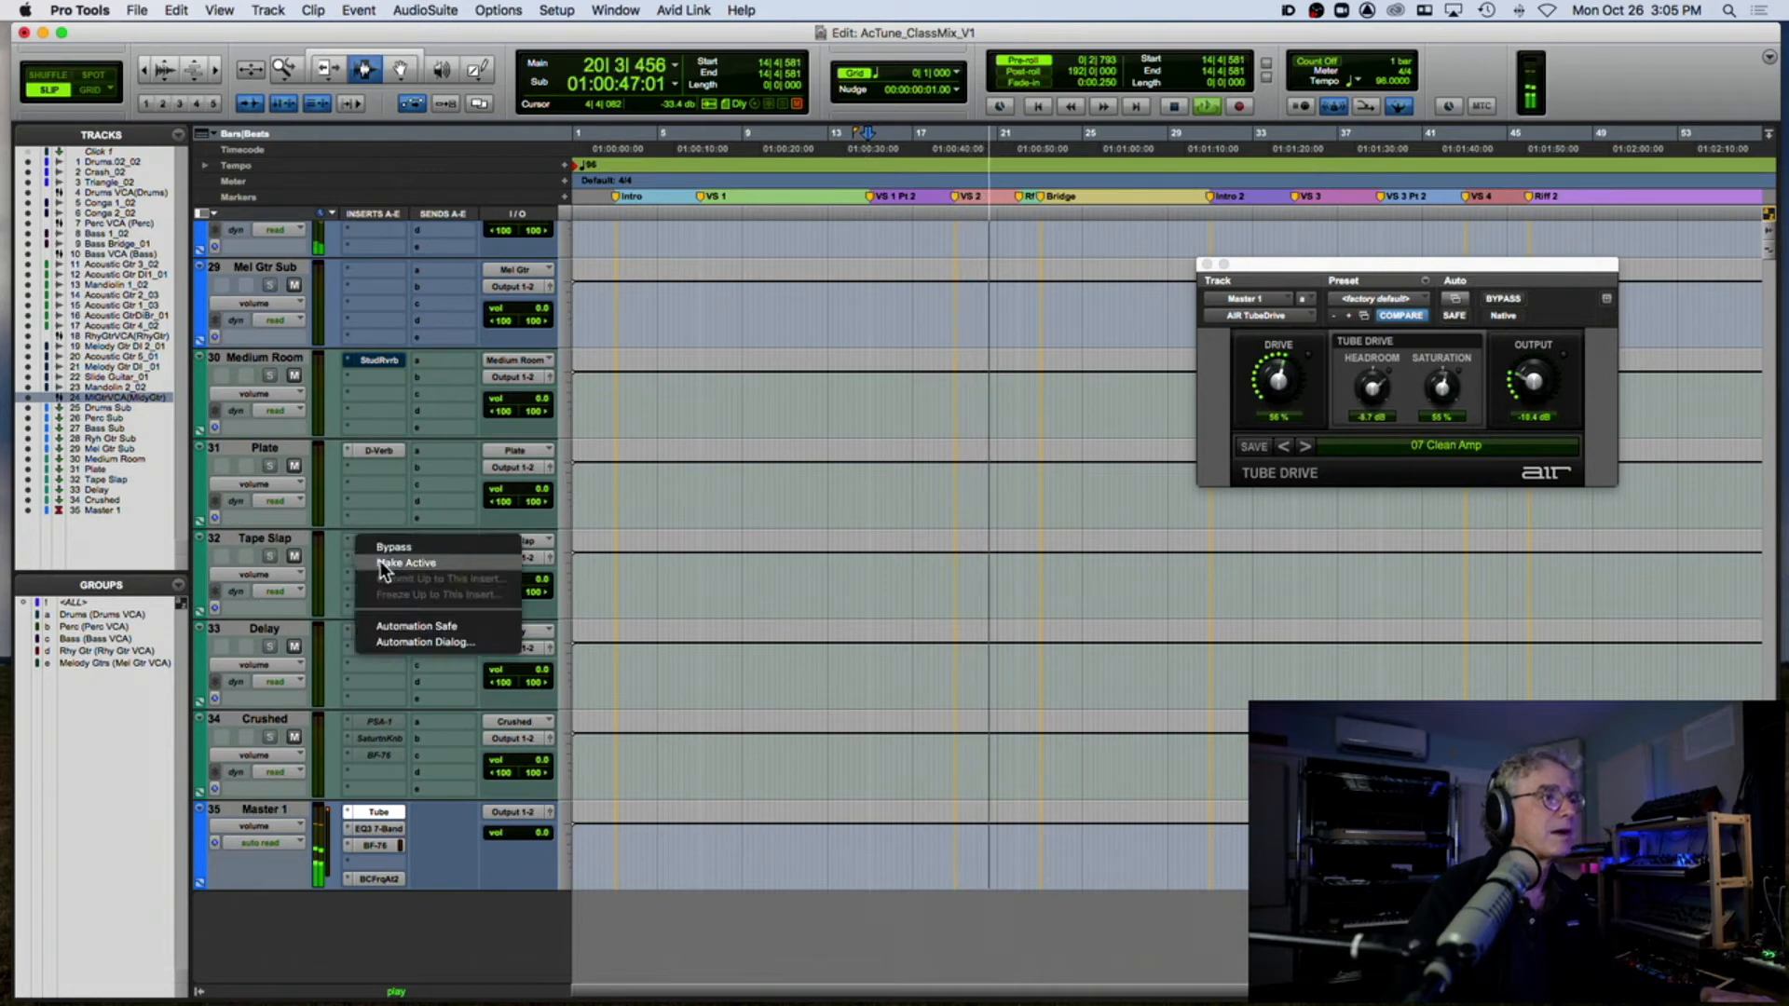
pyautogui.click(378, 560)
pyautogui.rightClick(375, 628)
pyautogui.click(384, 653)
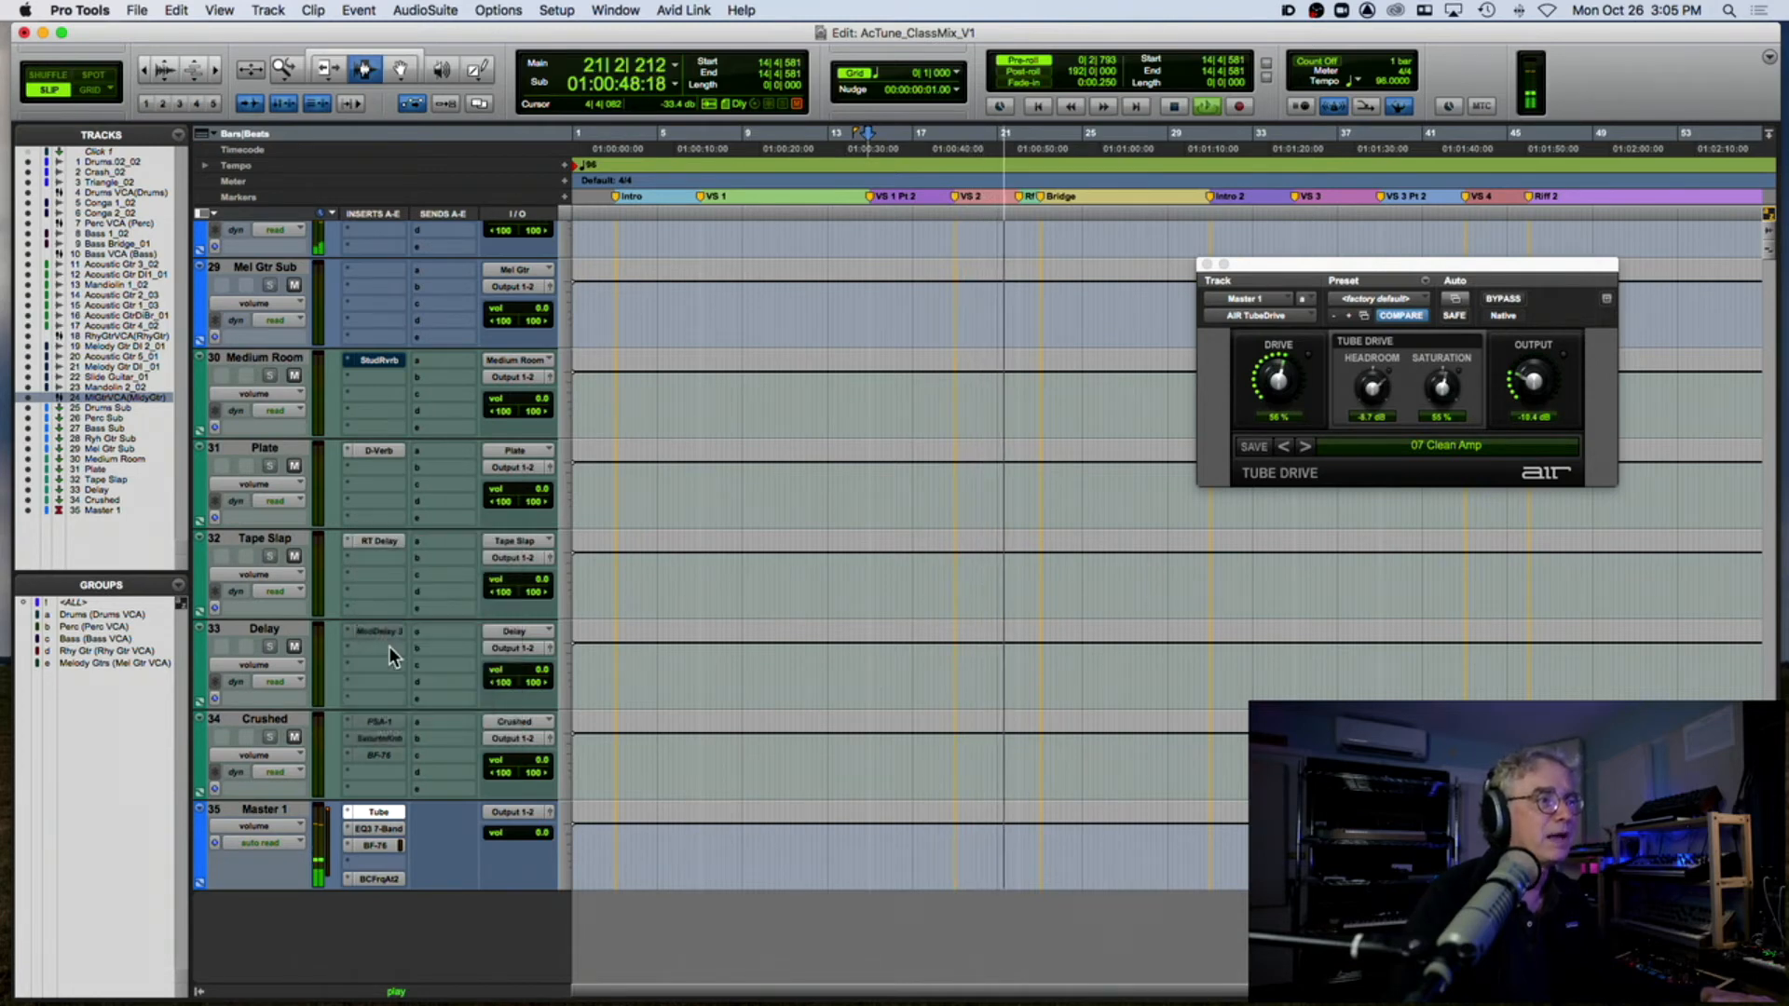
pyautogui.press('space')
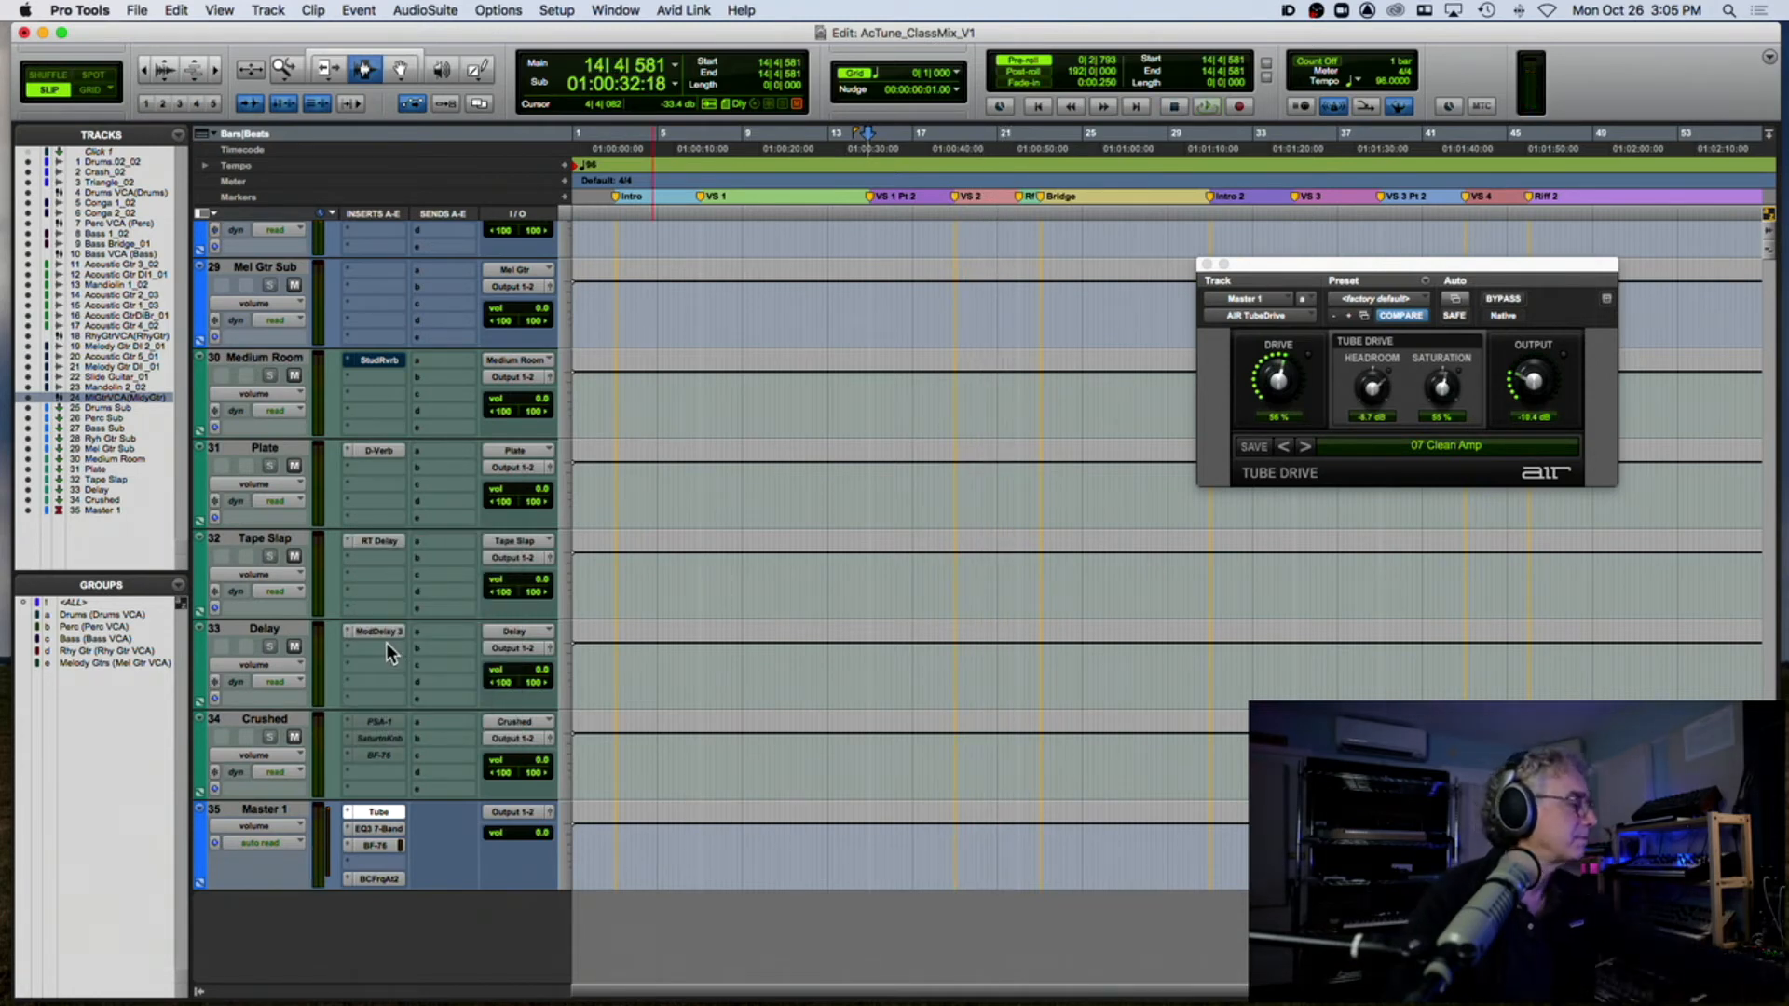
# Step: Activate all three inserts on the Crushed track: SansAmp PSA-1, Saturation Knob and BF-76
pyautogui.click(384, 718)
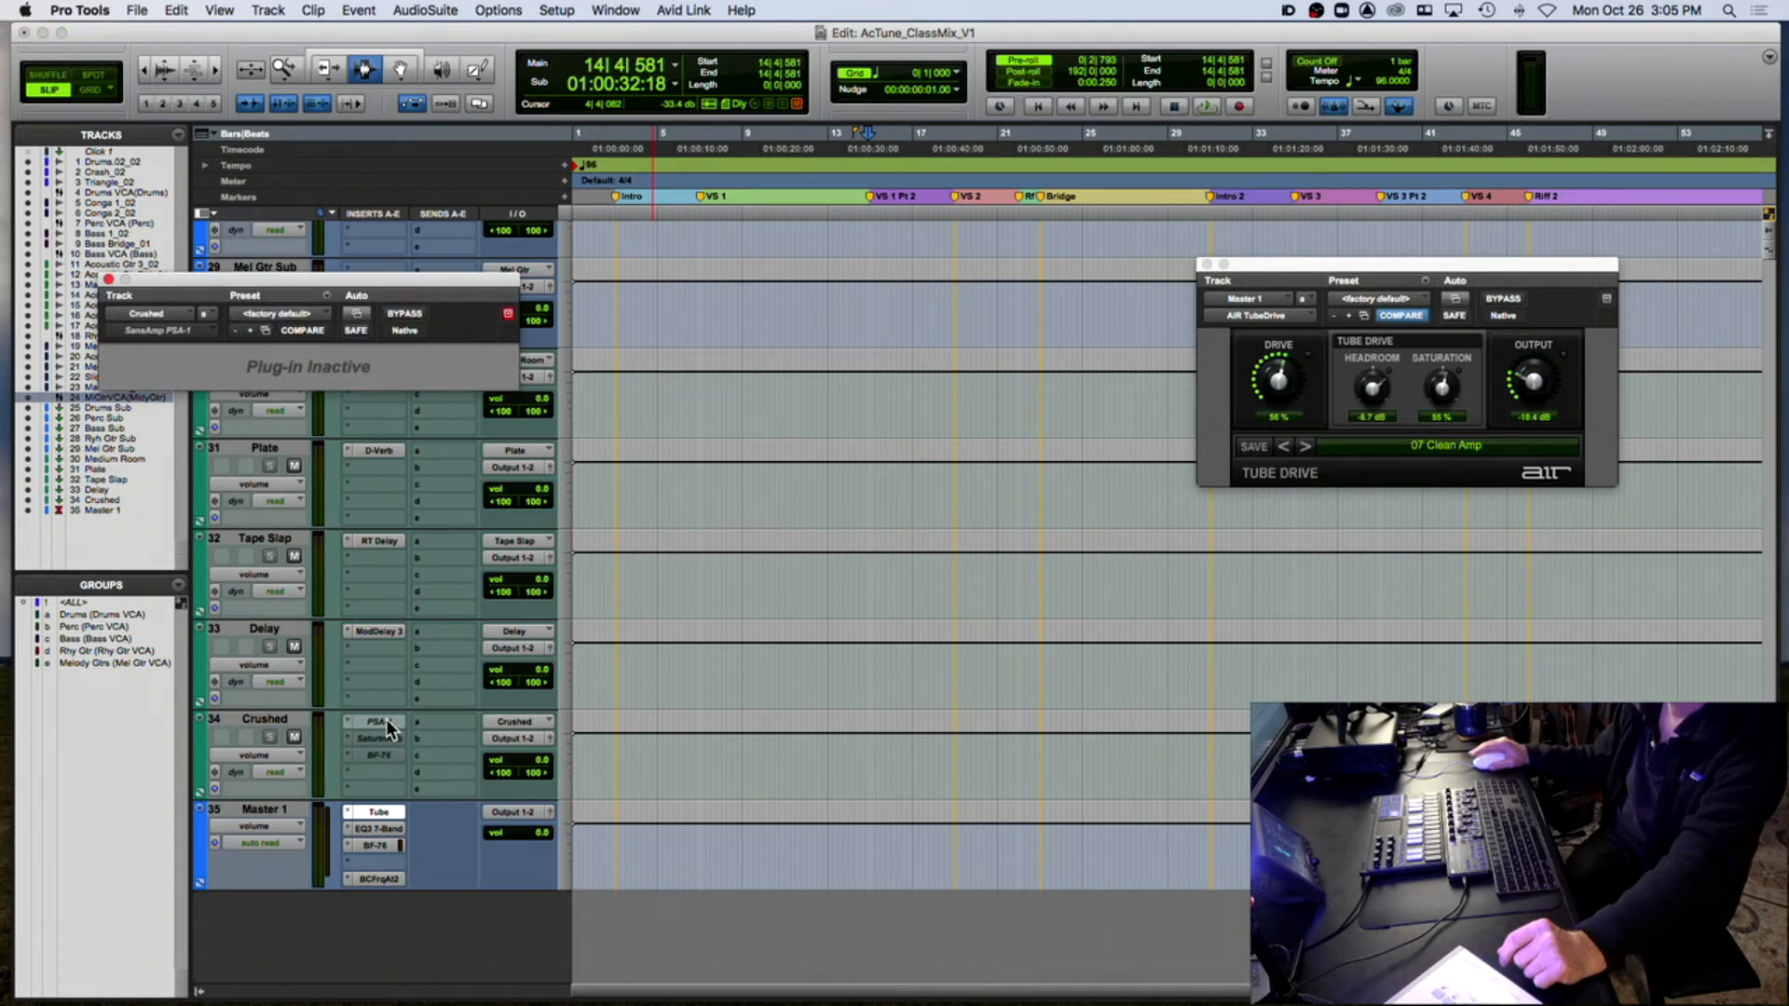
pyautogui.rightClick(386, 718)
pyautogui.click(398, 743)
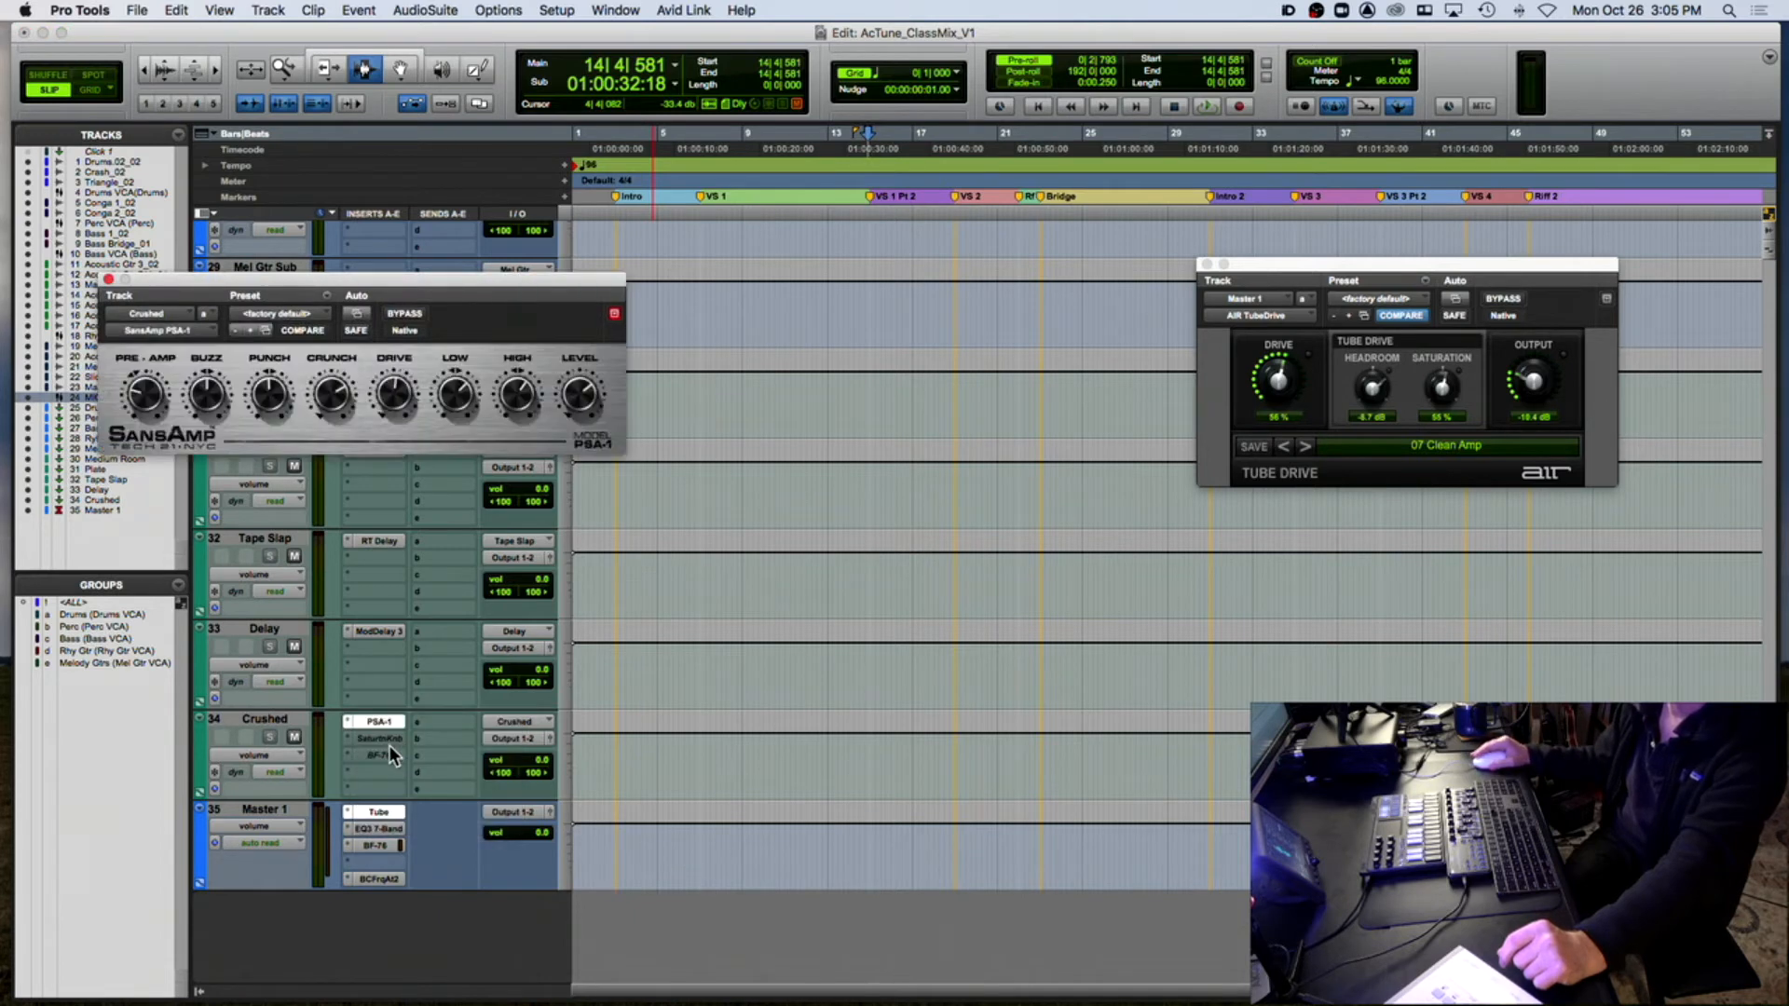
pyautogui.rightClick(384, 735)
pyautogui.click(391, 762)
pyautogui.rightClick(380, 740)
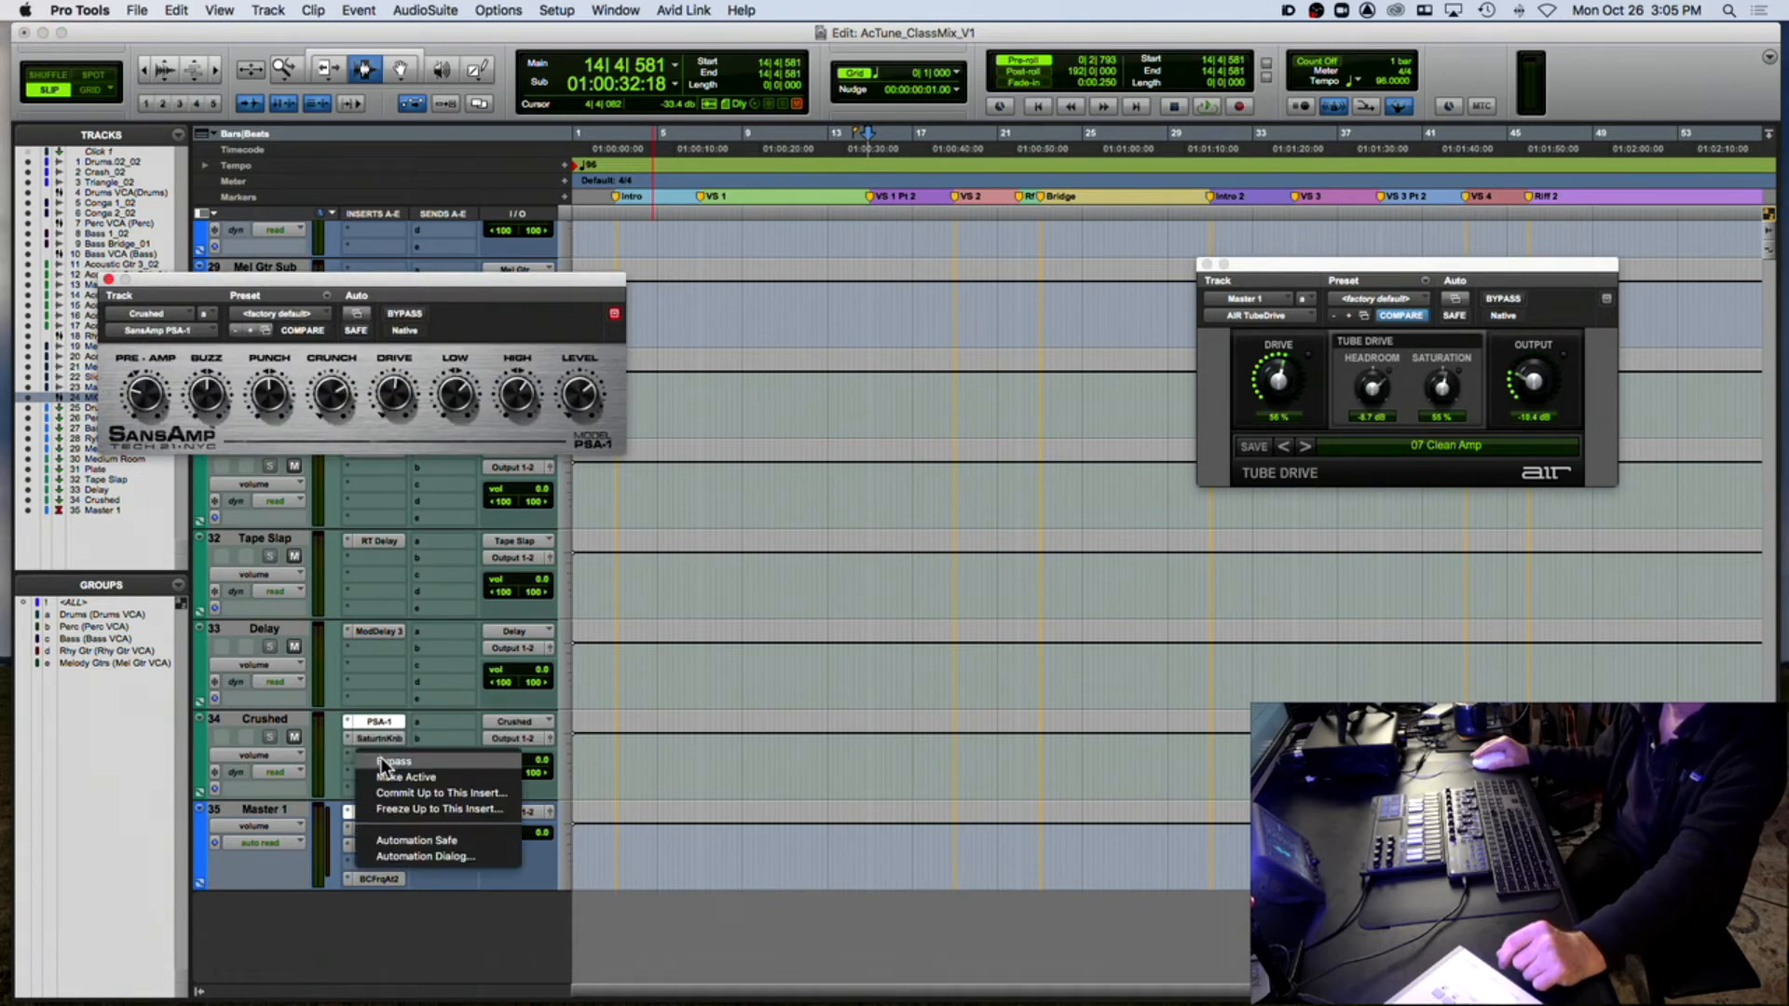
pyautogui.click(382, 776)
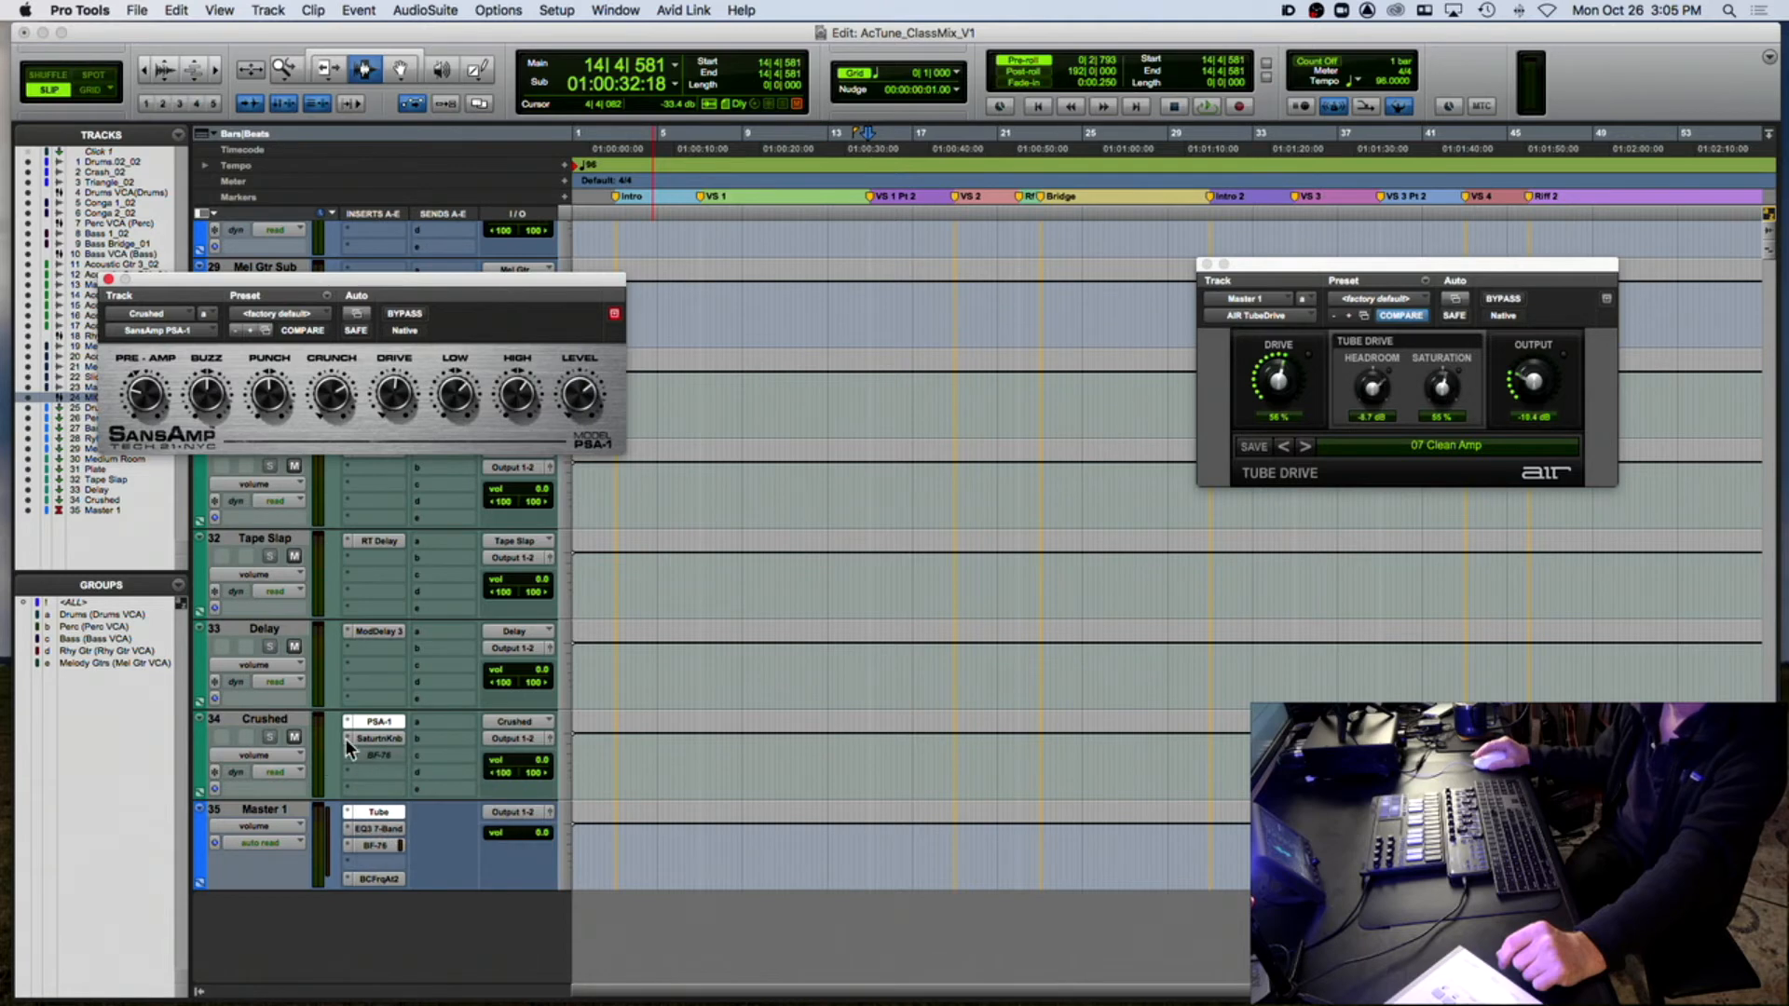
pyautogui.click(109, 279)
# Step: Start playback and activate the Medium Room send on the rhythm guitar sub track
pyautogui.press('space')
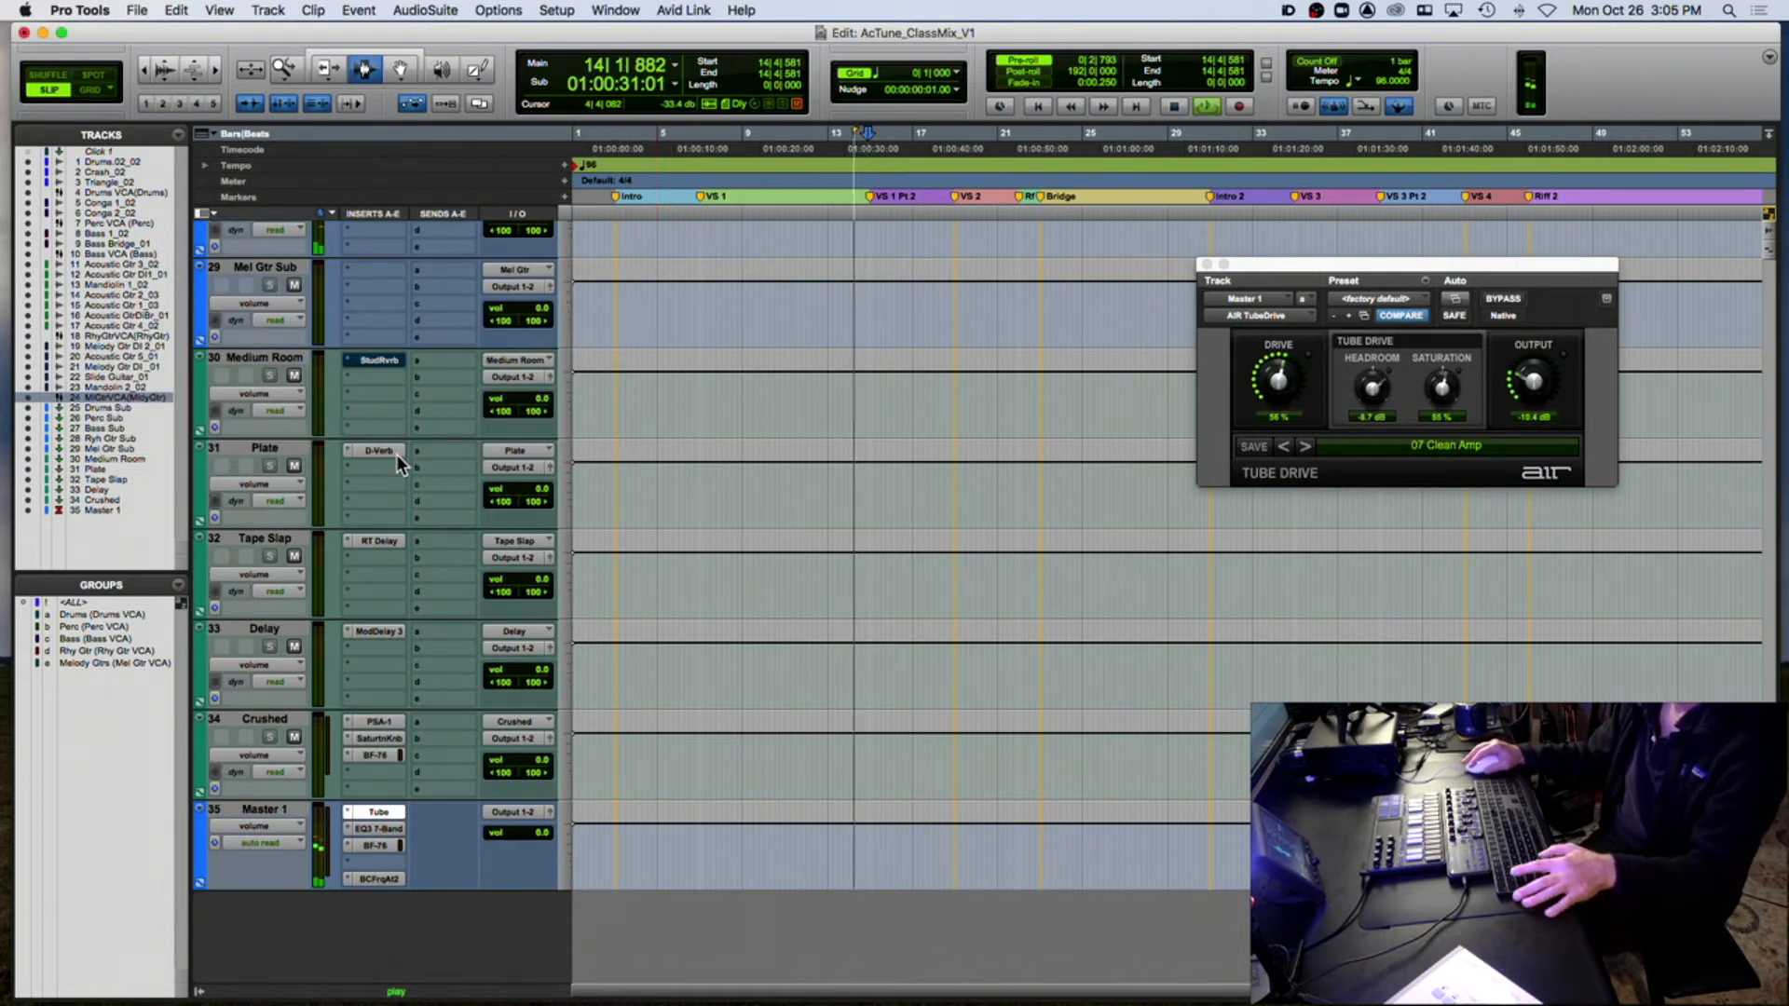
pyautogui.scroll(3, 389, 428)
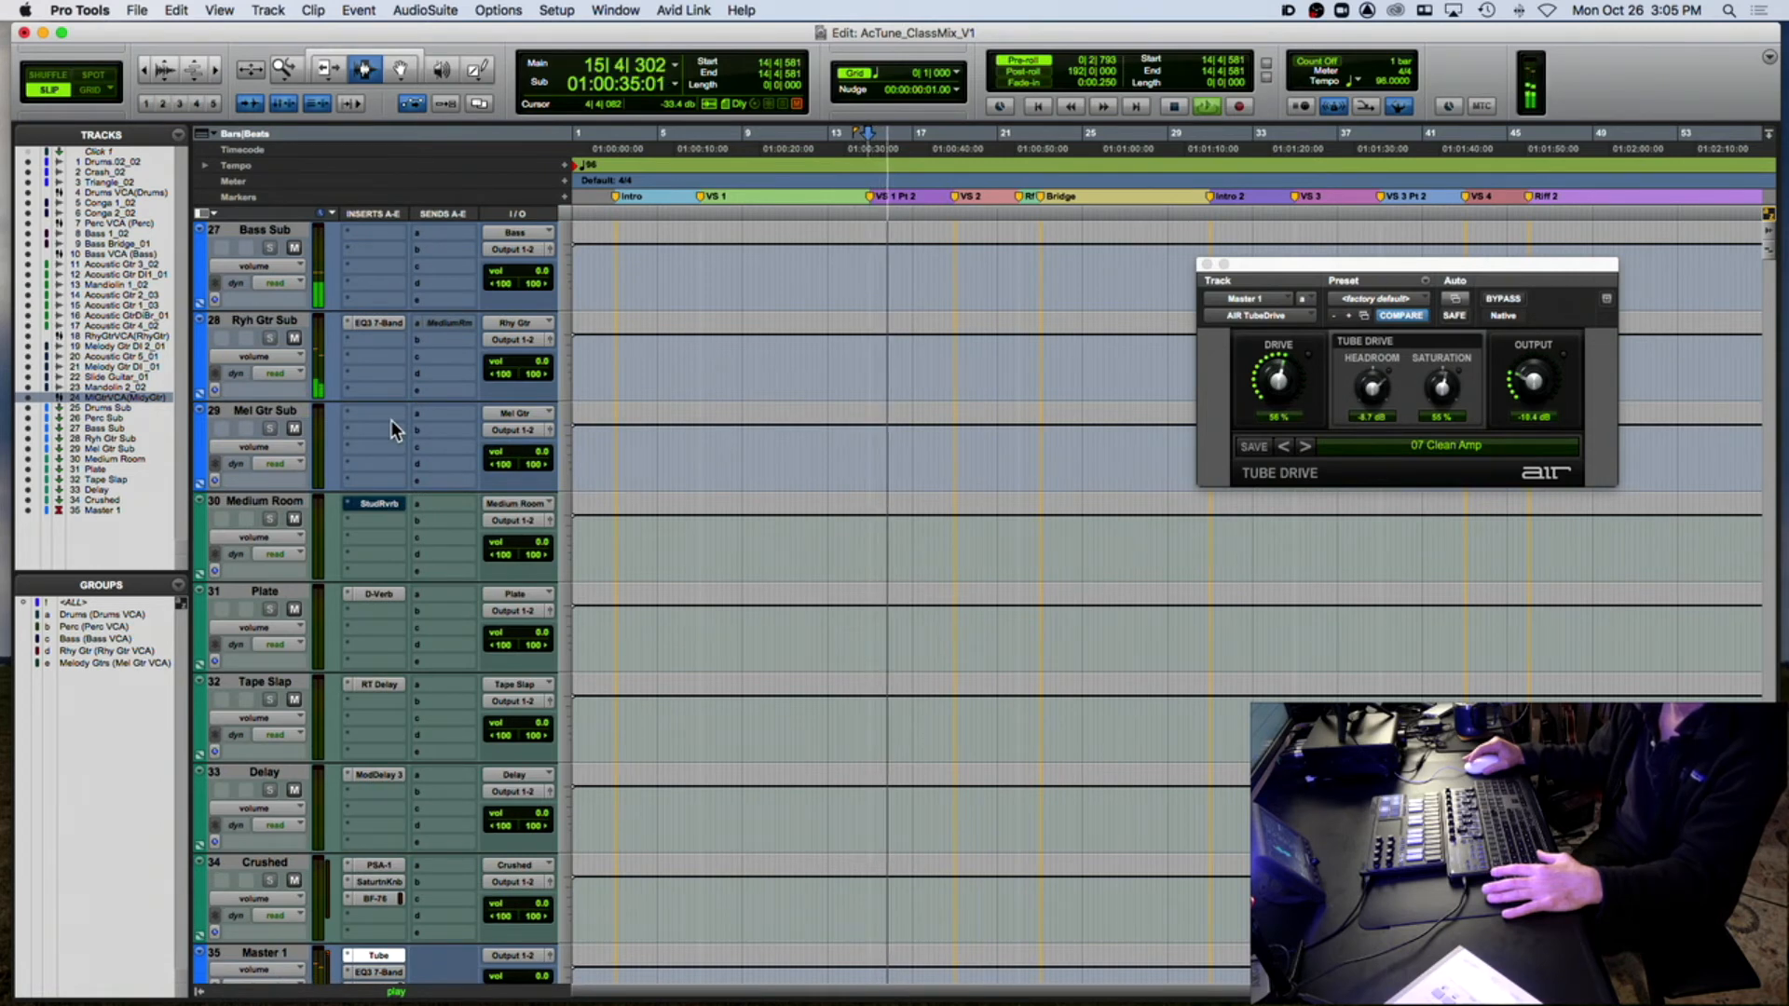
pyautogui.click(427, 323)
pyautogui.rightClick(427, 322)
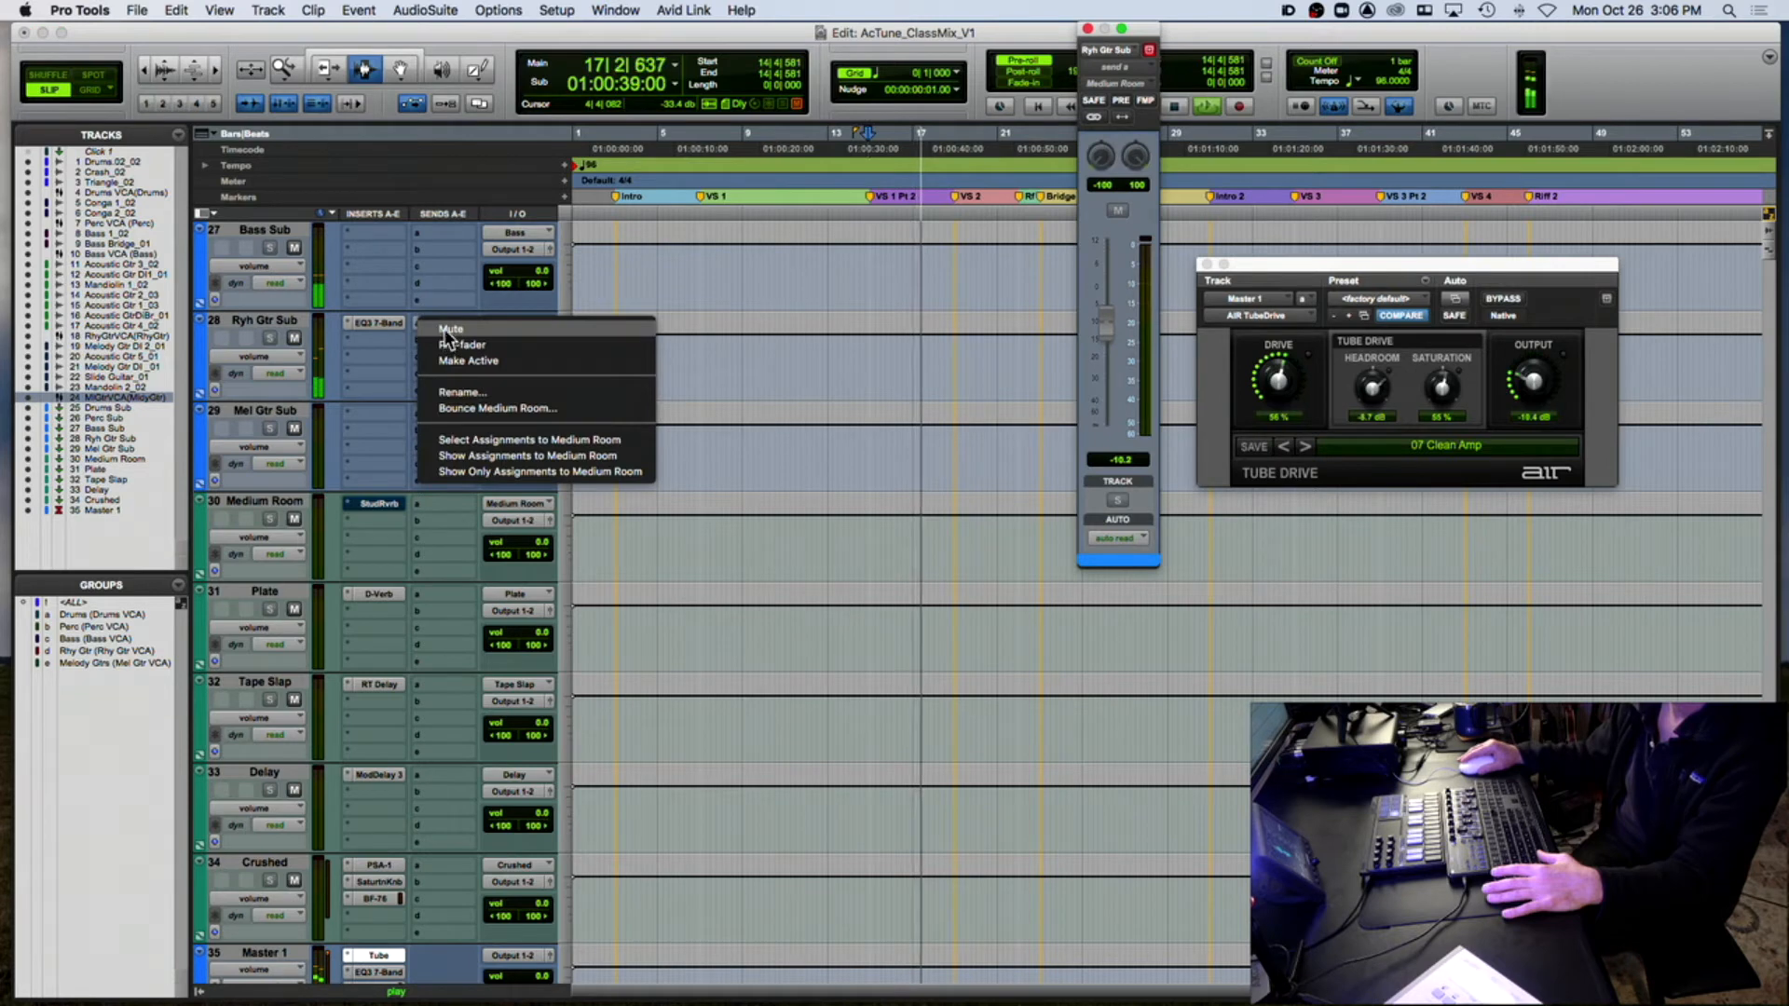
pyautogui.click(459, 361)
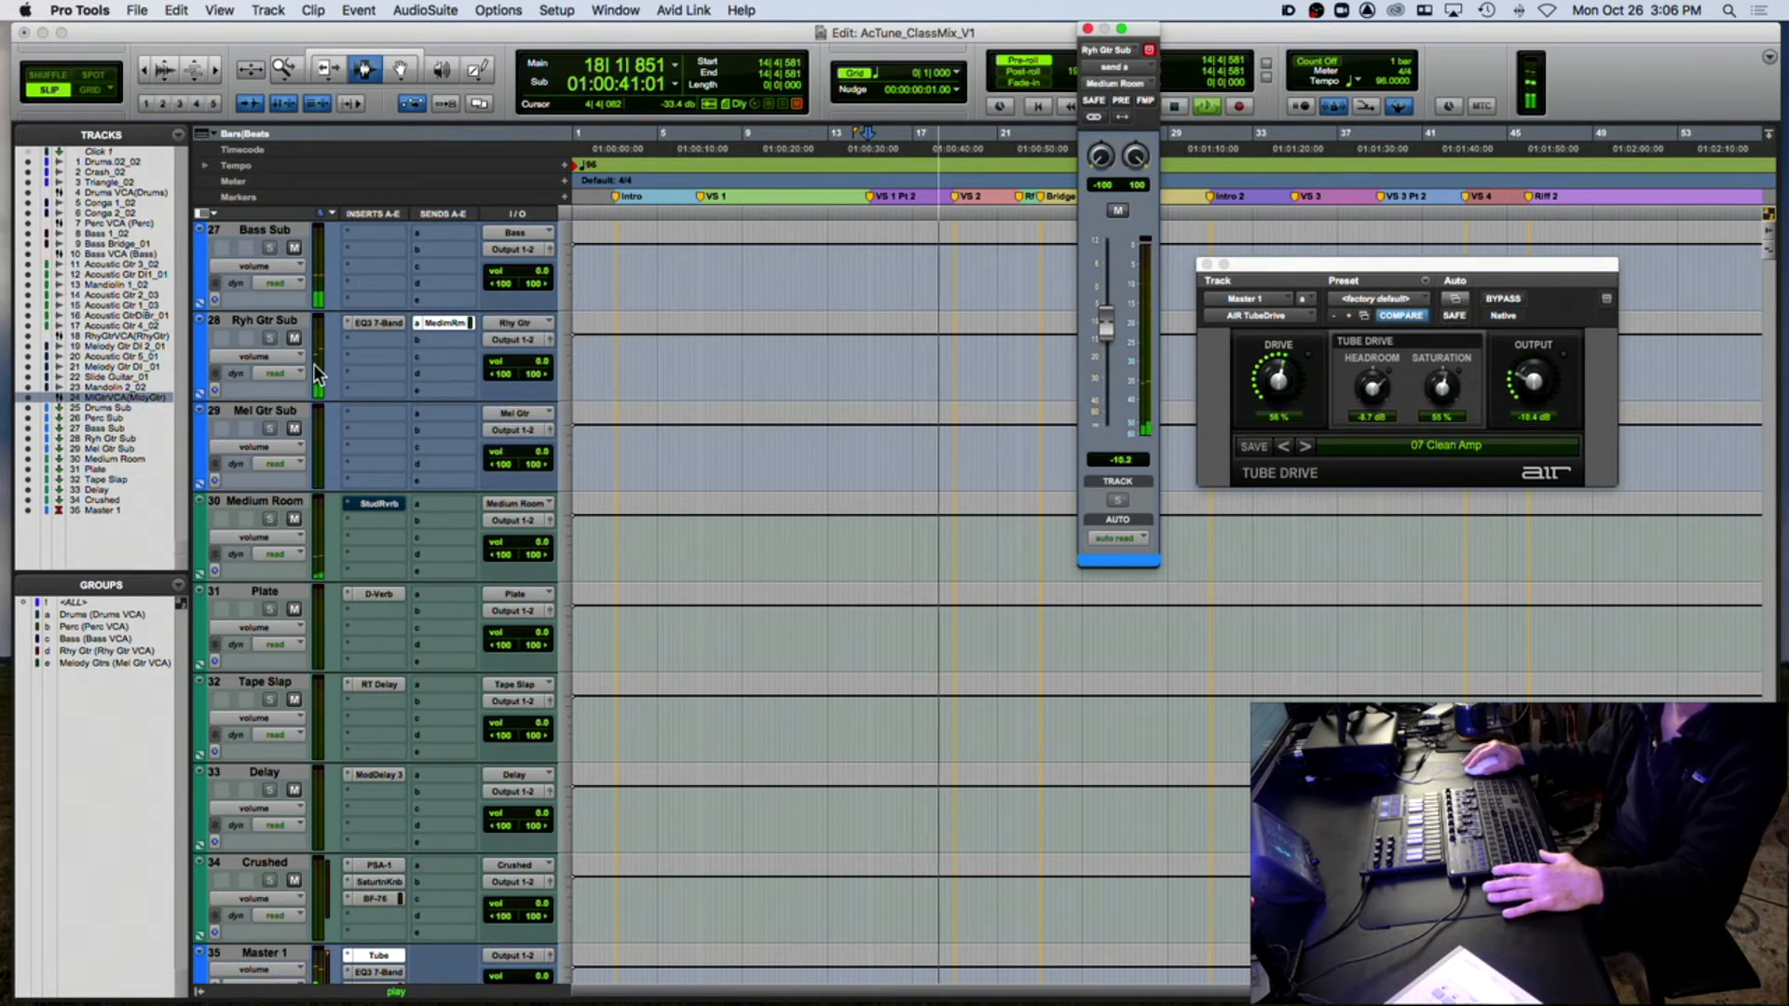
# Step: Restart playback and take the Studio Reverb on the Medium Room track out of bypass
pyautogui.press('space')
pyautogui.press('space')
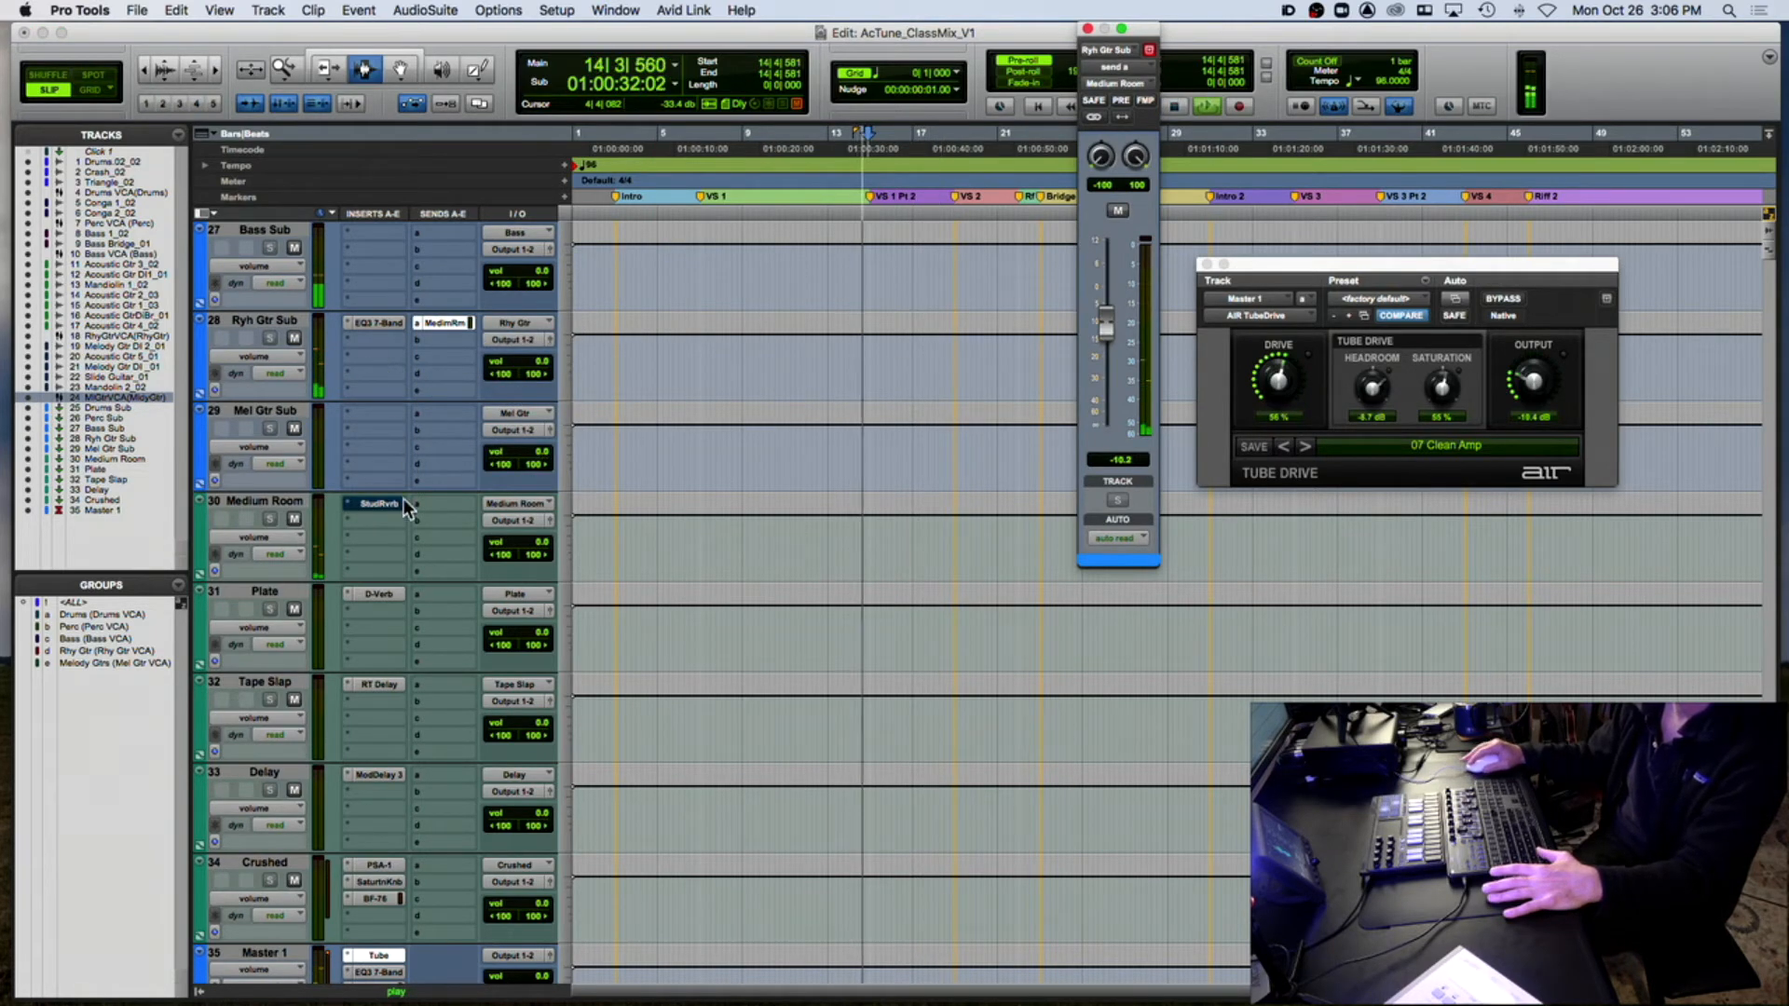
pyautogui.press('space')
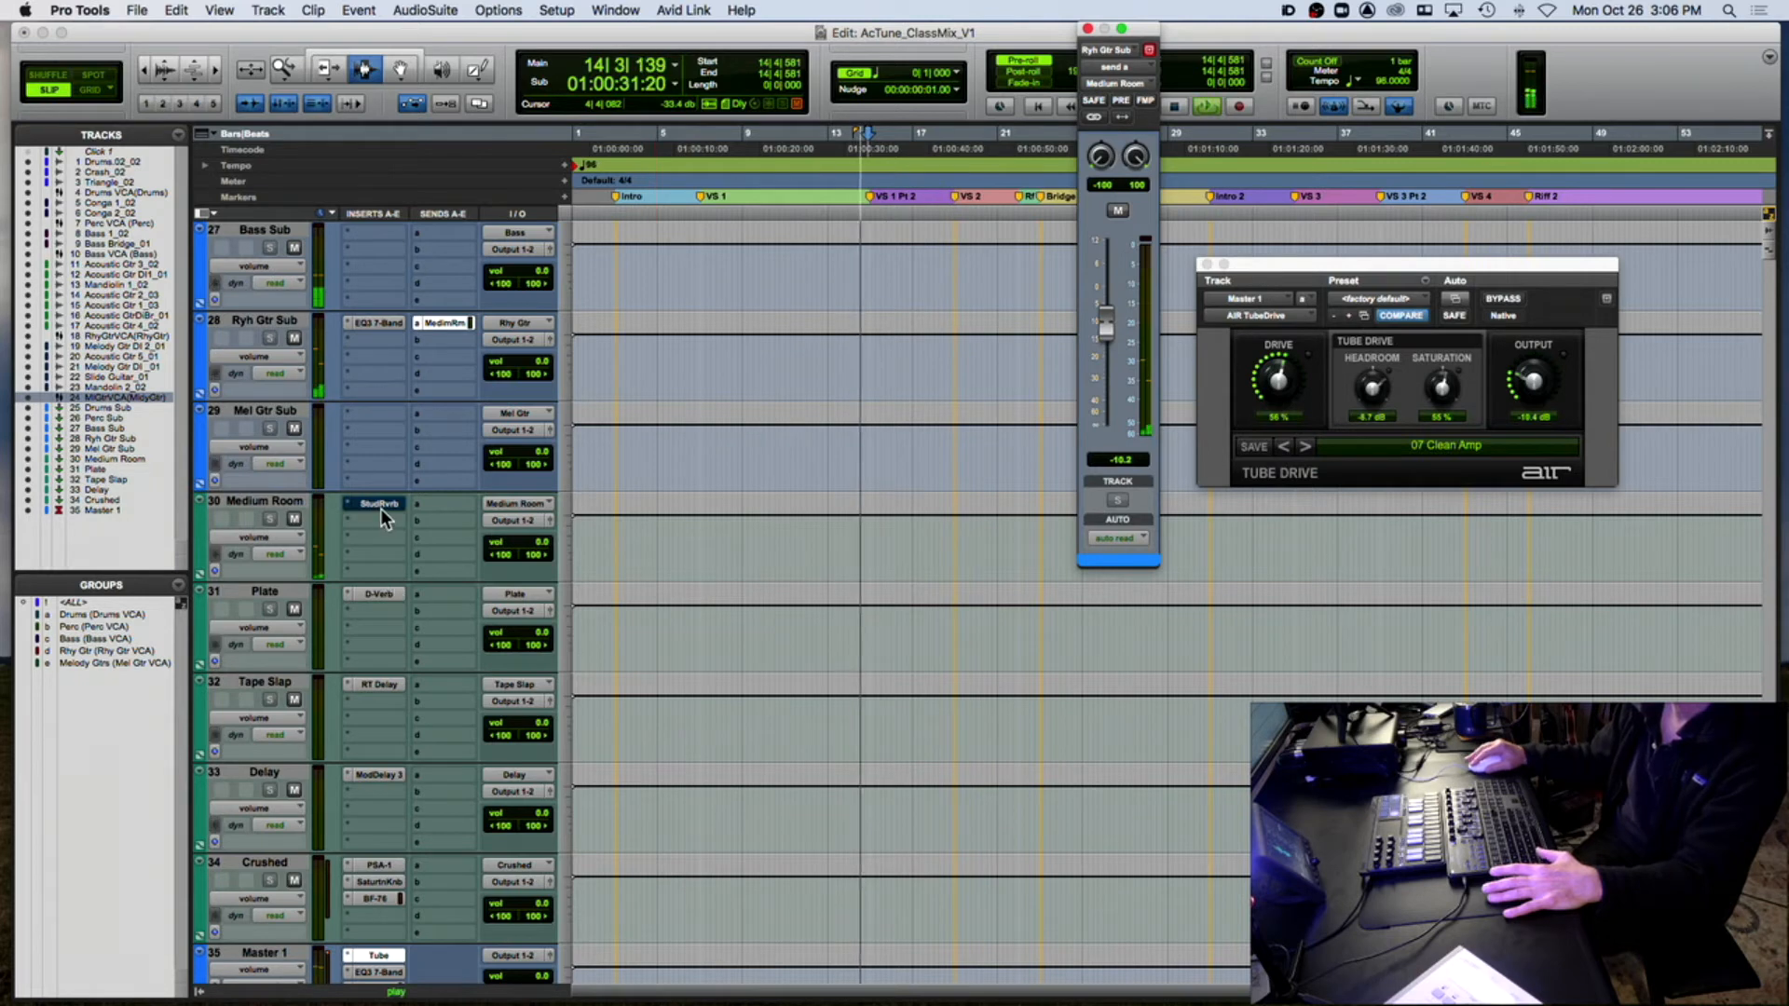
pyautogui.click(380, 504)
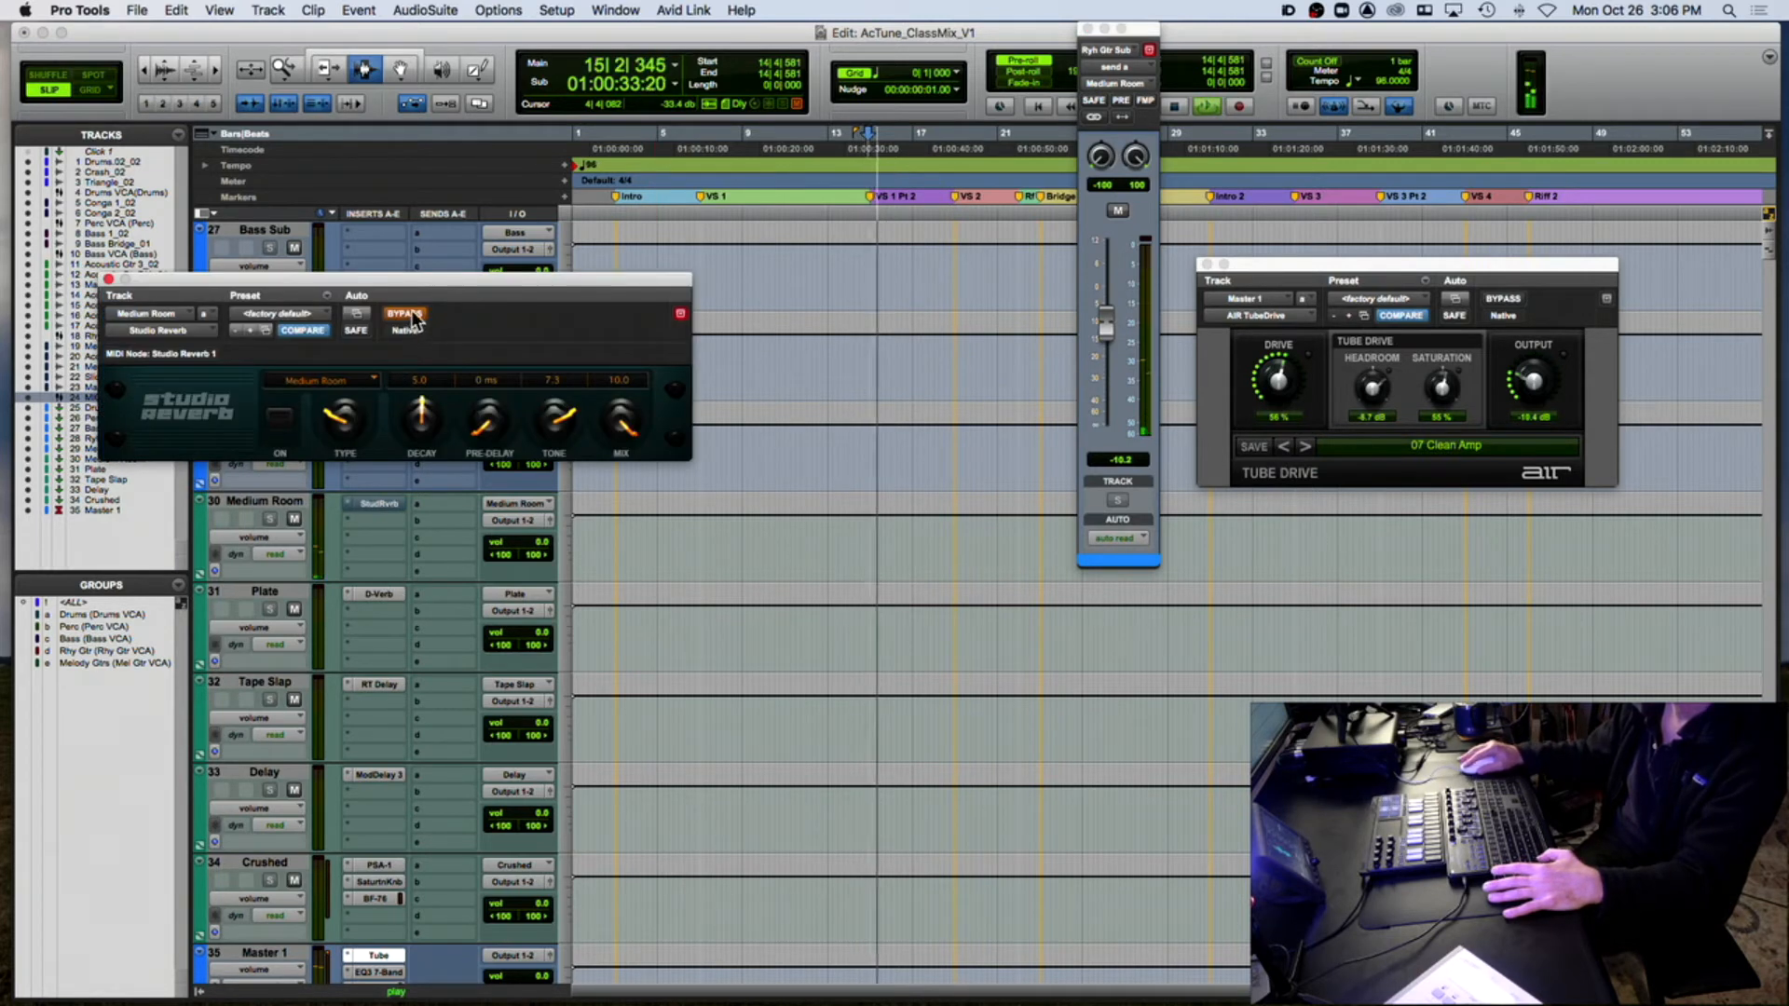
pyautogui.click(109, 280)
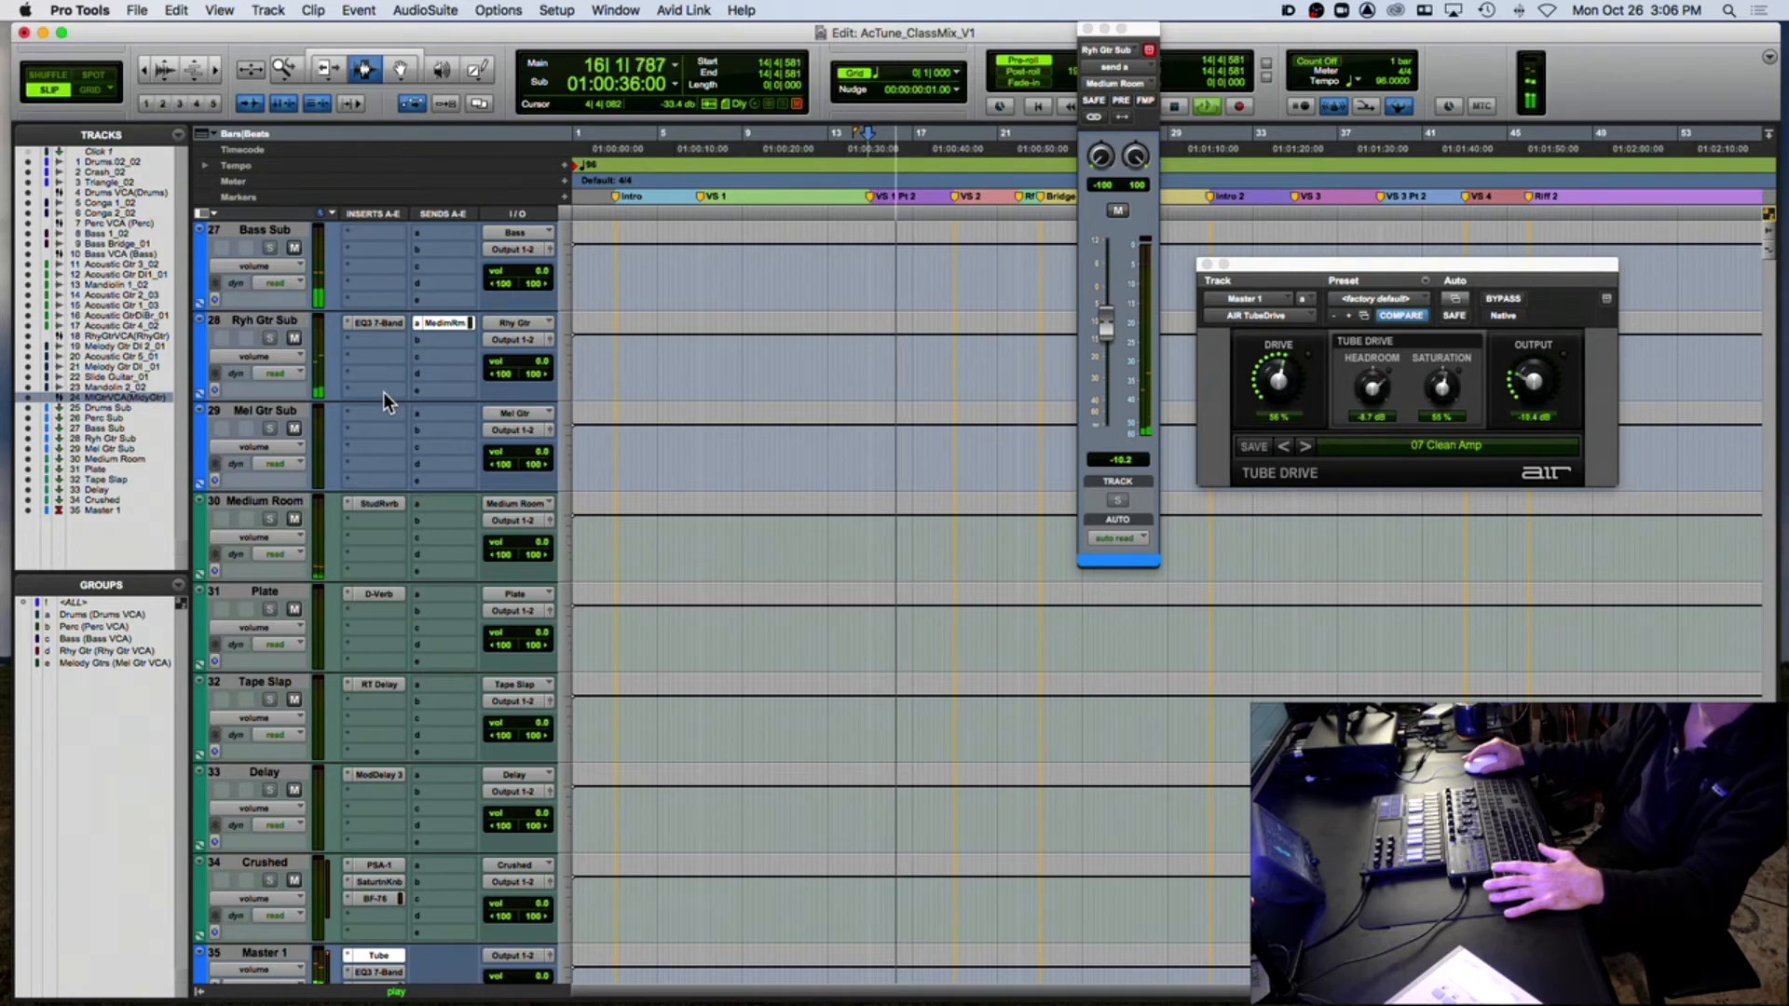
# Step: Solo the Drums.02_02 and Bass 1_02 tracks and listen to them during playback
pyautogui.scroll(15, 422, 395)
pyautogui.scroll(6, 422, 395)
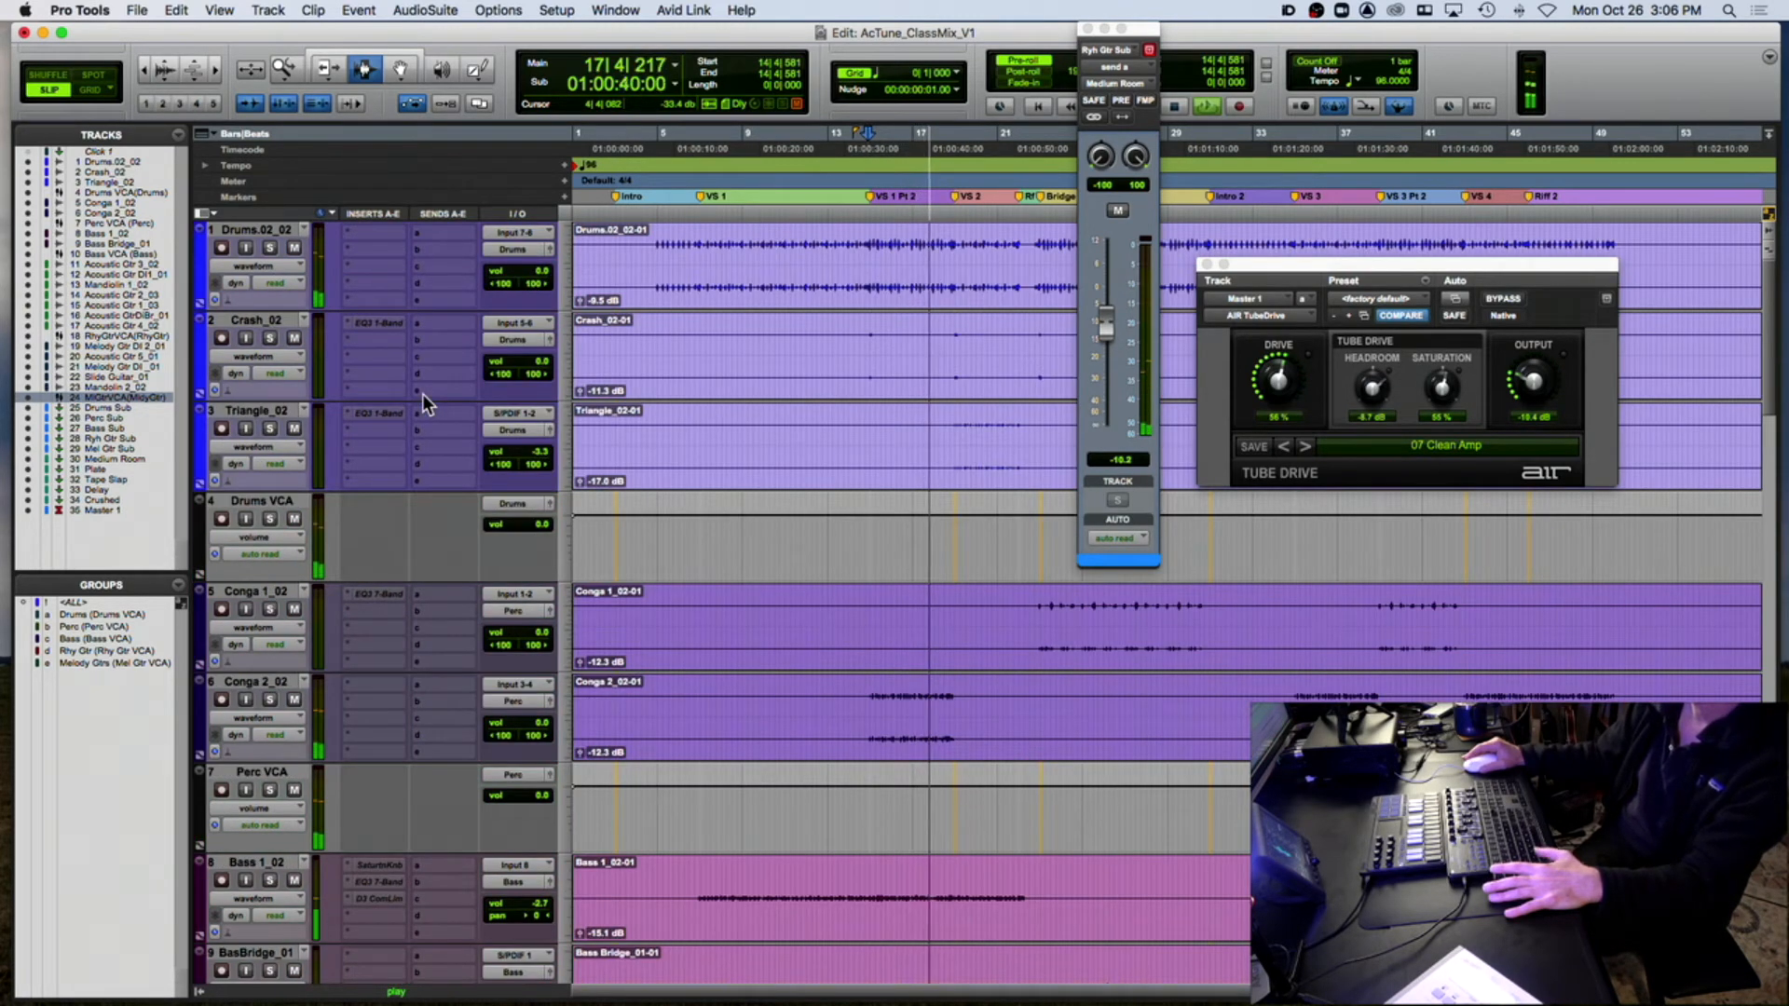
pyautogui.press('space')
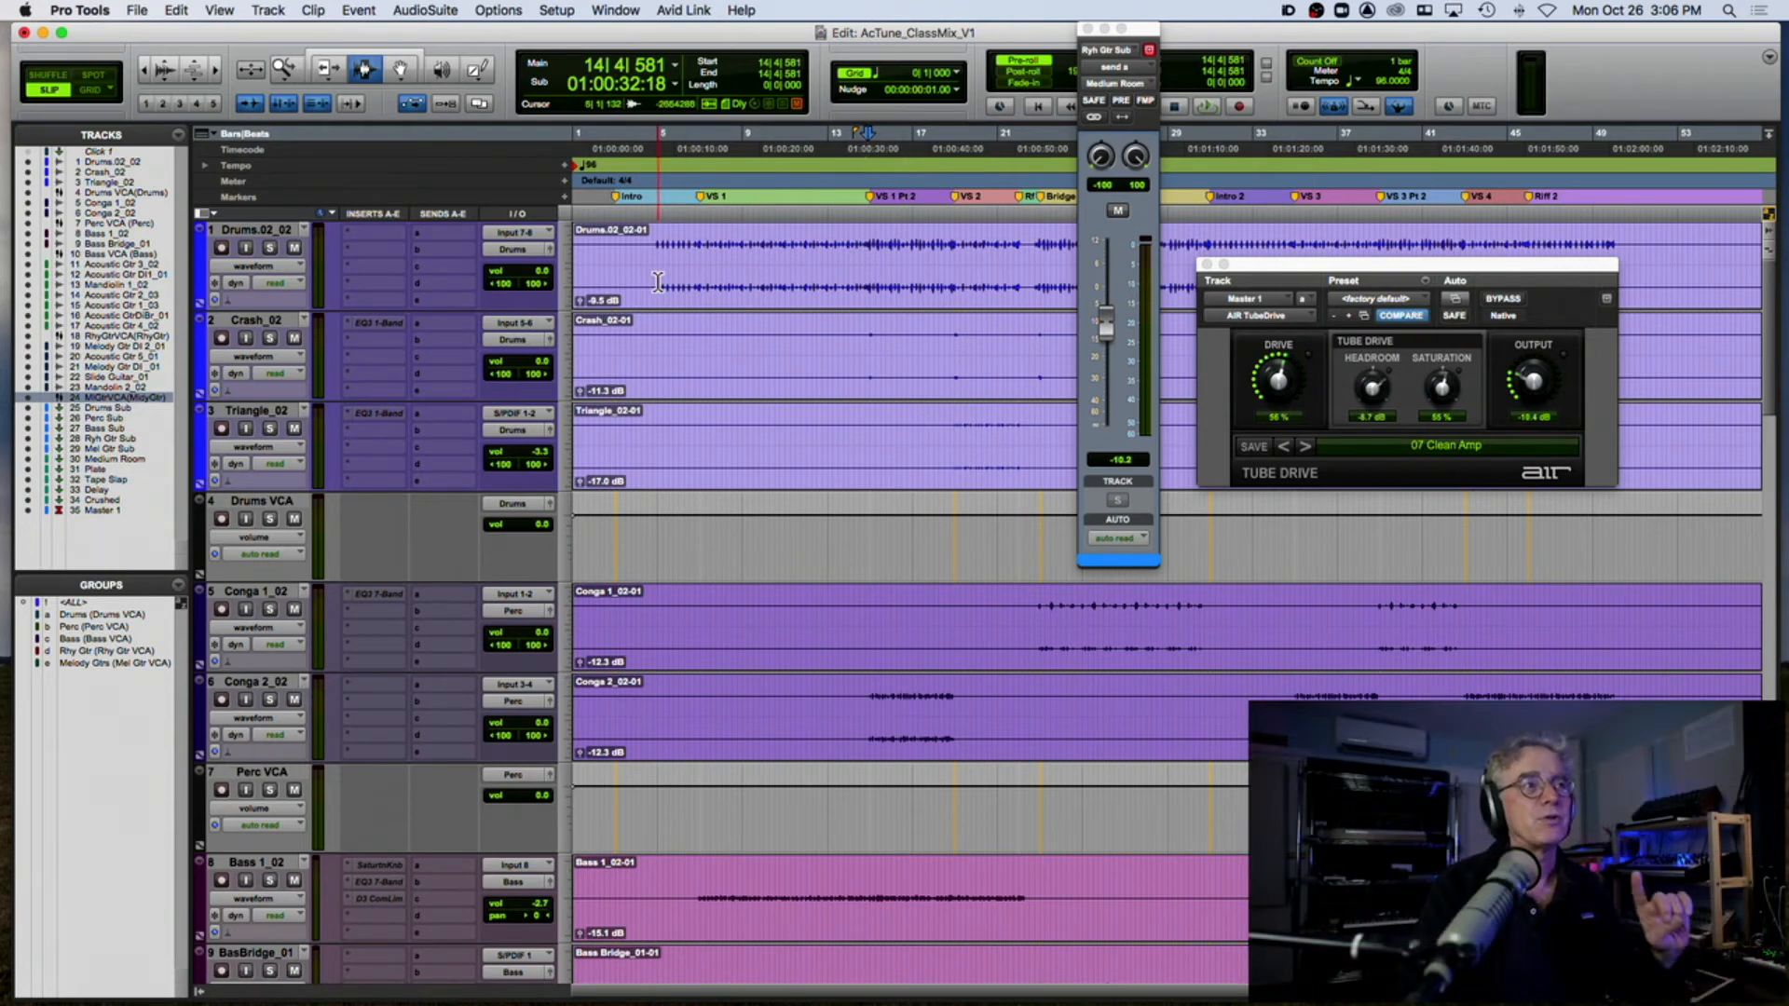
pyautogui.press('space')
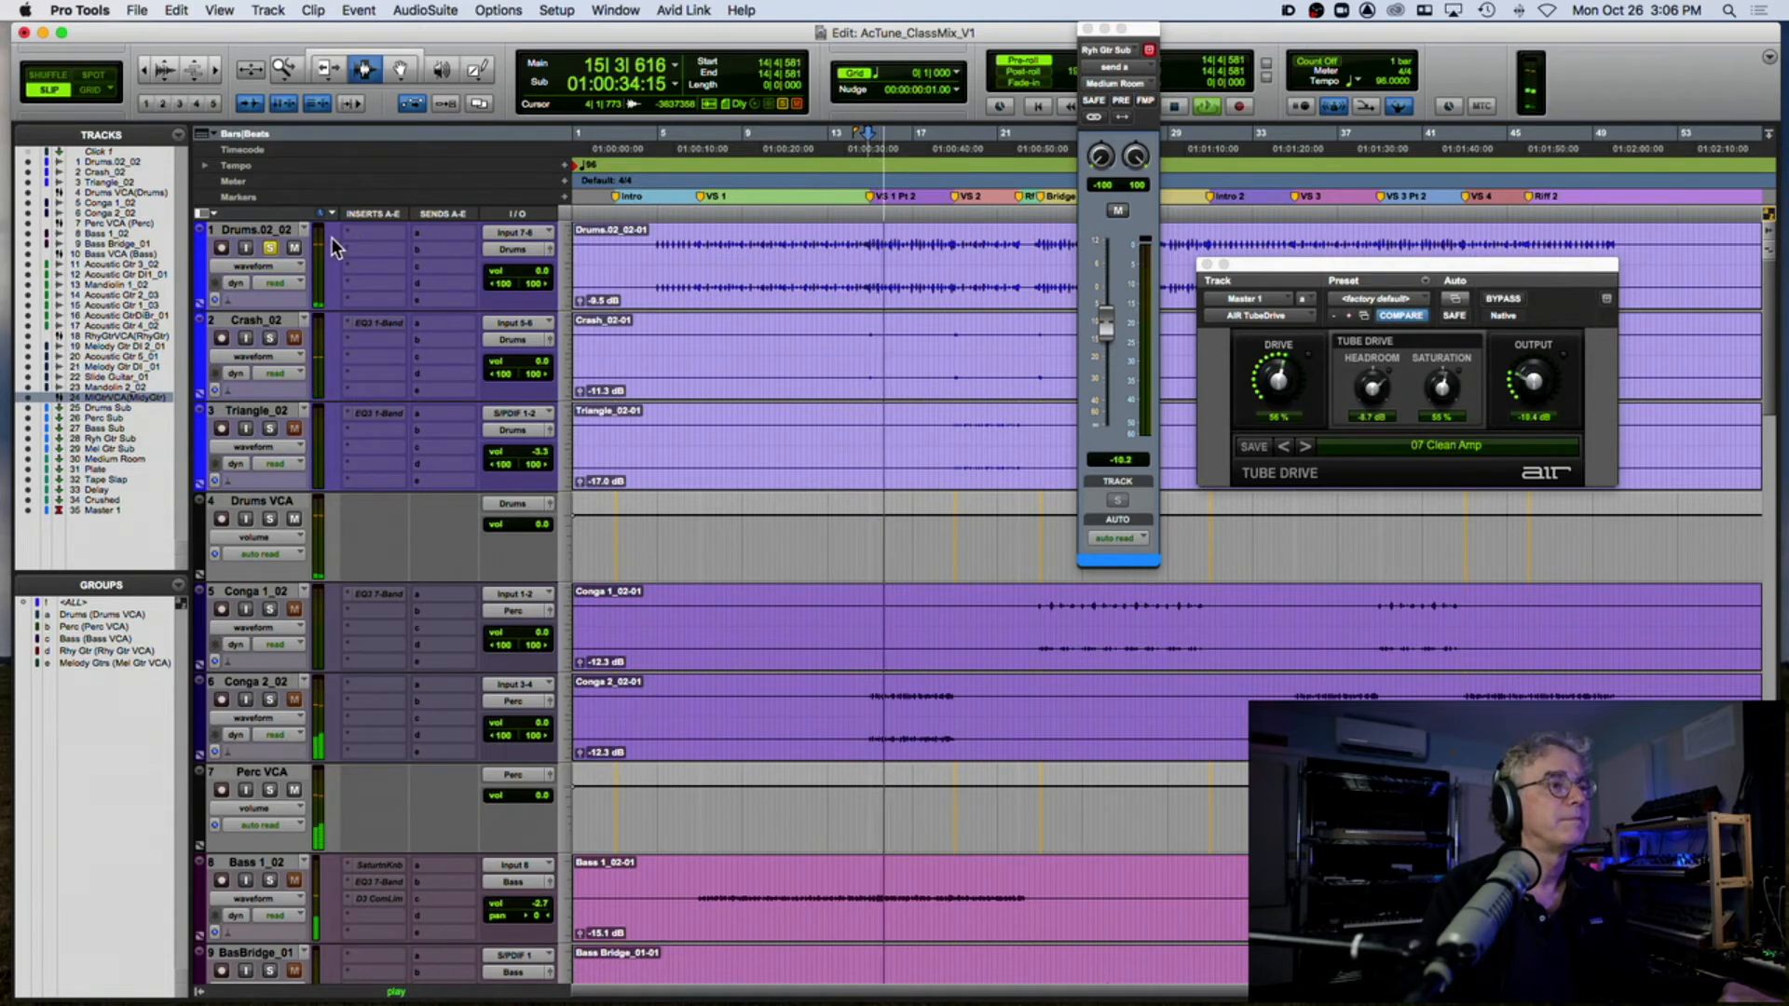
pyautogui.click(266, 884)
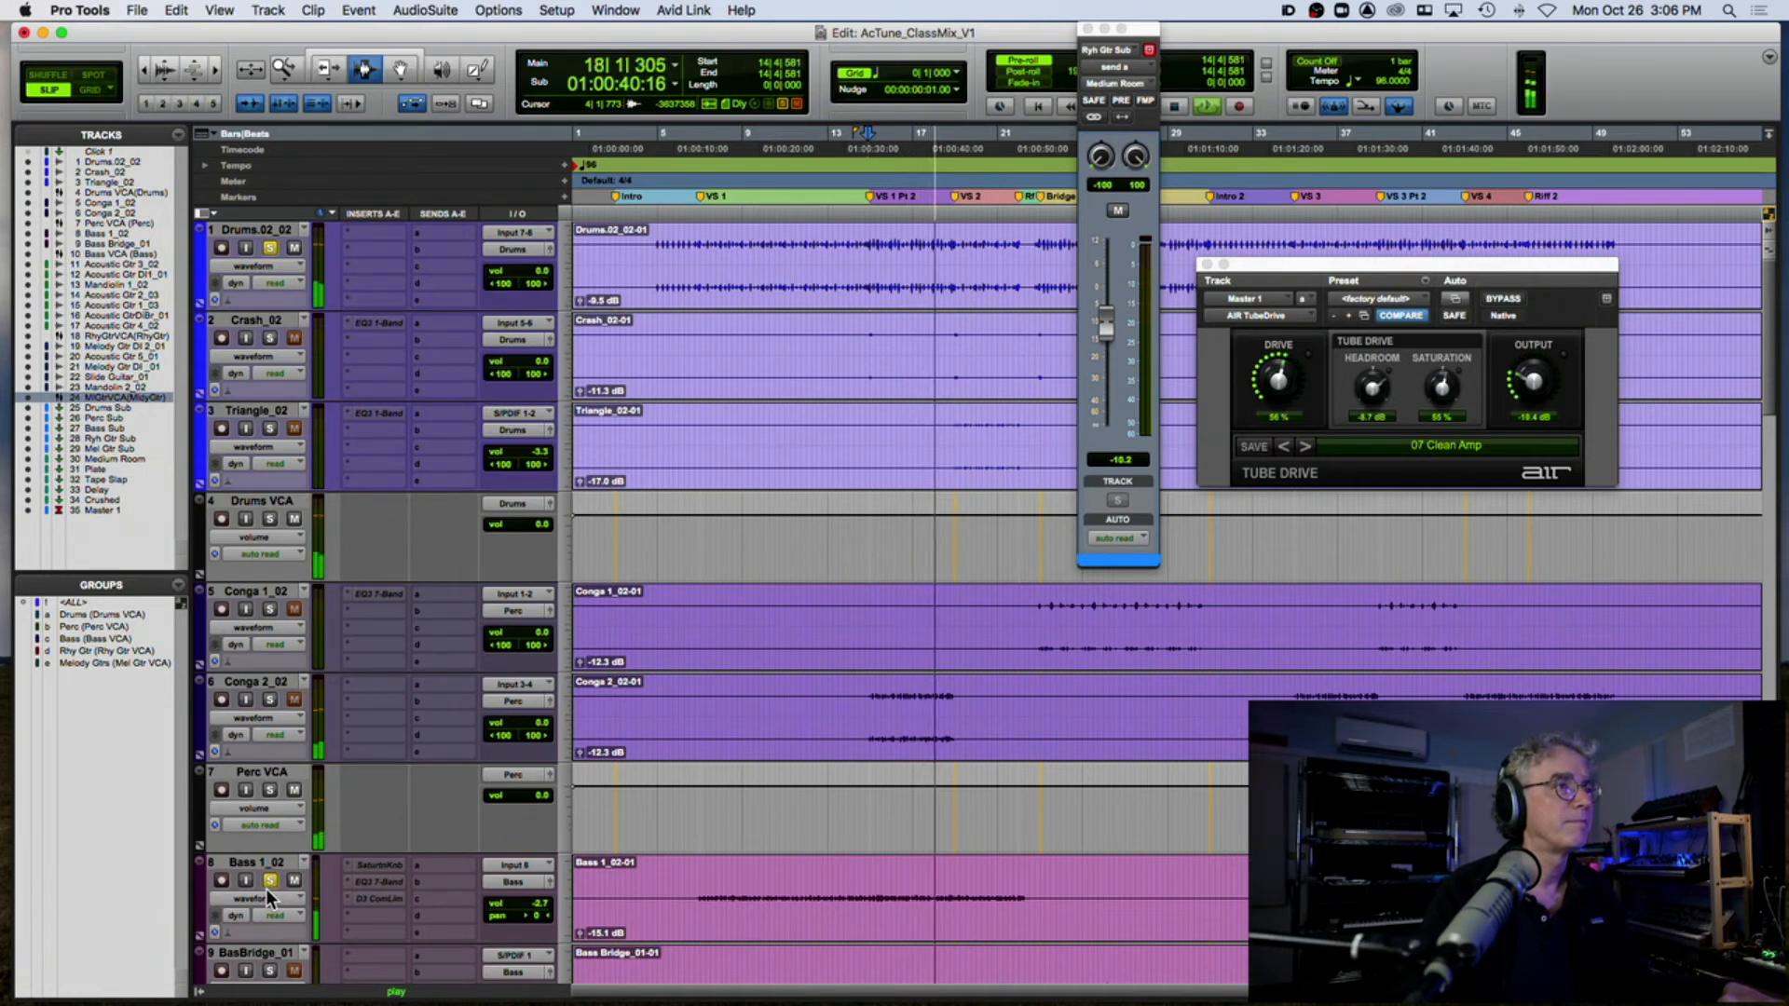
pyautogui.press('space')
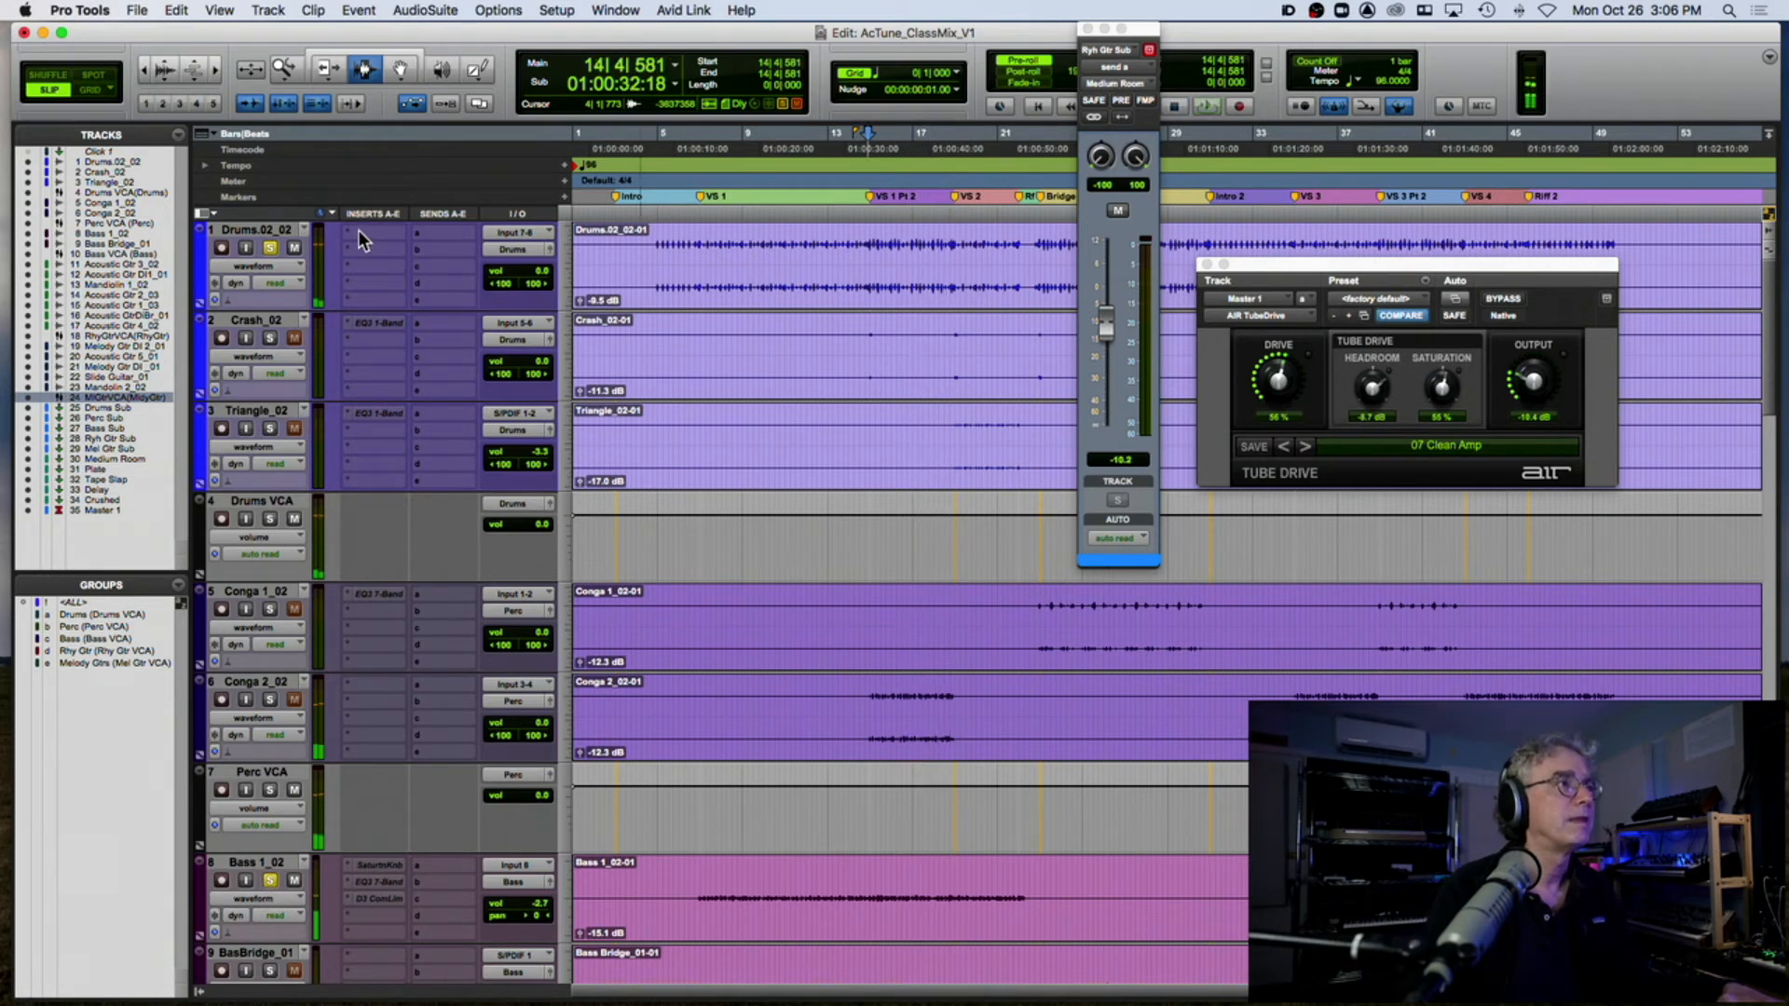
# Step: Insert a stereo multichannel EQ3 7-Band in the first insert slot of the Drums.02_02 track
pyautogui.click(358, 233)
pyautogui.moveTo(433, 232)
pyautogui.moveTo(574, 147)
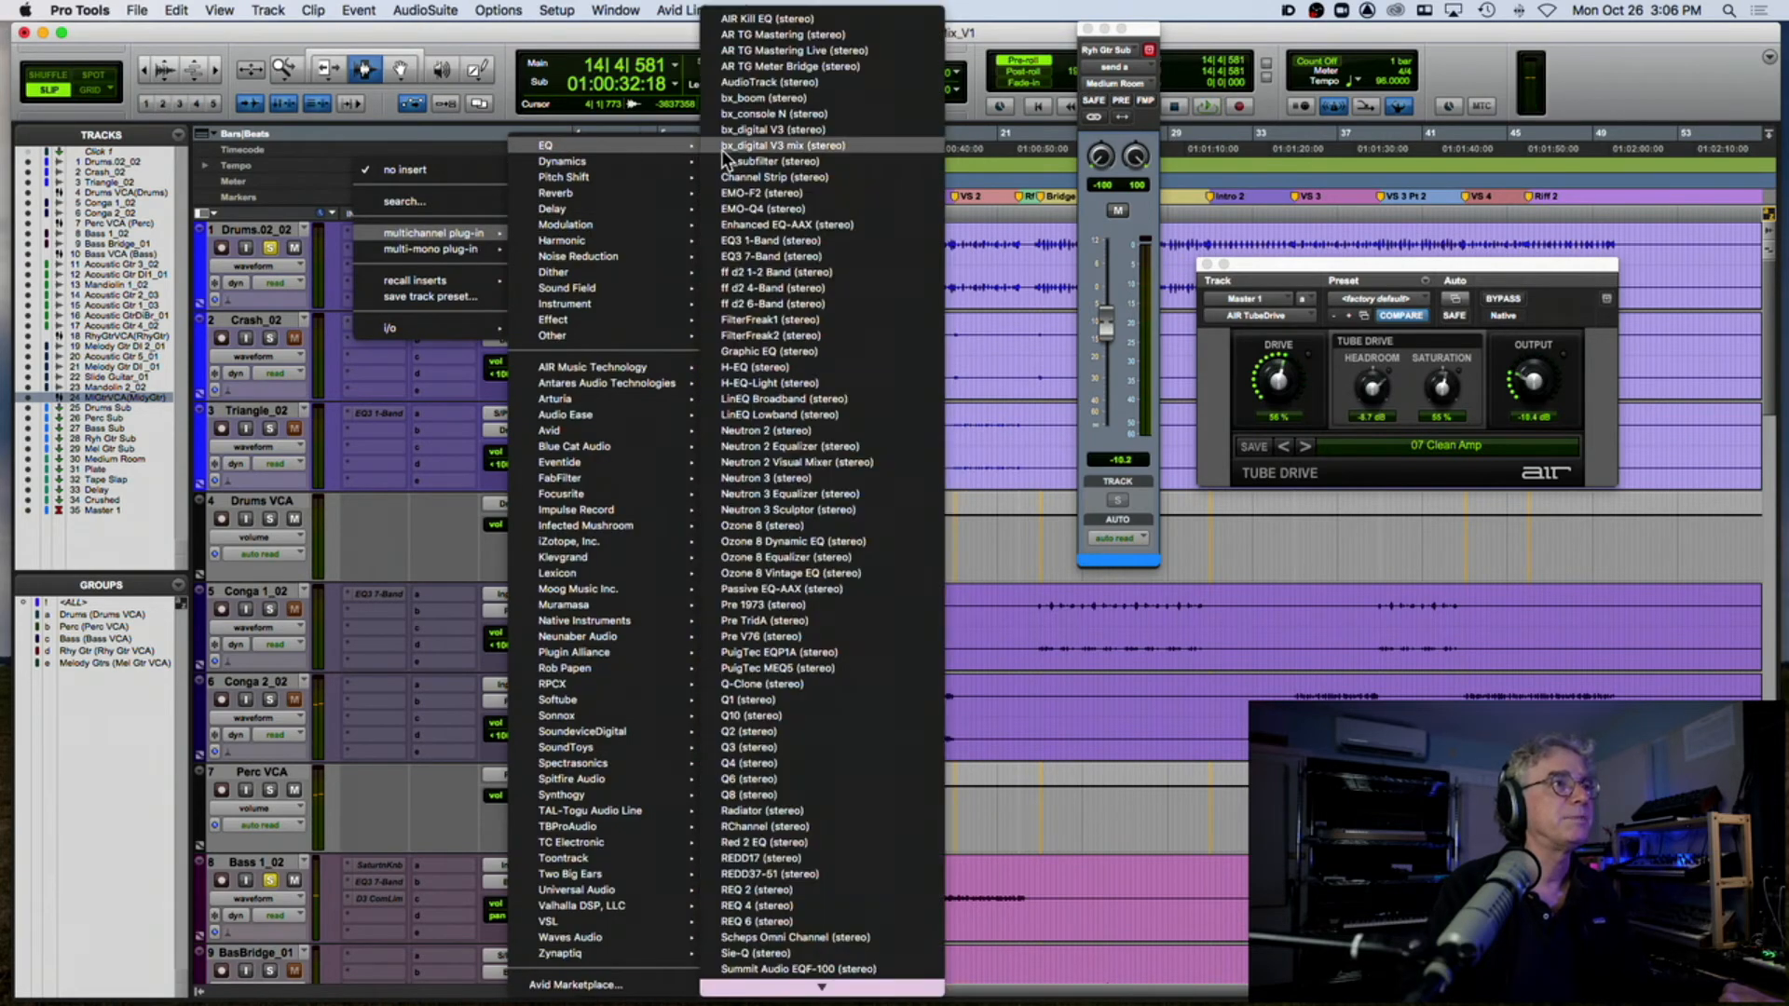
pyautogui.click(764, 253)
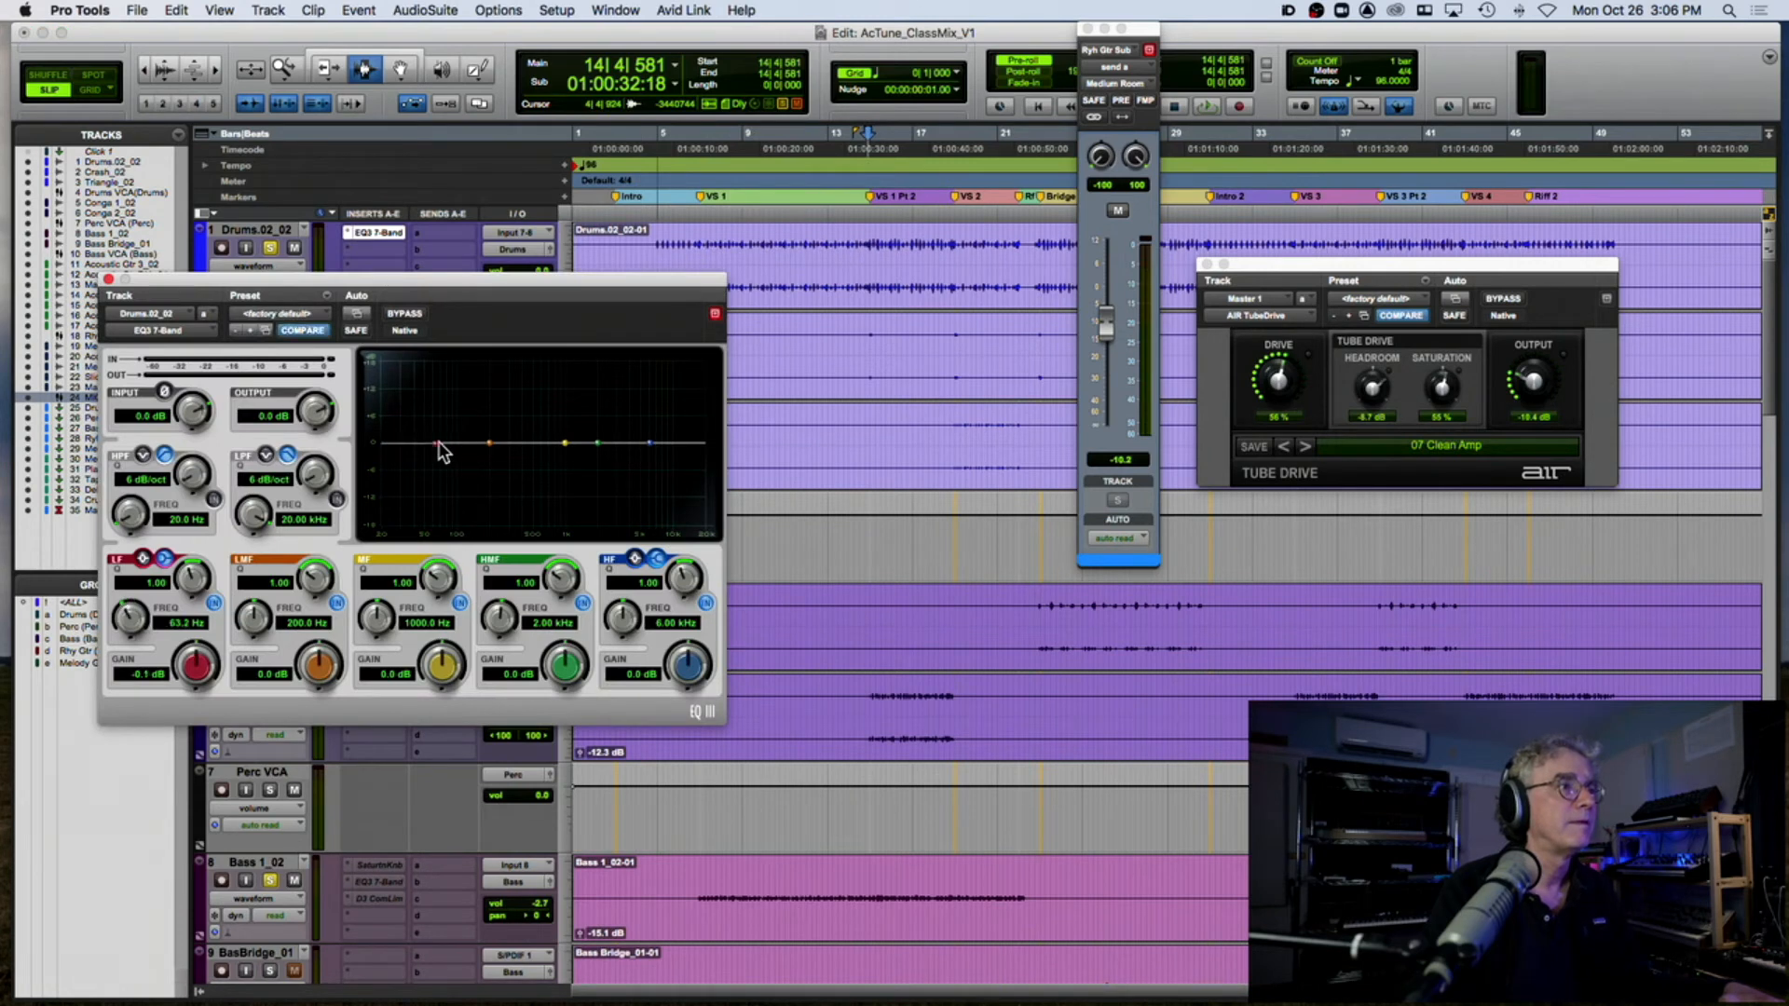
# Step: Cut the drum EQ's low-mid band slightly at about 110 Hz, and compare the sound with the EQ bypassed during playback
pyautogui.press('space')
pyautogui.click(404, 314)
pyautogui.click(405, 314)
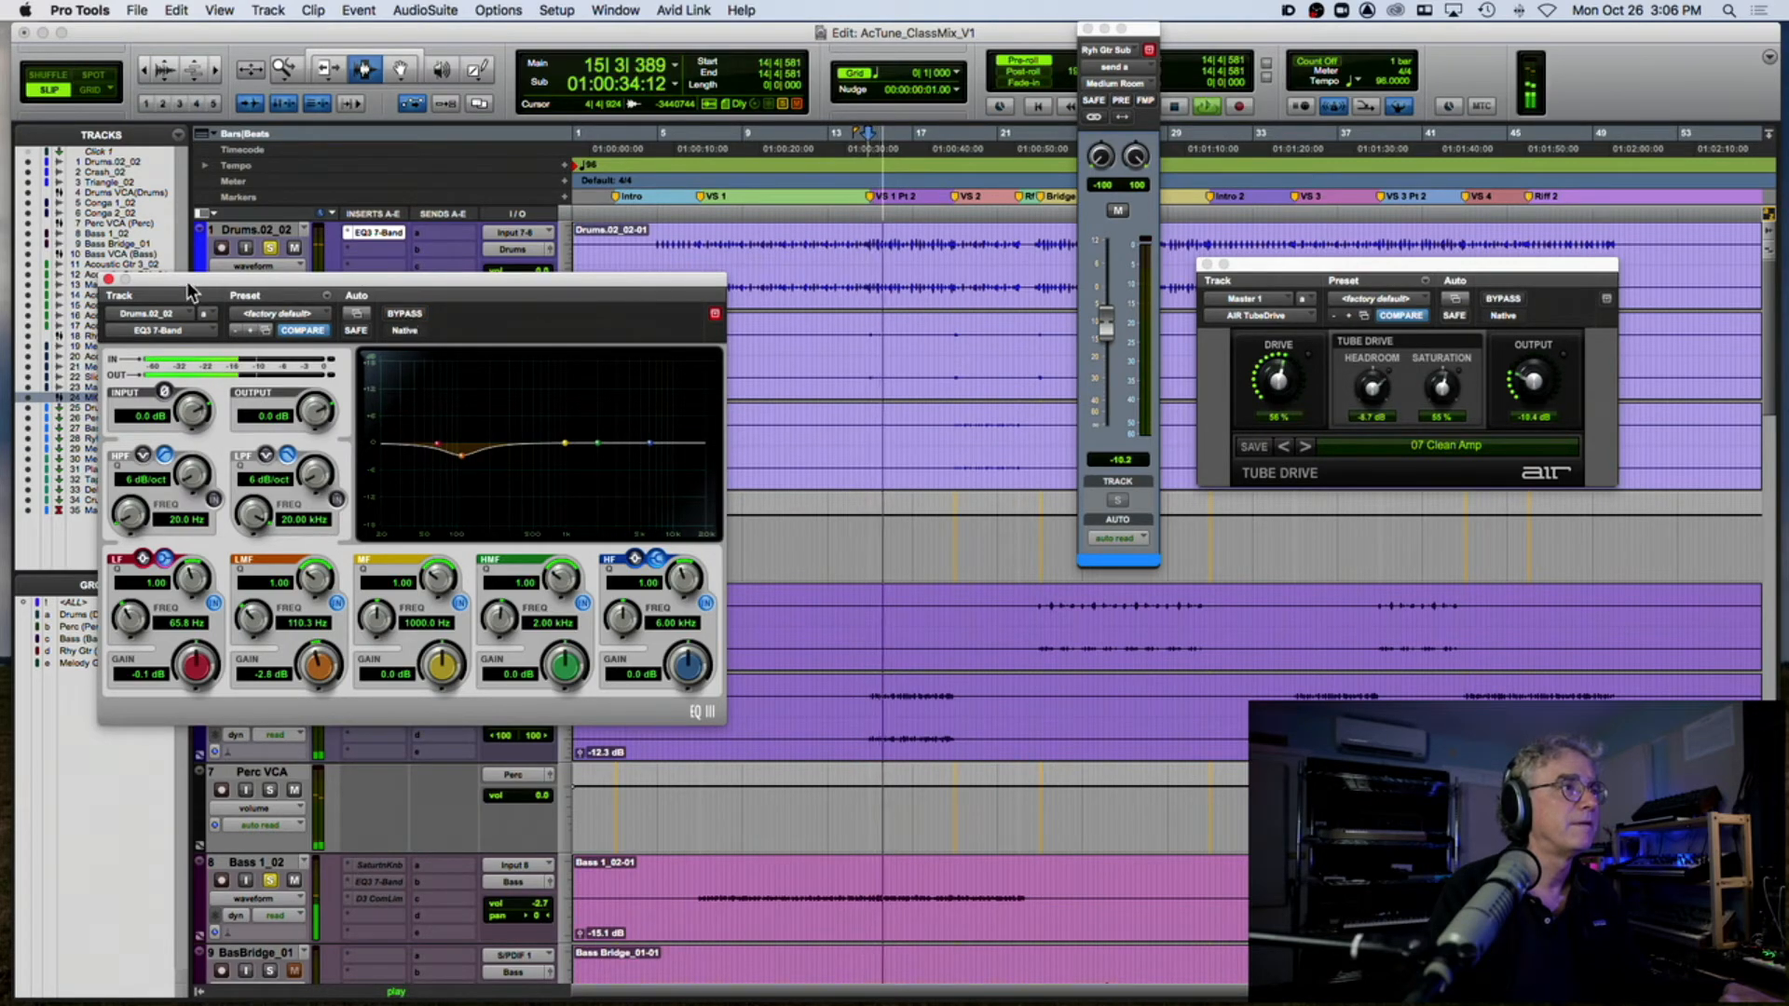
pyautogui.click(108, 280)
# Step: Unsolo the drums and bass, stop playback, and place the playback start in bar 4, just before the drums enter
pyautogui.click(269, 248)
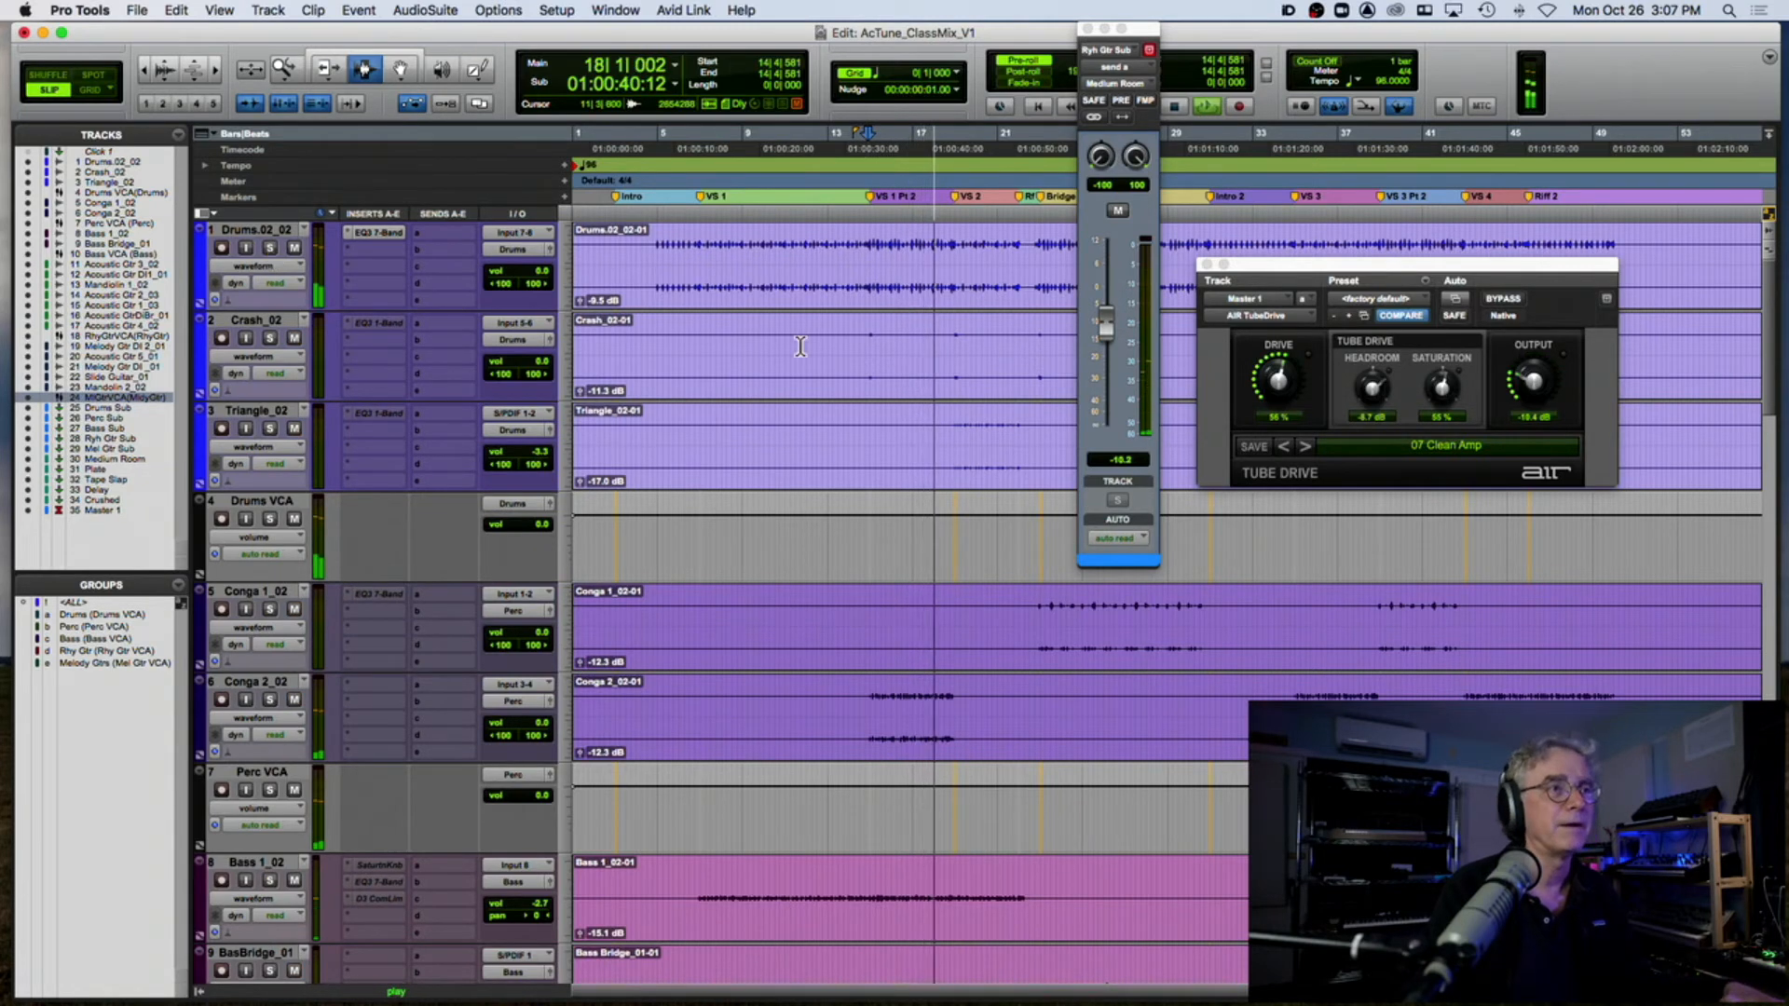
pyautogui.press('space')
pyautogui.click(656, 273)
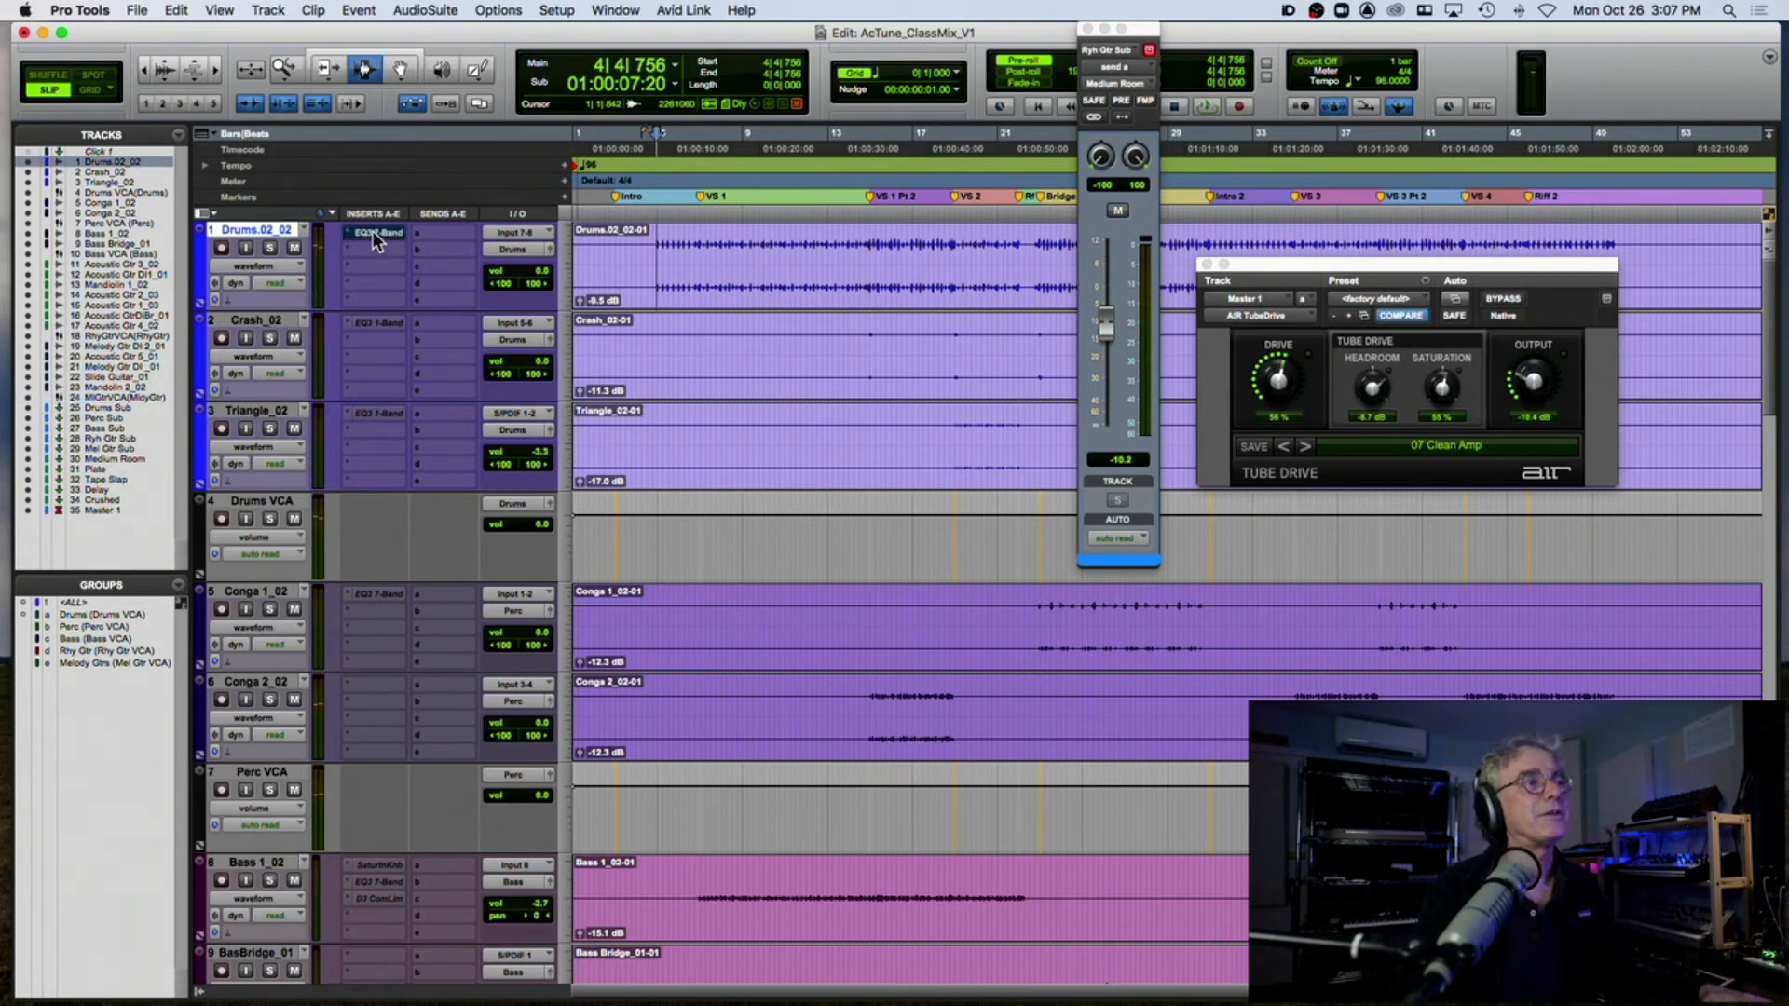
# Step: Play the full mix from the drum entry while reviewing the tracks down to Master 1, and stop playback
pyautogui.press('space')
pyautogui.scroll(-20, 696, 352)
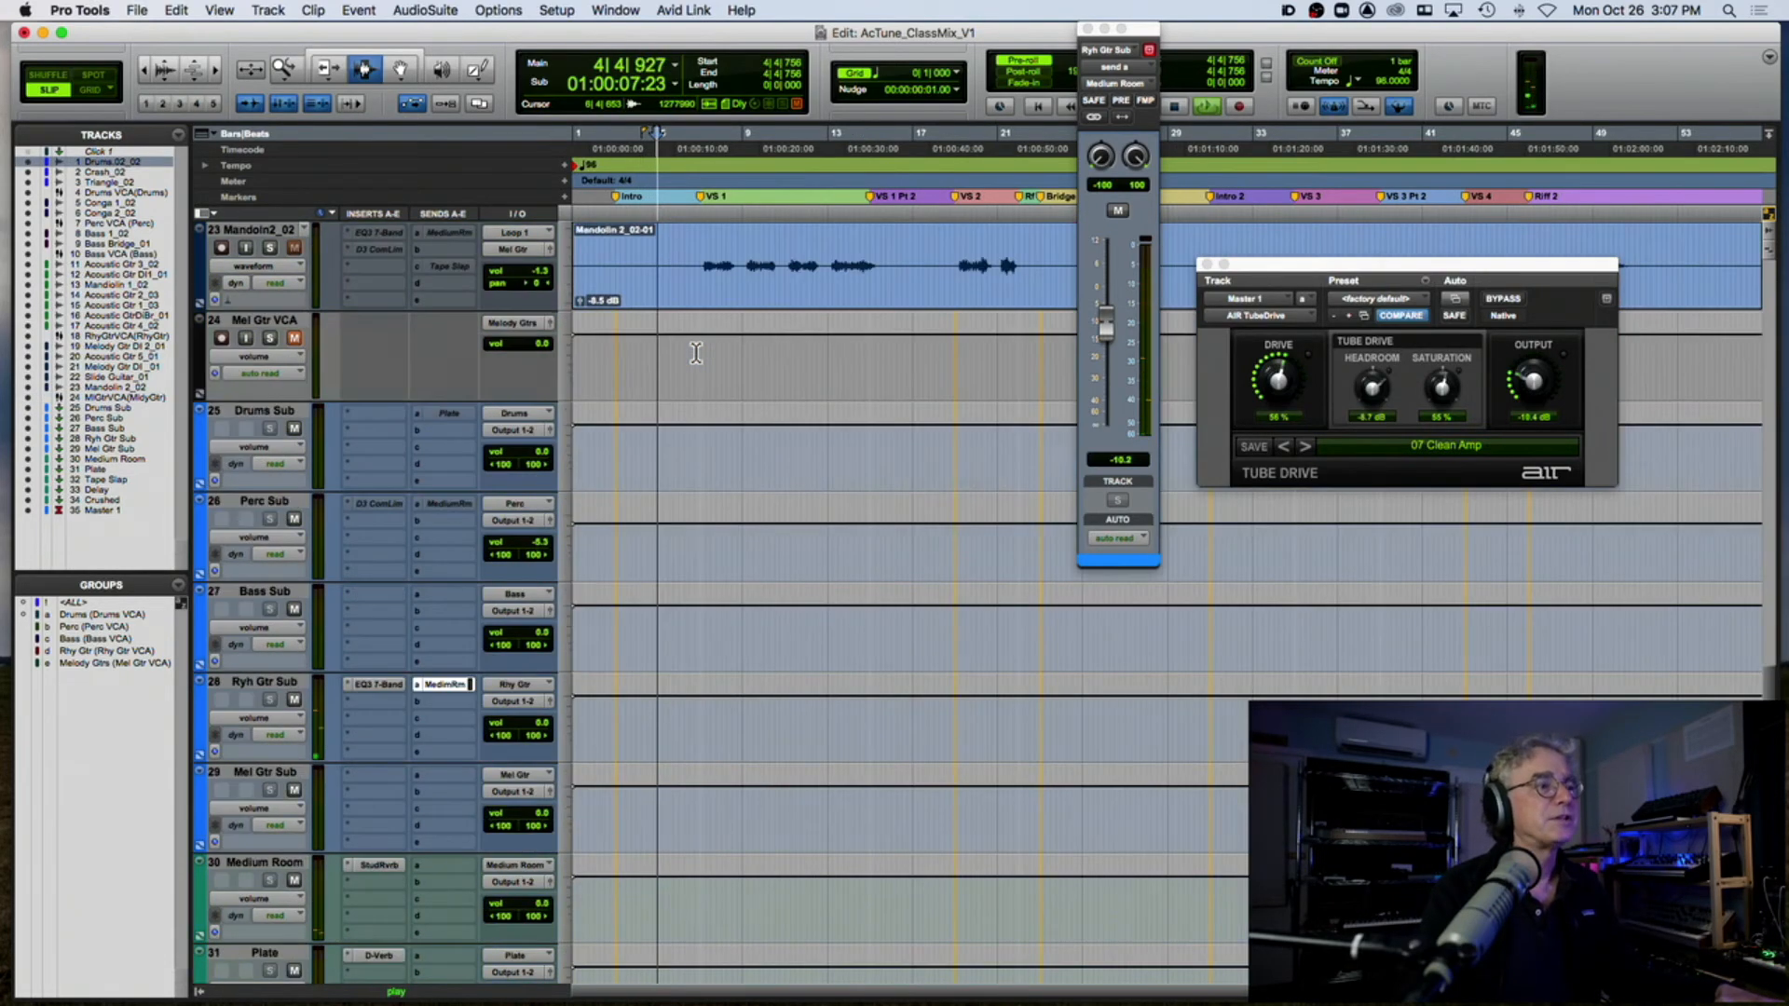
pyautogui.scroll(-2, 696, 352)
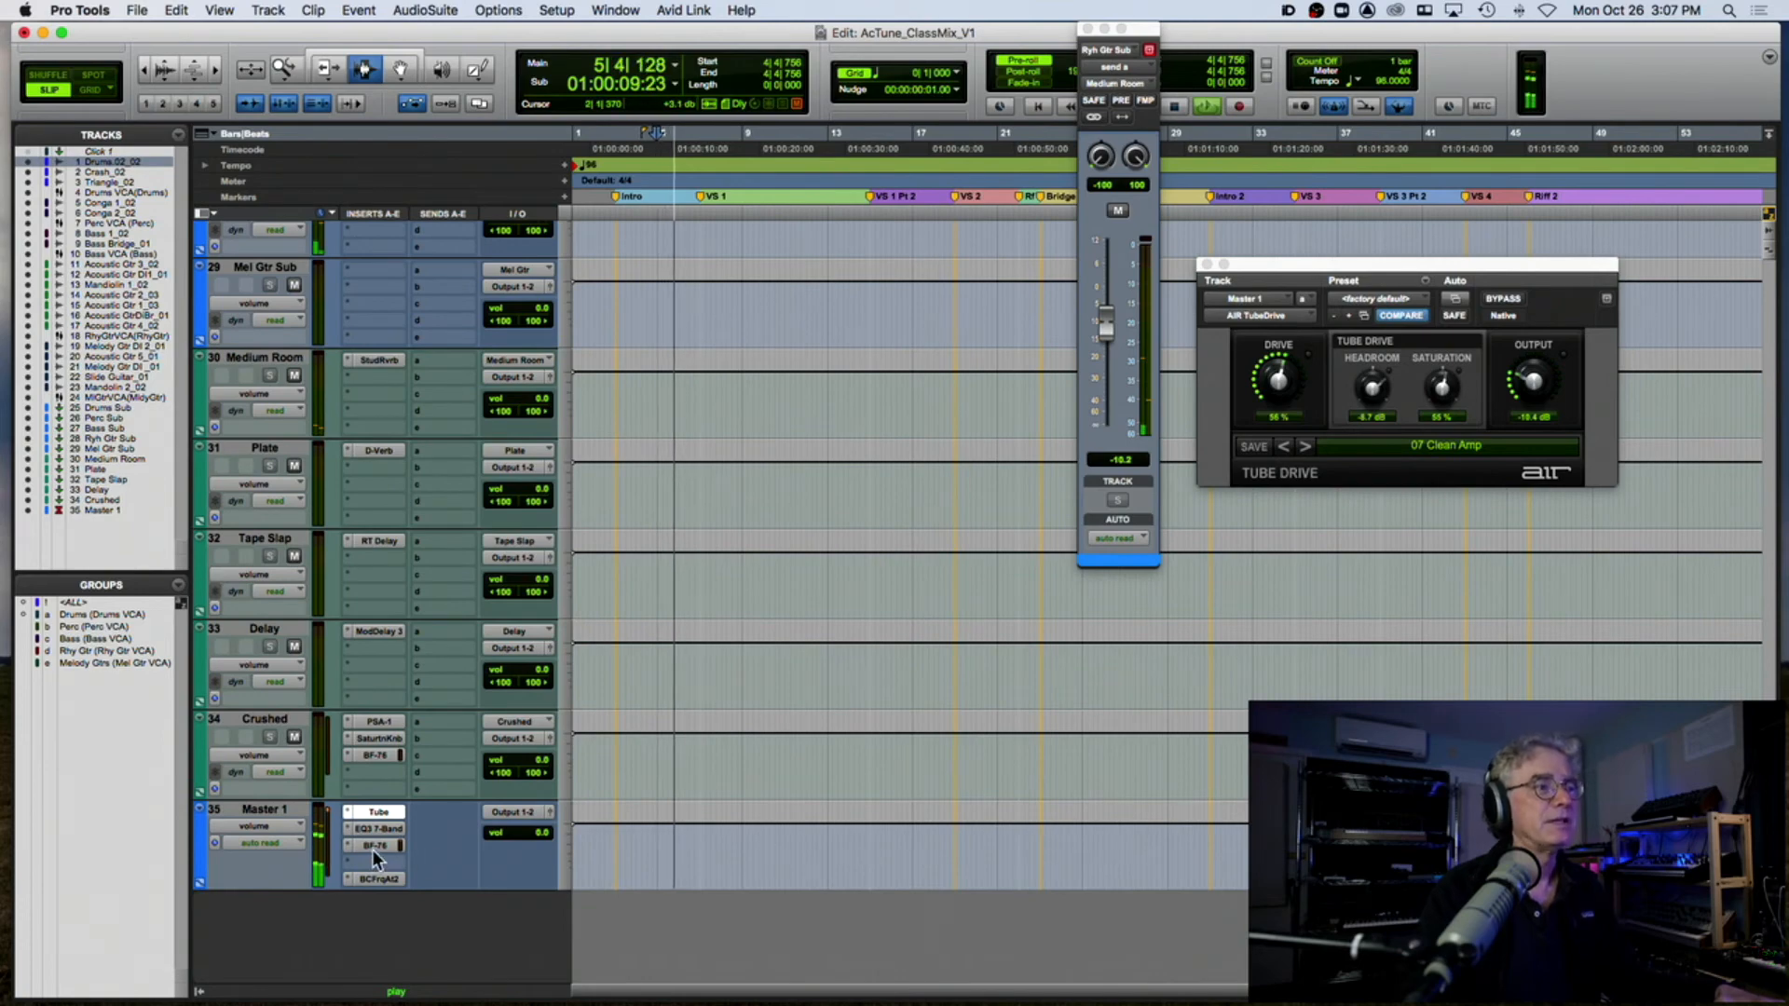
pyautogui.scroll(12, 553, 765)
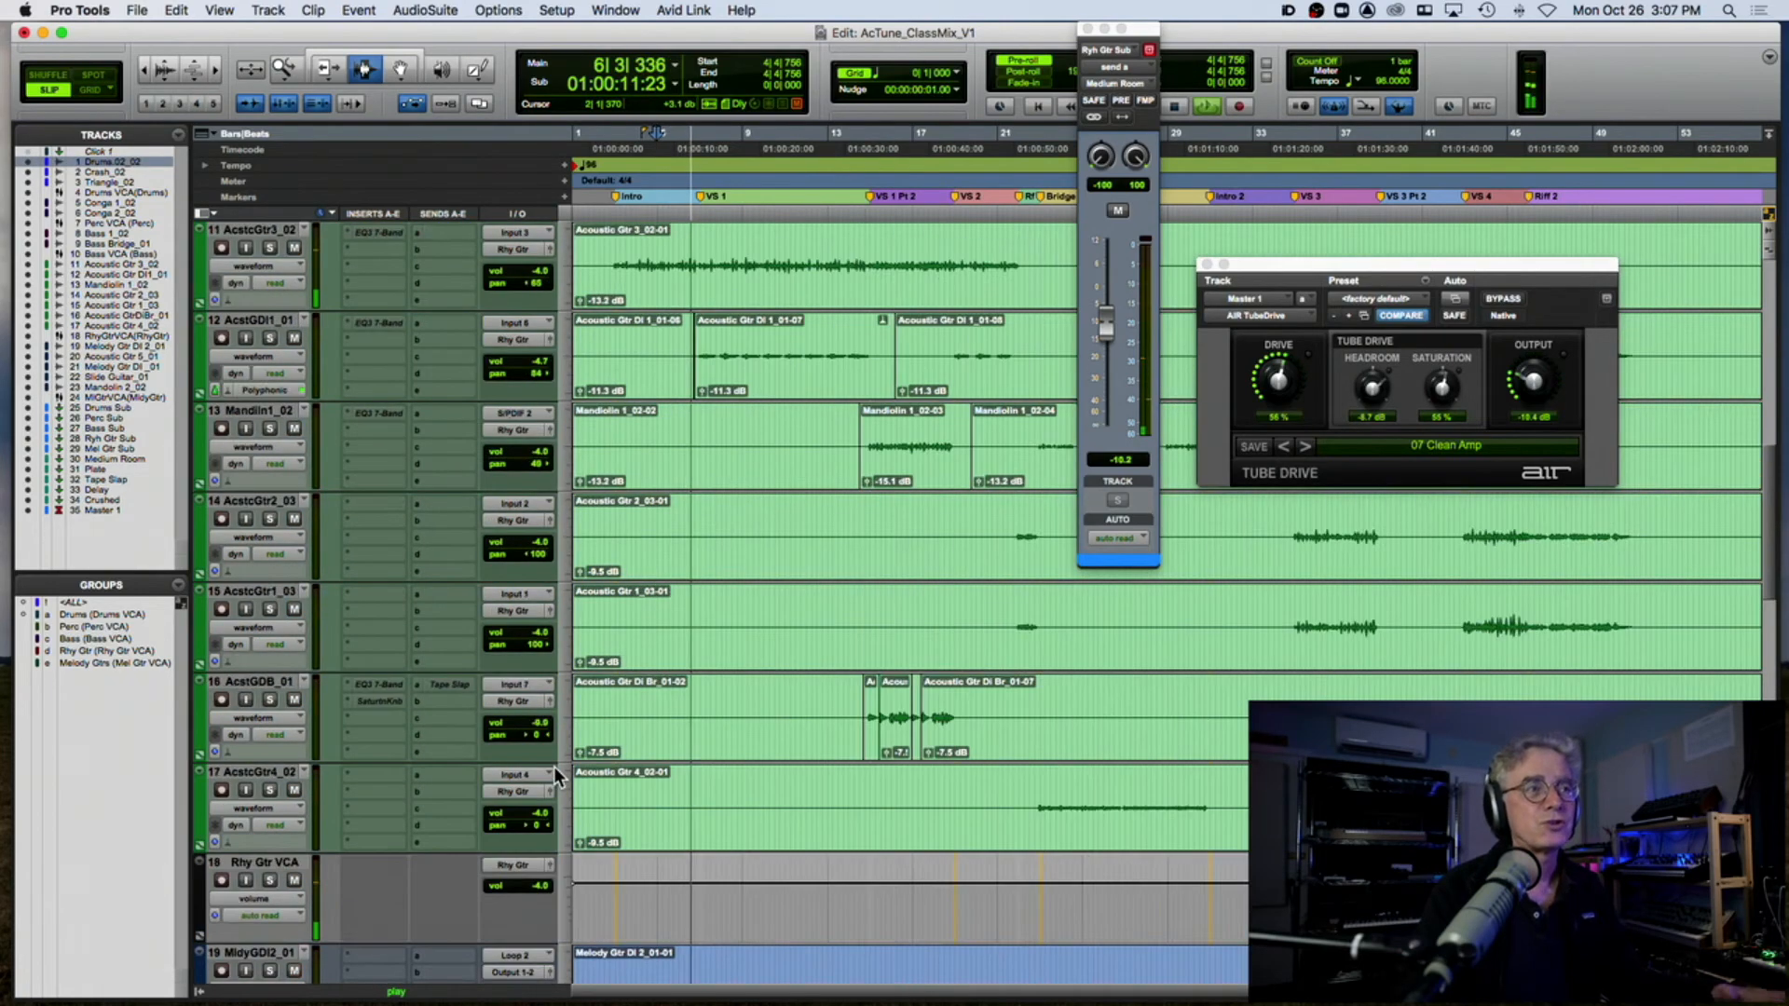
pyautogui.scroll(8, 553, 766)
pyautogui.press('space')
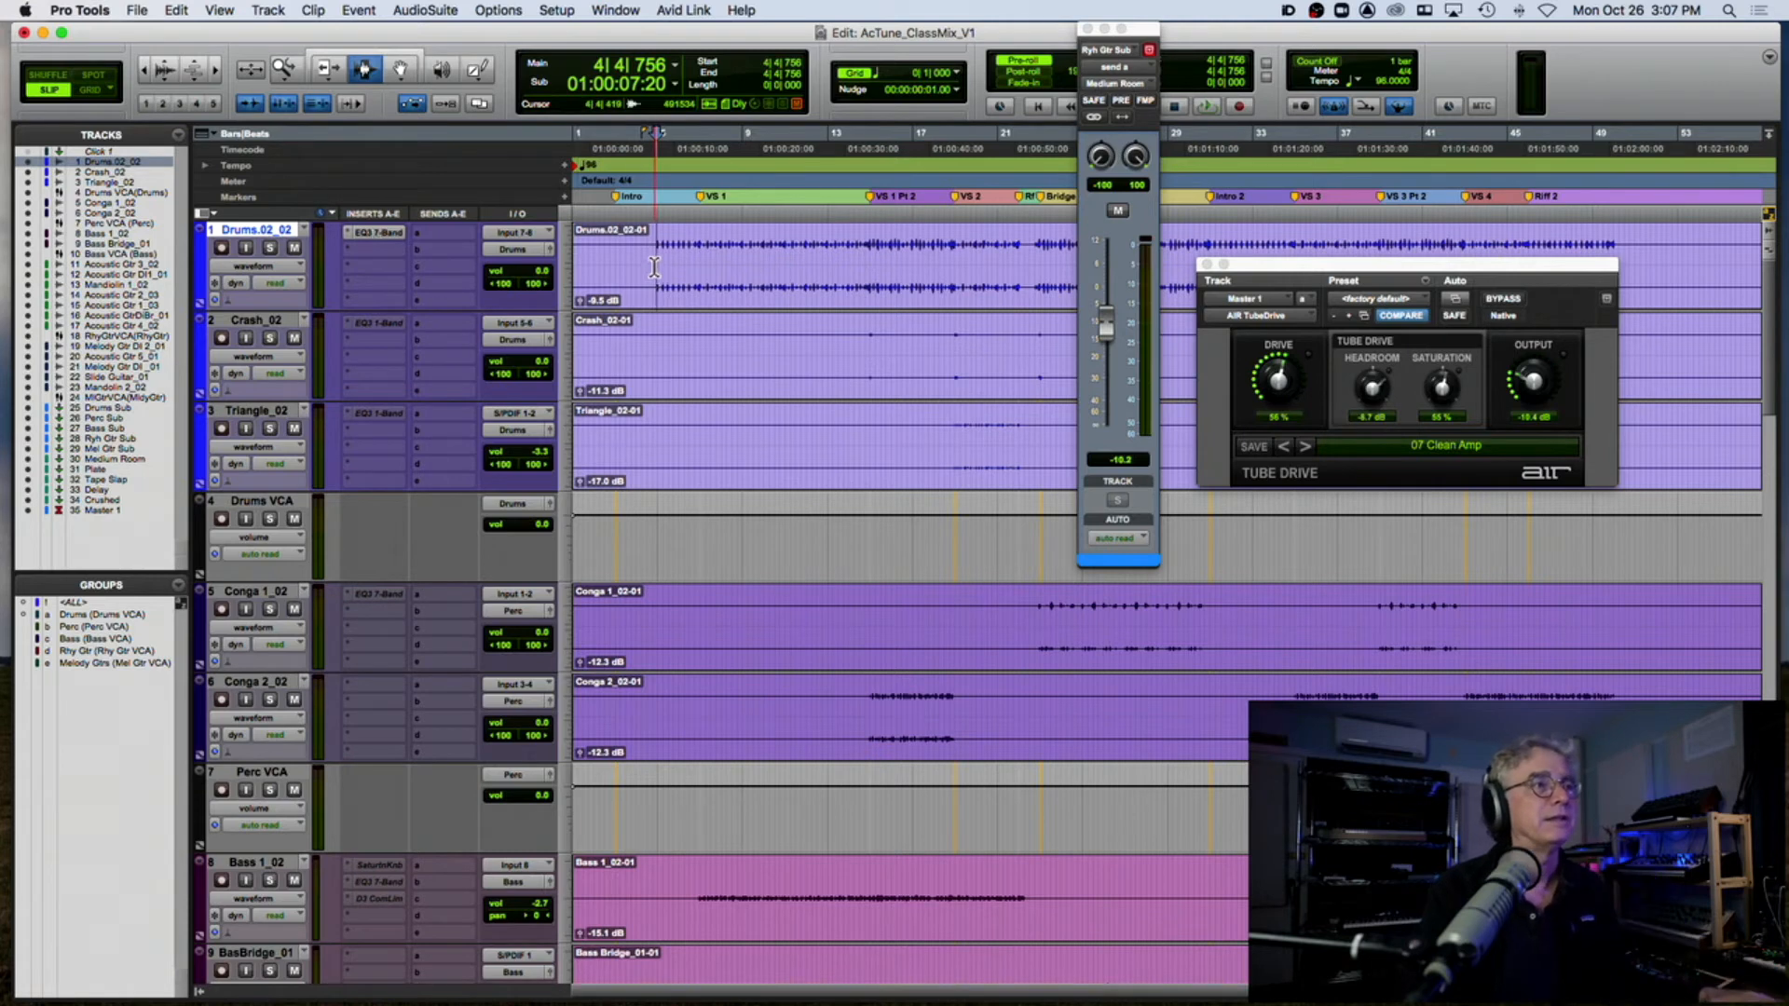
# Step: Play the mix from bar 14 while checking the bass, acoustic guitar and melody guitar tracks, and stop playback
pyautogui.press('space')
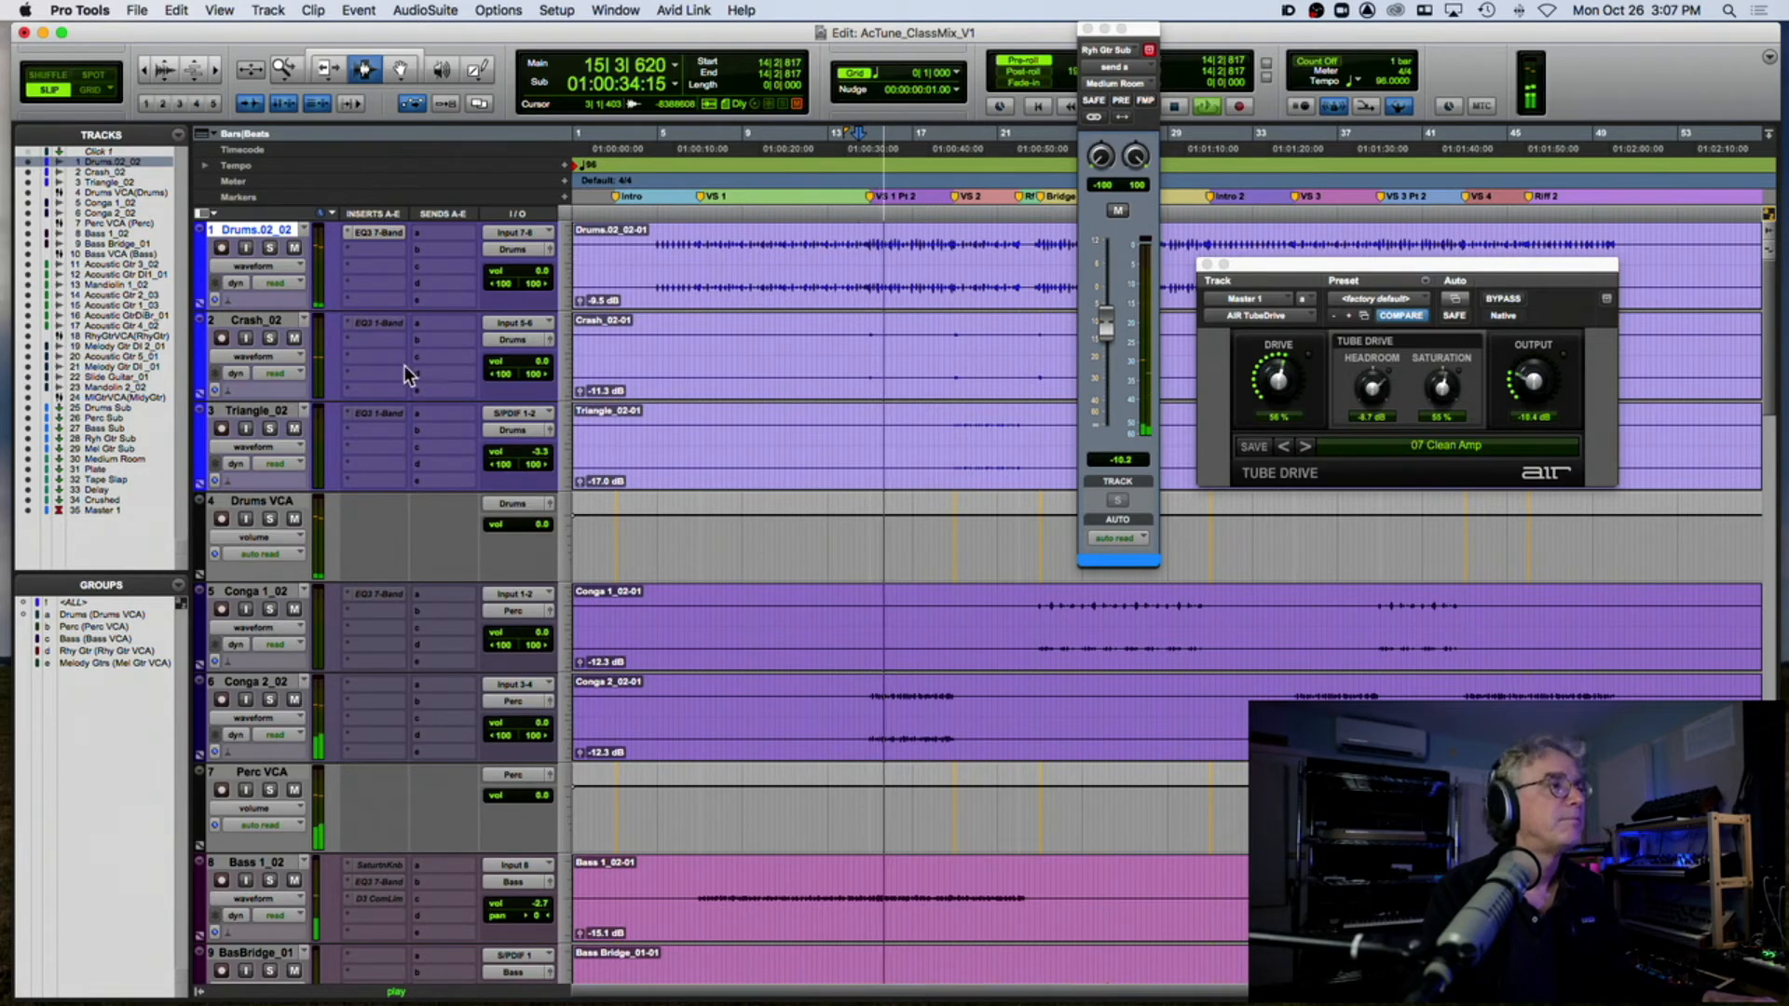
pyautogui.scroll(-6, 404, 535)
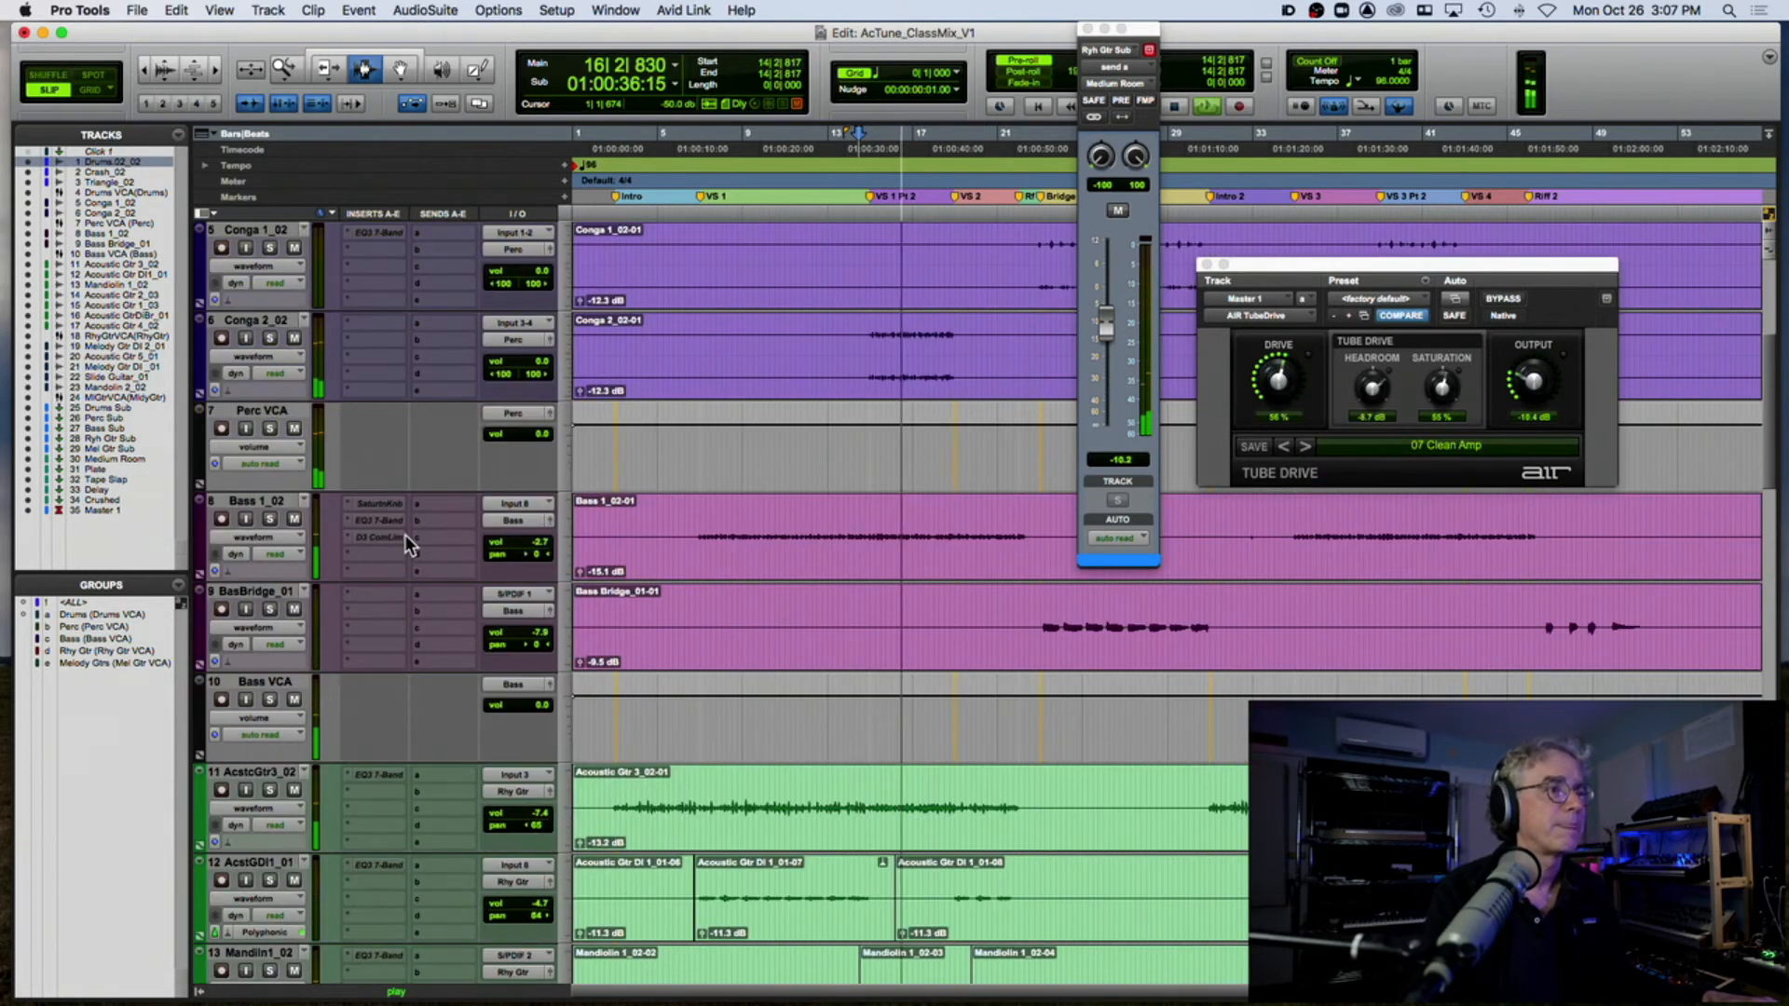
pyautogui.scroll(-6, 404, 534)
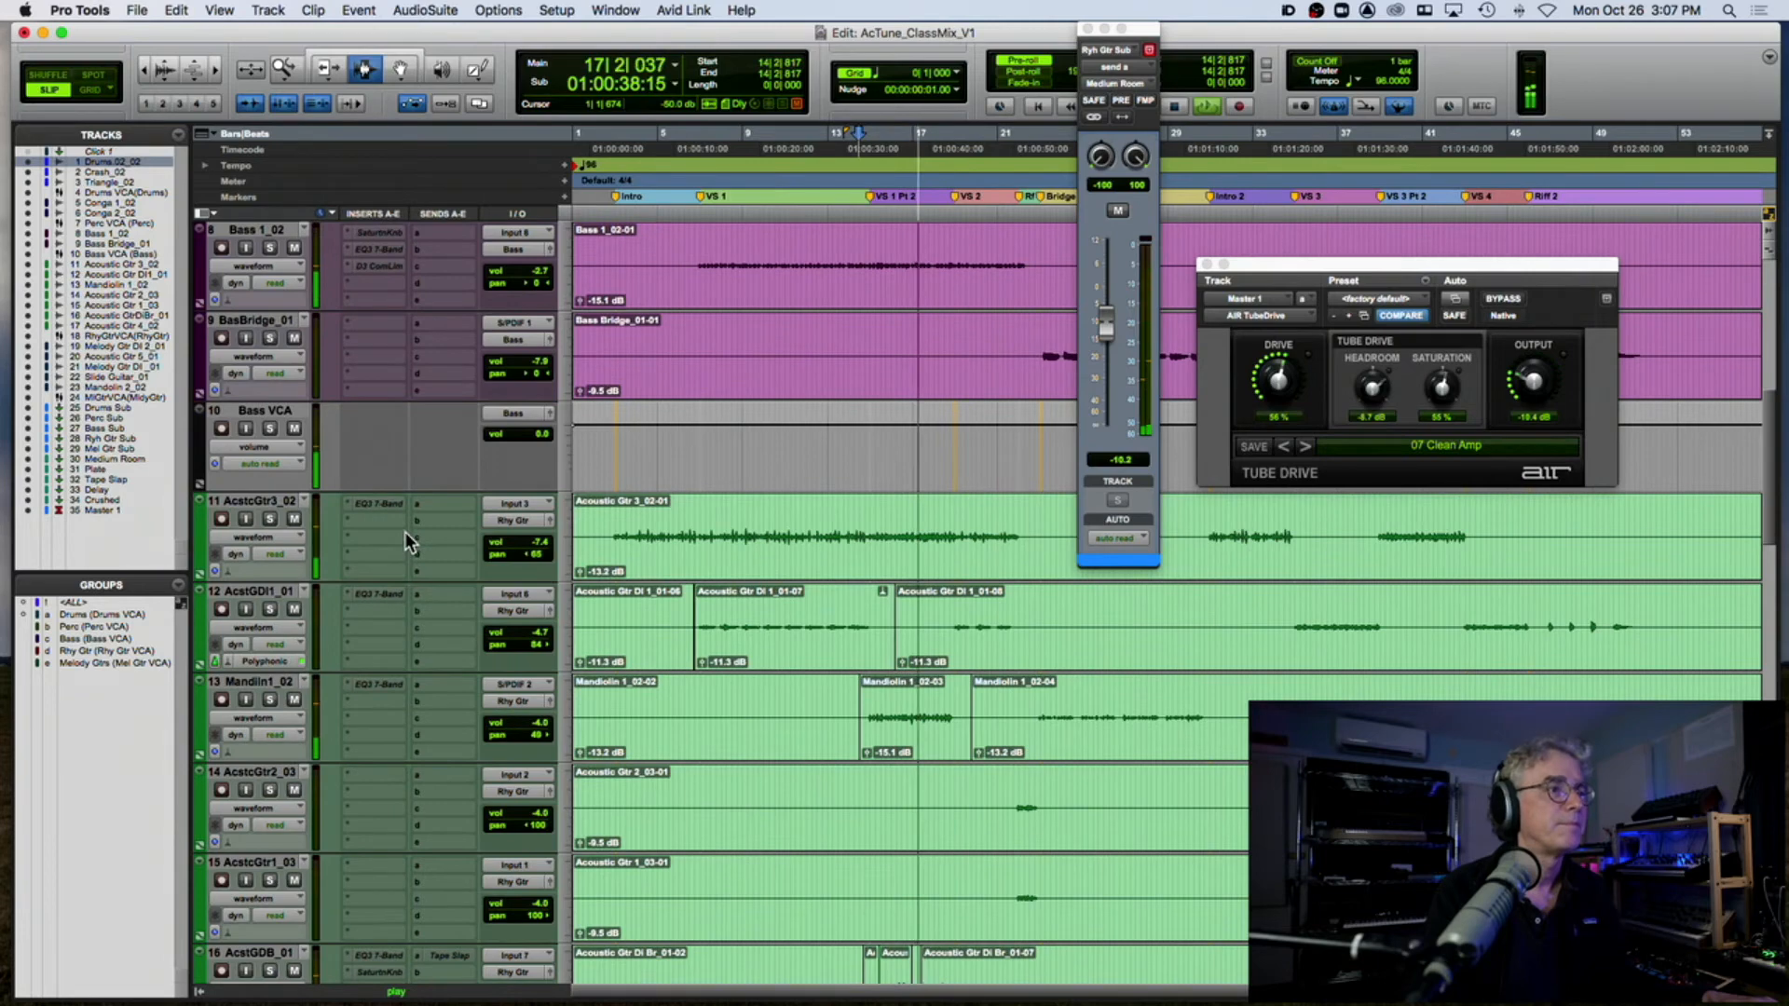
pyautogui.scroll(-5, 405, 531)
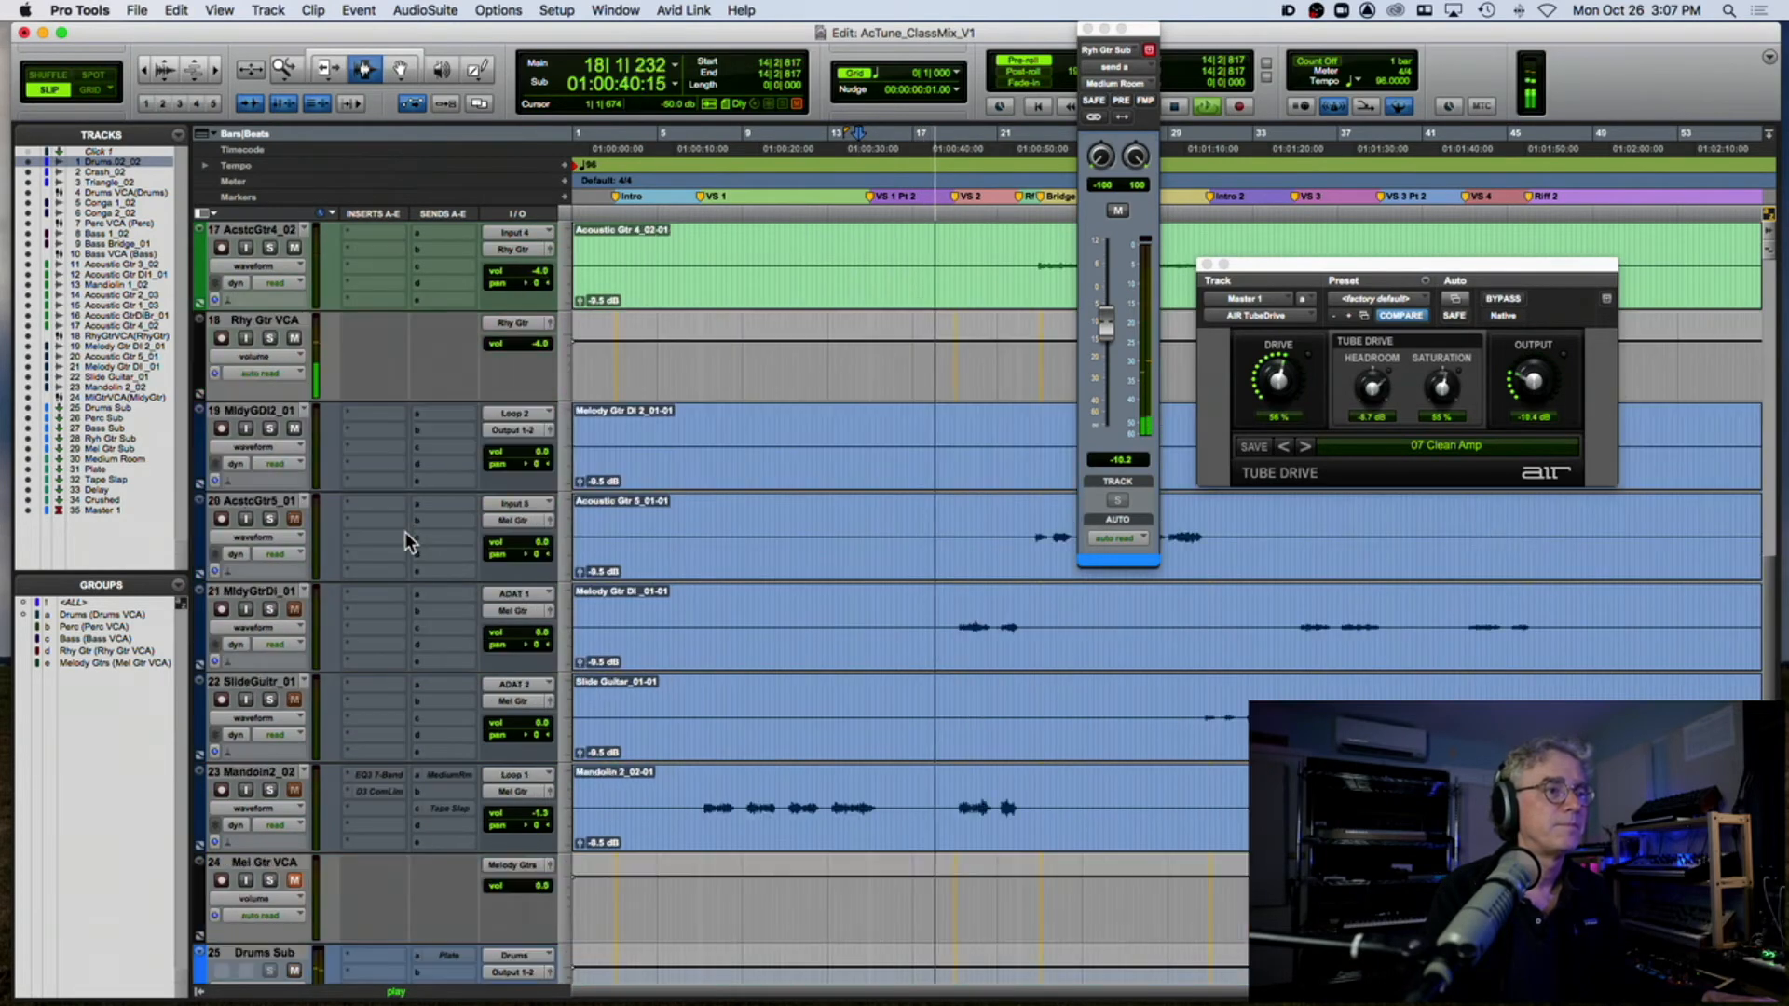
pyautogui.scroll(4, 404, 531)
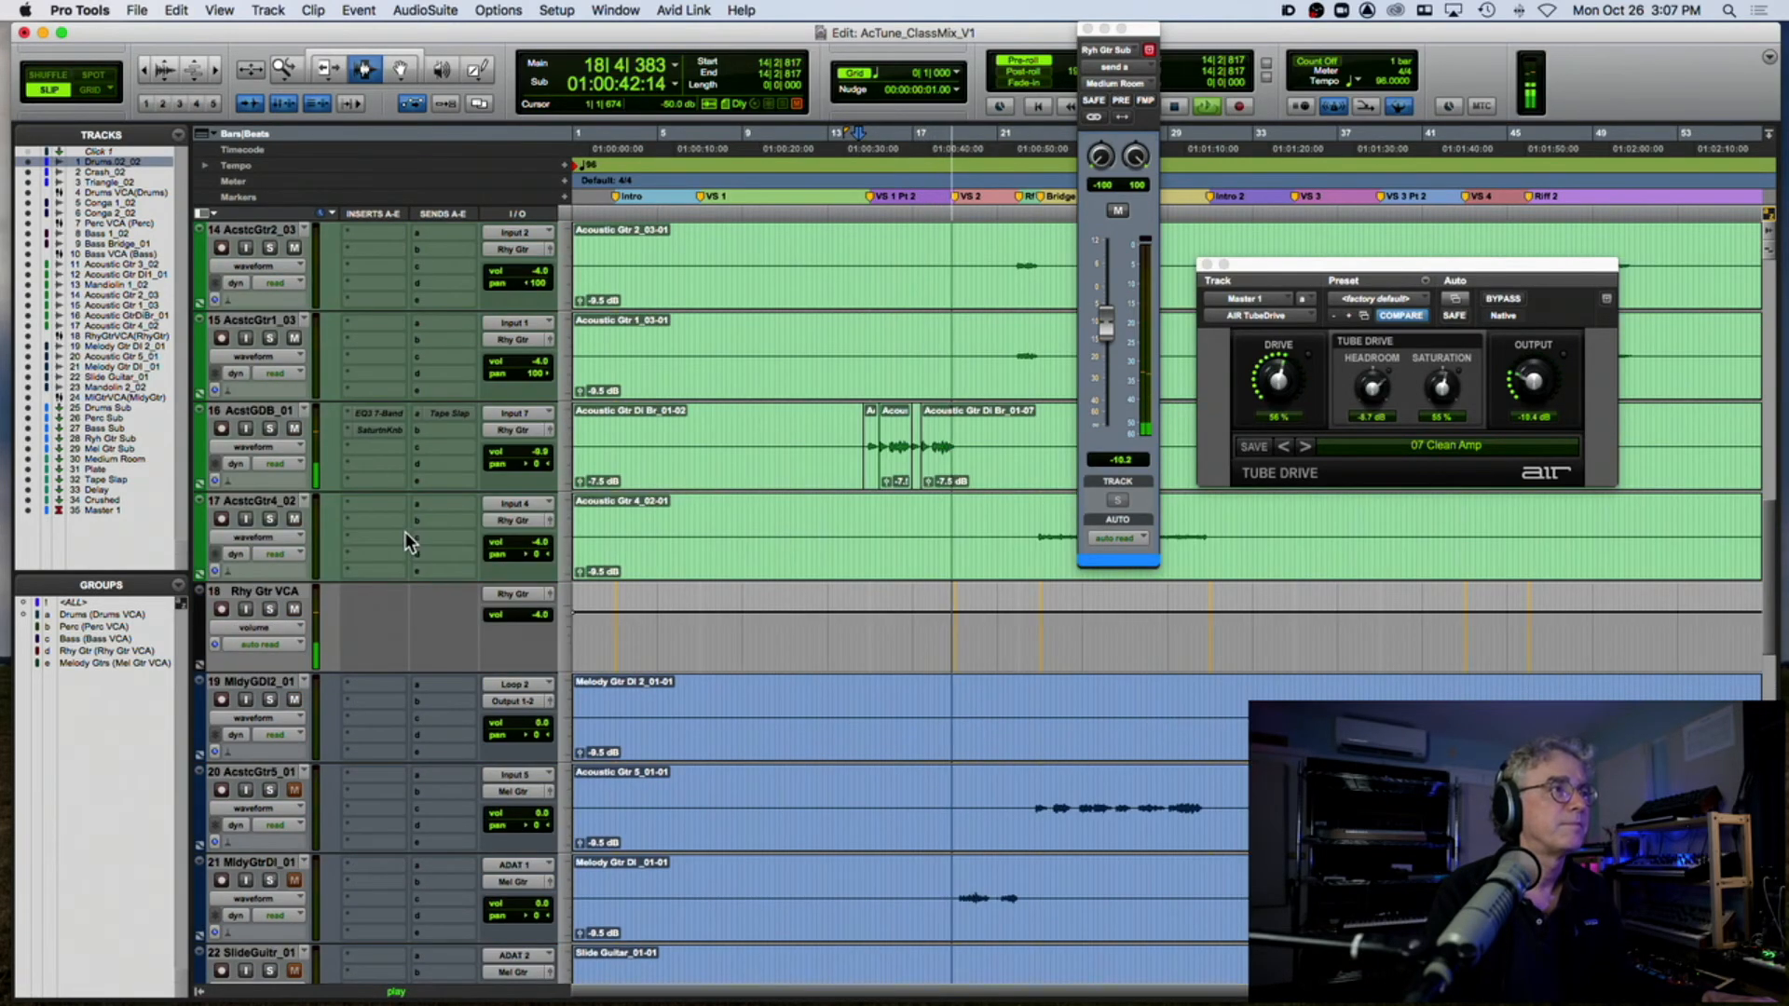
pyautogui.press('space')
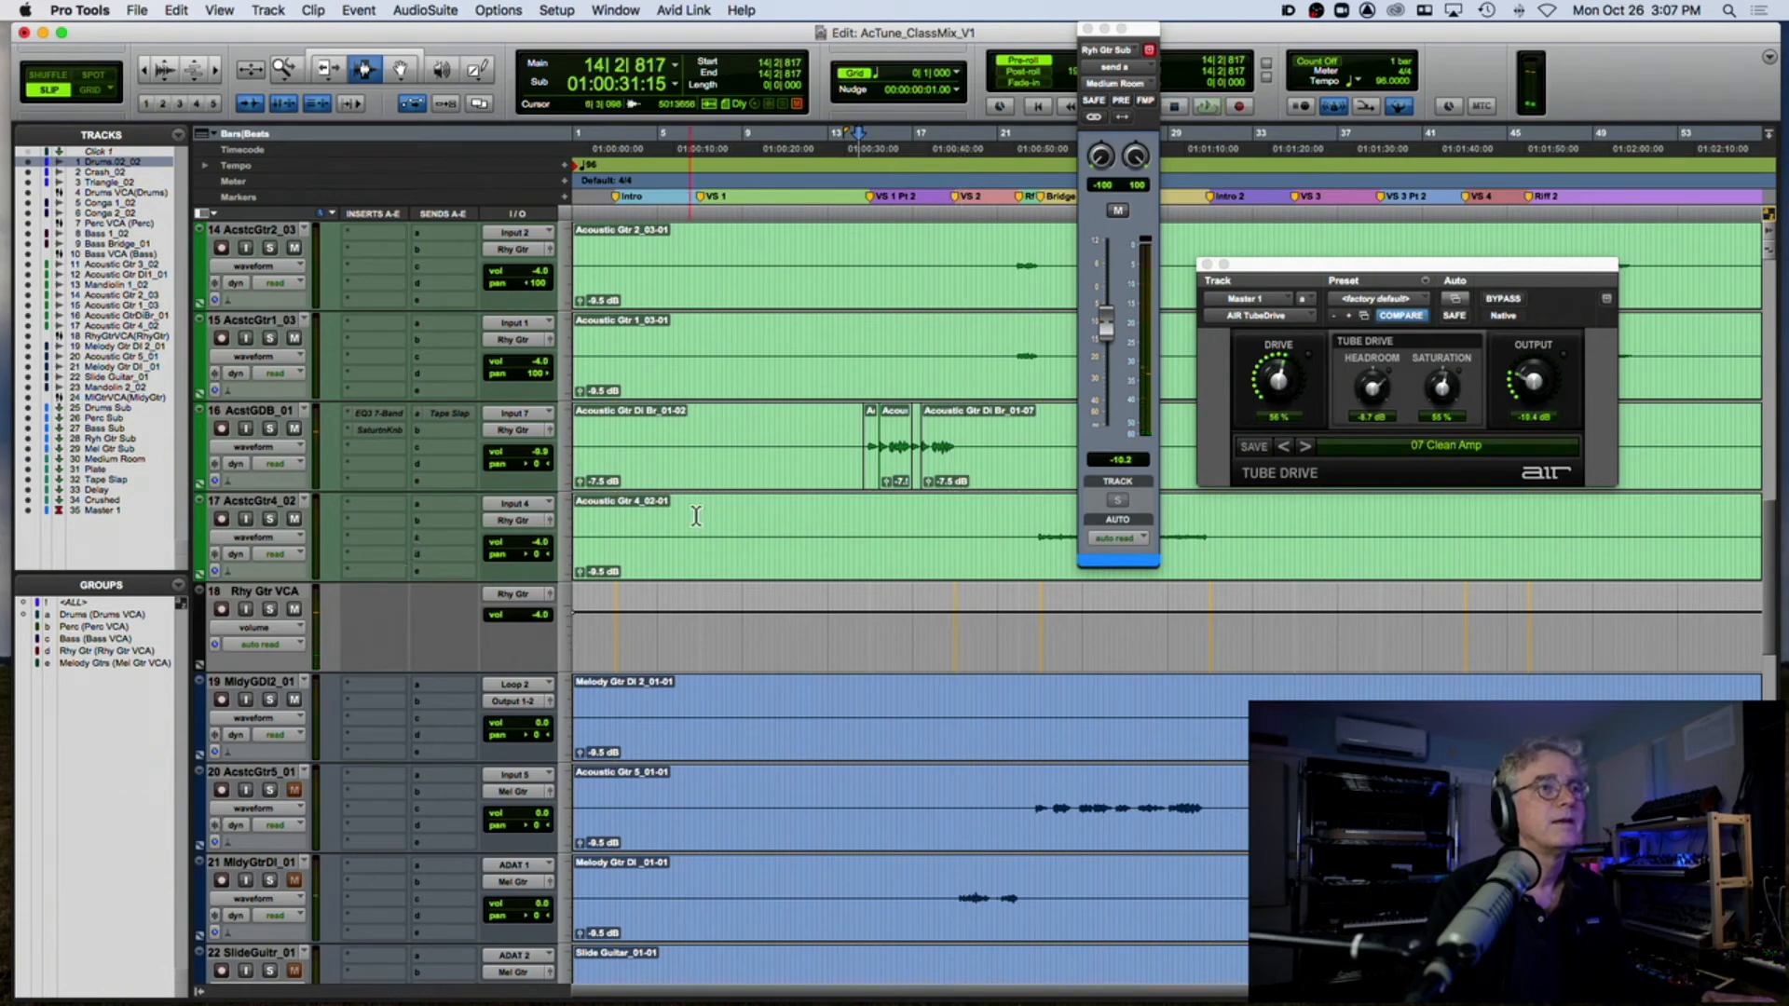
# Step: Play the mix from bar 13 and from bar 18 while checking the crash against the other tracks
pyautogui.scroll(4, 701, 515)
pyautogui.scroll(3, 701, 515)
pyautogui.scroll(9, 698, 512)
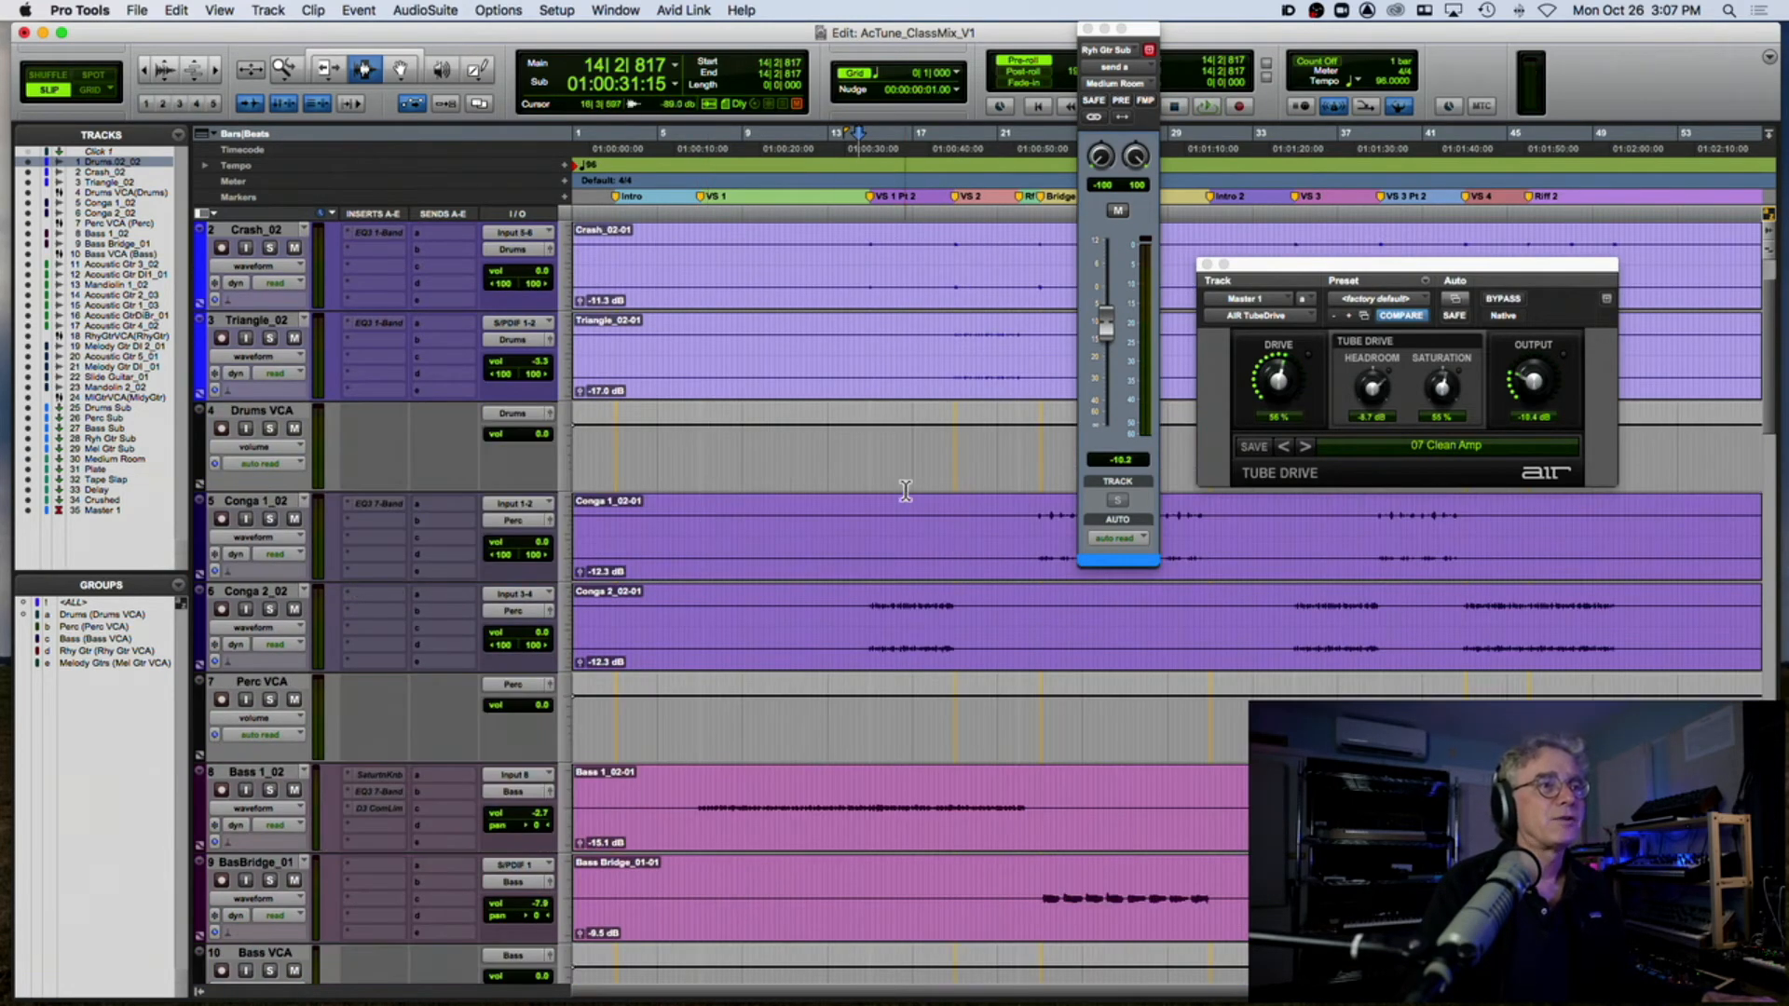
pyautogui.click(848, 275)
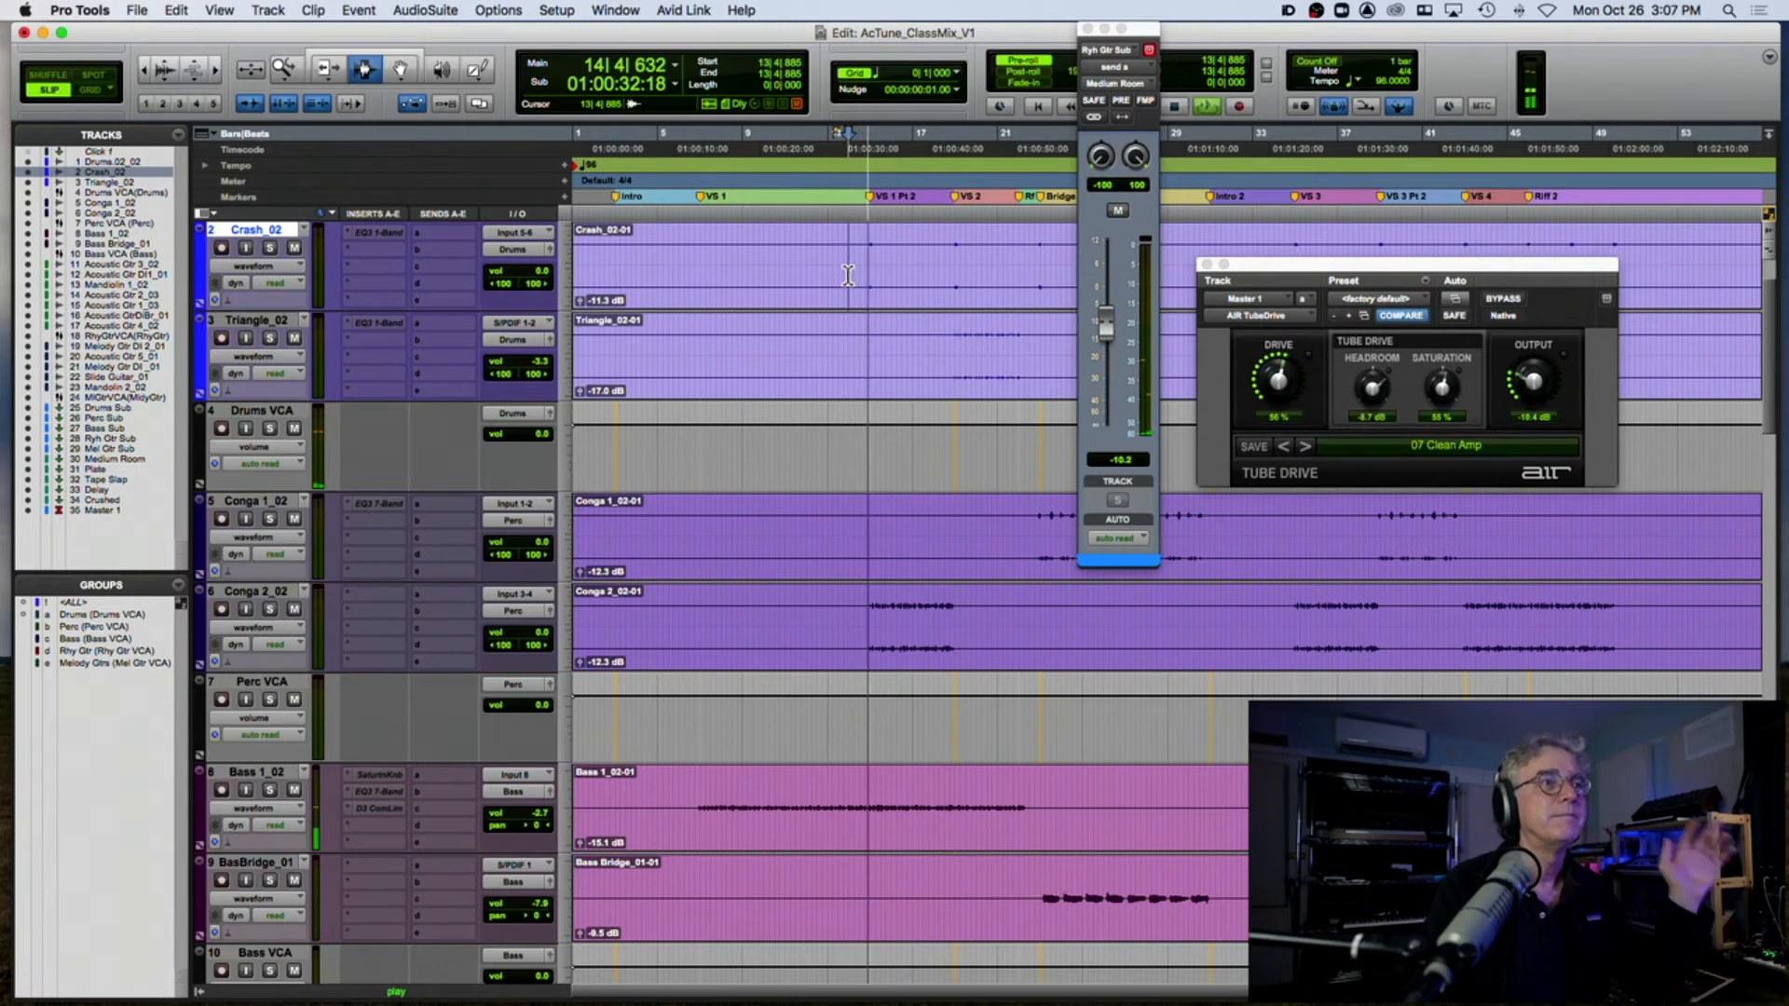
pyautogui.click(947, 253)
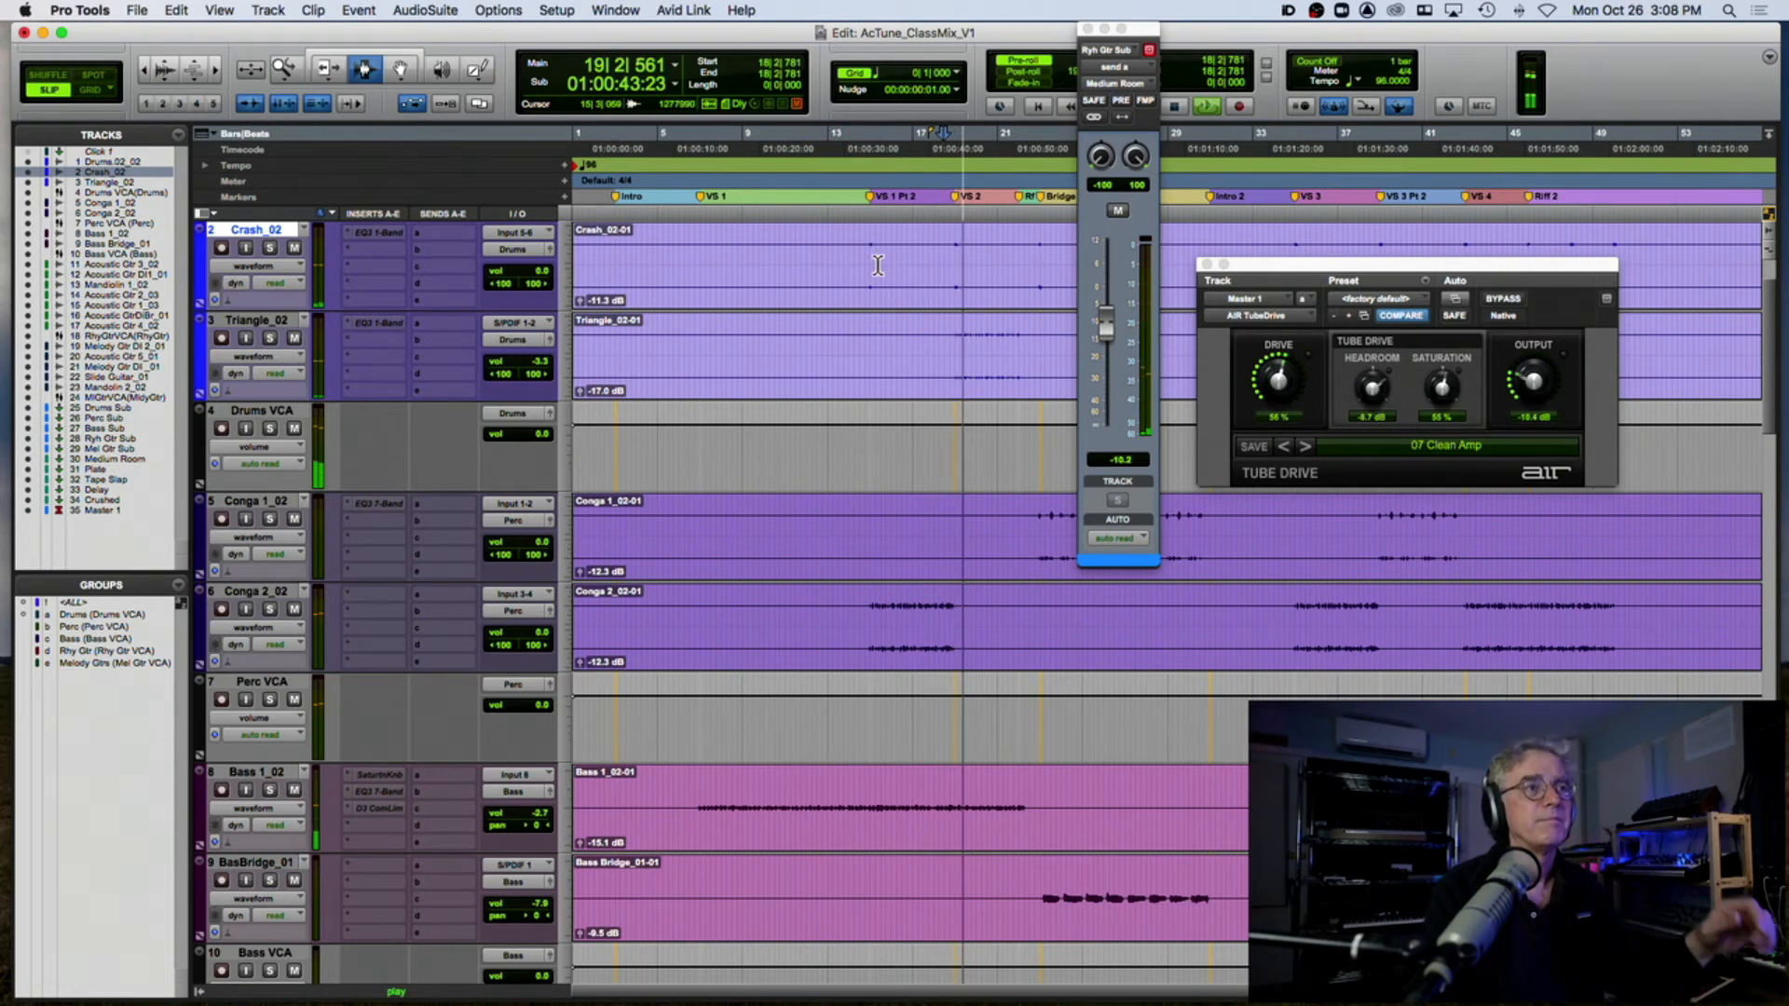
pyautogui.press('space')
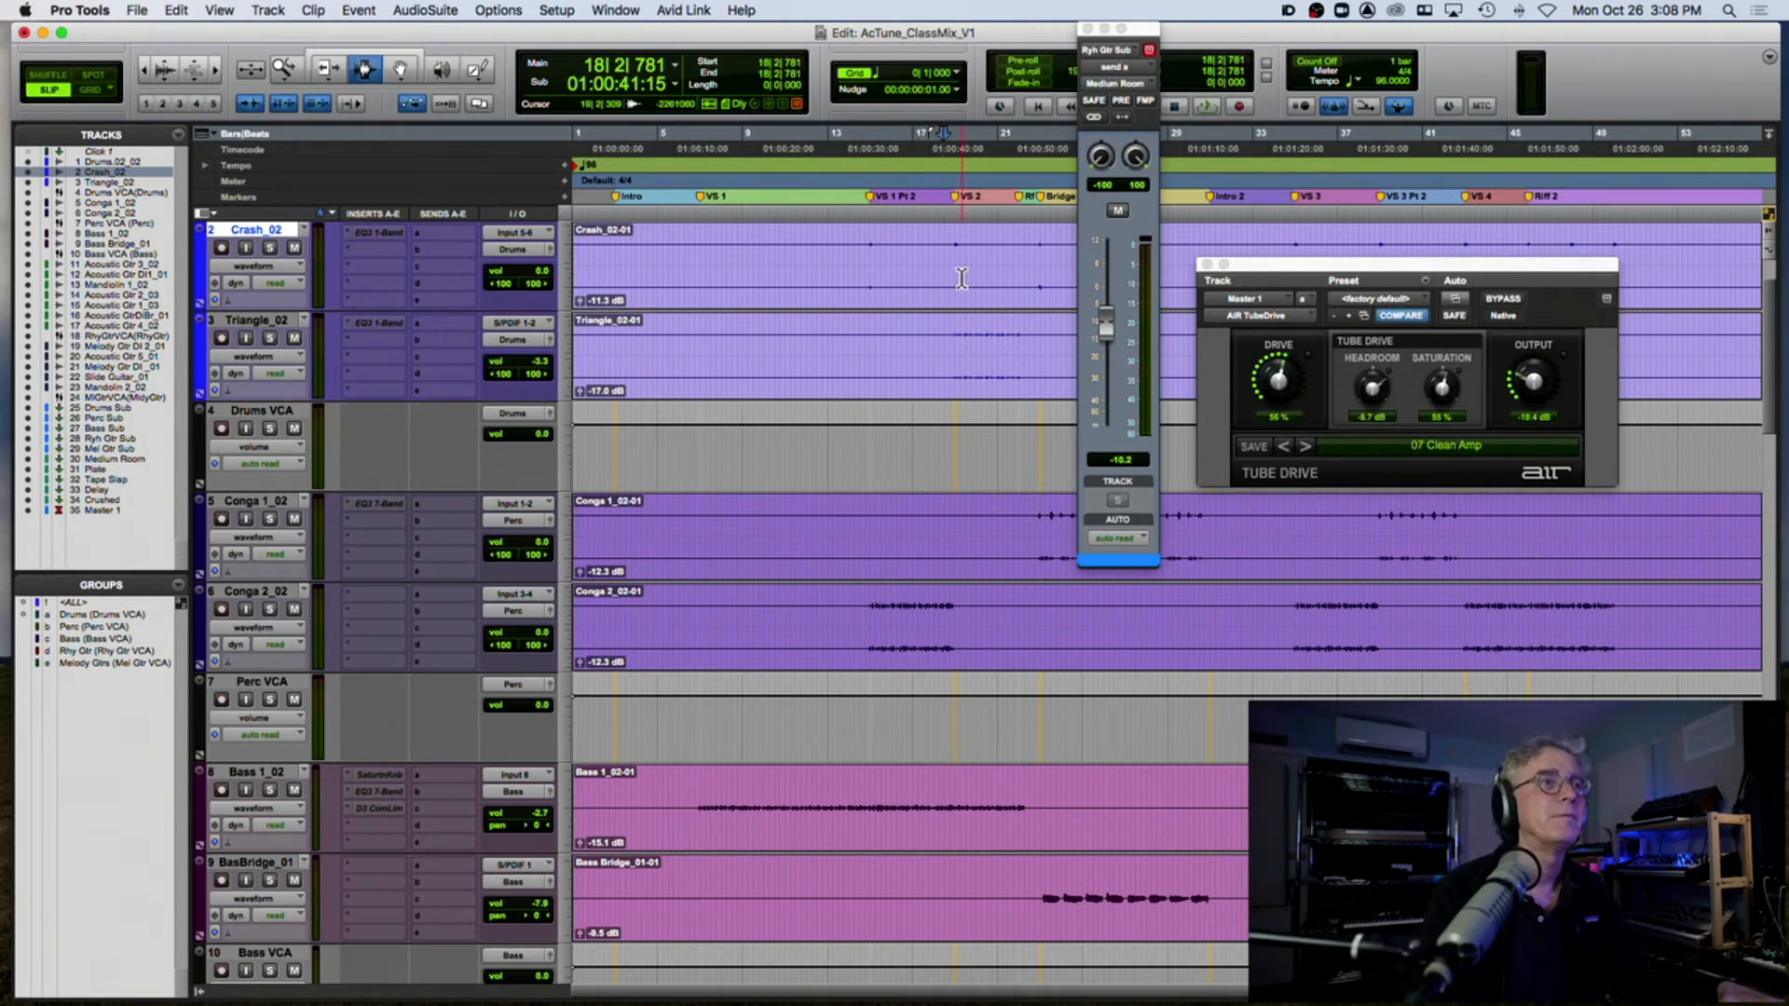
pyautogui.press('space')
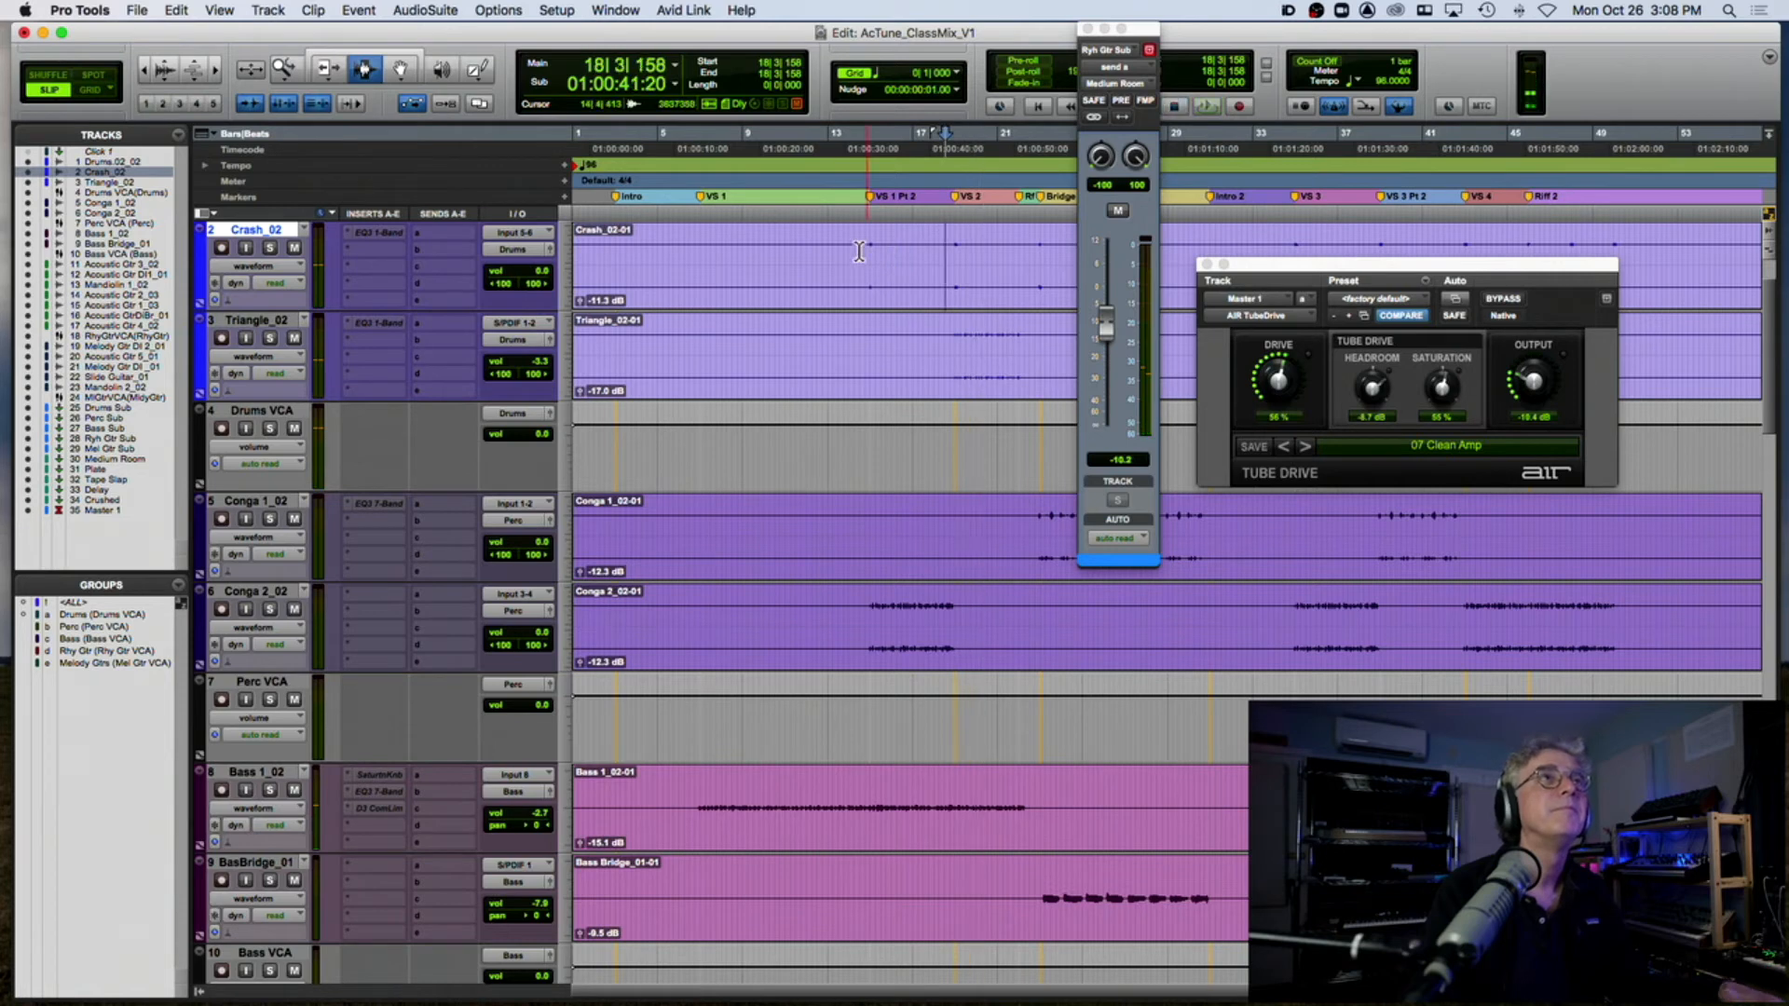
# Step: Lower the Crash_02 clip gain to -17.0 dB, audition the mix from bar 18, and stop playback
pyautogui.click(579, 299)
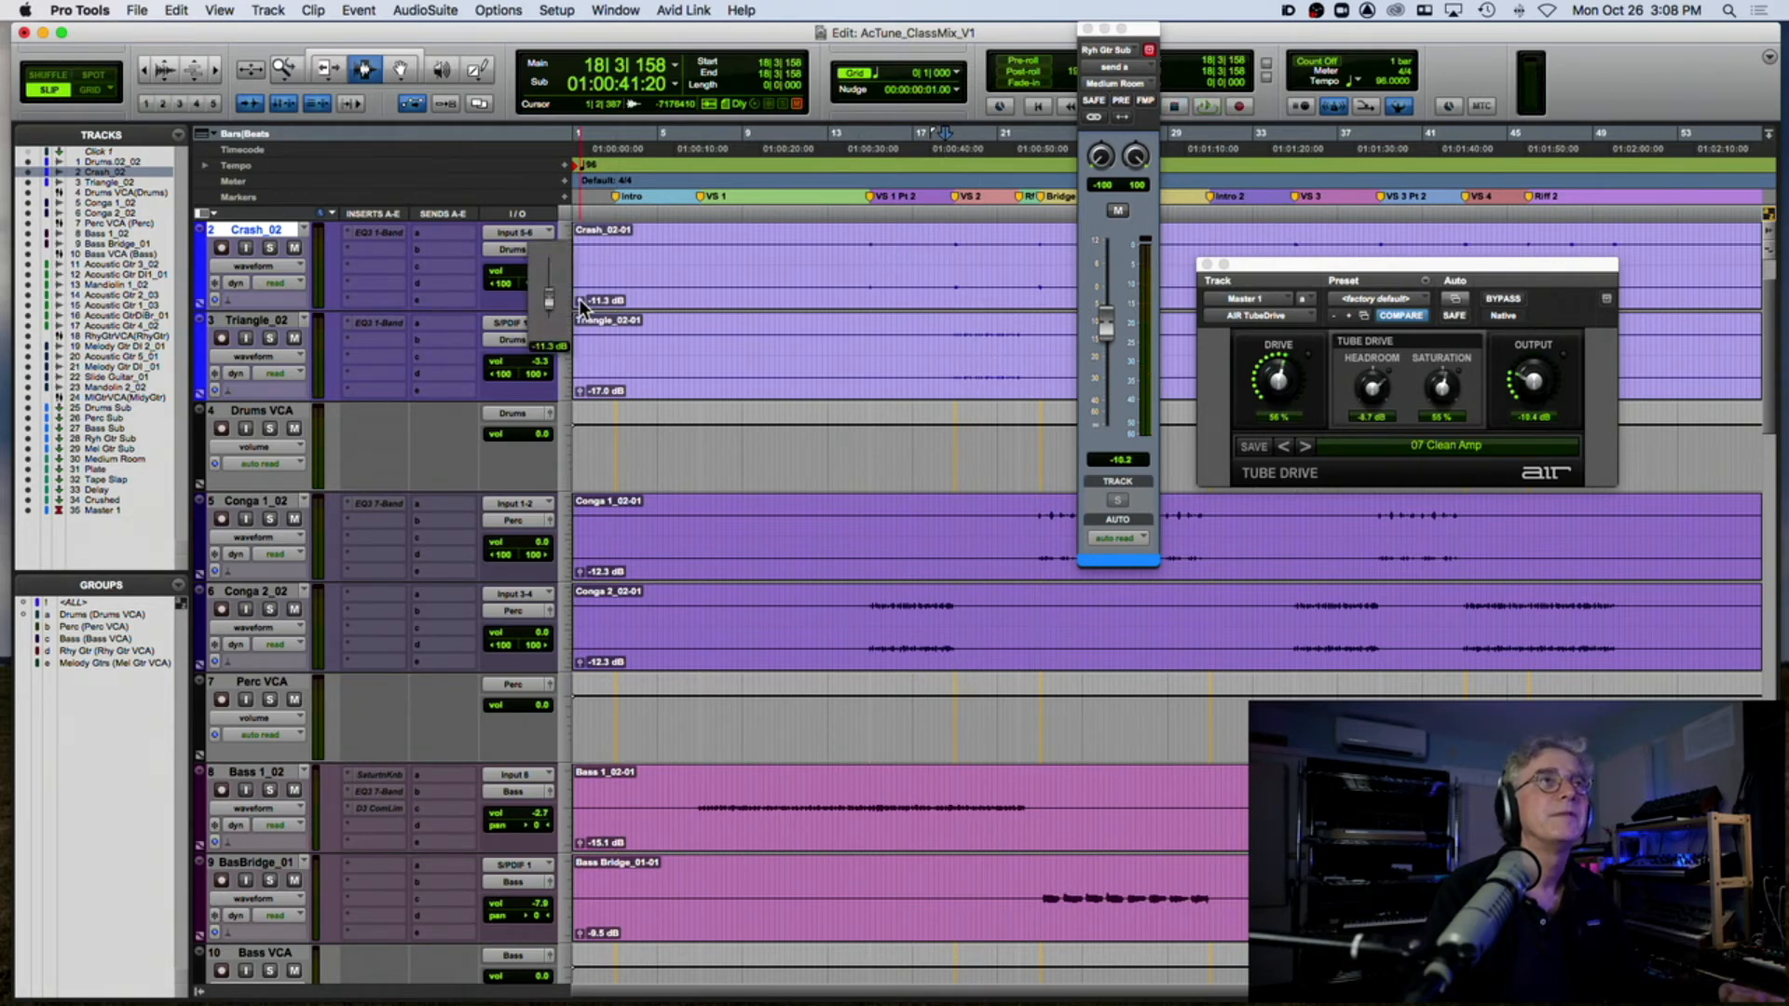
pyautogui.moveTo(578, 302); pyautogui.dragTo(578, 300)
pyautogui.press('space')
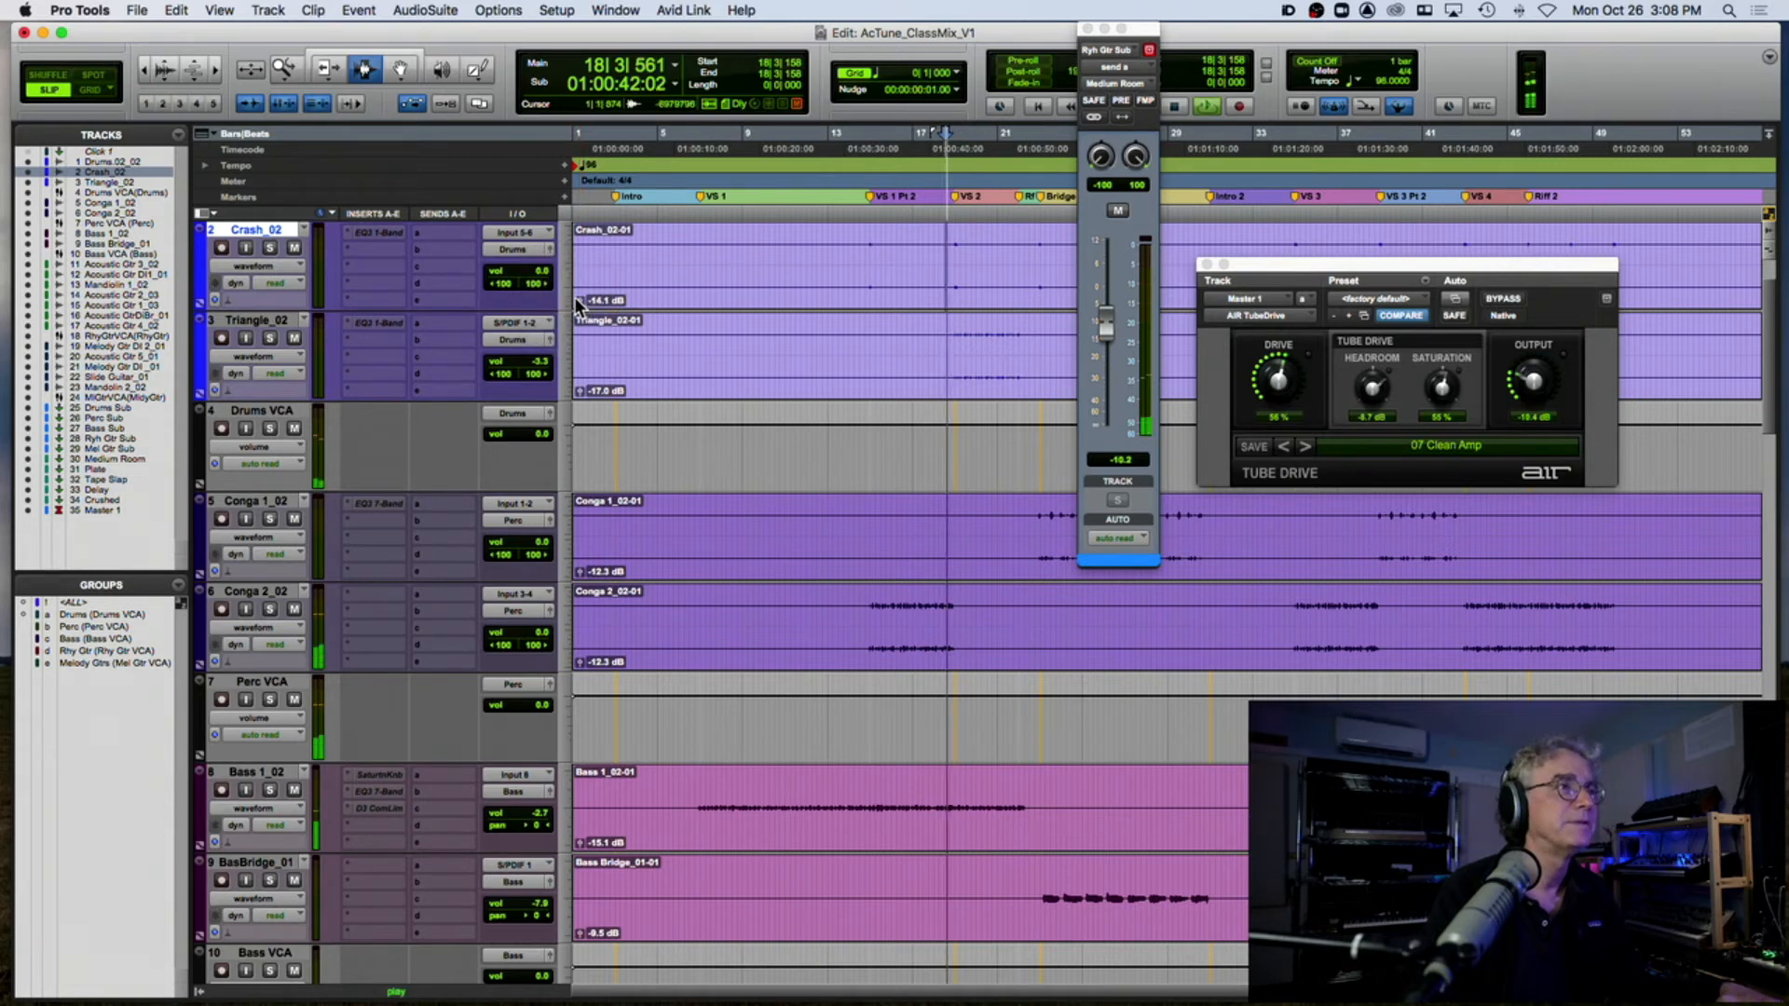
pyautogui.moveTo(577, 299); pyautogui.dragTo(576, 299)
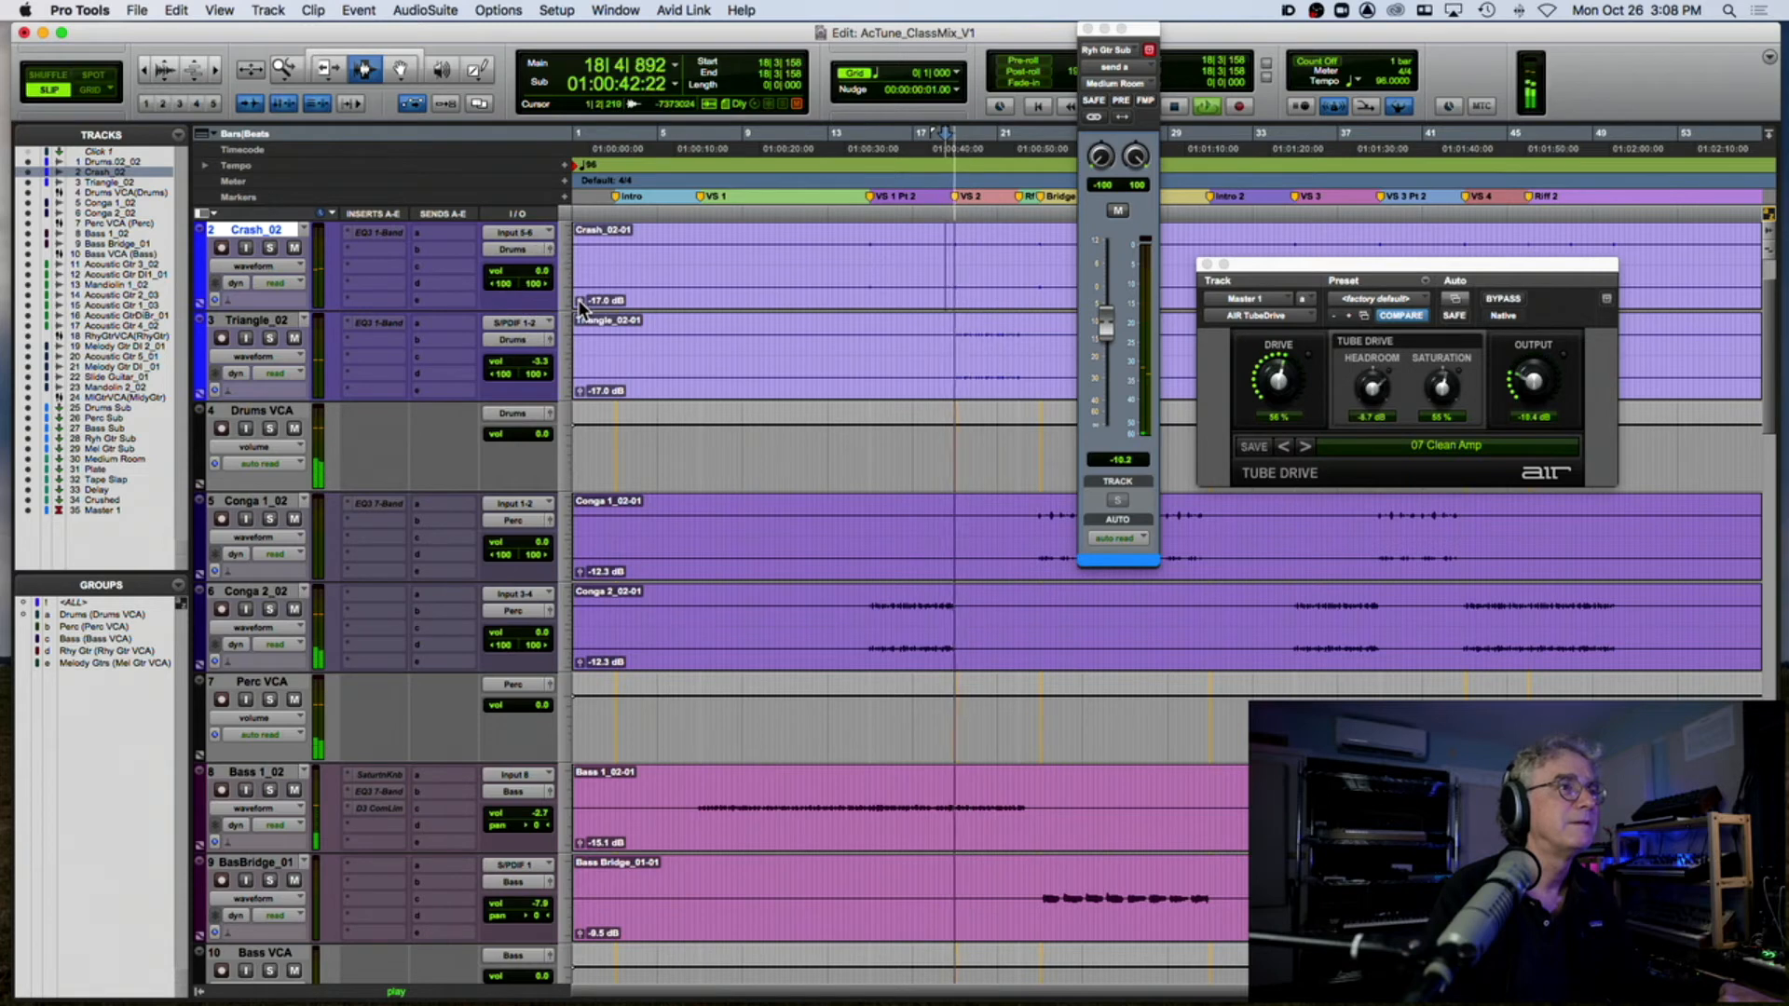
pyautogui.press('space')
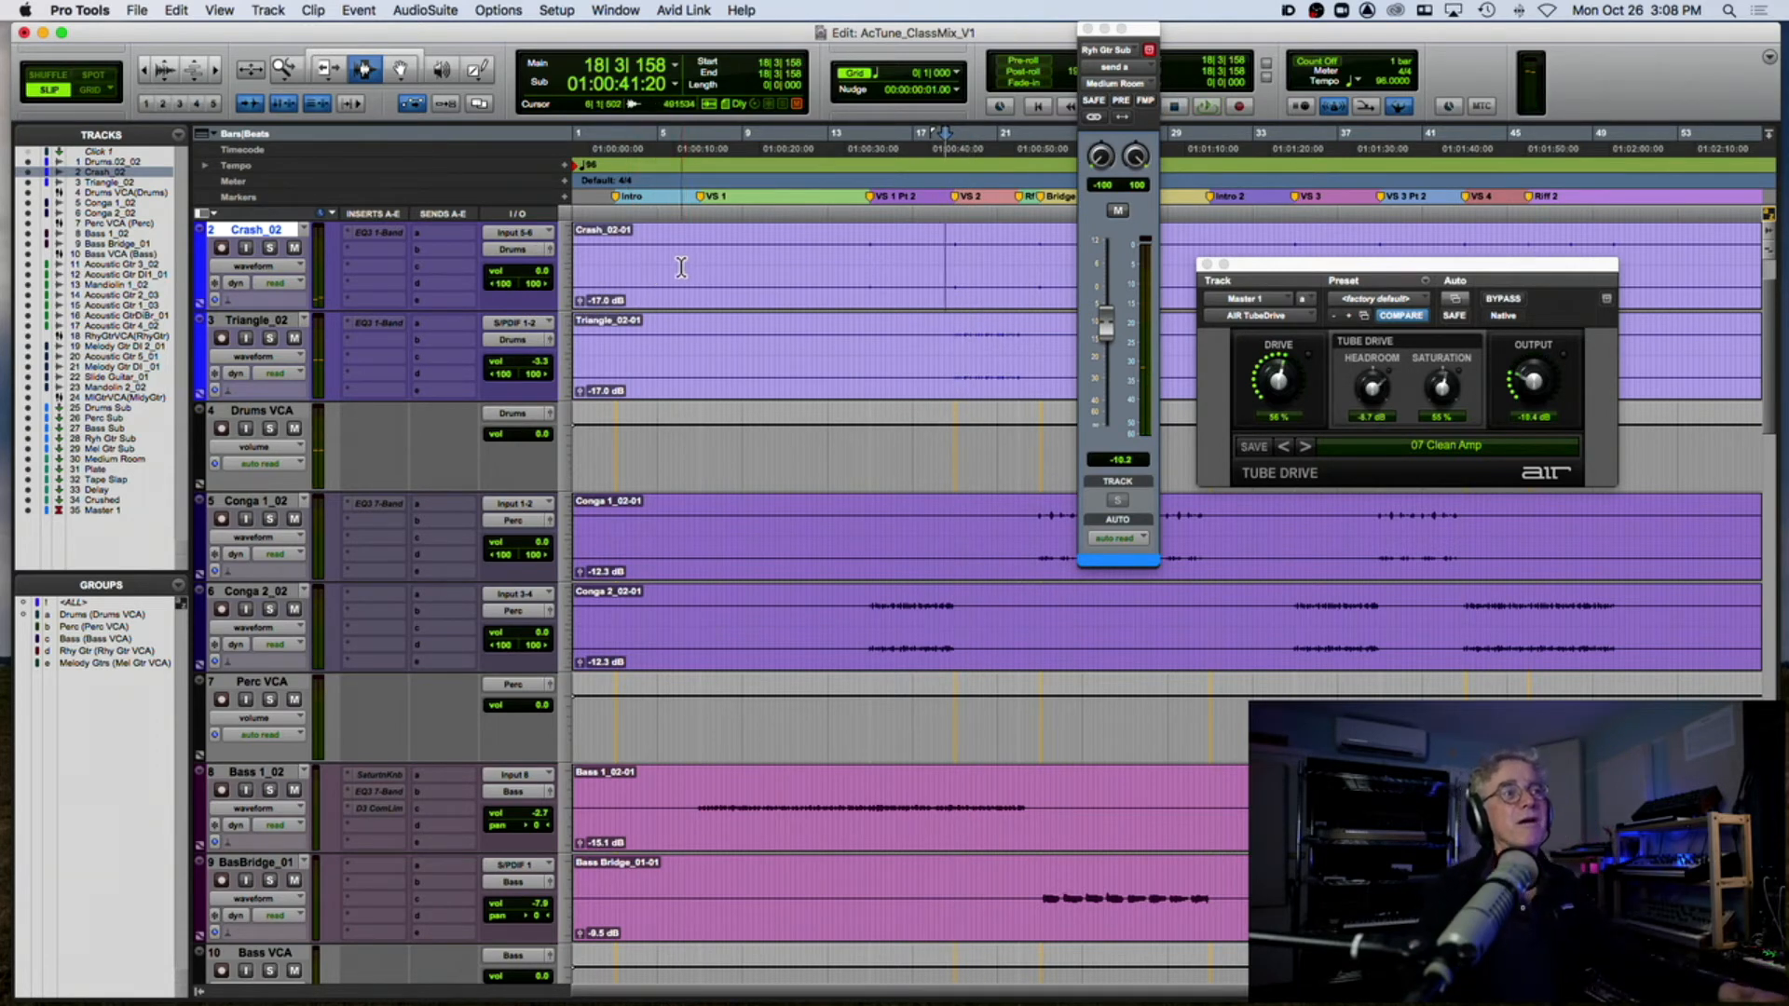
pyautogui.press('space')
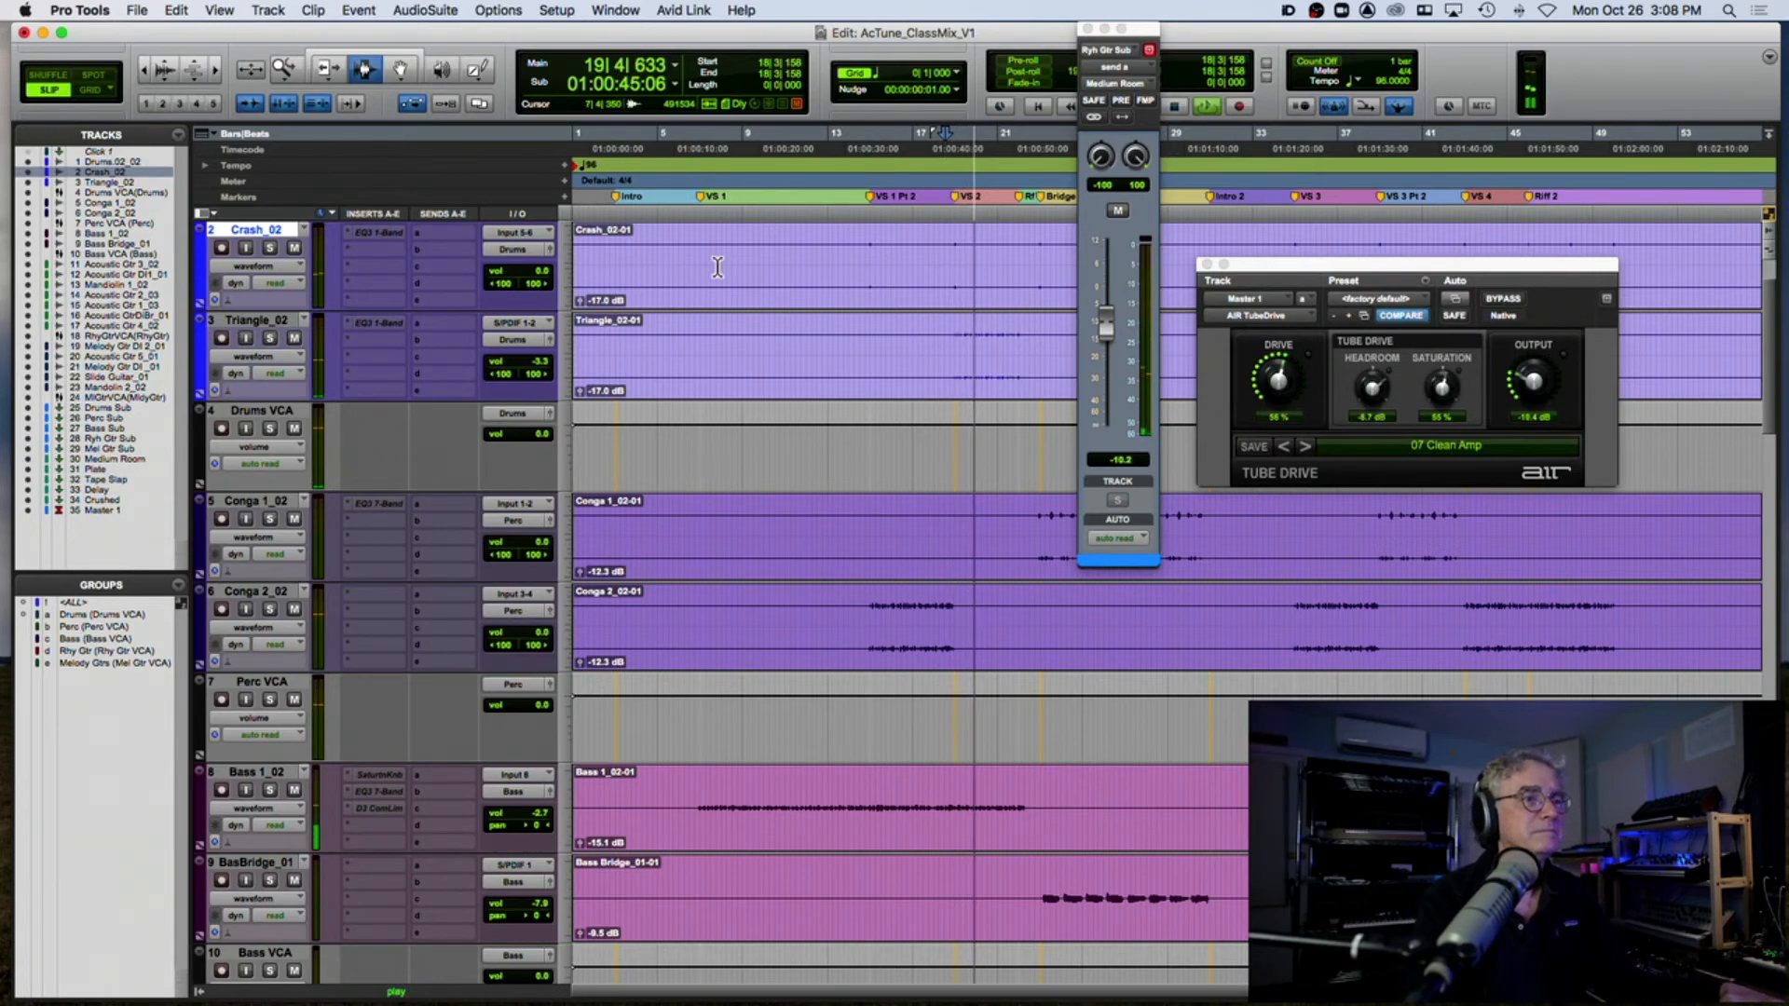
pyautogui.scroll(-10, 717, 267)
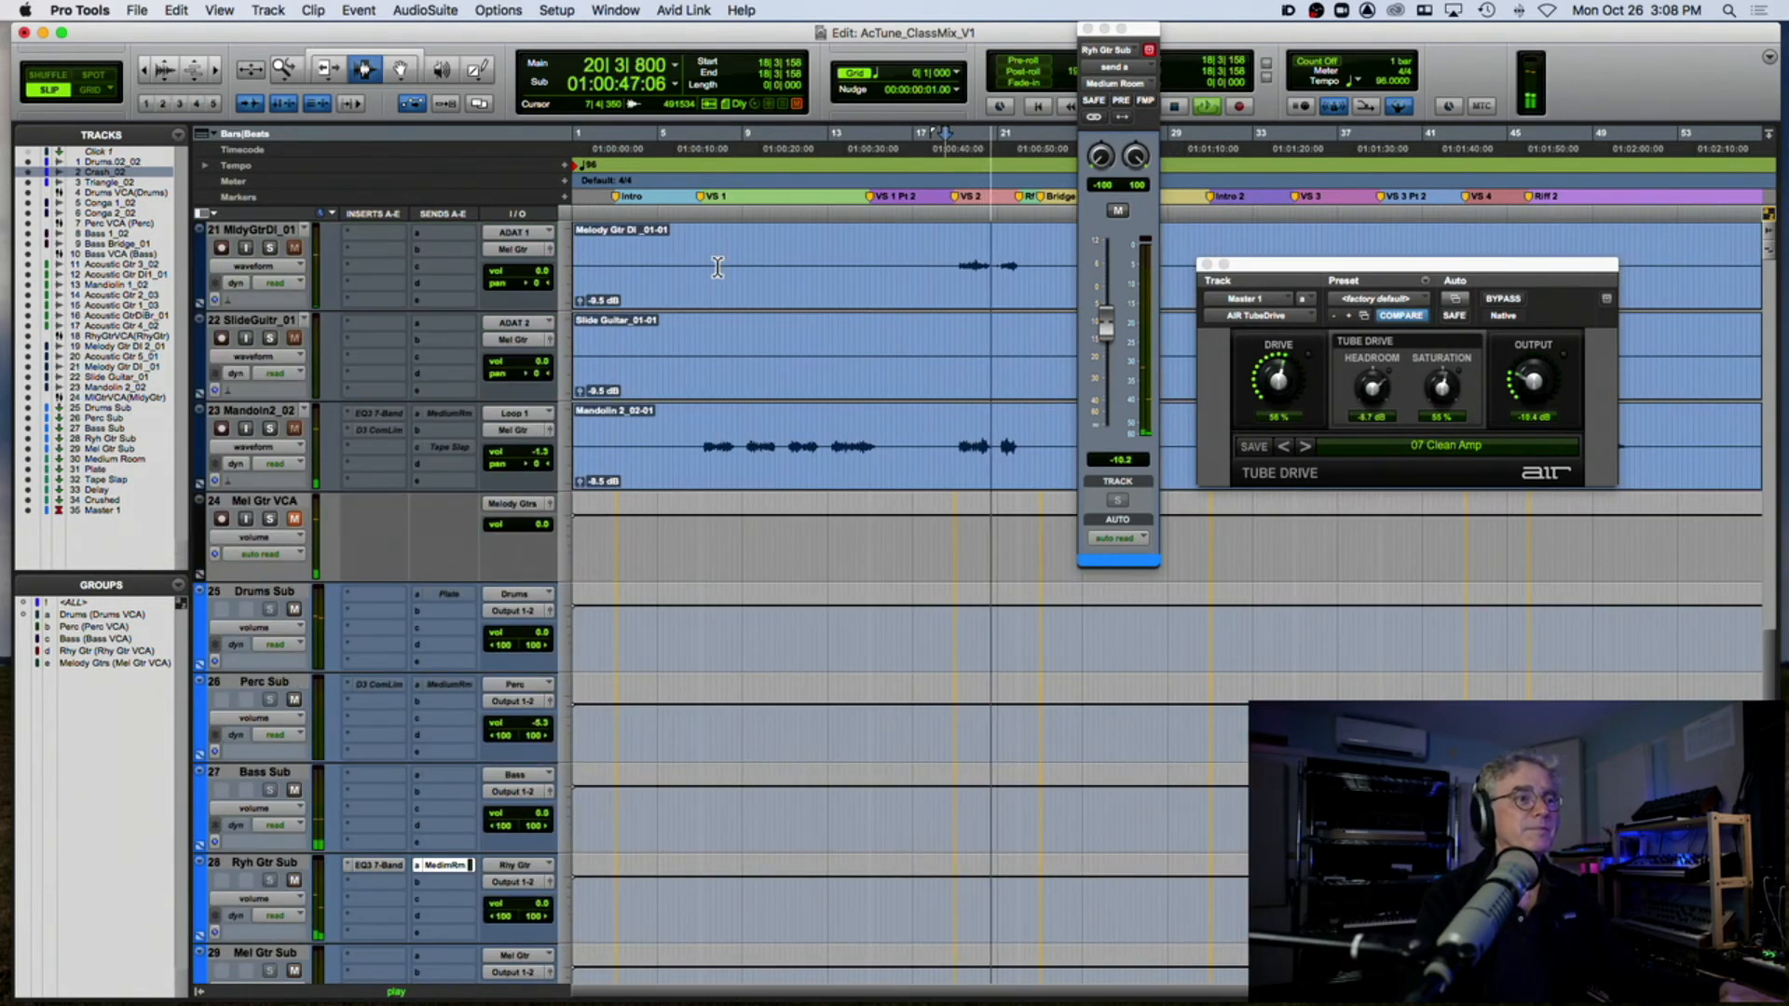
pyautogui.press('space')
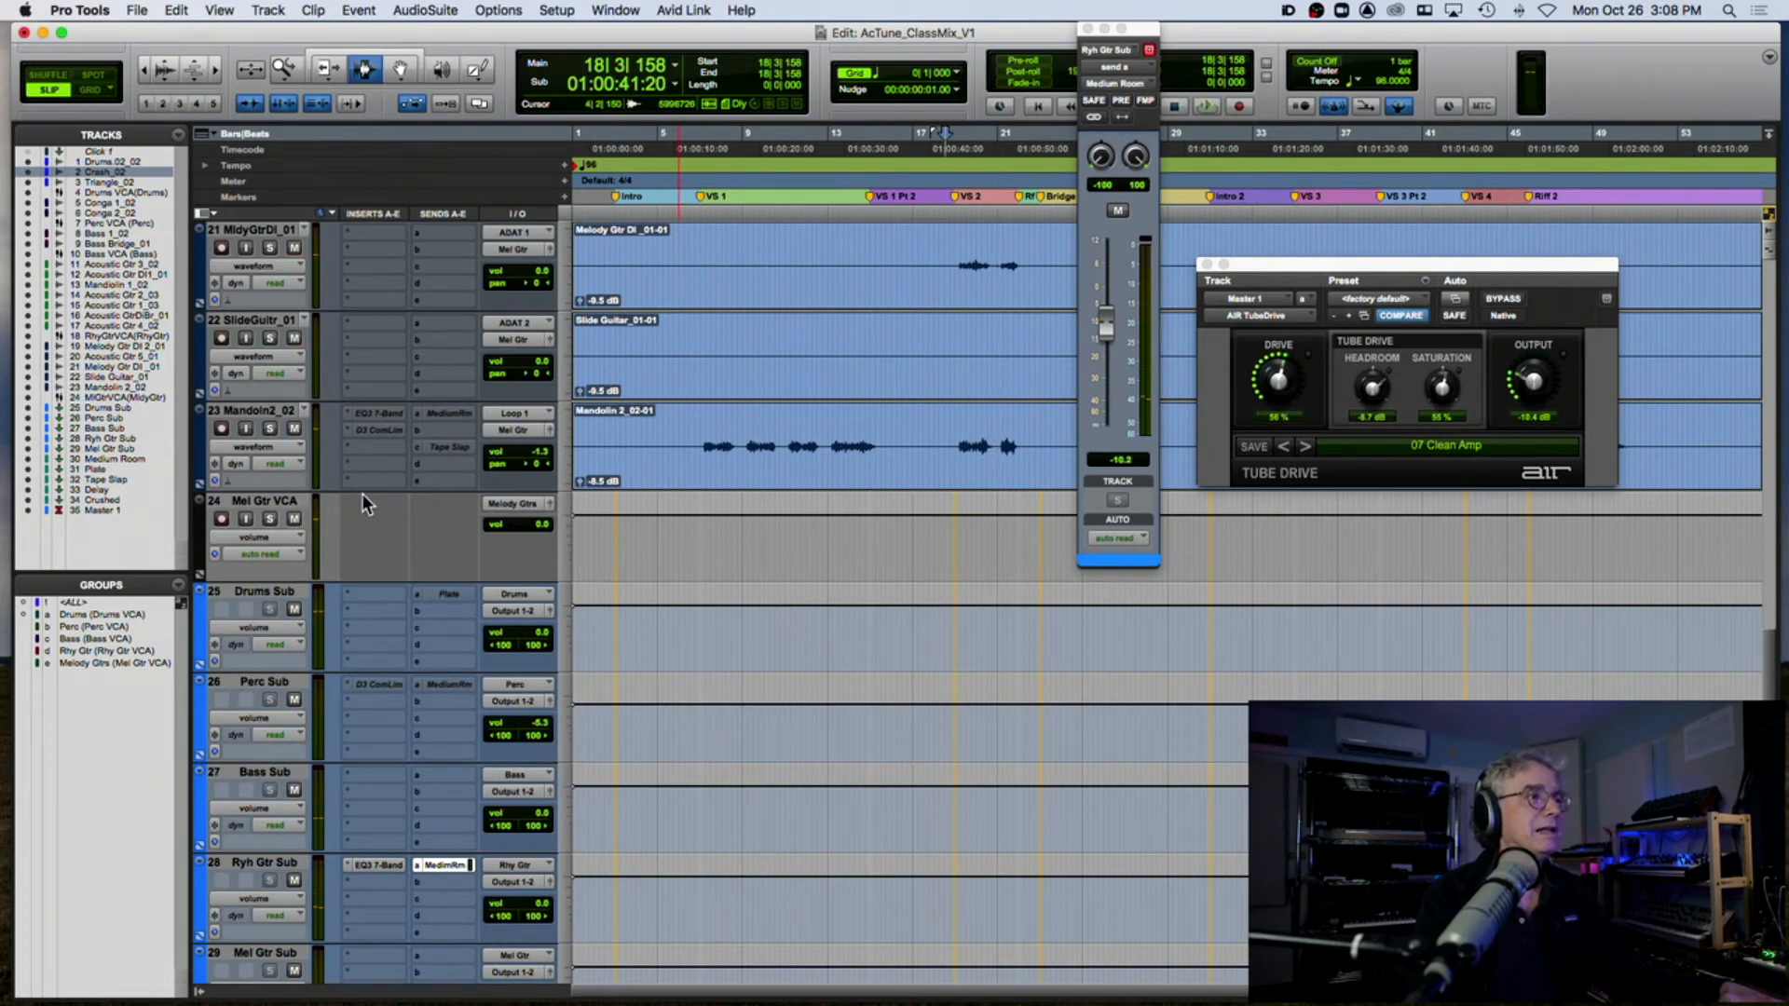
# Step: Play the mix from bar 6, lower the Mel Gtr VCA volume to -2.0 dB, and stop playback
pyautogui.click(686, 456)
pyautogui.press('space')
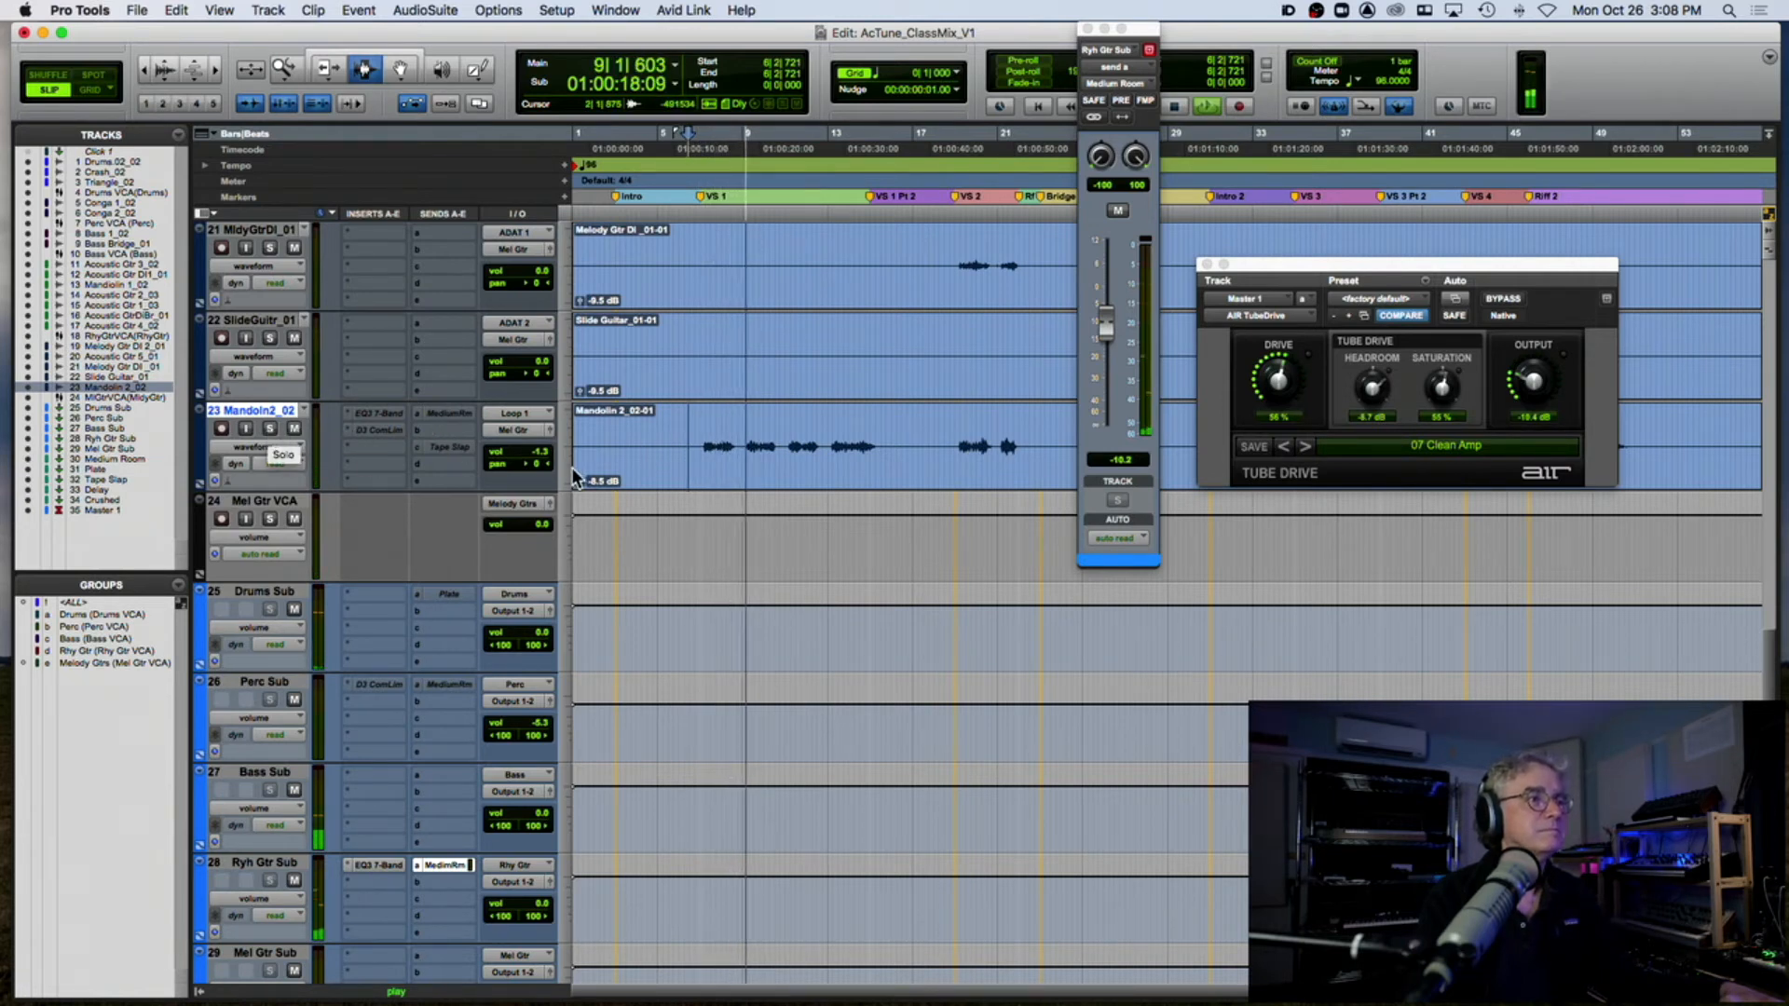
pyautogui.moveTo(540, 523); pyautogui.dragTo(540, 523)
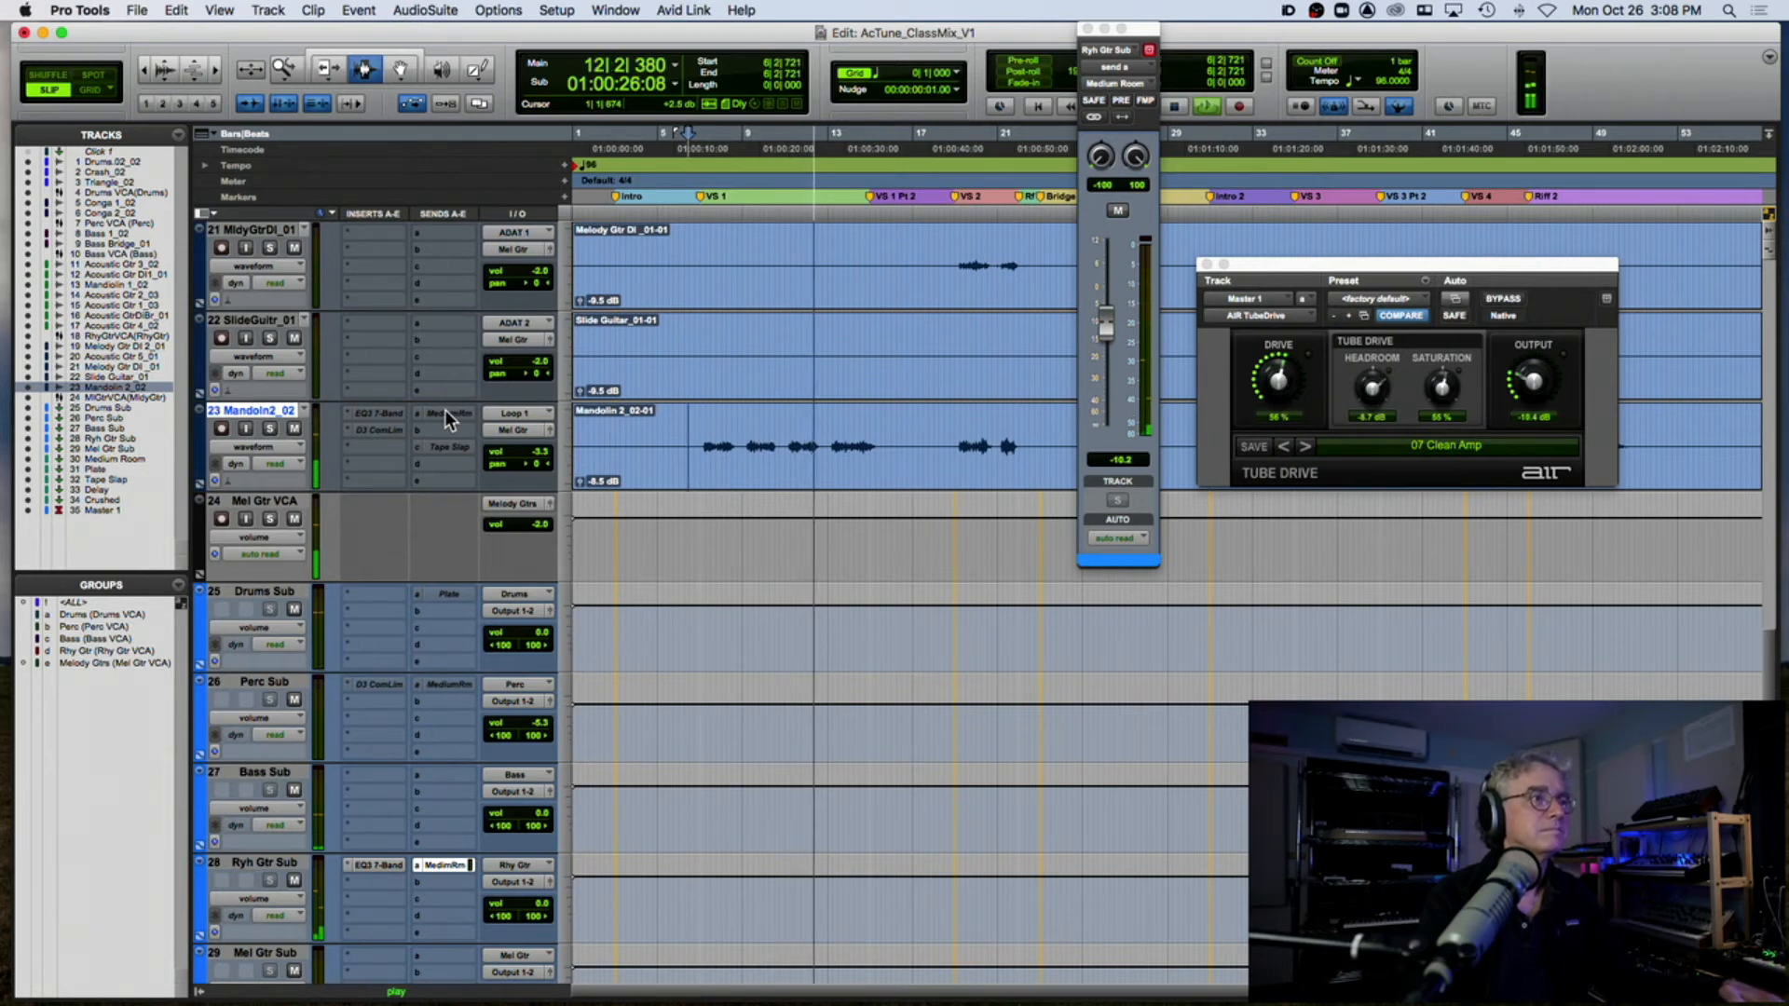
pyautogui.press('space')
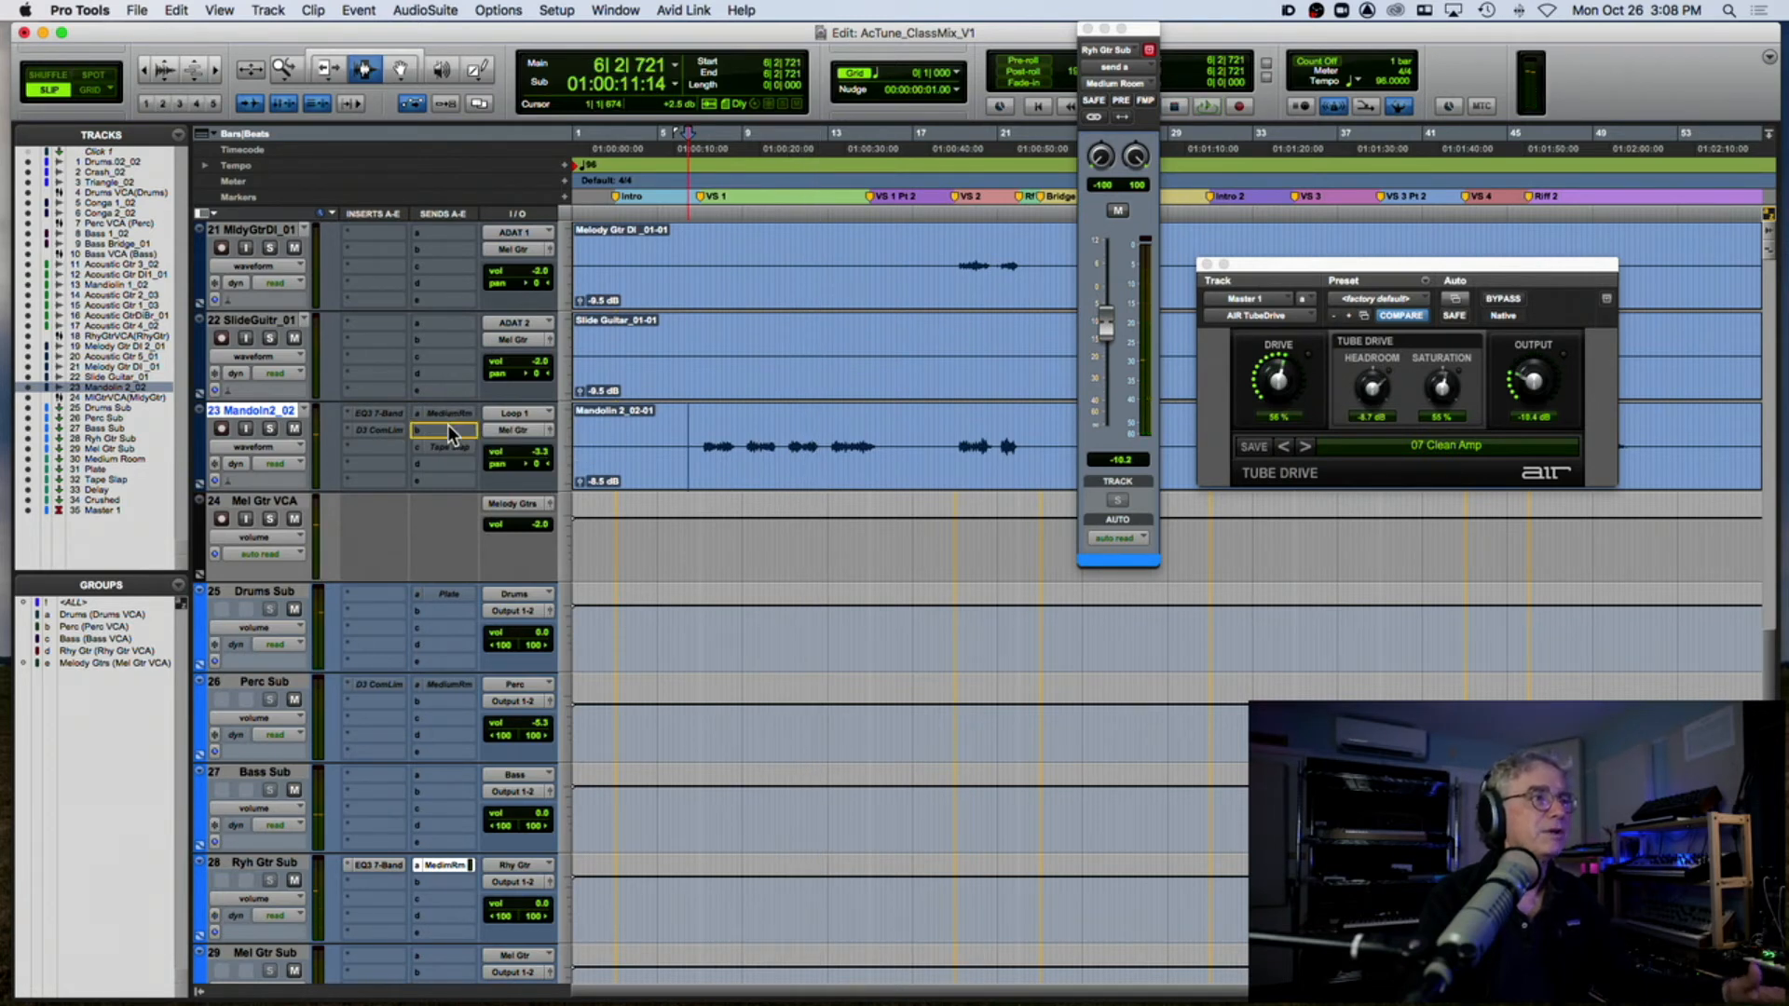
# Step: Reactivate the Medium Room send on the Mandolin 2 track and restart playback from bar 6
pyautogui.rightClick(449, 412)
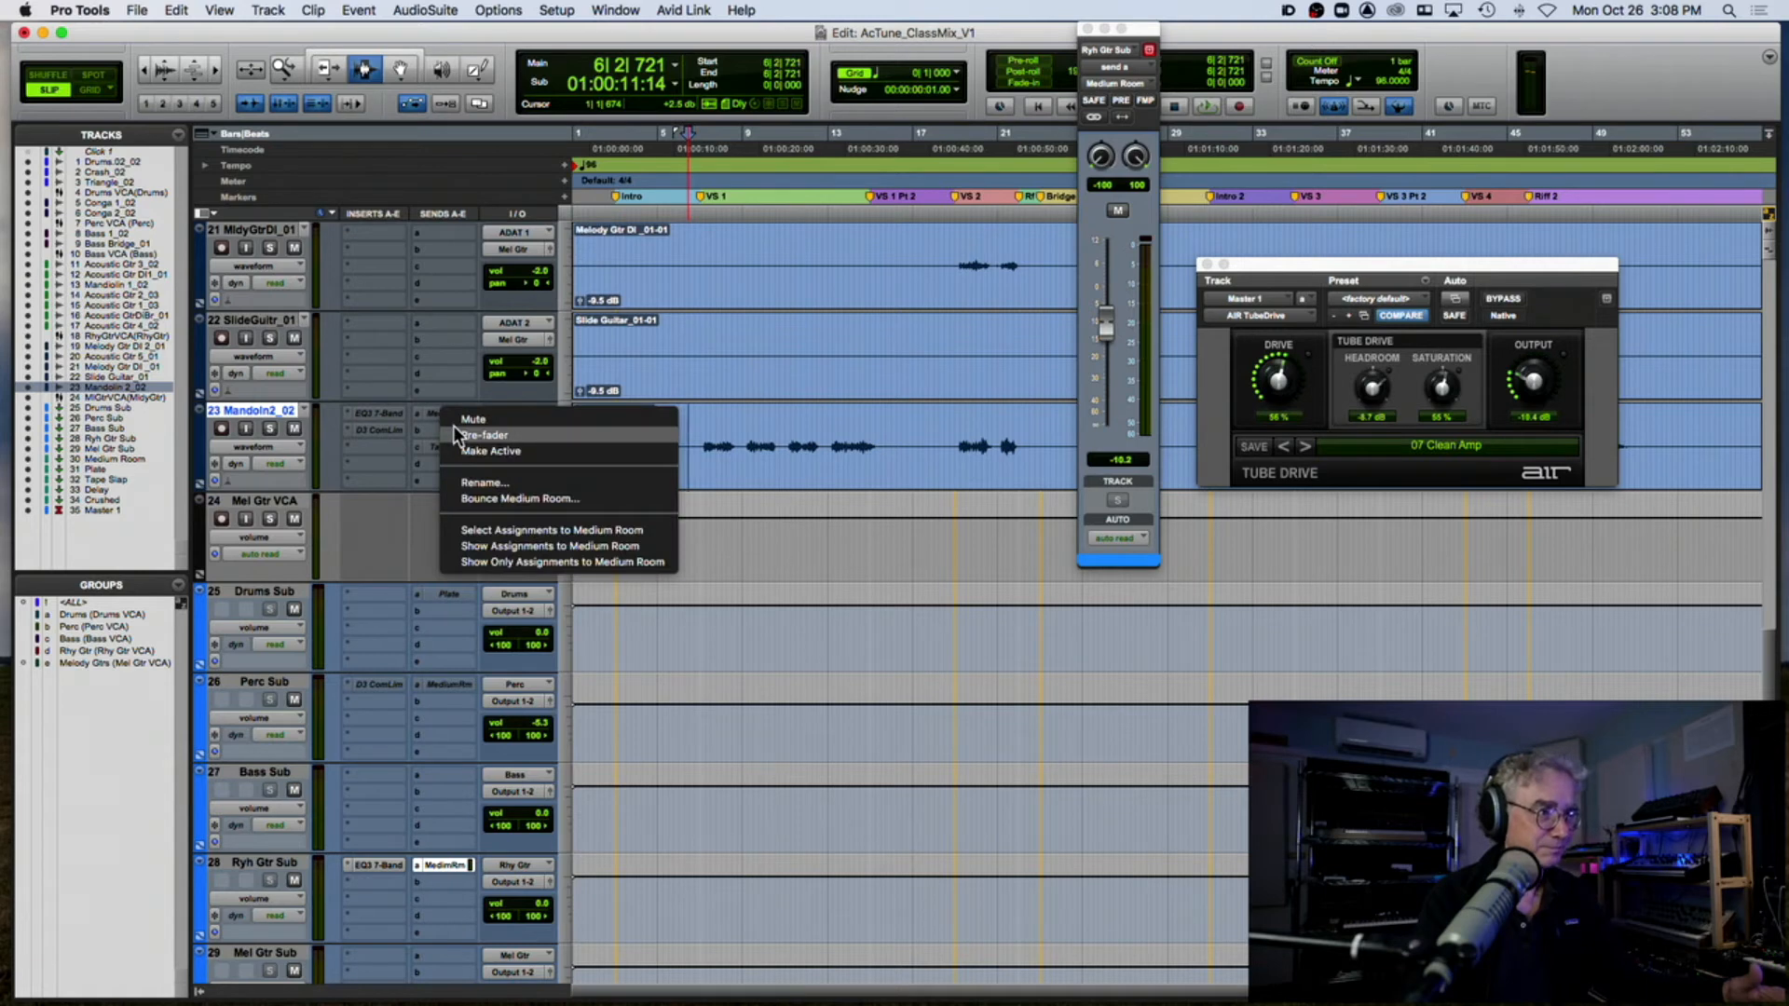
pyautogui.click(461, 448)
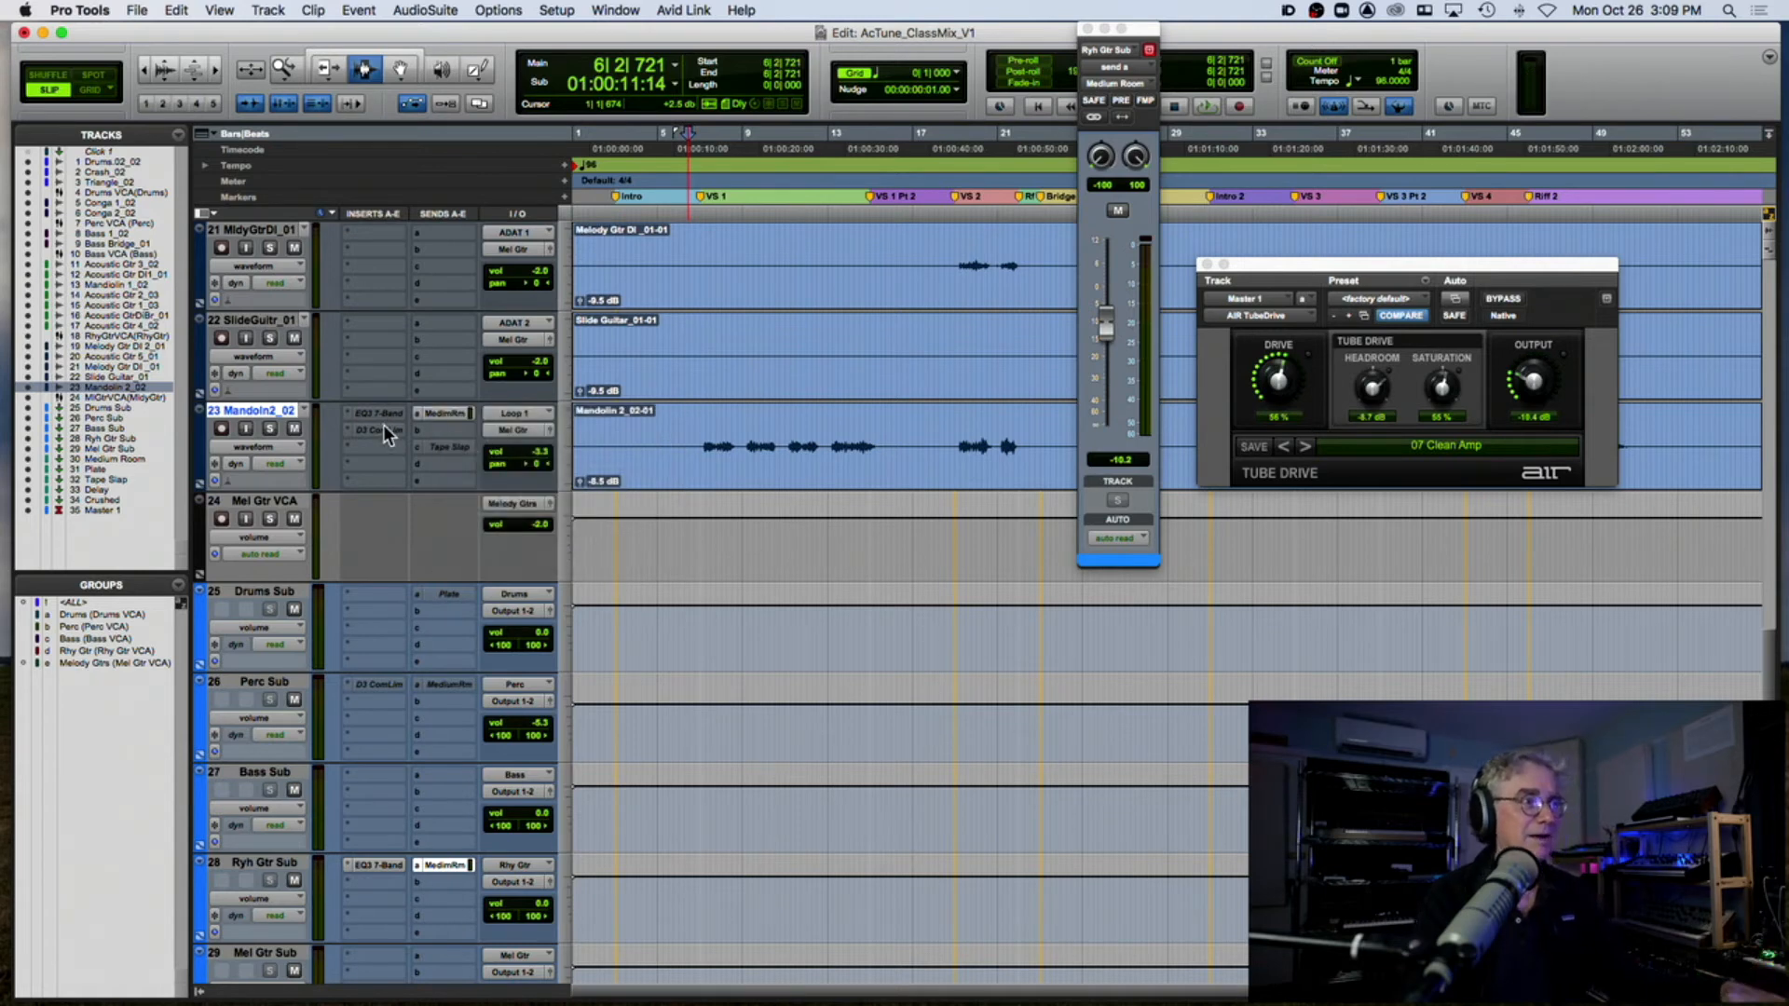
pyautogui.press('space')
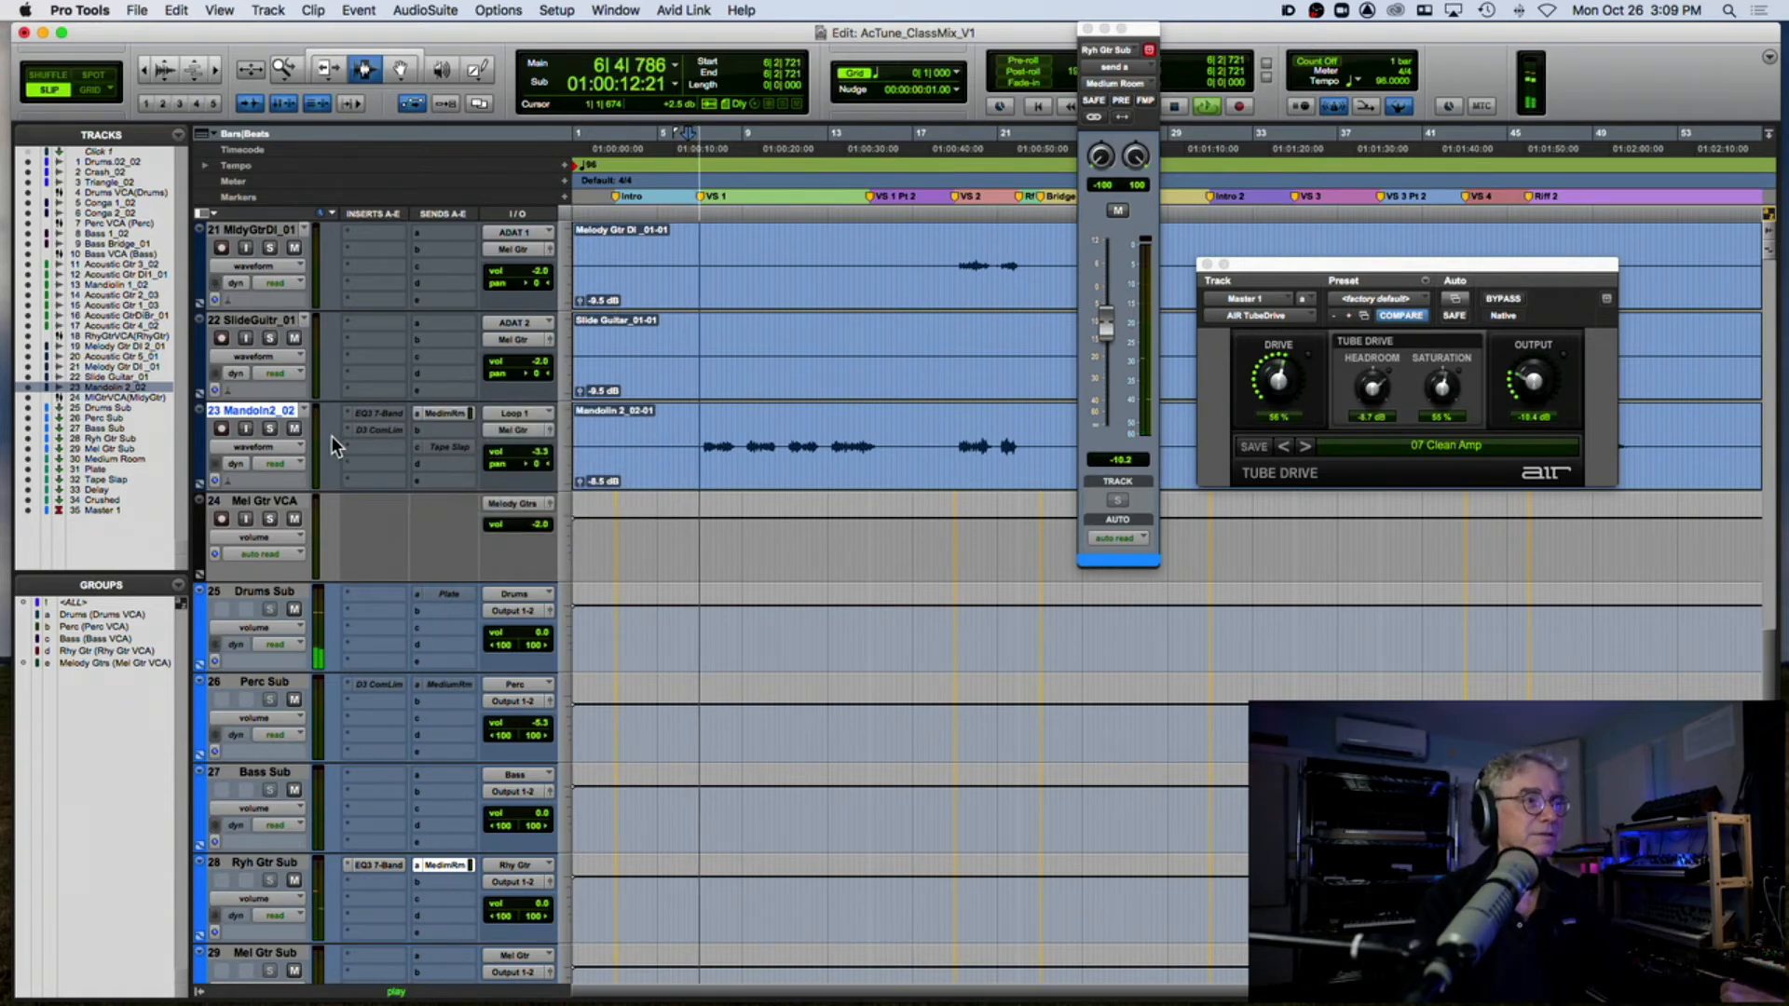
# Step: Raise Mandolin 2's Medium Room send to about -4.8 dB and set its clip gain to -9.4 dB during playback
pyautogui.click(445, 412)
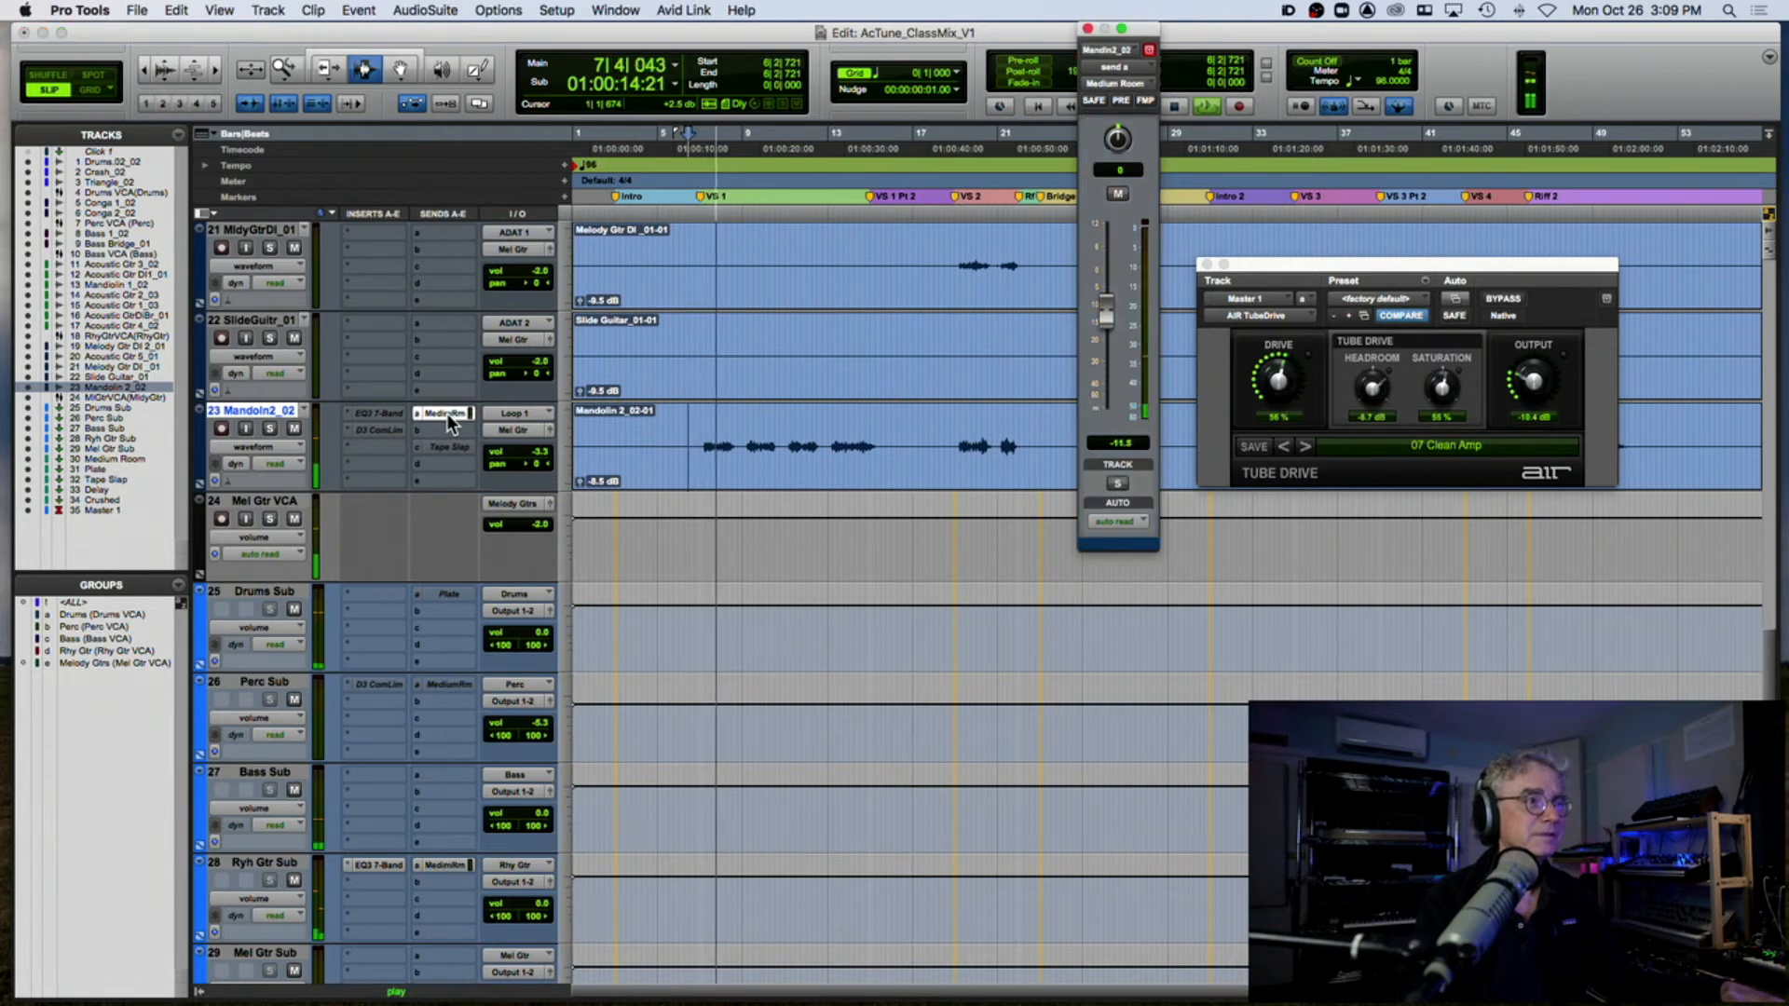
pyautogui.moveTo(1114, 309); pyautogui.dragTo(1109, 288)
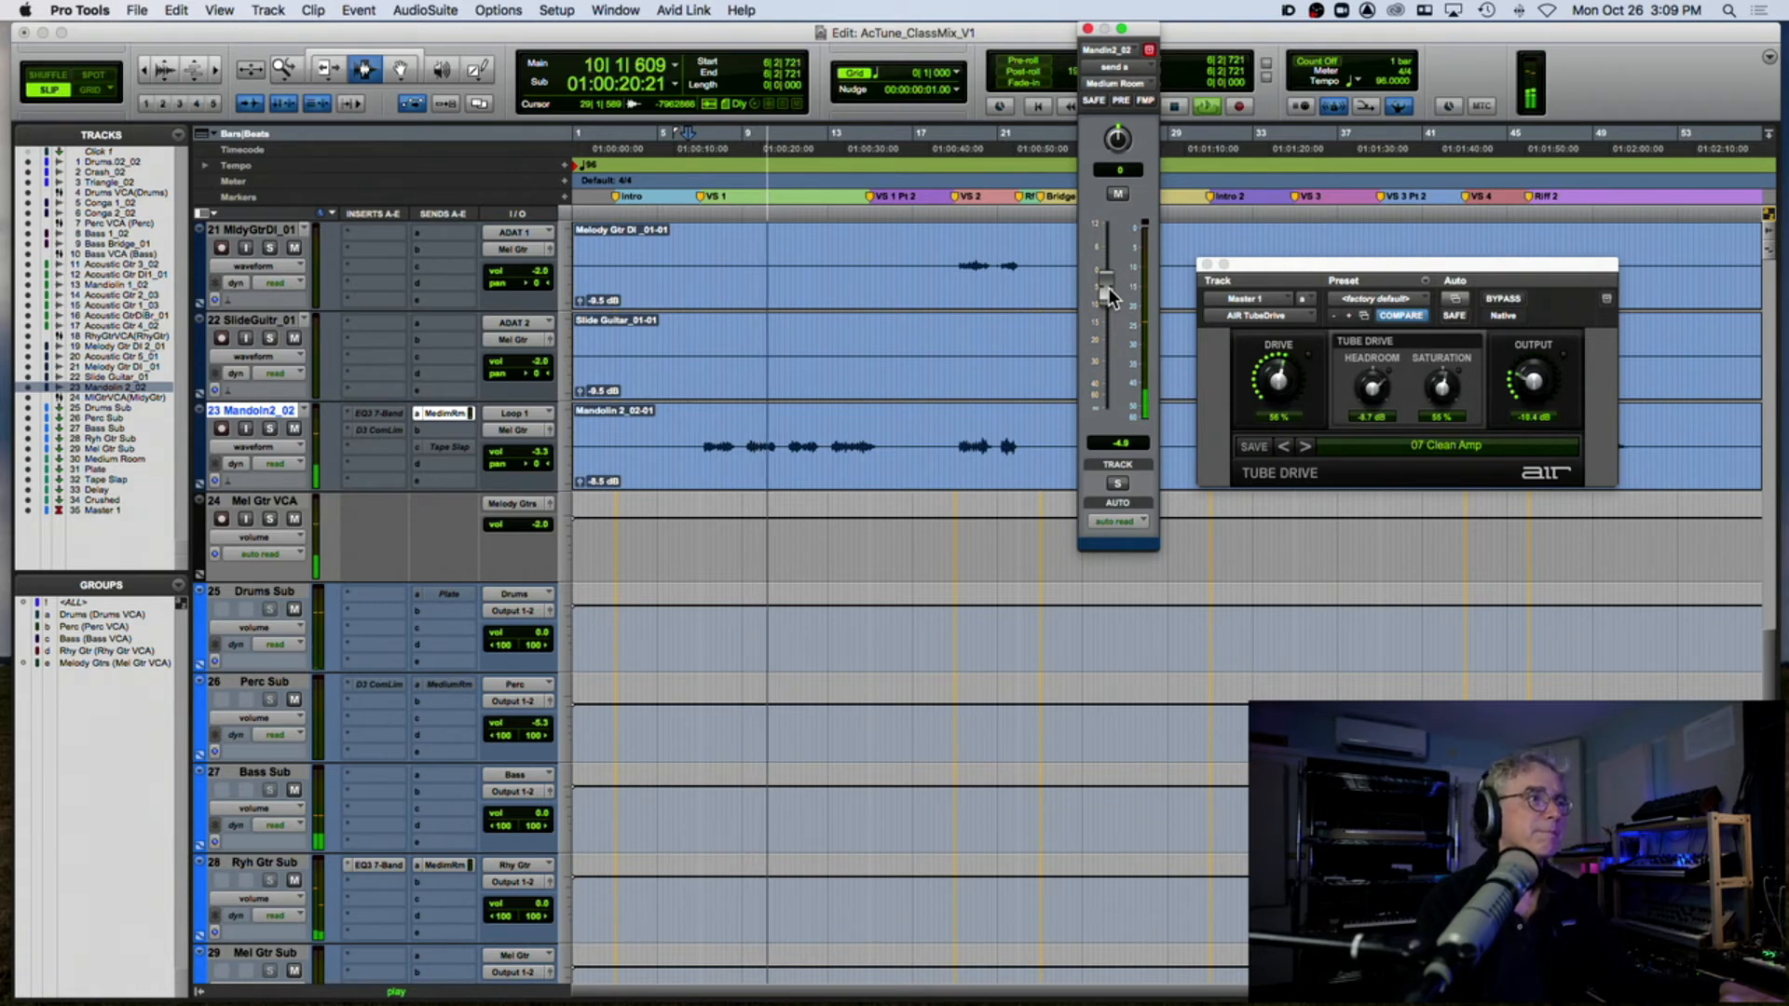
pyautogui.moveTo(582, 483); pyautogui.dragTo(583, 482)
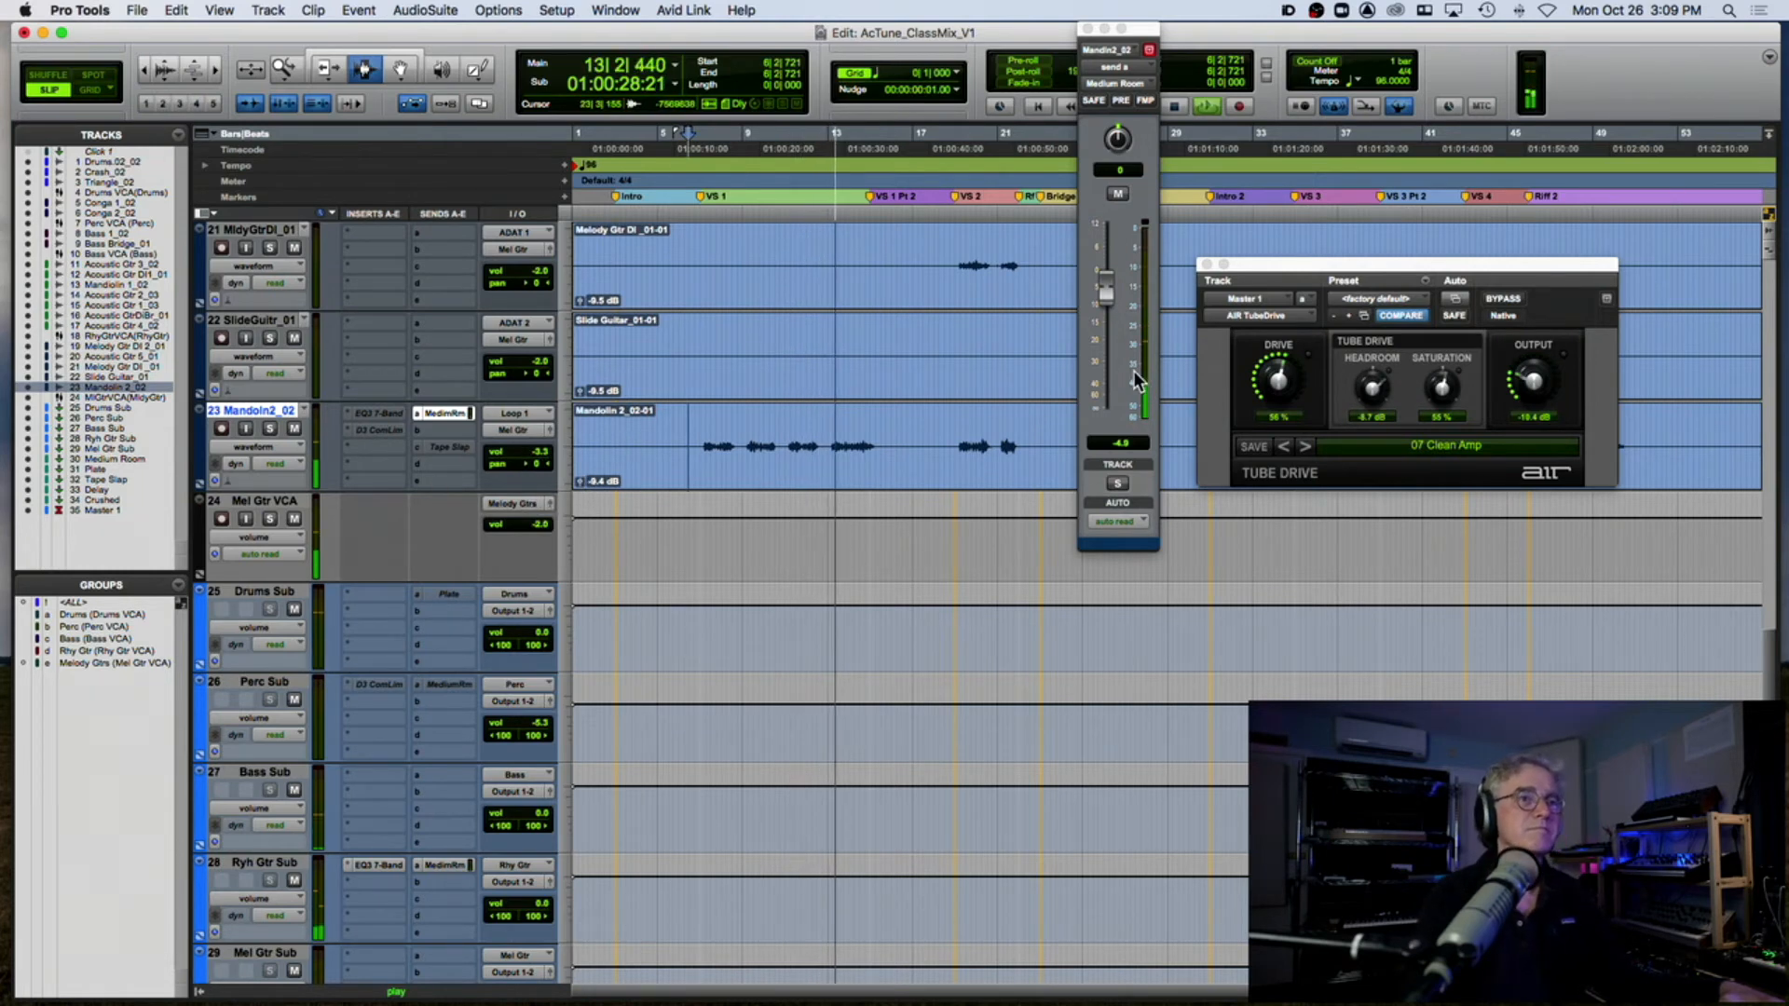
pyautogui.click(1089, 30)
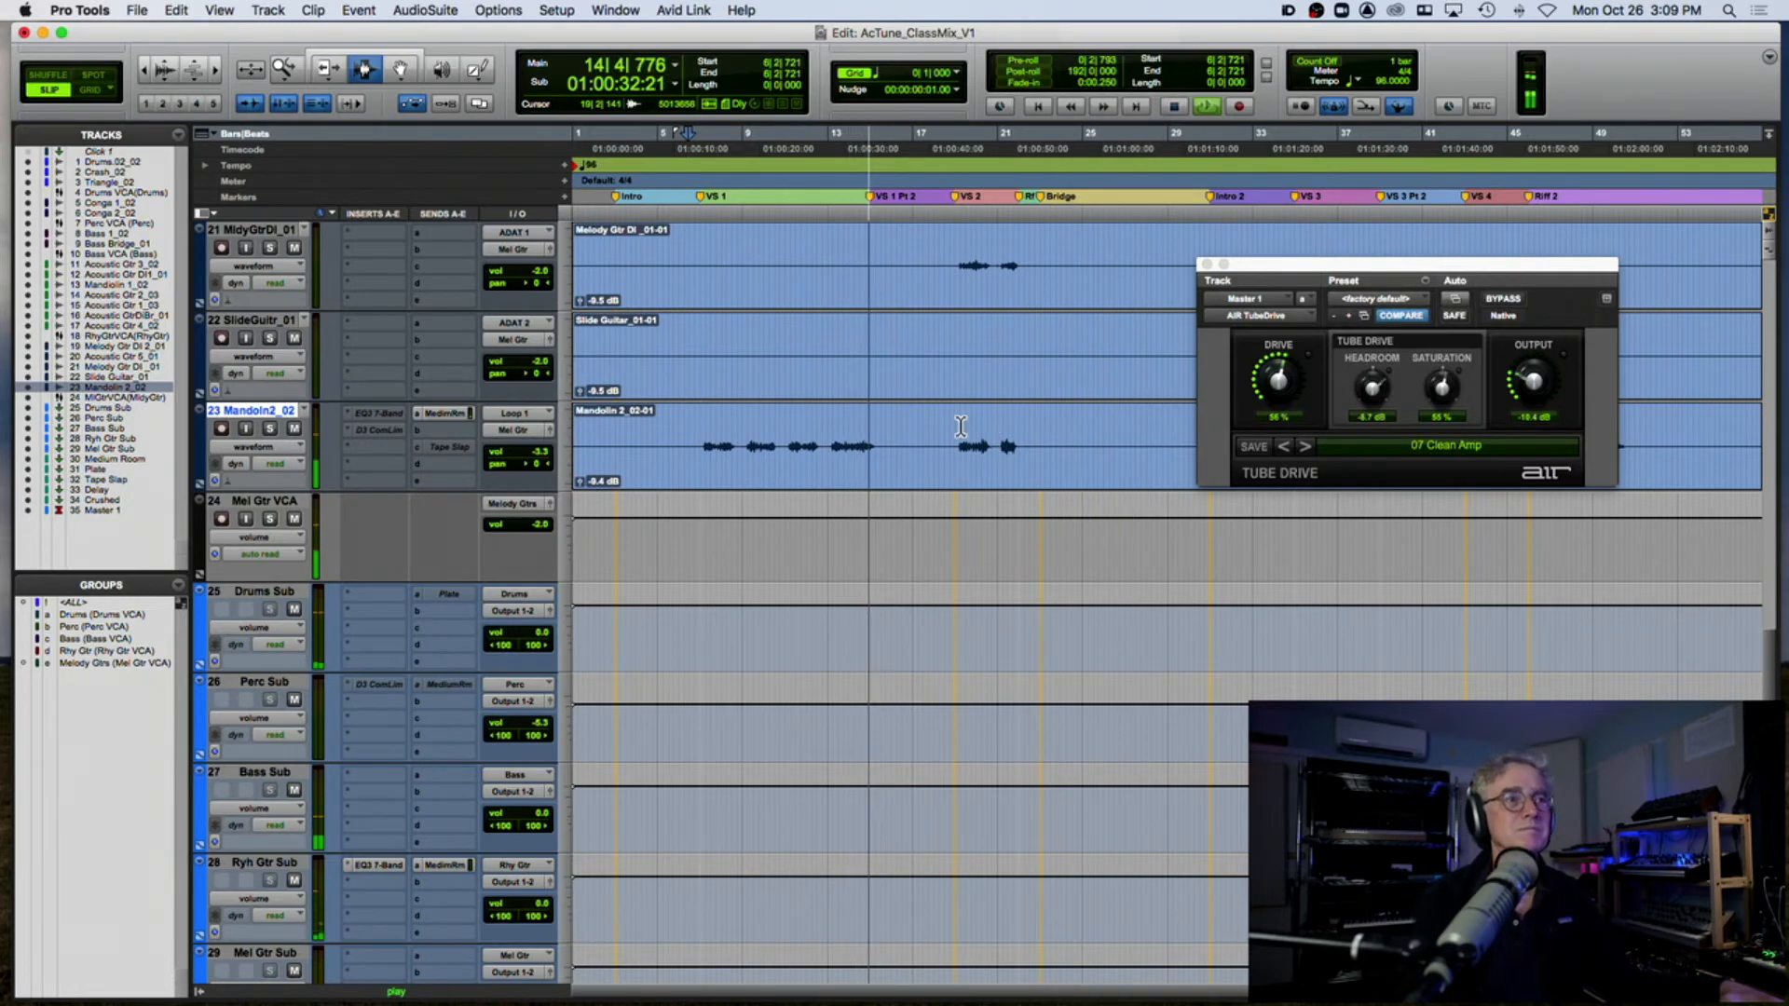
# Step: Lower the AcstGDB_01 track volume slightly during playback, solo the track, and stop playback
pyautogui.scroll(6, 924, 410)
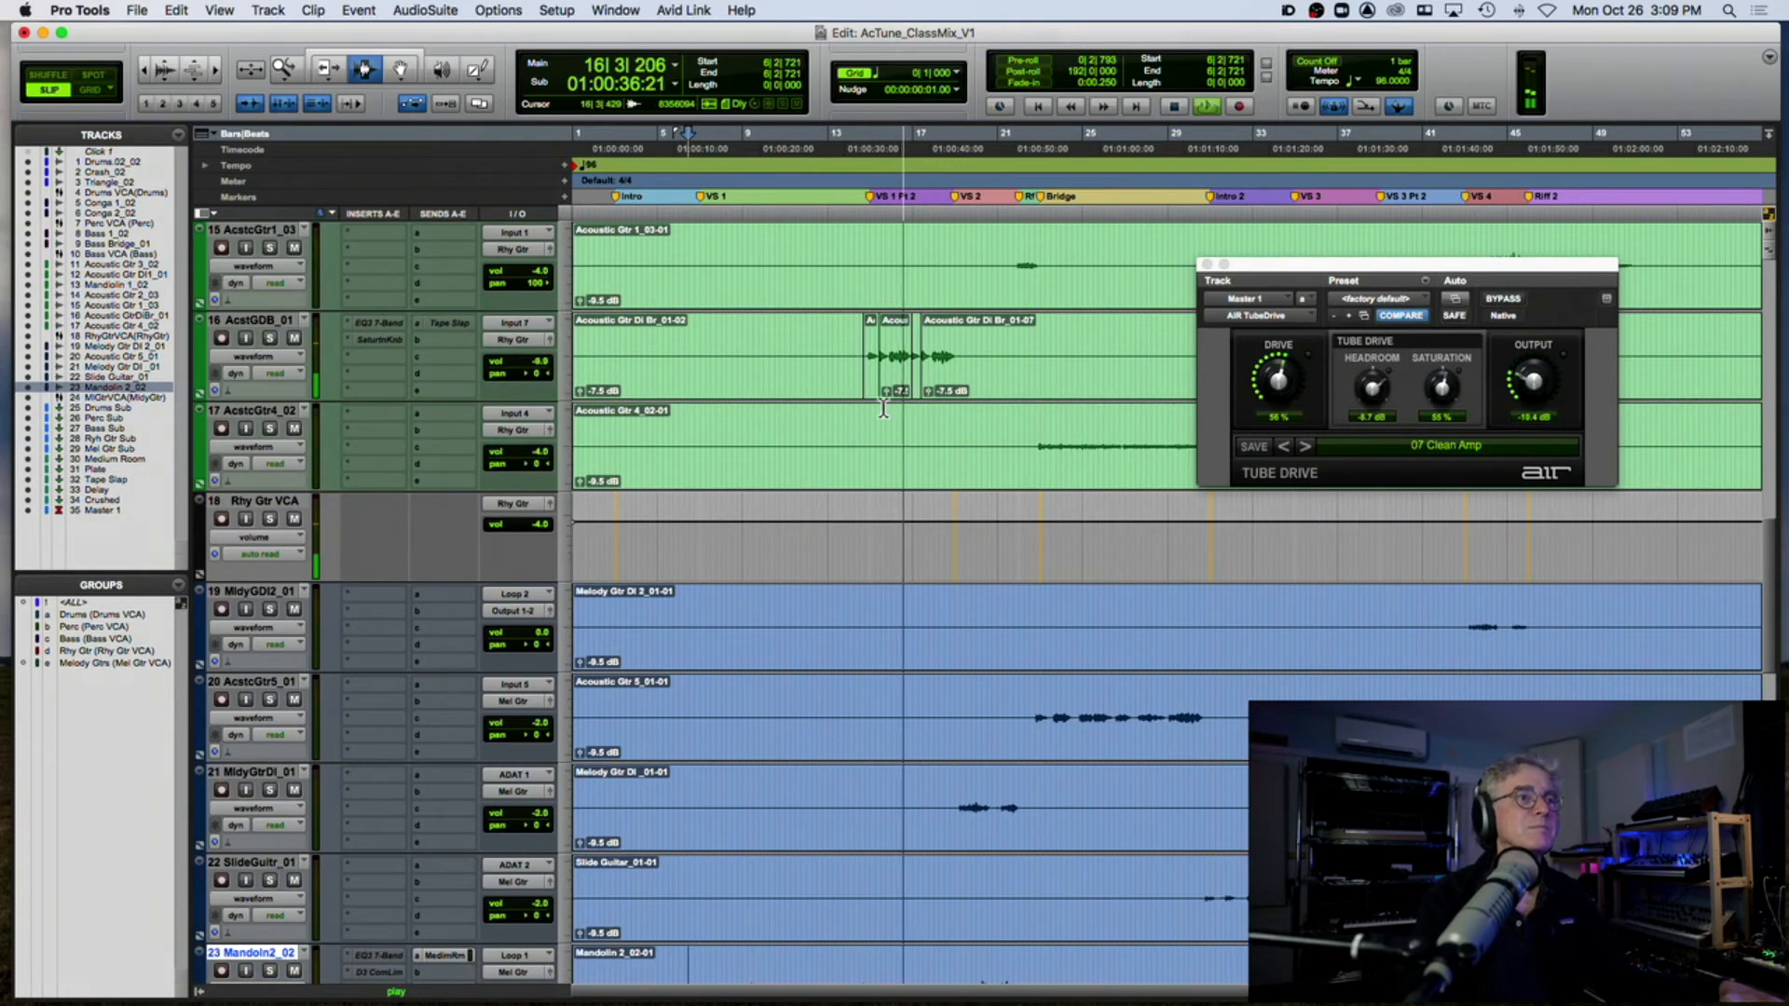
pyautogui.moveTo(539, 361); pyautogui.dragTo(541, 365)
pyautogui.click(267, 336)
pyautogui.press('space')
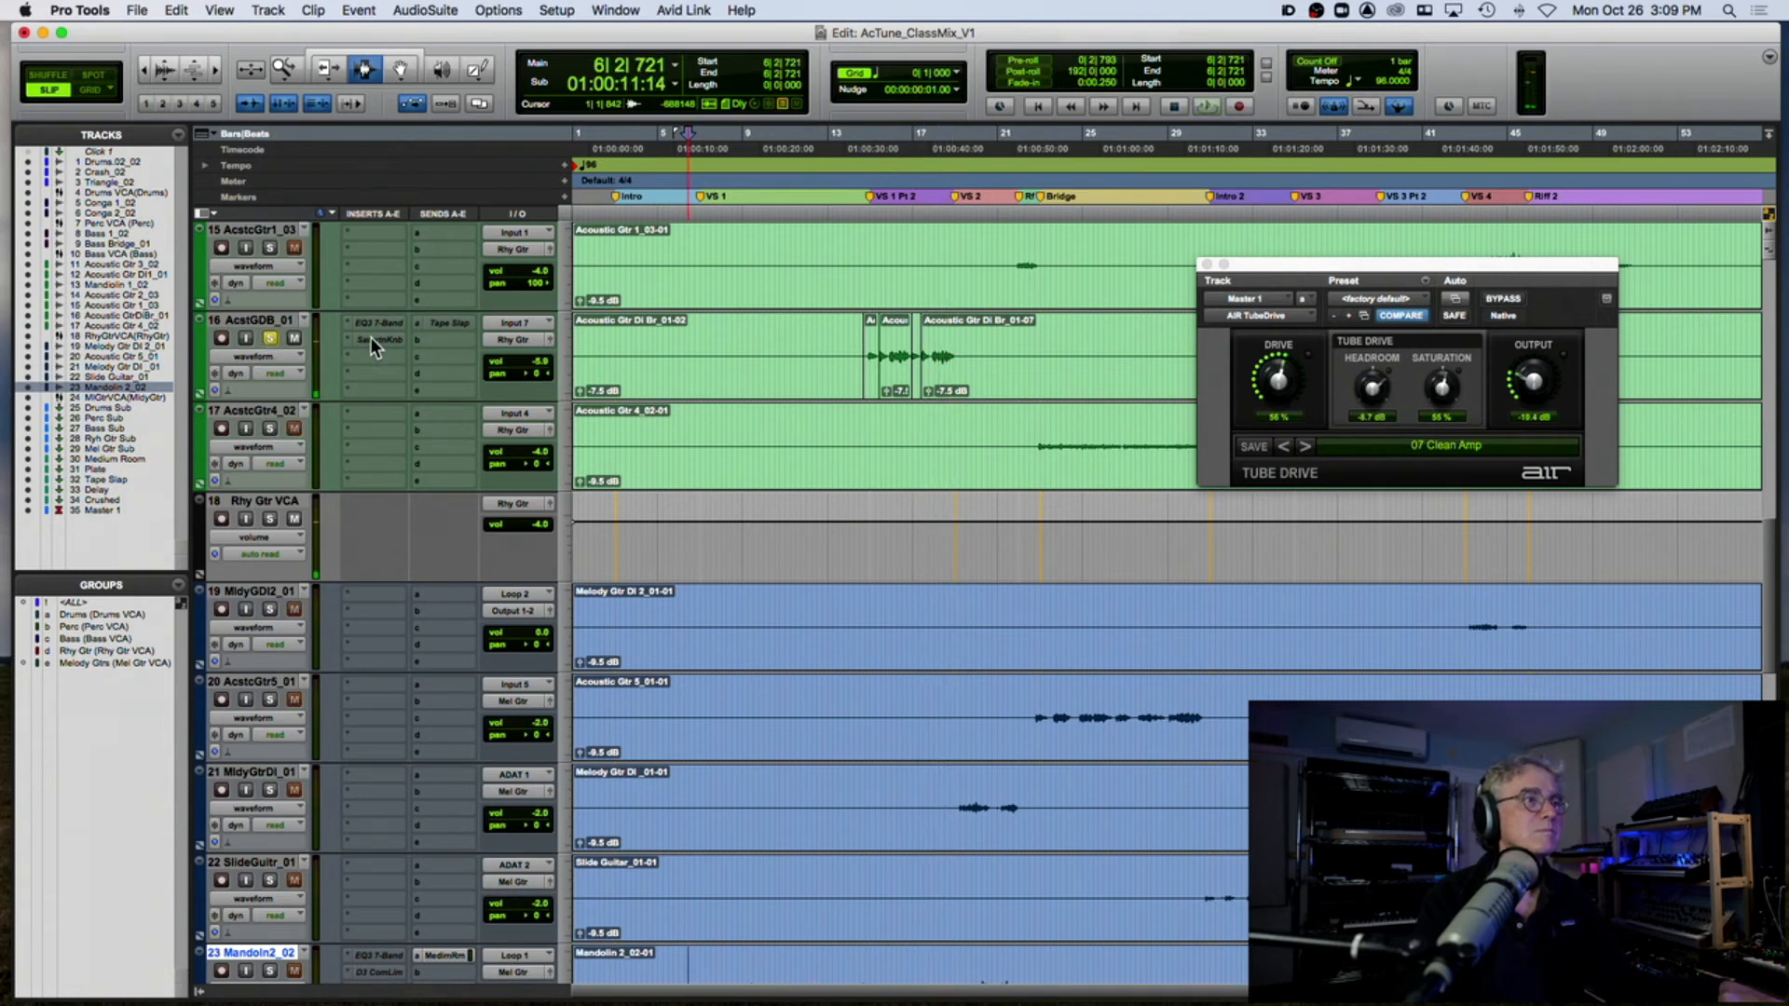
# Step: Check the Saturation Knob insert on AcstGDB_01, place the playback start in bar 3, and close the plug-in window
pyautogui.click(376, 338)
pyautogui.click(624, 389)
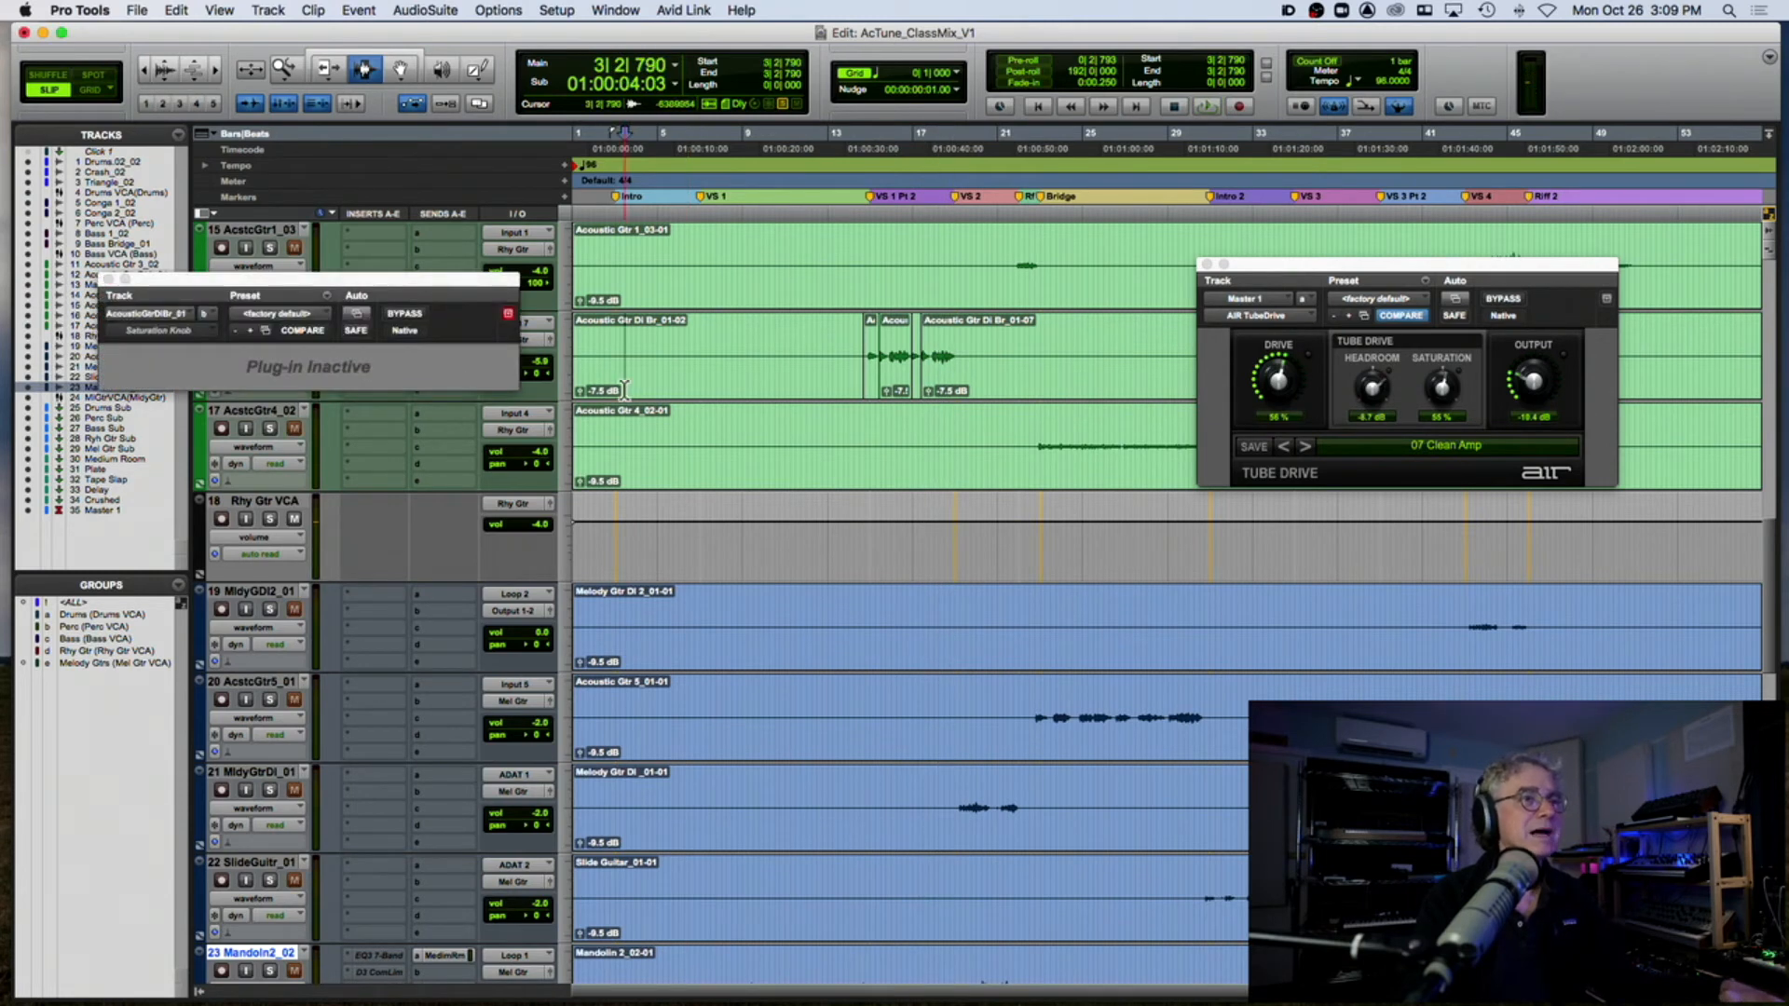
pyautogui.click(108, 278)
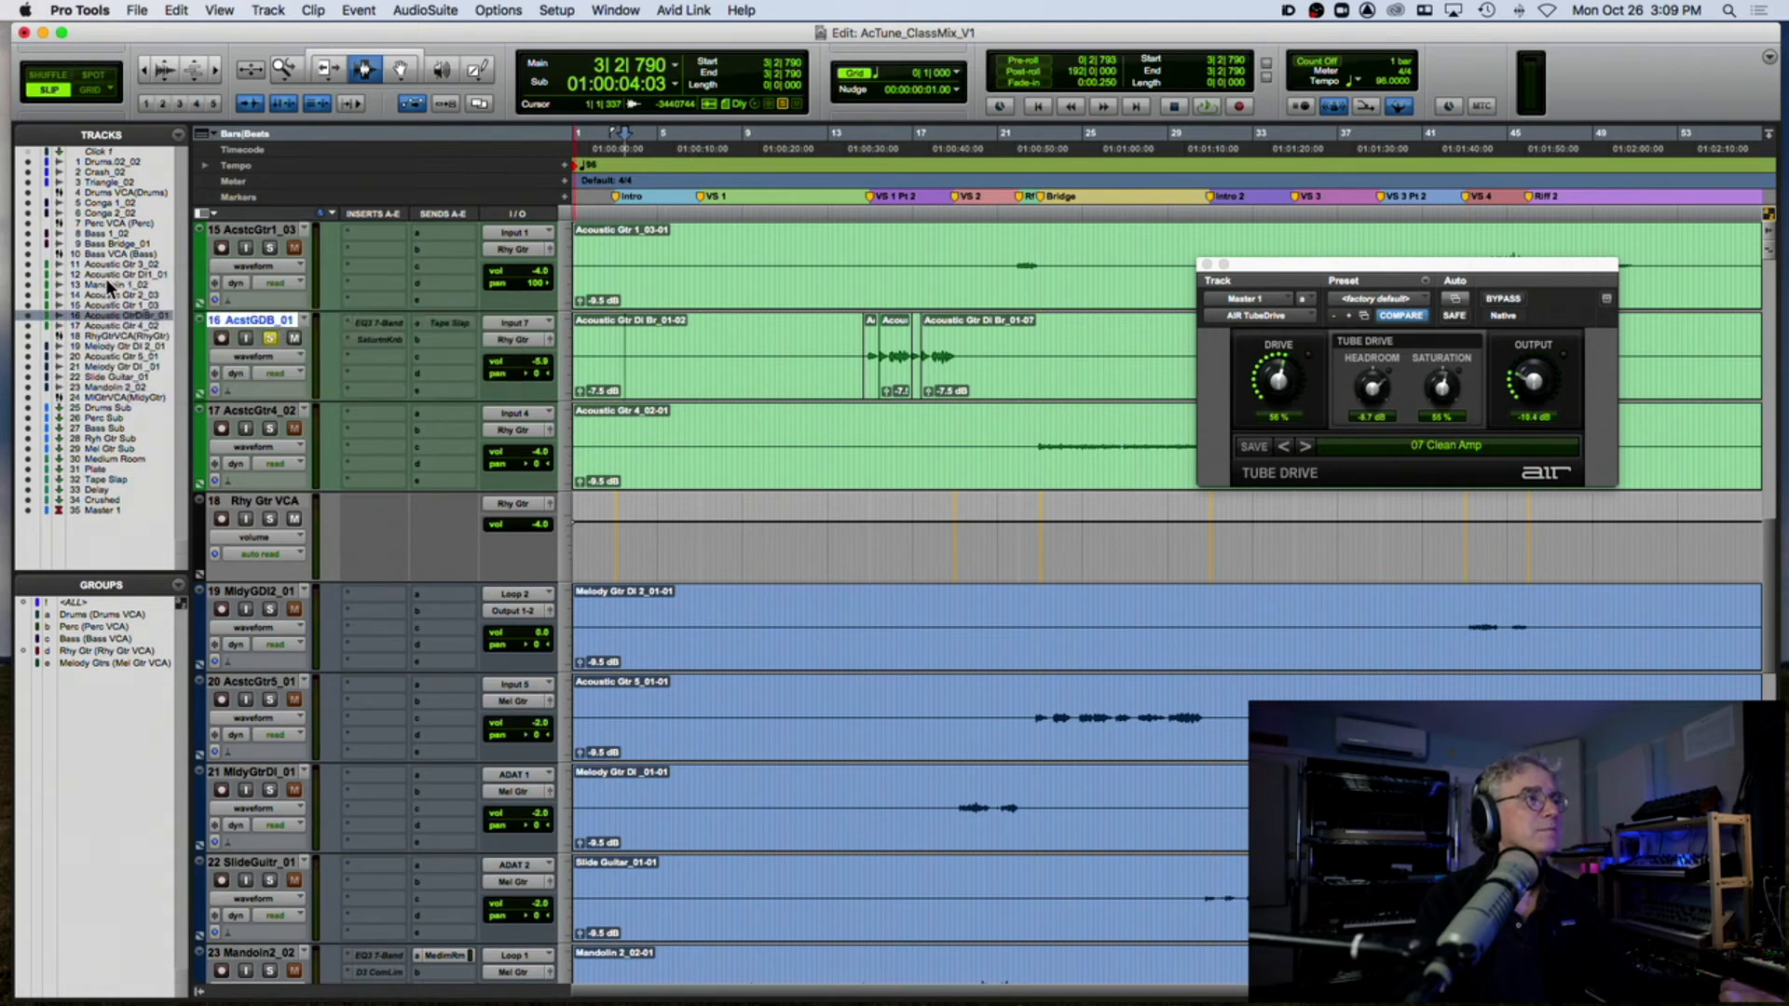
# Step: Move AcstGDB_01 directly below AcstcGtr5_01 among the melody guitars, and give both tracks the same blue colour
pyautogui.moveTo(259, 315); pyautogui.dragTo(379, 766)
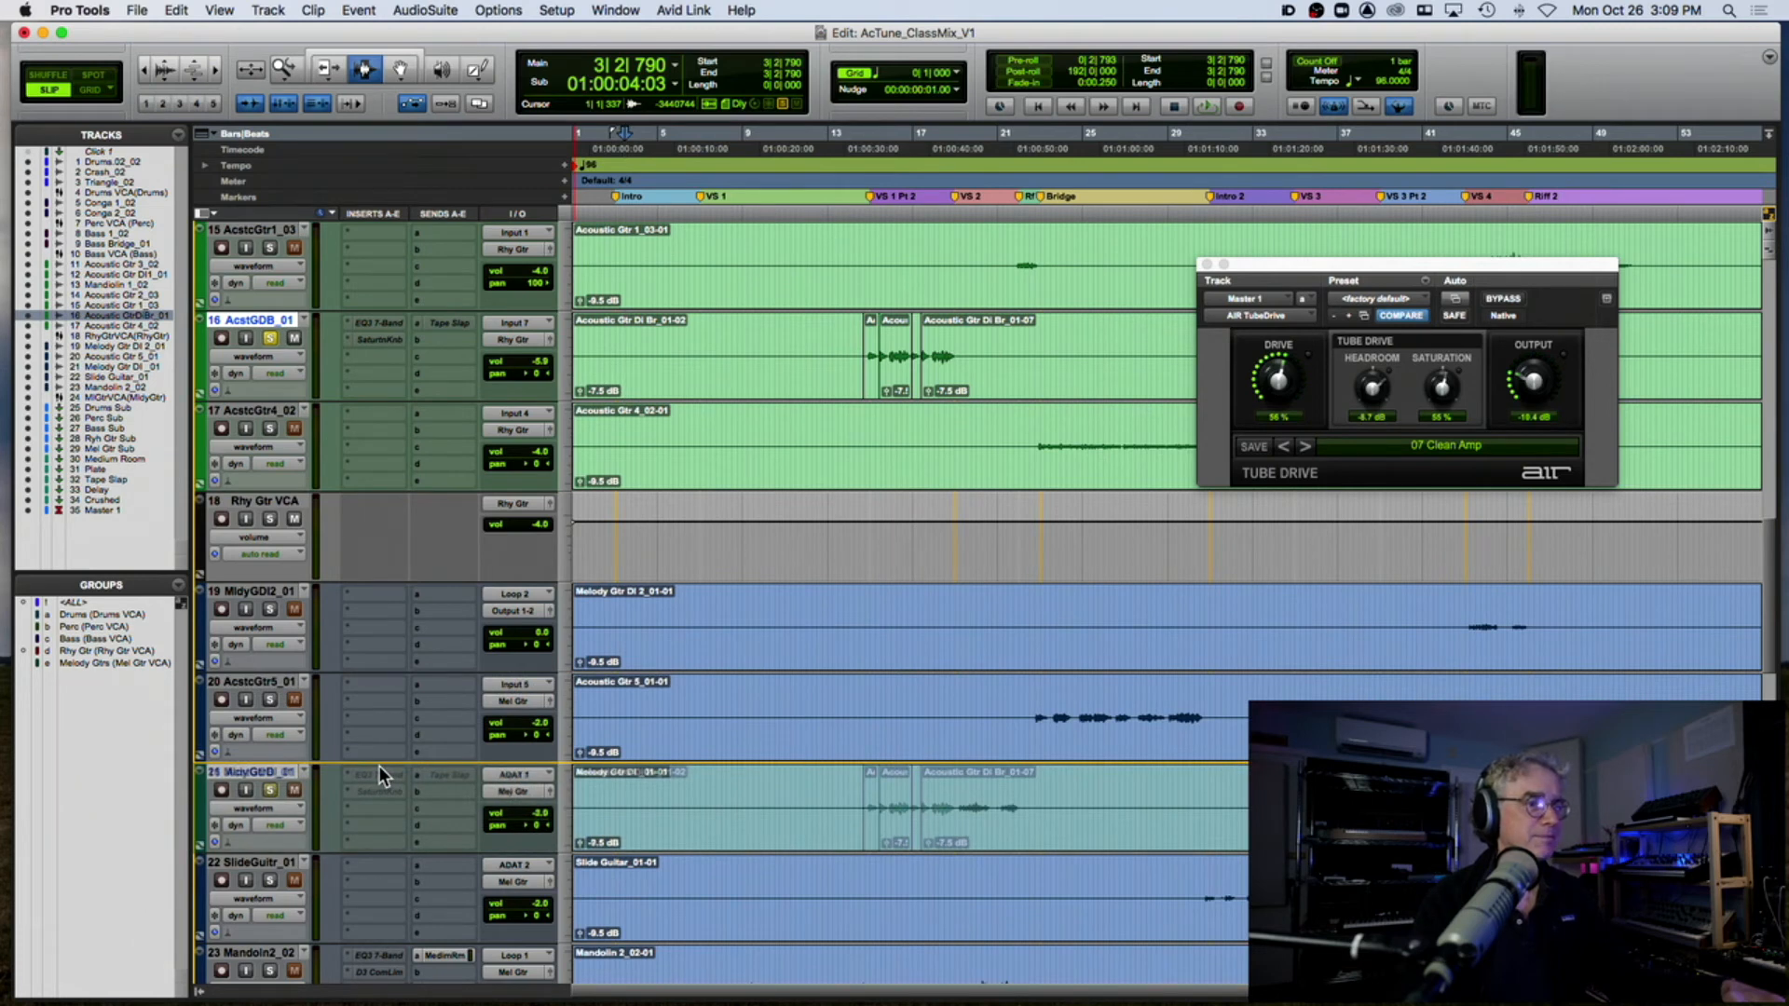
pyautogui.moveTo(378, 766); pyautogui.dragTo(380, 762)
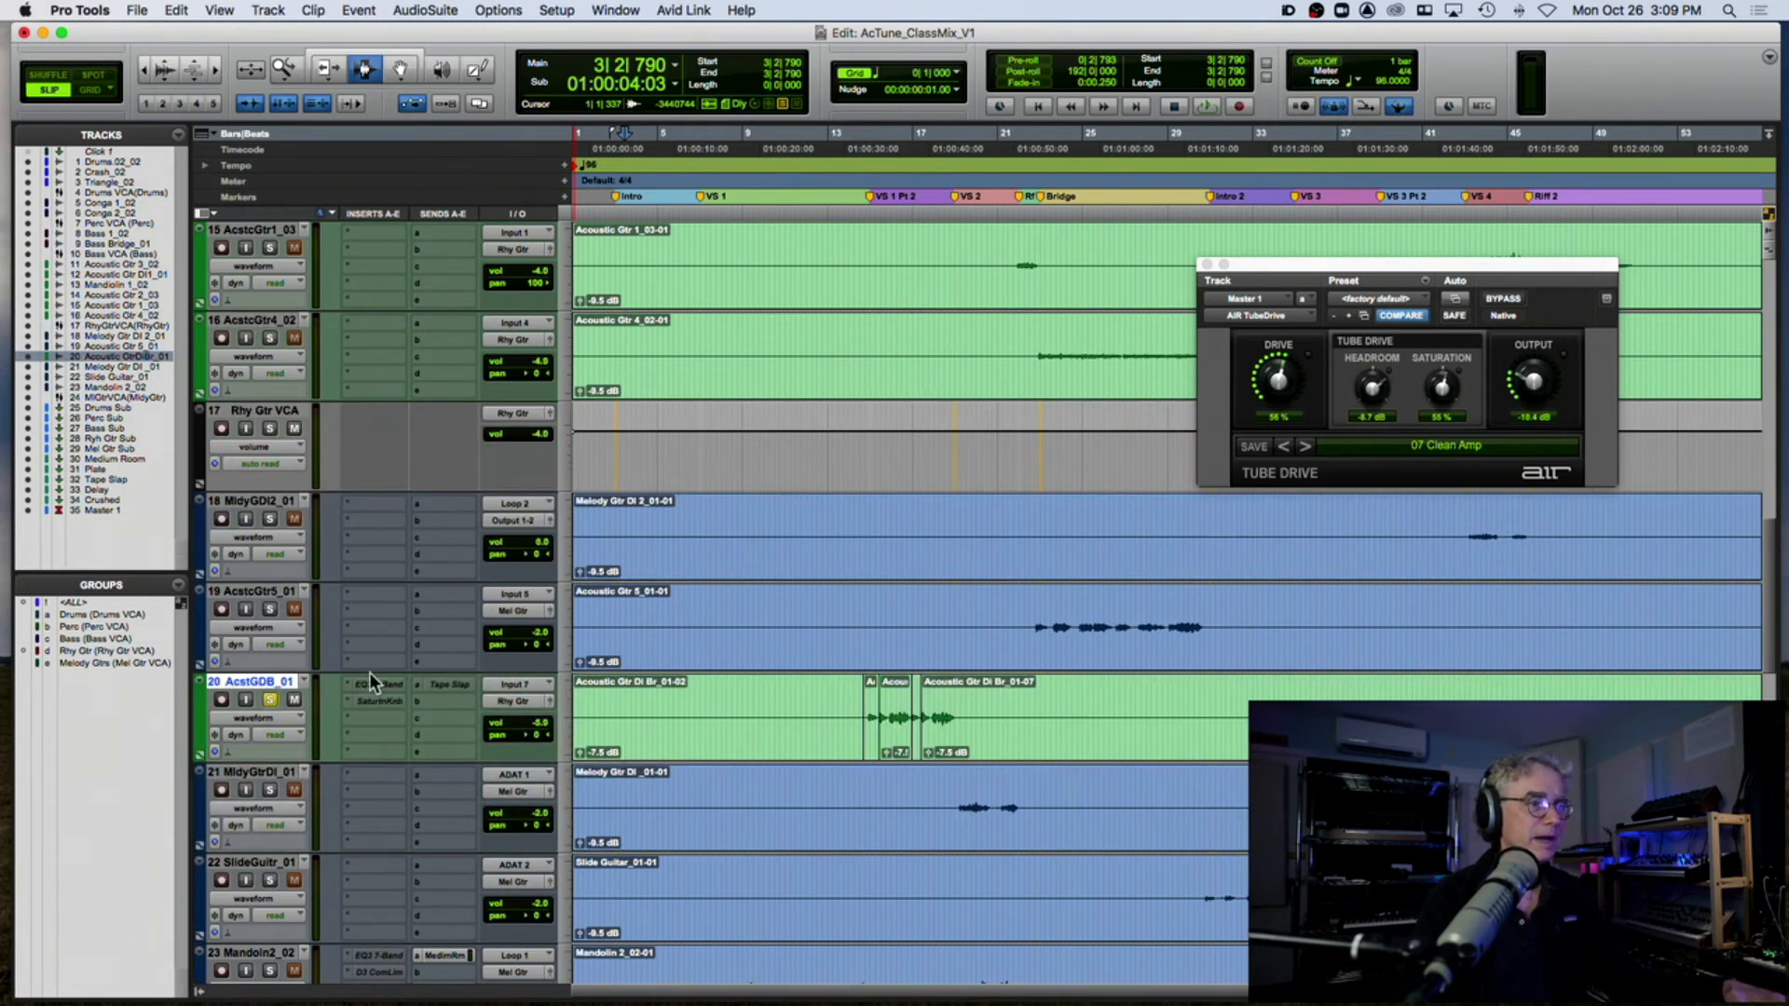
pyautogui.keyDown('shift'); pyautogui.click(250, 592); pyautogui.keyUp('shift')
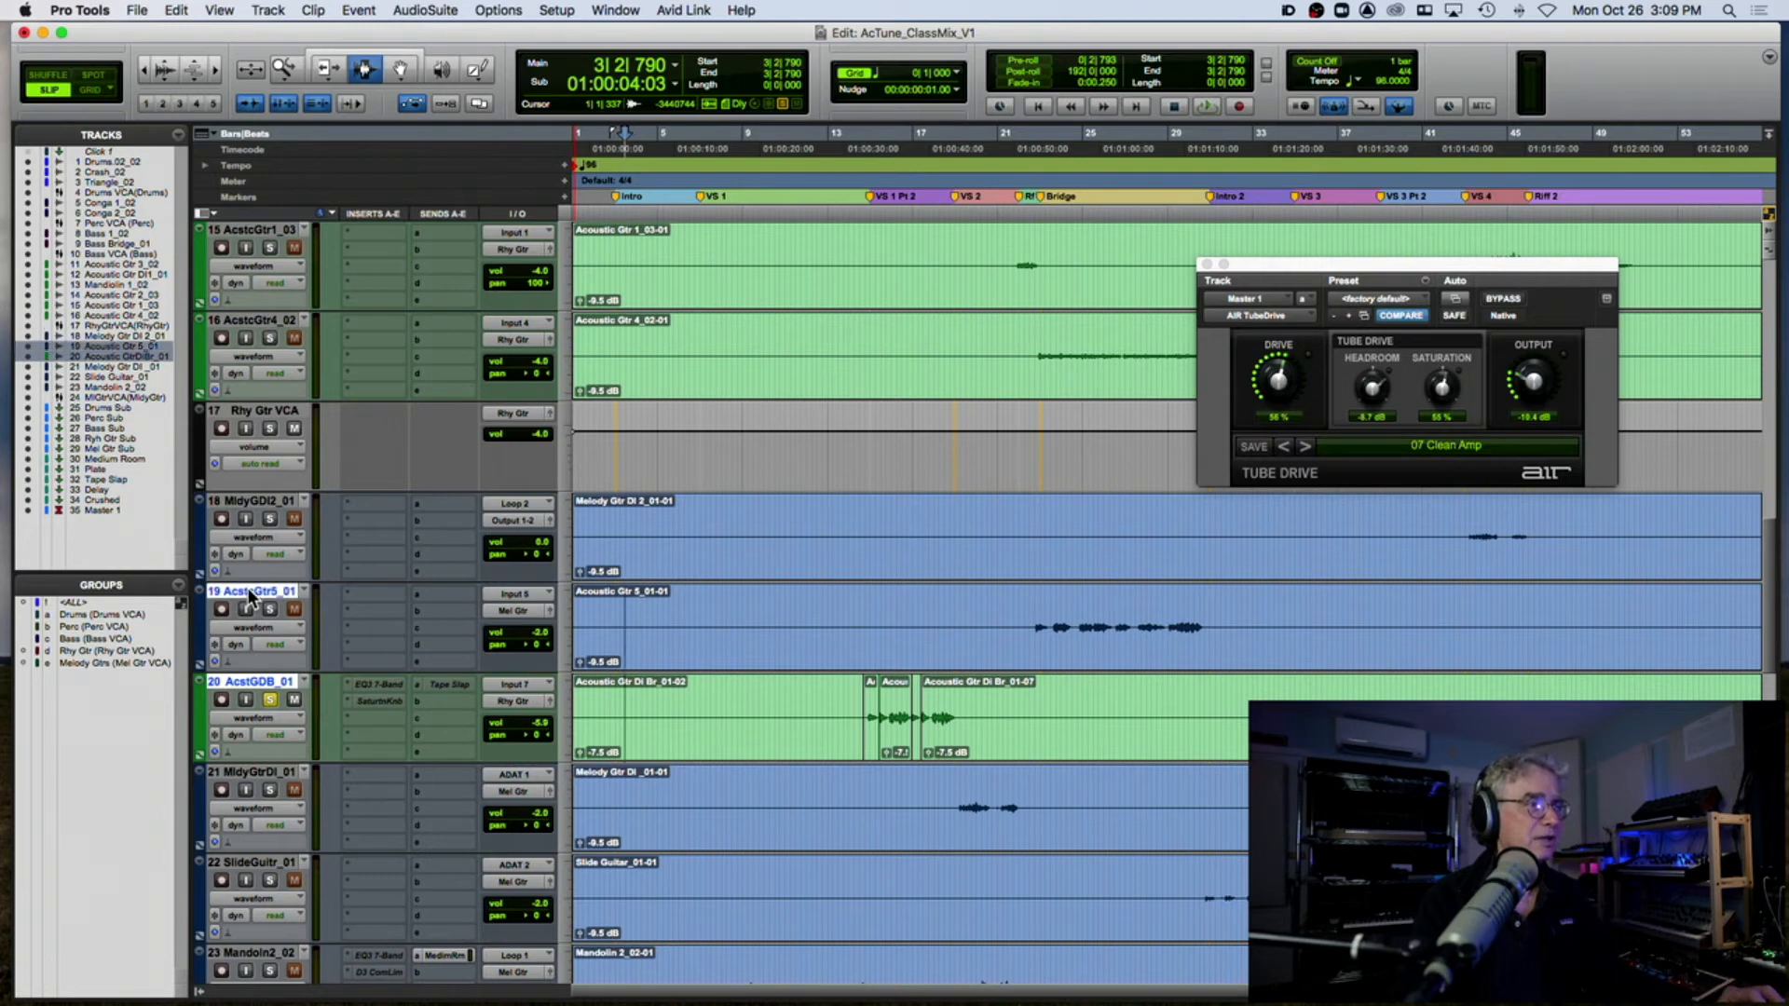
pyautogui.doubleClick(199, 622)
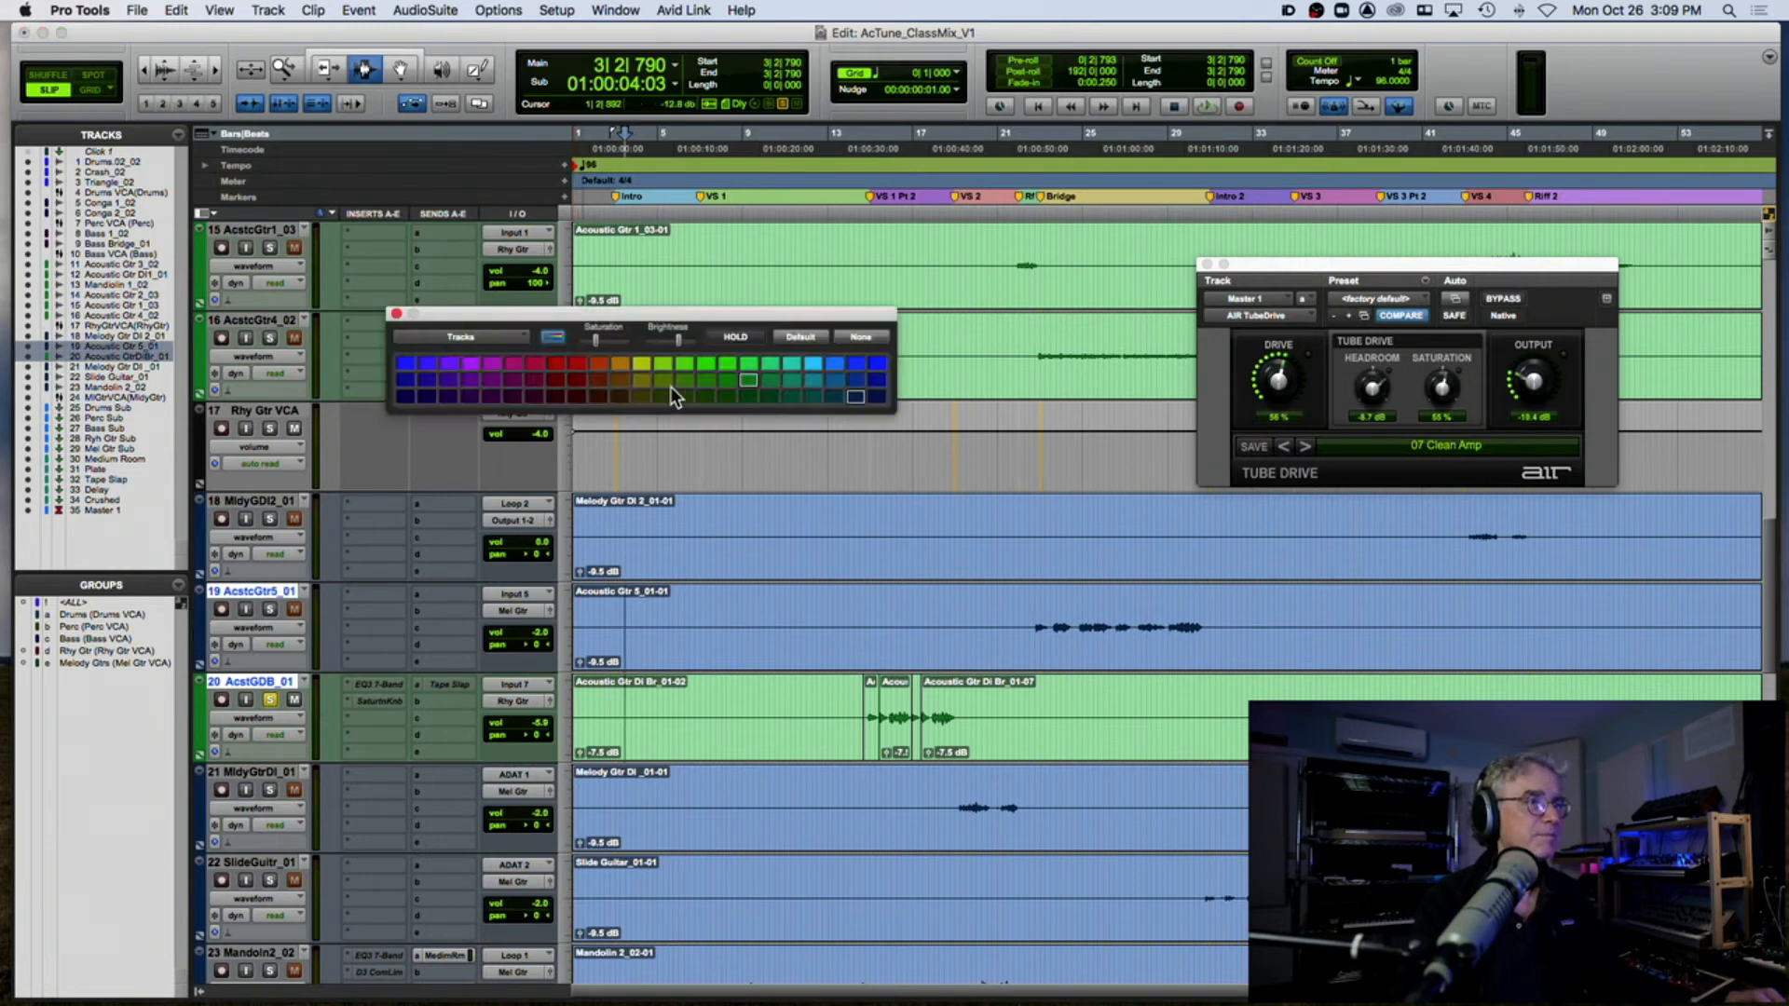
pyautogui.click(854, 397)
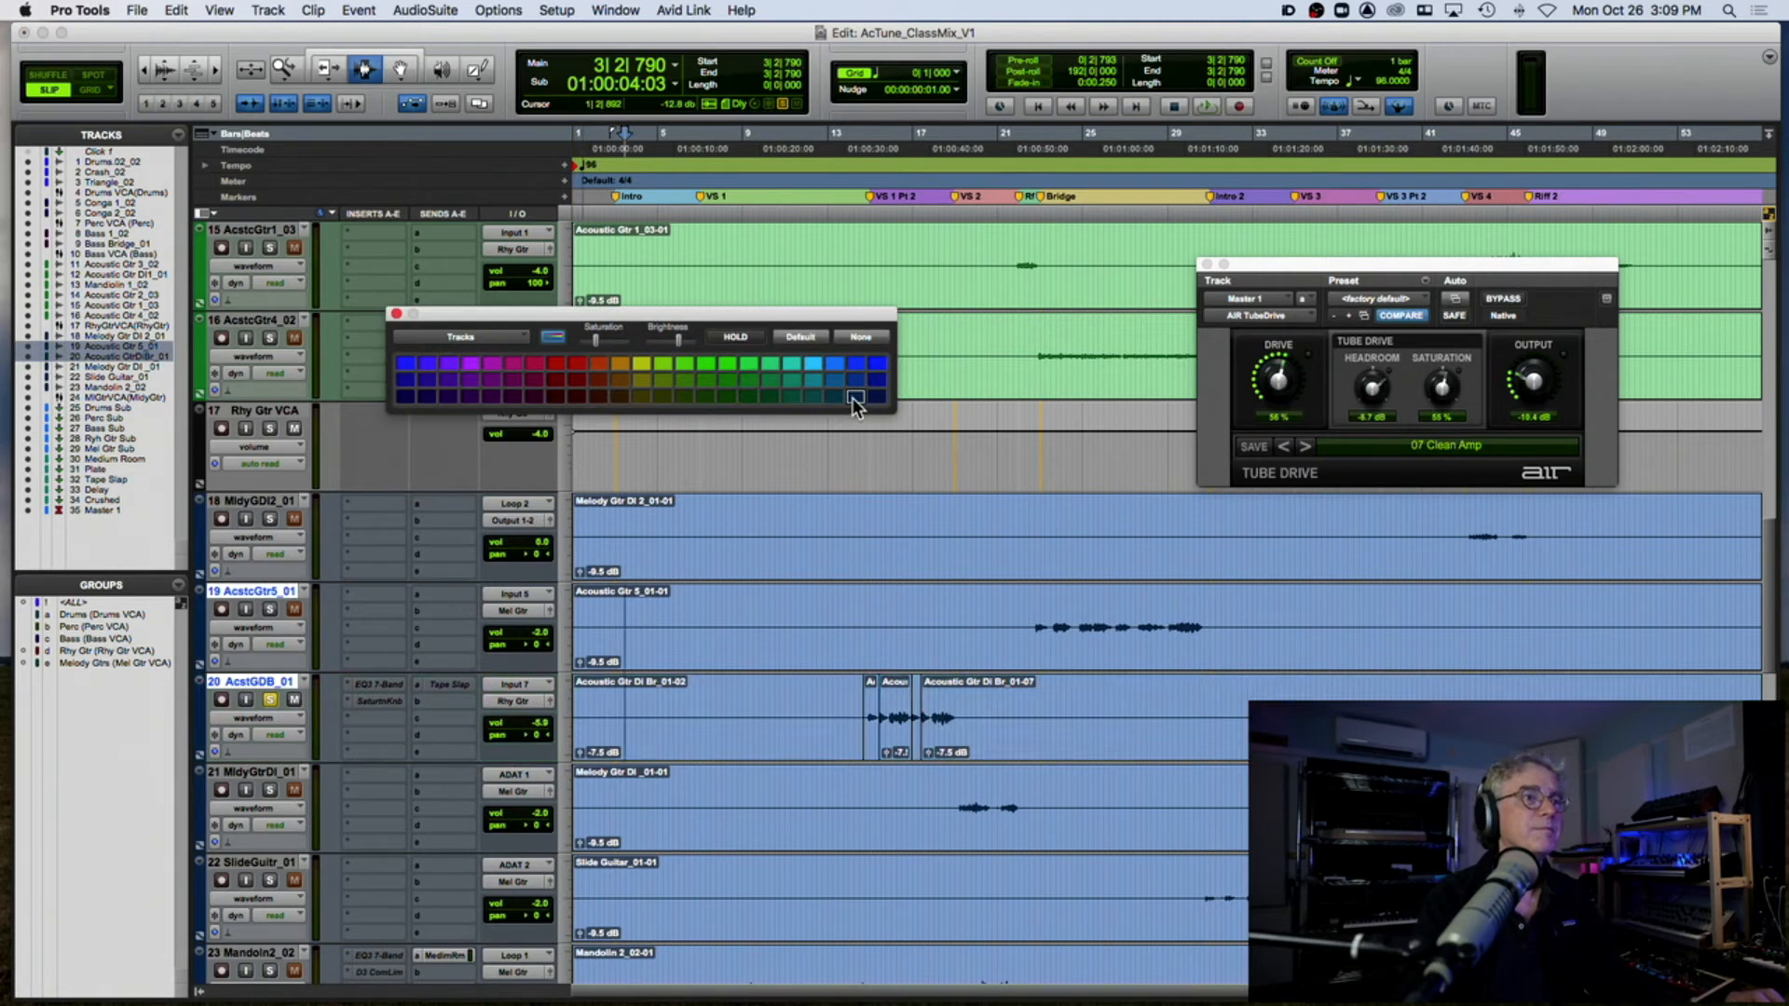
pyautogui.click(397, 313)
# Step: Route the AcstGDB_01 output to the Mel Gtr (Stereo) bus
pyautogui.click(521, 701)
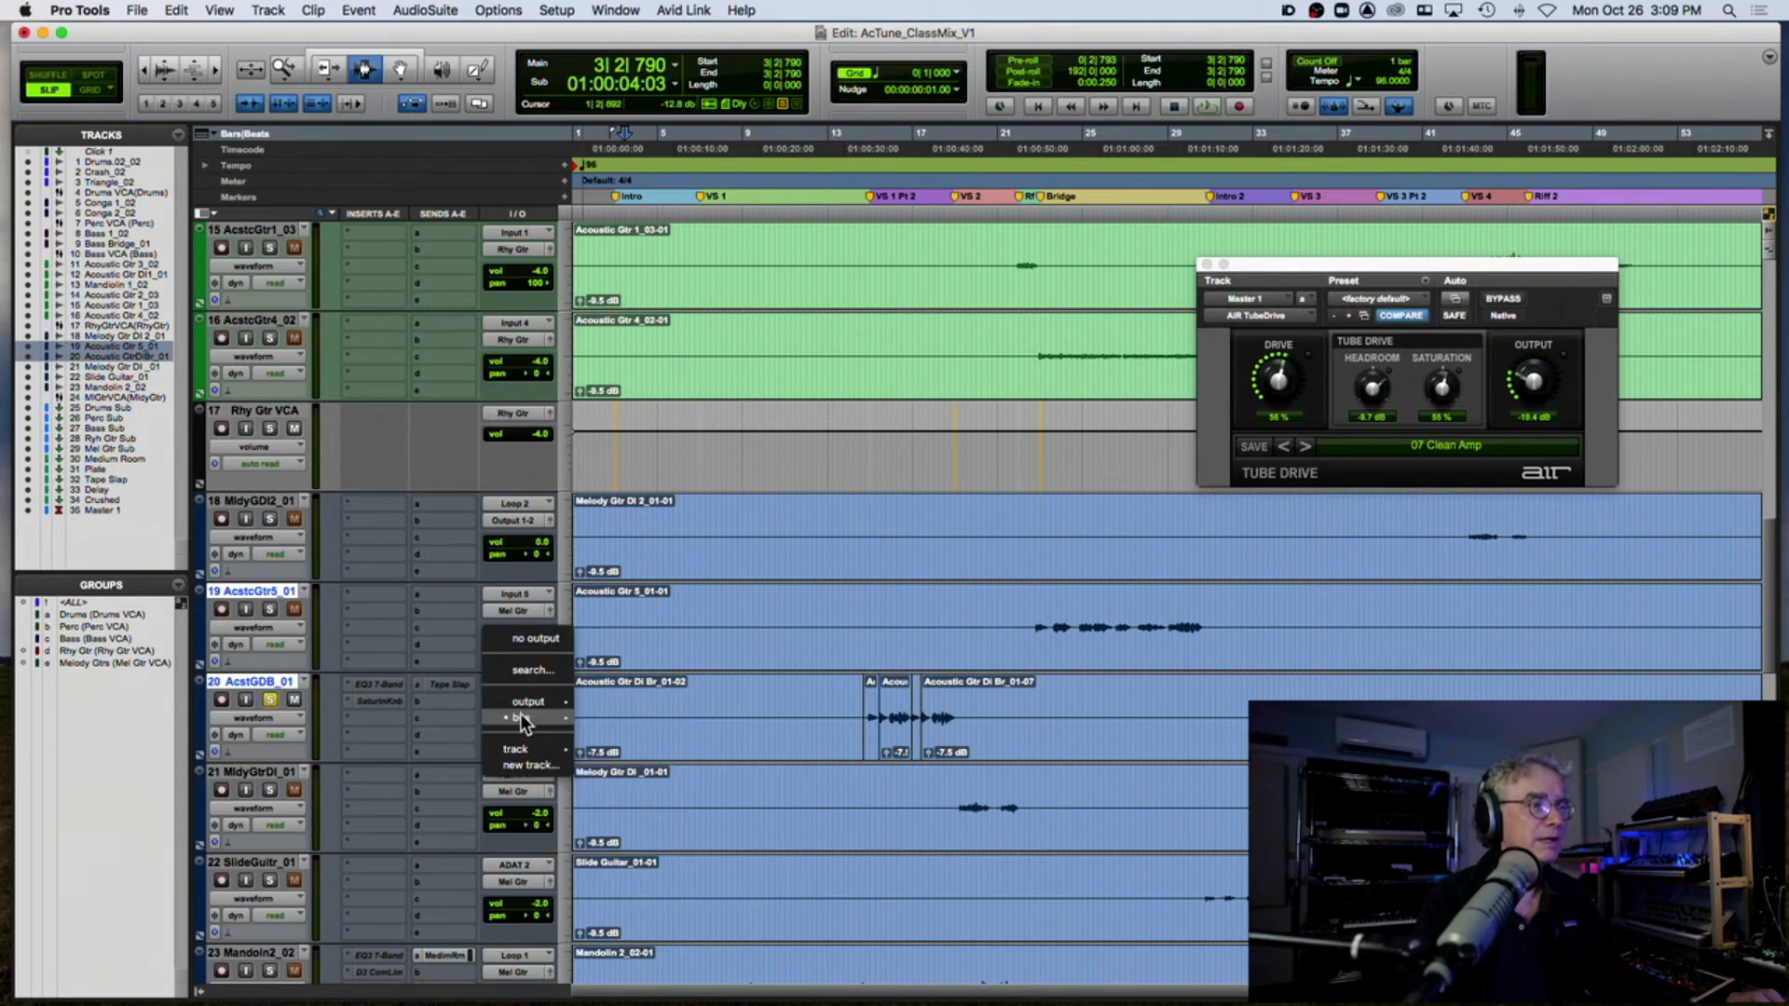
pyautogui.moveTo(522, 718)
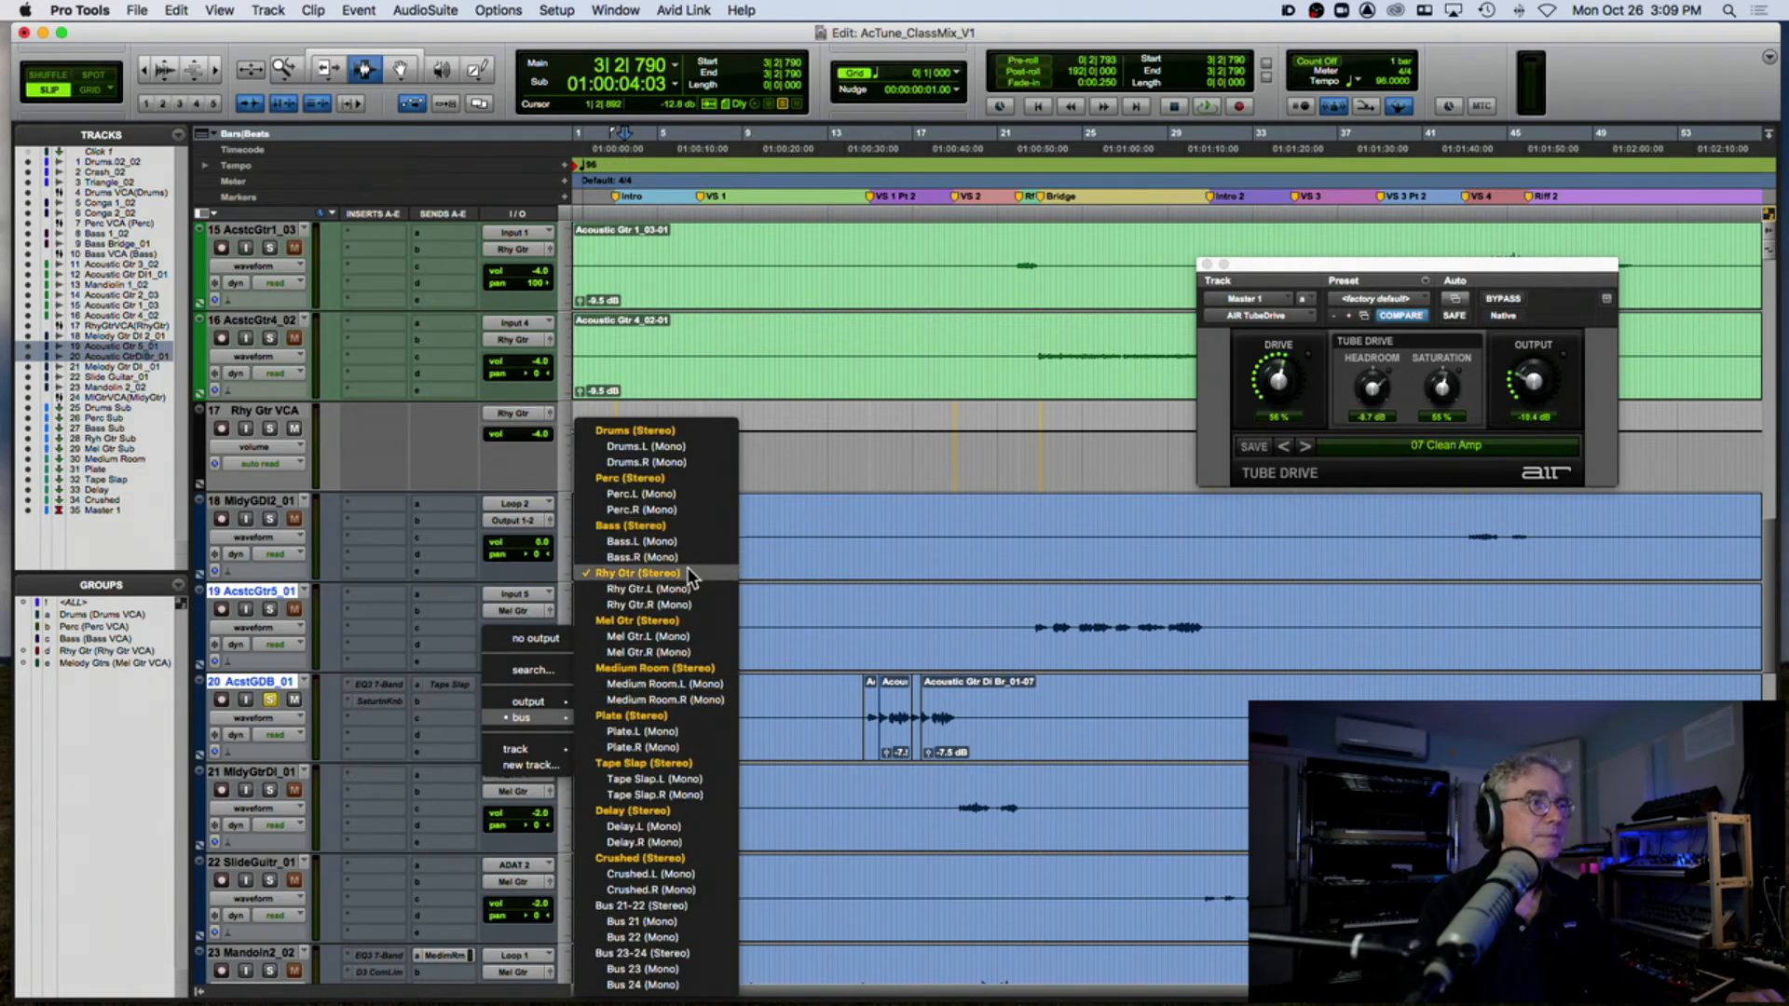
pyautogui.click(683, 621)
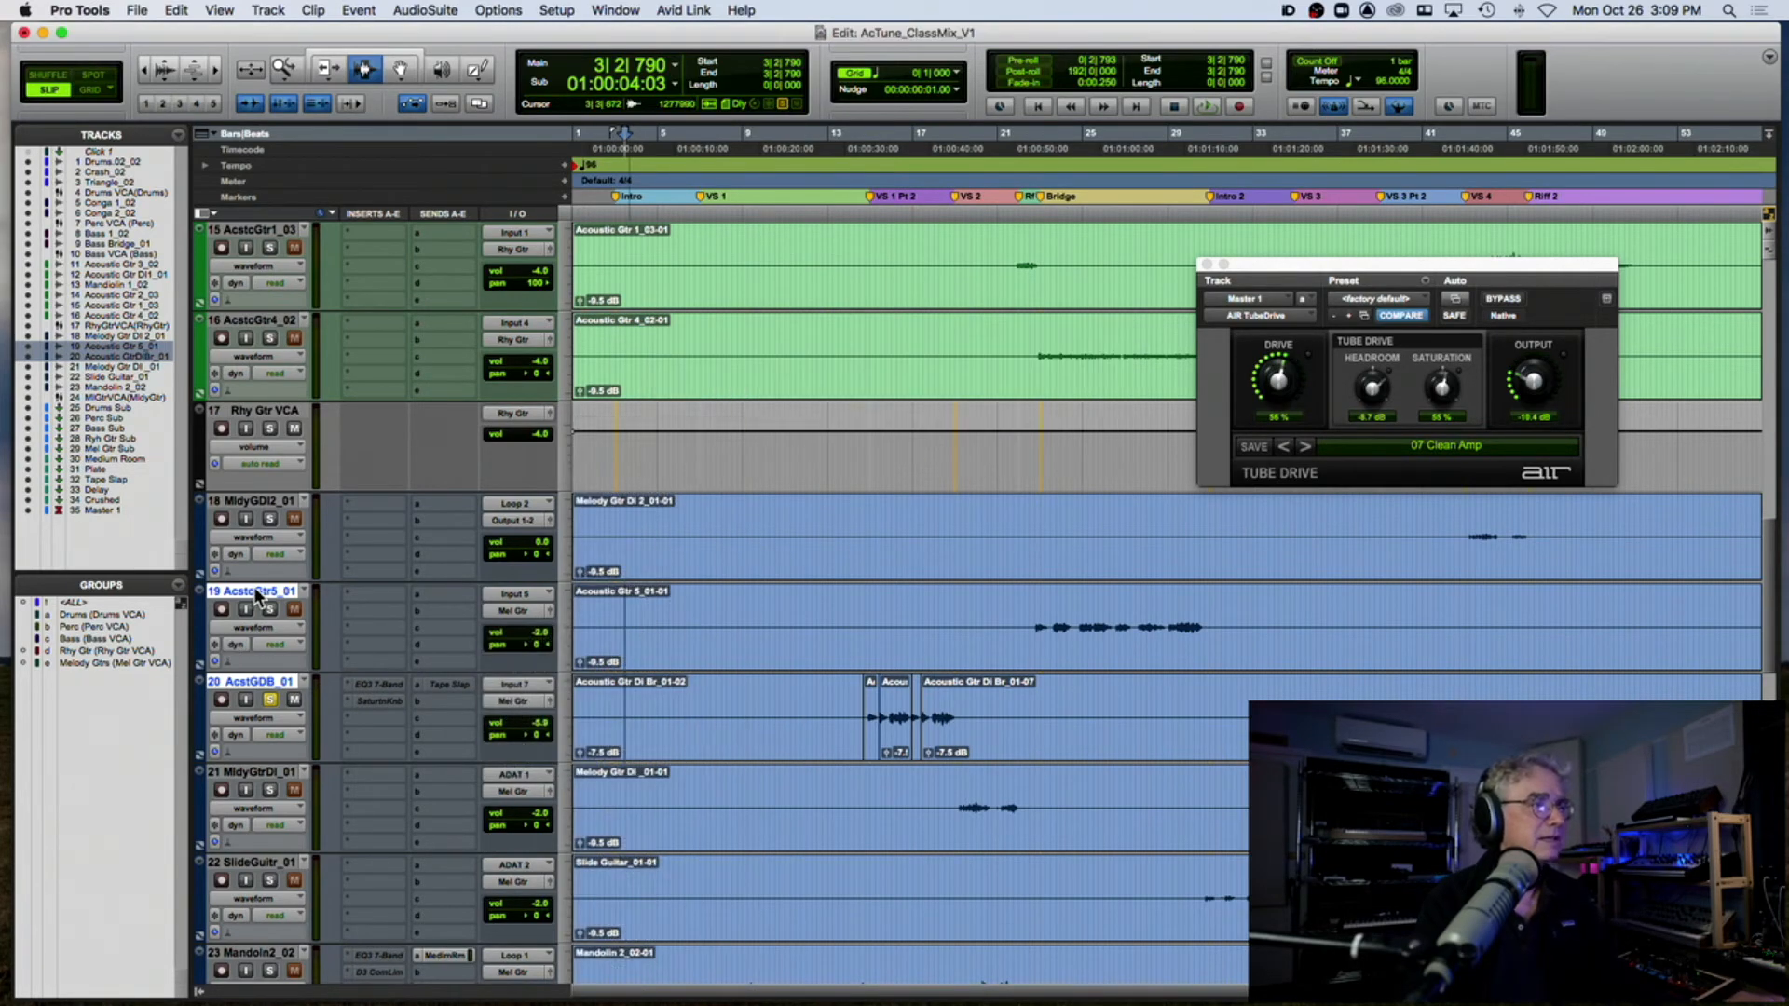
pyautogui.click(178, 586)
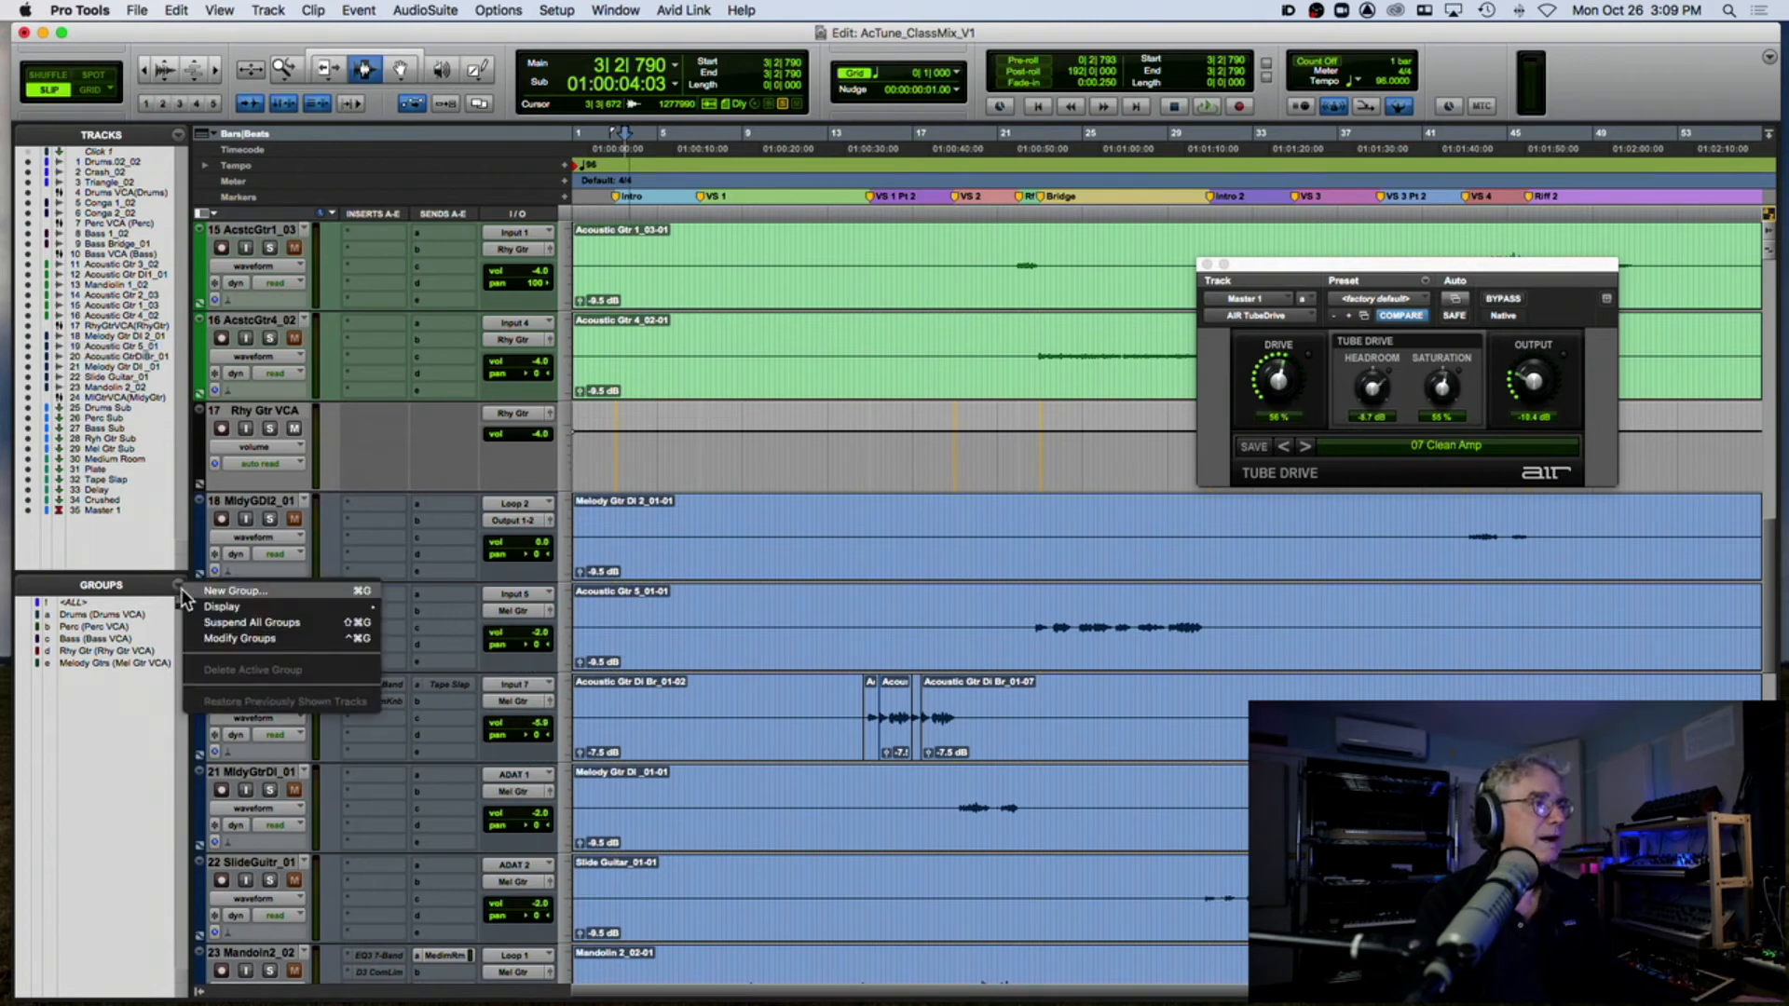
pyautogui.click(239, 639)
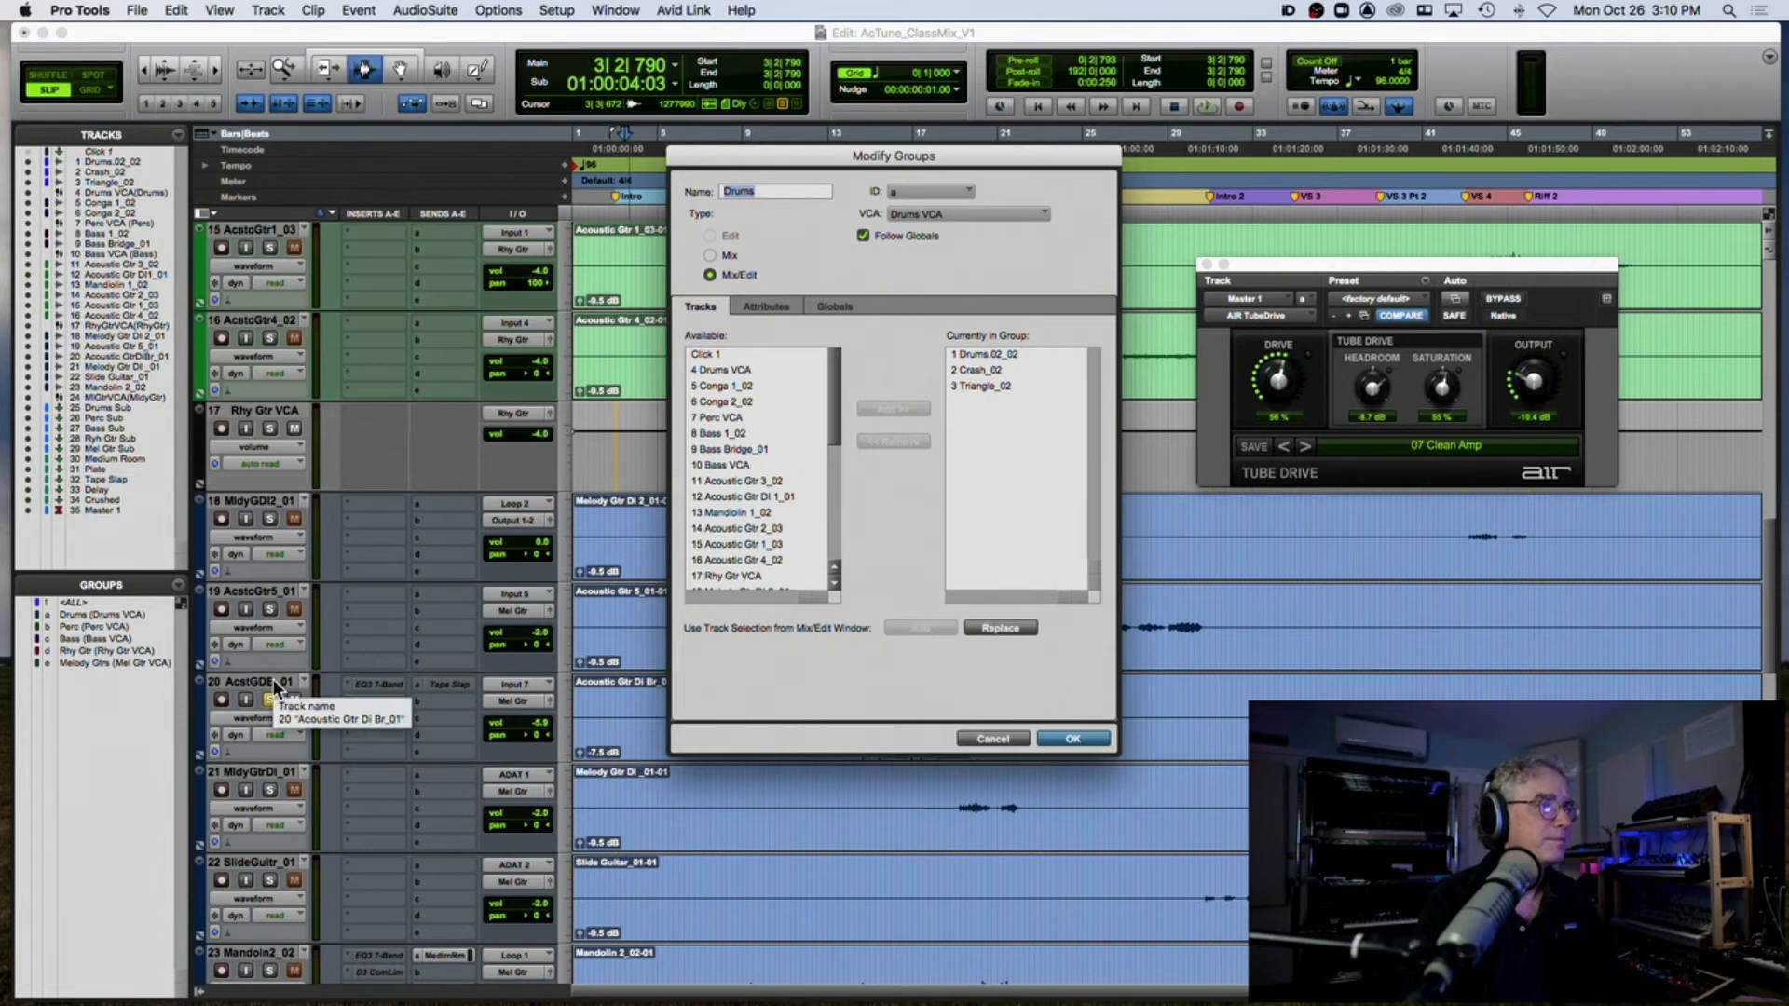
pyautogui.moveTo(809, 147); pyautogui.dragTo(852, 141)
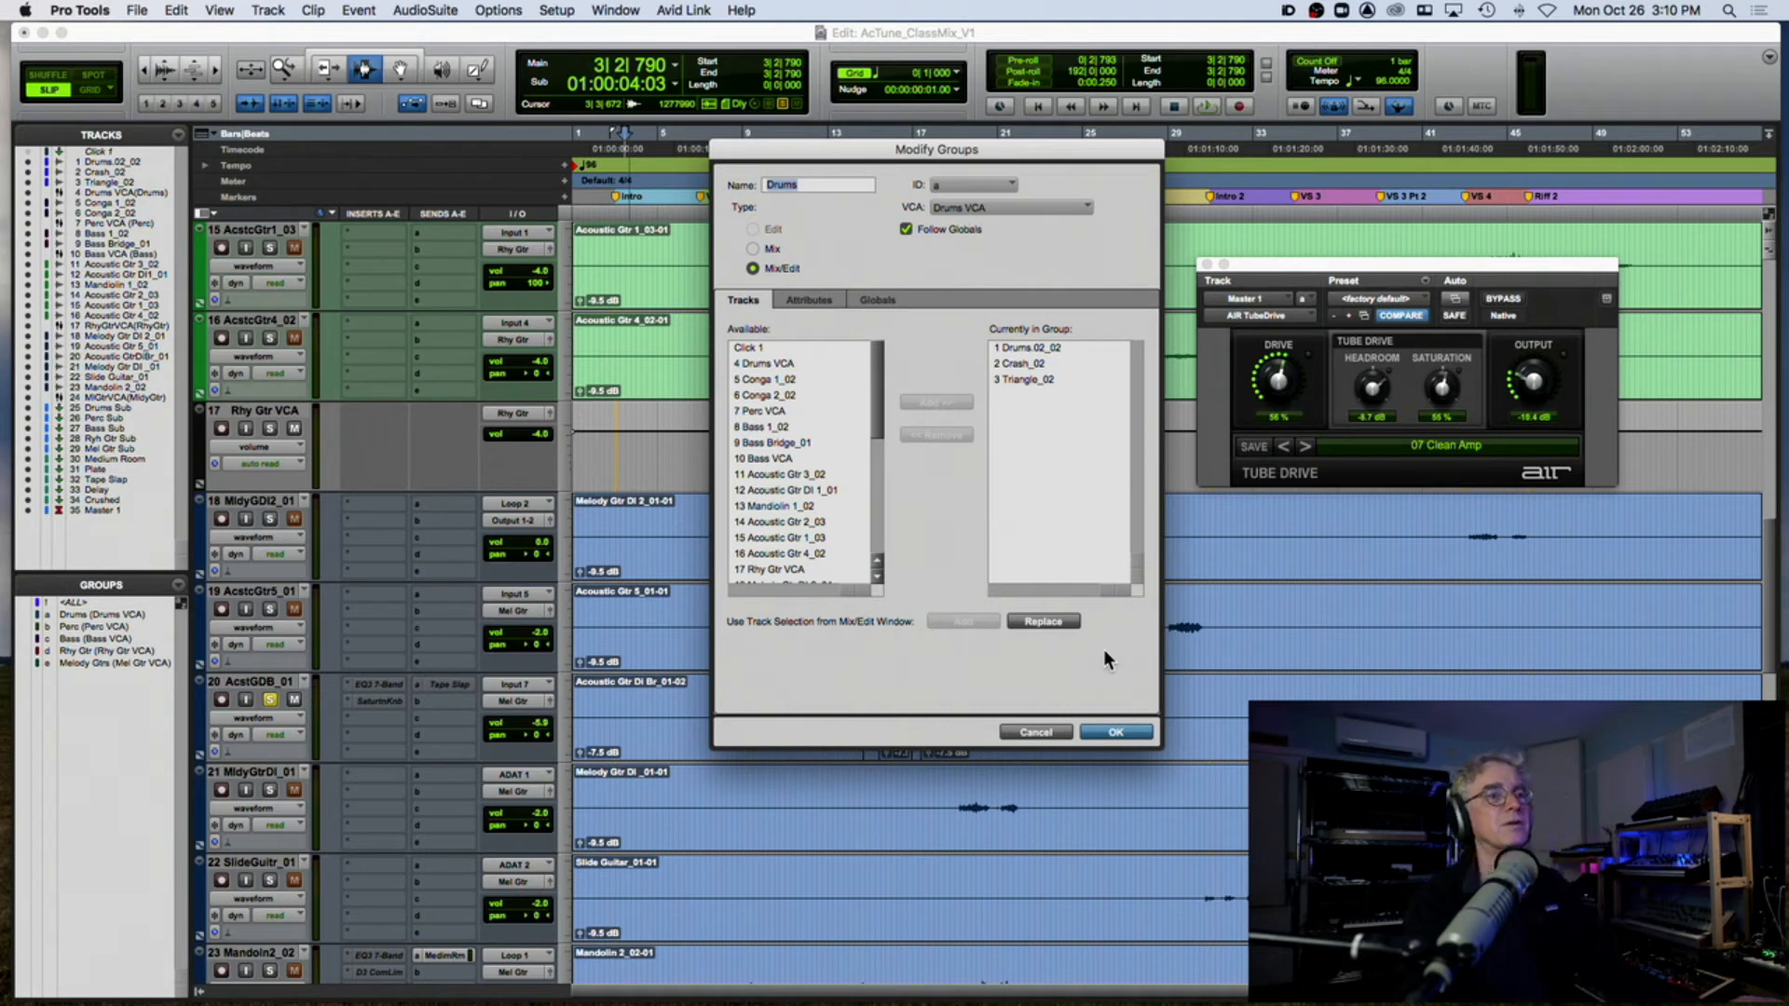
pyautogui.click(1031, 733)
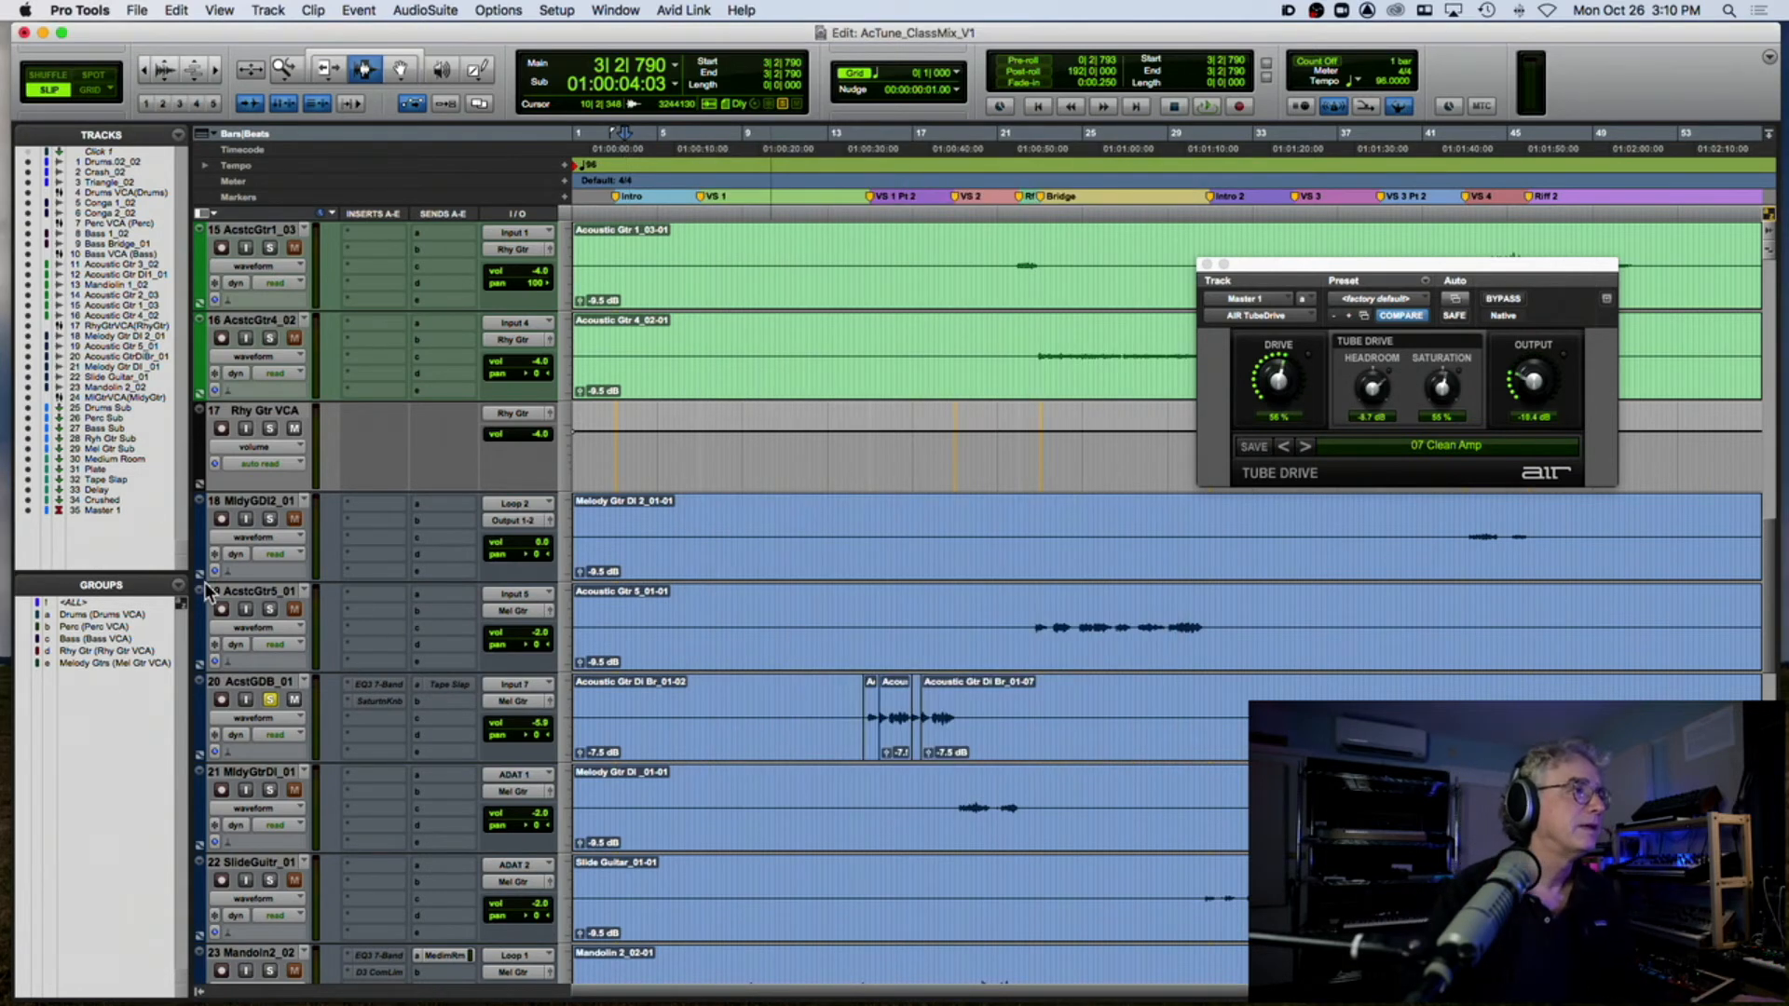
# Step: Remove Acoustic Gtr Di Br_01 from the Rhy Gtr group without coalescing the VCA automation to it
pyautogui.click(178, 585)
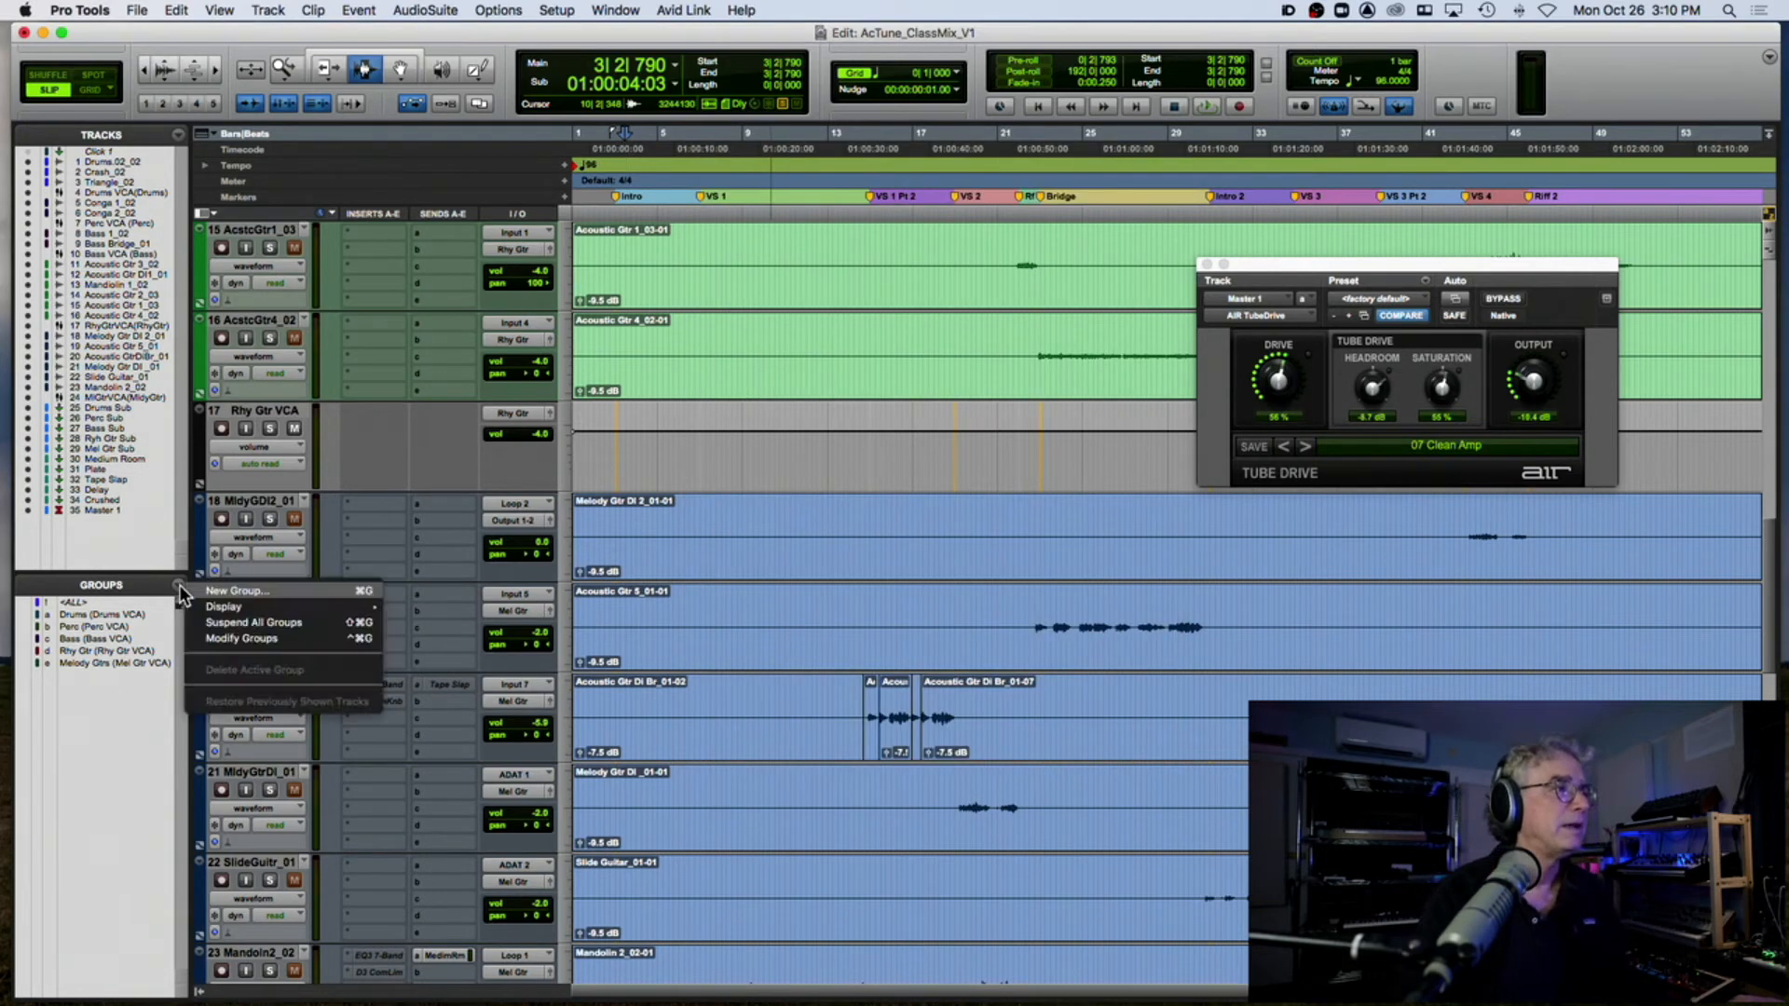
pyautogui.click(205, 636)
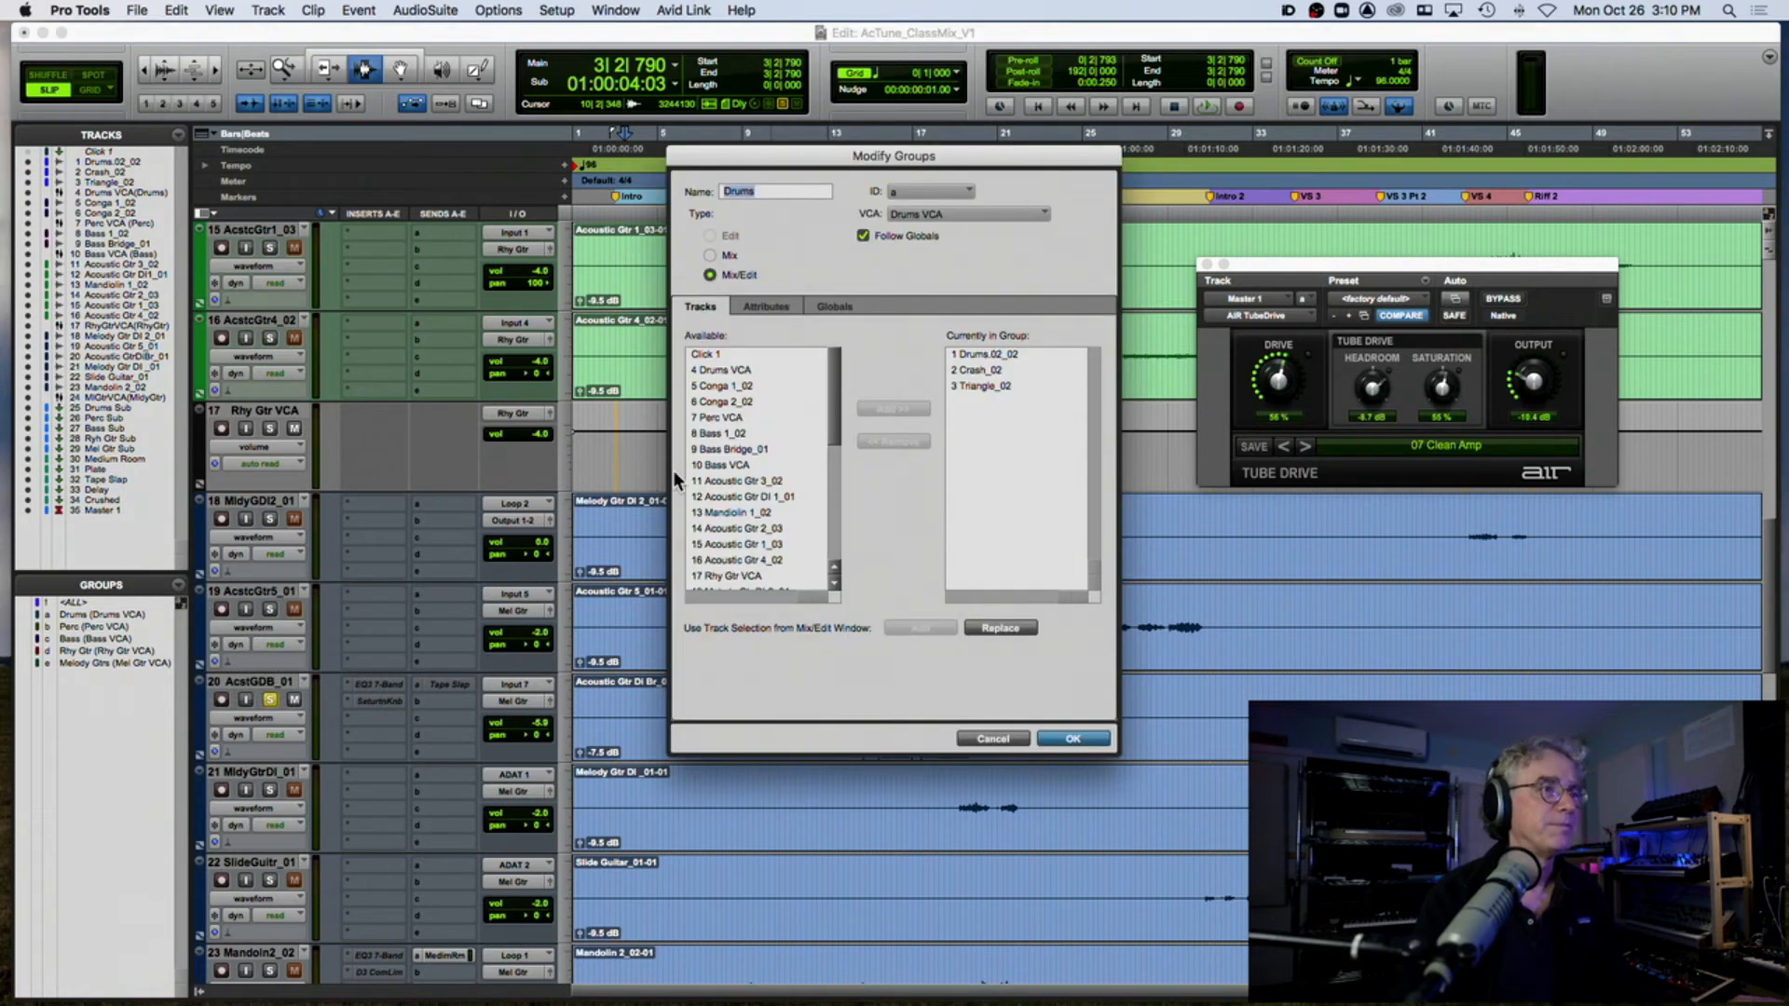
pyautogui.click(924, 188)
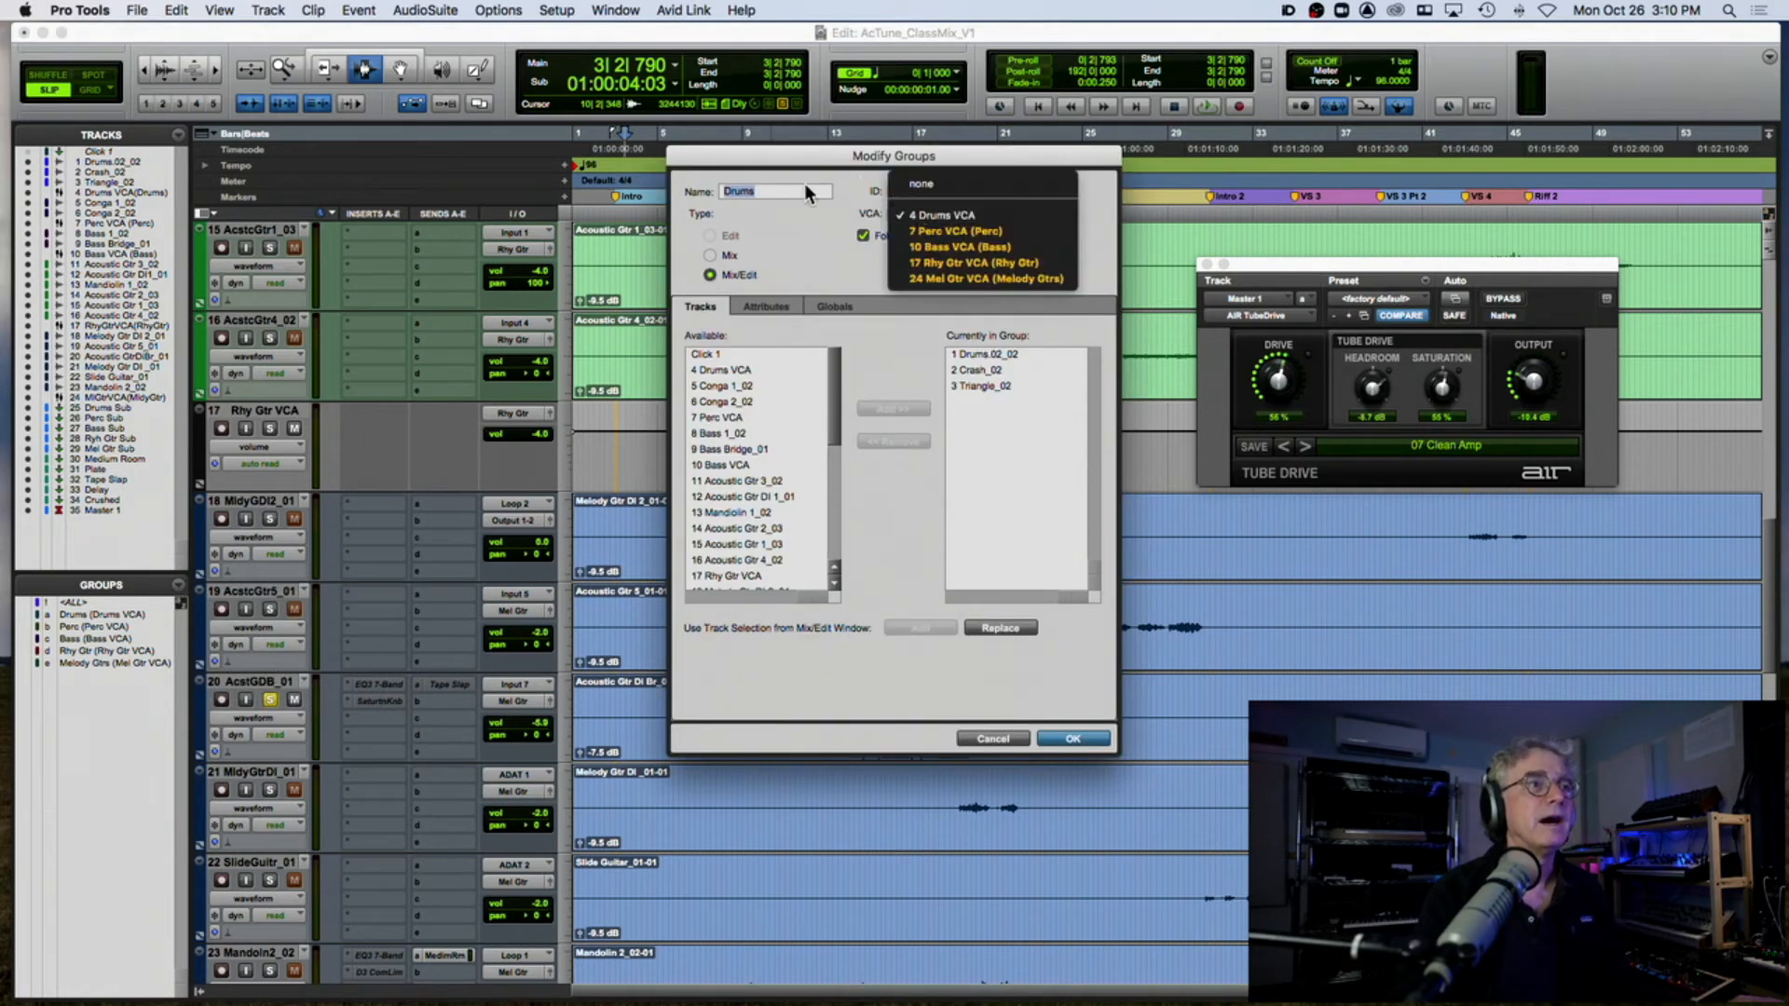
pyautogui.click(814, 181)
pyautogui.click(900, 187)
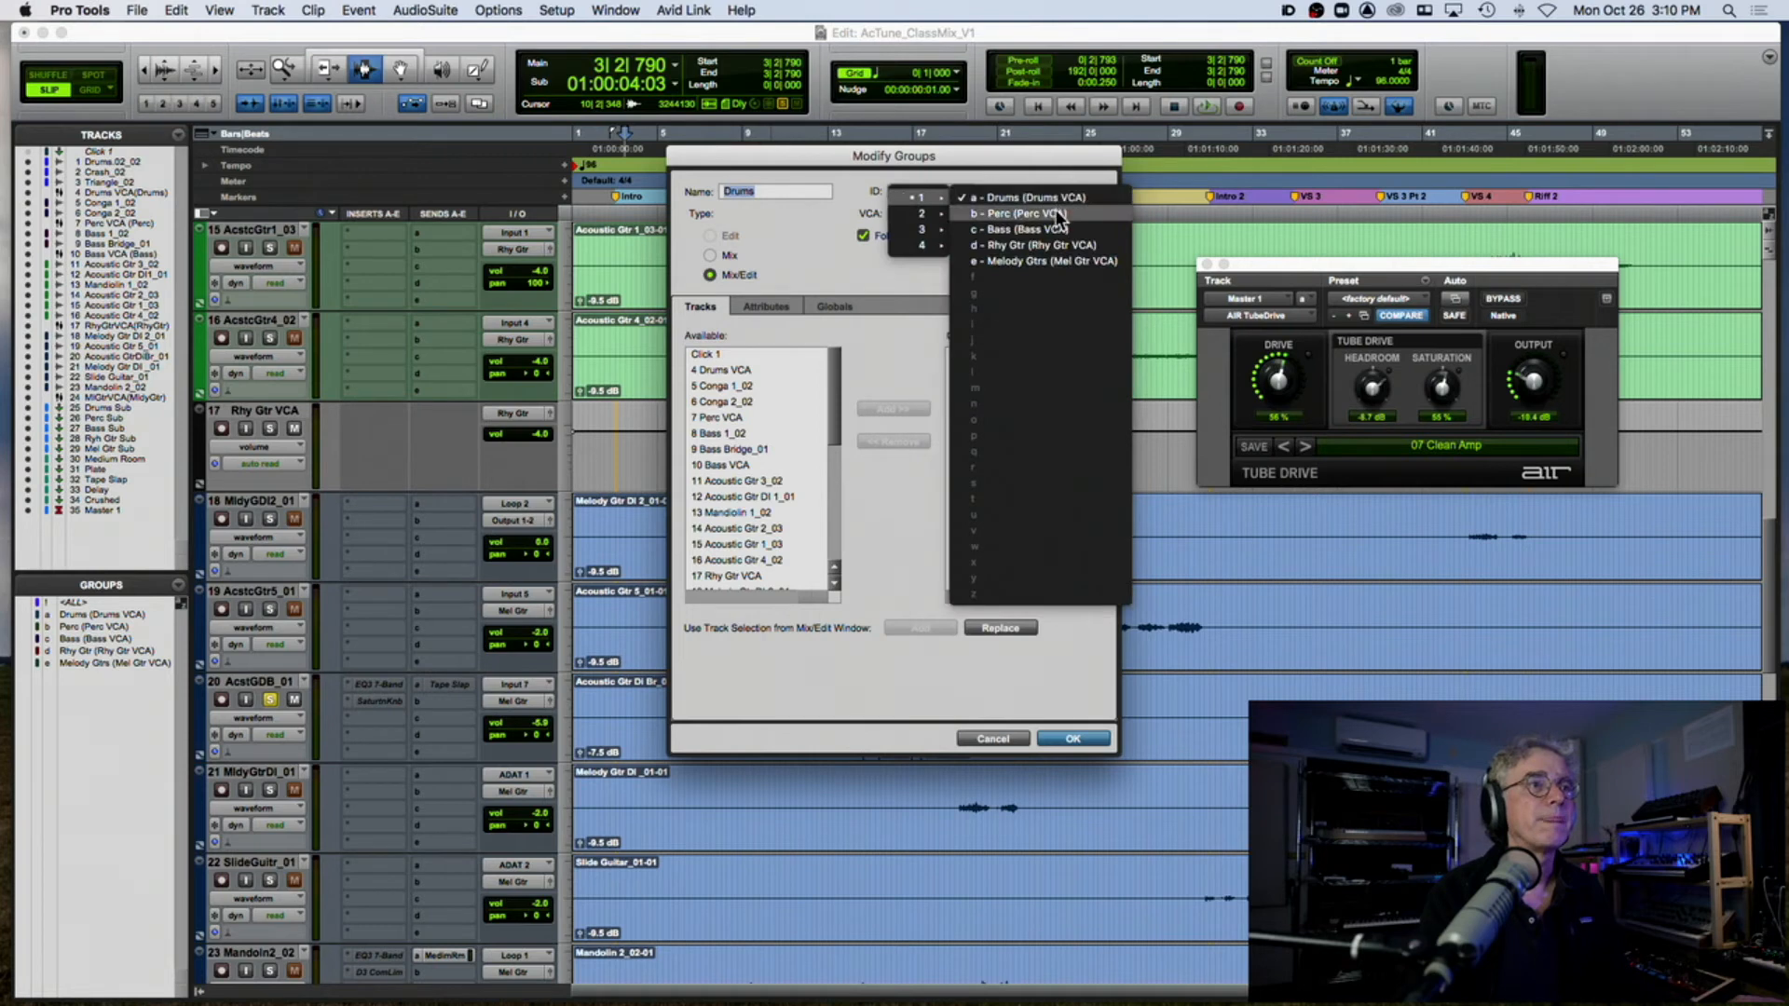
pyautogui.click(1056, 242)
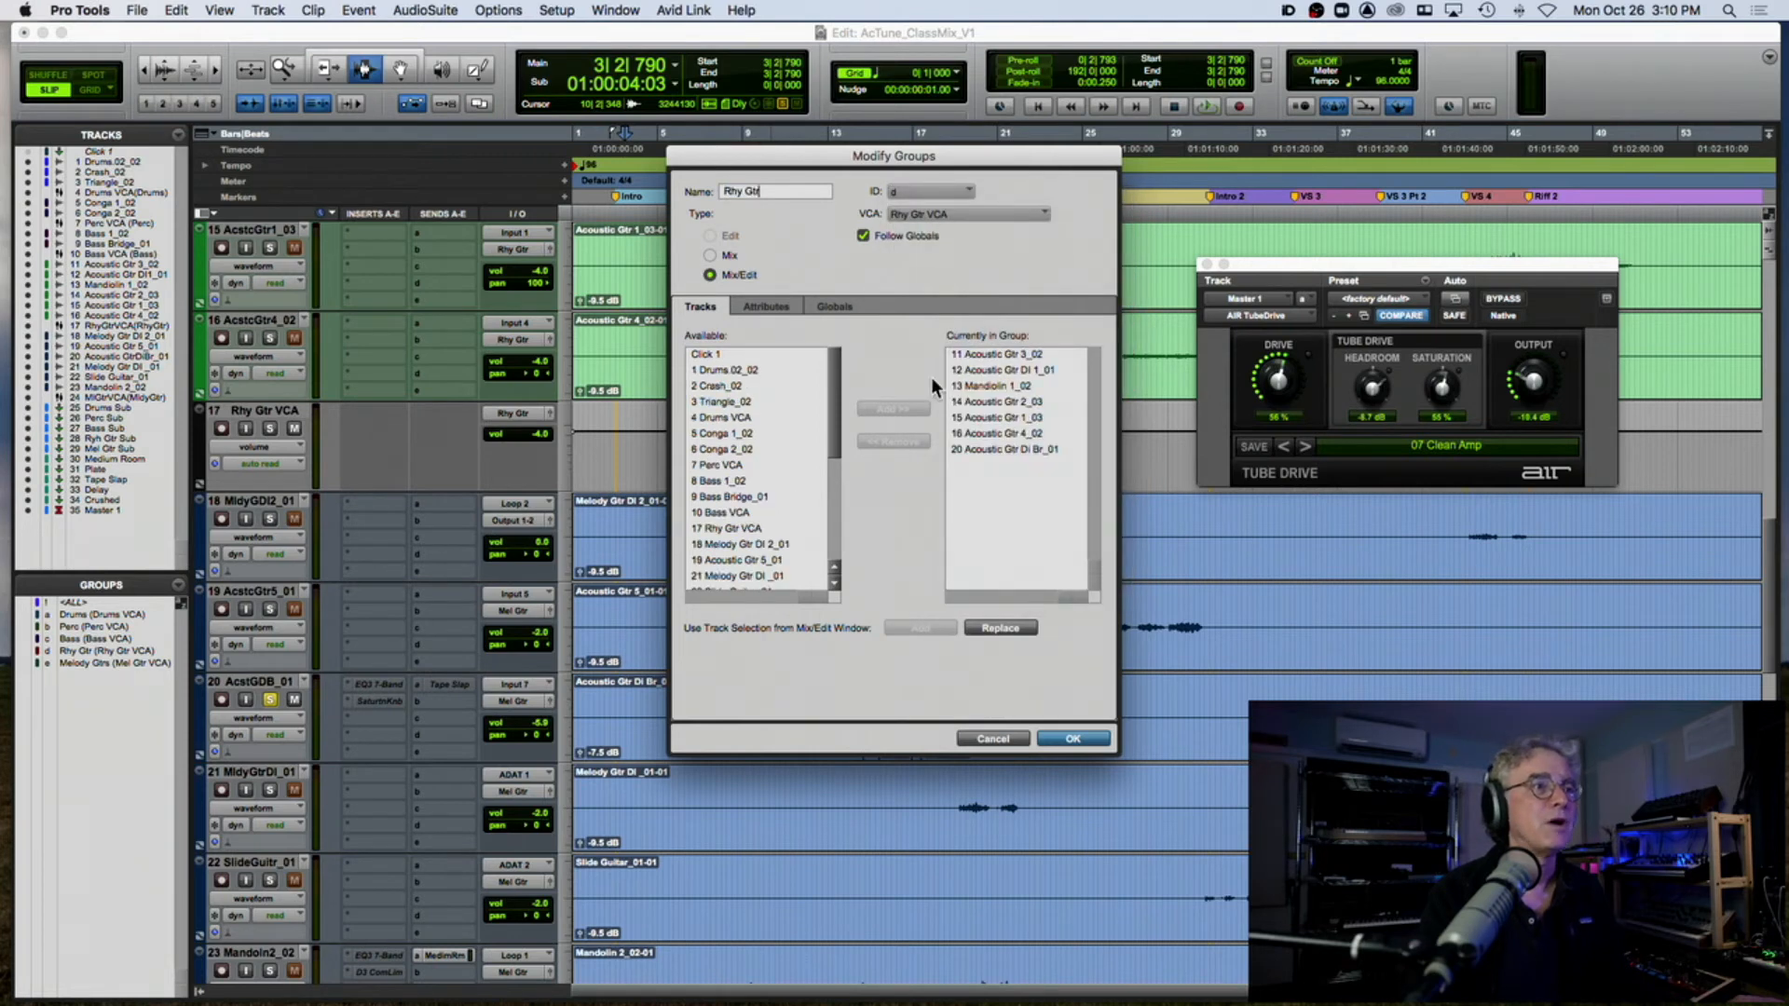
pyautogui.click(964, 450)
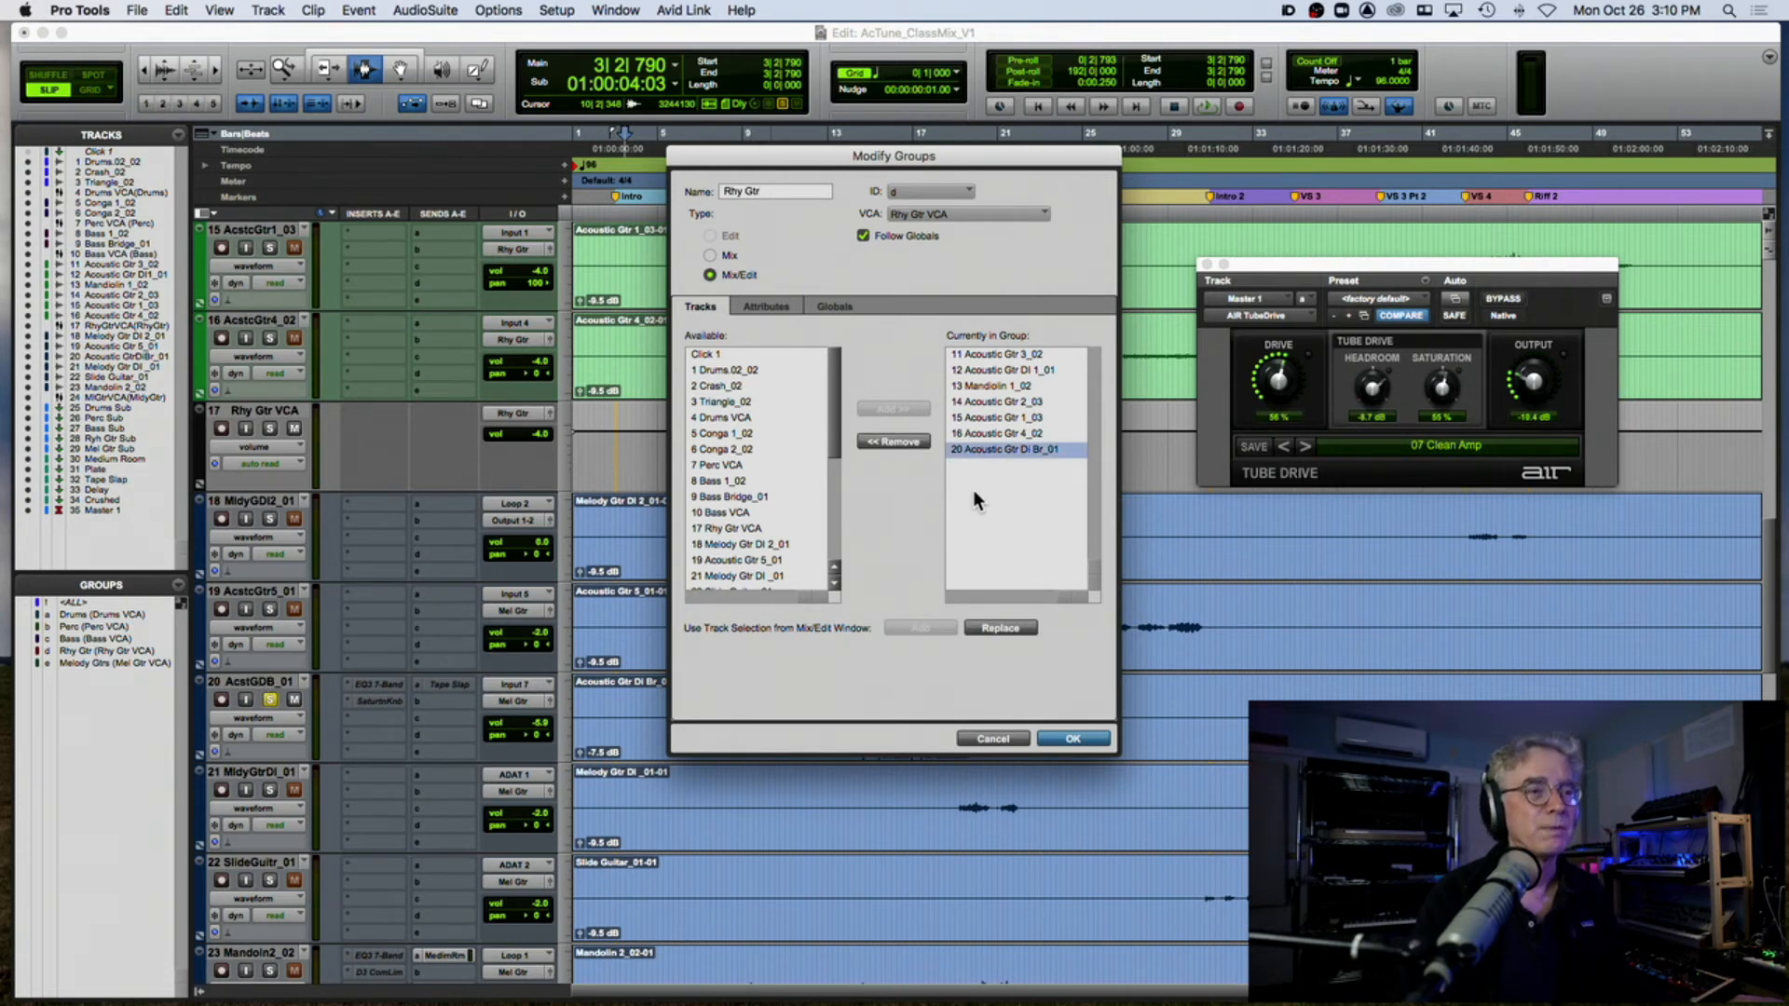
pyautogui.click(892, 441)
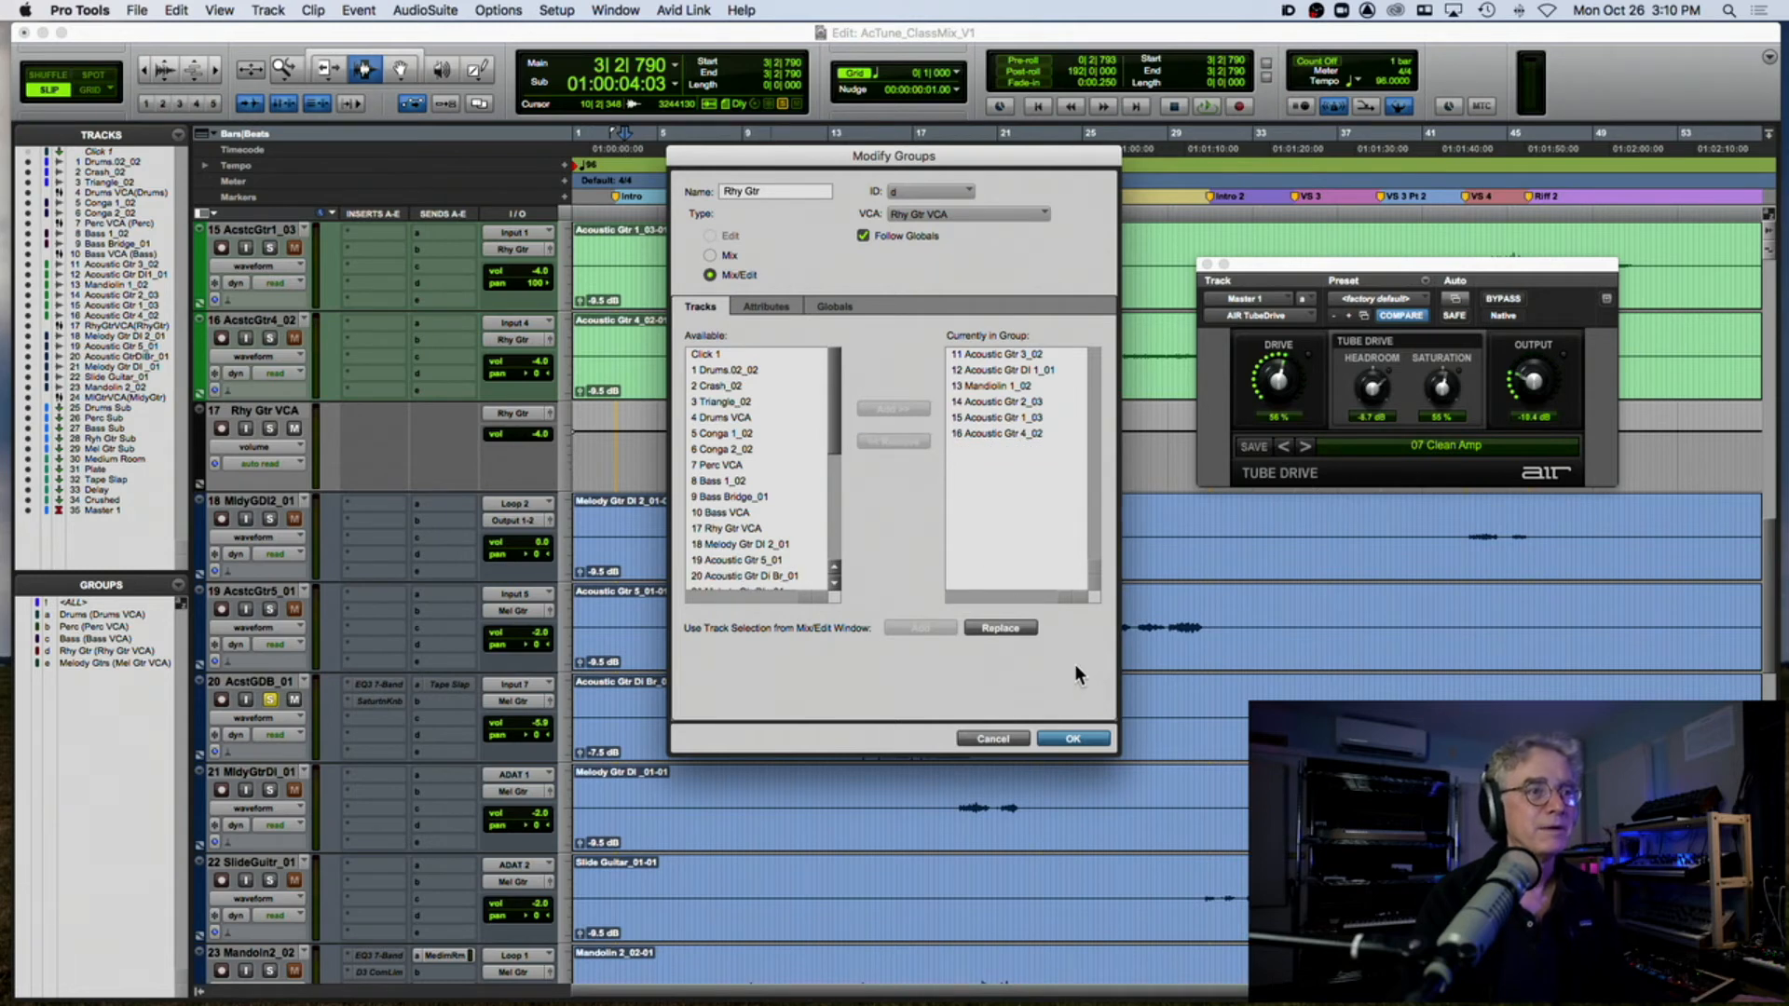
pyautogui.click(1075, 739)
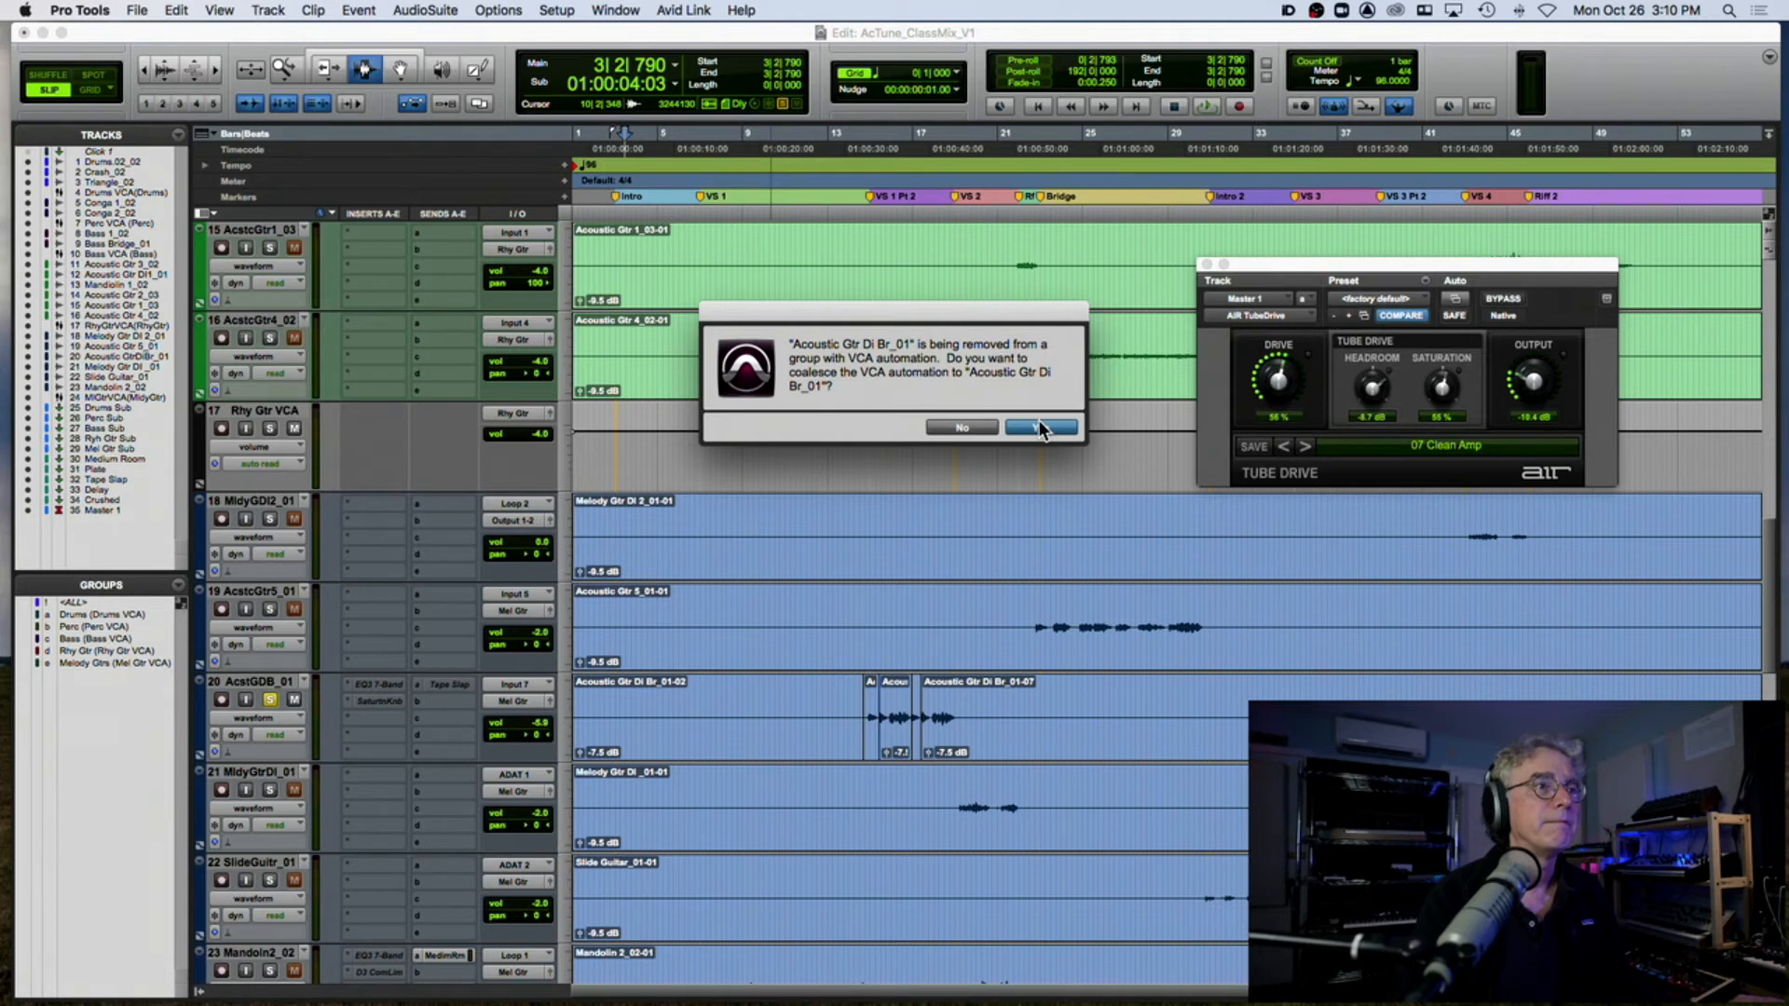
pyautogui.click(964, 427)
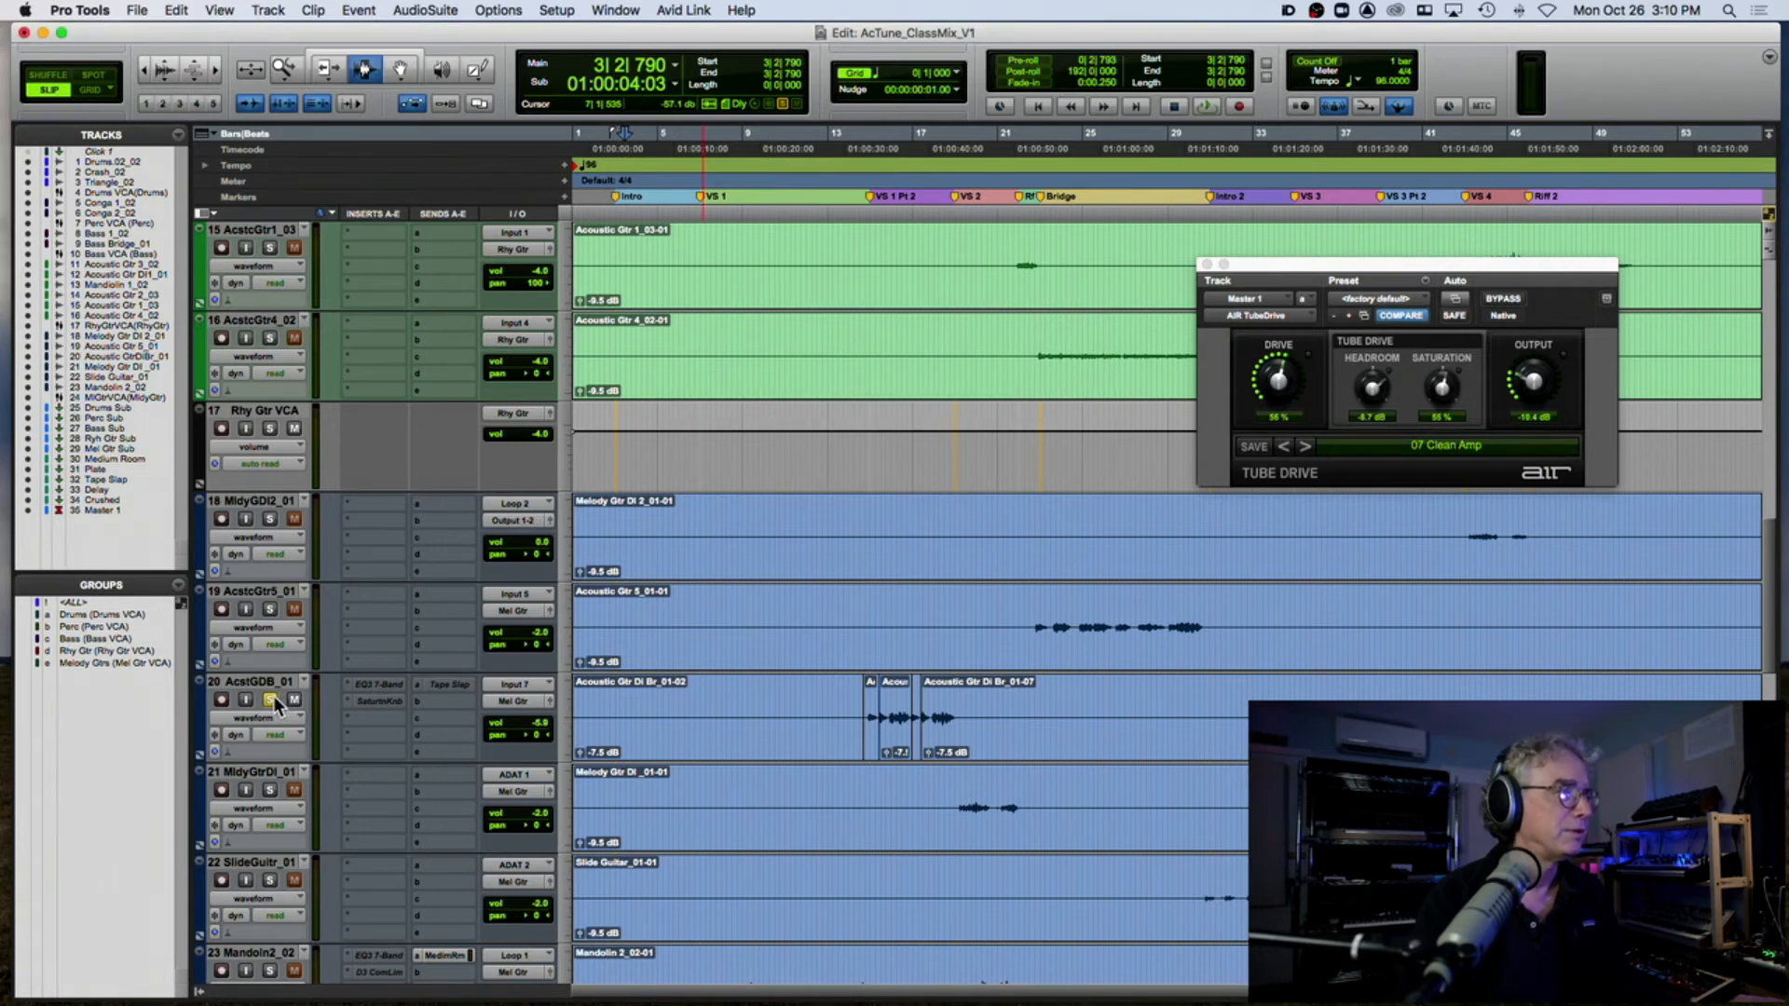
# Step: Add Acoustic Gtr Di 1_01 to the Melody Gtrs group and confirm the group change
pyautogui.click(177, 586)
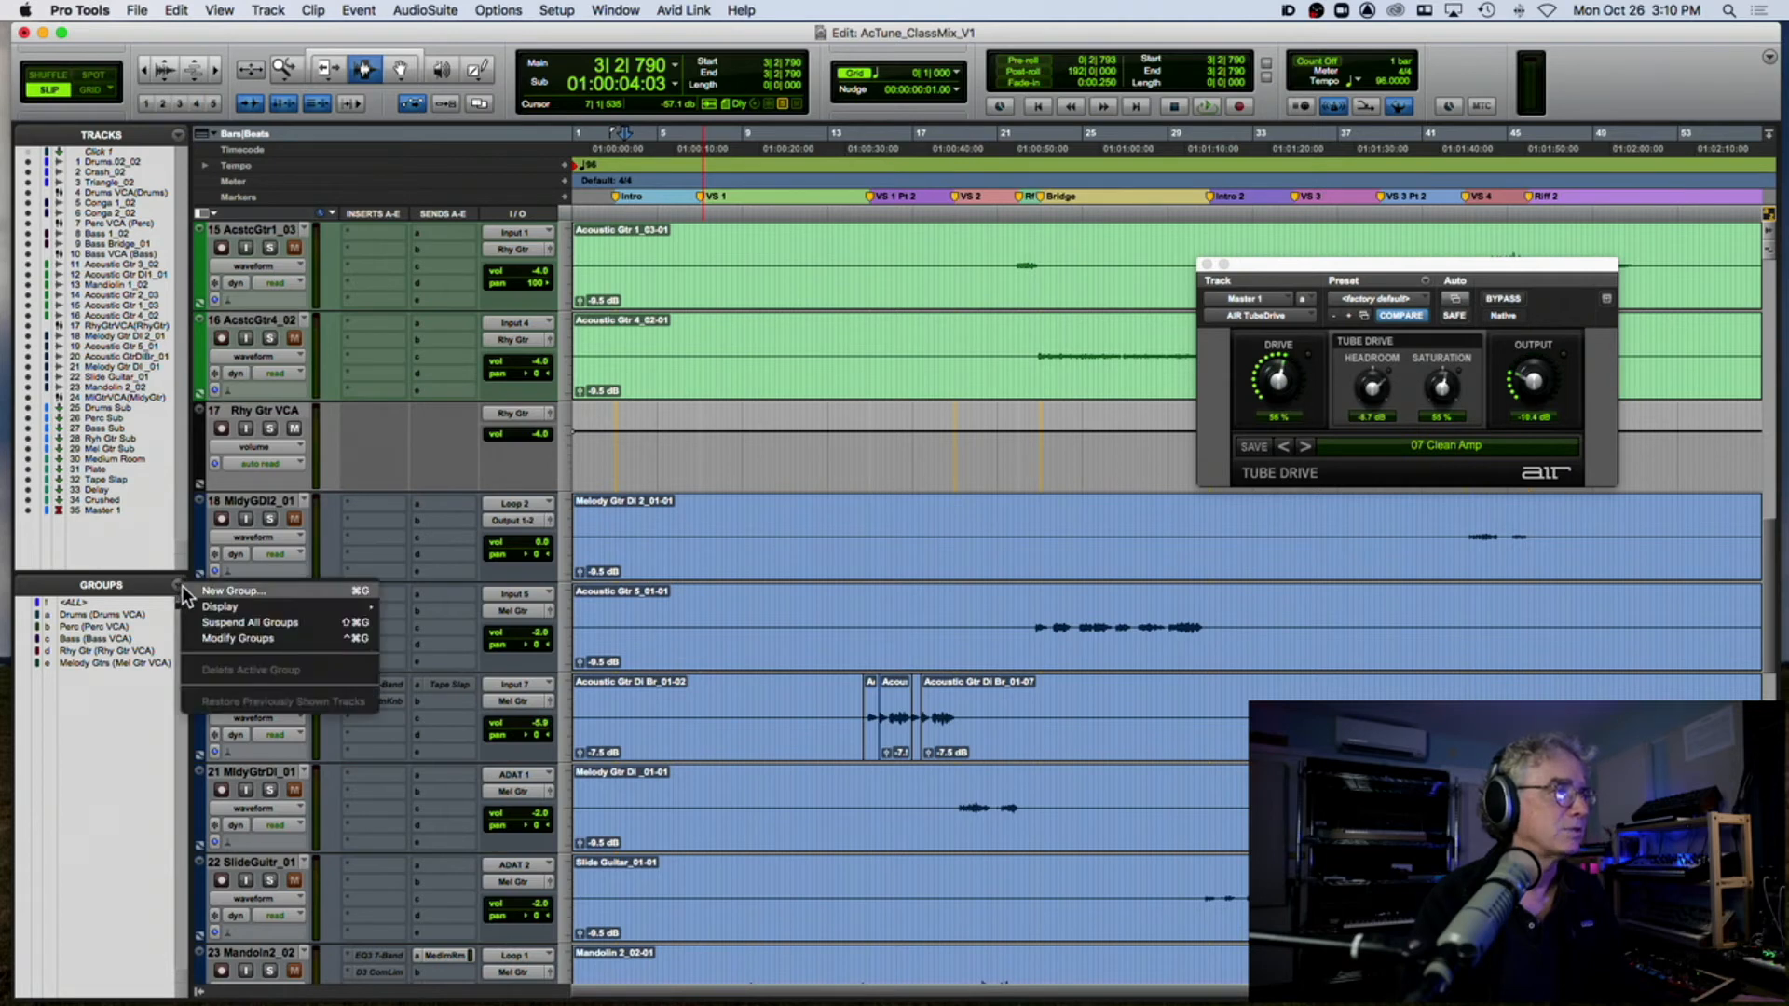
pyautogui.click(238, 638)
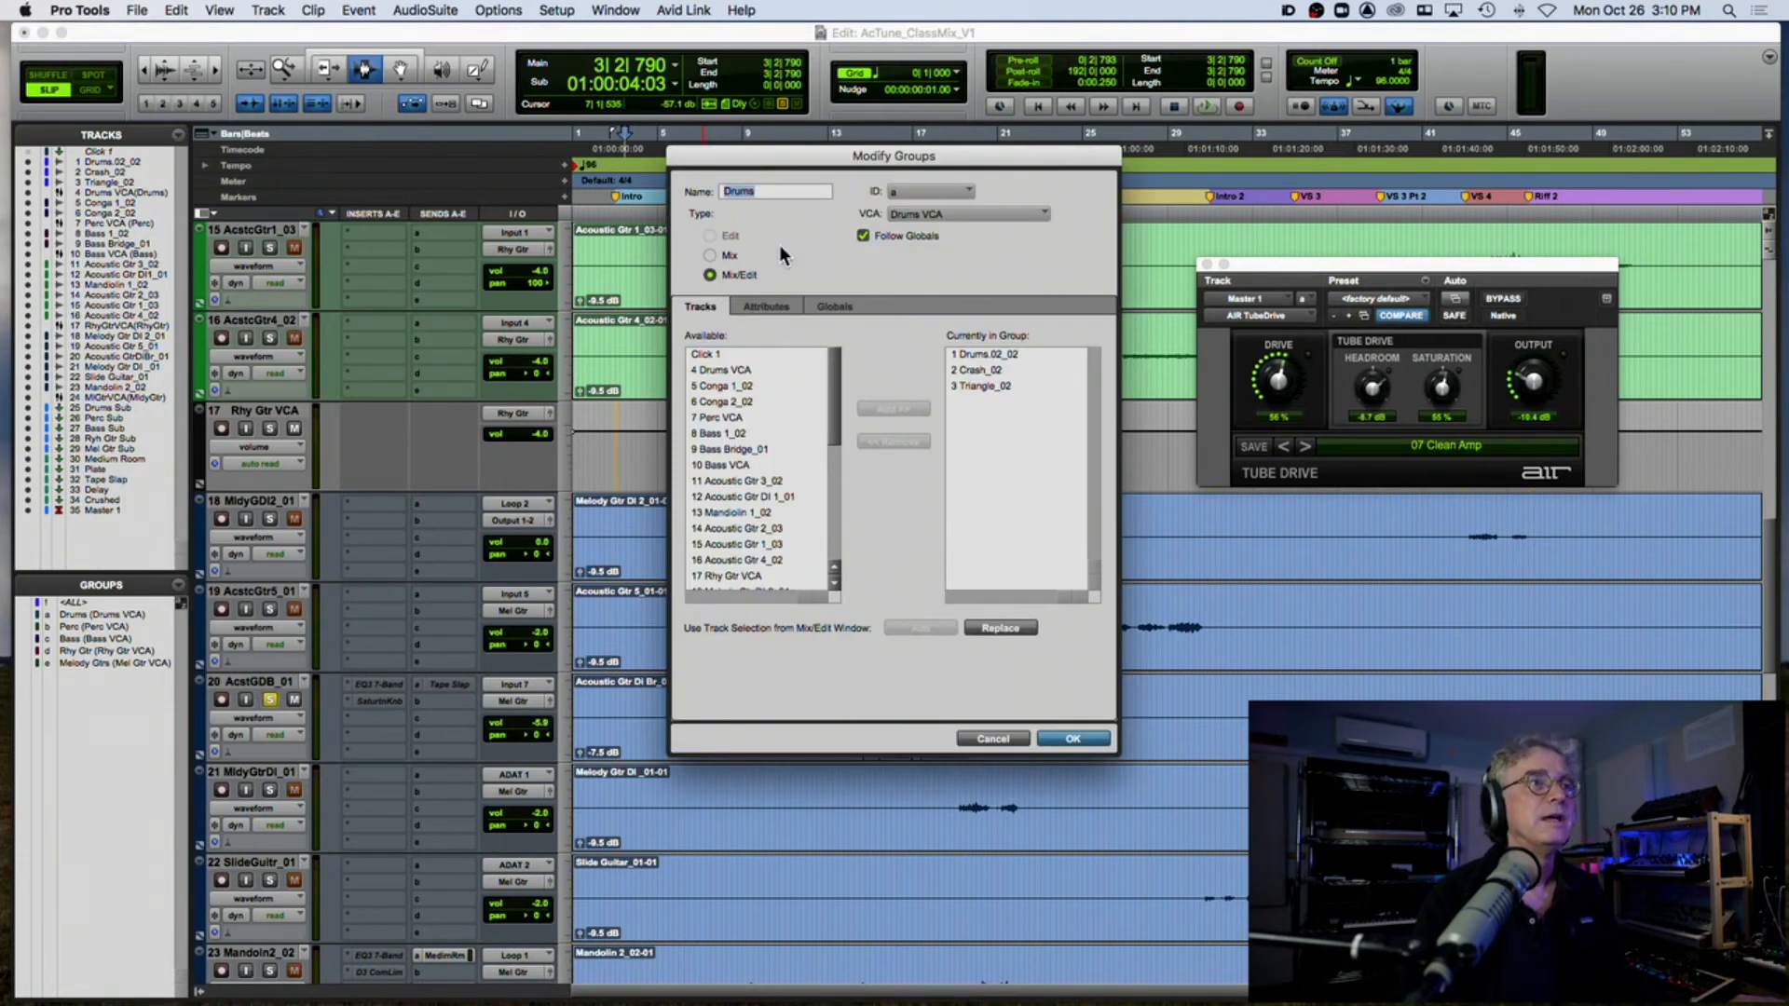
pyautogui.click(915, 189)
pyautogui.moveTo(920, 197)
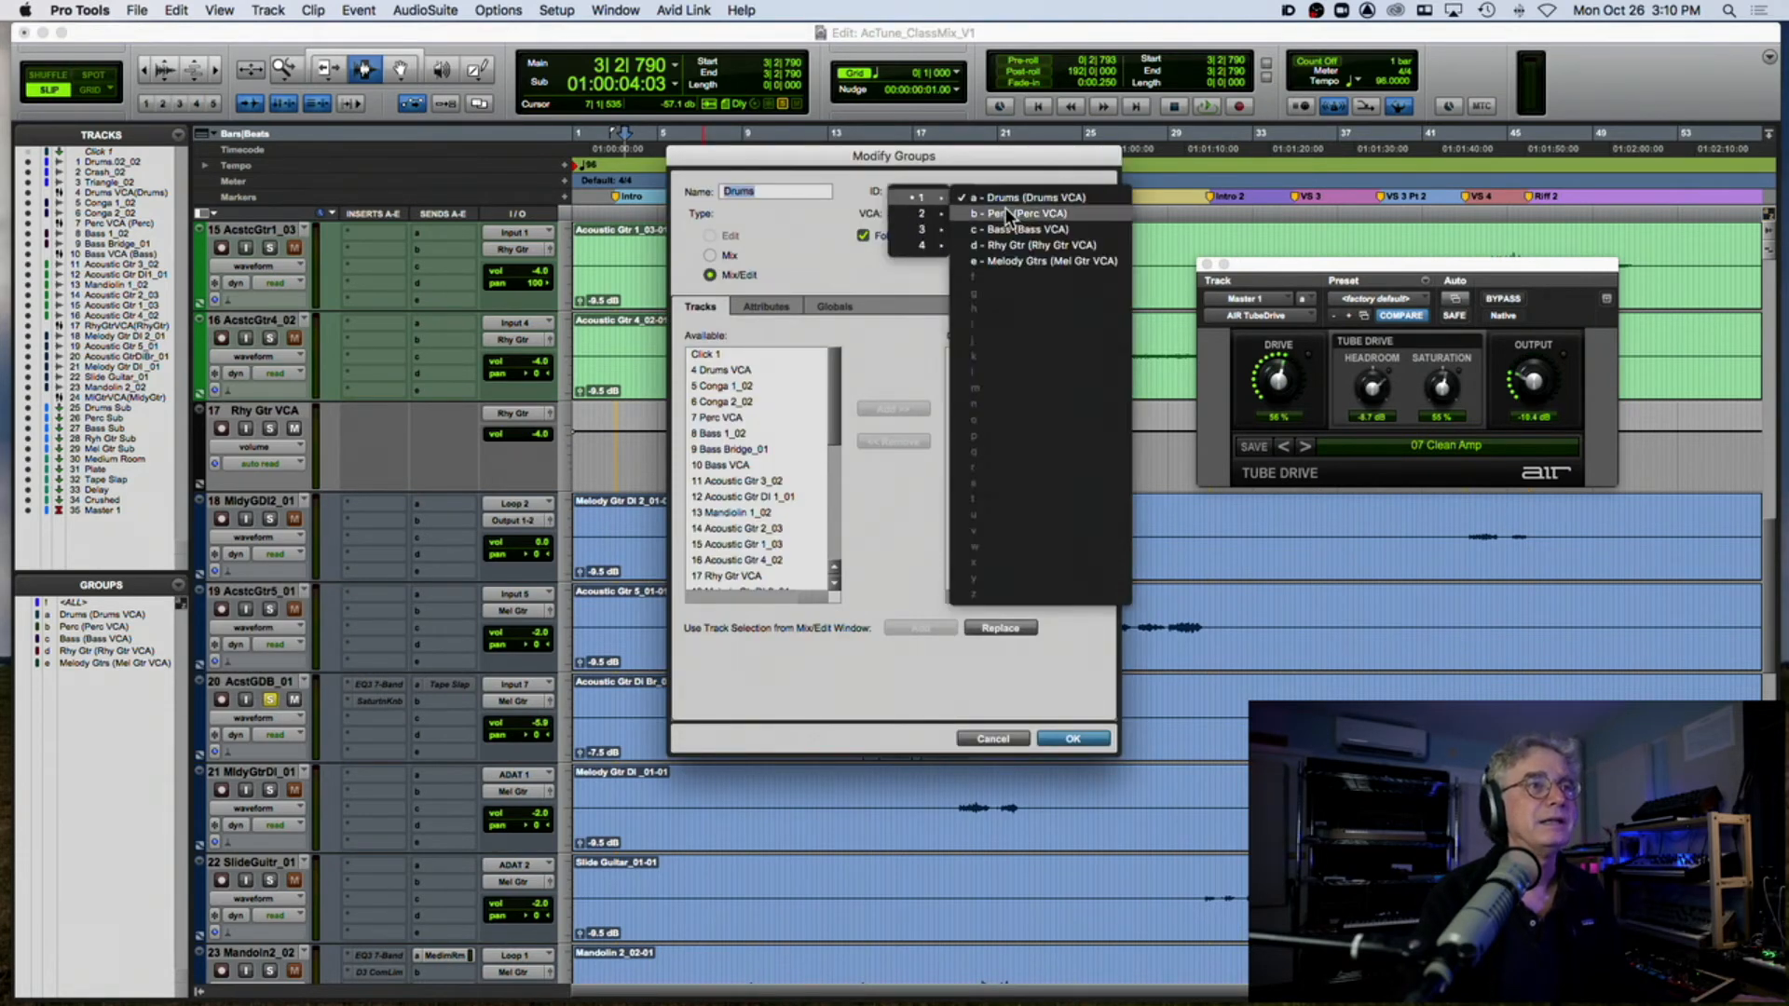
pyautogui.click(1027, 263)
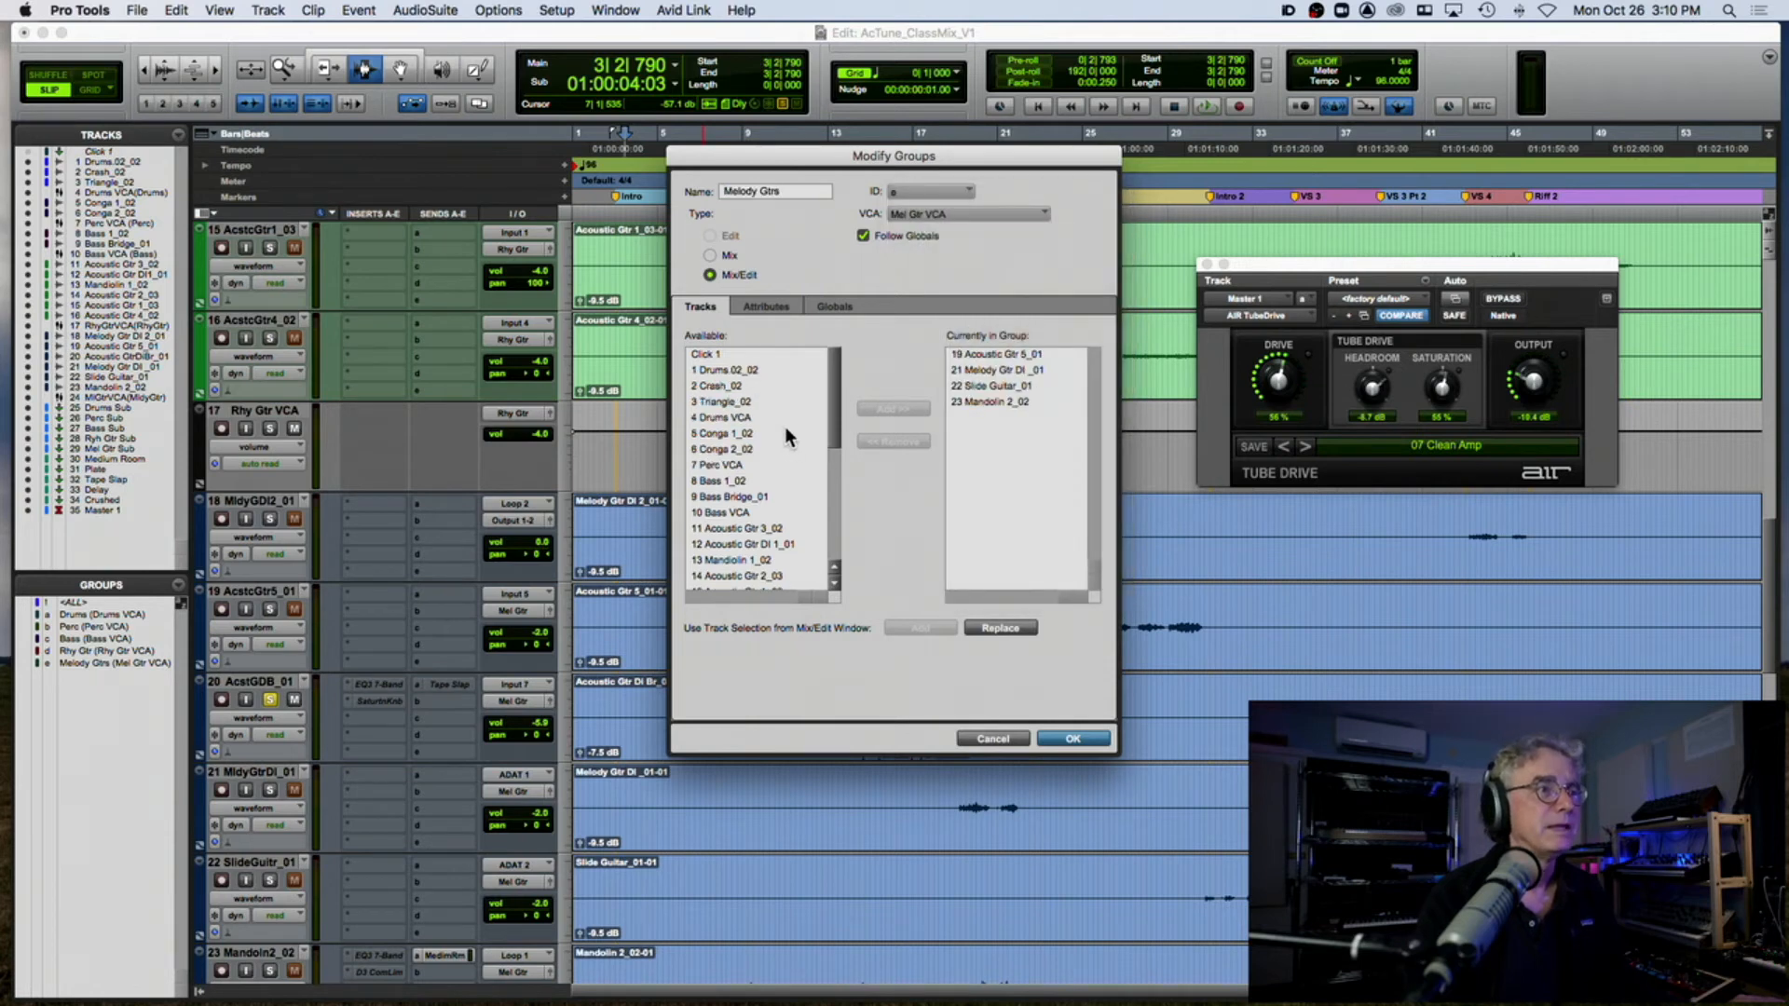
pyautogui.scroll(-1, 784, 426)
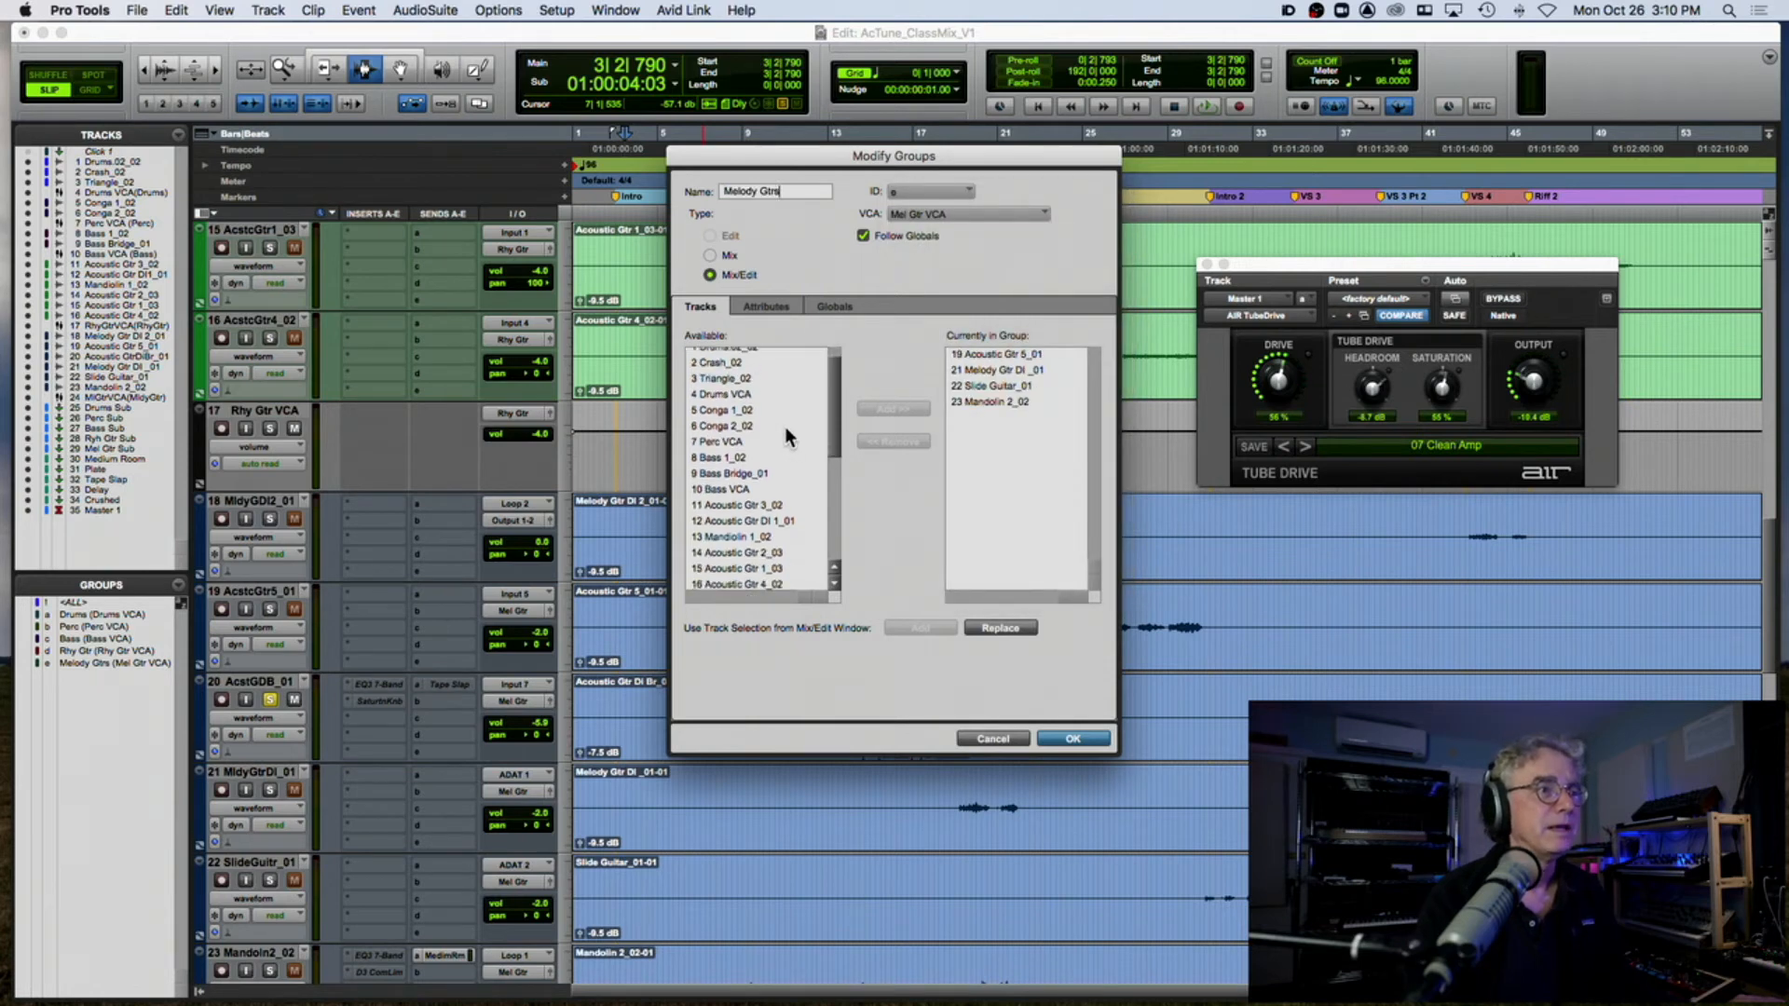
pyautogui.click(743, 521)
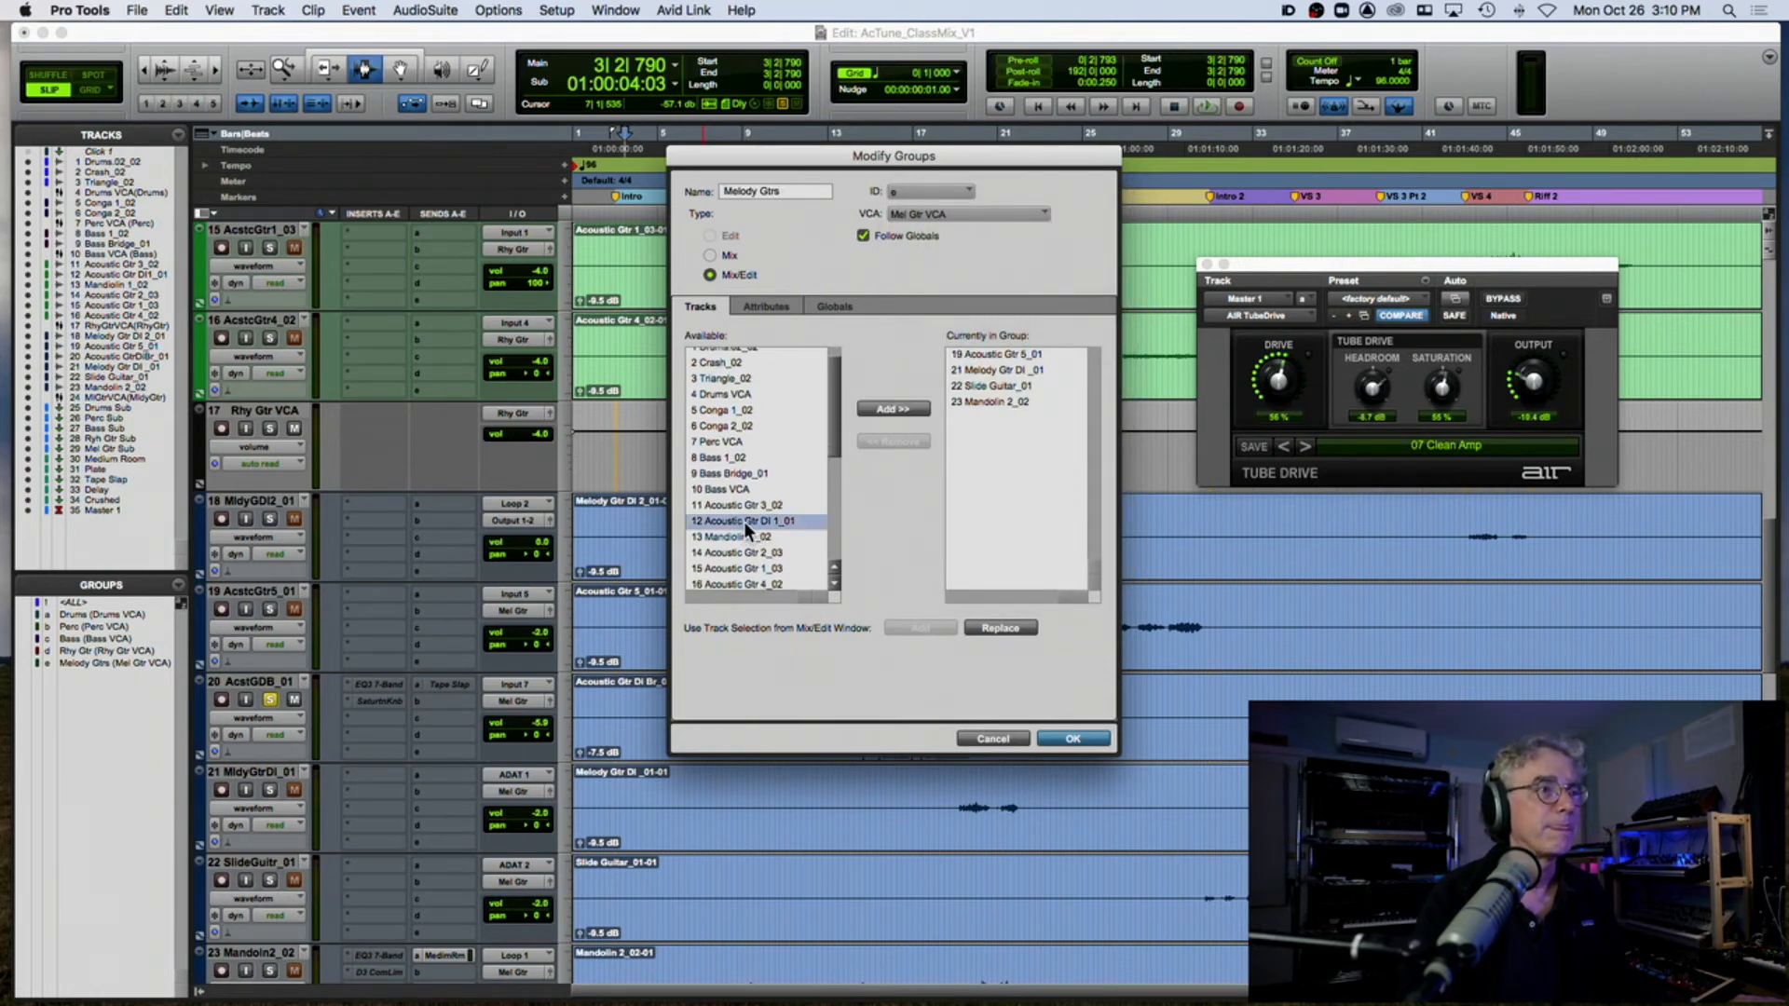
pyautogui.click(875, 409)
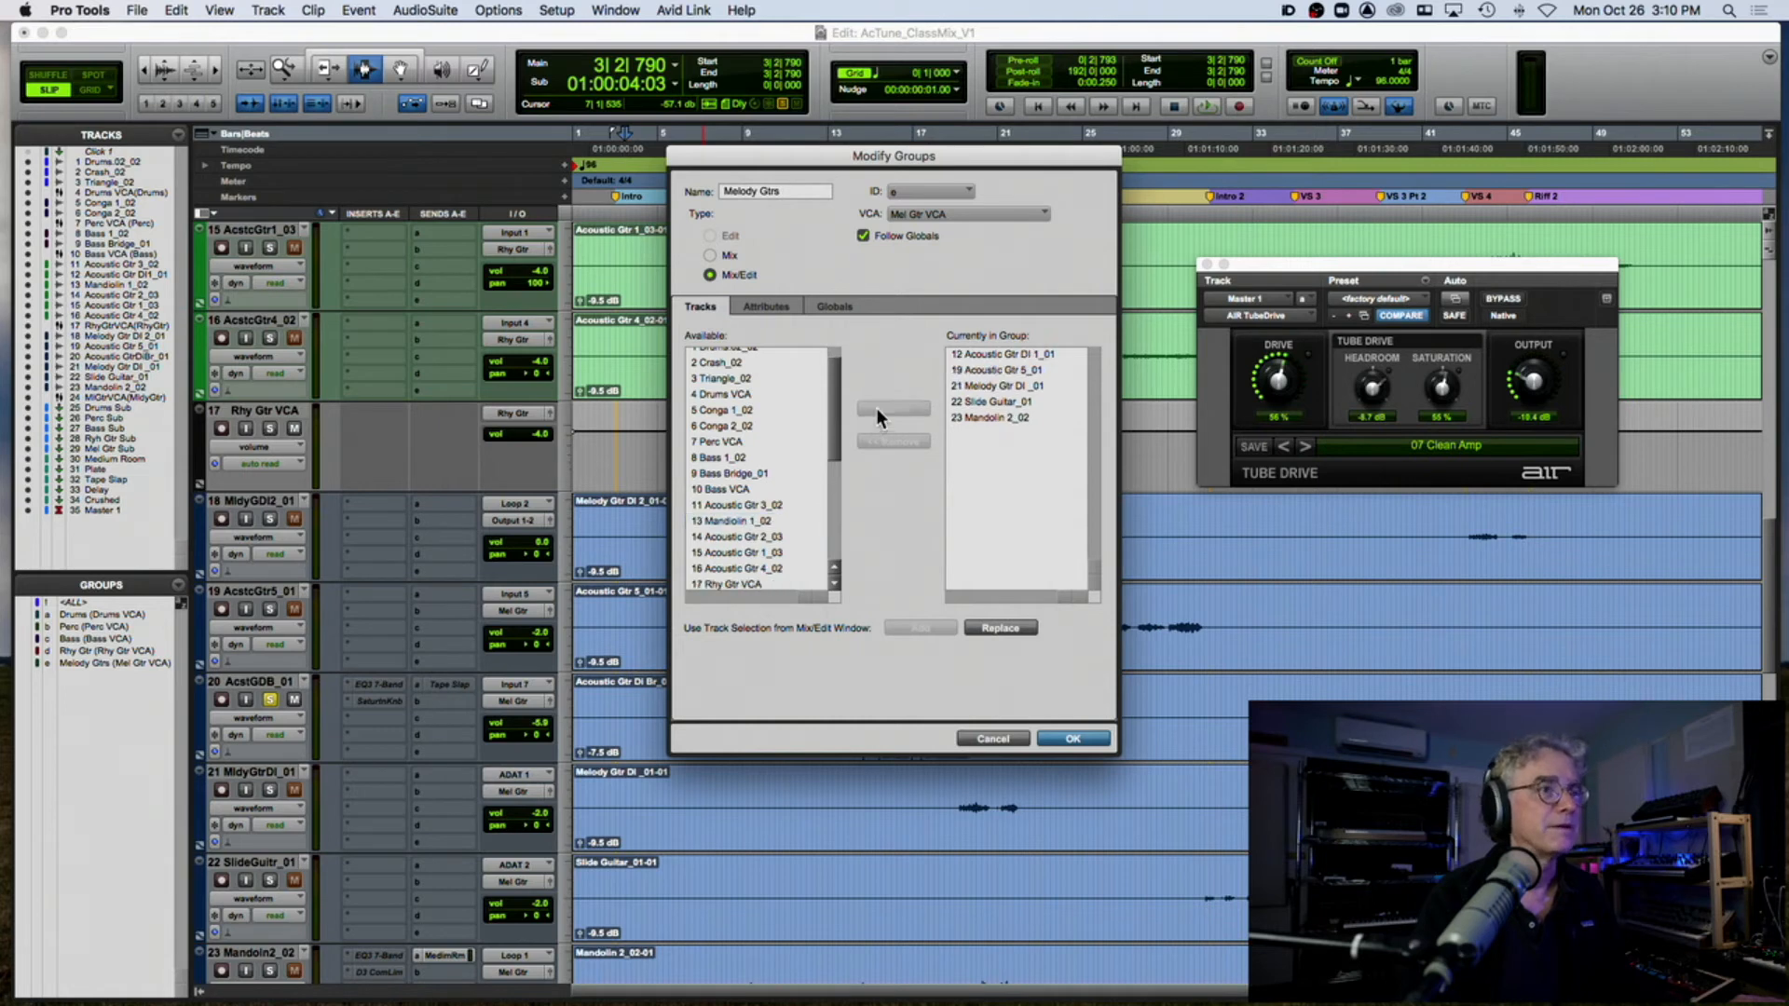
pyautogui.click(1073, 739)
# Step: Play AcstGDB_01 from bar 14, lower its volume to -5.2 dB, and solo the track after stopping
pyautogui.click(267, 683)
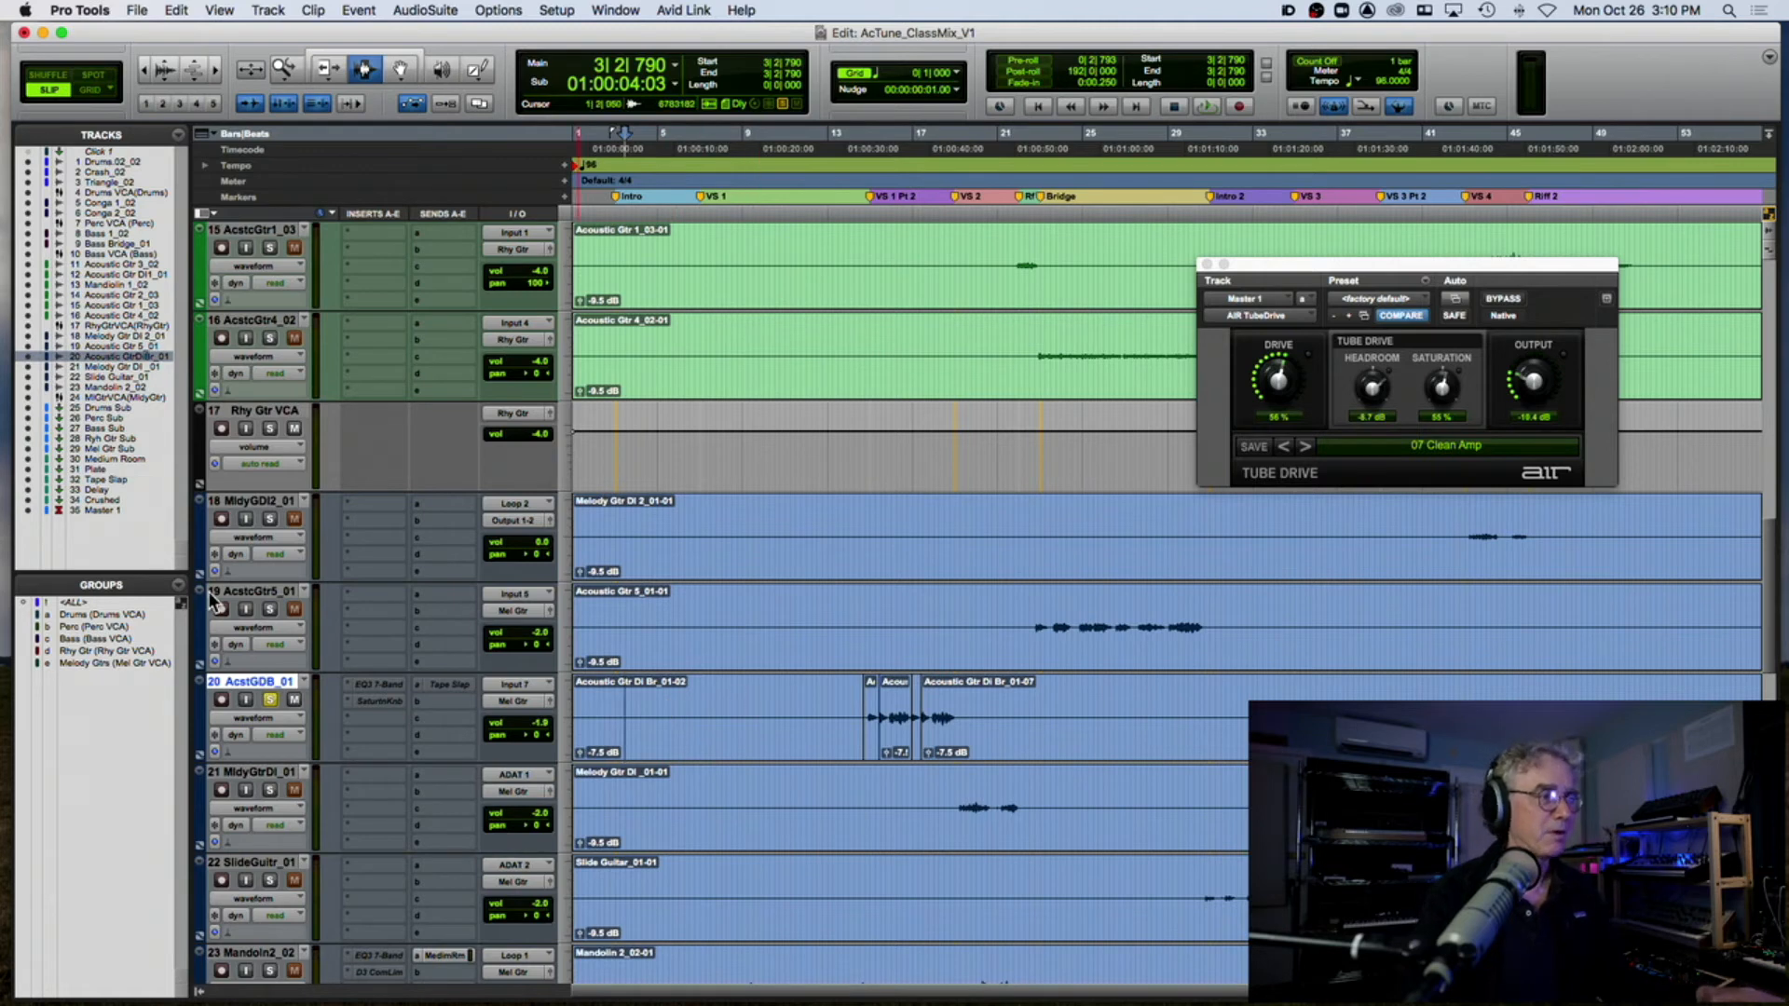
pyautogui.click(852, 713)
pyautogui.press('space')
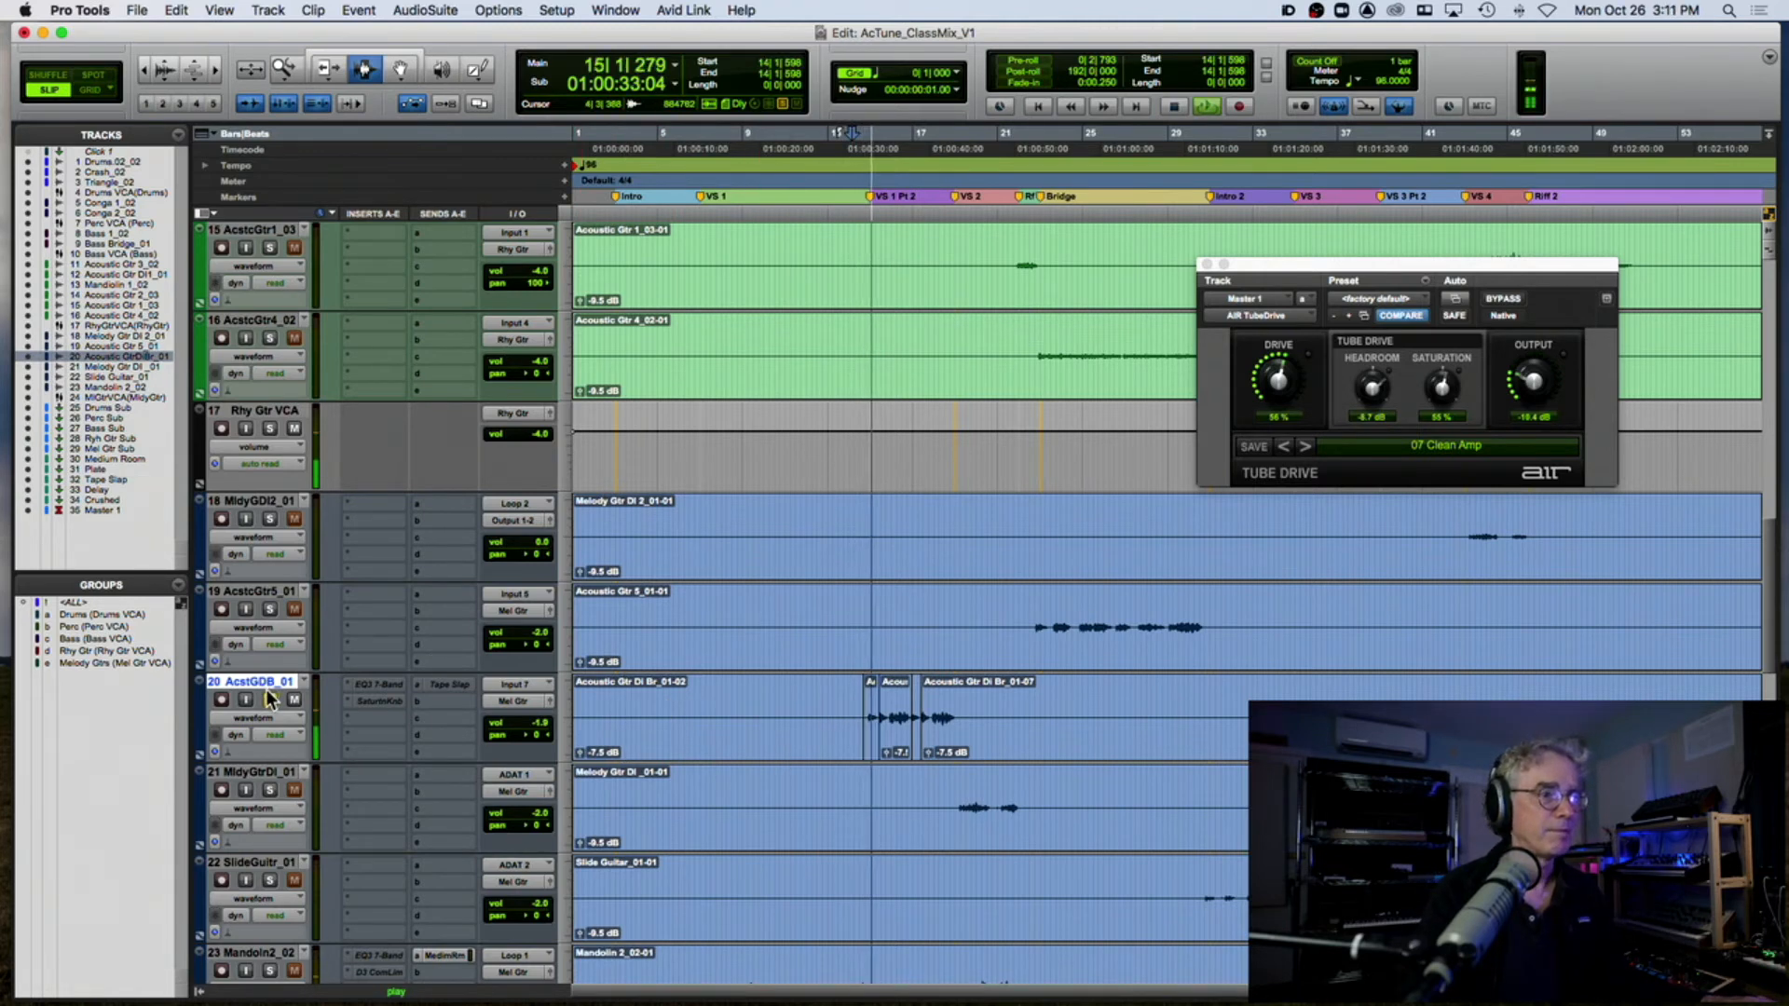
pyautogui.scroll(-1, 675, 715)
pyautogui.scroll(-1, 674, 714)
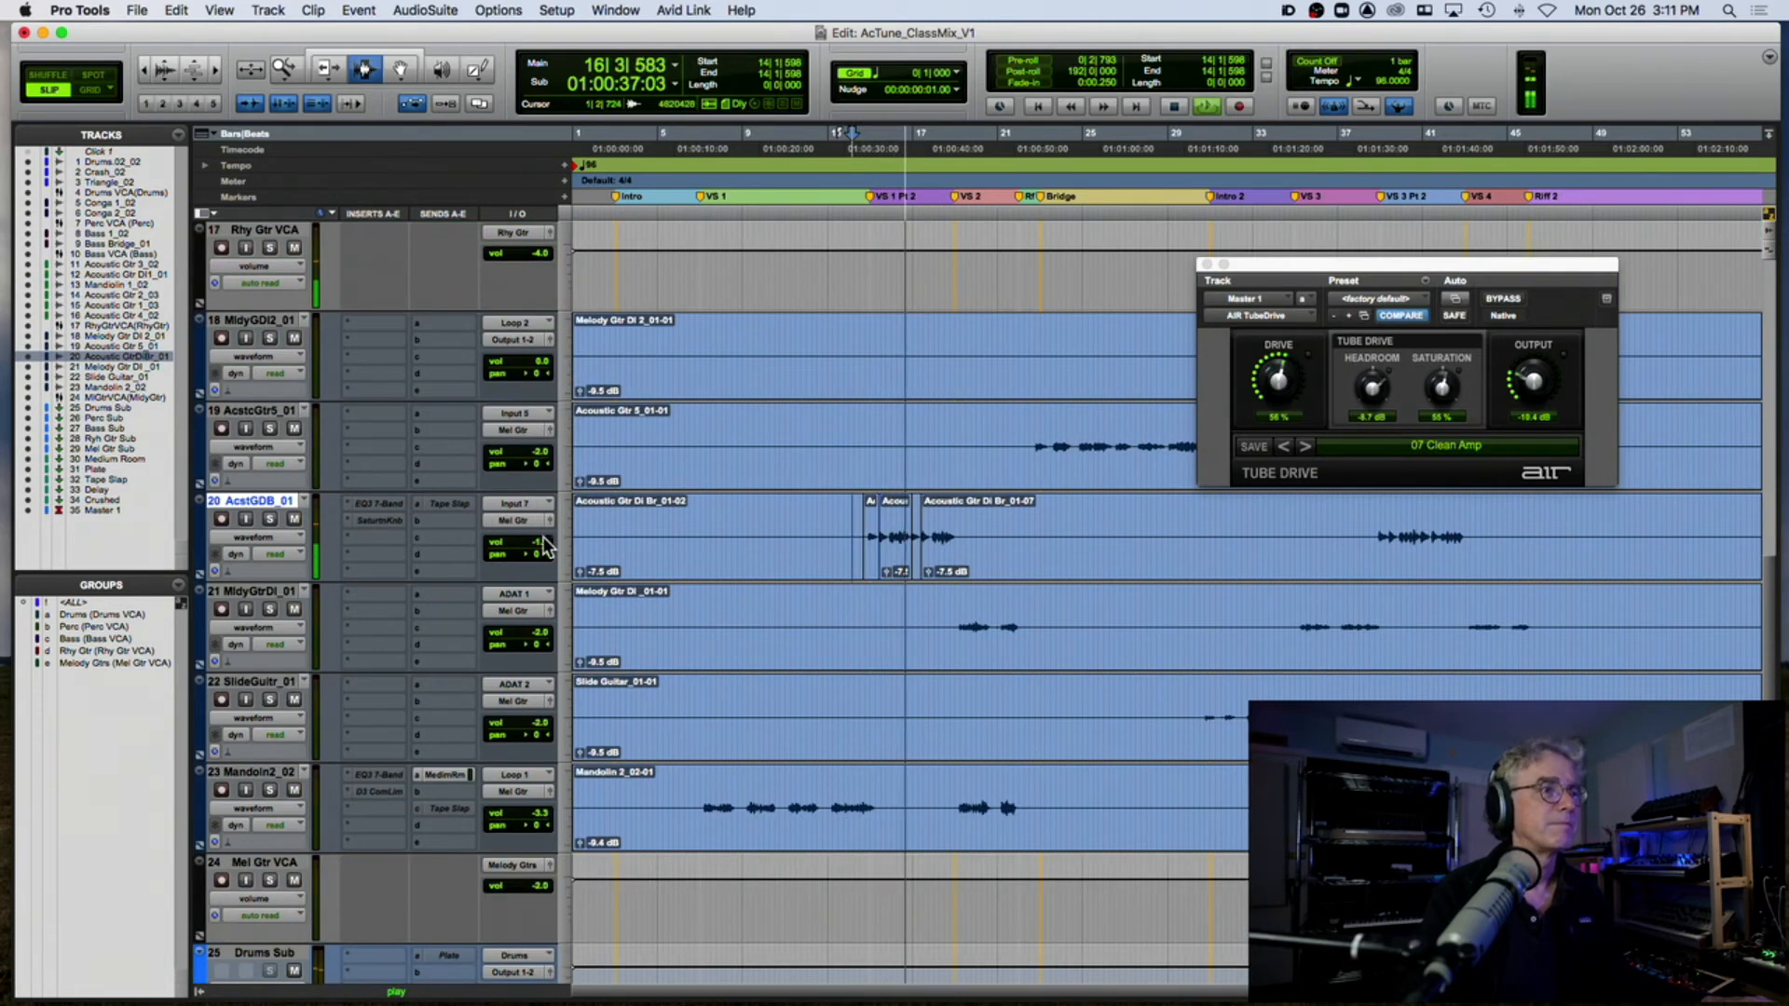
pyautogui.moveTo(527, 542); pyautogui.dragTo(529, 551)
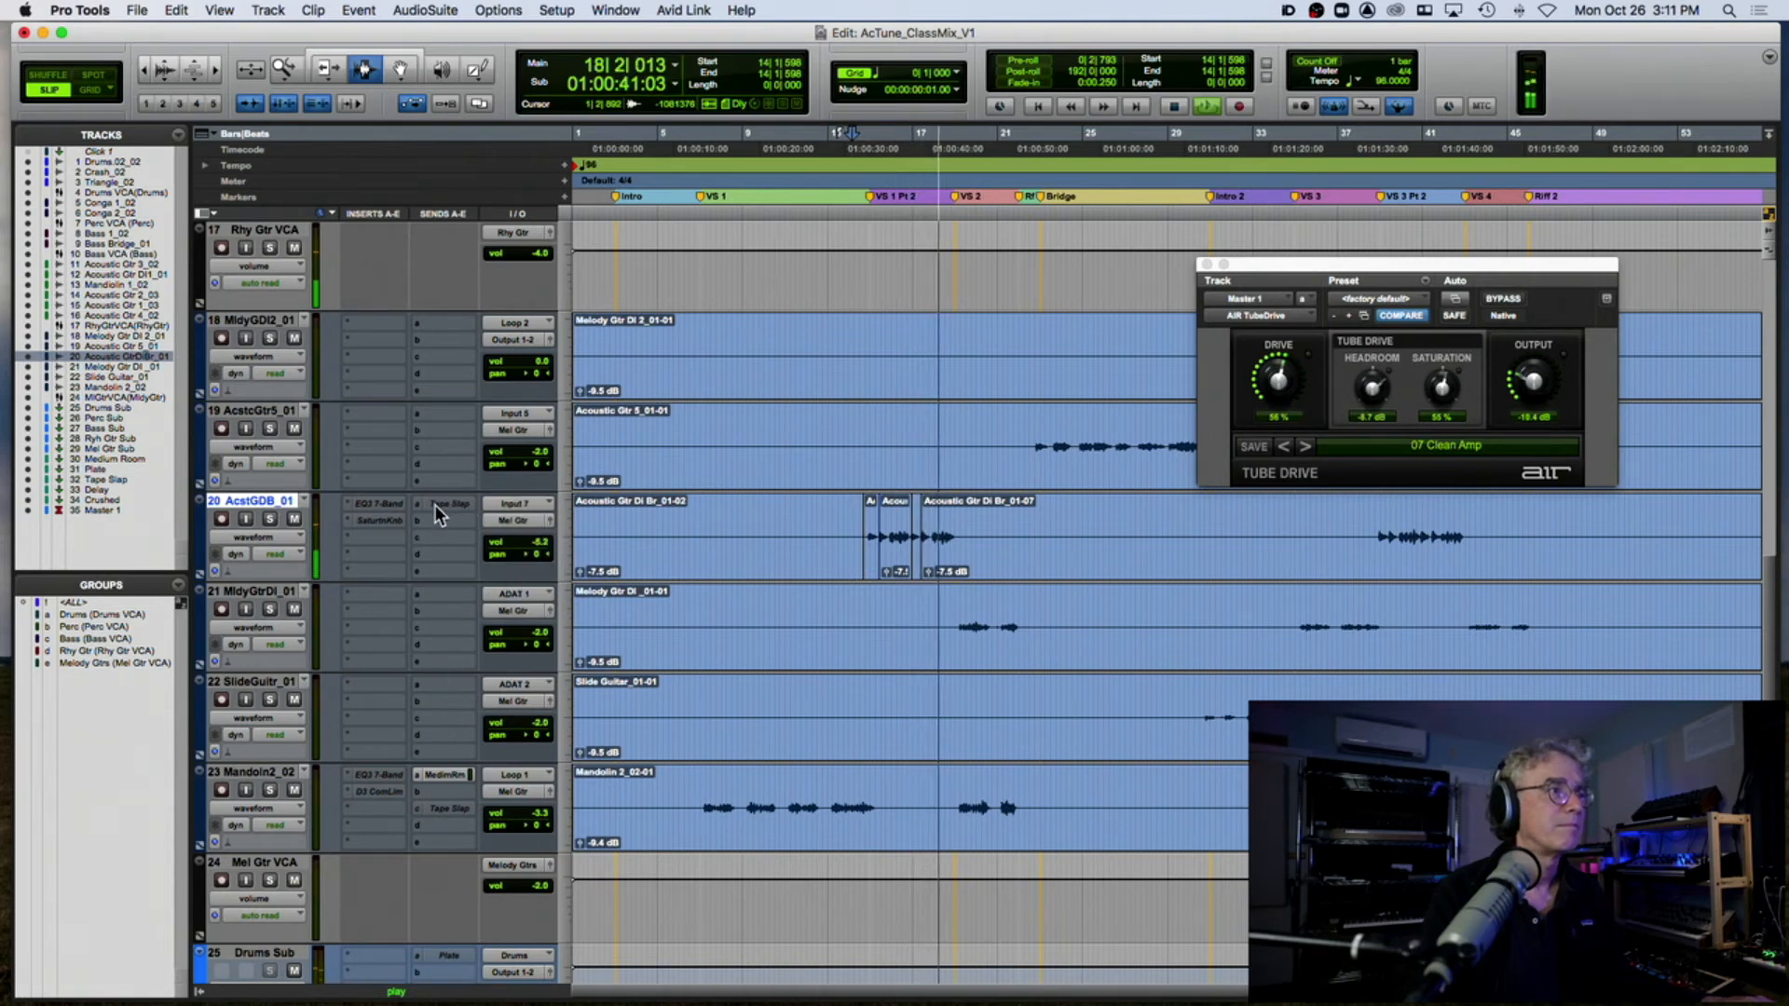
pyautogui.press('space')
pyautogui.click(270, 519)
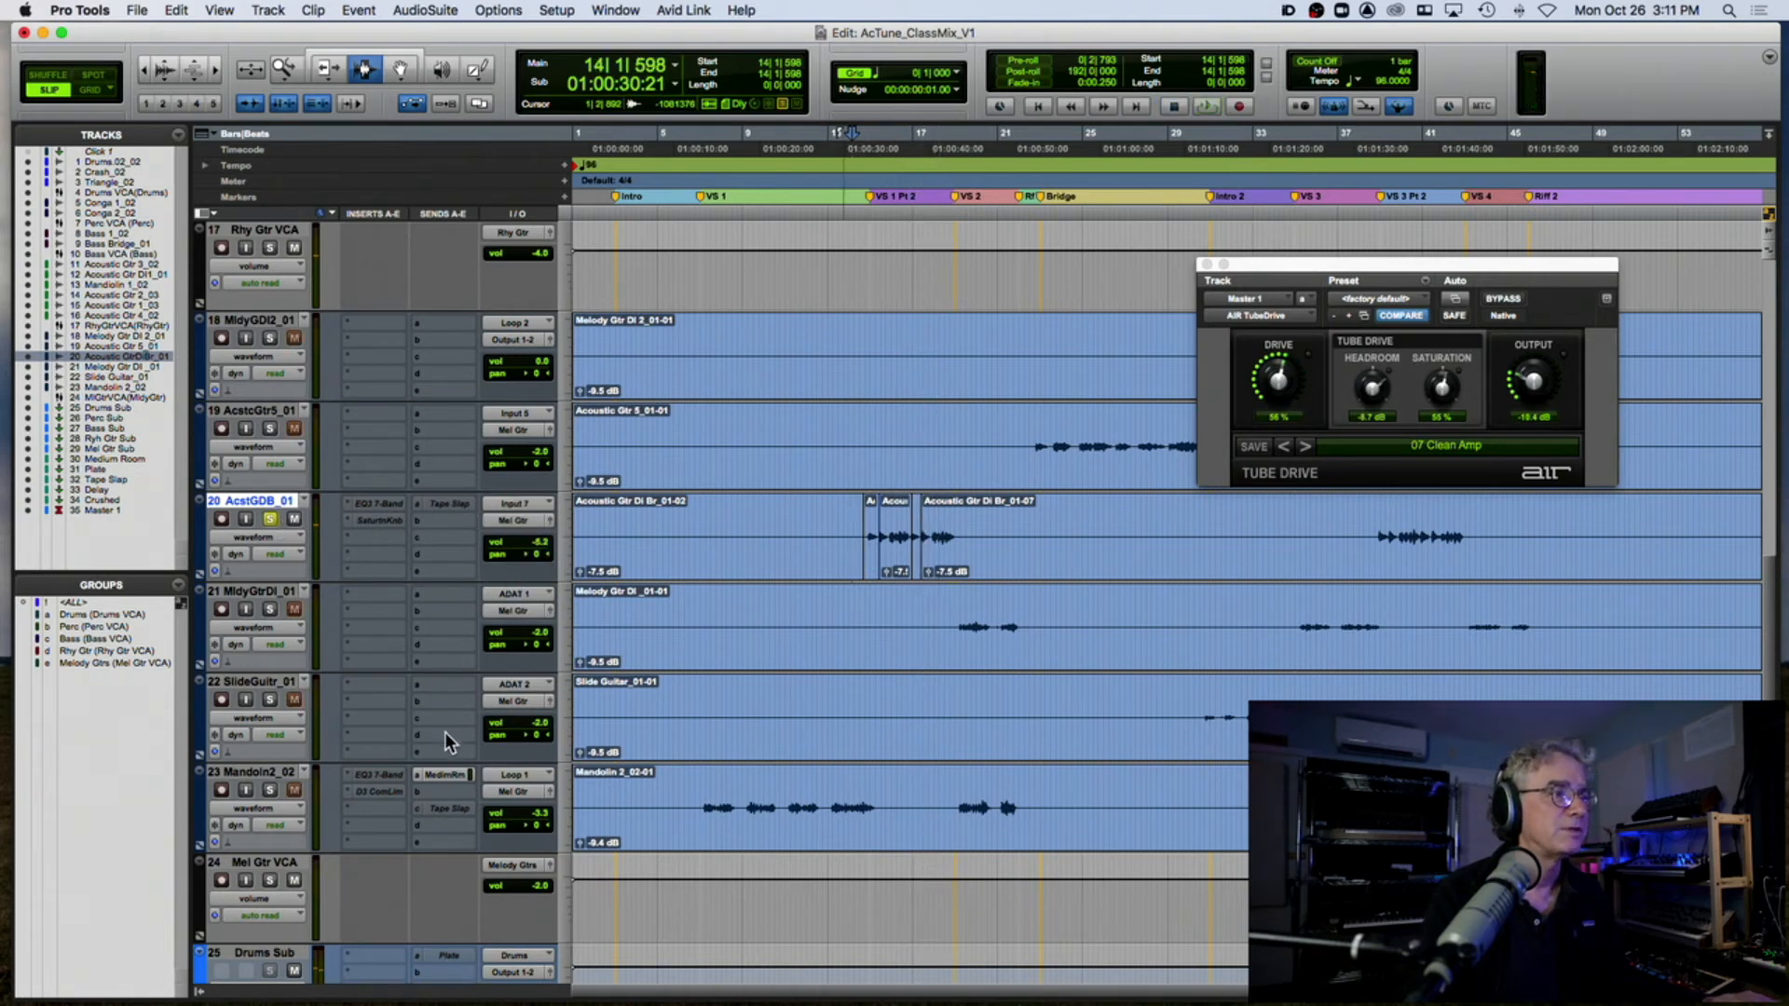
# Step: Copy the MedimRm send from Mandoin2_02 to AcstGDB_01 and reactivate the Saturation Knob insert on AcstGDB_01
pyautogui.moveTo(444, 773); pyautogui.dragTo(460, 519)
pyautogui.click(371, 518)
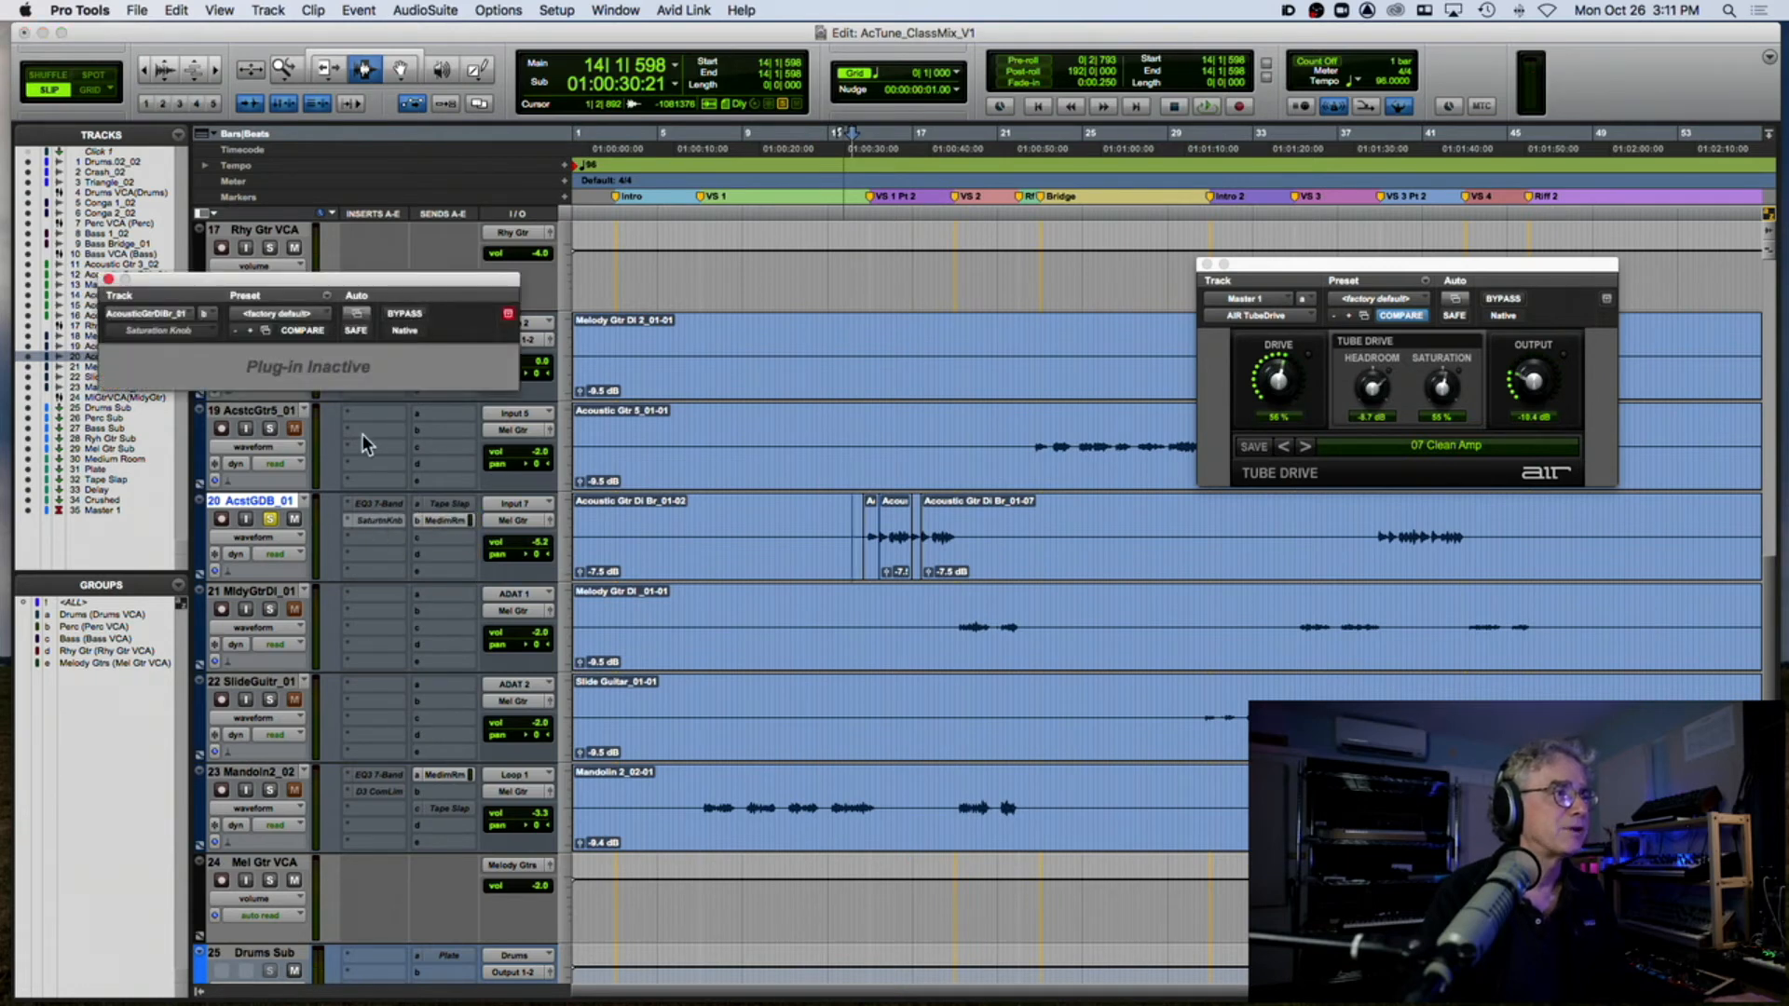
pyautogui.rightClick(372, 518)
pyautogui.click(379, 537)
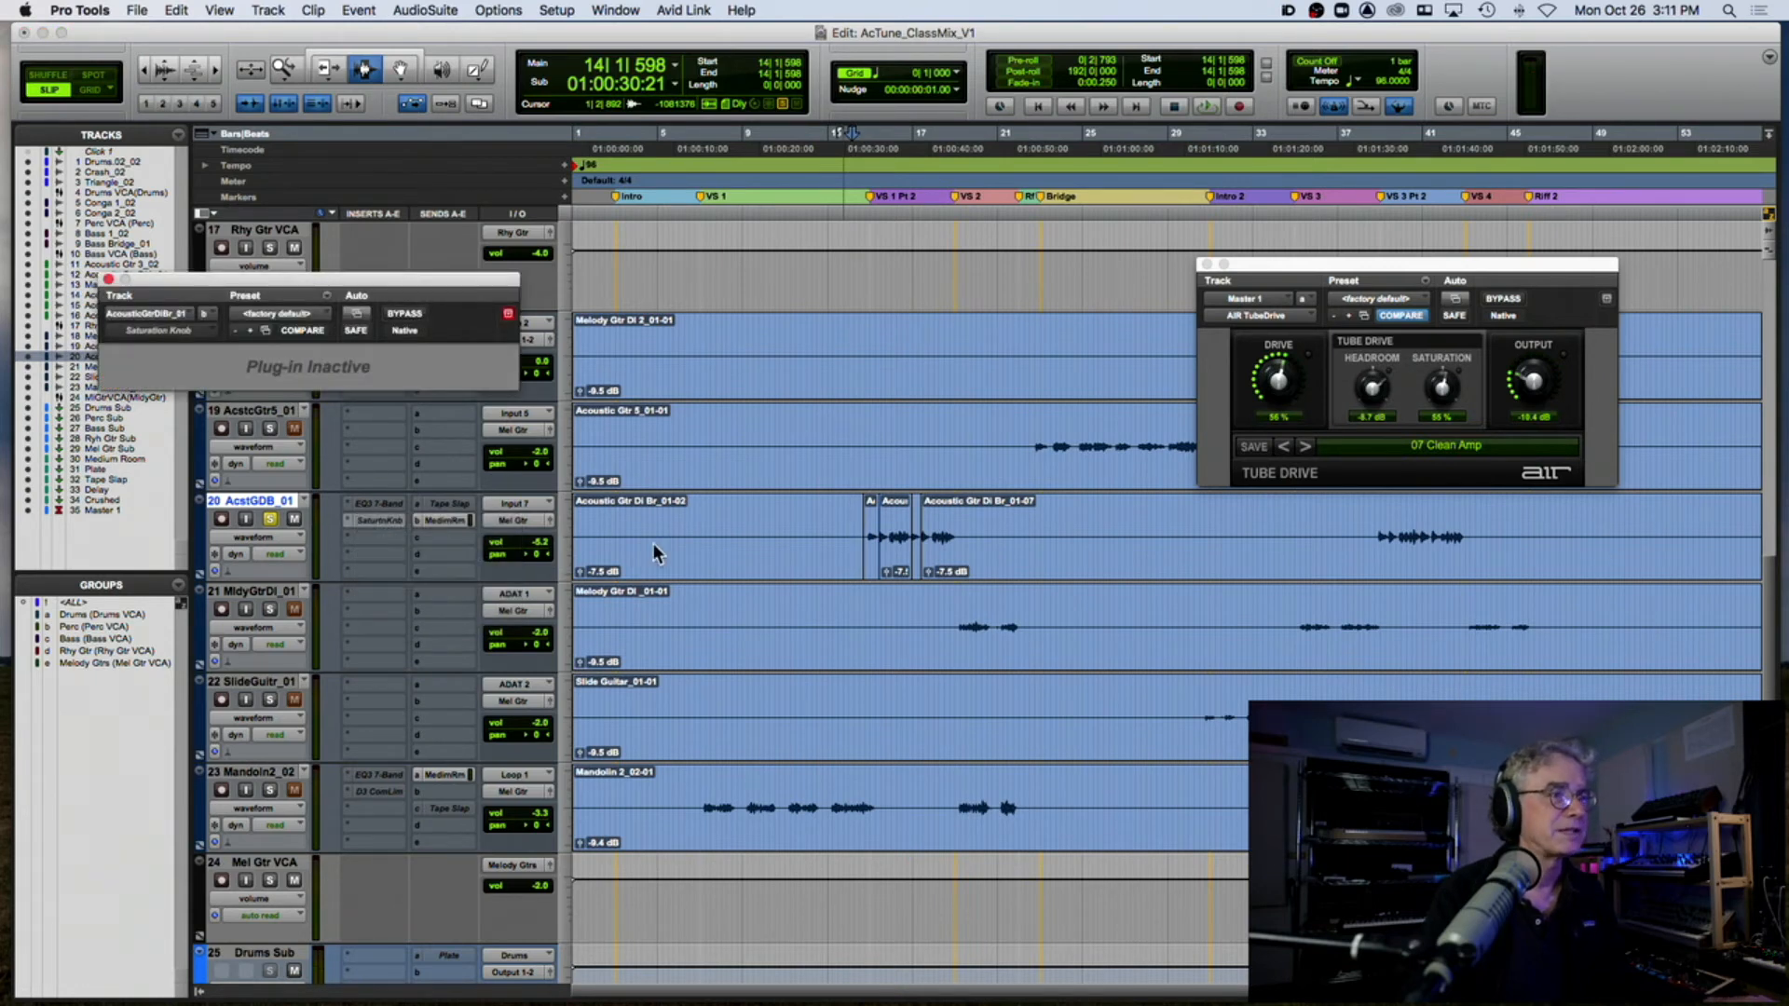
# Step: Play from bar 14 with the plug-in window closed, lower AcstGDB_01 to -10.0 dB, then stop and unsolo it
pyautogui.click(859, 531)
pyautogui.press('space')
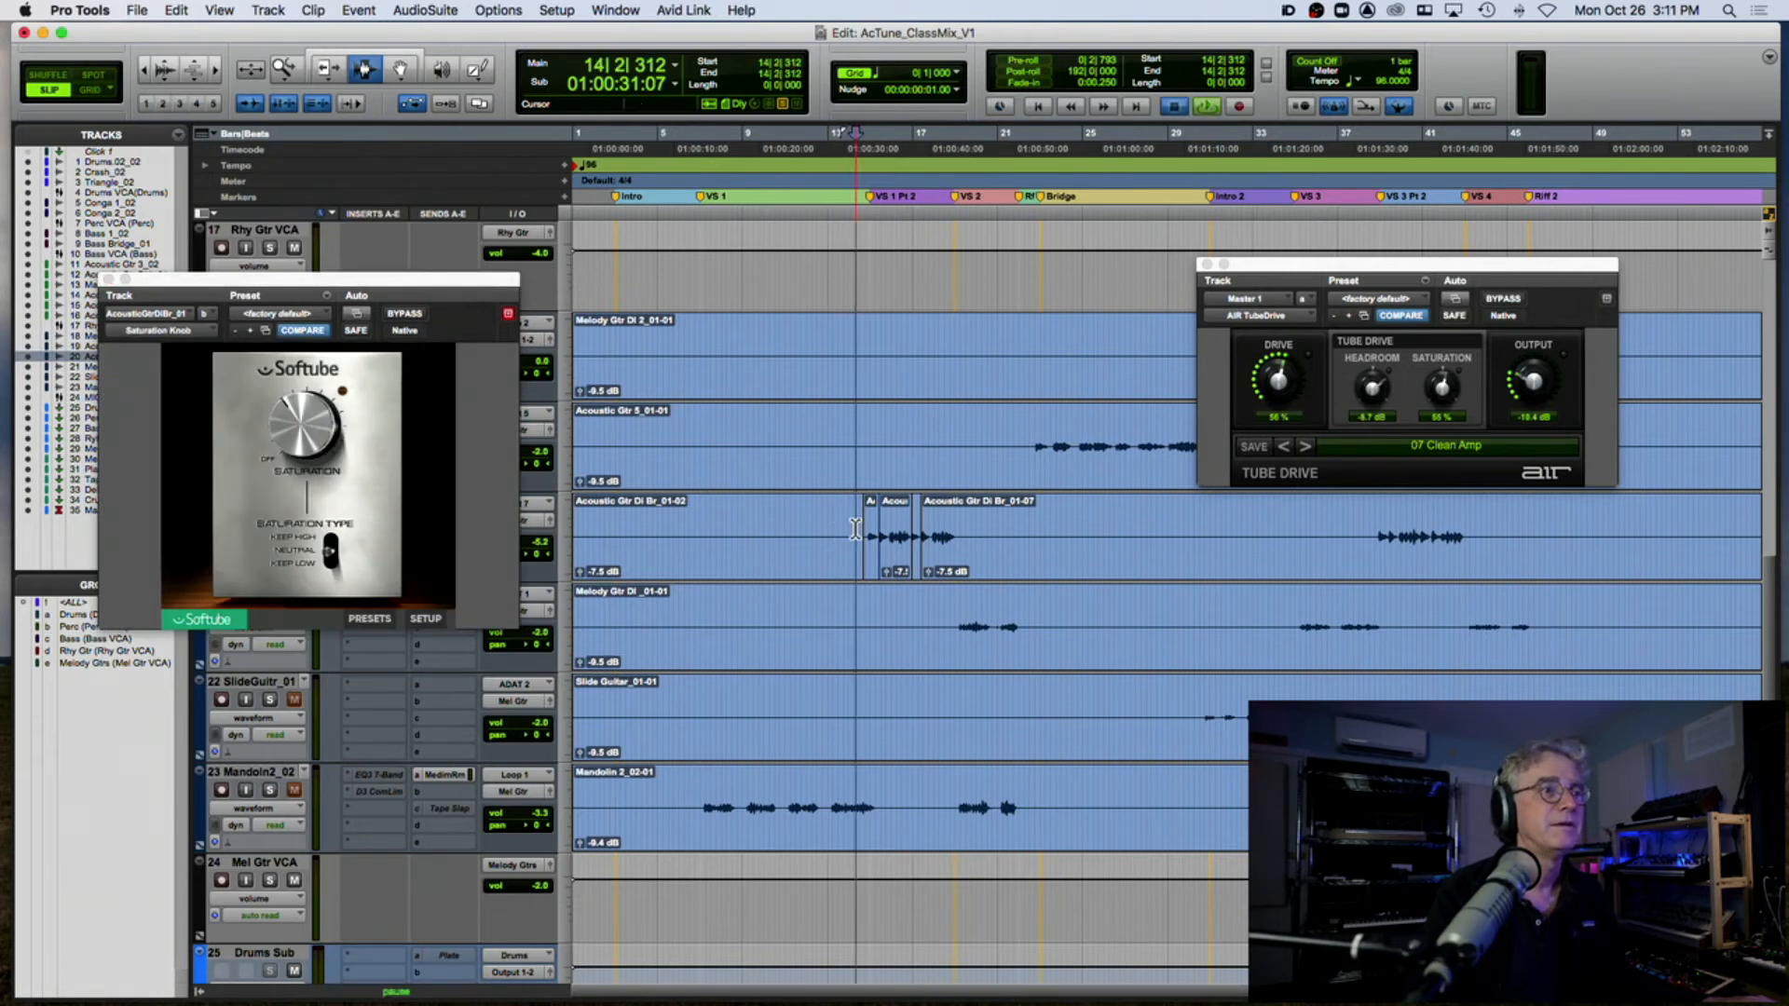
pyautogui.click(108, 278)
pyautogui.moveTo(537, 542); pyautogui.dragTo(538, 559)
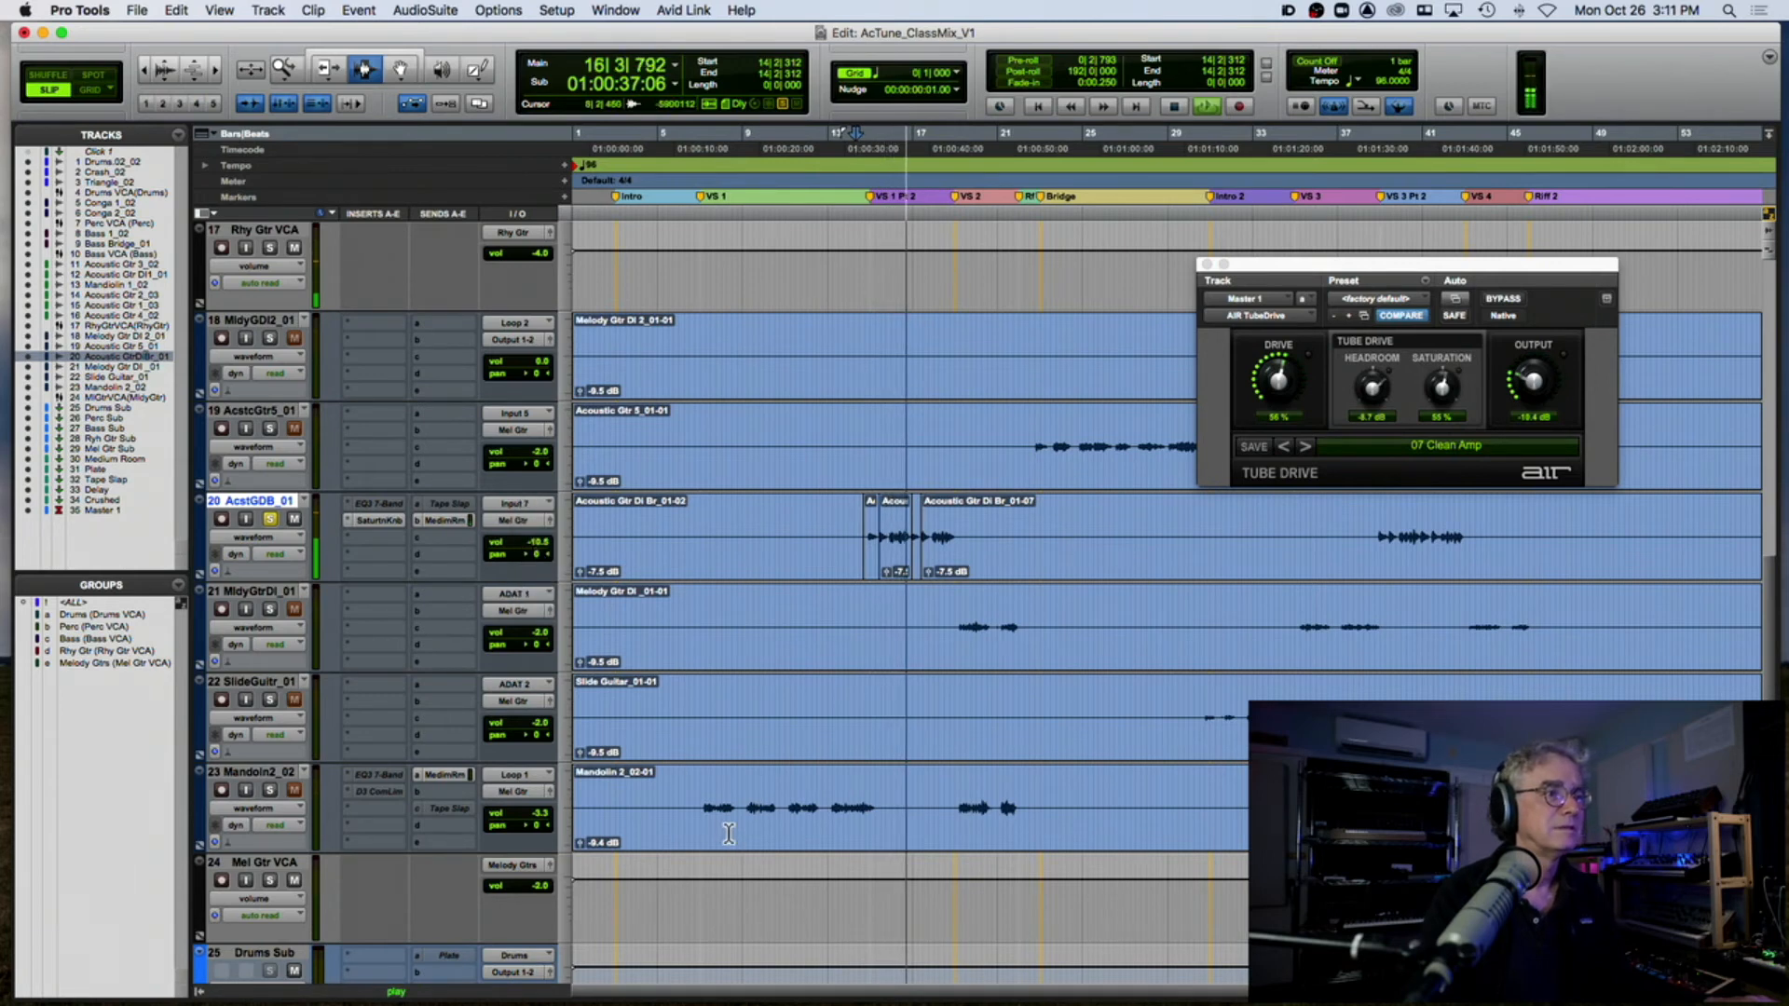
pyautogui.press('space')
pyautogui.click(269, 520)
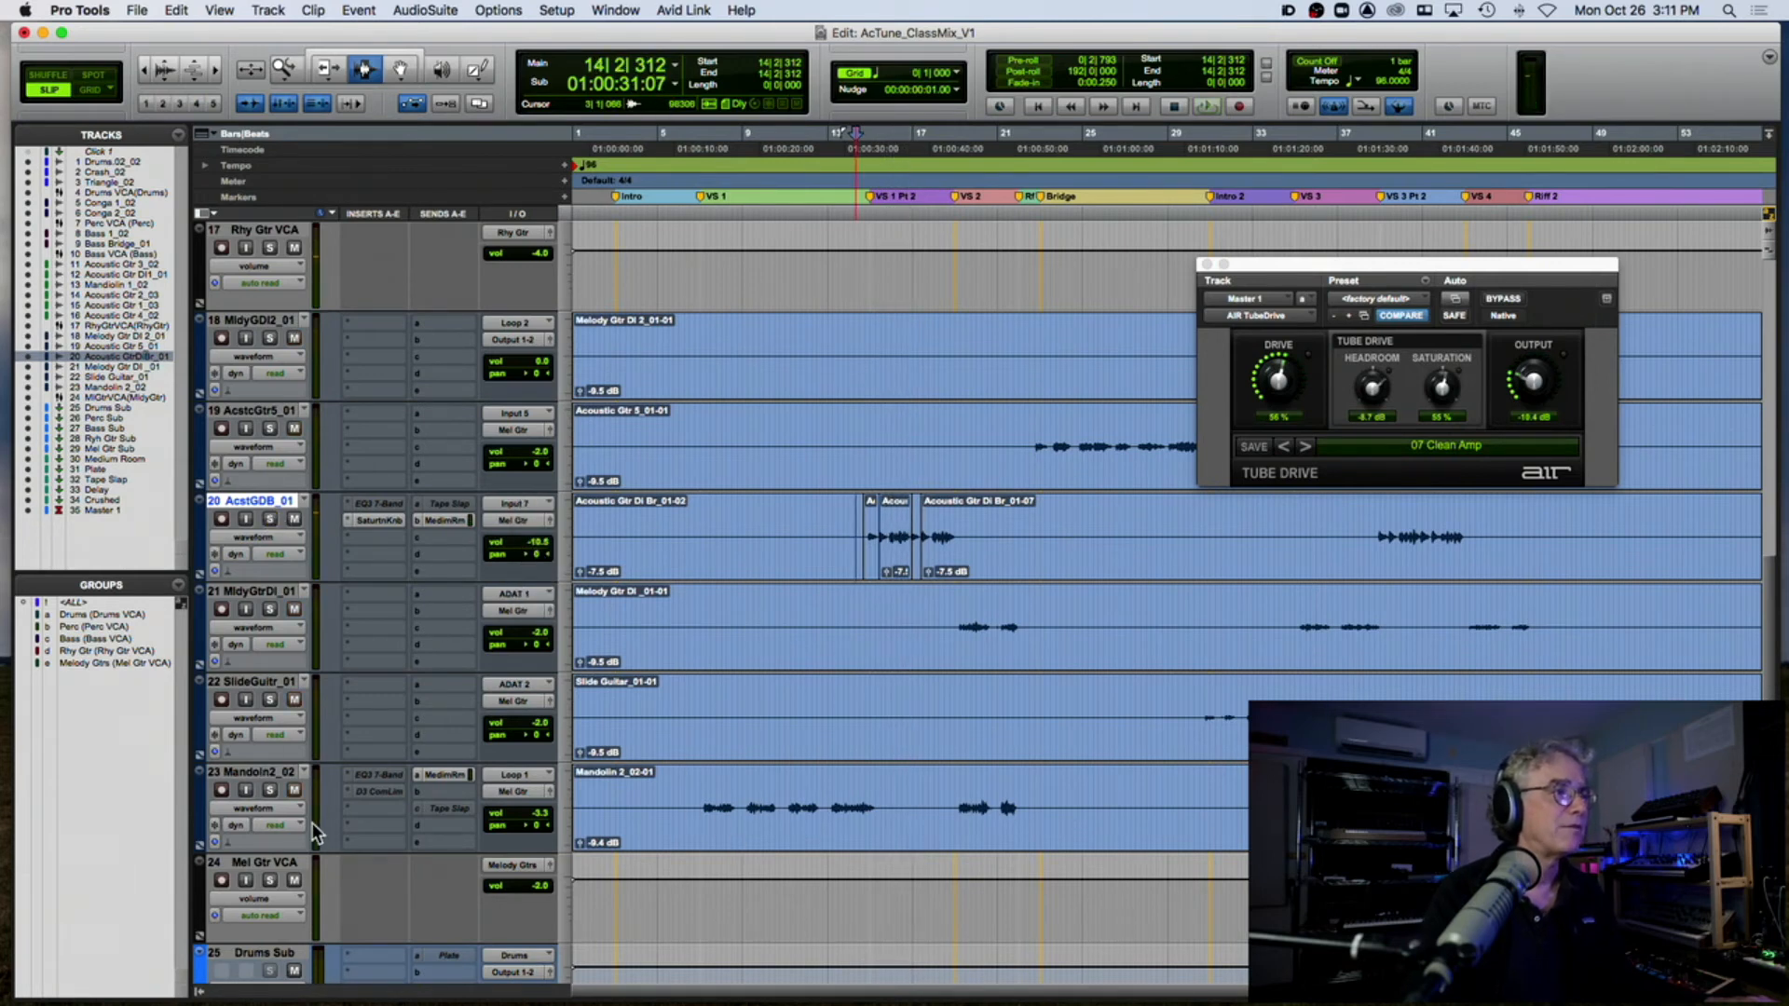
# Step: With the Mel Gtr VCA soloed, compare the mandolin from bar 7 with the AcstGDB_01 entry in bar 14
pyautogui.click(705, 801)
pyautogui.press('space')
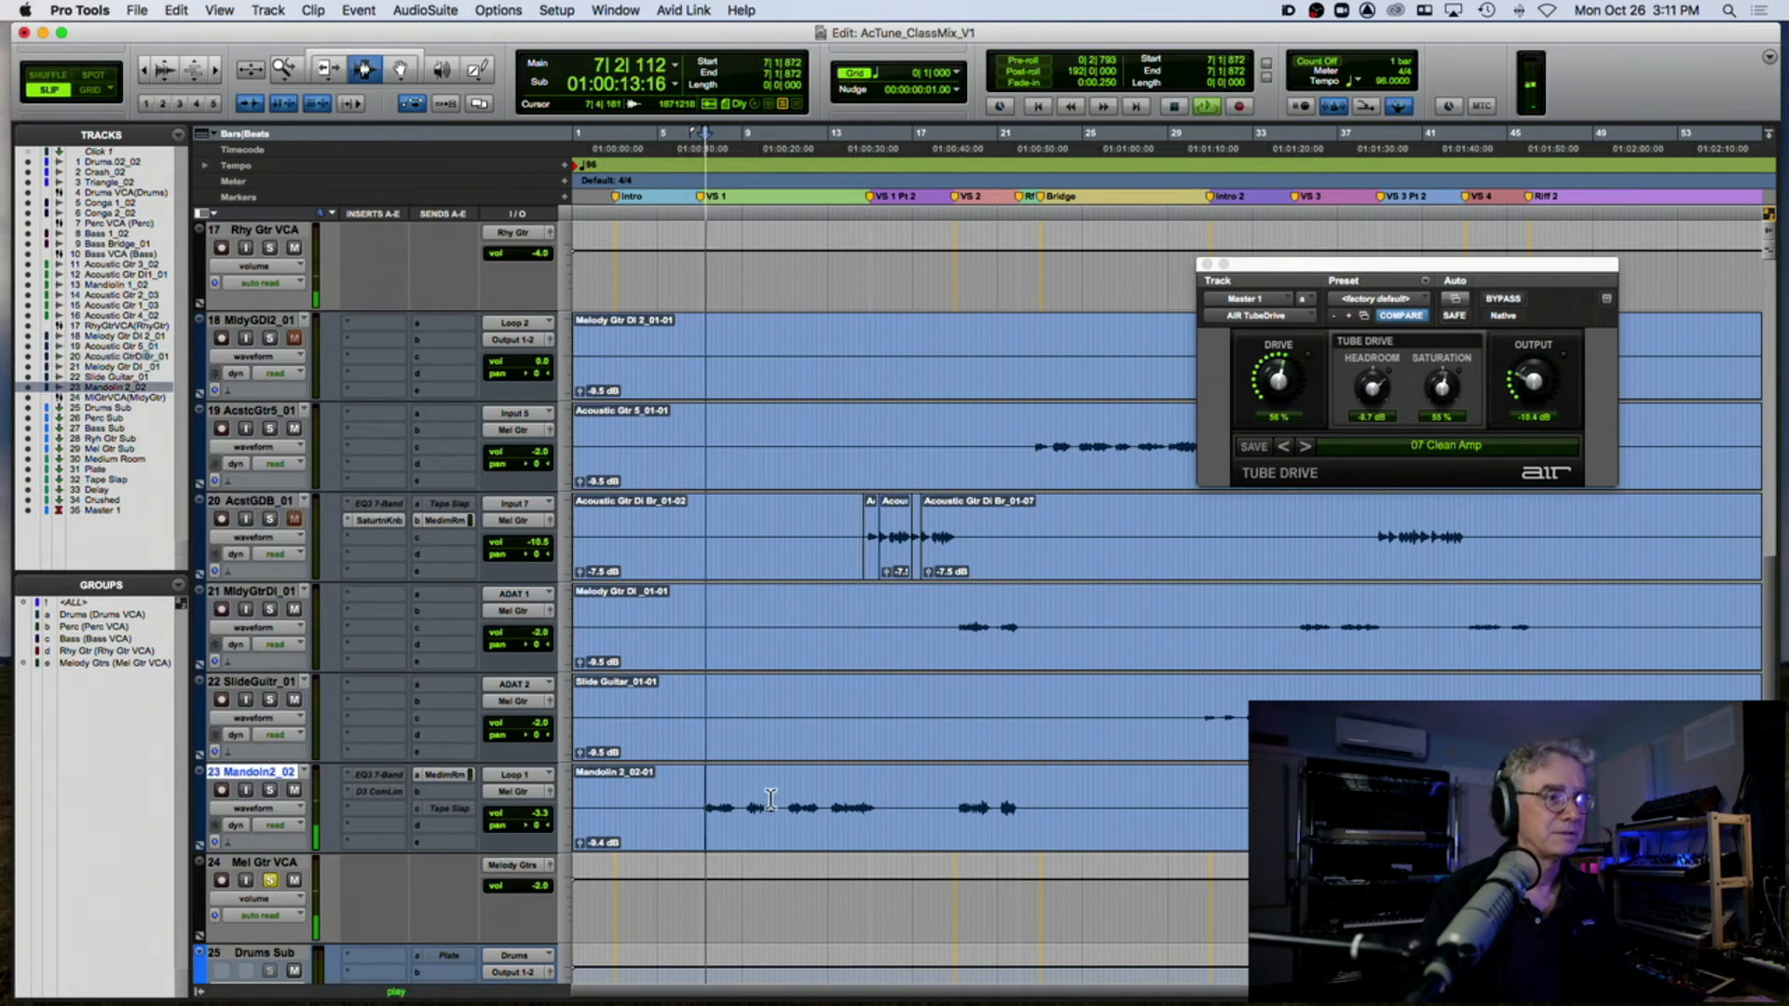
pyautogui.click(830, 794)
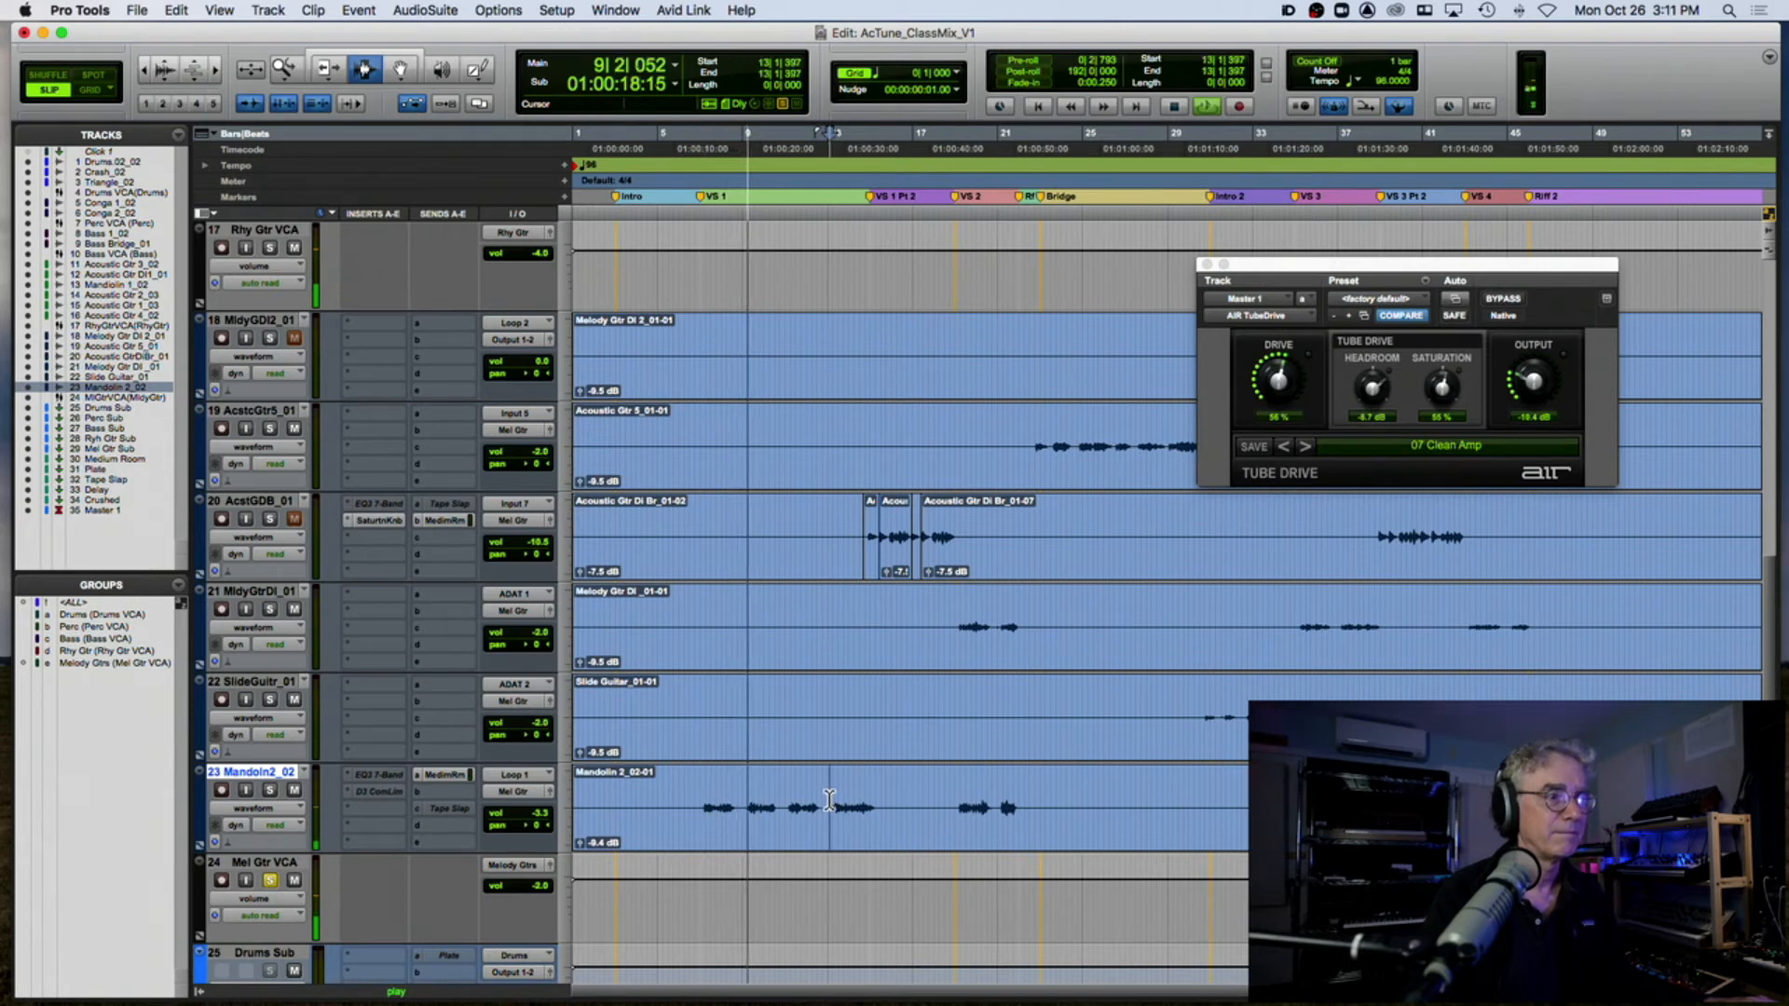
pyautogui.click(870, 542)
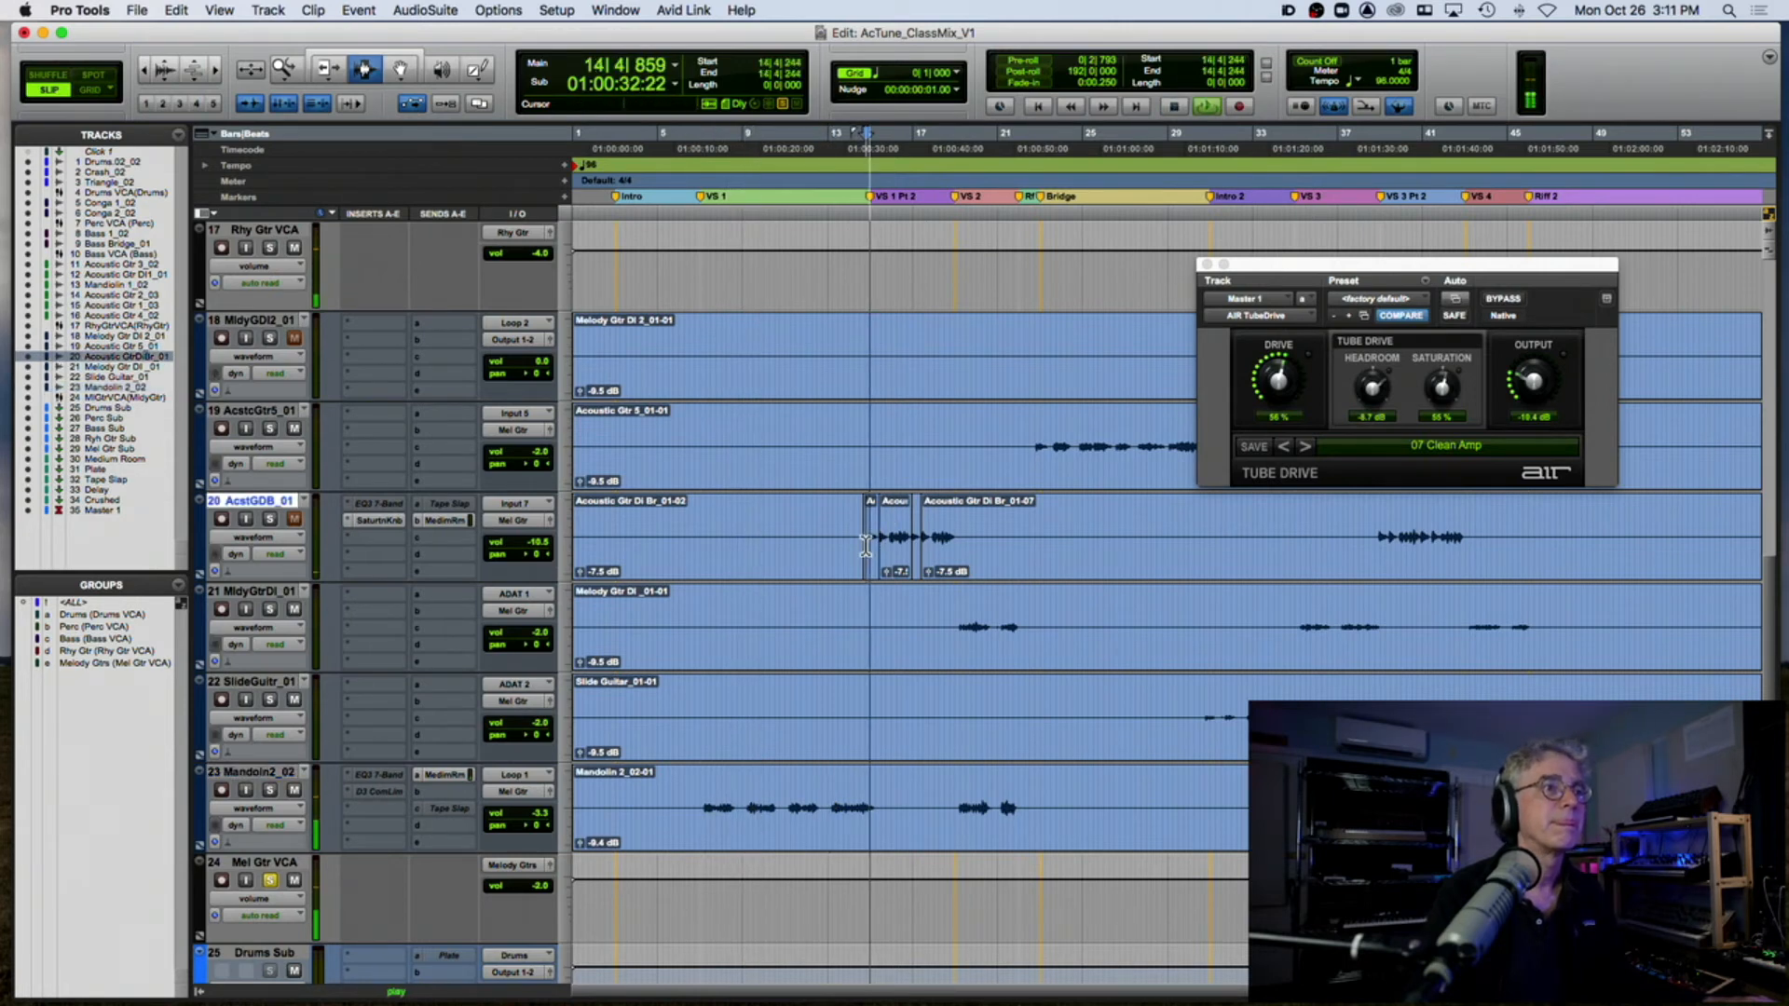
pyautogui.press('space')
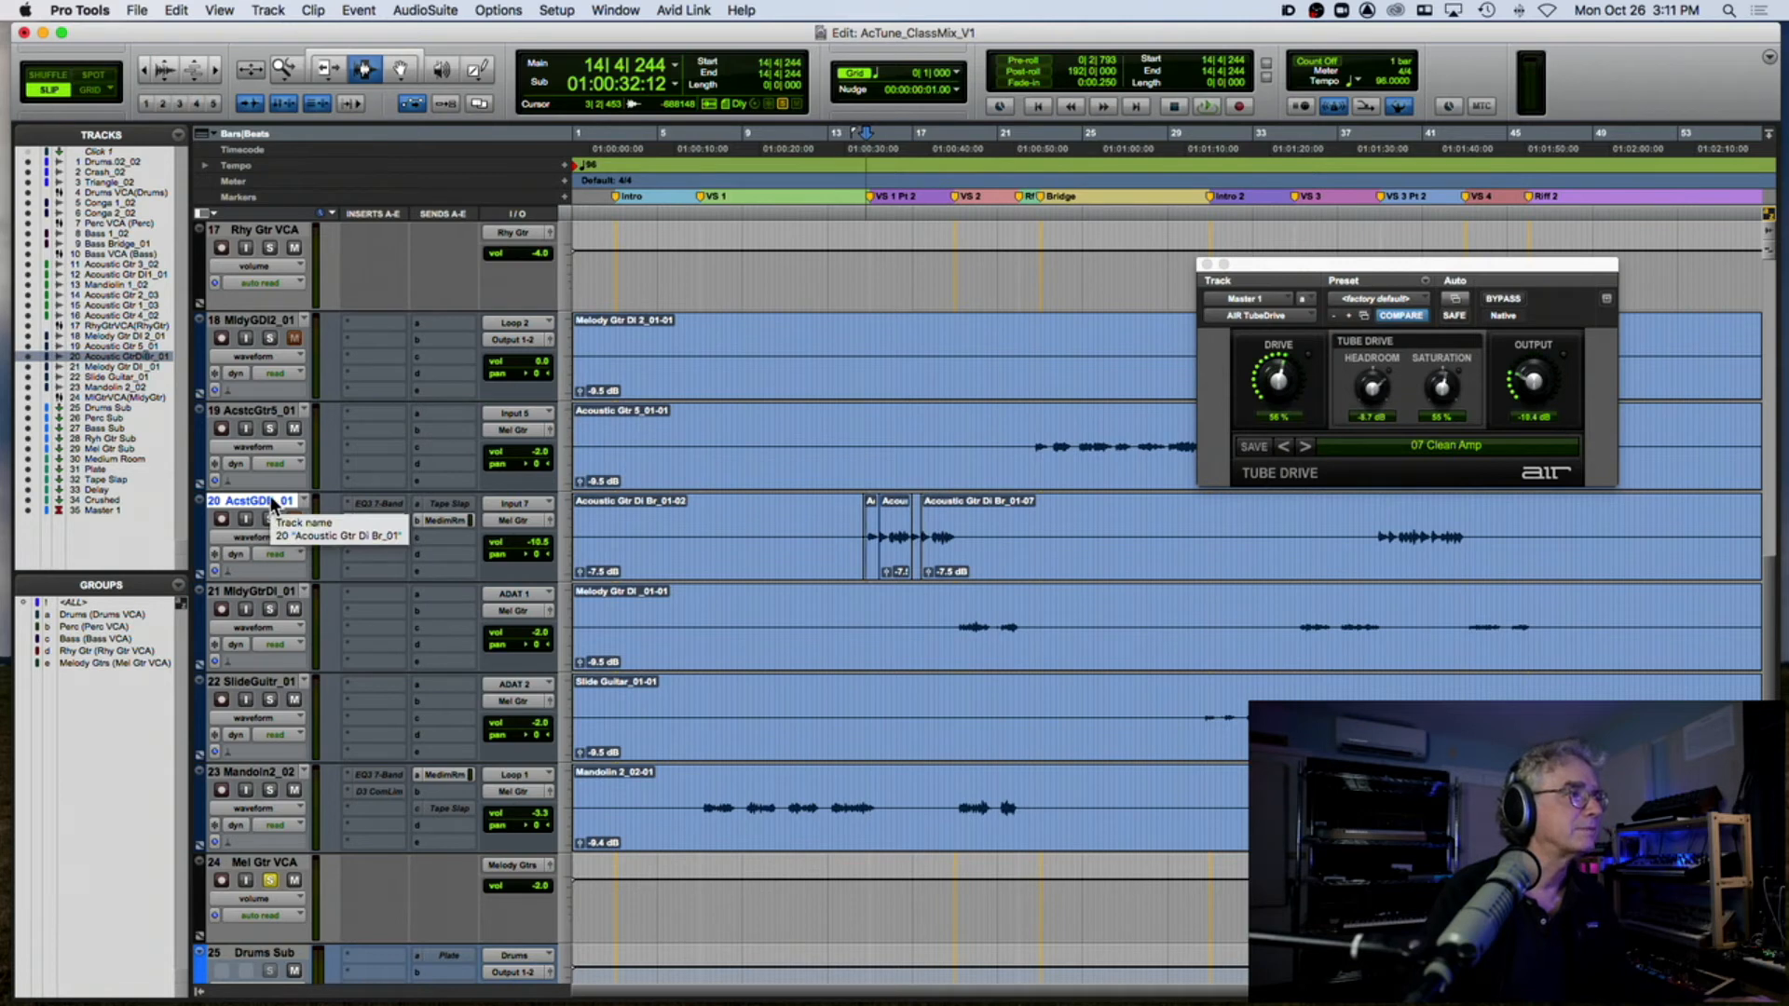
# Step: Modify the Melody Gtrs group by removing Acoustic Gtr DI 1_01 from its member tracks
pyautogui.click(179, 582)
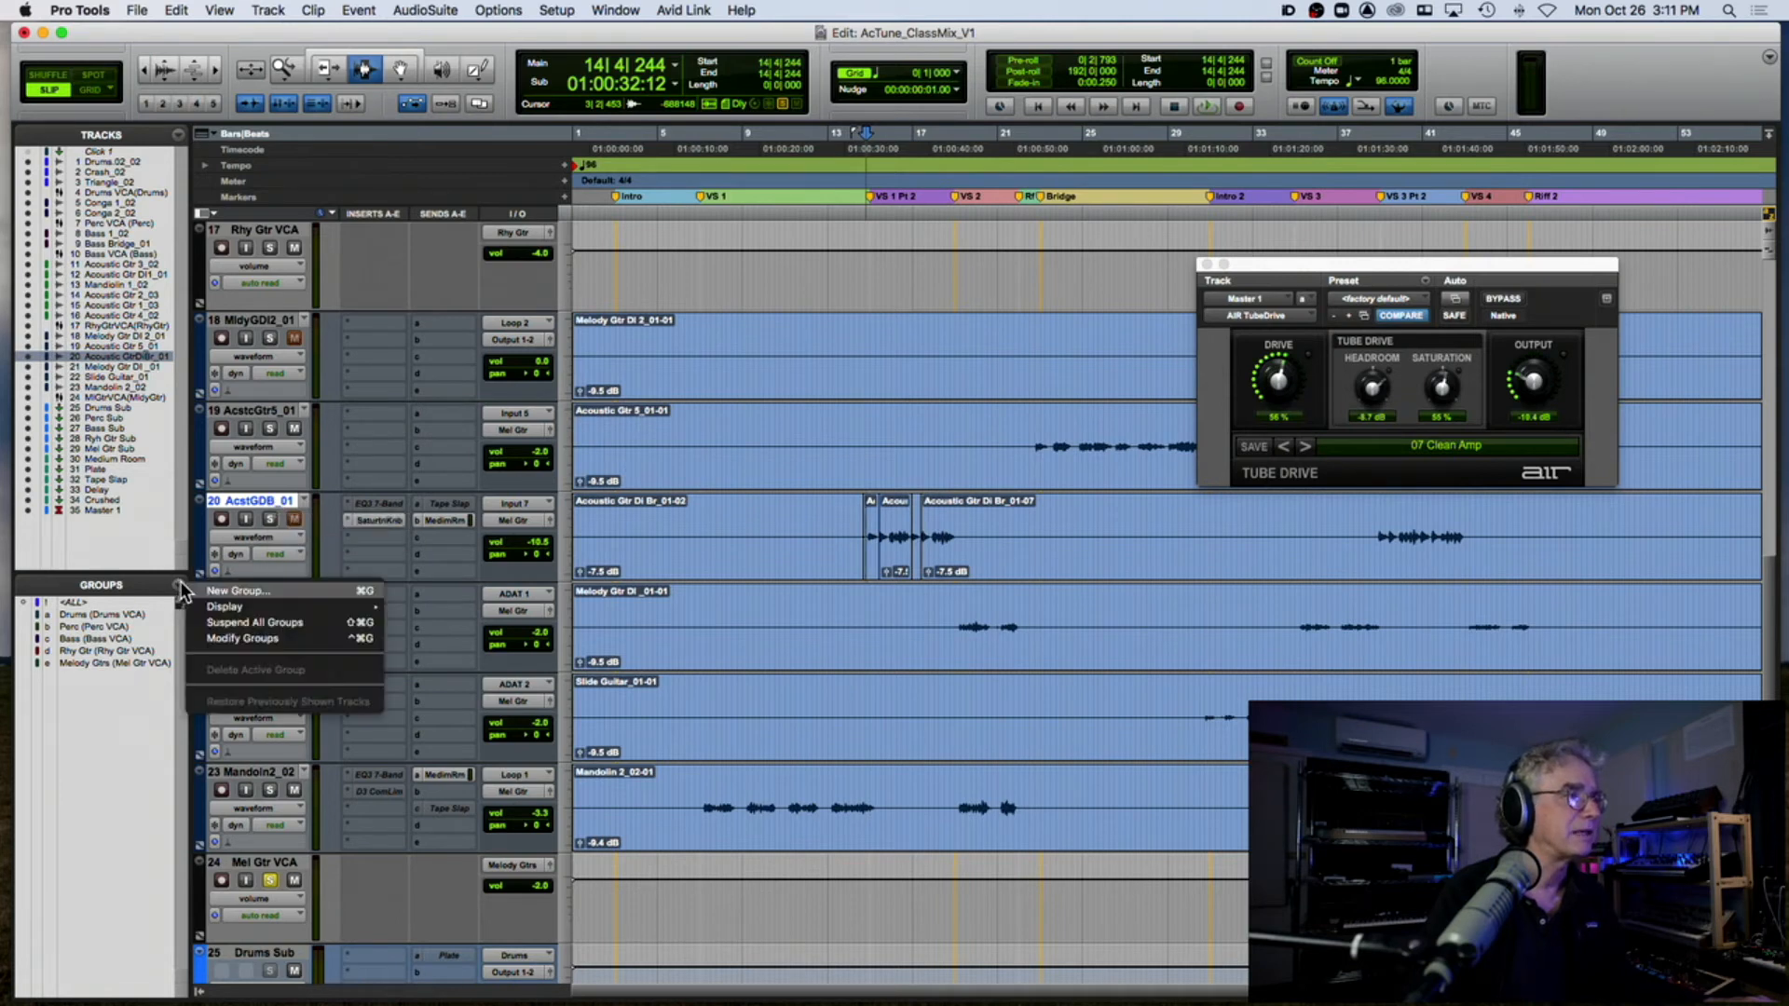
pyautogui.click(216, 639)
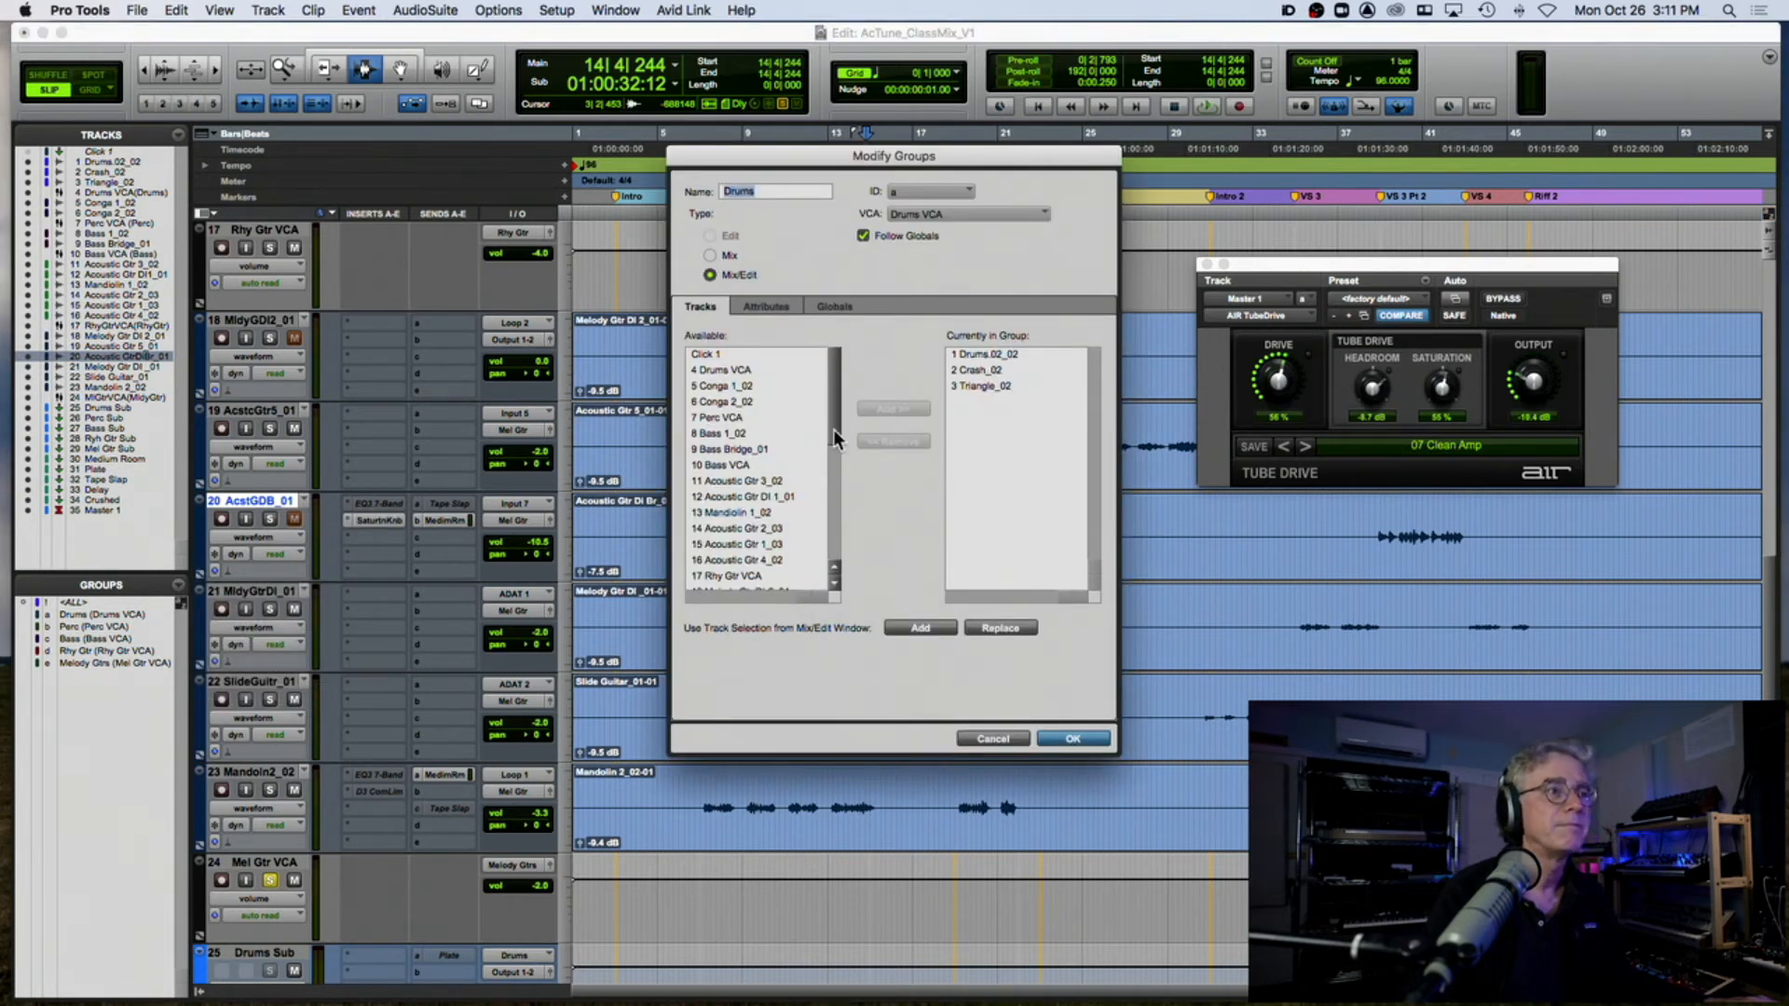
pyautogui.click(928, 191)
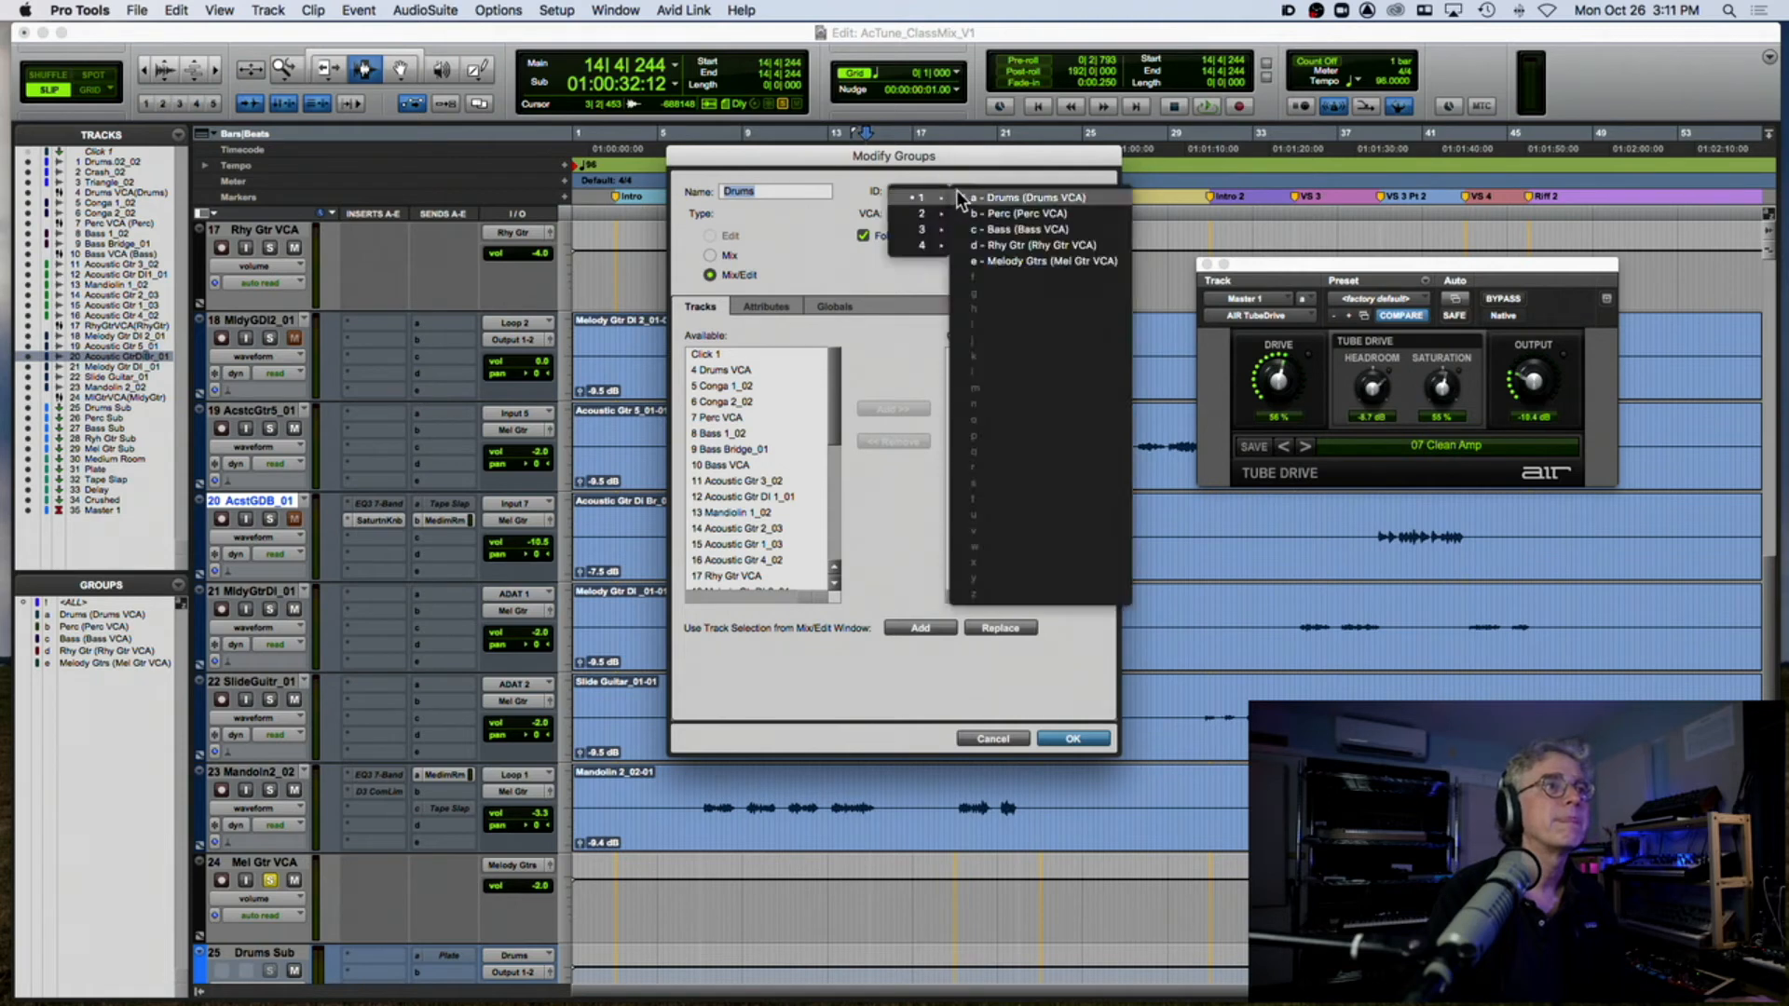
pyautogui.click(1043, 261)
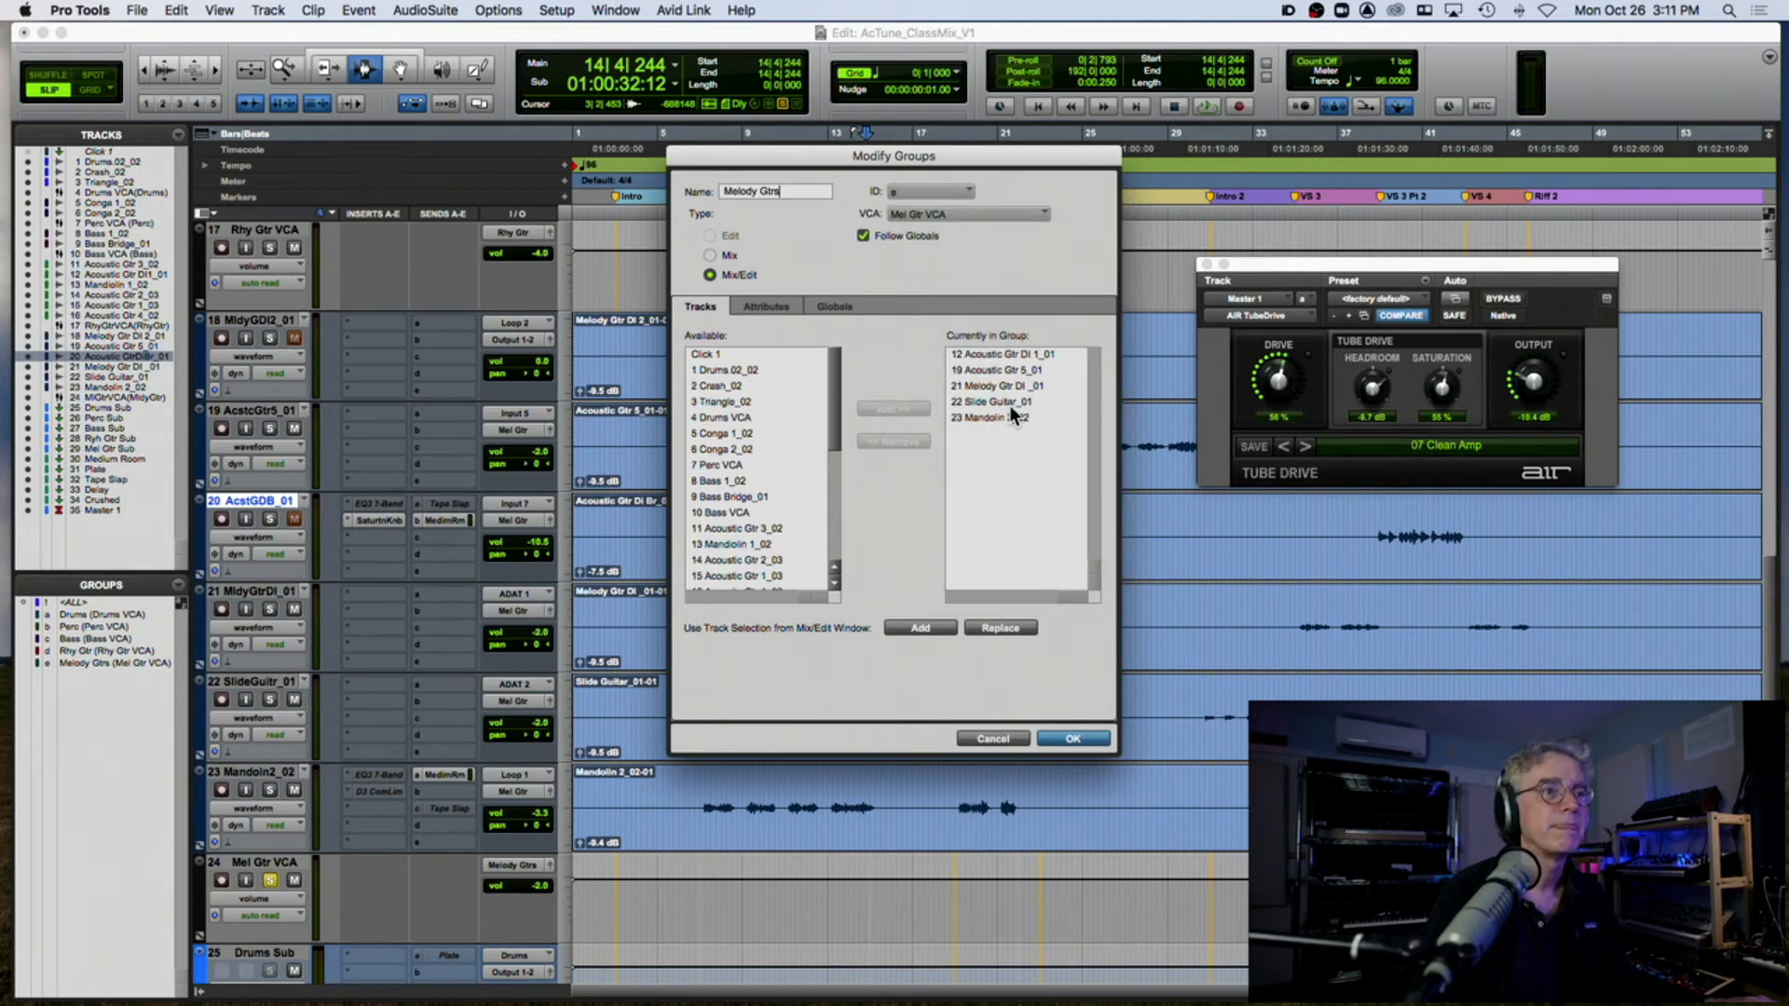
pyautogui.click(1023, 351)
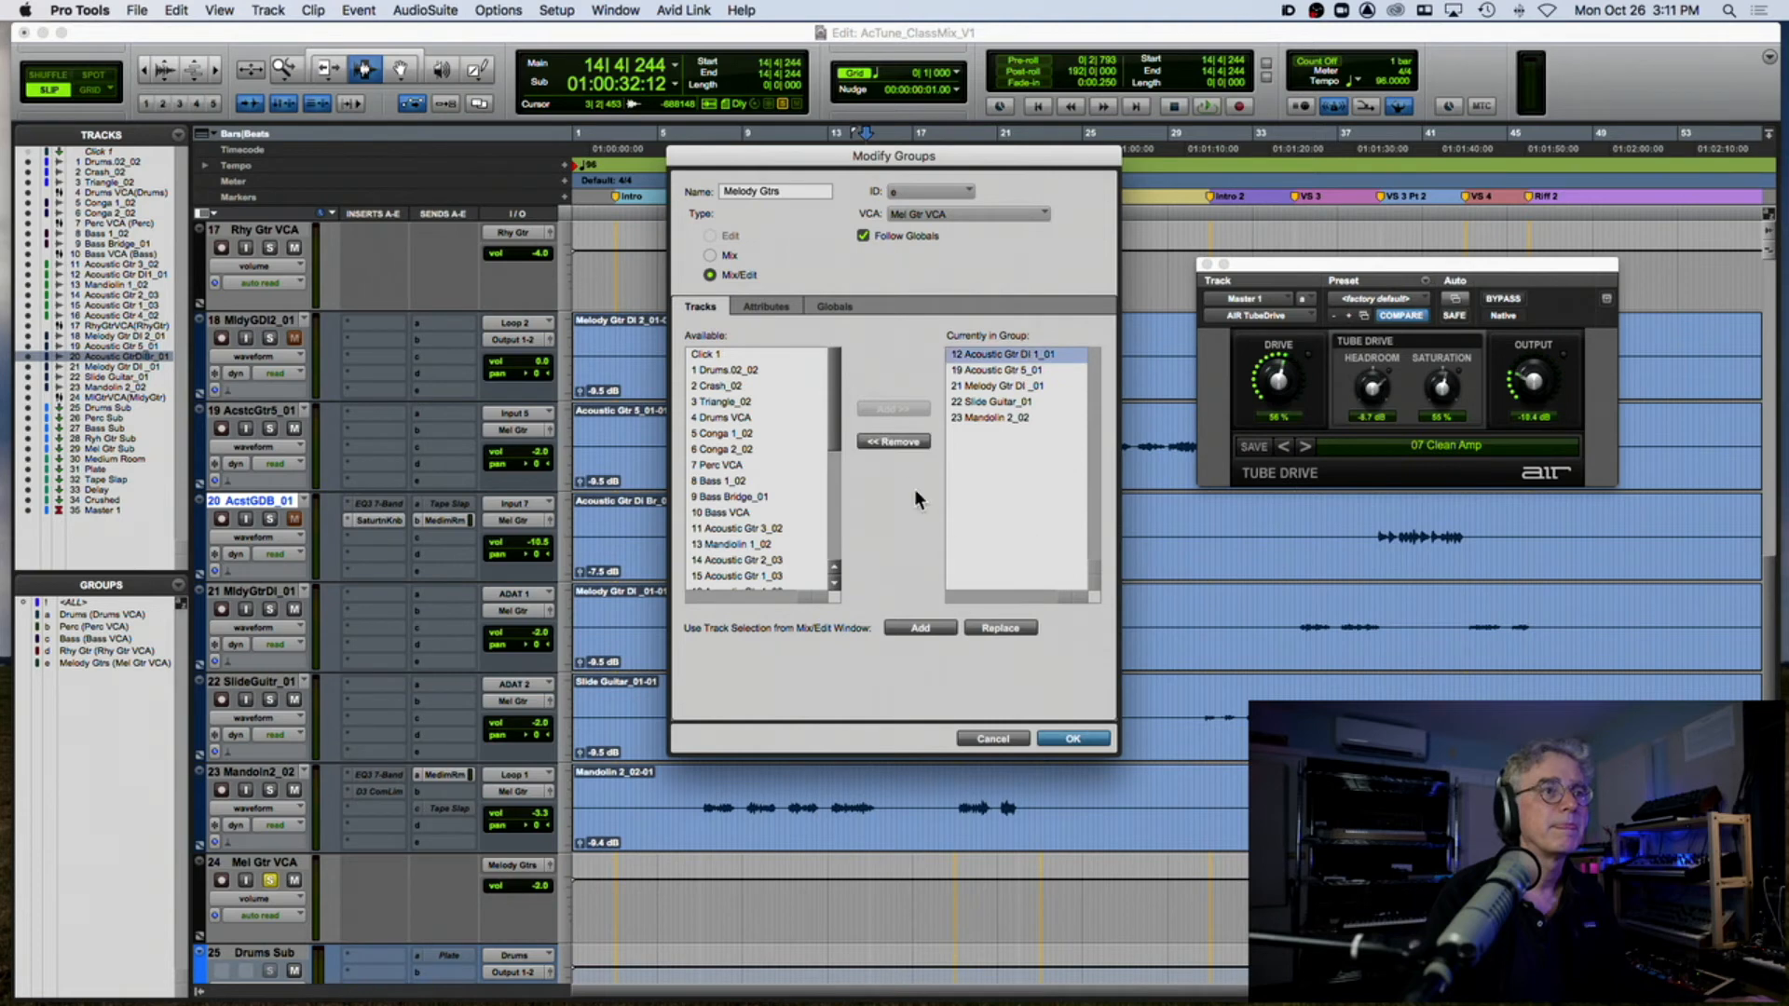
pyautogui.click(885, 442)
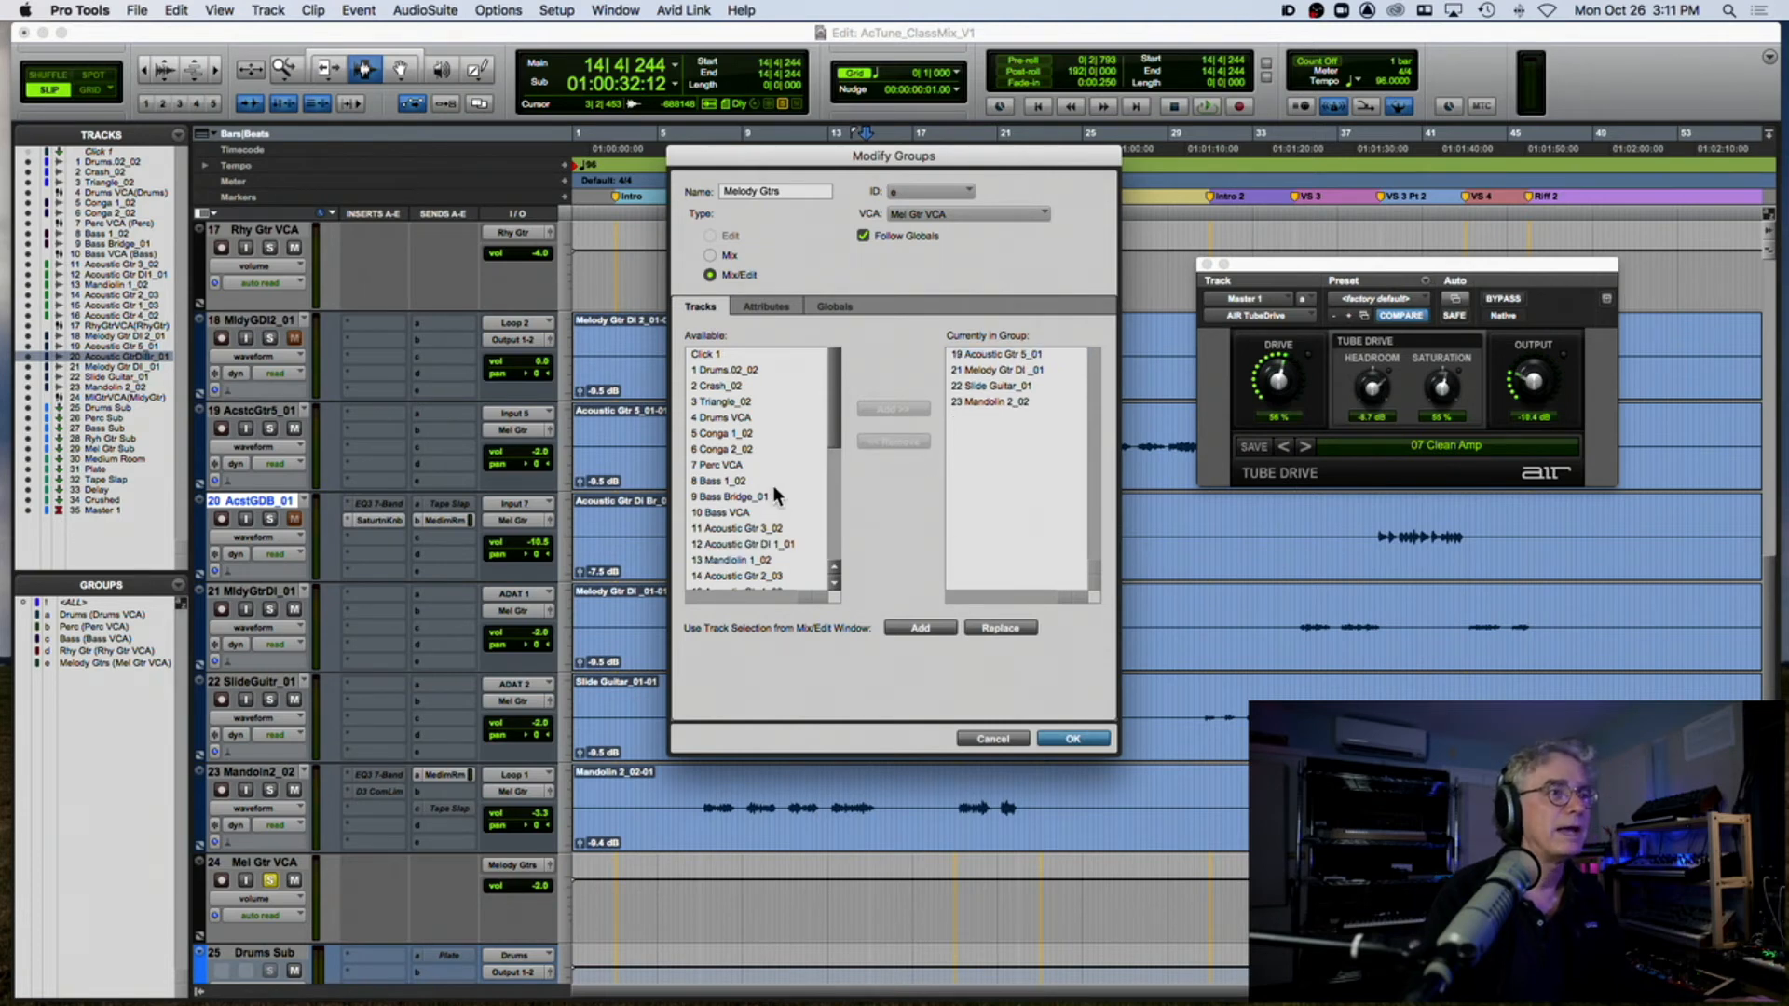
# Step: Add Acoustic Gtr Di Br_01 to the Melody Gtrs group and apply the change without coalescing the VCA automation
pyautogui.scroll(-5, 773, 485)
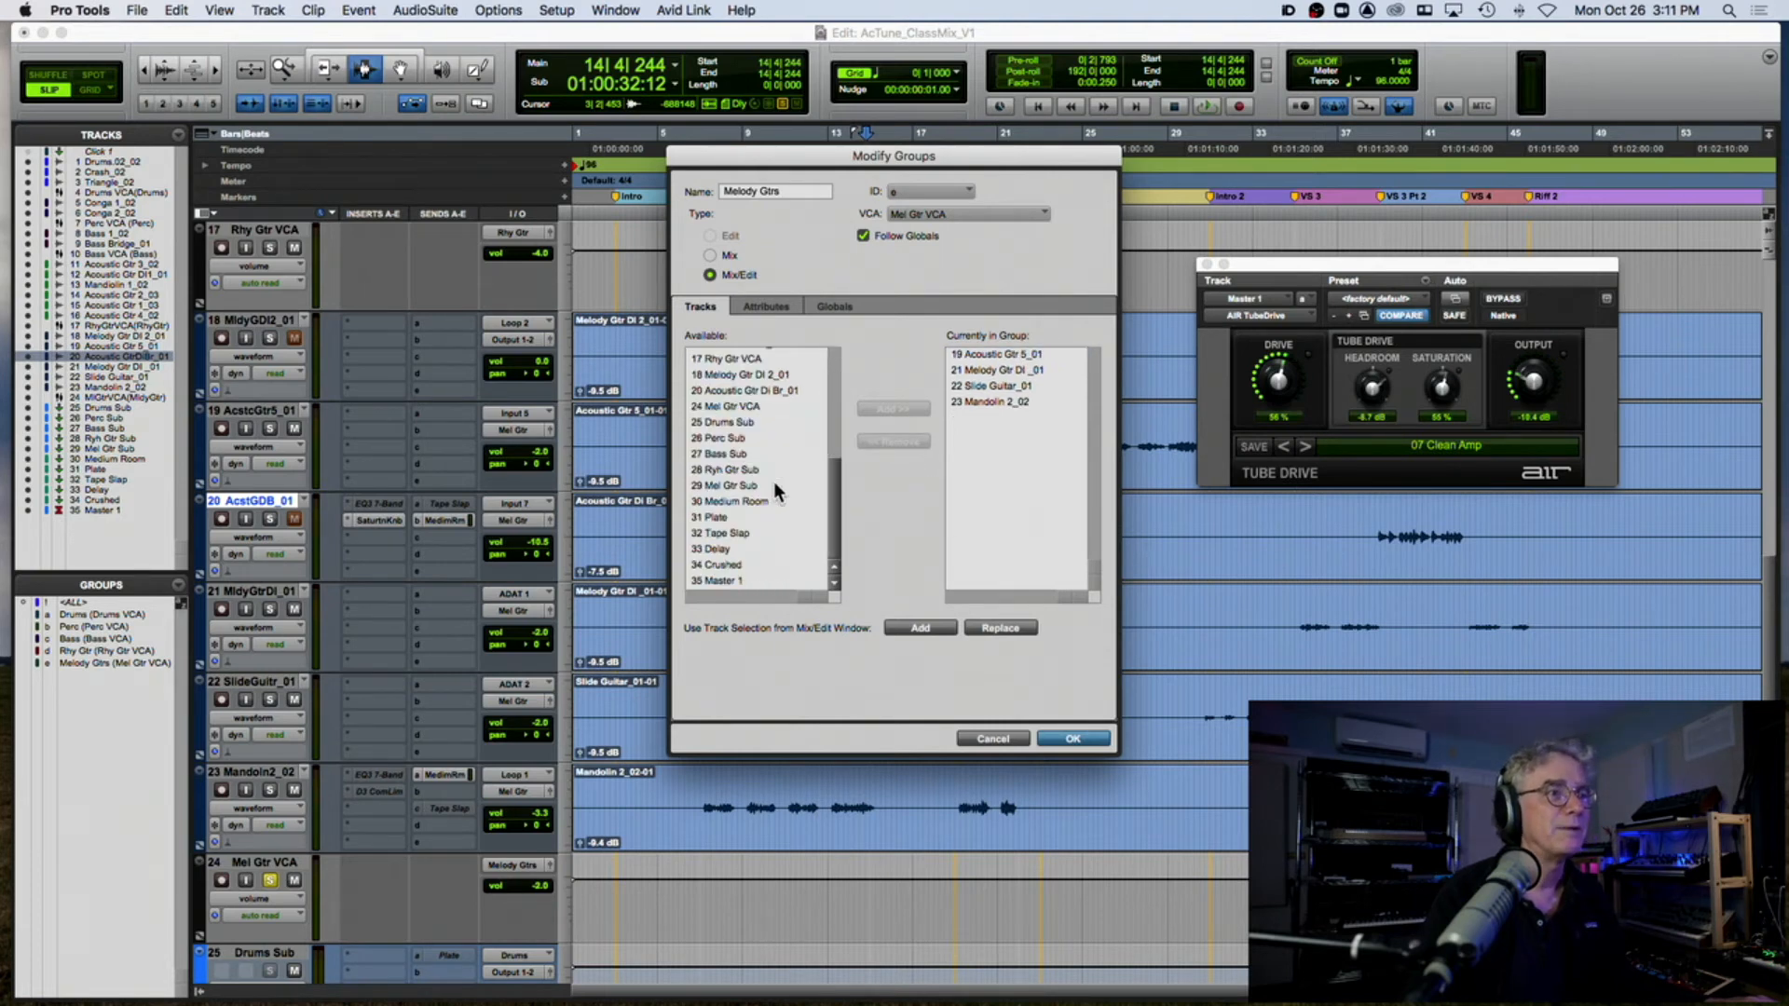
pyautogui.click(736, 391)
pyautogui.click(890, 410)
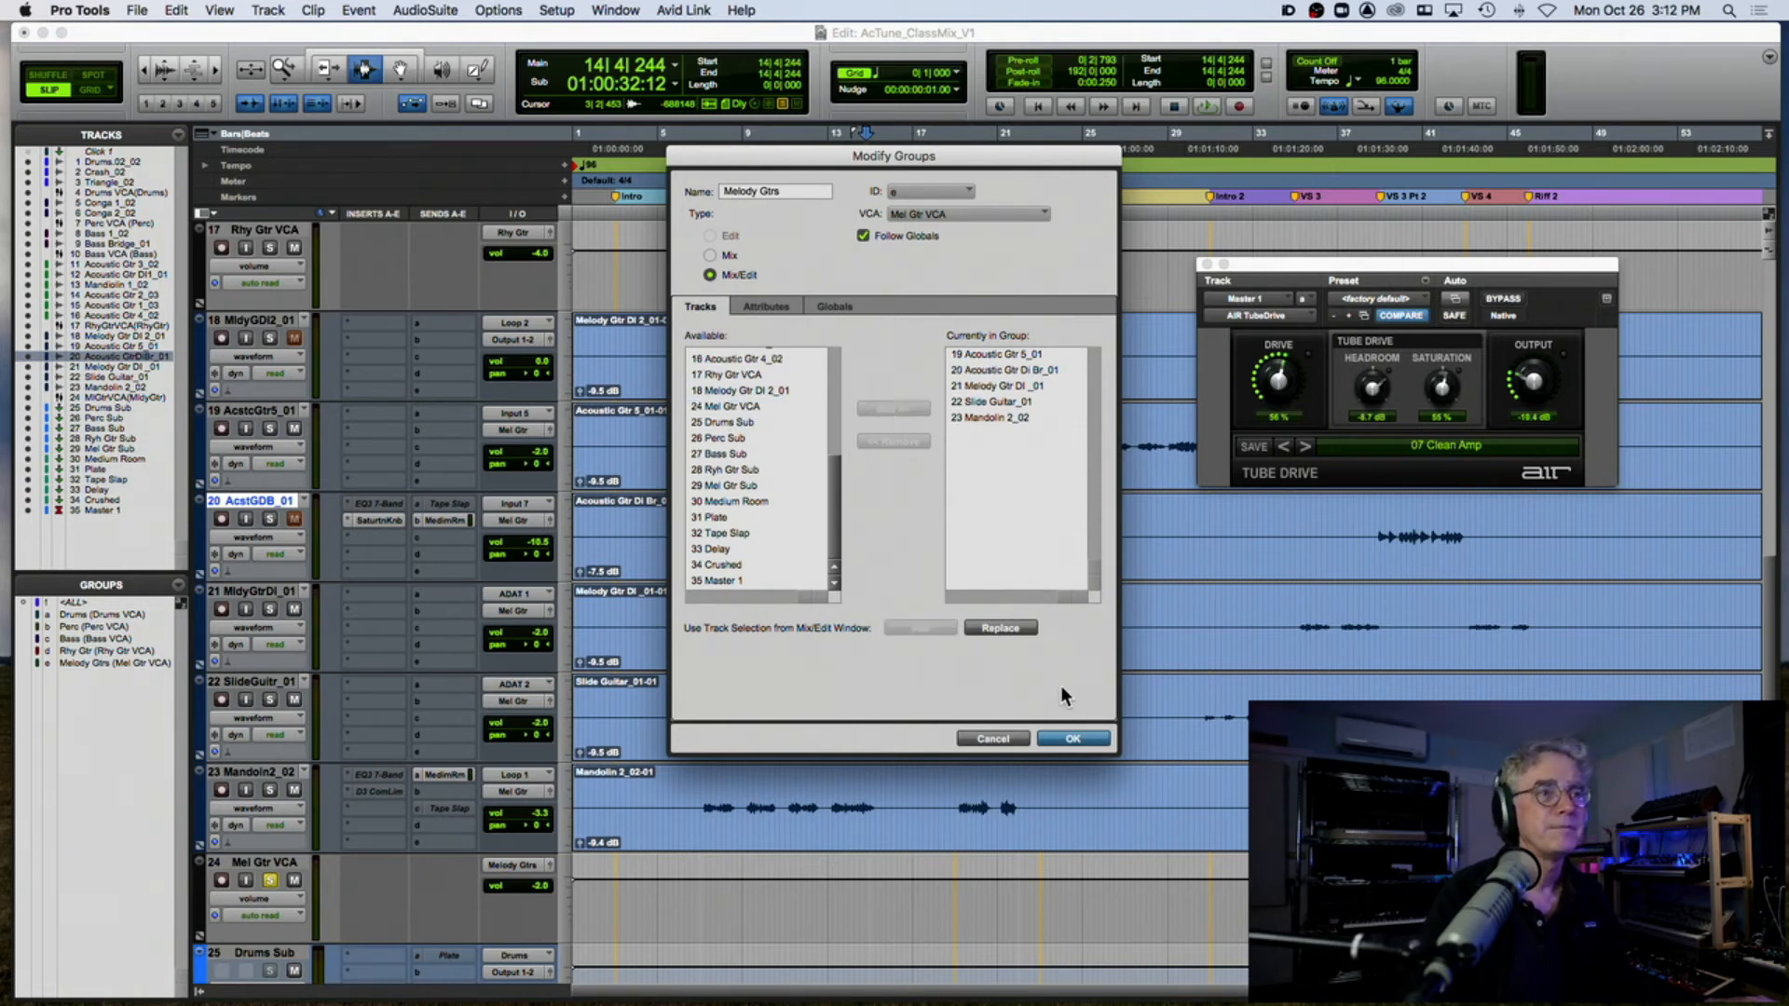
pyautogui.click(1076, 739)
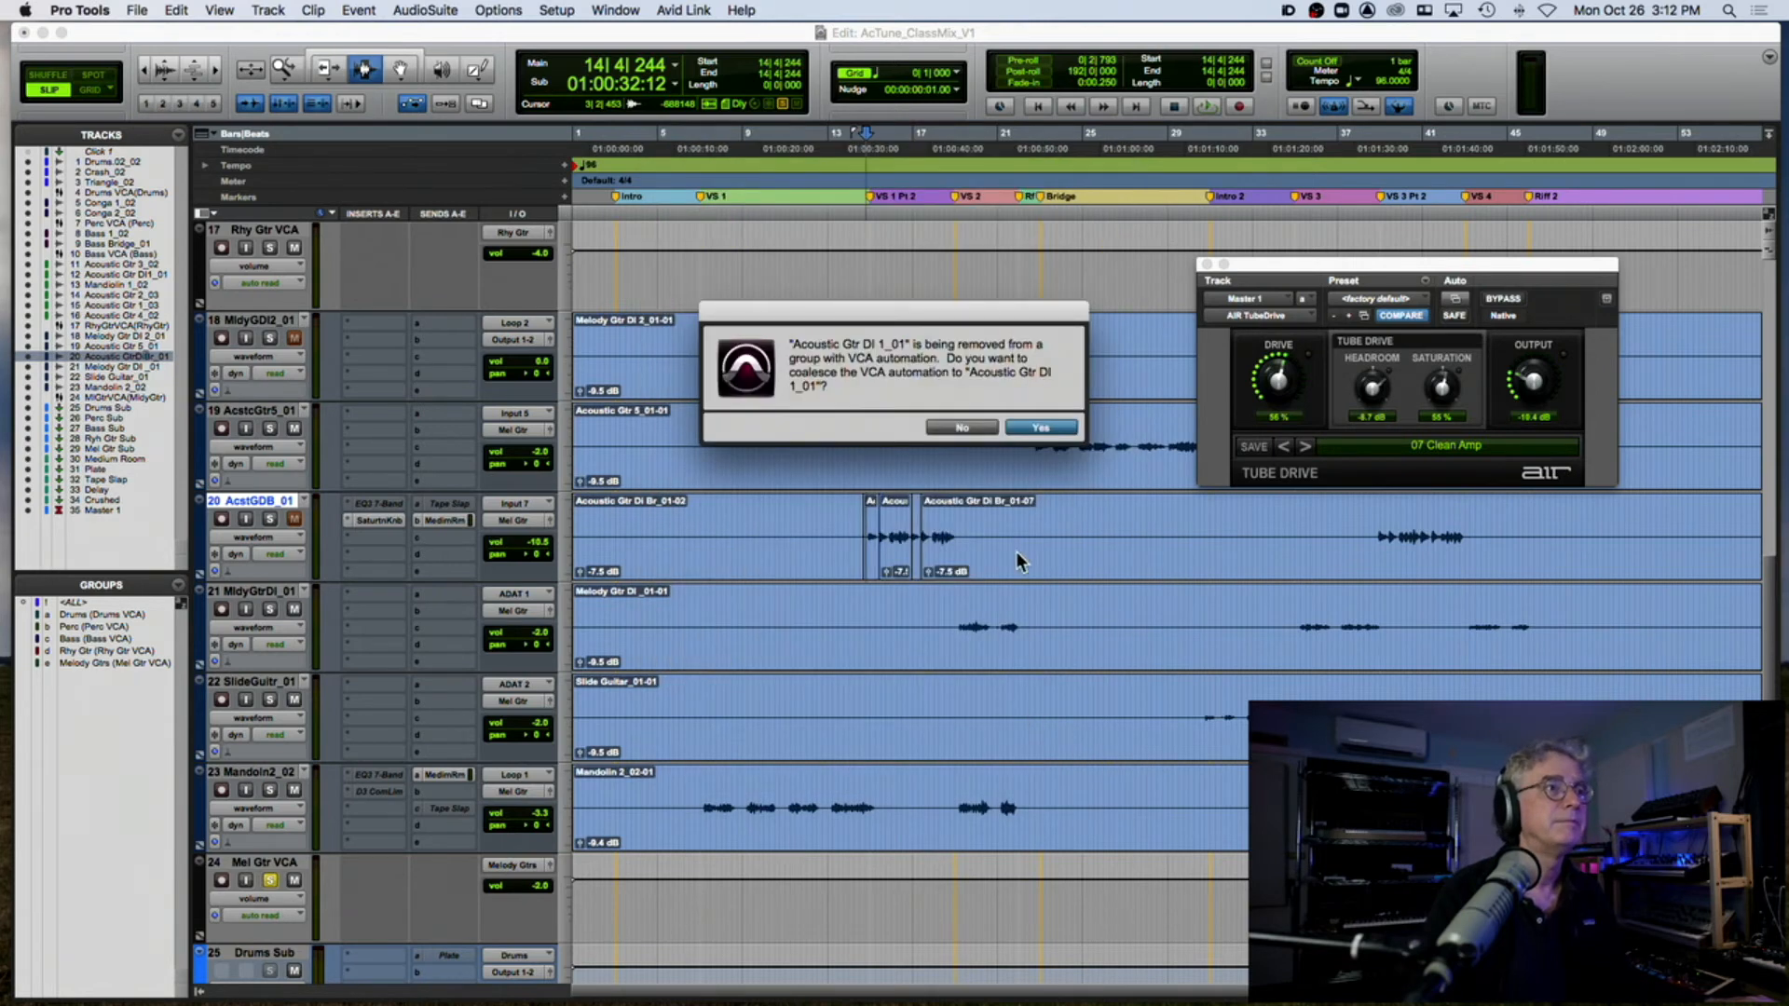
pyautogui.click(1039, 429)
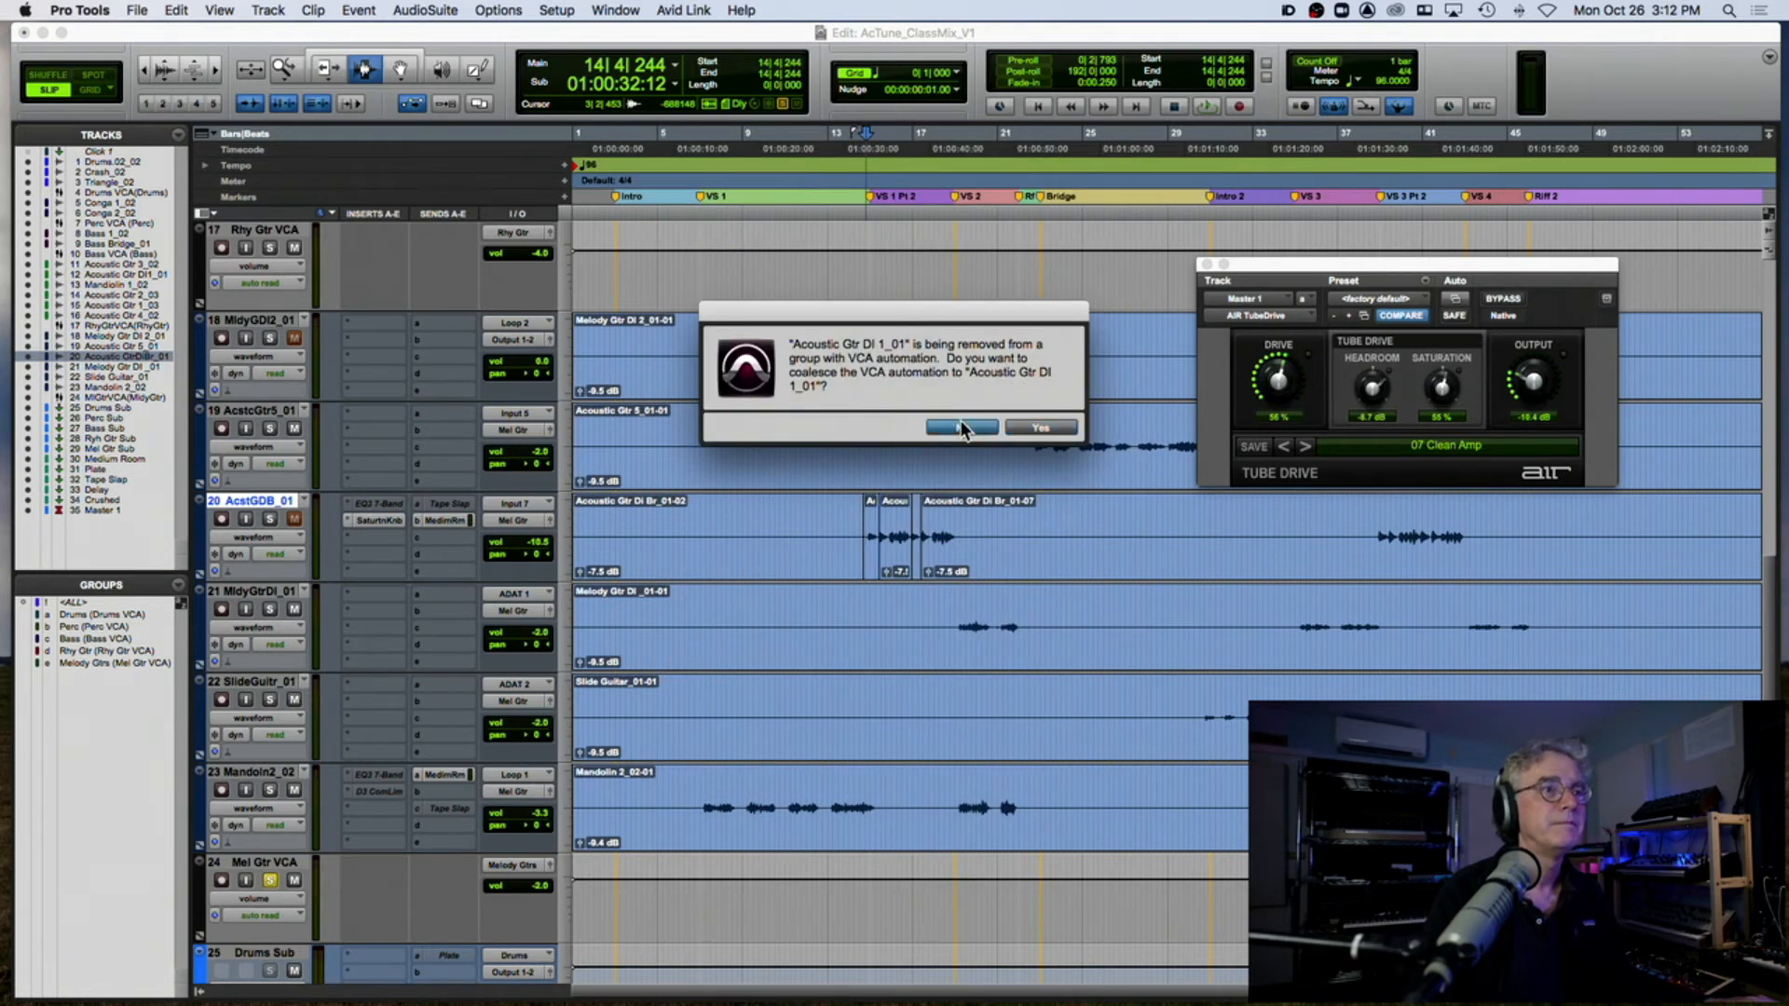
# Step: Play the AcstGDB_01 entry from bar 14, and replay it with the mandolin lead-in from bar 13
pyautogui.press('space')
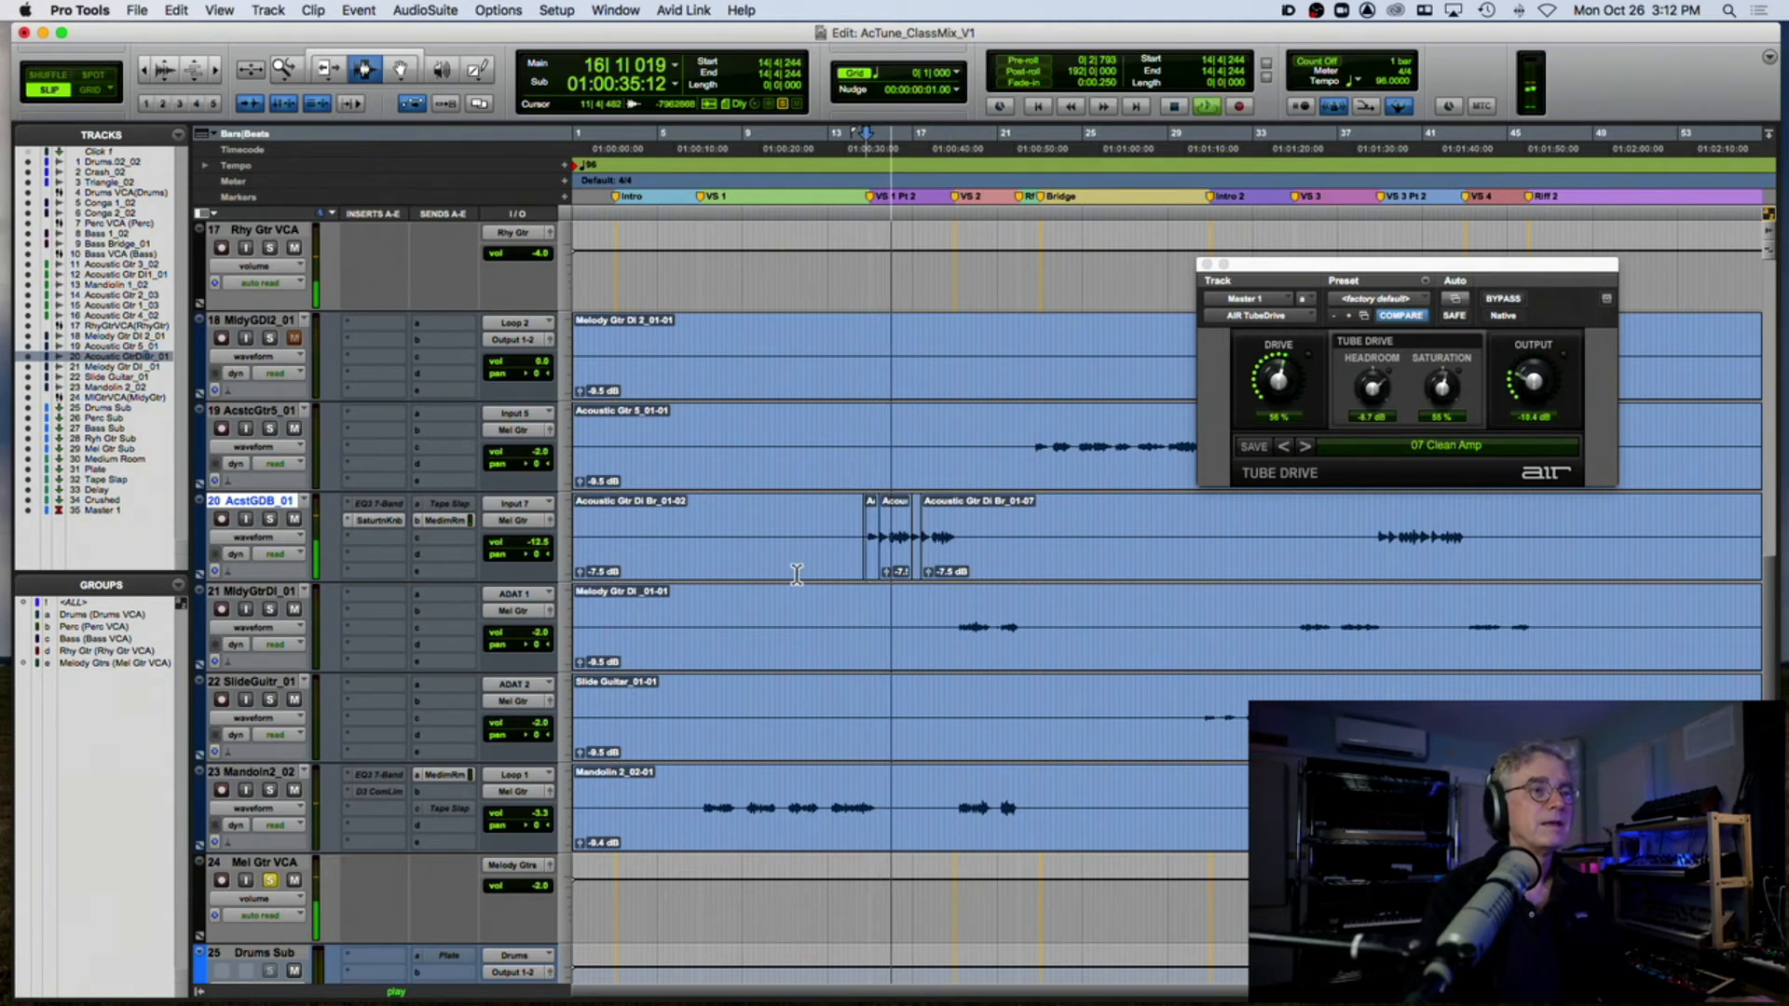
pyautogui.press('space')
pyautogui.click(830, 767)
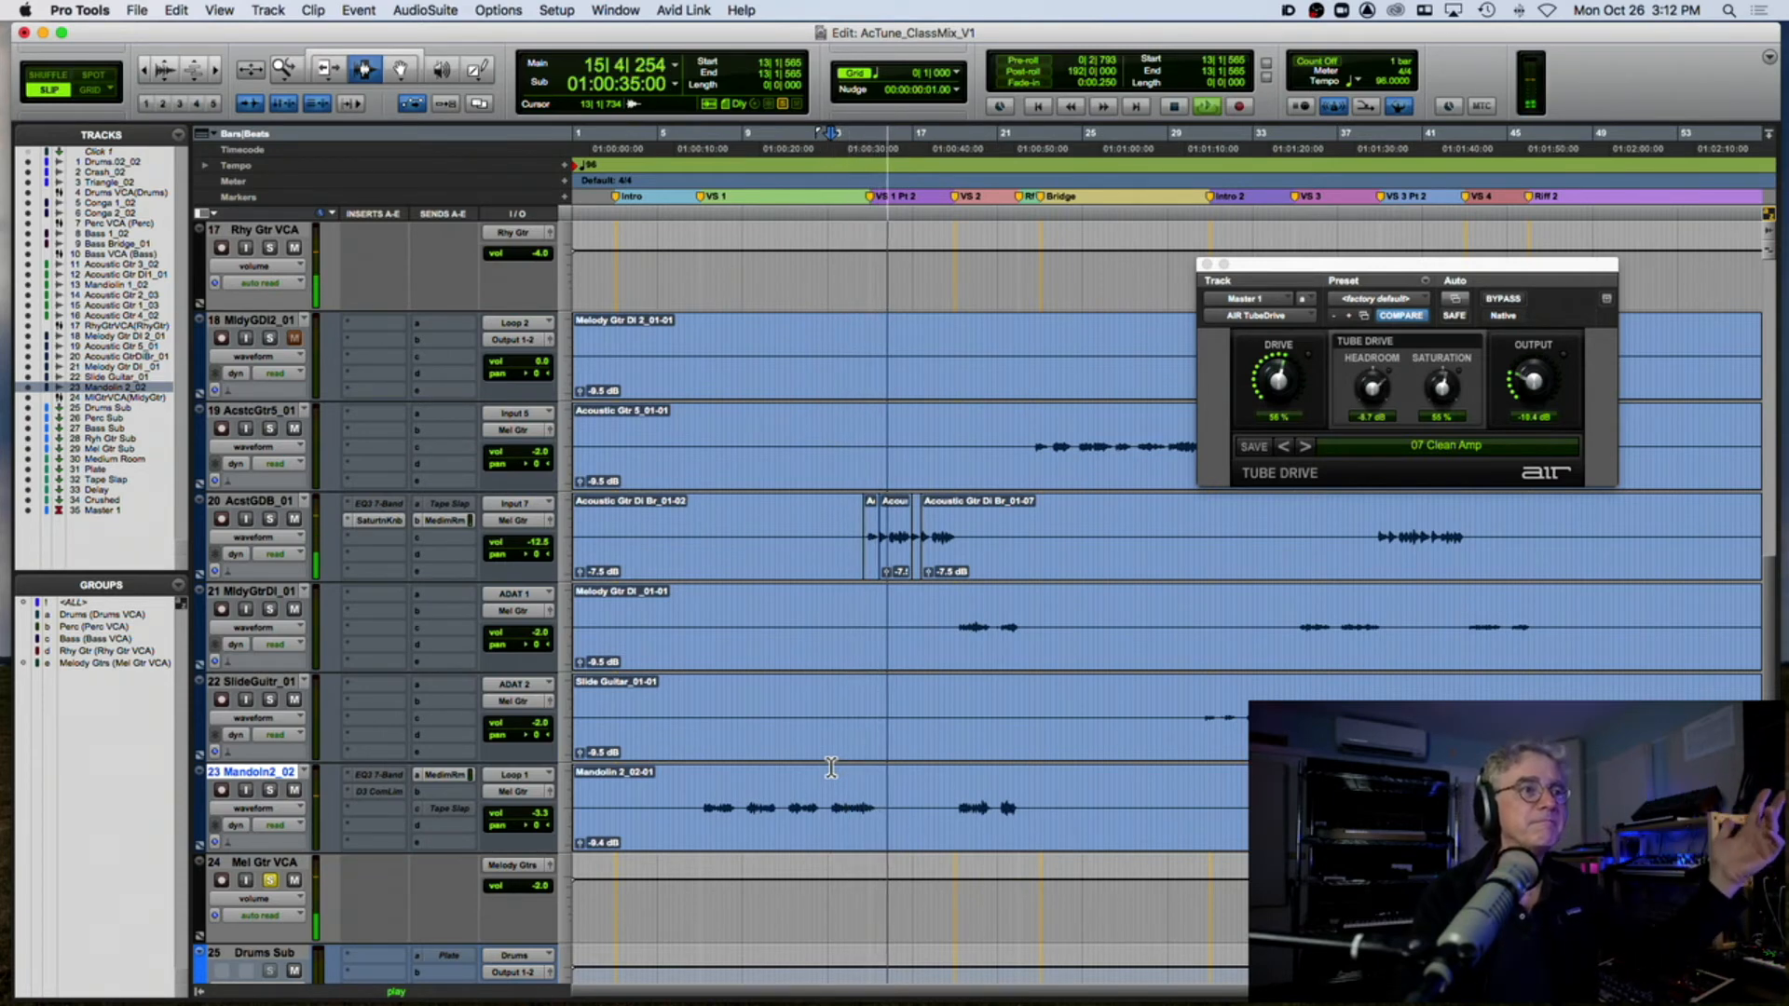
pyautogui.press('space')
# Step: Locate the start of the mandolin phrase in bar 13 at a closer zoom and play it up to the AcstGDB_01 entry
pyautogui.click(855, 806)
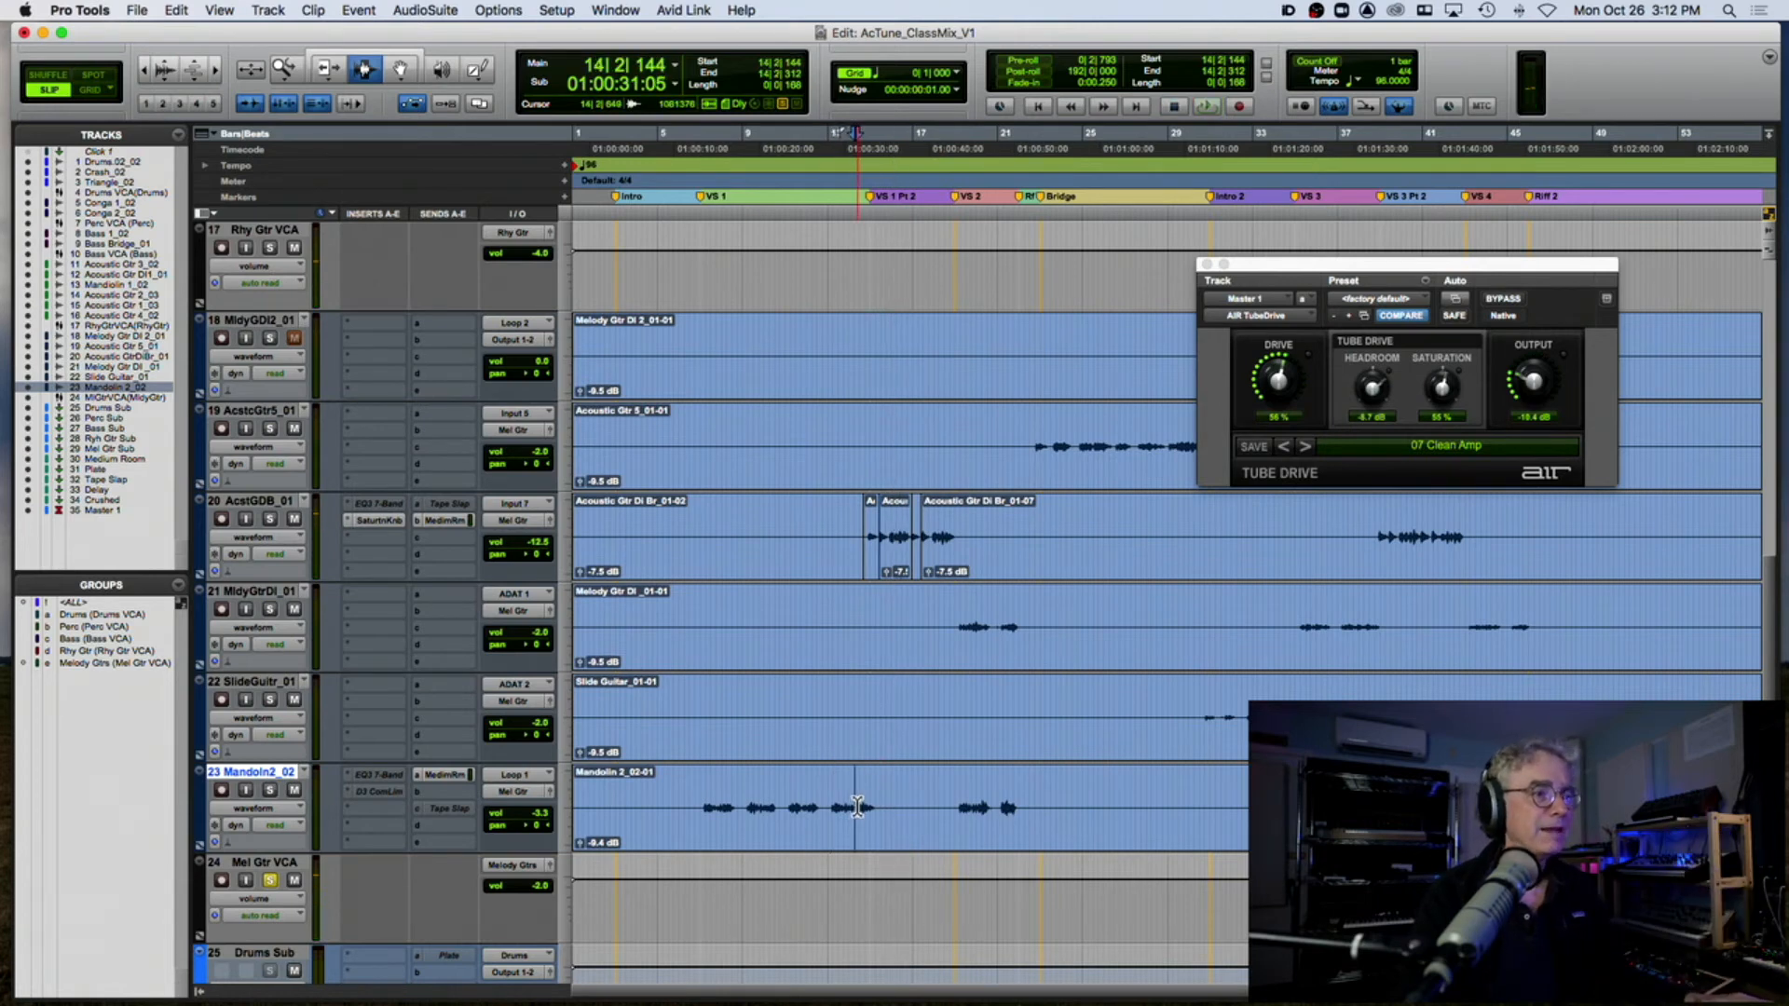
pyautogui.click(839, 813)
pyautogui.press('t')
pyautogui.press('t')
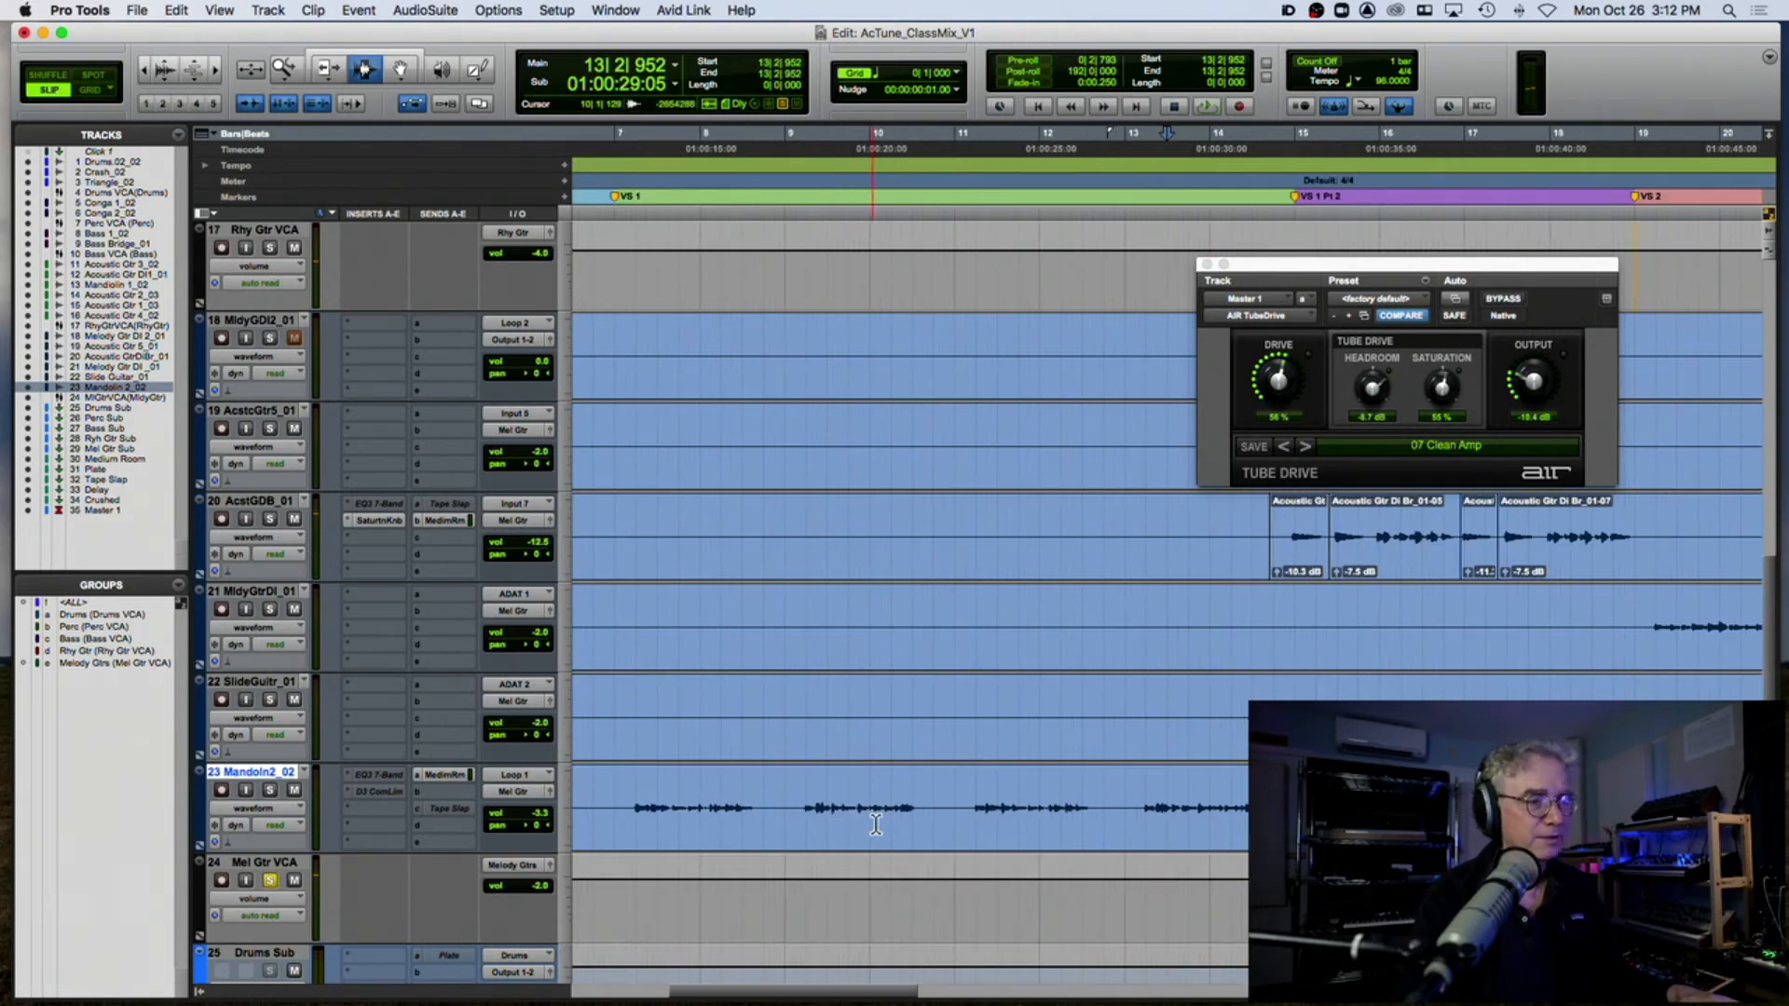
pyautogui.click(1133, 808)
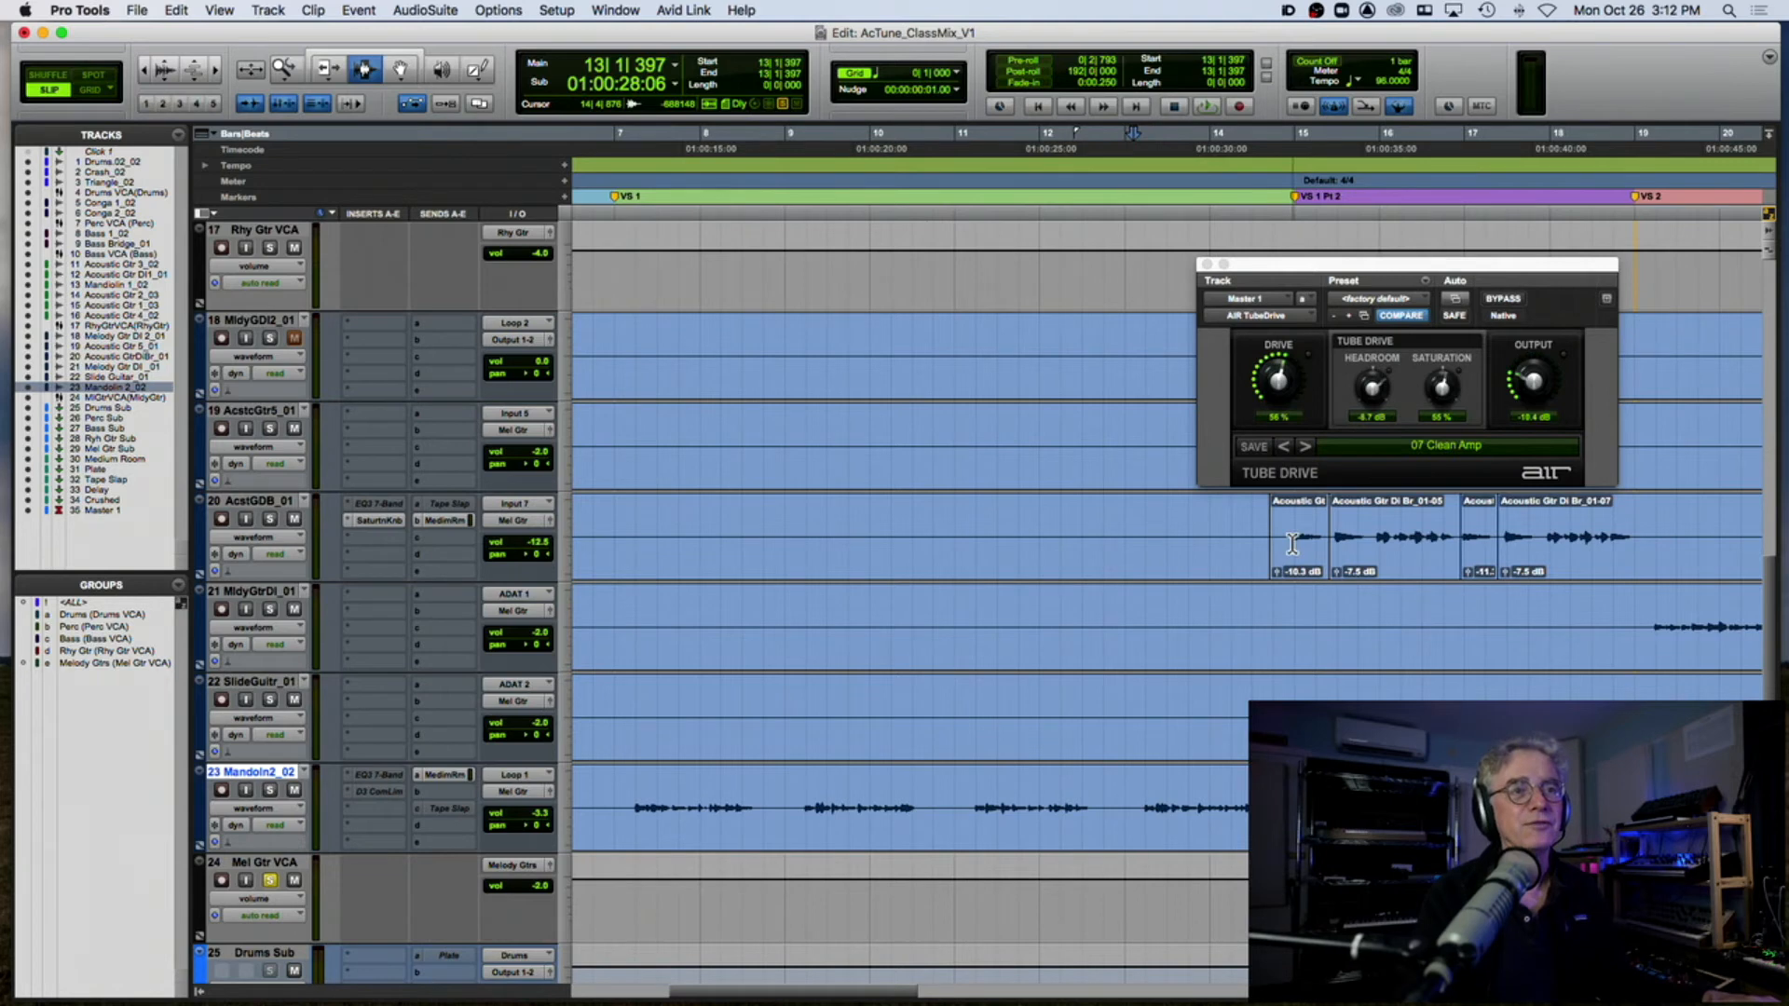
pyautogui.click(1136, 822)
pyautogui.press('space')
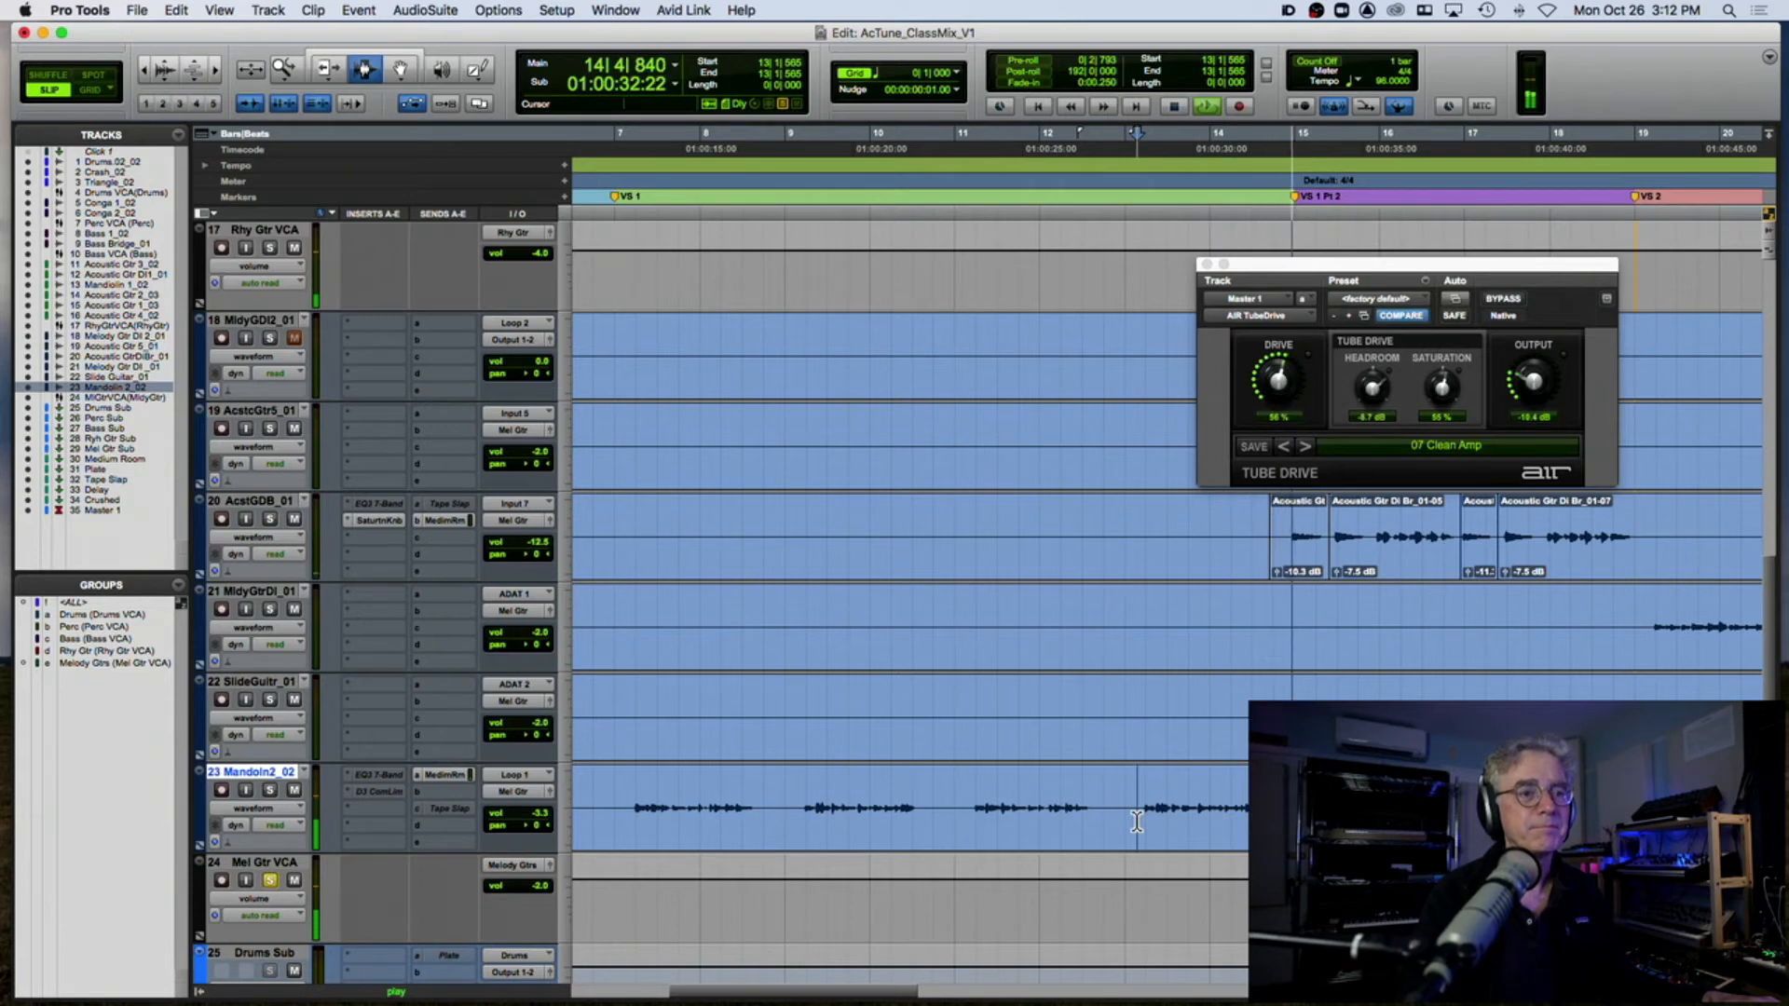
pyautogui.press('space')
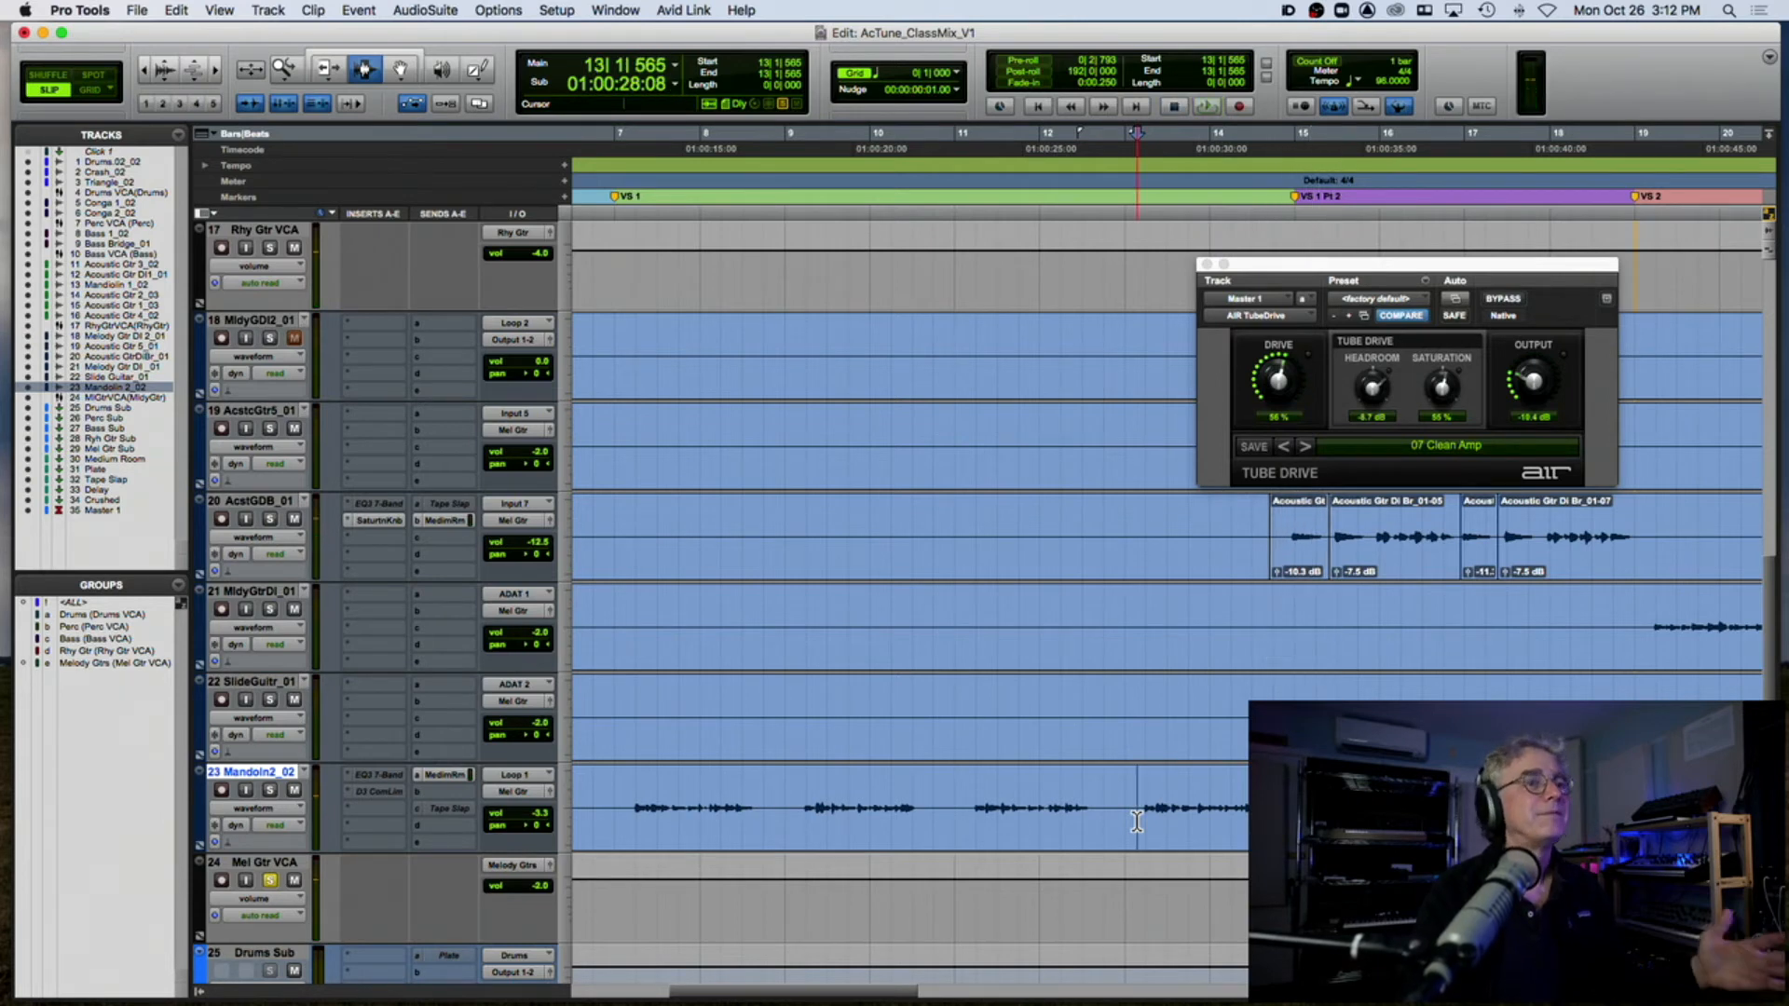
# Step: Edit the Mandoin2_02 volume automation around bar 15 to dip under the AcstGDB_01 entry, and return the track to waveform view
pyautogui.click(277, 809)
pyautogui.click(276, 822)
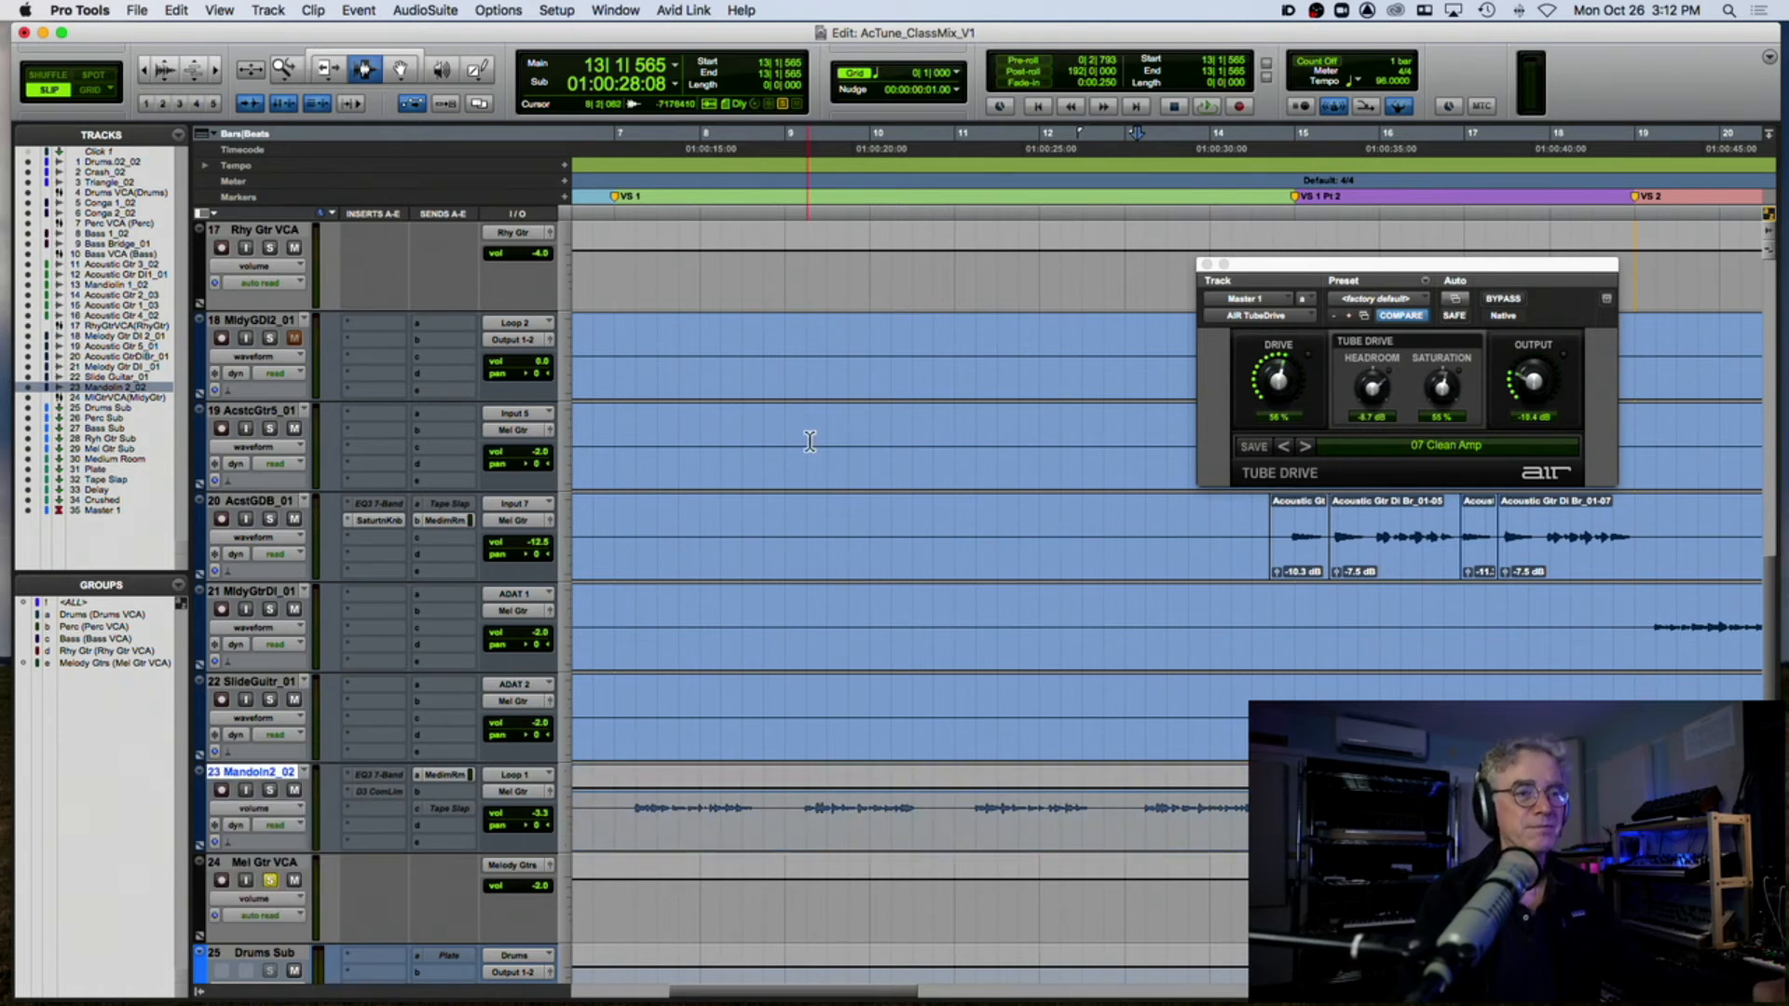
pyautogui.click(400, 69)
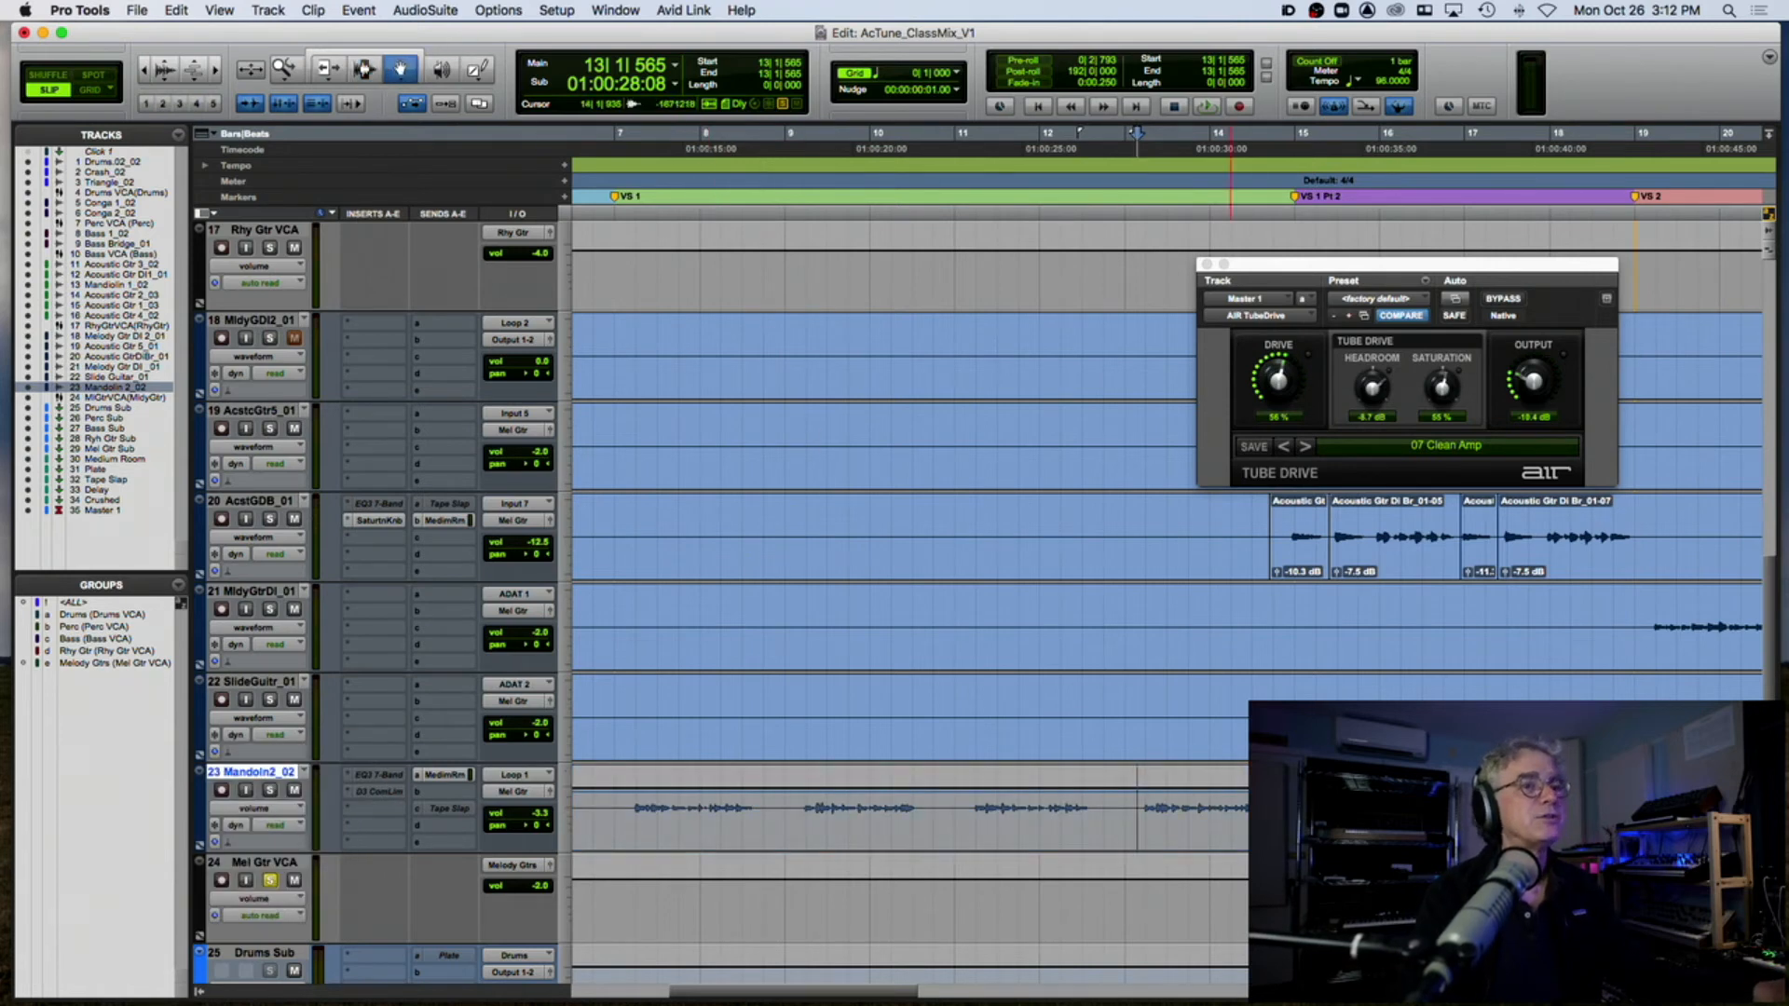
pyautogui.click(1262, 789)
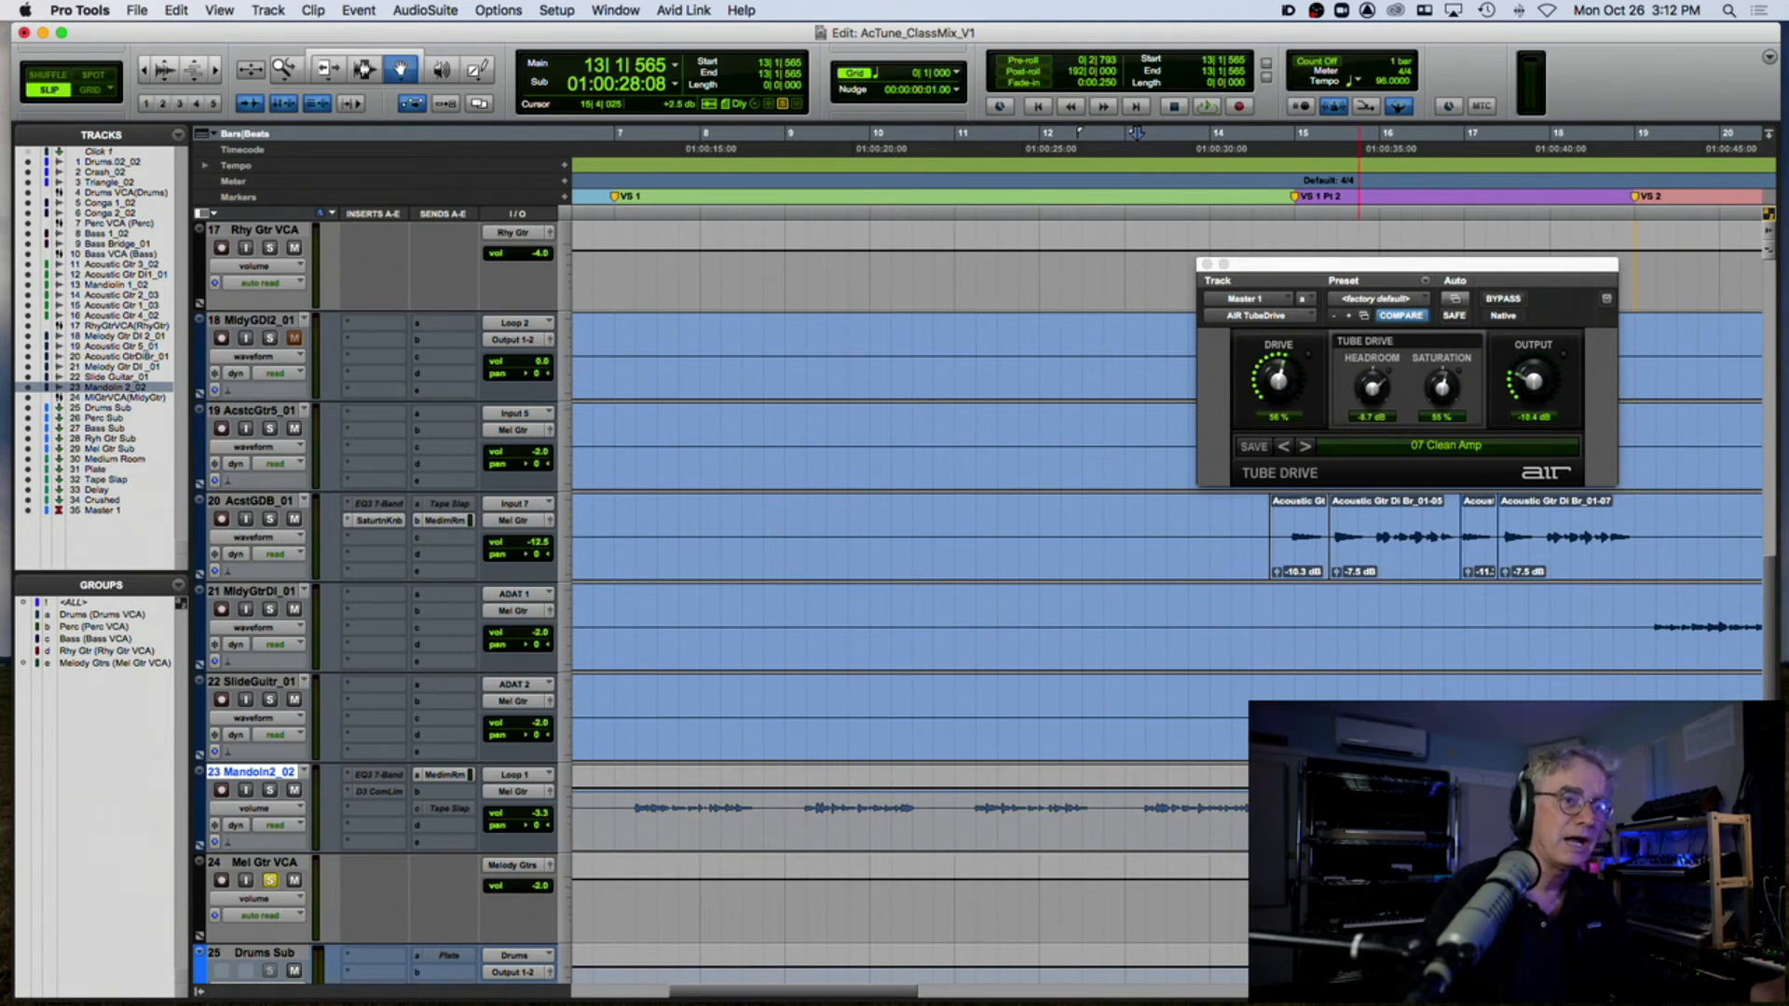
pyautogui.click(1304, 790)
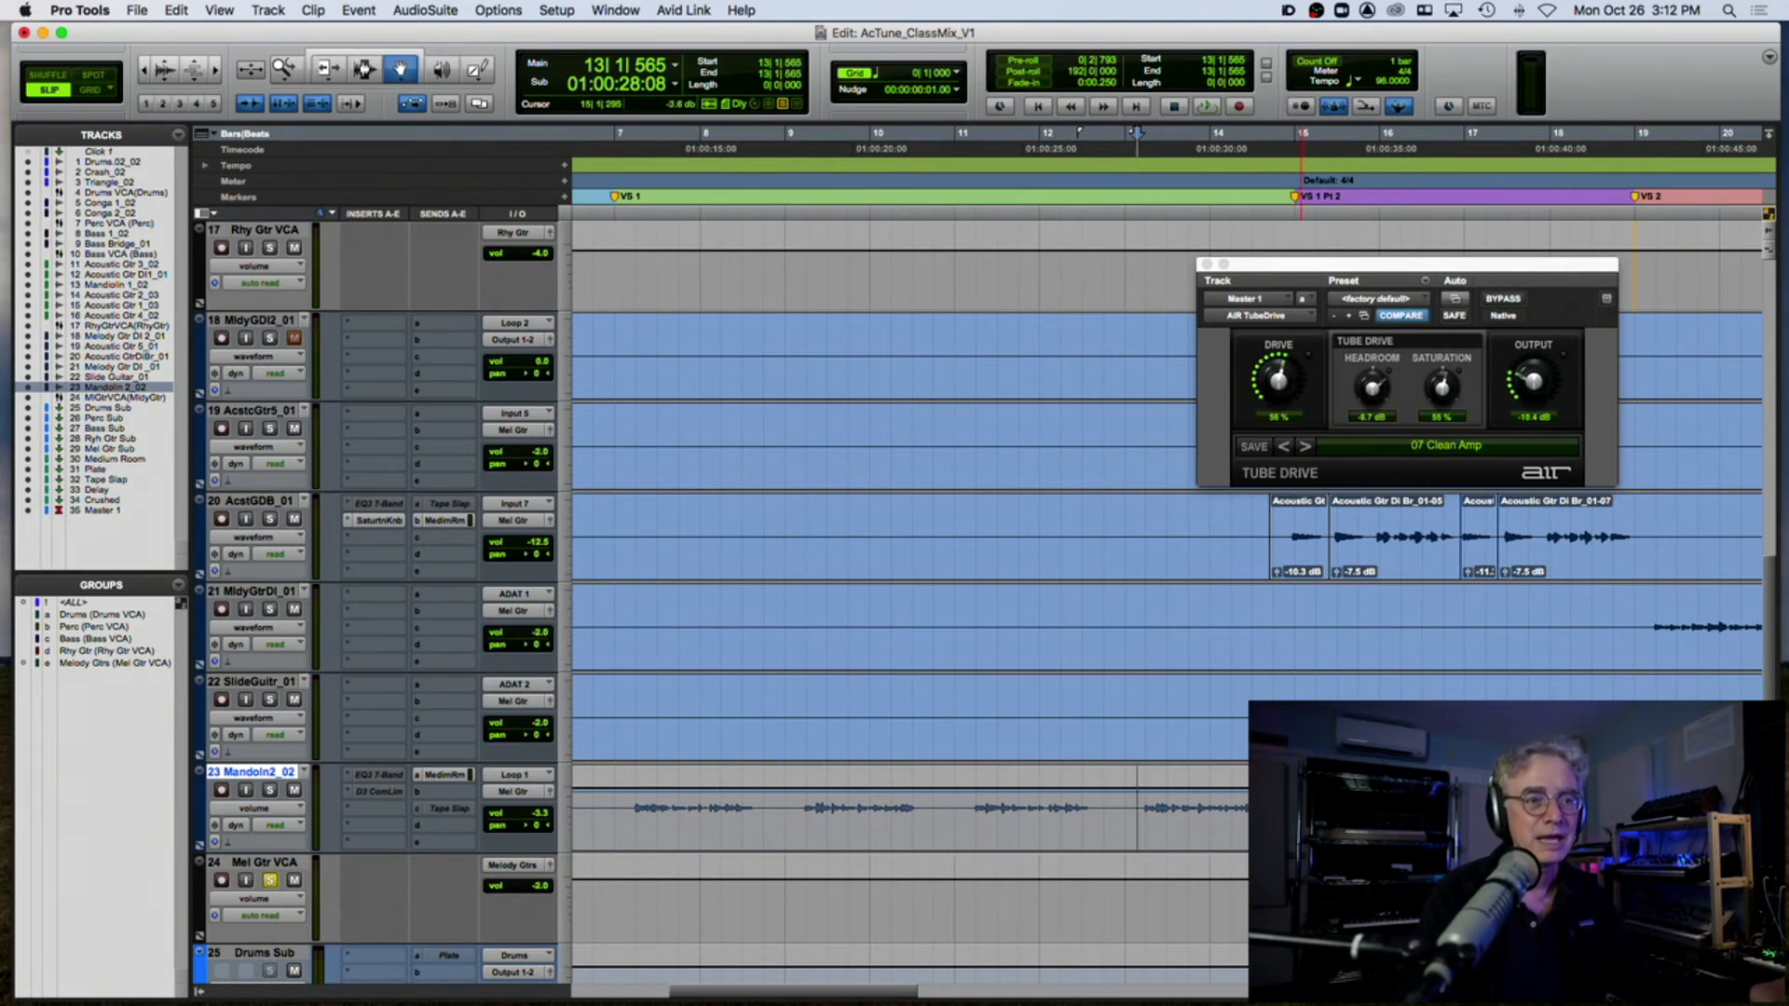
pyautogui.click(1304, 790)
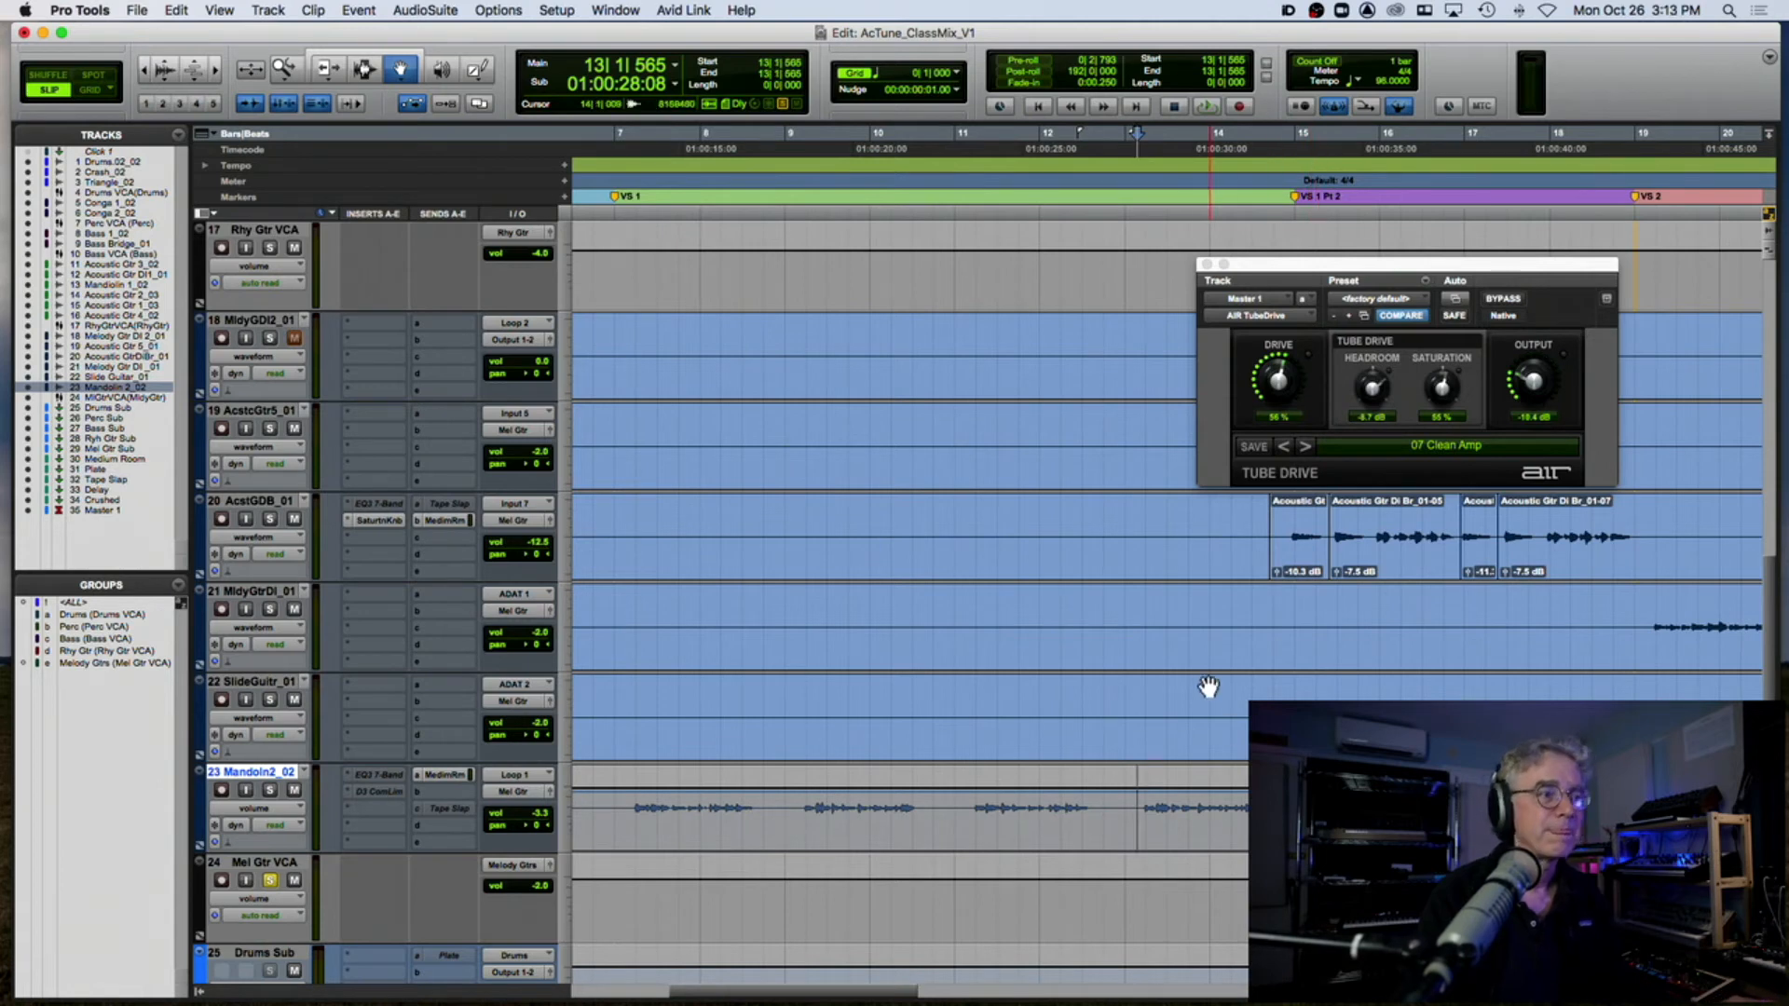
pyautogui.click(271, 807)
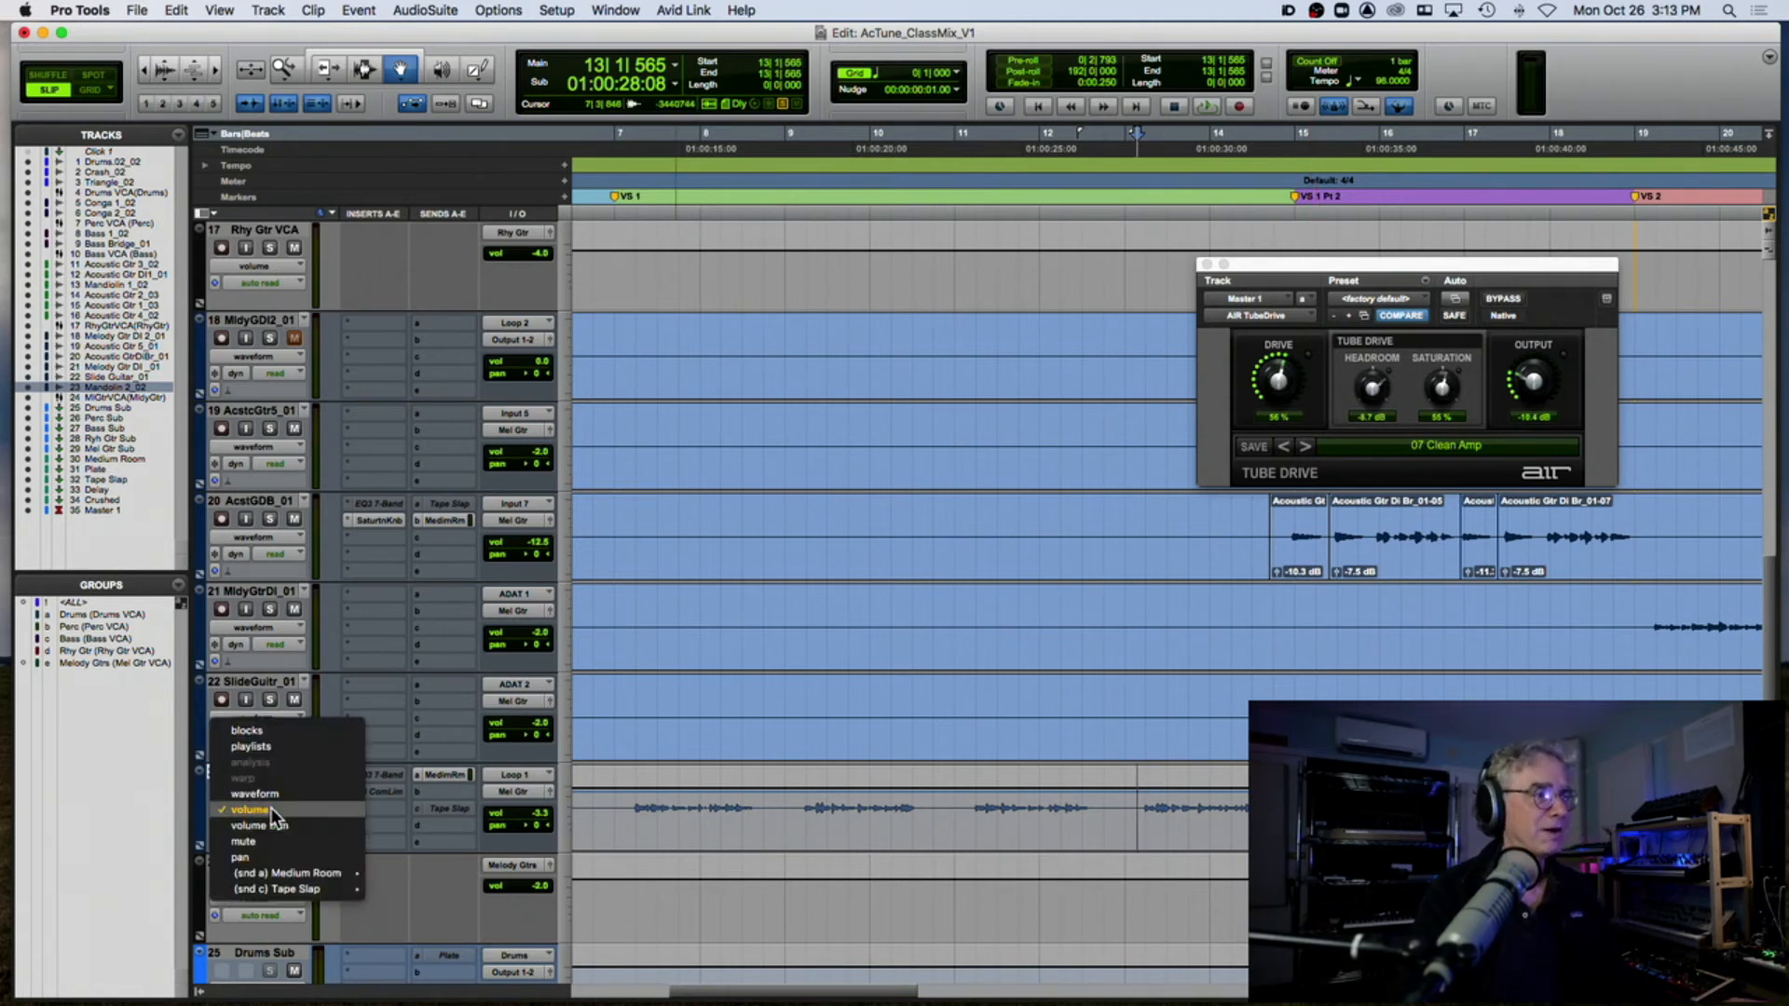
pyautogui.click(277, 796)
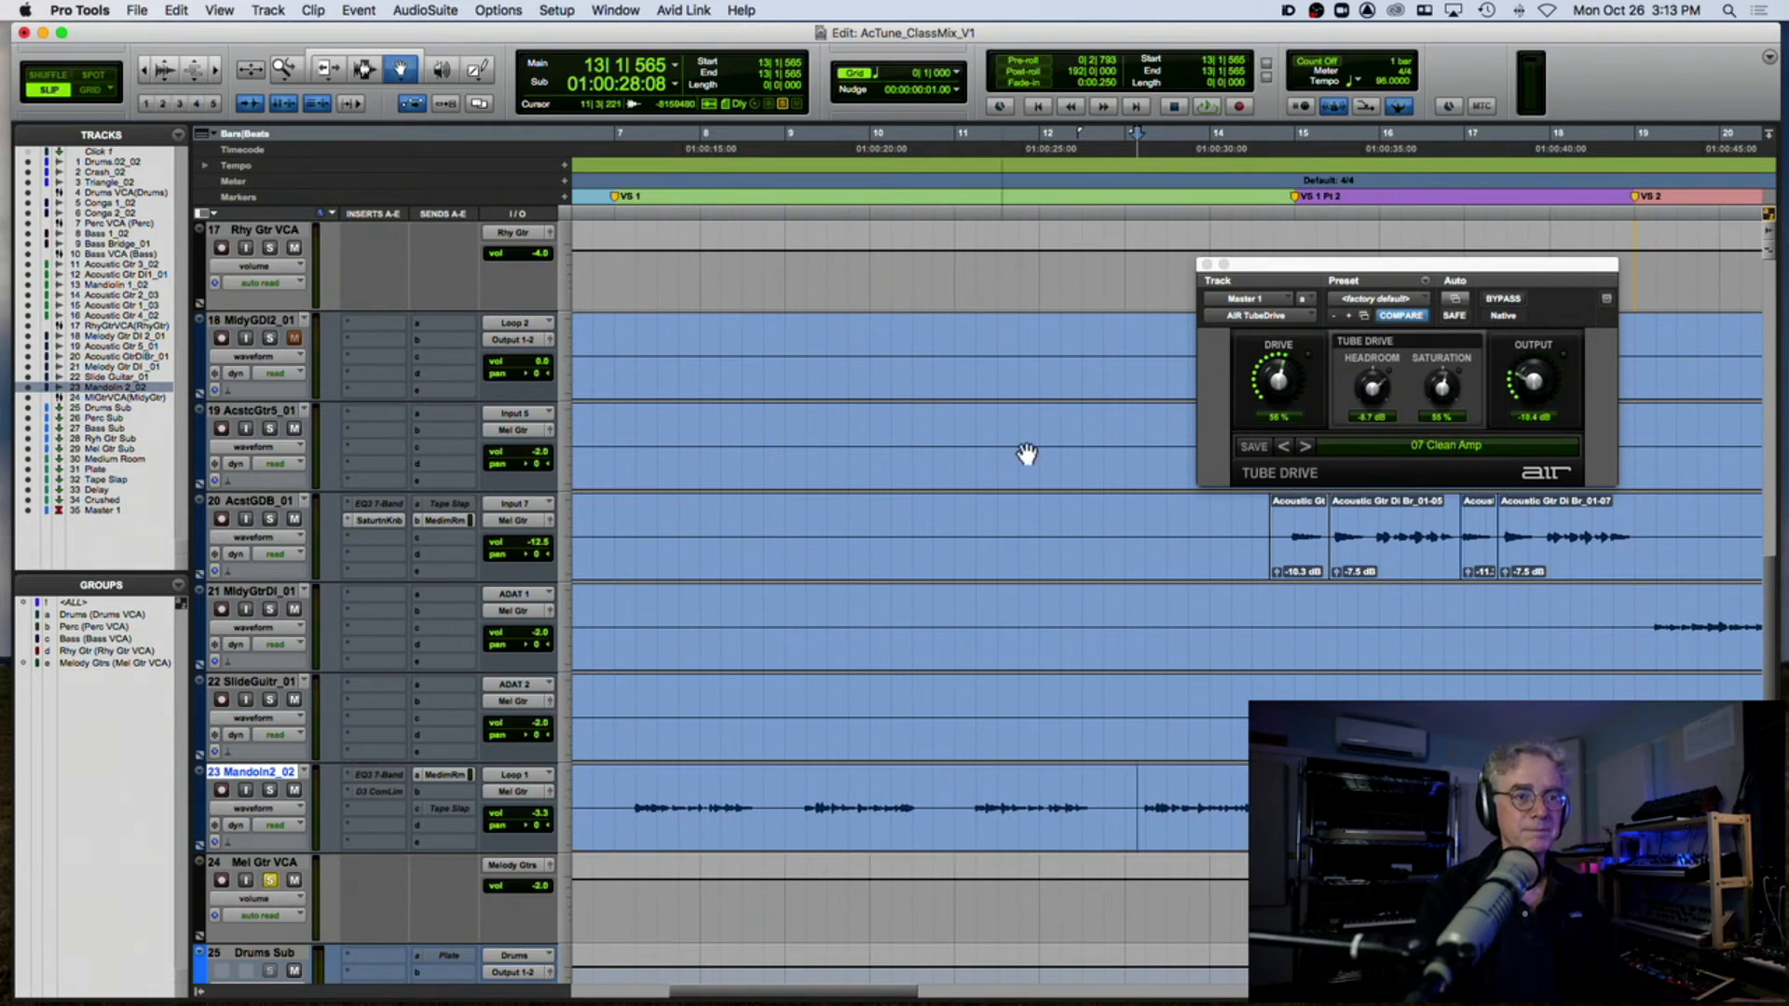
# Step: Play the mandolin-to-AcstGDB_01 transition from about bar 13, toggling the Mel Gtr VCA solo and closing the TubeDrive window, and replay from bar 12
pyautogui.click(1161, 177)
pyautogui.press('space')
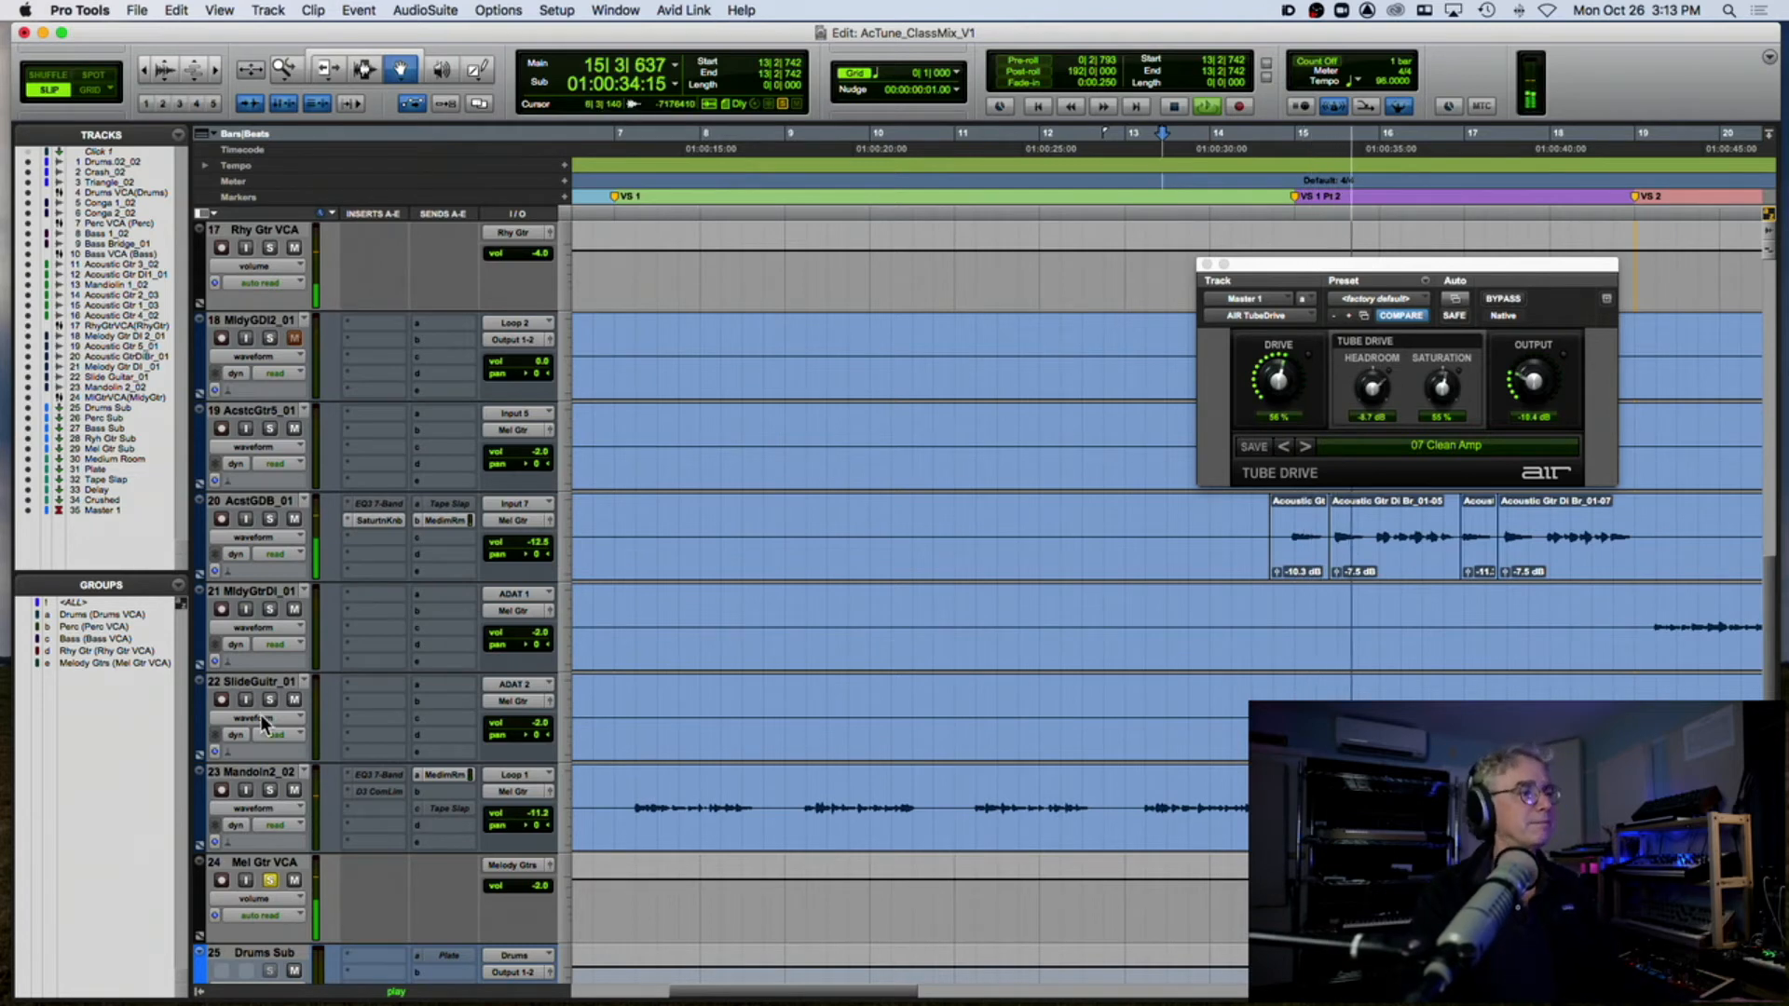
pyautogui.click(270, 878)
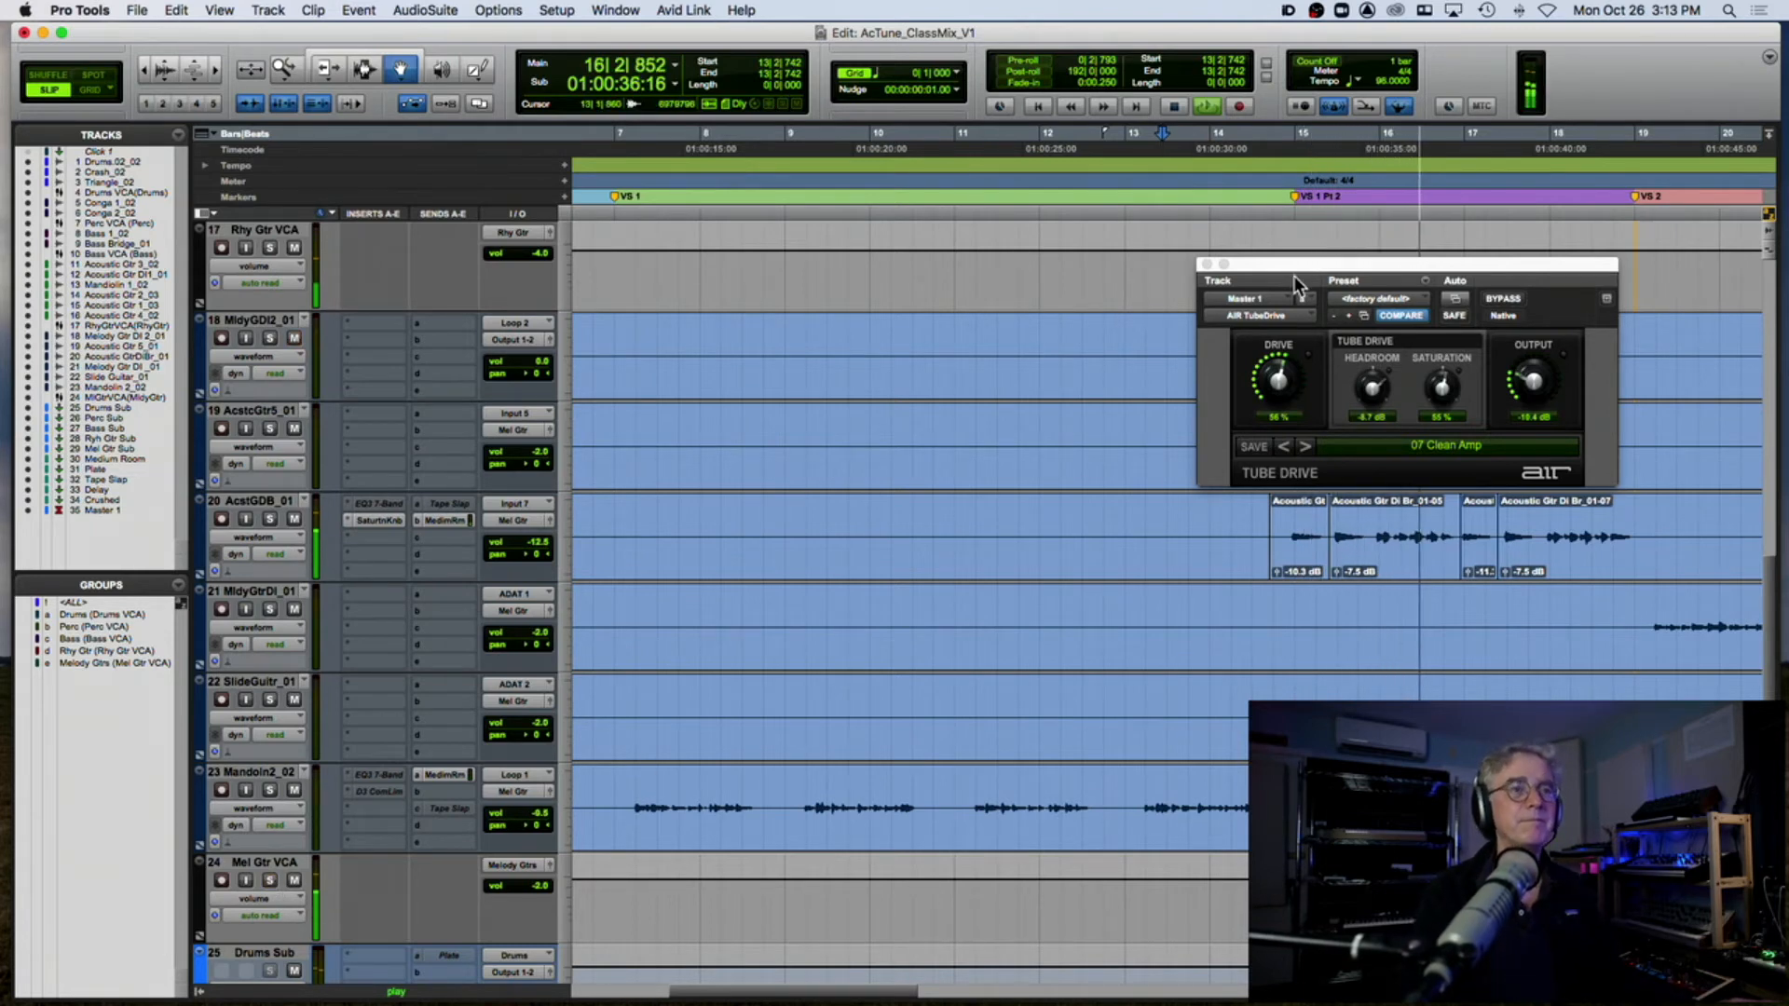
pyautogui.click(1207, 265)
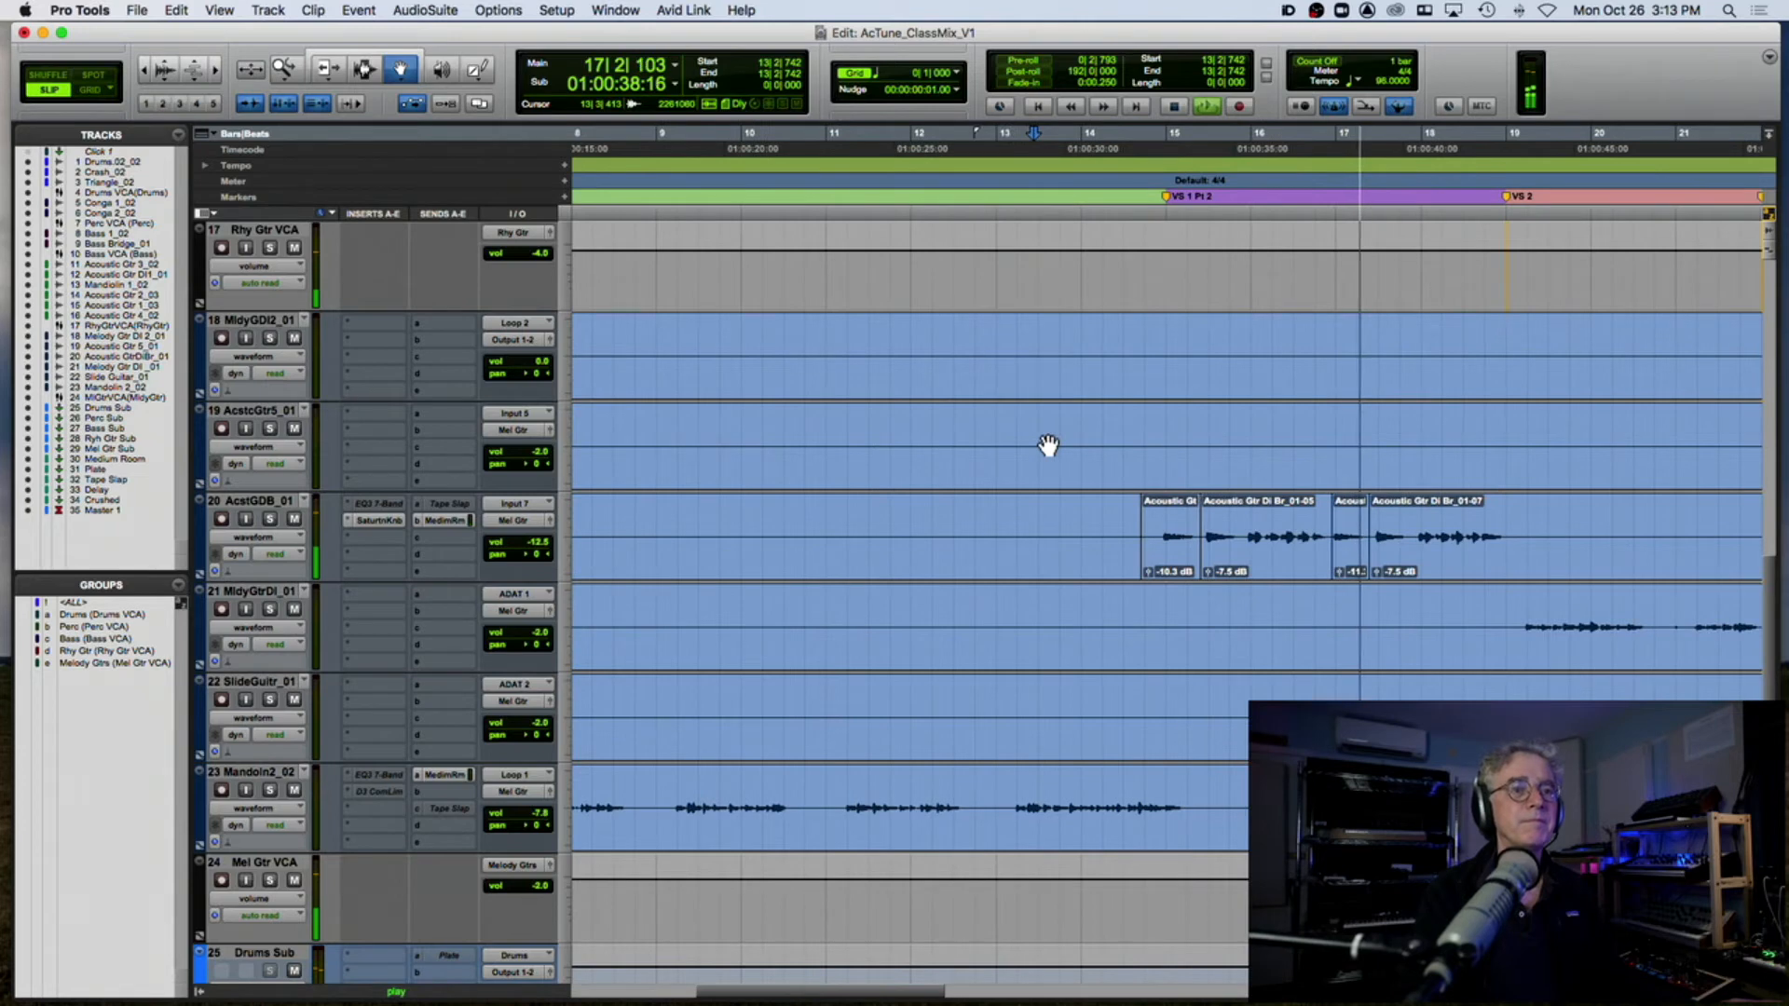
pyautogui.press('super+bracketleft')
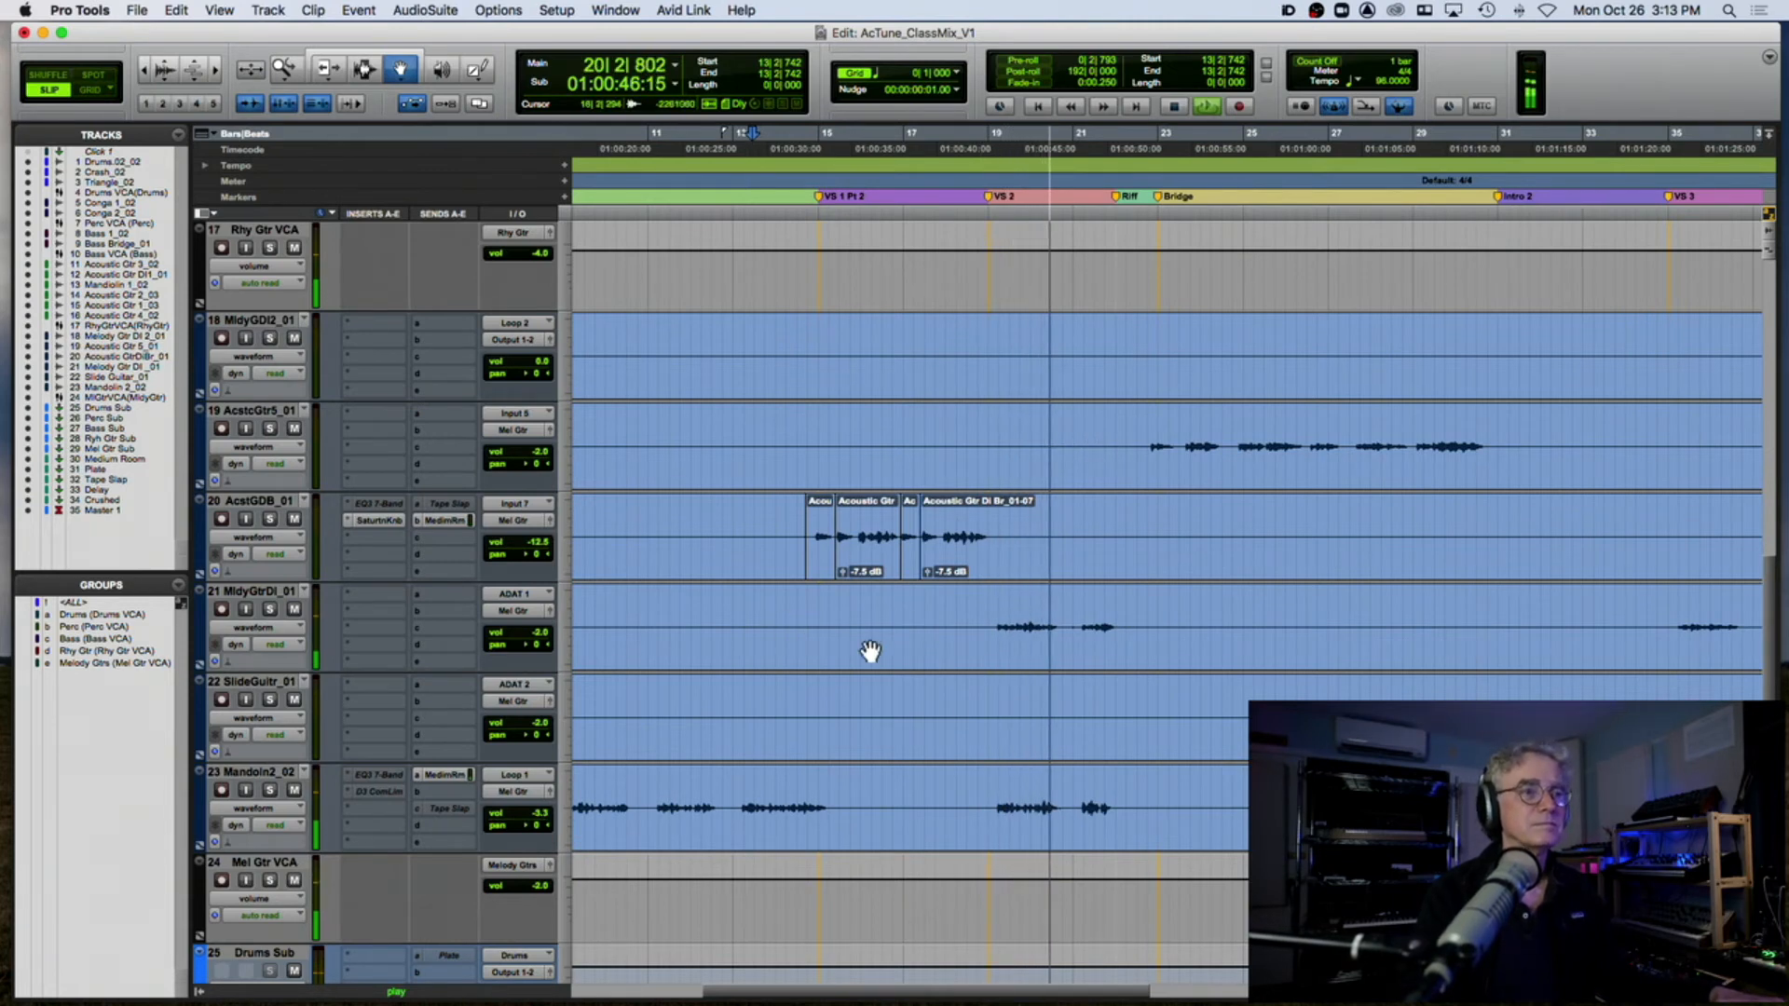
pyautogui.press('space')
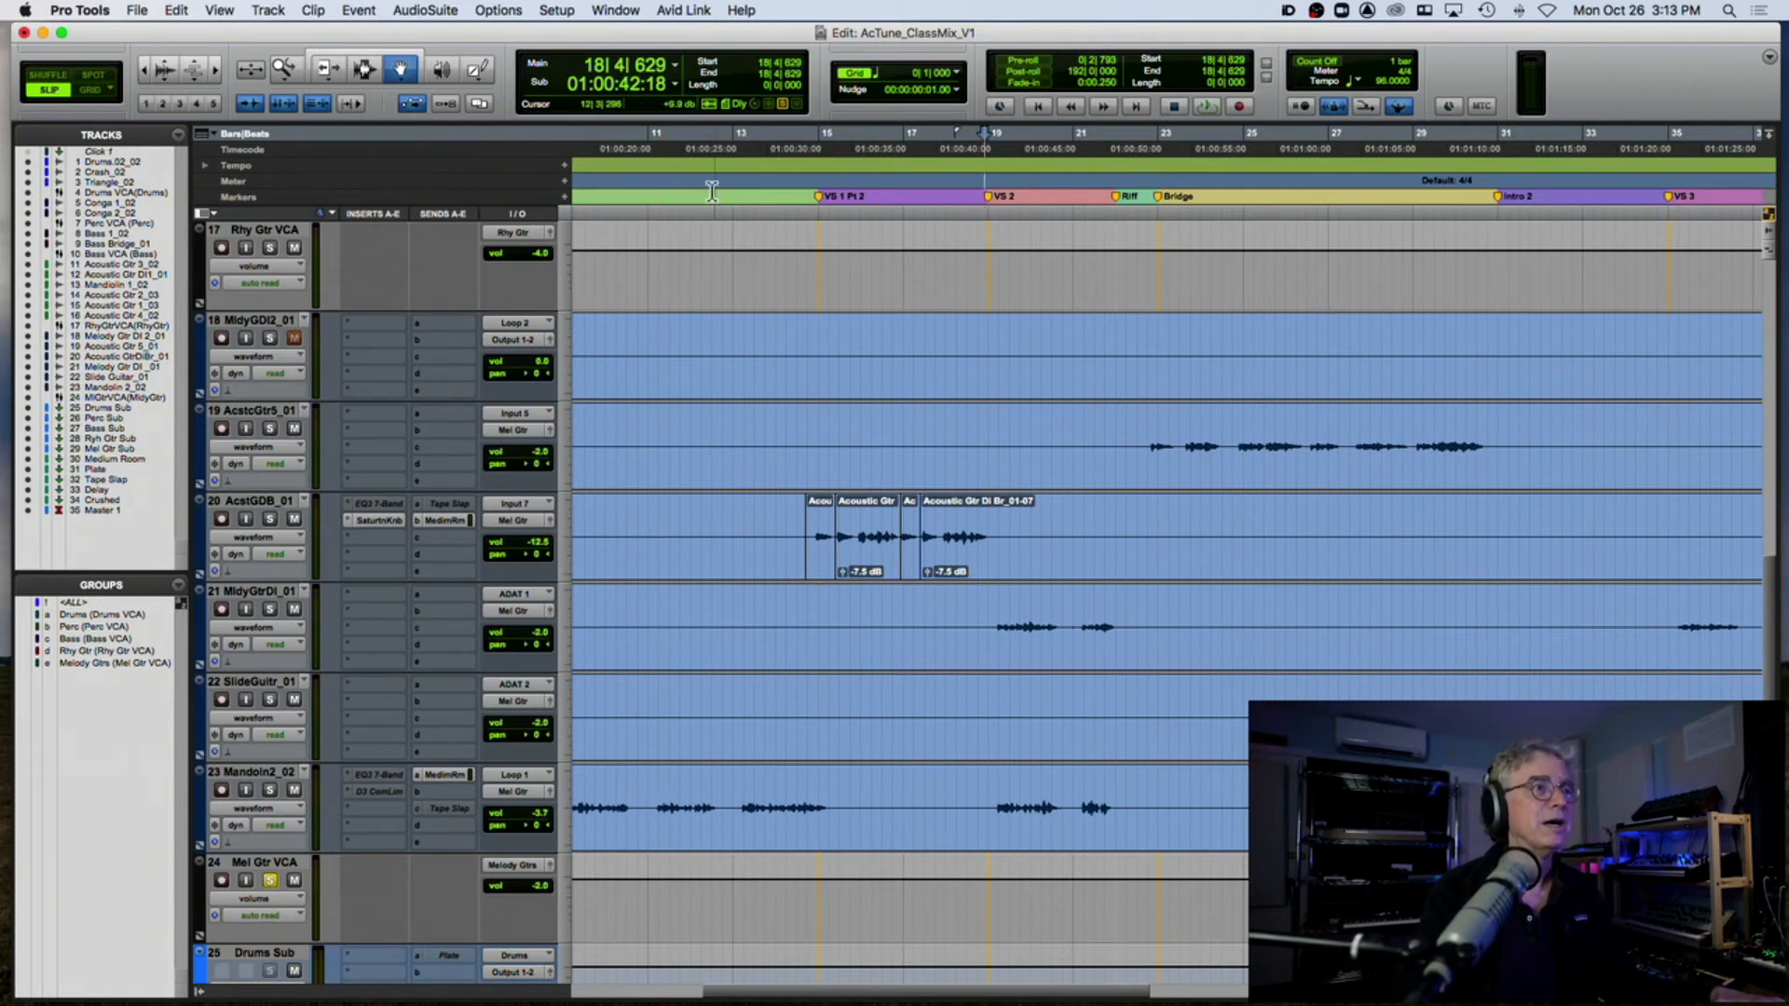
pyautogui.press('space')
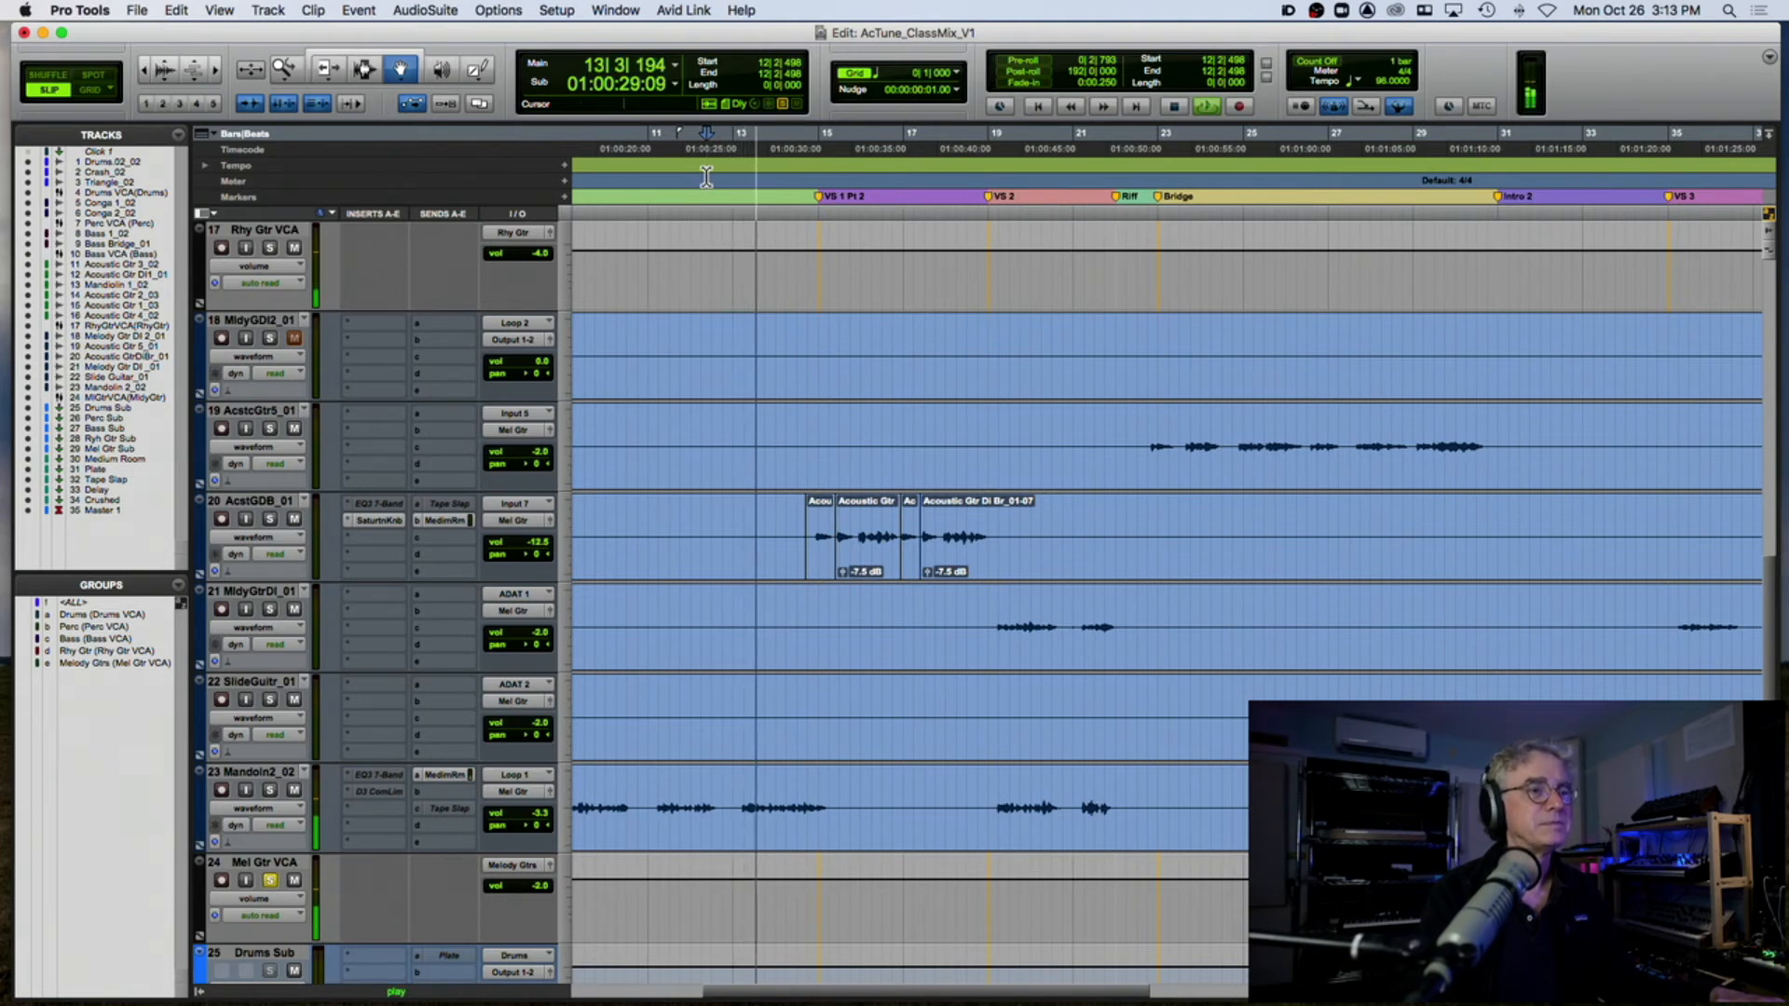
# Step: With the Selector tool, play the MldyGtrDI_01 entry from bar 19 and stop playback
pyautogui.click(363, 69)
pyautogui.click(994, 651)
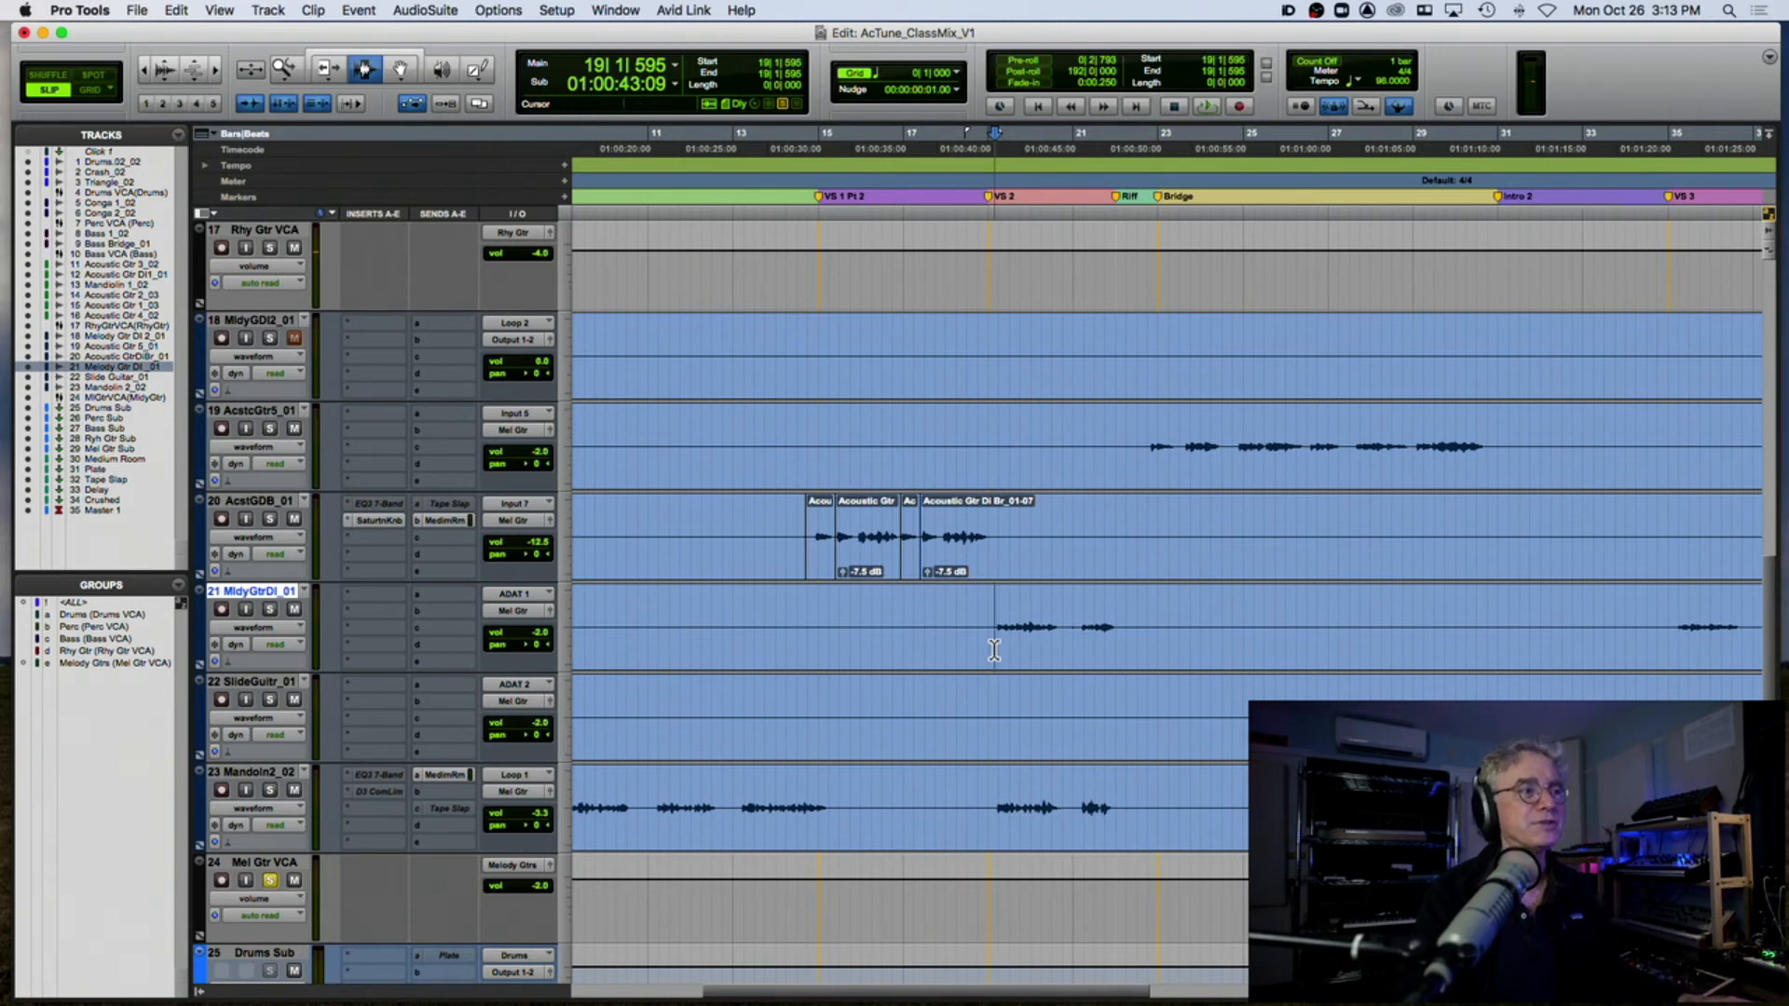
pyautogui.press('space')
pyautogui.click(271, 610)
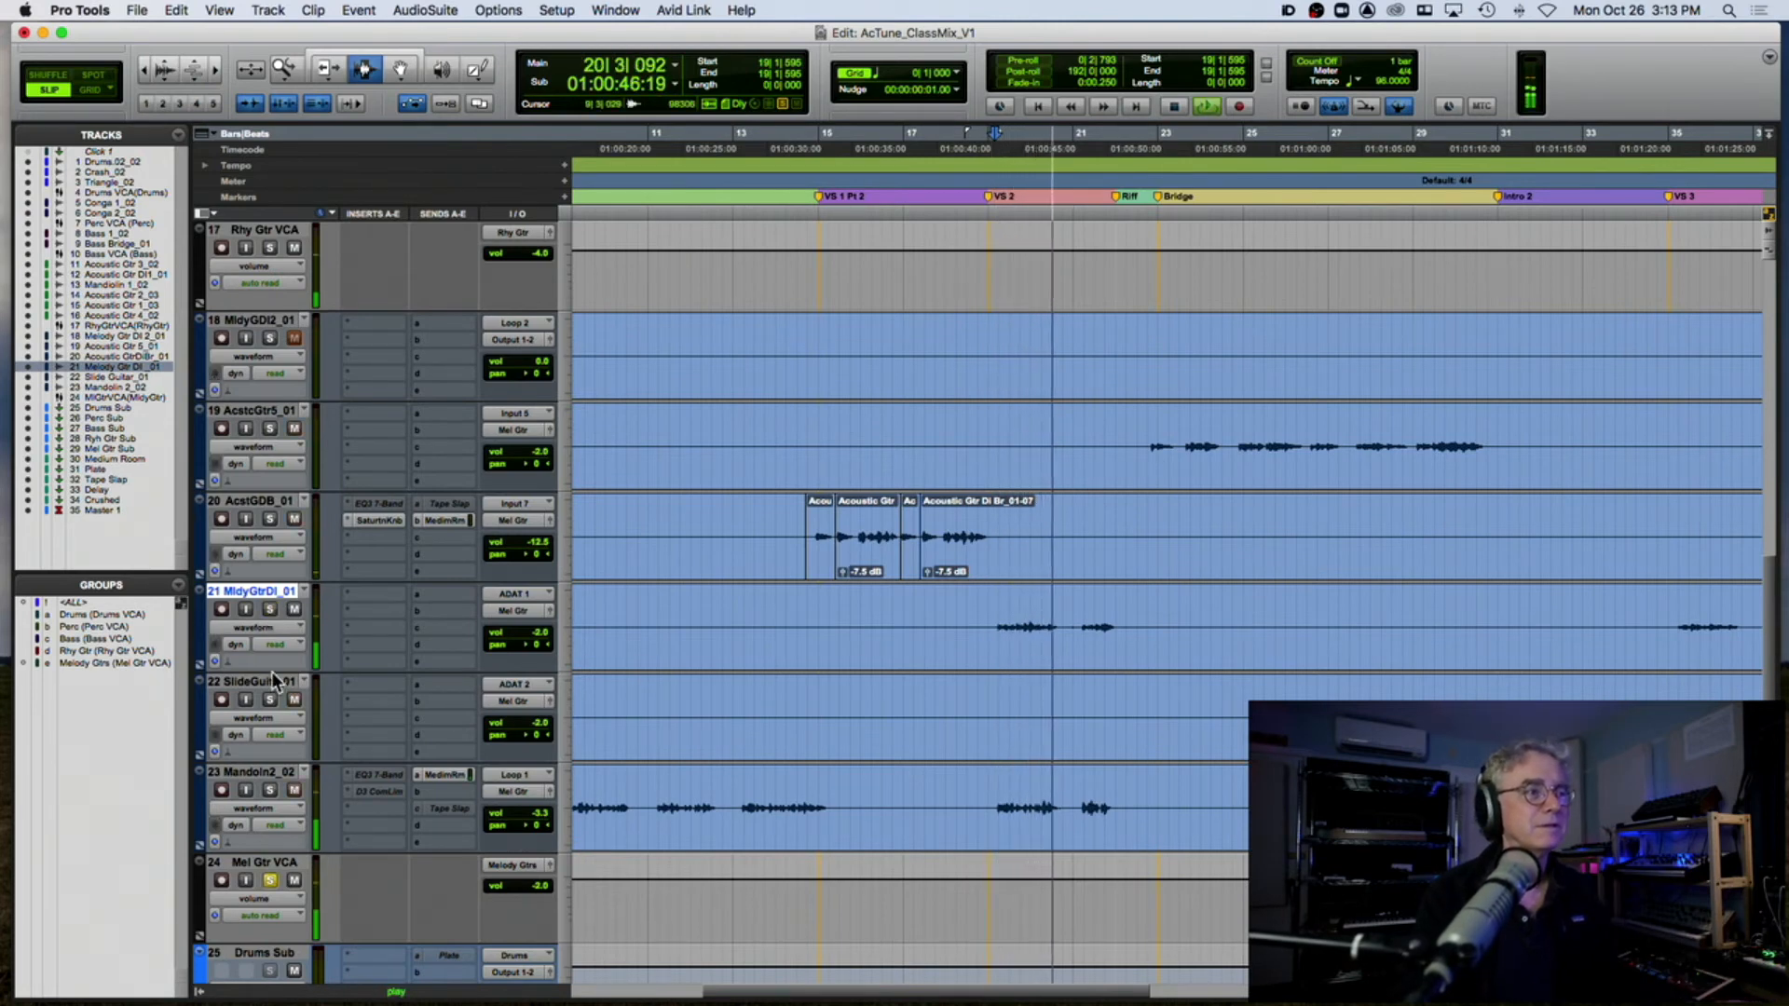
pyautogui.press('space')
# Step: Copy the MedimRm send from AcstGDB_01 to MldyGtrDI_01 and audition it from bar 19
pyautogui.moveTo(451, 572); pyautogui.dragTo(453, 591)
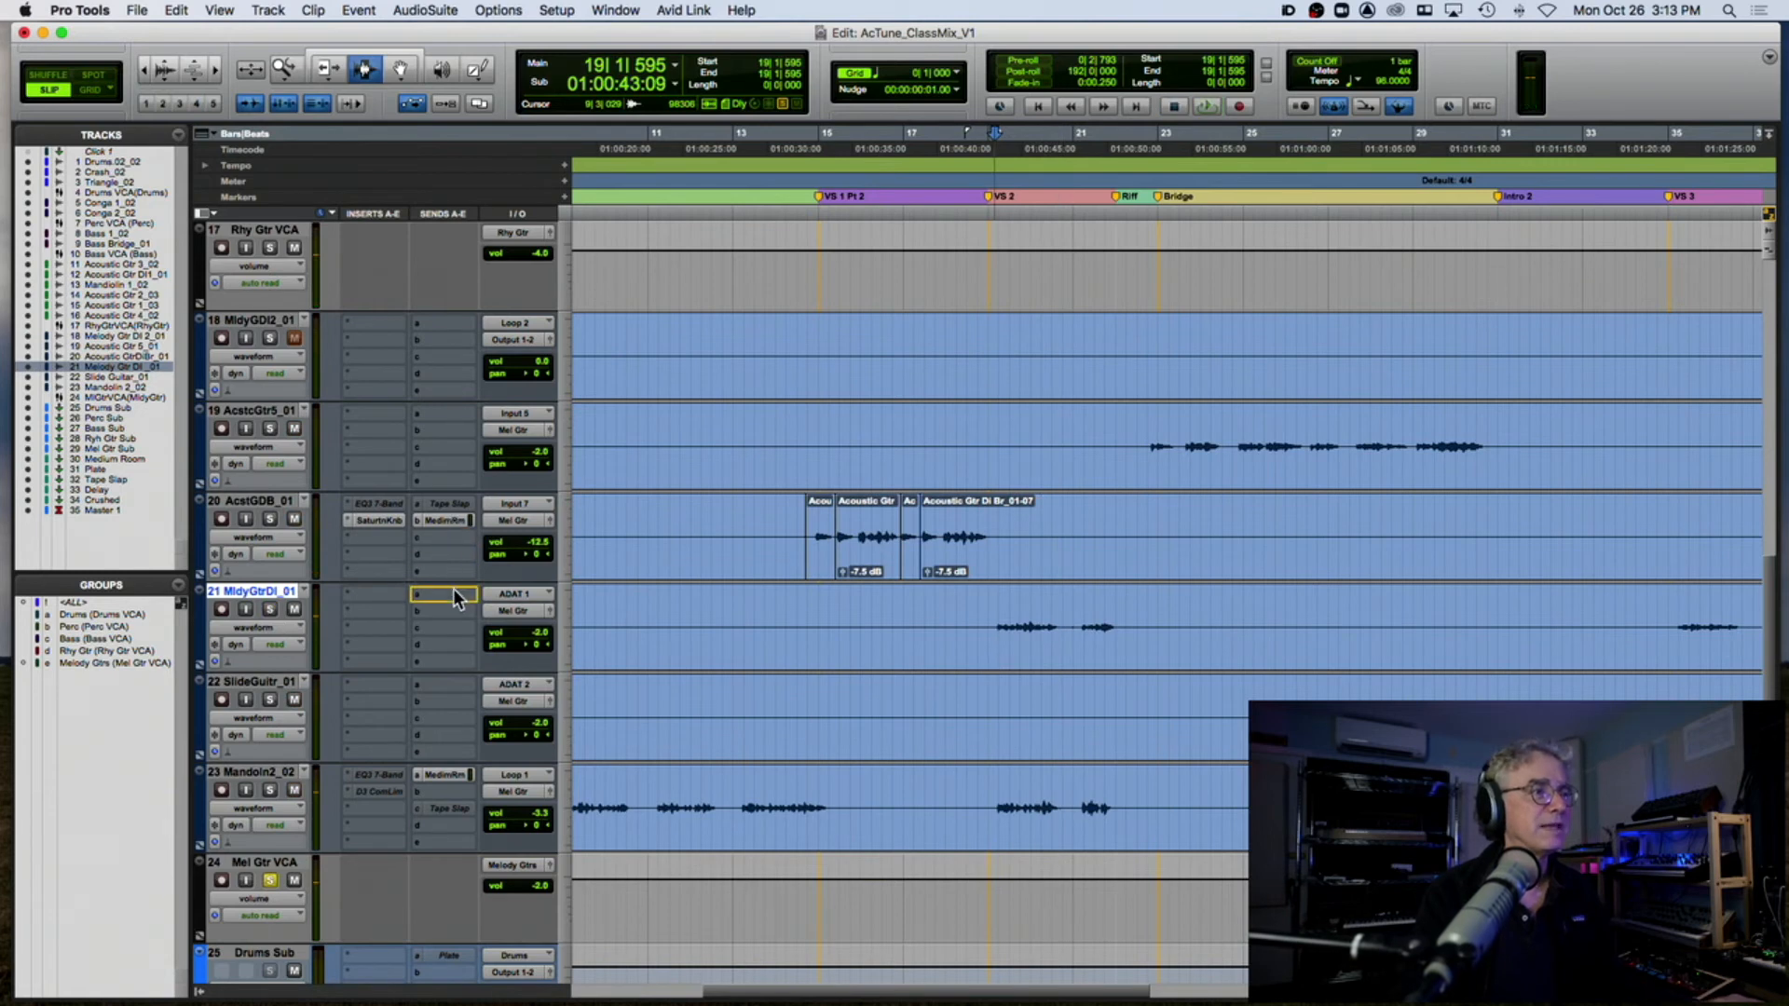
pyautogui.press('space')
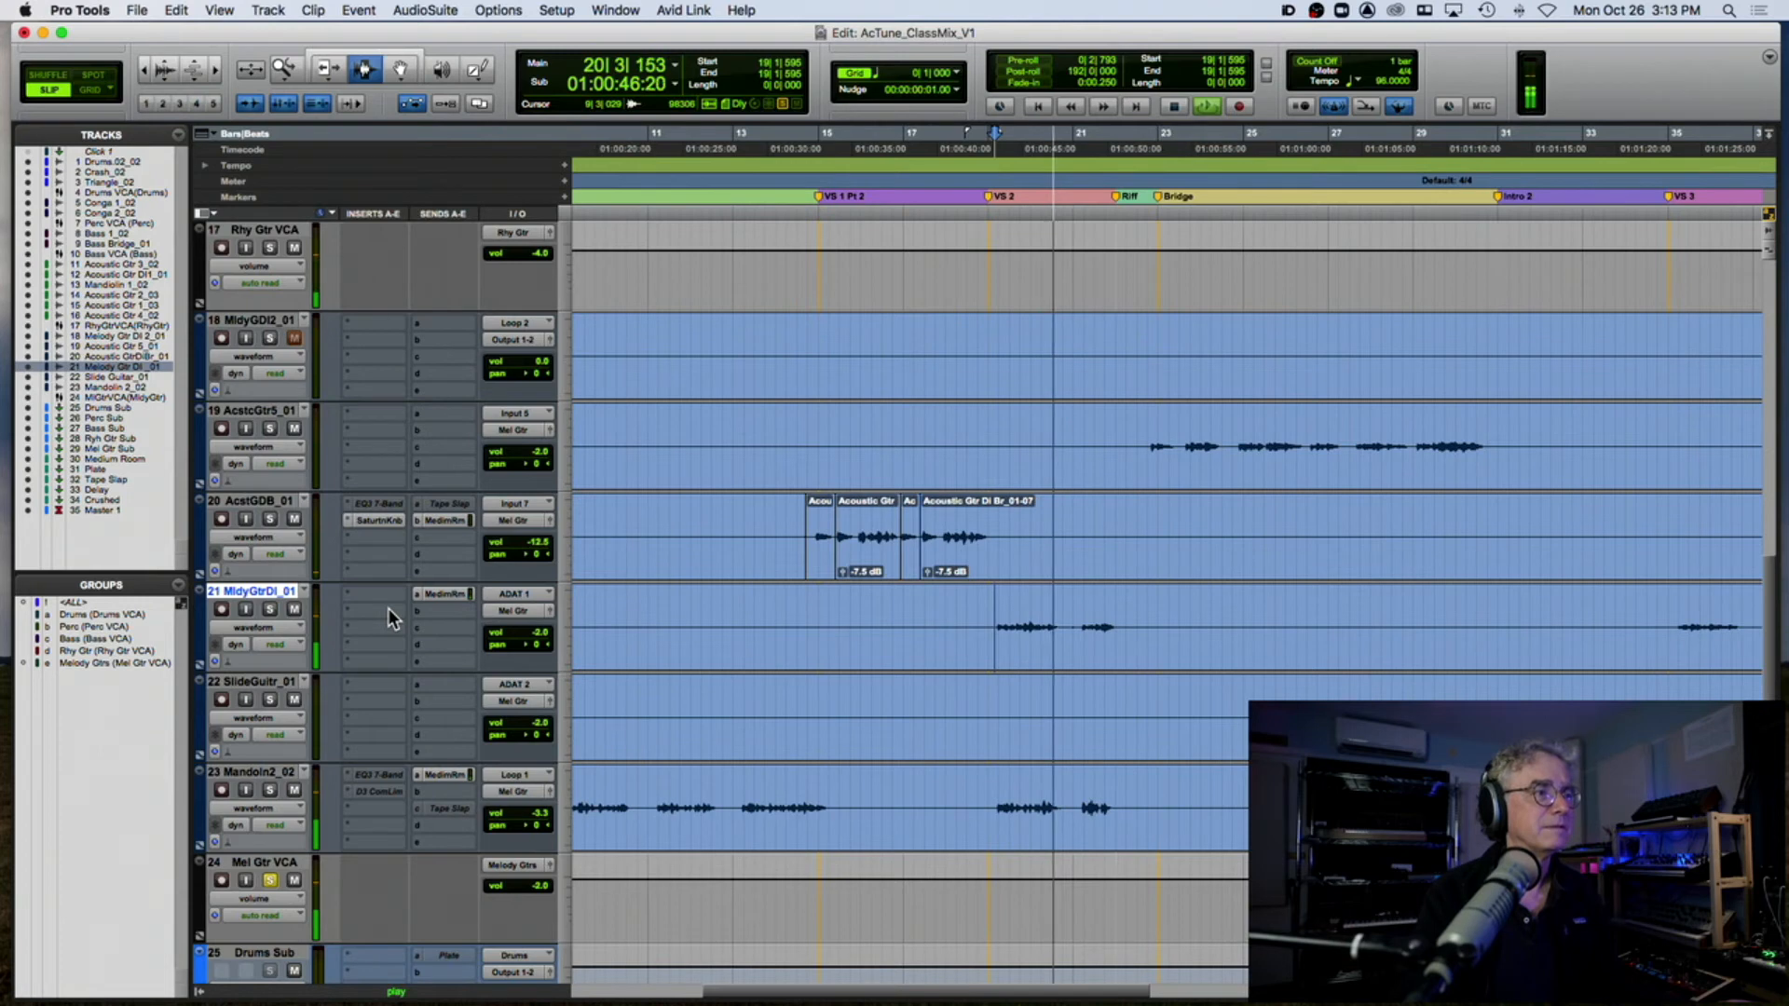
pyautogui.press('space')
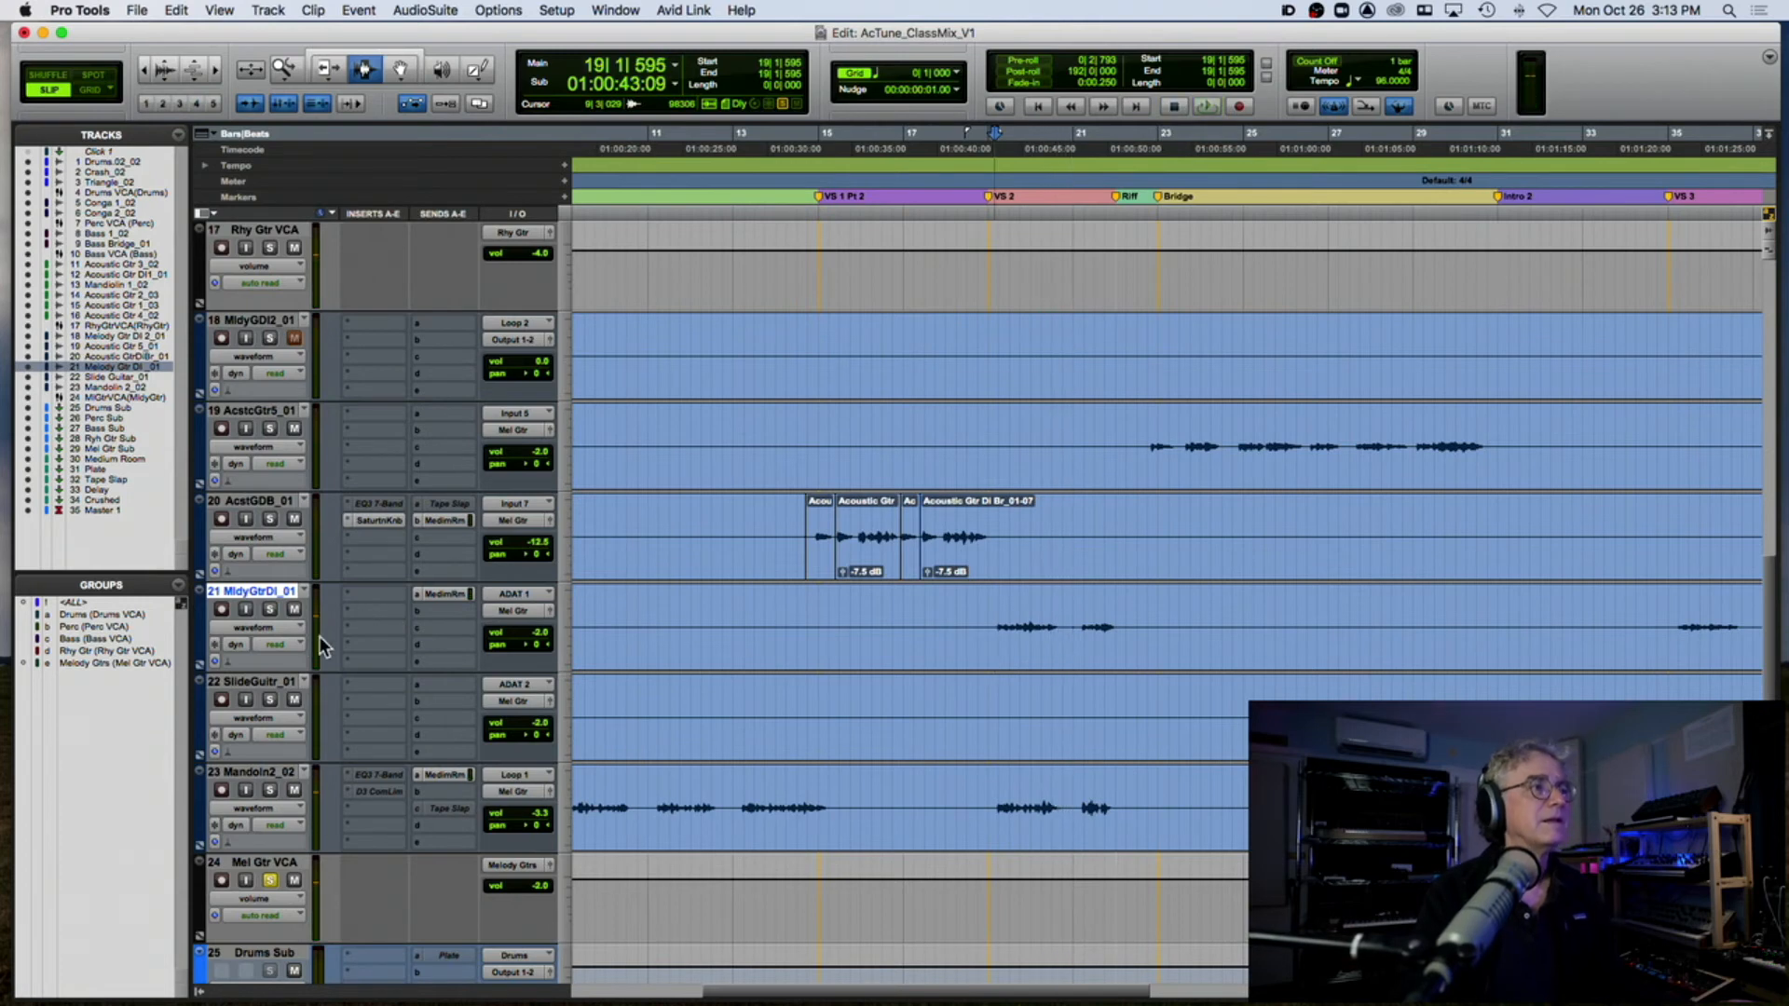
# Step: Solo MldyGtrDI_01 and move the track below SlideGuitr_01, directly above Mandoin2_02
pyautogui.click(271, 612)
pyautogui.press('space')
pyautogui.press('space')
pyautogui.press(';')
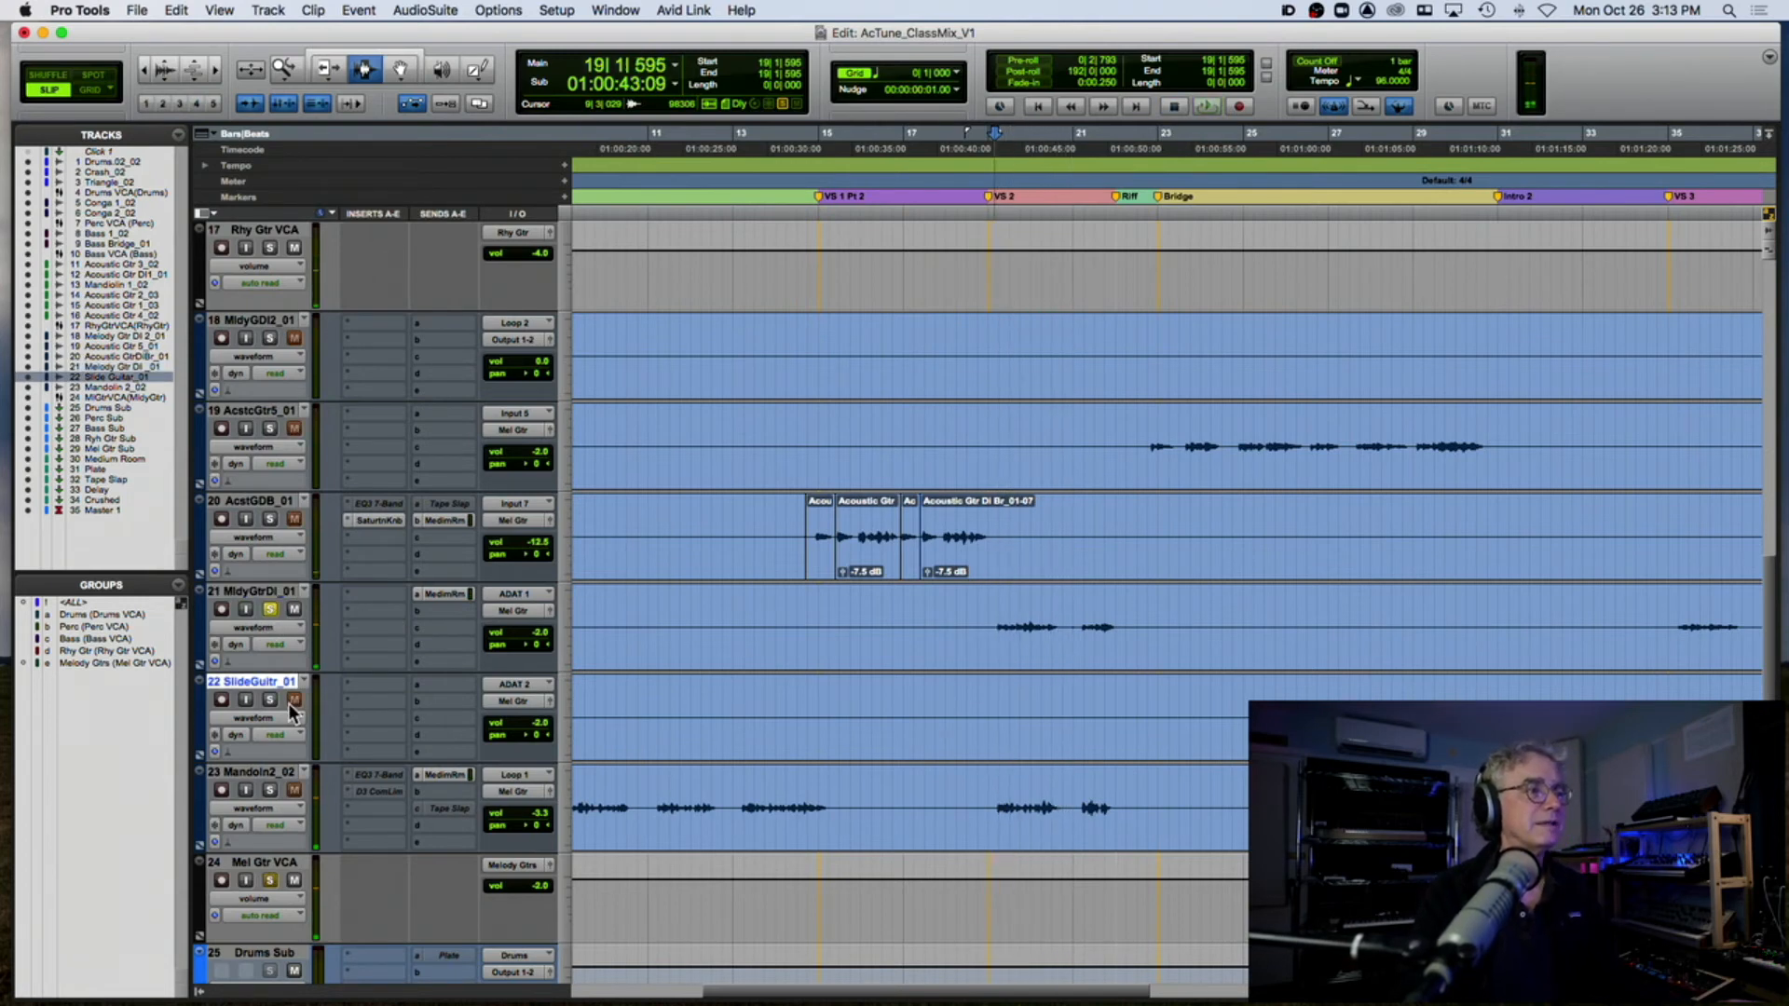
pyautogui.moveTo(280, 599); pyautogui.dragTo(281, 695)
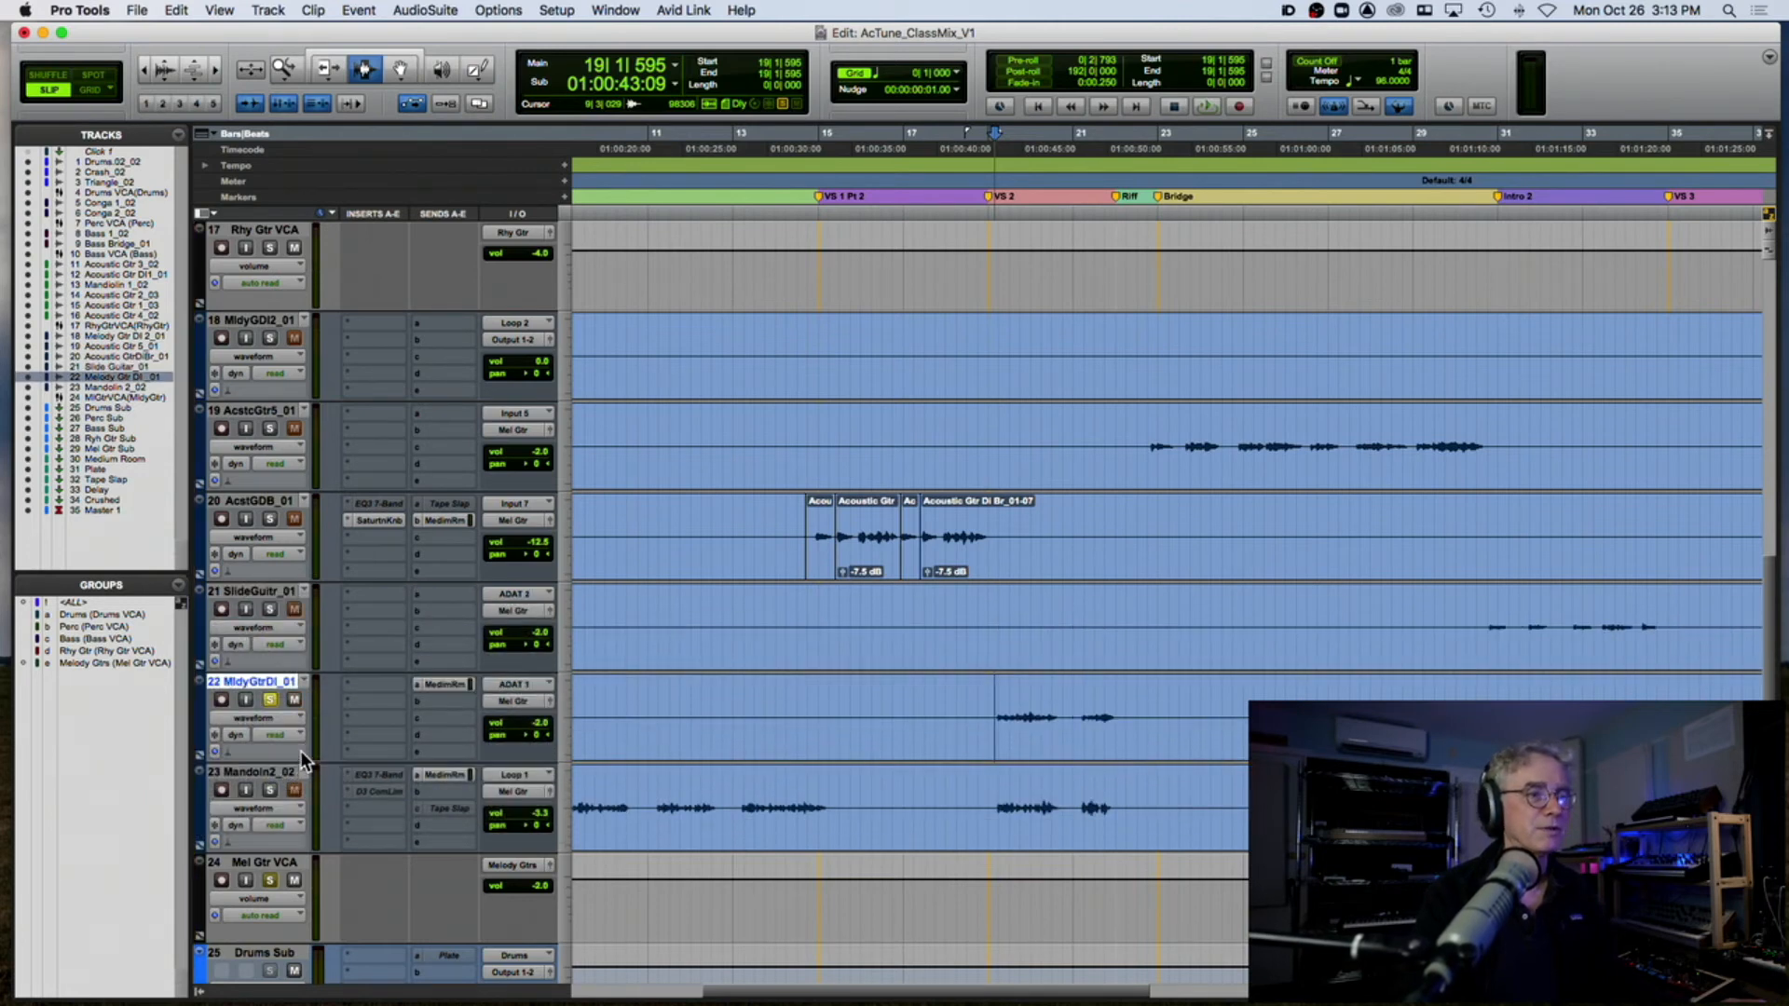
# Step: Solo Mandoin2_02 alongside MldyGtrDI_01 and play both parts together from bar 19
pyautogui.click(269, 789)
pyautogui.press('space')
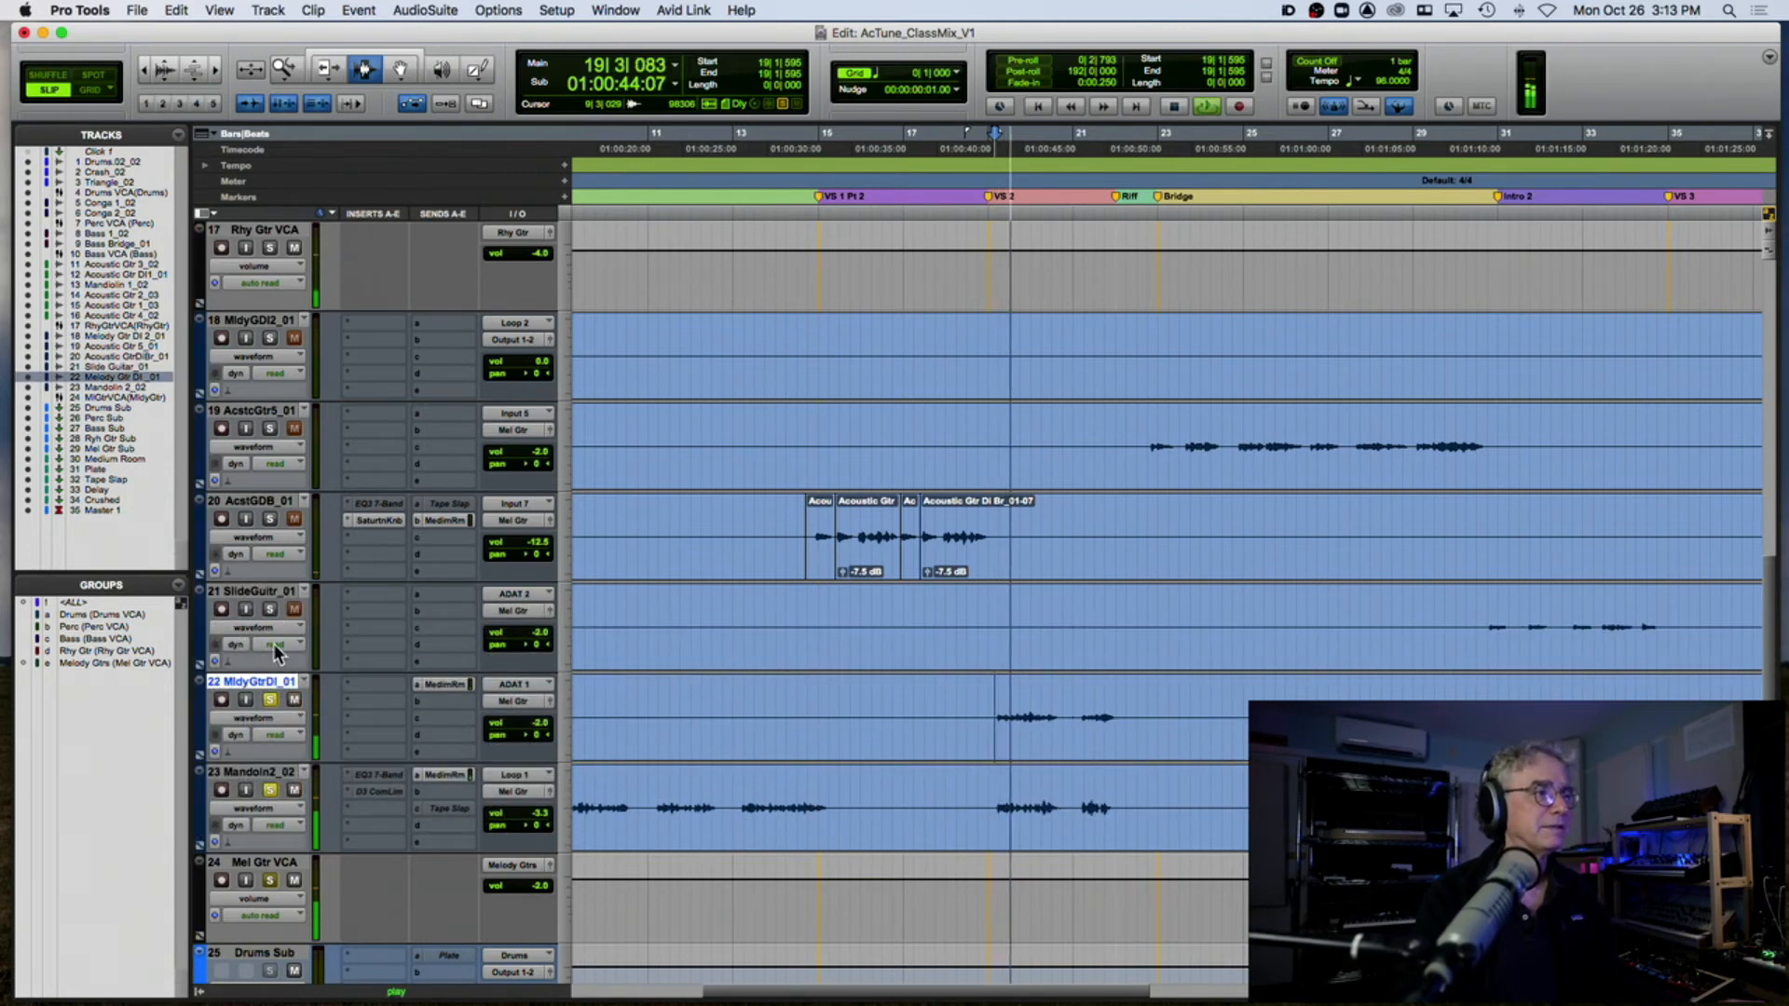
pyautogui.press('space')
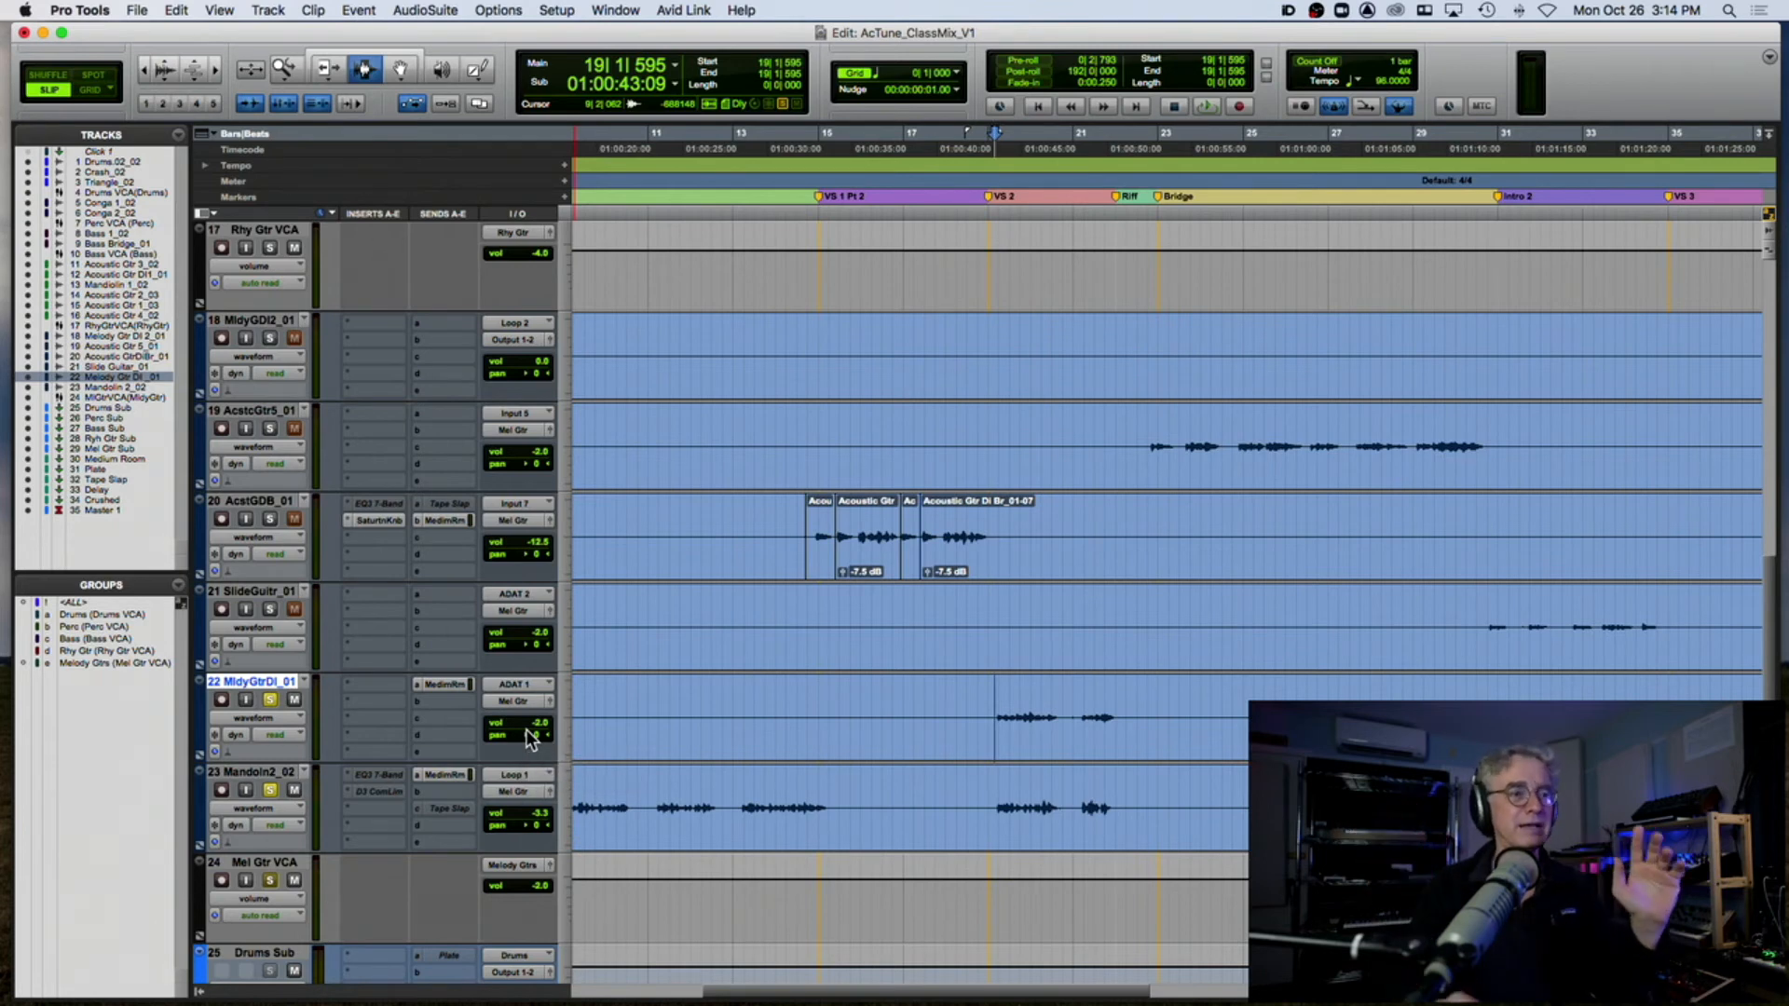
# Step: Select the MldyGtrDI_01 phrases, place the cursor on Mandoin2_02 around bar 18, and pan MldyGtrDI_01 partly left
pyautogui.press('super+bracketleft')
pyautogui.press('super+bracketleft')
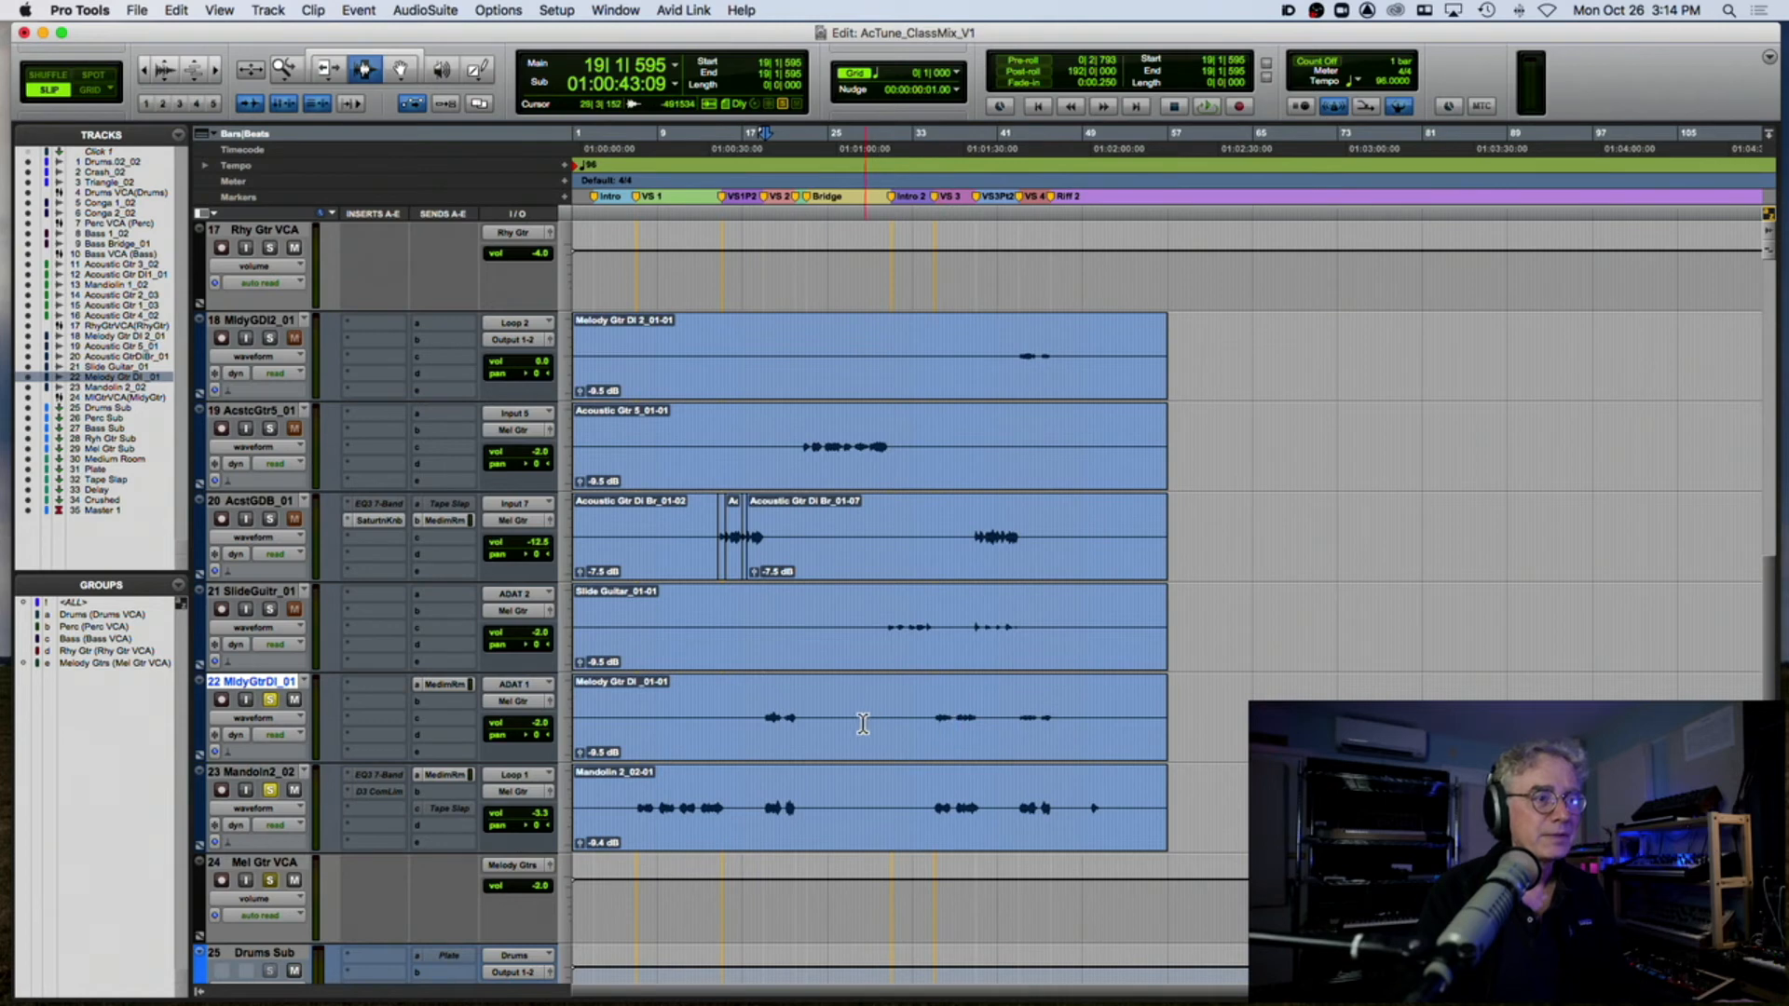
pyautogui.moveTo(768, 721); pyautogui.dragTo(1075, 721)
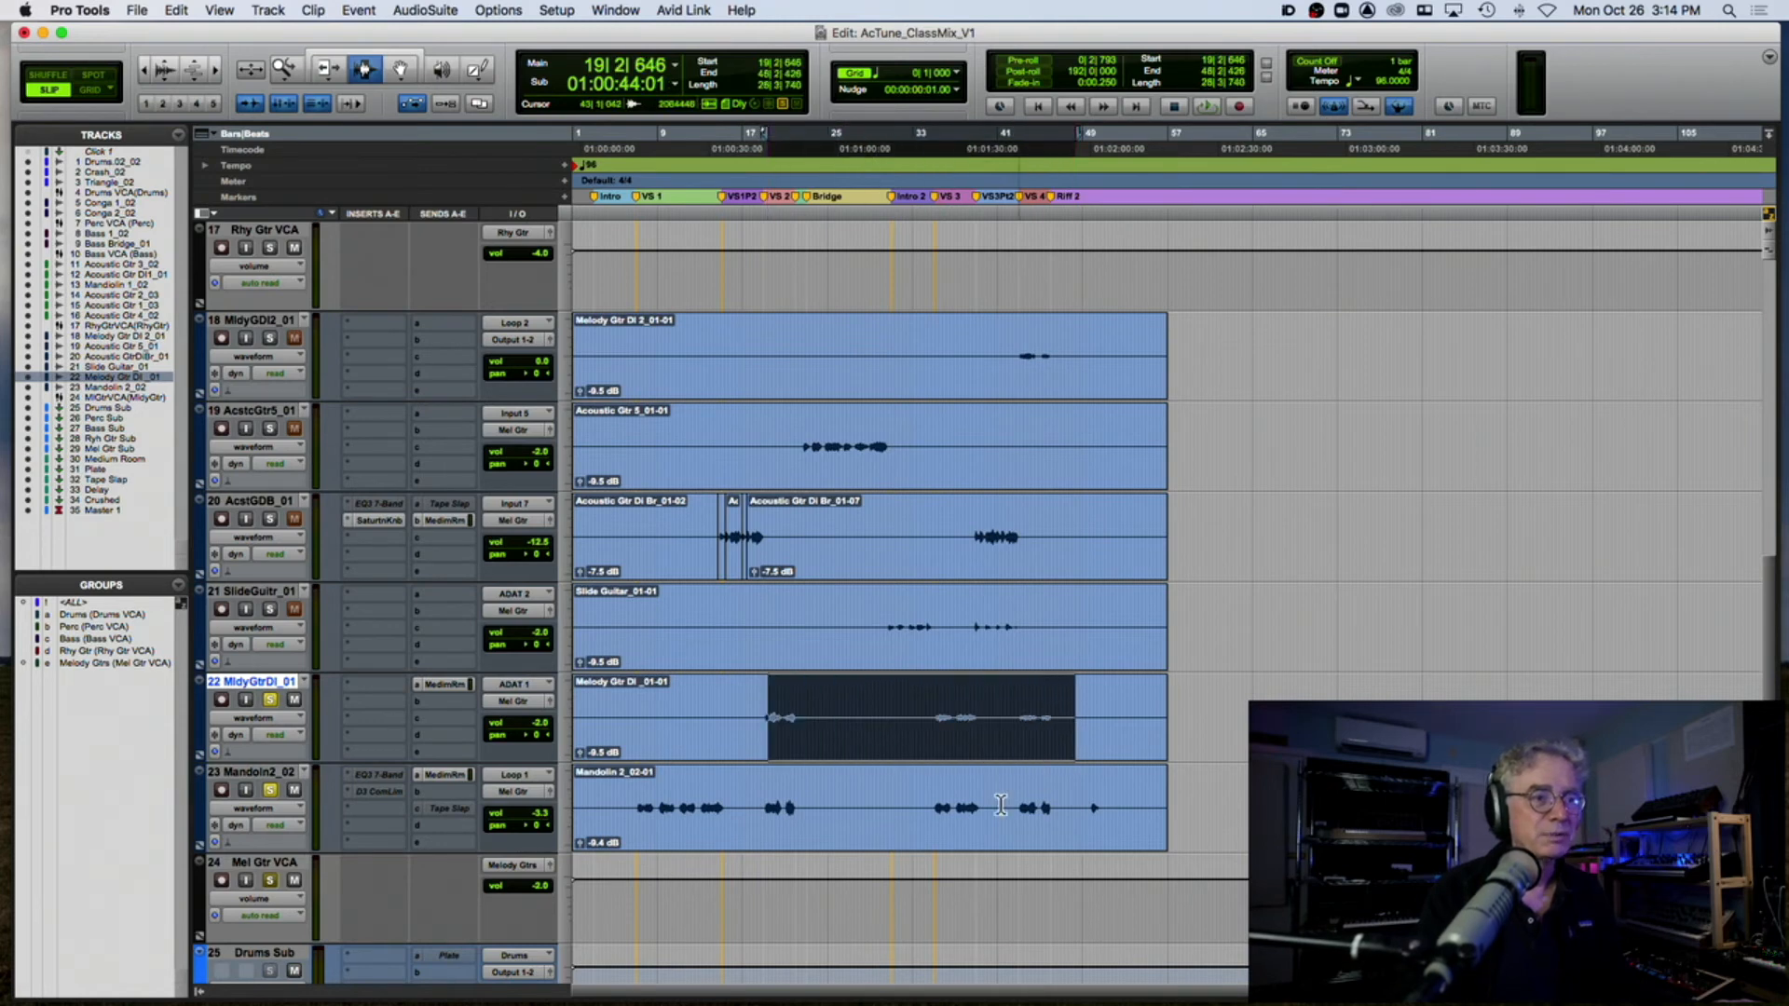
pyautogui.click(758, 809)
pyautogui.click(529, 728)
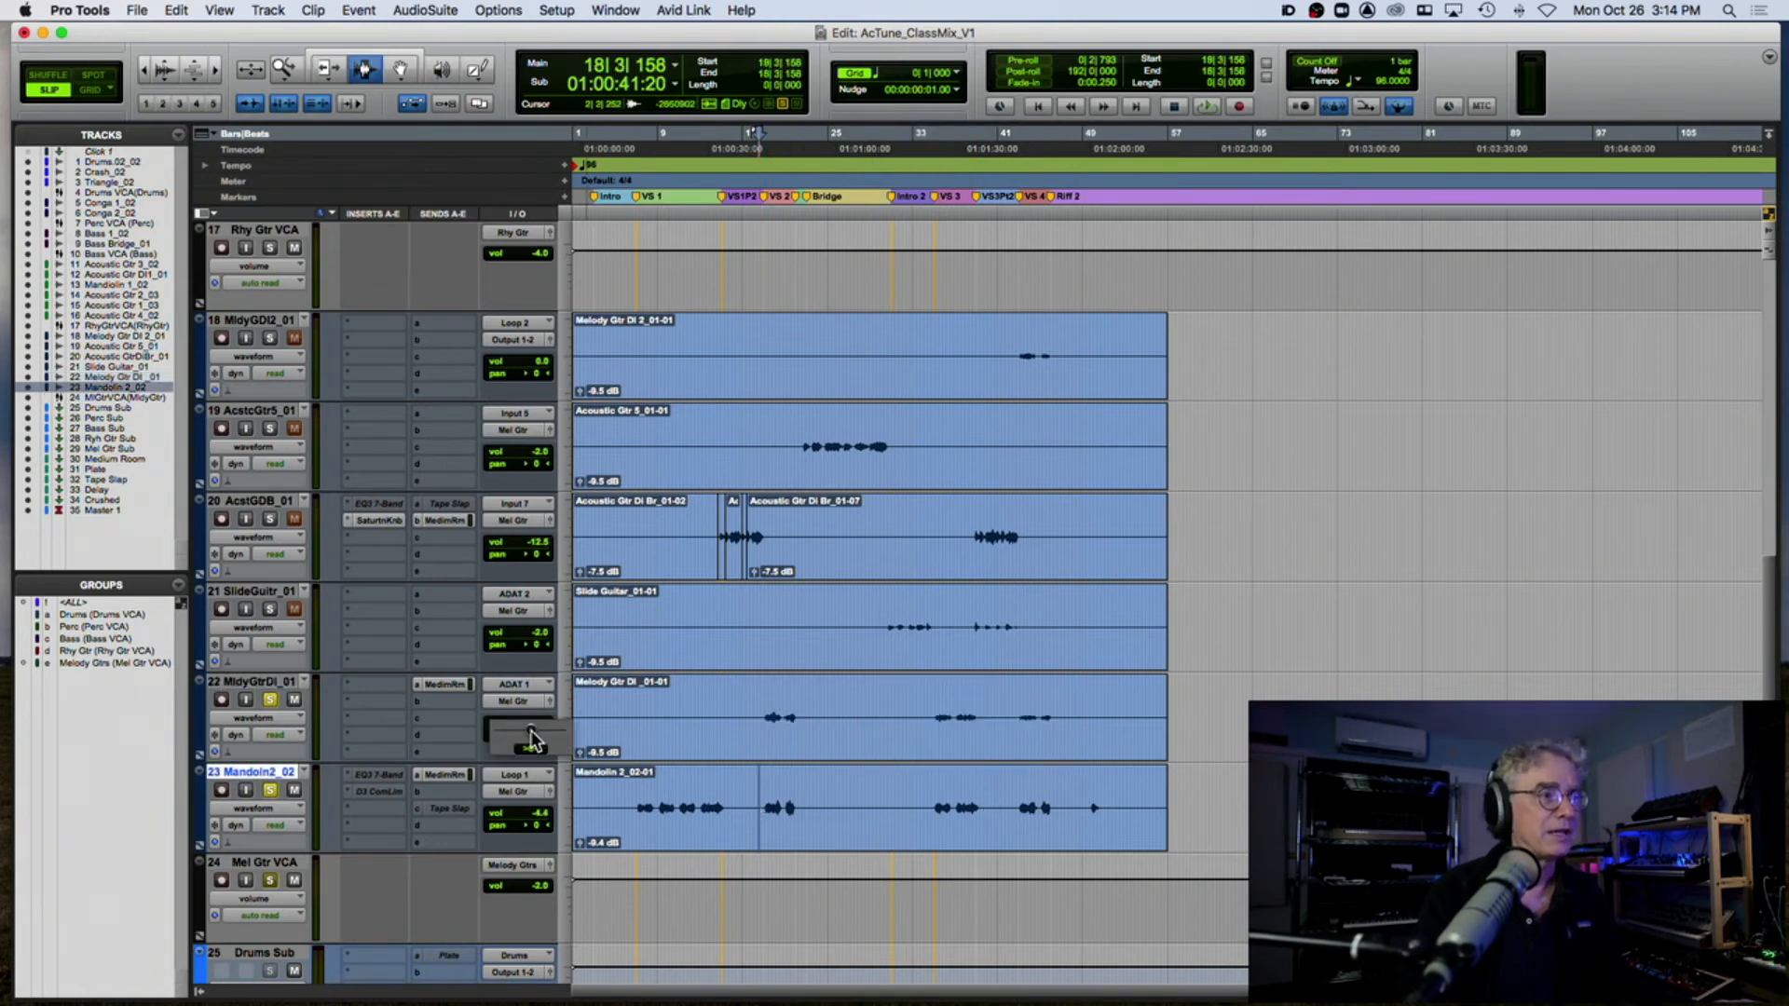
pyautogui.moveTo(520, 740); pyautogui.dragTo(523, 742)
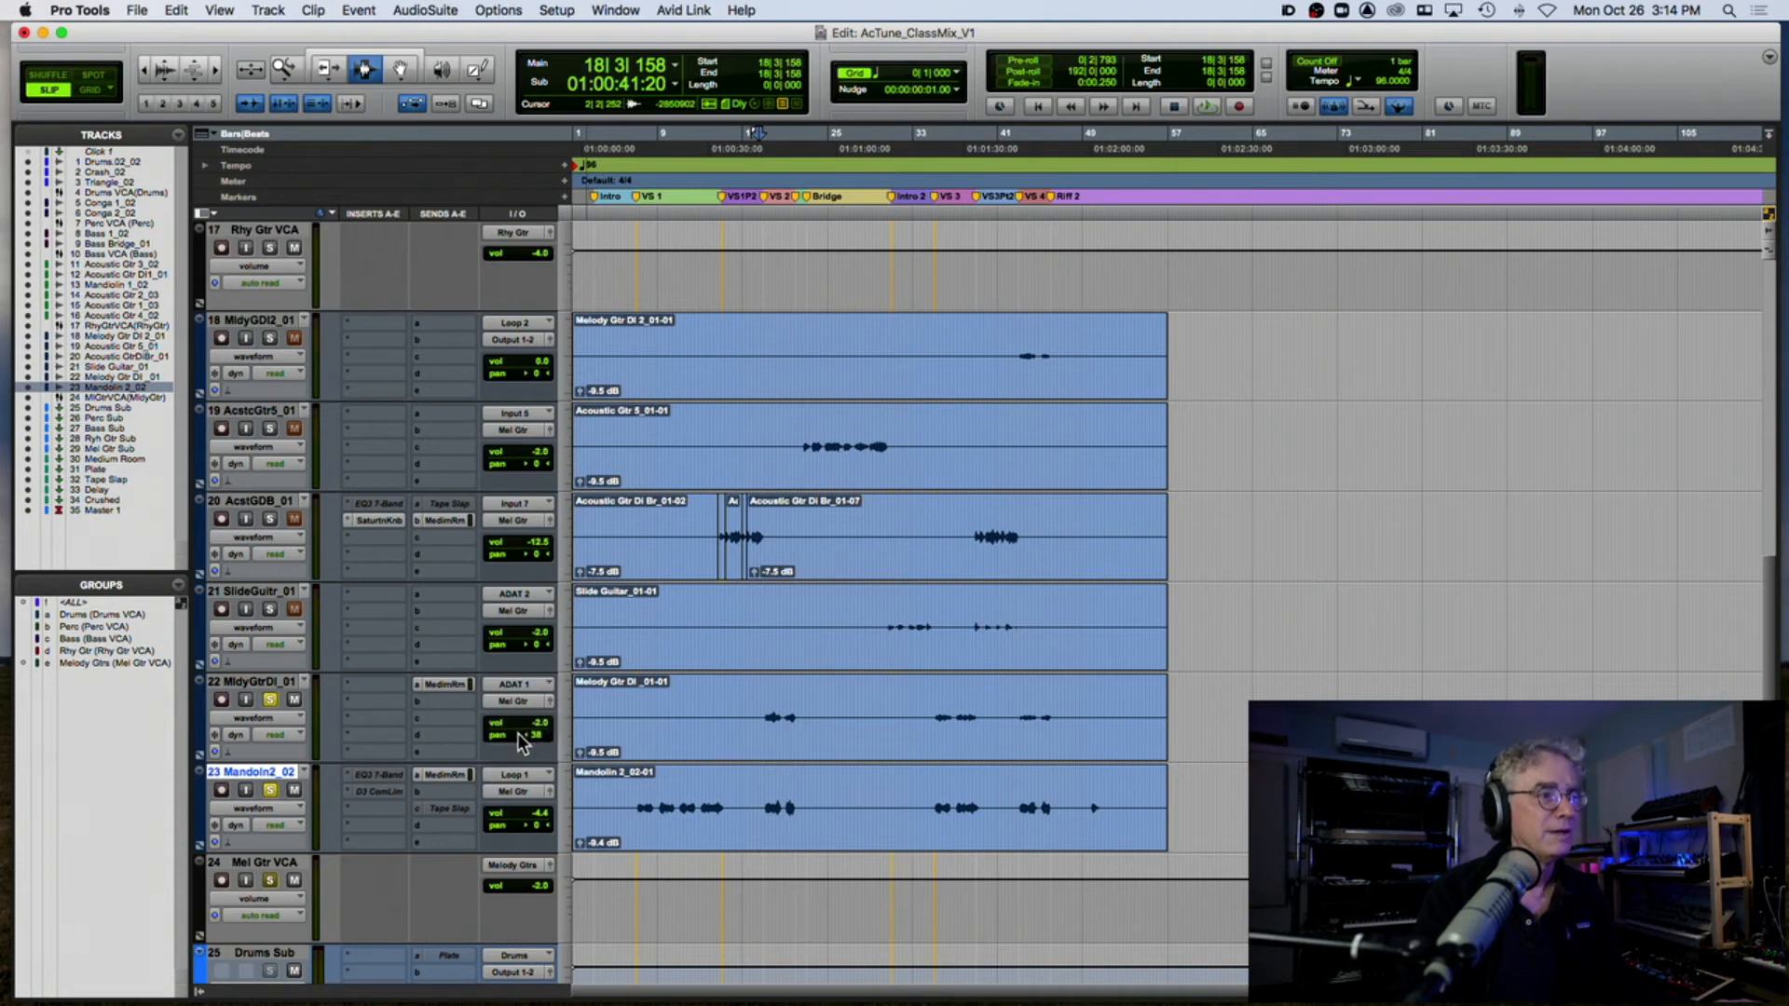
# Step: Show Mandoin2_02's pan automation, move it right to 25 just before VS 2, and set MldyGtrDI_01's pan to 24 left
pyautogui.click(287, 808)
pyautogui.click(273, 873)
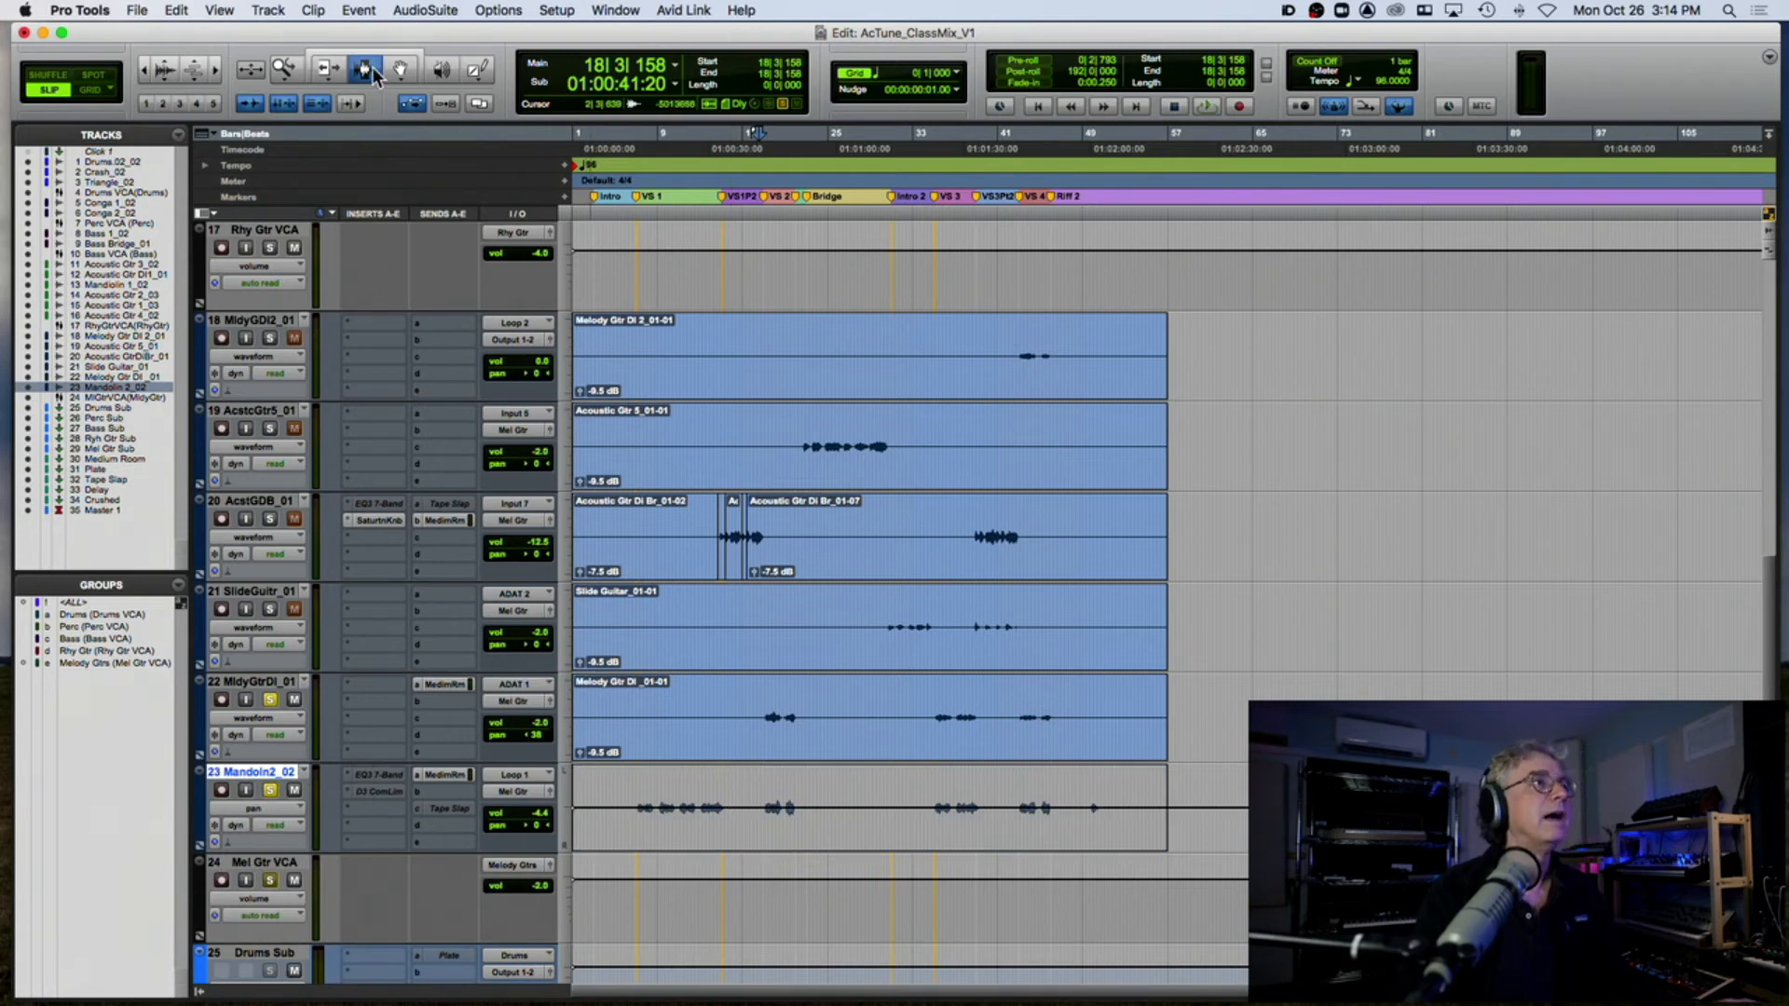
pyautogui.moveTo(764, 815); pyautogui.dragTo(756, 815)
pyautogui.moveTo(522, 732); pyautogui.dragTo(528, 735)
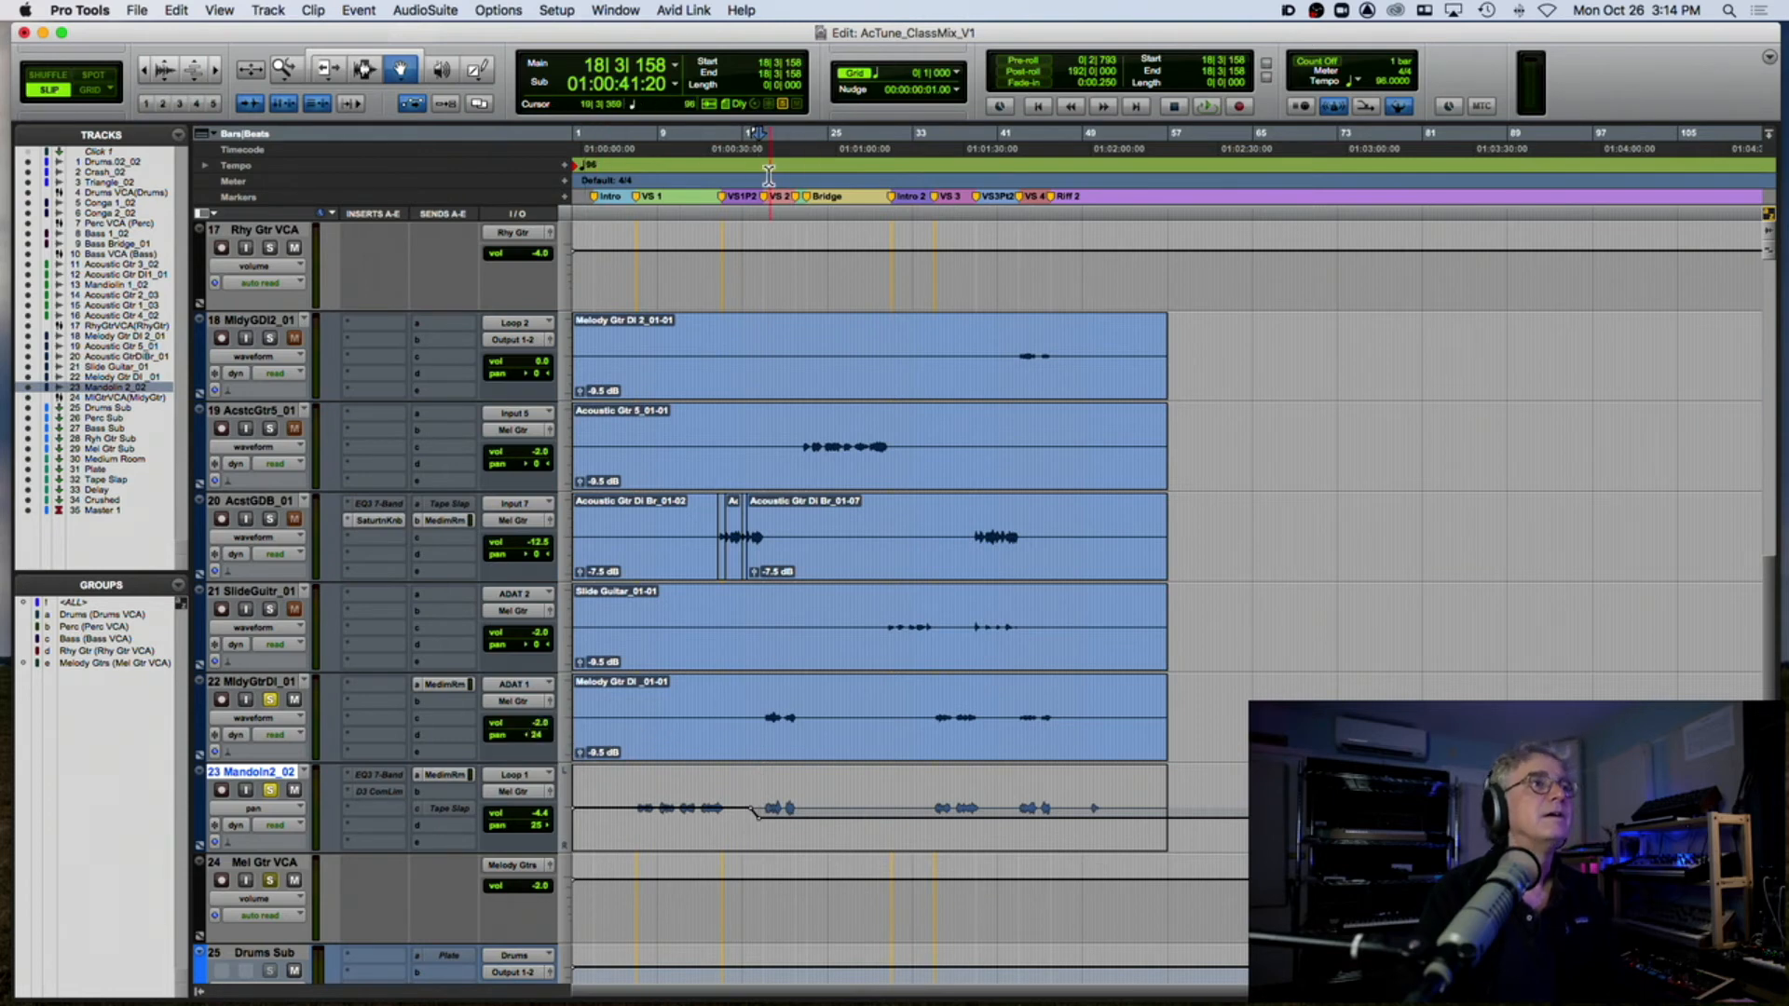
# Step: Play the panned melody guitar and mandolin entry from around bar 18
pyautogui.click(734, 191)
pyautogui.press('space')
pyautogui.click(760, 185)
pyautogui.press('space')
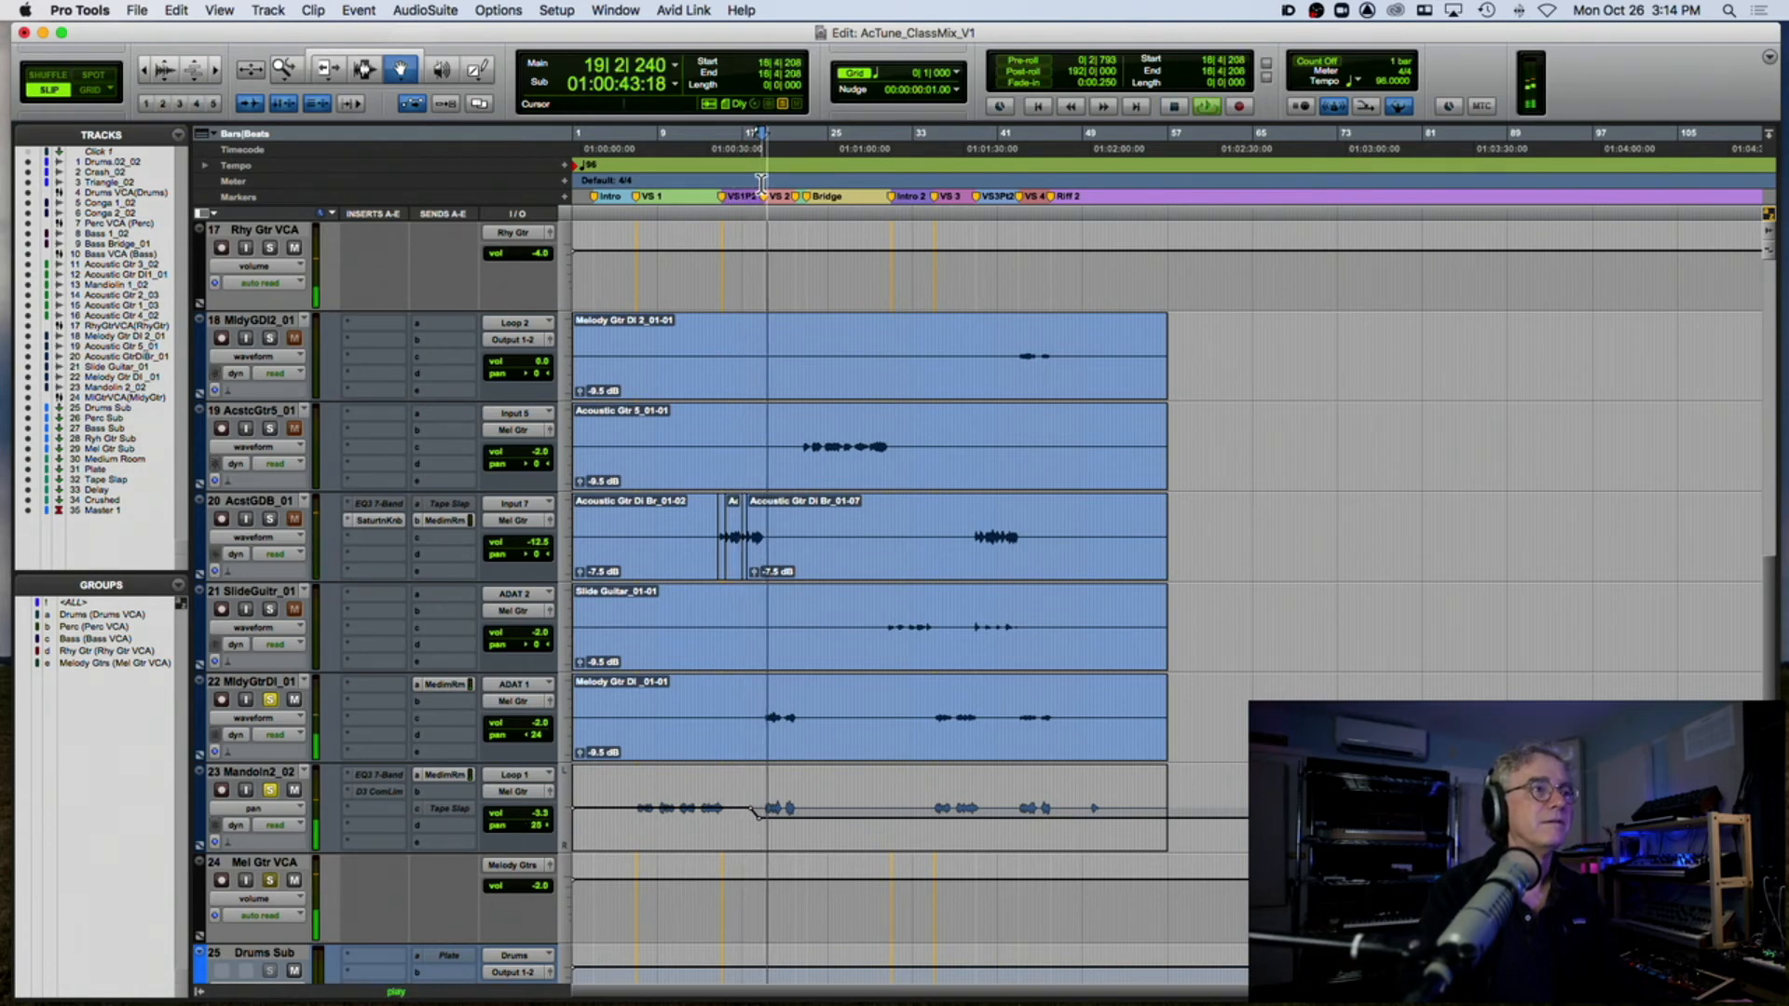
pyautogui.press('space')
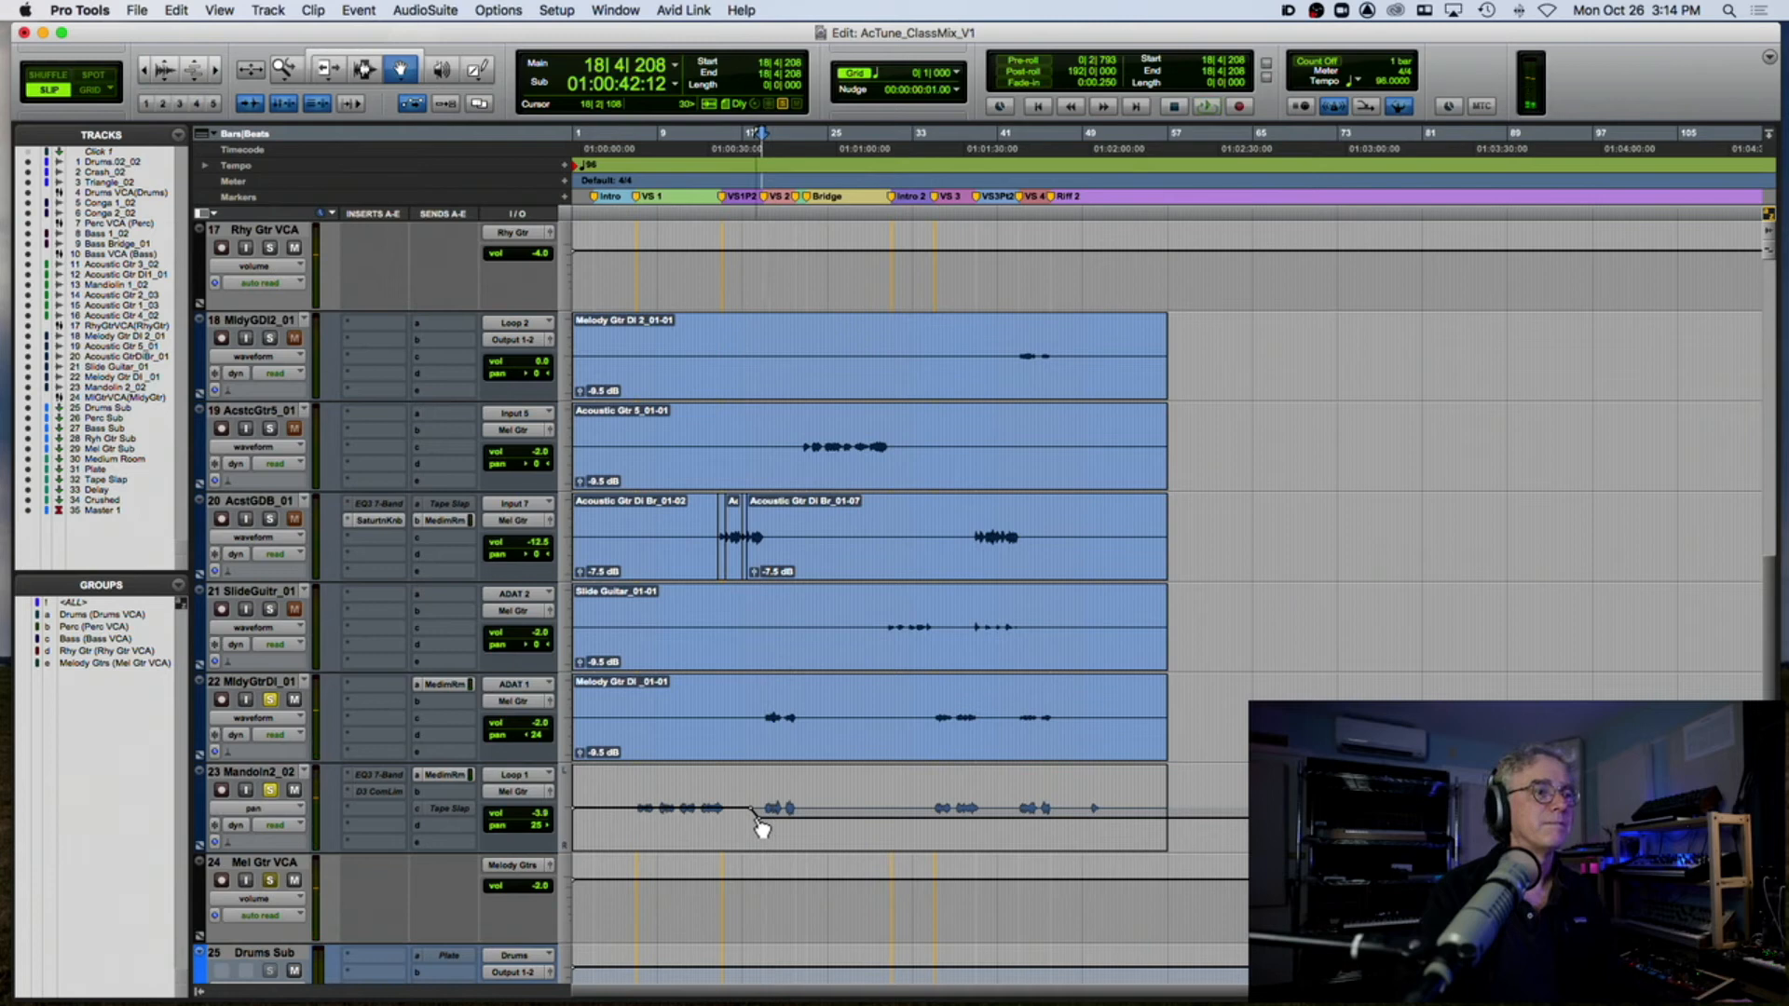
# Step: Widen the pair by setting Mandoin2_02's pan automation to 37 right and MldyGtrDI_01's pan to 37 left, and audition it
pyautogui.moveTo(764, 829); pyautogui.dragTo(764, 834)
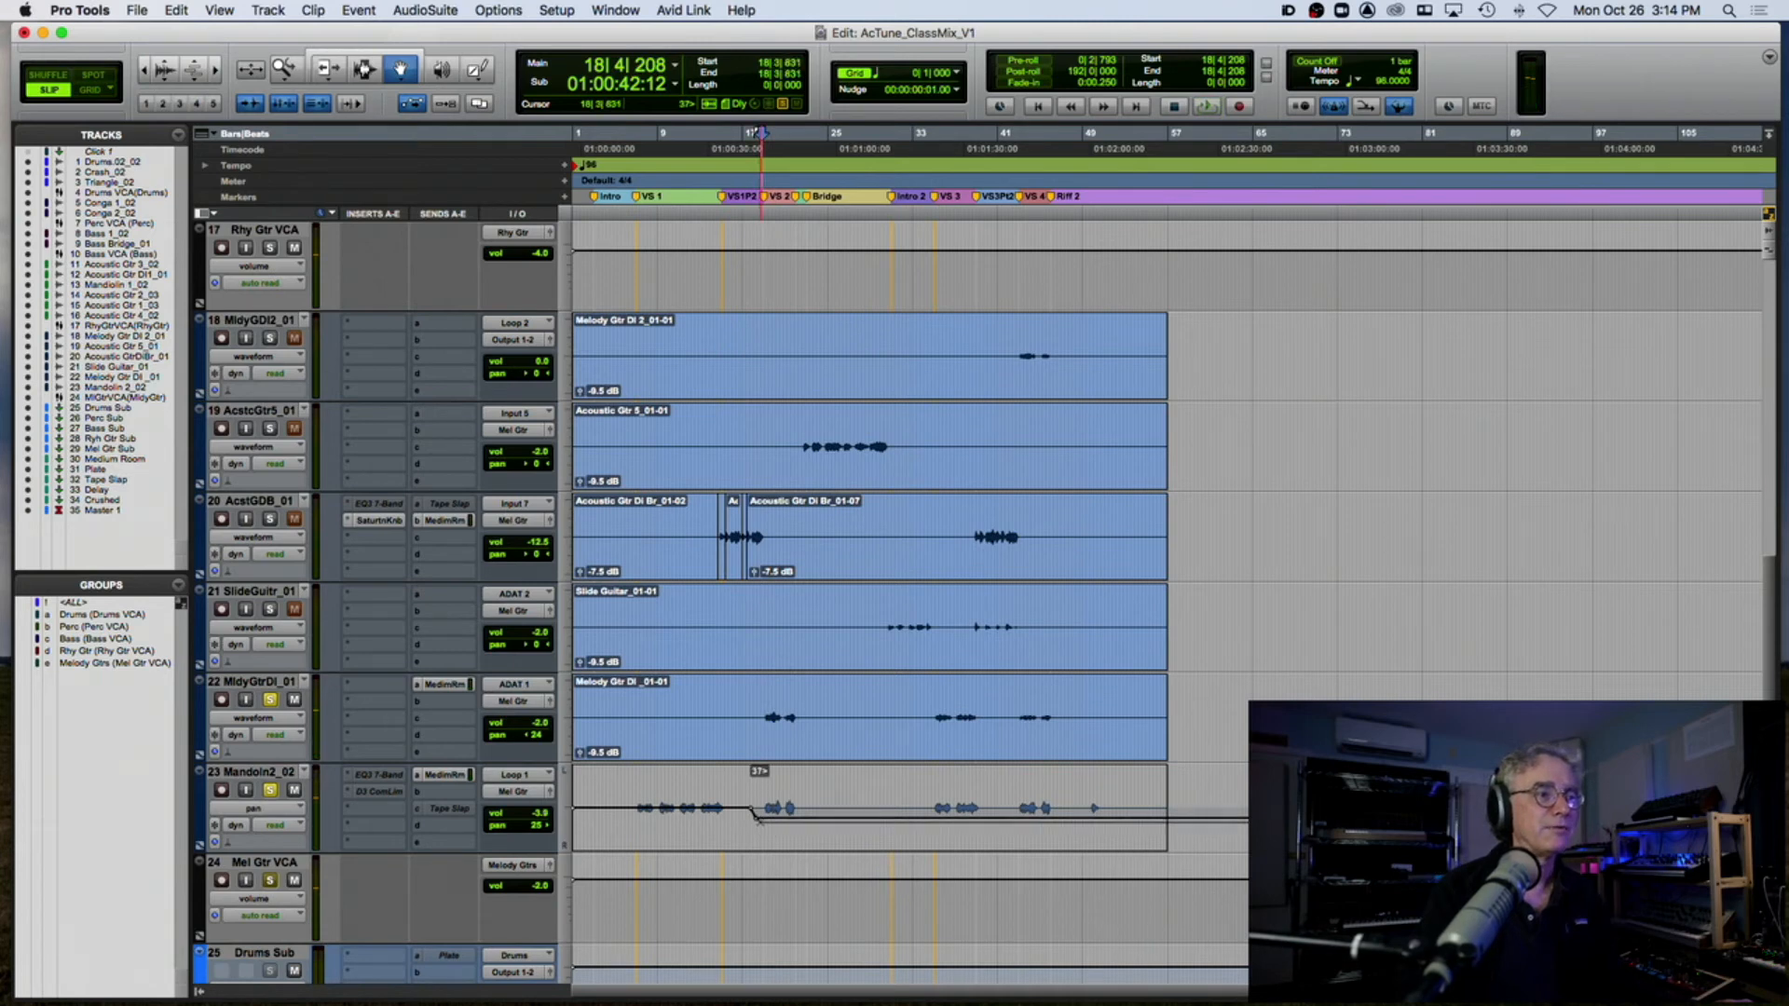
pyautogui.moveTo(538, 734); pyautogui.dragTo(544, 734)
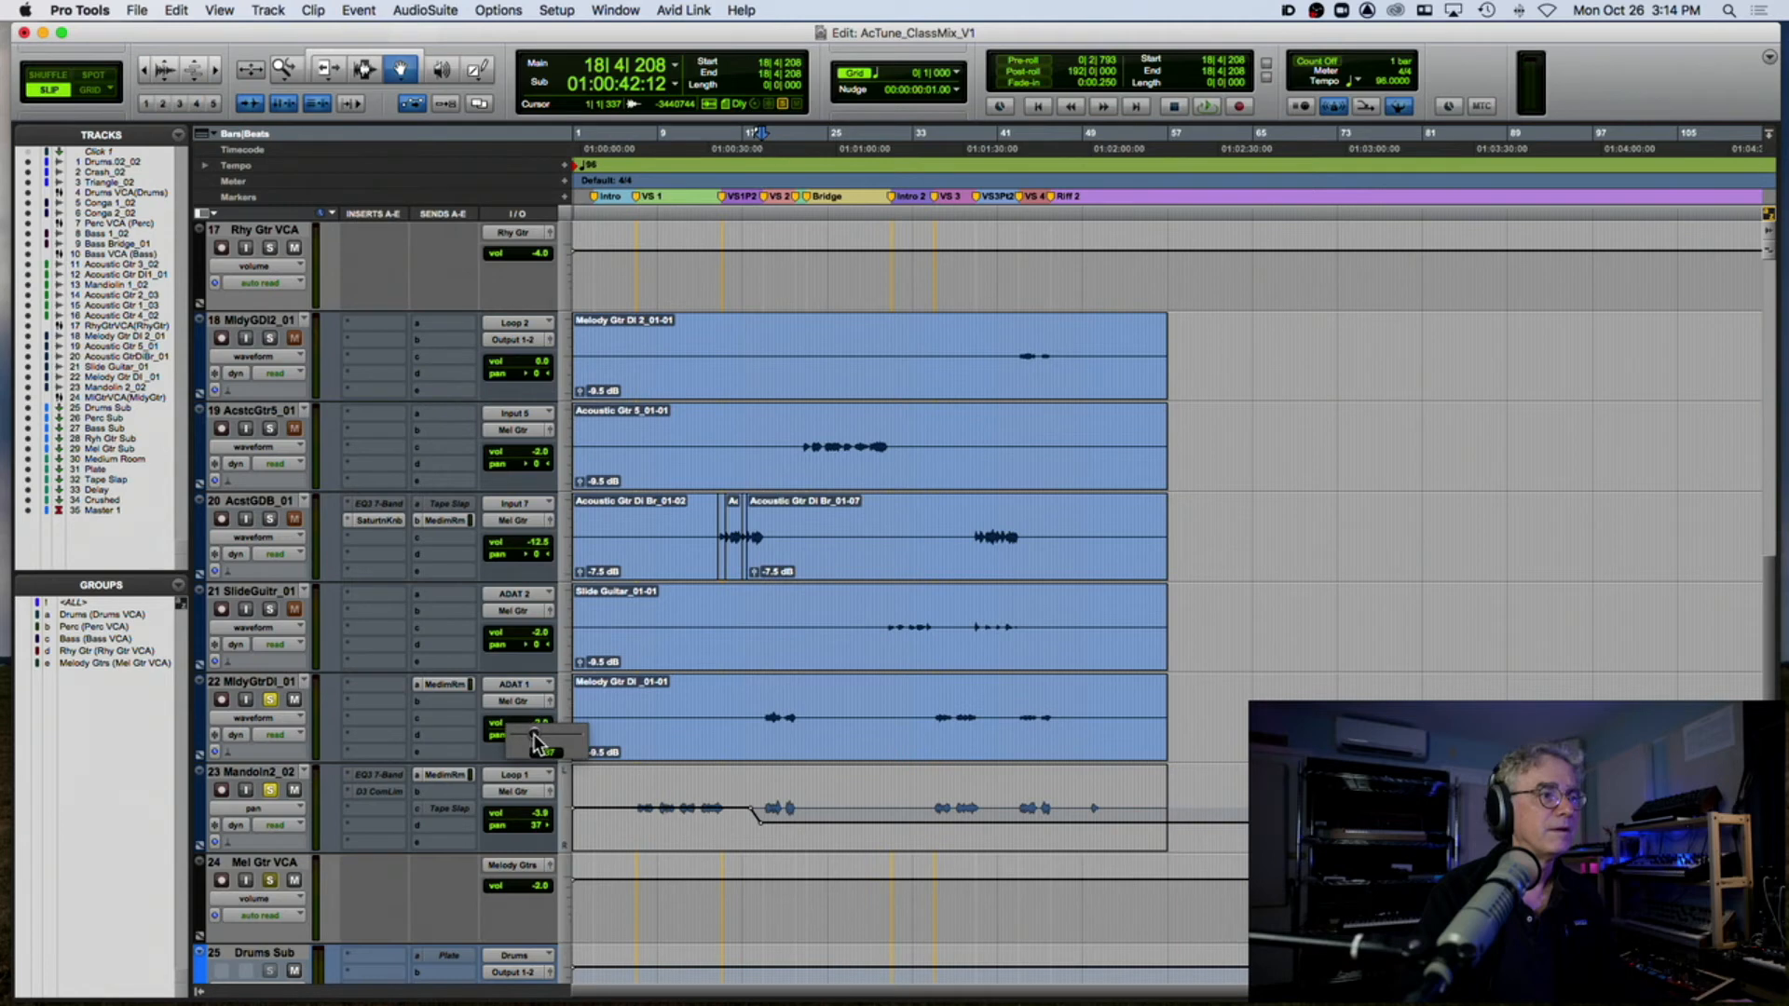
pyautogui.press('space')
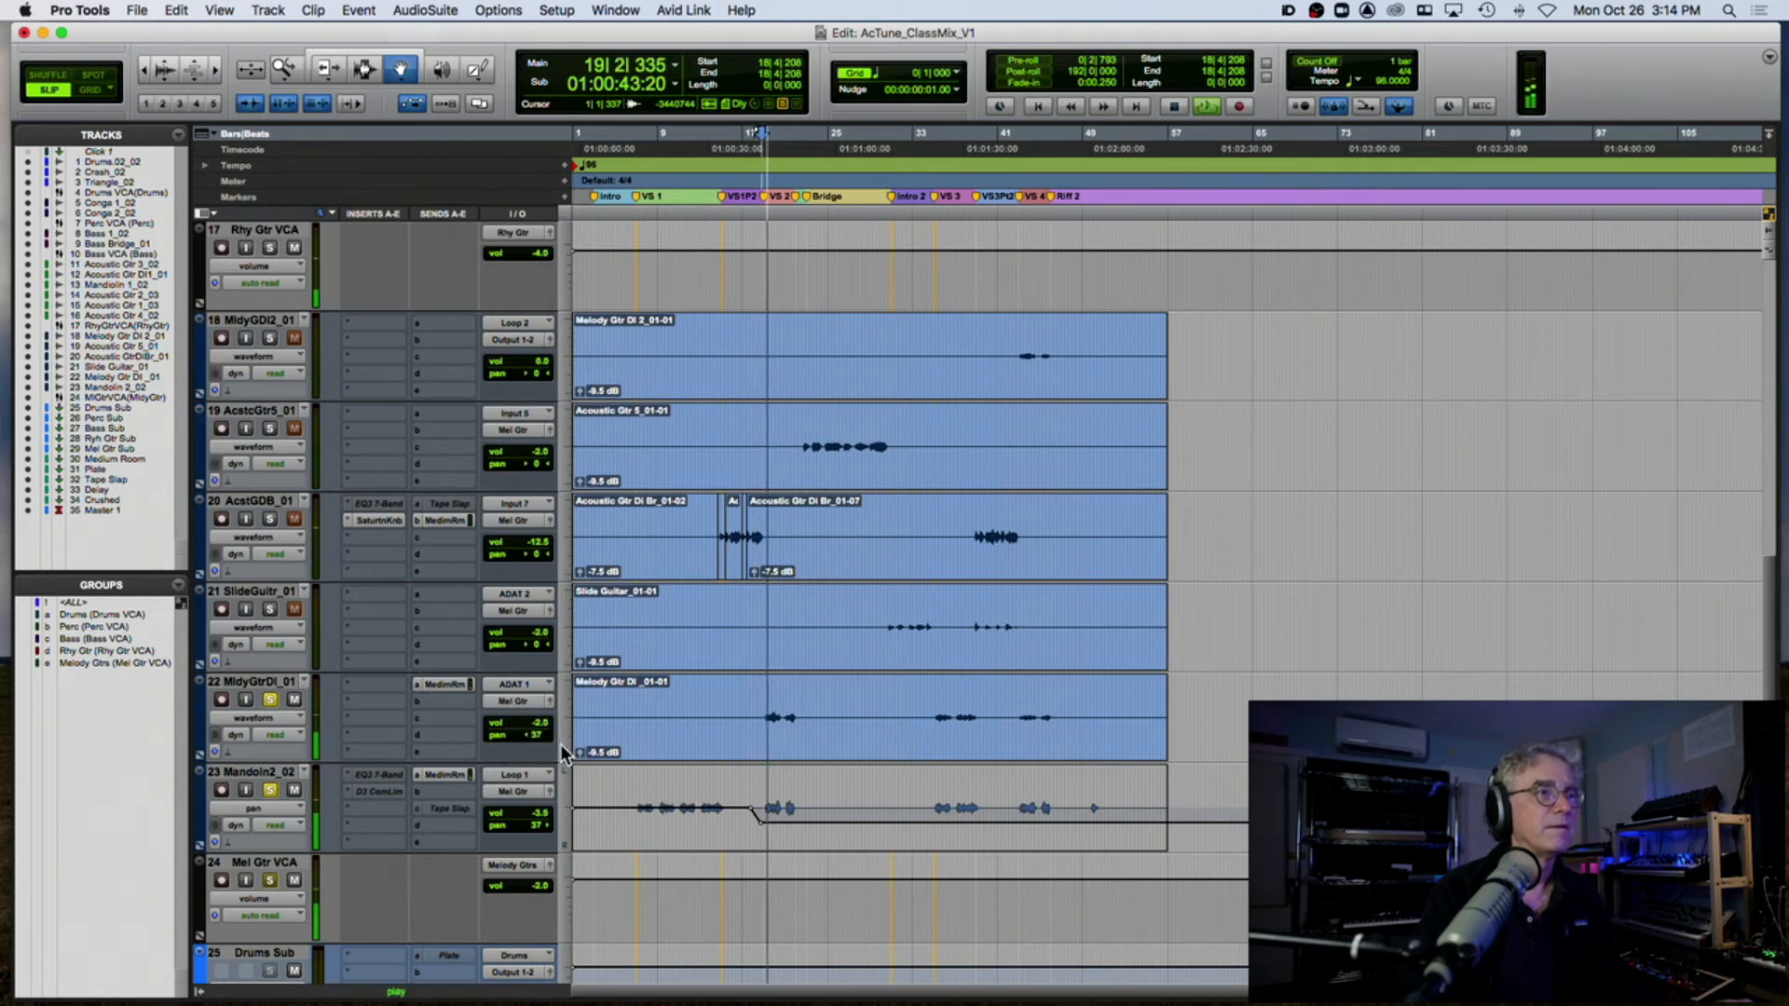
pyautogui.press('space')
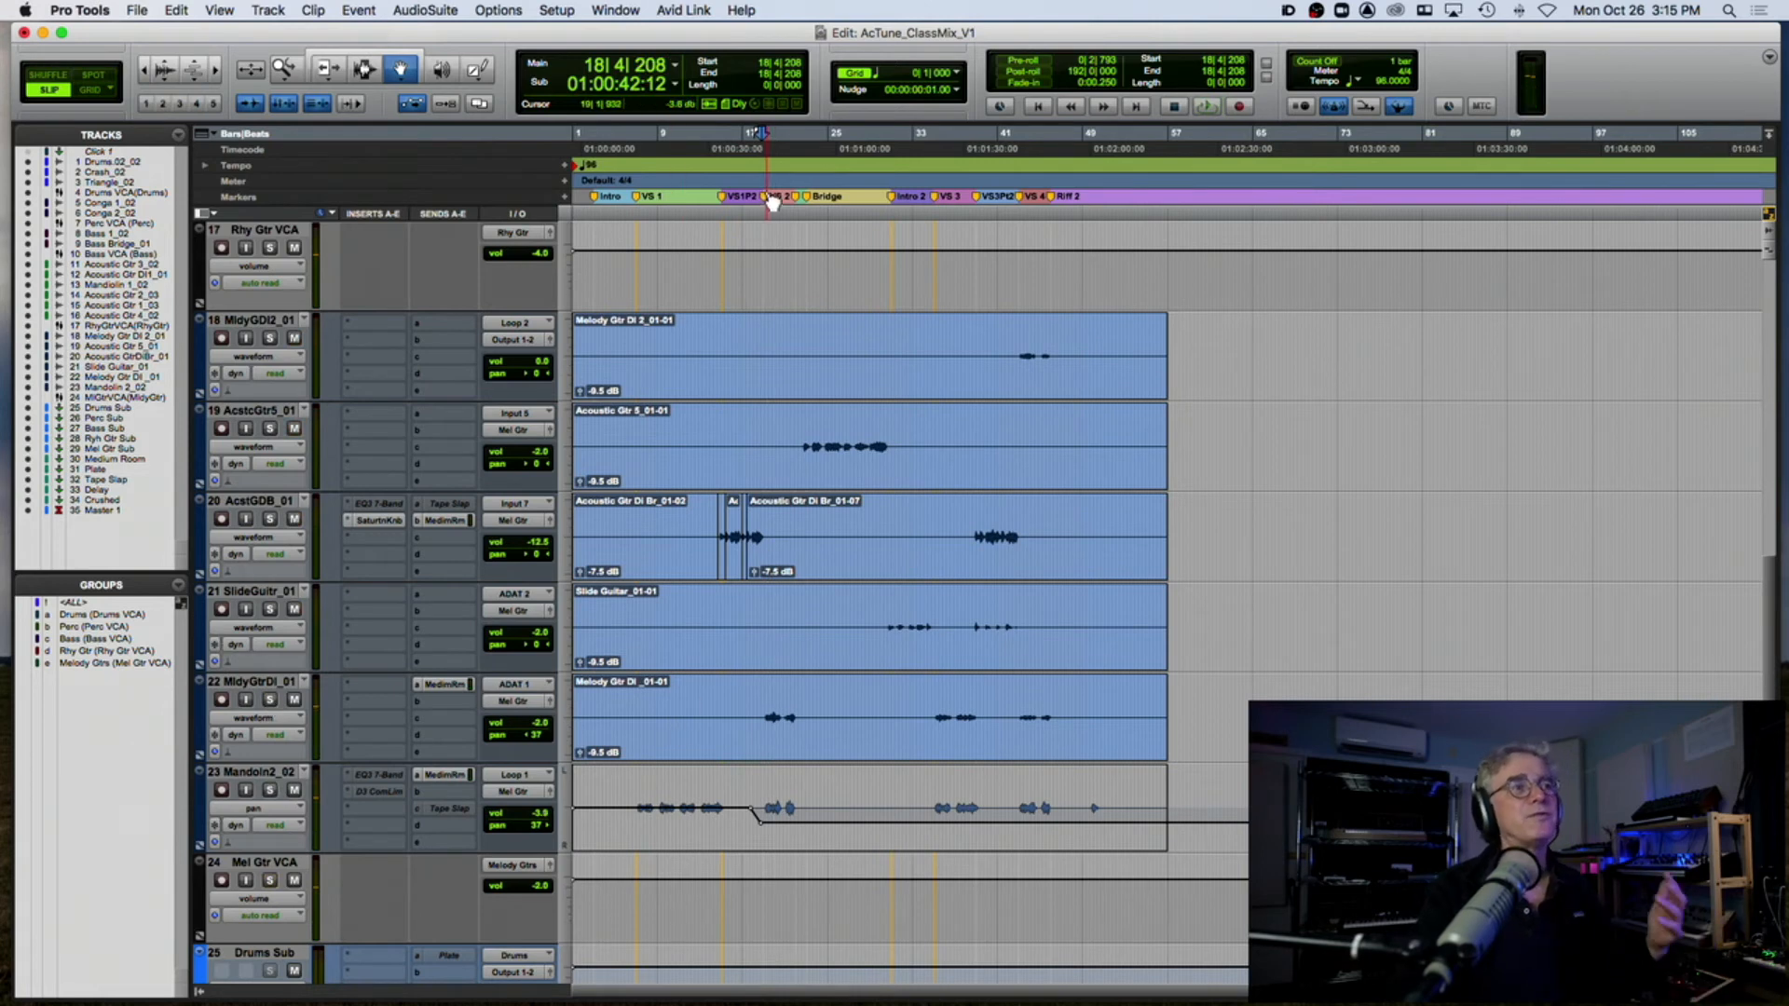
# Step: Play from bar 19 through to the Bridge and solo AcstcGtr5_01 during its part
pyautogui.click(768, 175)
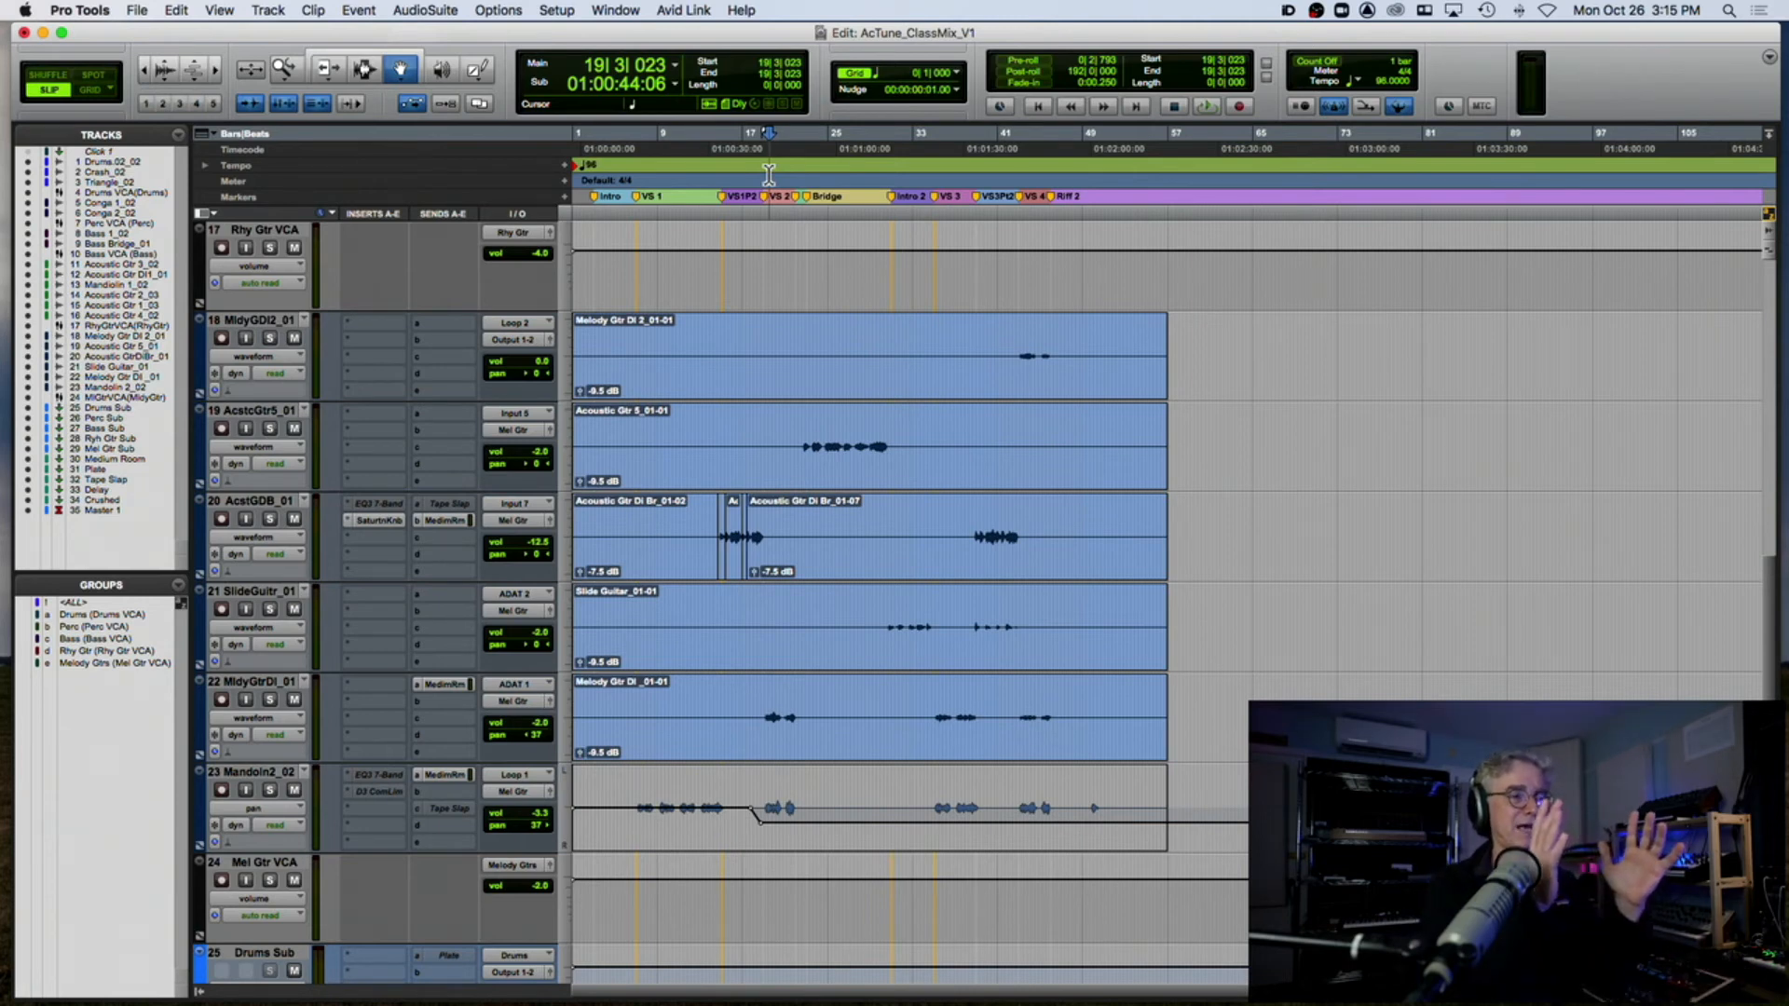
pyautogui.press('space')
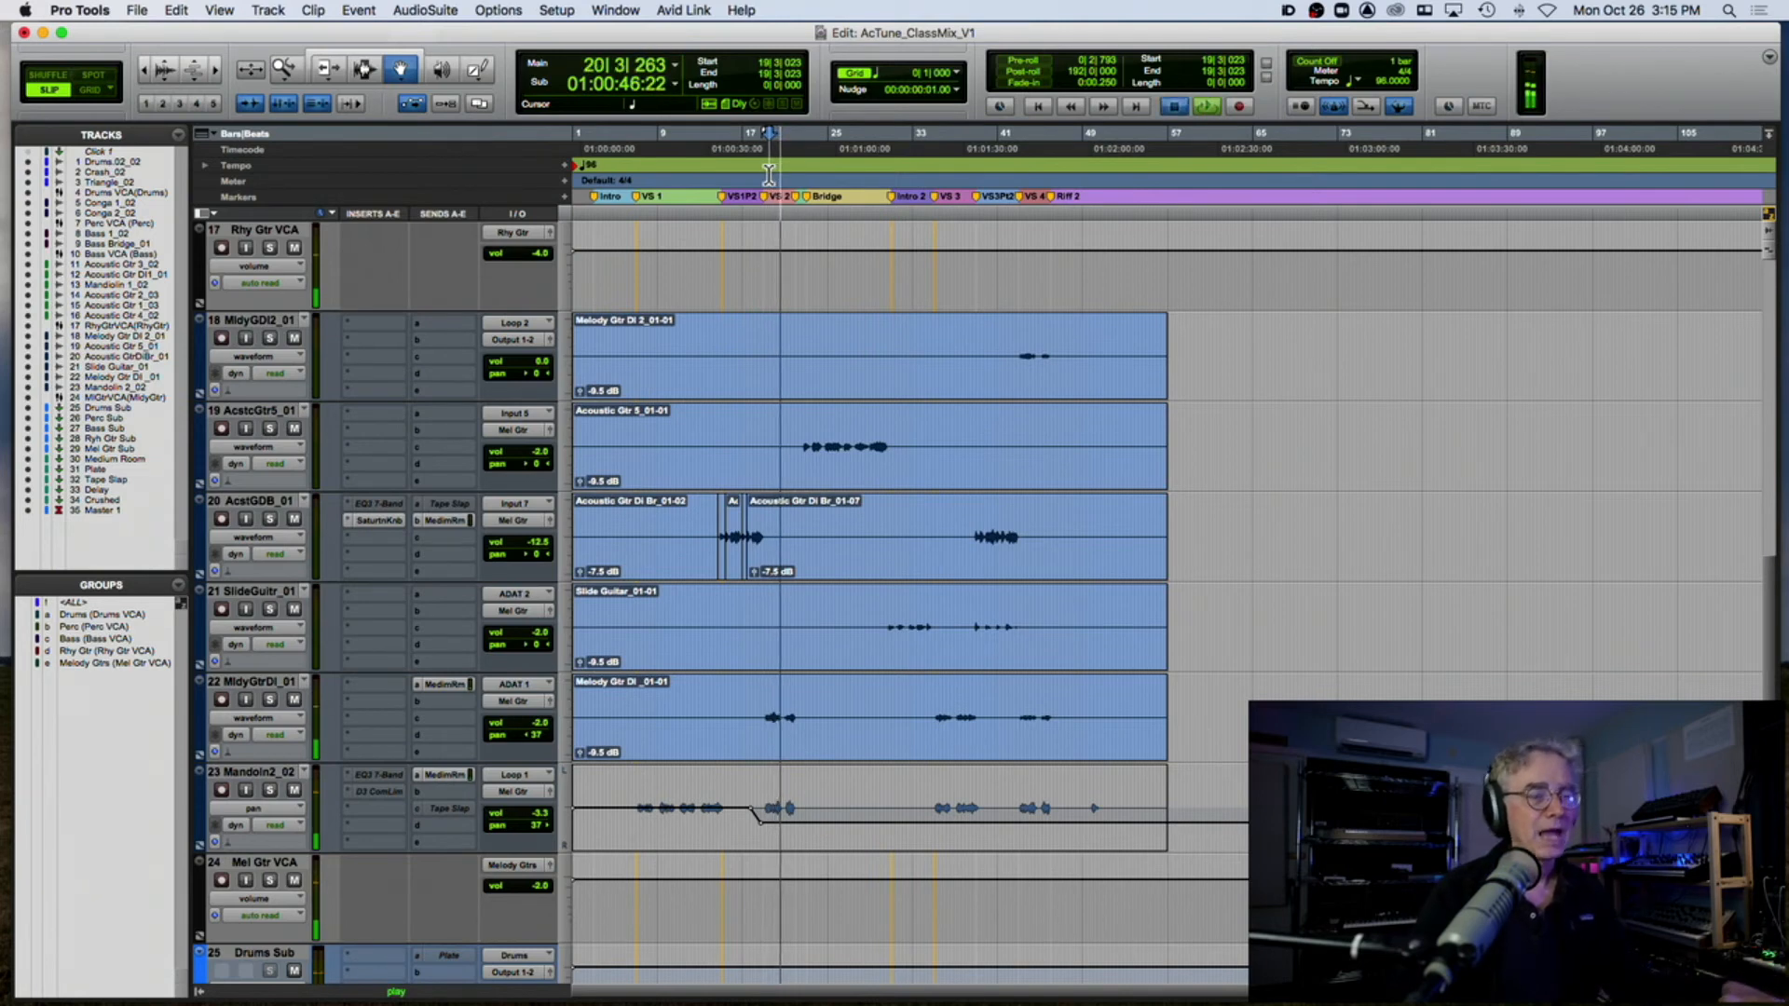
pyautogui.press('space')
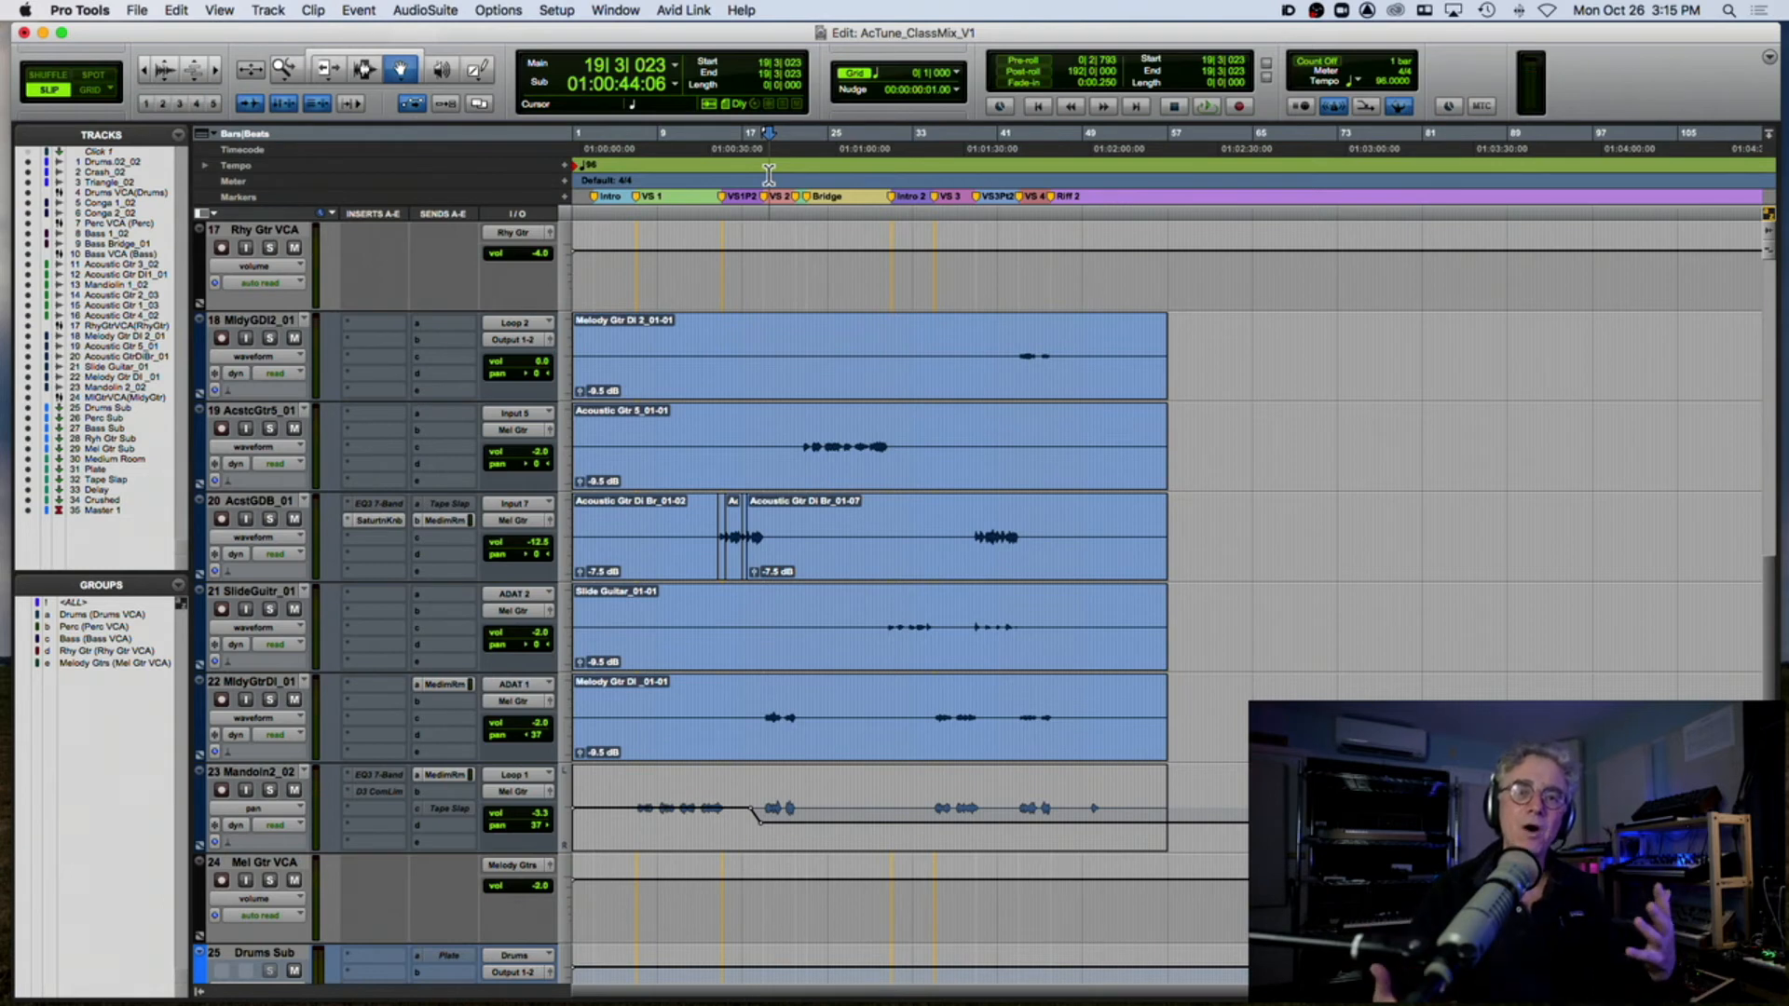
pyautogui.press('space')
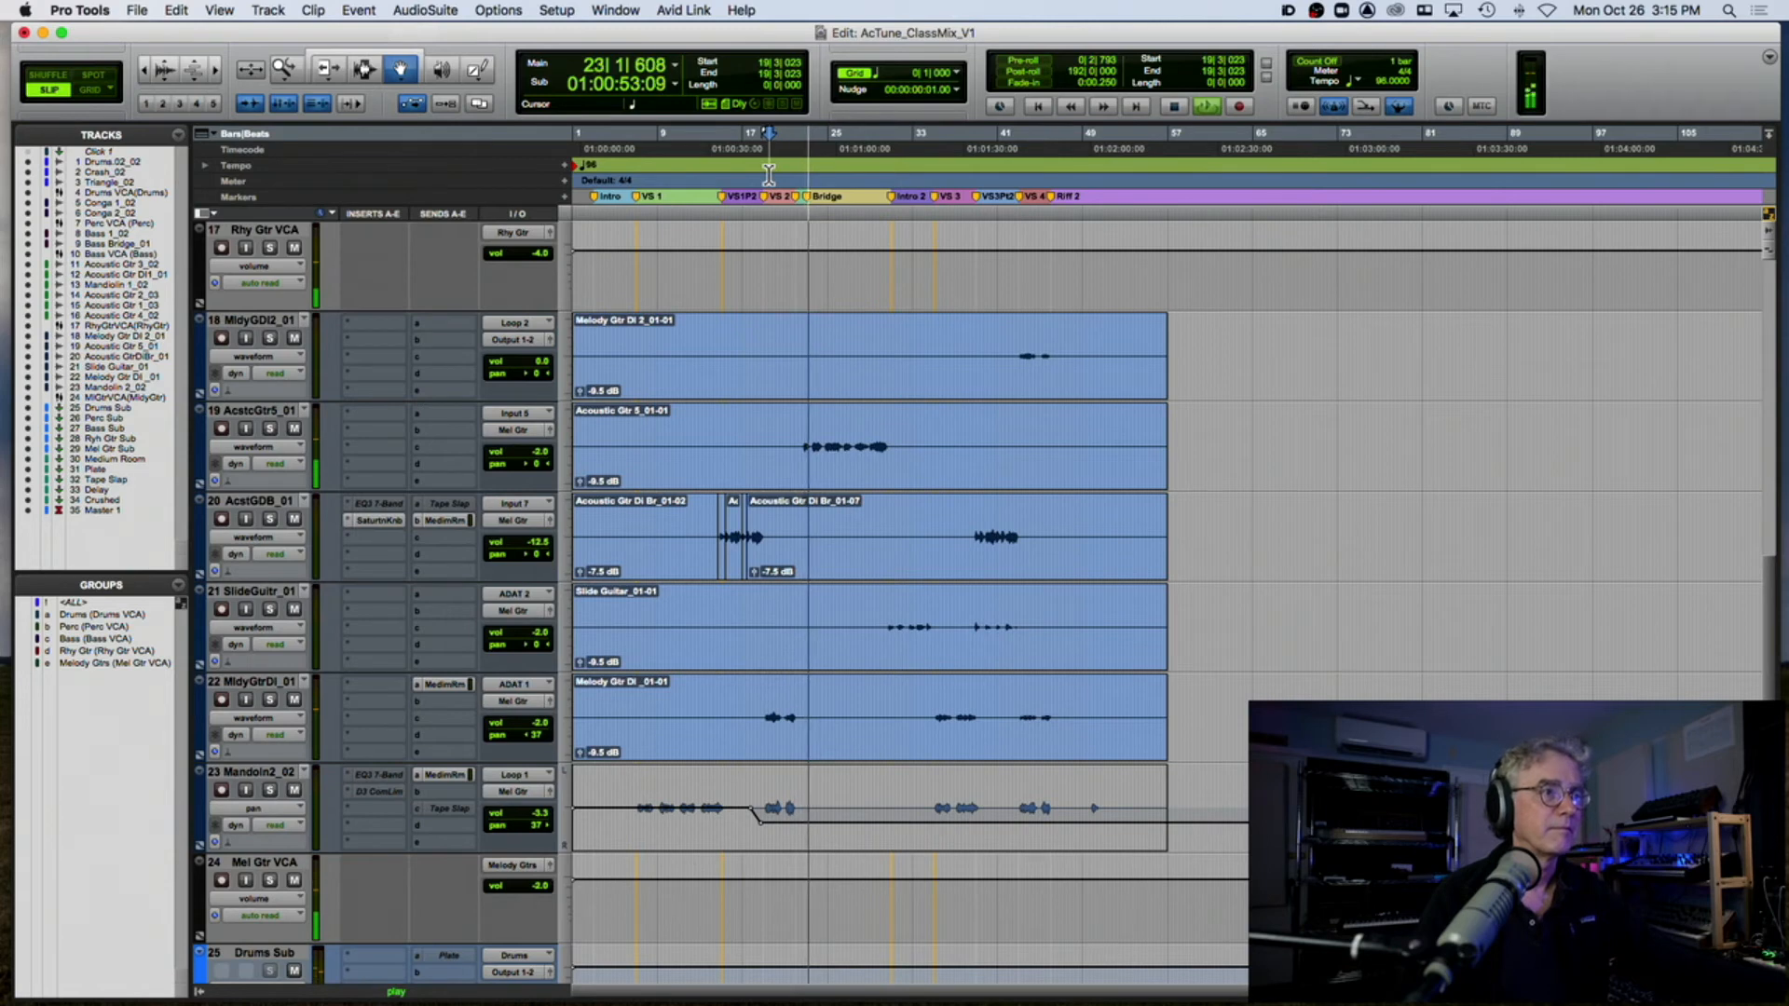
pyautogui.click(269, 429)
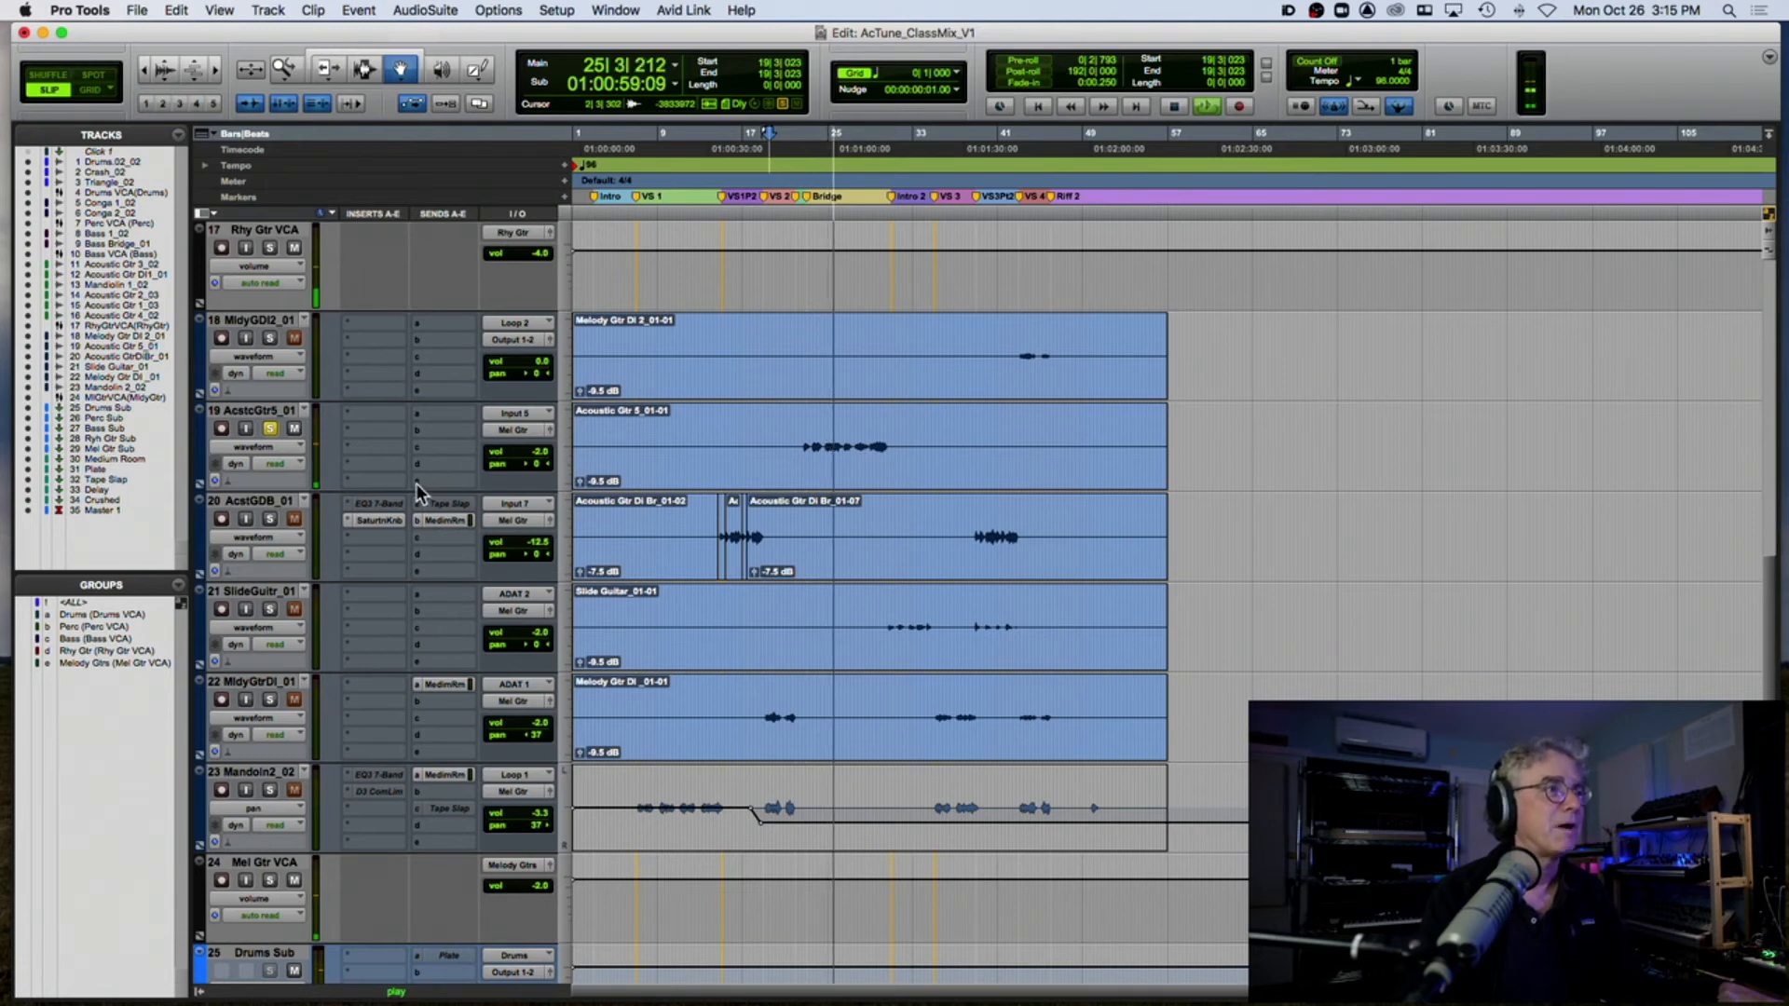
pyautogui.press('space')
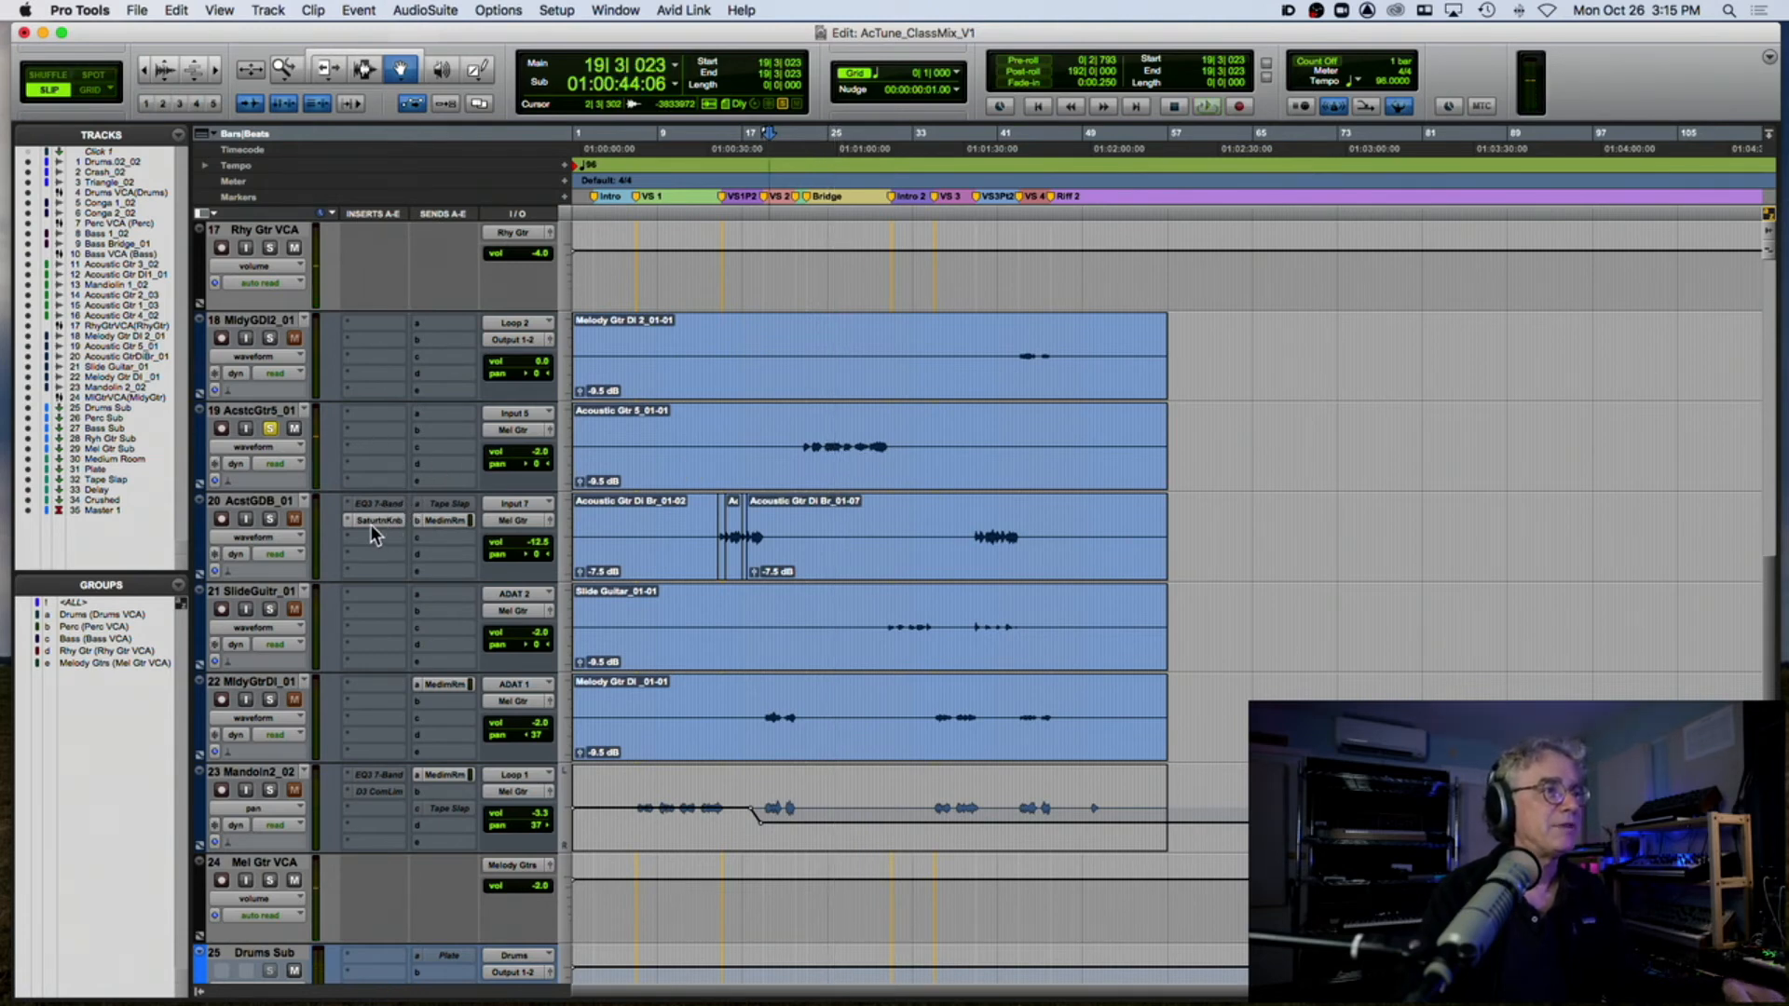
# Step: Check AcstGDB_01's Saturation Knob settings and copy its Saturation Knob insert and MedimRm send to AcstcGtr5_01
pyautogui.click(737, 555)
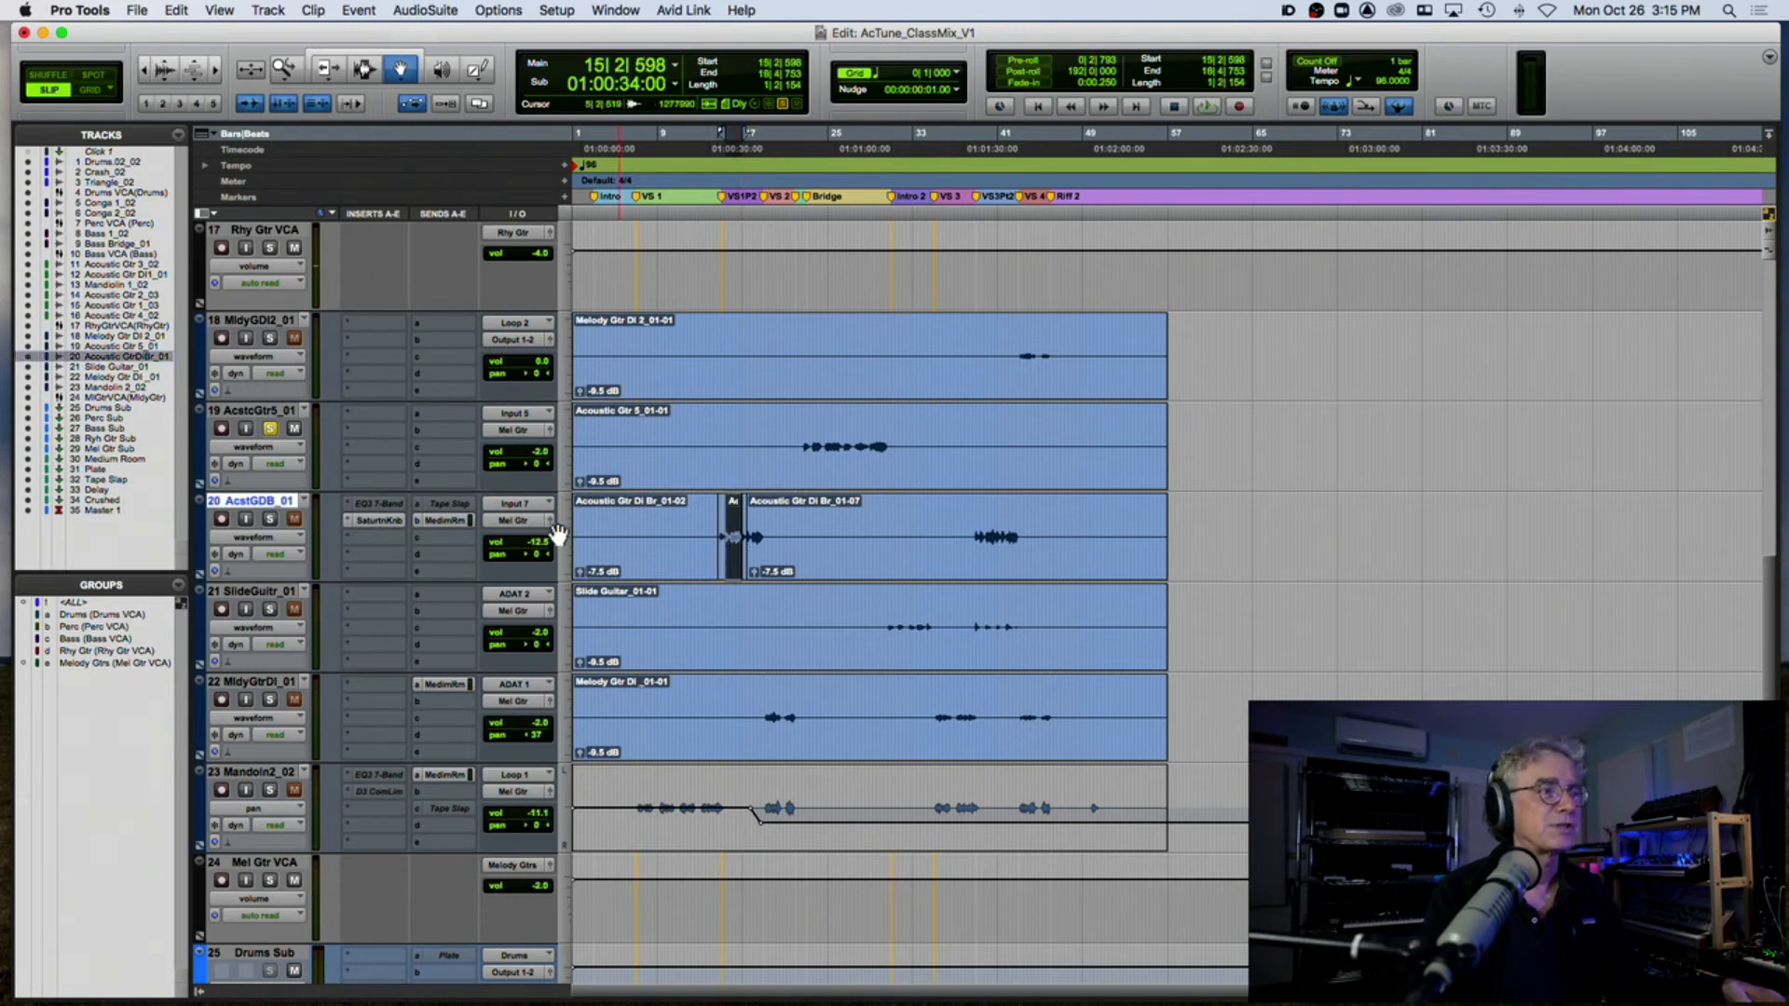
pyautogui.click(378, 521)
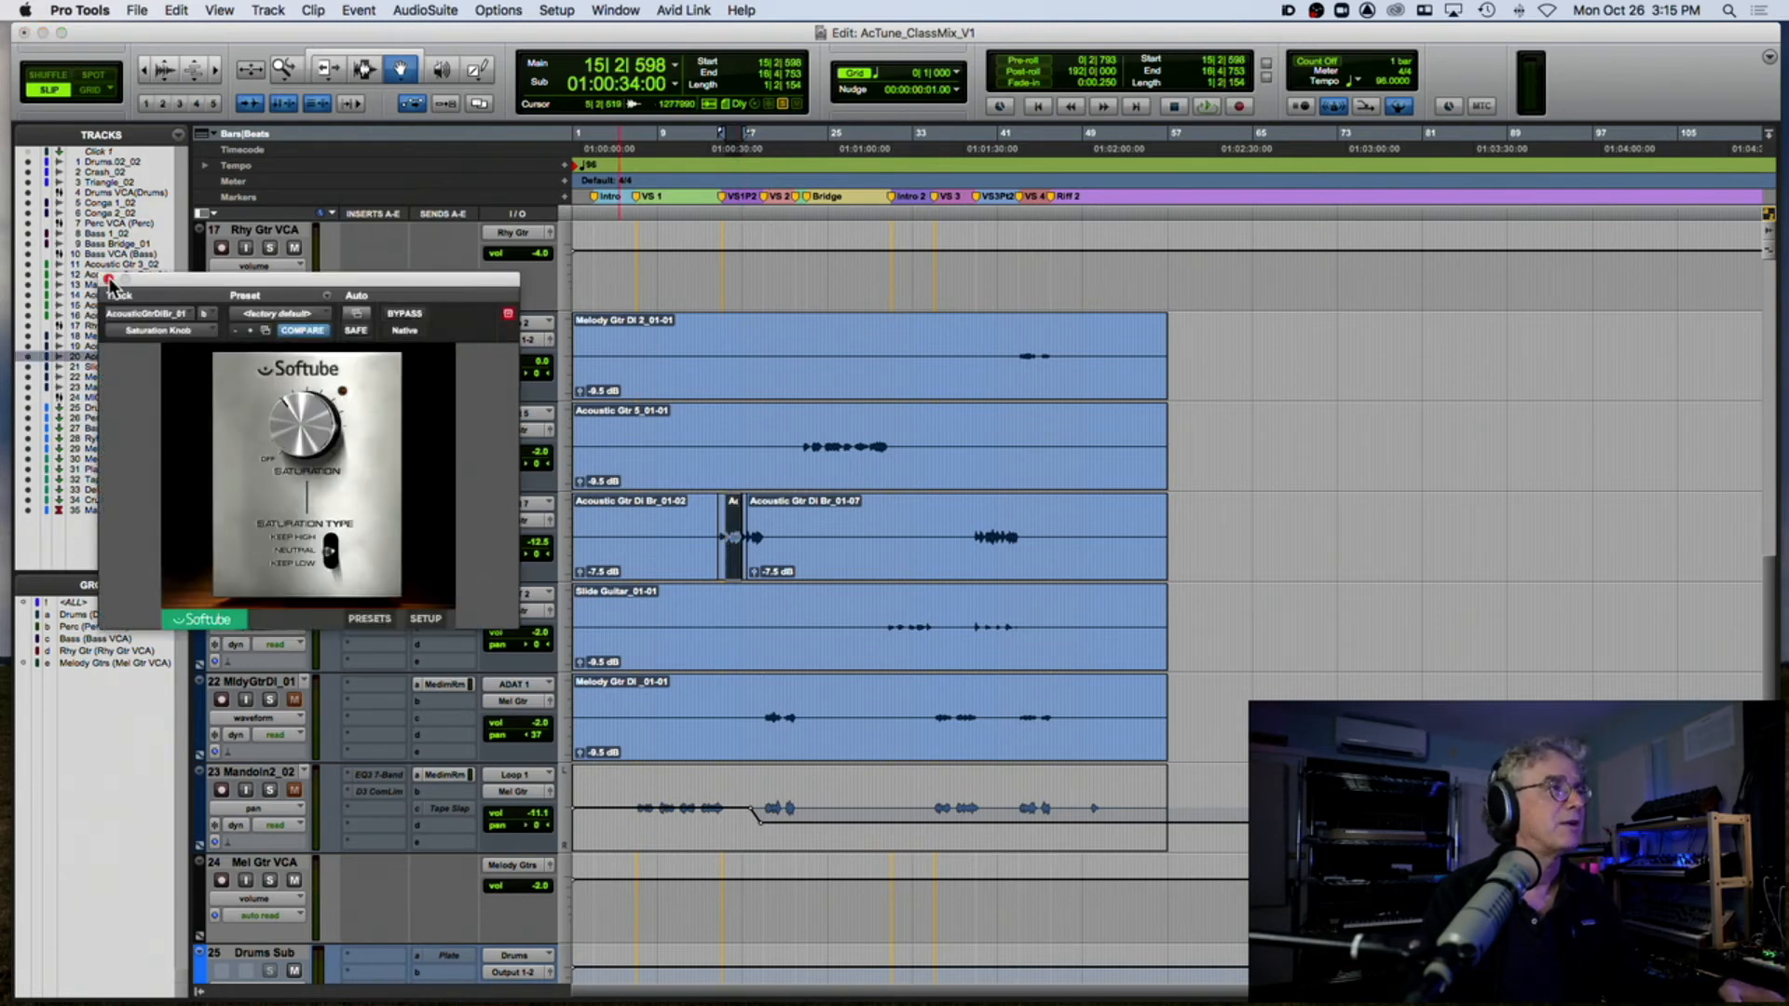
pyautogui.click(108, 280)
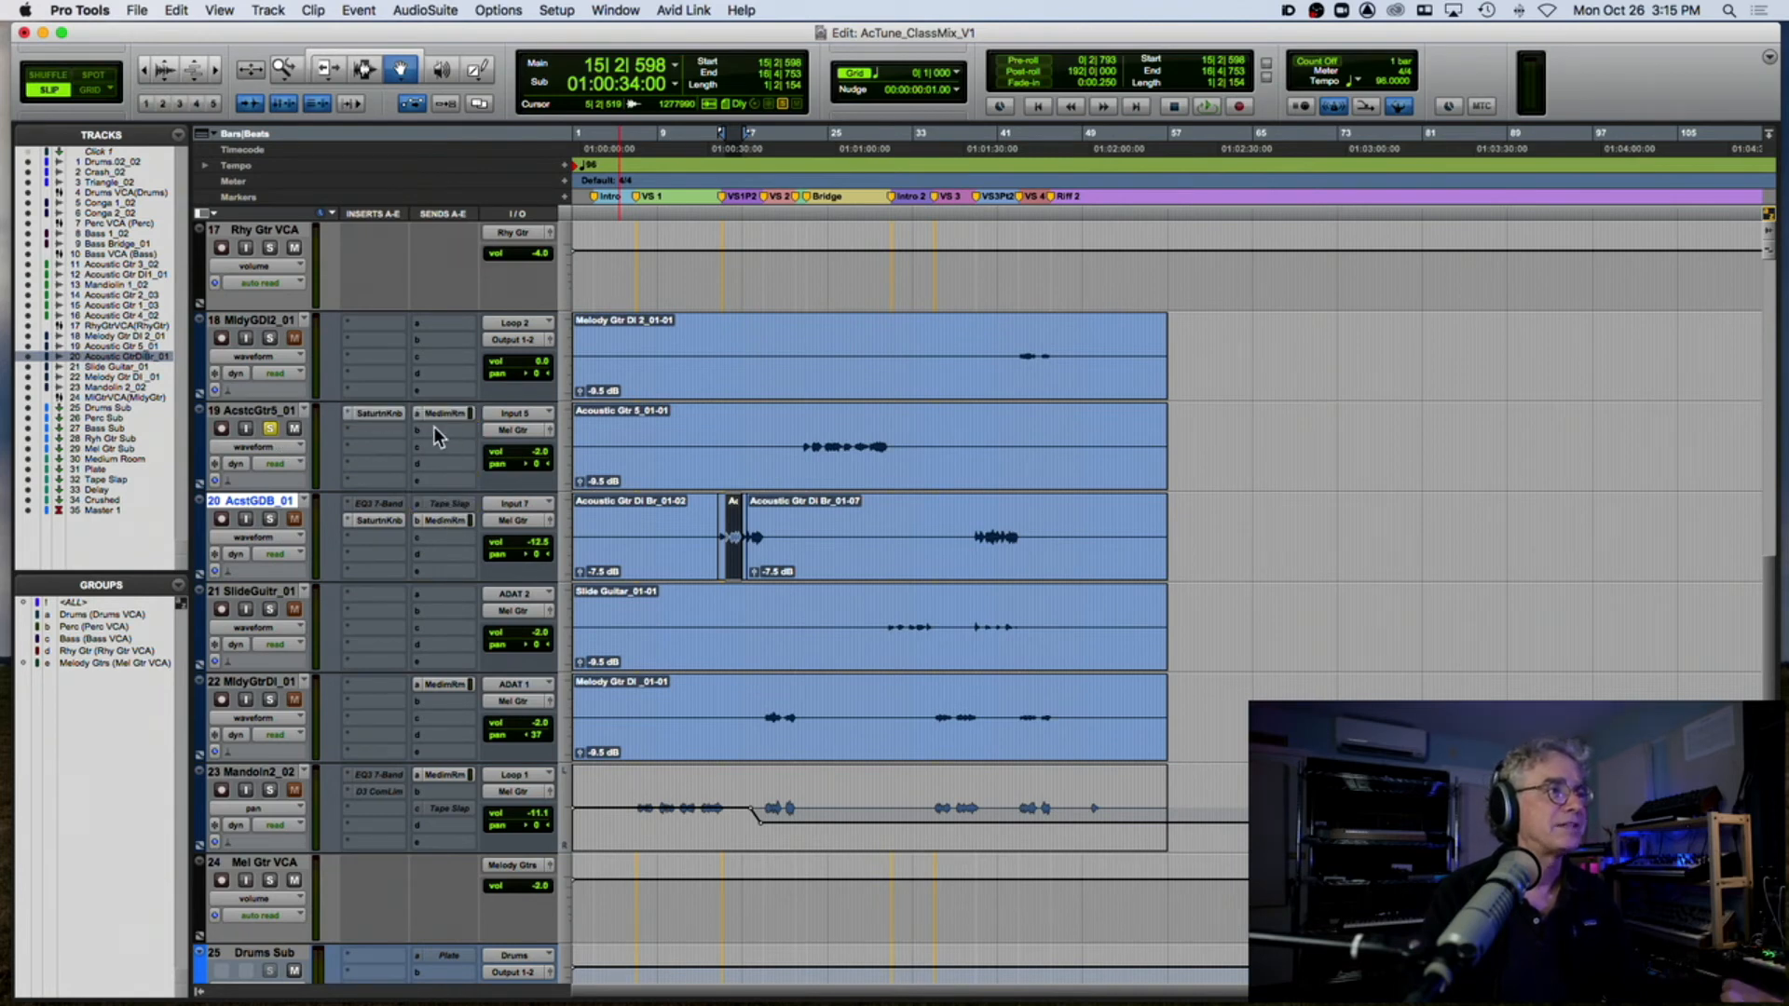
# Step: Add a Tape Slap send to AcstcGtr5_01 and set its level to -15.3 dB while playing from bar 22
pyautogui.click(438, 431)
pyautogui.moveTo(497, 455)
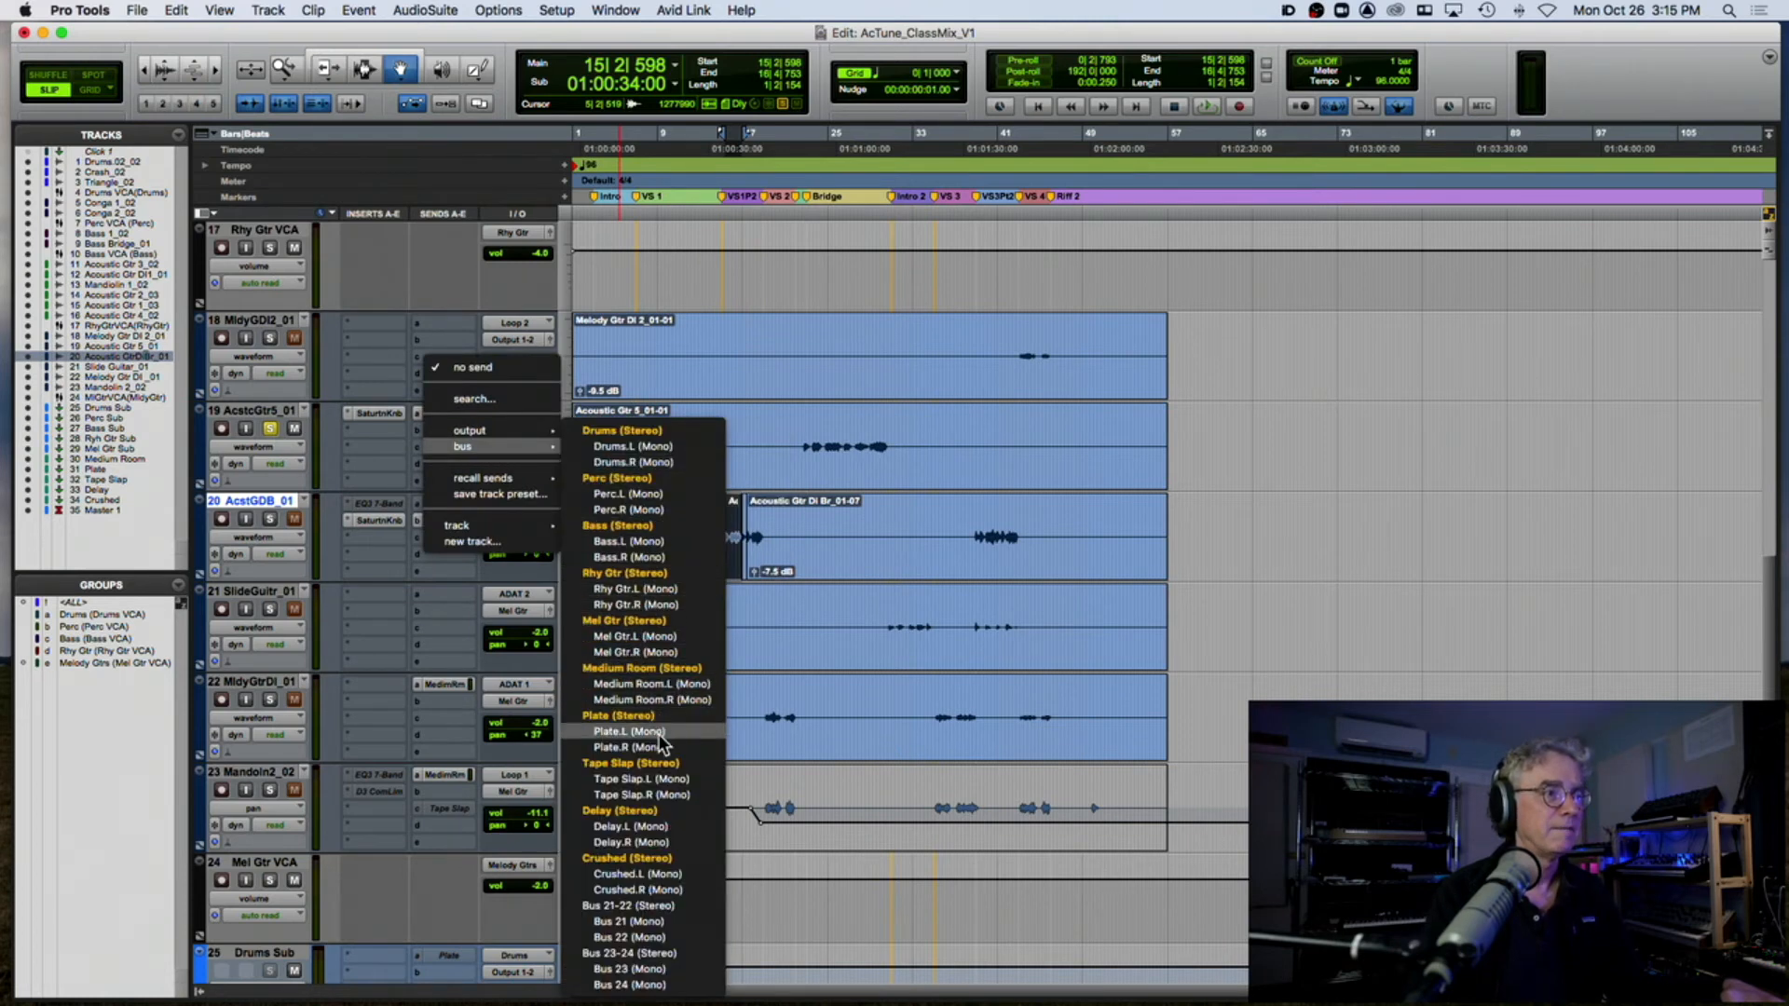
pyautogui.click(652, 762)
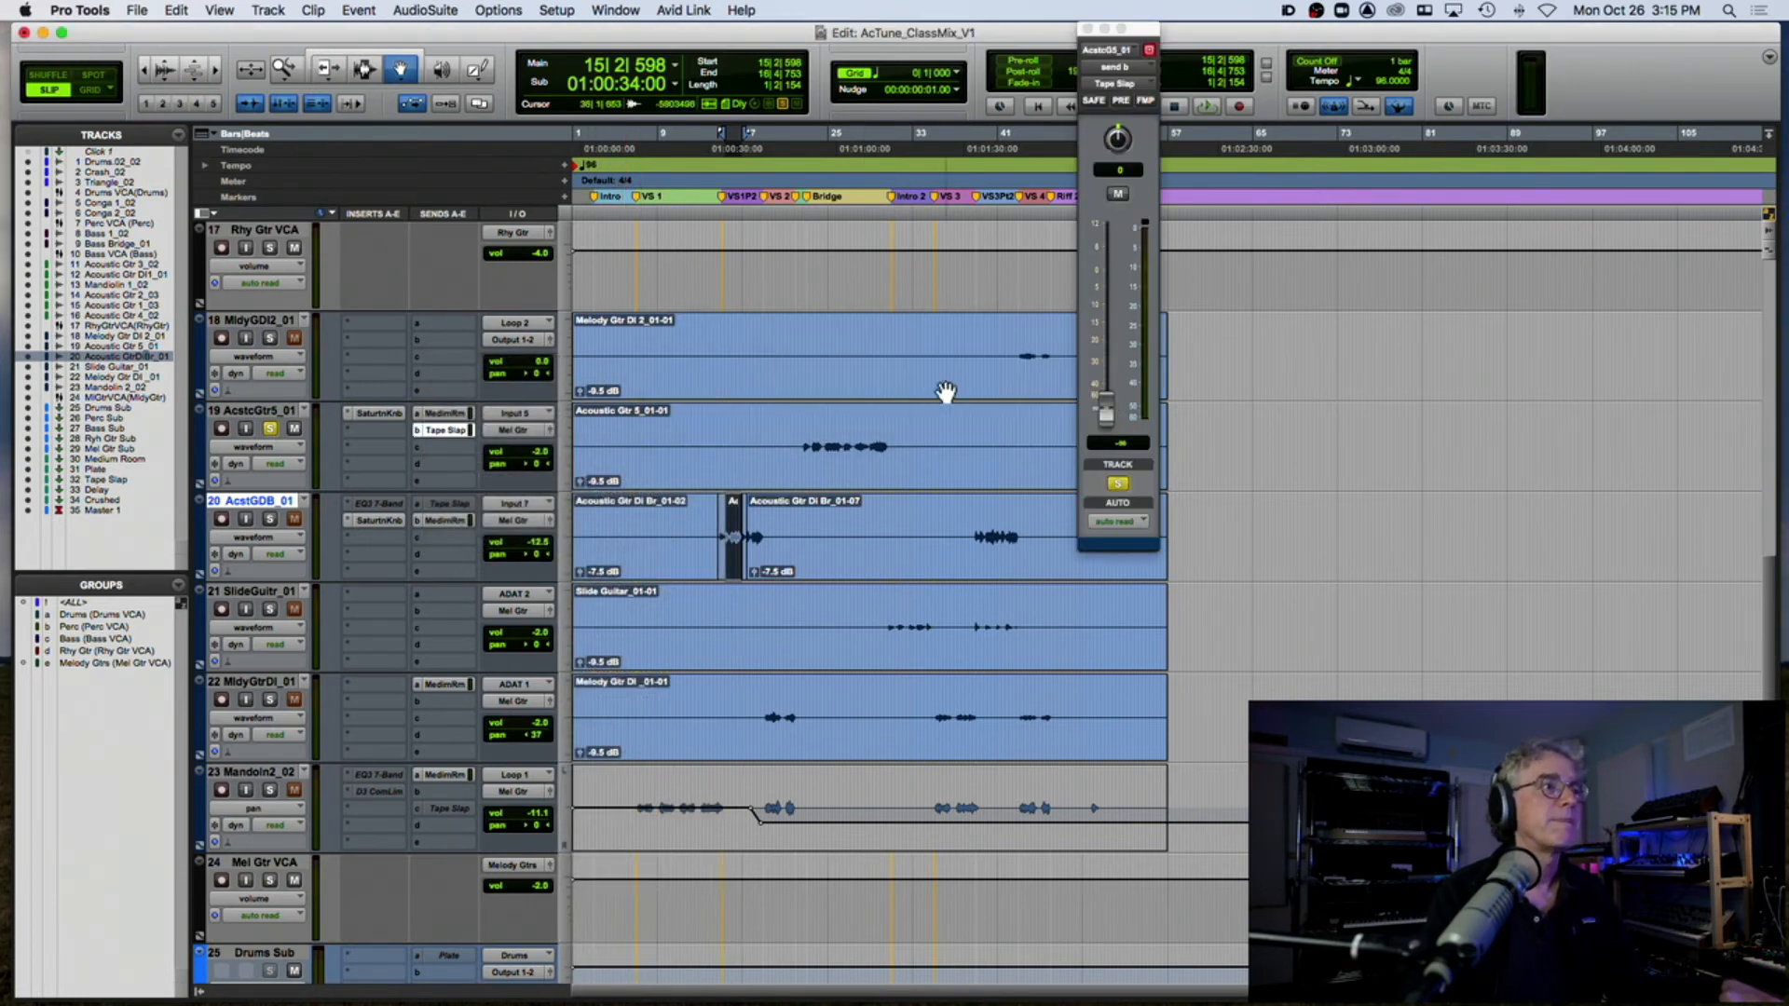
pyautogui.click(798, 177)
pyautogui.press('space')
pyautogui.moveTo(1105, 402); pyautogui.dragTo(1108, 322)
# Step: Replay the start of the Bridge from bar 22 to judge the Tape Slap send on AcstcGtr5_01
pyautogui.press('space')
pyautogui.press('space')
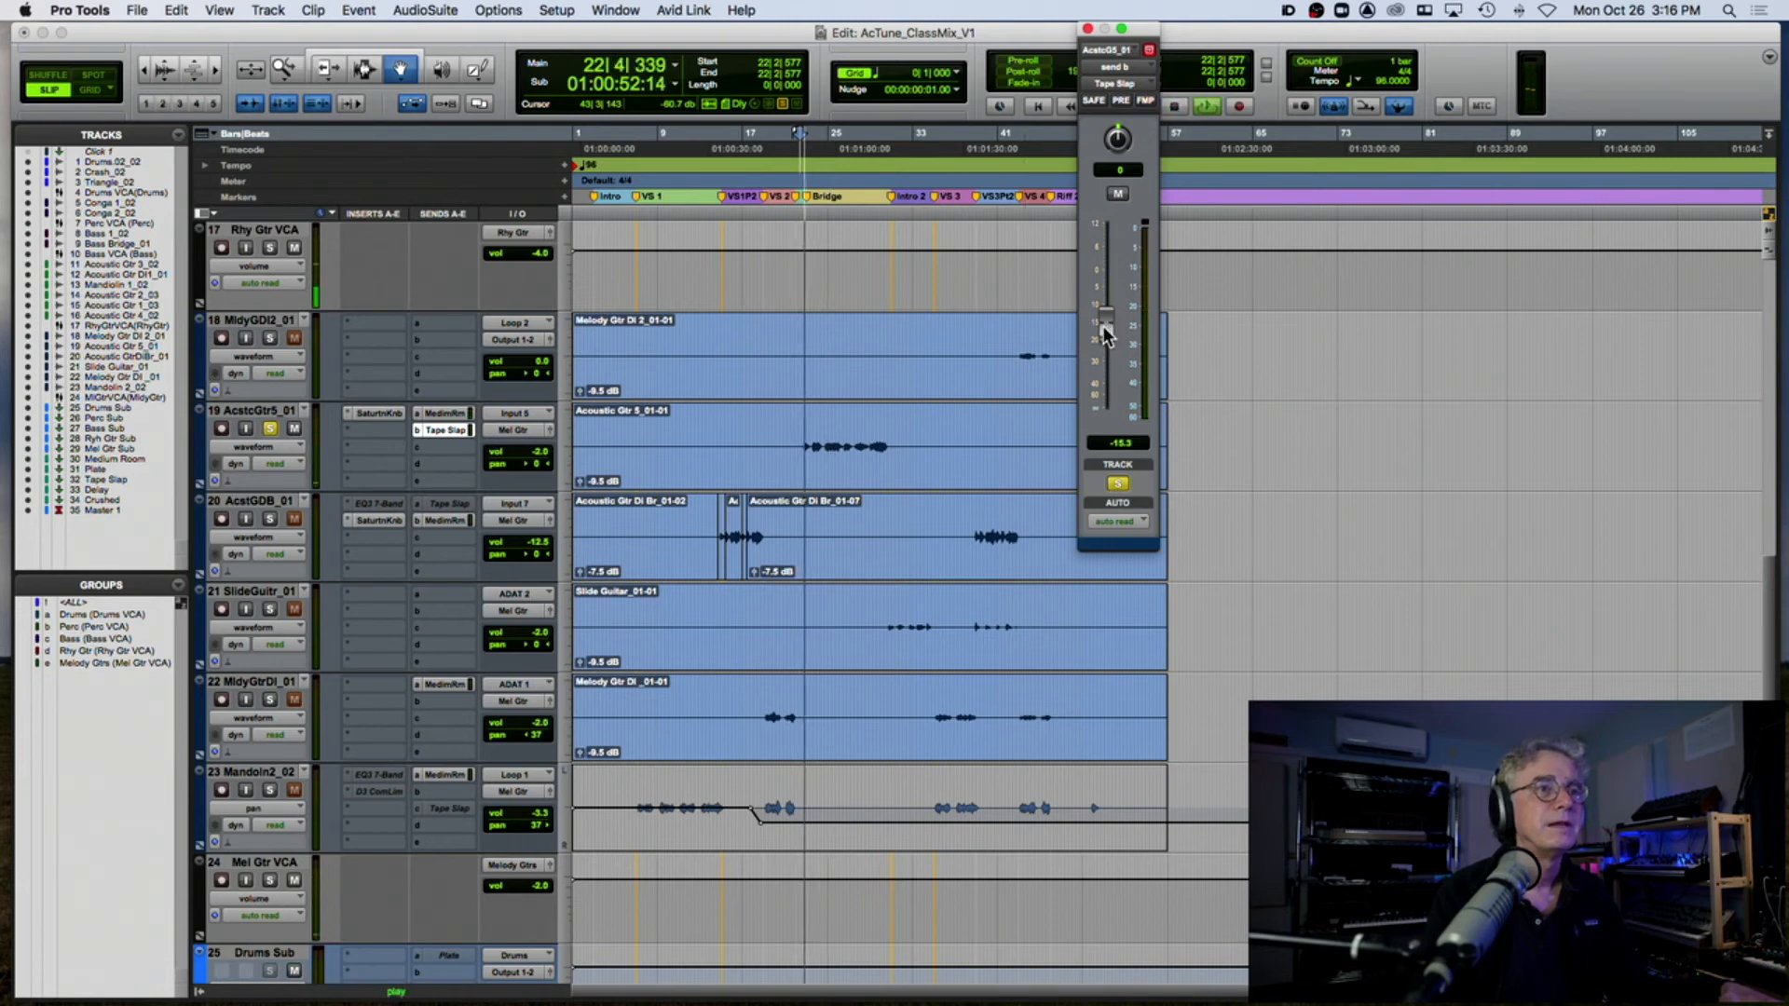
pyautogui.press('space')
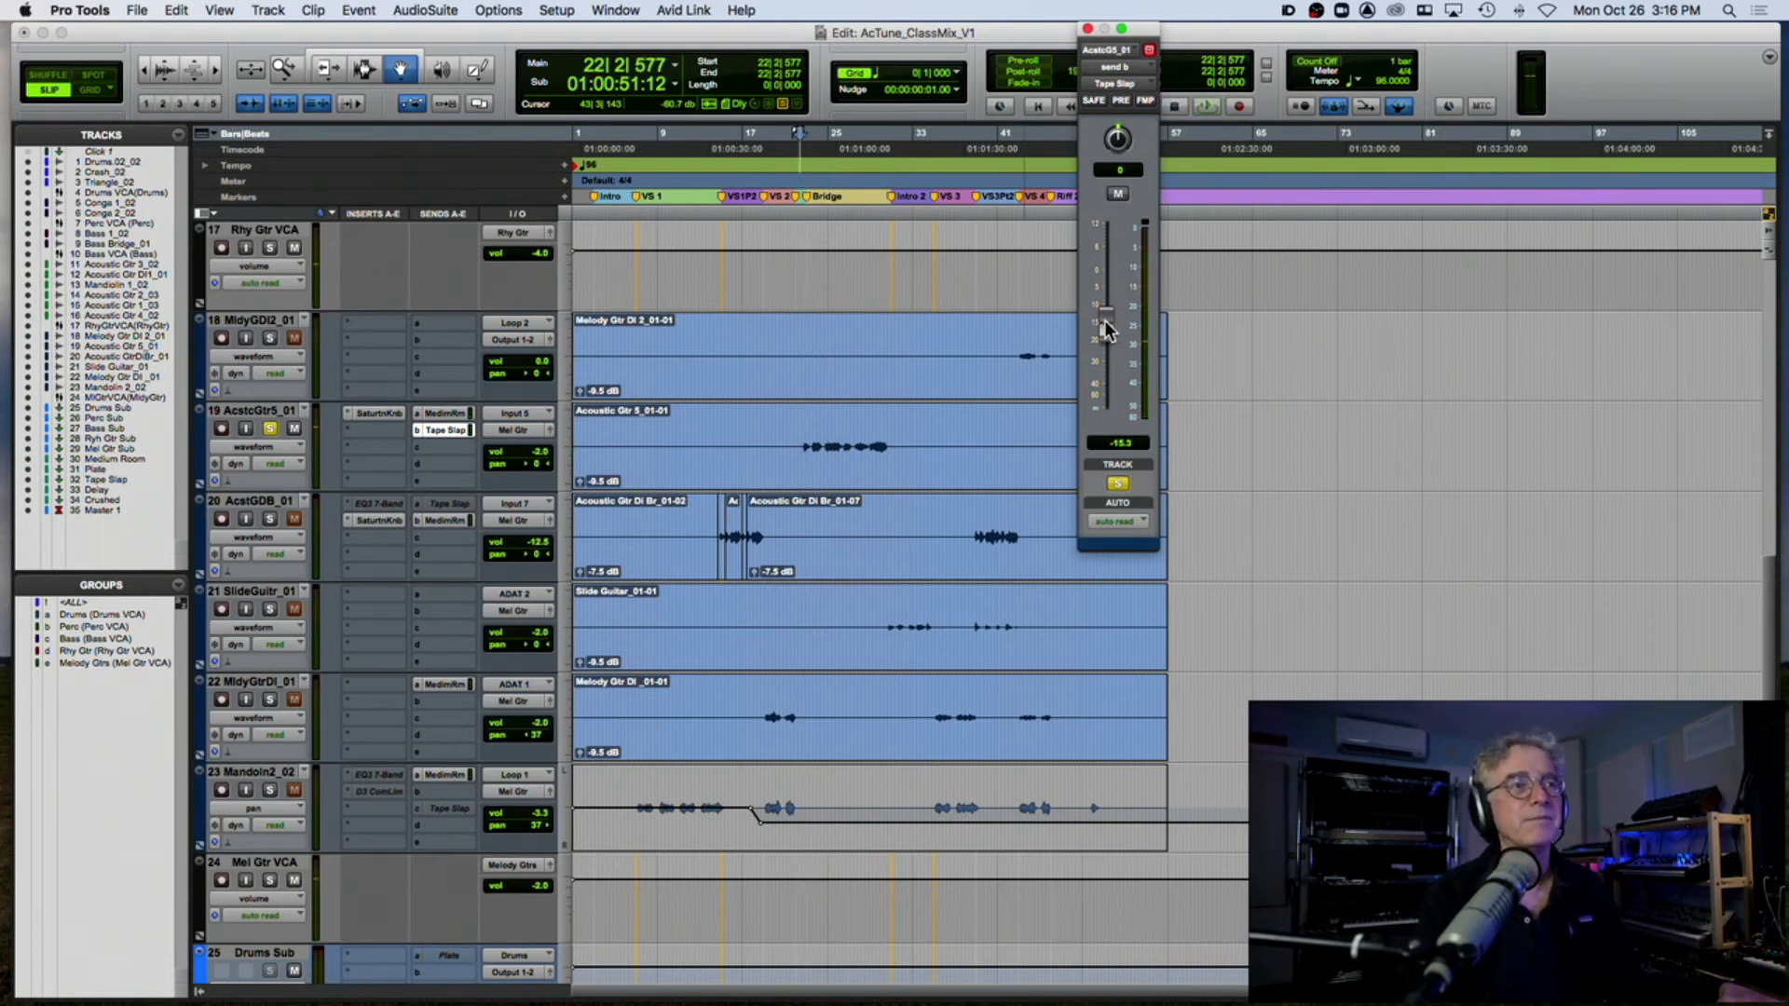
pyautogui.press('space')
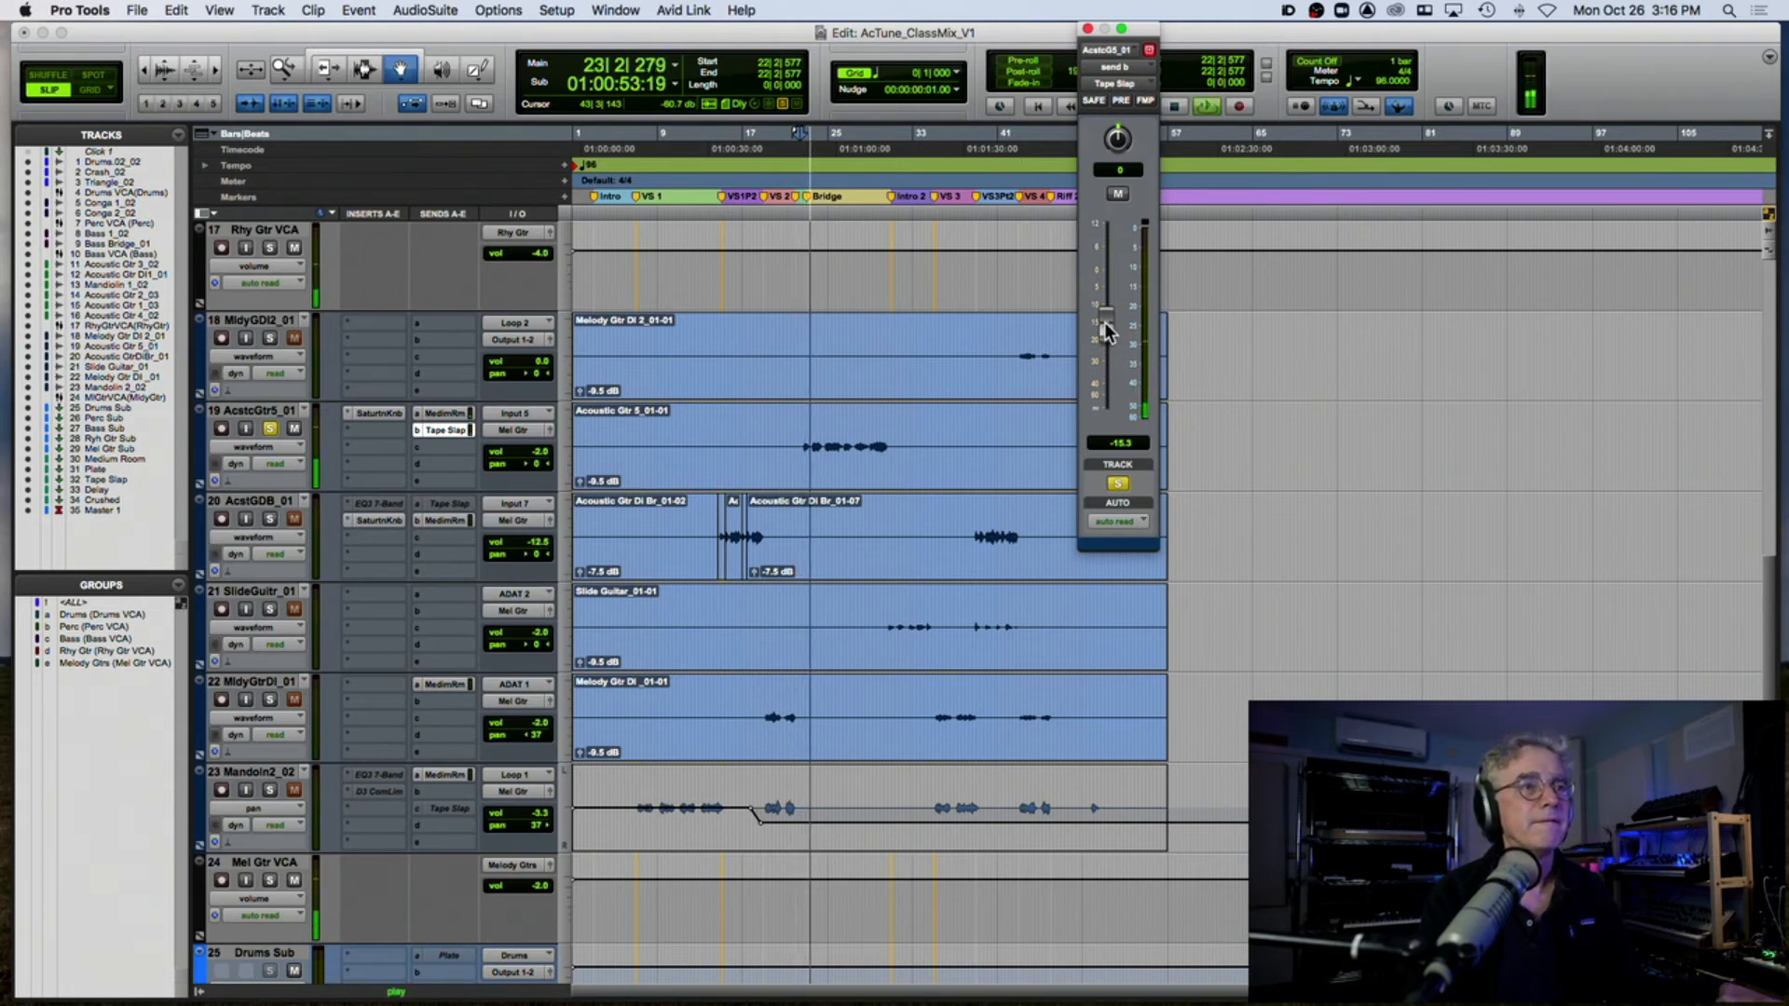
pyautogui.press('space')
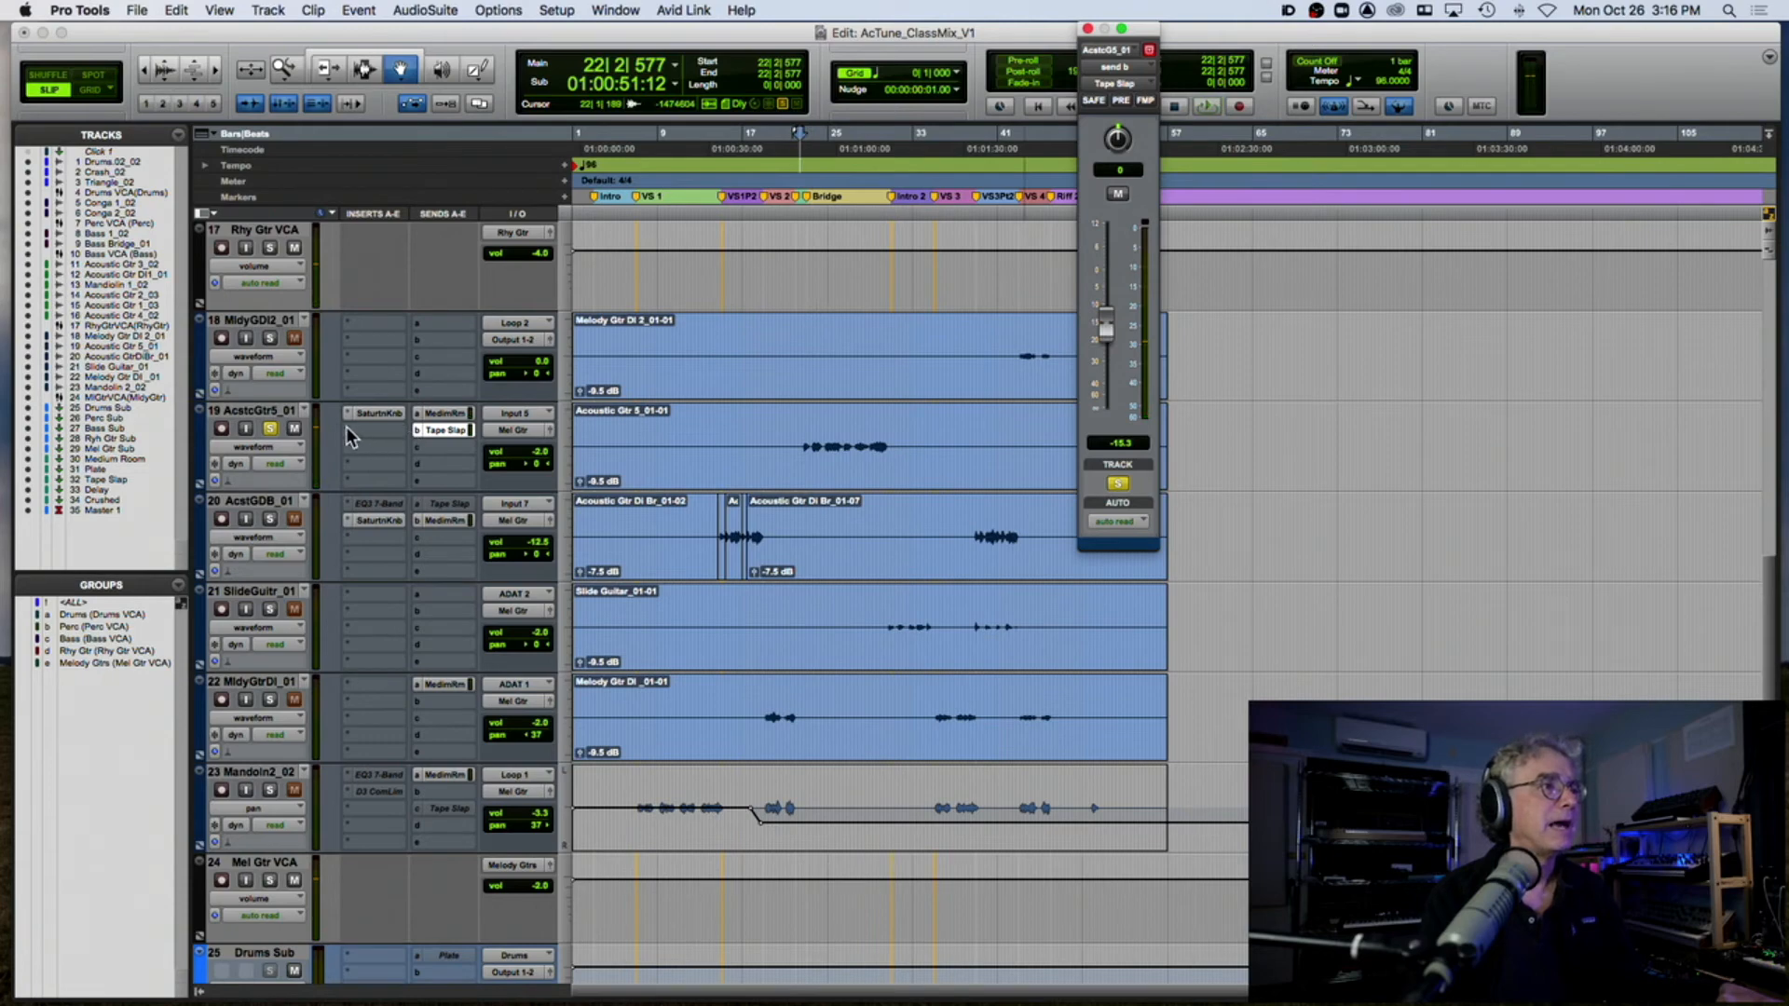
# Step: Insert EQ3 1-Band on AcstcGtr5_01 and make it a high-pass filter at 137.2 Hz
pyautogui.click(353, 429)
pyautogui.moveTo(423, 428)
pyautogui.moveTo(556, 225)
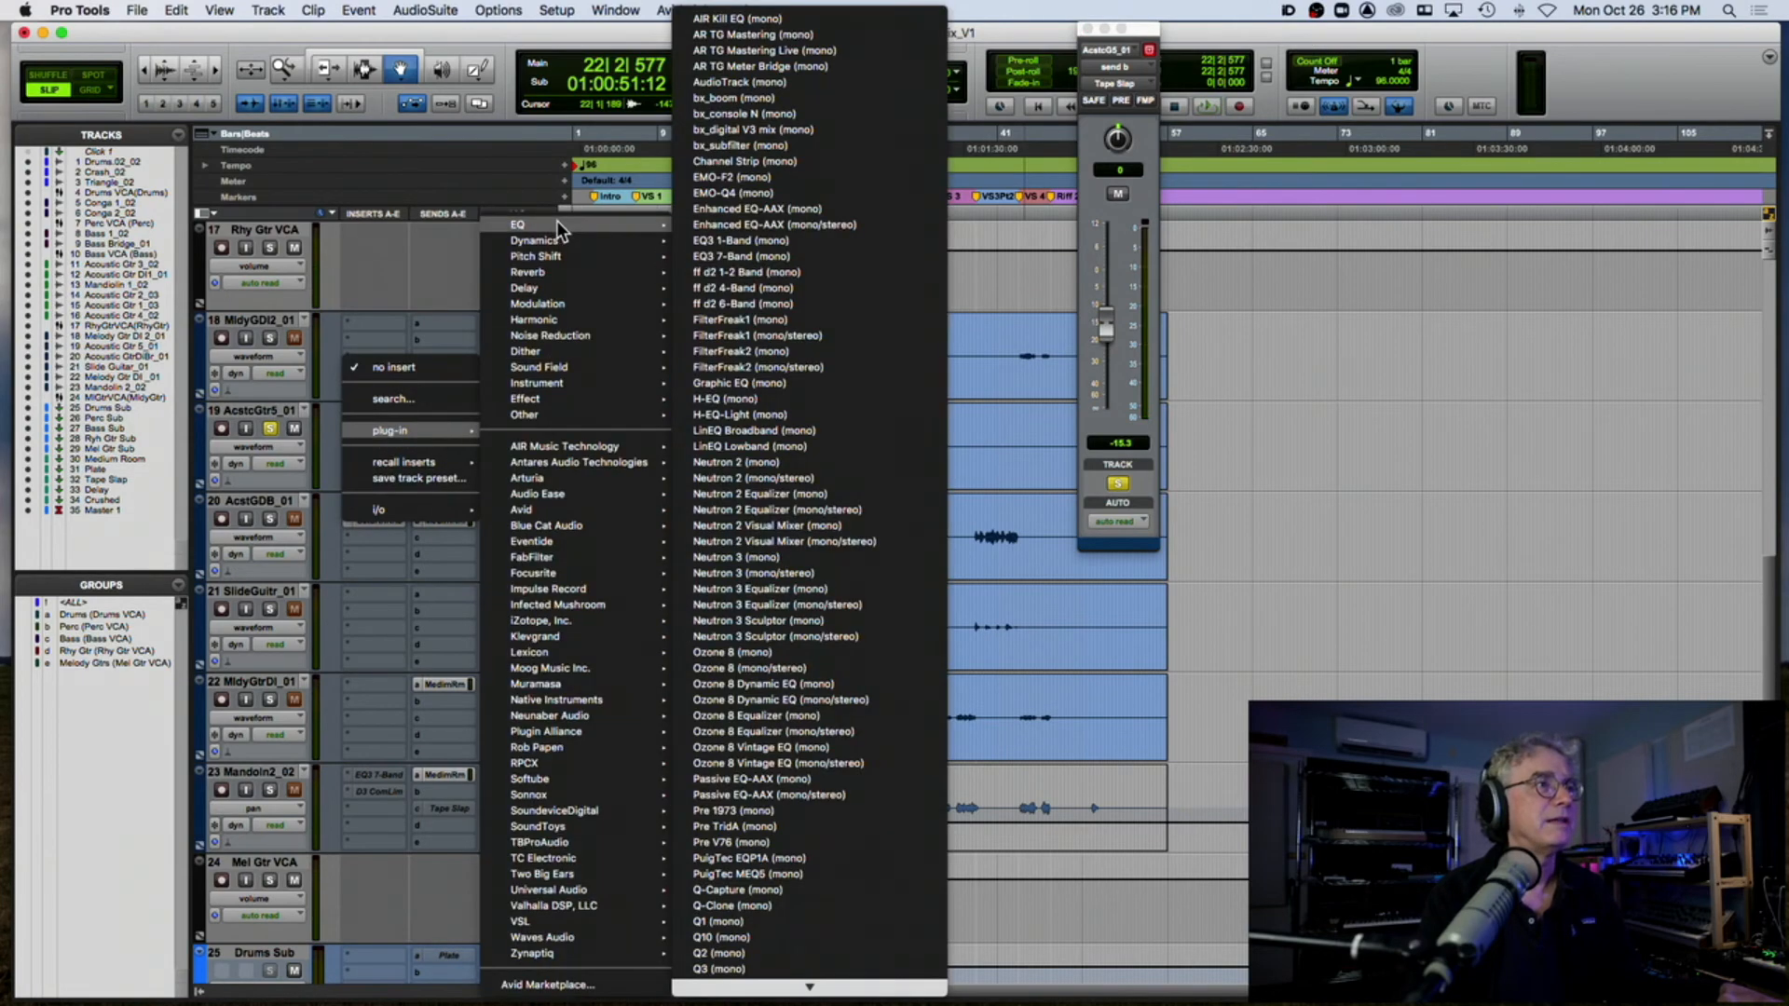
pyautogui.click(739, 244)
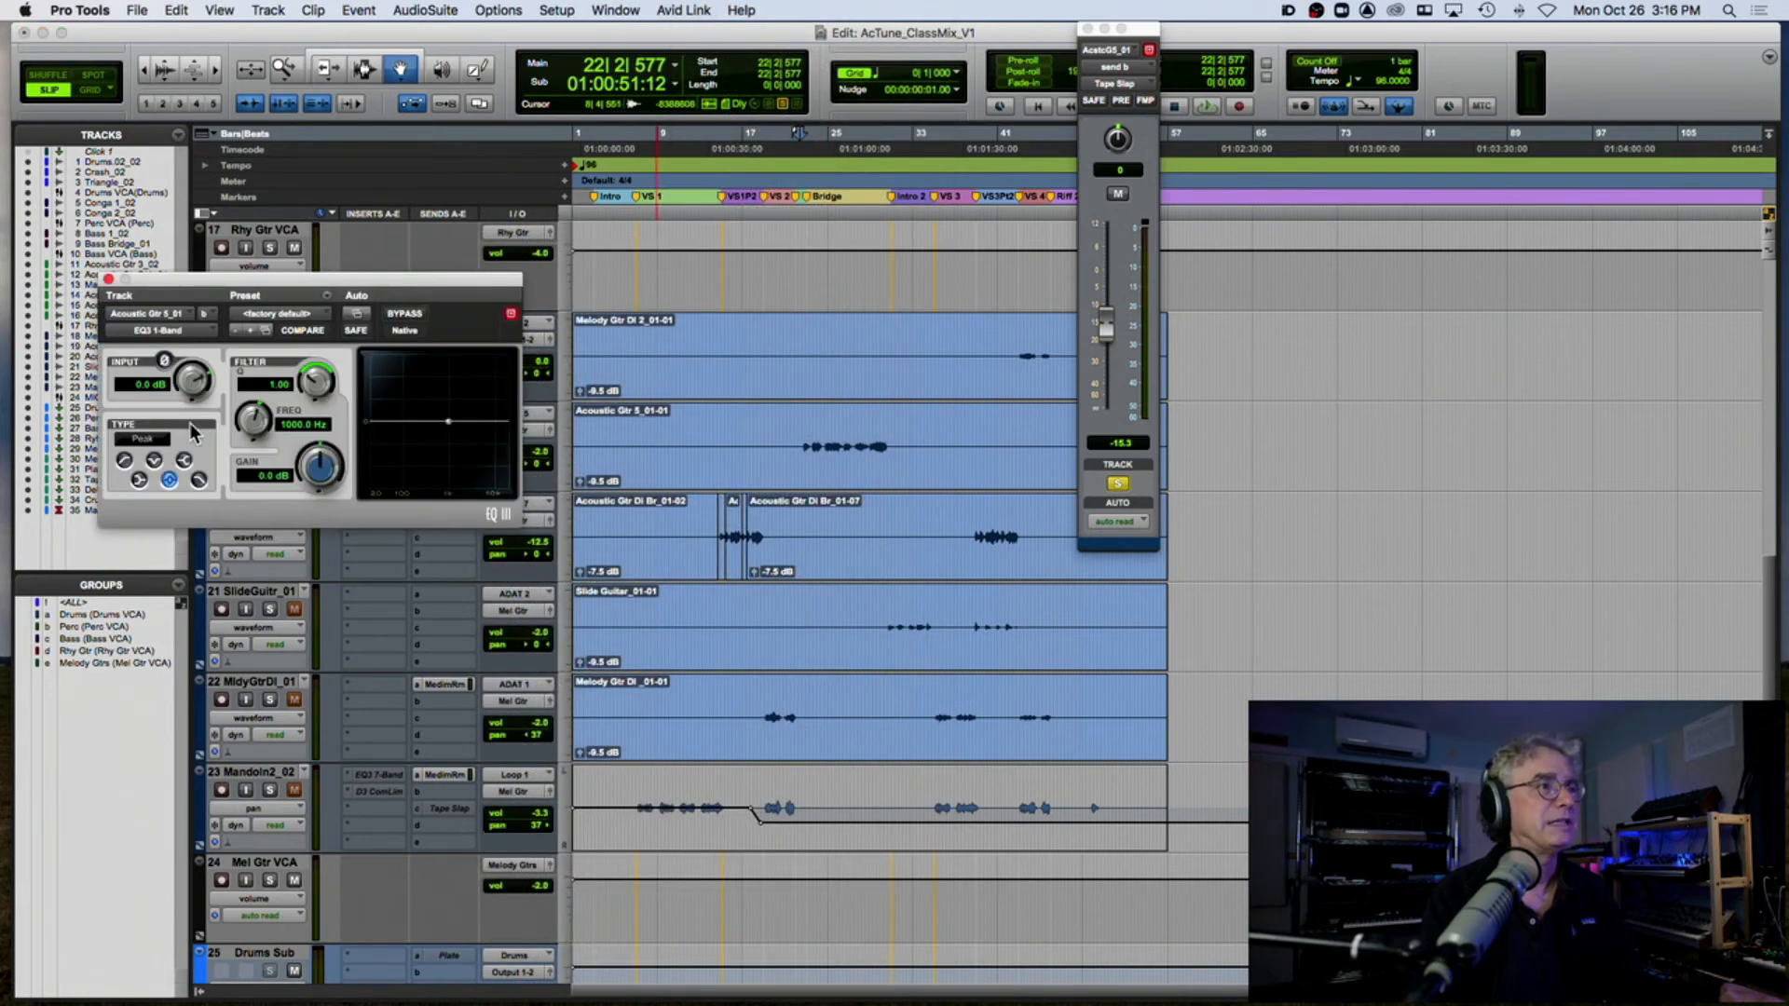
pyautogui.click(127, 460)
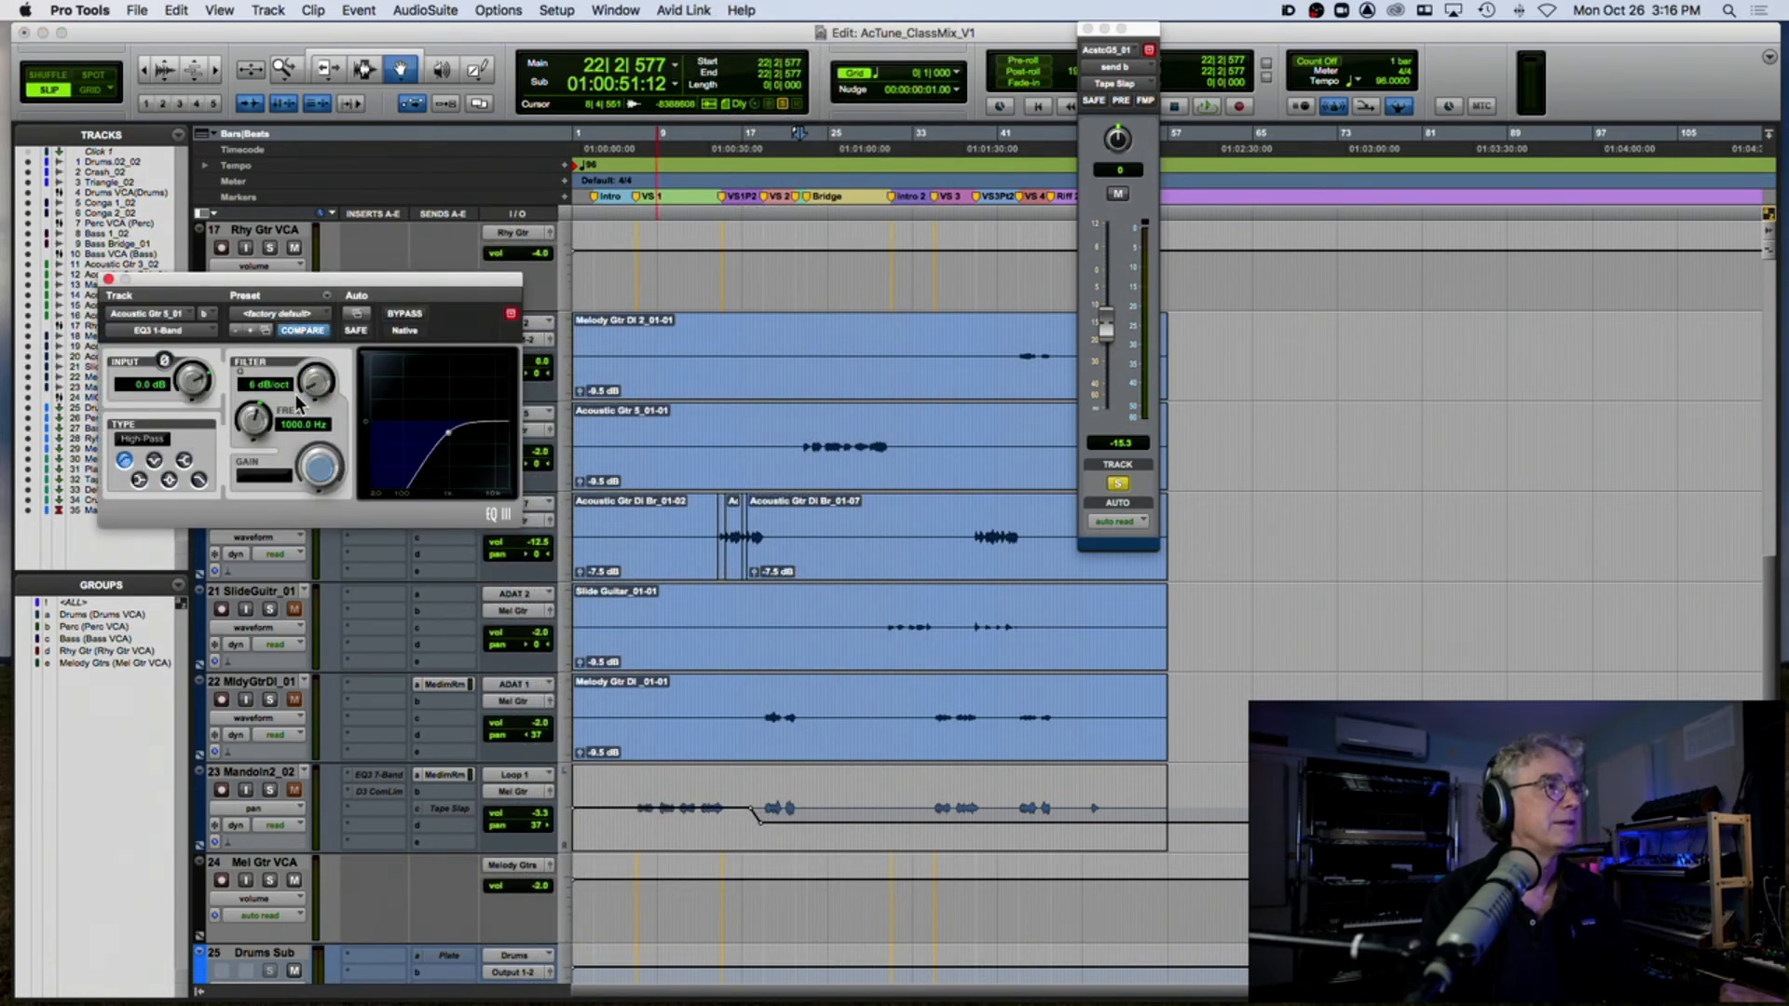
pyautogui.moveTo(250, 431); pyautogui.dragTo(242, 463)
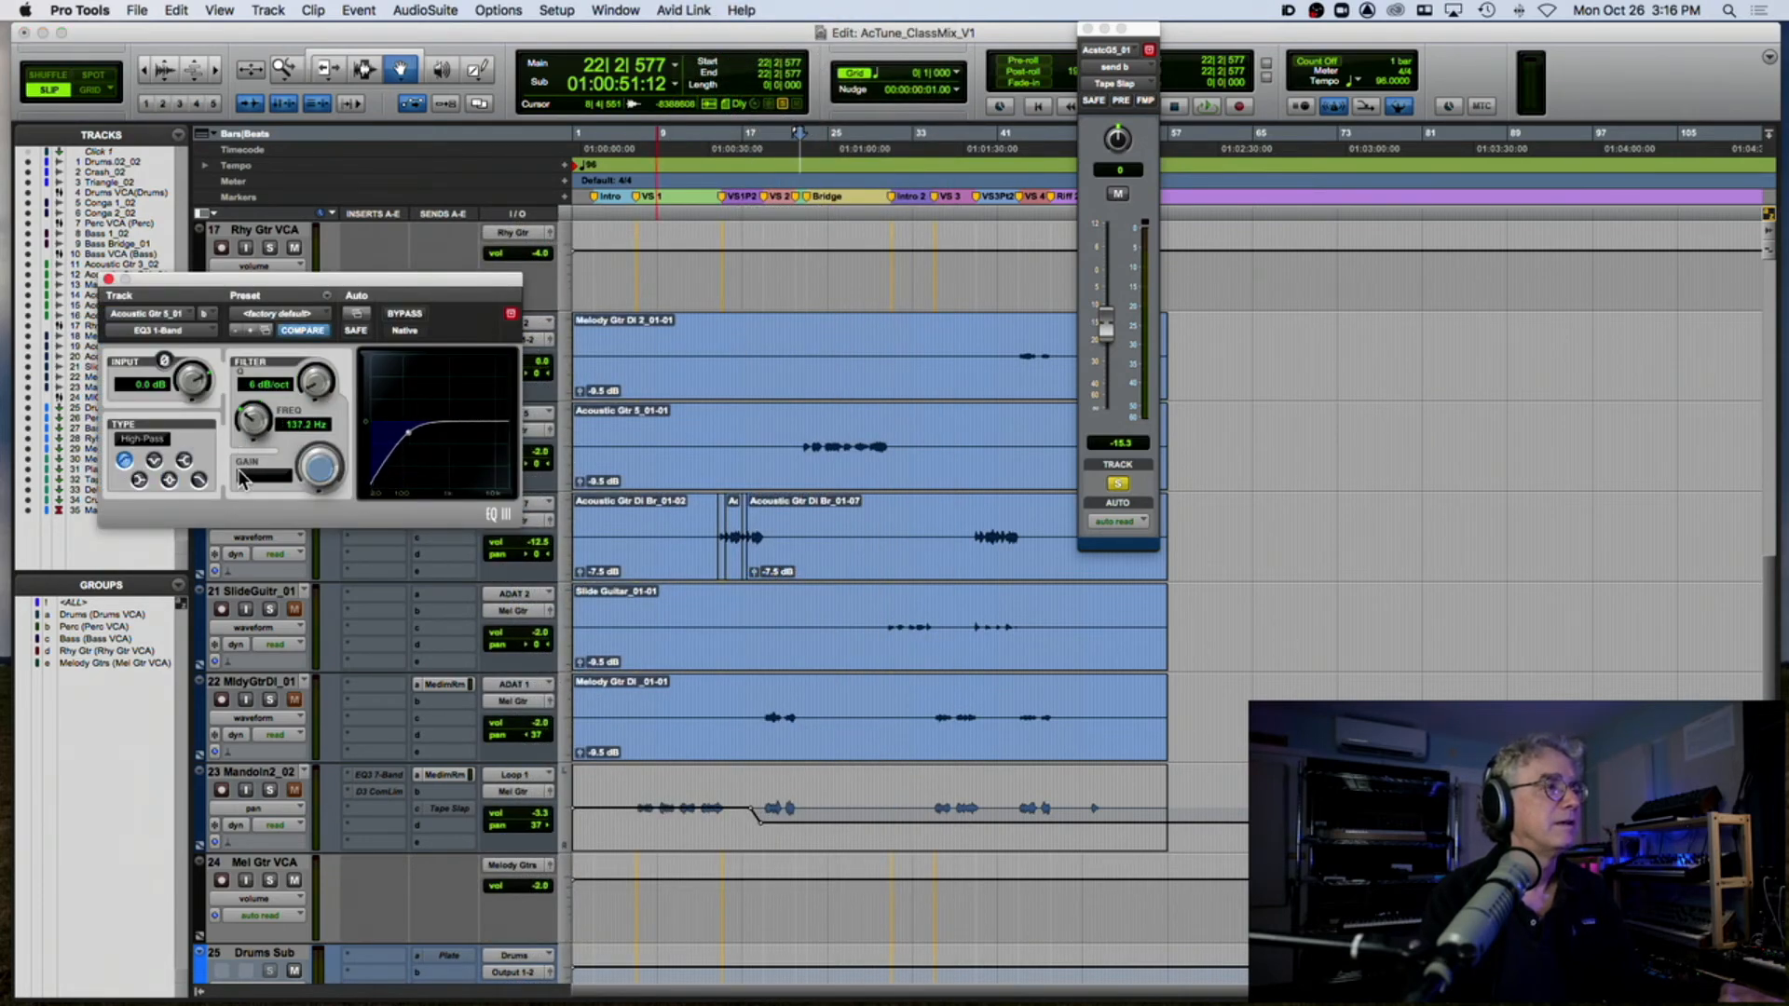
# Step: Lower AcstcGtr5_01's high-pass frequency to 107.9 Hz during playback and close the EQ
pyautogui.press('space')
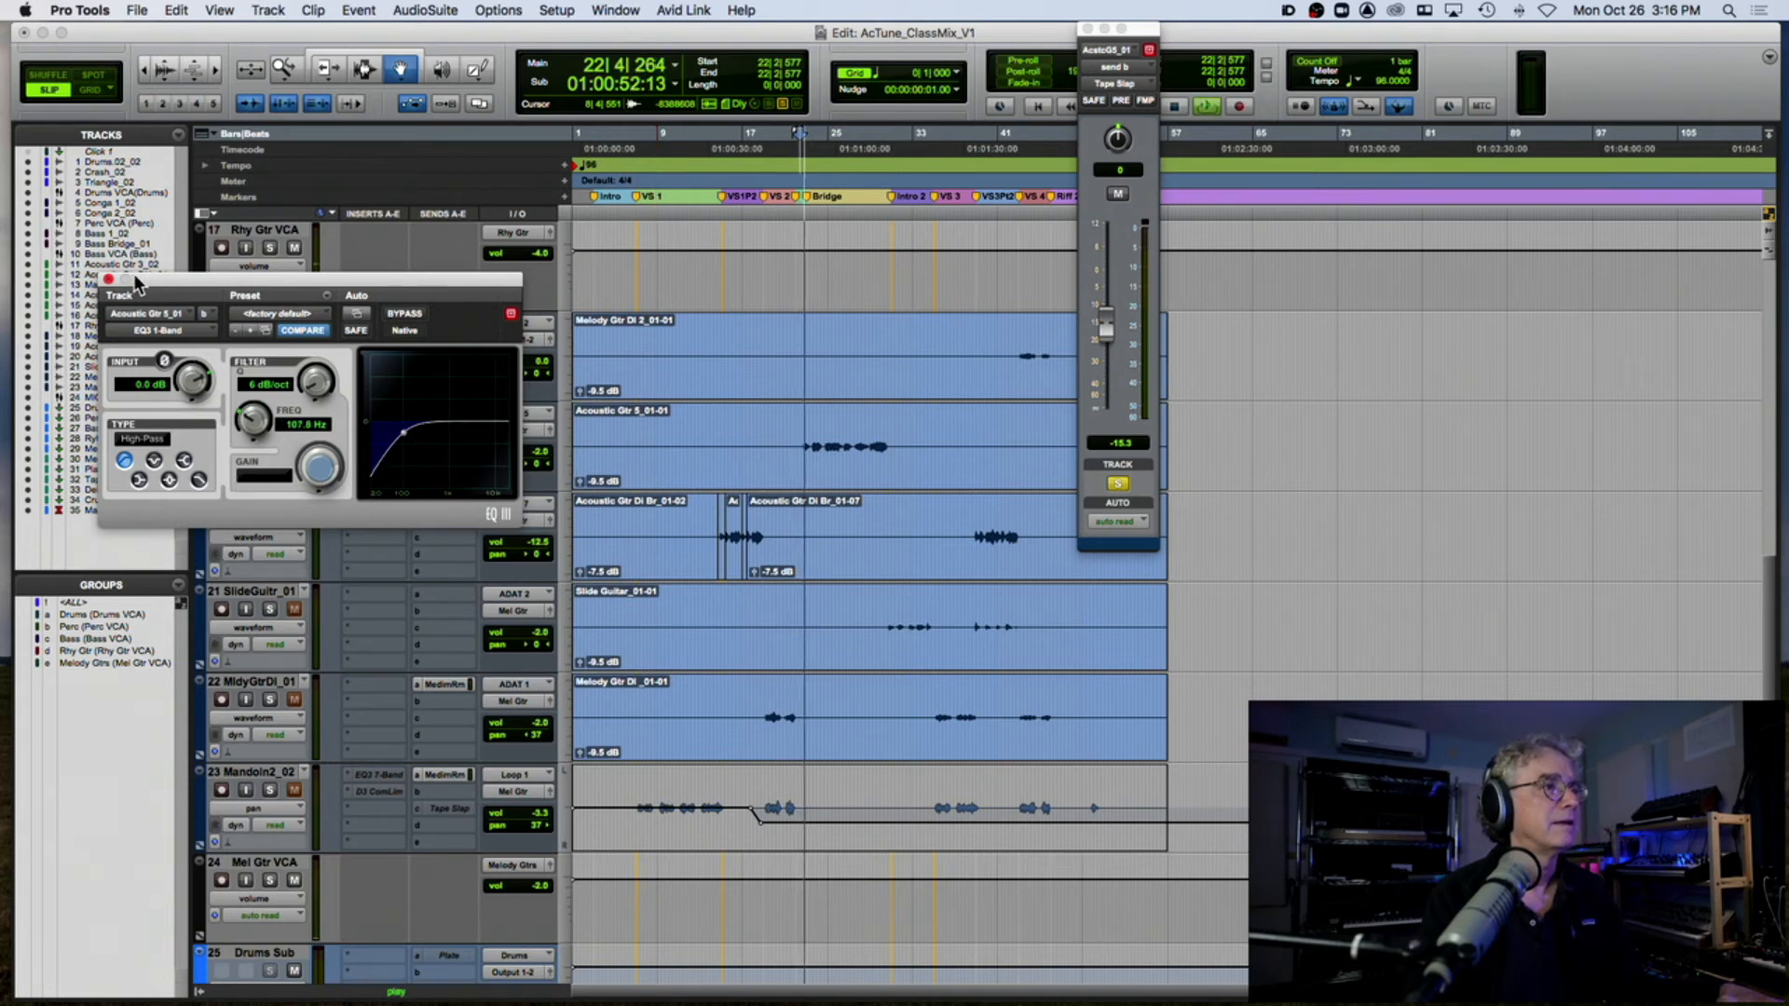
pyautogui.click(108, 278)
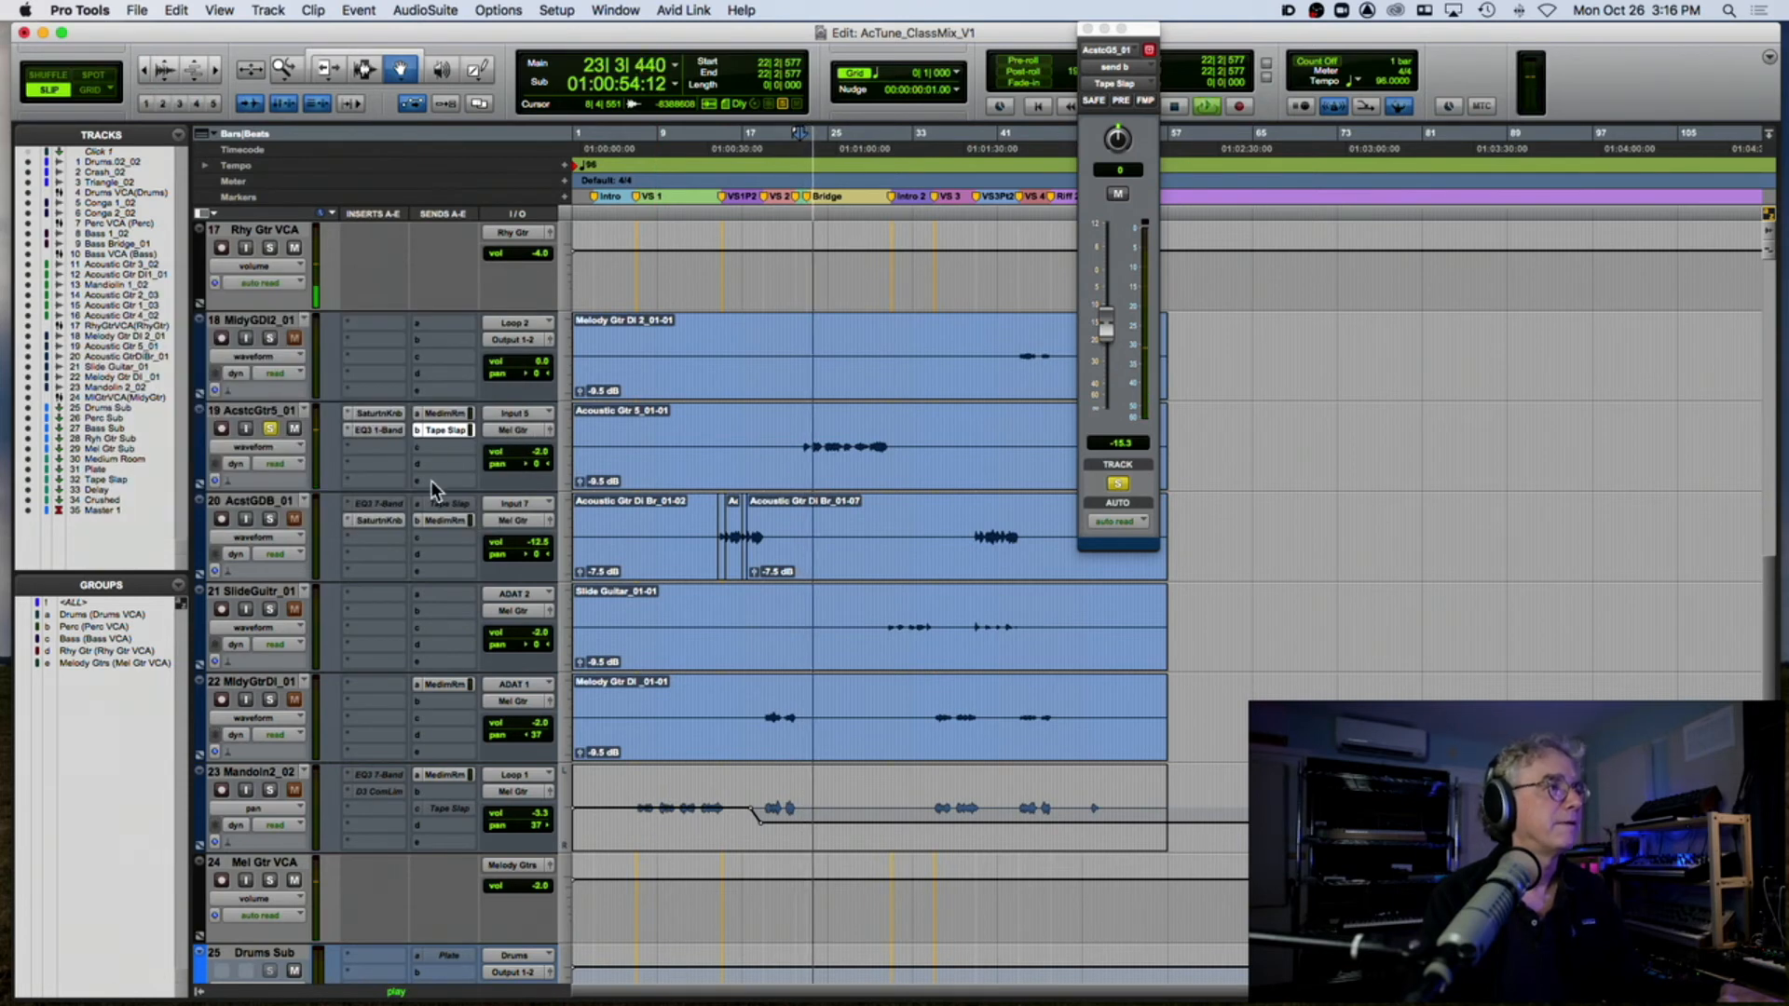
pyautogui.press('space')
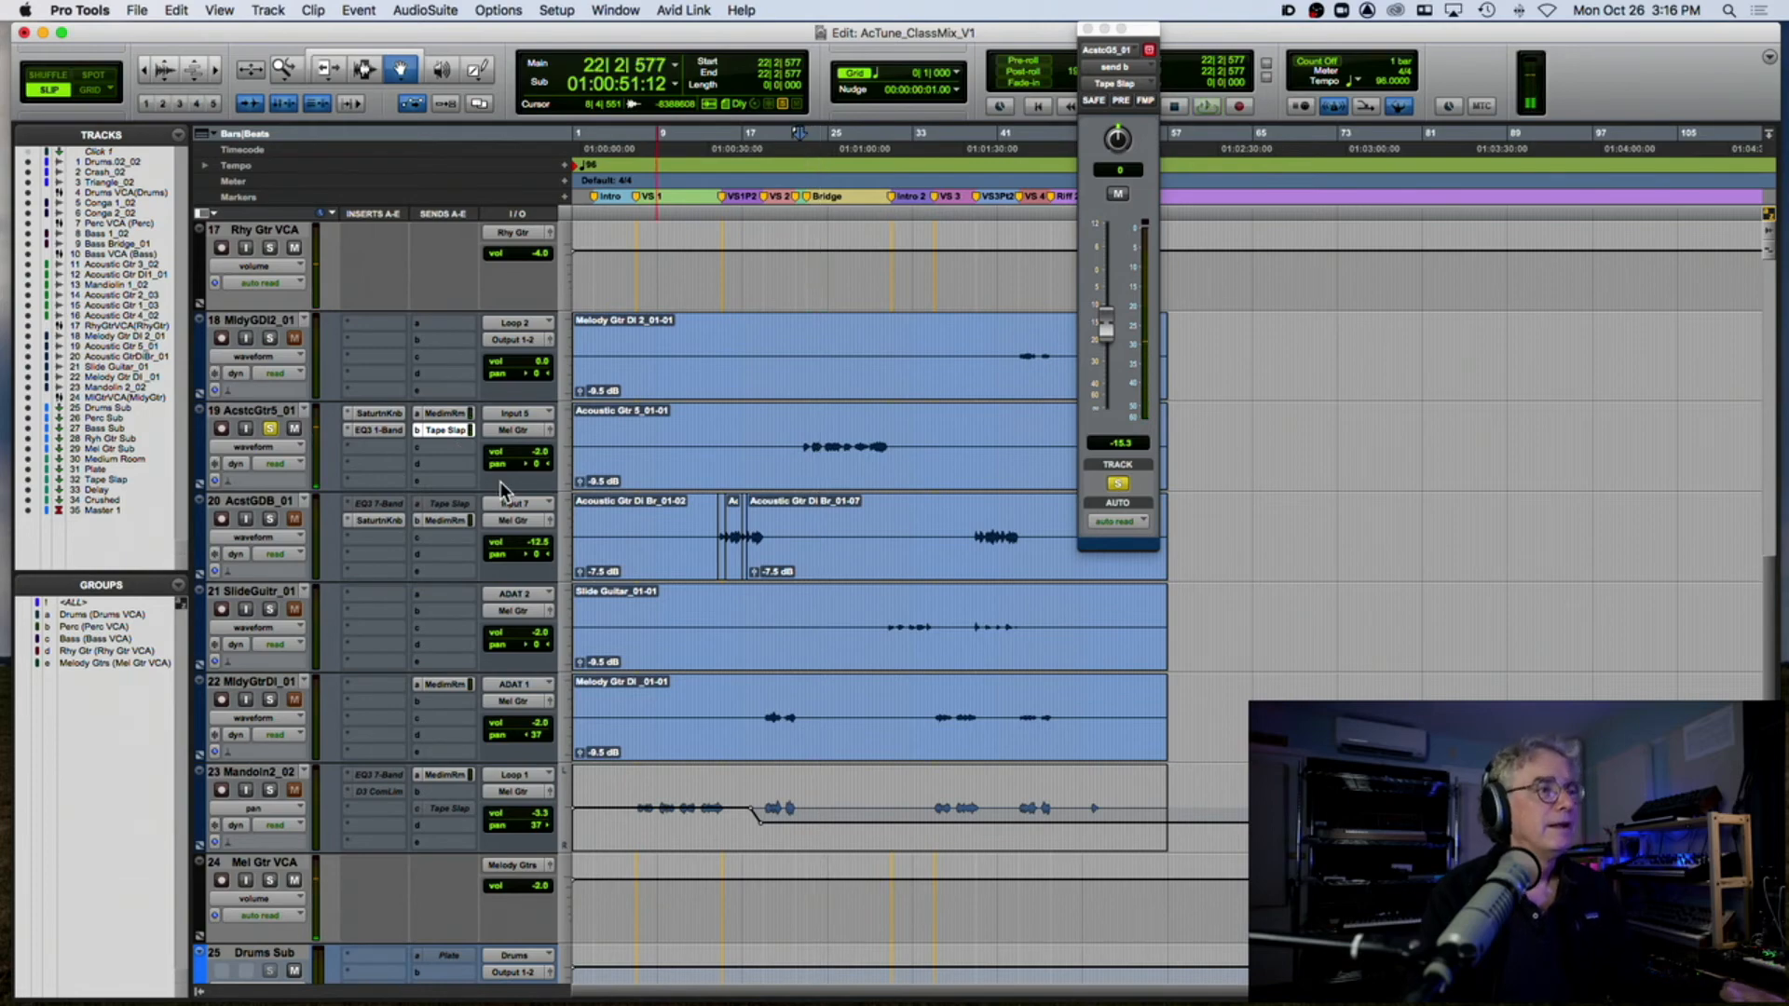
# Step: Locate the Crushed effects track and add a Crushed (Stereo) send to AcstcGtr5_01 as its third send
pyautogui.scroll(-4, 499, 488)
pyautogui.scroll(-7, 499, 481)
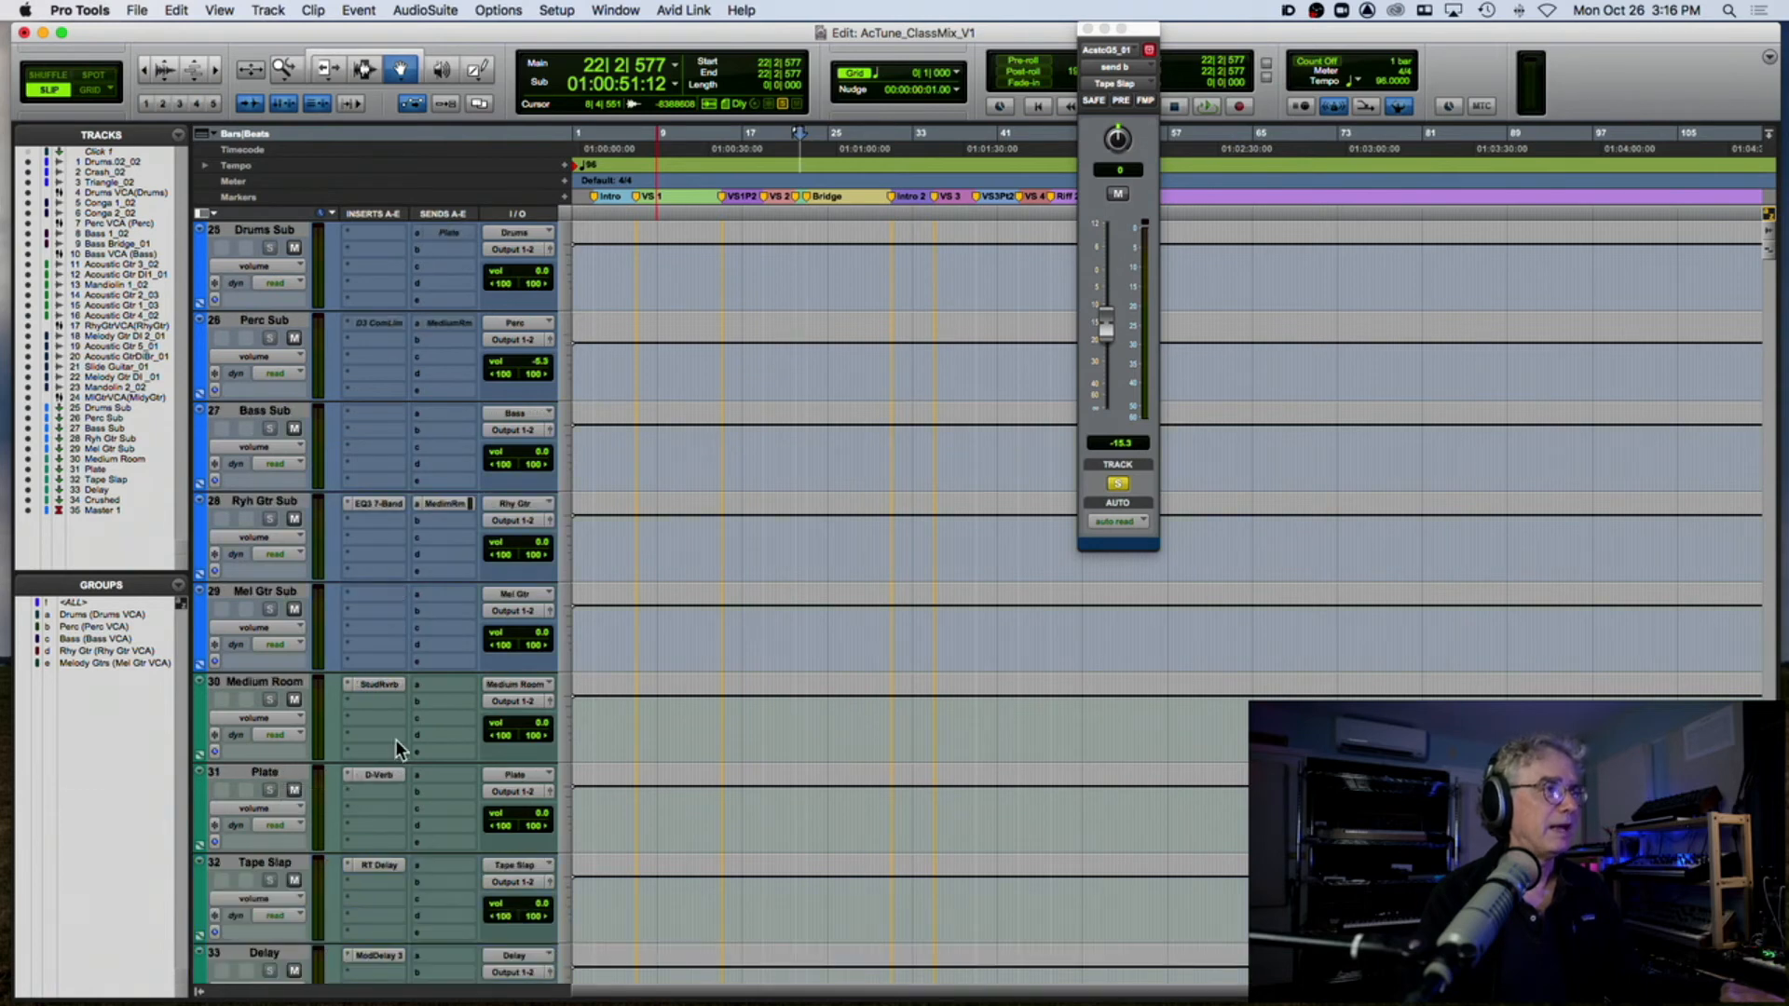
pyautogui.scroll(-1, 395, 748)
pyautogui.click(282, 718)
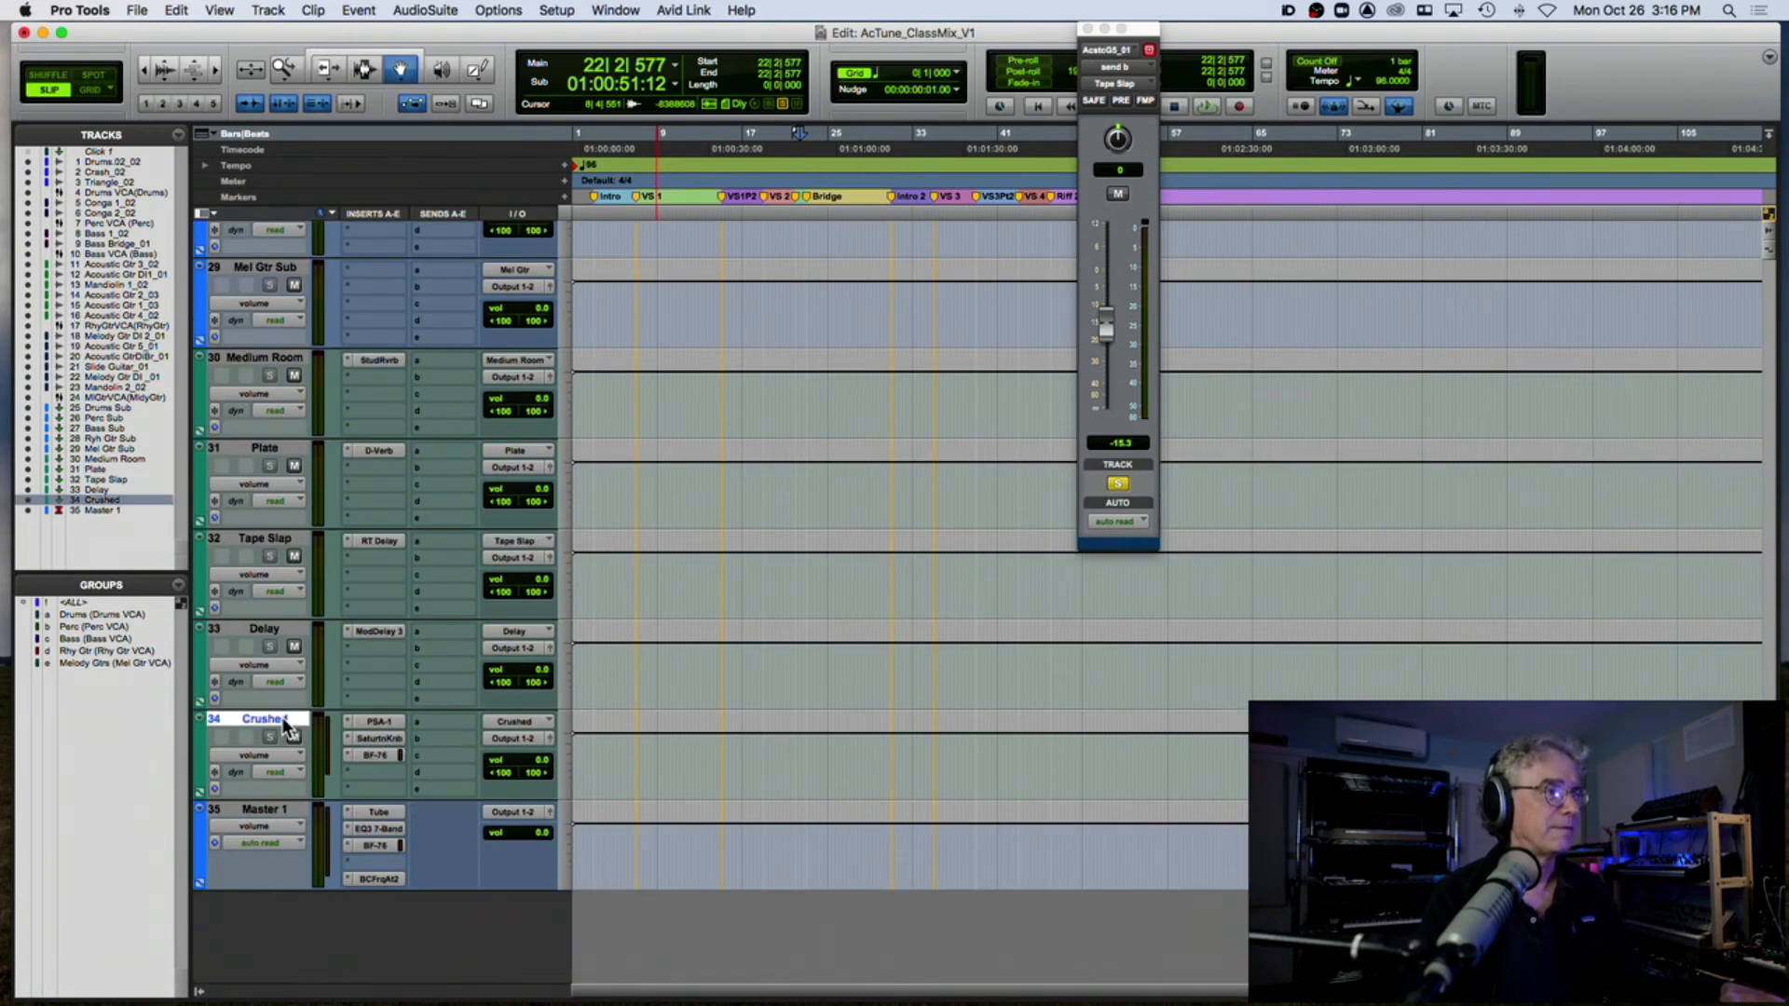
pyautogui.scroll(10, 502, 722)
pyautogui.scroll(8, 501, 722)
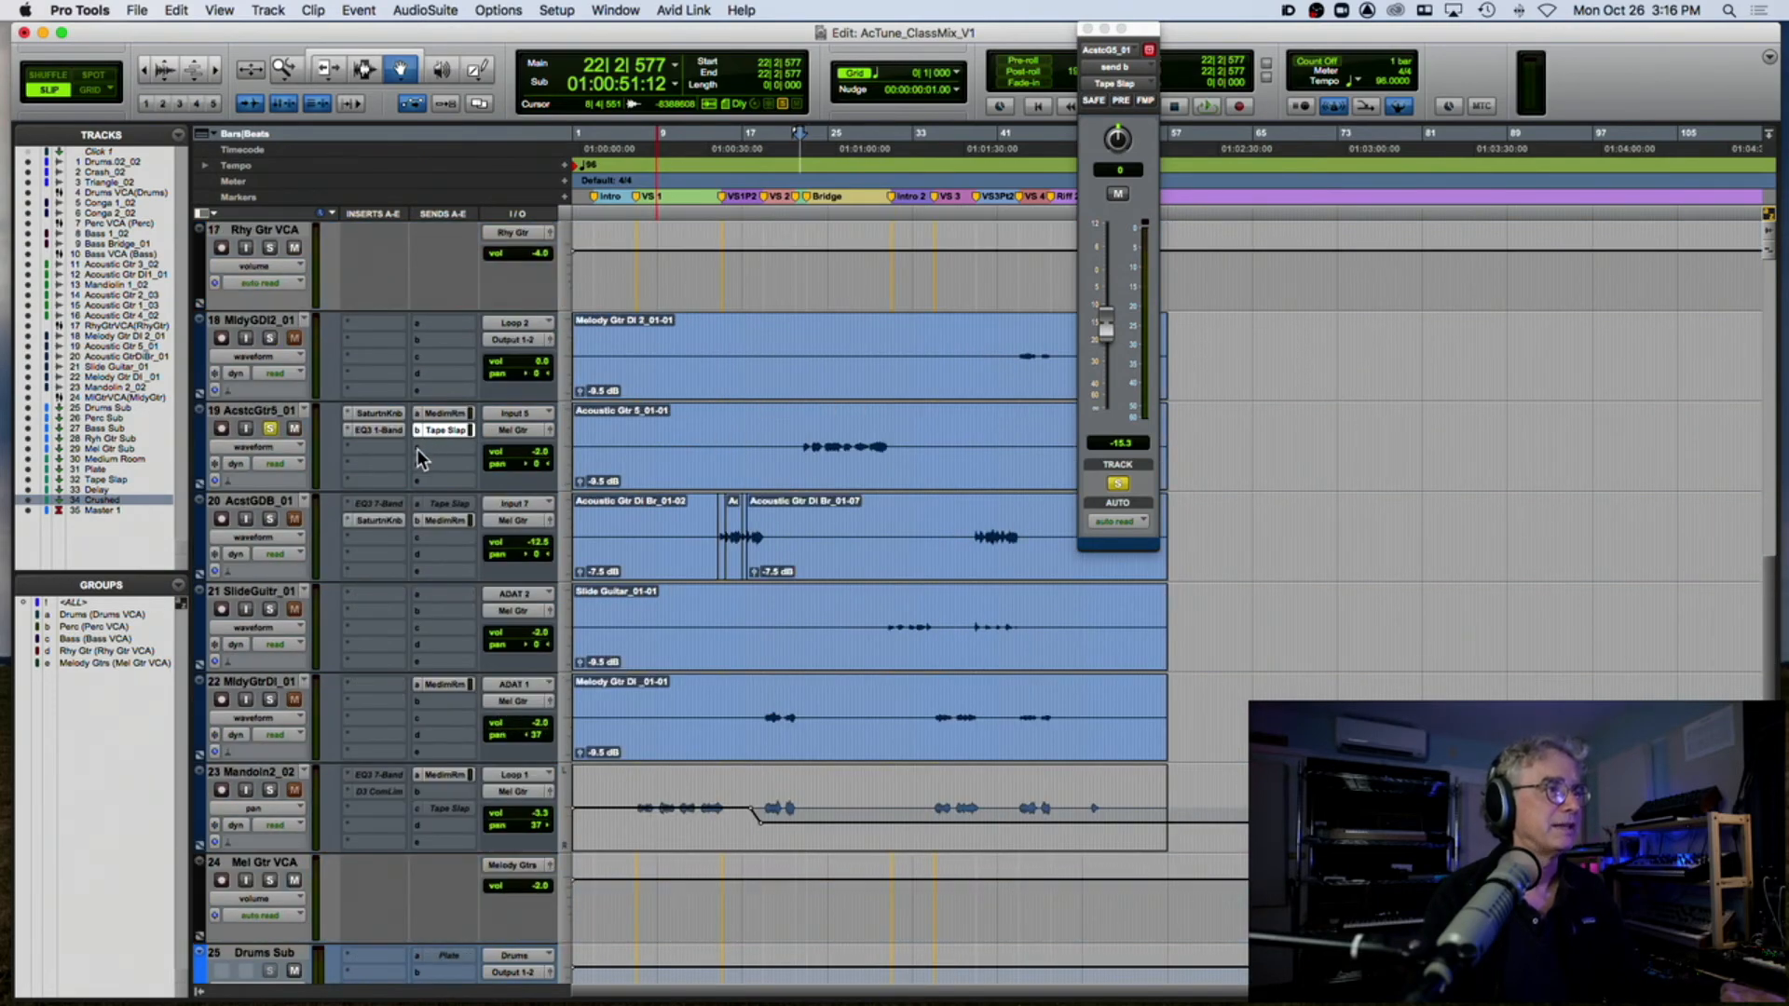
pyautogui.click(417, 447)
pyautogui.moveTo(466, 463)
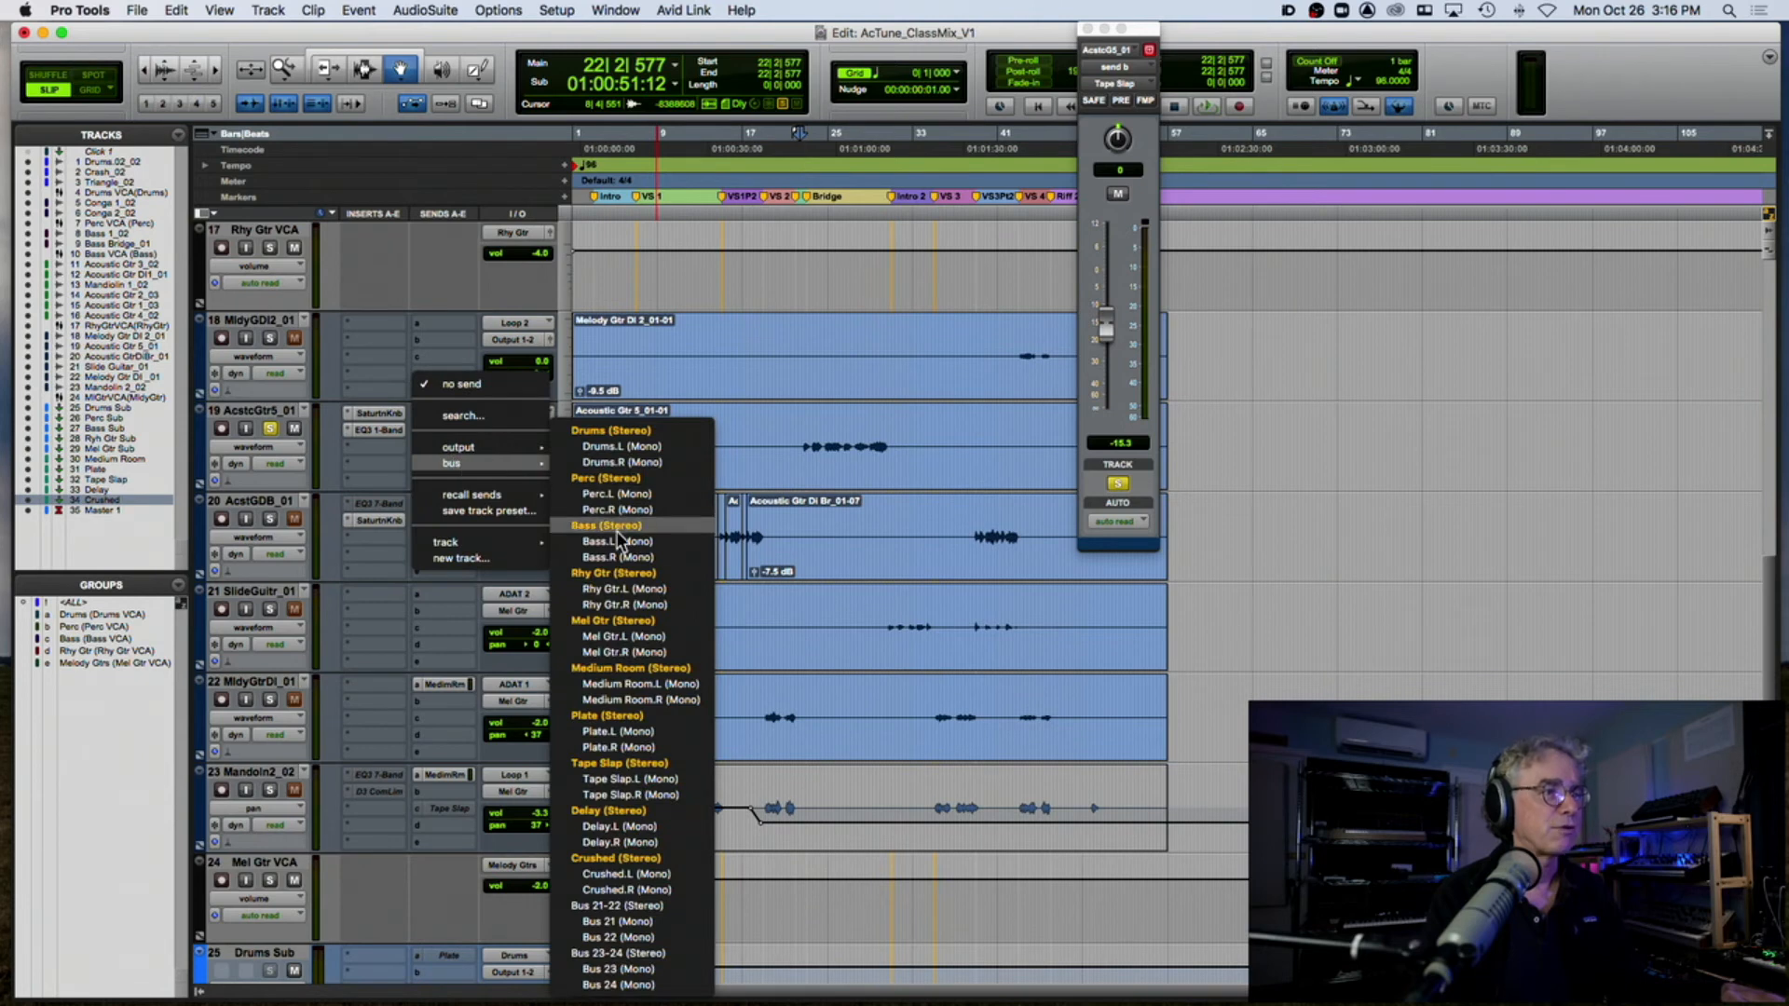
pyautogui.click(615, 852)
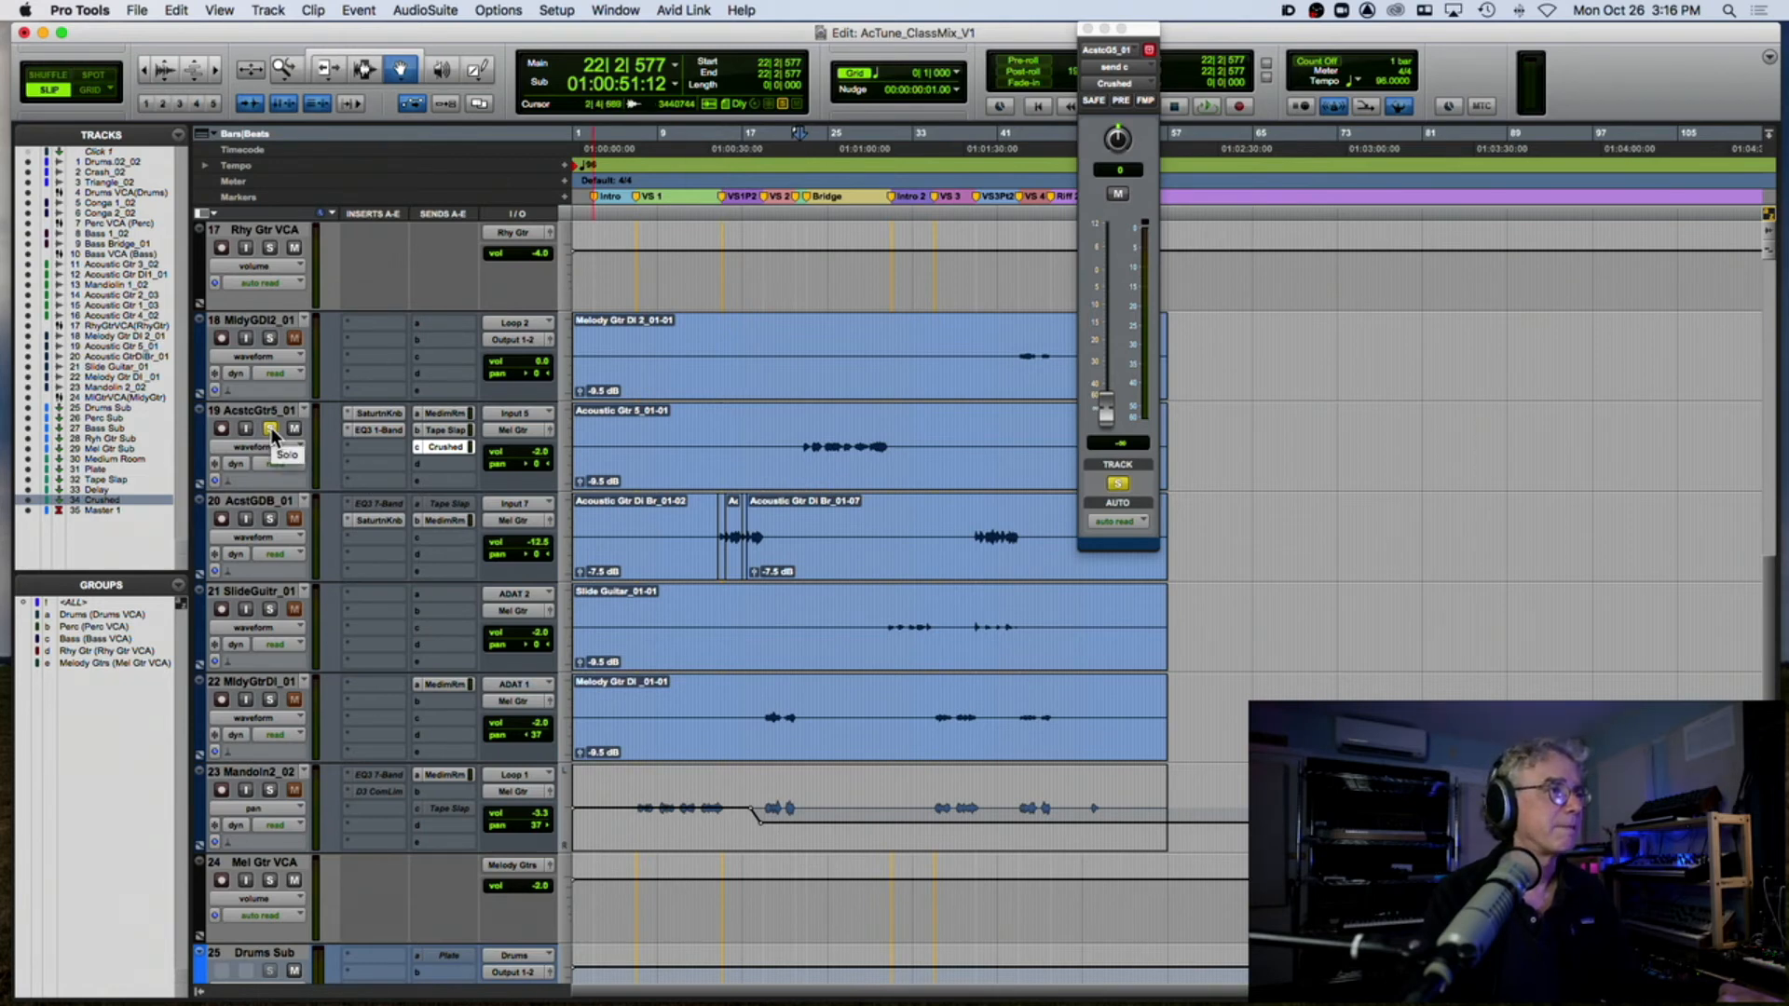
# Step: Raise AcstcGtr5_01's Crushed send to -9.1 dB during playback and open the SansAmp PSA-1 insert on the Crushed track
pyautogui.press('space')
pyautogui.moveTo(1105, 409); pyautogui.dragTo(1102, 296)
pyautogui.scroll(-10, 365, 487)
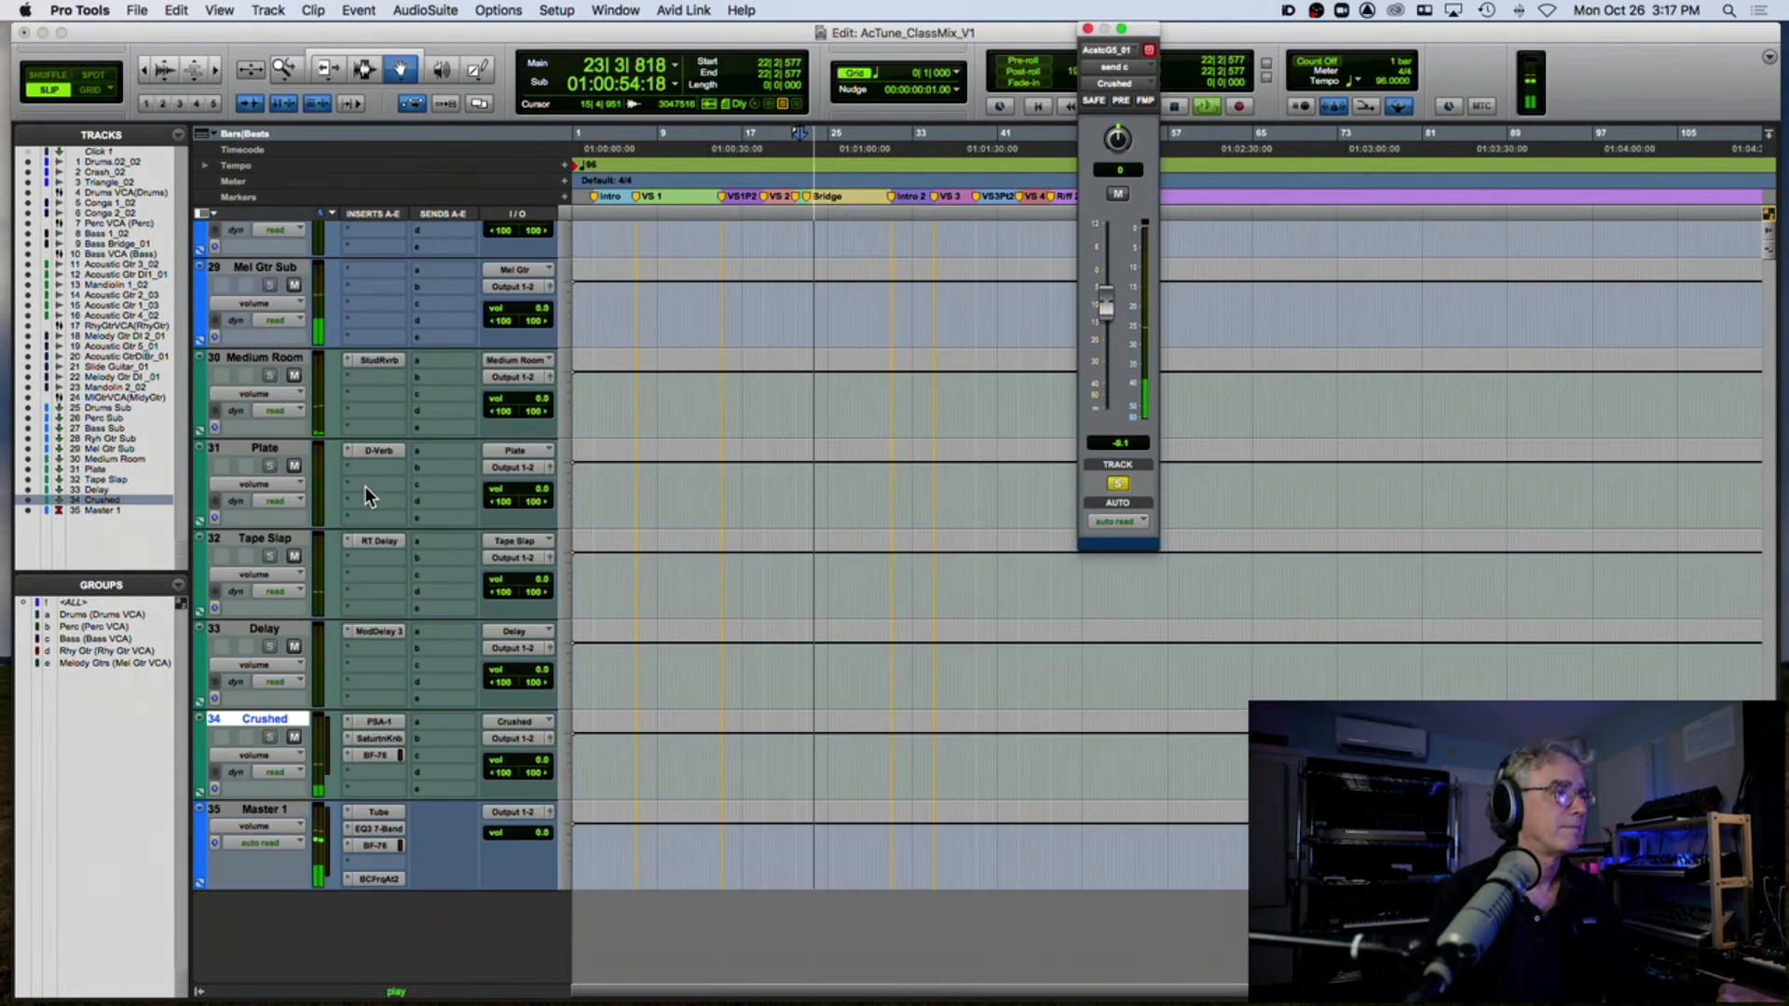
pyautogui.click(378, 722)
pyautogui.press('space')
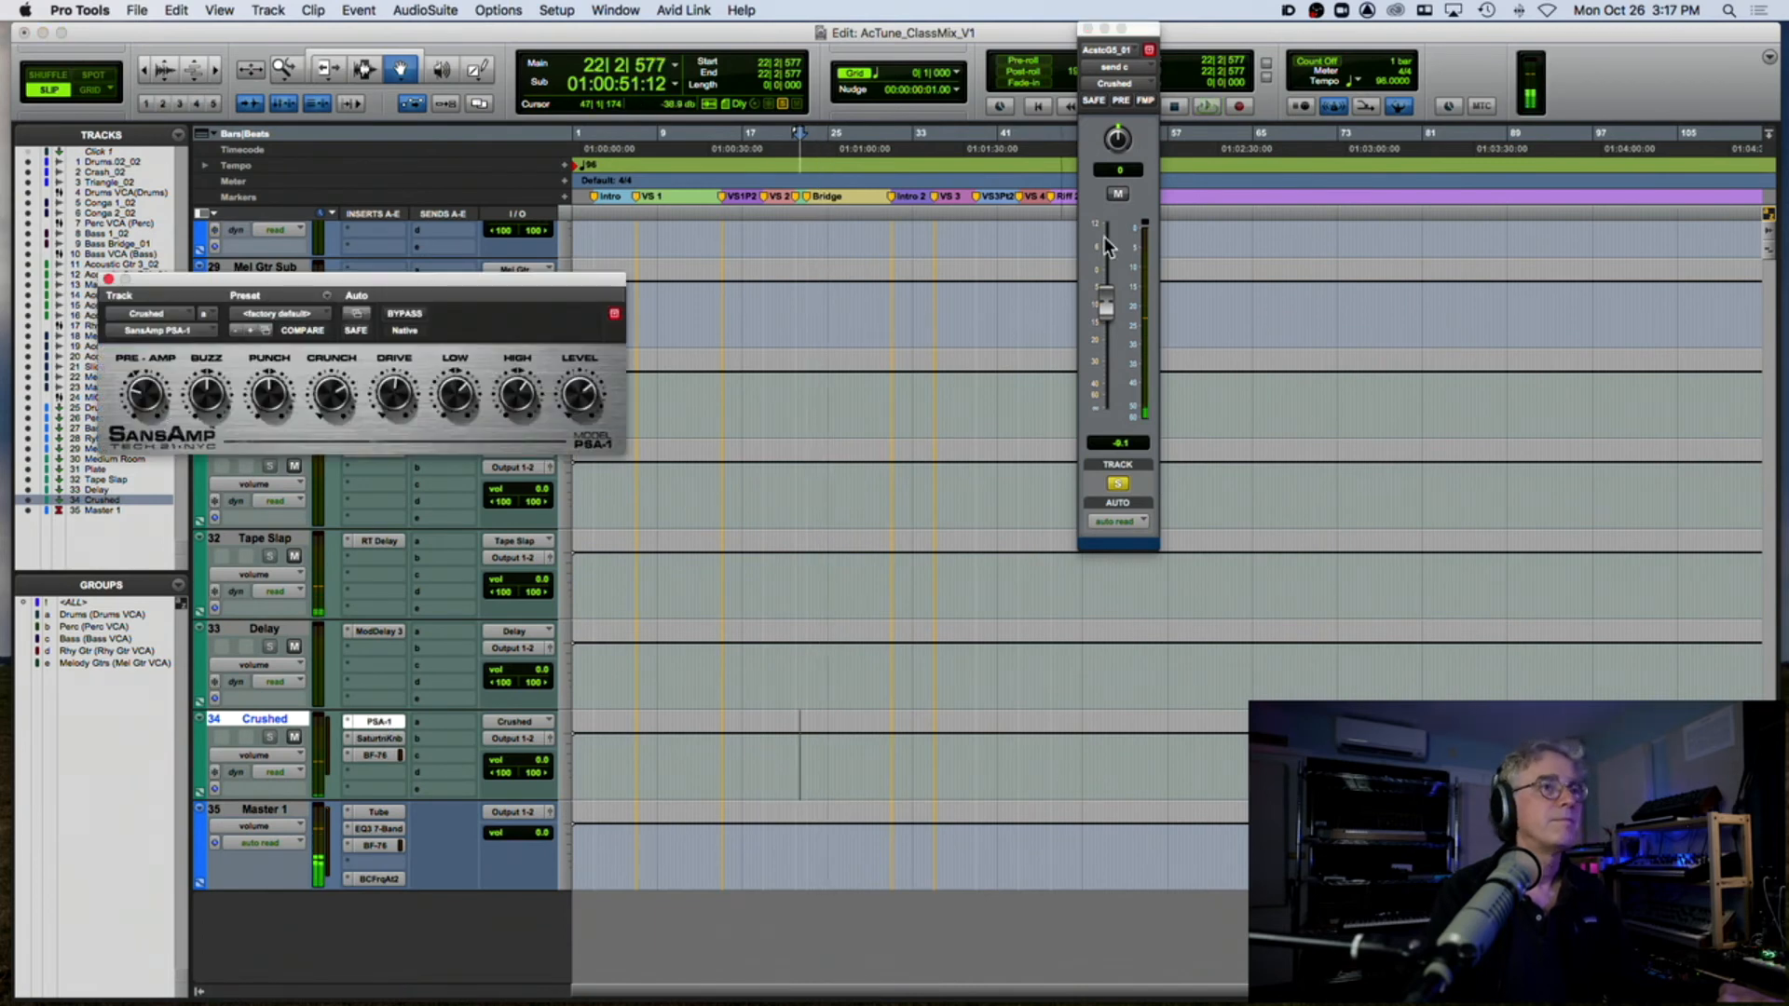
# Step: Try AcstcGtr5_01's Crushed send as pre-fader while replaying from bar 22, with the SansAmp window moved clear of the tracks
pyautogui.click(1152, 160)
pyautogui.click(1122, 100)
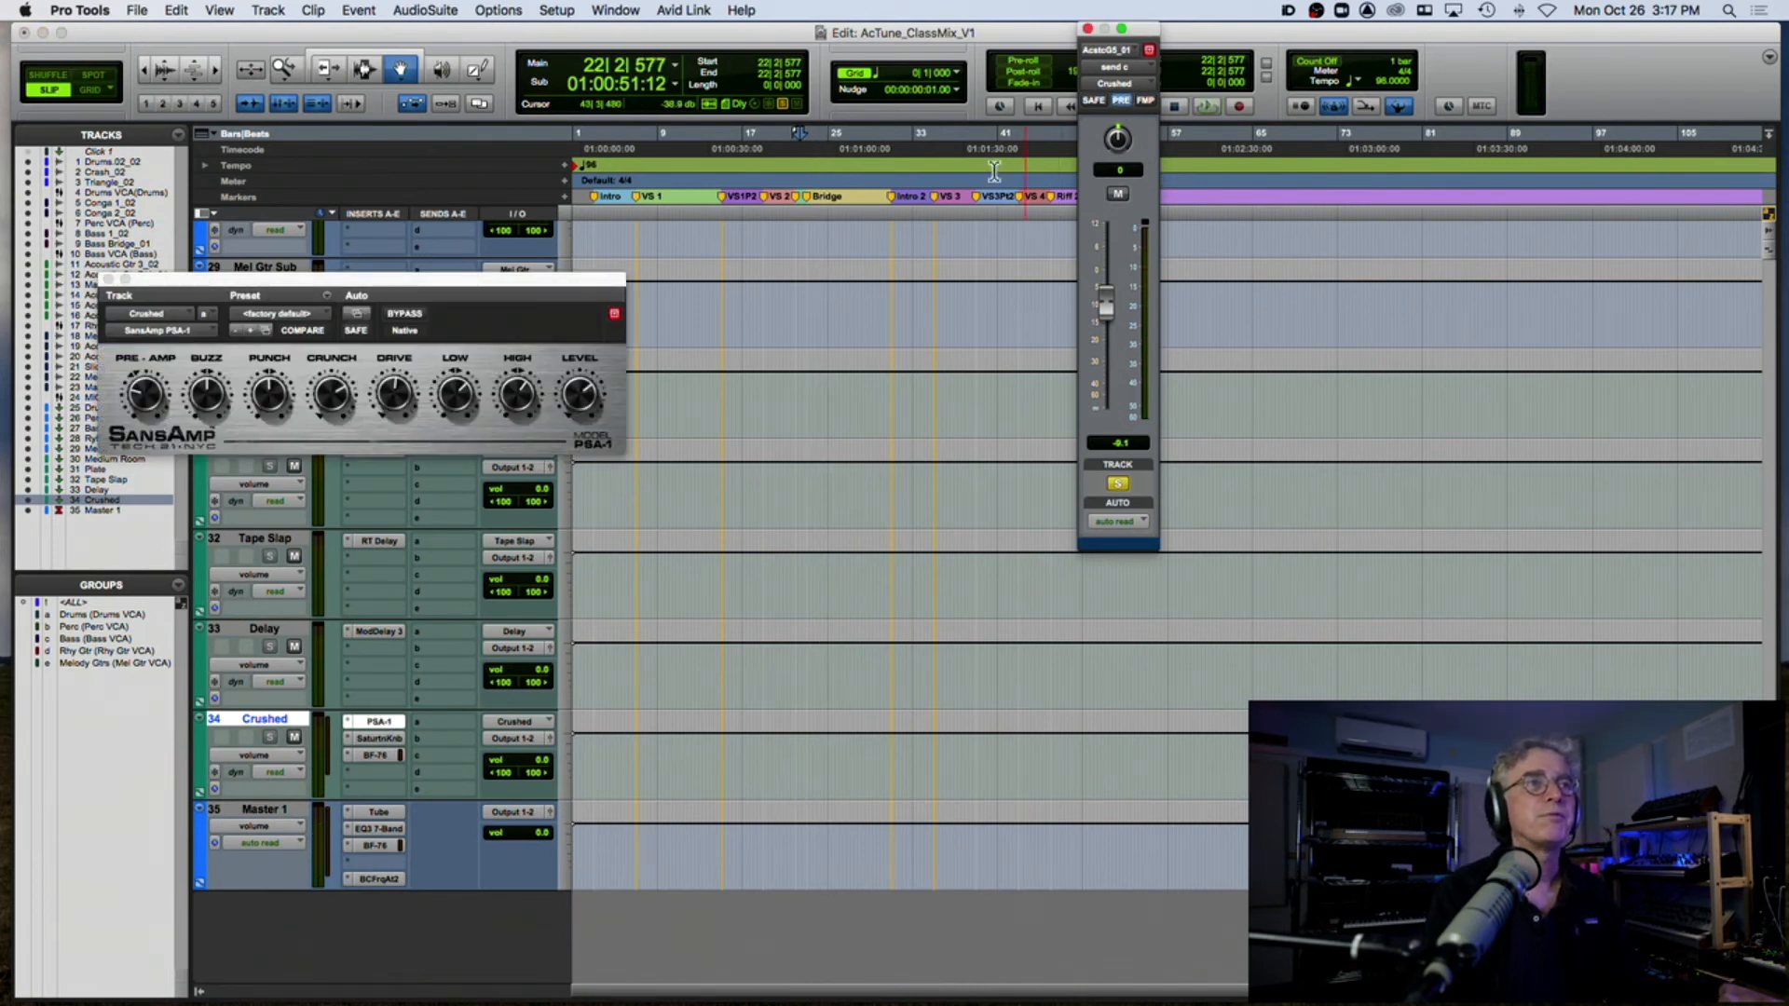
pyautogui.scroll(8, 762, 322)
pyautogui.scroll(2, 762, 321)
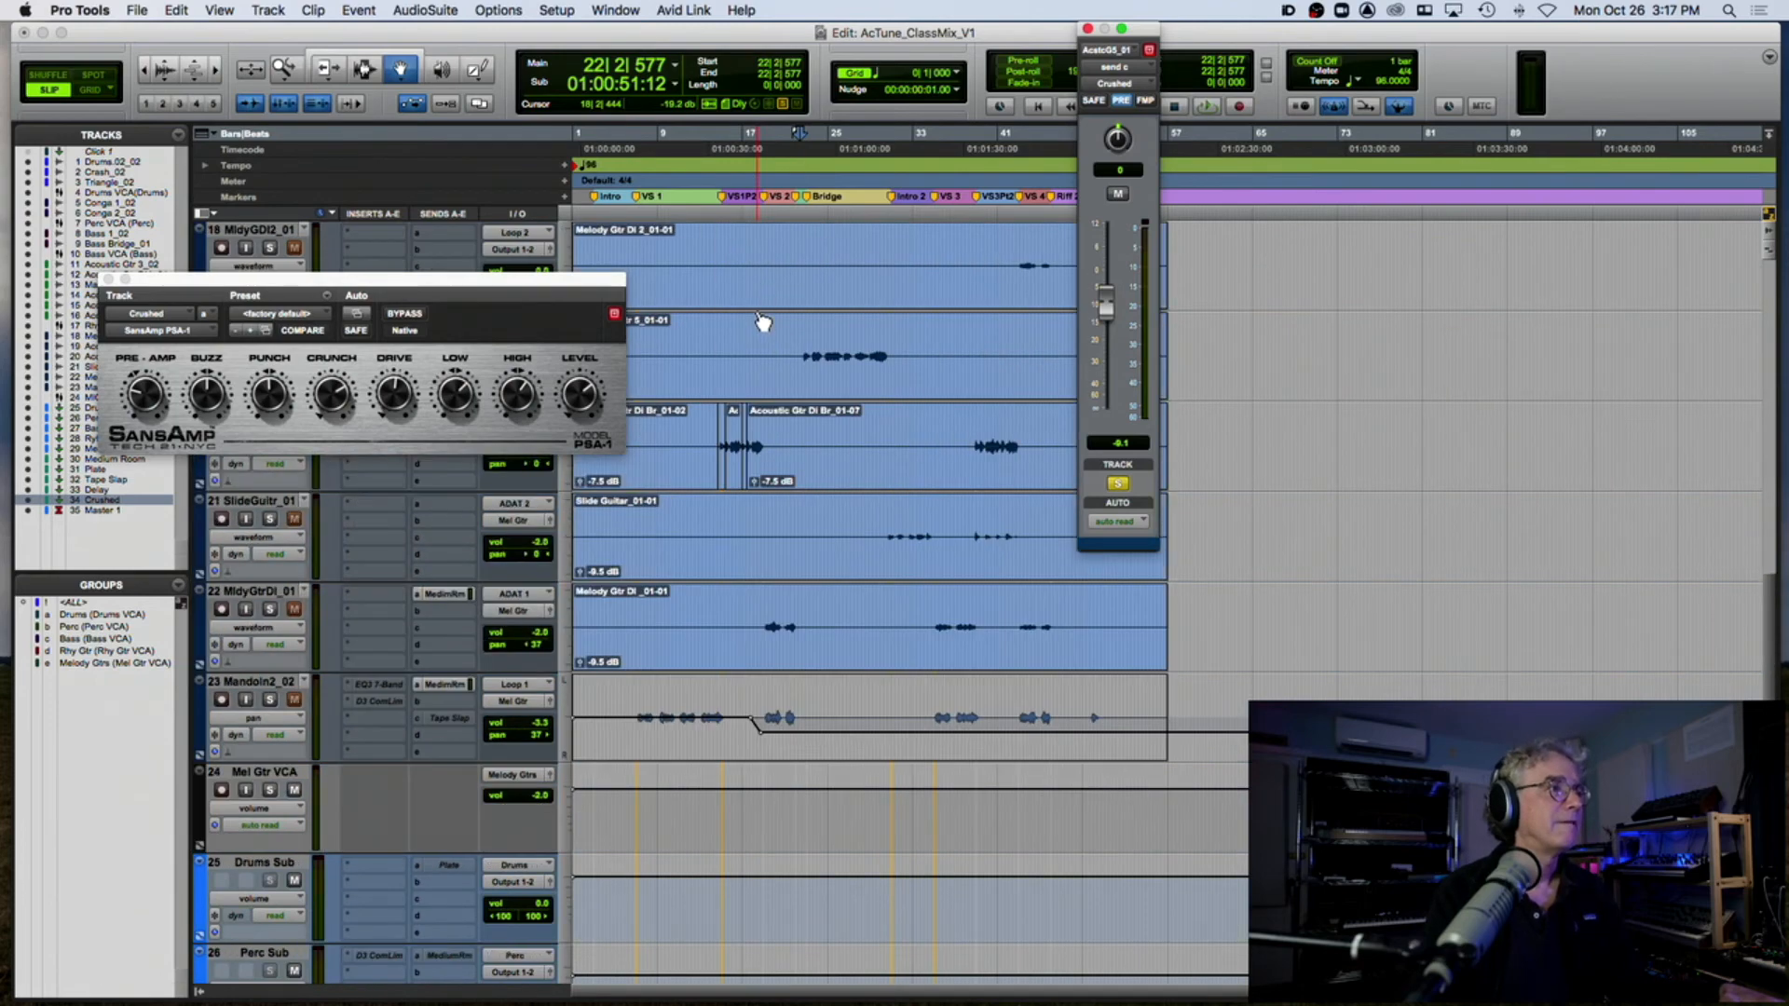
pyautogui.moveTo(567, 284); pyautogui.dragTo(1217, 245)
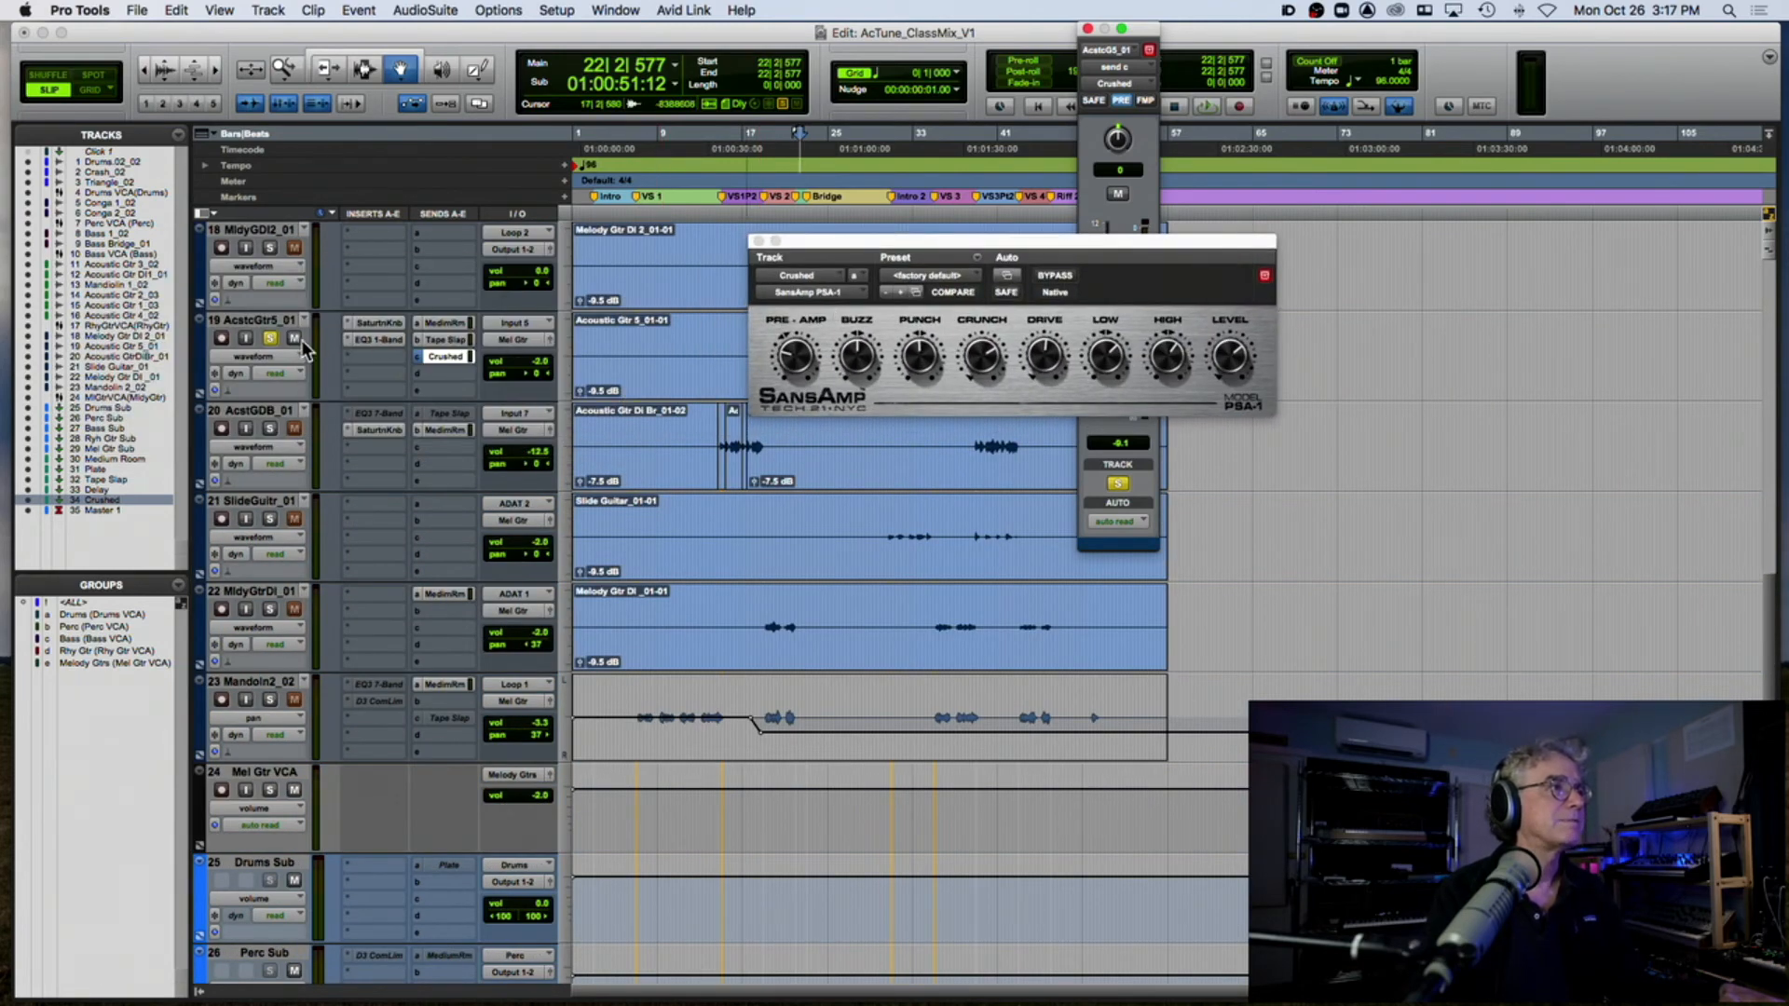
pyautogui.press('space')
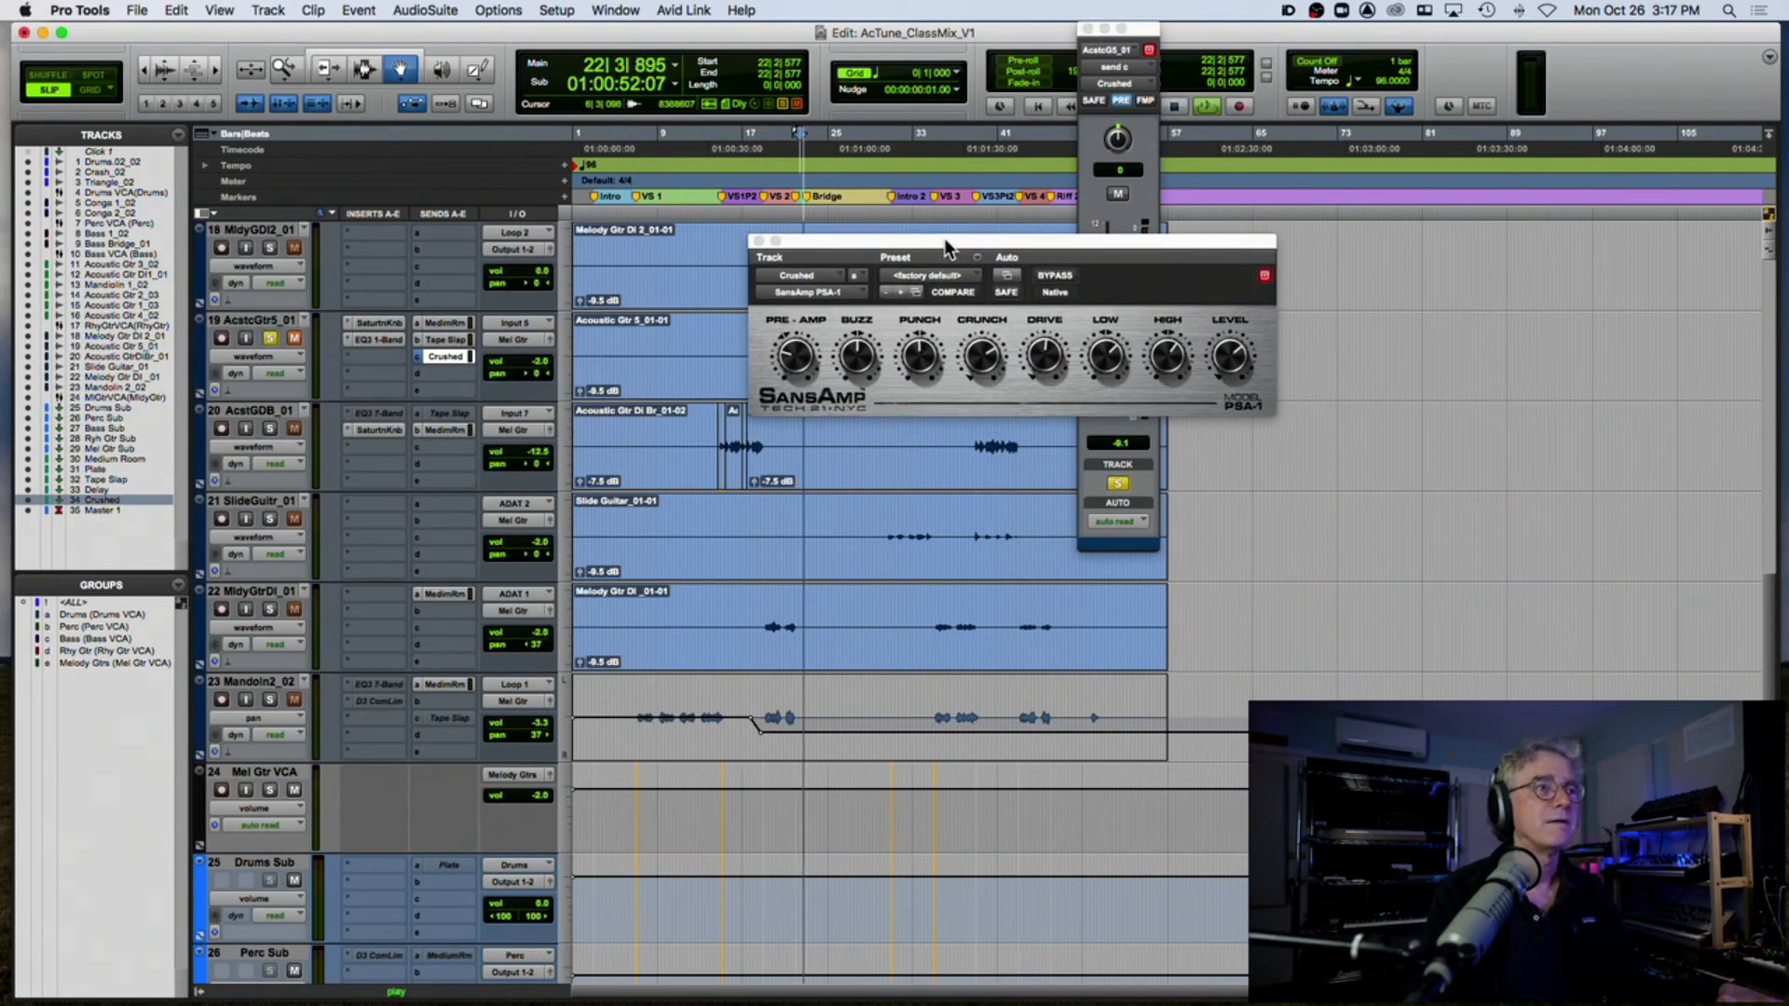
pyautogui.moveTo(946, 247); pyautogui.dragTo(555, 135)
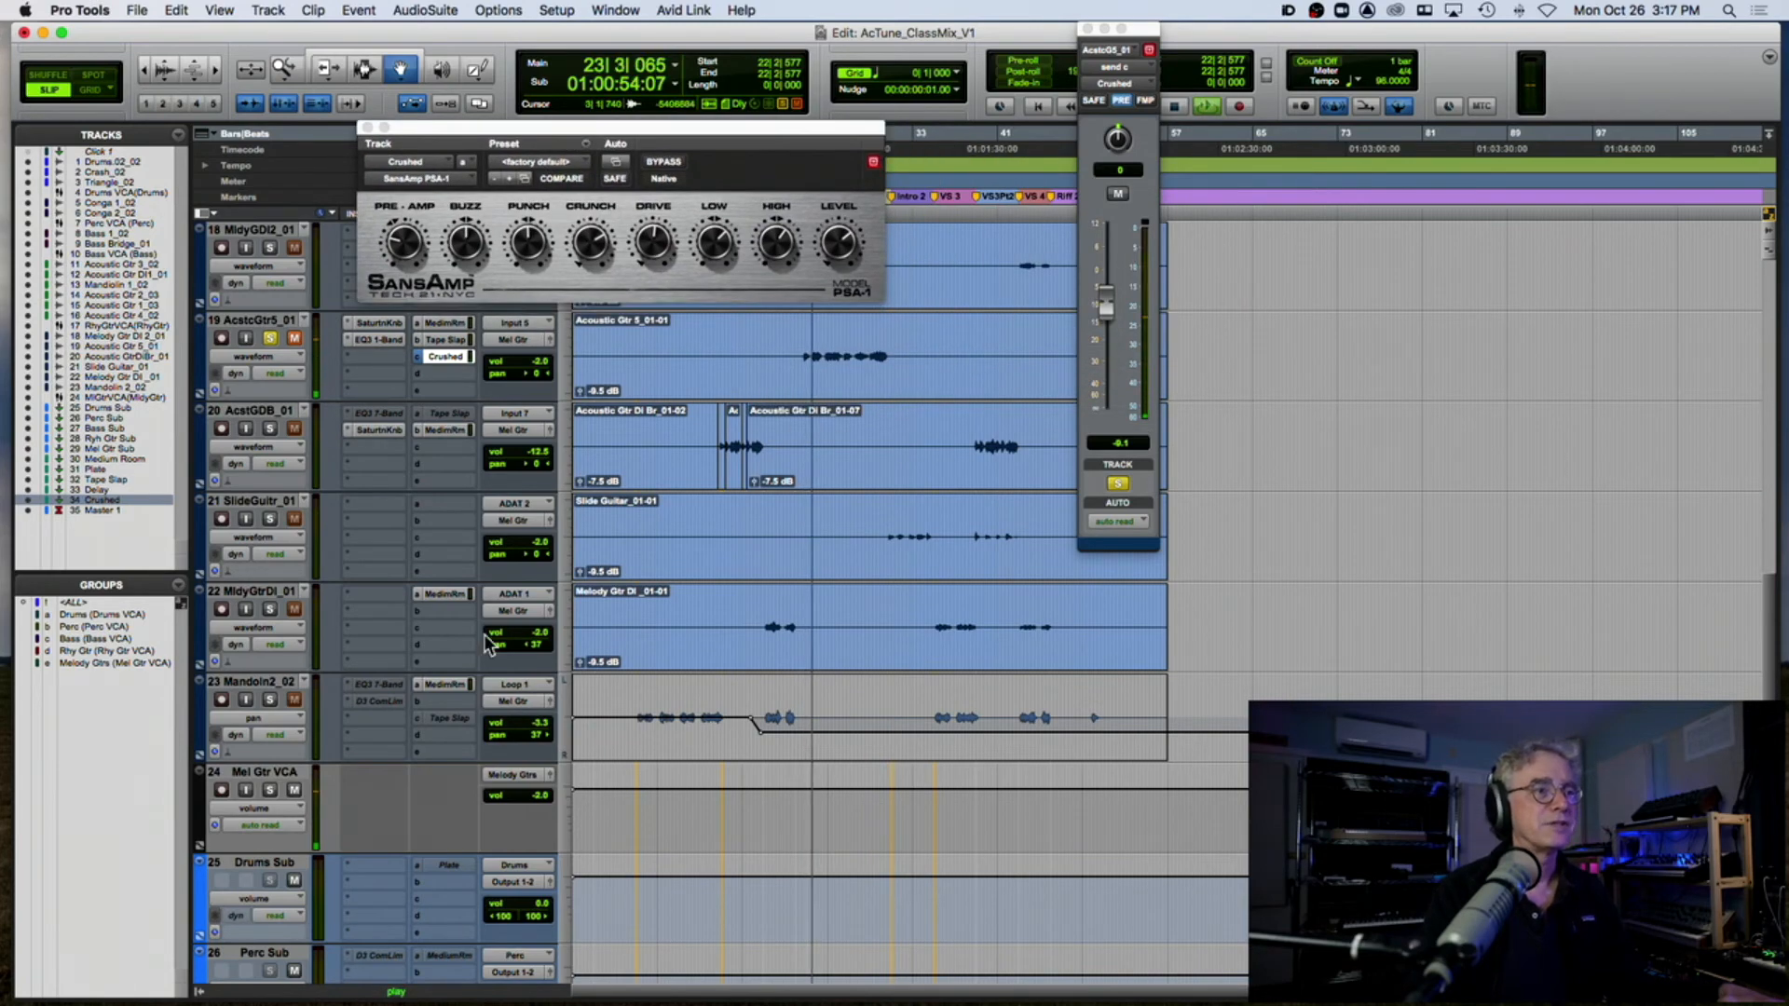
pyautogui.press('space')
# Step: Increase the Drive on the Crushed track's SansAmp PSA-1 while playing from bar 22
pyautogui.scroll(-15, 429, 665)
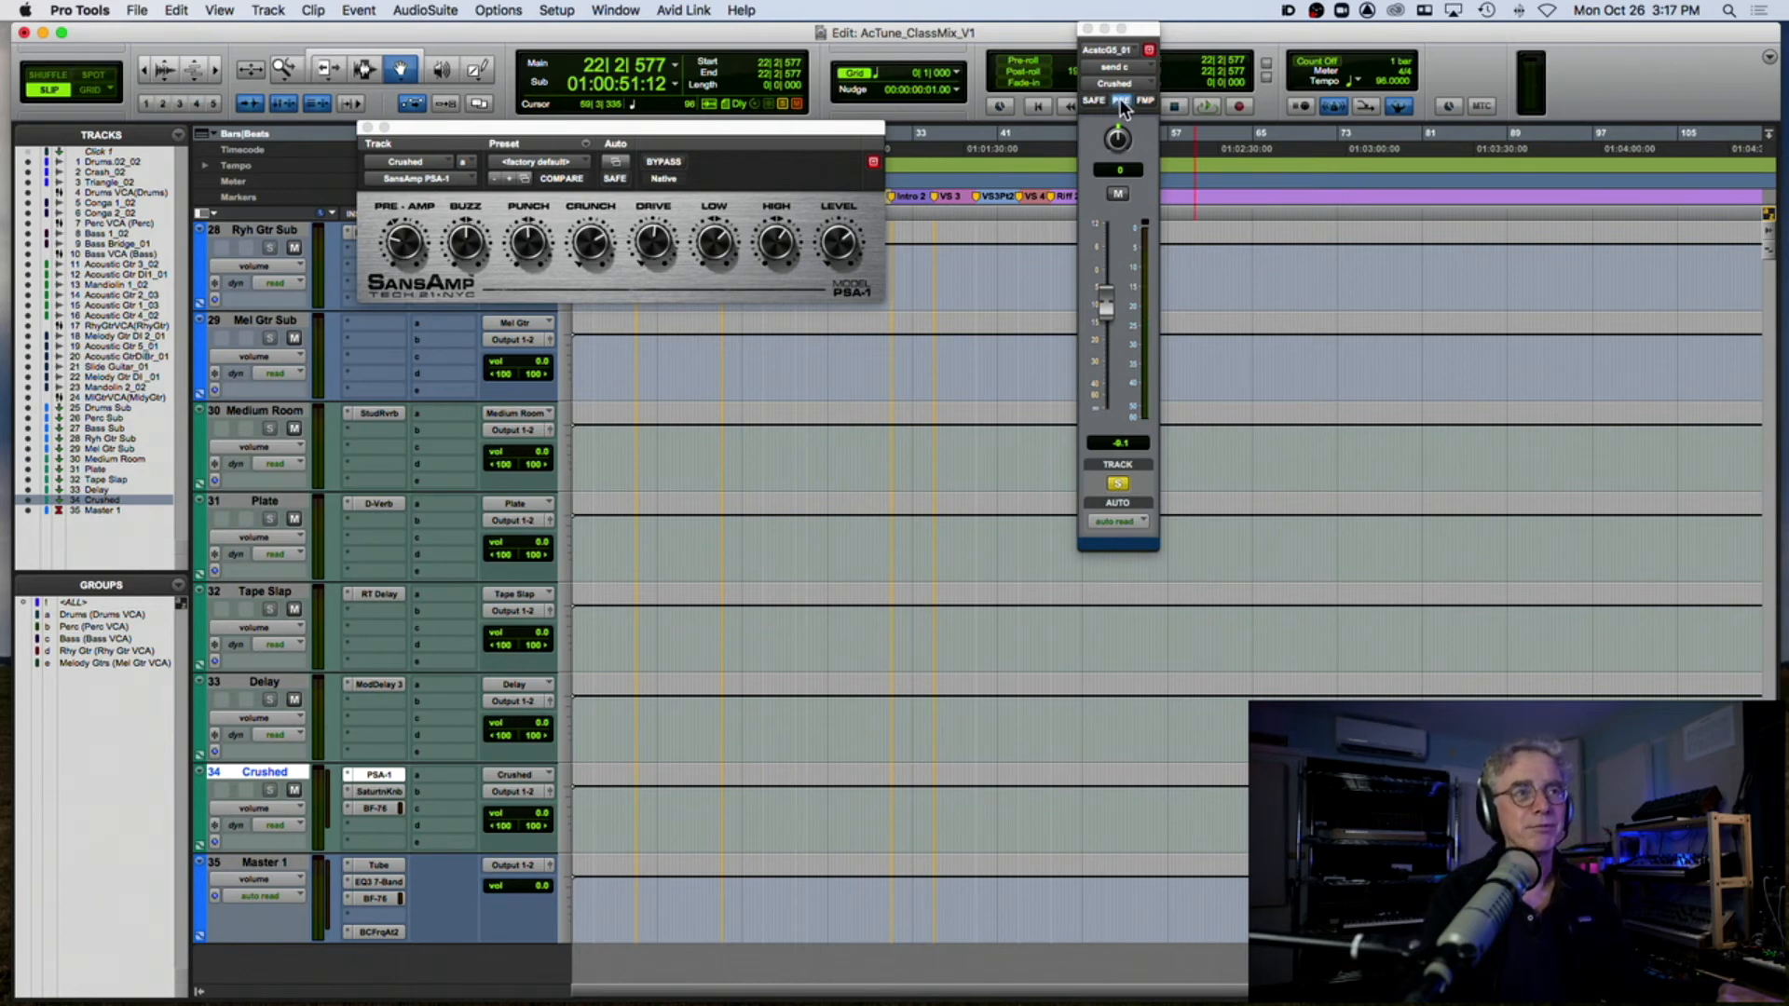
pyautogui.press('space')
pyautogui.moveTo(652, 247); pyautogui.dragTo(650, 214)
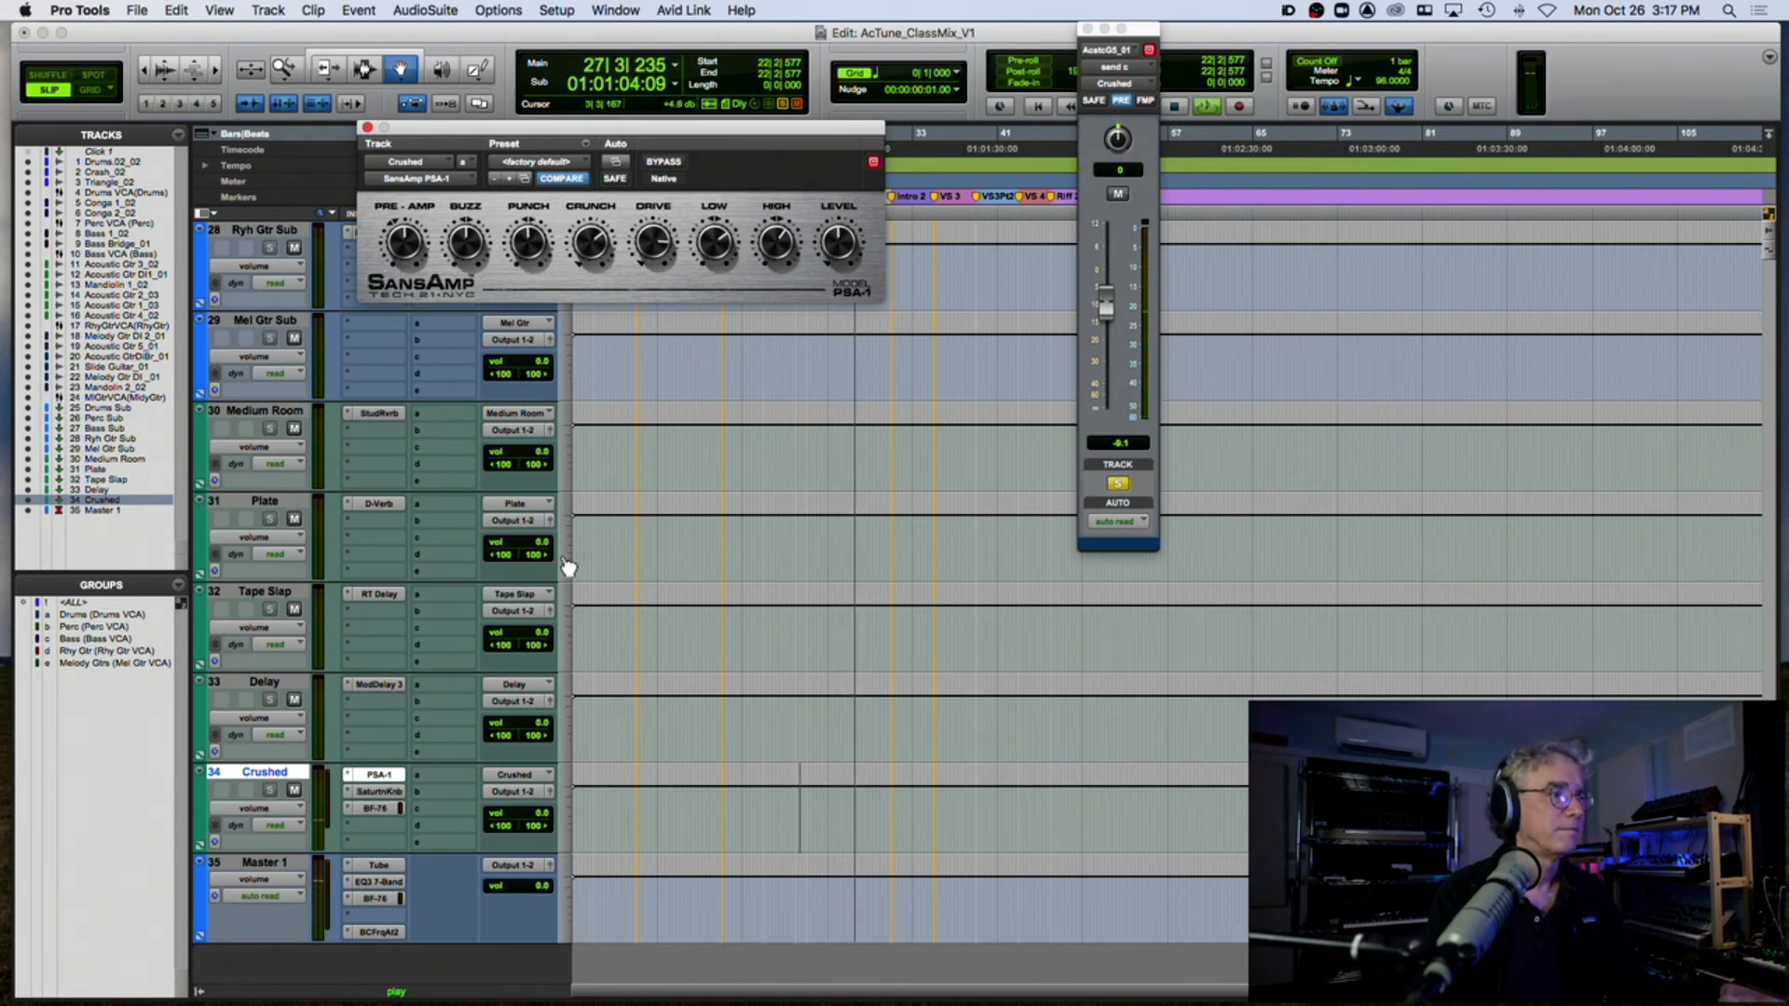
# Step: Increase the saturation on the Crushed track's Saturation Knob and lower AcstcGtr5_01's Crushed send to -16.1 dB
pyautogui.click(389, 793)
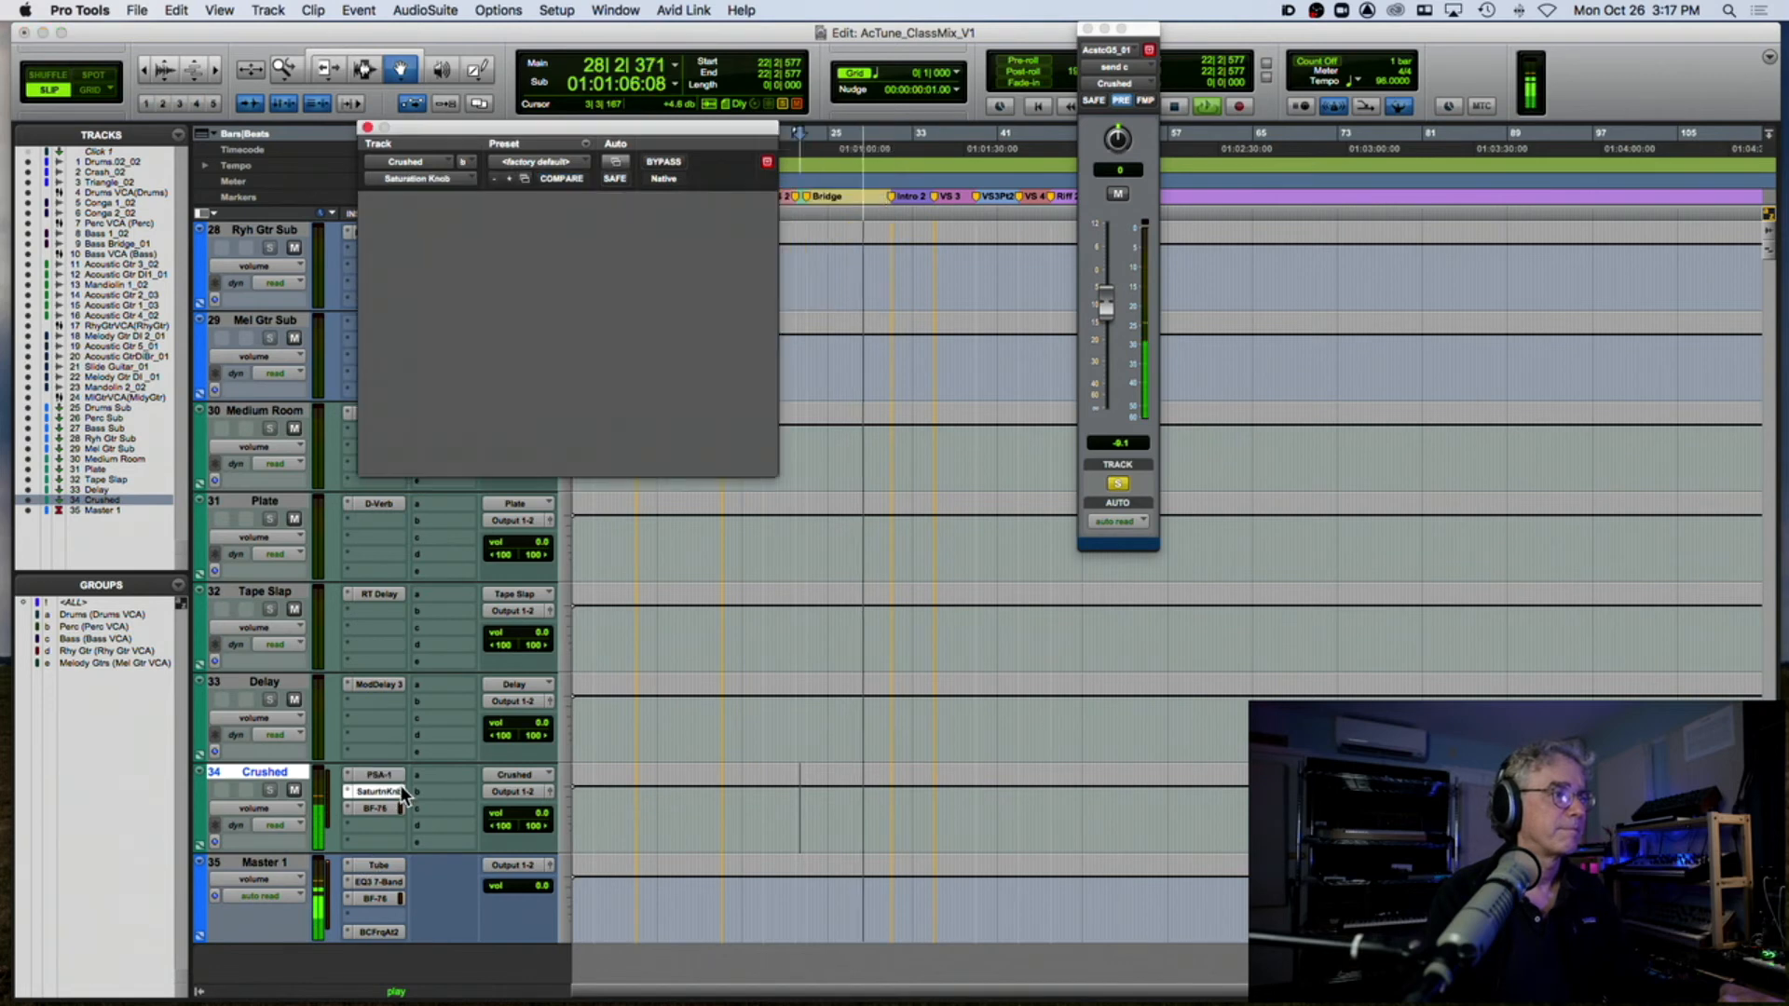
pyautogui.moveTo(537, 278); pyautogui.dragTo(543, 235)
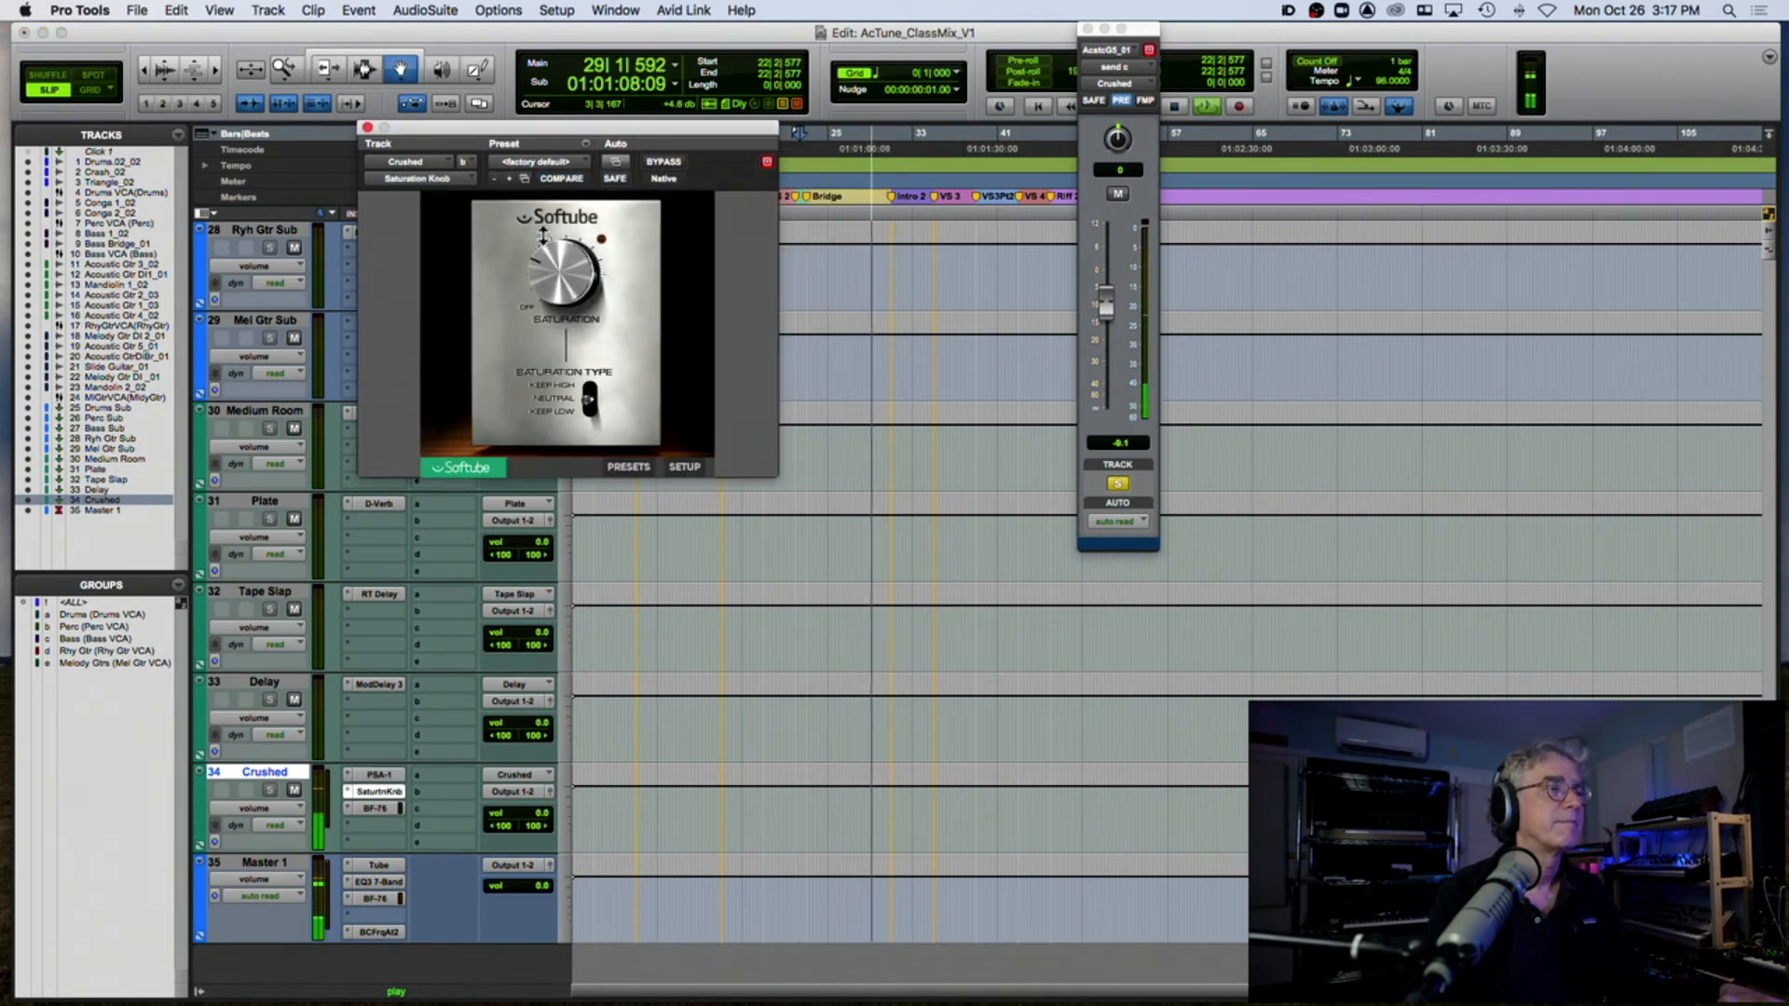
pyautogui.moveTo(1105, 303); pyautogui.dragTo(1104, 330)
pyautogui.press('space')
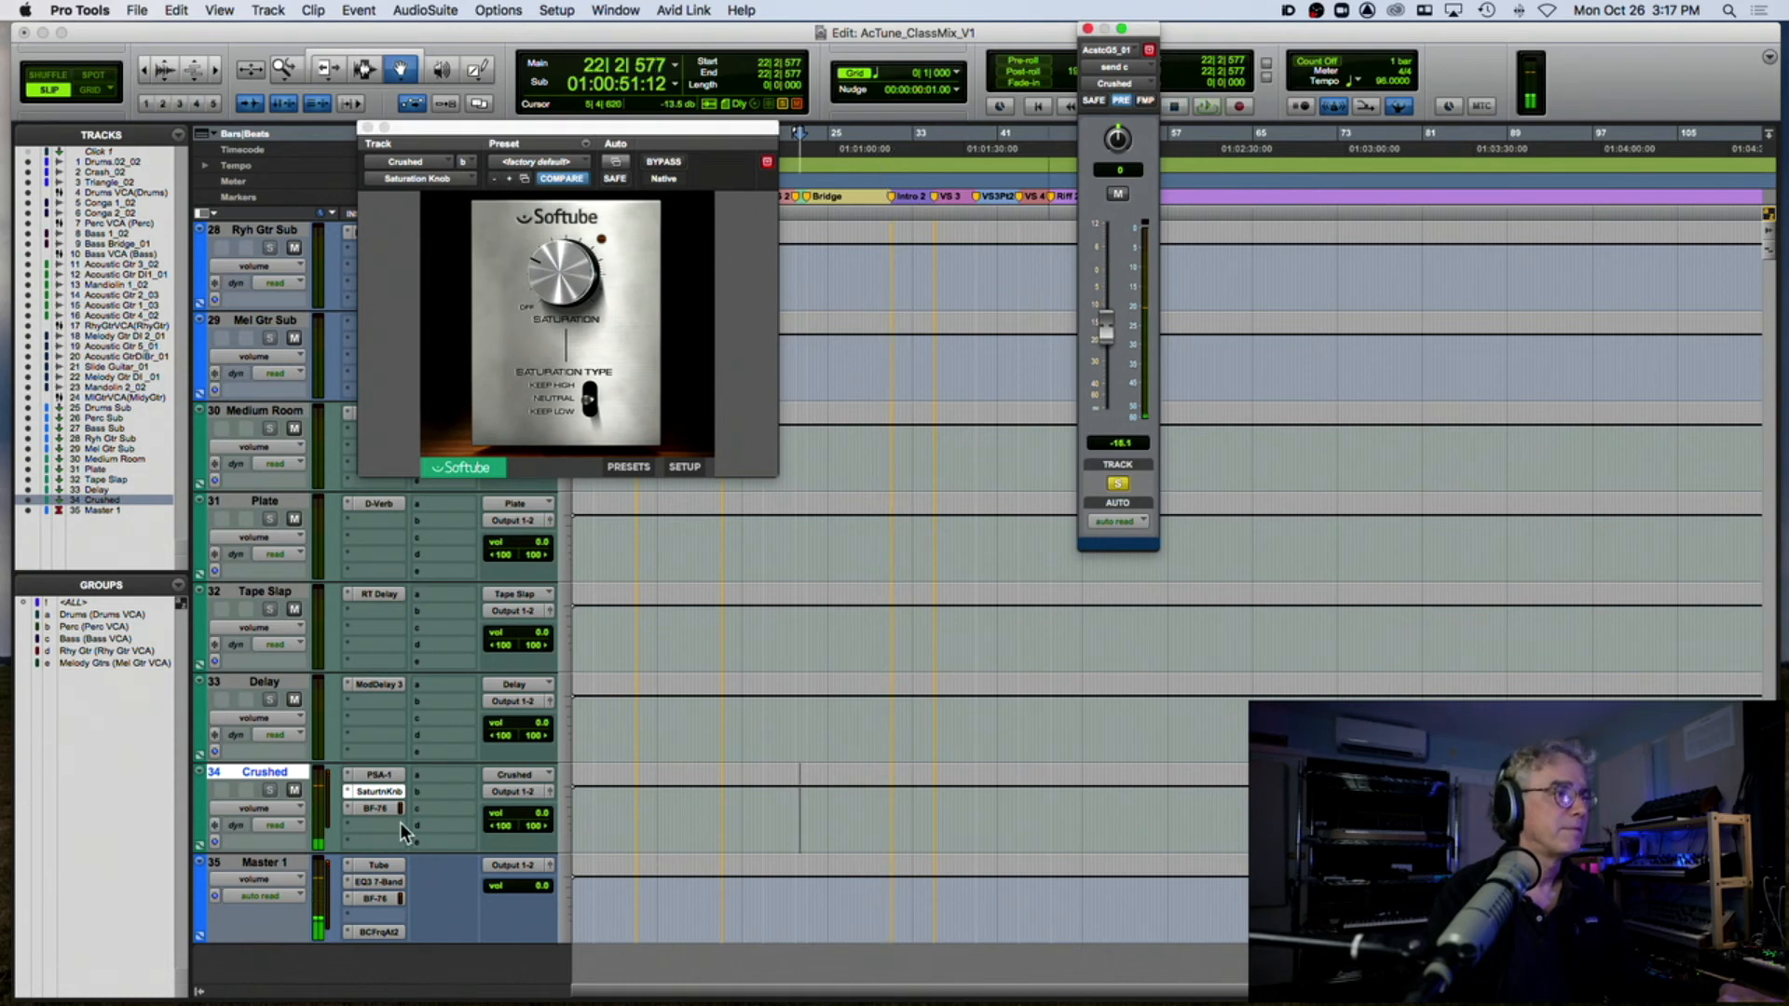
# Step: Adjust the input and output levels of the Crushed track's BF-76 limiter during playback and close the plug-in
pyautogui.click(382, 809)
pyautogui.press('space')
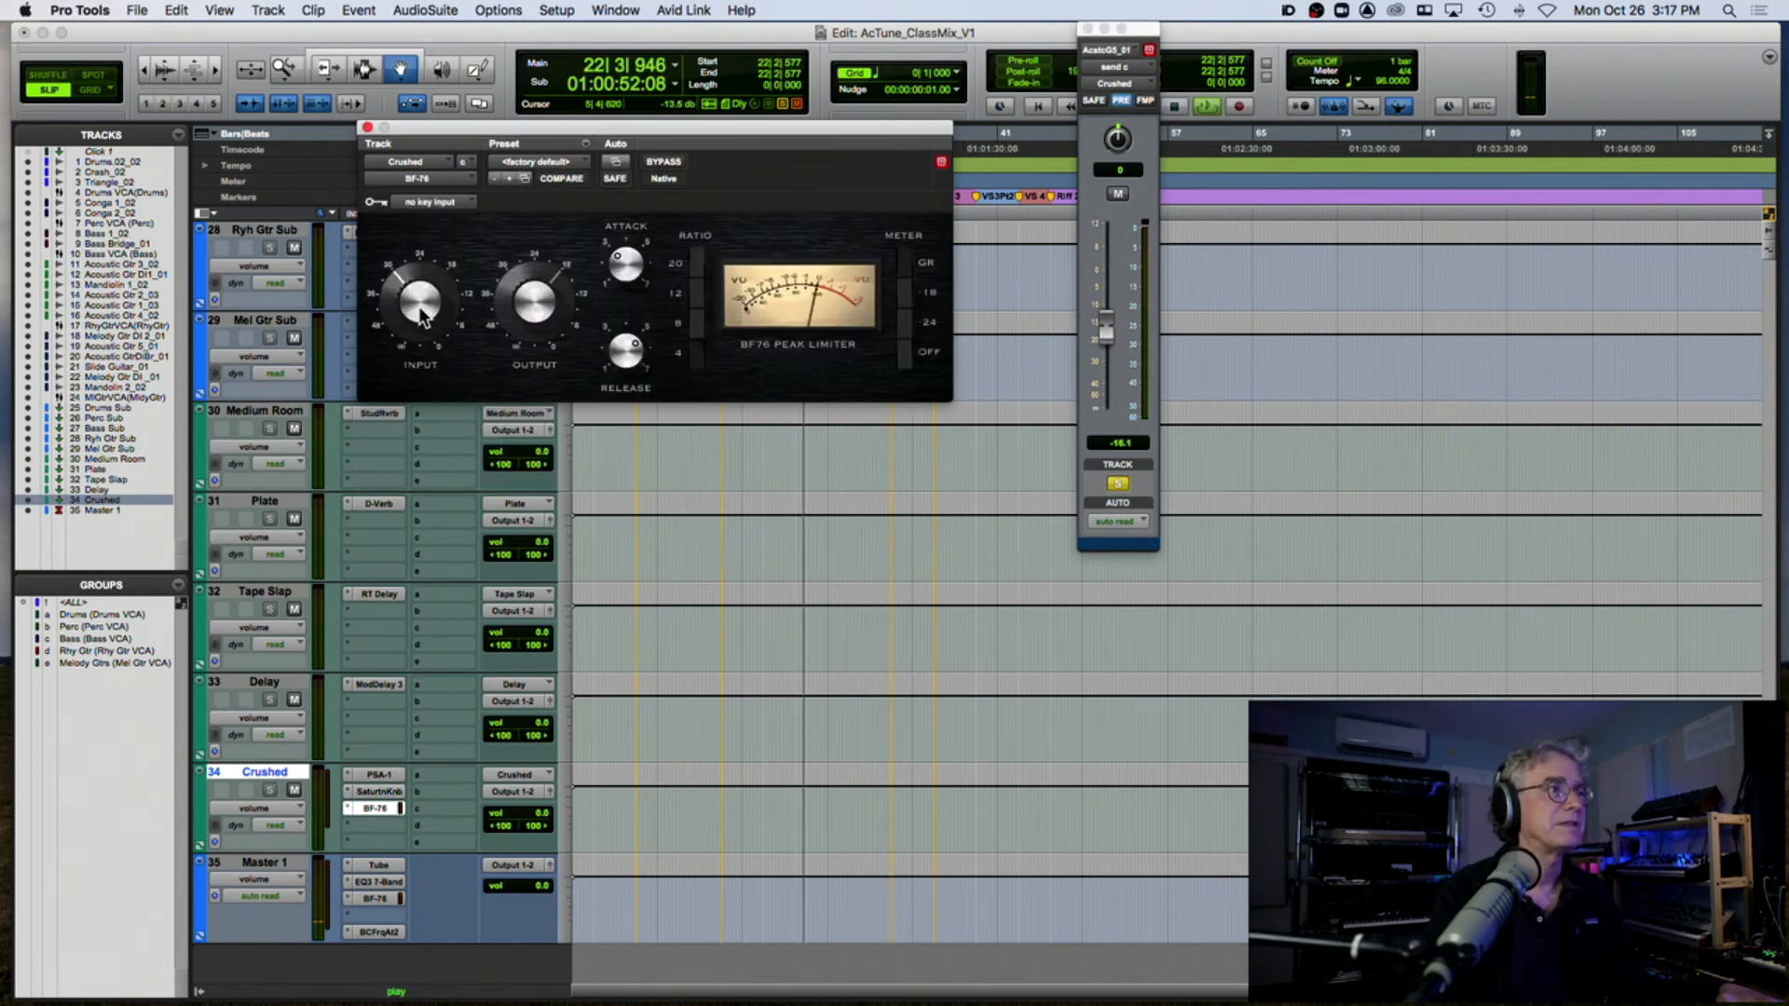
pyautogui.moveTo(424, 316); pyautogui.dragTo(421, 280)
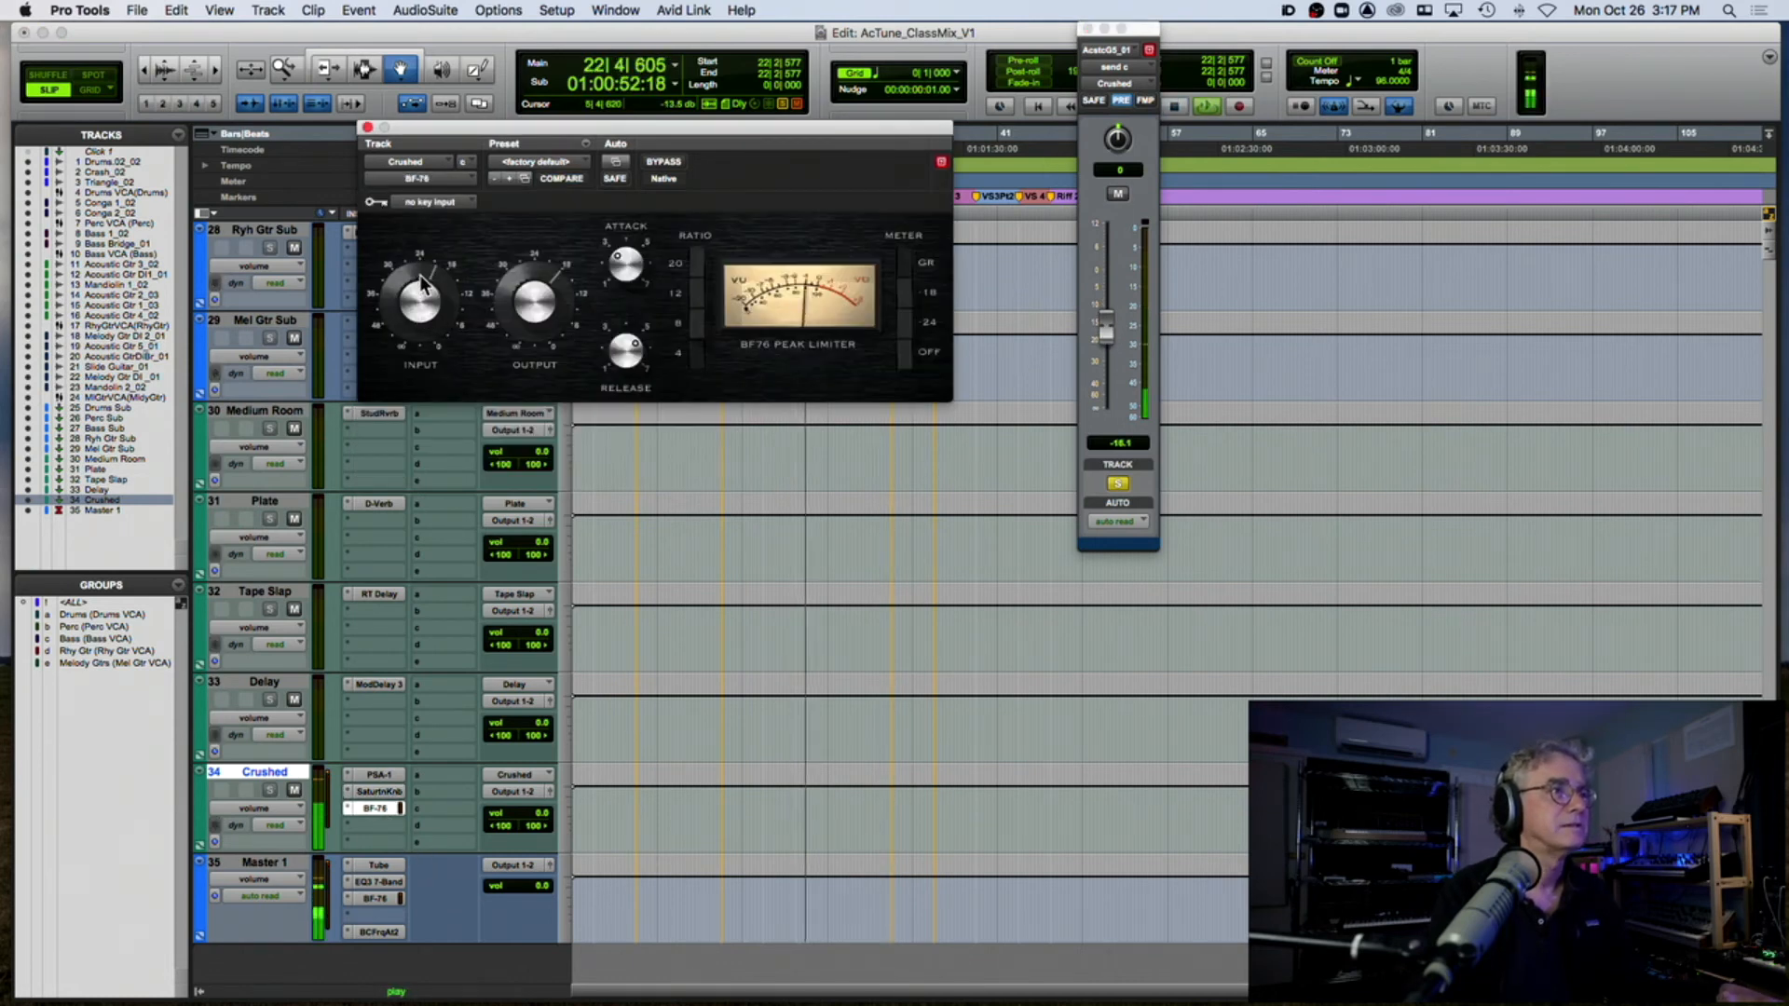
pyautogui.moveTo(529, 295)
pyautogui.mouseDown()
pyautogui.moveTo(517, 316)
pyautogui.moveTo(545, 278)
pyautogui.mouseUp()
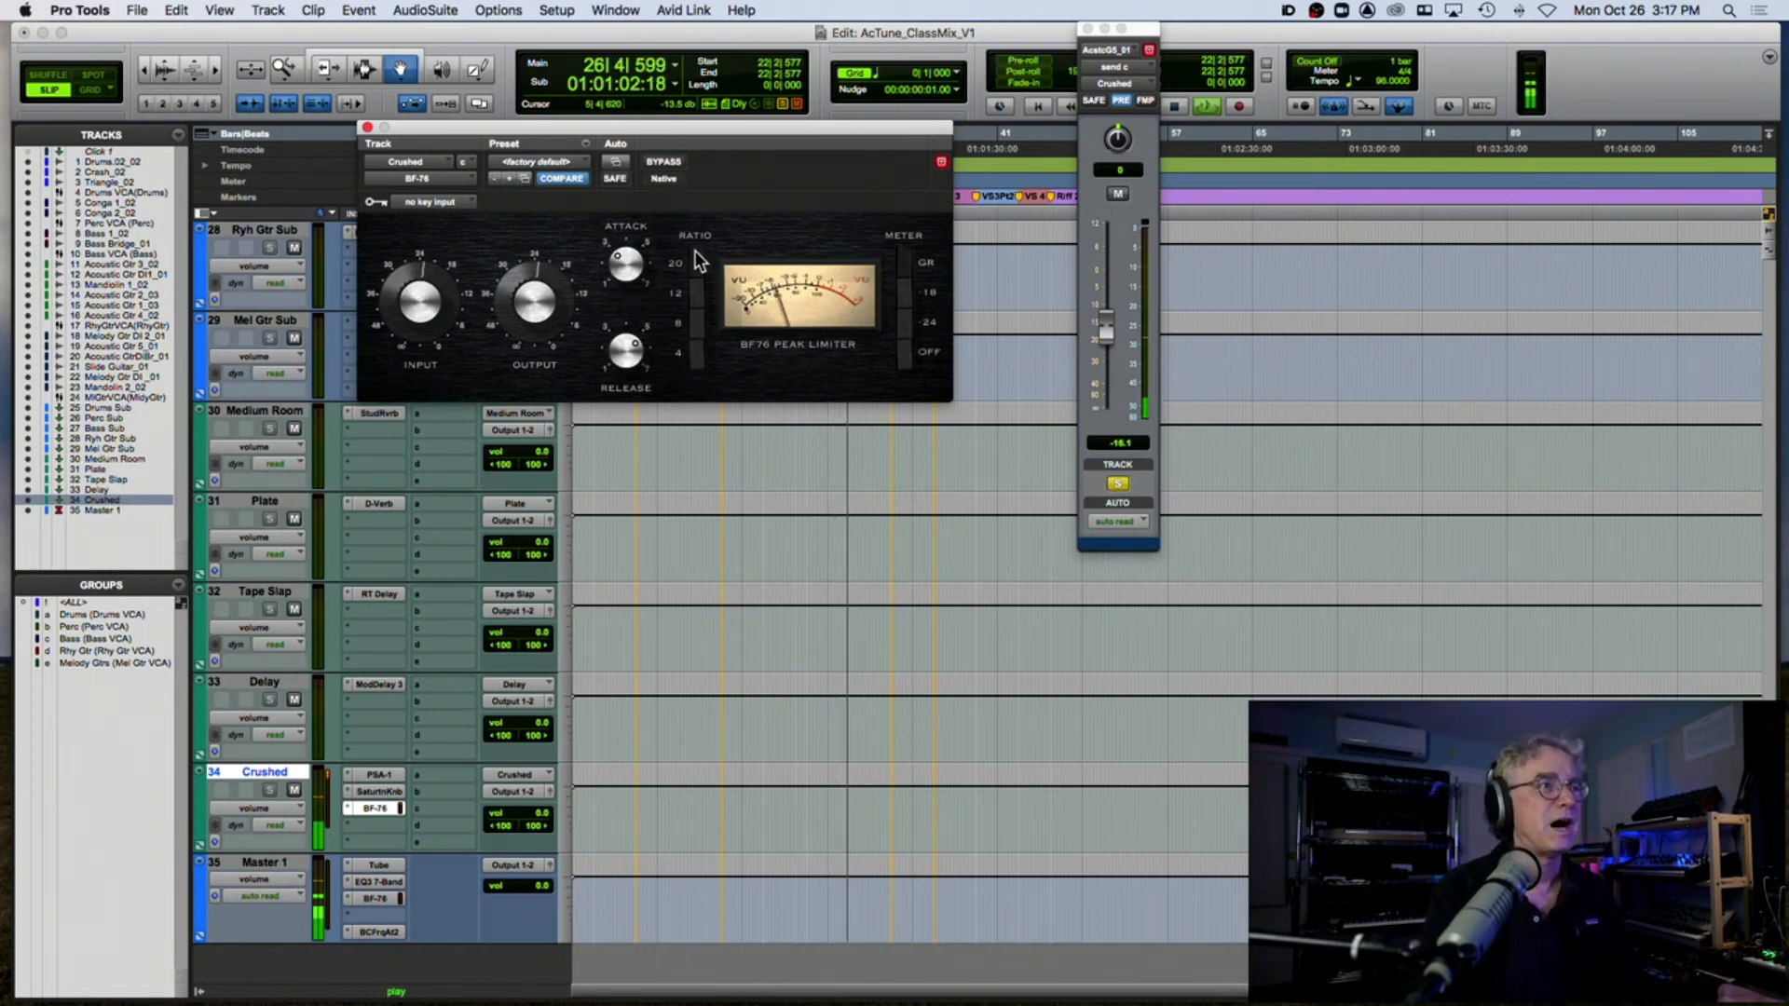
pyautogui.click(366, 127)
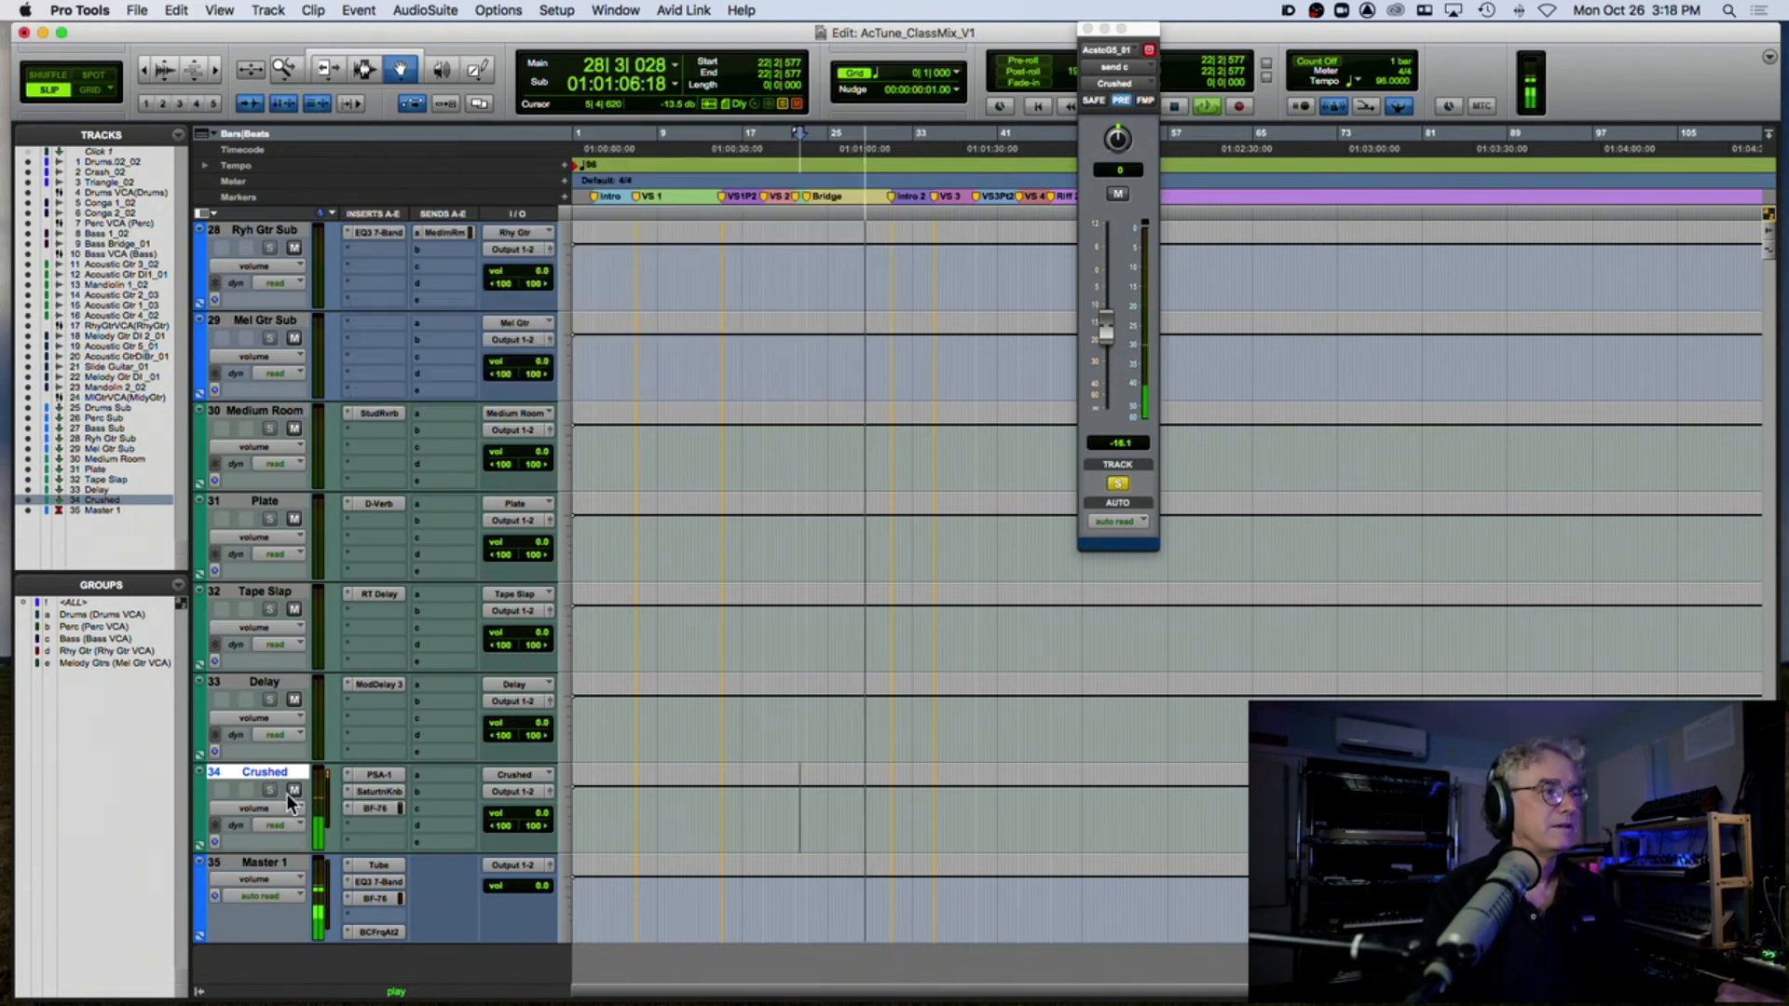
pyautogui.press('space')
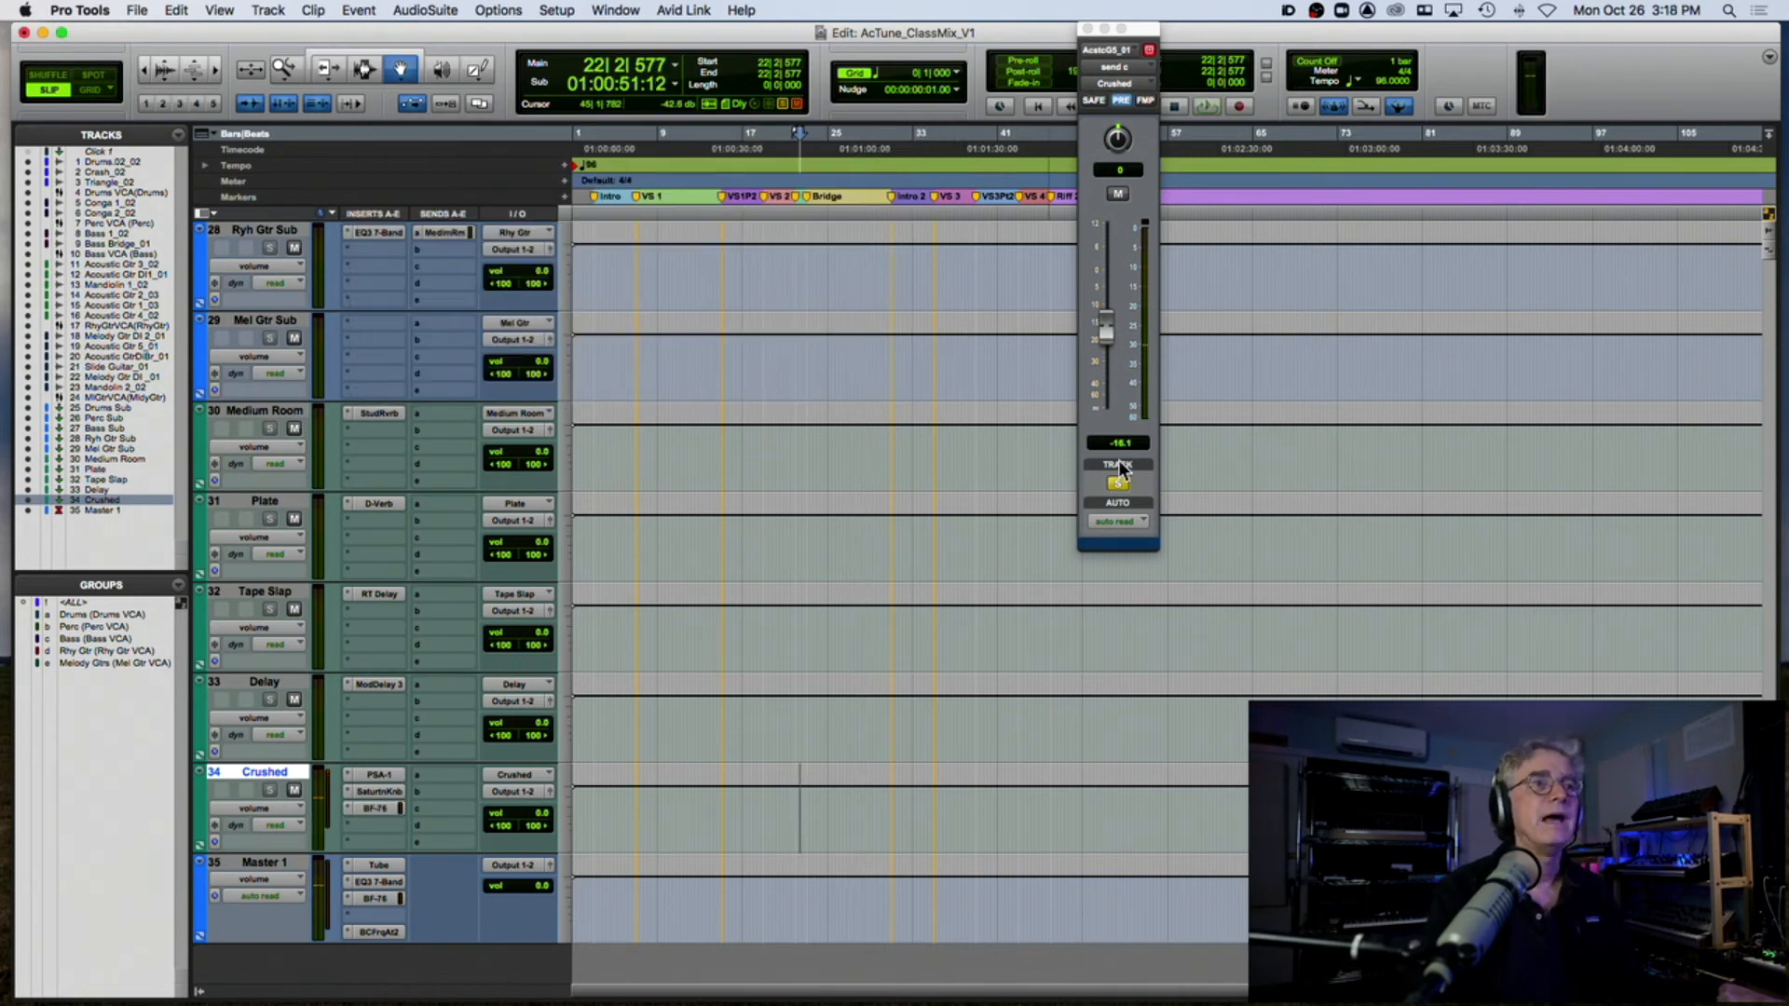
# Step: Return AcstcGtr5_01's Crushed send to post-fader and pull its level down to -38.5 dB
pyautogui.click(1121, 100)
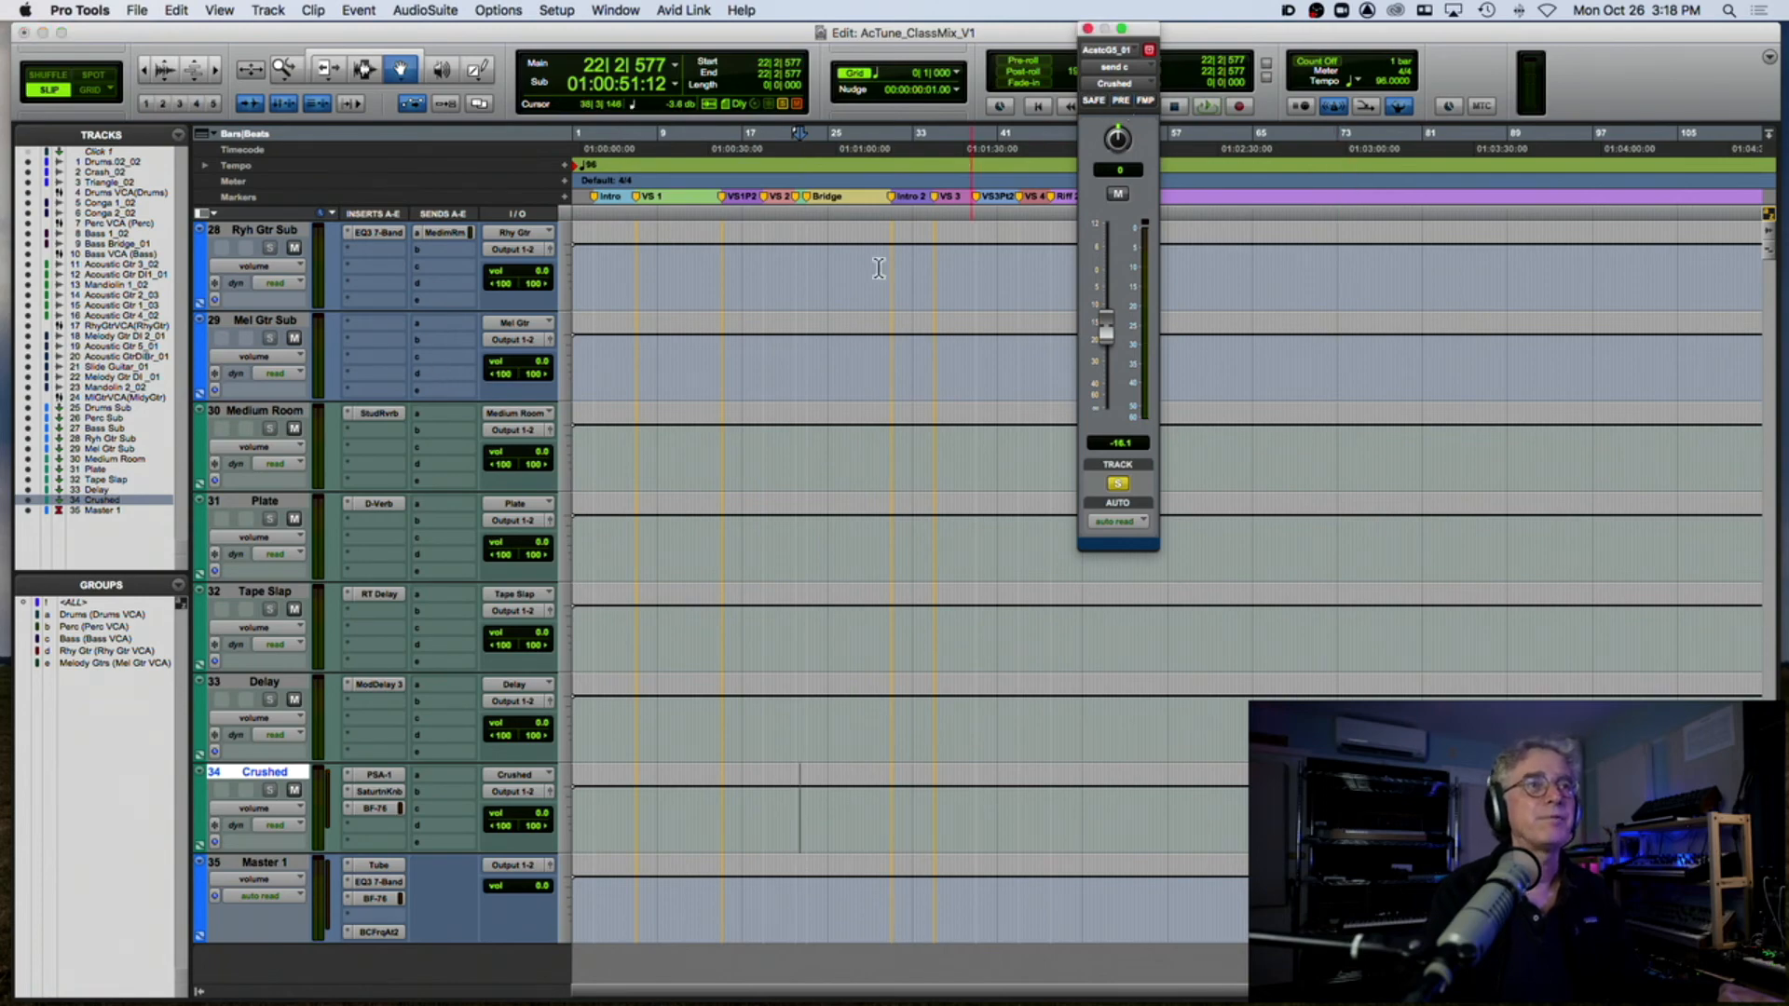
pyautogui.scroll(10, 434, 395)
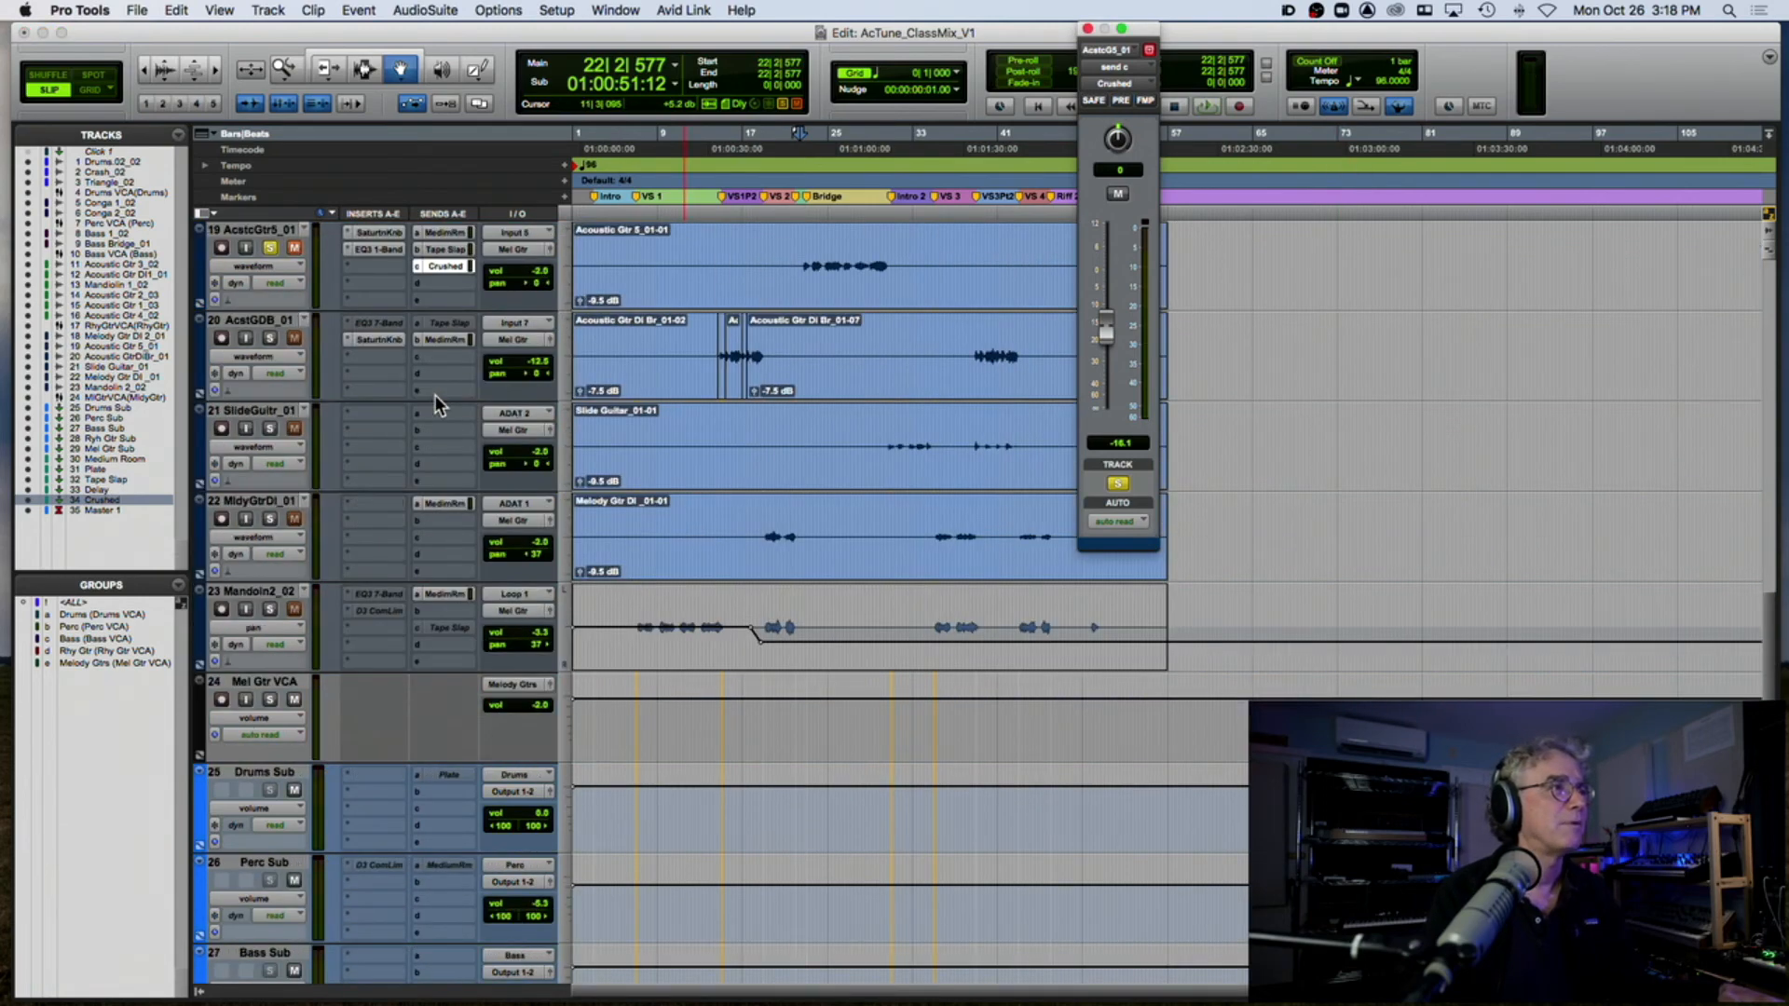
pyautogui.click(337, 440)
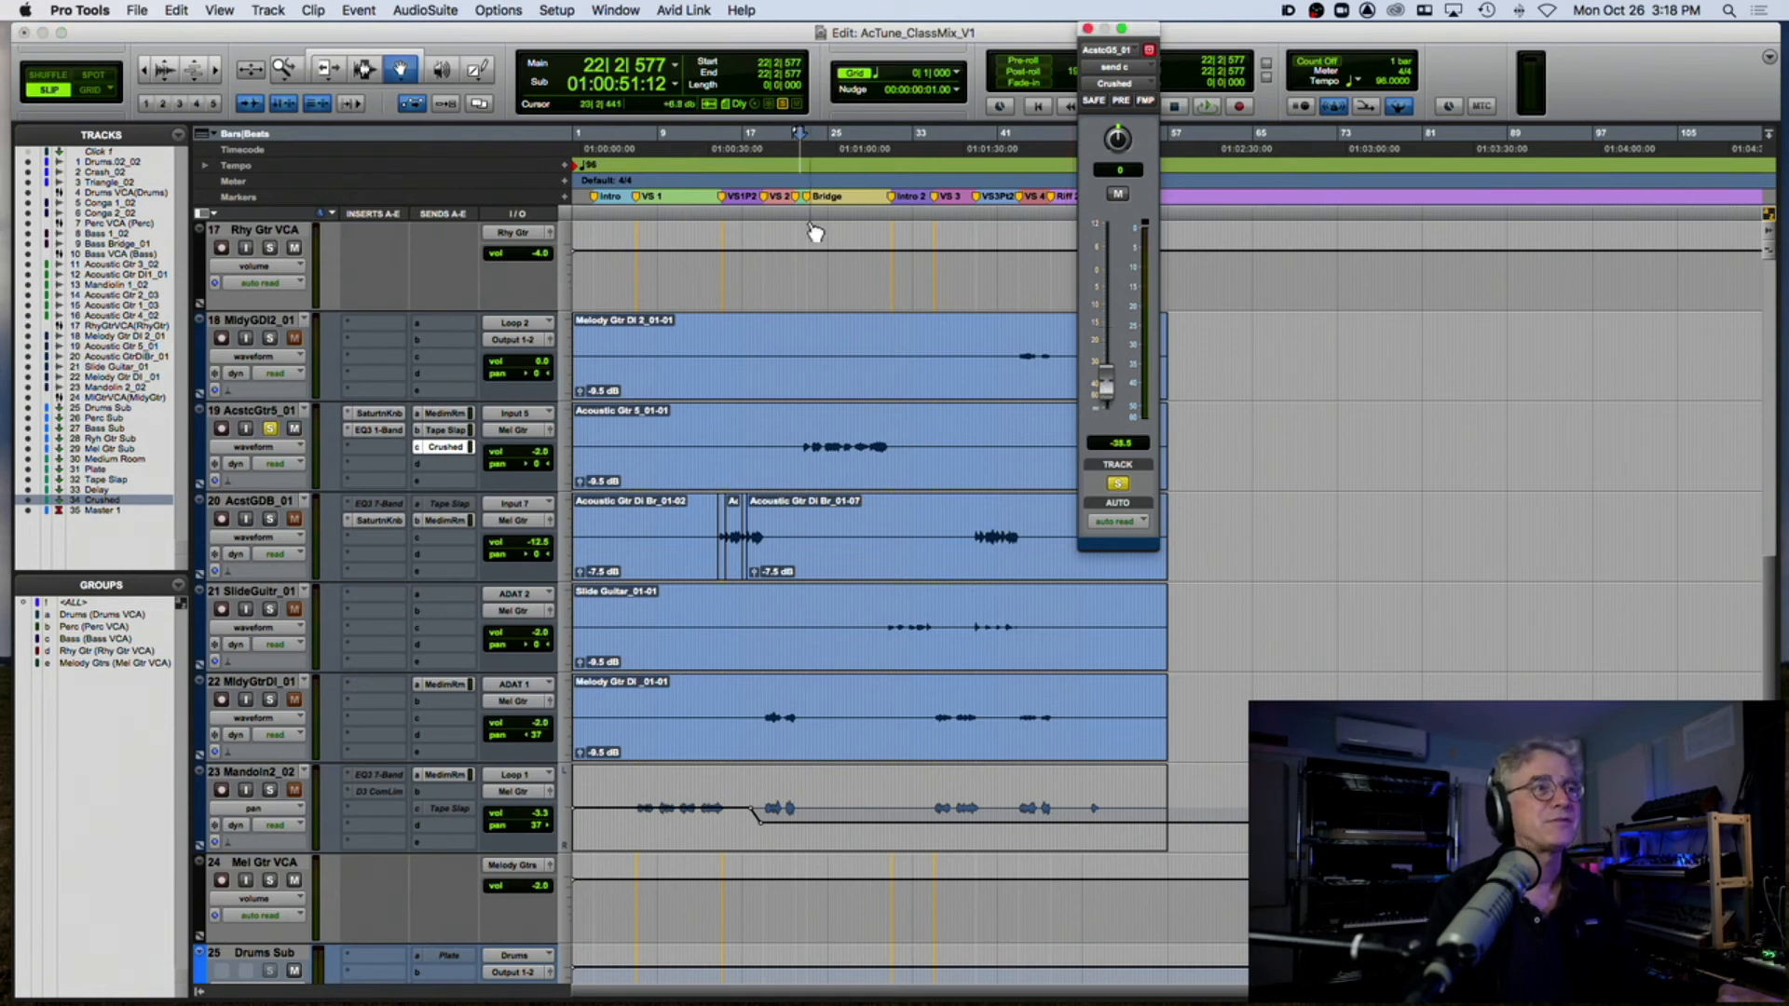
# Step: Play from bar 21 while setting AcstcGtr5_01's Crushed send to -19.8 dB and its track volume to -3.4 dB
pyautogui.click(795, 196)
pyautogui.press('space')
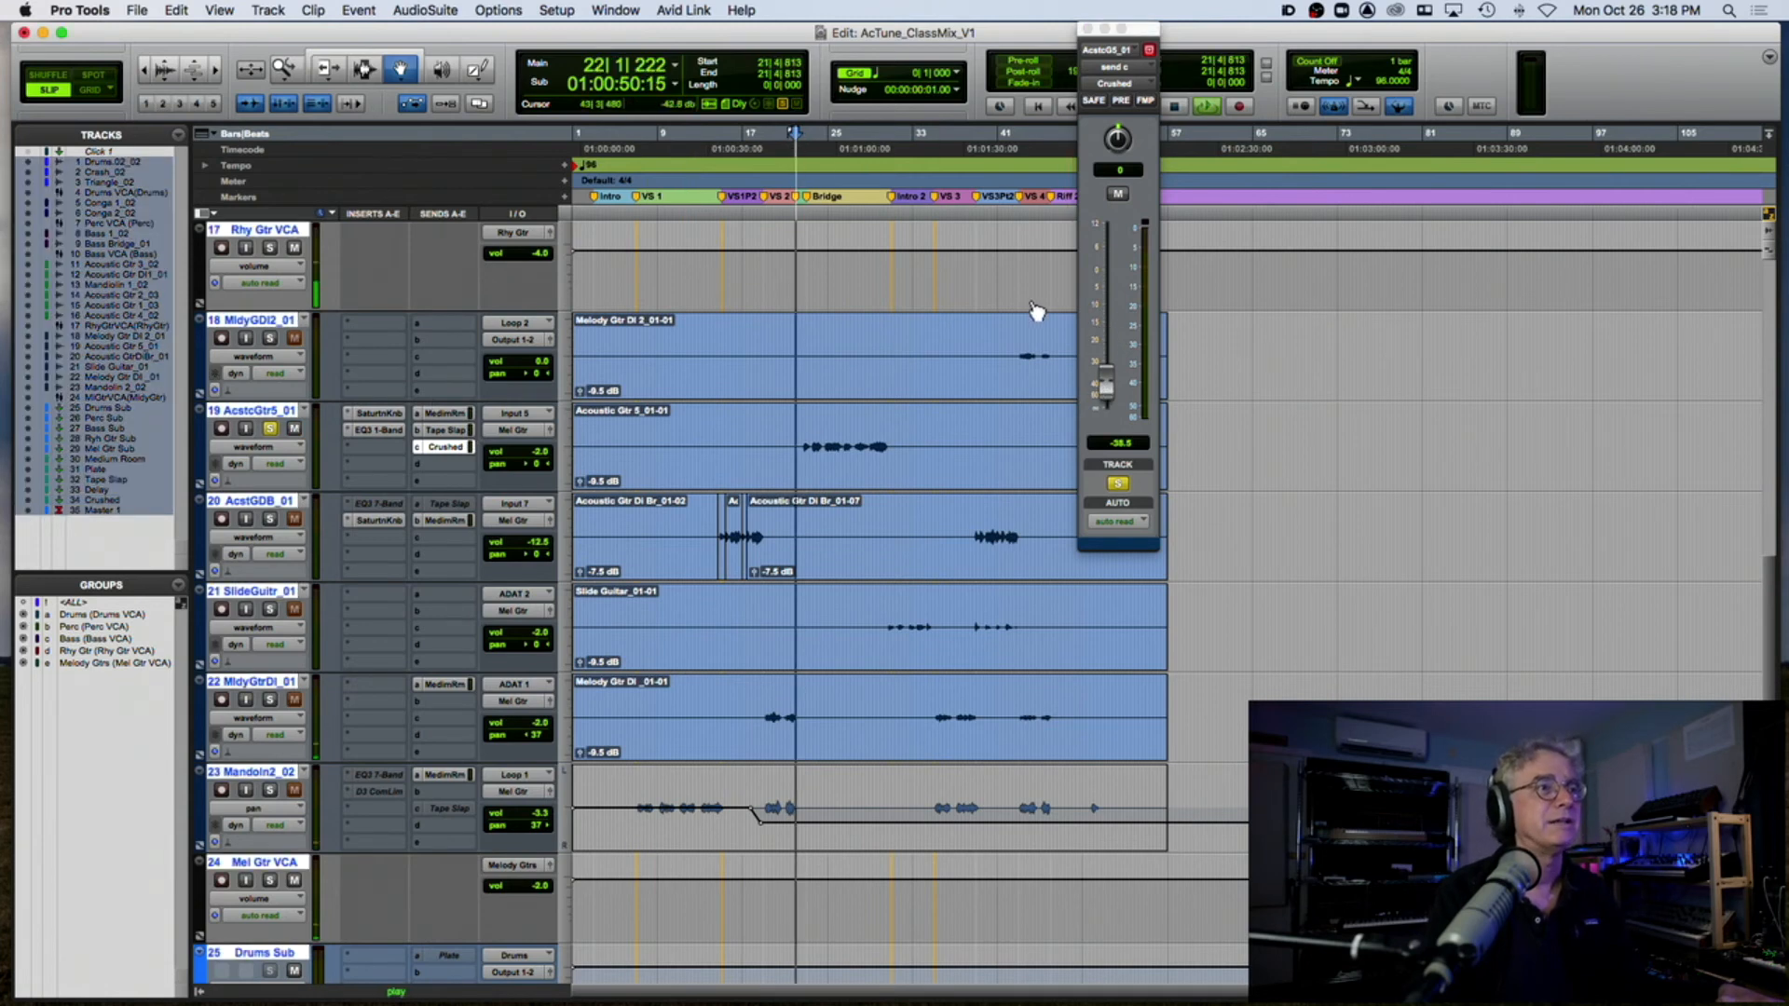
pyautogui.keyDown('alt'); pyautogui.click(271, 229); pyautogui.keyUp('alt')
pyautogui.moveTo(1102, 382); pyautogui.dragTo(1107, 287)
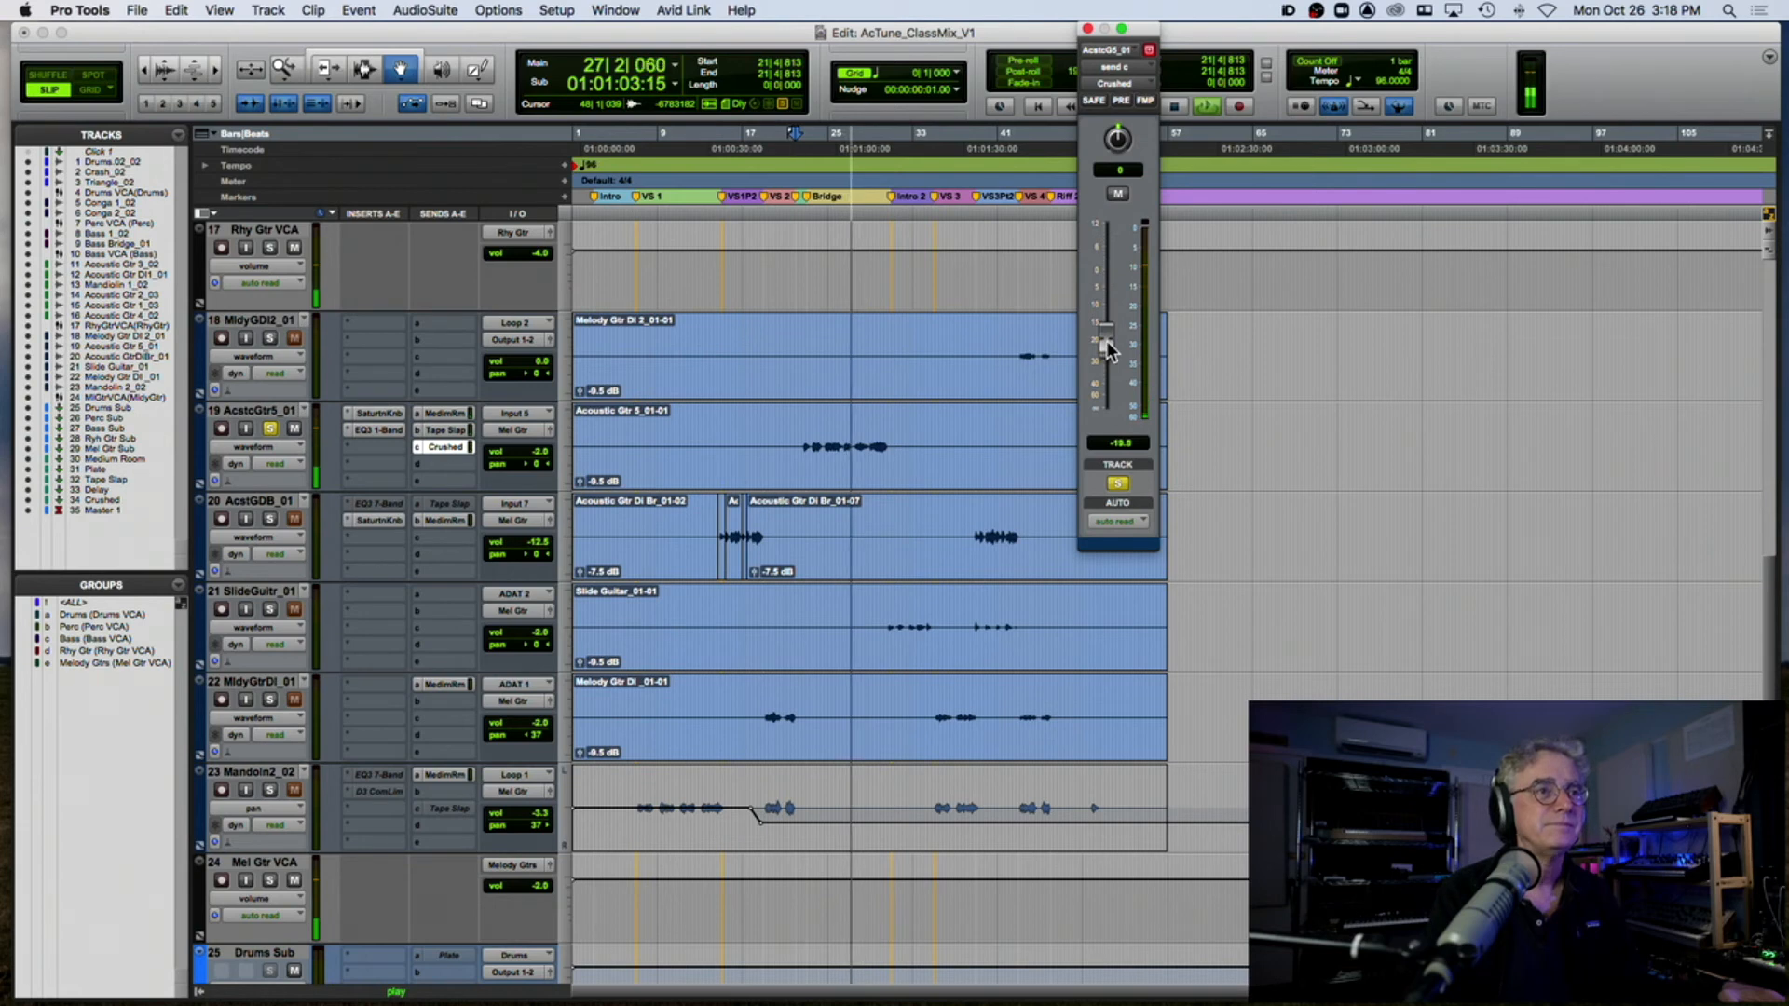
pyautogui.click(534, 457)
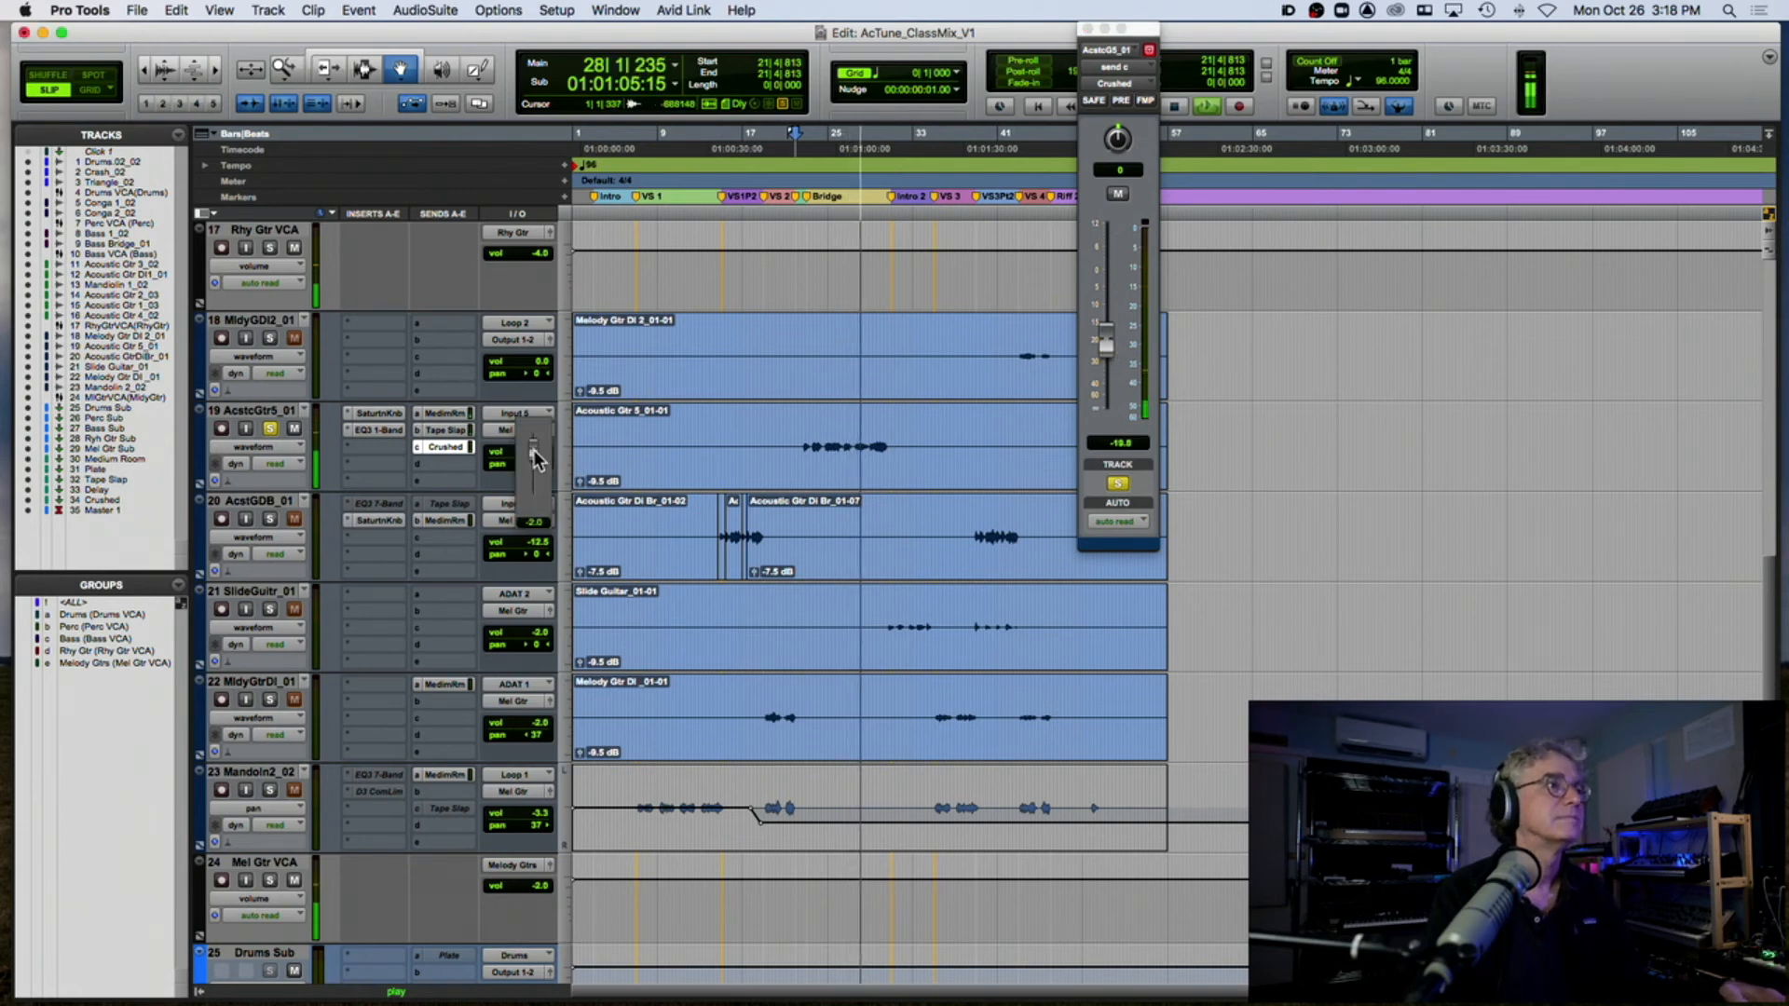
pyautogui.moveTo(537, 461); pyautogui.dragTo(539, 467)
# Step: Take AcstcGtr5_01 out of solo and lower its volume to -10.6 dB against the full mix from bar 21
pyautogui.press('space')
pyautogui.click(271, 430)
pyautogui.press('space')
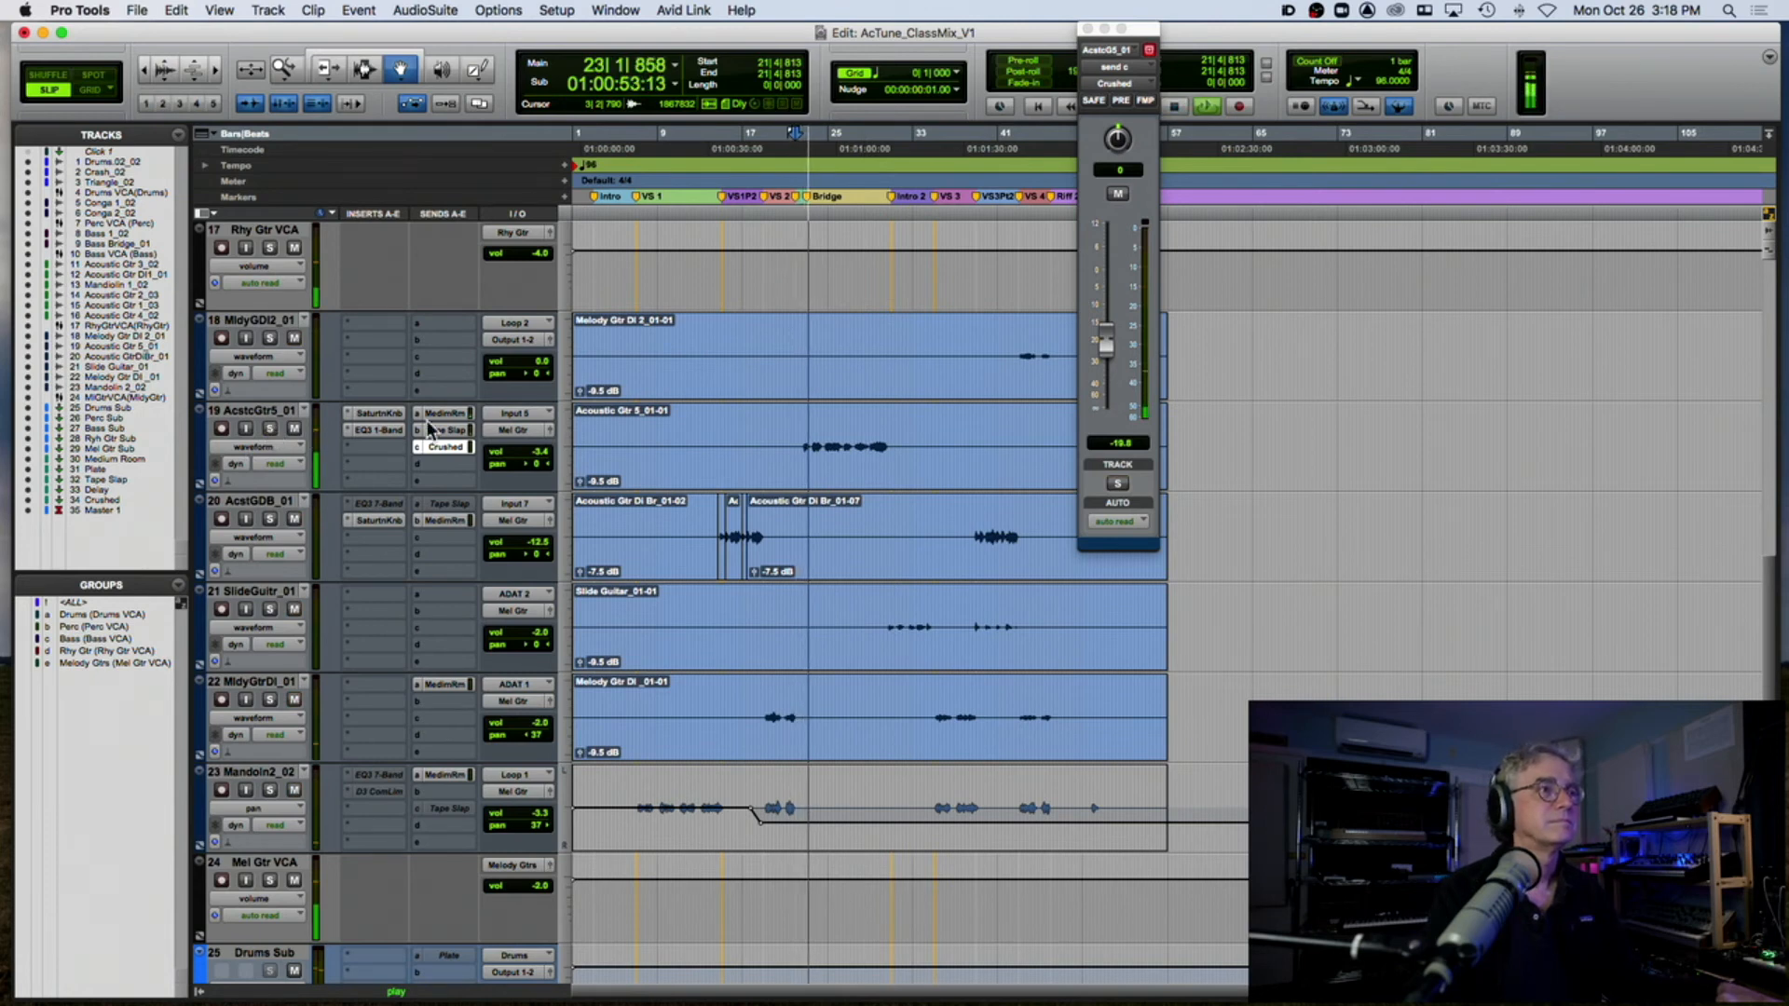
pyautogui.moveTo(539, 459); pyautogui.dragTo(548, 463)
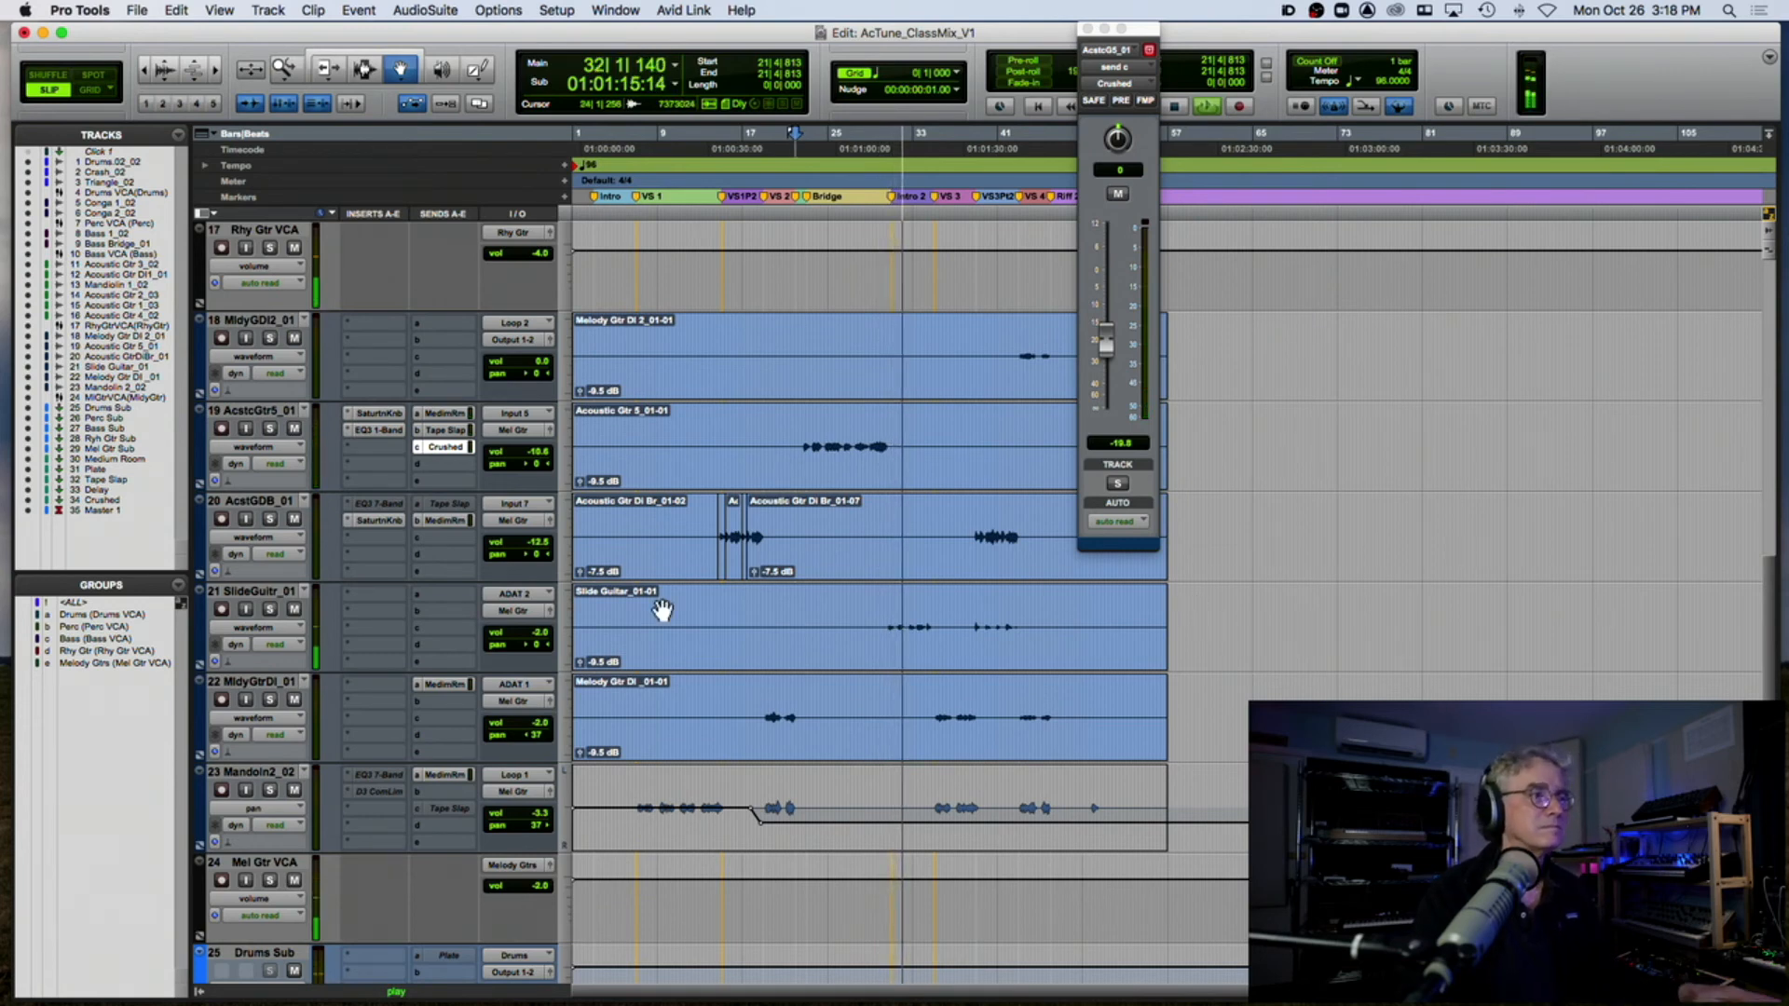
pyautogui.press('space')
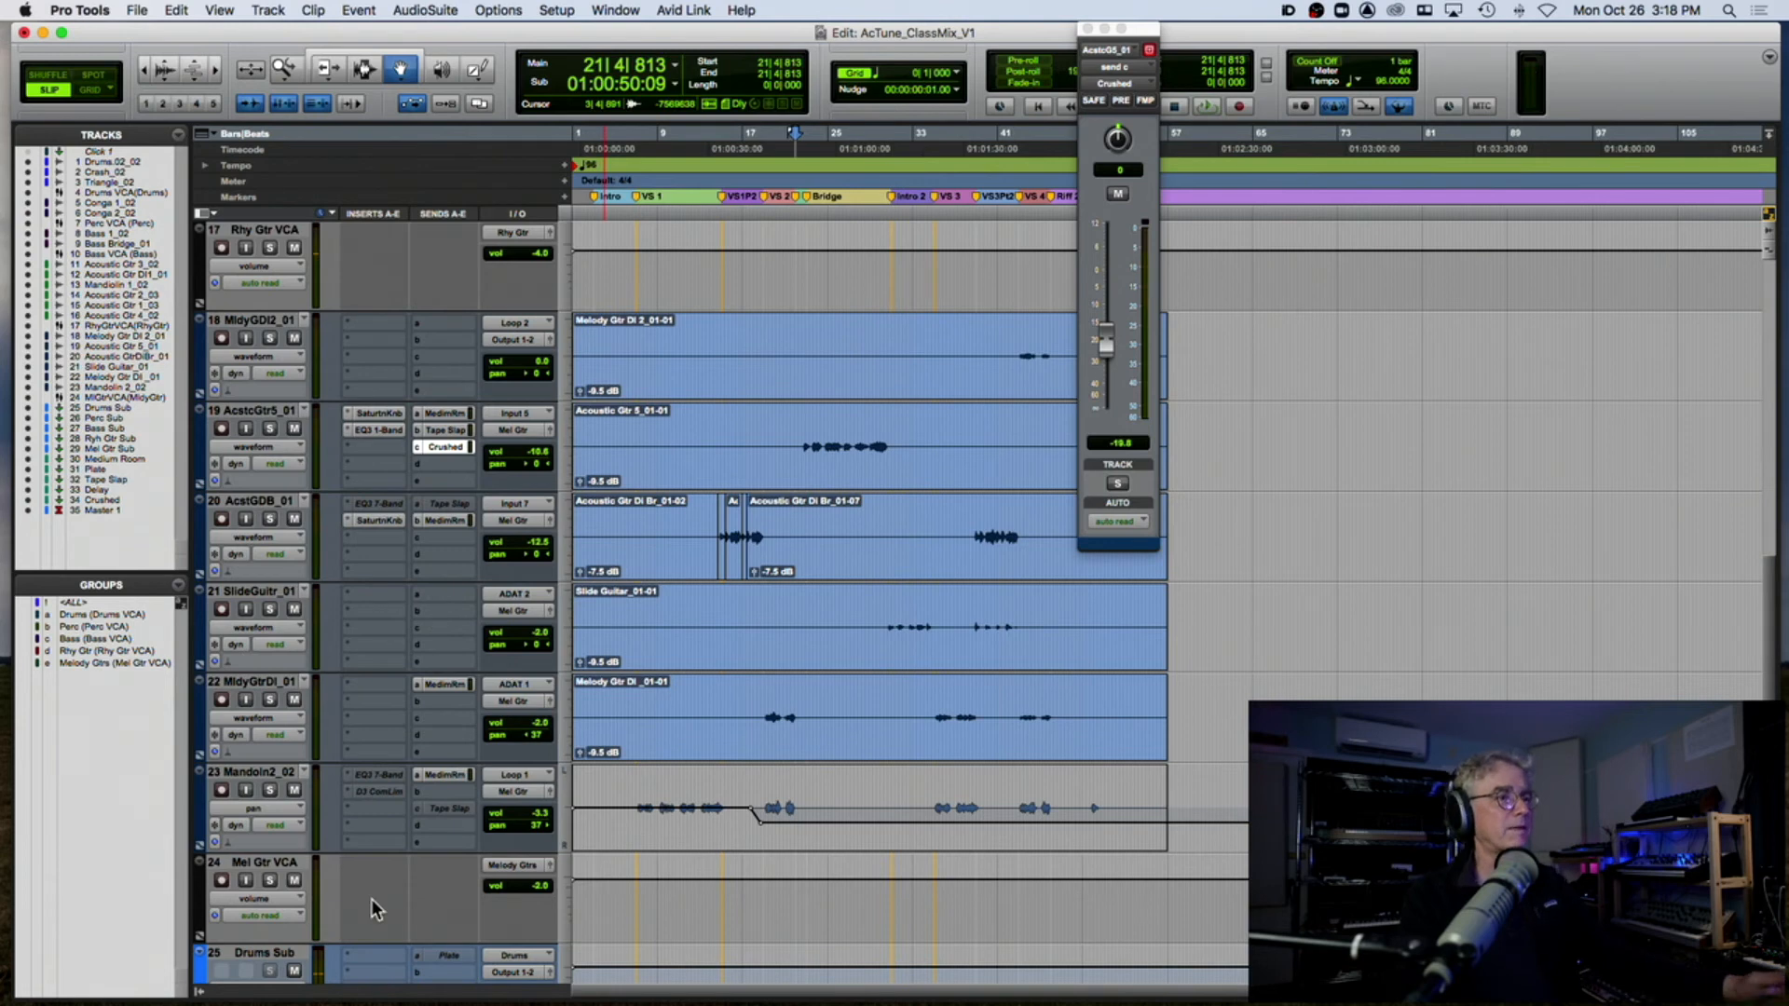
# Step: Switch the Mandoin2_02 track's display from pan automation to waveform
pyautogui.click(268, 807)
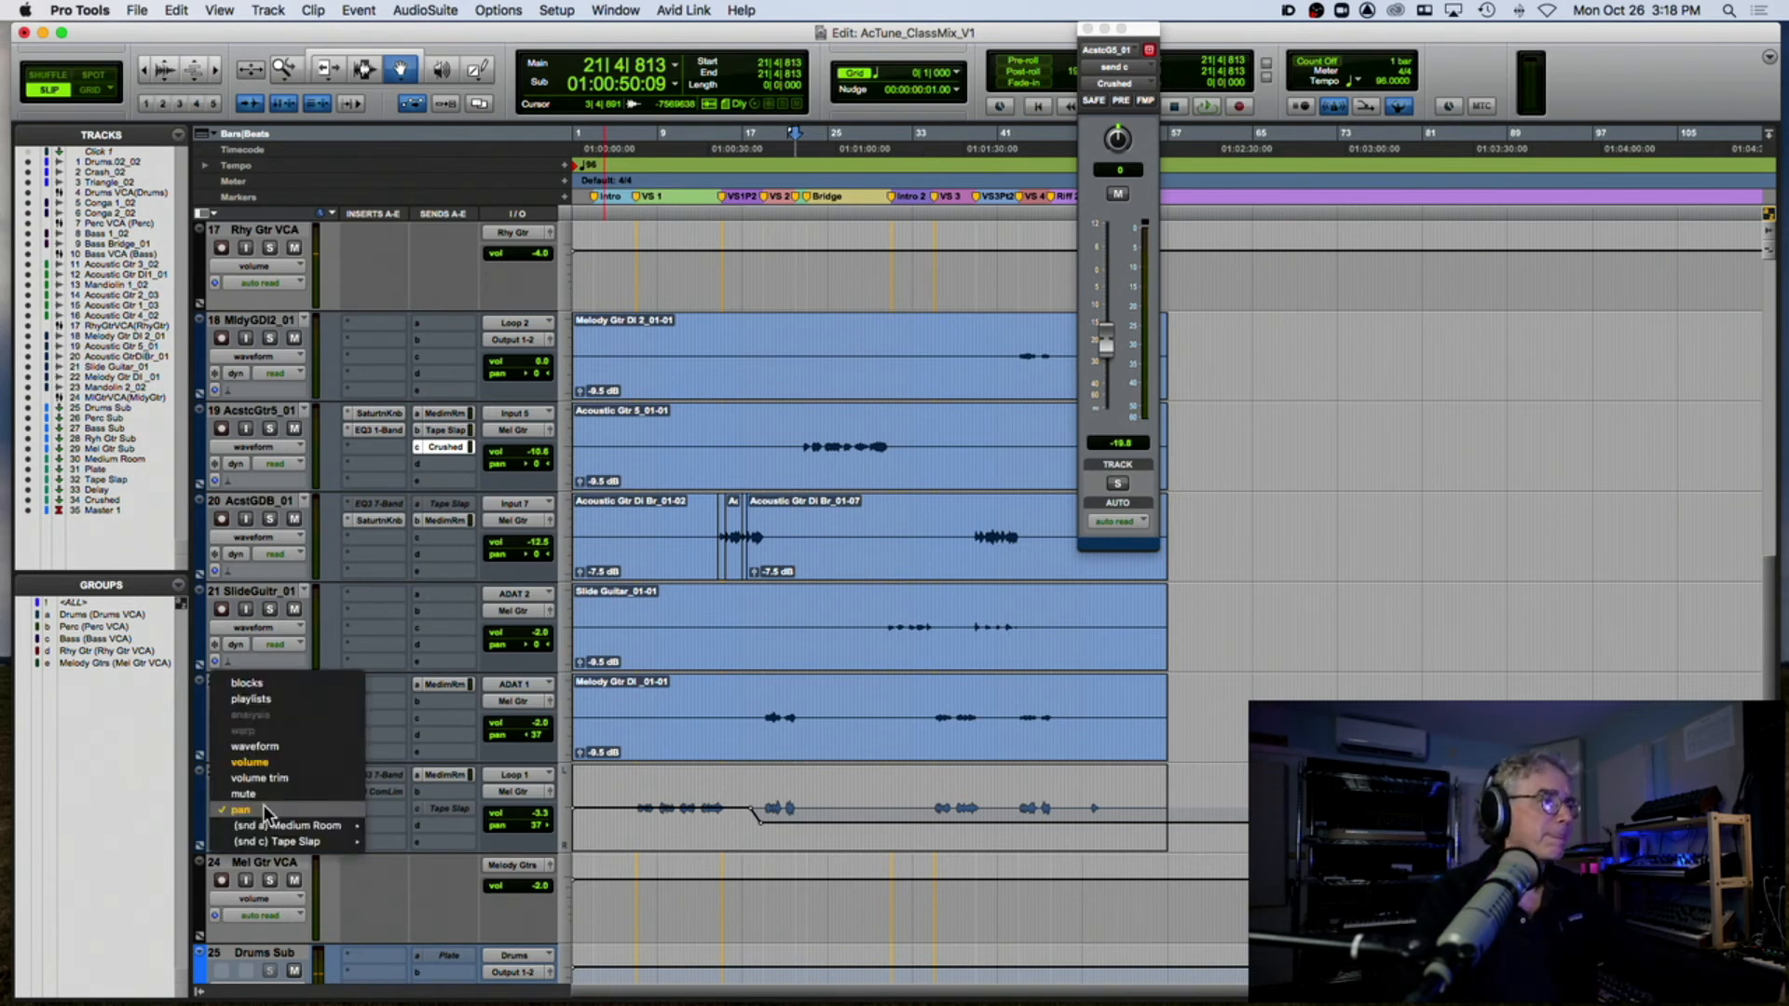
pyautogui.click(266, 746)
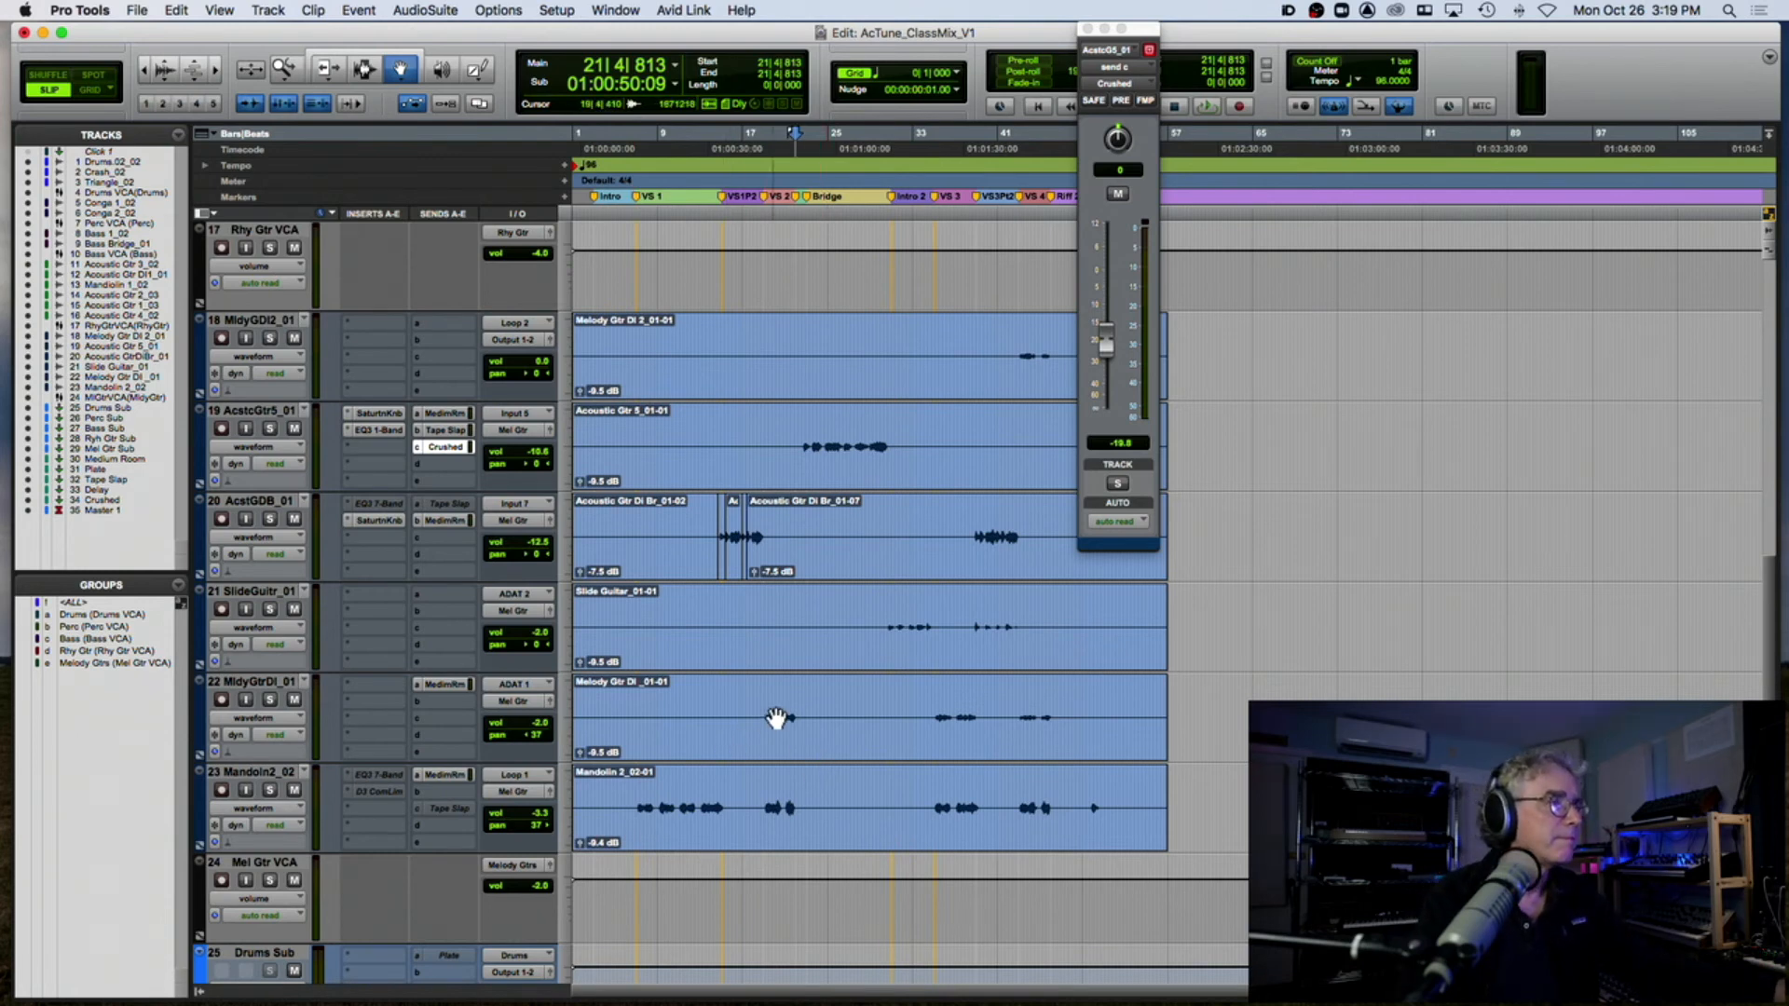
pyautogui.scroll(2, 765, 709)
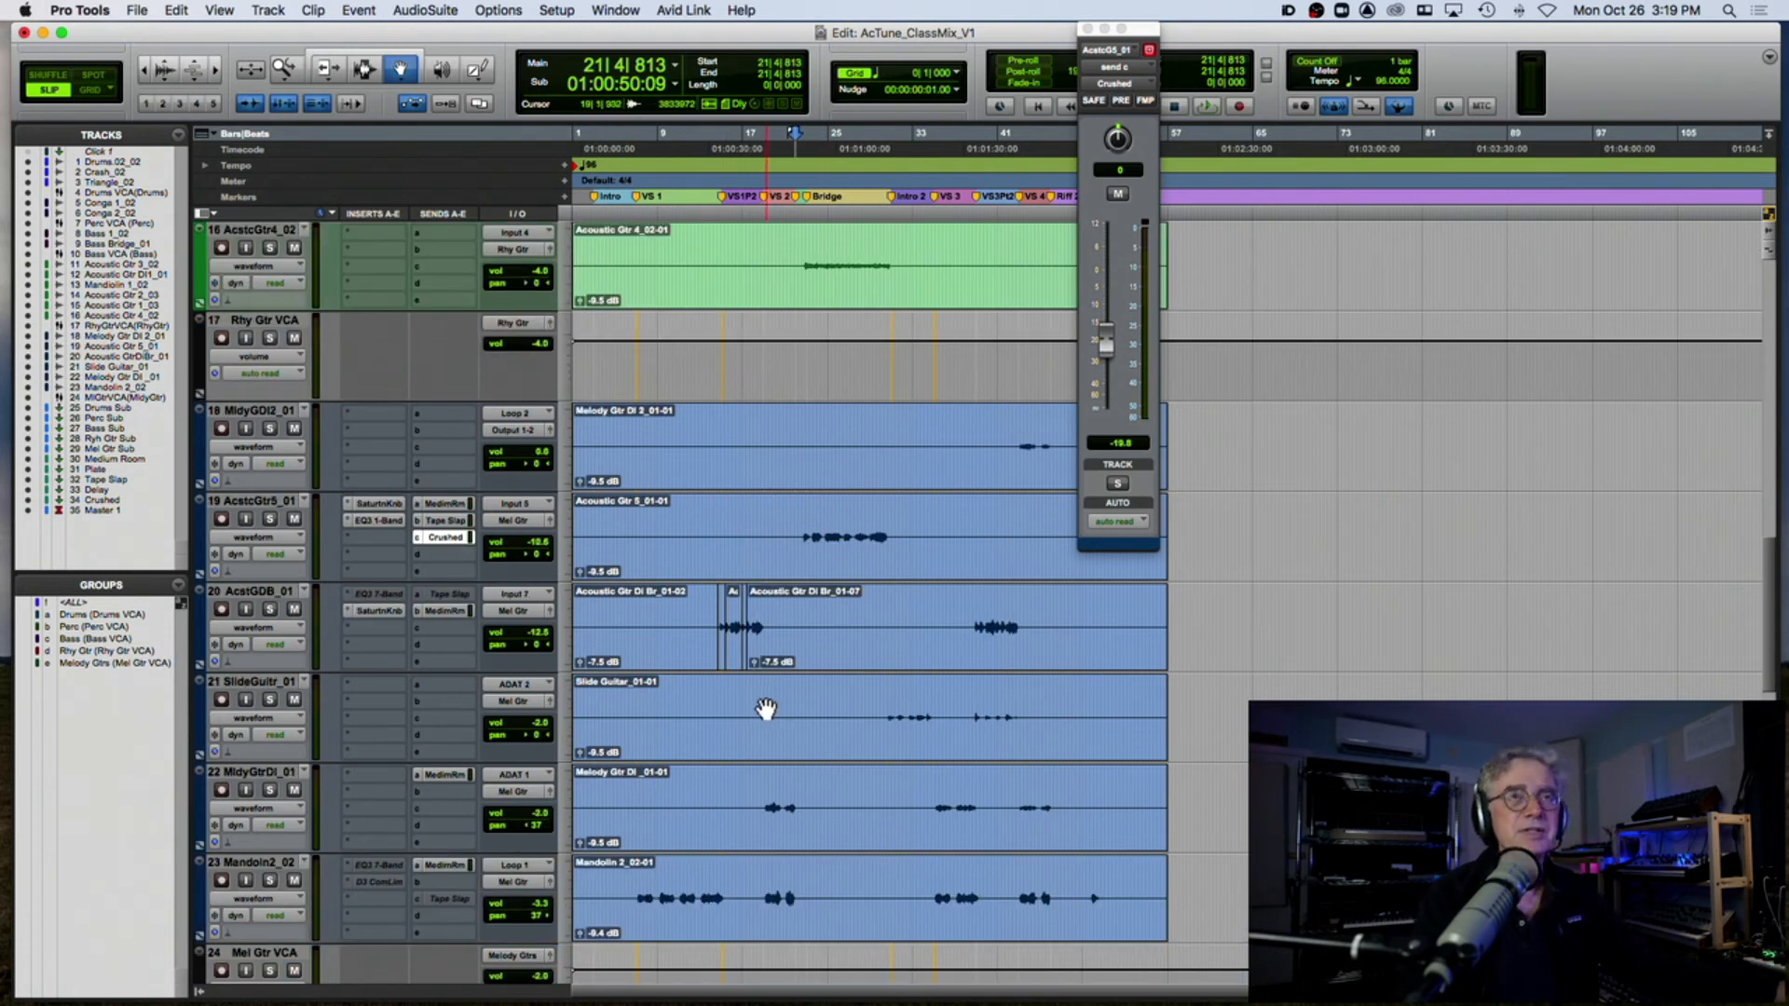
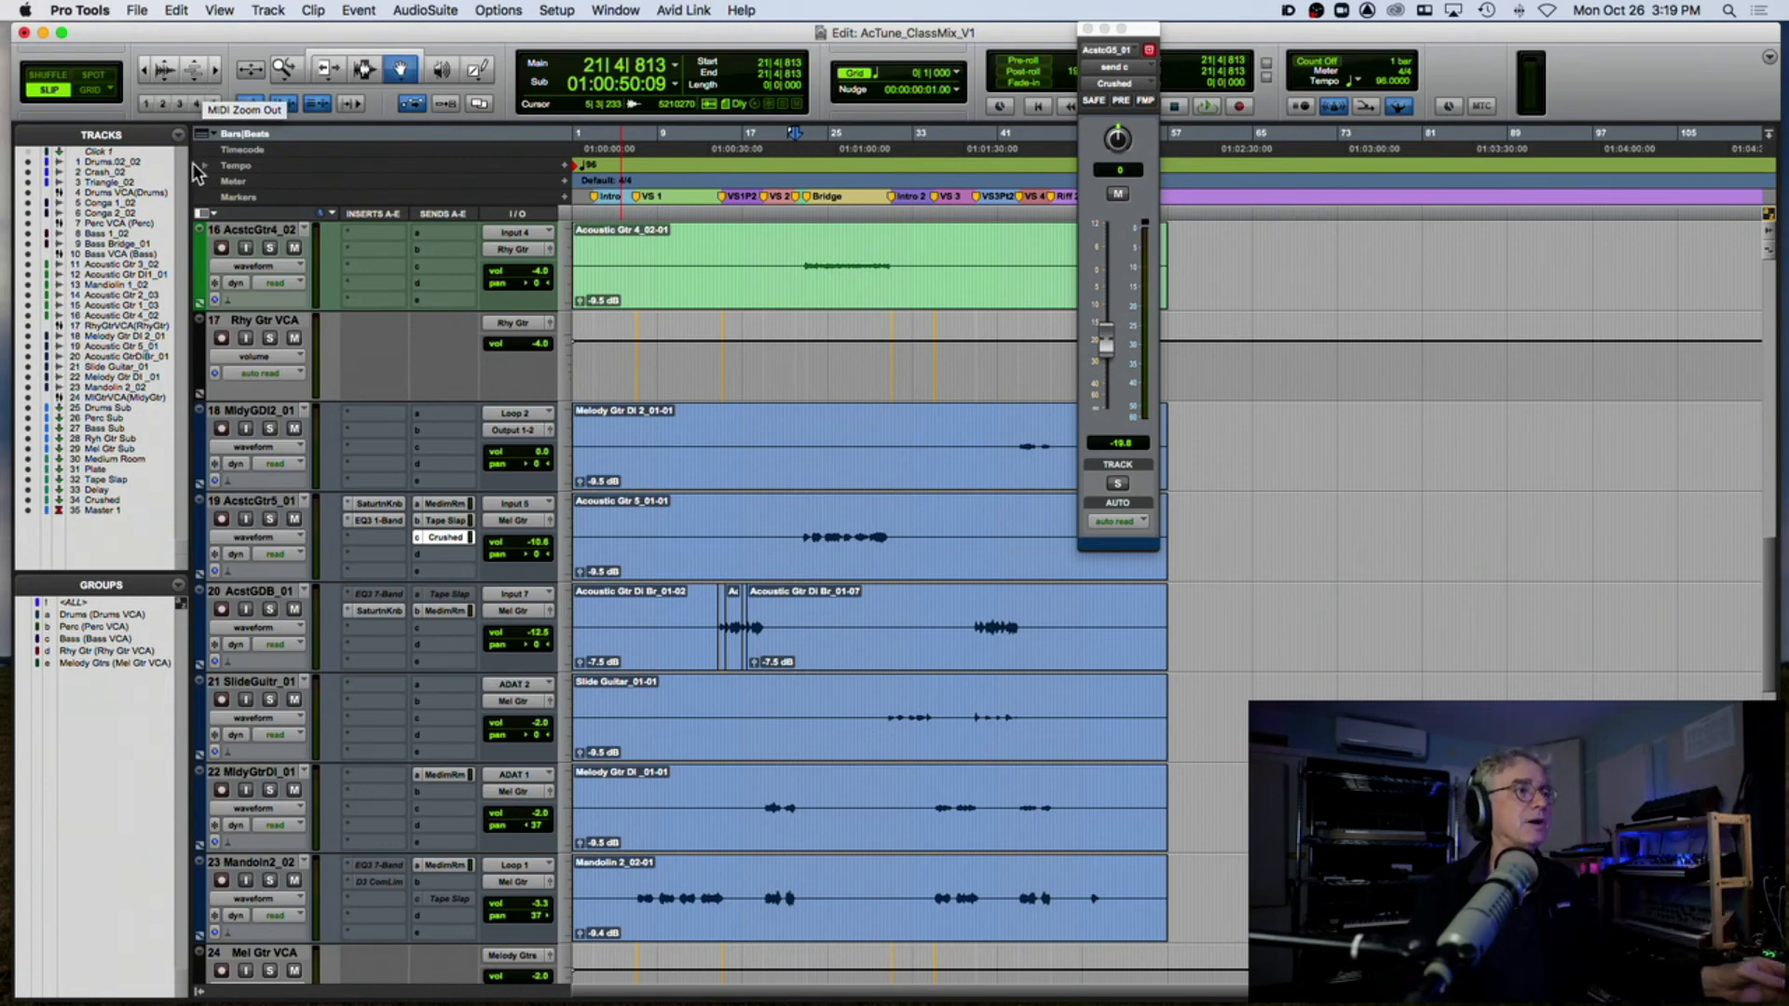
pyautogui.scroll(10, 352, 371)
pyautogui.scroll(1, 359, 358)
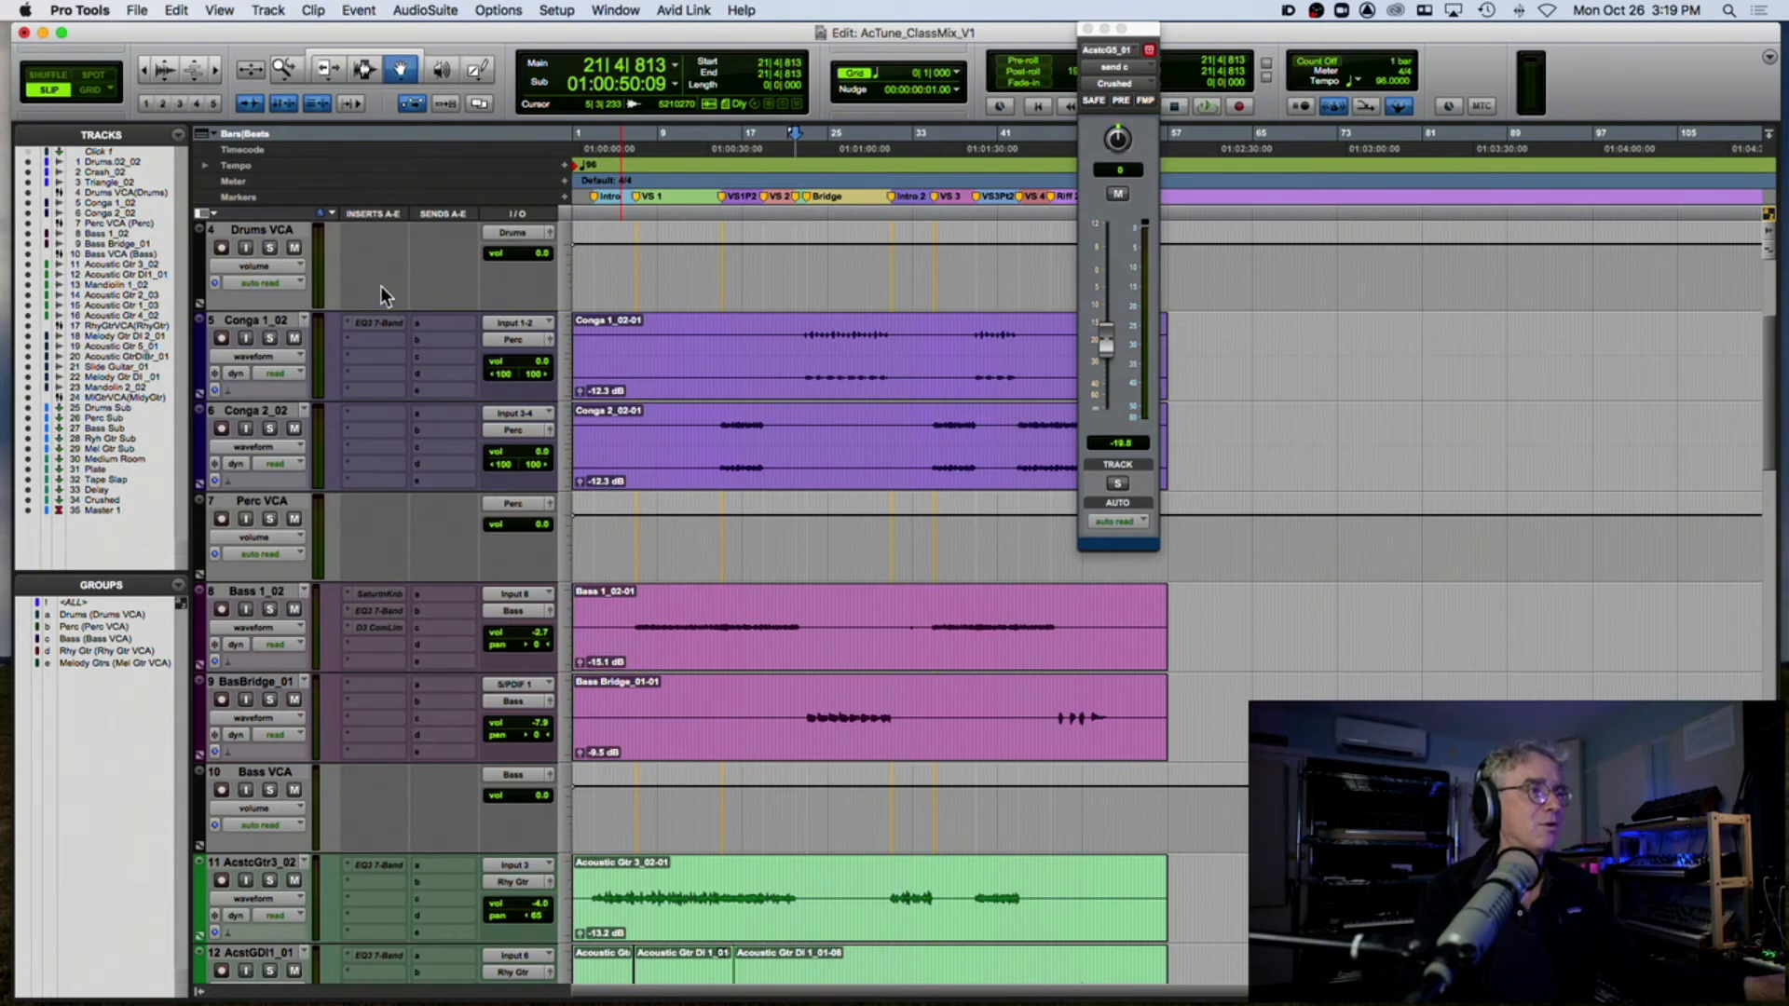
pyautogui.scroll(-4, 384, 757)
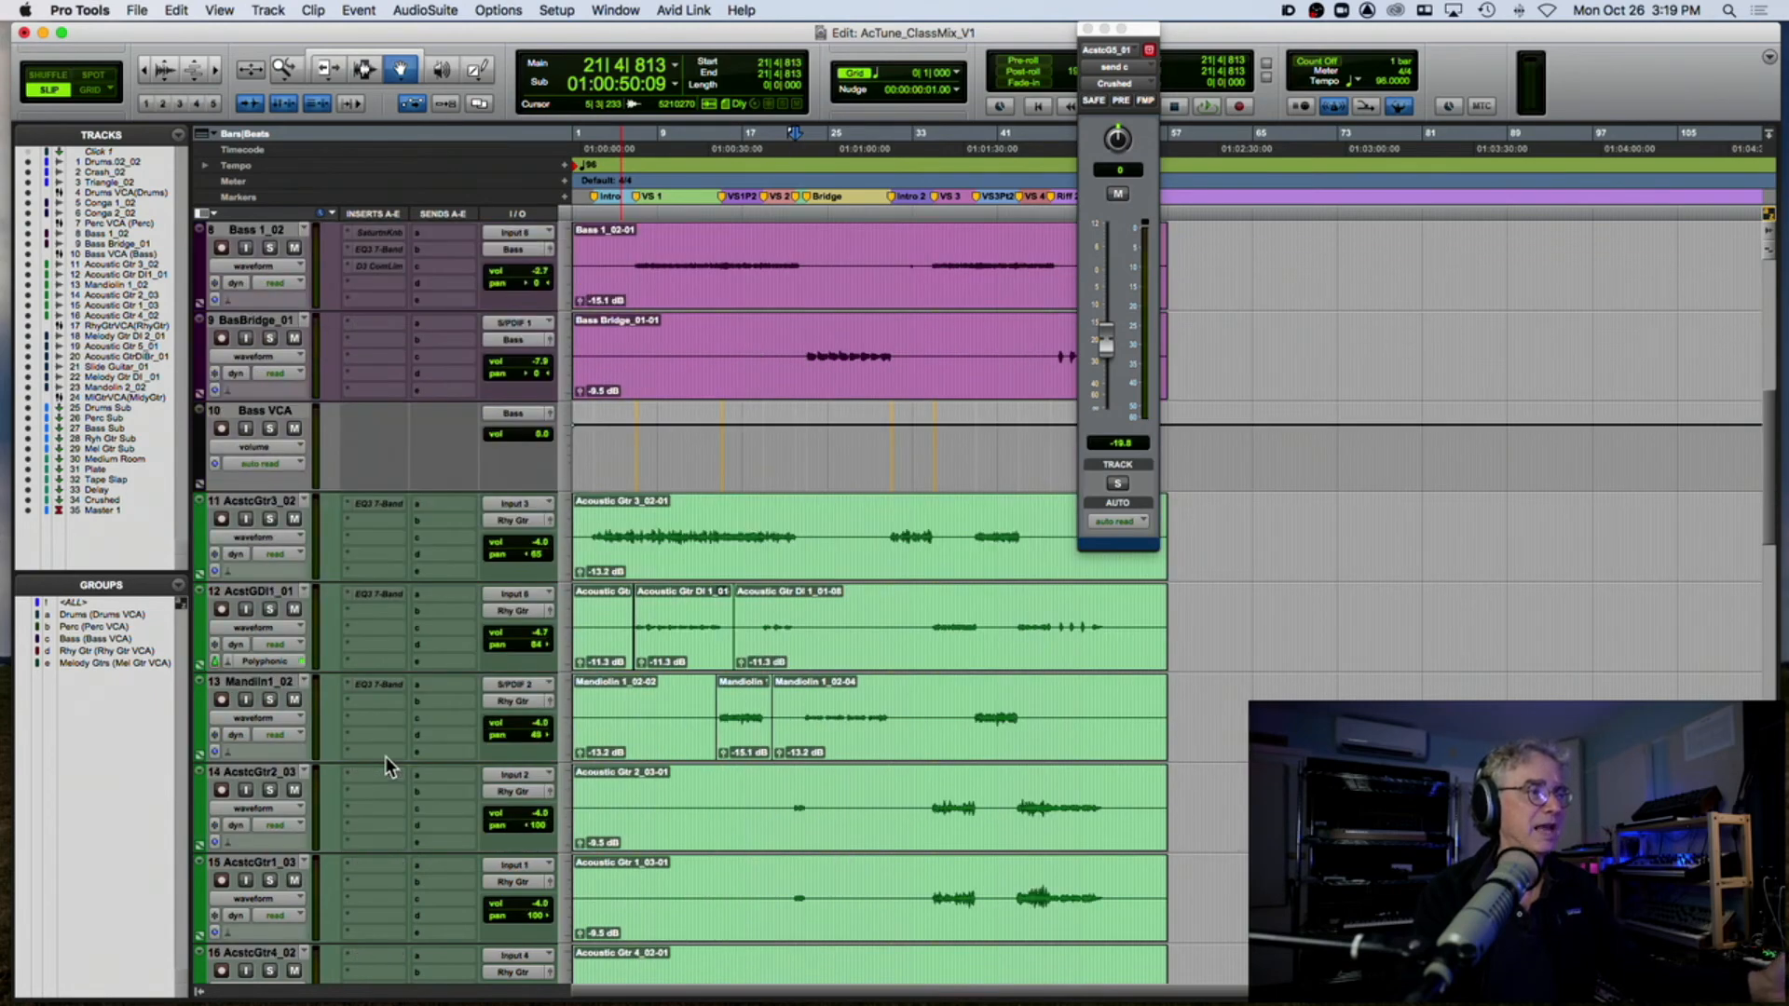
pyautogui.scroll(7, 385, 759)
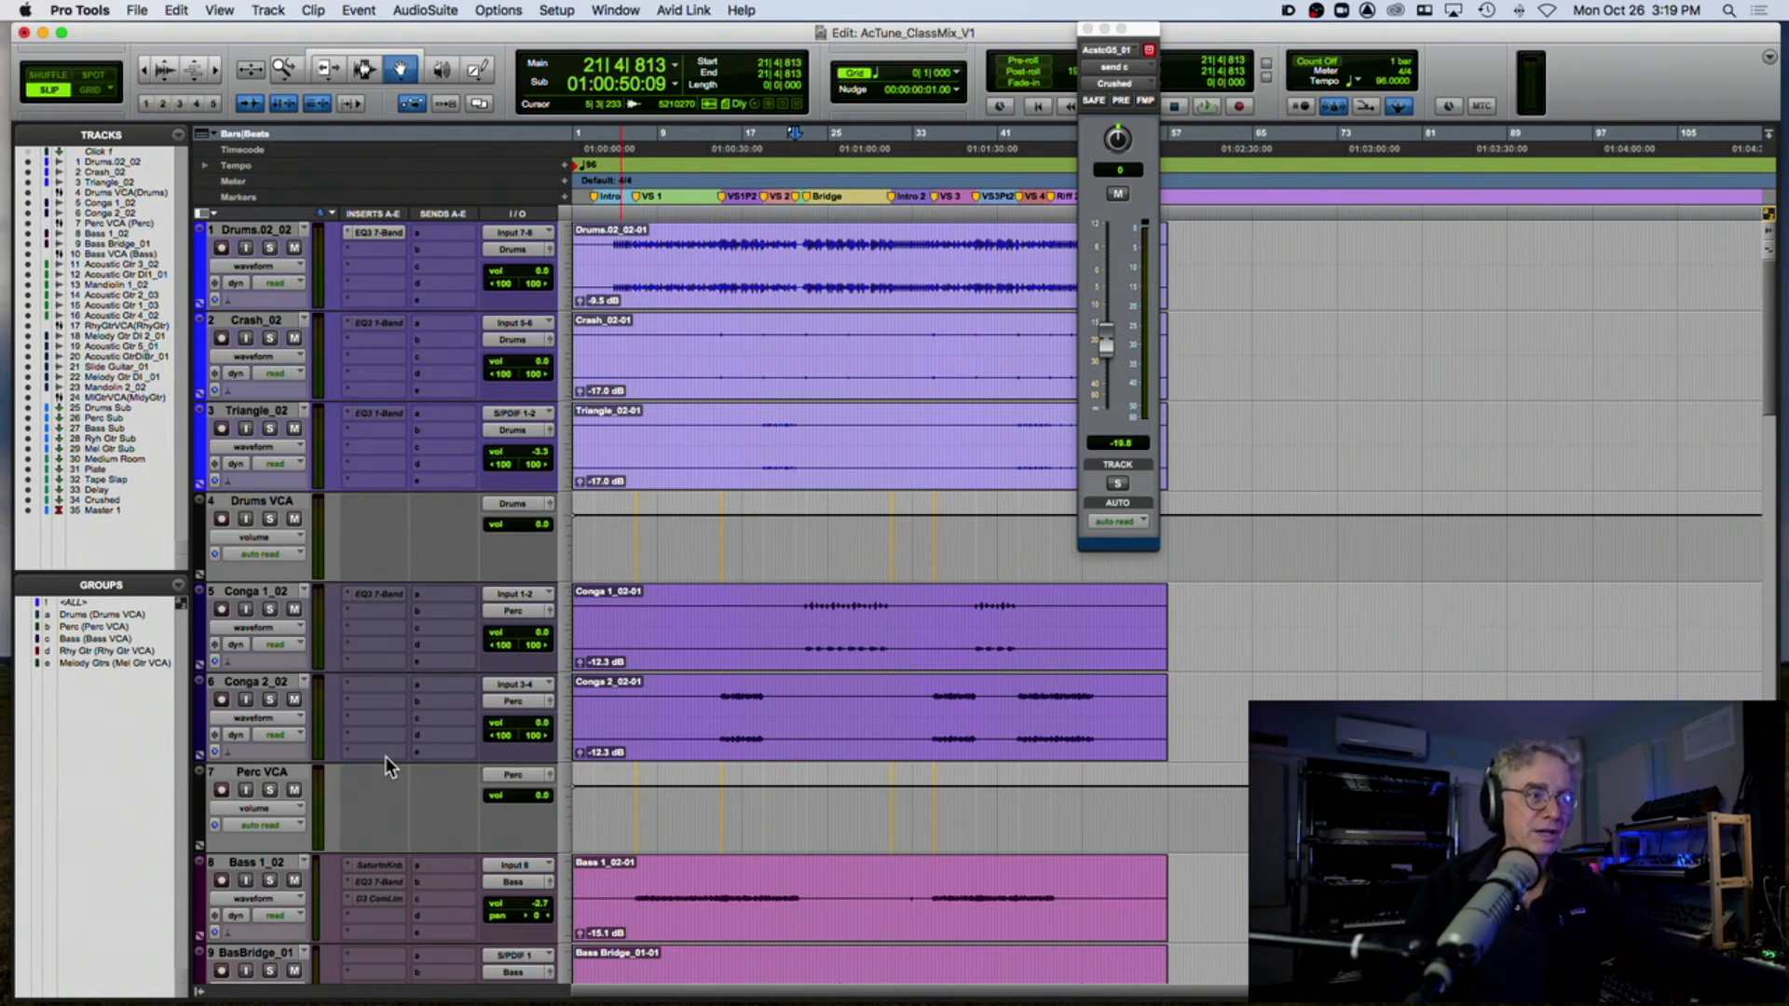
# Step: Save the session under the new name AcTune_ClassMix_V2
pyautogui.click(139, 11)
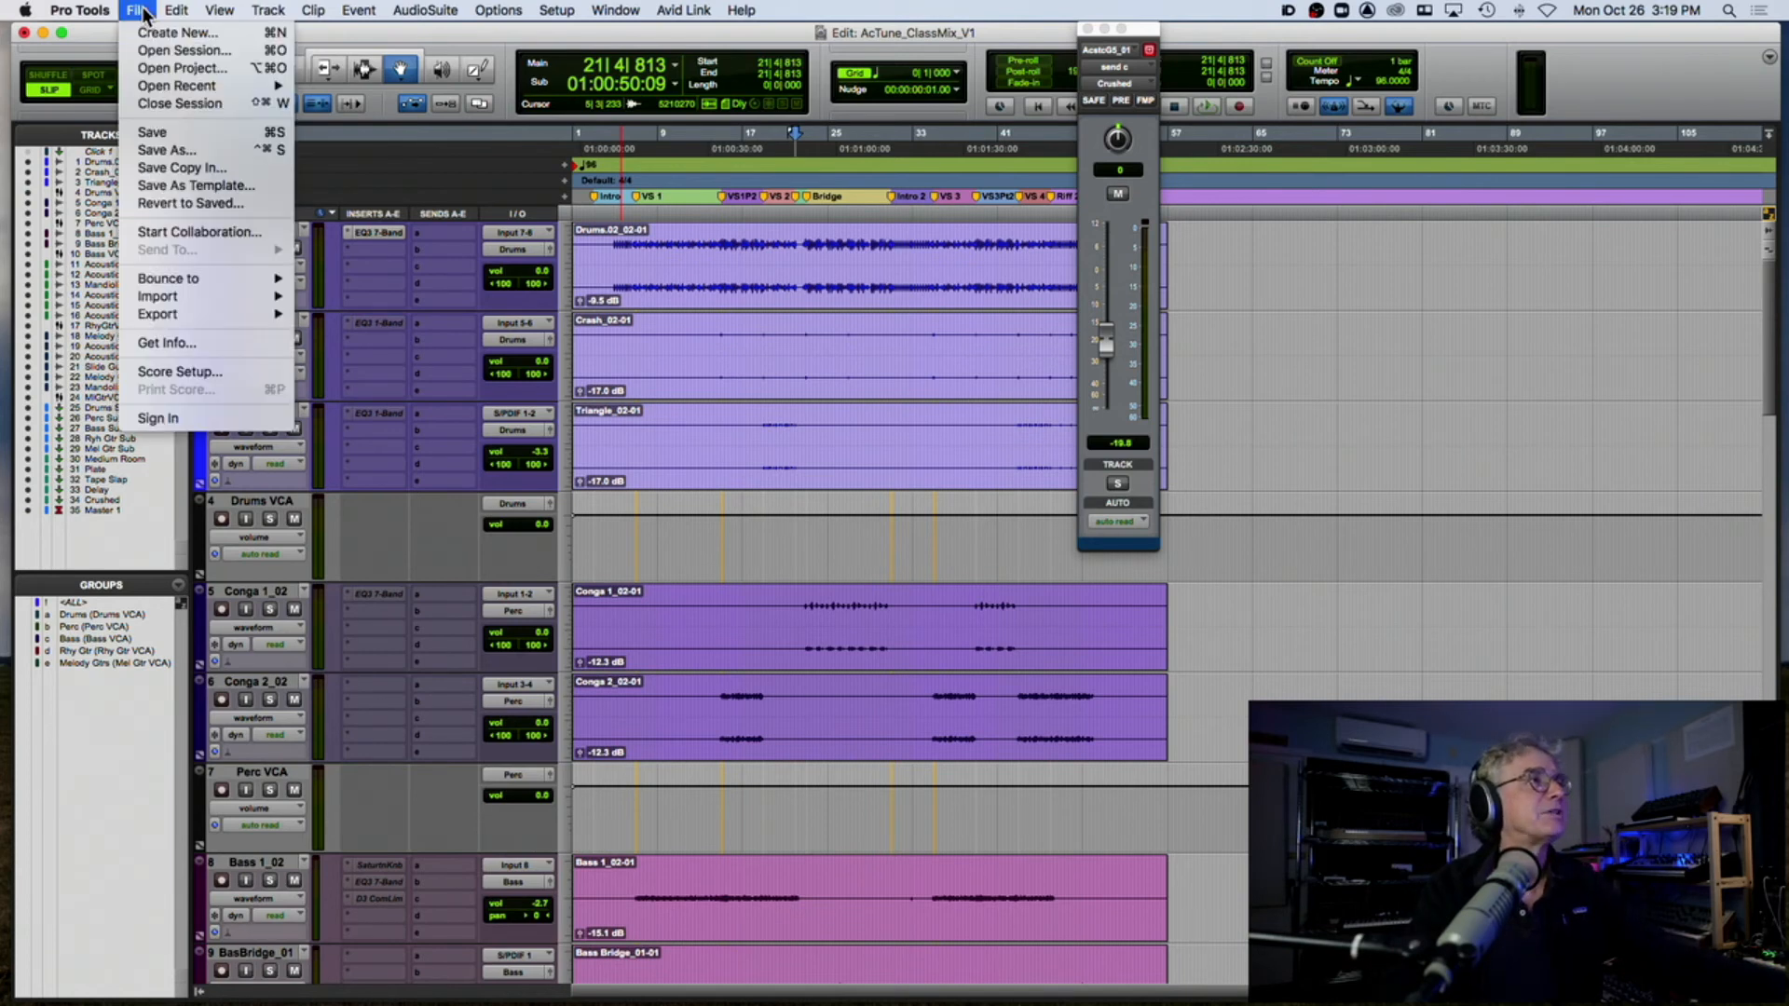
pyautogui.click(210, 152)
pyautogui.press('Right')
pyautogui.press('BackSpace')
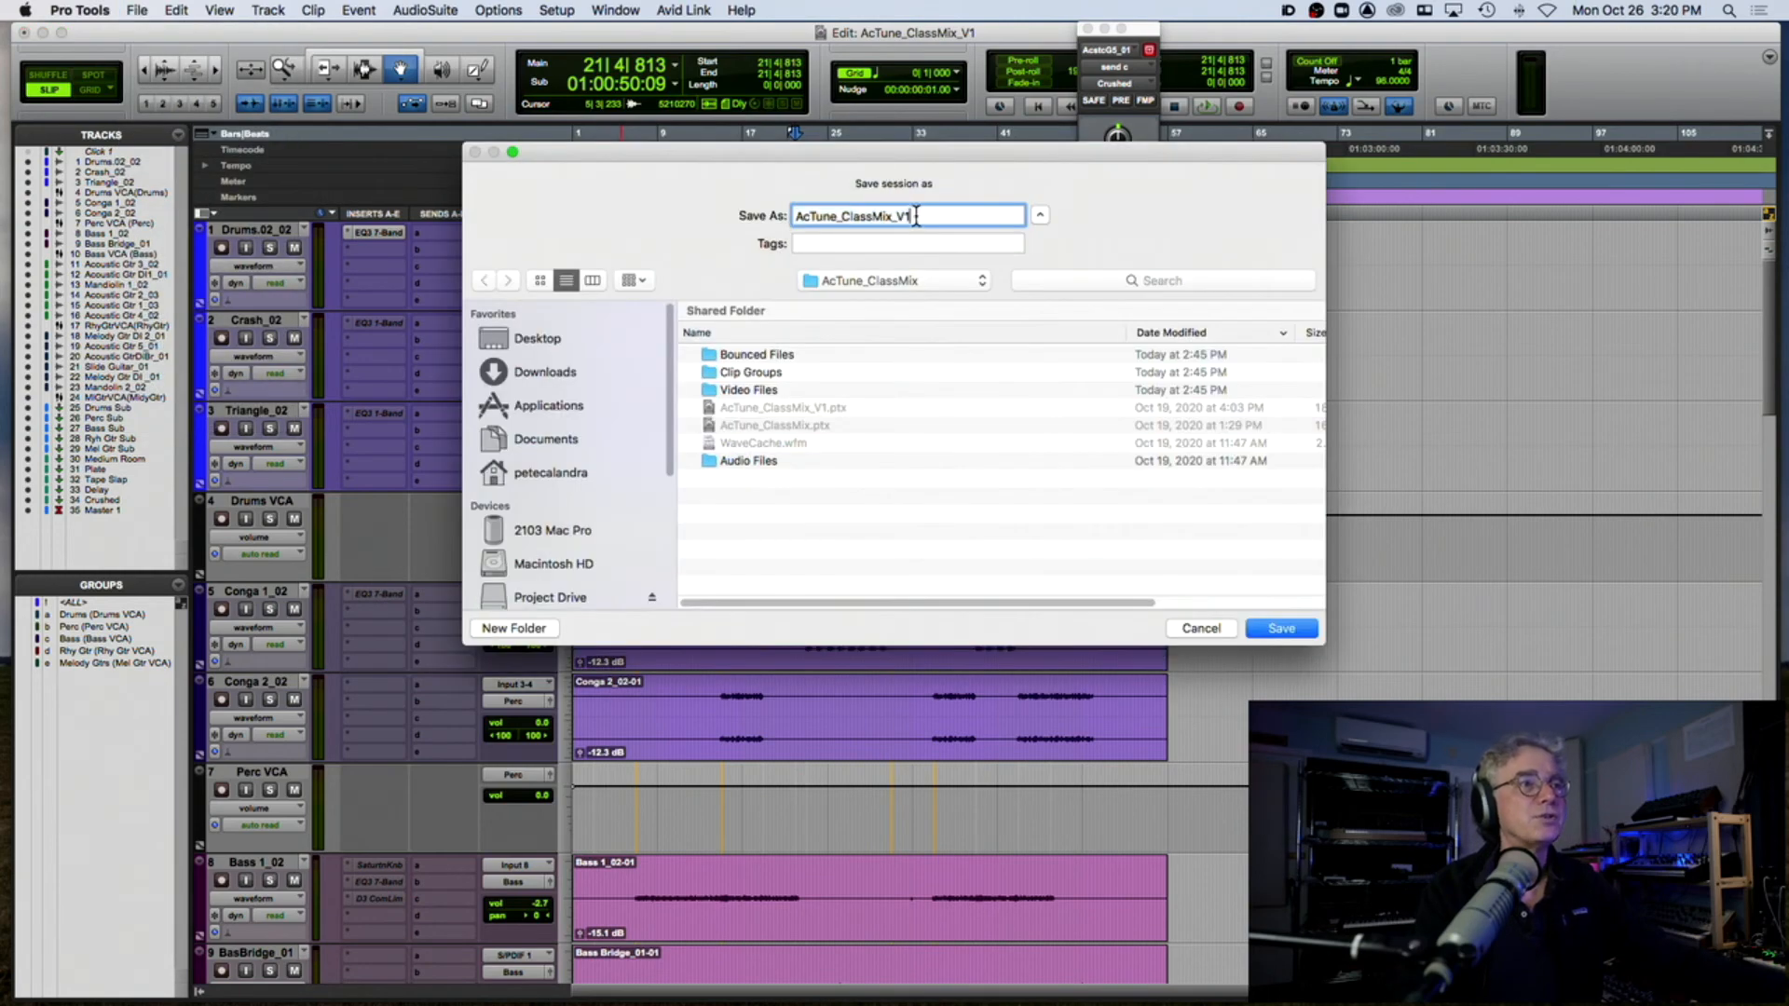
pyautogui.write('2')
pyautogui.press('Return')
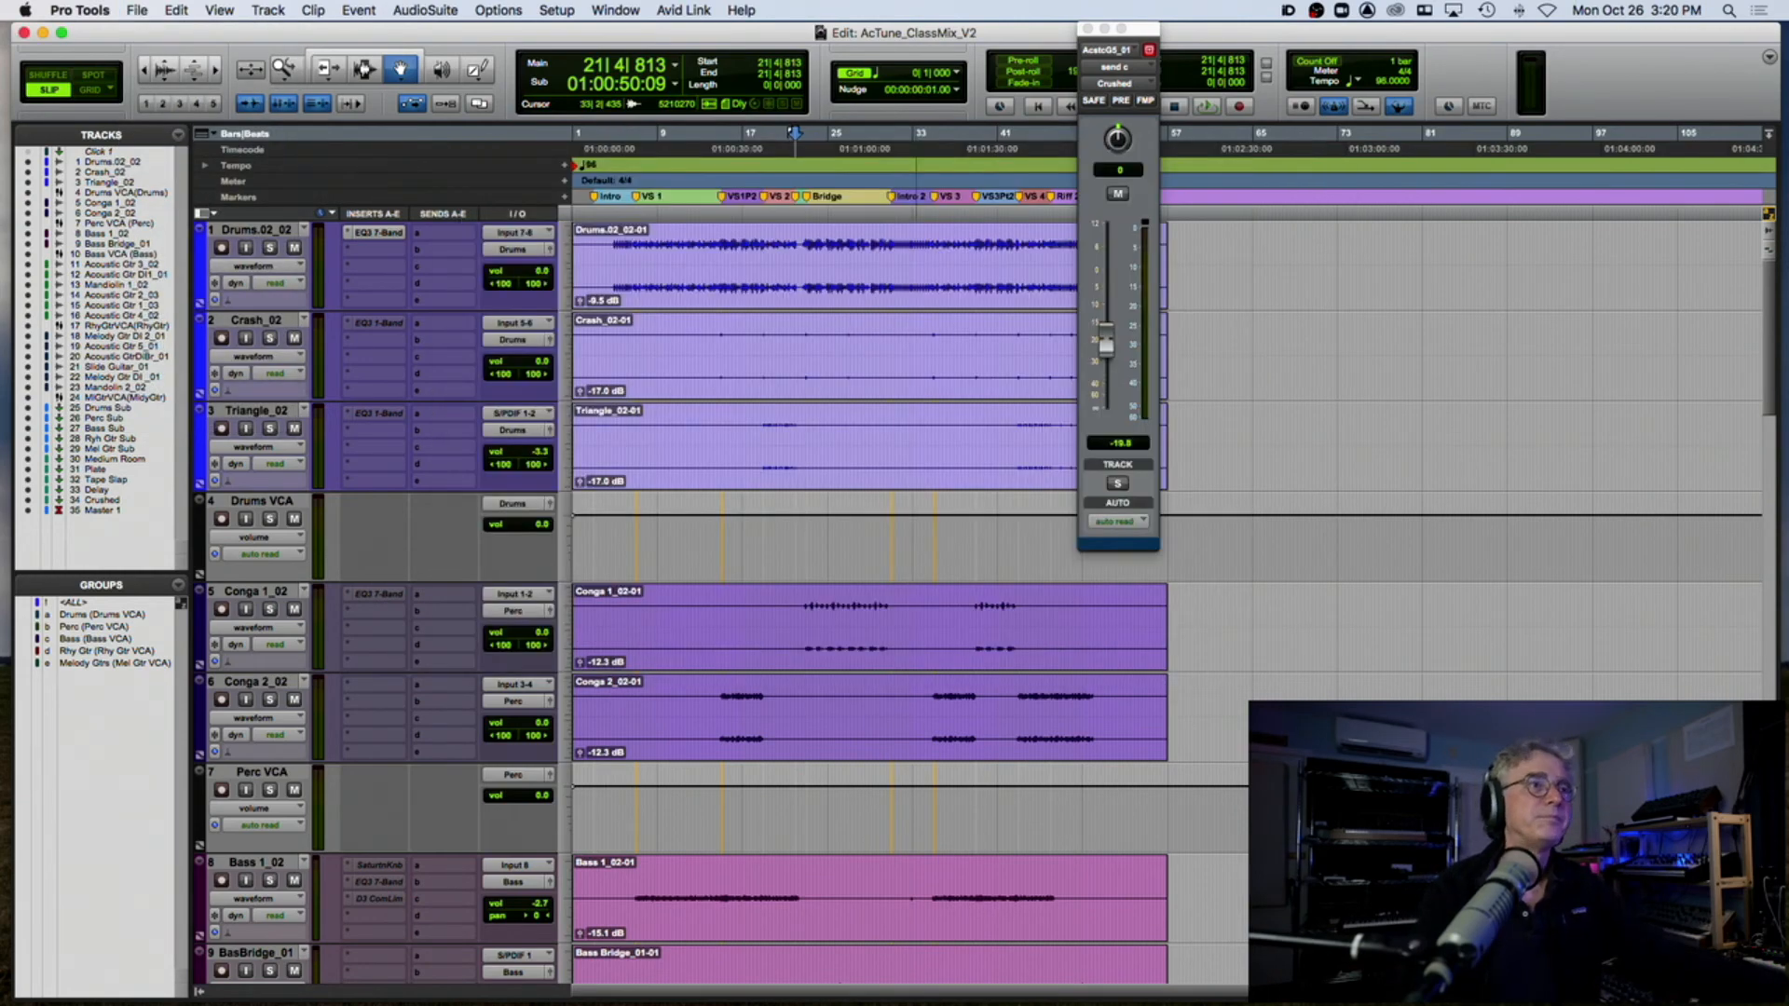
# Step: Open the recently used session AcTune_ClassMix_V1
pyautogui.click(136, 11)
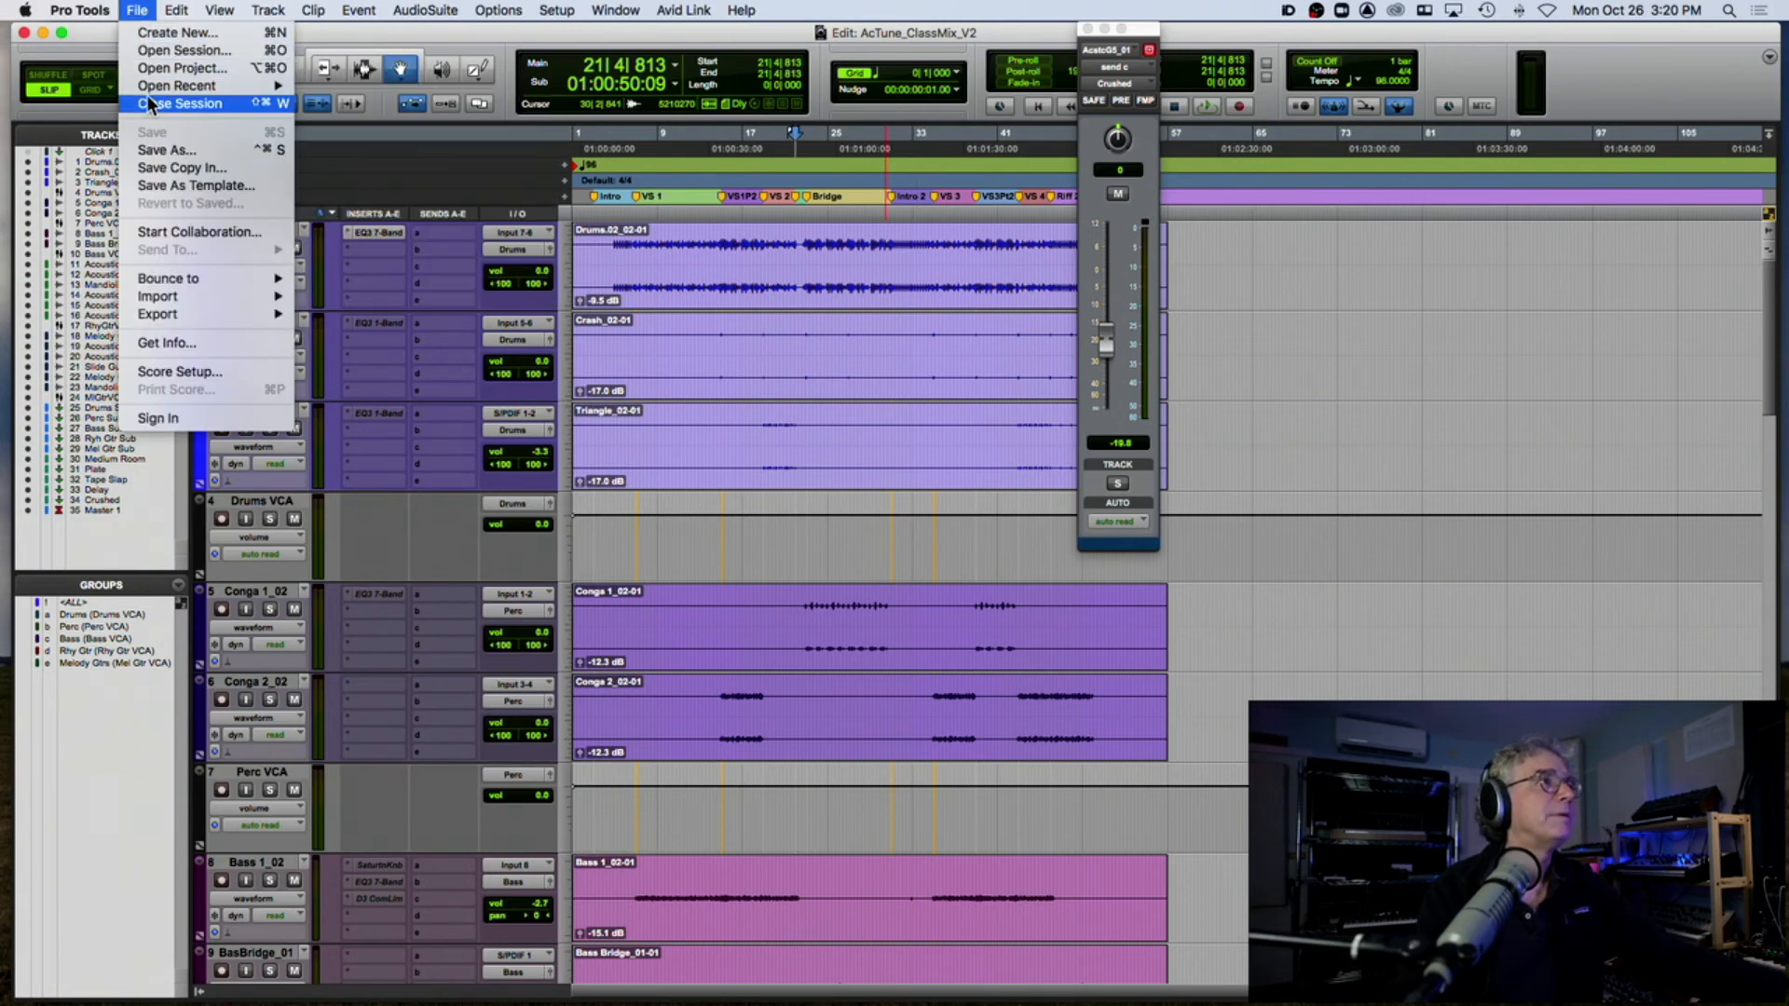
pyautogui.moveTo(154, 88)
pyautogui.click(365, 108)
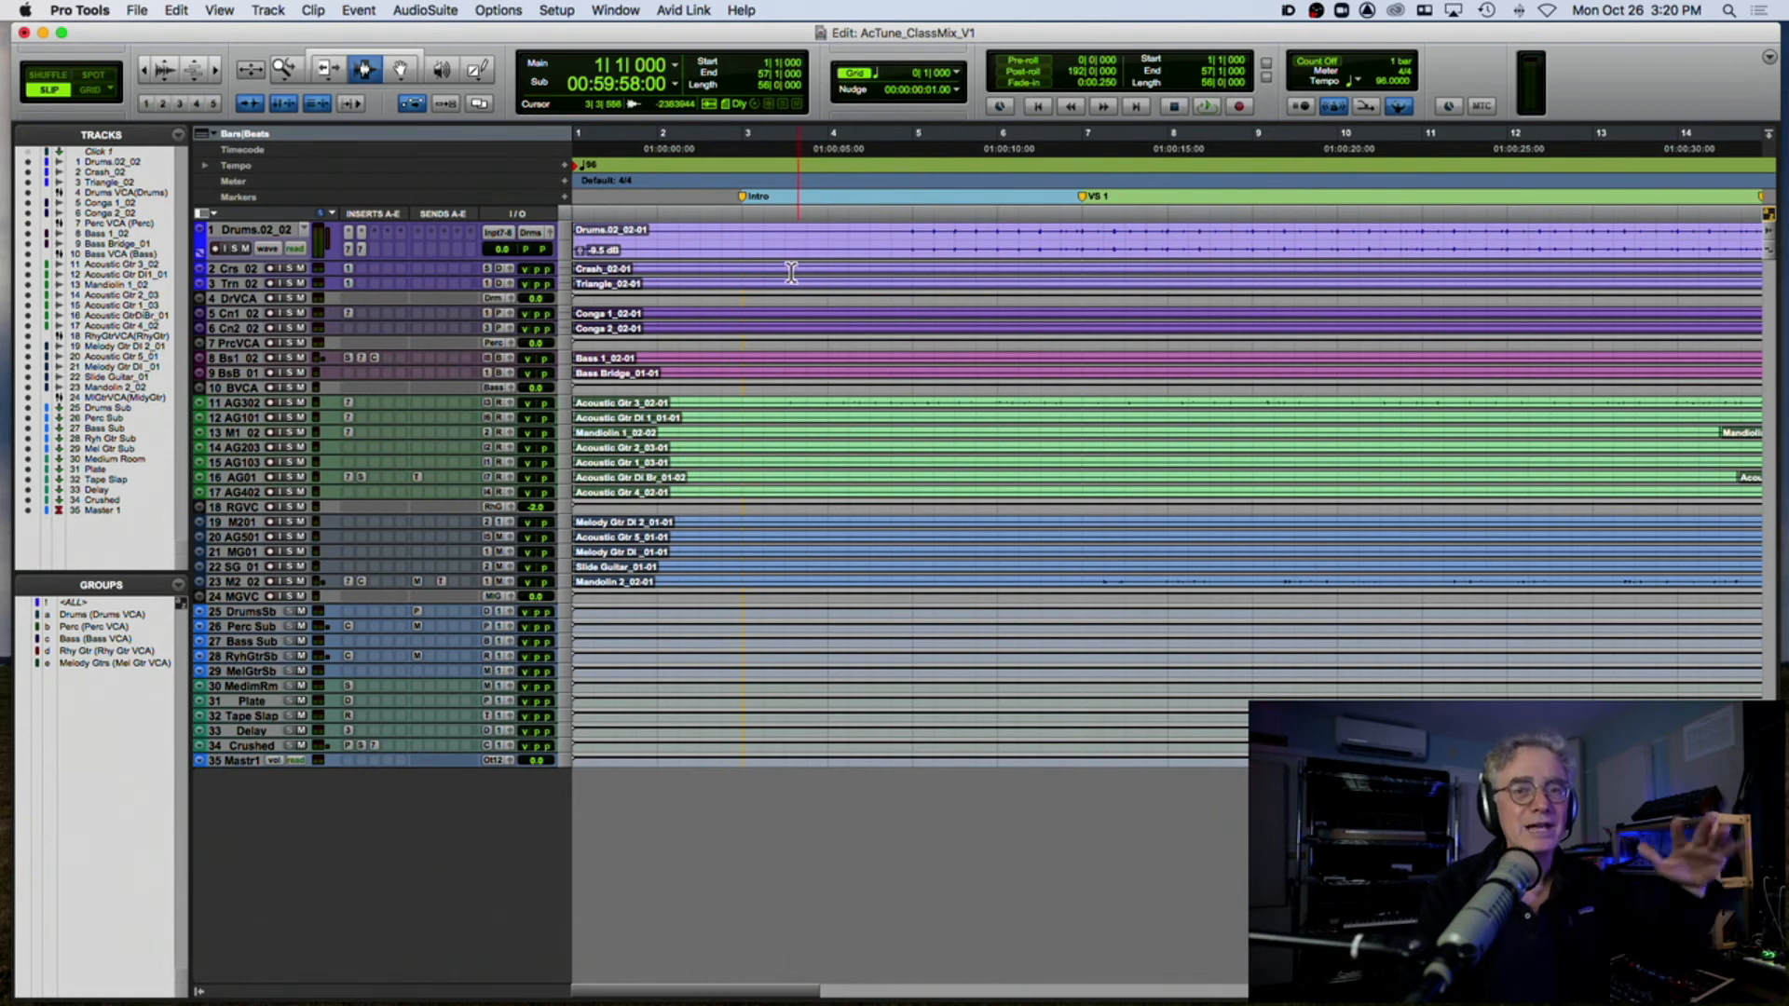
# Step: Place the playback start in bar 2, just before the Intro marker, and listen to the opening of the mix
pyautogui.click(739, 247)
pyautogui.press('space')
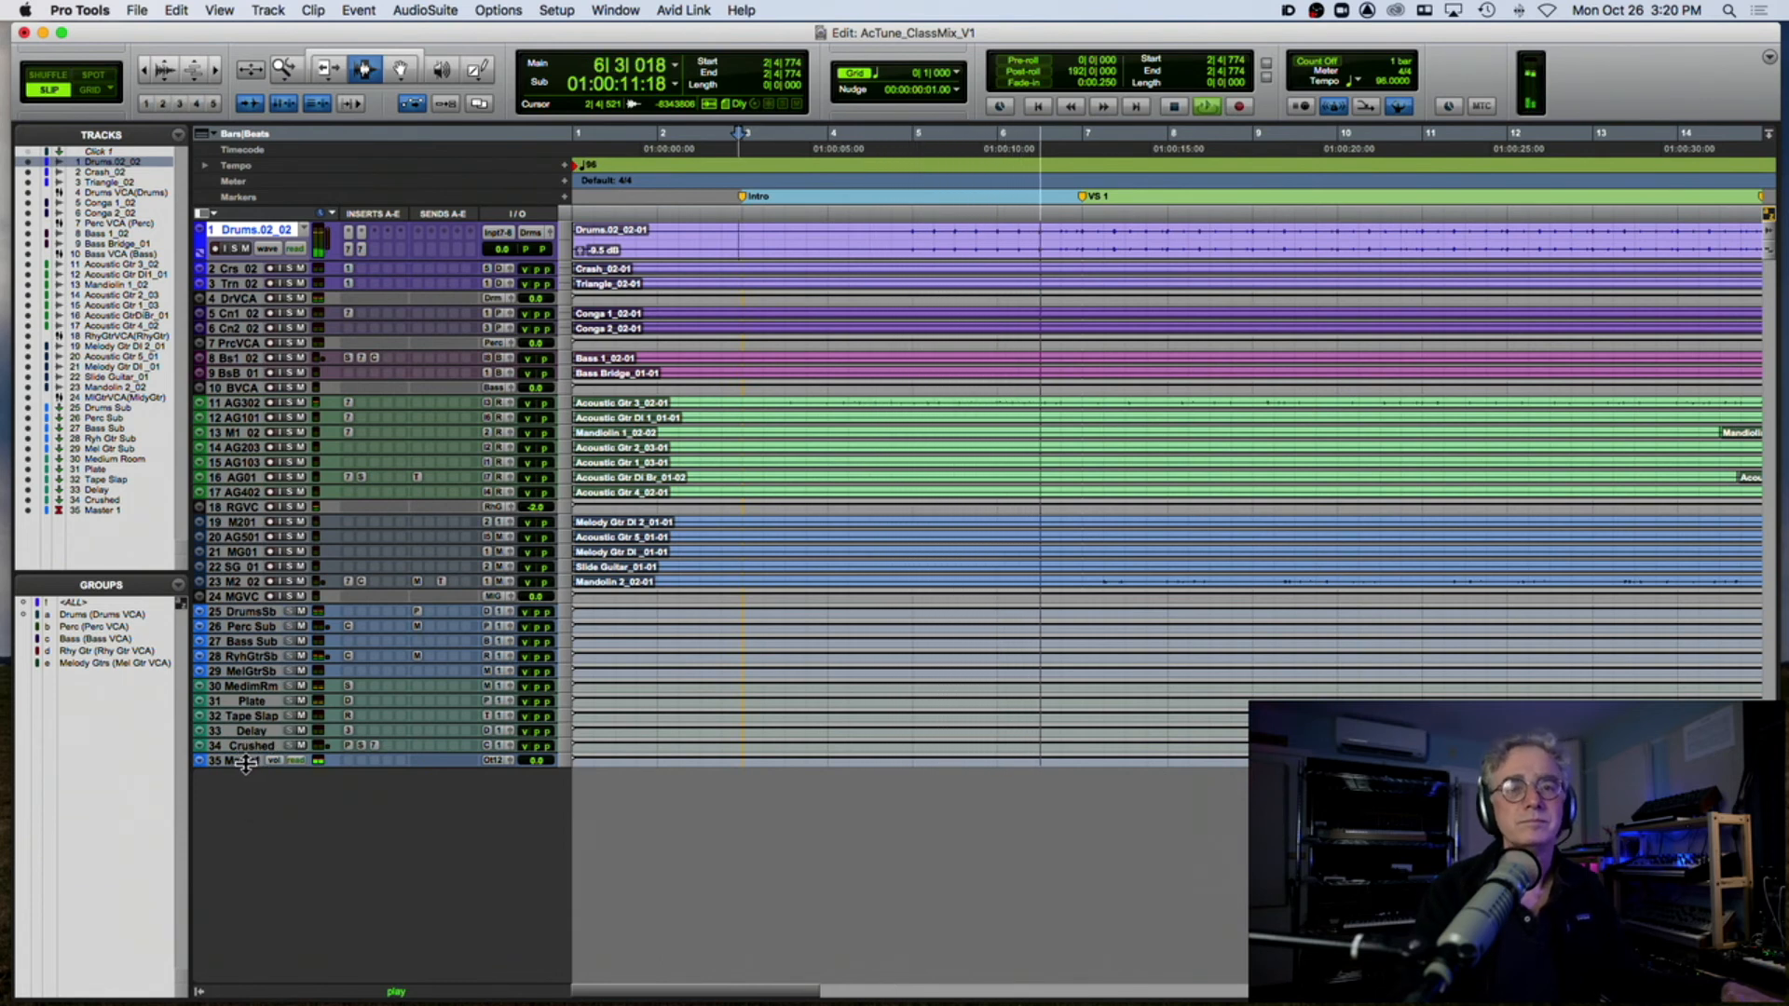
pyautogui.press('space')
# Step: Enlarge the Master 1 track and insert the stereo PAZ-Analyzer in its fifth insert slot
pyautogui.moveTo(245, 764); pyautogui.dragTo(254, 939)
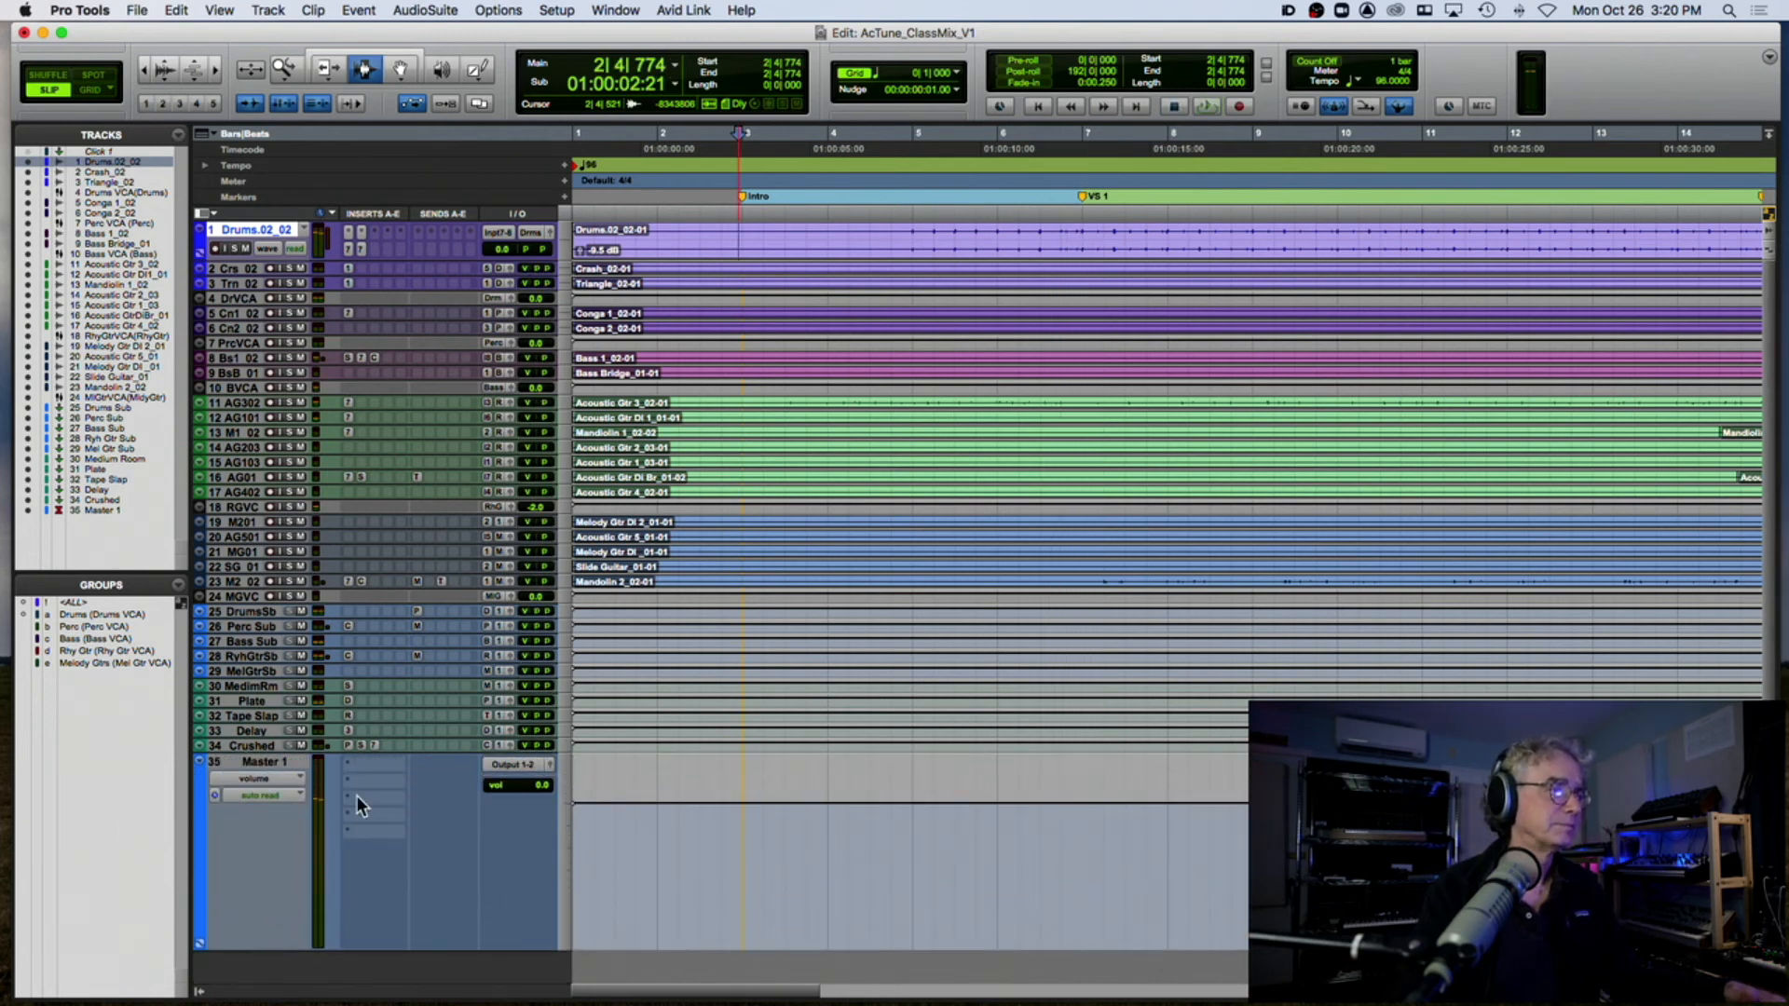
pyautogui.click(367, 829)
pyautogui.moveTo(369, 829)
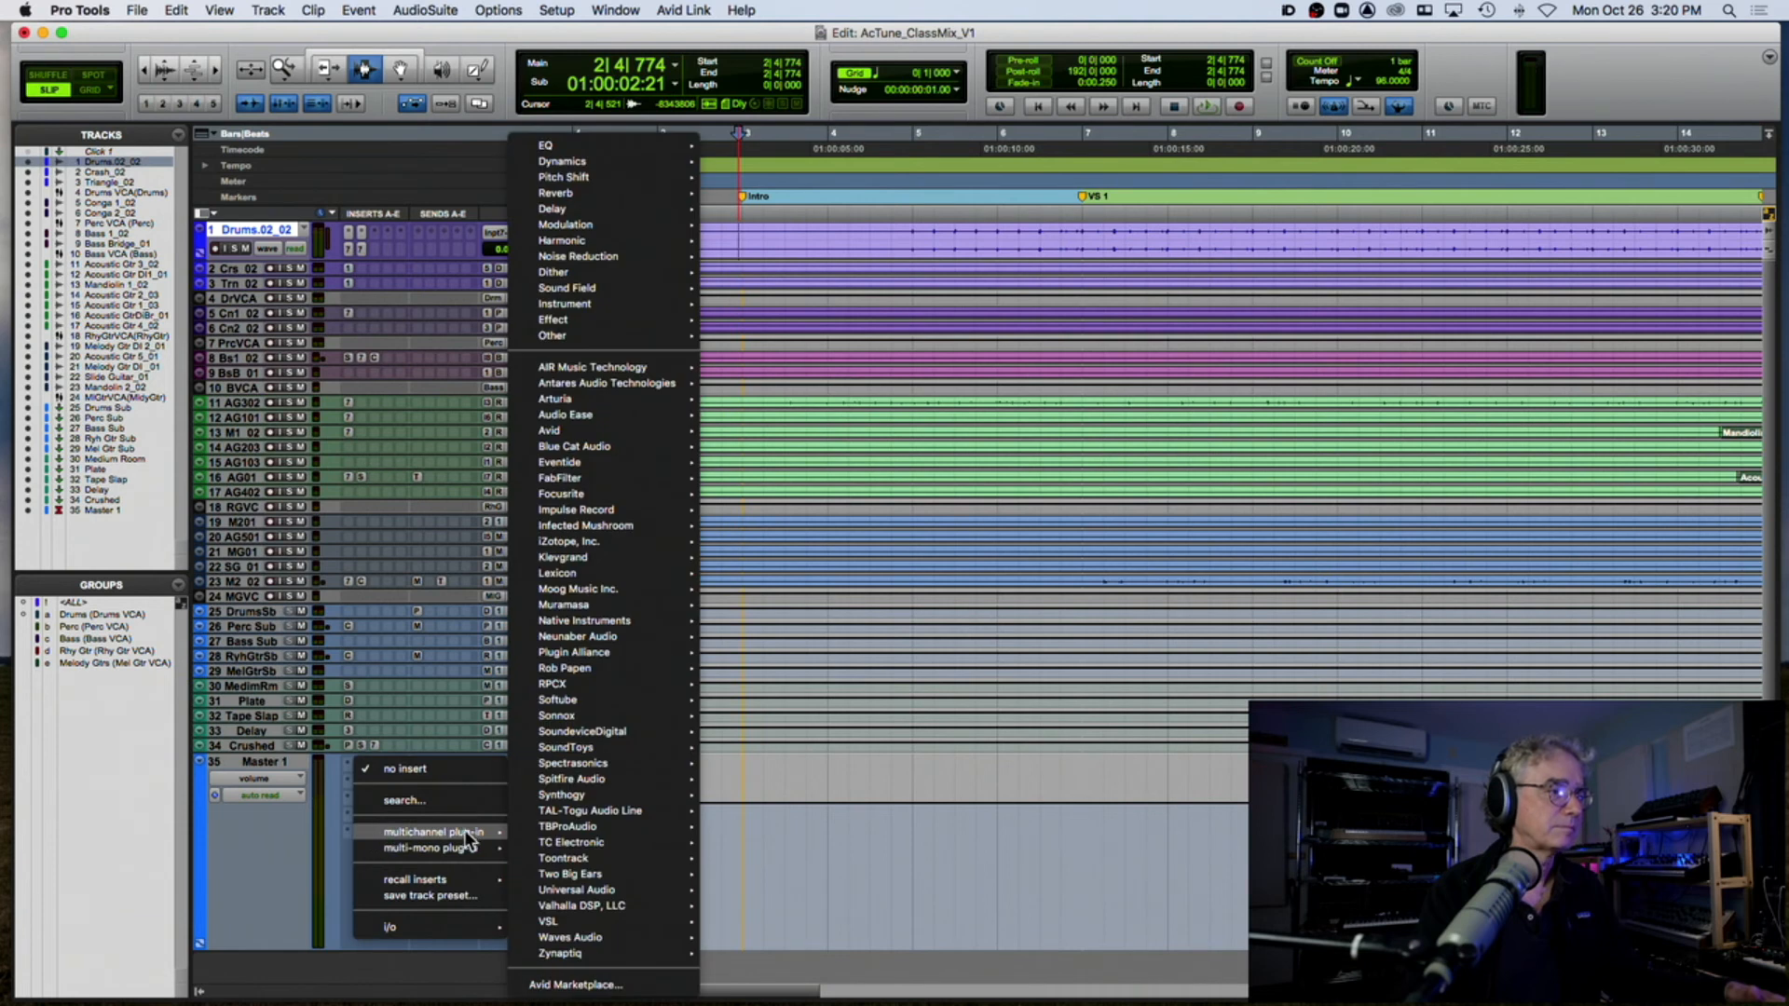
pyautogui.moveTo(594, 416)
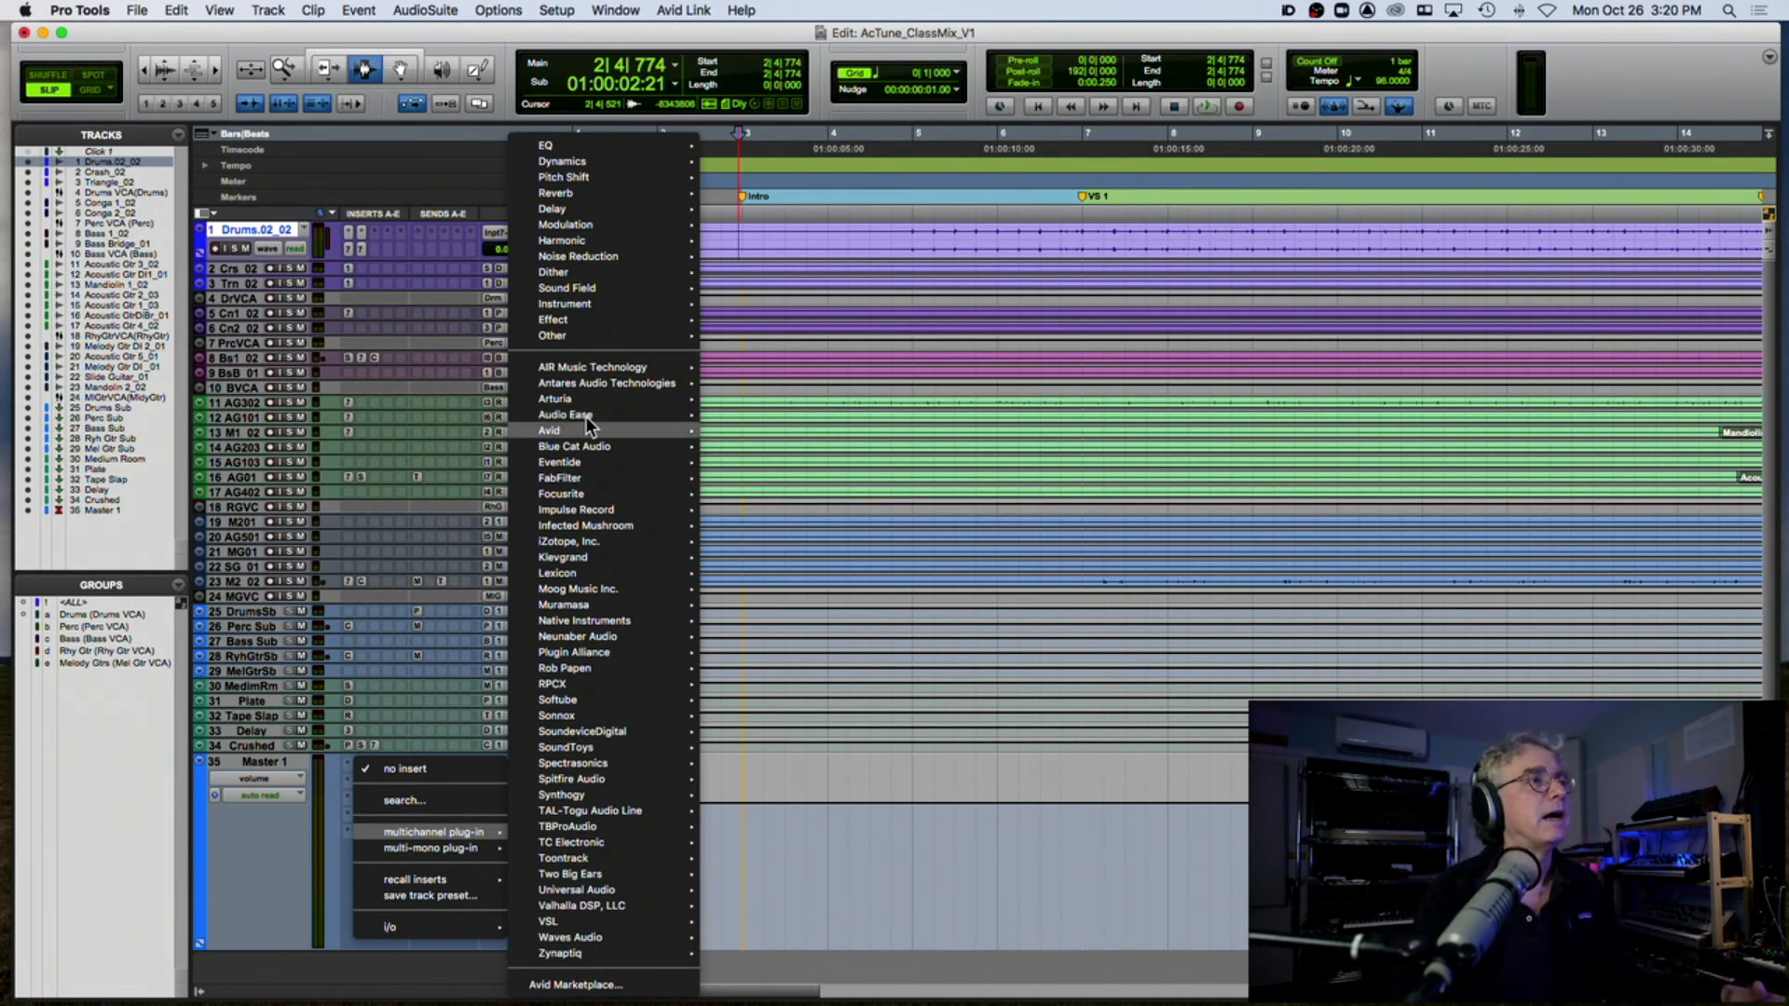
pyautogui.moveTo(613, 335)
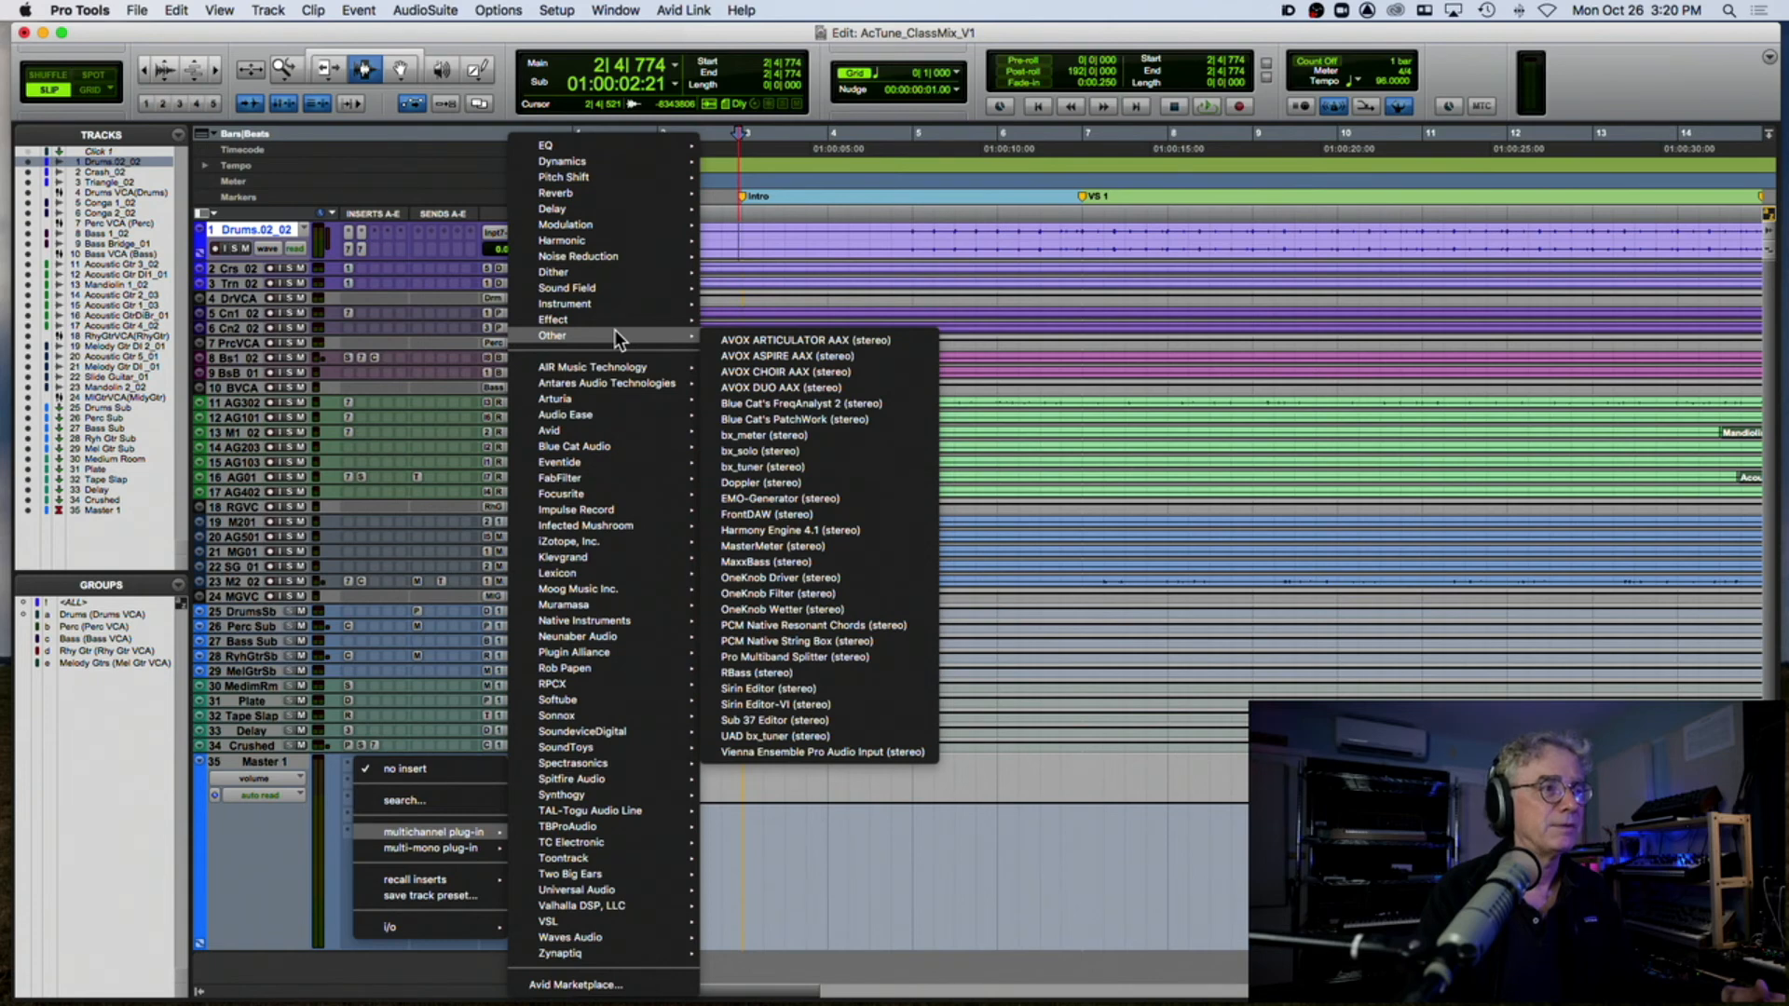
pyautogui.moveTo(577, 260)
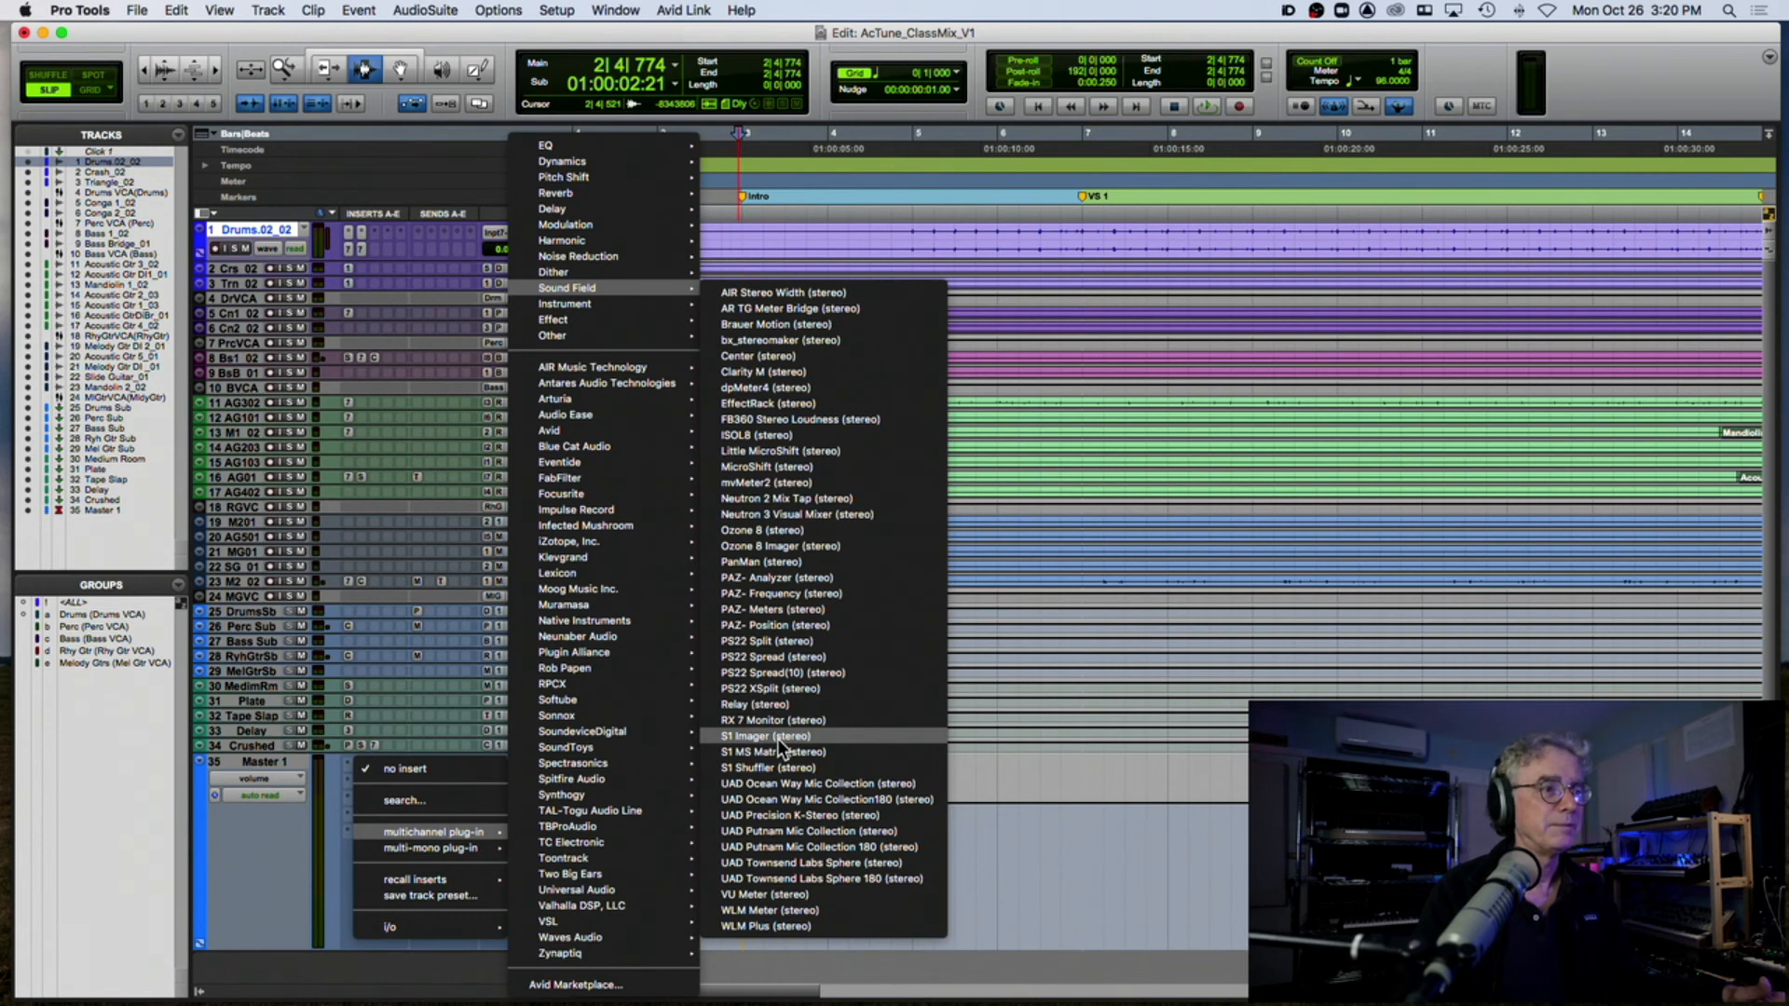
pyautogui.click(798, 577)
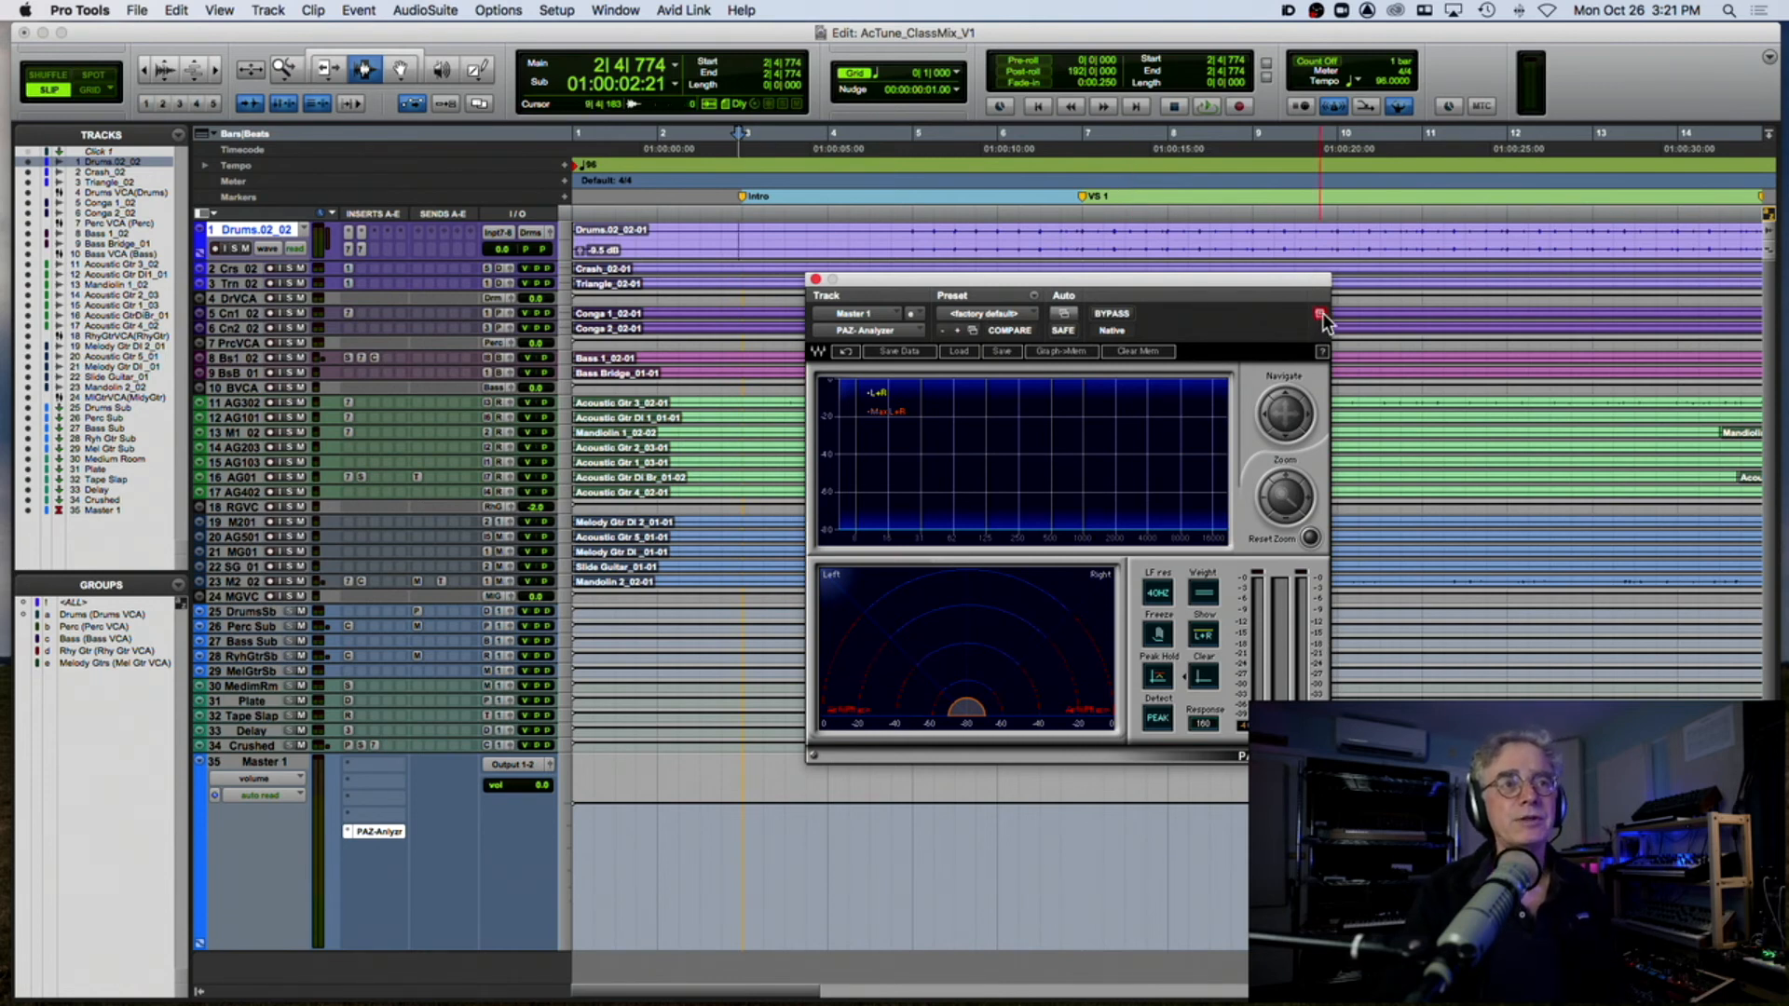
# Step: Move the PAZ-Analyzer window clear of the tracks and play the mix to examine its spectrum and stereo image
pyautogui.moveTo(1286, 293); pyautogui.dragTo(1716, 57)
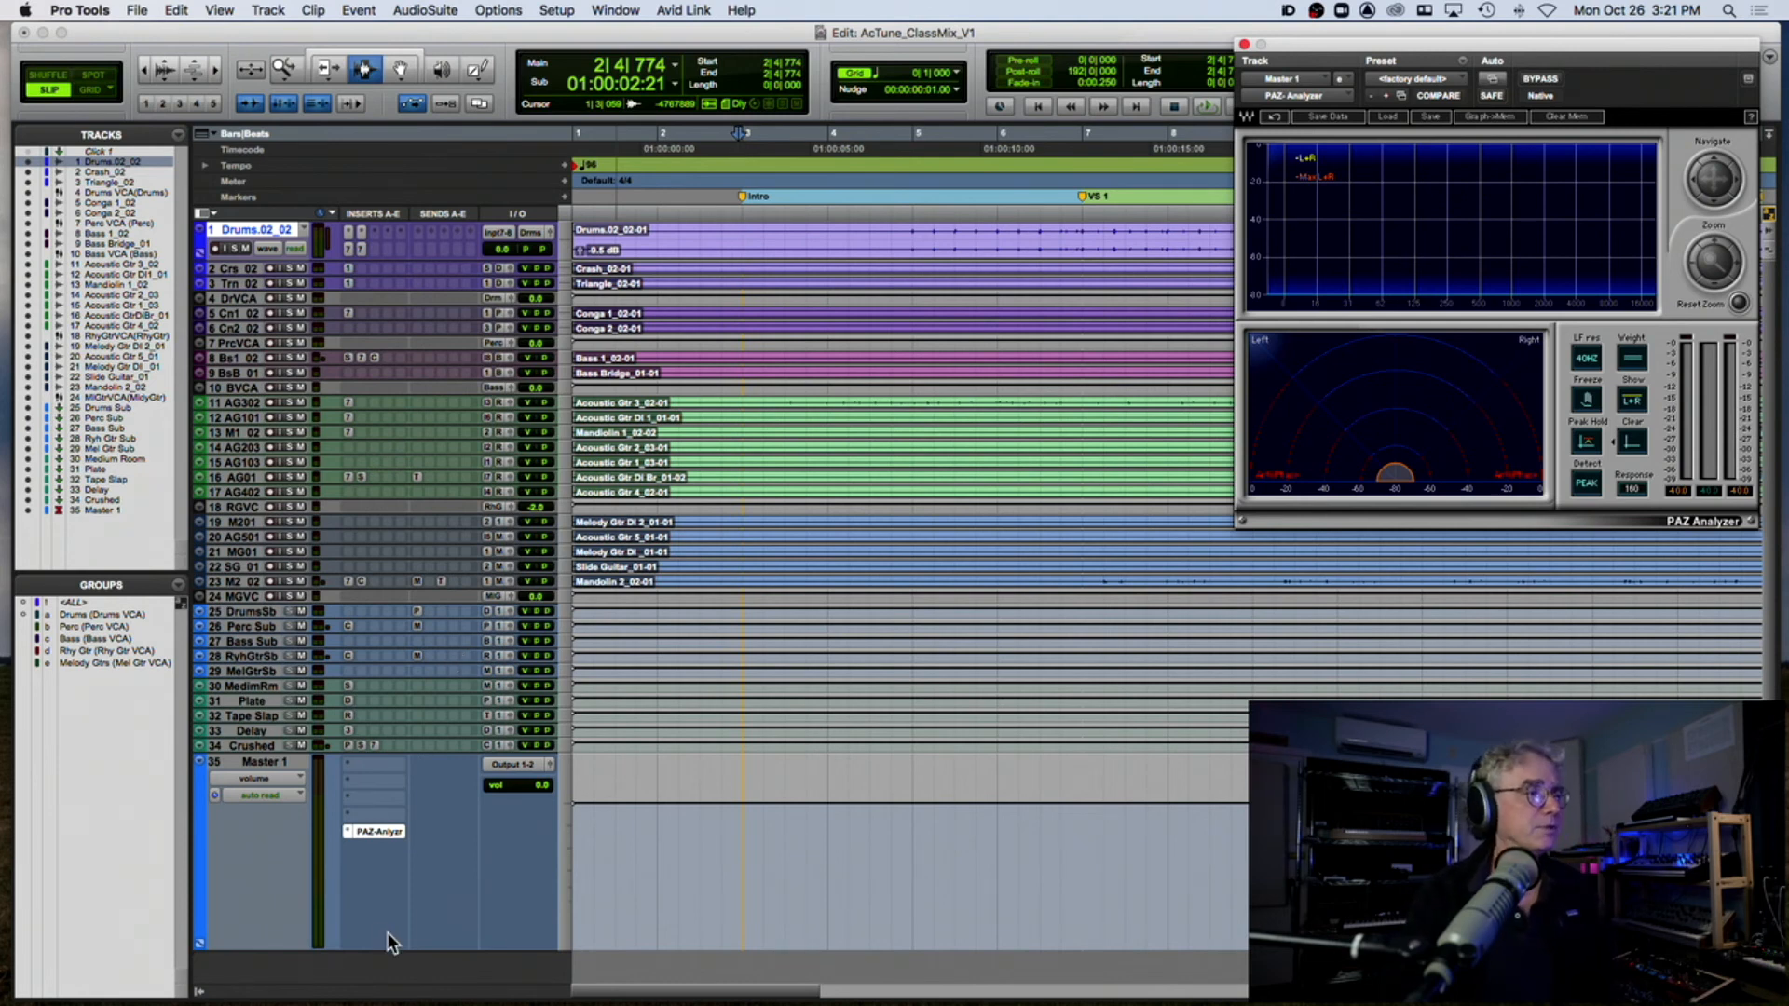
pyautogui.press('space')
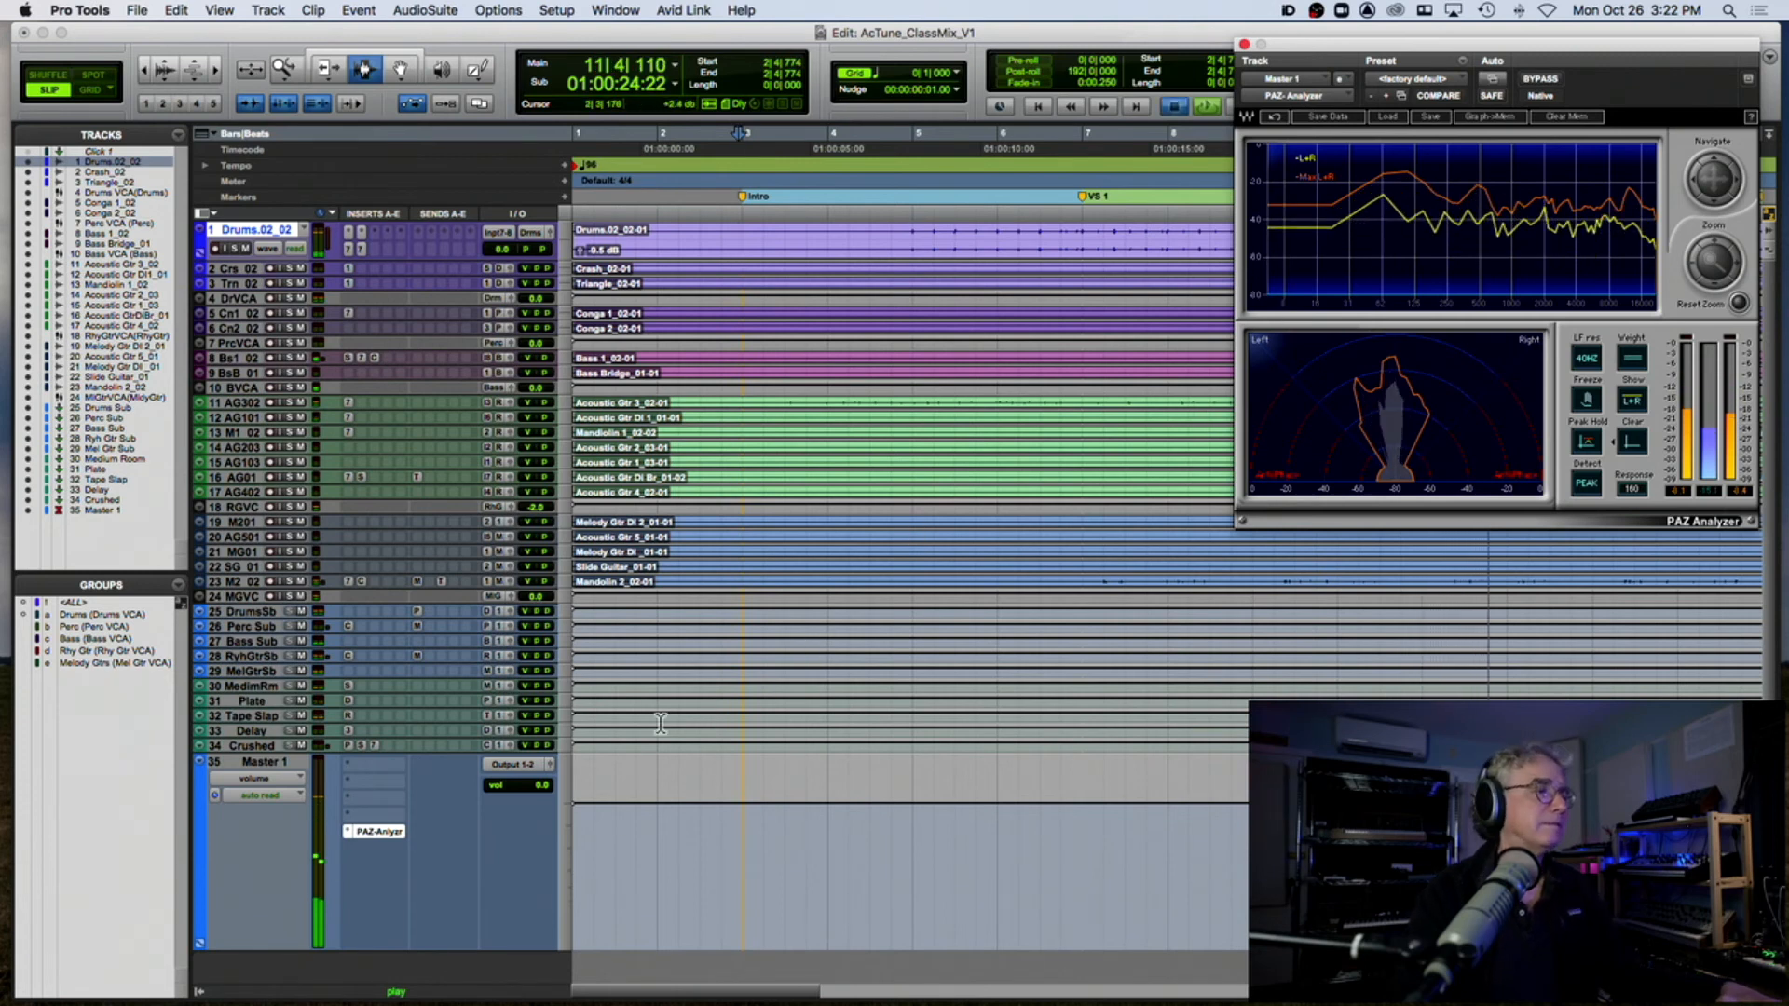
pyautogui.press('space')
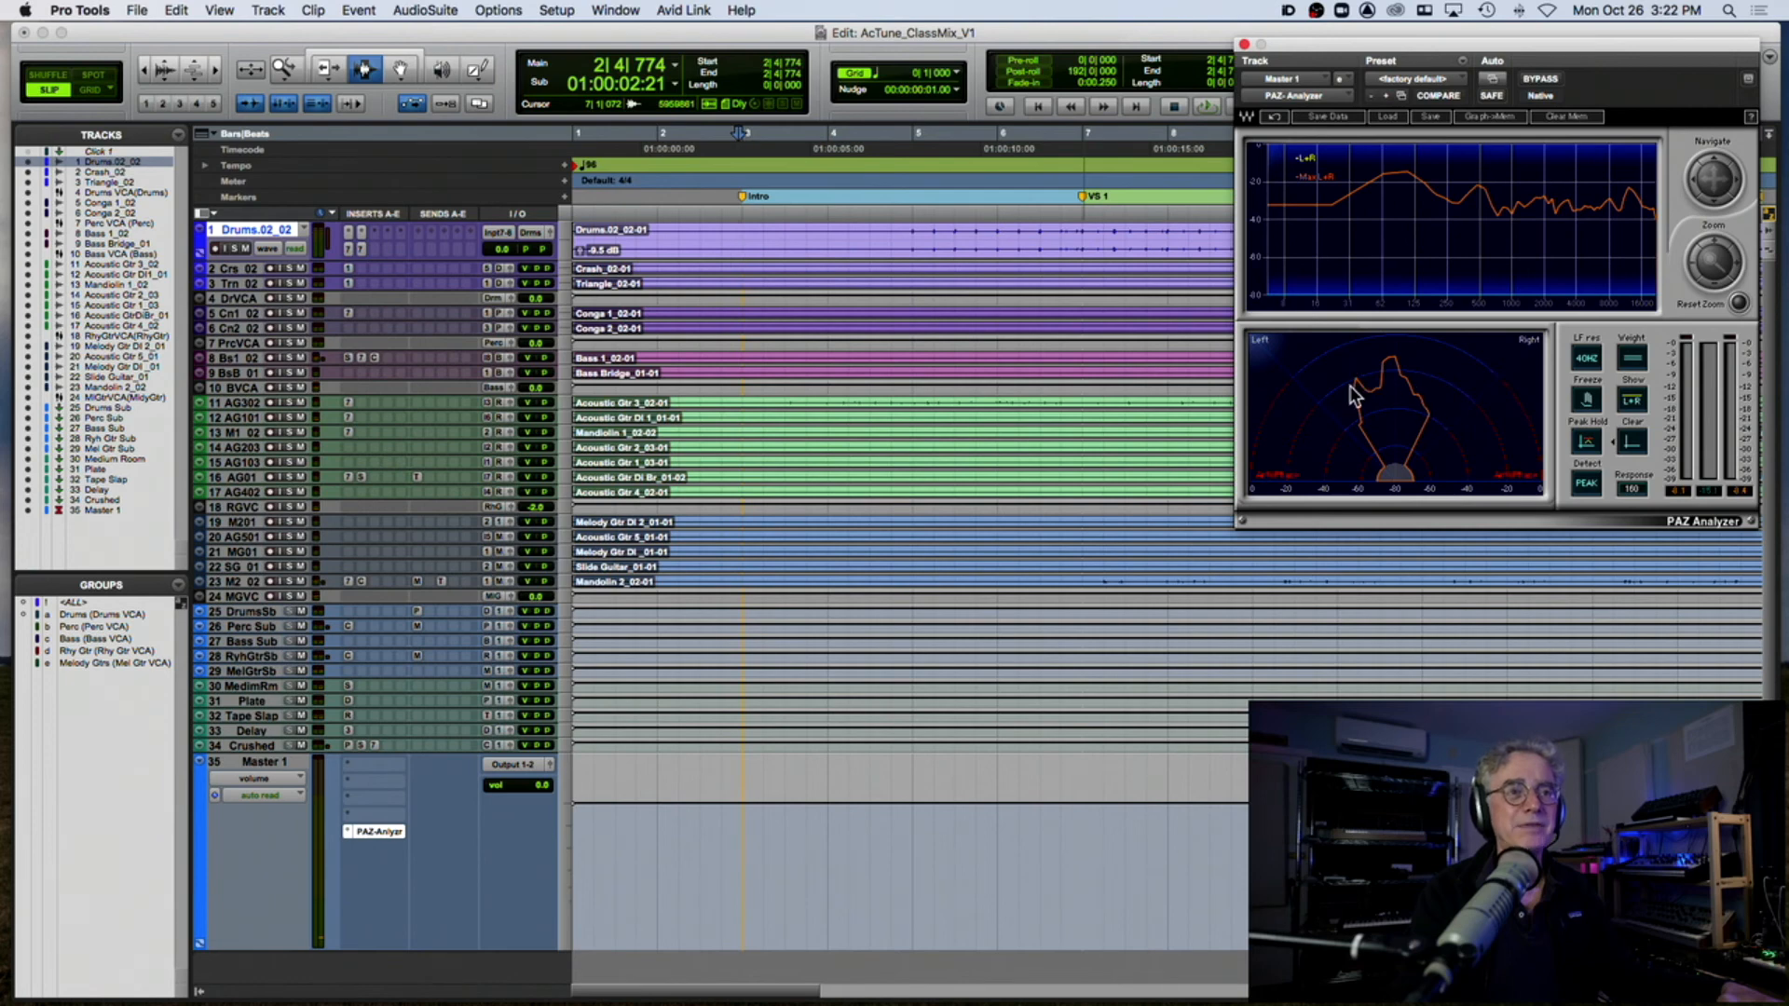
# Step: Insert a stereo EQ3 7-Band in Master 1's first insert slot and play the mix briefly with its window open
pyautogui.click(368, 771)
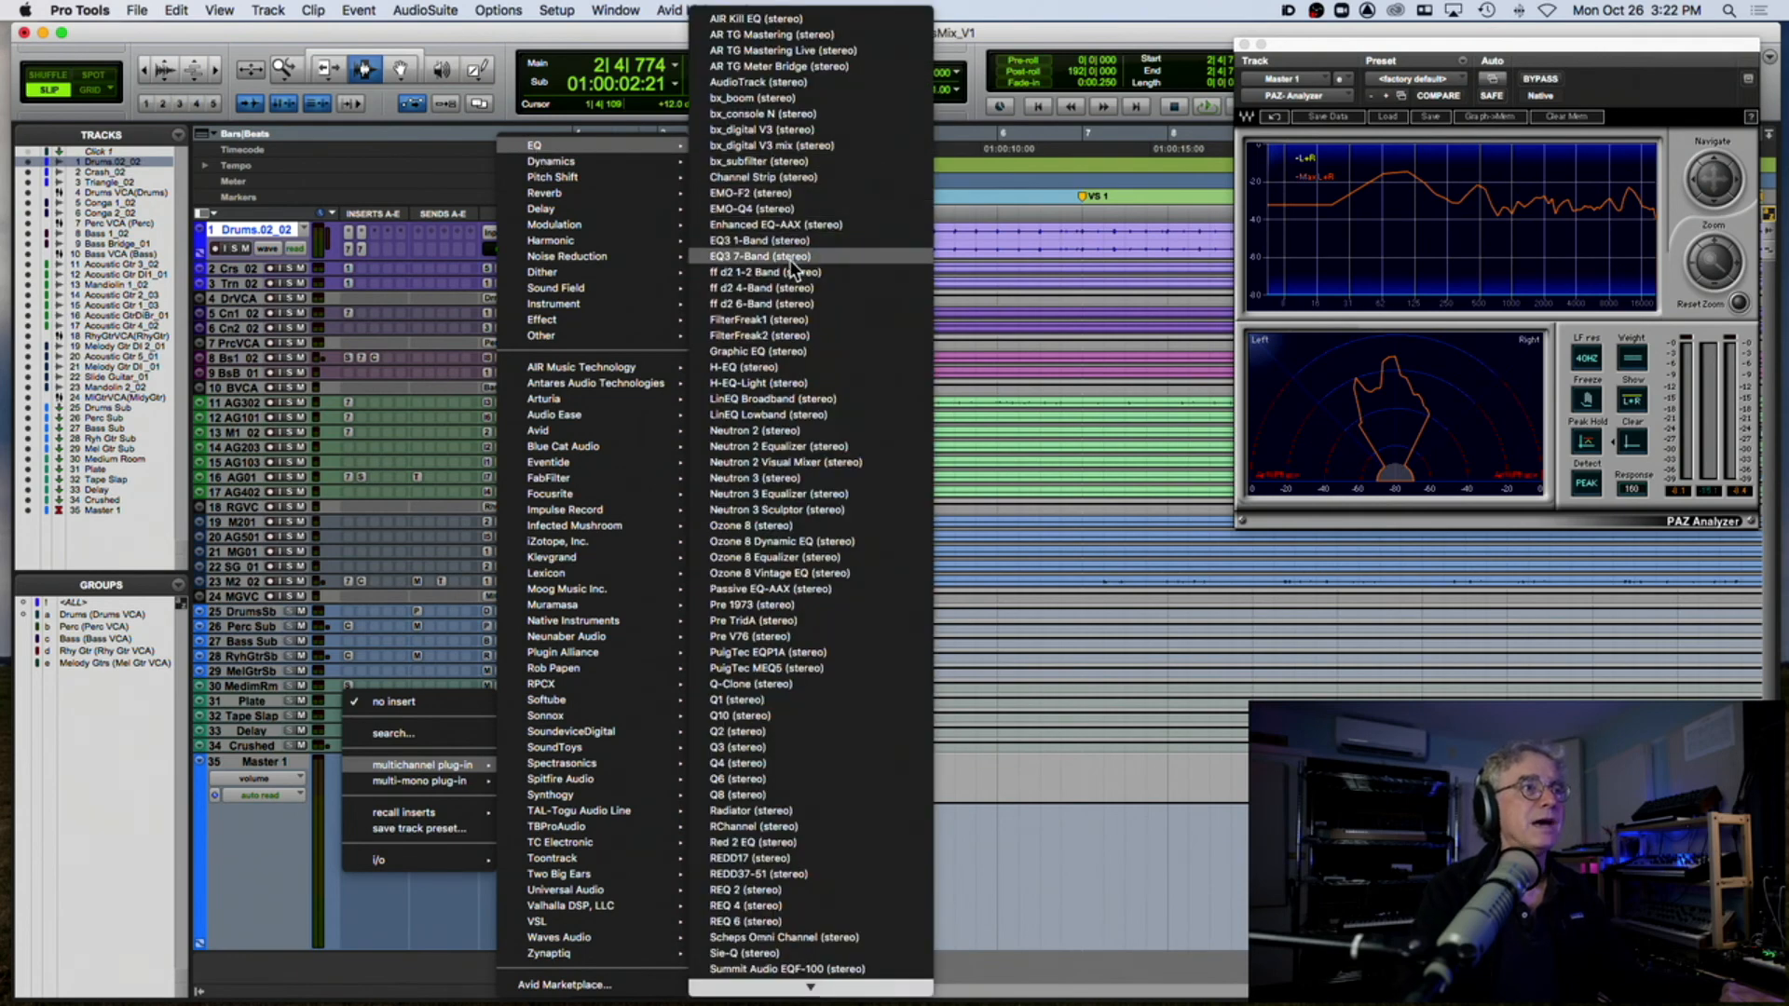
pyautogui.click(752, 319)
pyautogui.moveTo(1068, 283); pyautogui.dragTo(783, 203)
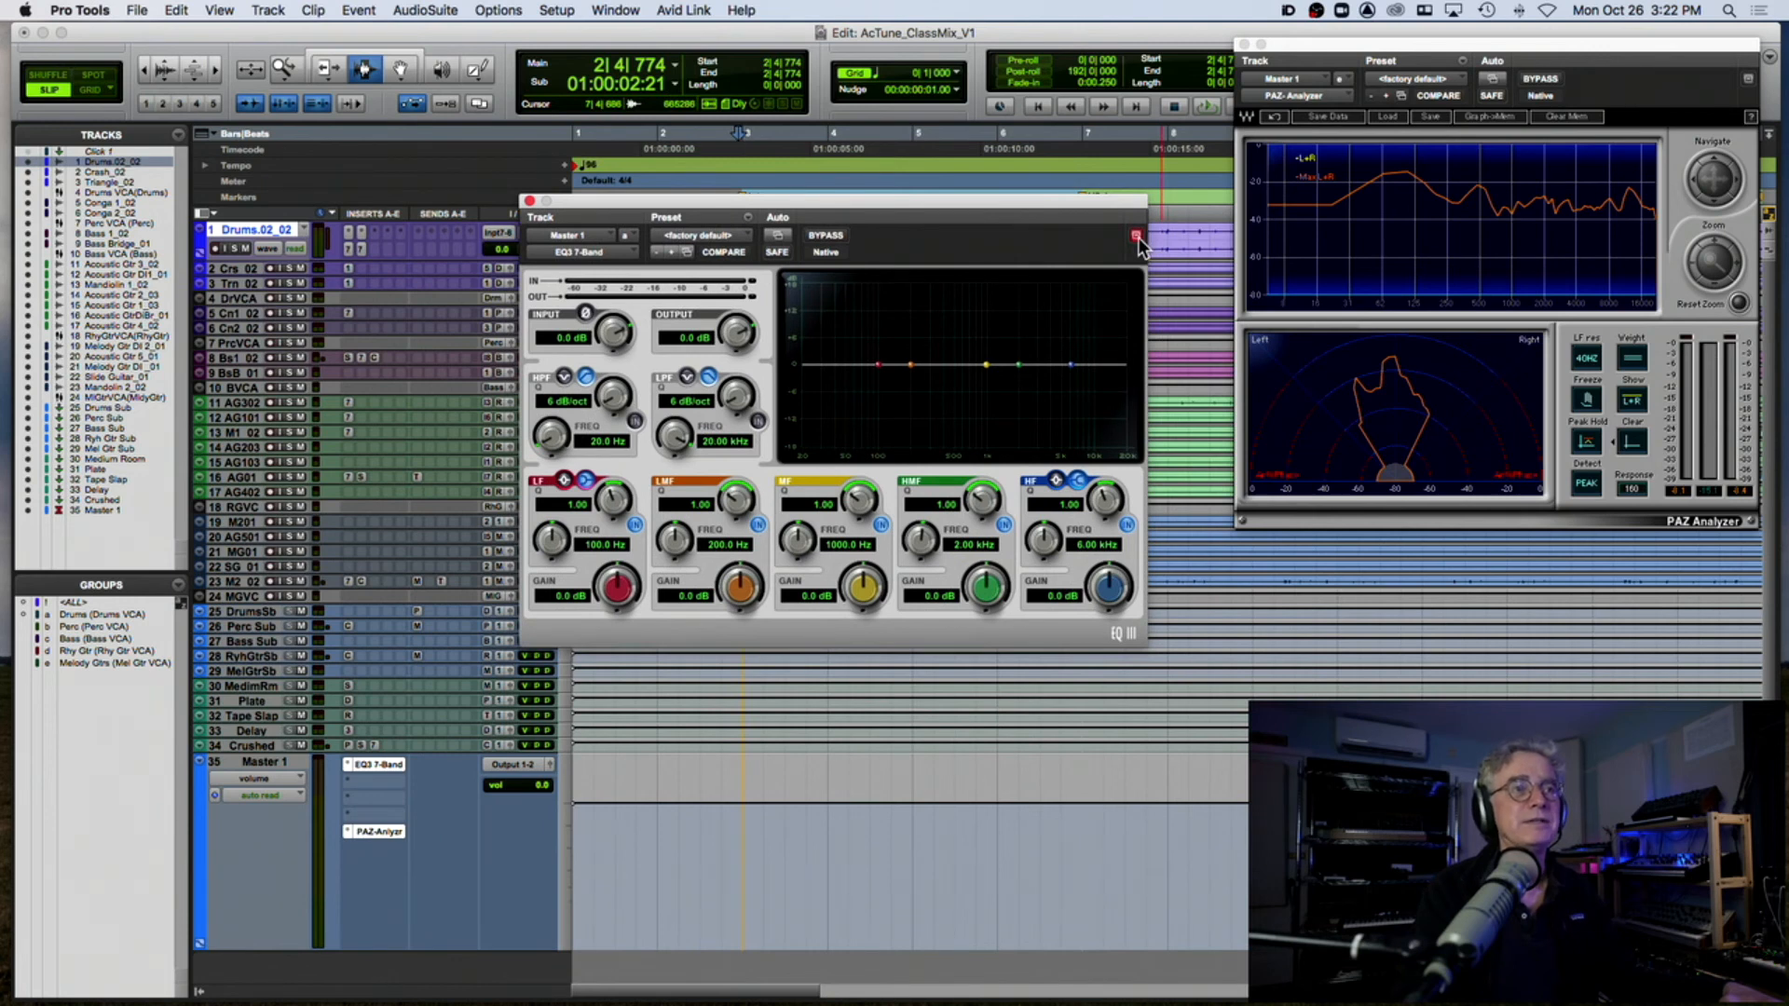
pyautogui.press('space')
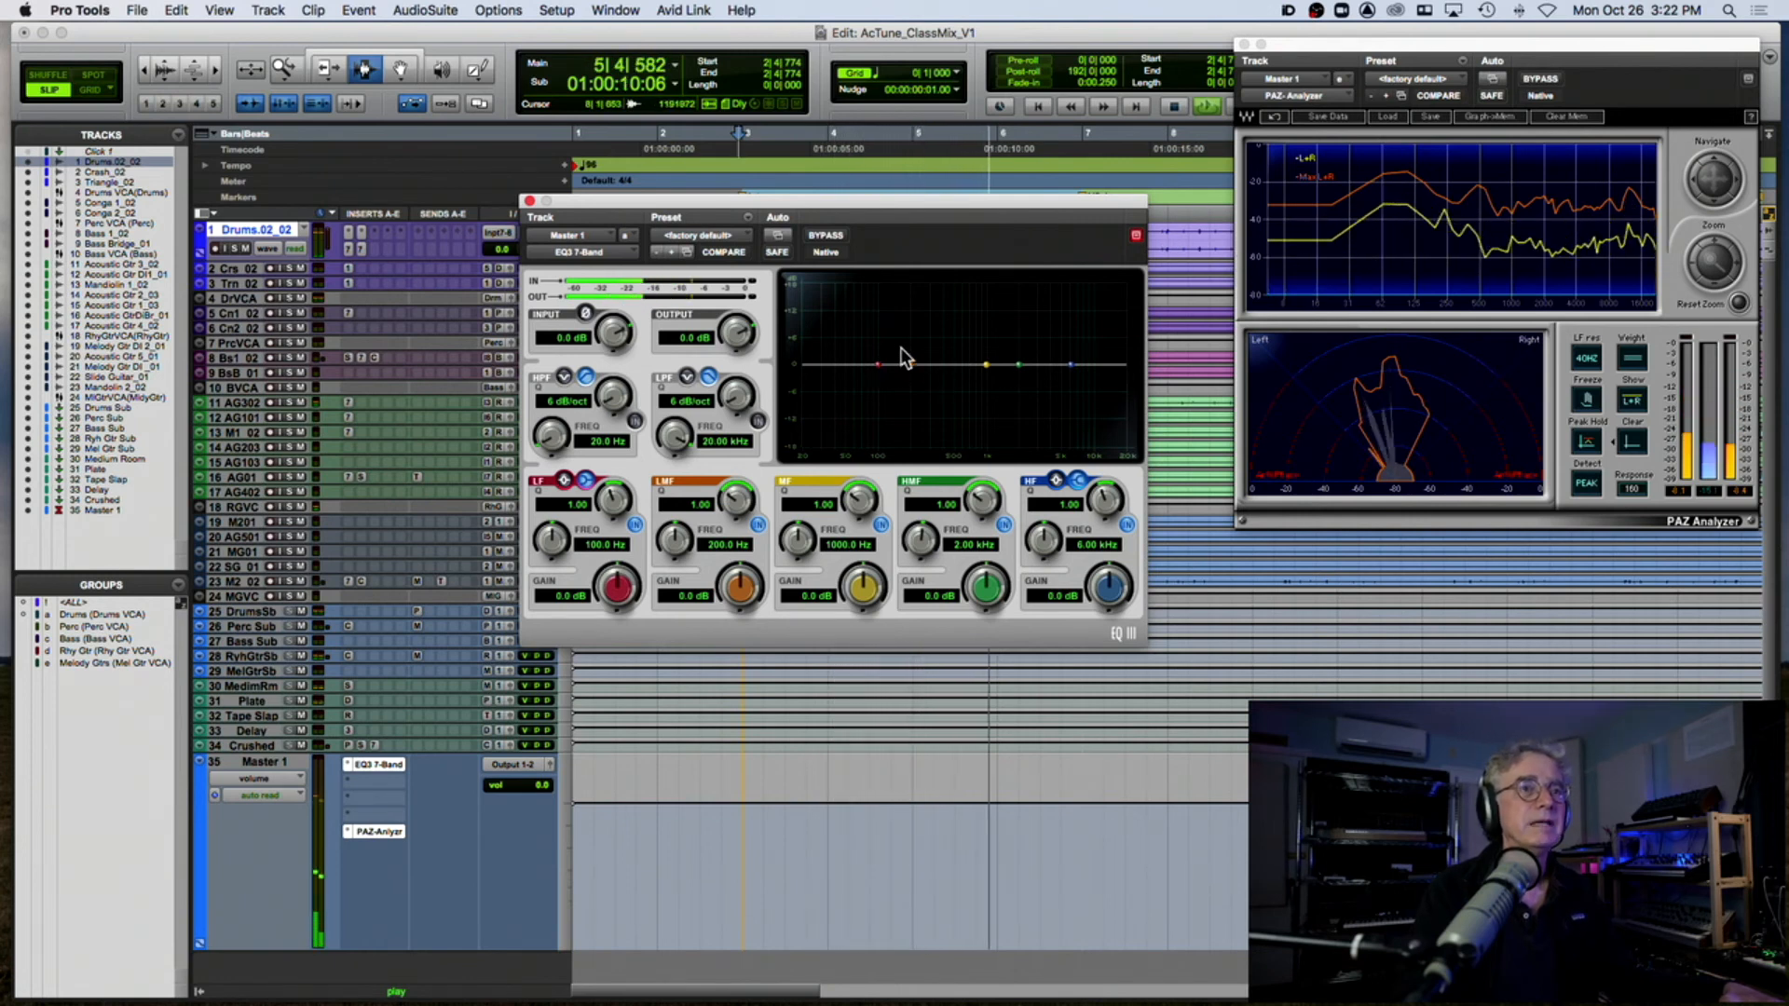
pyautogui.press('space')
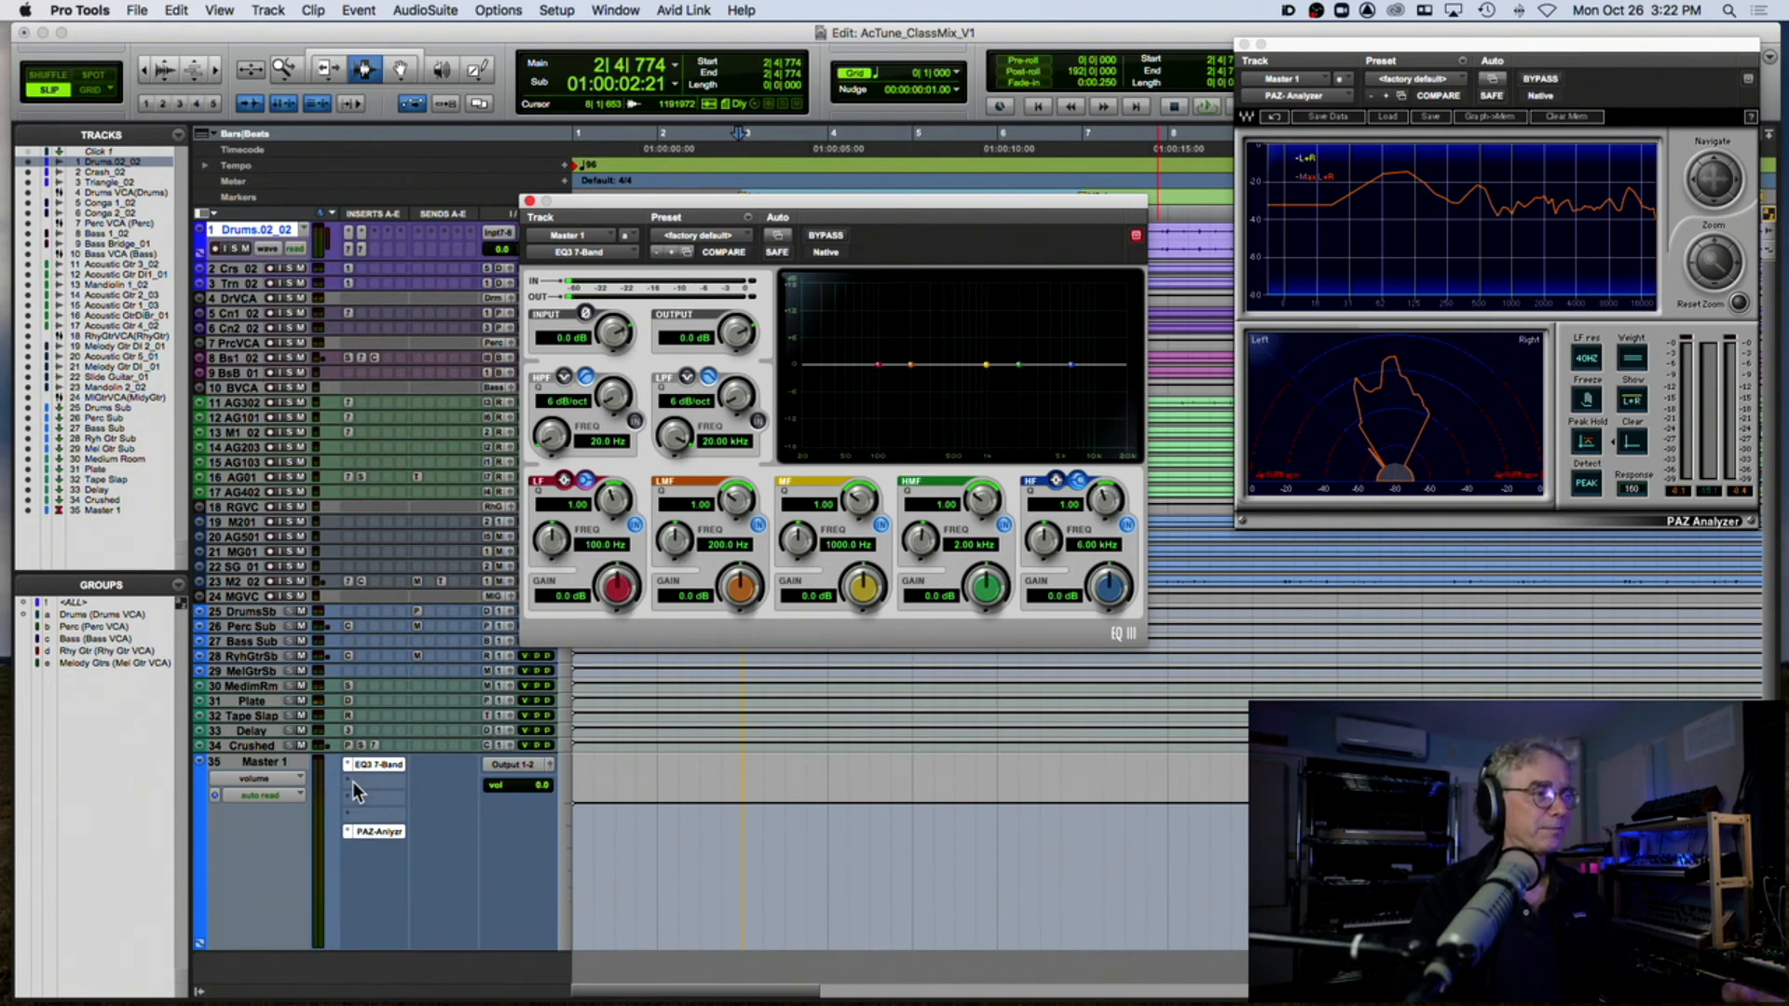
# Step: Insert the stereo AIR Kill EQ in Master 1's second insert slot and kill its High and Mid bands
pyautogui.click(355, 793)
pyautogui.moveTo(410, 783)
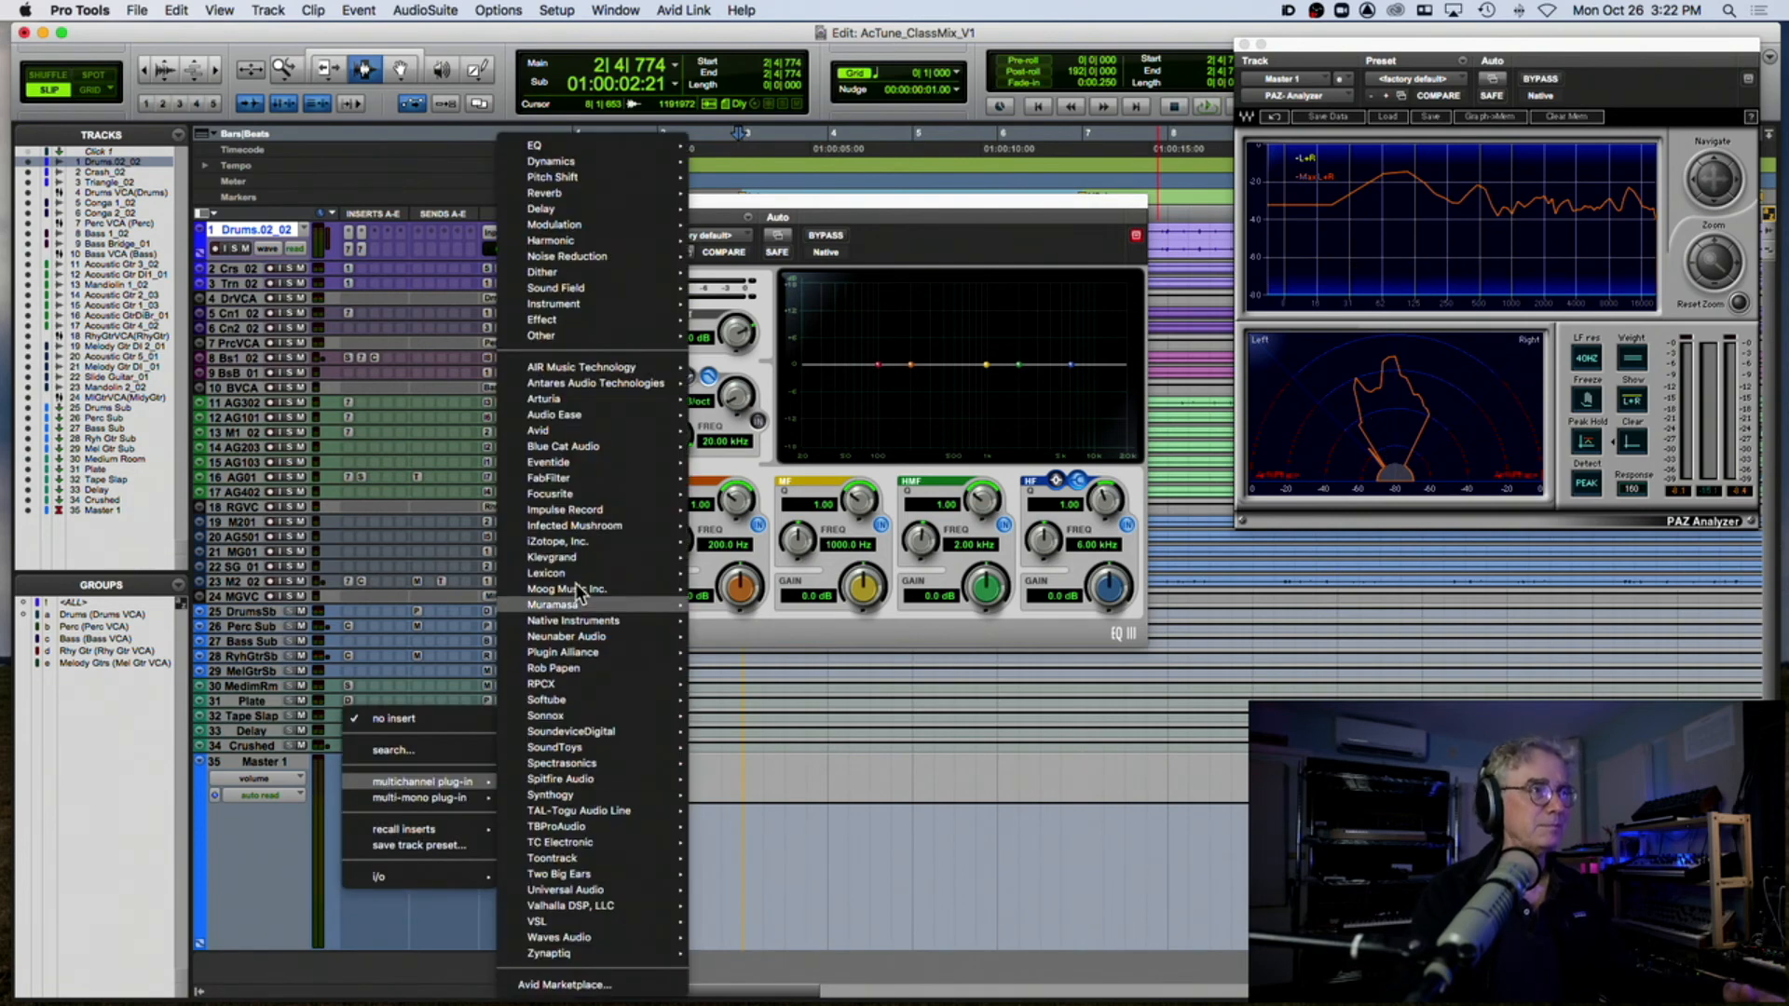
pyautogui.moveTo(579, 398)
pyautogui.moveTo(585, 366)
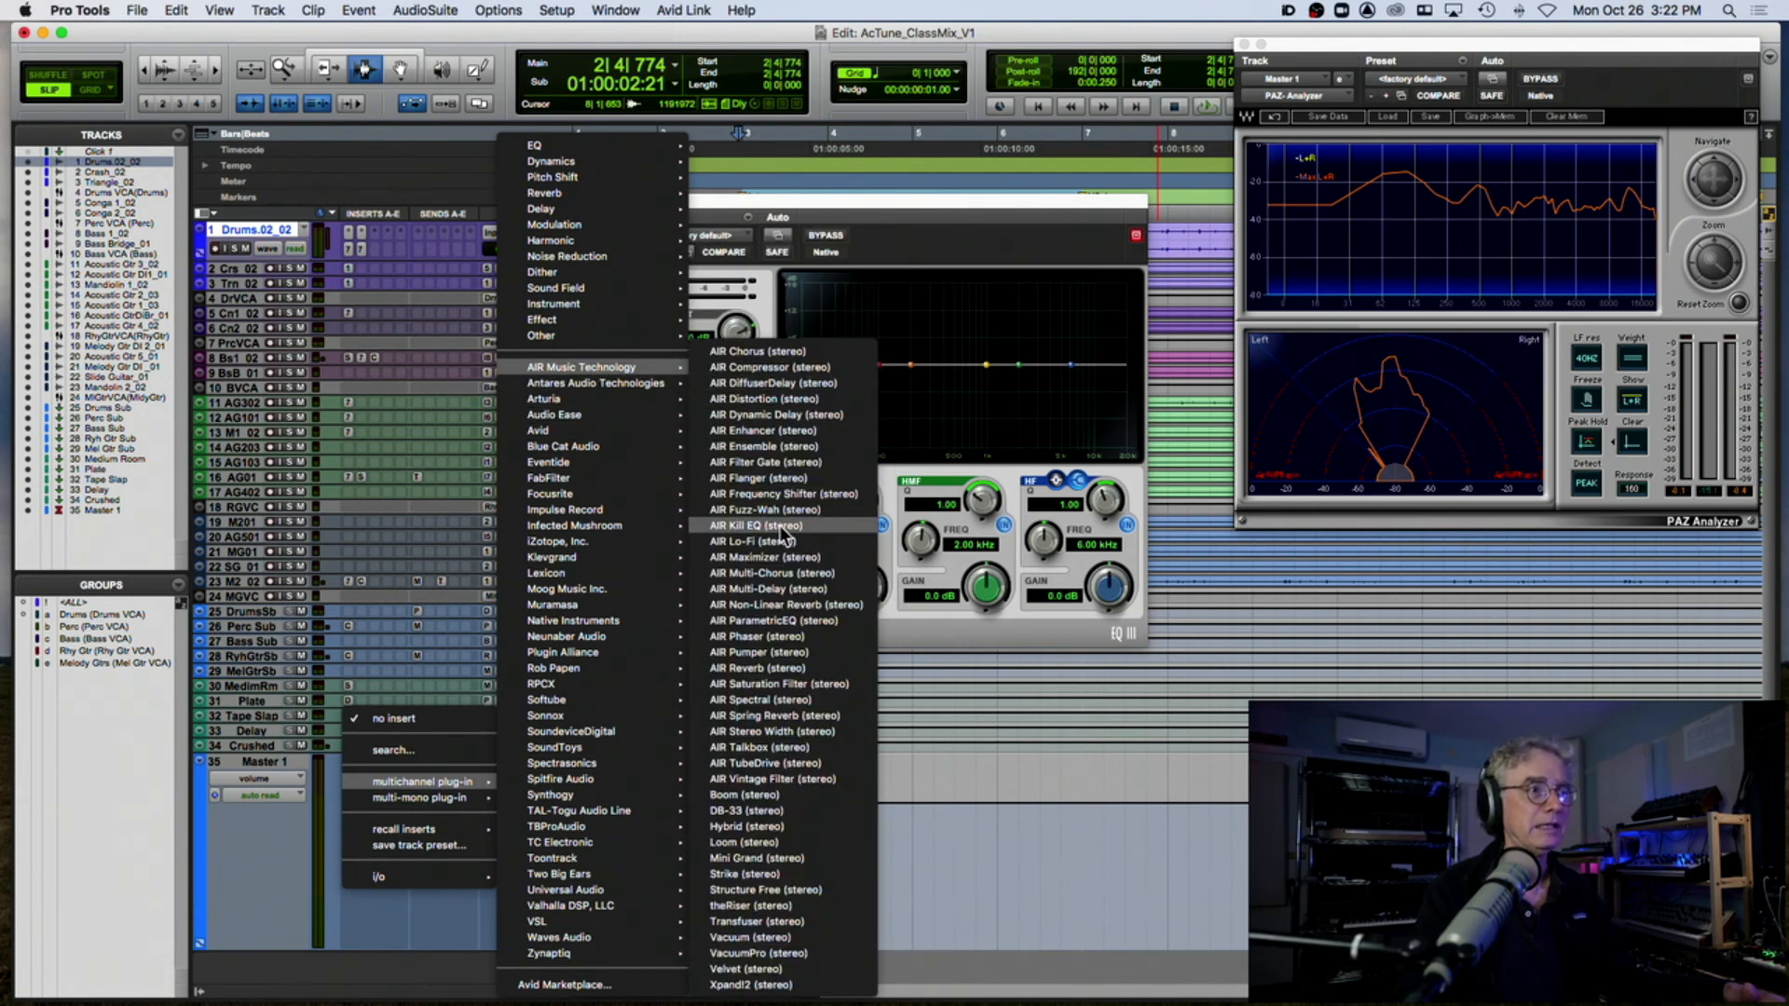
pyautogui.press('Escape')
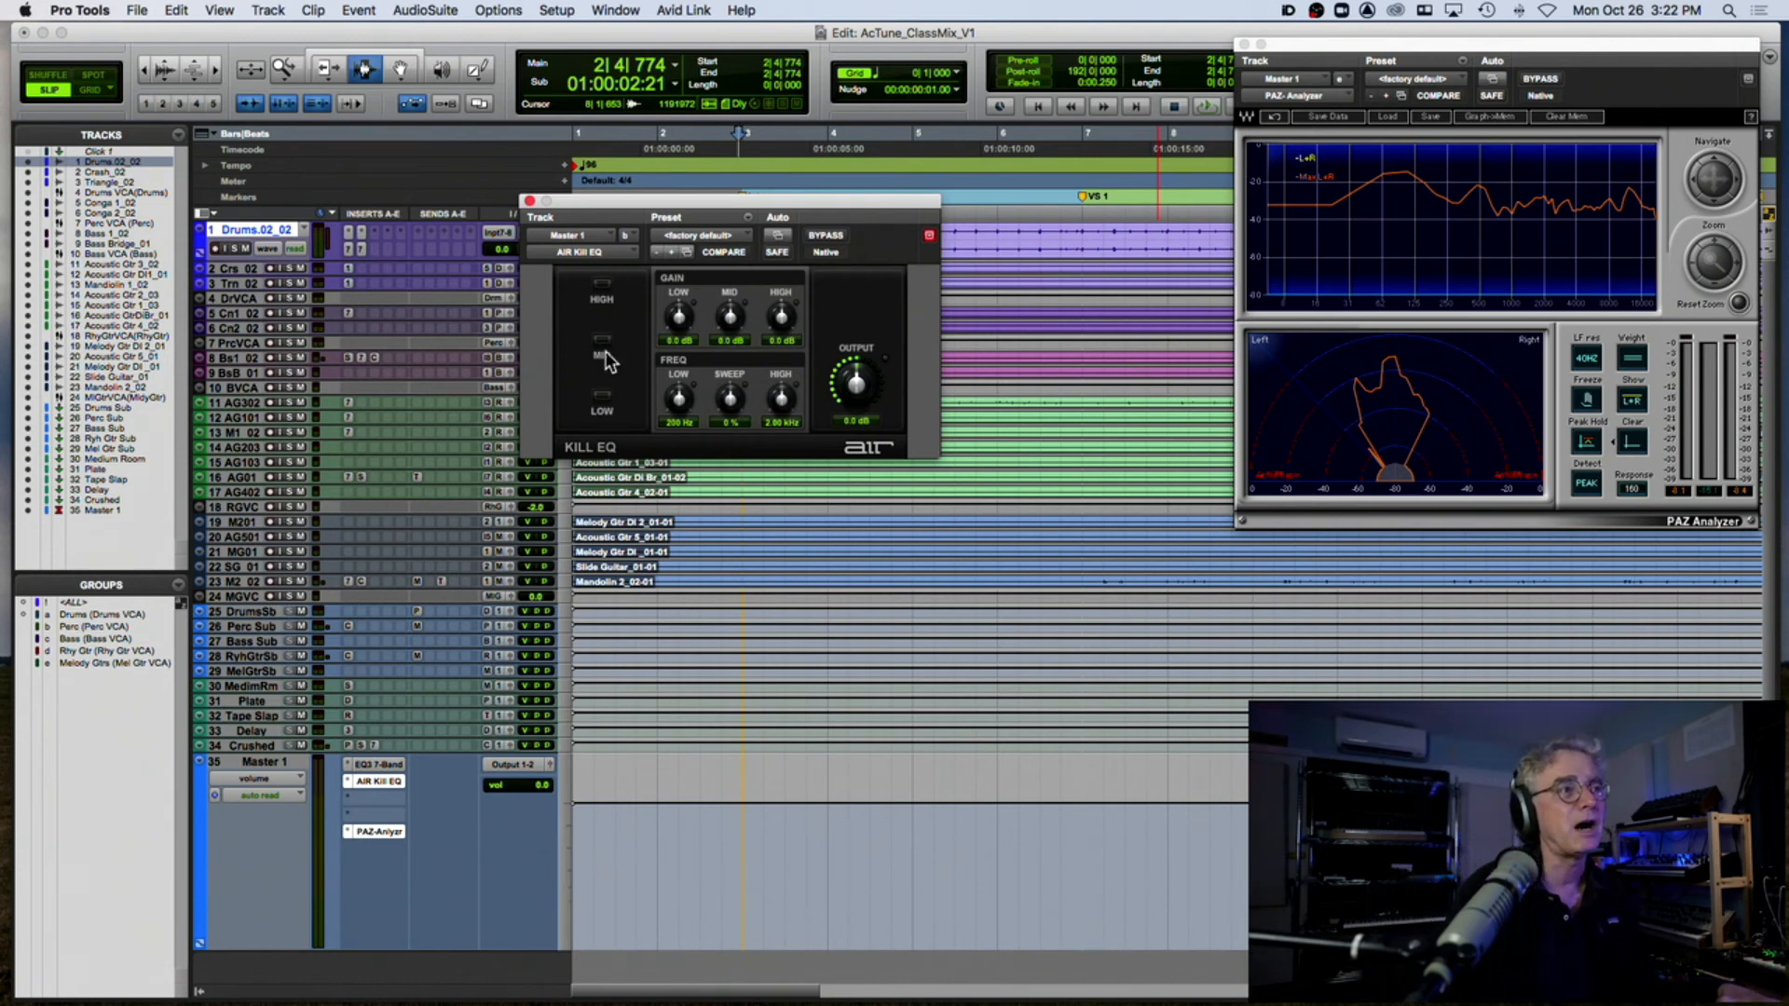
pyautogui.click(601, 340)
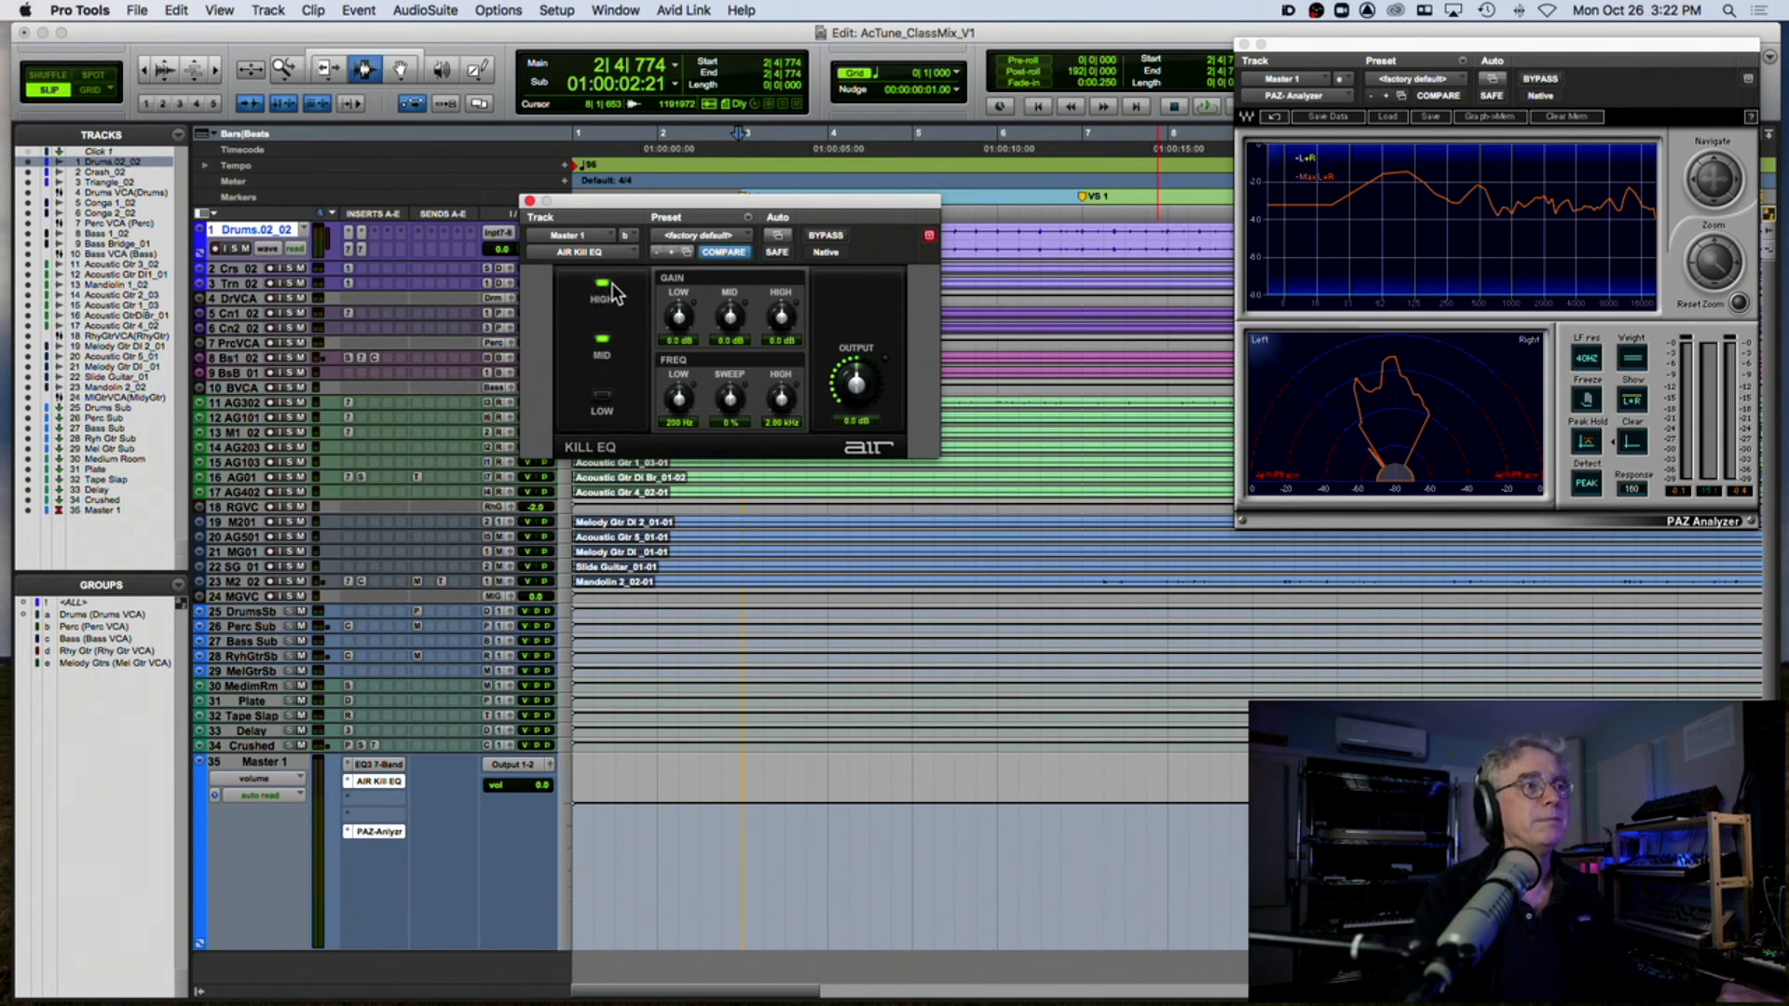
# Step: Play the mix from bar 2 with only the low band passing and reposition the Kill EQ window while listening
pyautogui.press('space')
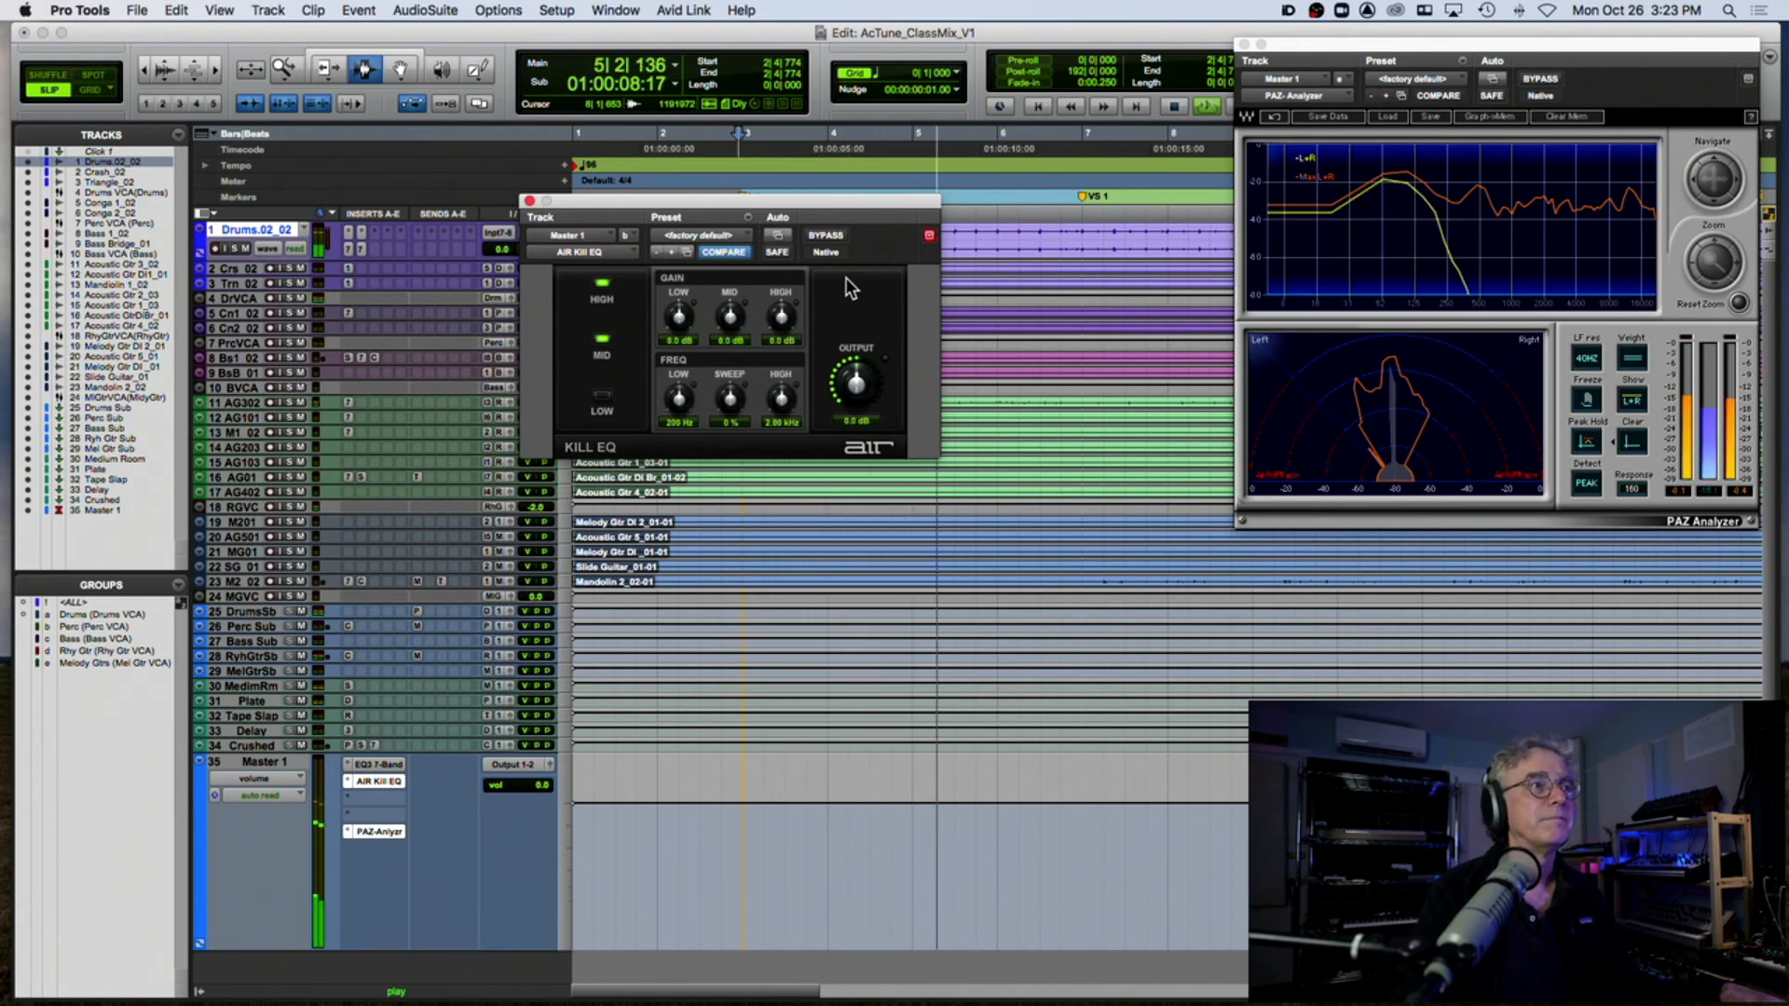
pyautogui.moveTo(708, 203); pyautogui.dragTo(841, 282)
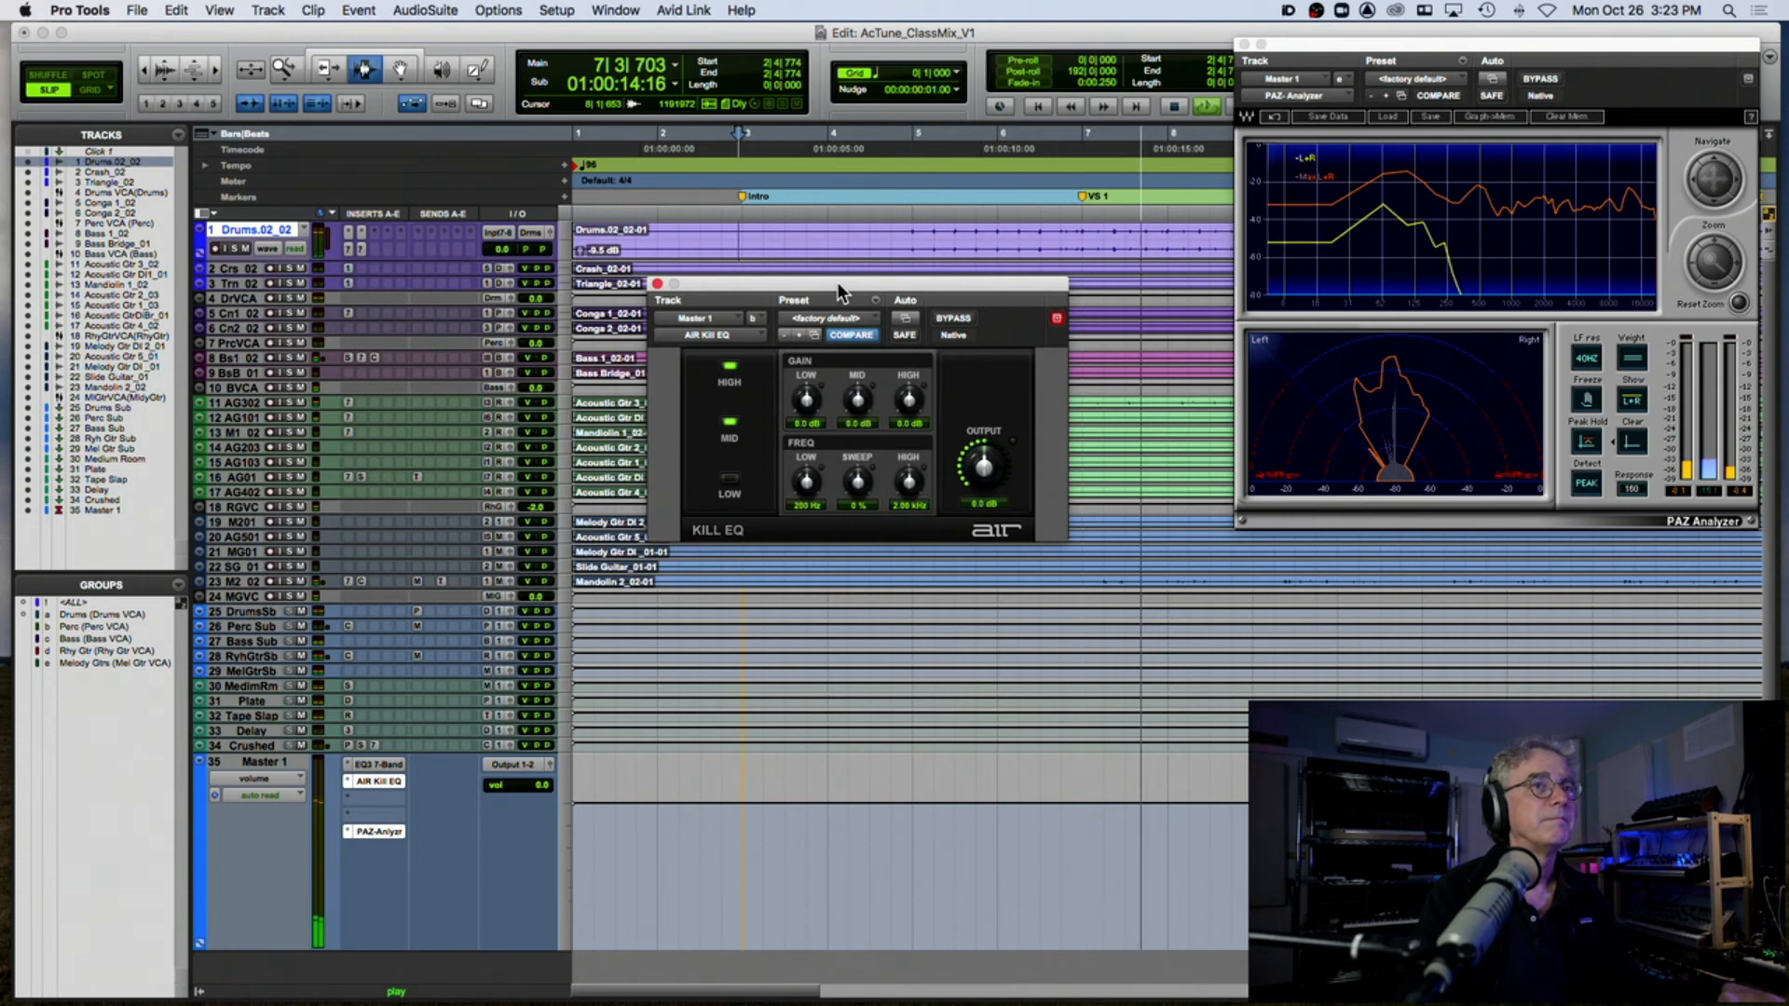
pyautogui.press('space')
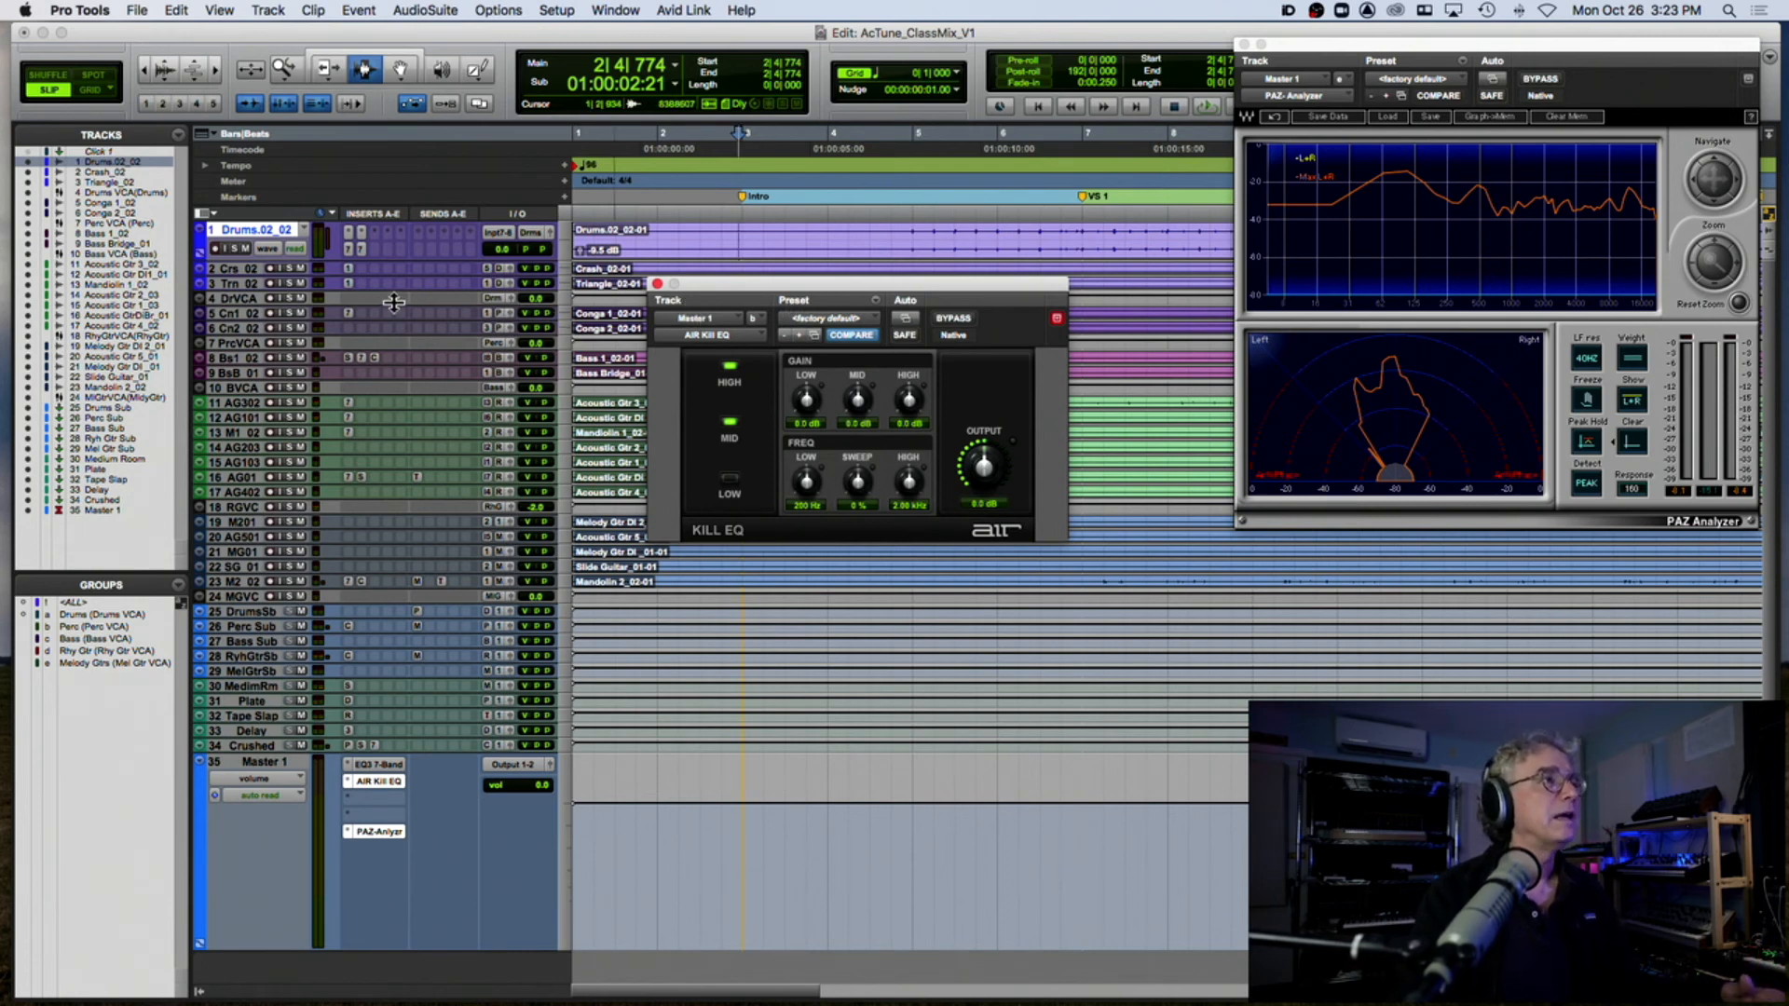
# Step: Play the mix, enlarge the Ryh Gtr Sub track and insert a stereo EQ3 1-Band in its second insert slot
pyautogui.press('space')
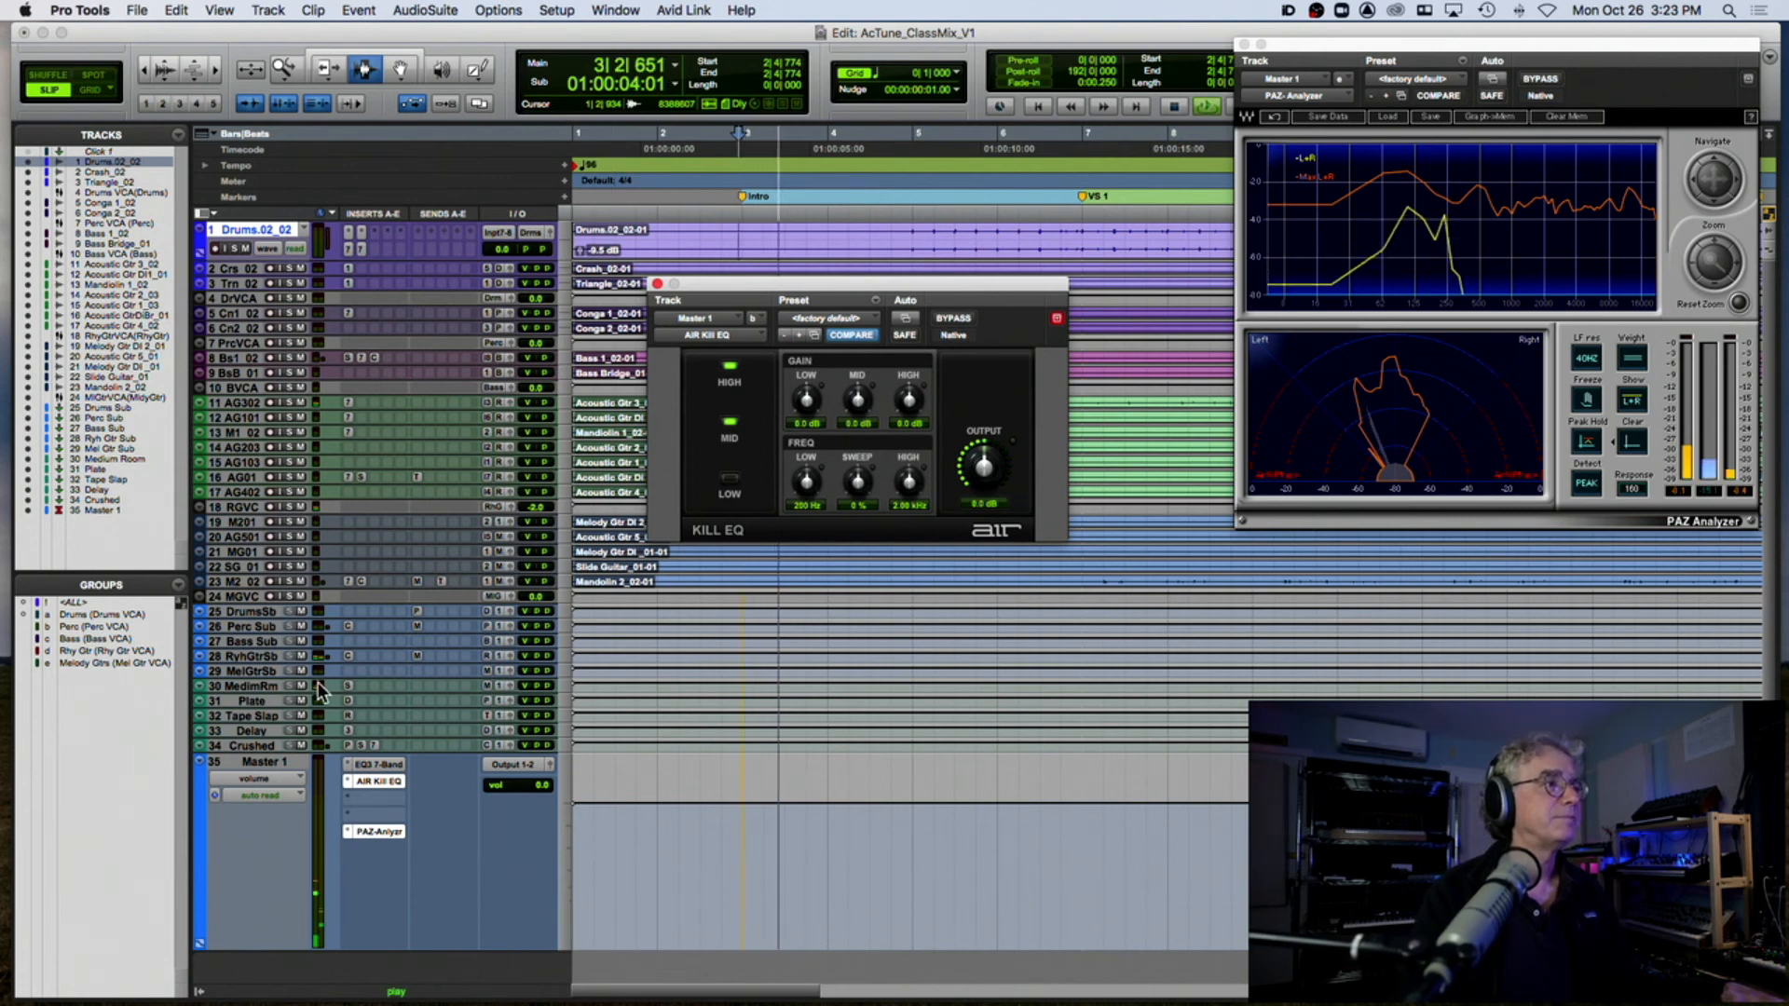
pyautogui.moveTo(246, 664); pyautogui.dragTo(249, 736)
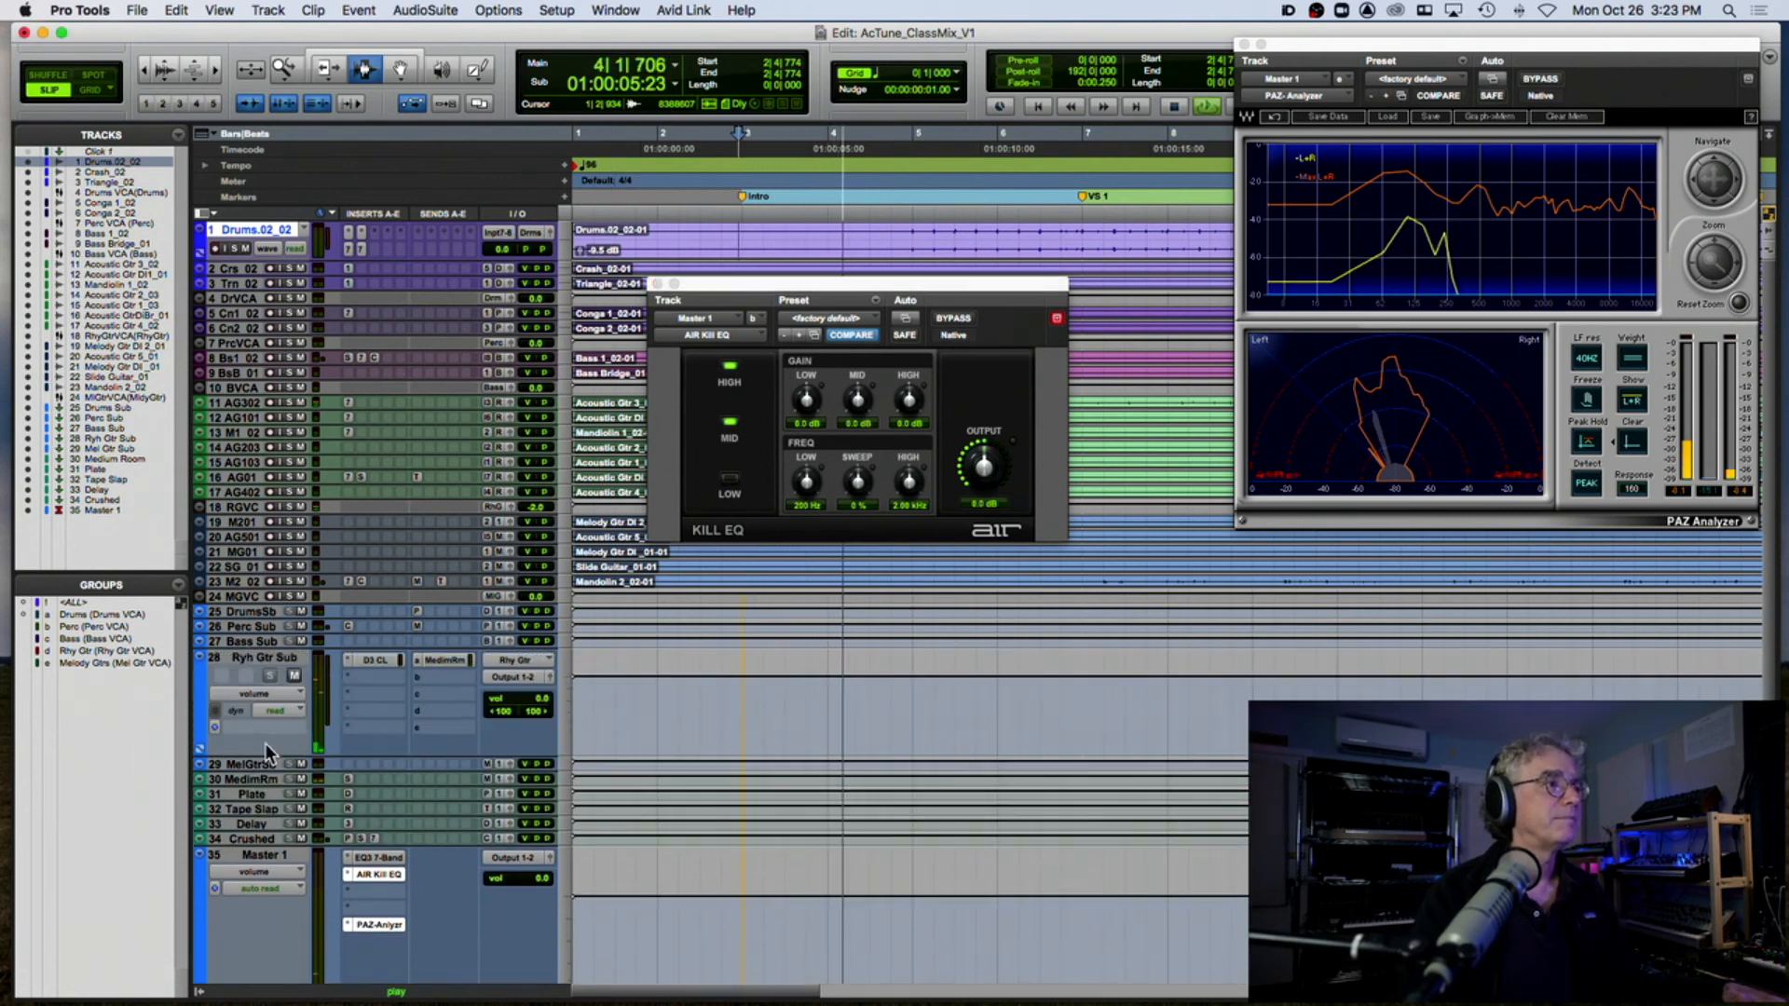
pyautogui.click(344, 675)
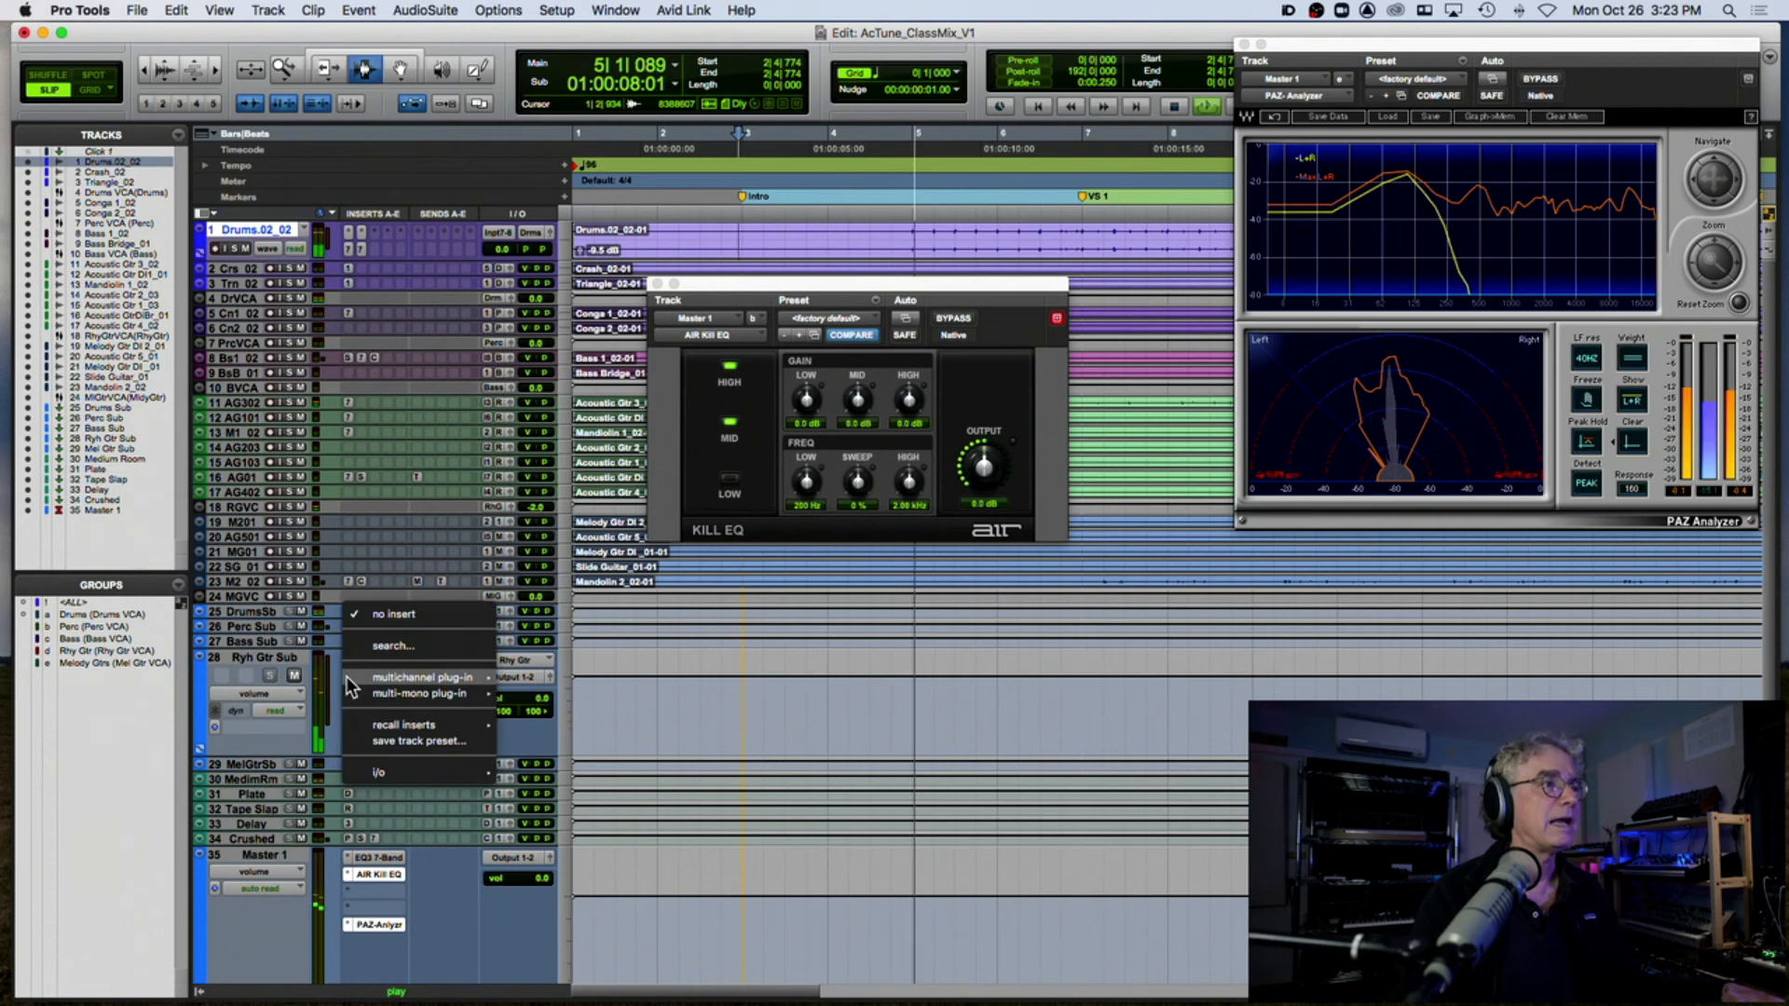
pyautogui.moveTo(494, 686)
pyautogui.moveTo(652, 146)
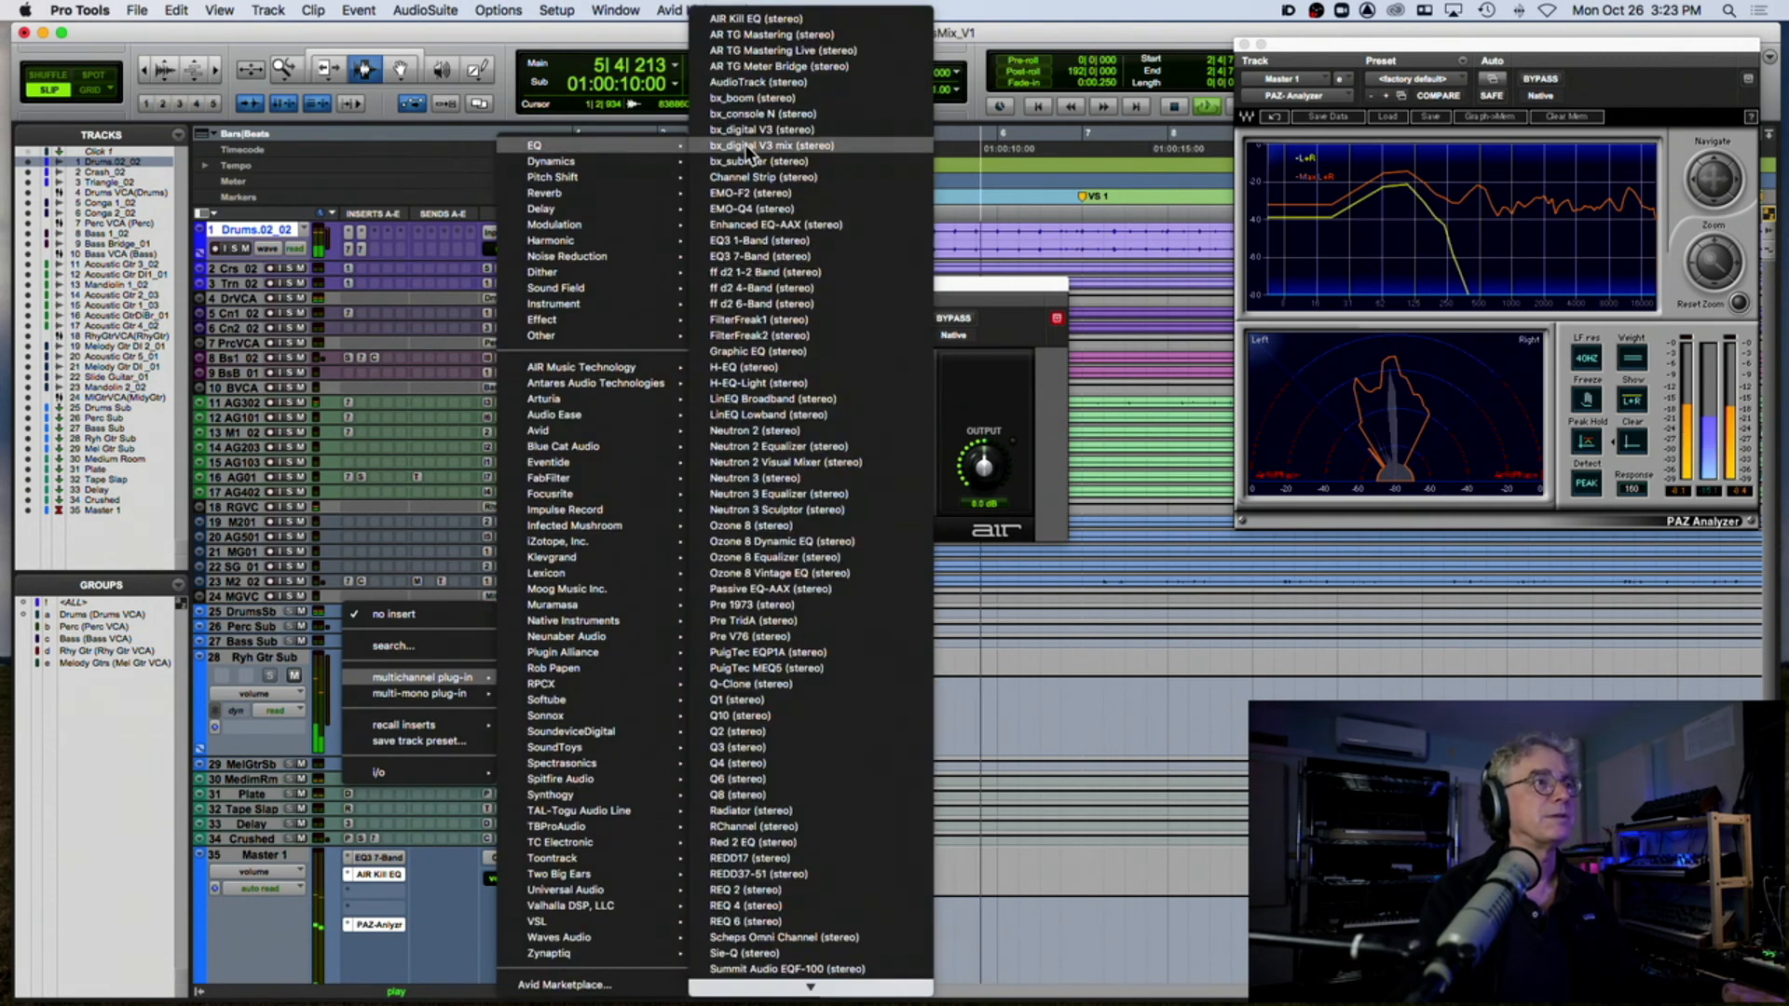
pyautogui.click(782, 242)
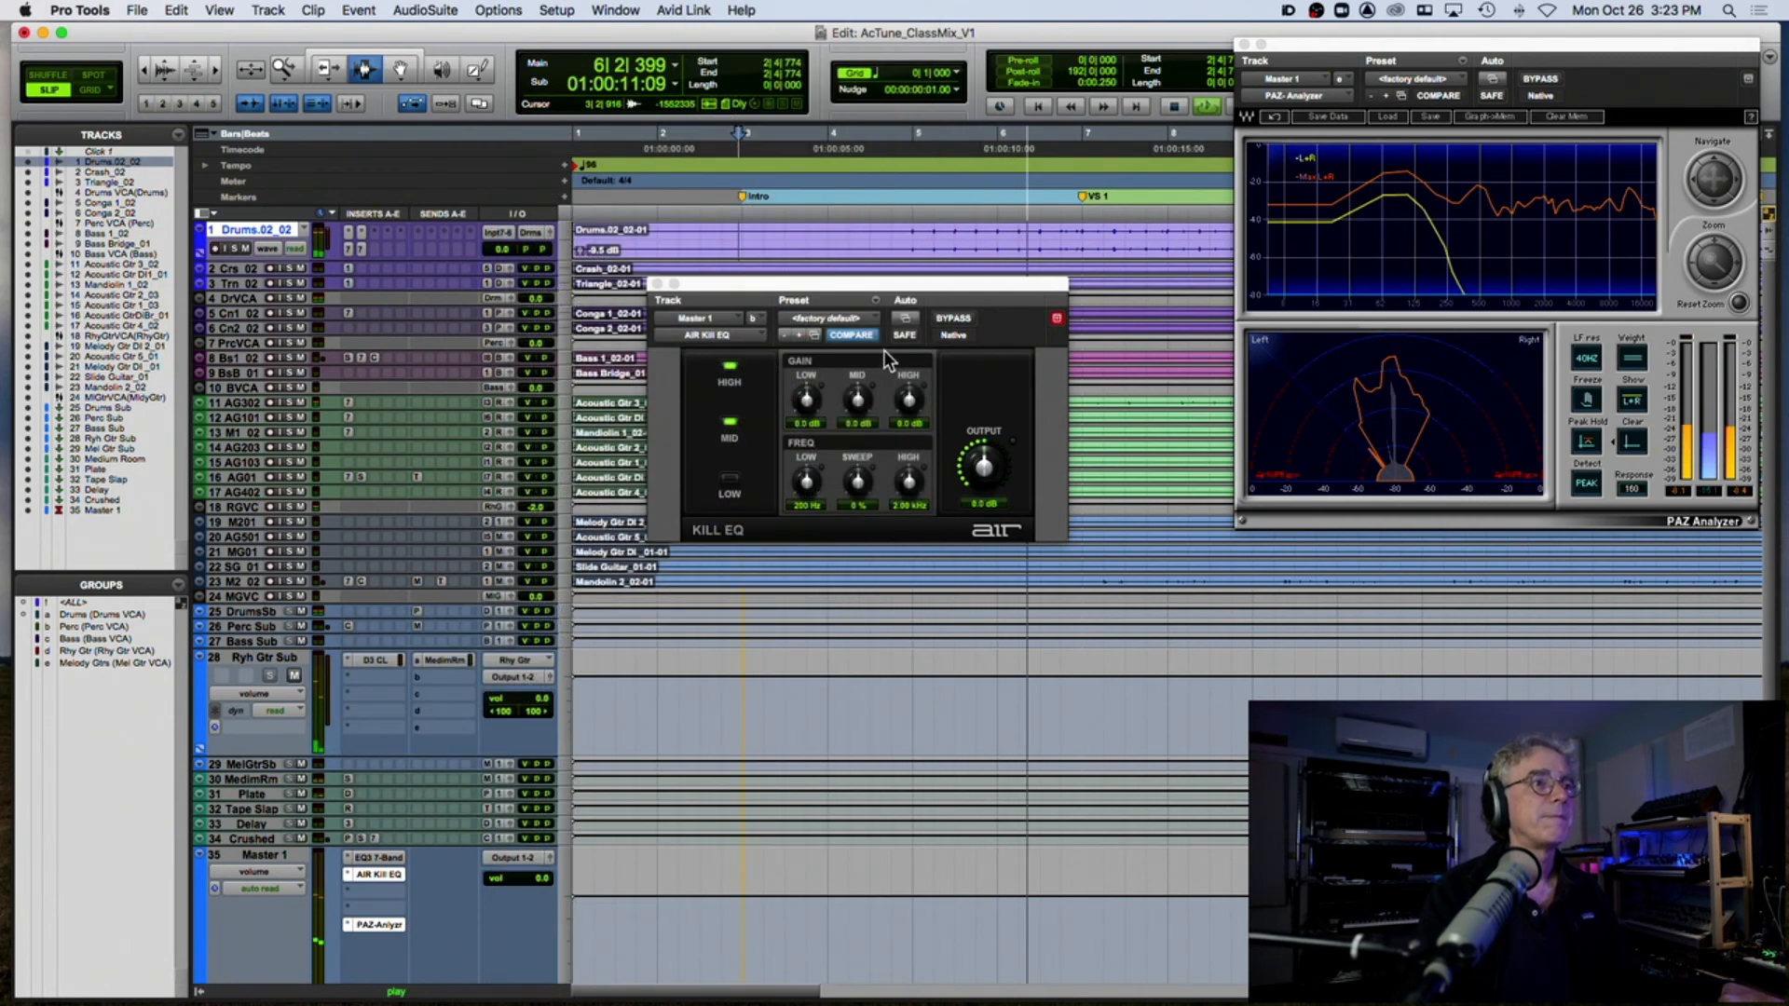
# Step: Set the Ryh Gtr Sub EQ to a 12 dB/oct High Pass at 123.7 Hz and compare it bypassed and active
pyautogui.click(673, 464)
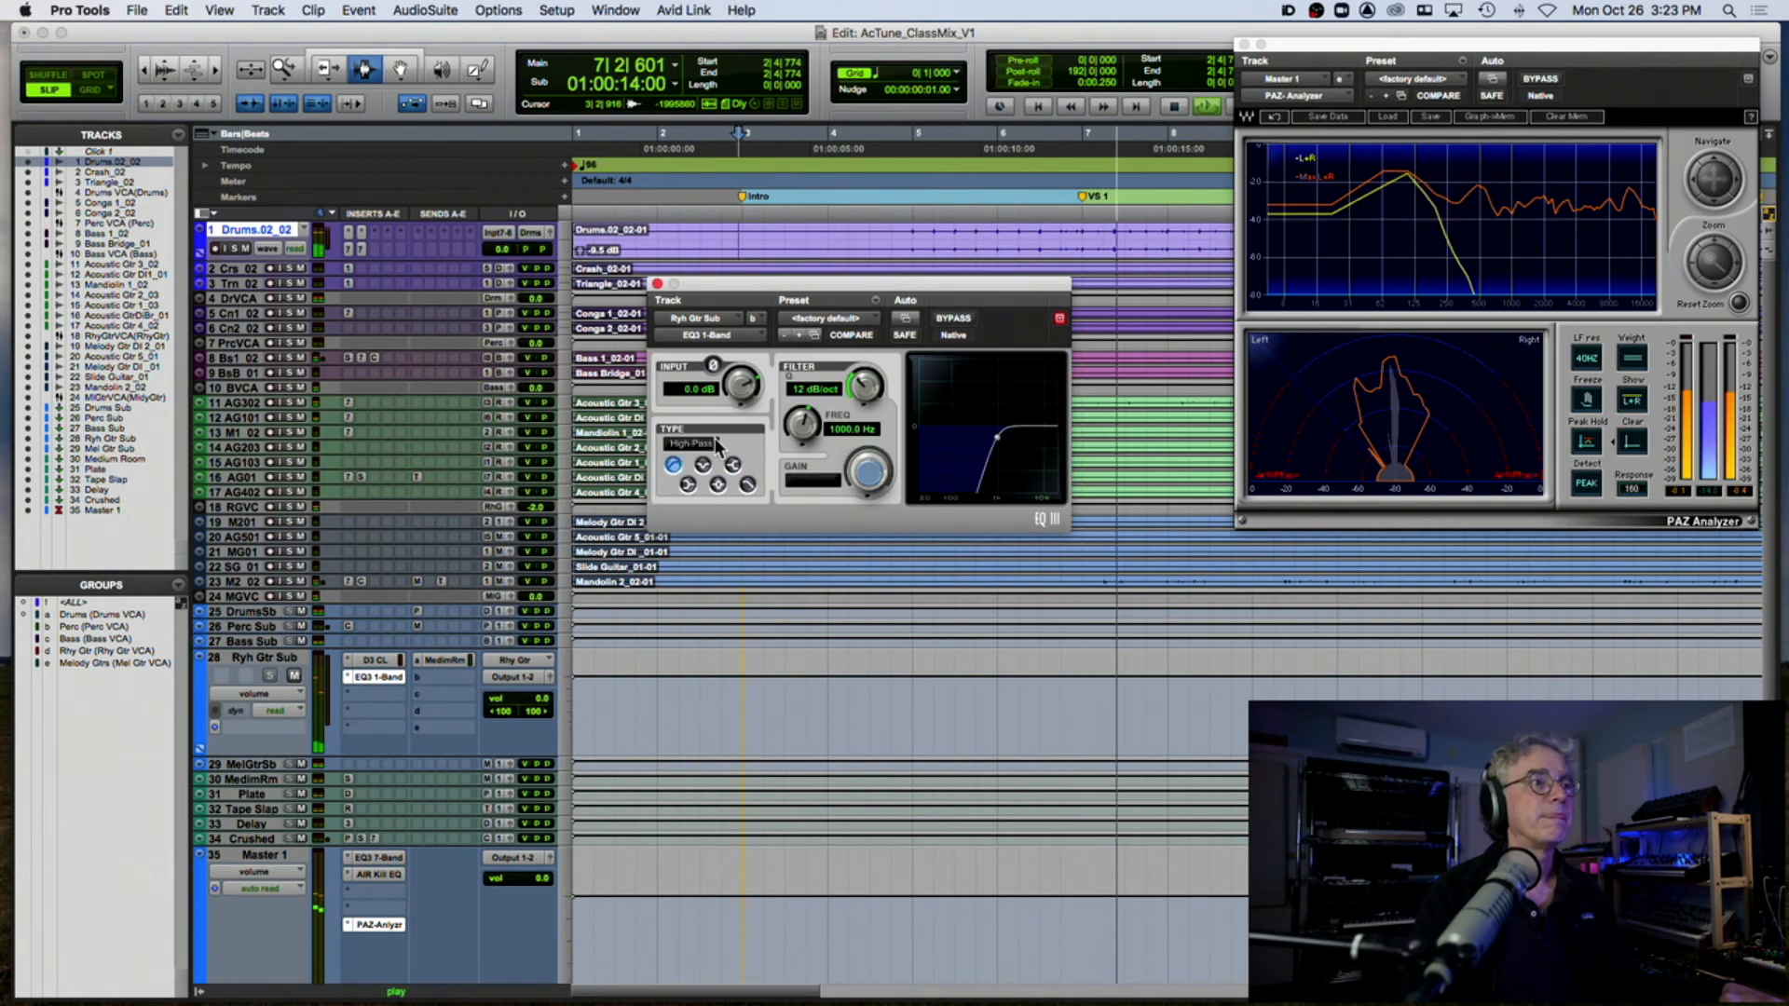
pyautogui.moveTo(803, 424); pyautogui.dragTo(772, 470)
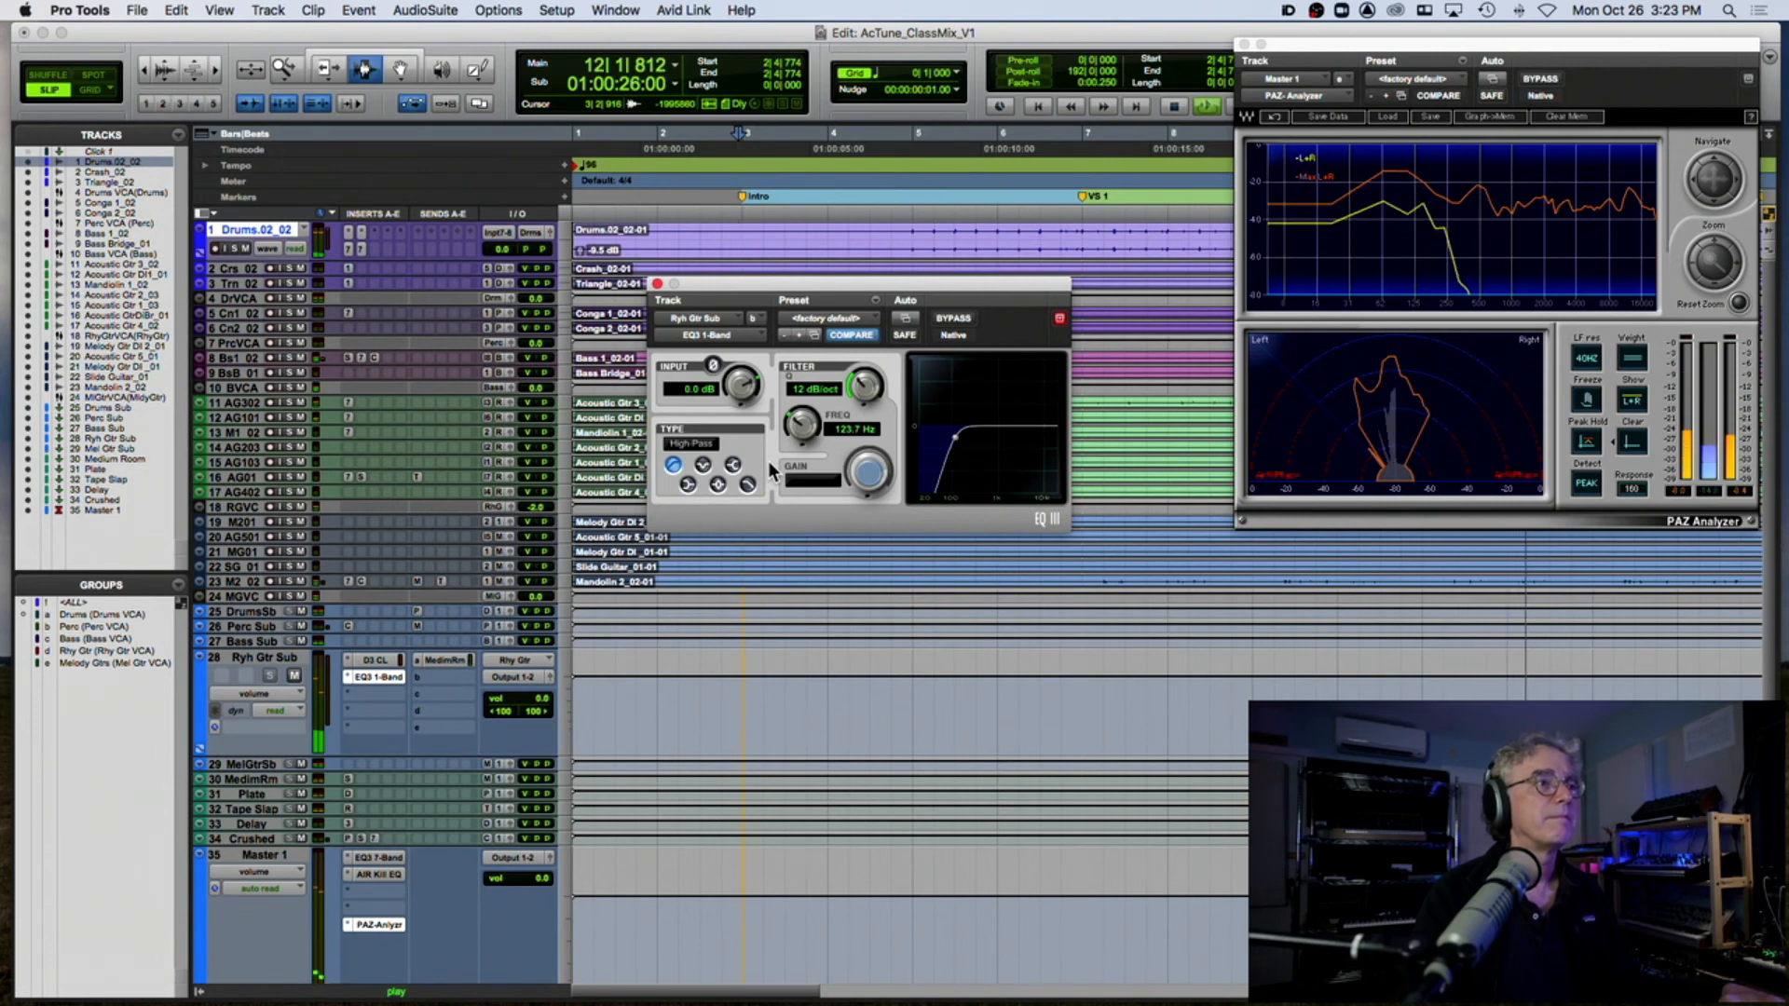
pyautogui.click(966, 320)
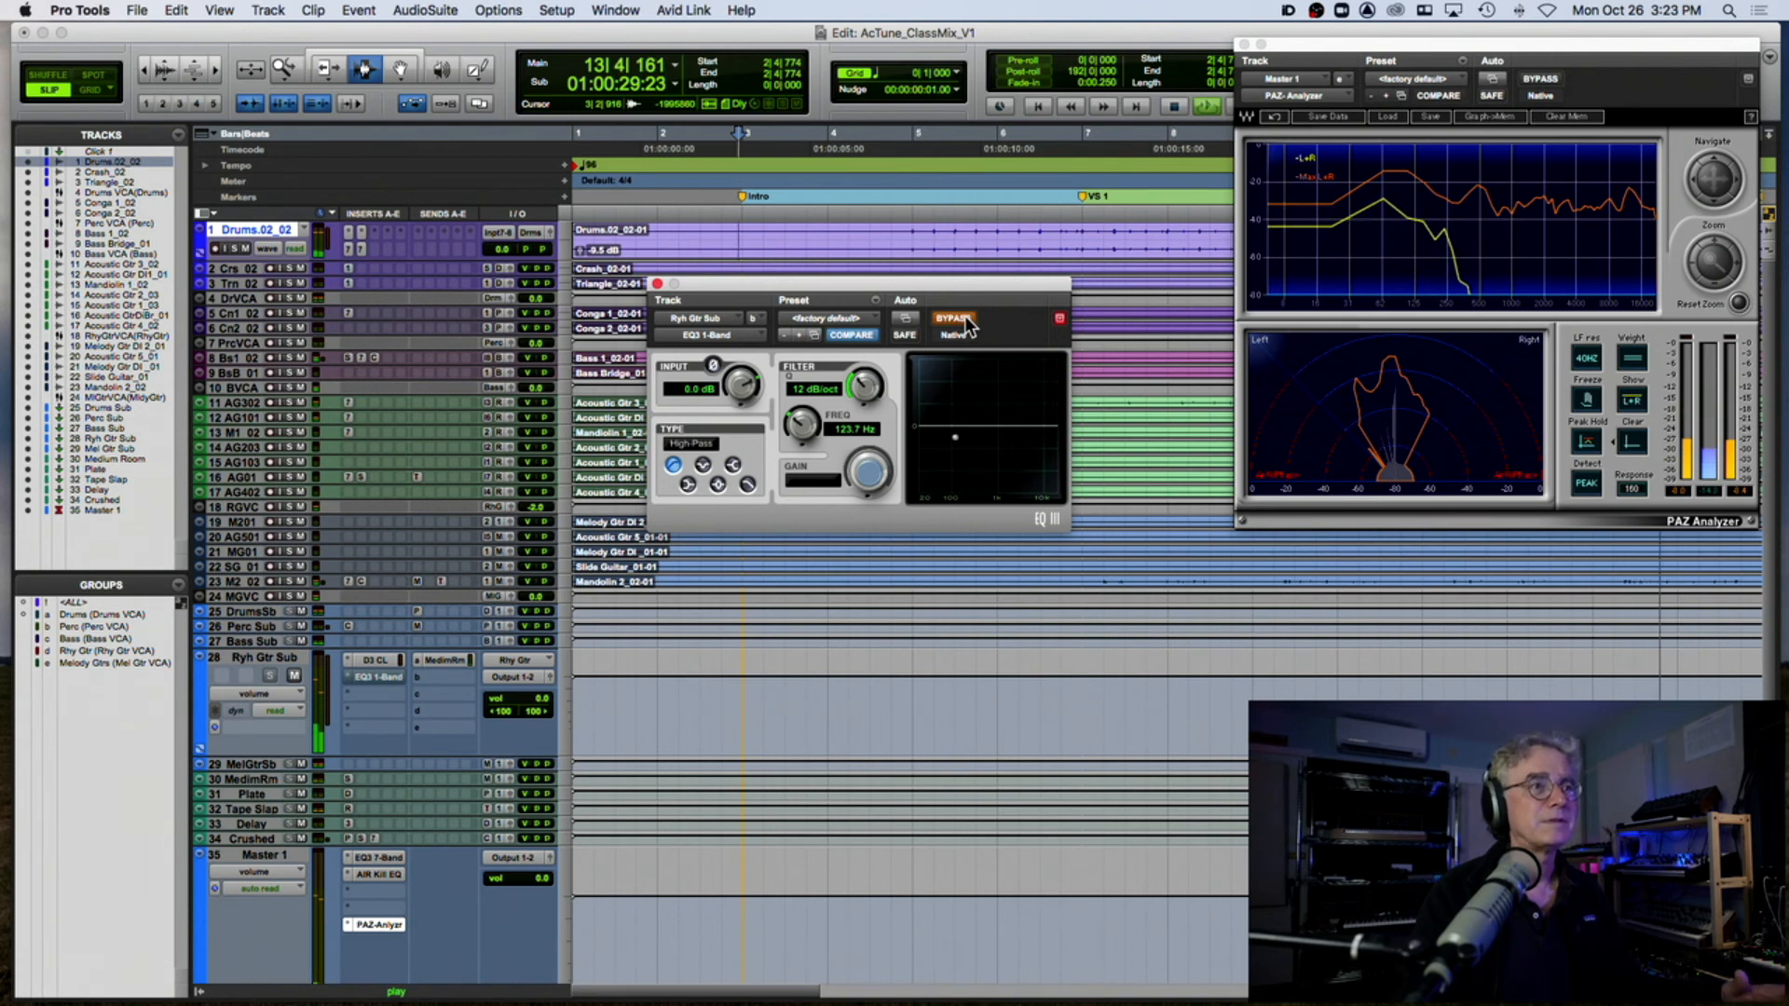
pyautogui.press('space')
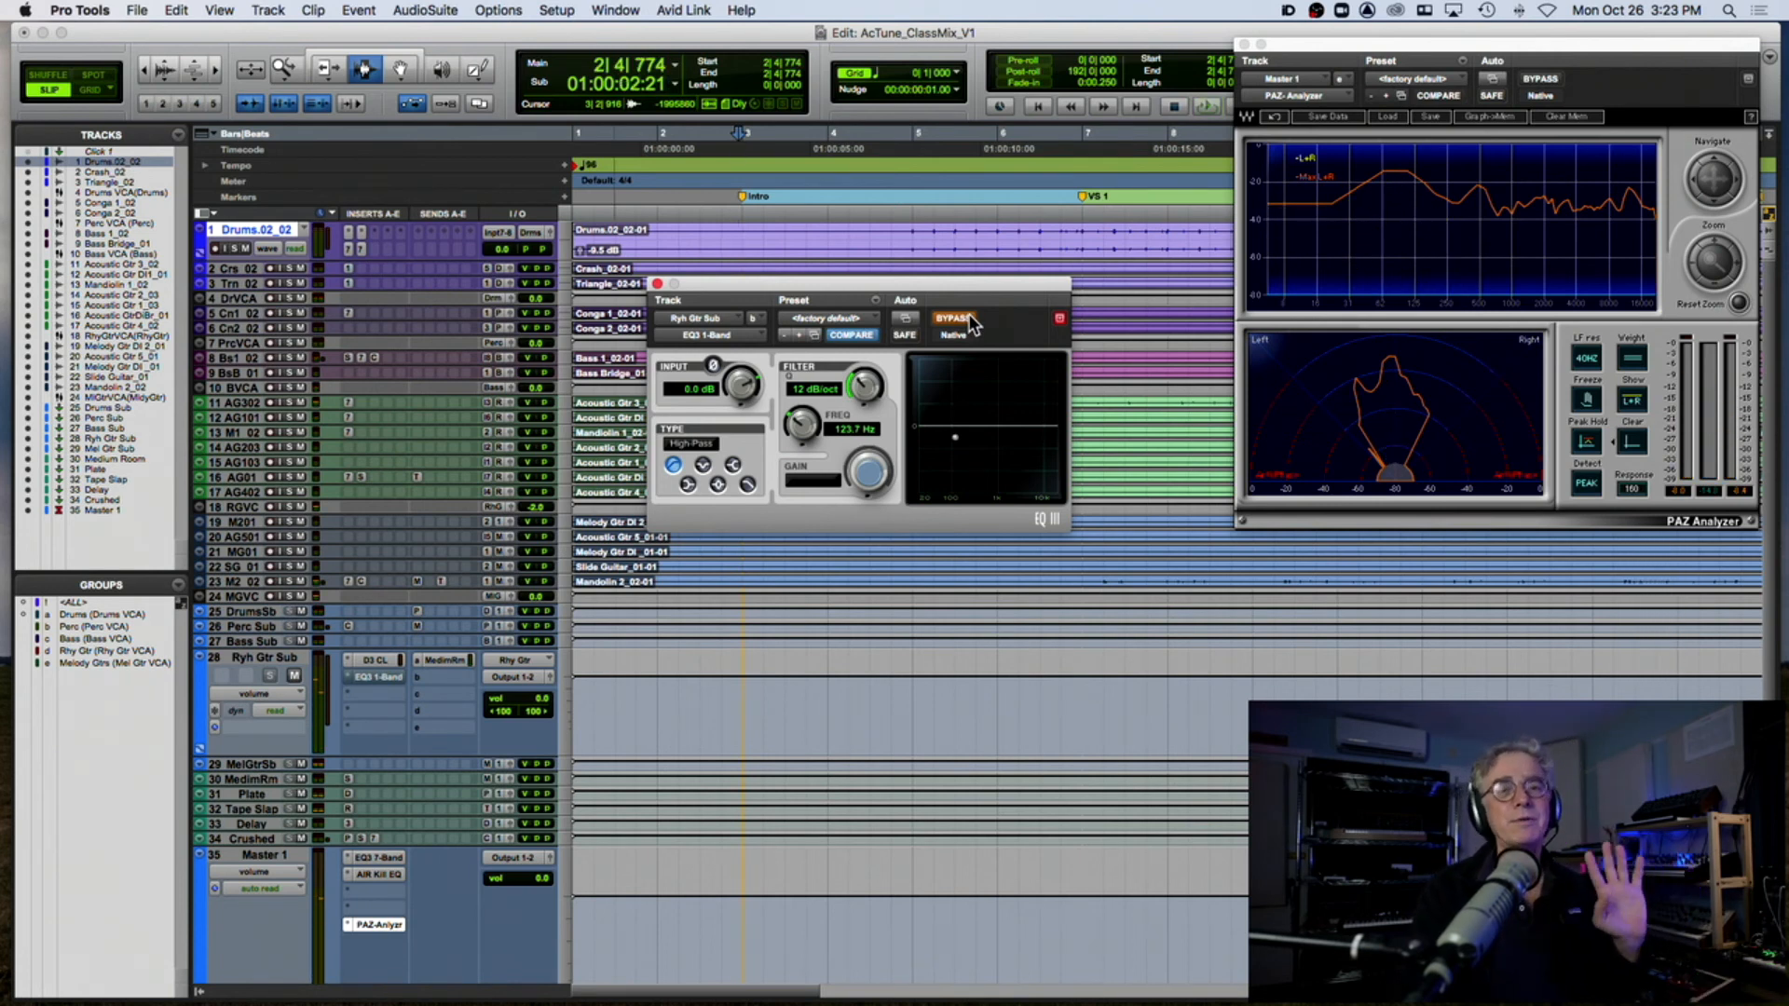
pyautogui.click(966, 320)
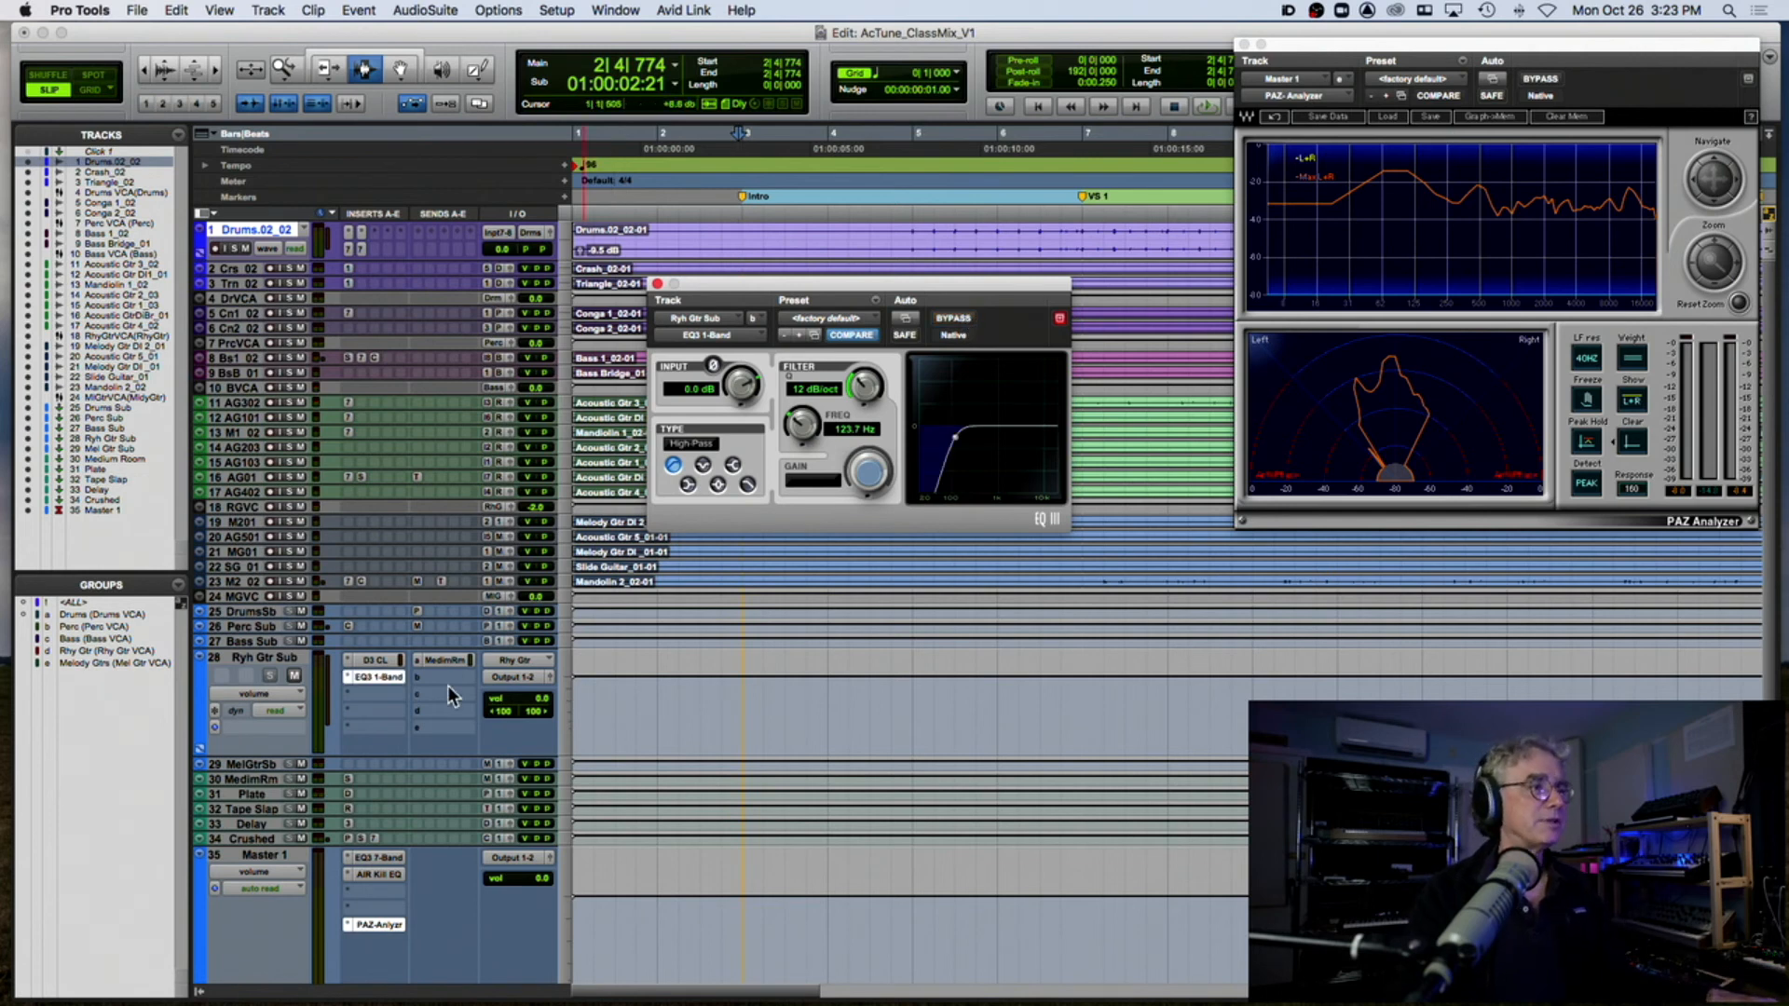
# Step: Reopen Master 1's Kill EQ, play the mix with only the Mid band passing and move the playback start to bar 6
pyautogui.click(381, 875)
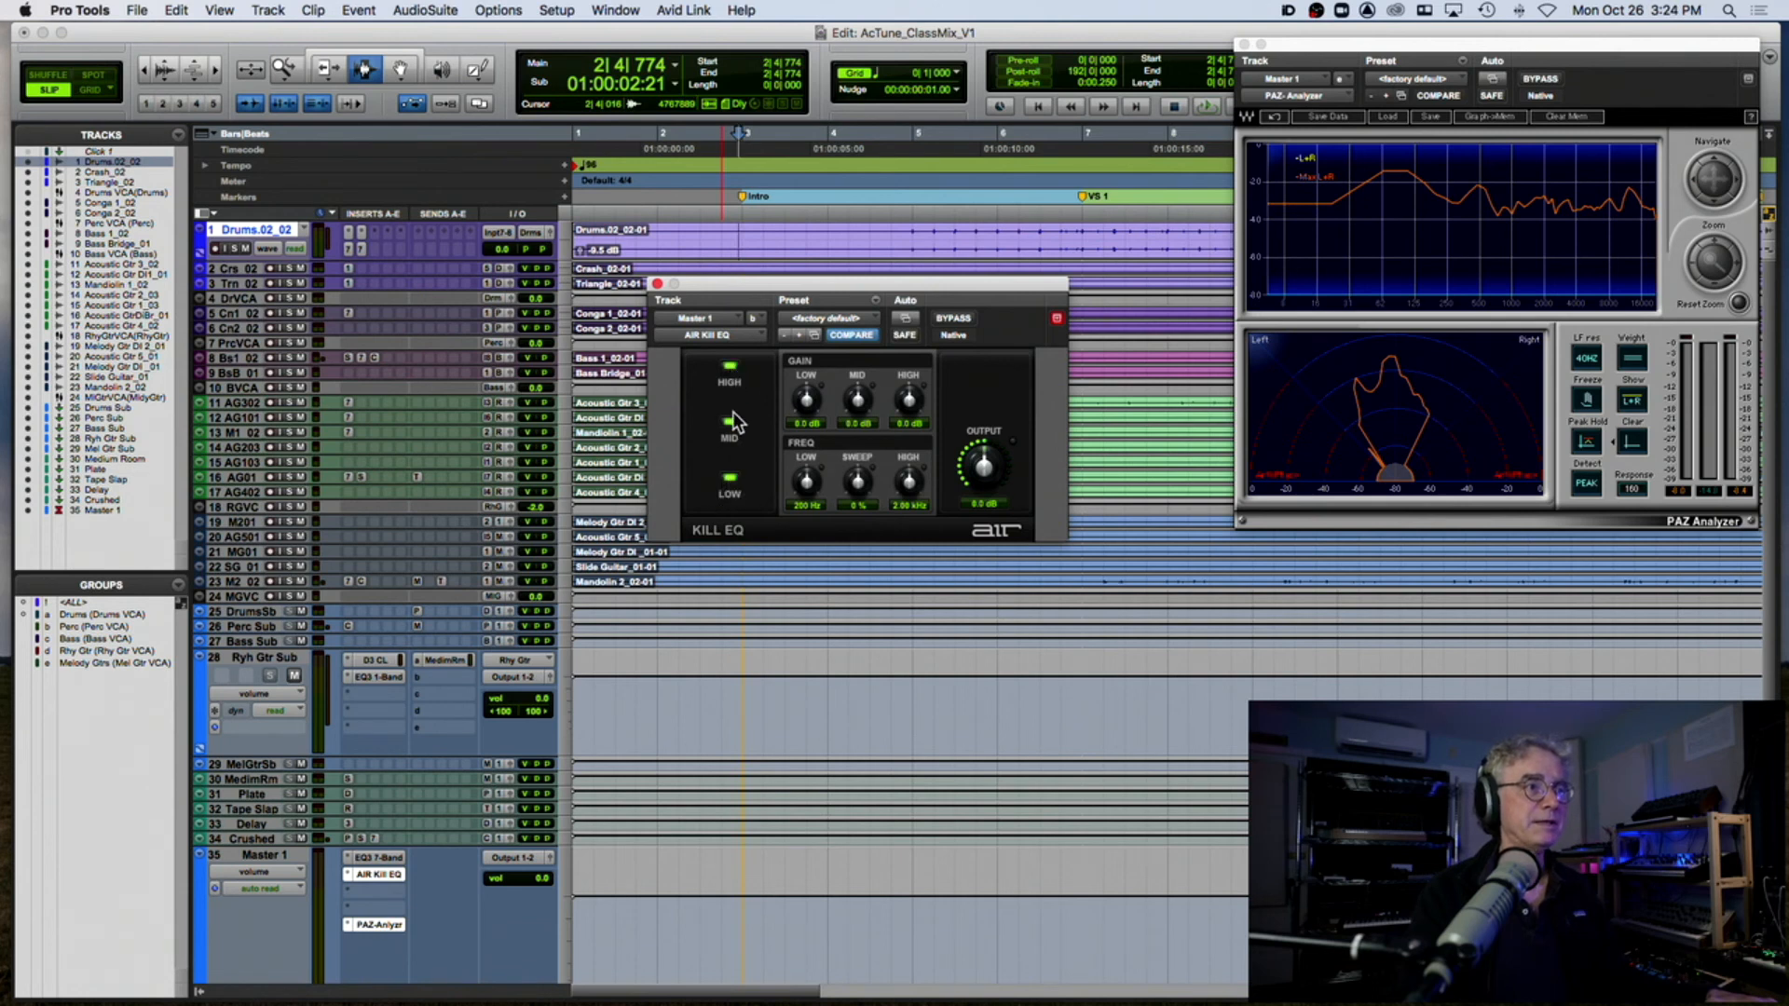
pyautogui.press('space')
pyautogui.press('space')
pyautogui.press('space')
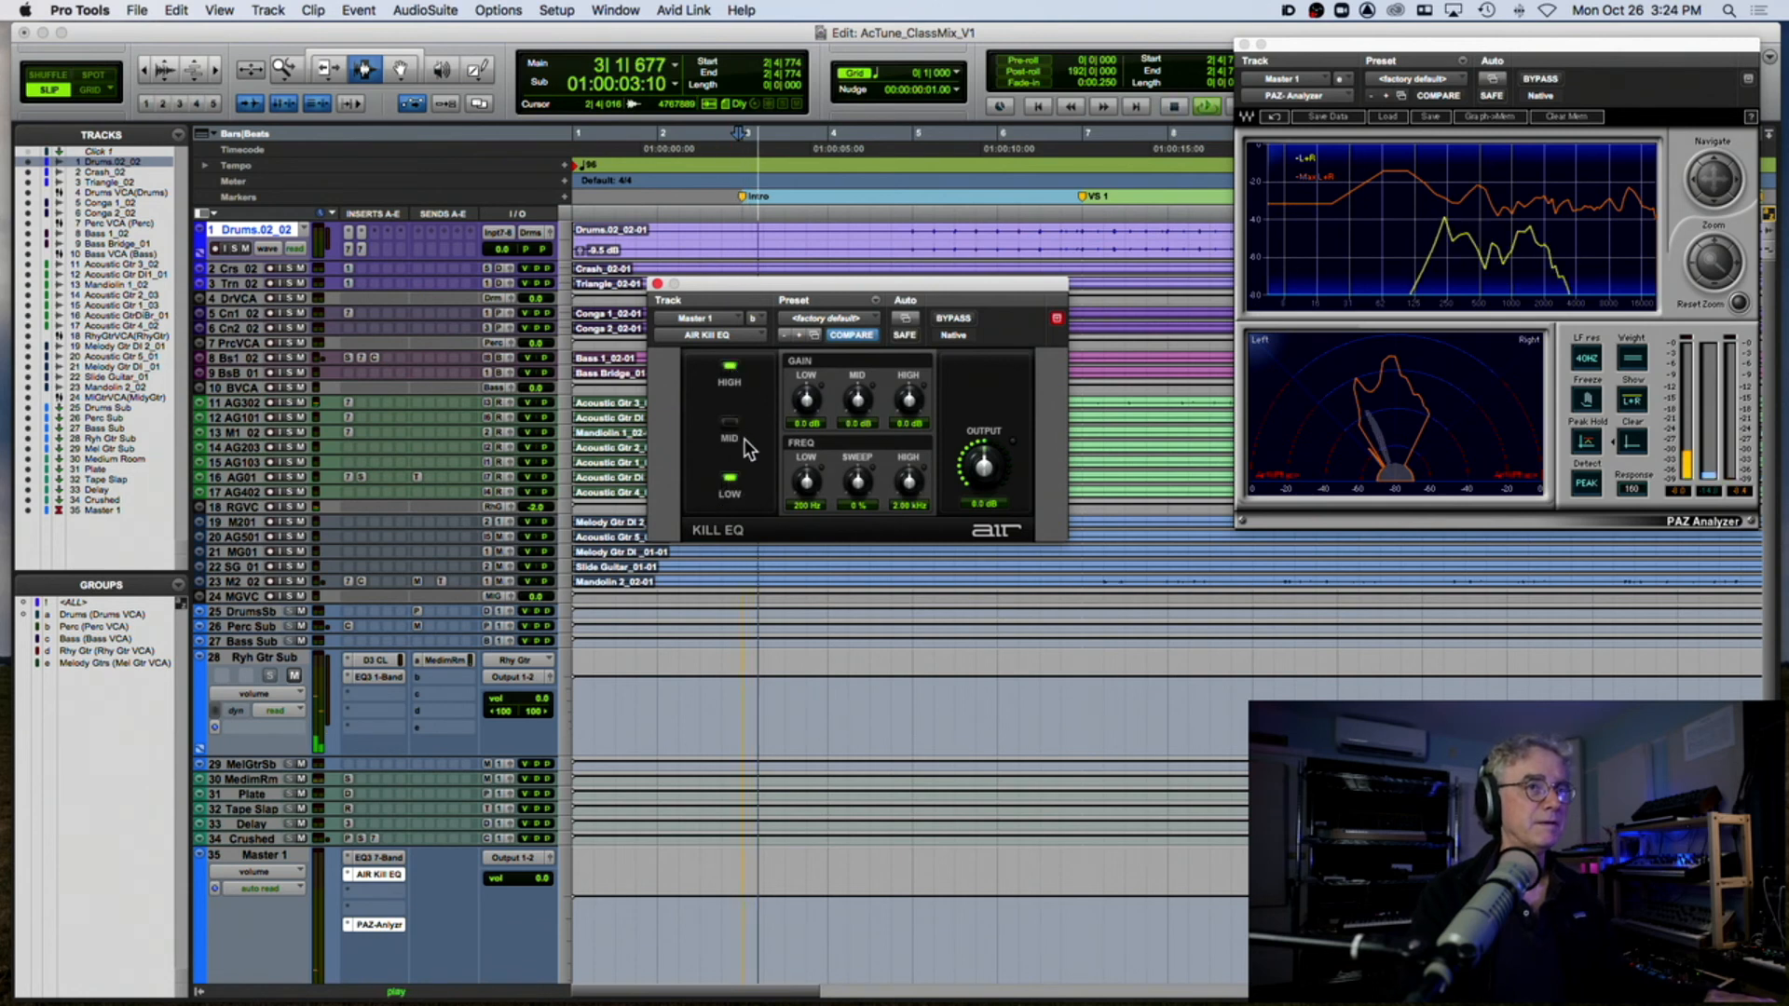
pyautogui.click(1051, 194)
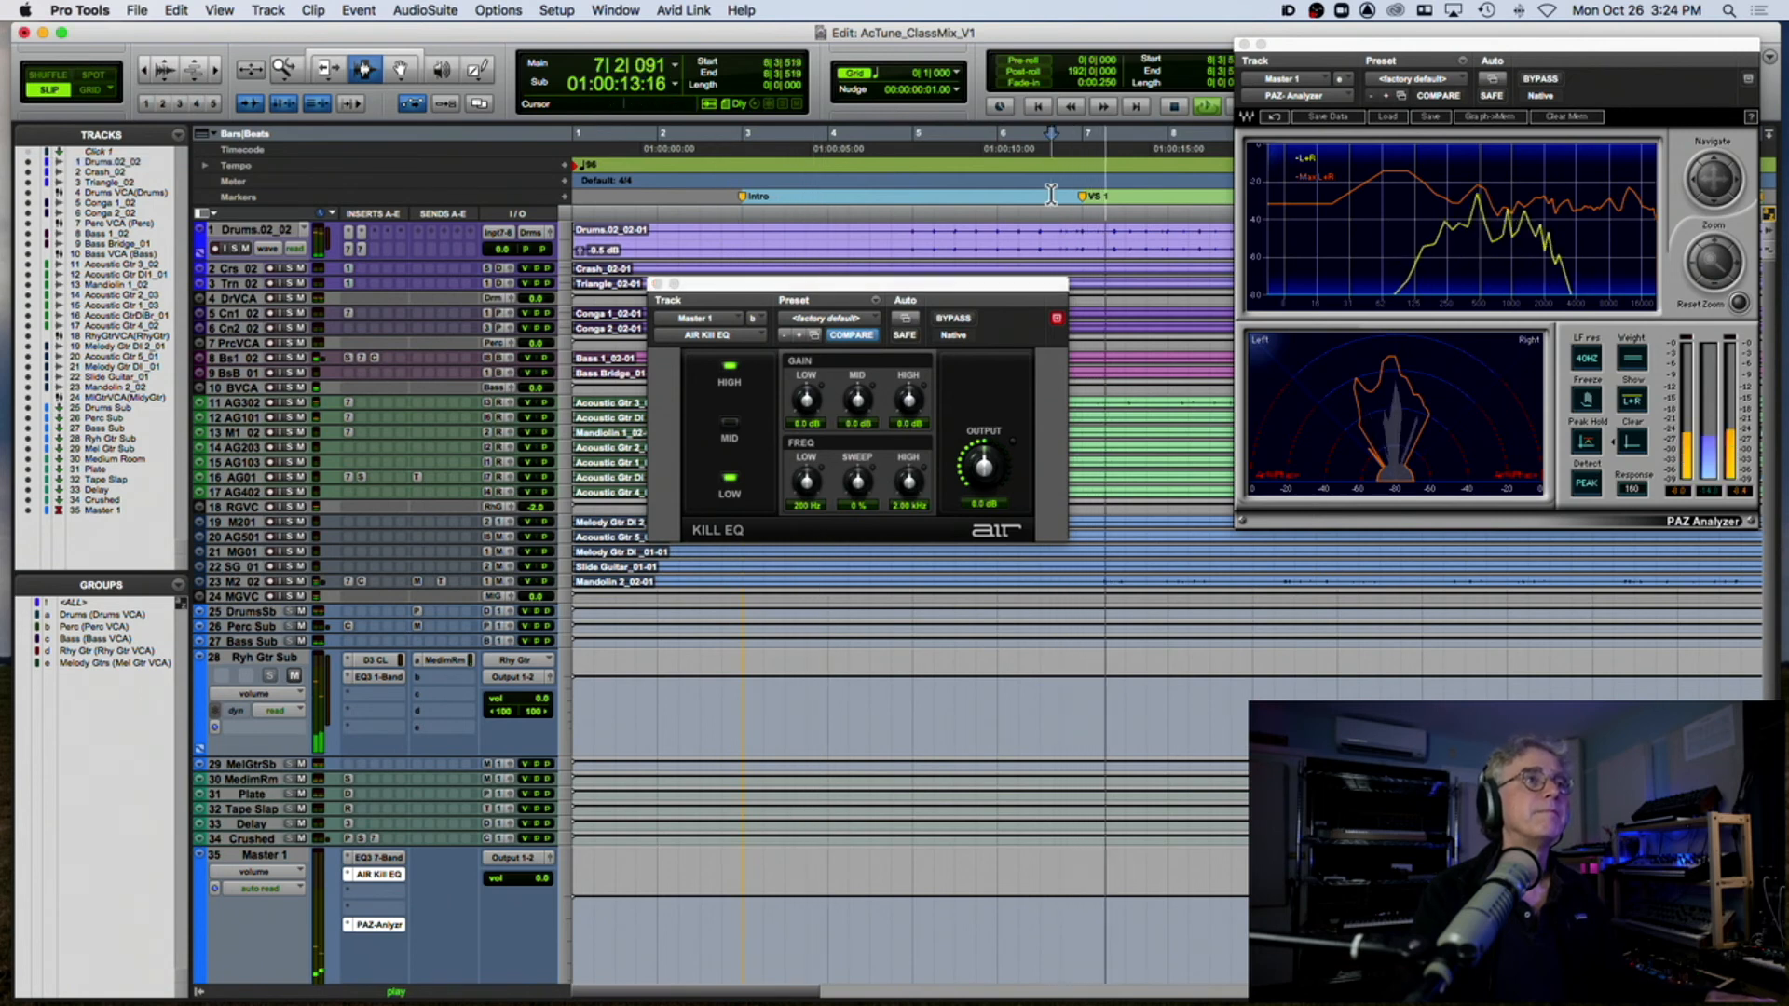
# Step: Listen to only the High band through the Kill EQ, restore the Mid and Low bands with High killed, and close its window
pyautogui.click(727, 431)
pyautogui.click(730, 373)
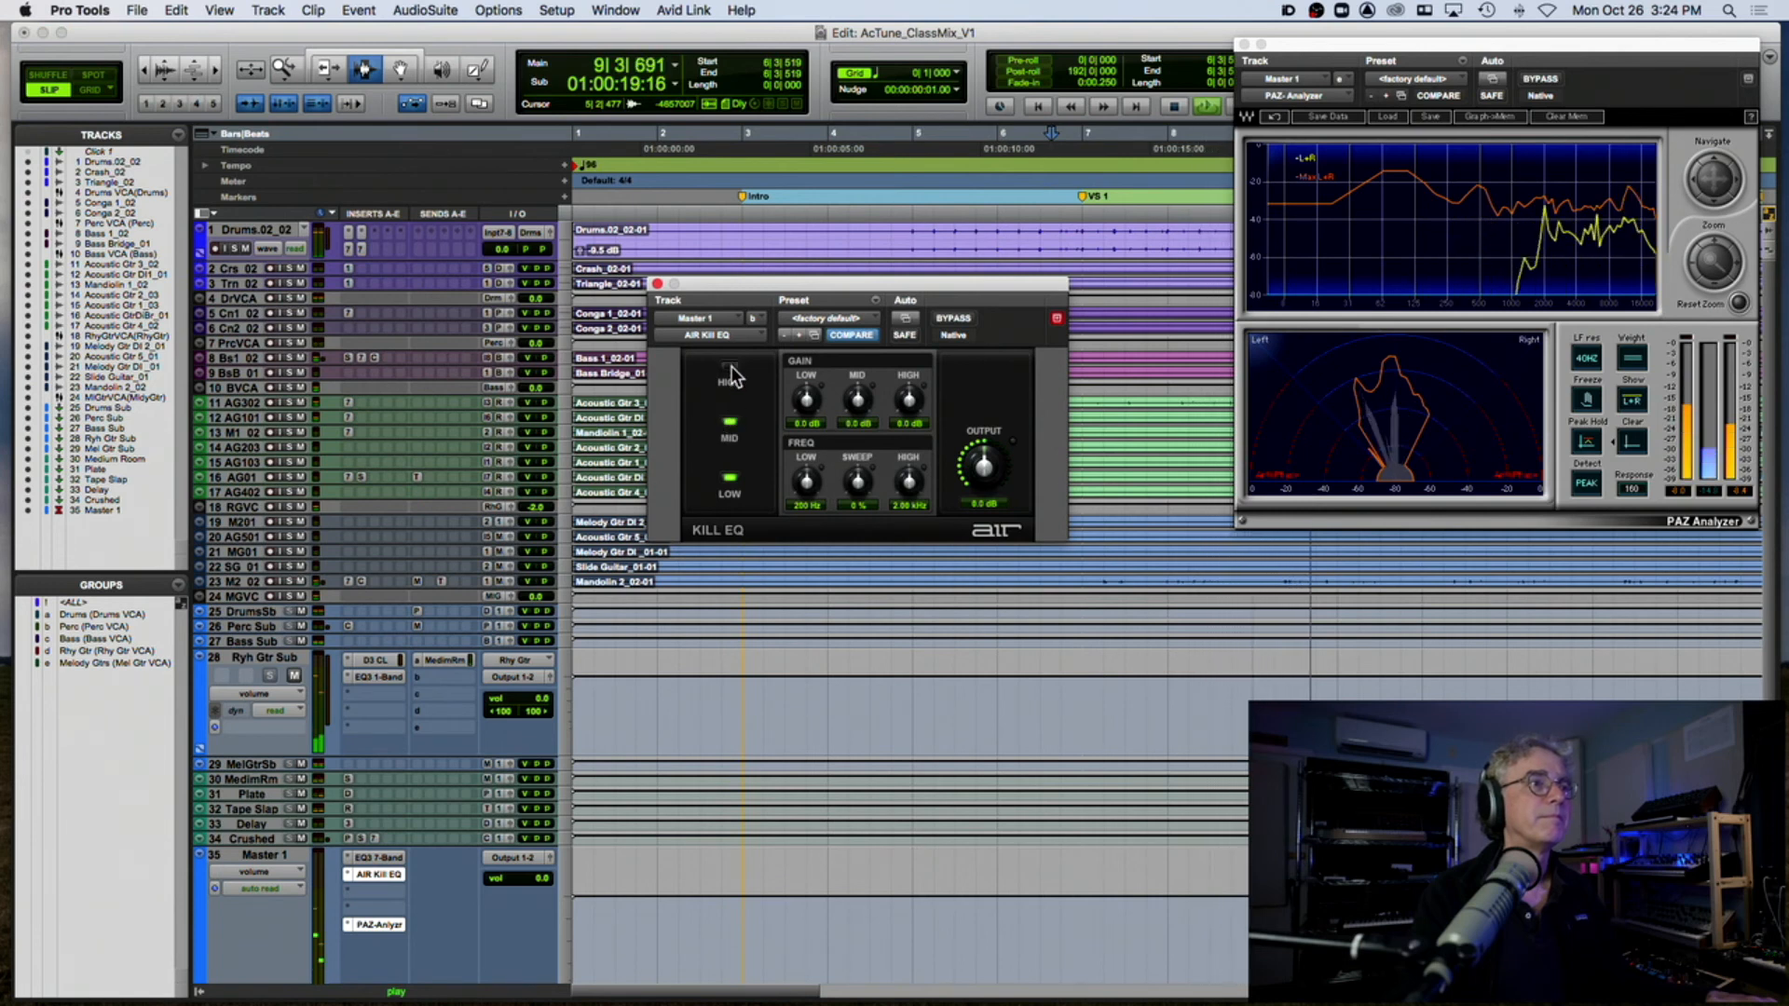
pyautogui.click(730, 373)
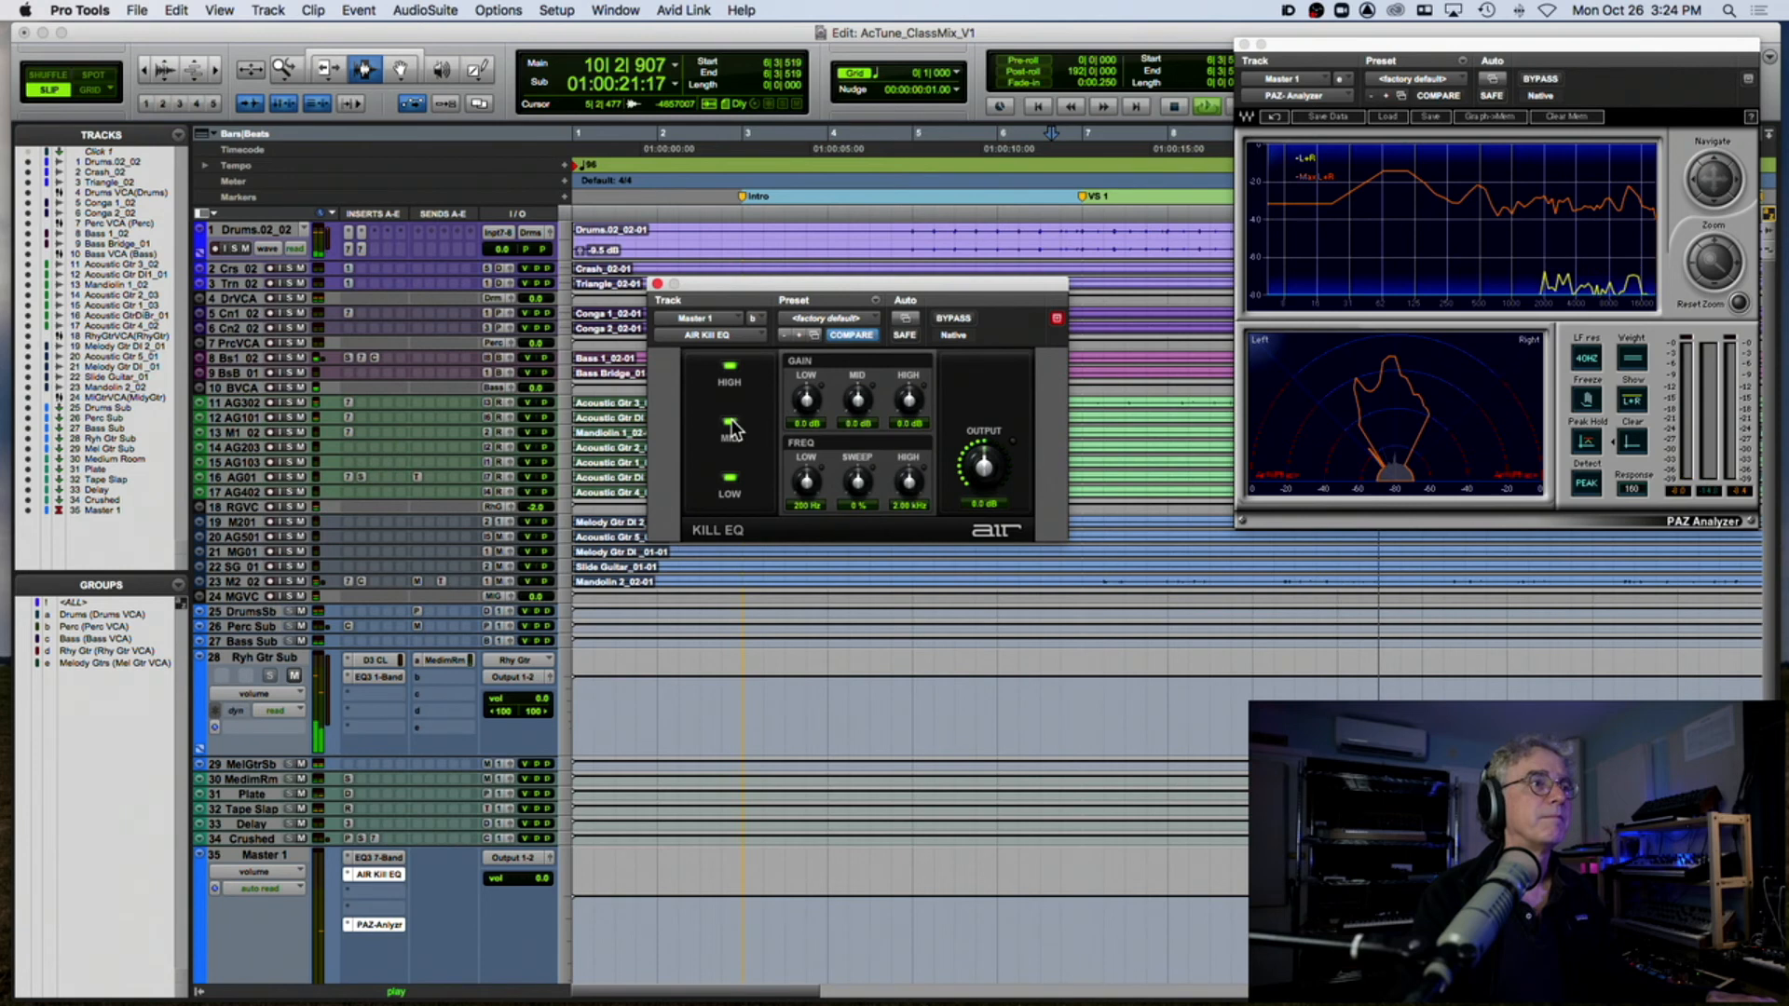
pyautogui.click(732, 481)
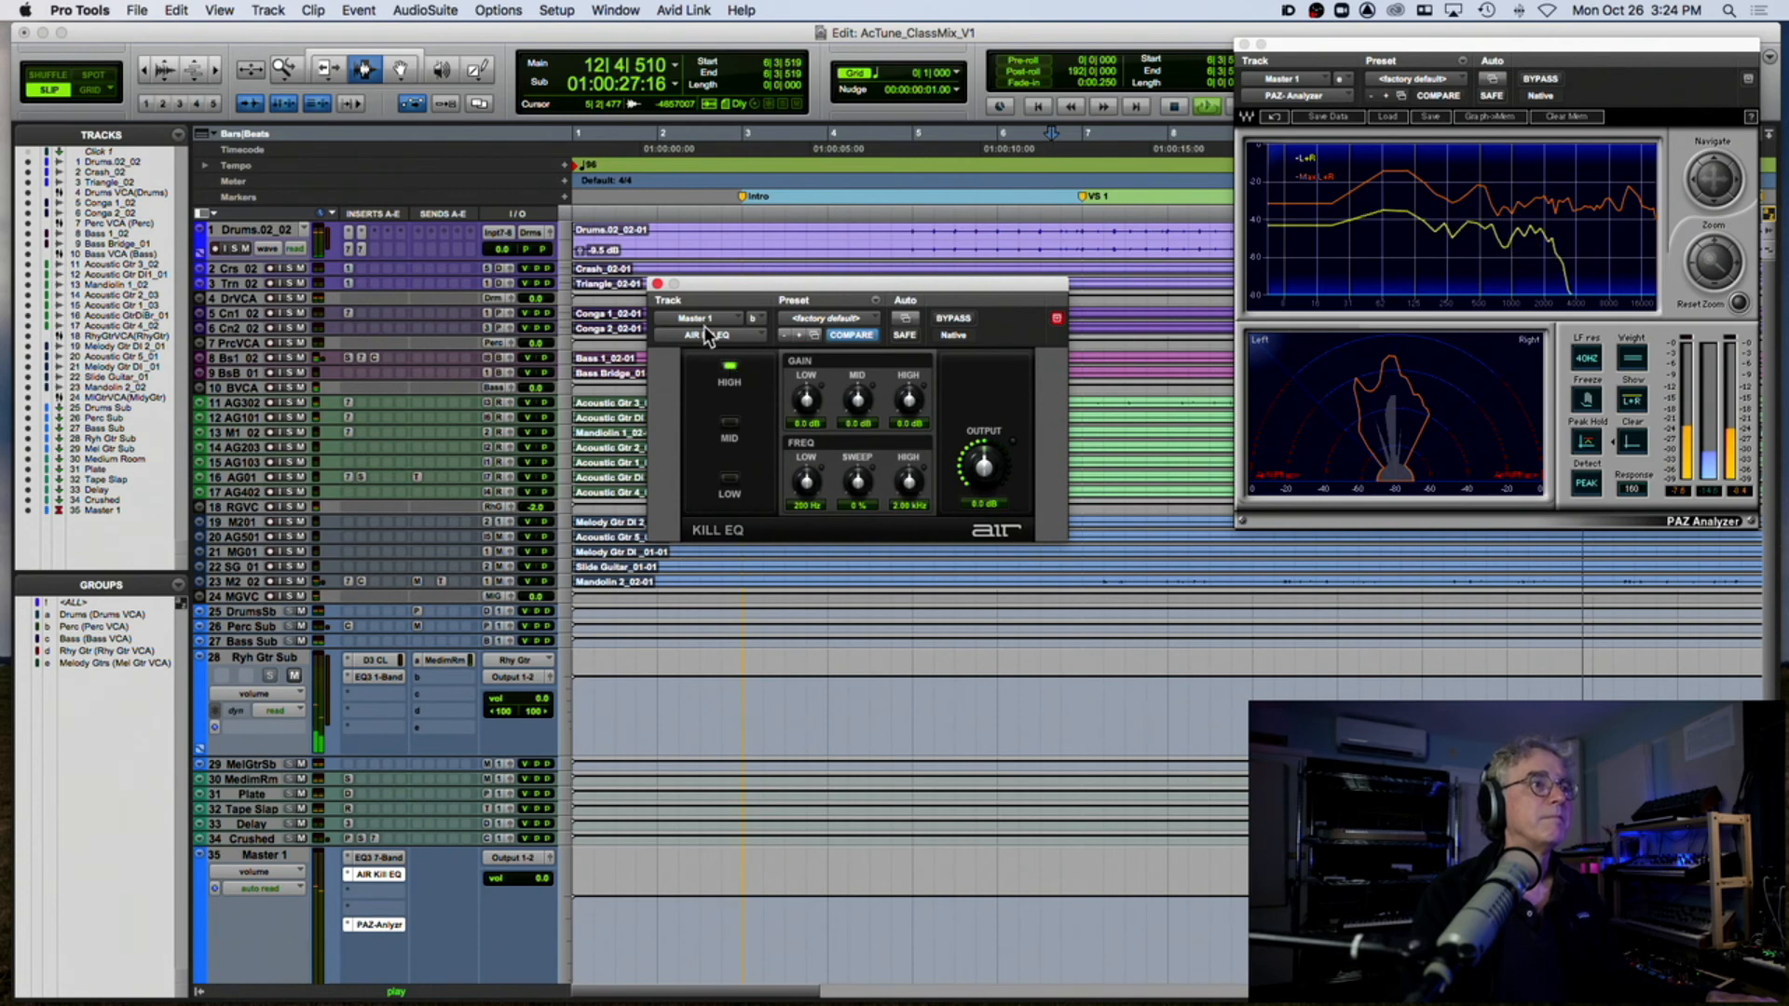
pyautogui.press('space')
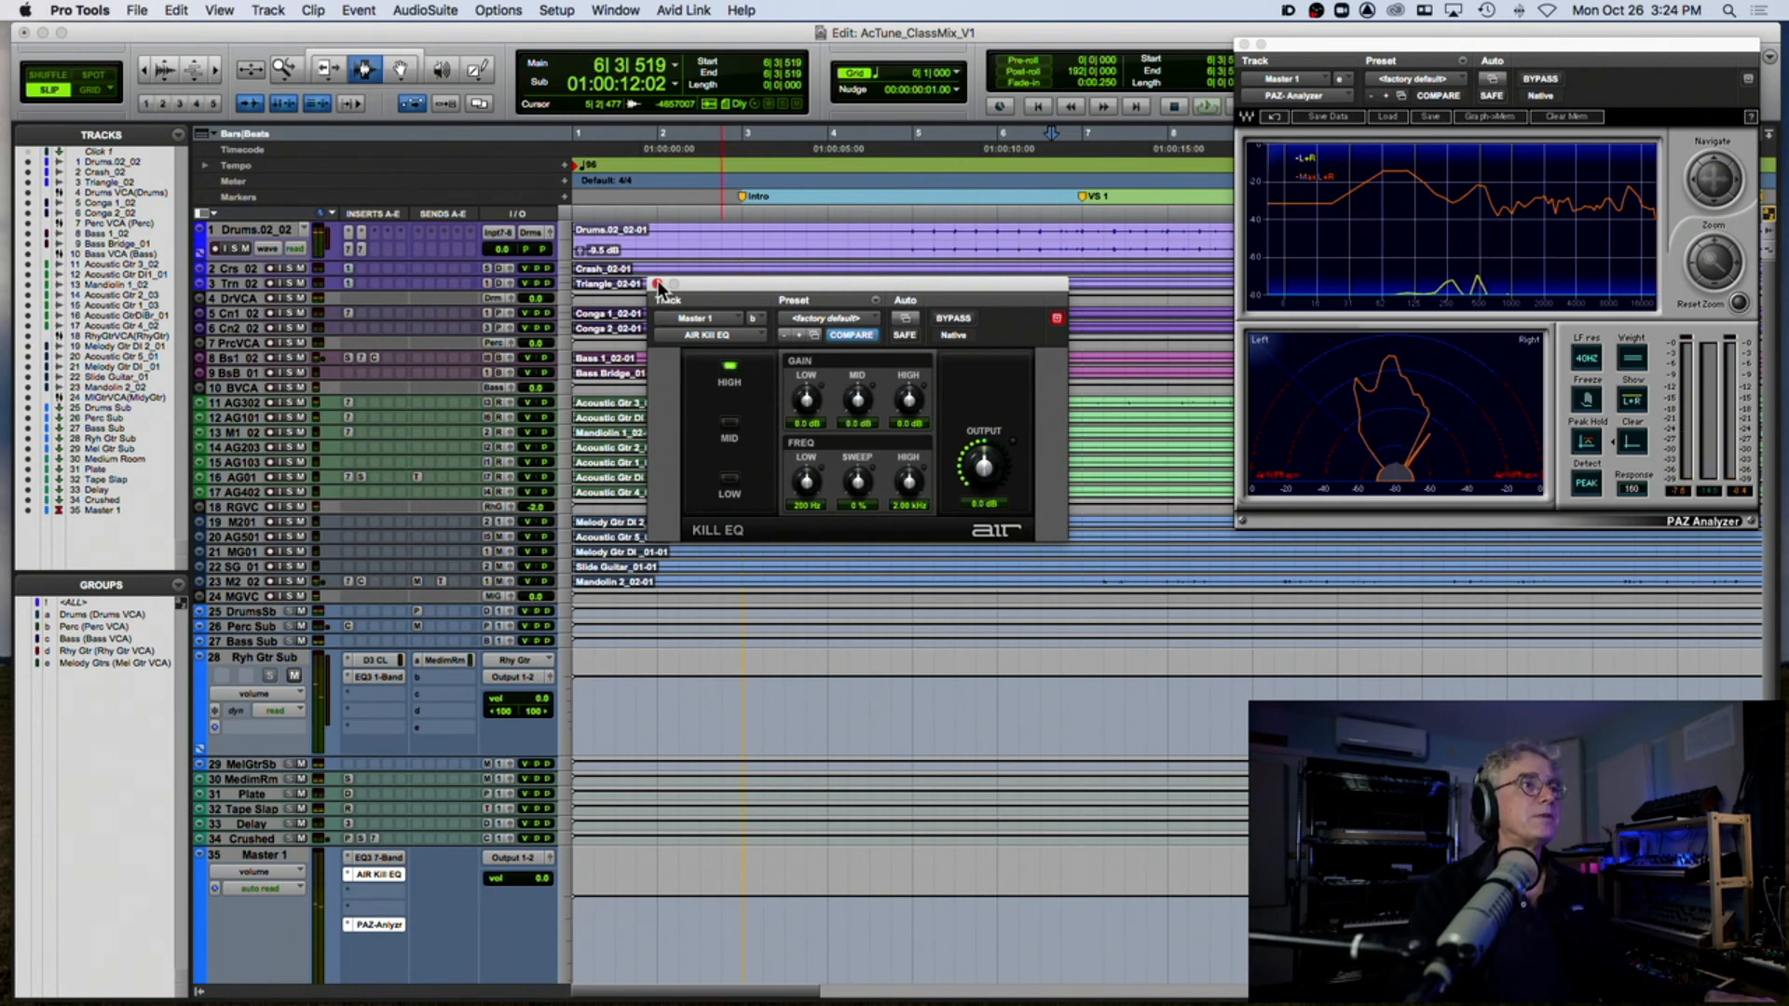
pyautogui.press('super+w')
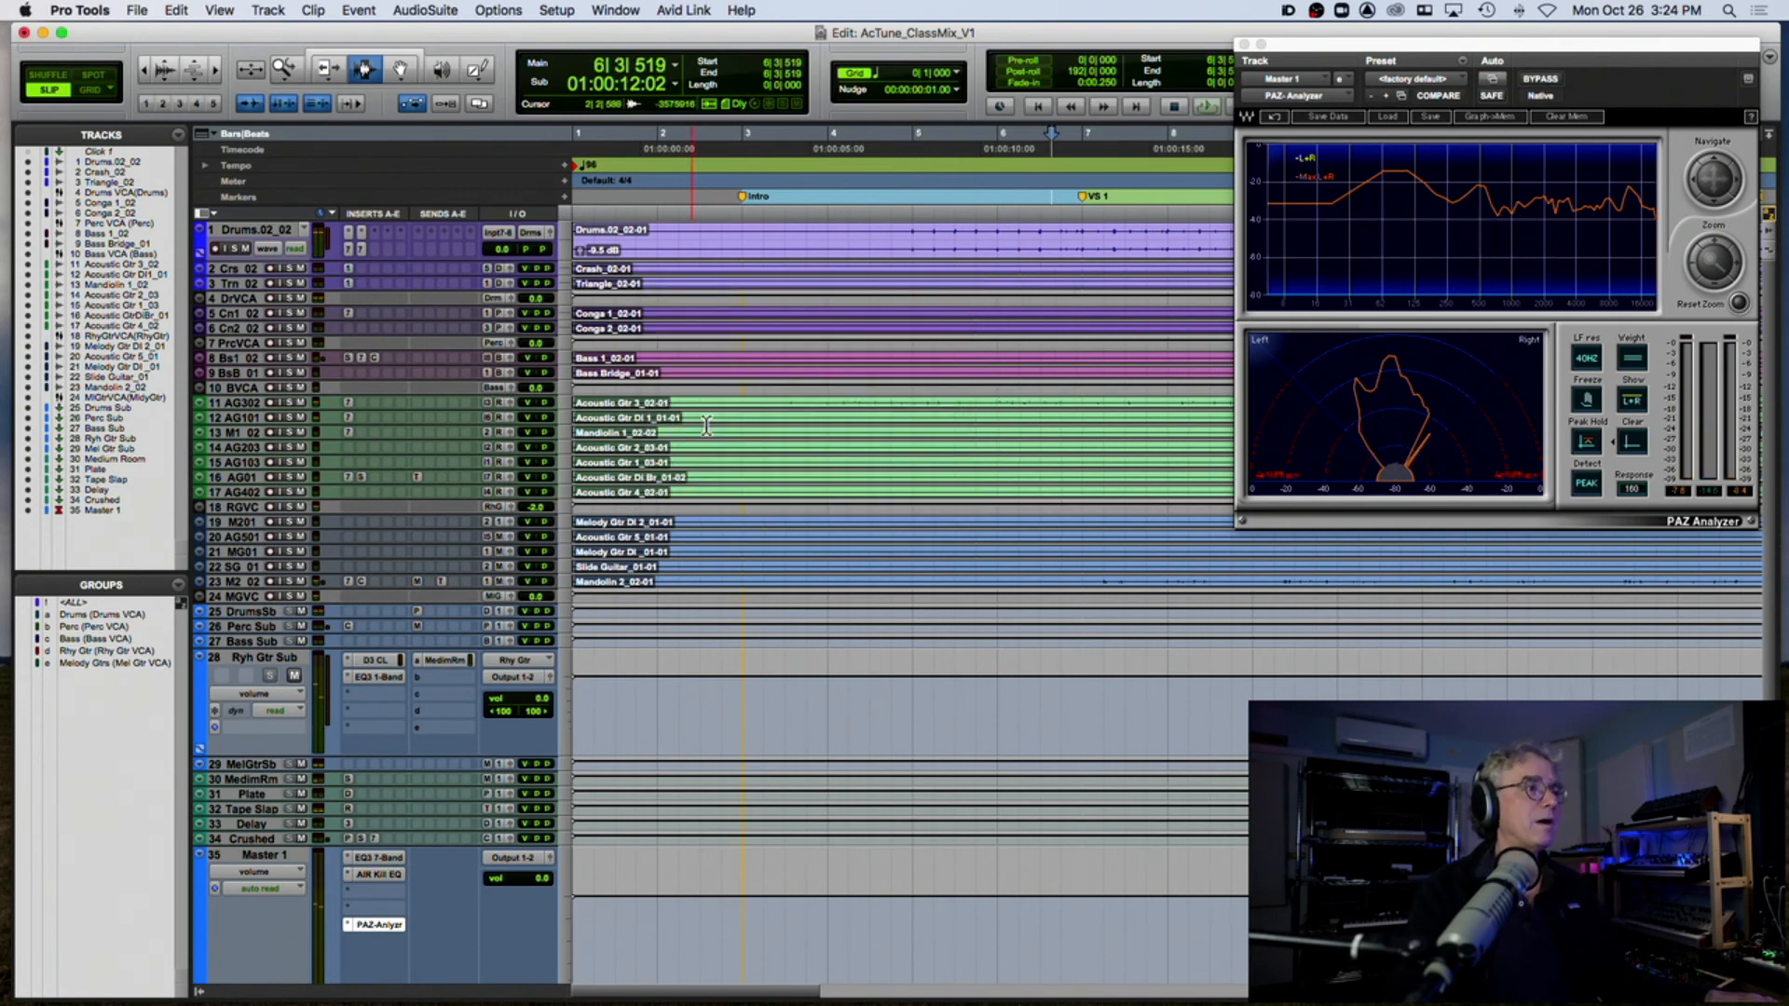
# Step: Open Master 1's EQ3 7-Band, cut the MF band 1.5 dB at 518.6 Hz and compare it bypassed and active during playback
pyautogui.click(377, 858)
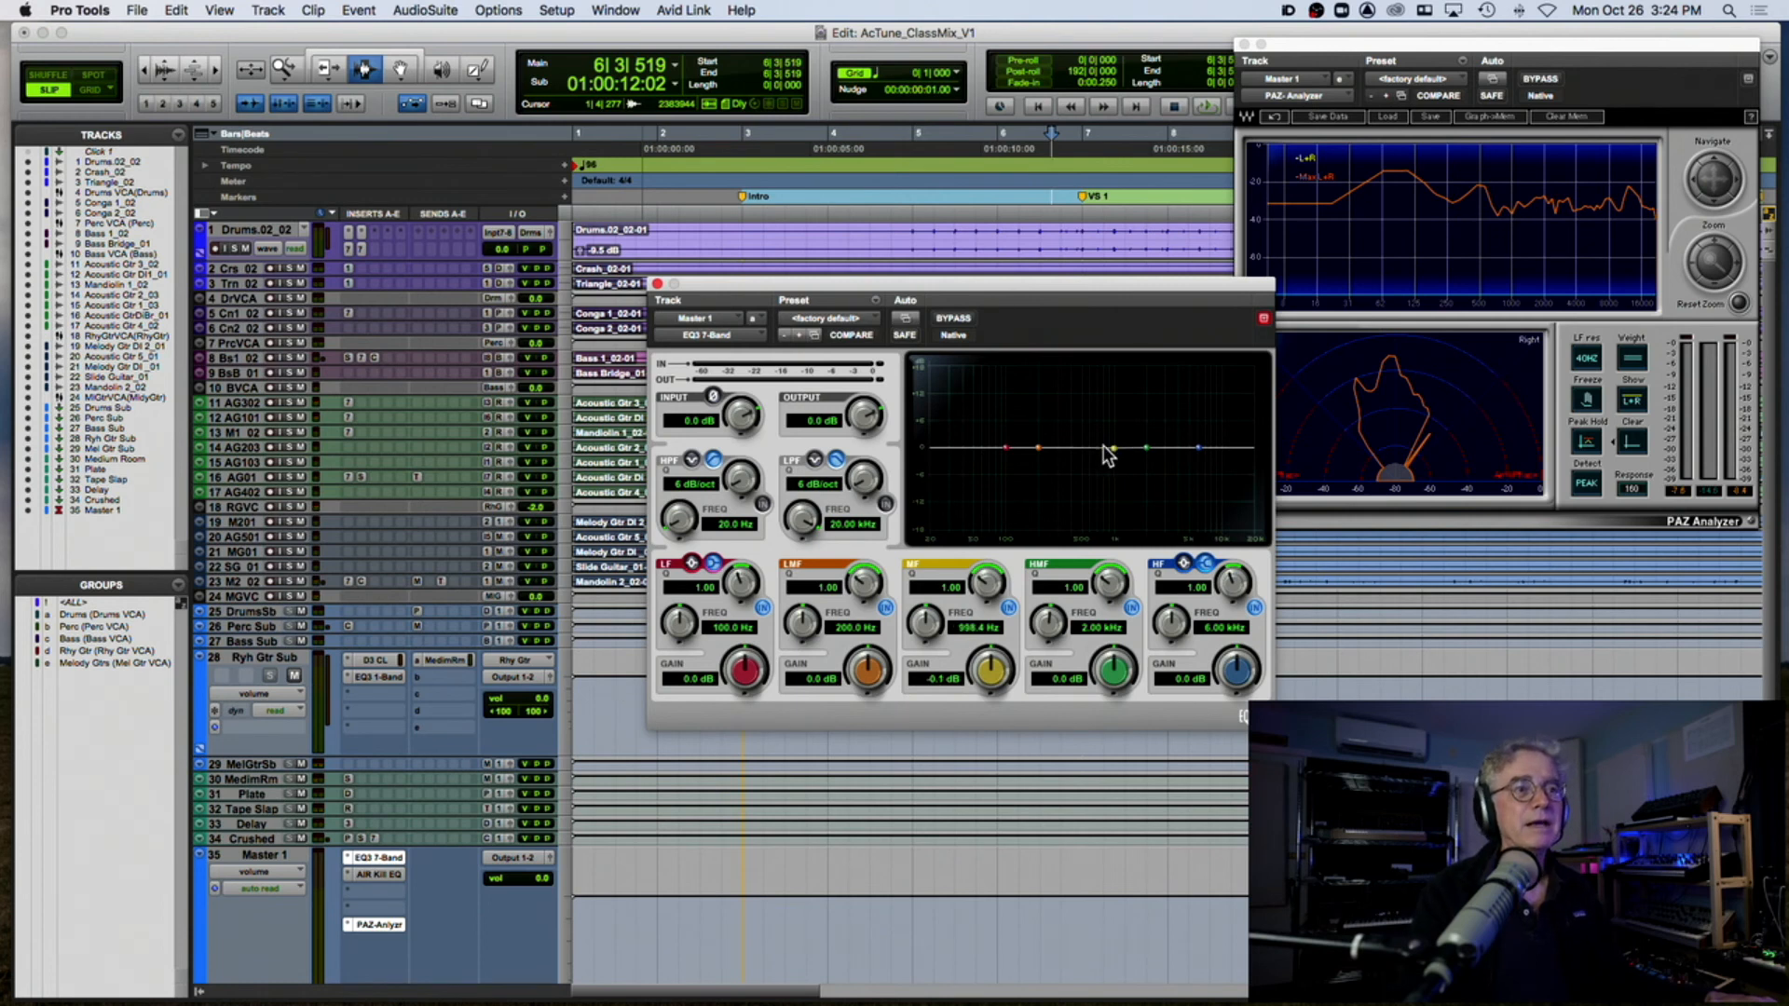
pyautogui.press('space')
pyautogui.moveTo(1082, 452); pyautogui.dragTo(1082, 454)
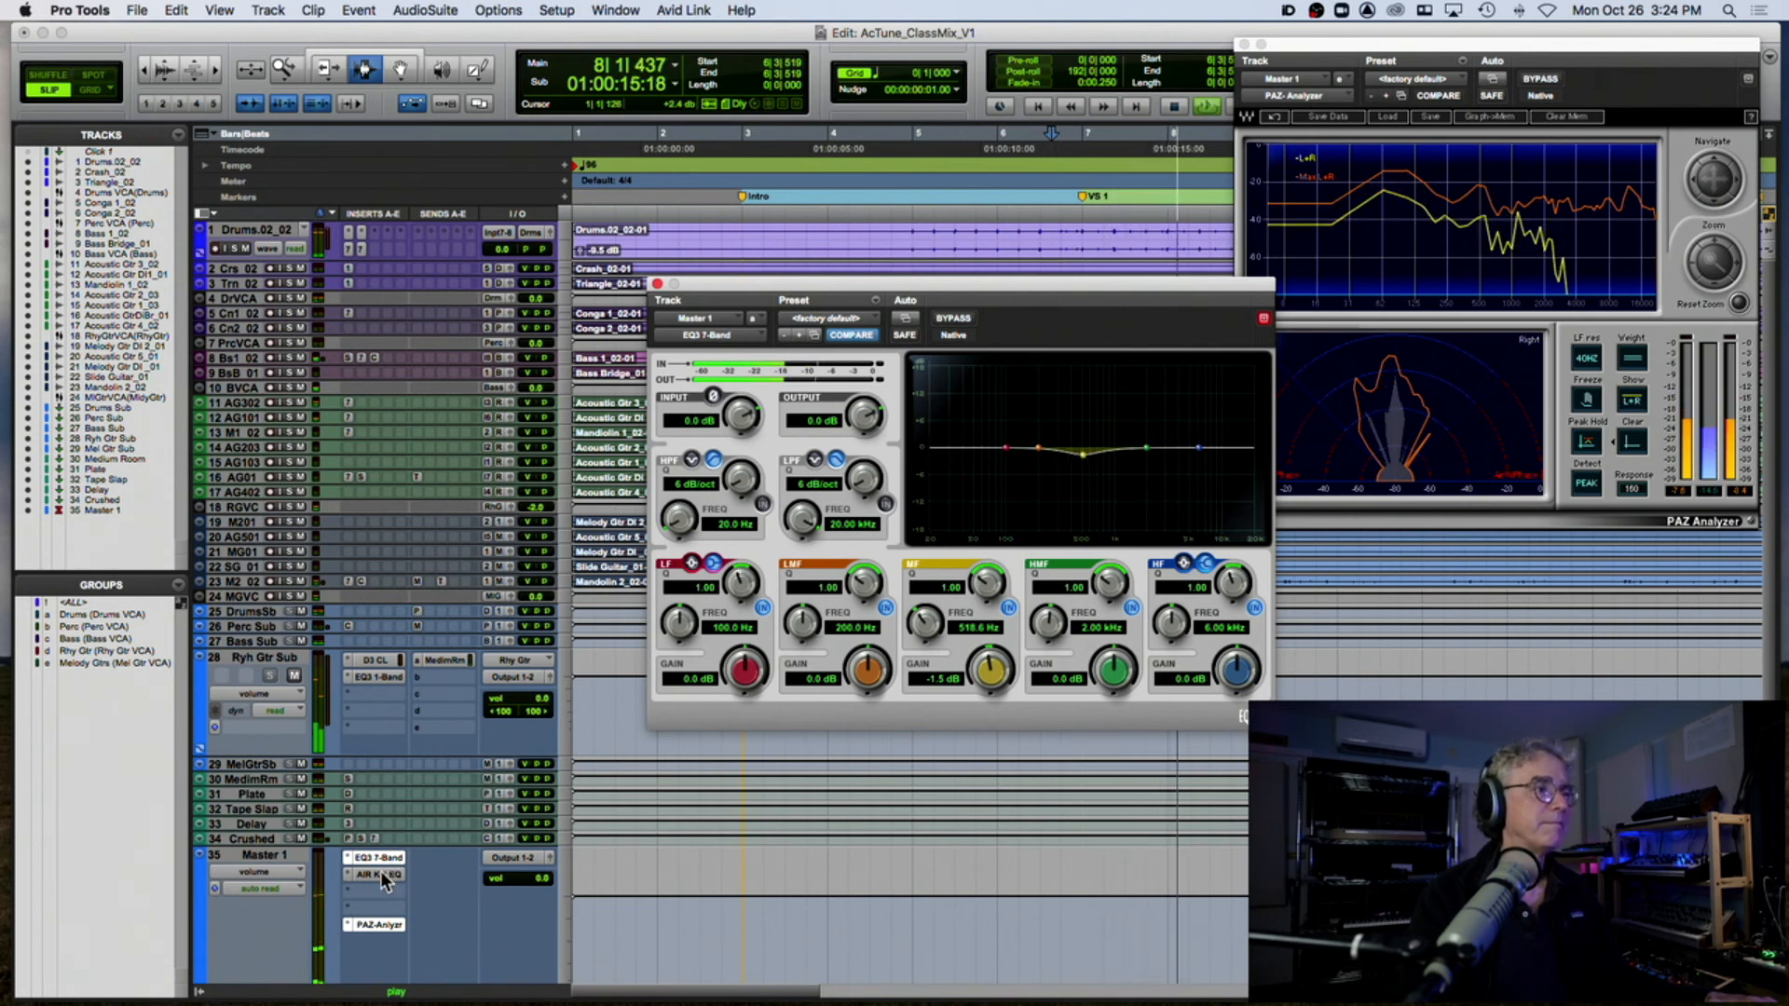
pyautogui.click(954, 319)
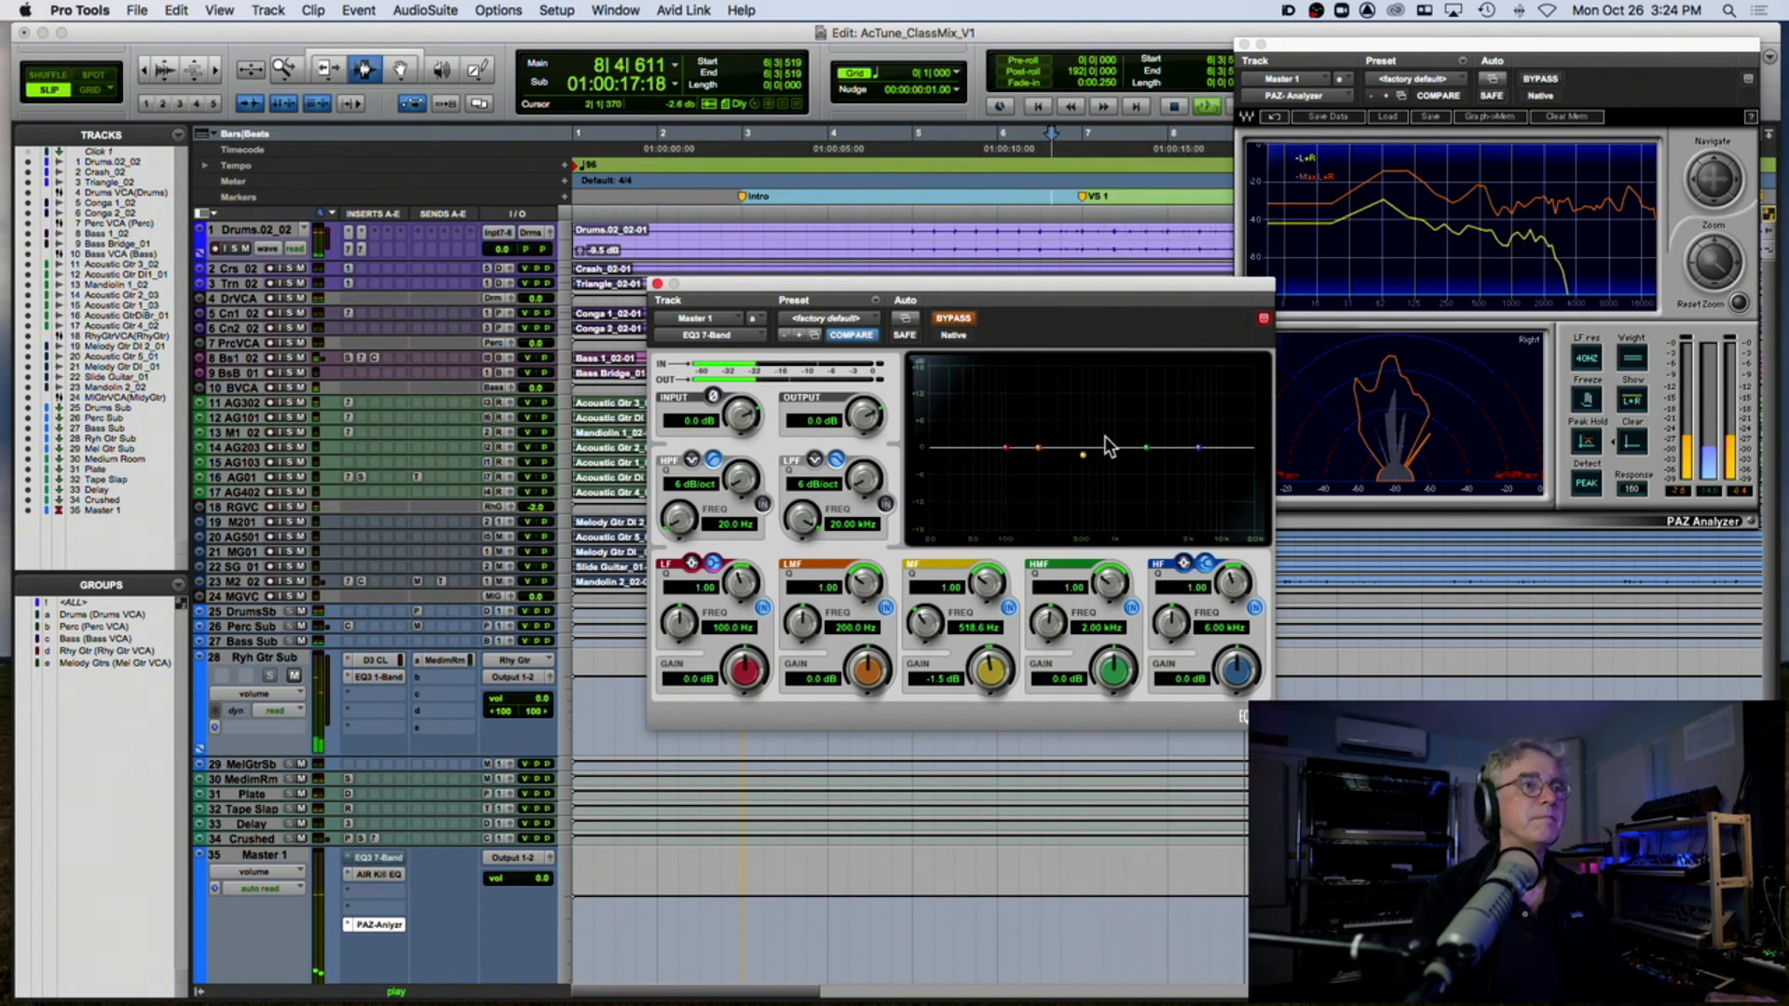
pyautogui.click(954, 319)
pyautogui.press('space')
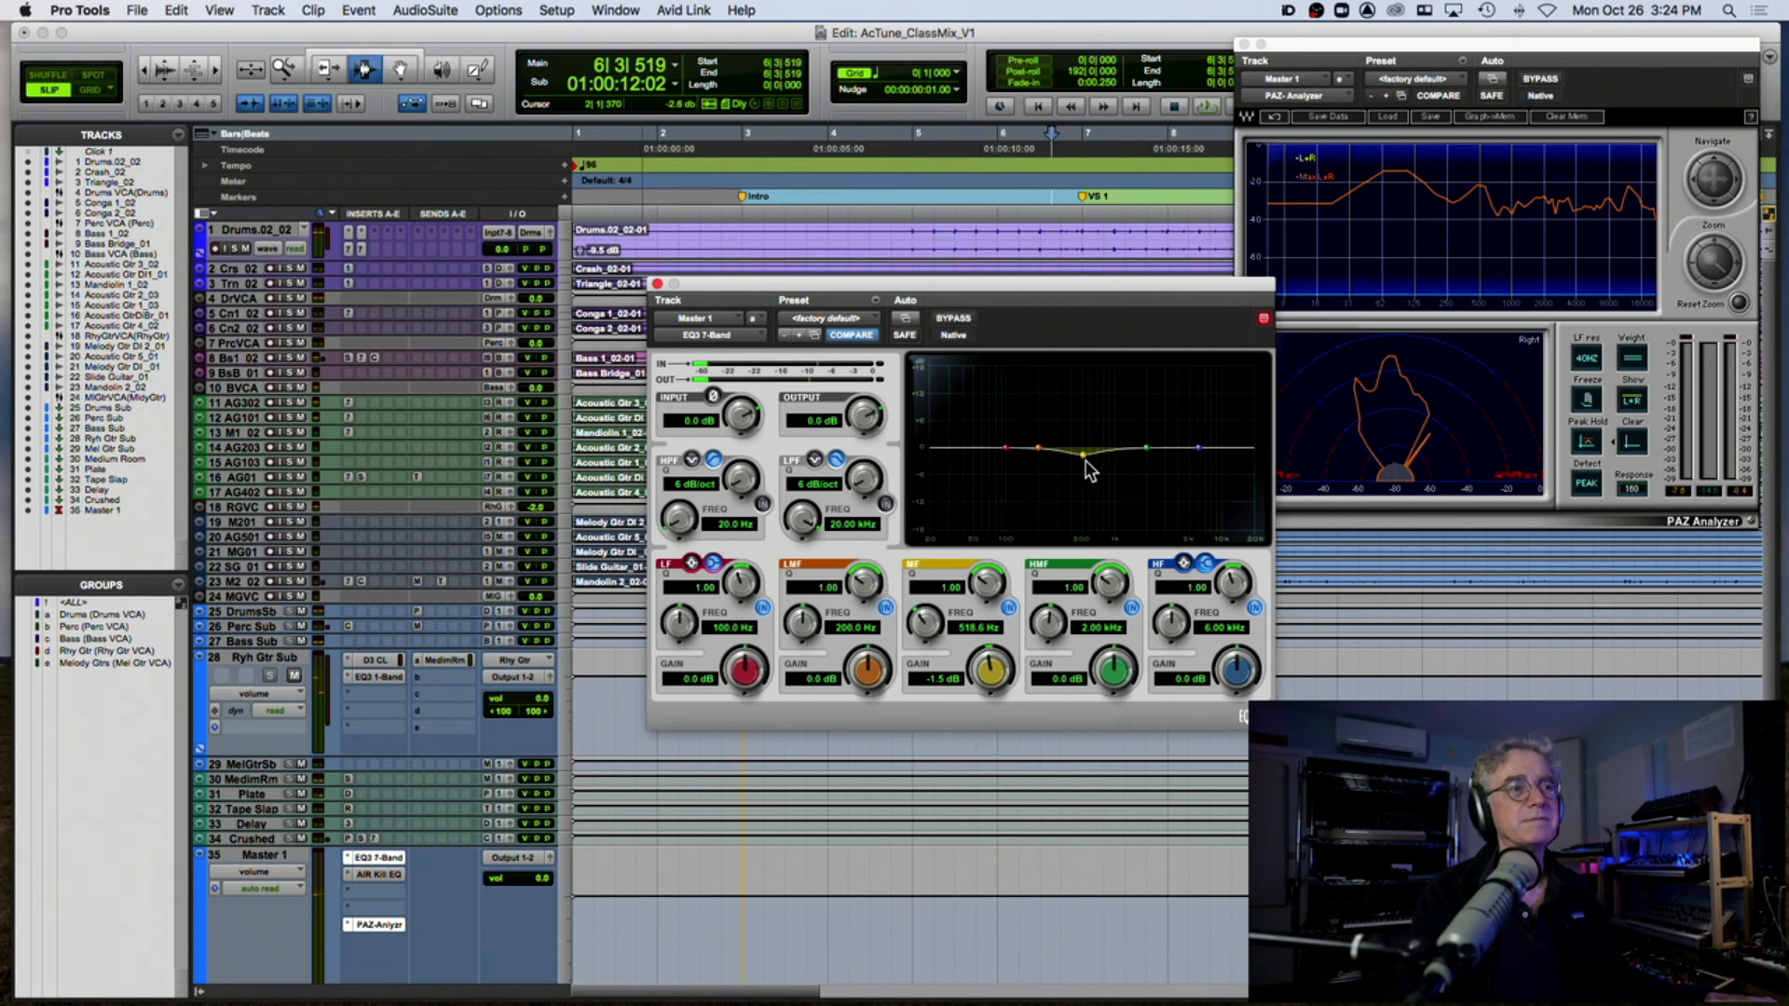
# Step: Try a 14.1 dB MF cut at 561.4 Hz while playing the mix and ease it to -2.0 dB at 572.7 Hz
pyautogui.moveTo(1087, 463); pyautogui.dragTo(1087, 516)
pyautogui.press('space')
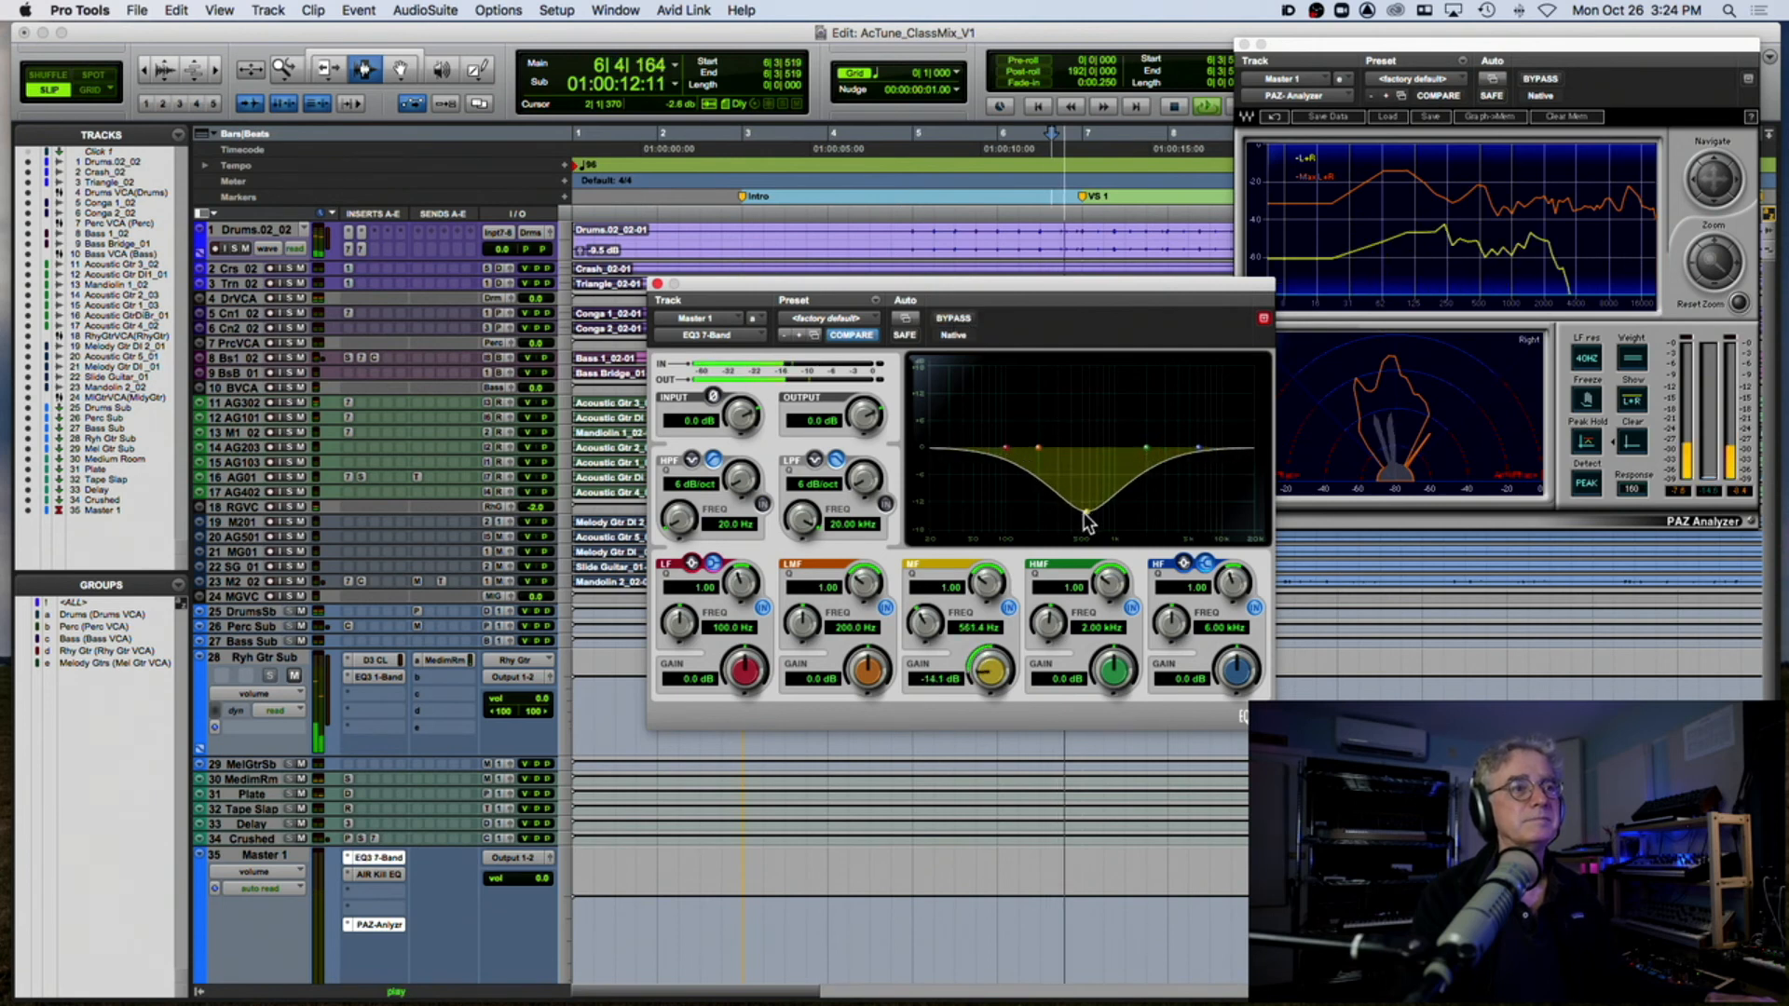
pyautogui.moveTo(1086, 517); pyautogui.dragTo(1086, 456)
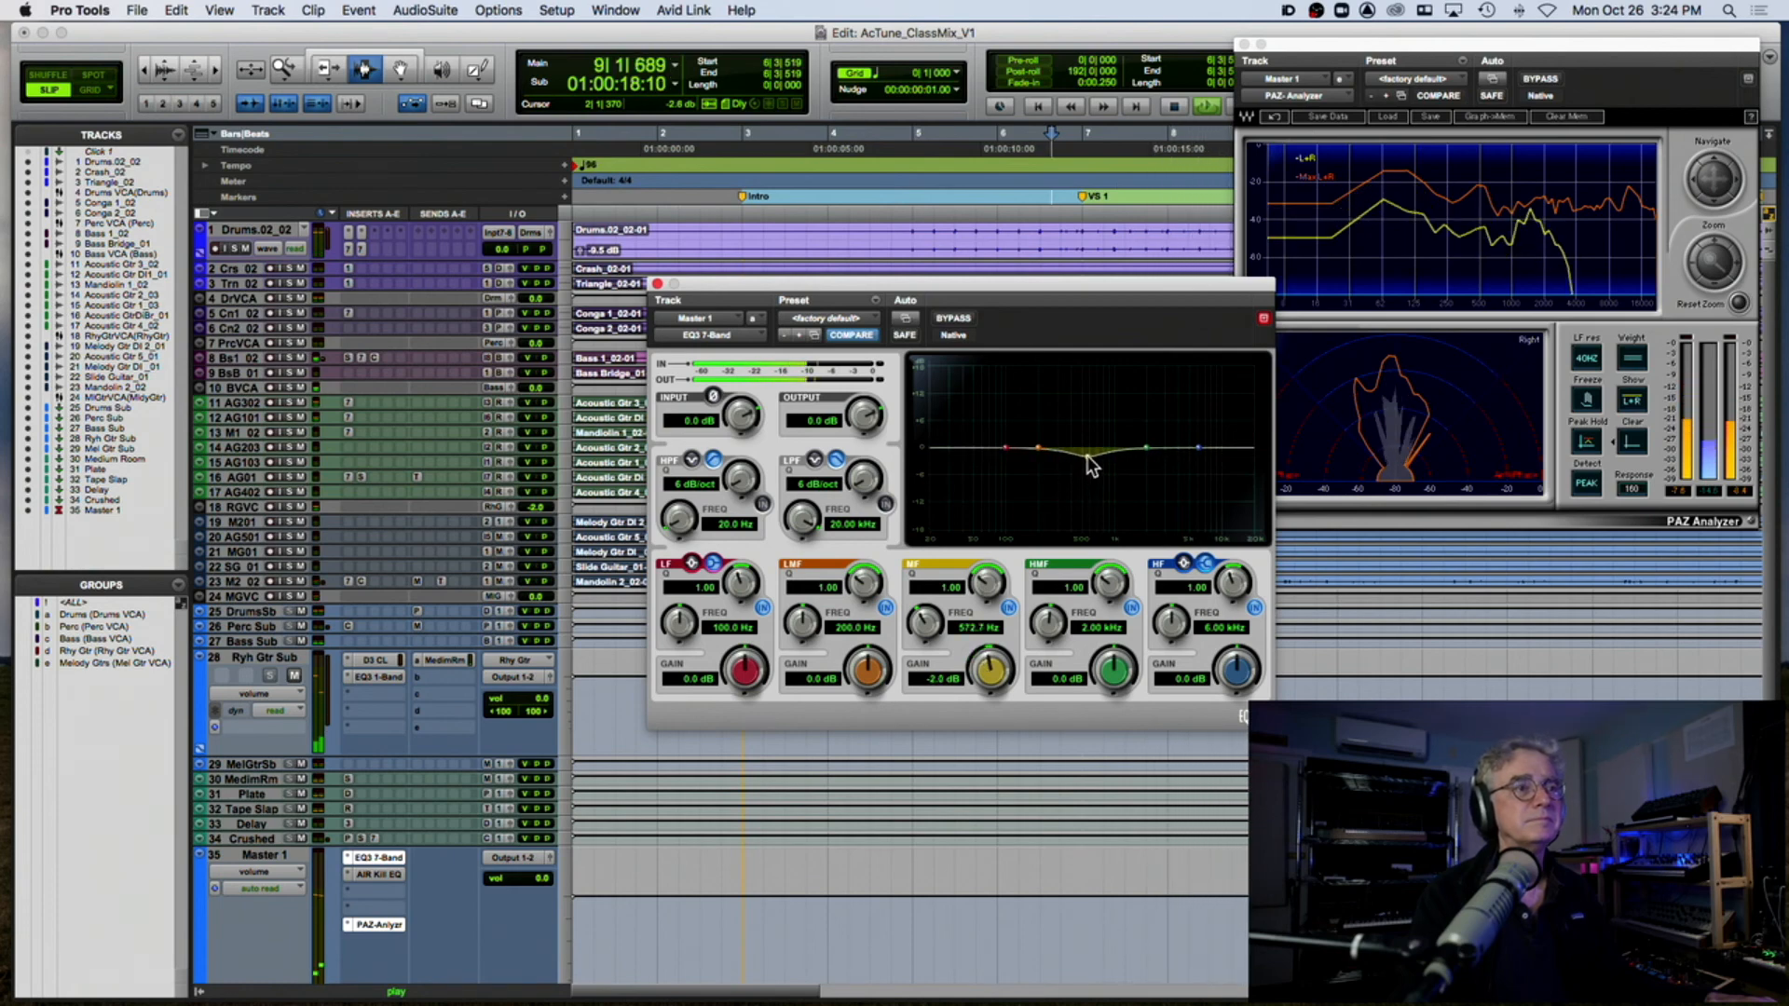
# Step: Restore the High band in Master 1's Kill EQ, close its window and stop playback
pyautogui.click(386, 872)
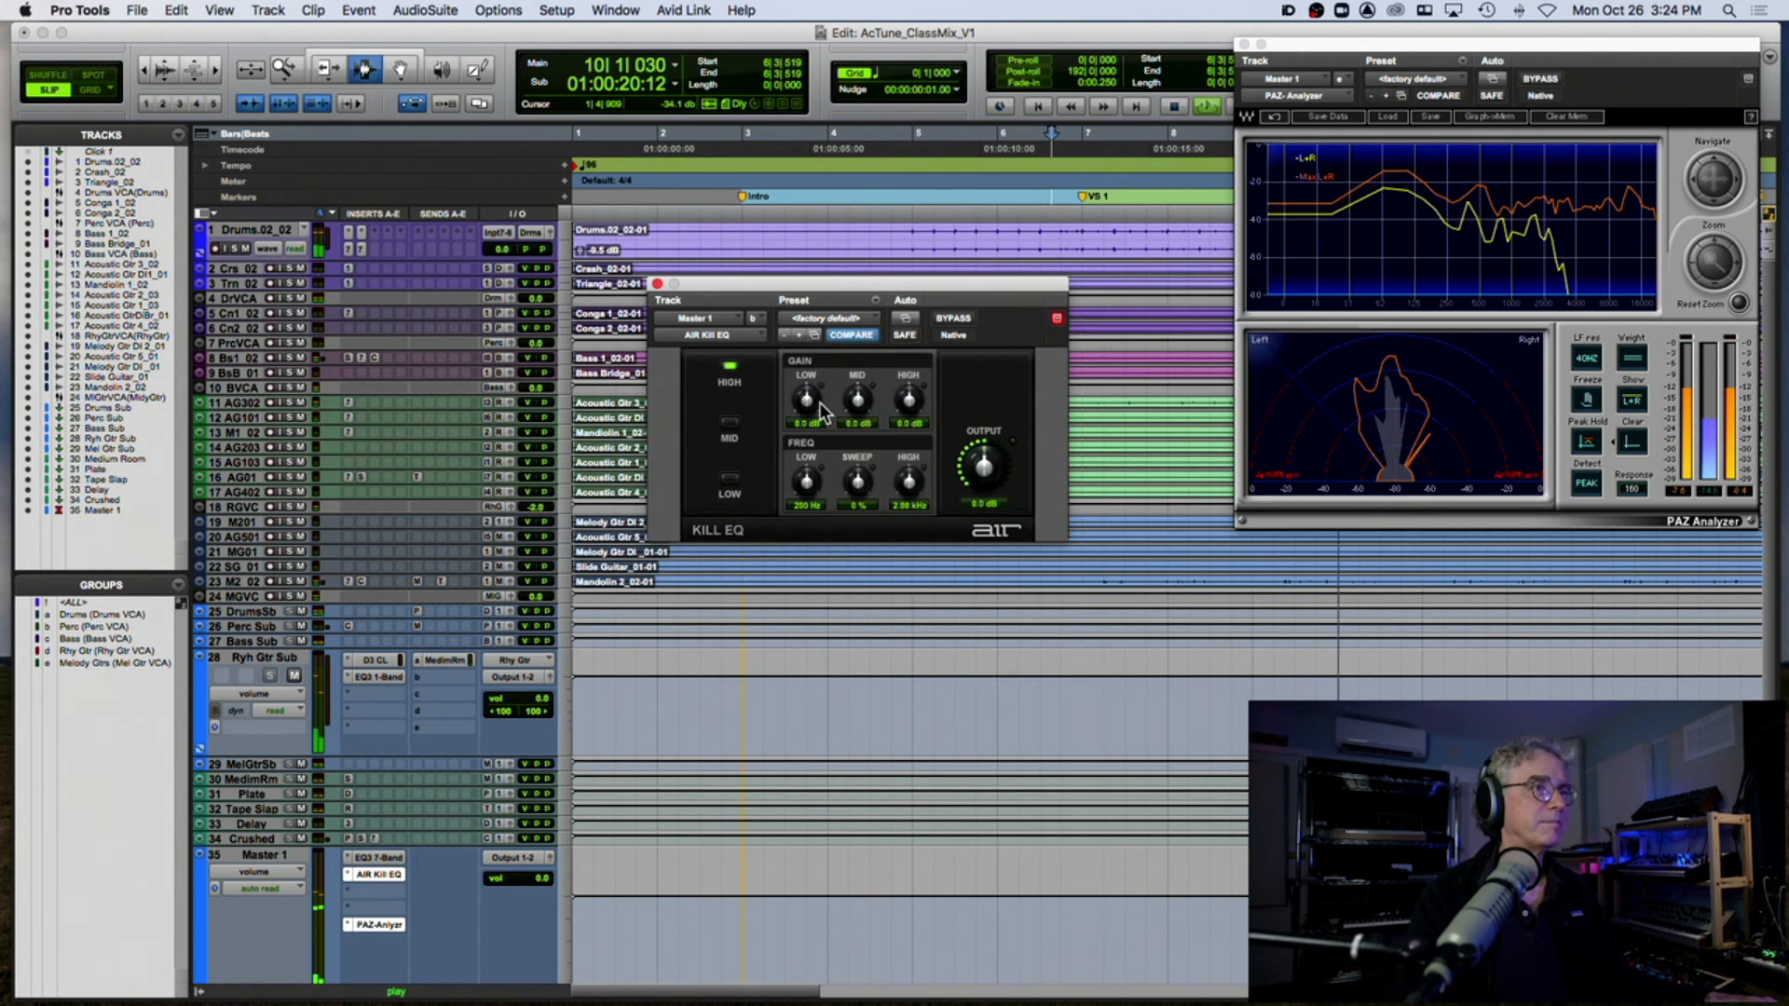
pyautogui.click(730, 369)
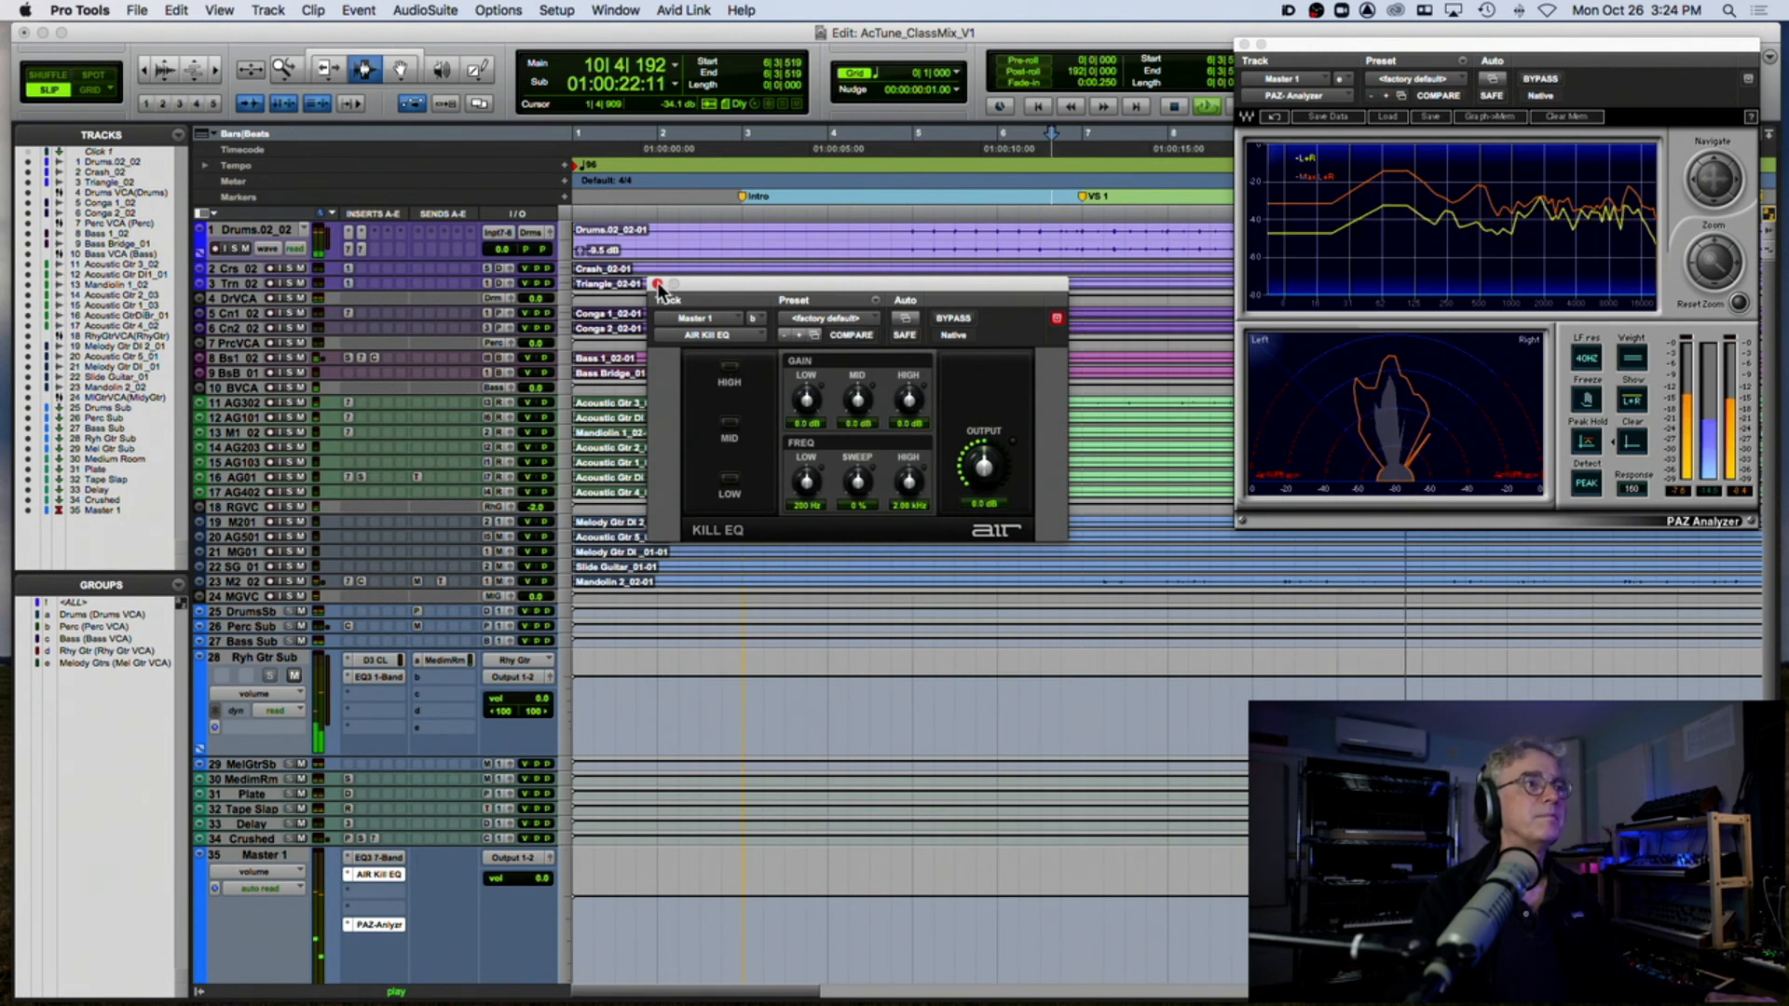
pyautogui.click(658, 285)
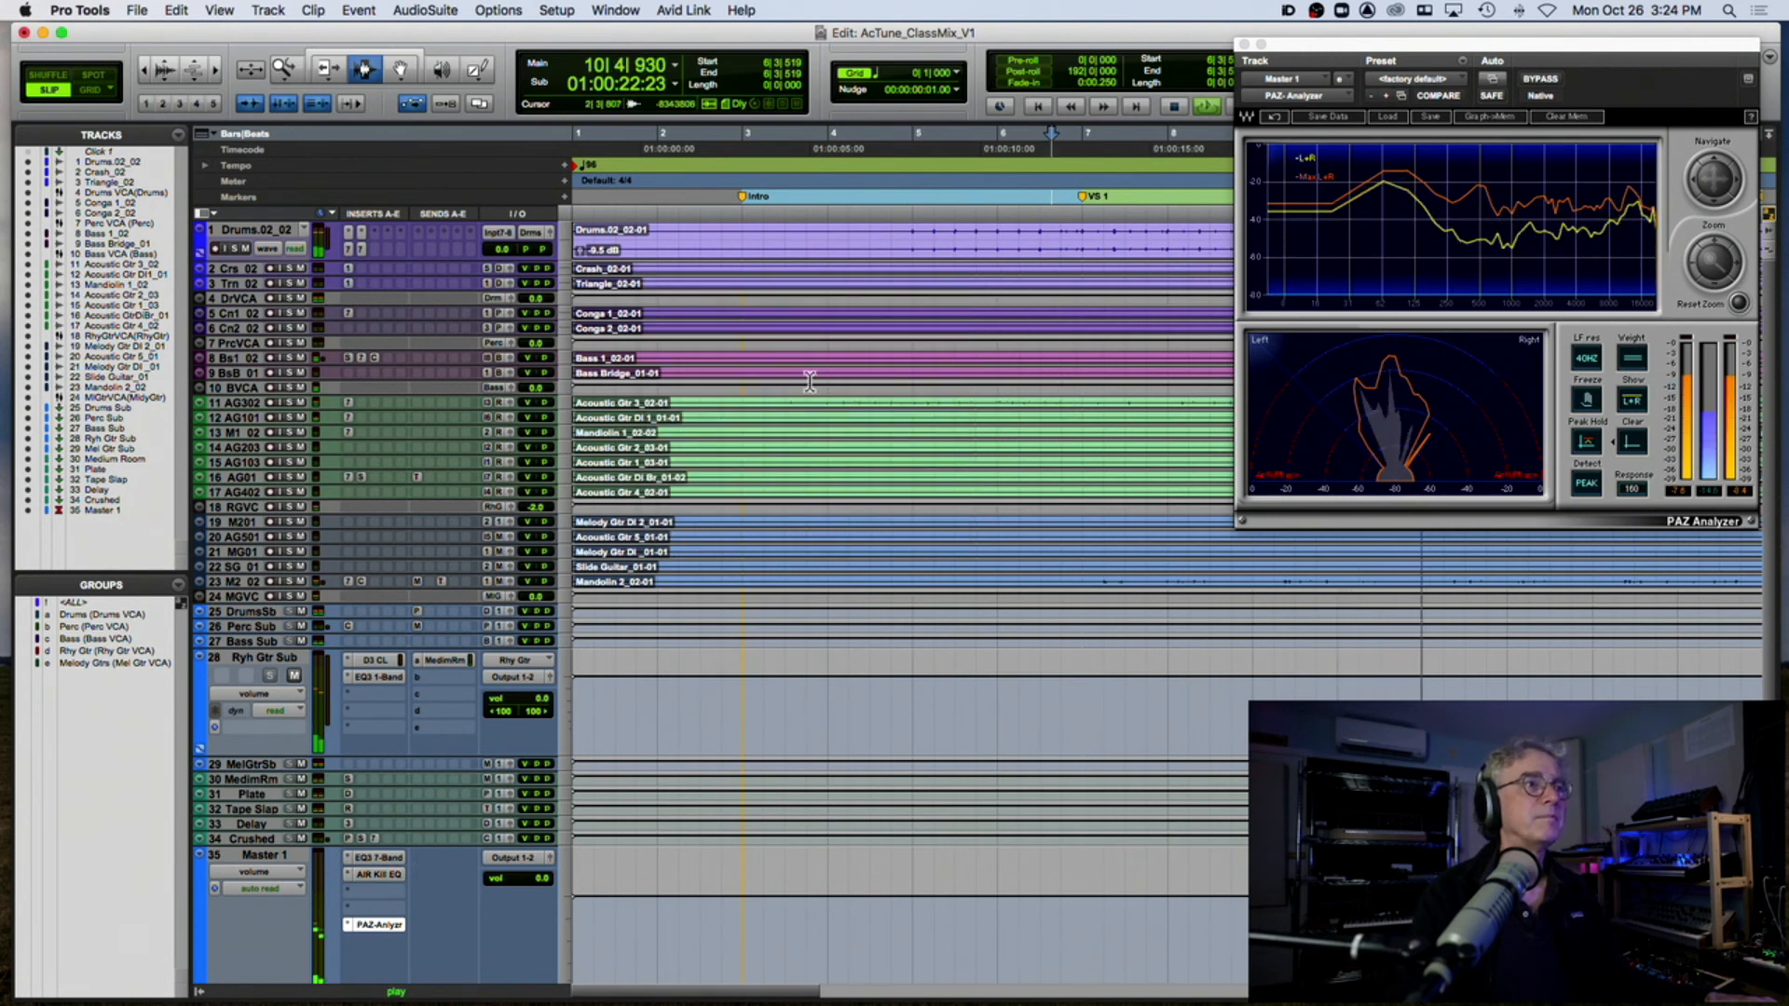
pyautogui.press('space')
# Step: Remove the AIR Kill EQ from Master 1 and move the EQ3 7-Band into the second insert slot
pyautogui.click(381, 874)
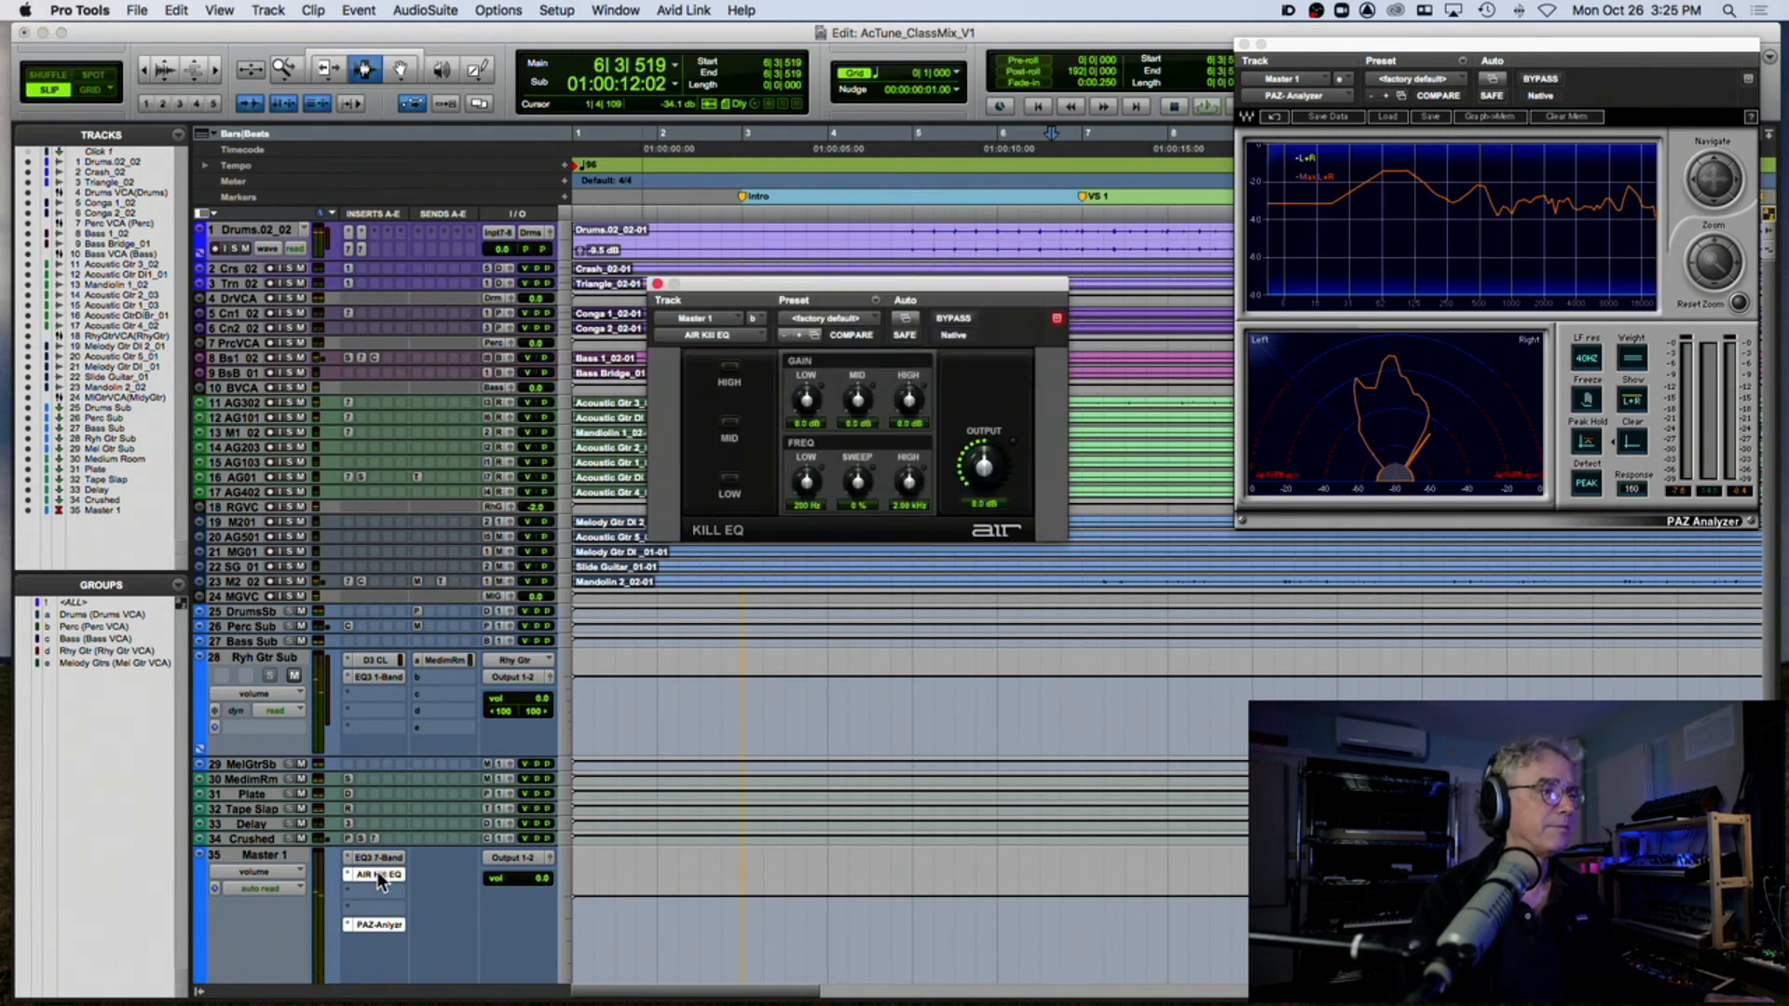
pyautogui.click(345, 870)
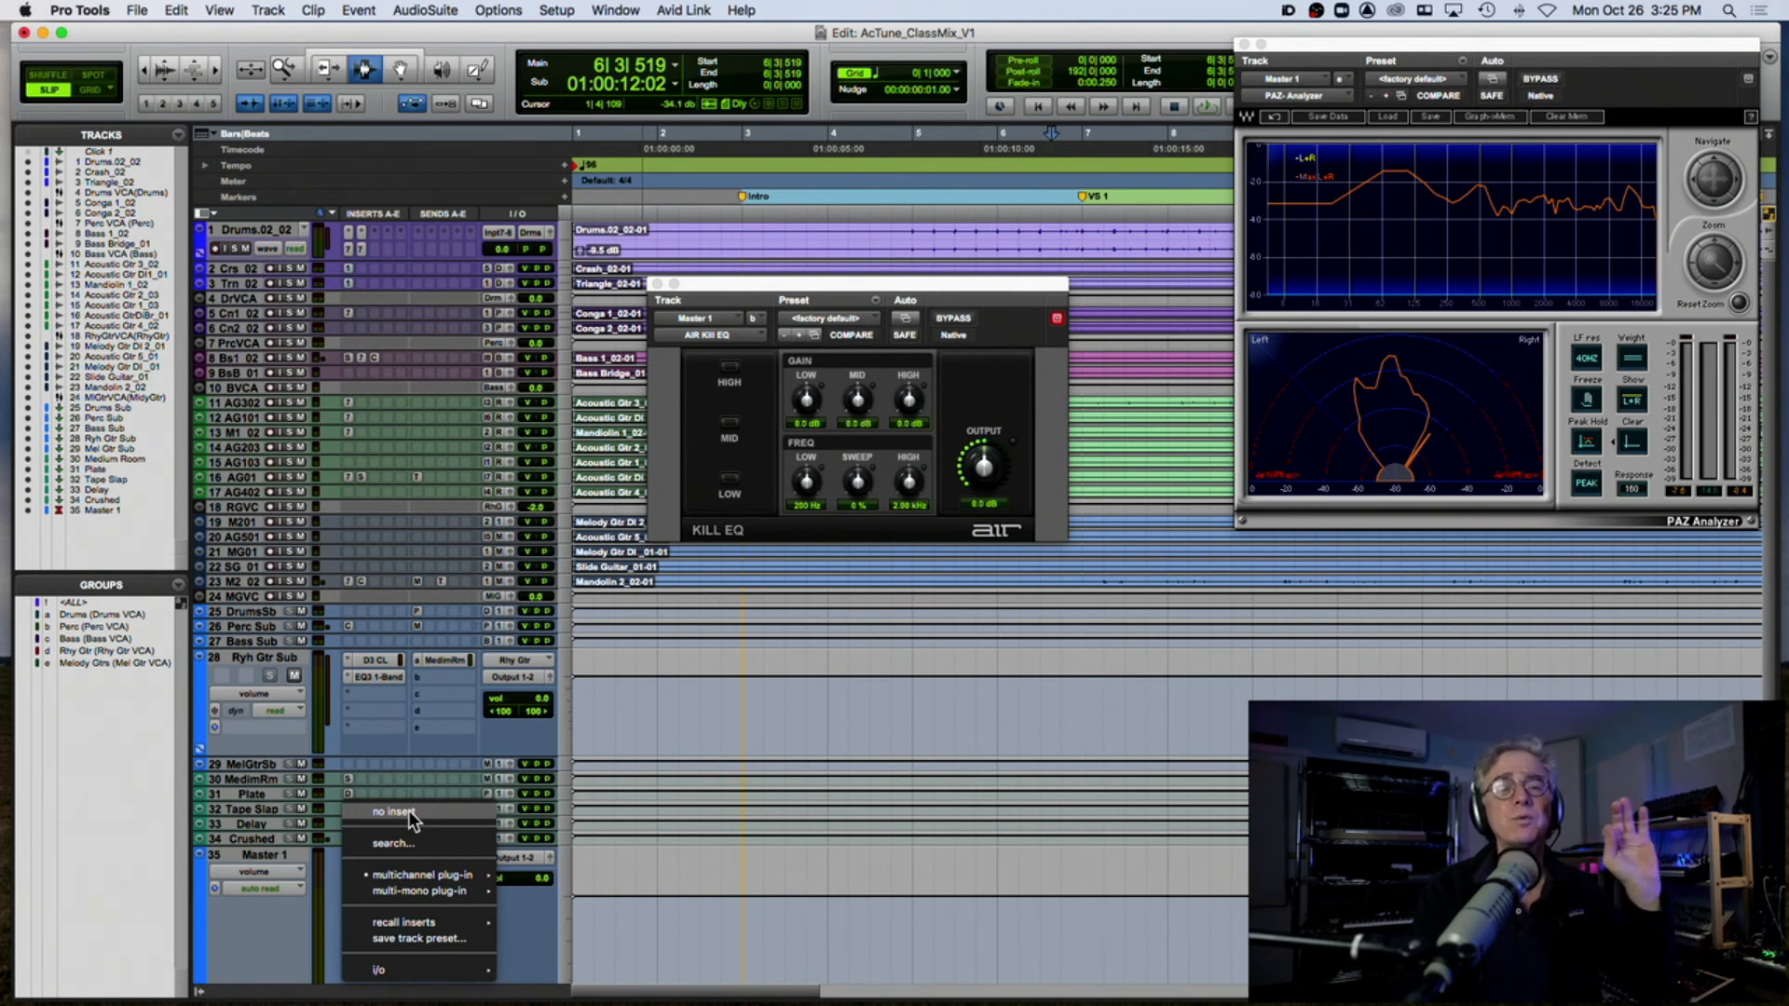
pyautogui.click(408, 810)
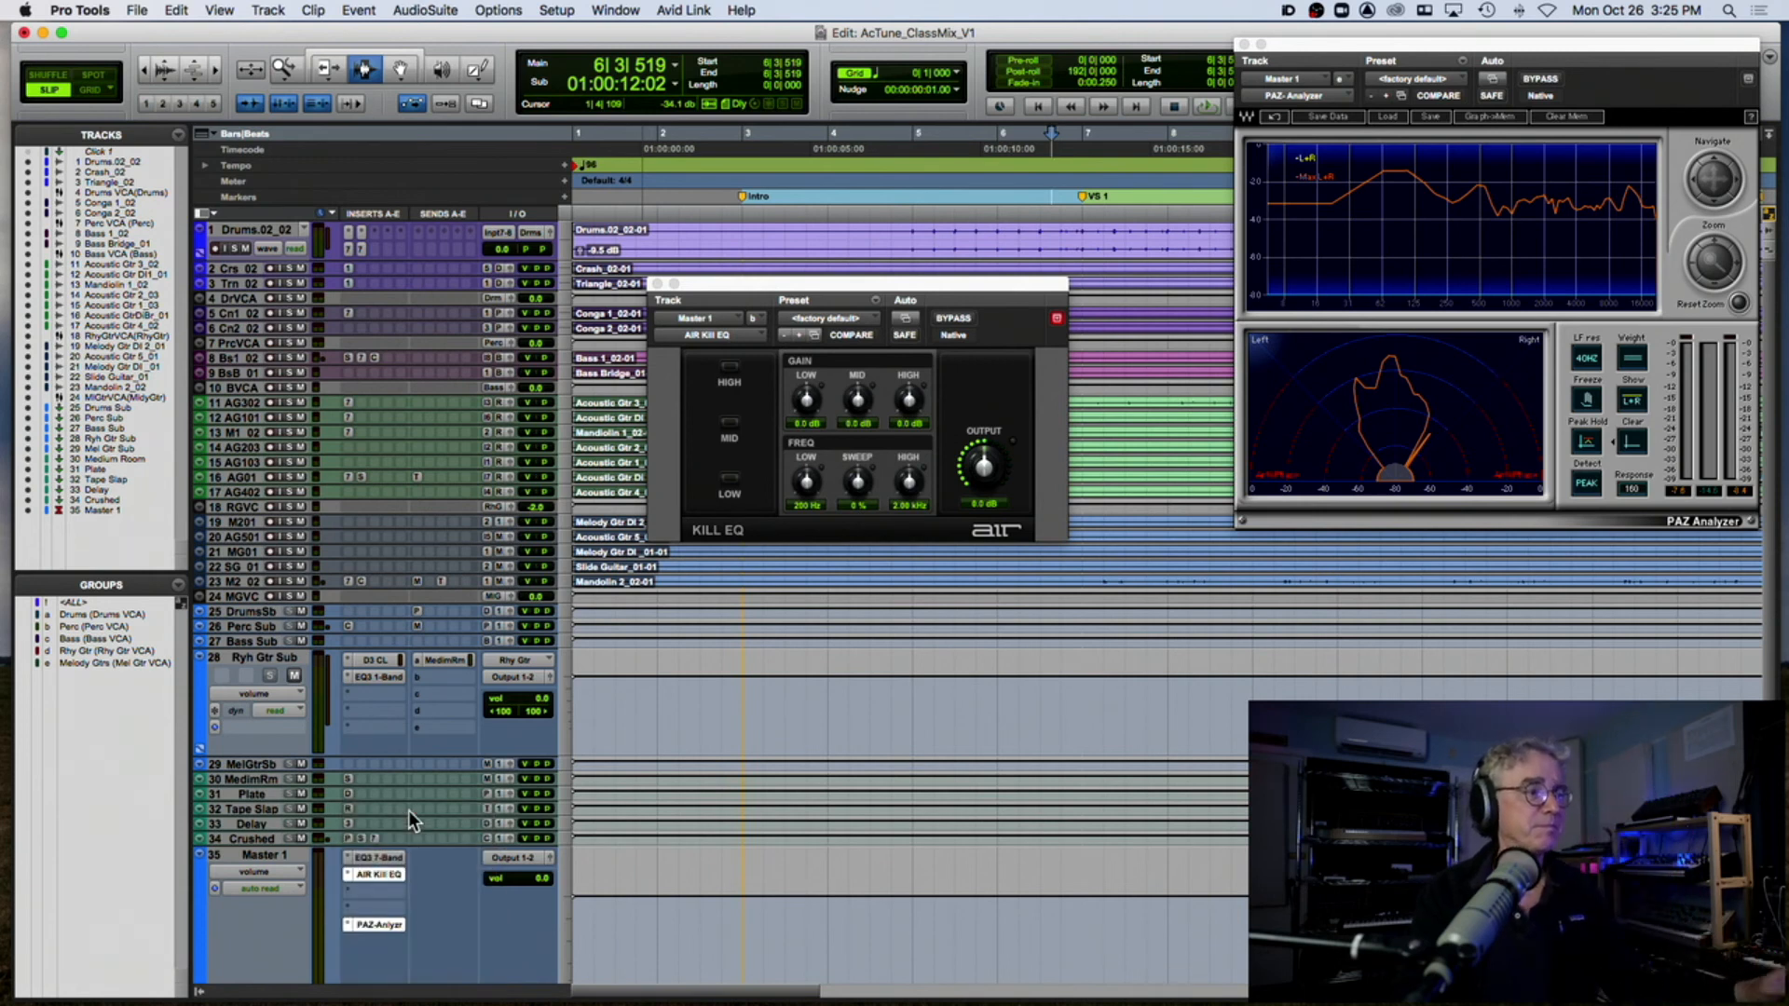
pyautogui.click(359, 858)
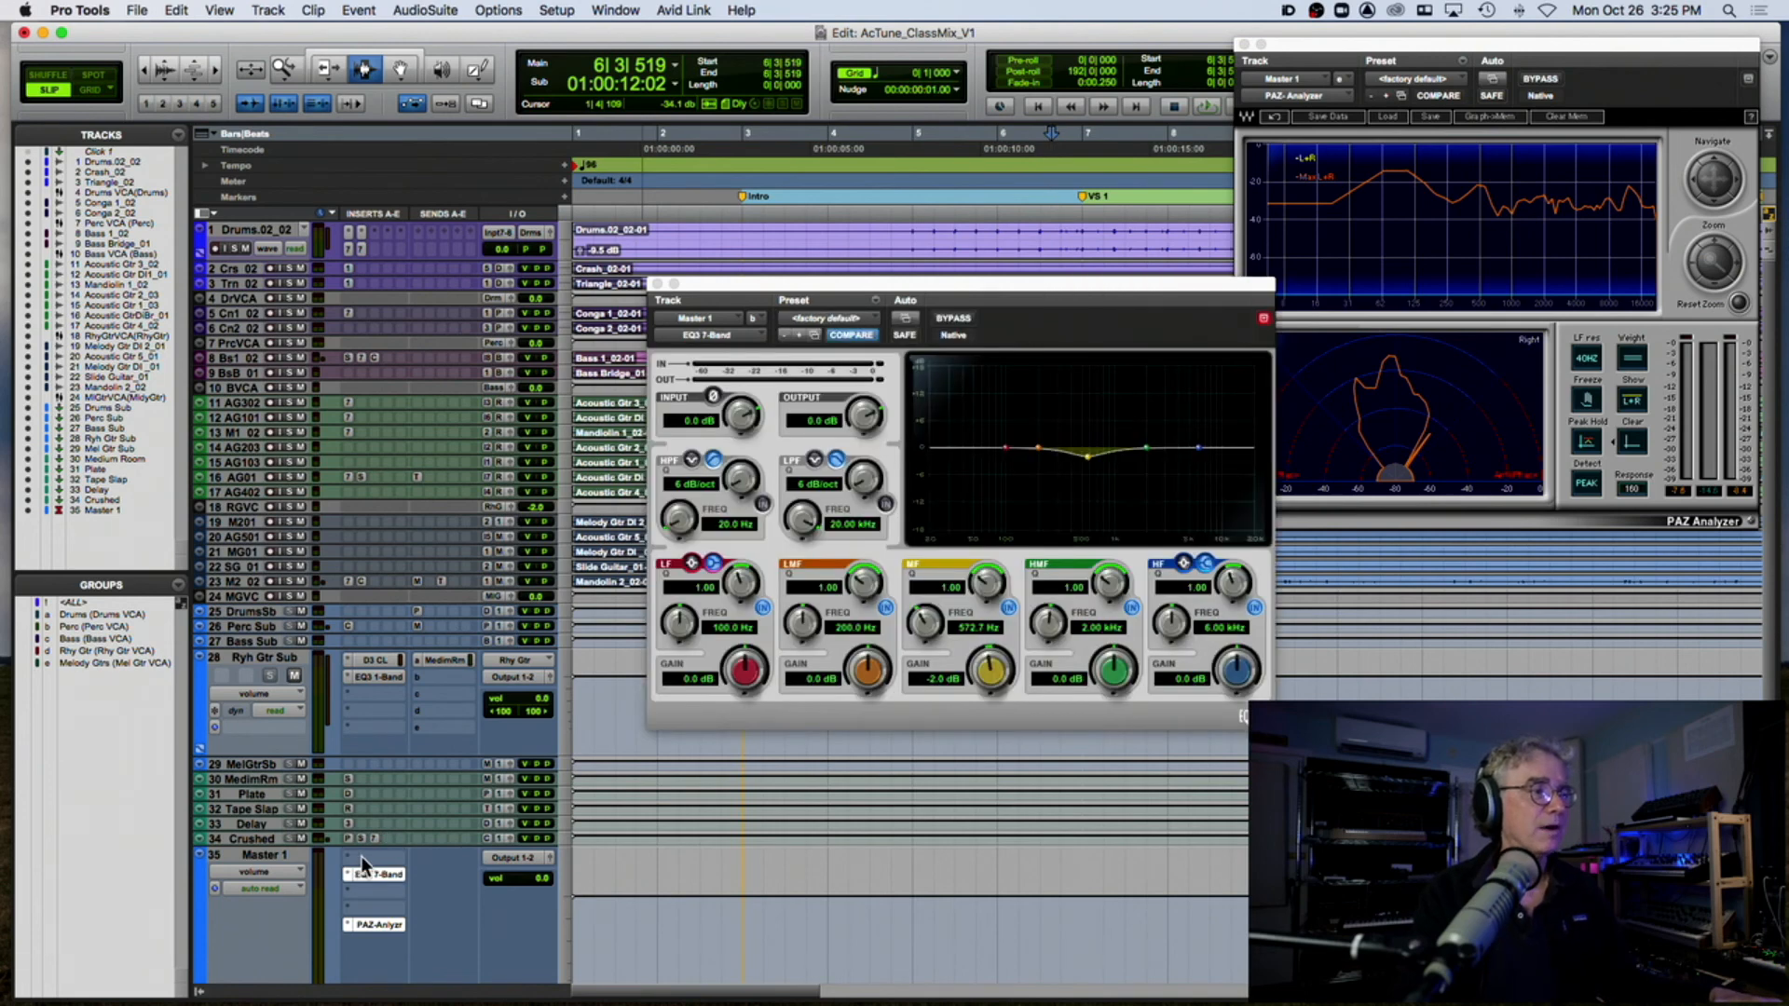
# Step: Insert the stereo AIR TubeDrive in Master 1's first slot and load its 07 Clean Amp preset
pyautogui.click(358, 874)
pyautogui.moveTo(419, 858)
pyautogui.moveTo(588, 656)
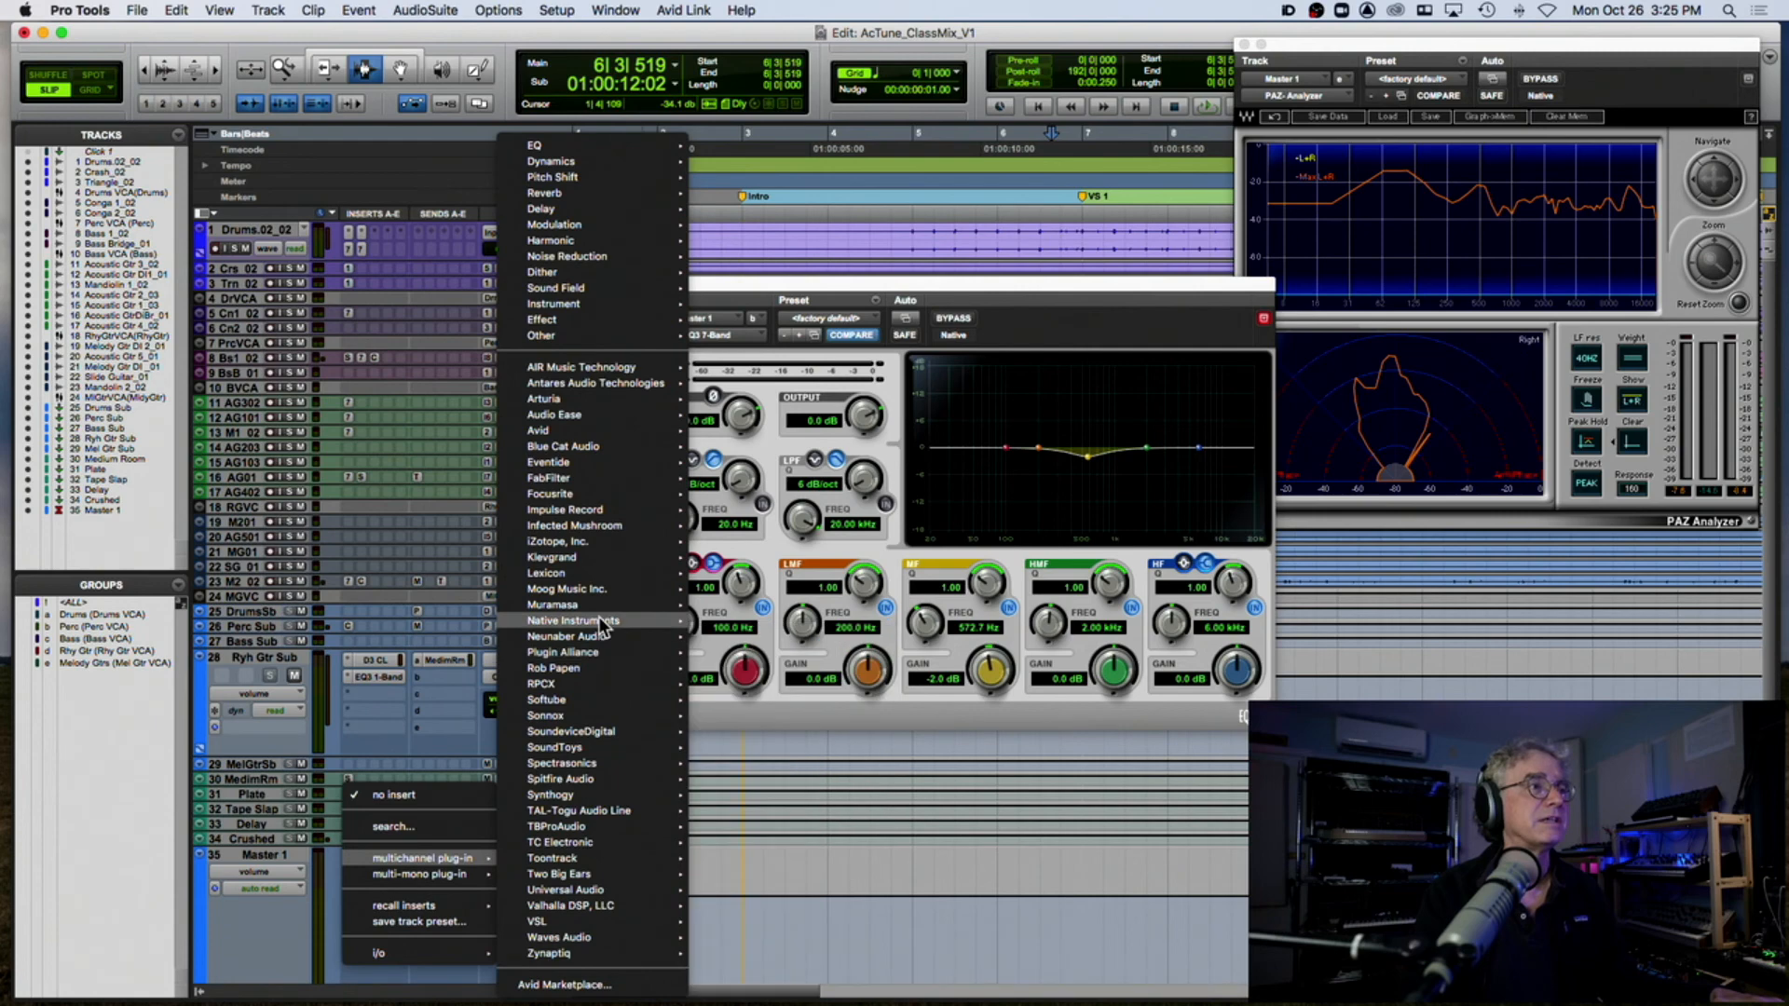
pyautogui.moveTo(642, 369)
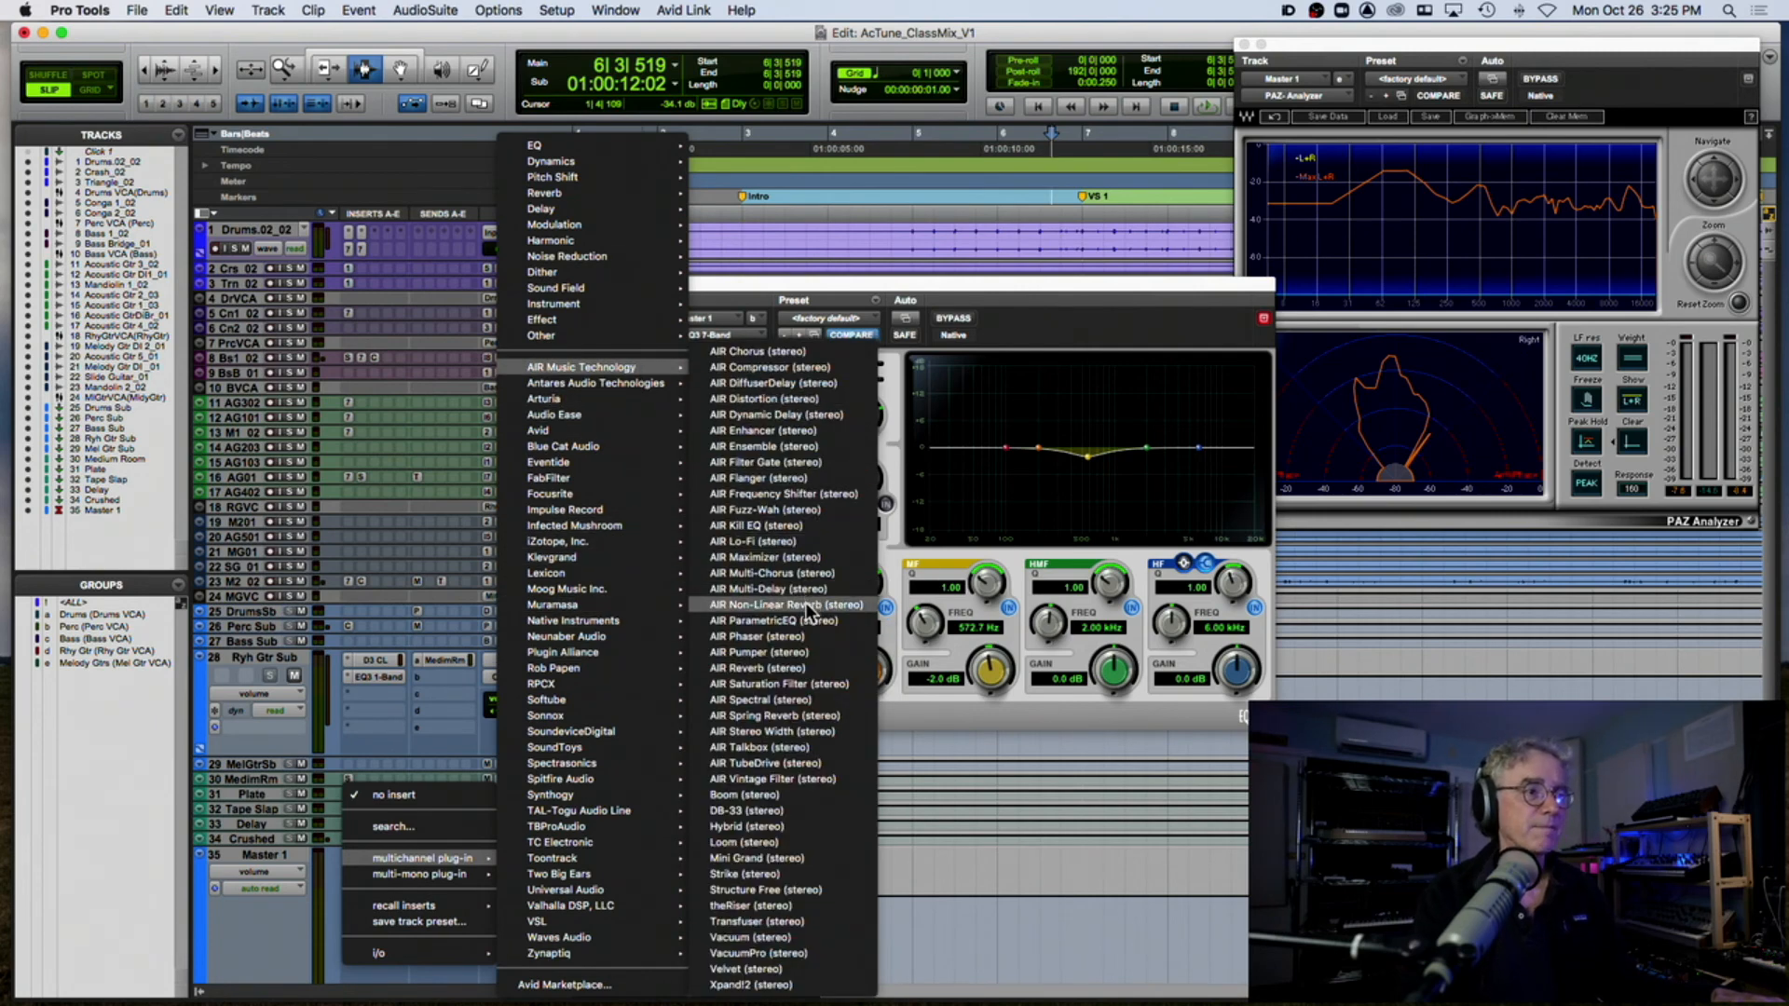
pyautogui.click(798, 766)
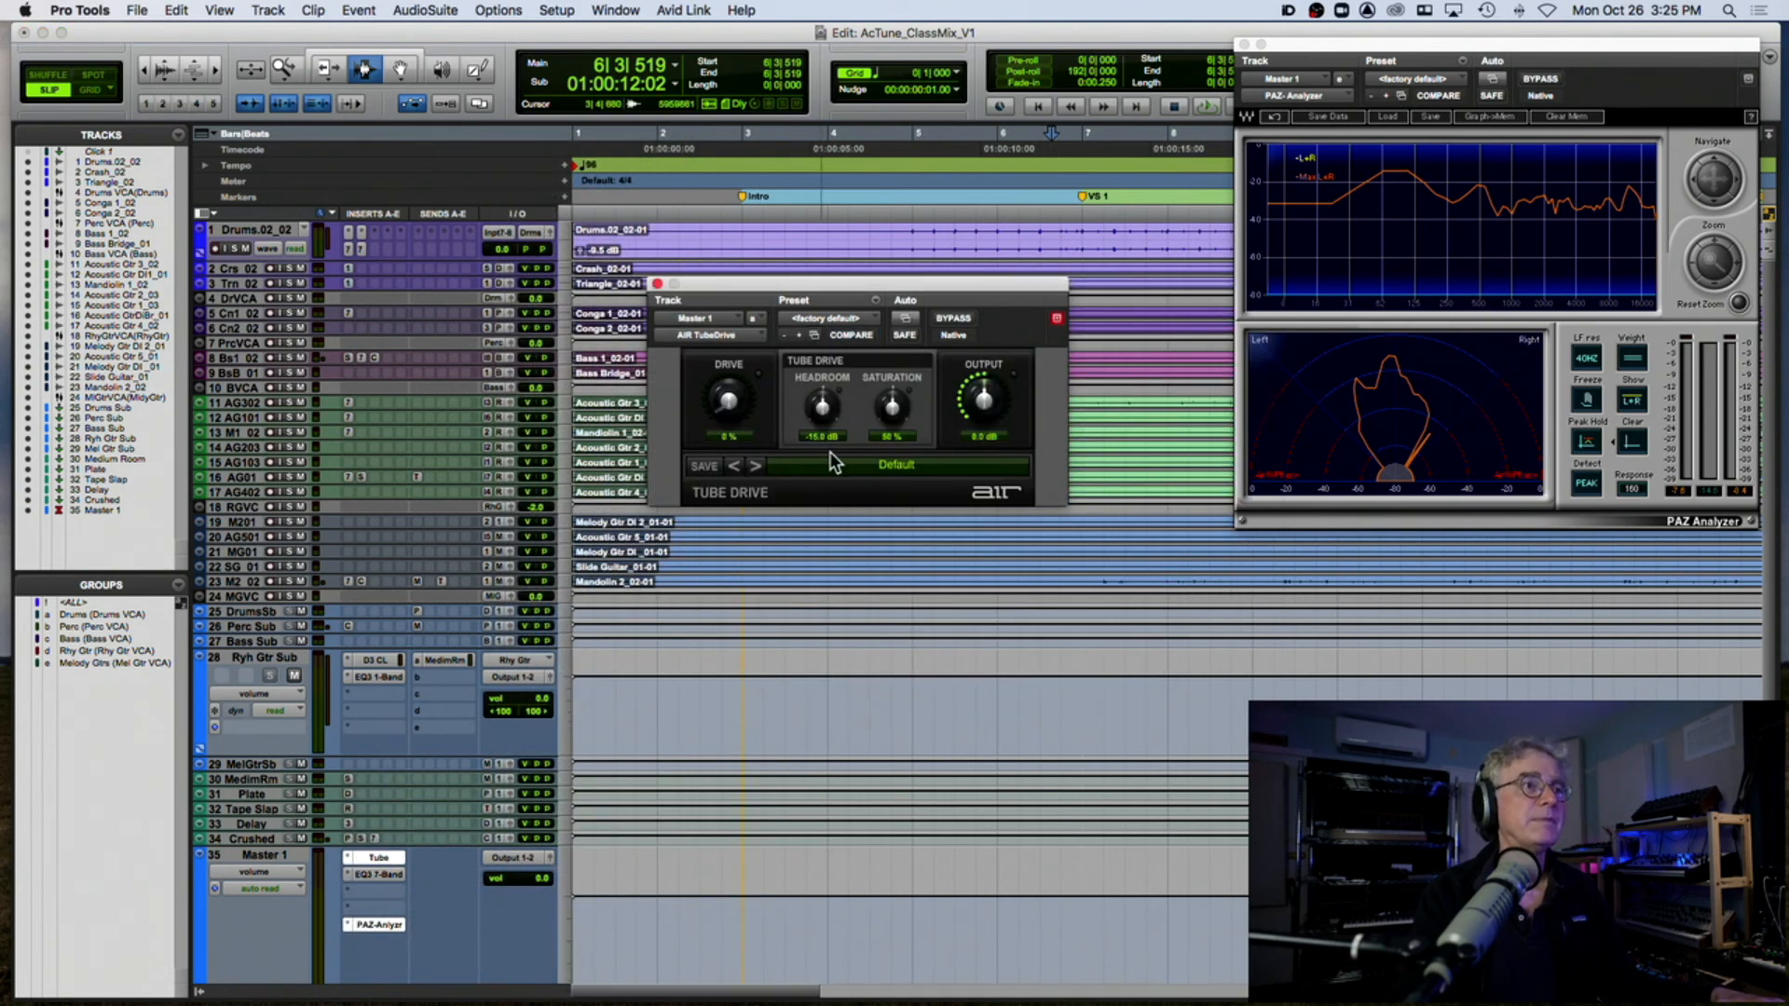
pyautogui.click(823, 471)
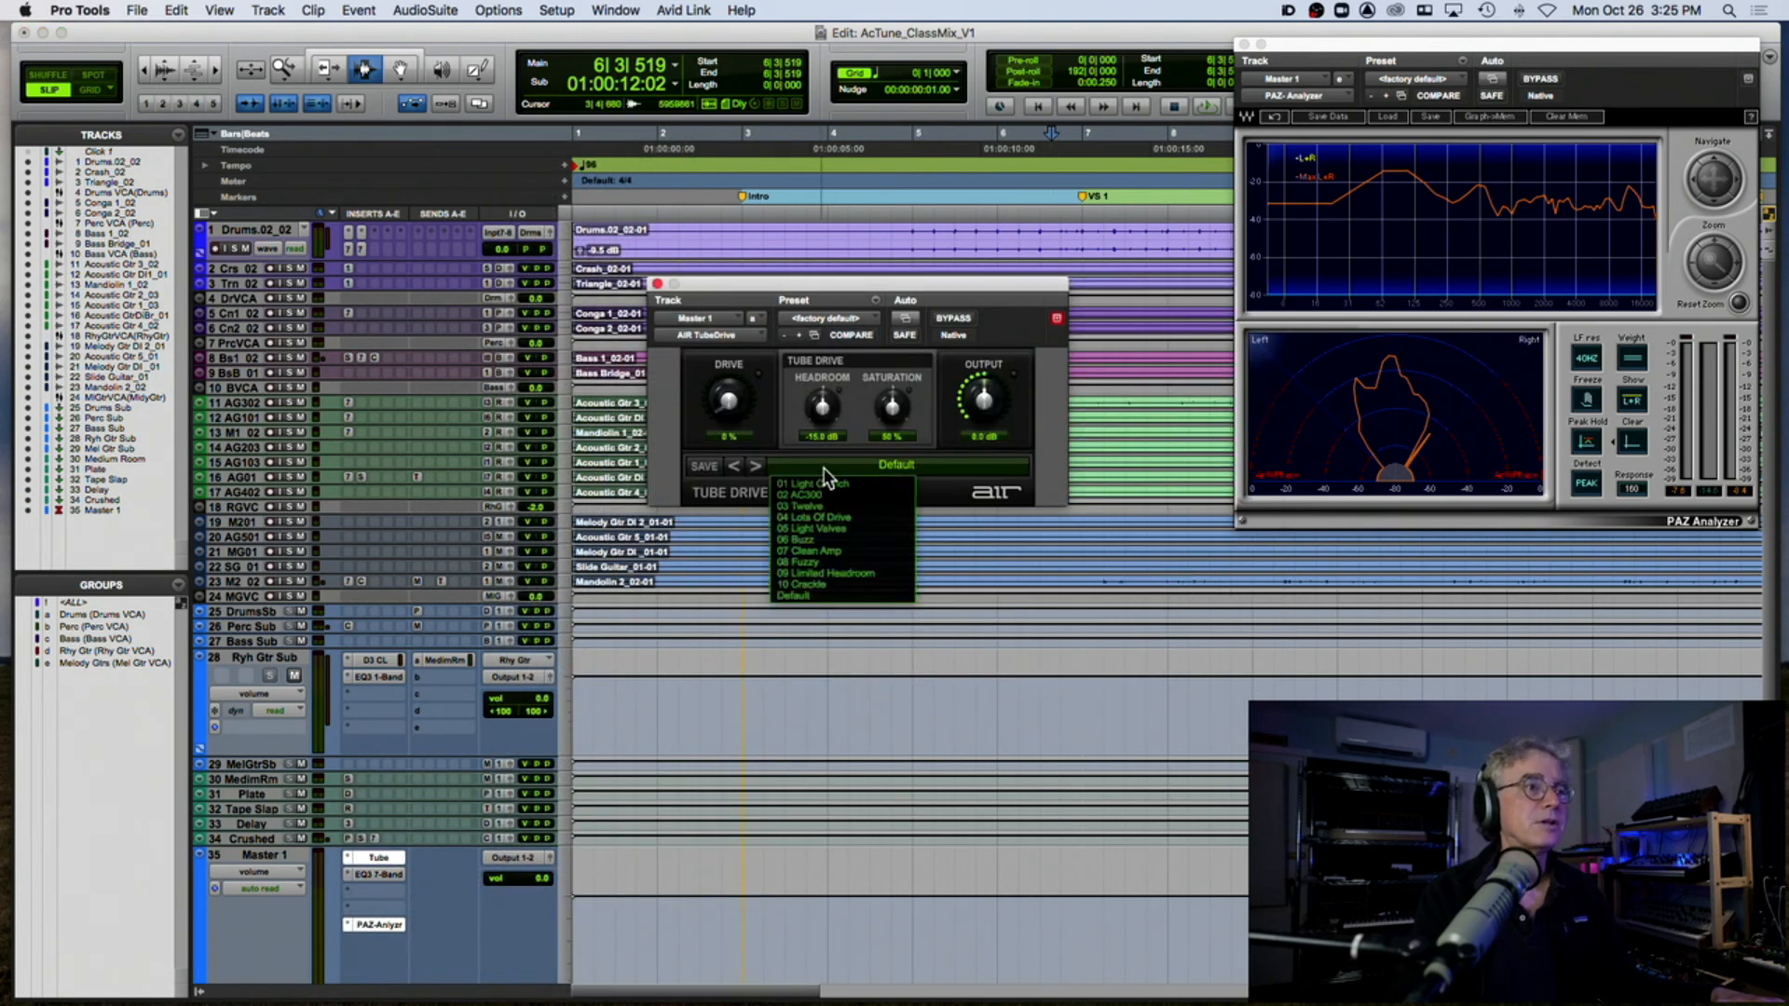
pyautogui.click(855, 551)
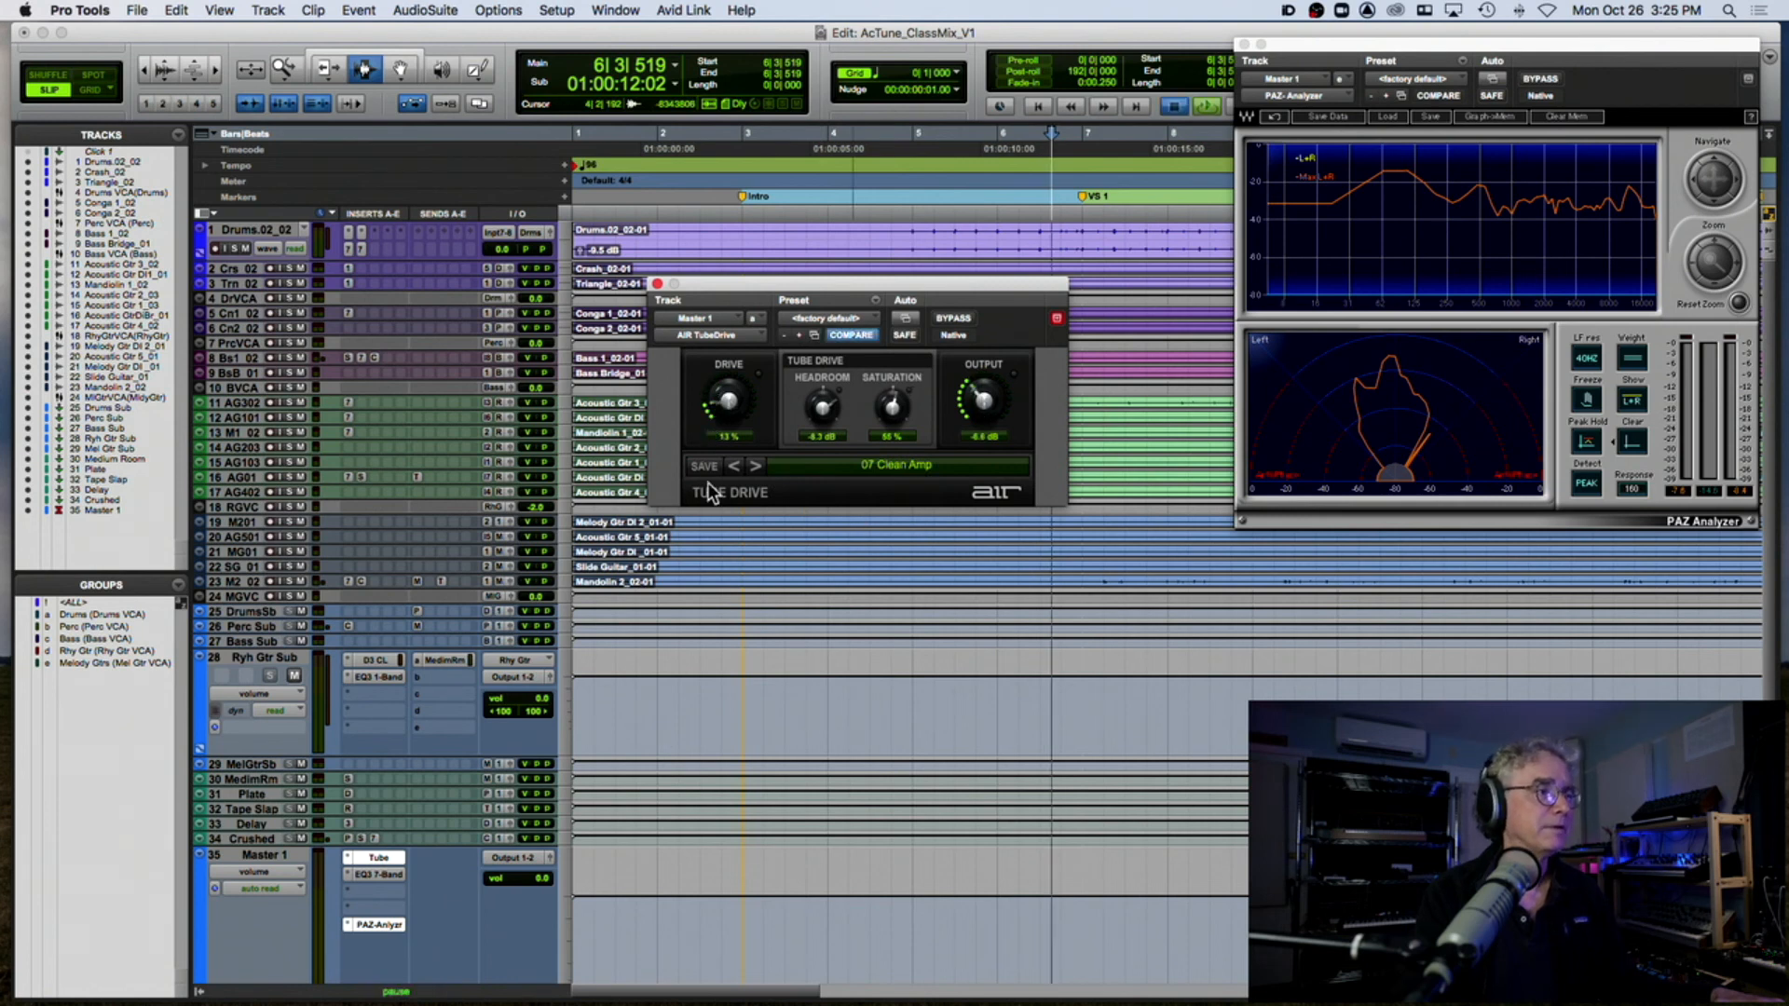
# Step: Compare TubeDrive bypassed and active during playback, raising its Drive to 44% and Saturation to 78%
pyautogui.press('space')
pyautogui.click(958, 319)
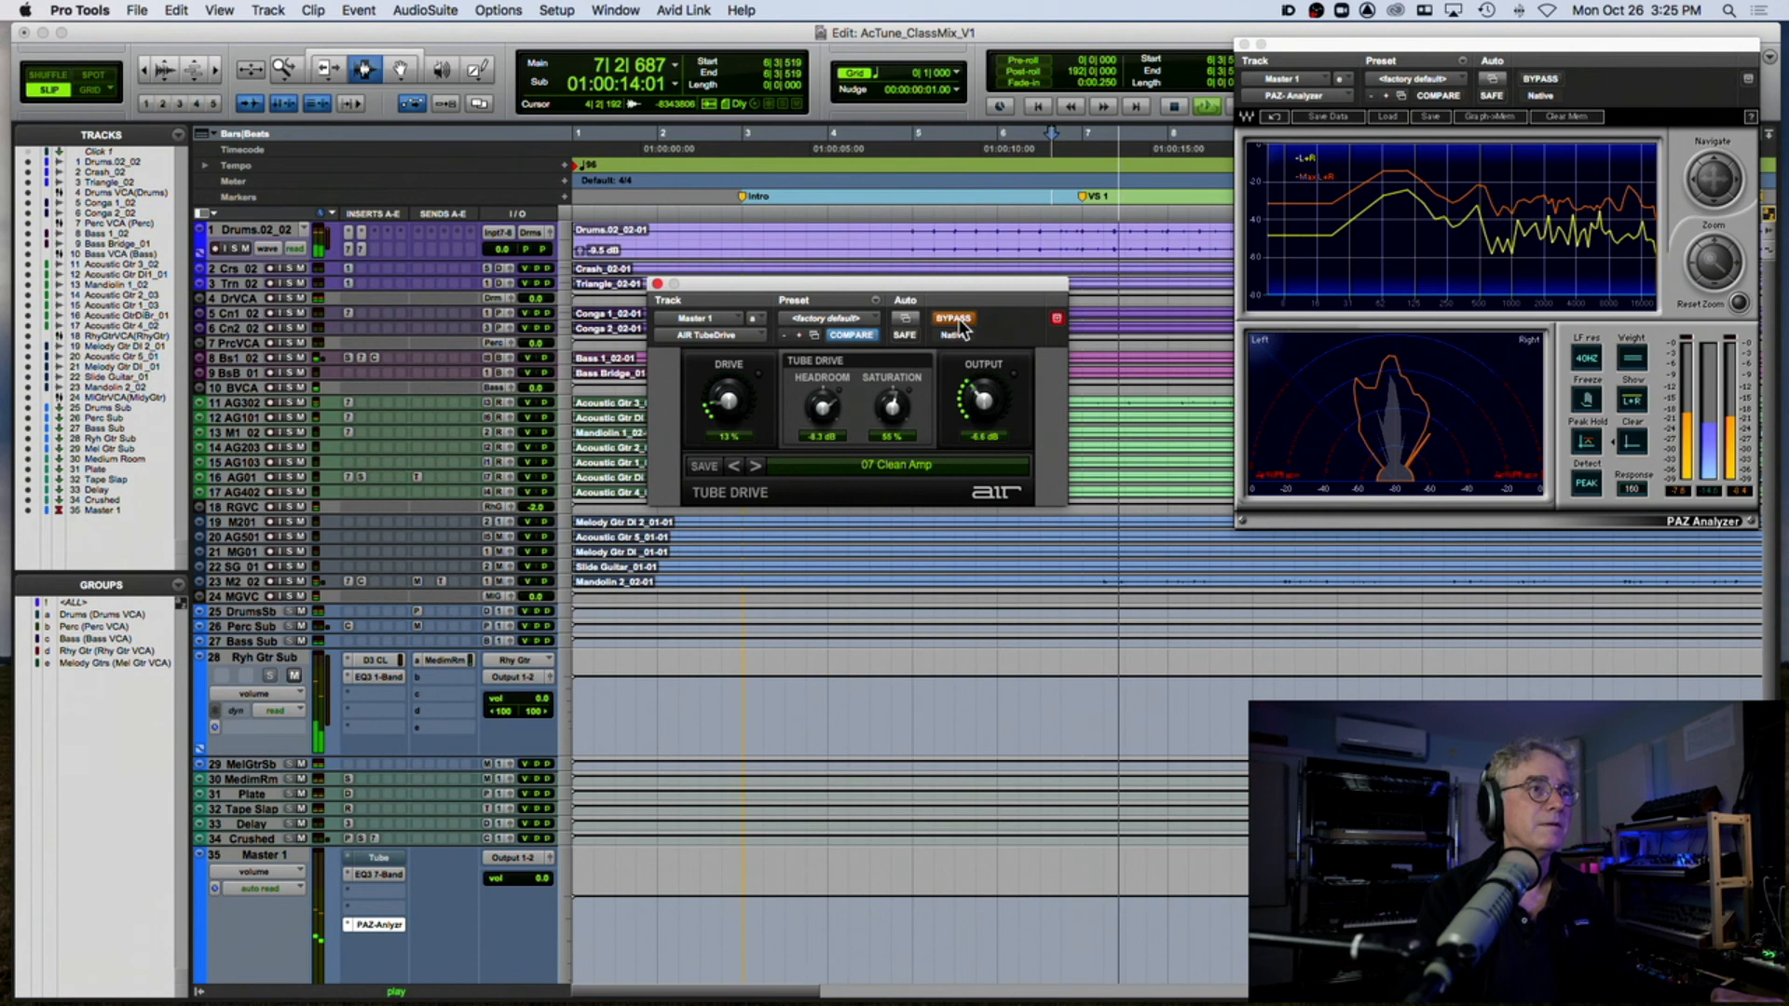
pyautogui.click(956, 320)
pyautogui.moveTo(723, 410); pyautogui.dragTo(725, 391)
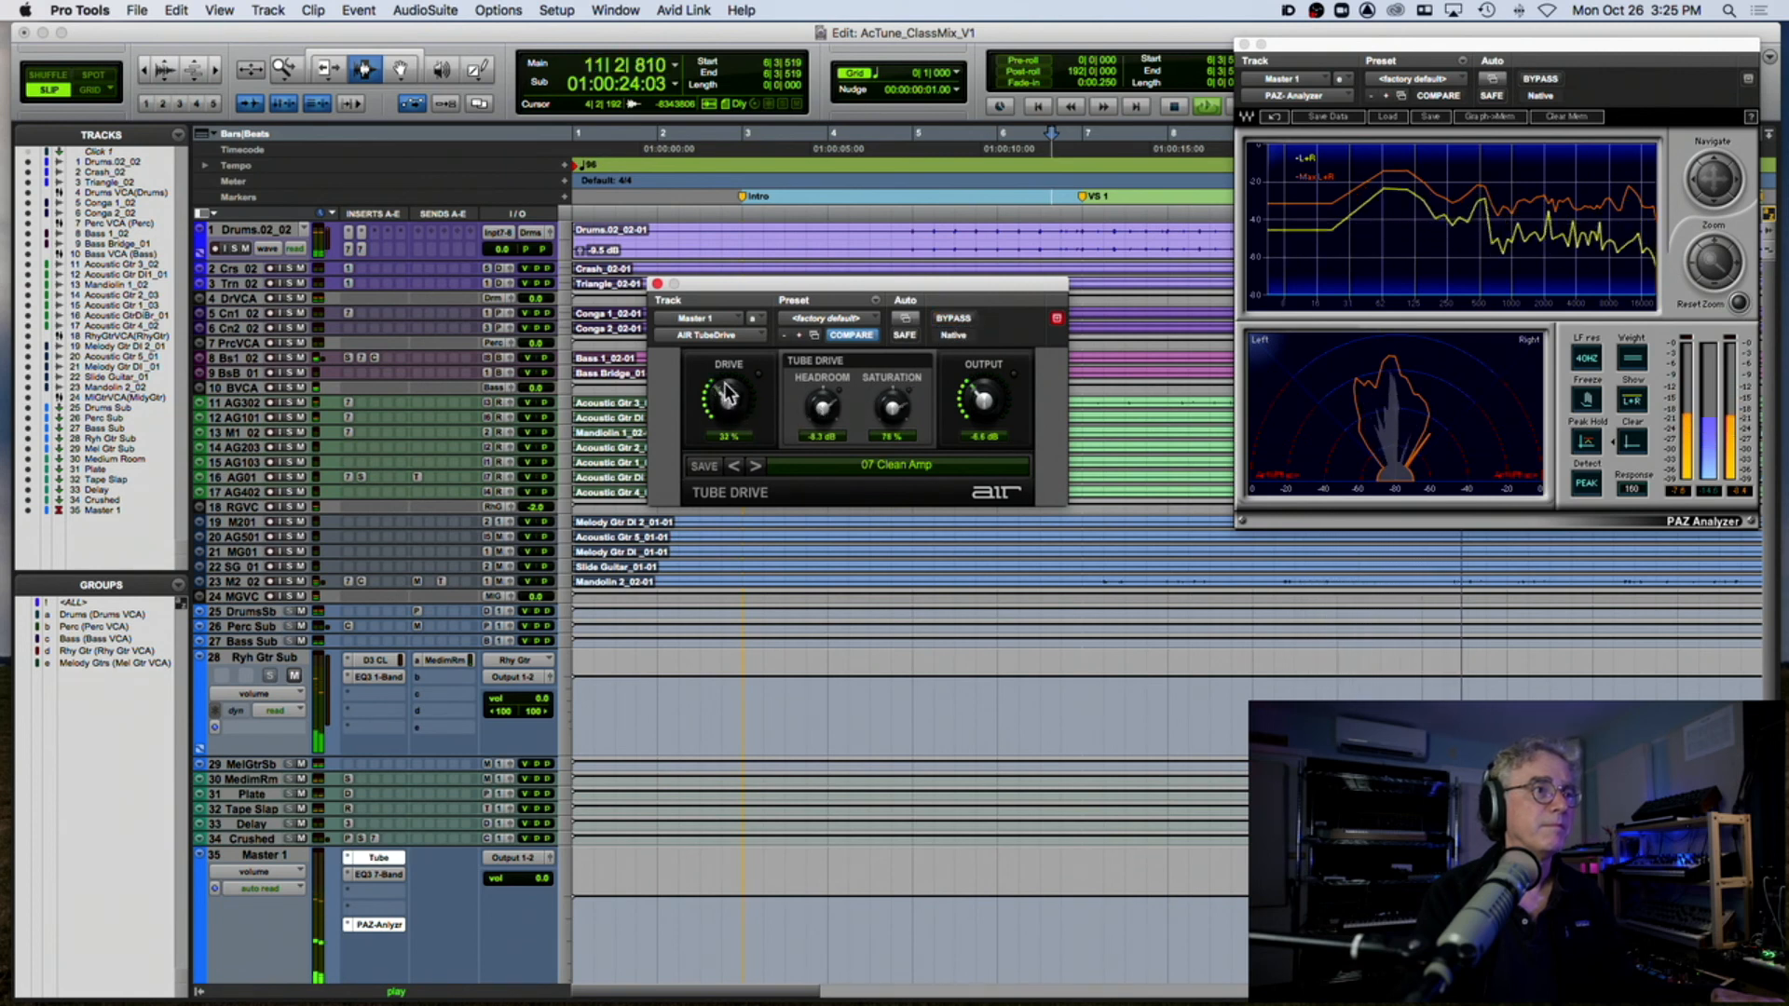
pyautogui.moveTo(729, 377); pyautogui.dragTo(735, 374)
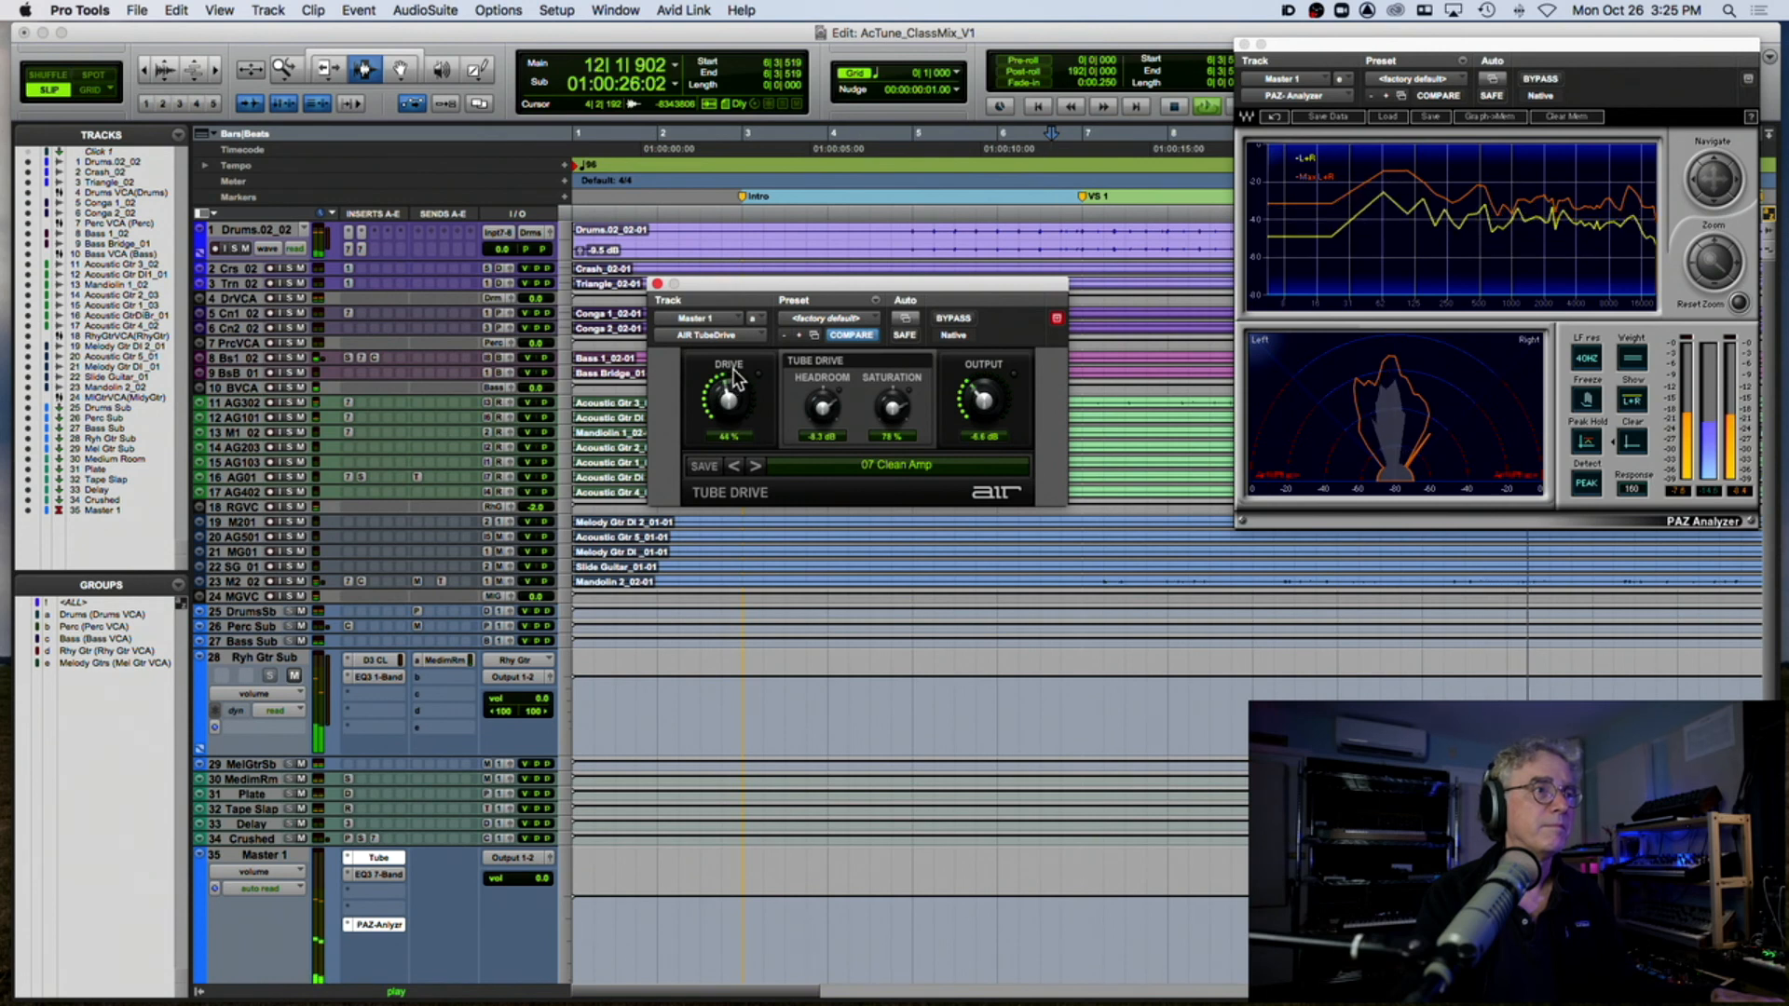
pyautogui.click(966, 319)
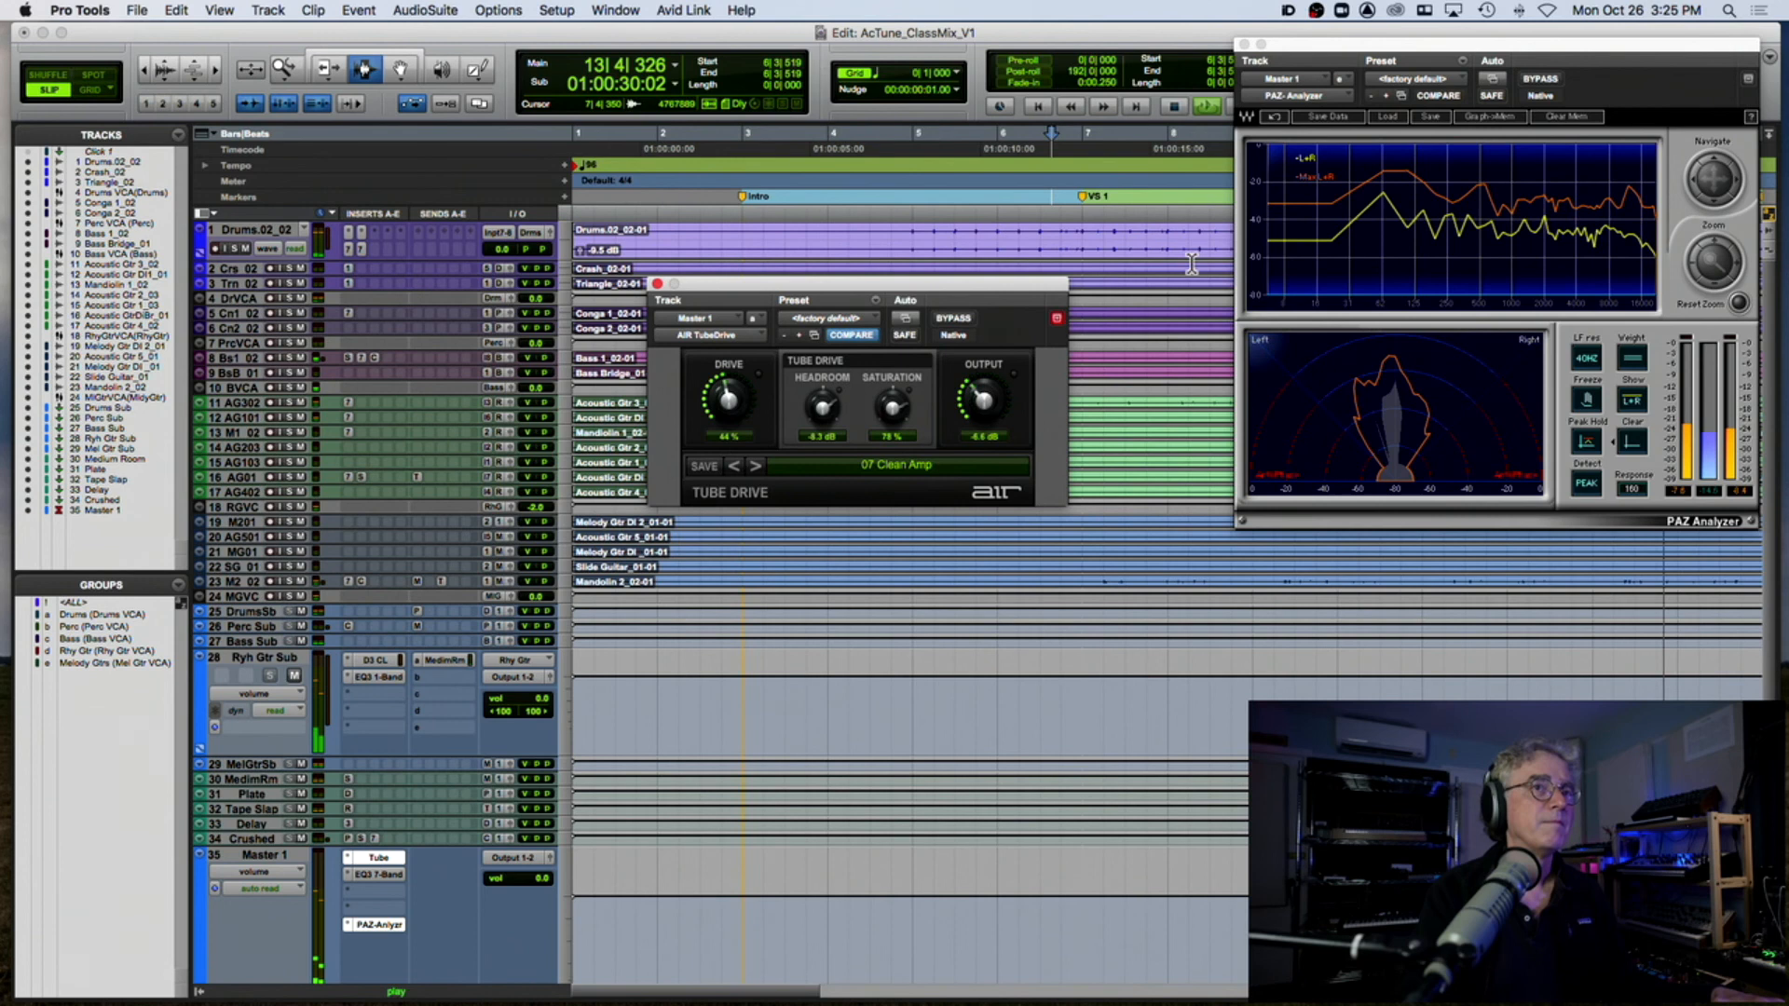
pyautogui.press('space')
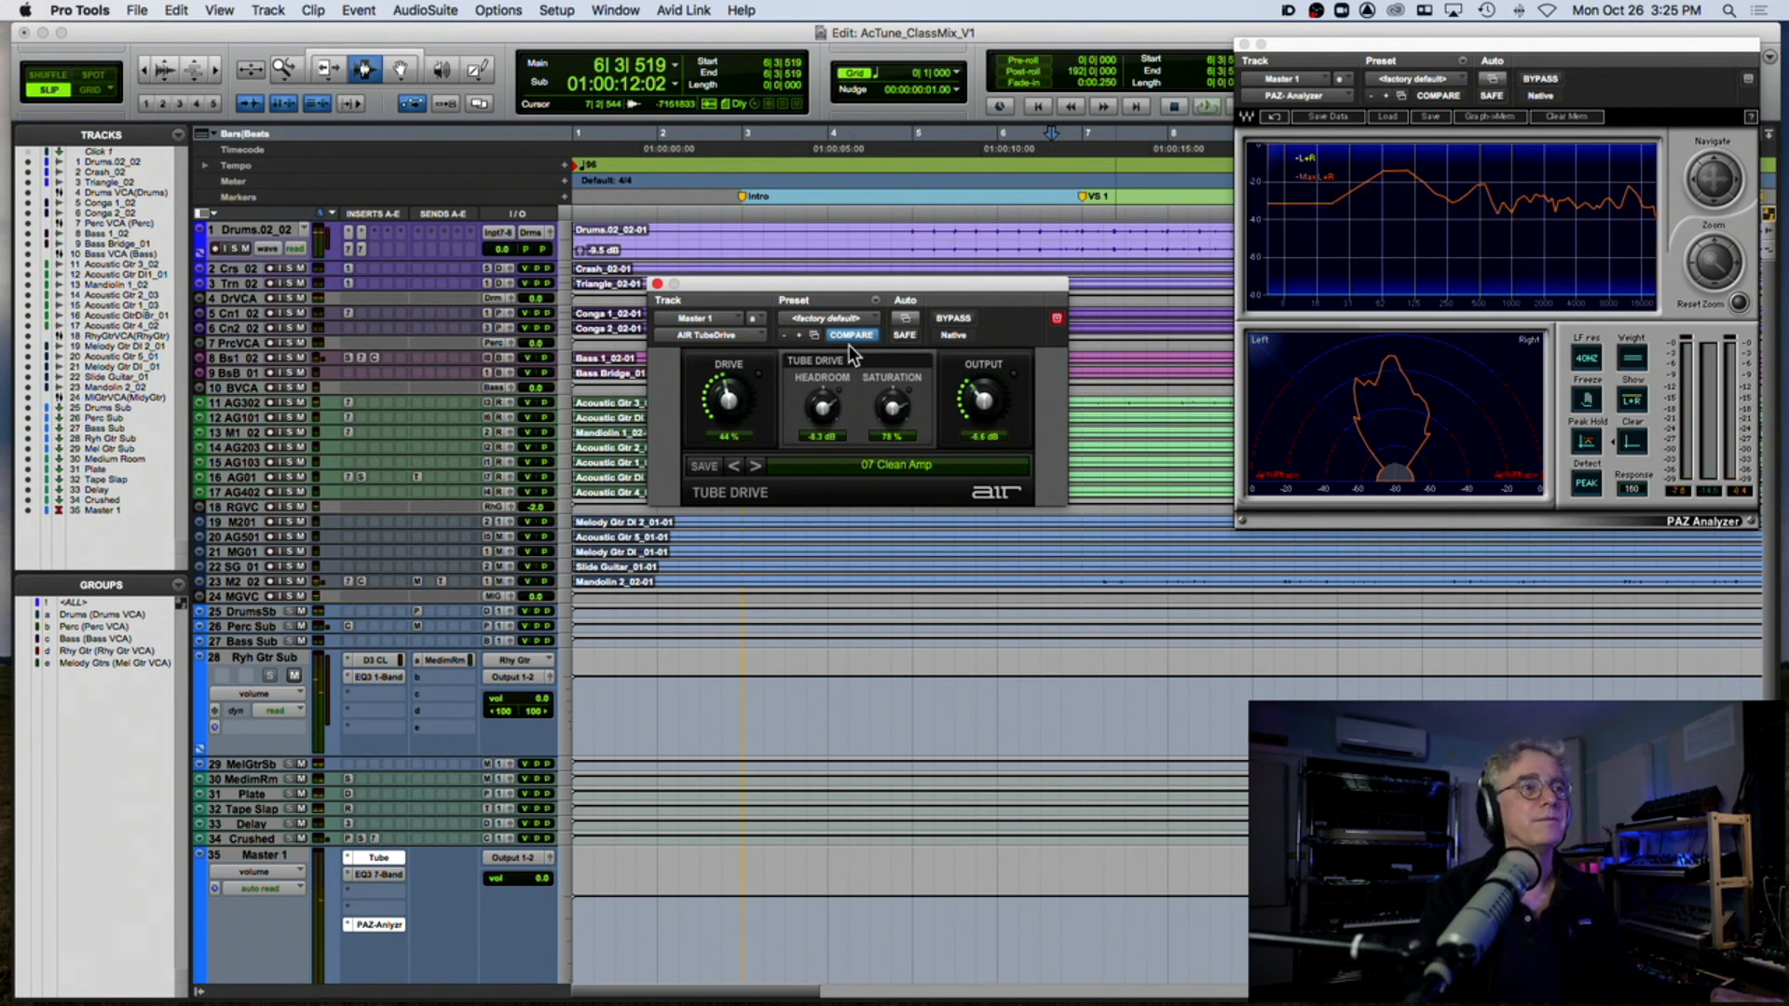
# Step: Adjust TubeDrive's Headroom and set Drive to 29% and Output to about -1.8 dB, auditioning the mix between changes
pyautogui.press('space')
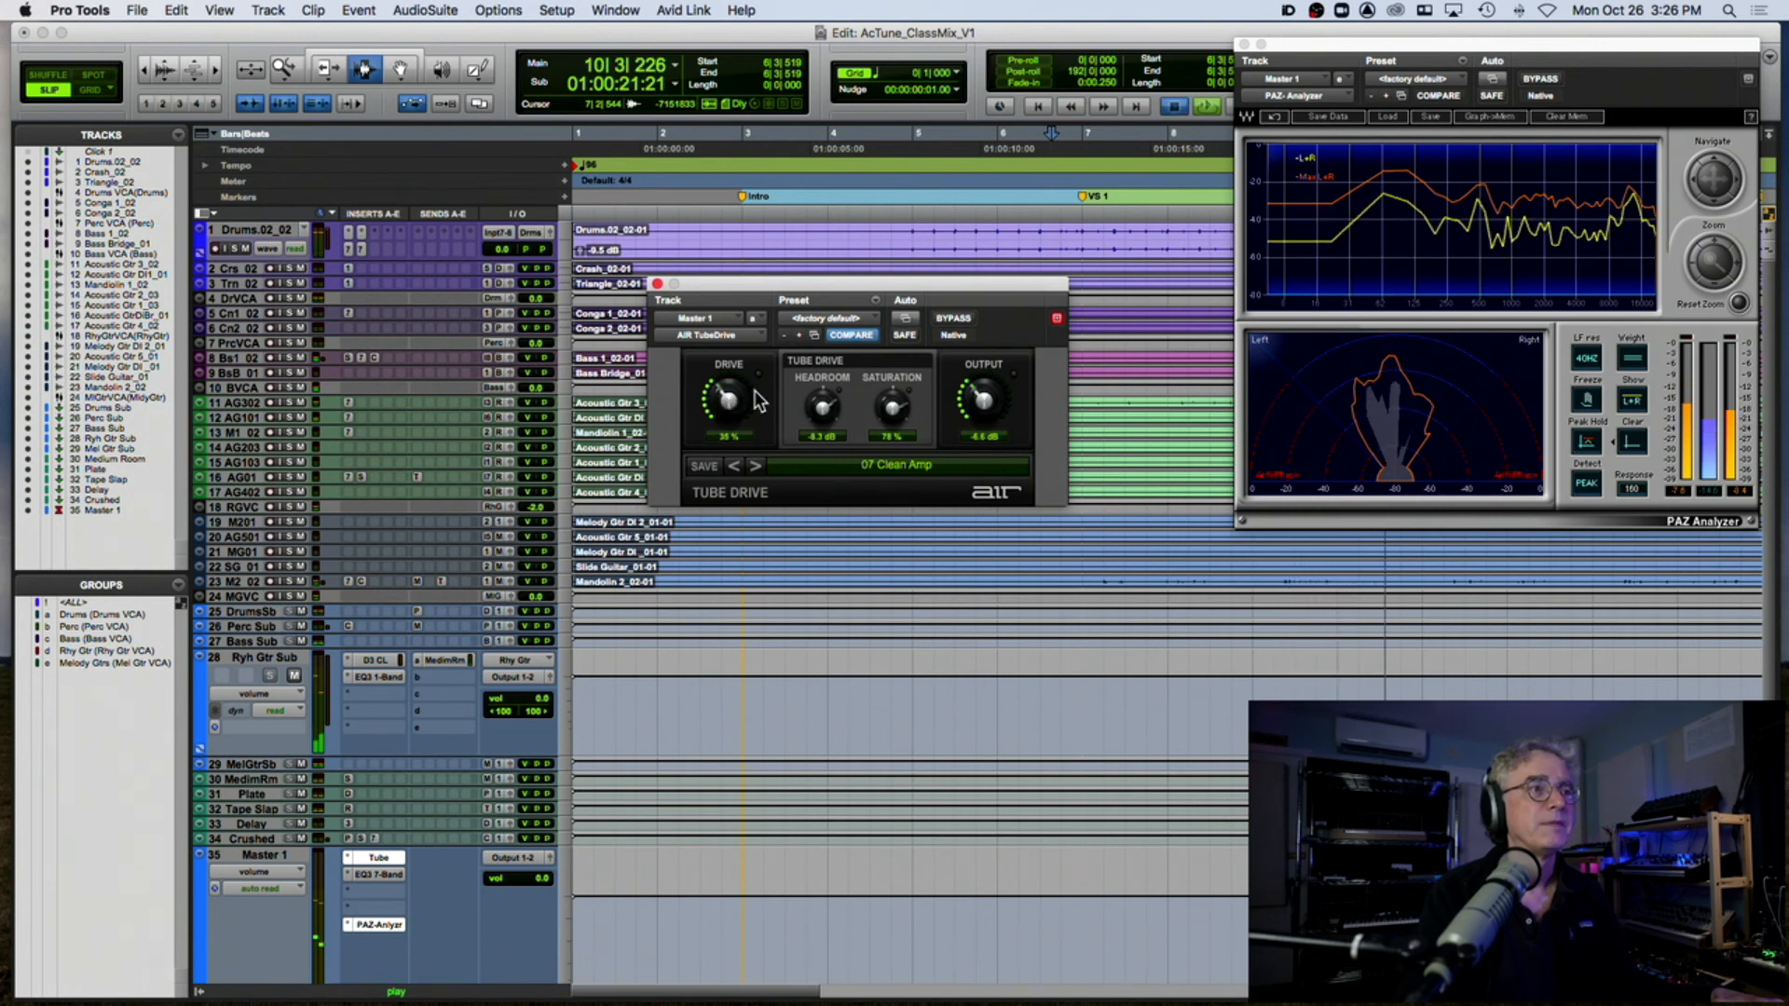
pyautogui.press('space')
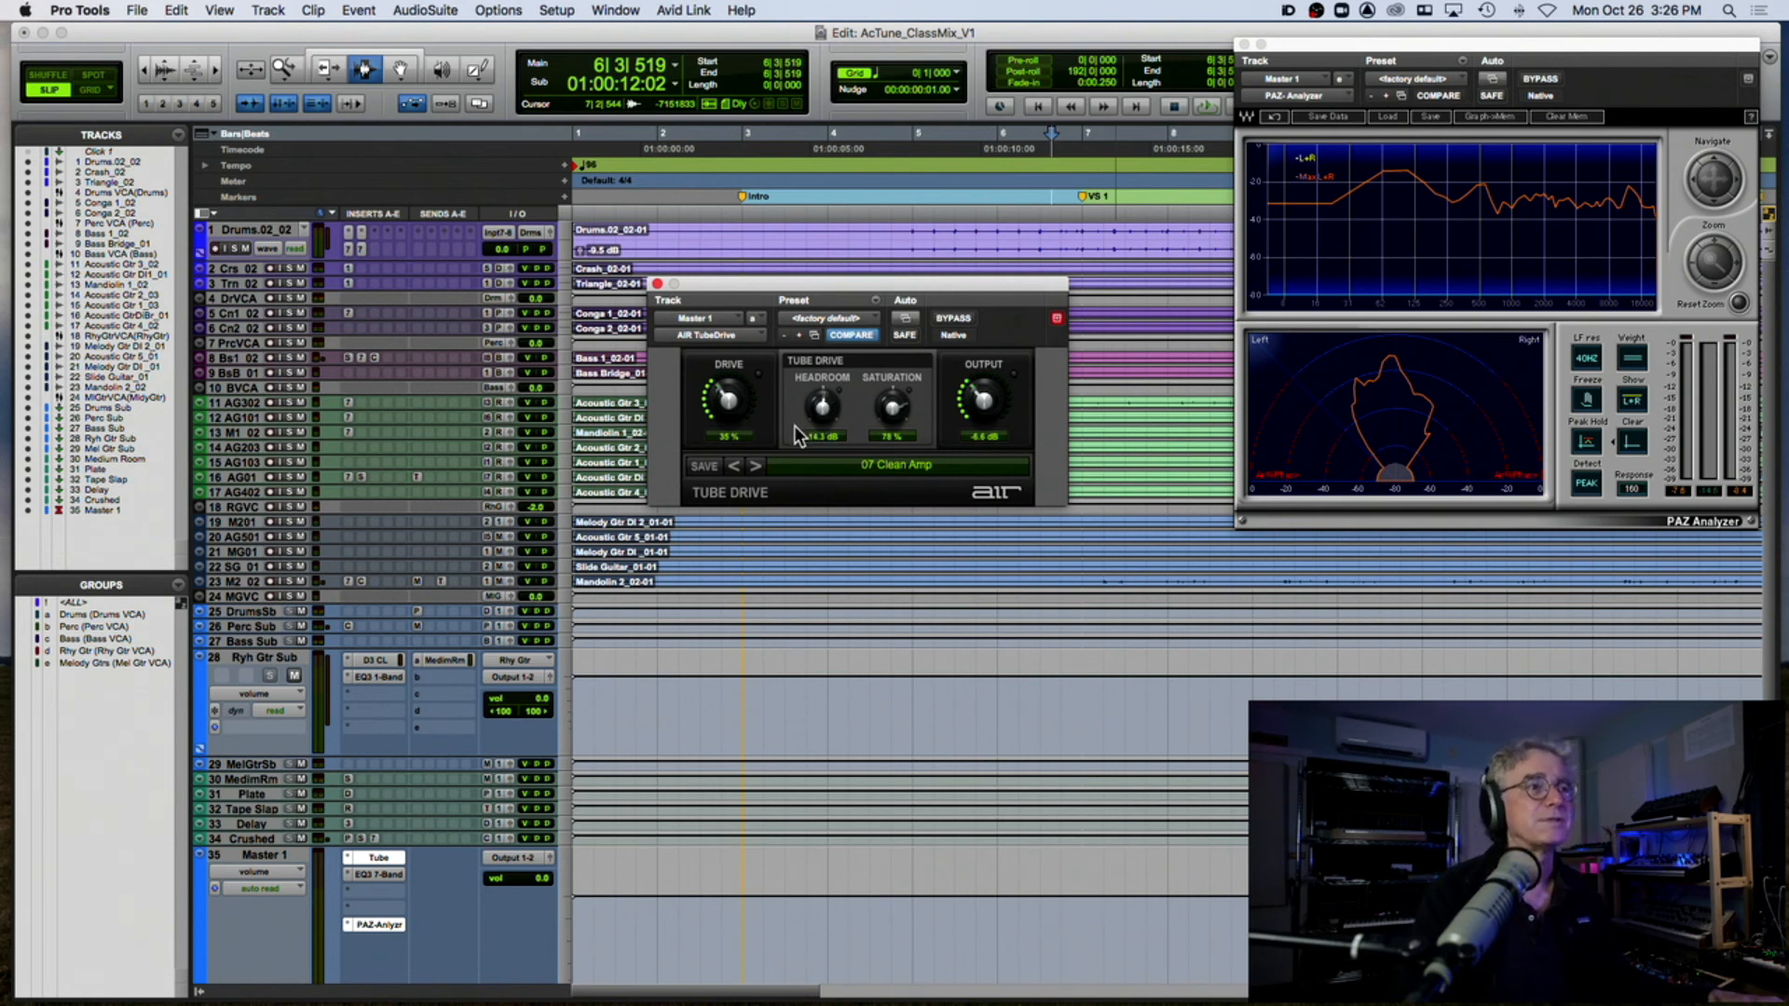
pyautogui.press('space')
pyautogui.moveTo(728, 398); pyautogui.dragTo(729, 349)
pyautogui.moveTo(983, 399); pyautogui.dragTo(982, 371)
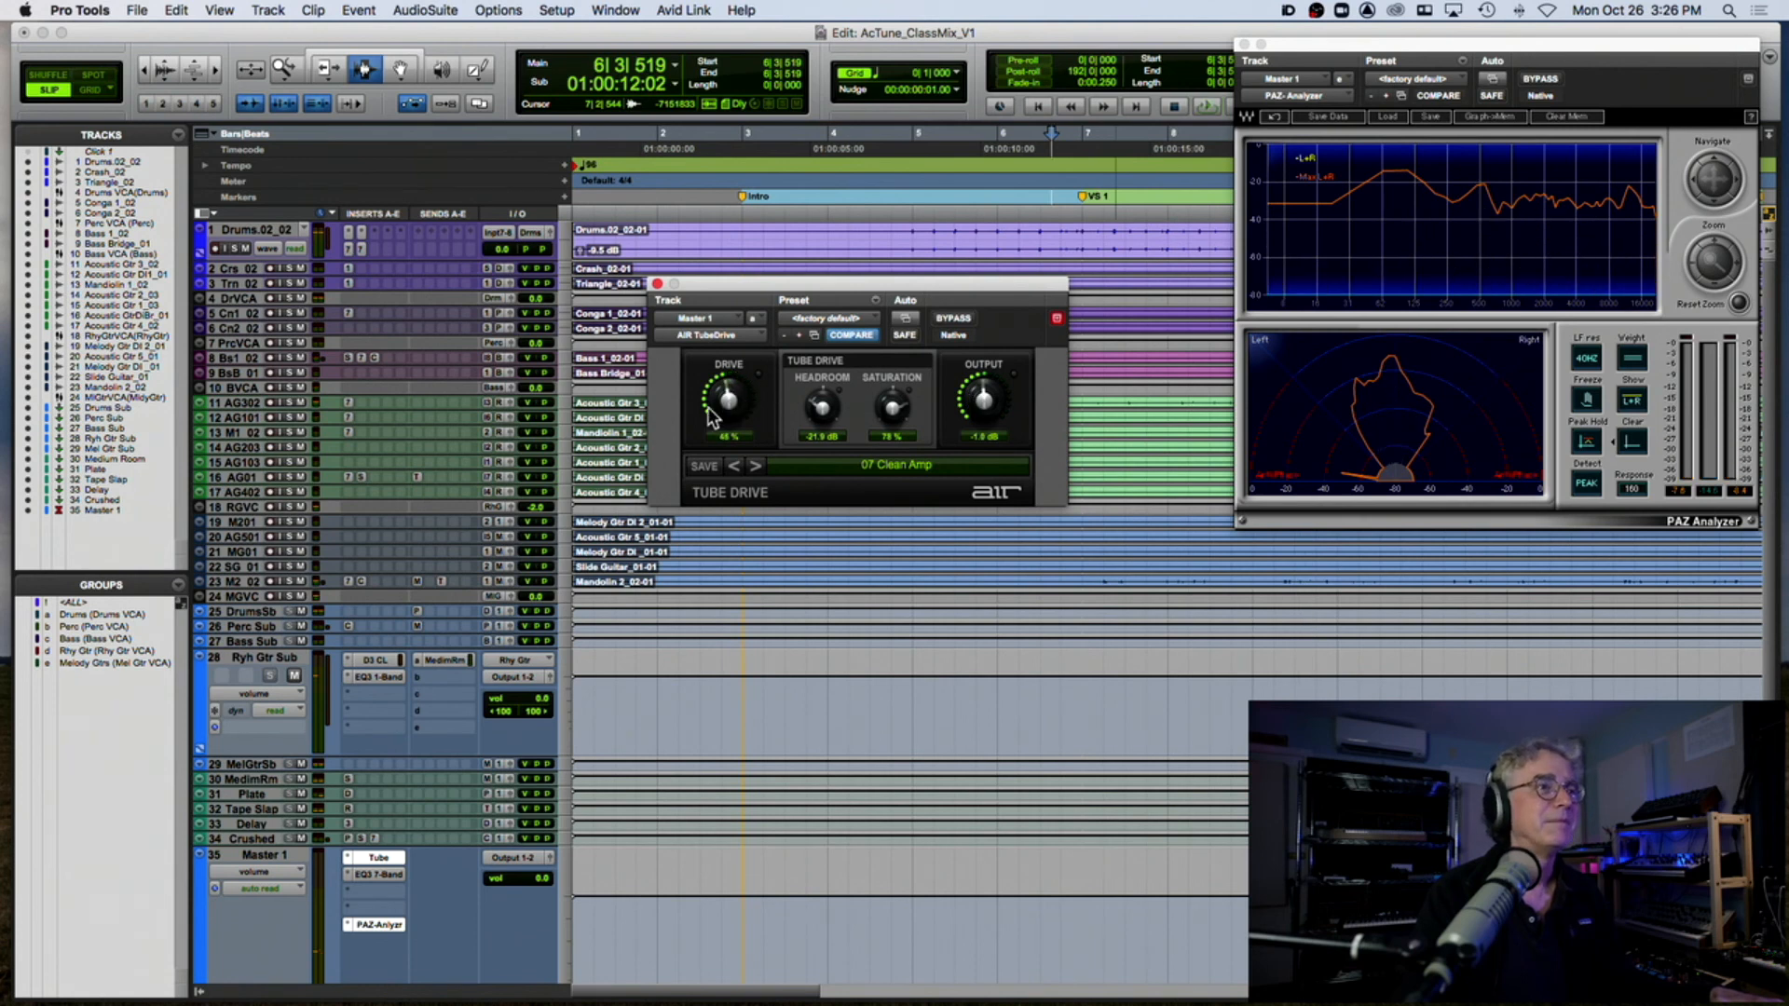
pyautogui.moveTo(730, 406); pyautogui.dragTo(846, 342)
pyautogui.press('space')
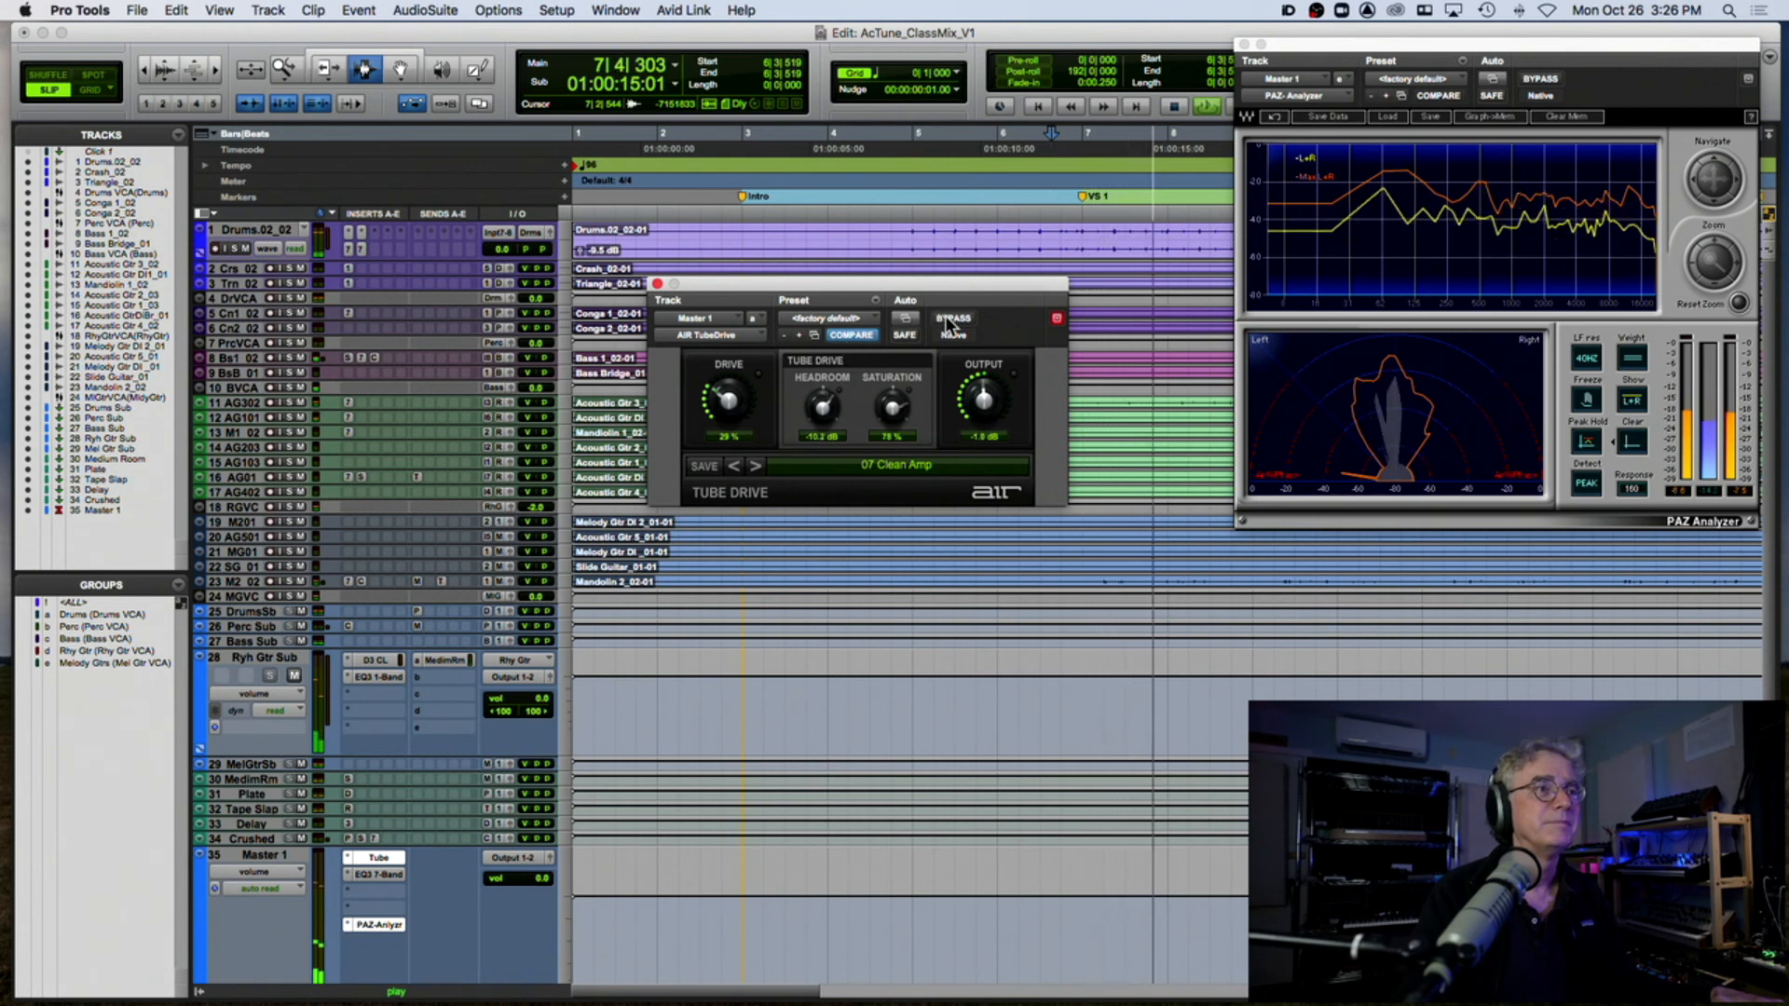
# Step: Set TubeDrive's Output to -4.8 dB and Drive to 35%, comparing it bypassed and active during playback
pyautogui.moveTo(984, 394); pyautogui.dragTo(976, 417)
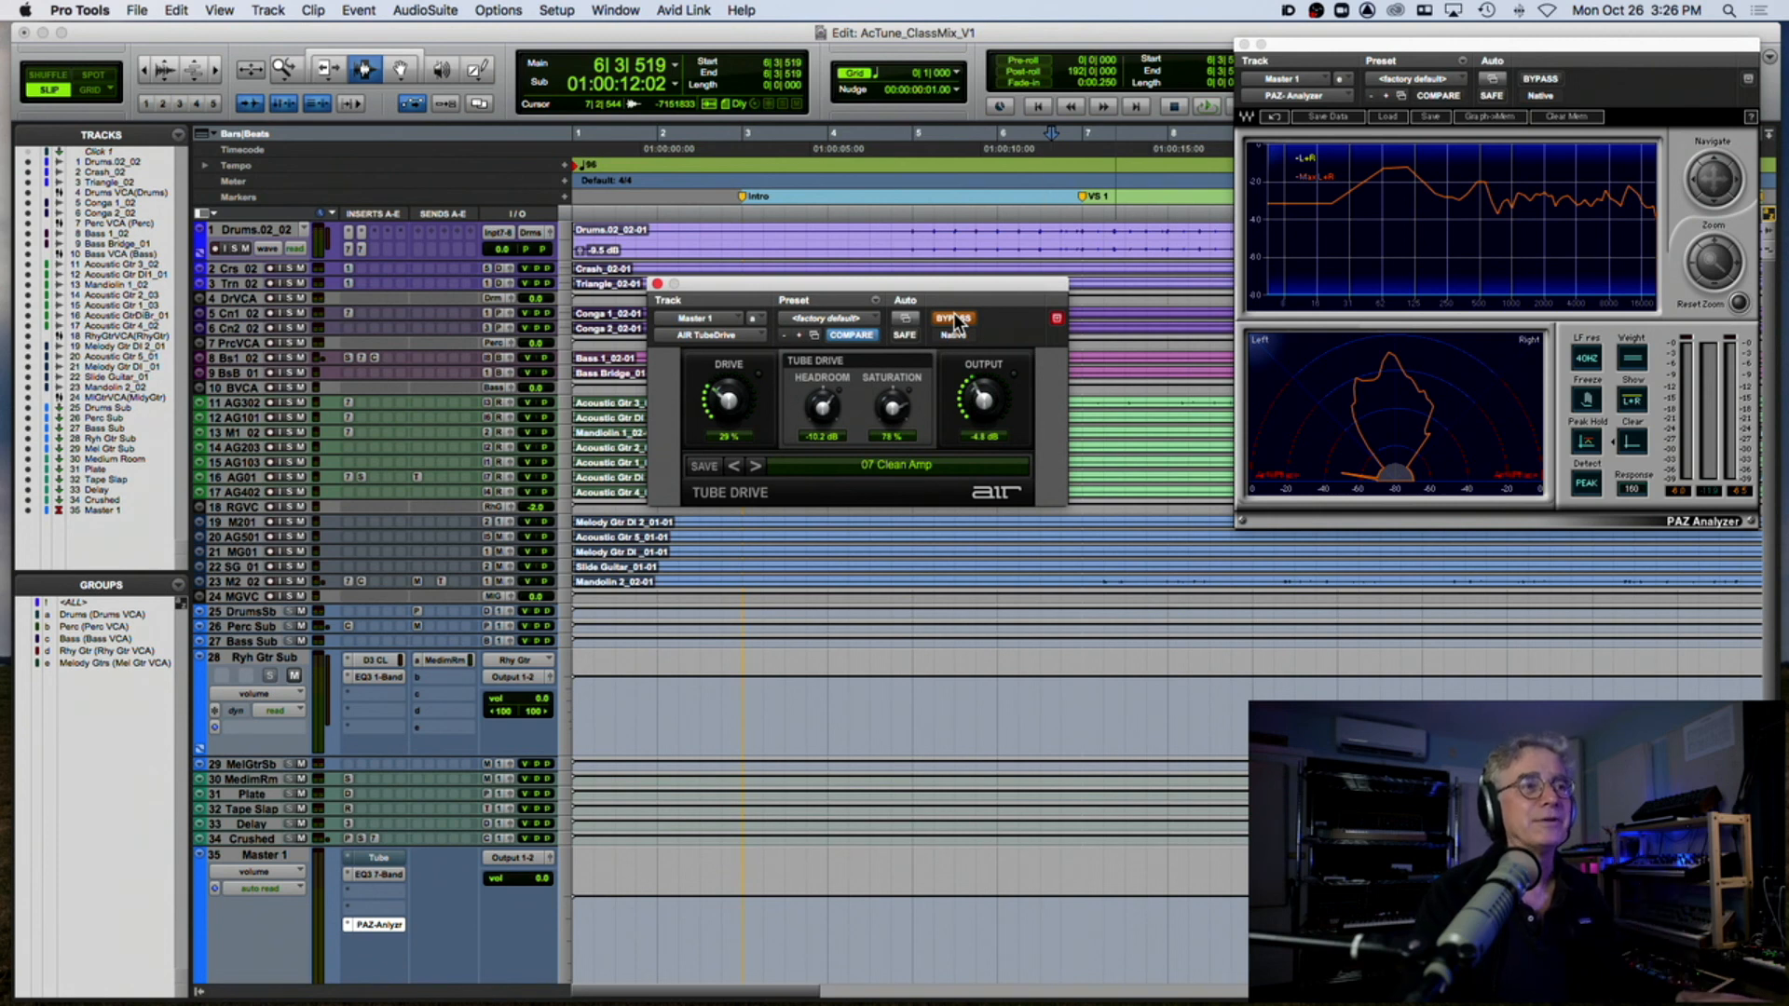
pyautogui.press('space')
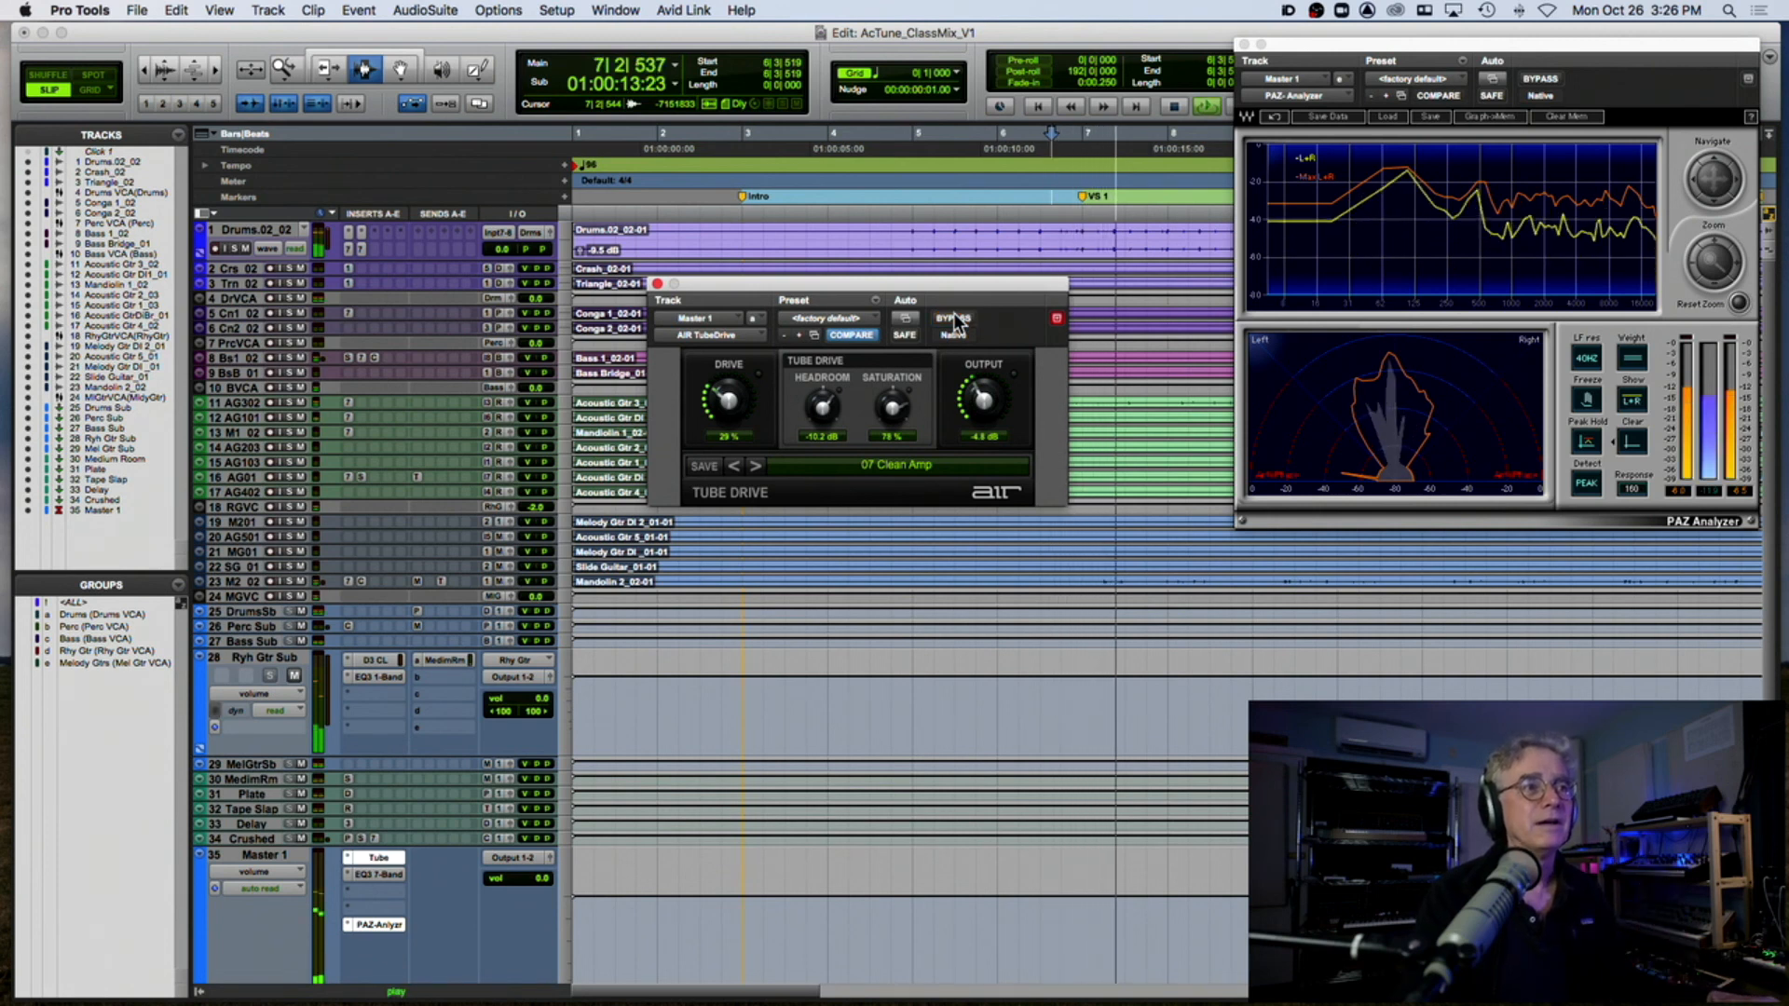
pyautogui.click(953, 318)
pyautogui.moveTo(723, 399); pyautogui.dragTo(719, 391)
pyautogui.click(942, 320)
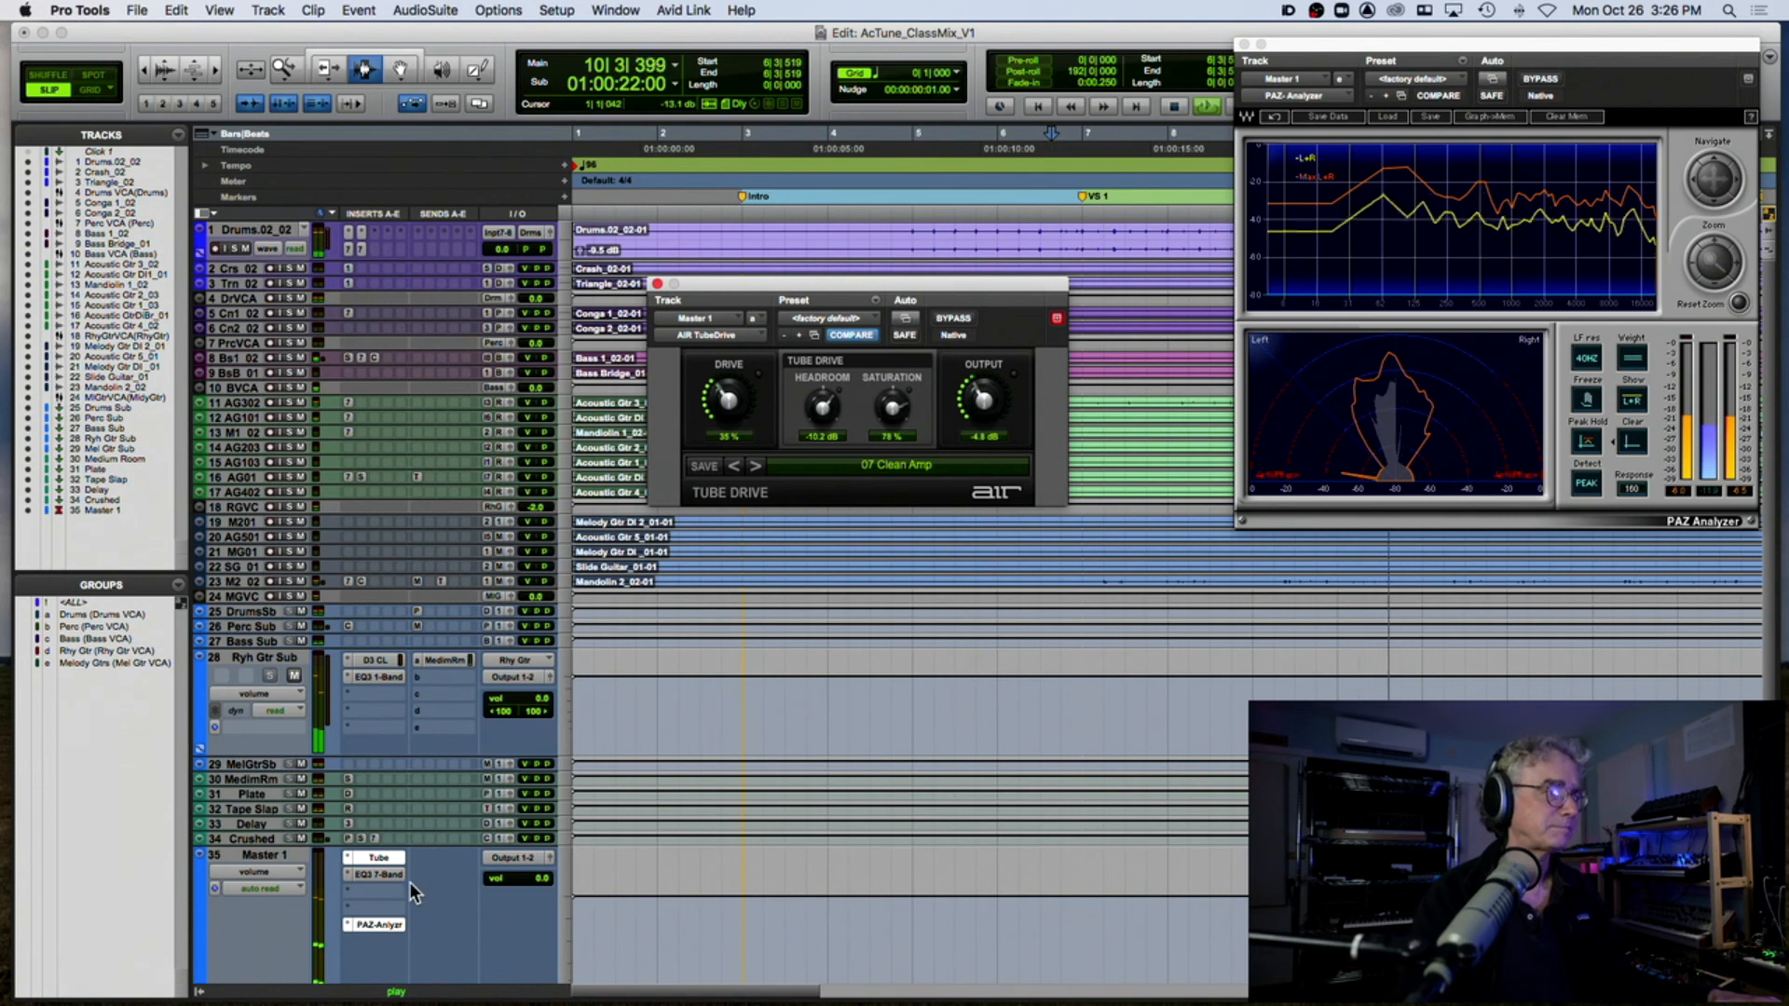
# Step: Insert the stereo Maxim limiter in Master 1's third slot and enable its dither at 20 bits with playback stopped
pyautogui.click(364, 890)
pyautogui.moveTo(419, 891)
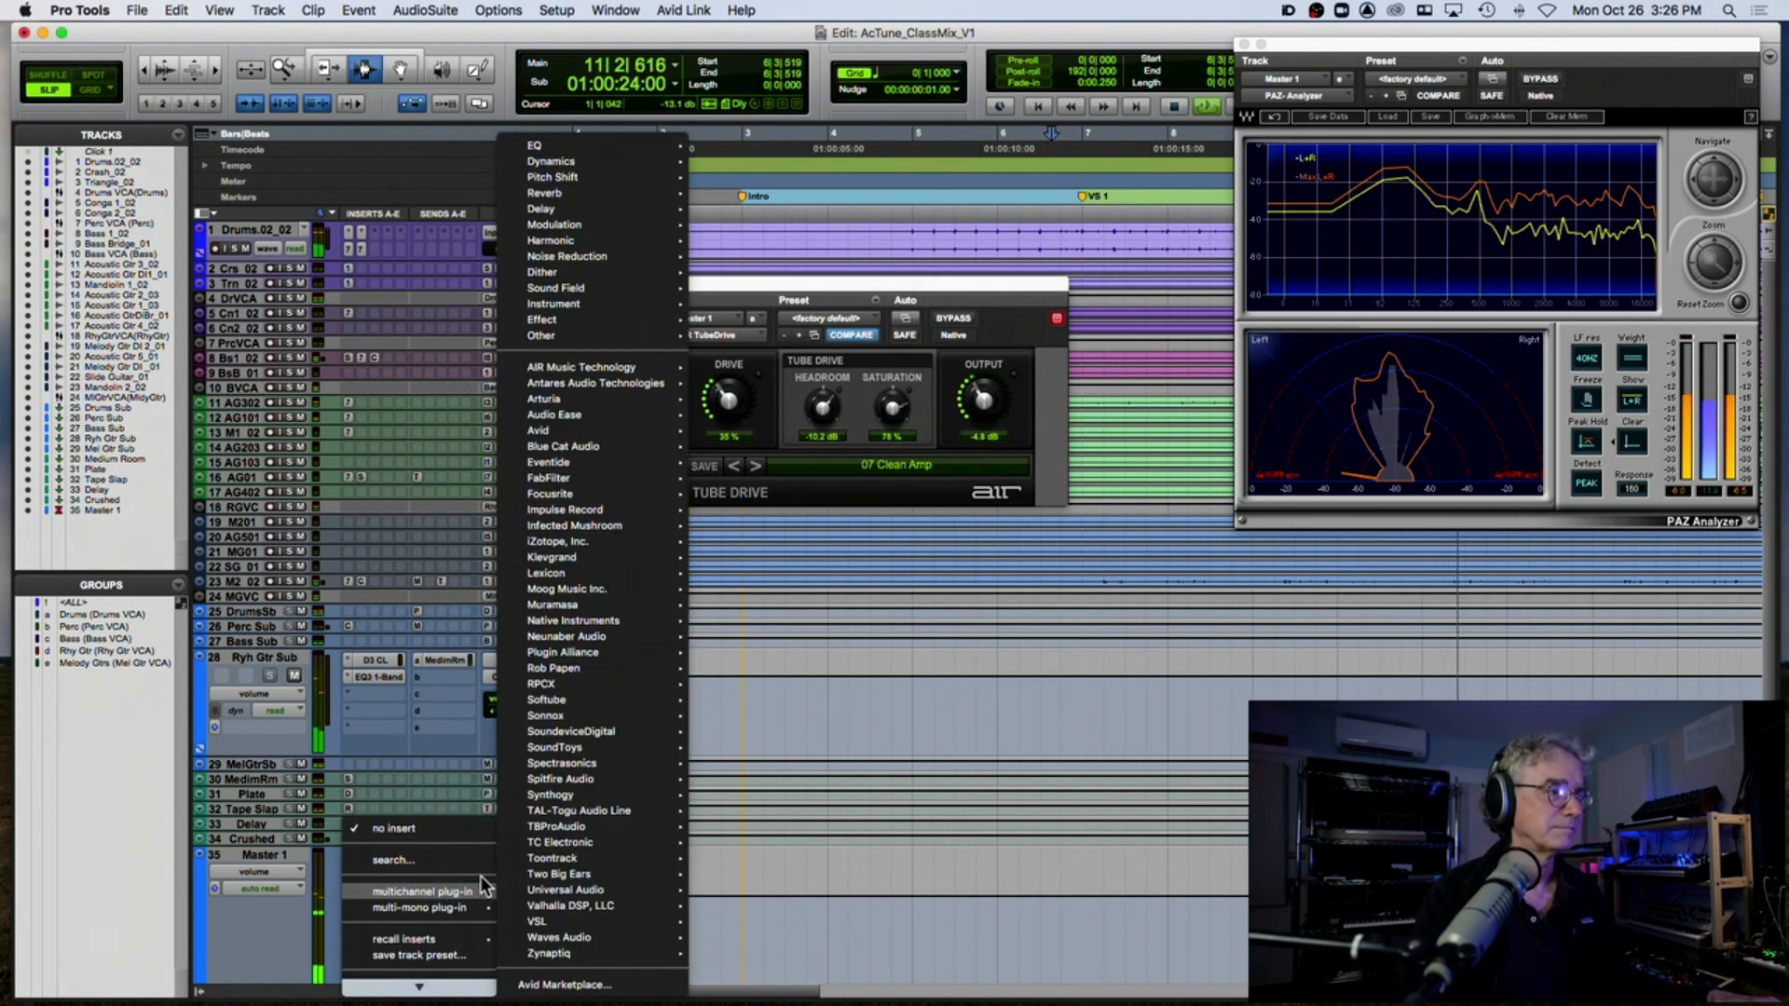
pyautogui.moveTo(587, 162)
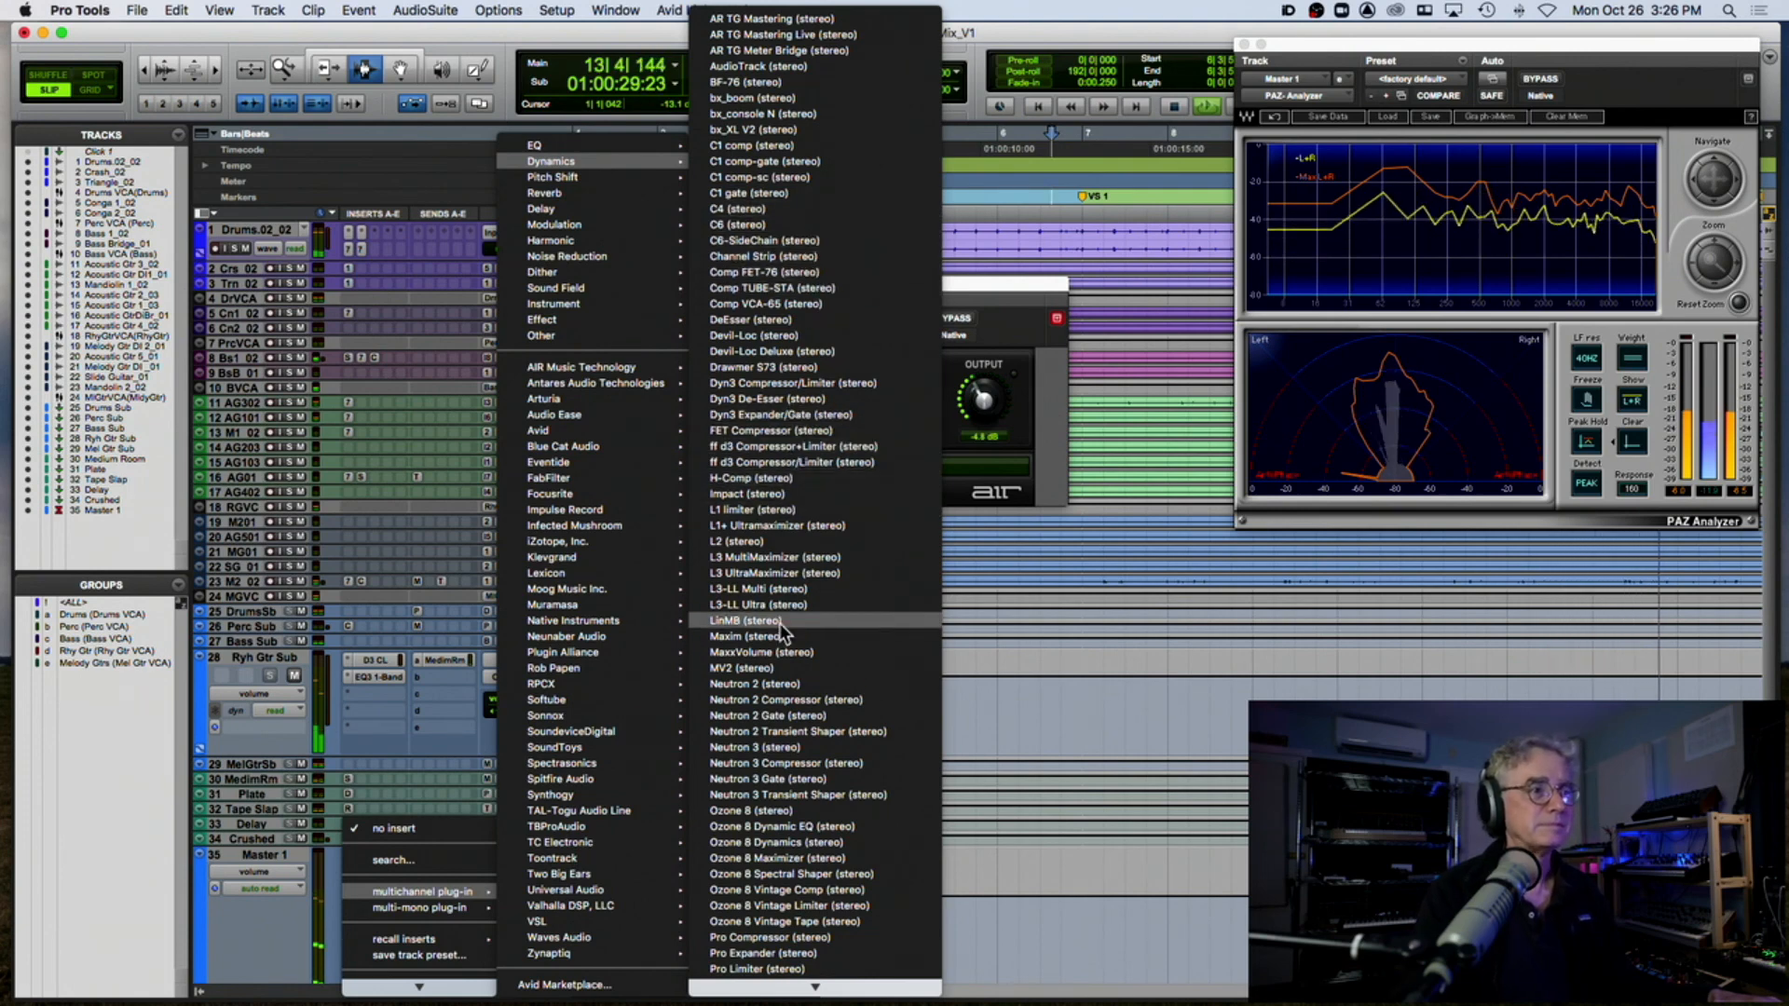
pyautogui.click(745, 637)
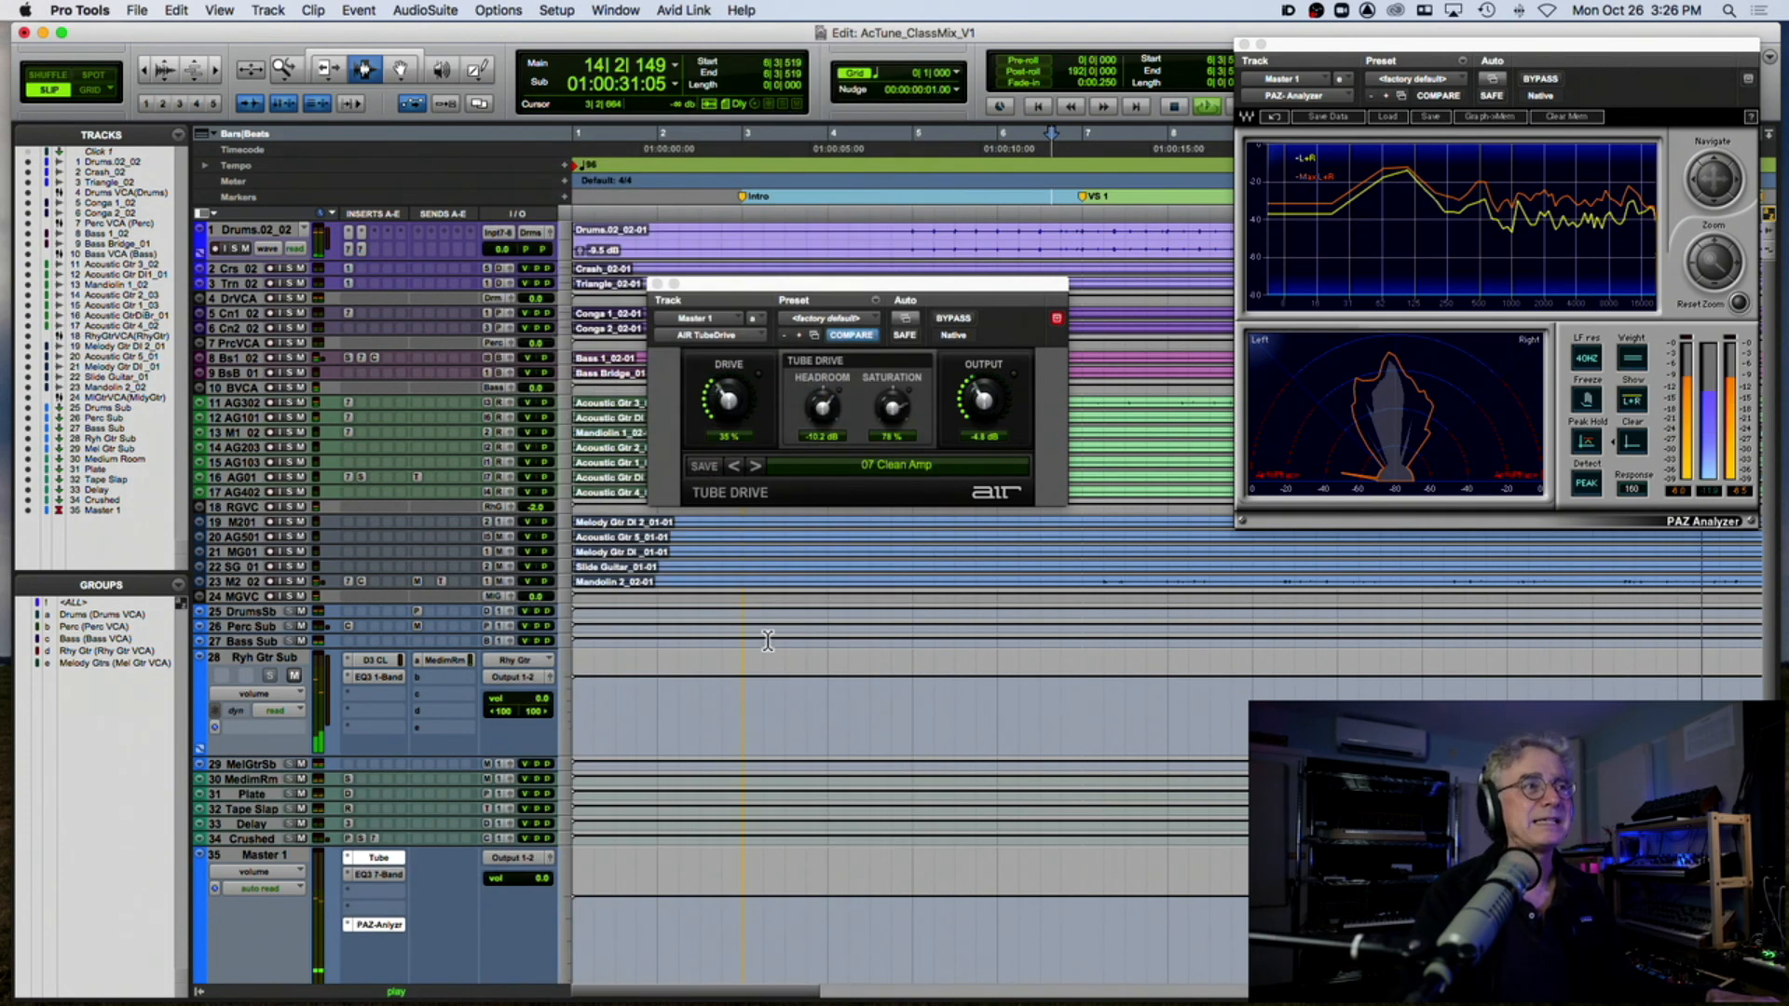
pyautogui.press('space')
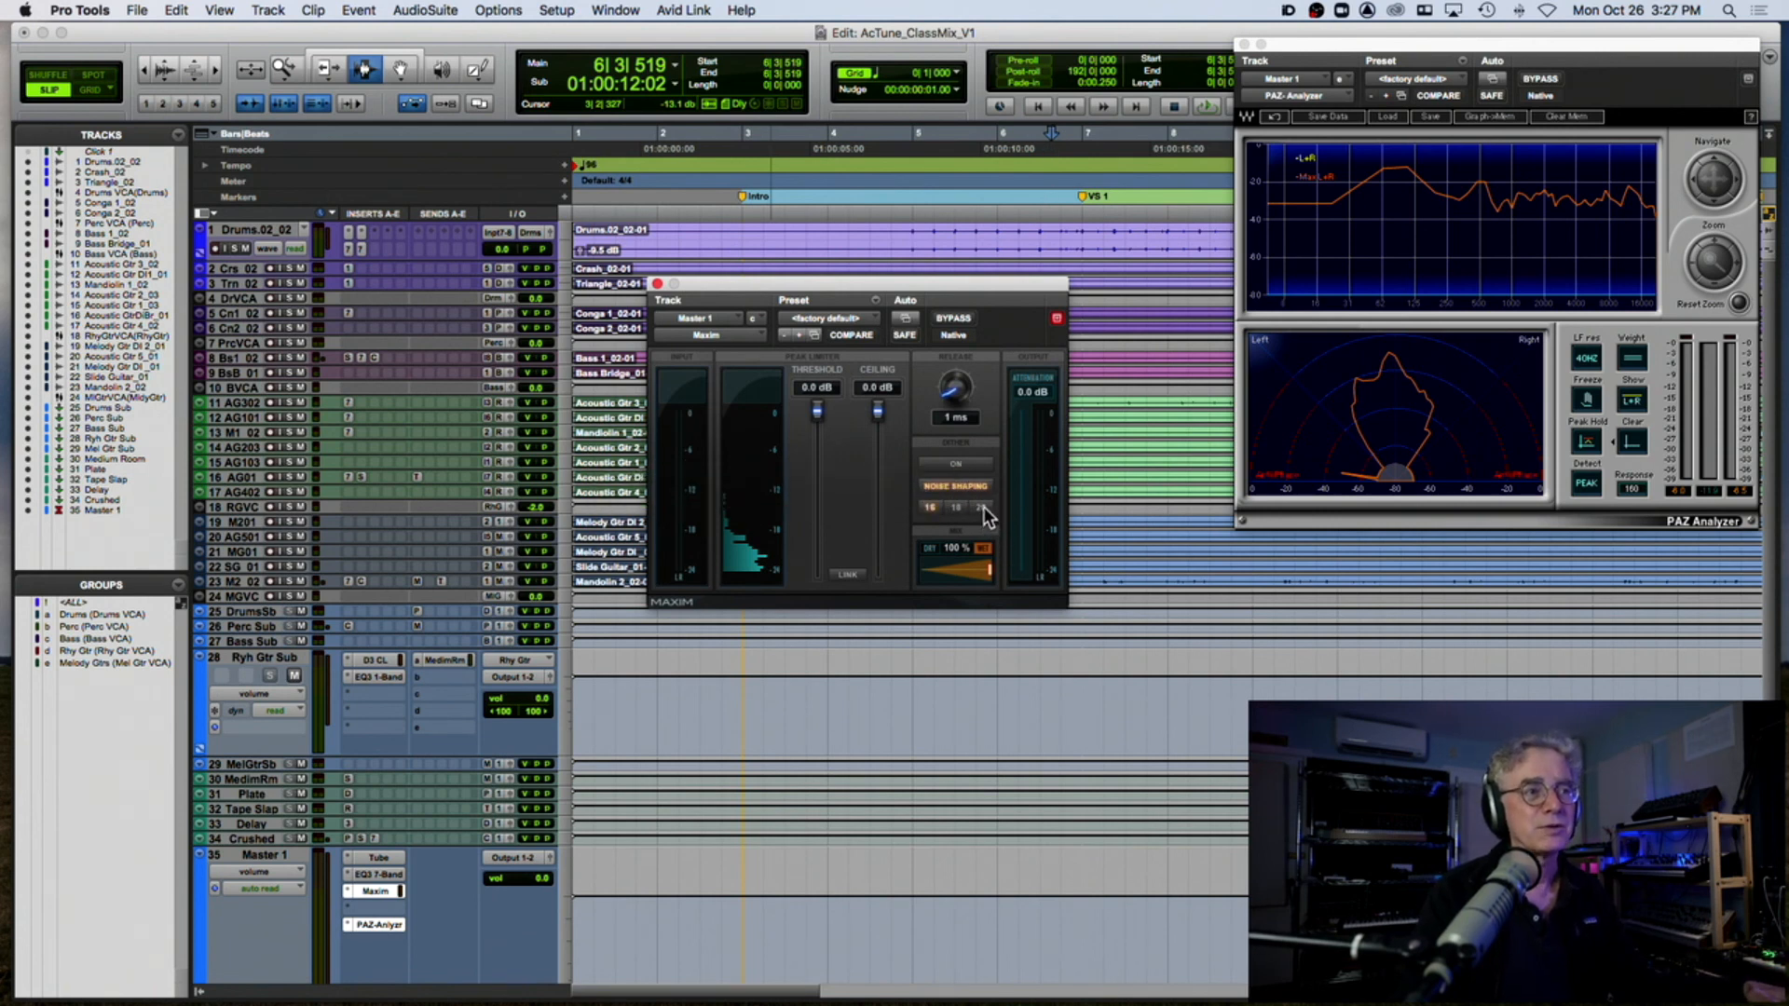
pyautogui.click(974, 466)
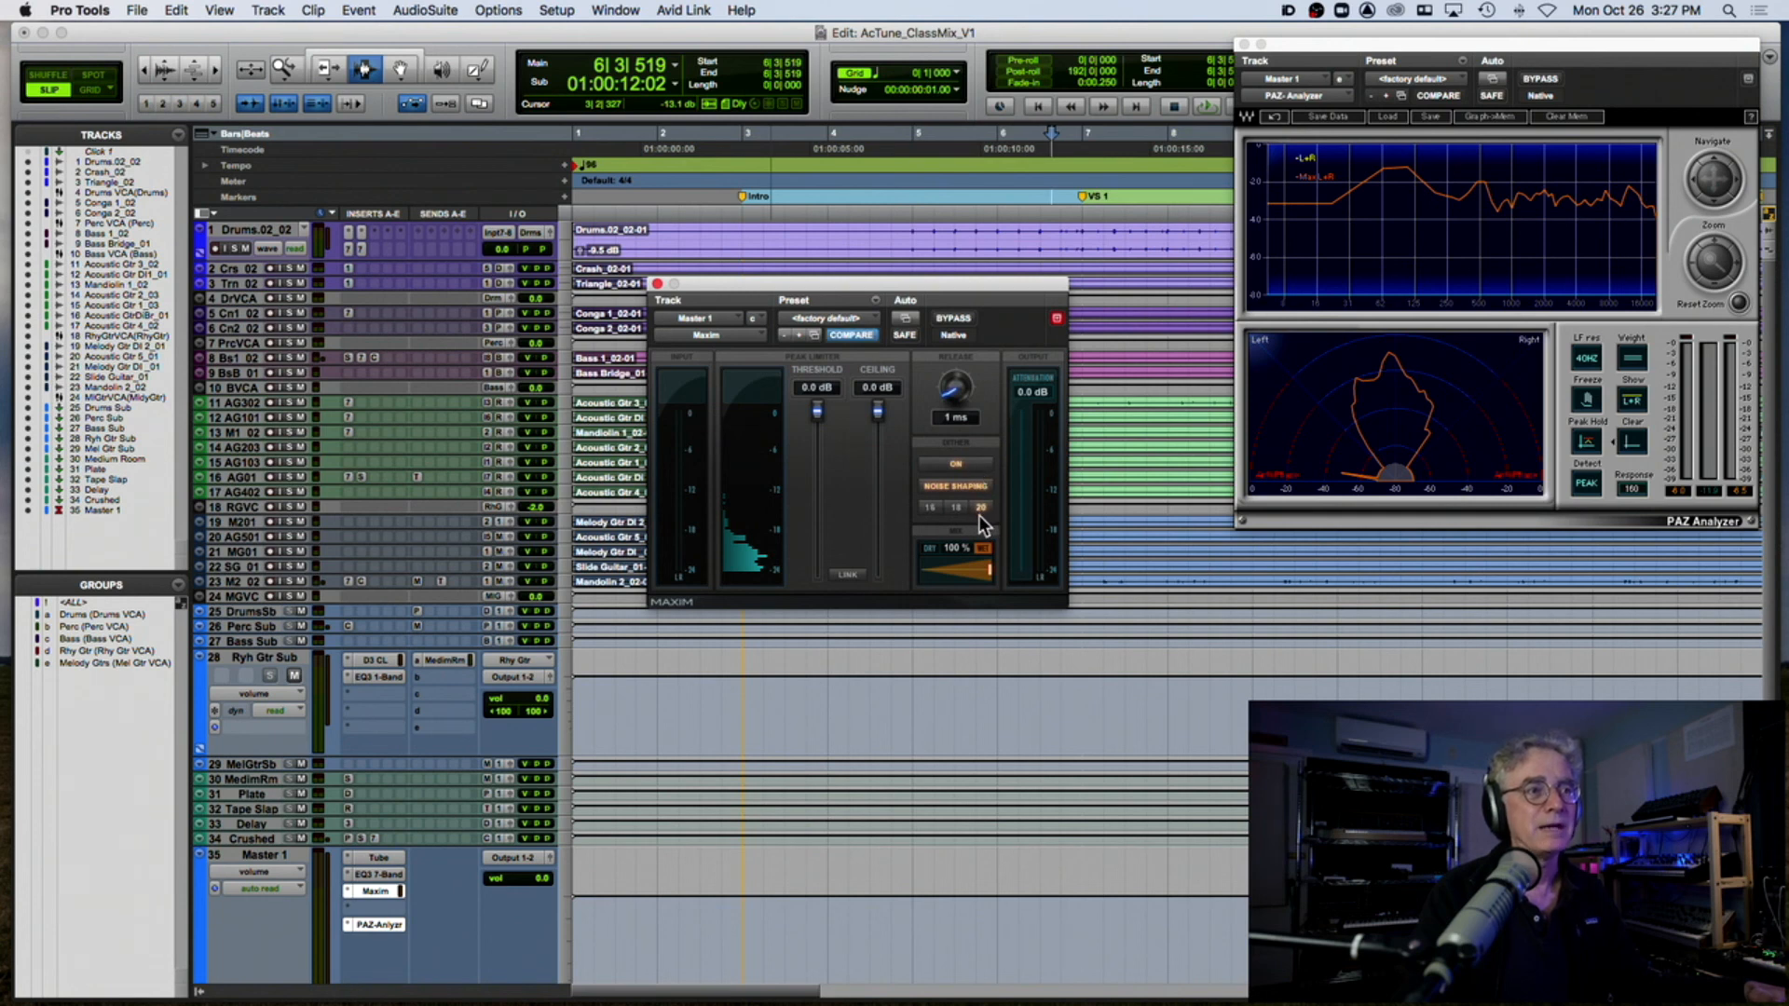
# Step: Lower Maxim's threshold to -4.4 dB while auditioning the mix
pyautogui.press('space')
pyautogui.moveTo(814, 408); pyautogui.dragTo(814, 432)
pyautogui.press('space')
pyautogui.press('space')
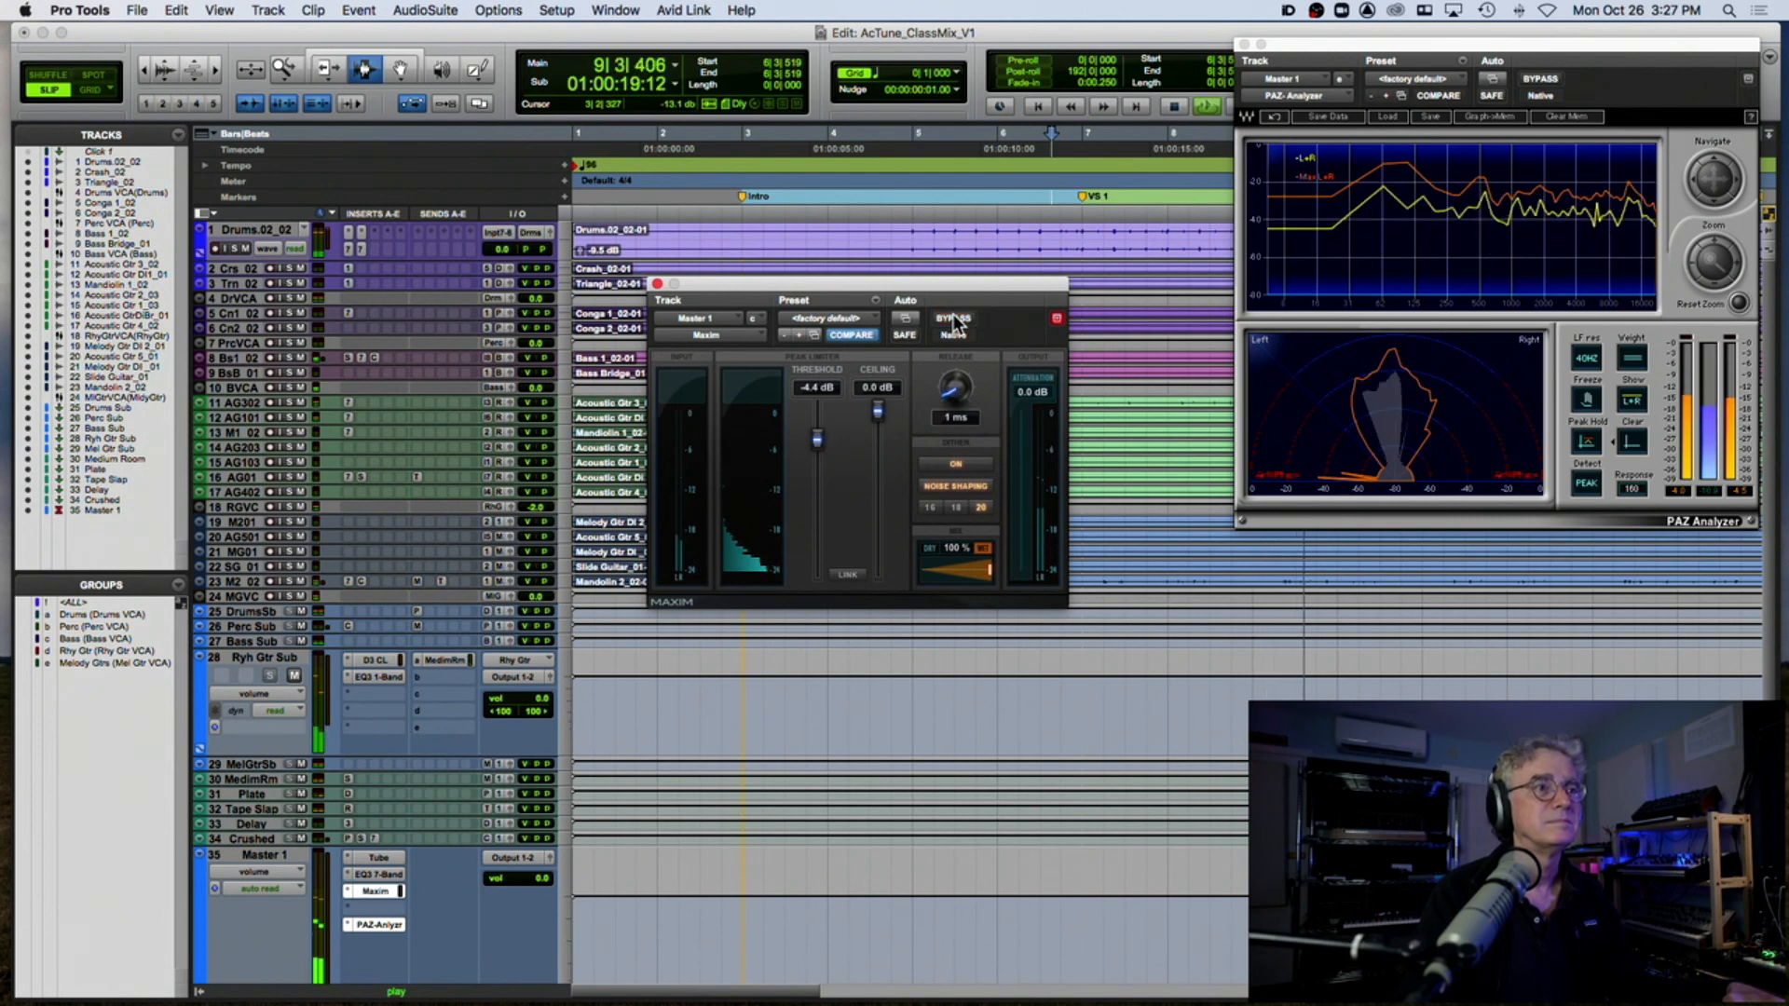
pyautogui.press('space')
# Step: Try Maxim's mix at 82% and 3%, and settle it at 70% while playing the song
pyautogui.moveTo(973, 566); pyautogui.dragTo(962, 576)
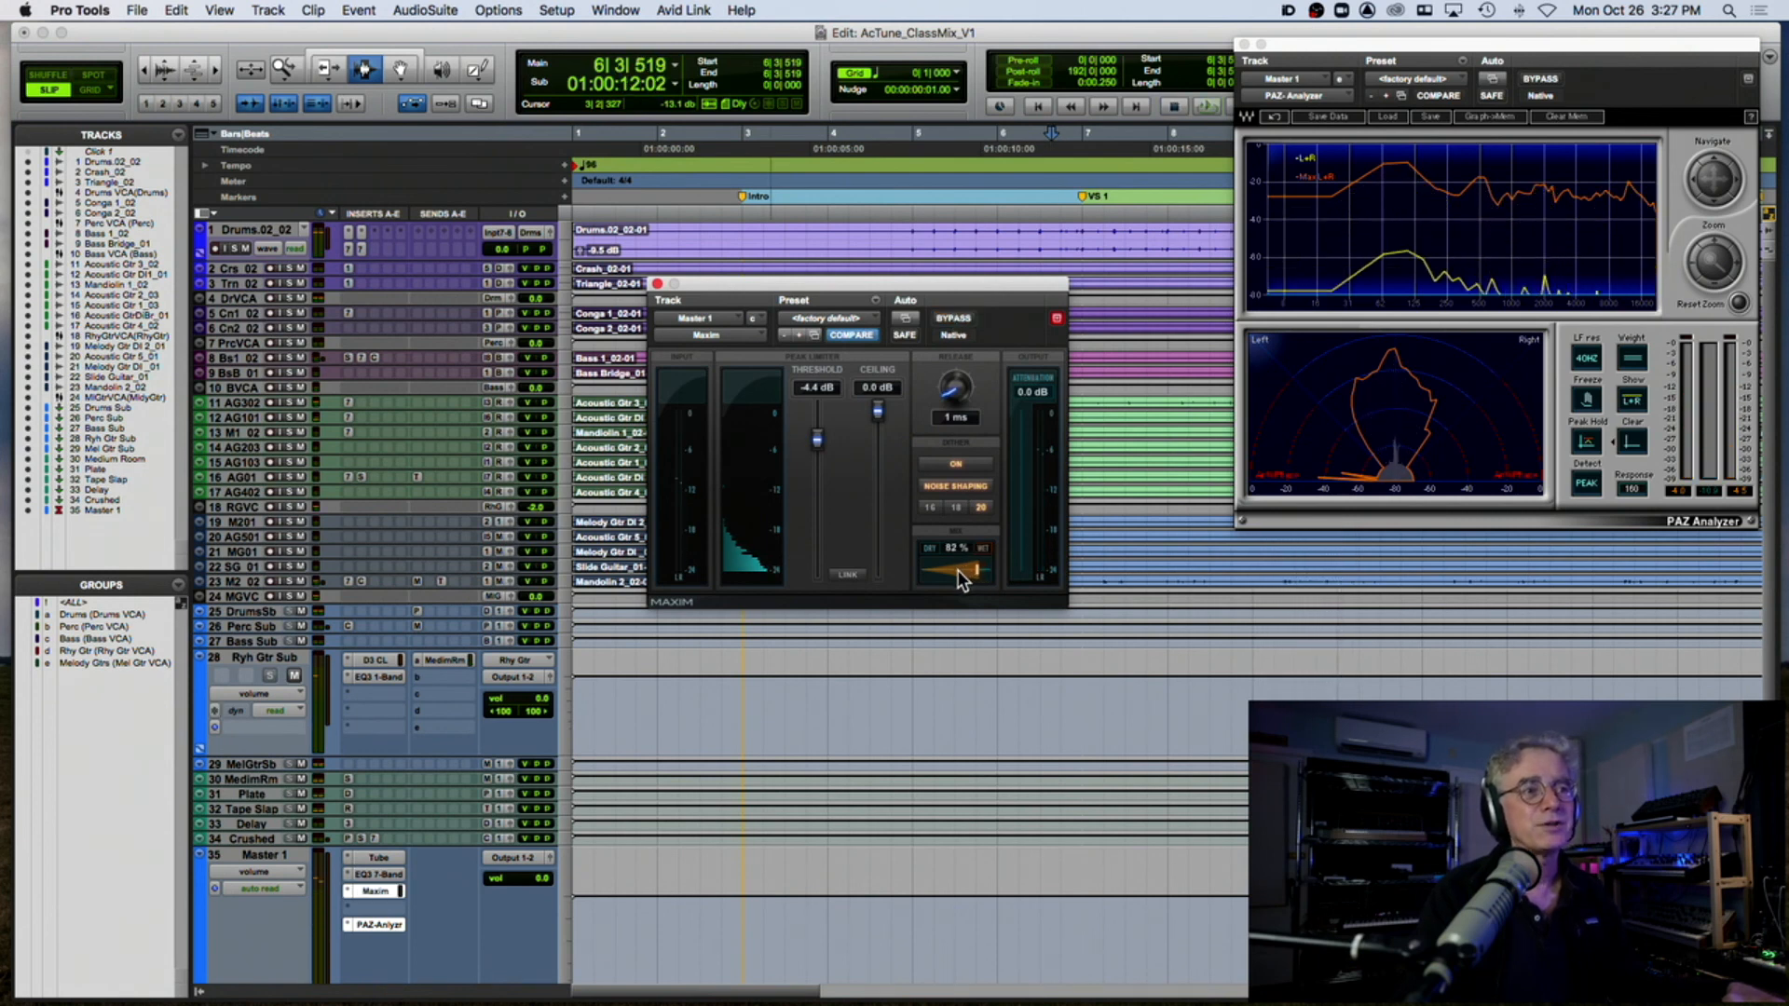
pyautogui.press('space')
pyautogui.moveTo(966, 571); pyautogui.dragTo(903, 572)
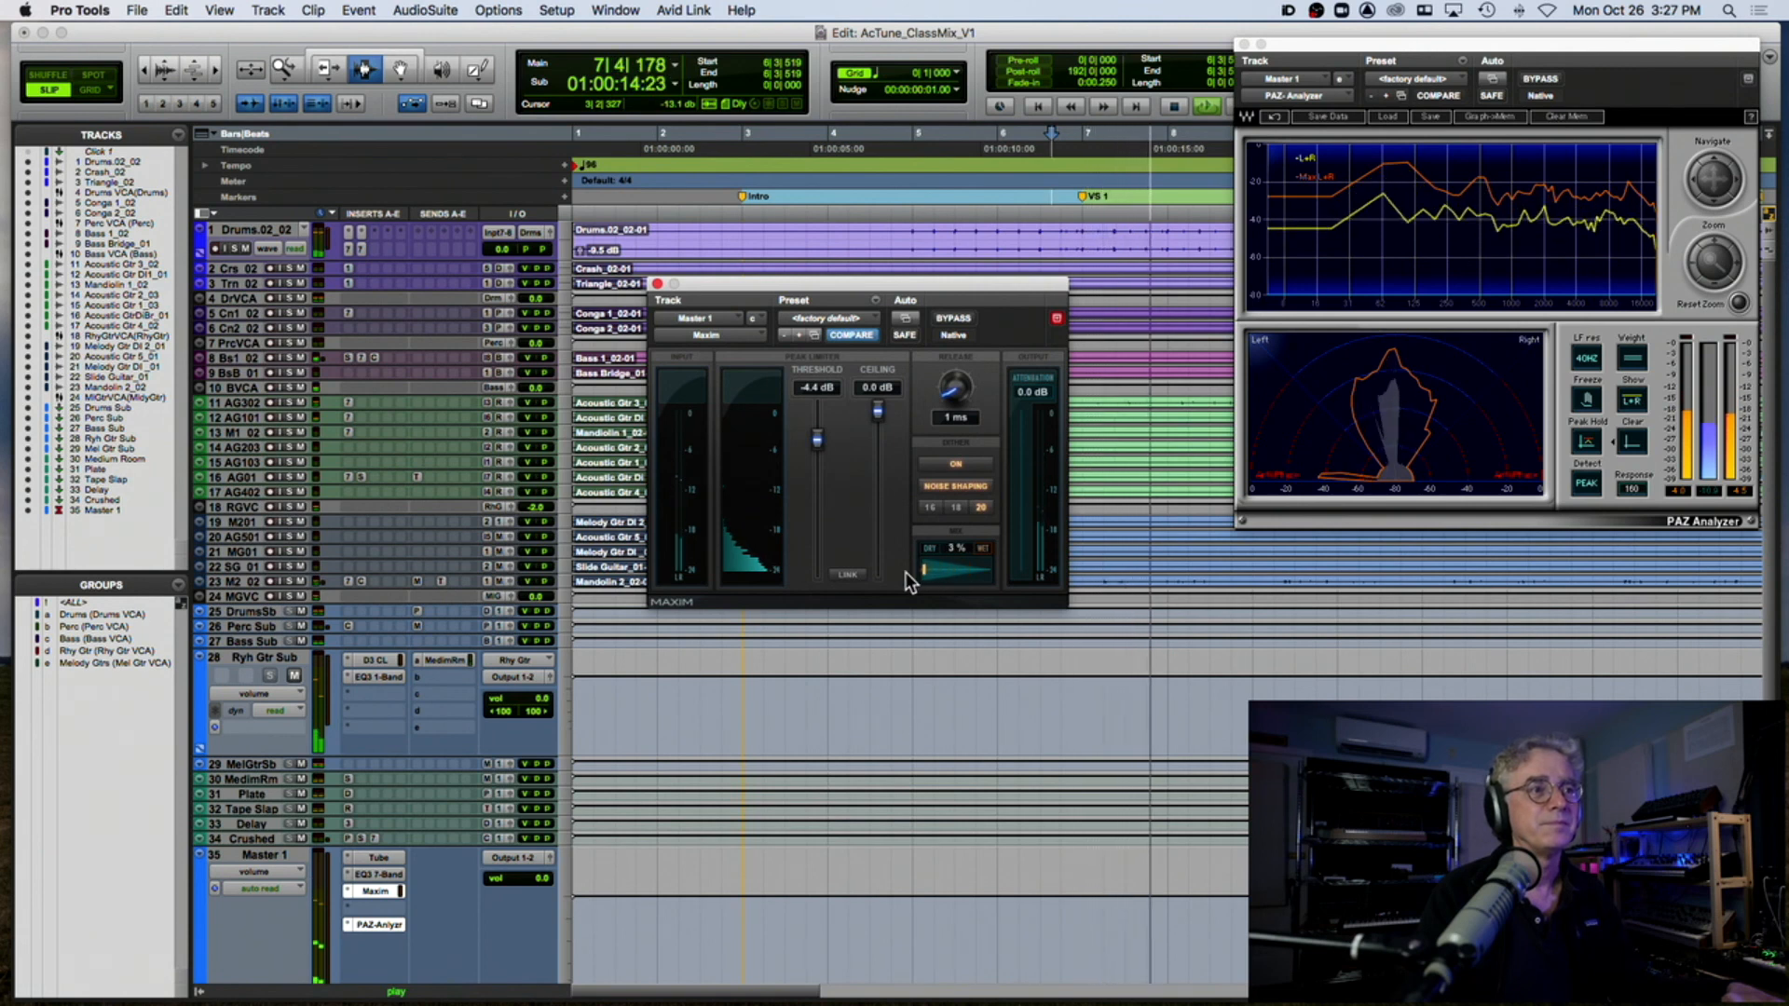
pyautogui.moveTo(904, 572); pyautogui.dragTo(959, 572)
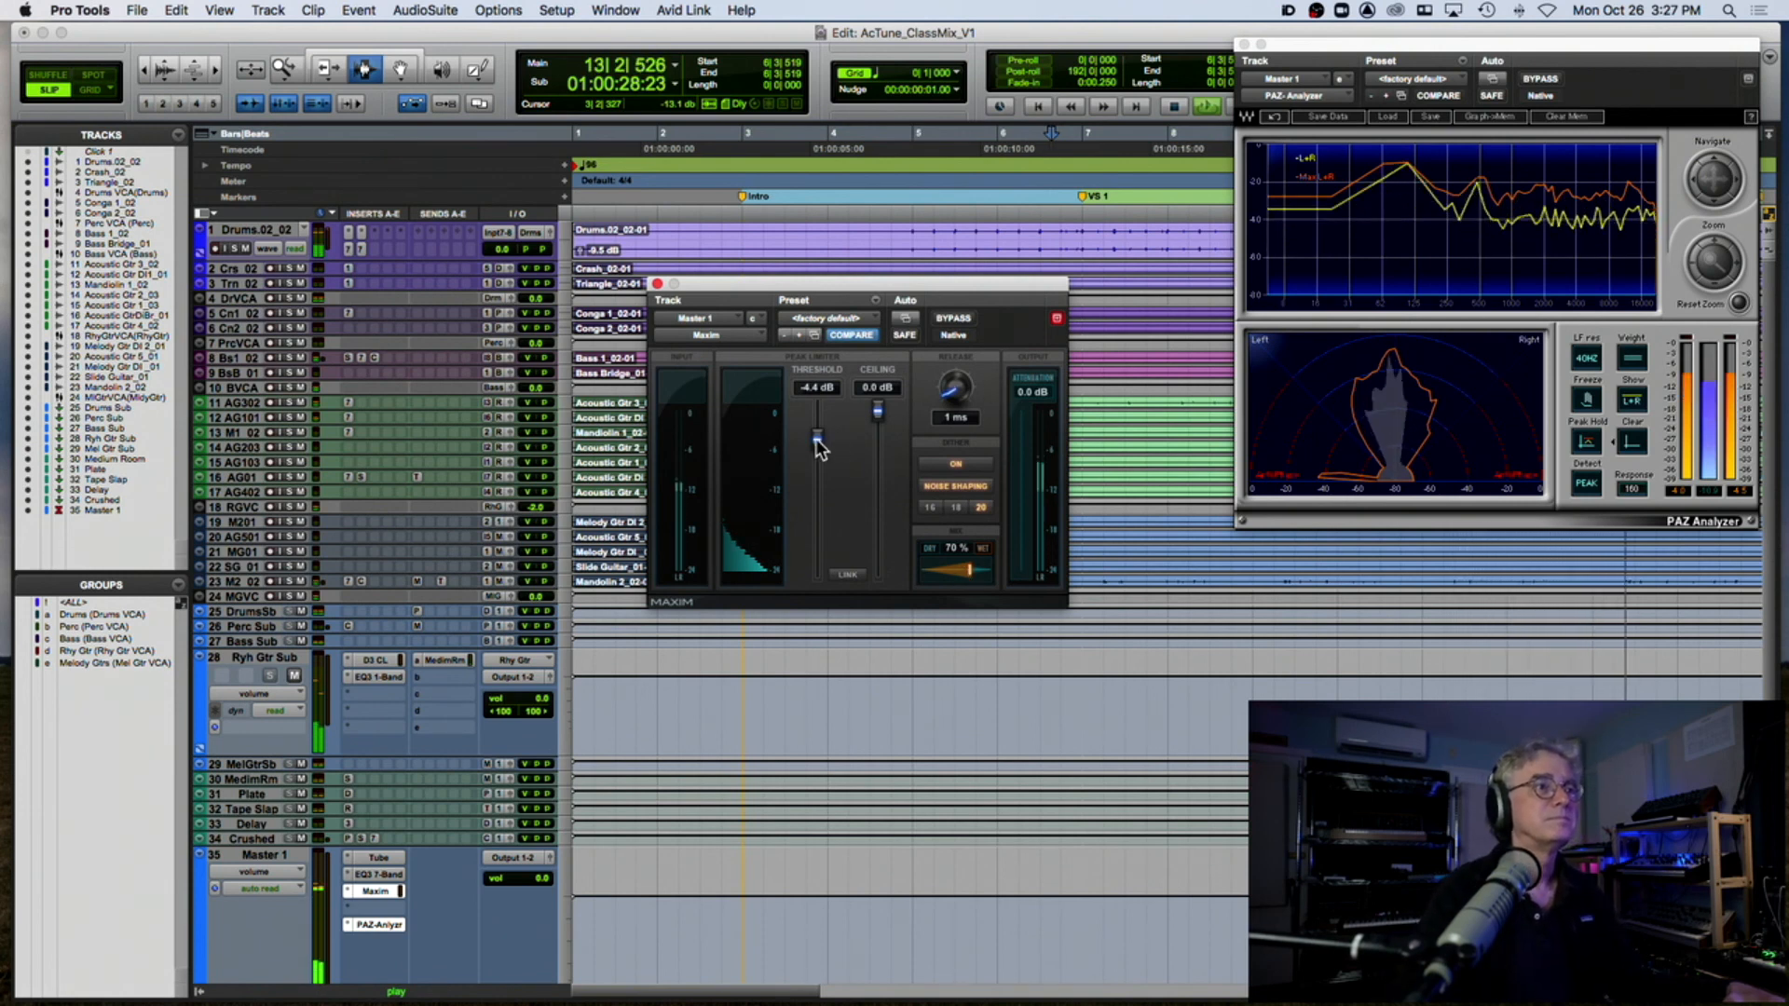
pyautogui.press('space')
# Step: Audition Maxim with a threshold of -17.4 dB and ease it back to -7.9 dB
pyautogui.moveTo(819, 436); pyautogui.dragTo(816, 522)
pyautogui.press('space')
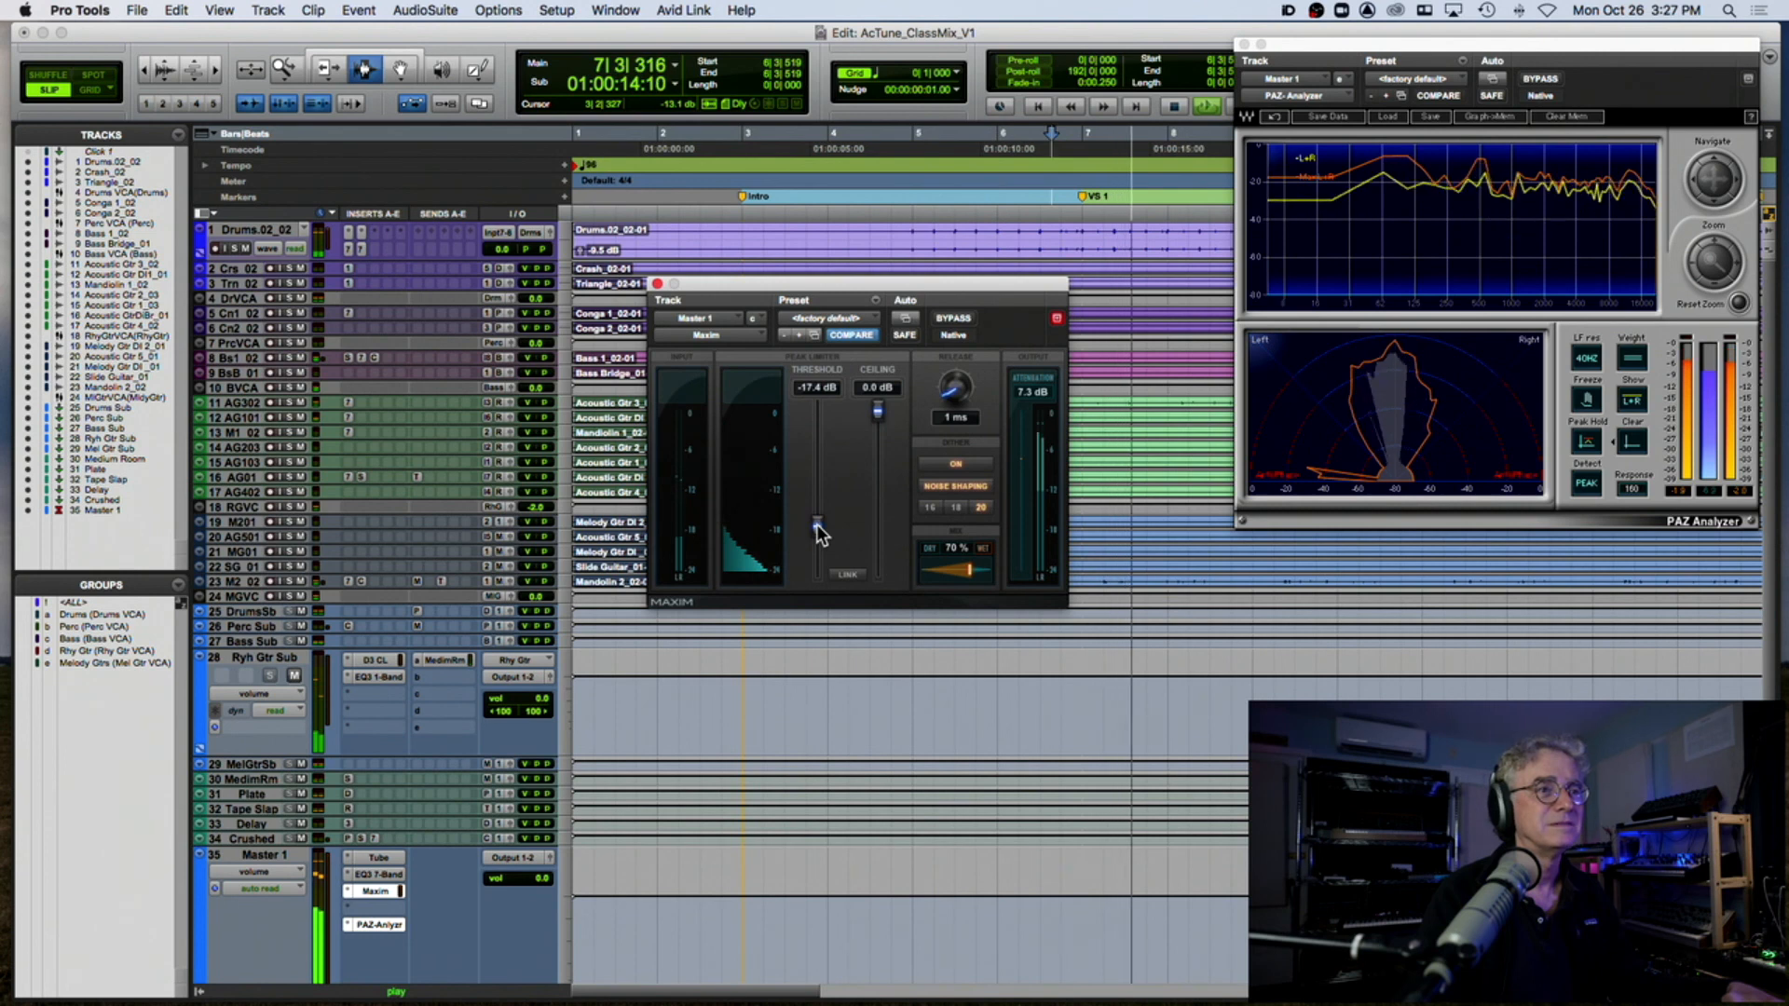
pyautogui.press('space')
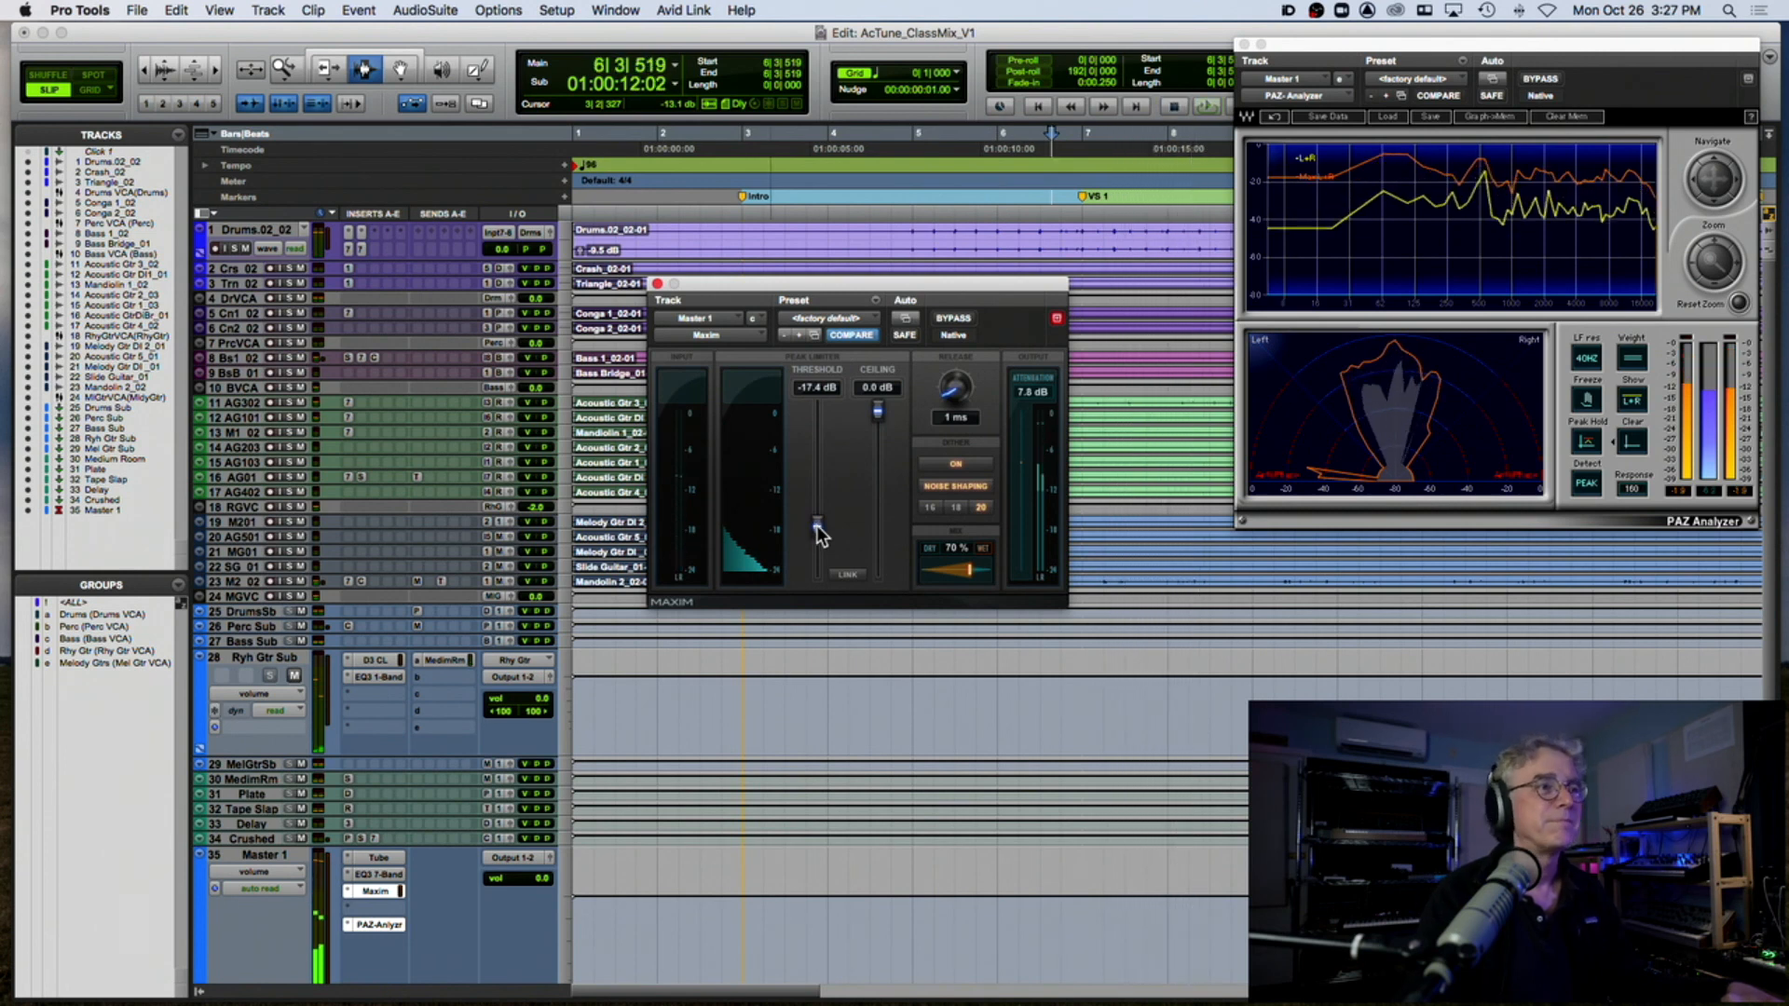
pyautogui.moveTo(816, 525); pyautogui.dragTo(819, 460)
pyautogui.press('space')
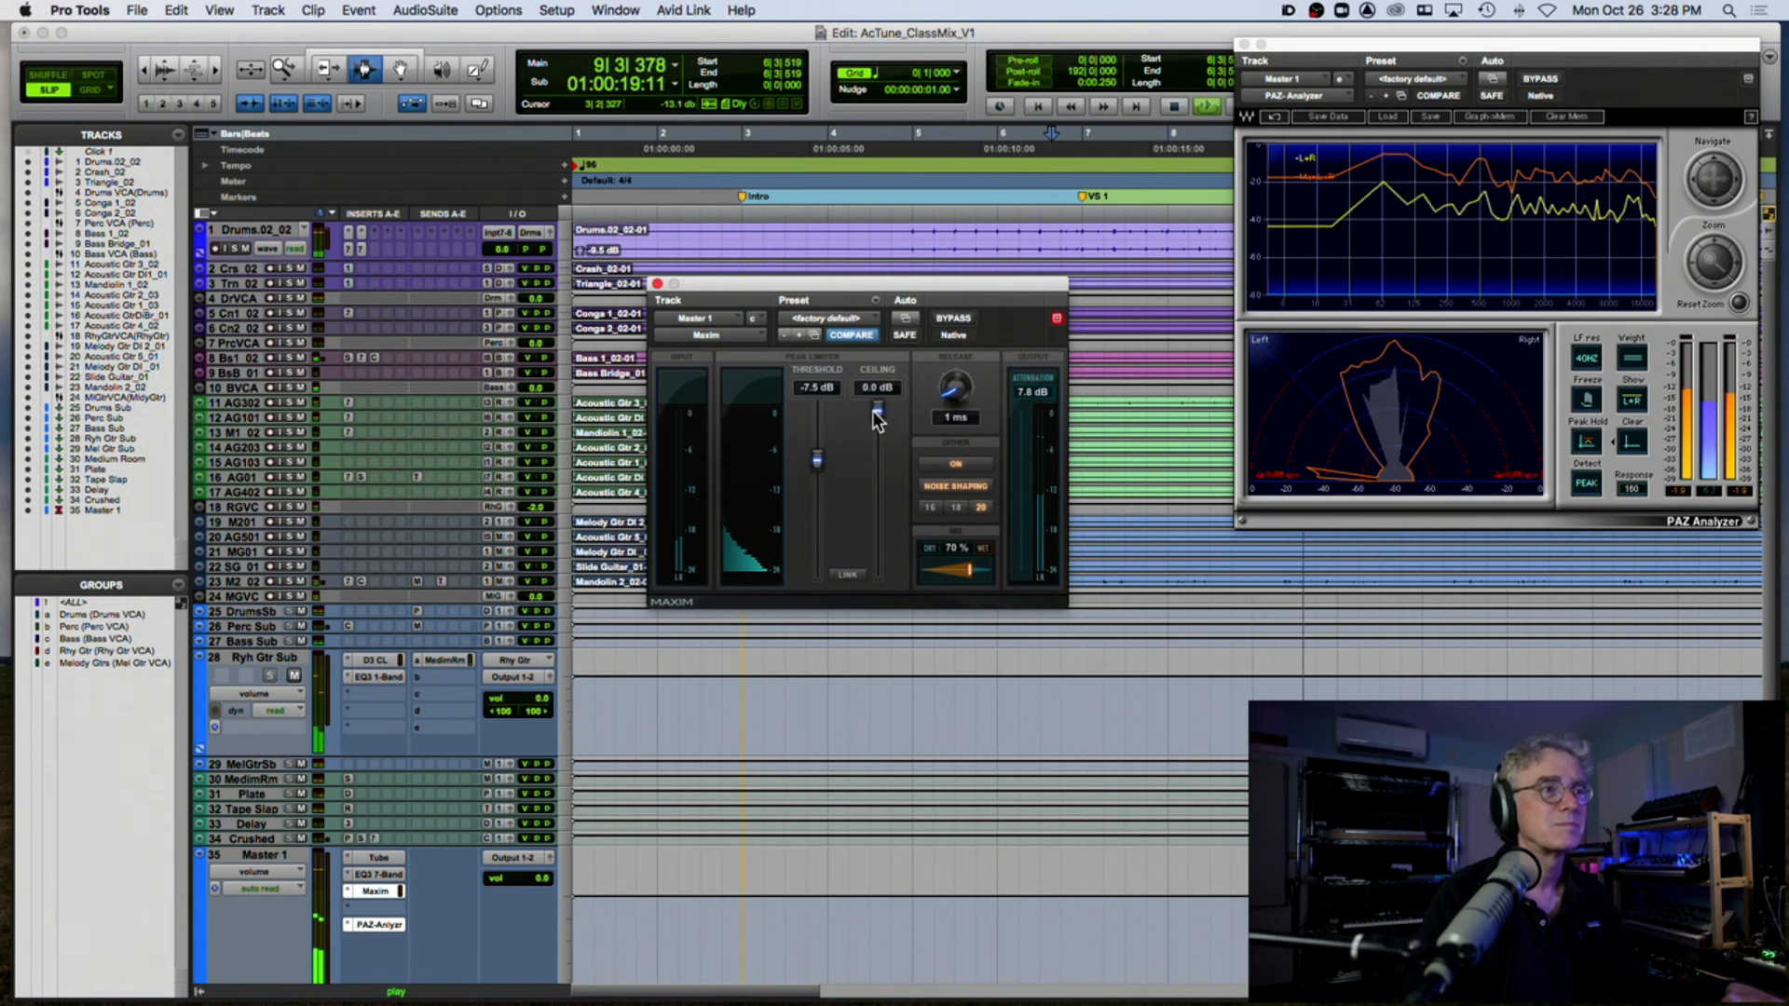
pyautogui.moveTo(818, 464); pyautogui.dragTo(819, 471)
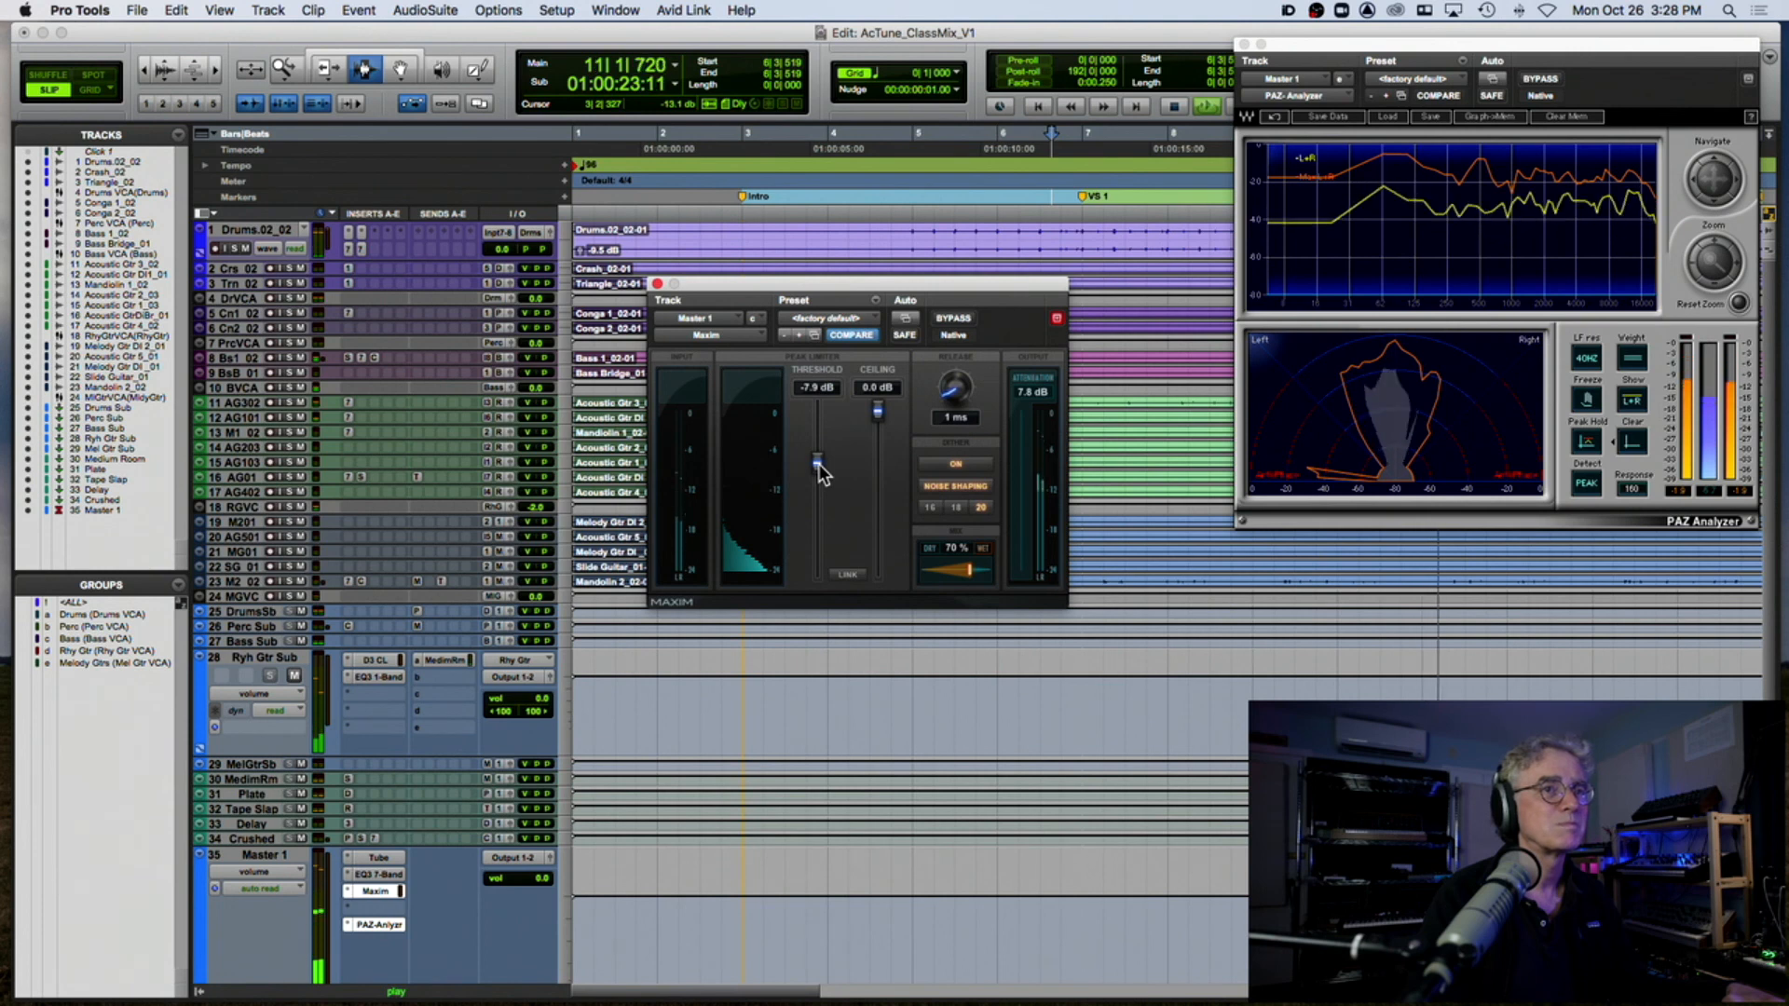
# Step: Close the Maxim and PAZ Analyzer windows, listen to the mix and stop playback
pyautogui.click(657, 285)
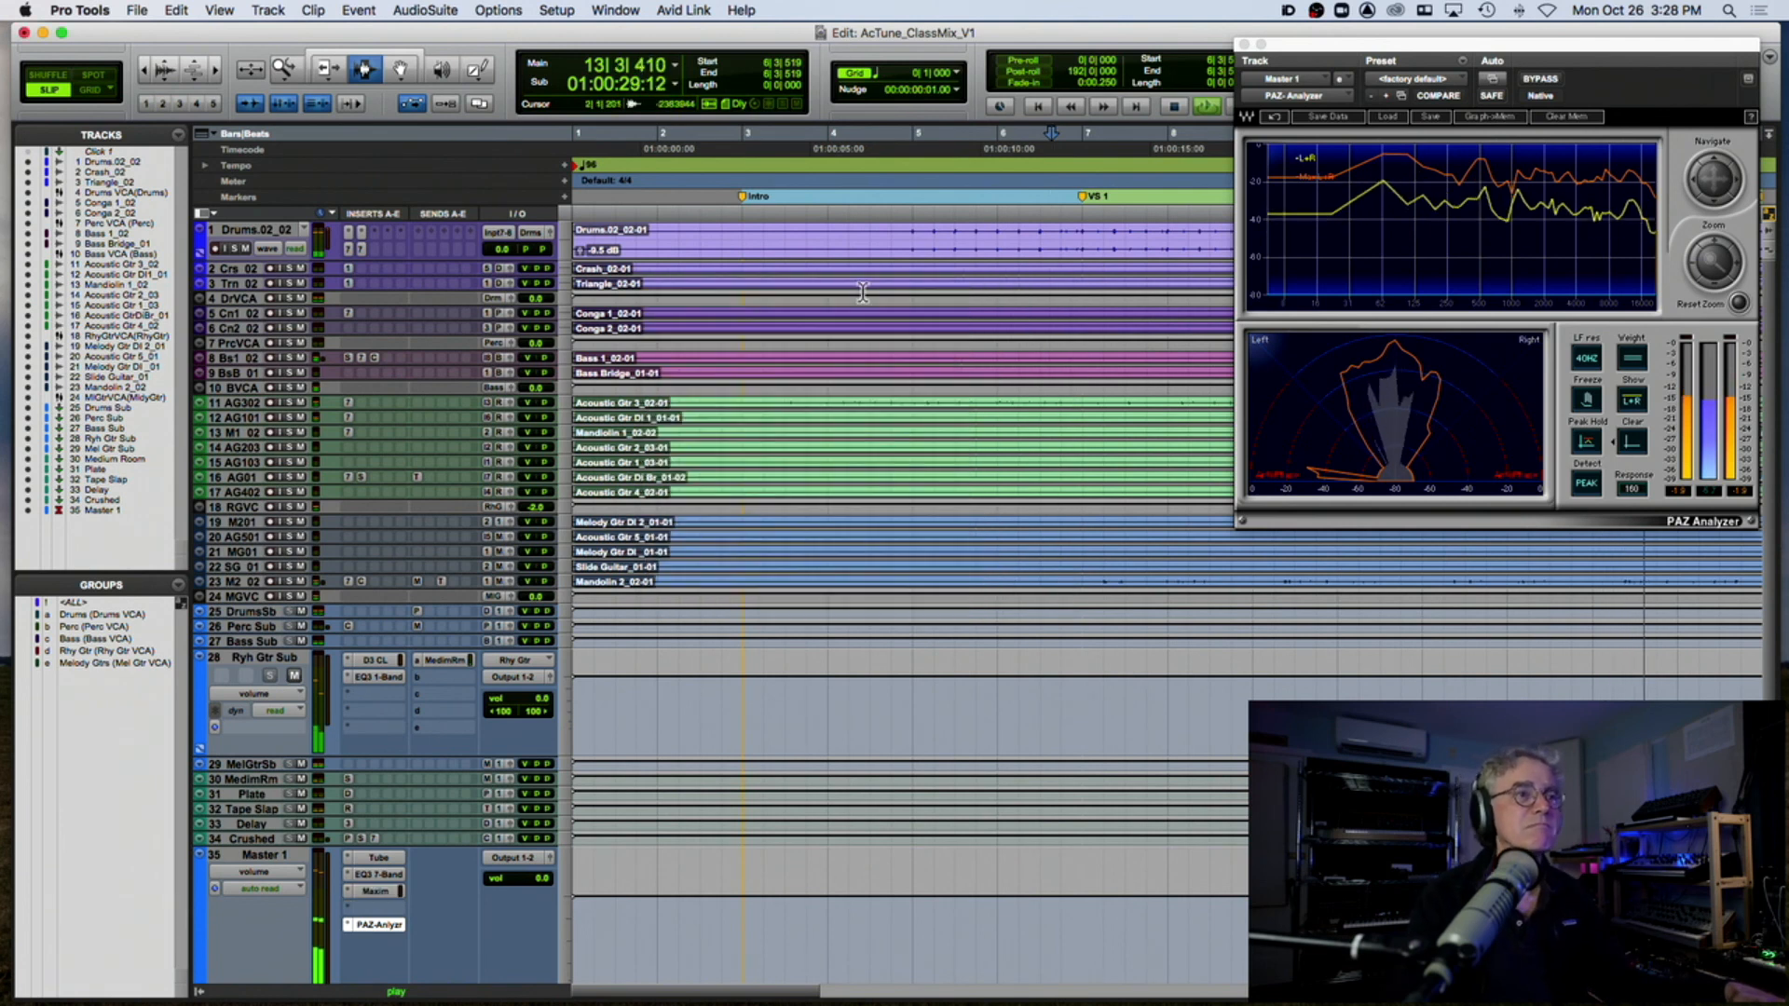
pyautogui.click(1244, 44)
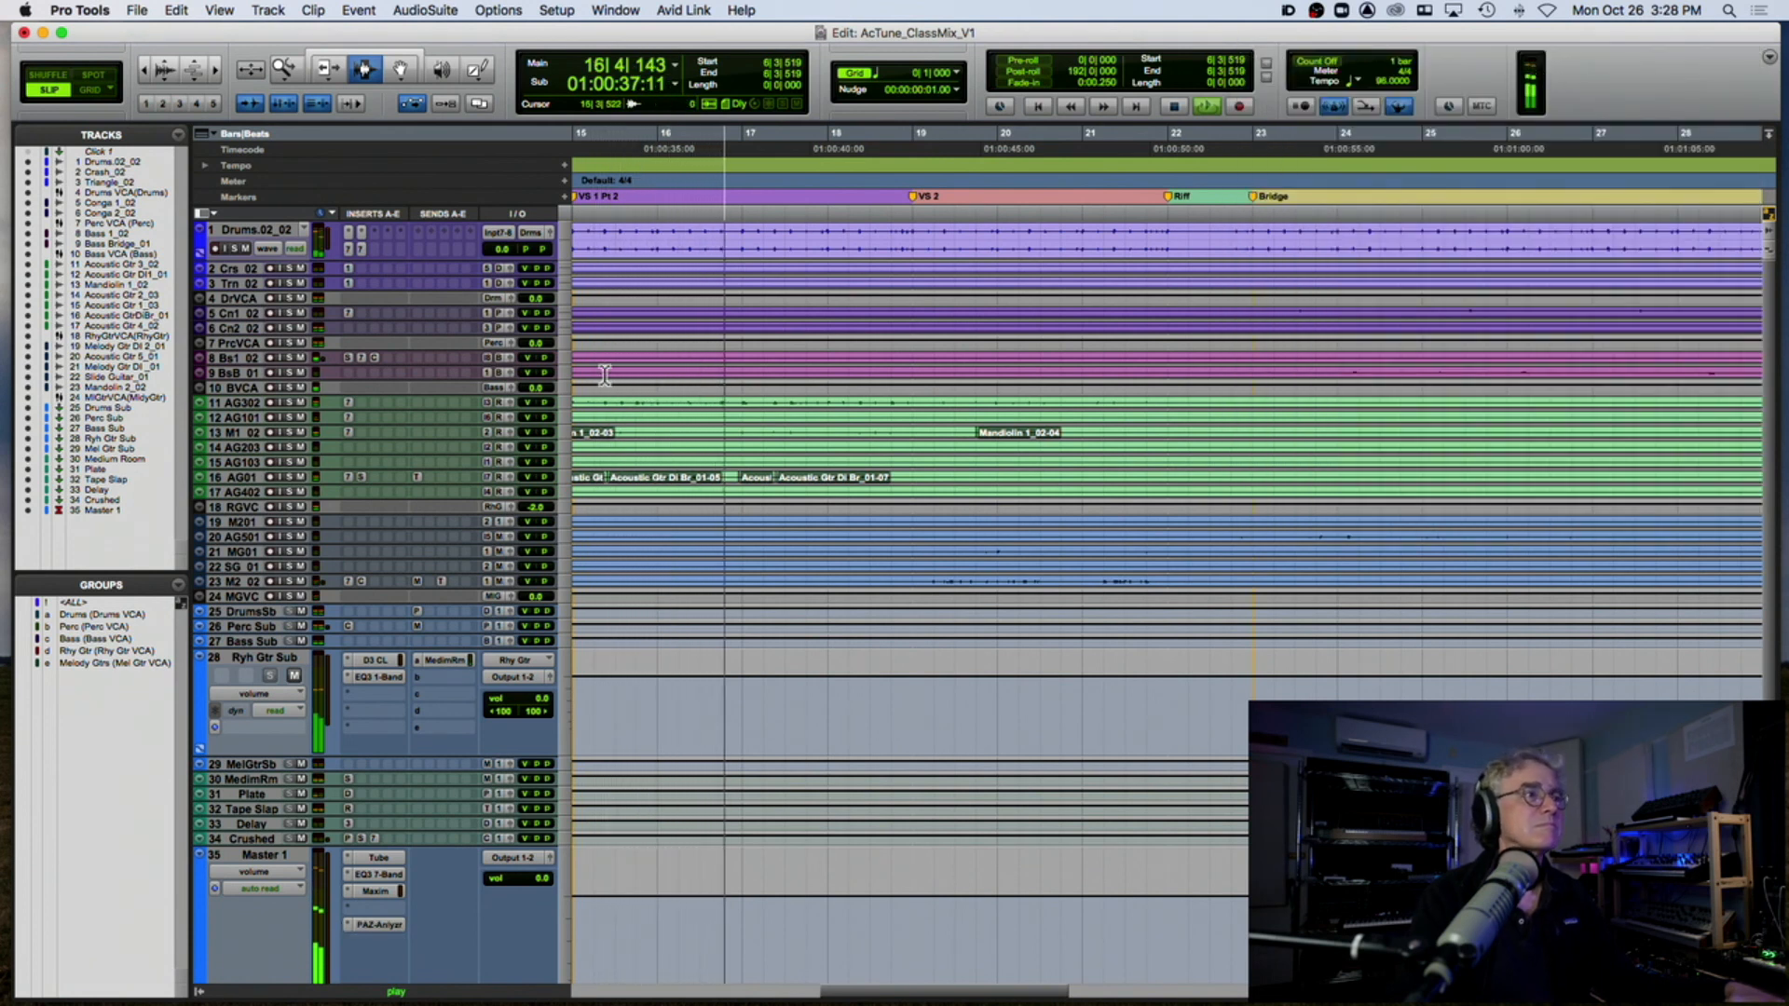
pyautogui.press('space')
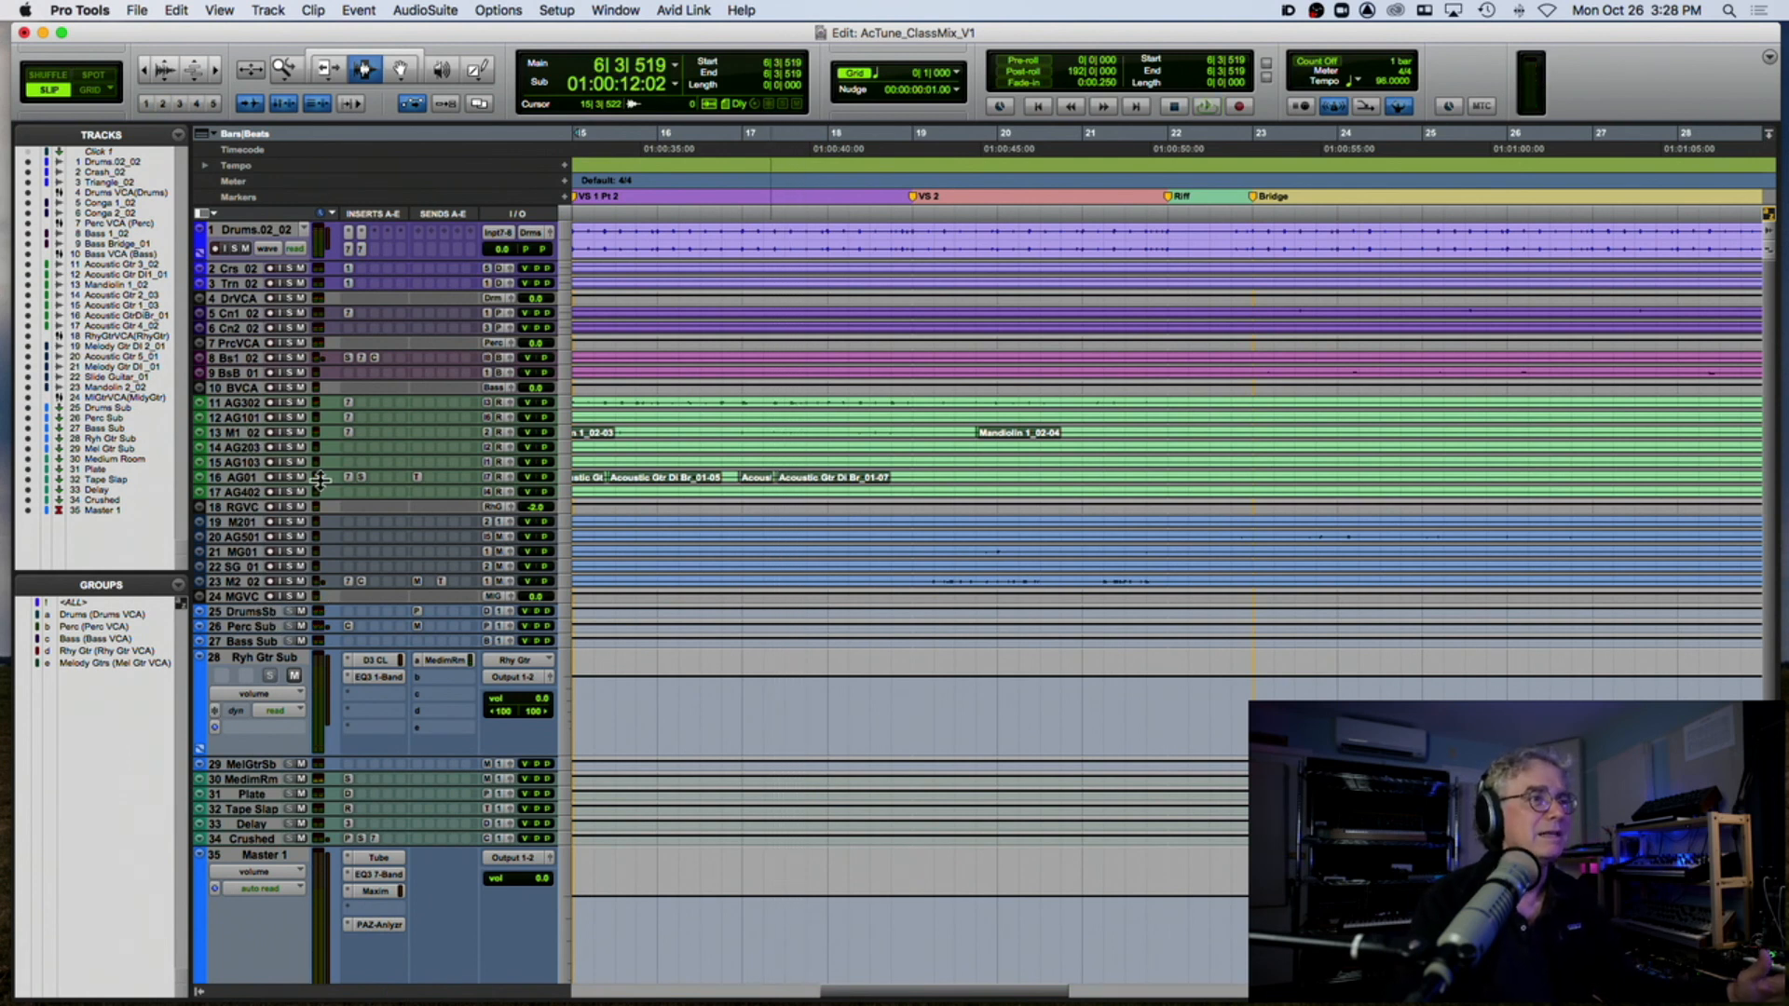
pyautogui.hscroll(-6, 437, 508)
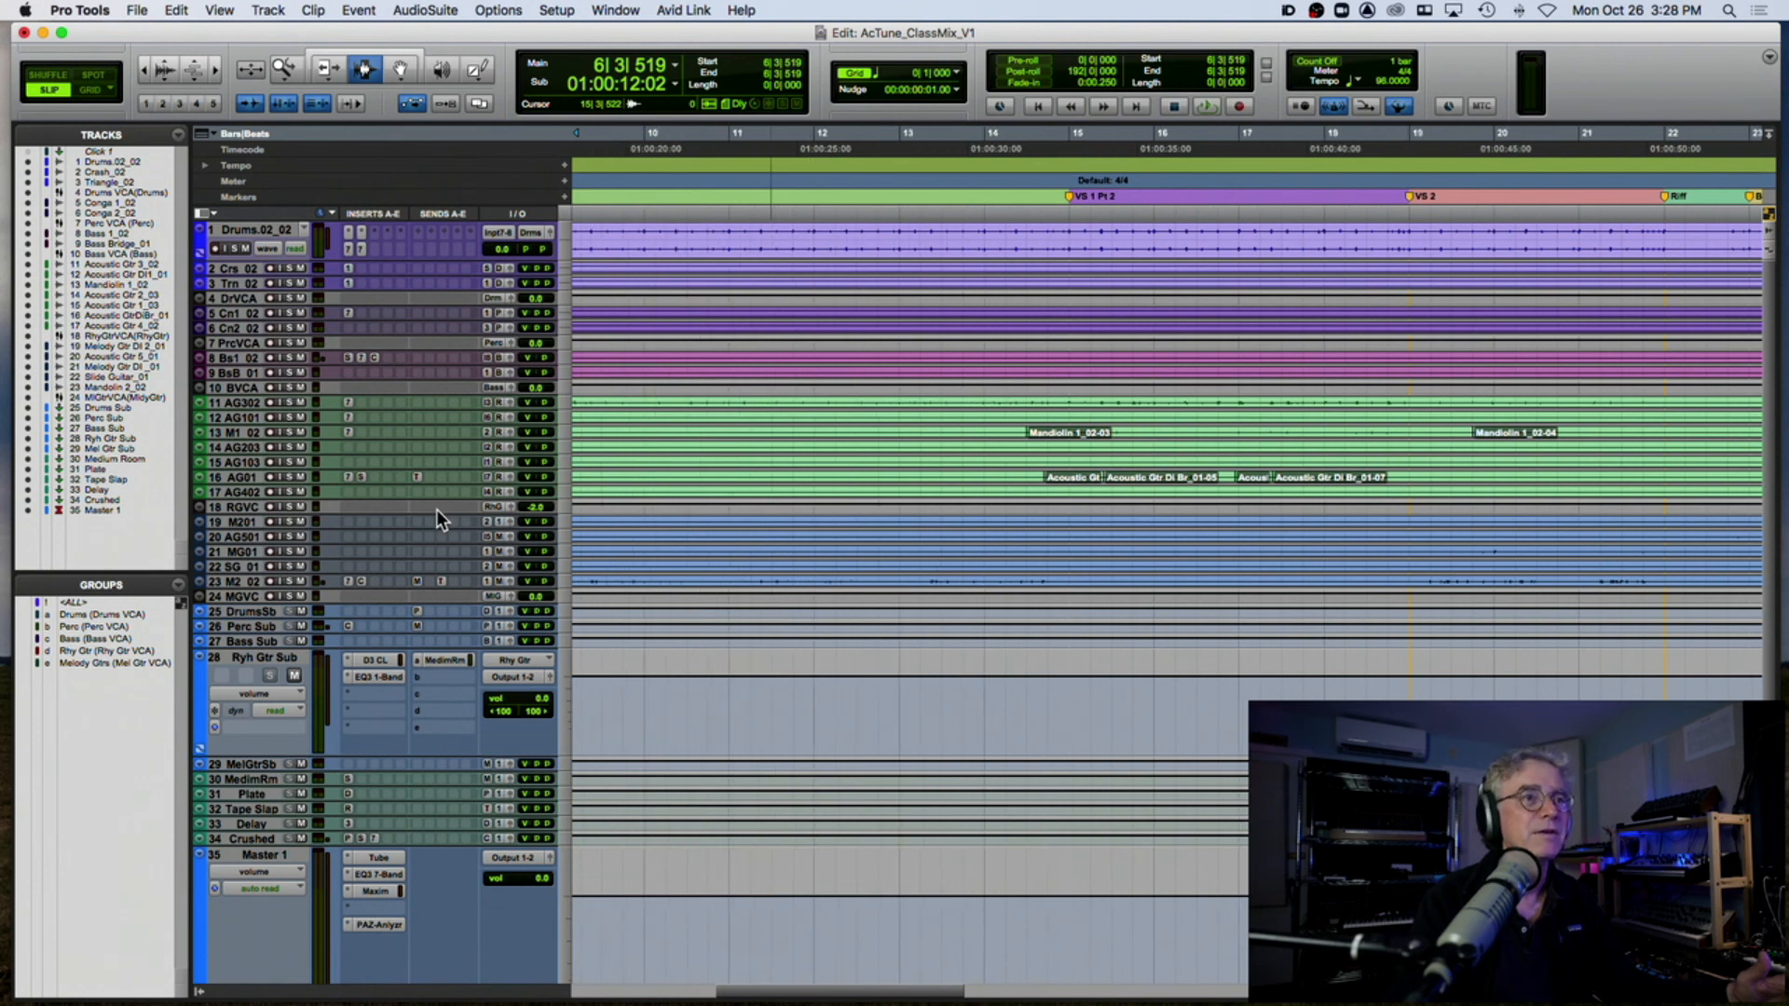
pyautogui.hscroll(1, 438, 510)
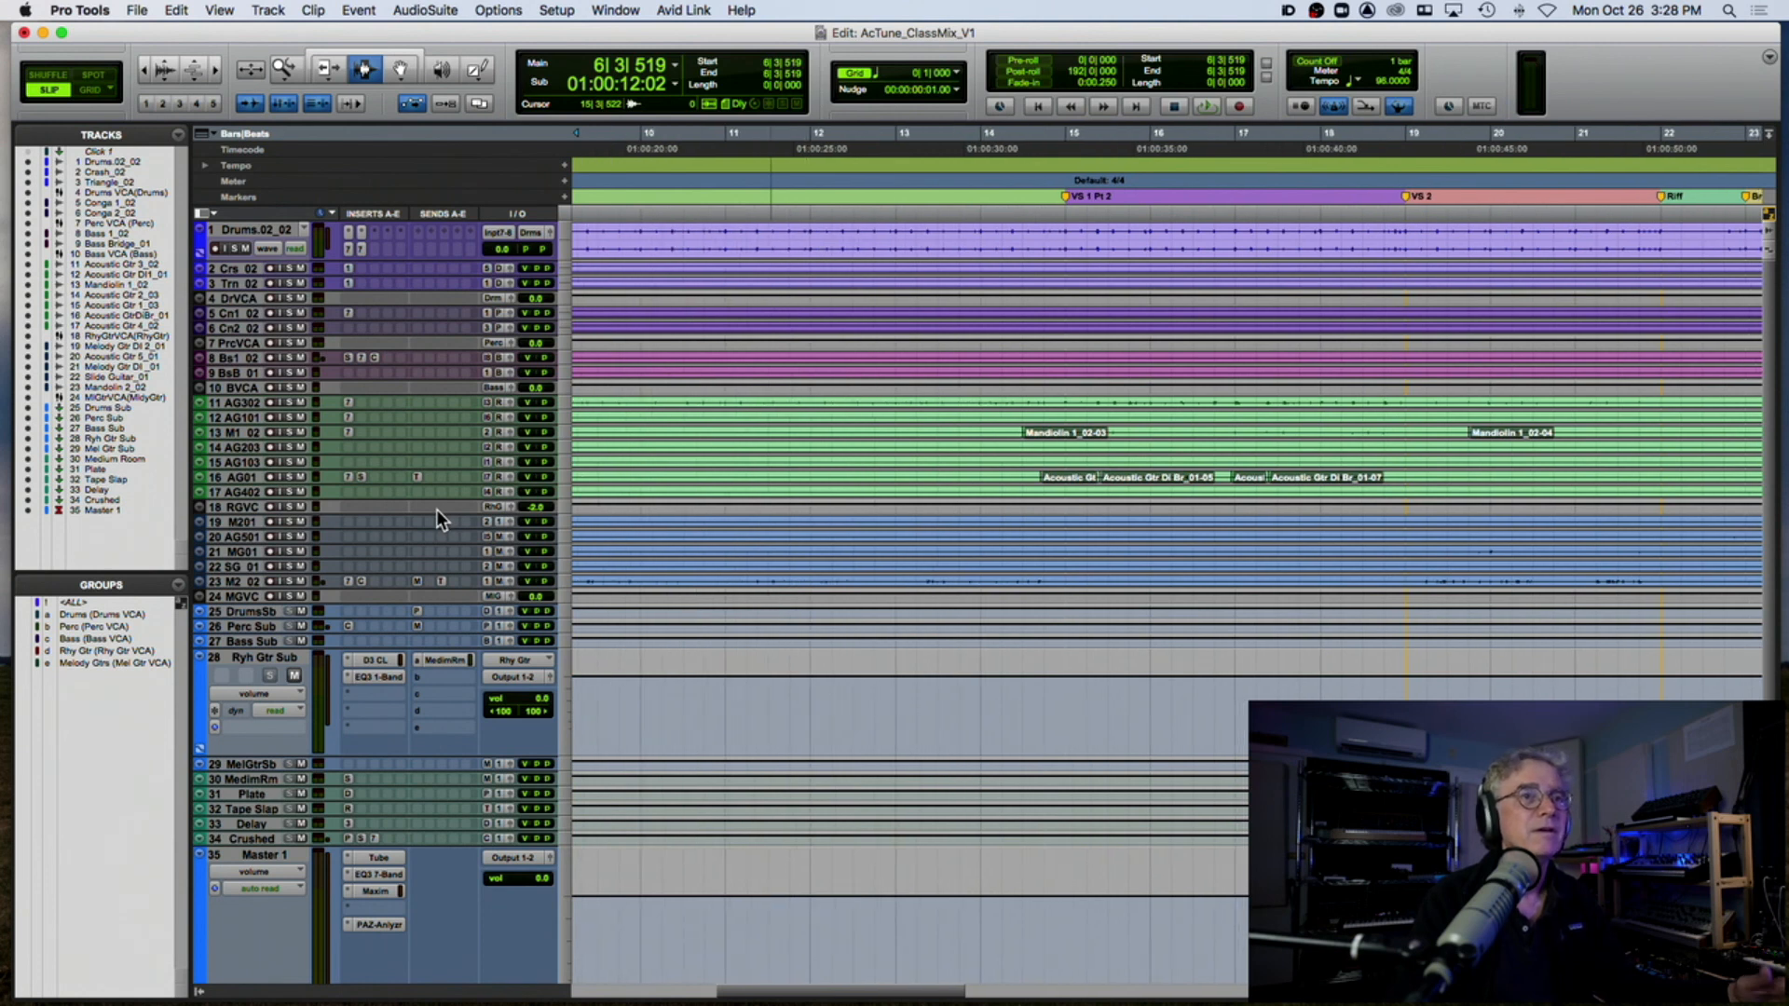
# Step: Play the mix from just before VS 1 Pt 2, enlarge the Acoustic Gtr Di Br_01 track's row, and stop playback
pyautogui.click(1038, 449)
pyautogui.press('space')
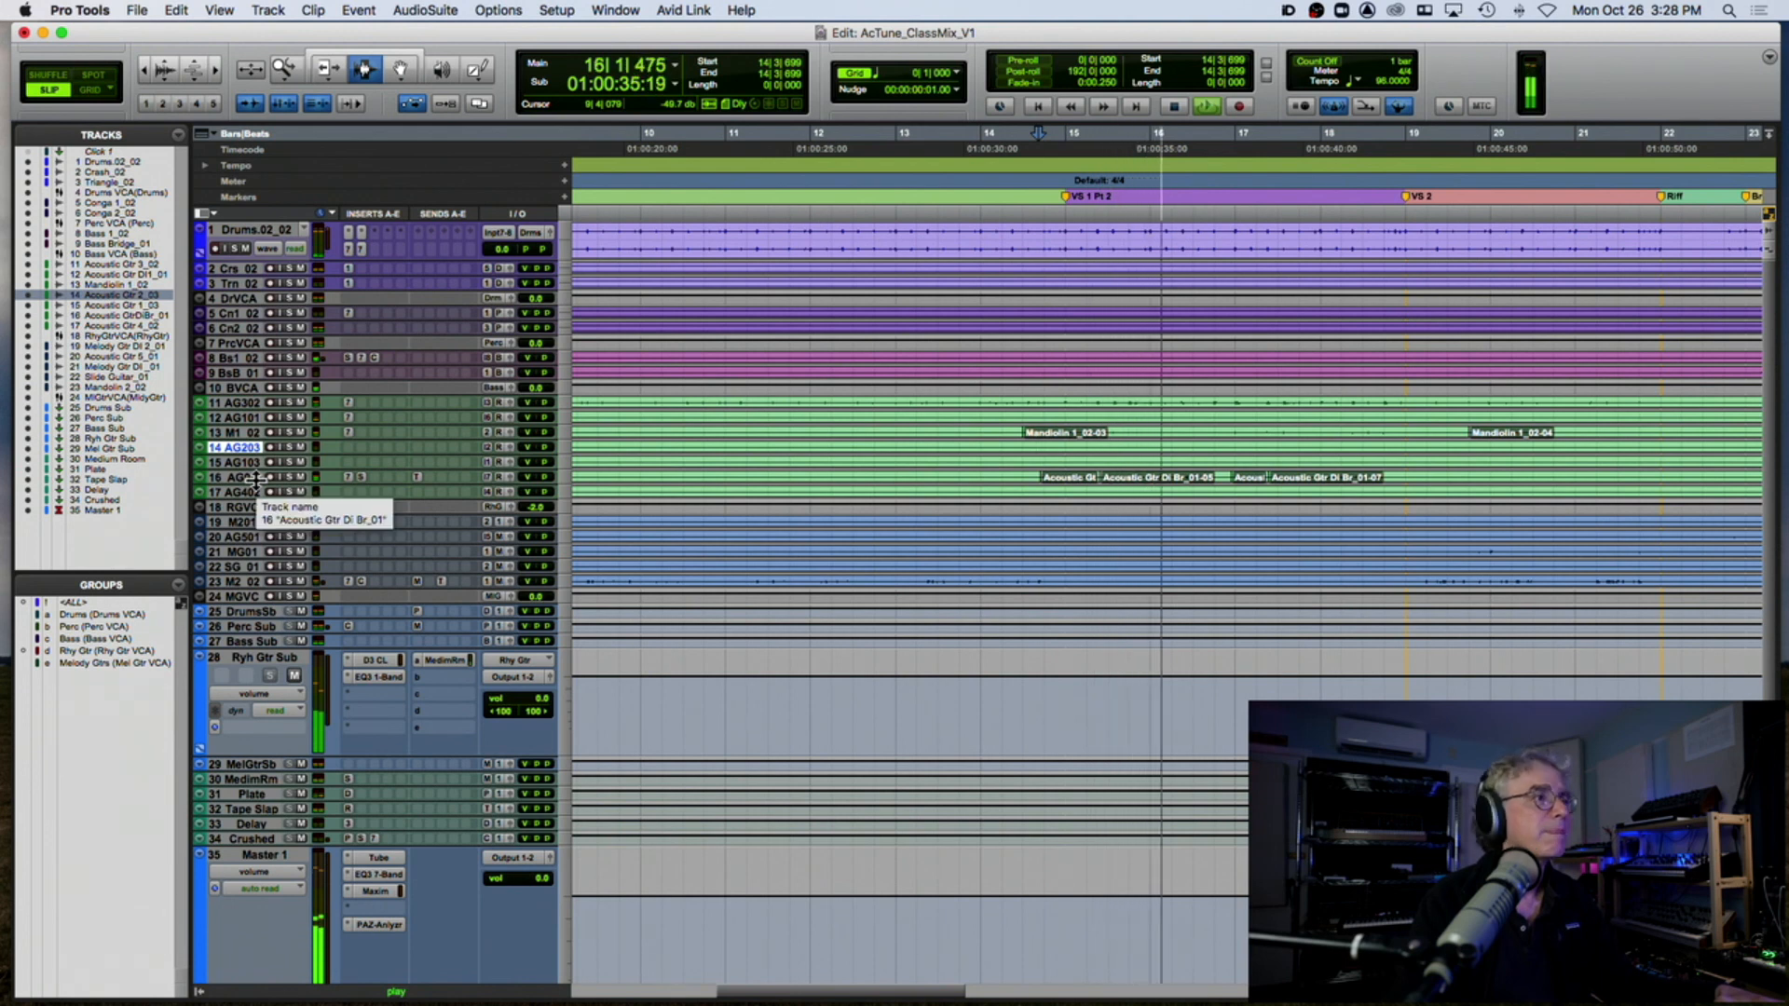
pyautogui.moveTo(257, 482); pyautogui.dragTo(264, 577)
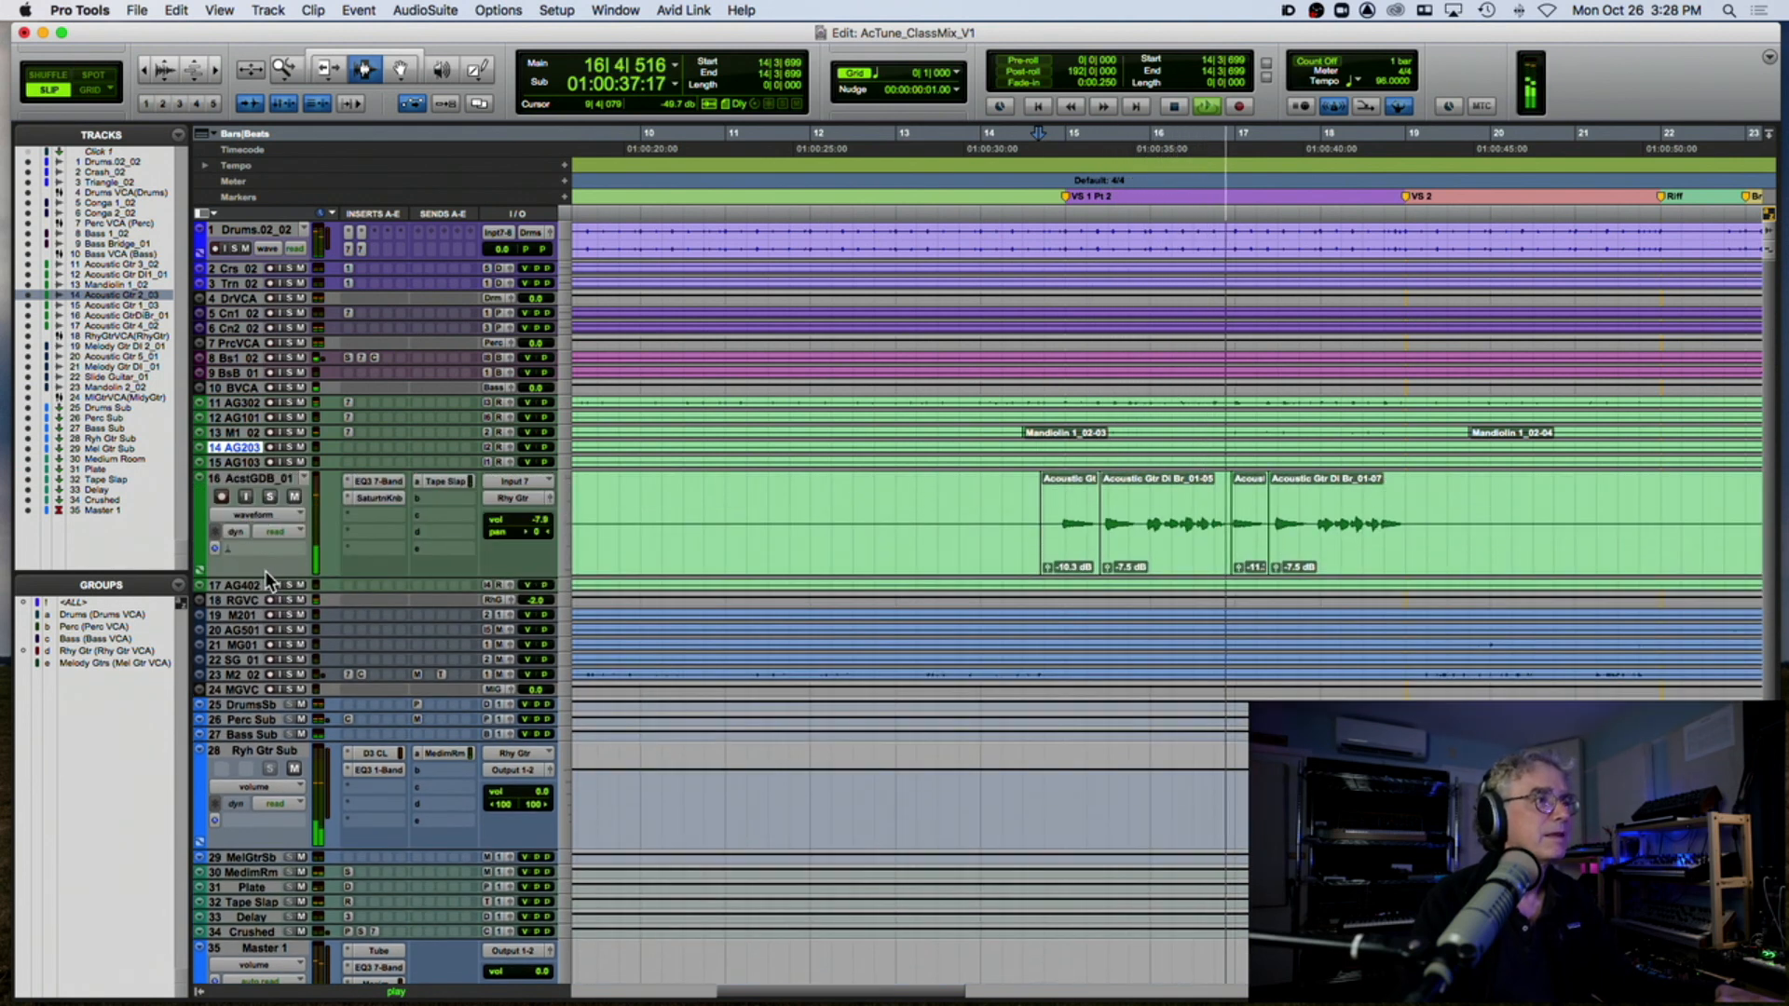
pyautogui.press('space')
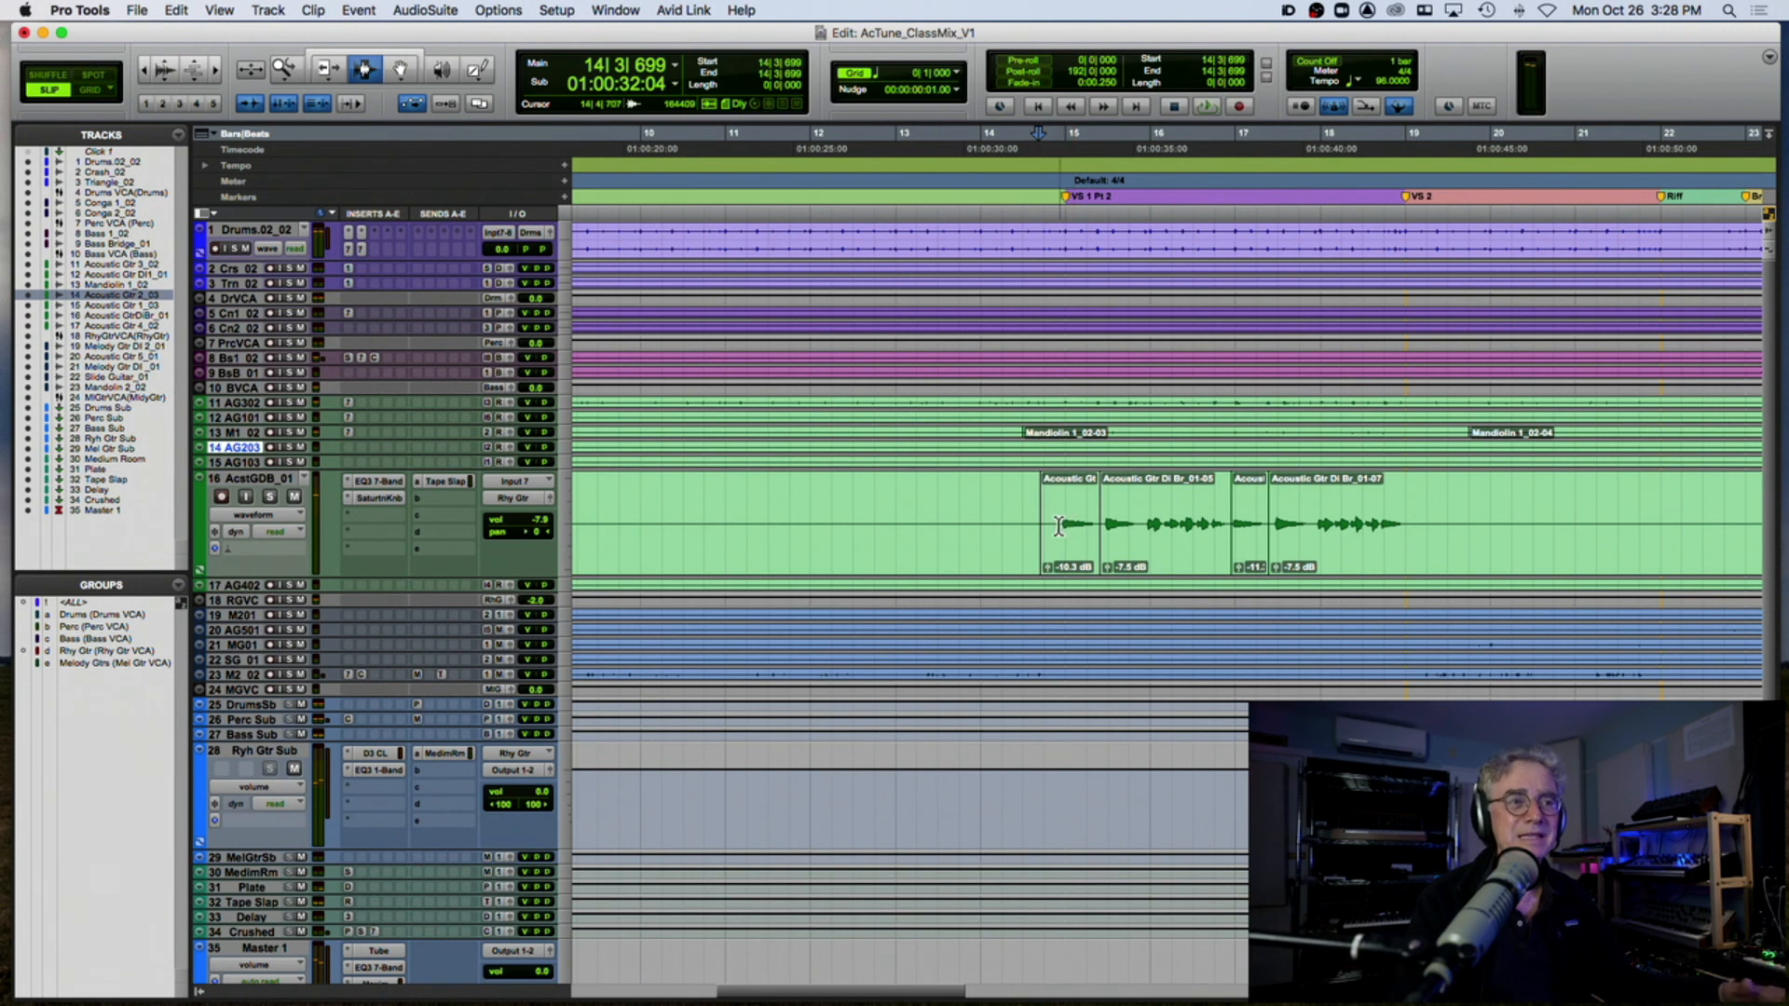
# Step: Lower the Acoustic Gtr Di Br_01 track's volume to -13.1 dB while auditioning from its first note near VS 1 Pt 2
pyautogui.click(1058, 525)
pyautogui.press('space')
pyautogui.click(537, 522)
pyautogui.moveTo(536, 517); pyautogui.dragTo(541, 529)
pyautogui.press('space')
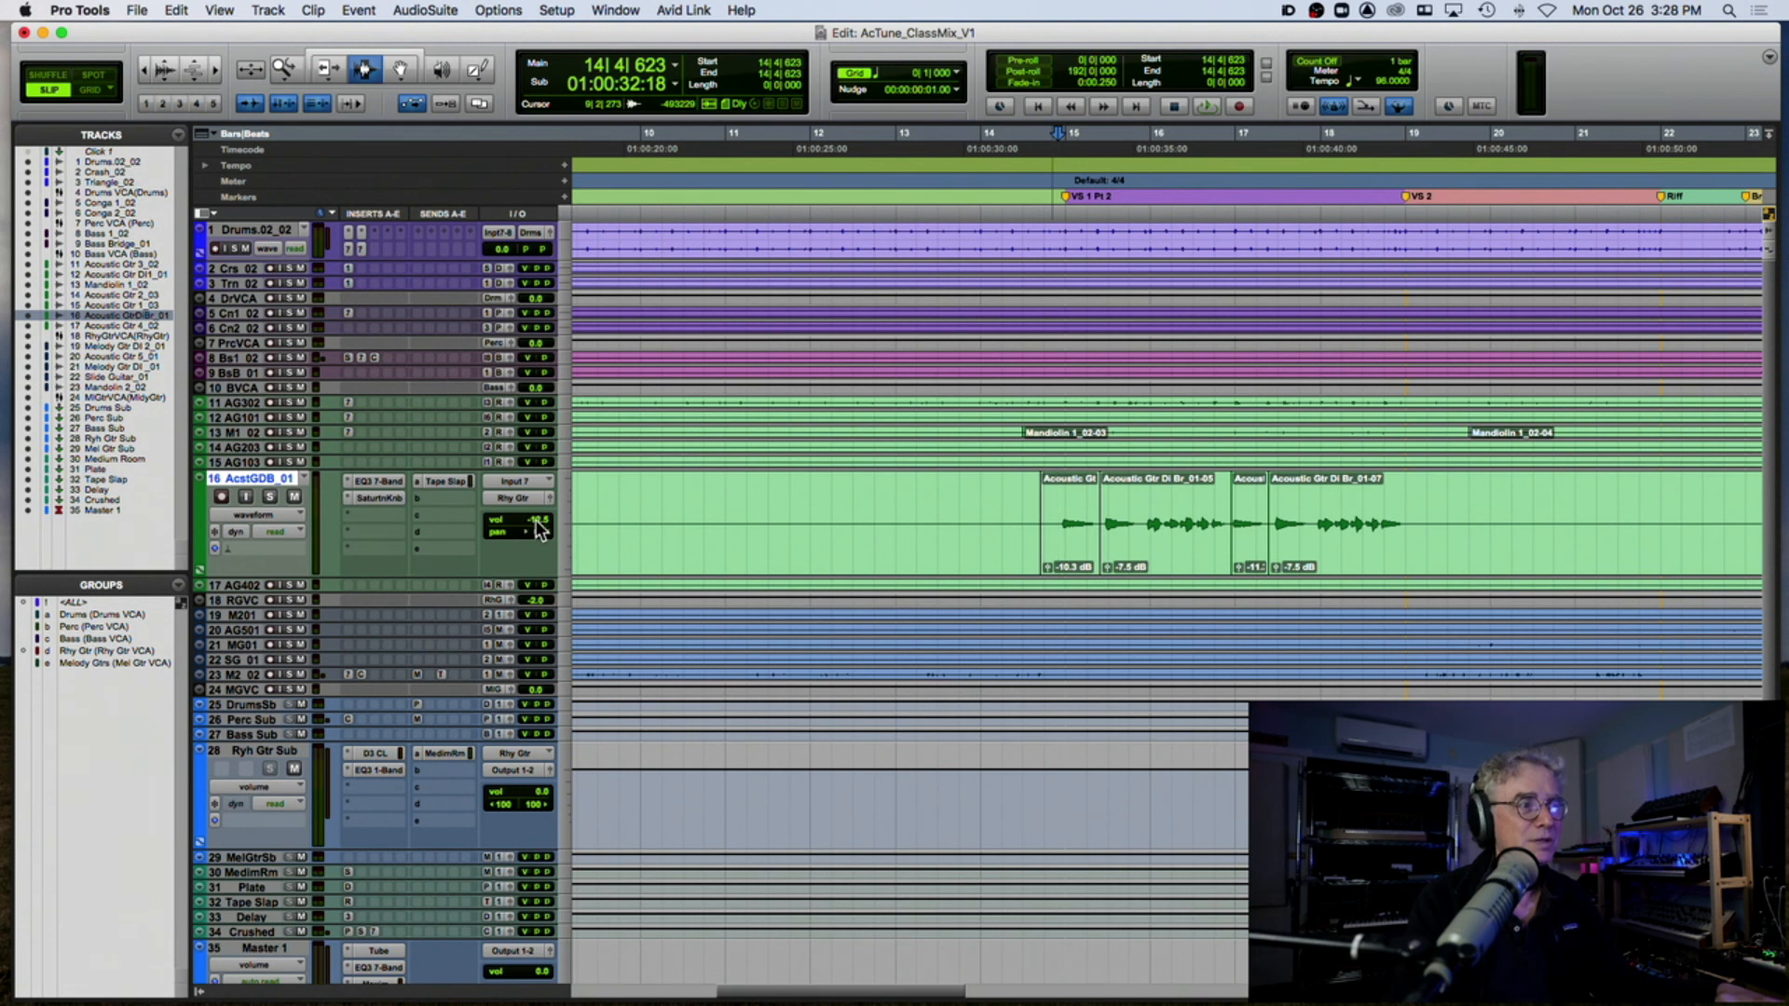
pyautogui.press('space')
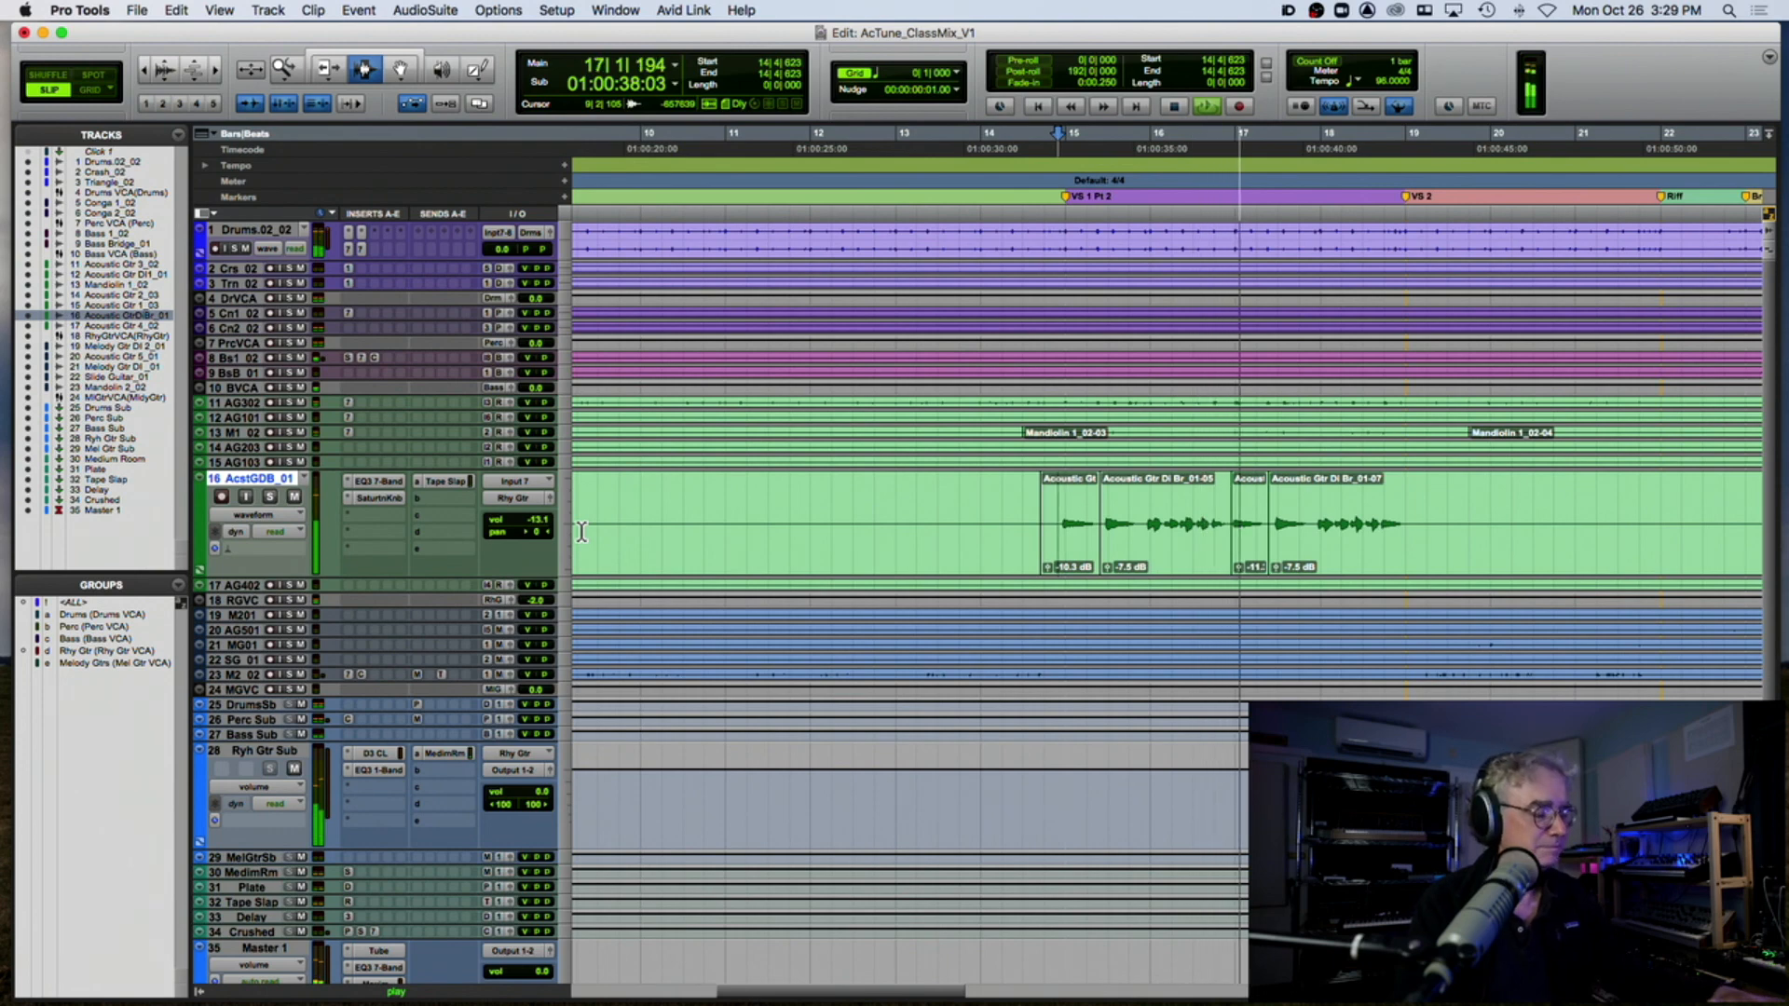
# Step: Show the whole song timeline, shrink the Acoustic Gtr Di Br_01 track's row, listen to the mix and stop playback
pyautogui.press('r')
pyautogui.press('r')
pyautogui.moveTo(350, 576); pyautogui.dragTo(383, 496)
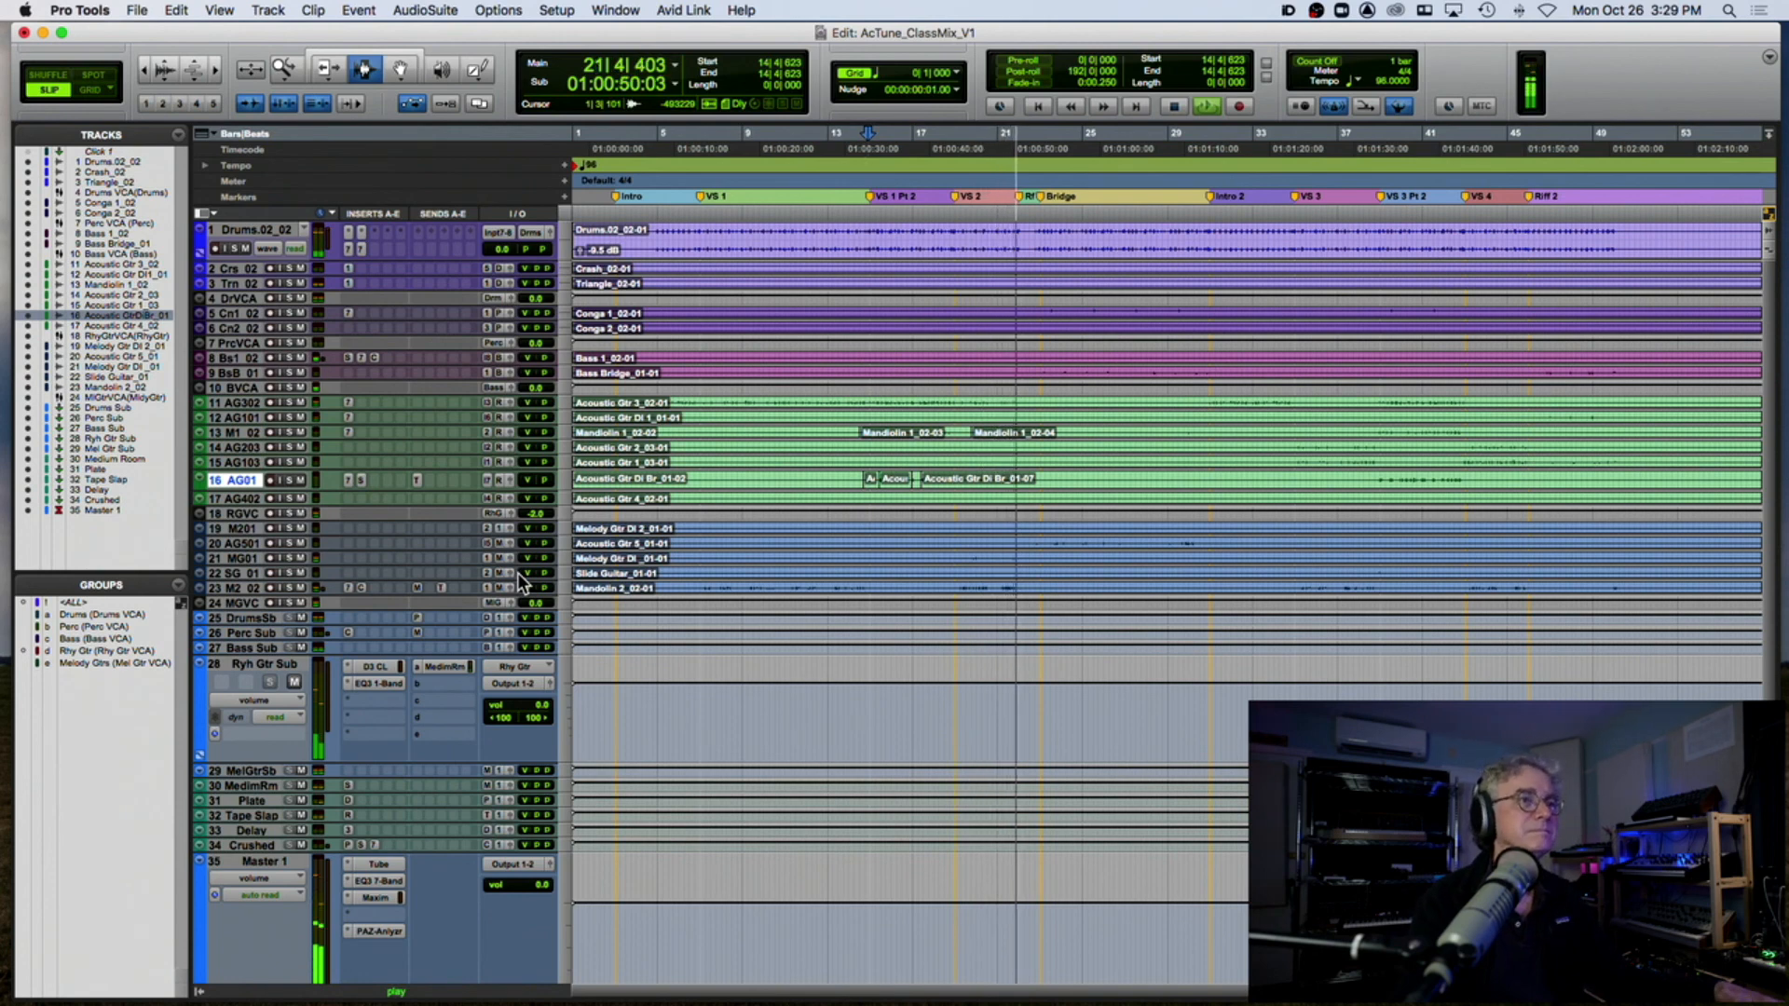
pyautogui.press('space')
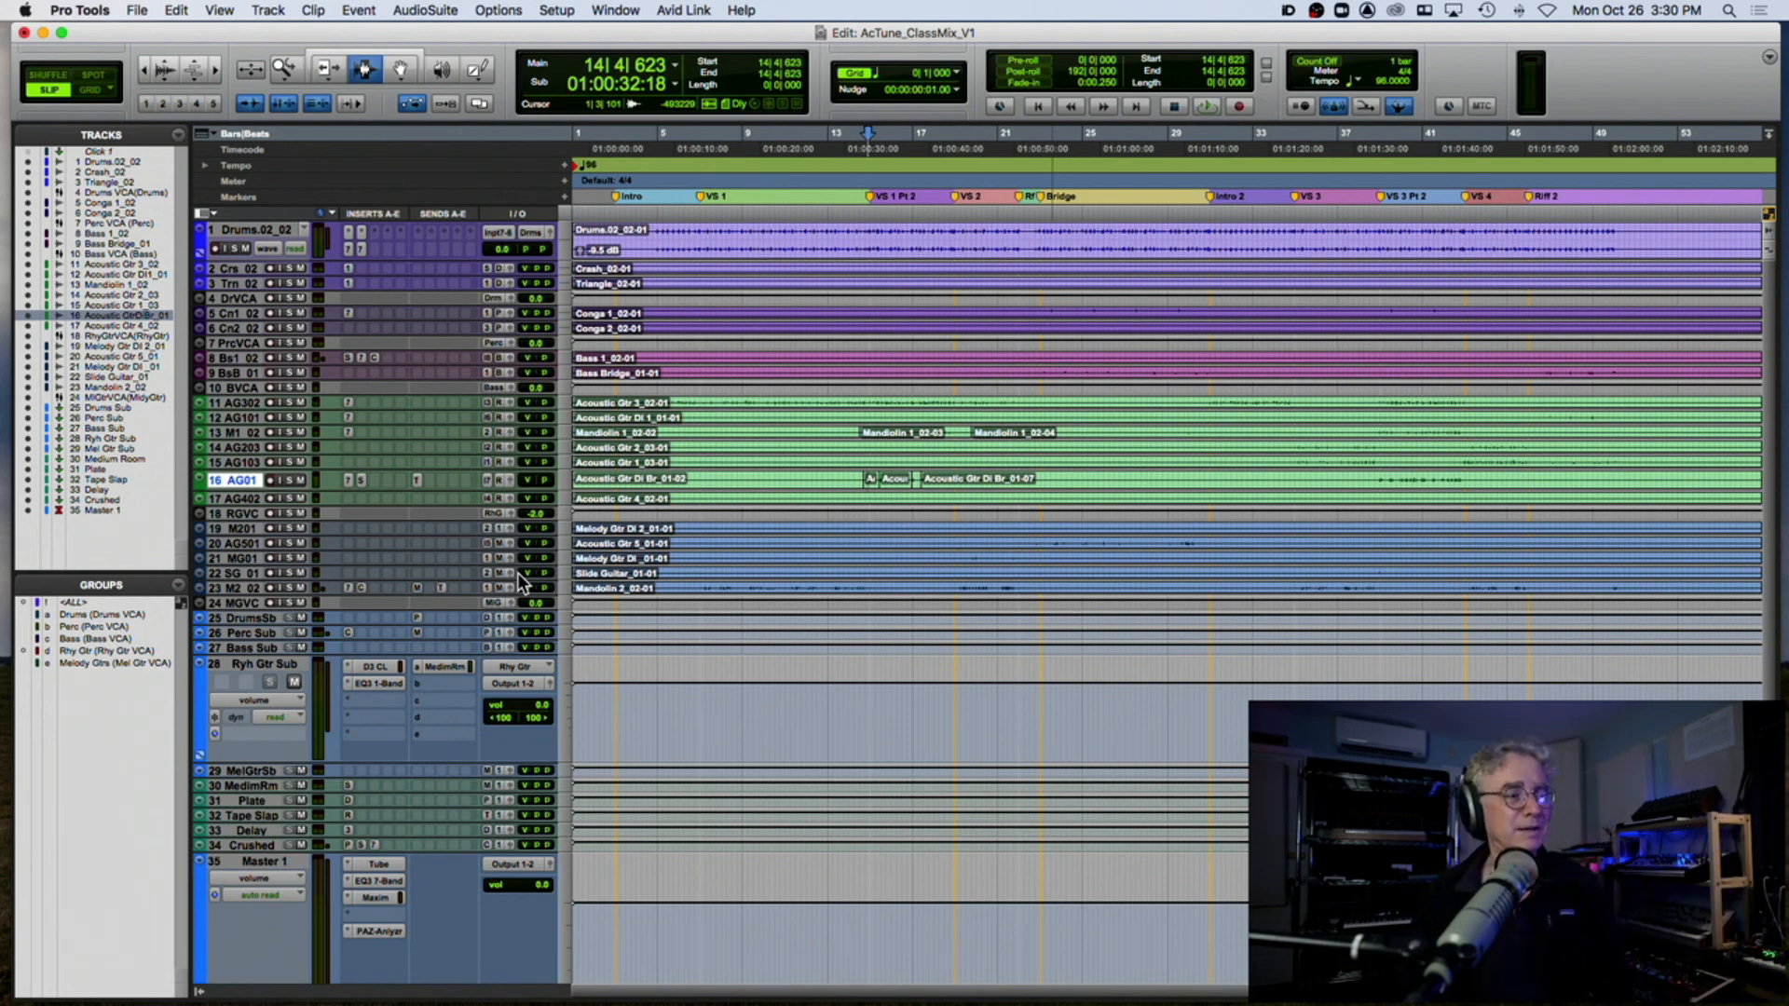
# Step: Audition extreme settings on Master 1's EQ3 7-Band, with LF gain at 10.4 and -10.6 dB and HF gain at 9.5 dB, and reset both bands
pyautogui.click(382, 881)
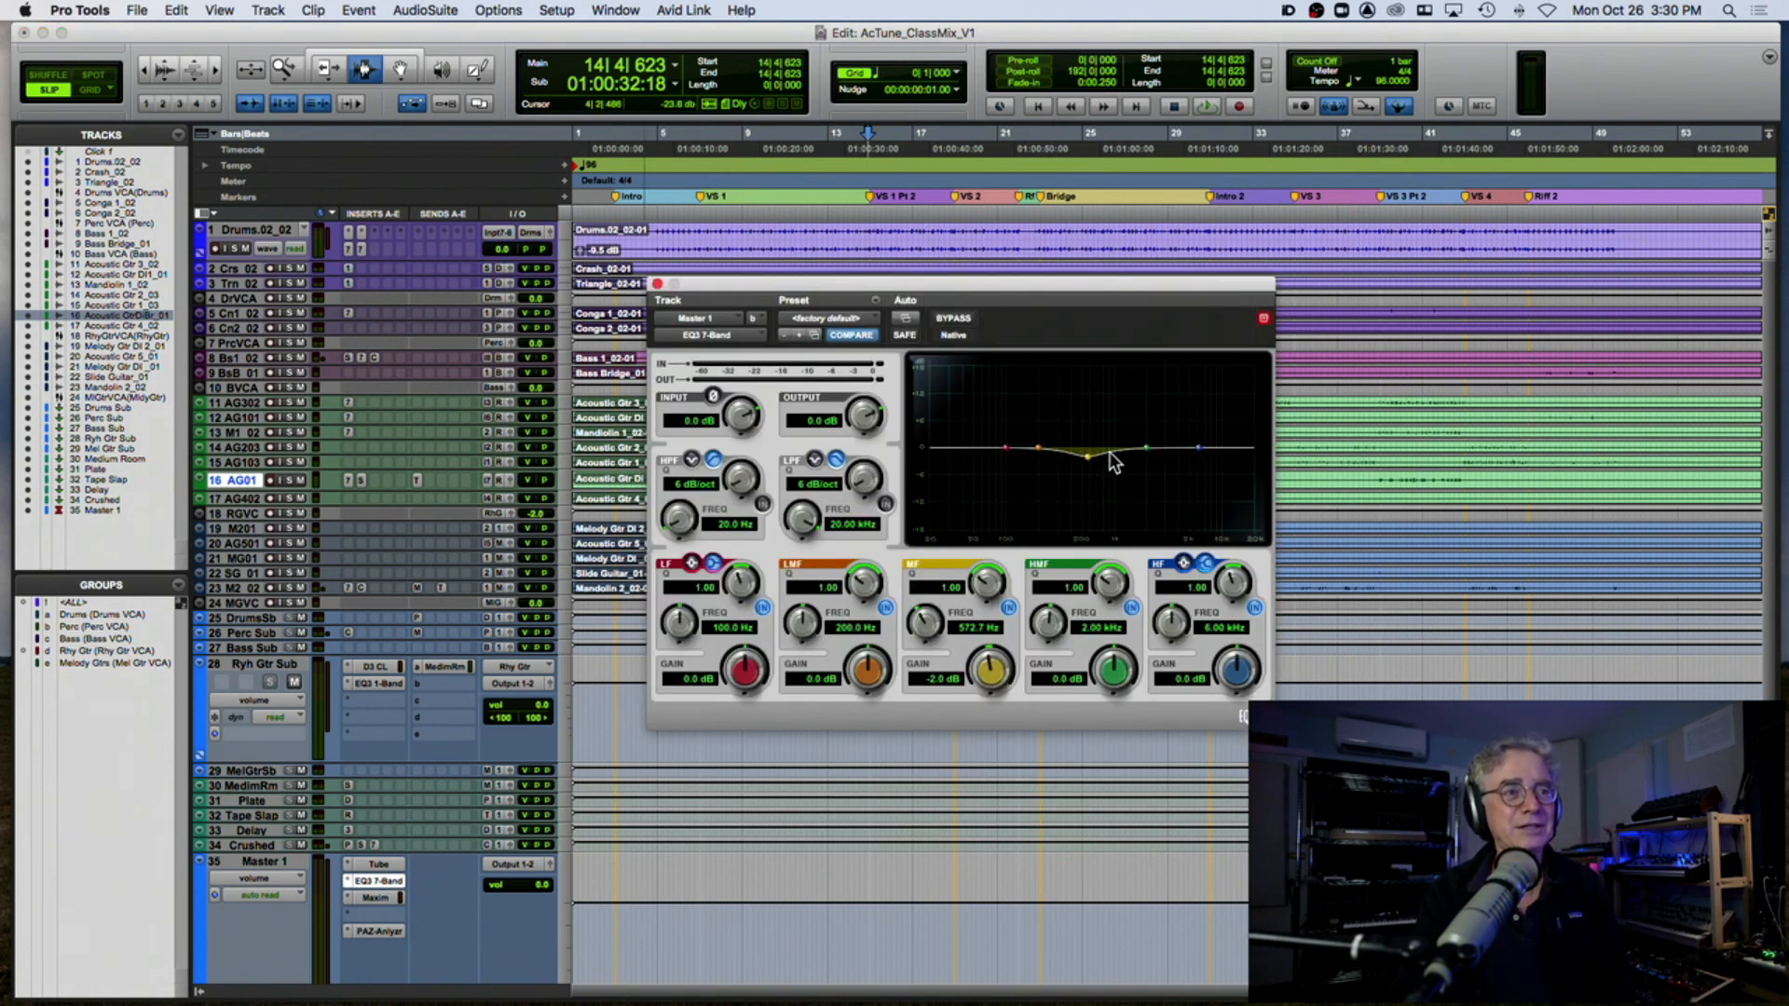
pyautogui.moveTo(1003, 445); pyautogui.dragTo(1008, 407)
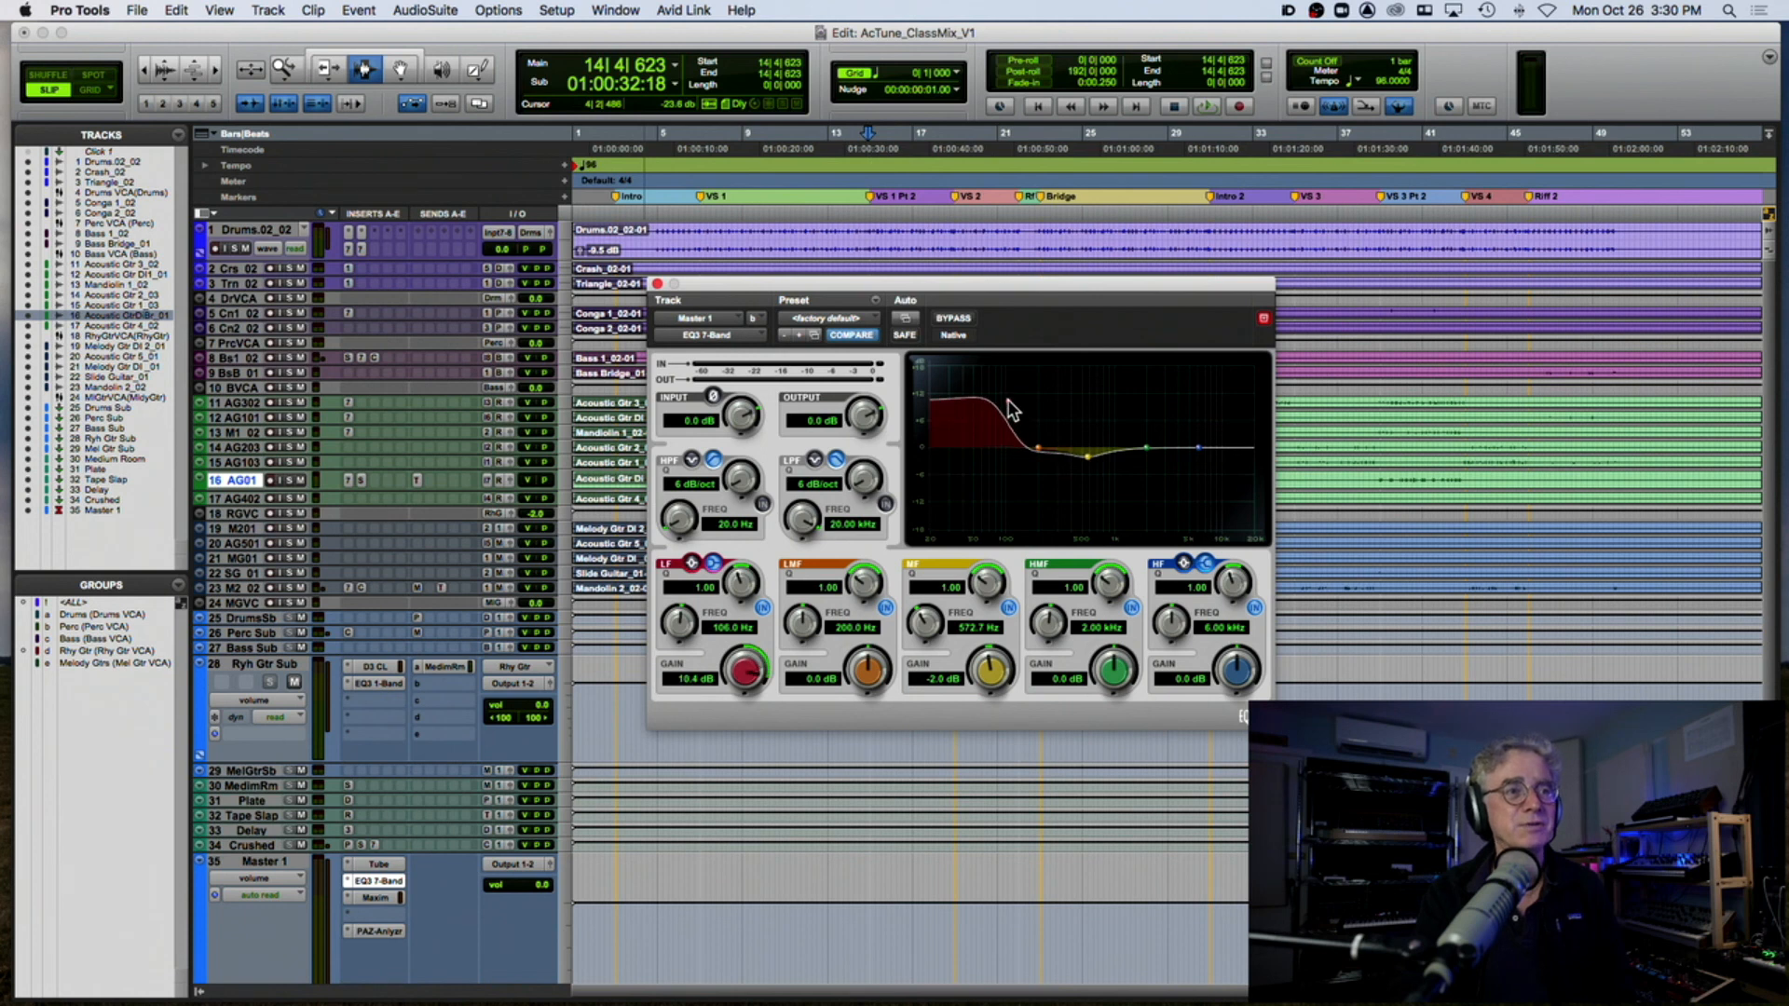
pyautogui.moveTo(1200, 449); pyautogui.dragTo(1187, 402)
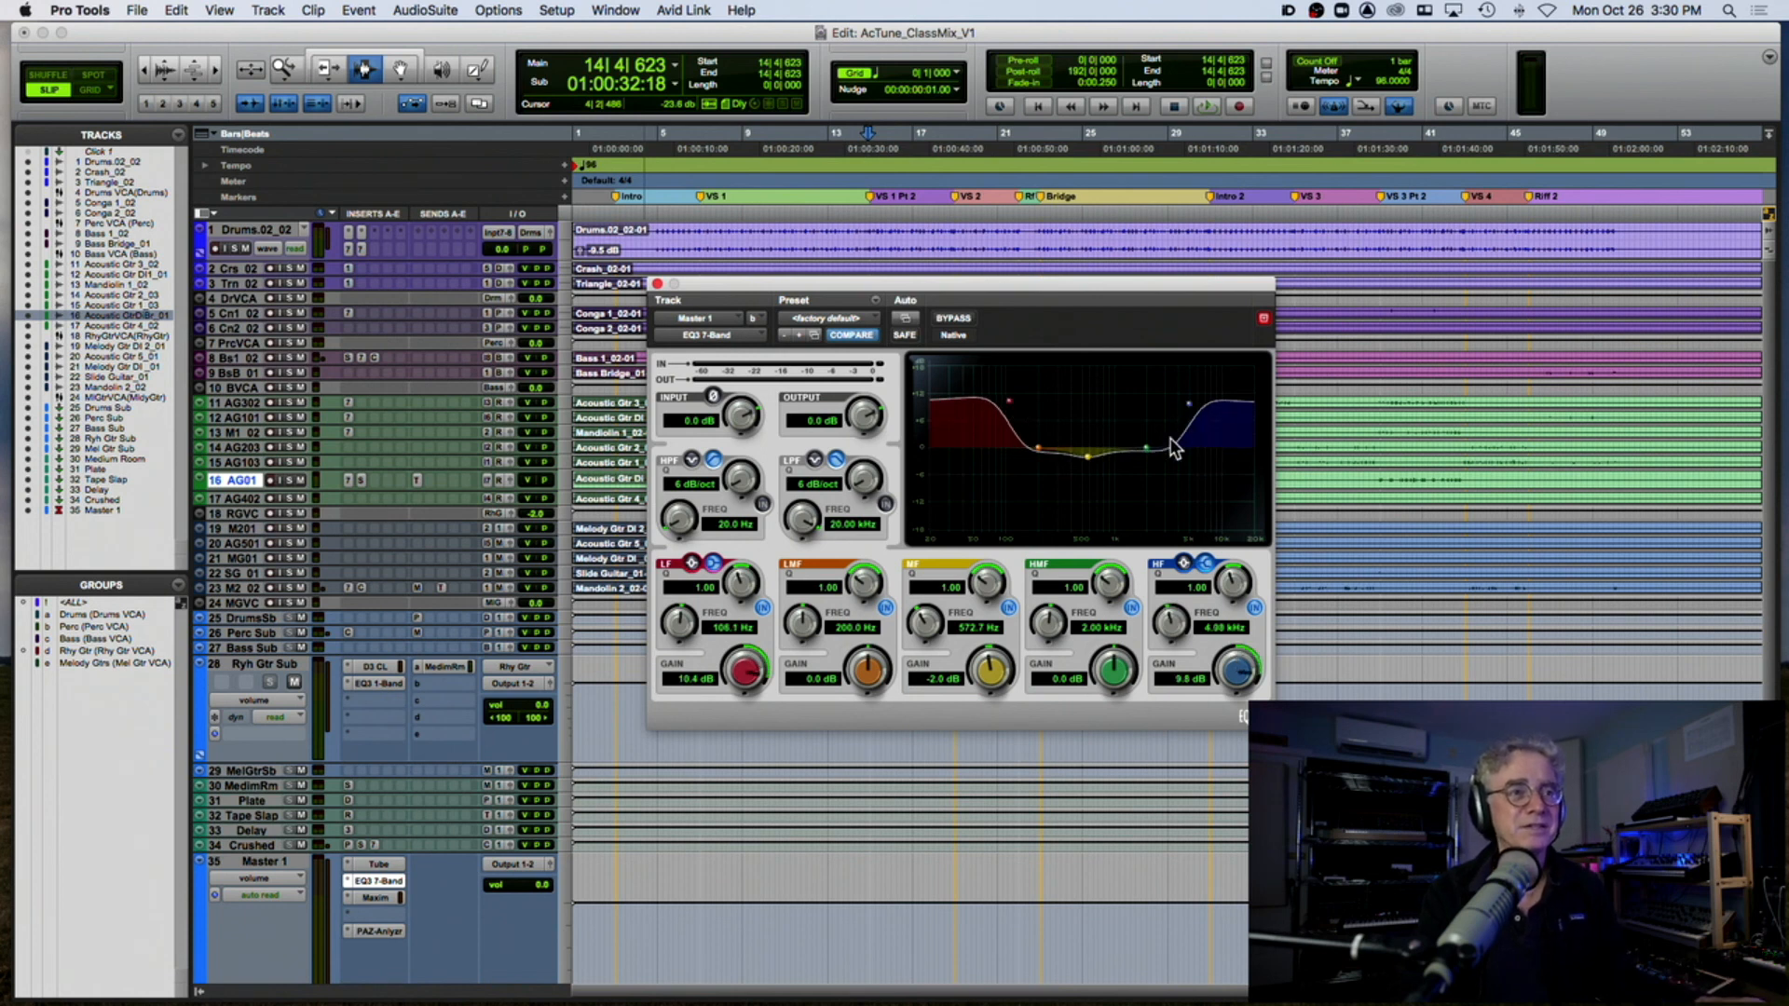
pyautogui.press('space')
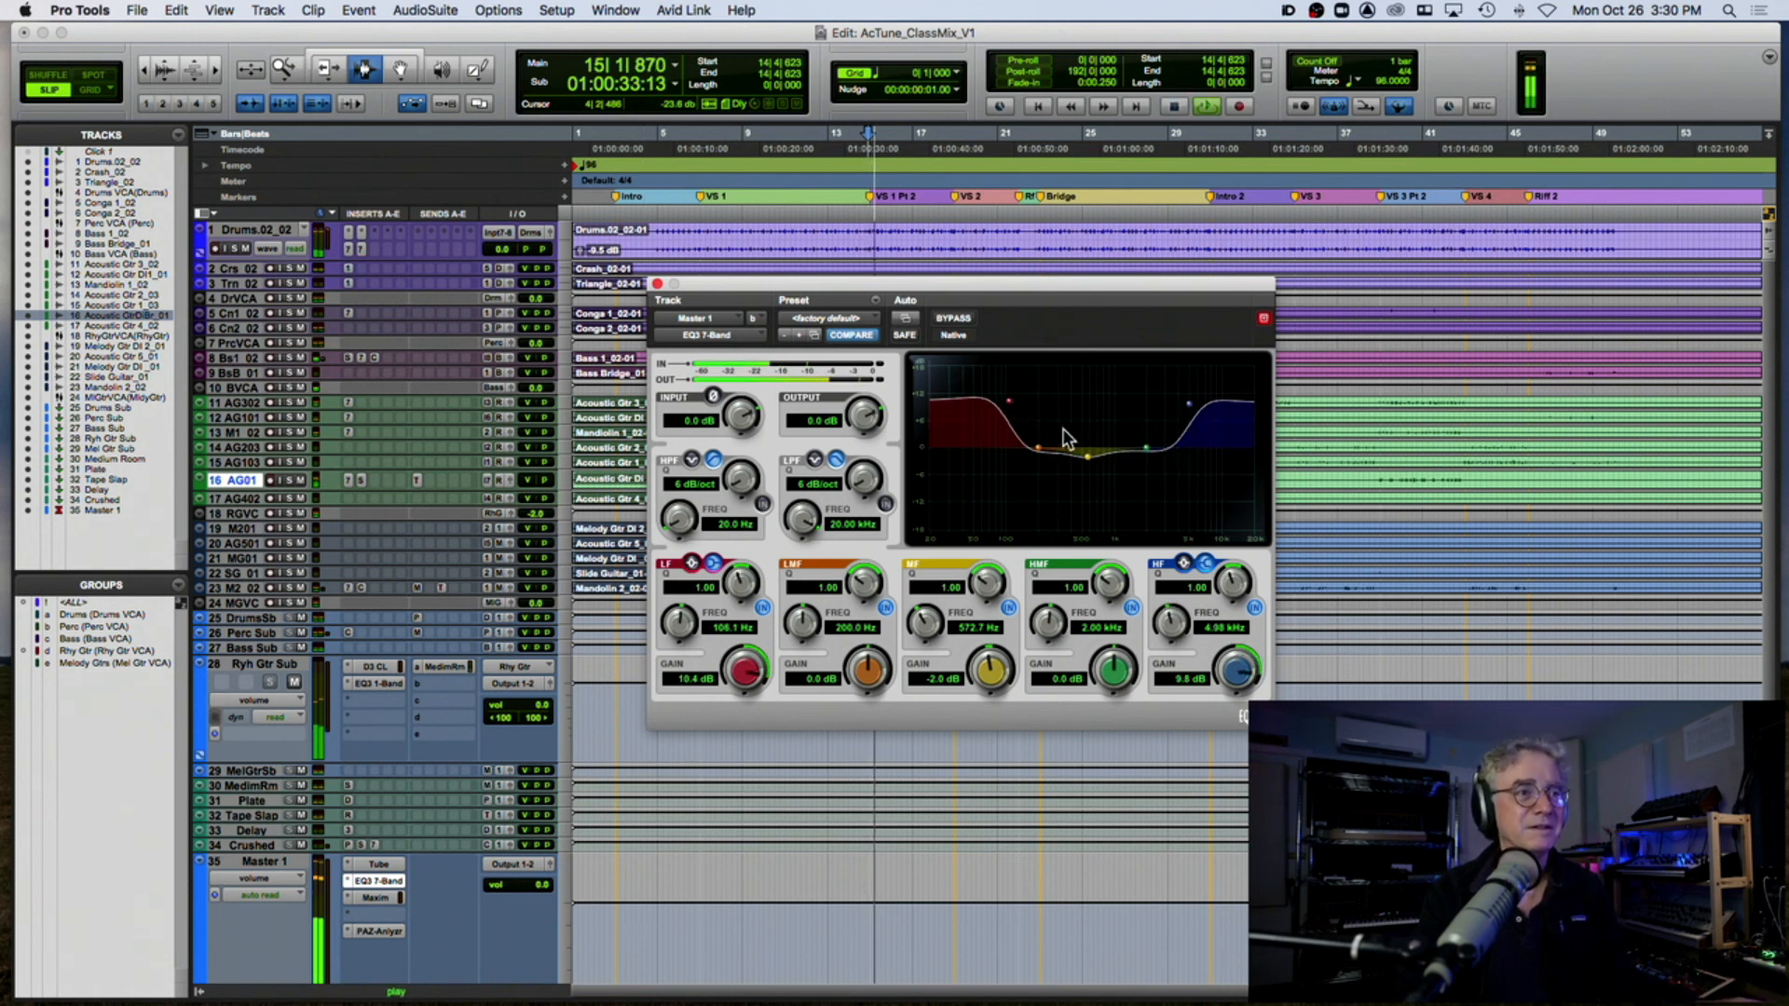
pyautogui.moveTo(1009, 401); pyautogui.dragTo(1001, 490)
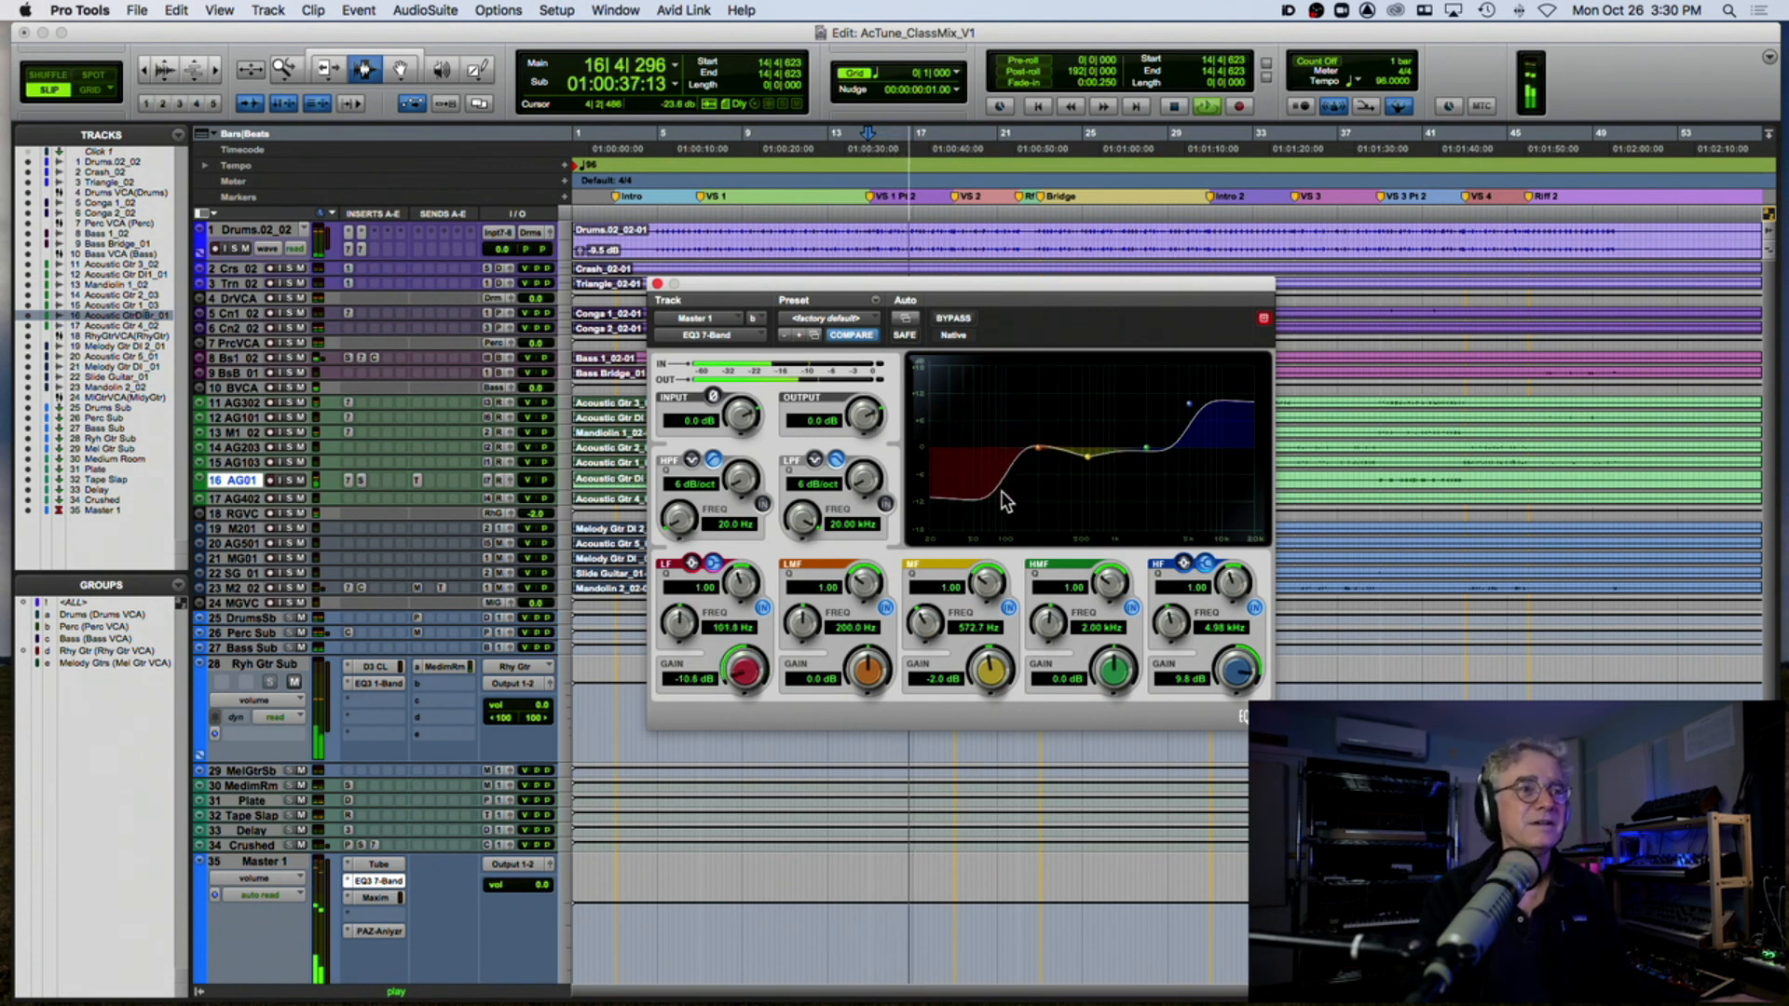
pyautogui.keyDown('alt'); pyautogui.click(1001, 490); pyautogui.keyUp('alt')
pyautogui.keyDown('alt'); pyautogui.click(1188, 402); pyautogui.keyUp('alt')
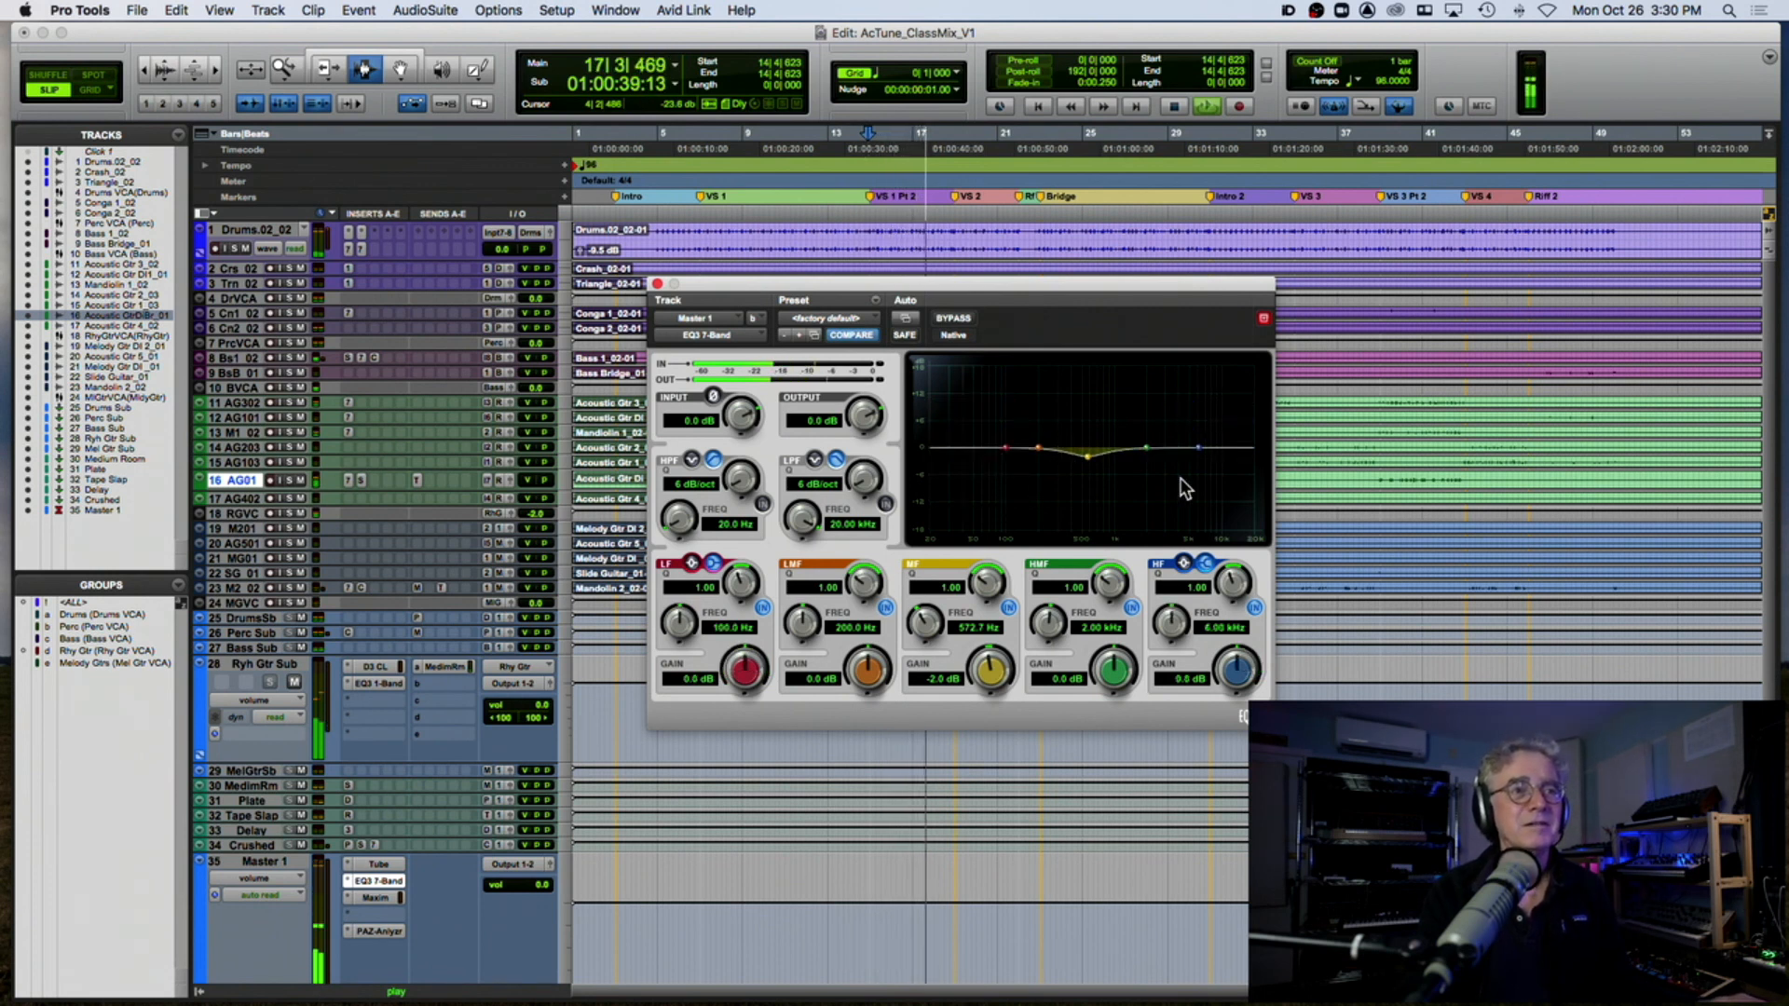
# Step: Boost the master EQ's HF band by 1.5 dB at 5.96 kHz, stop playback and close the EQ window
pyautogui.moveTo(1196, 445); pyautogui.dragTo(1194, 437)
pyautogui.press('space')
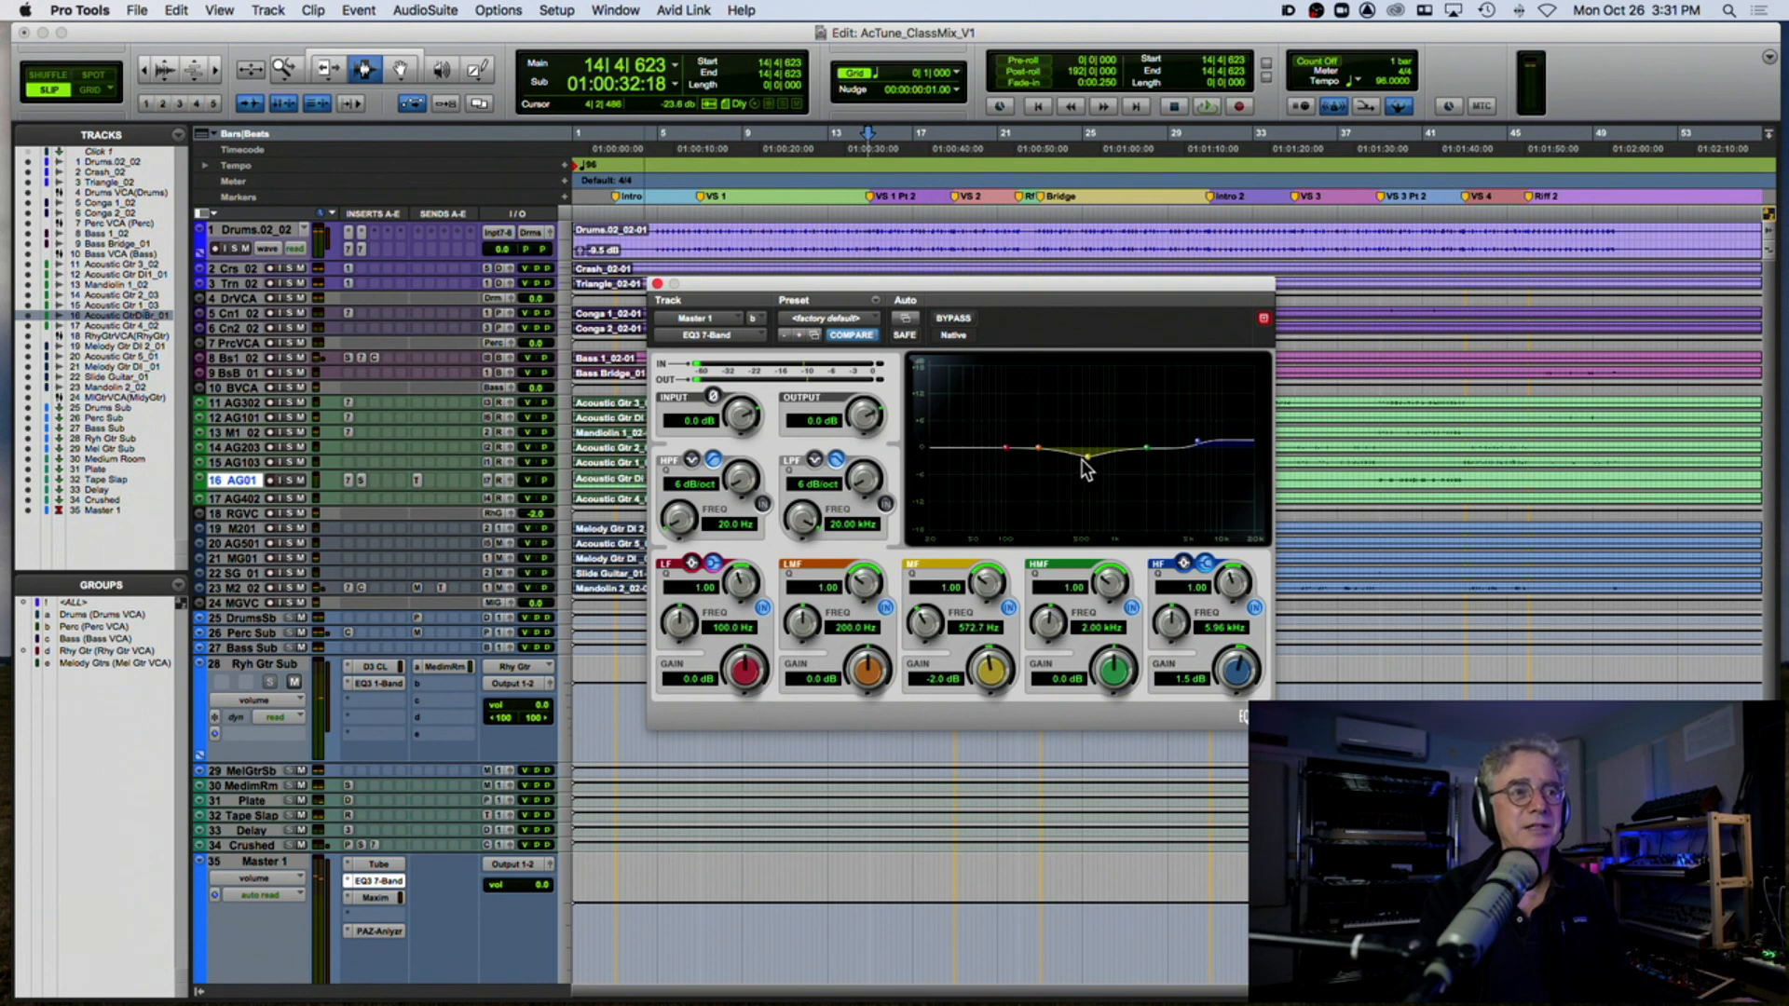
pyautogui.click(658, 283)
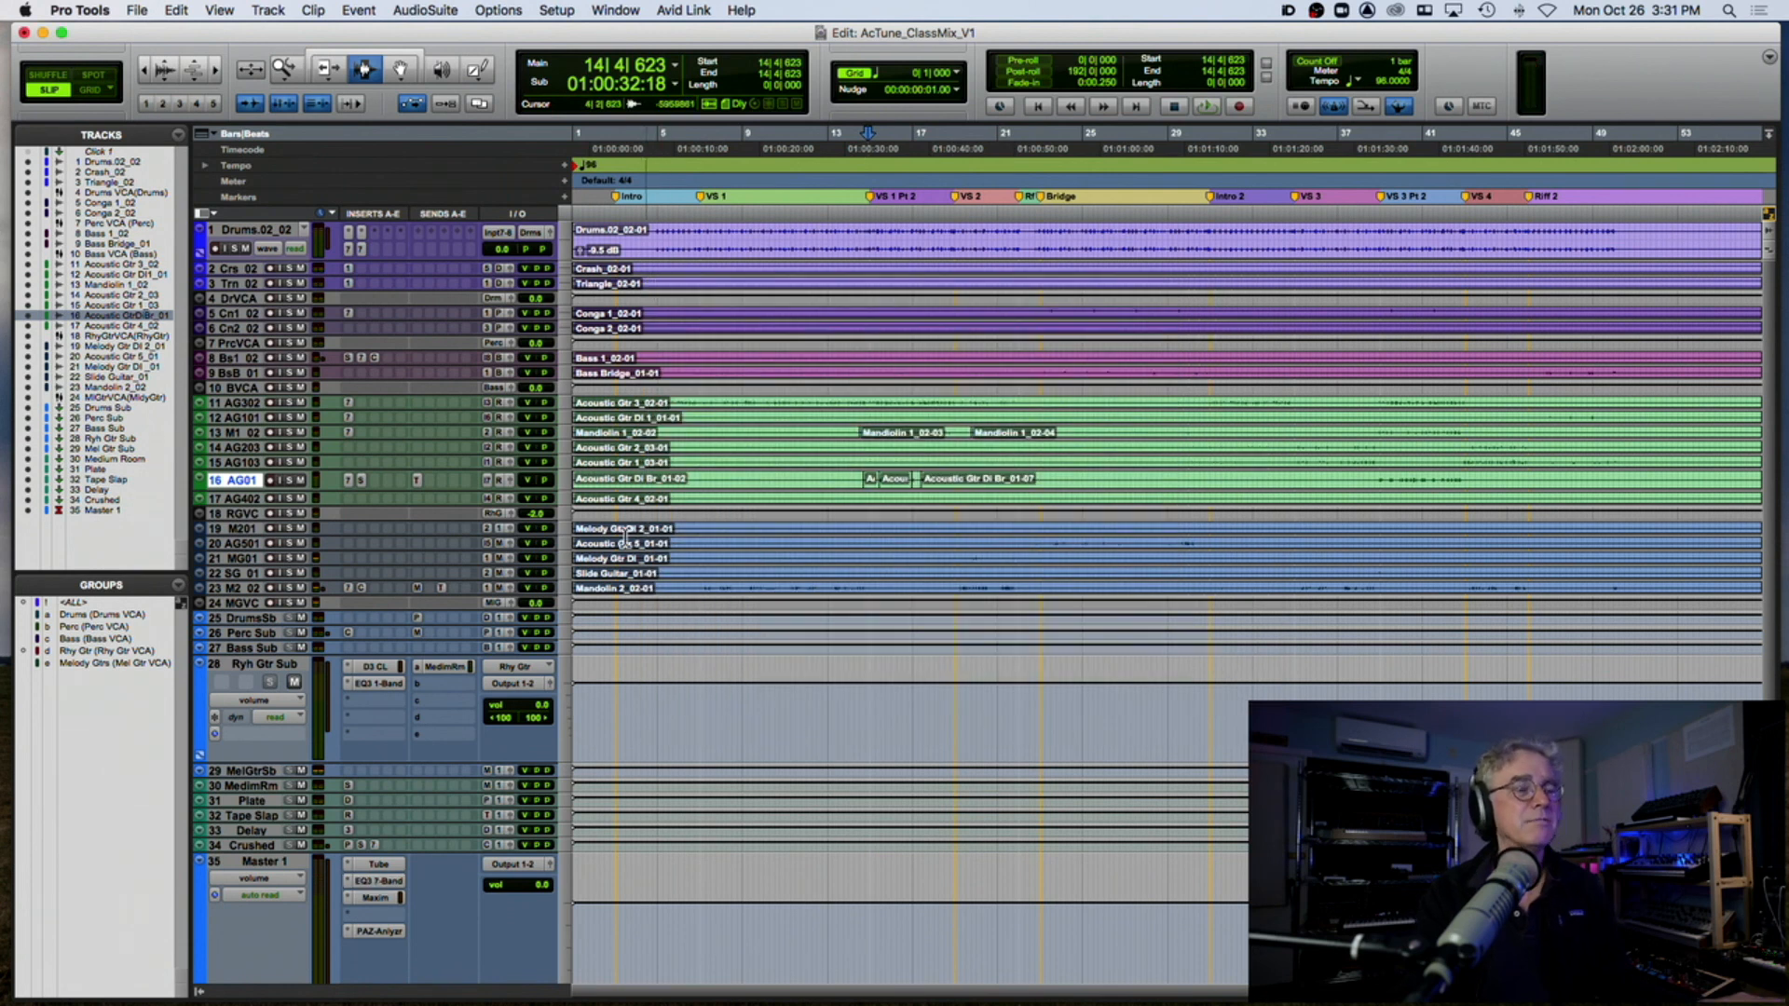